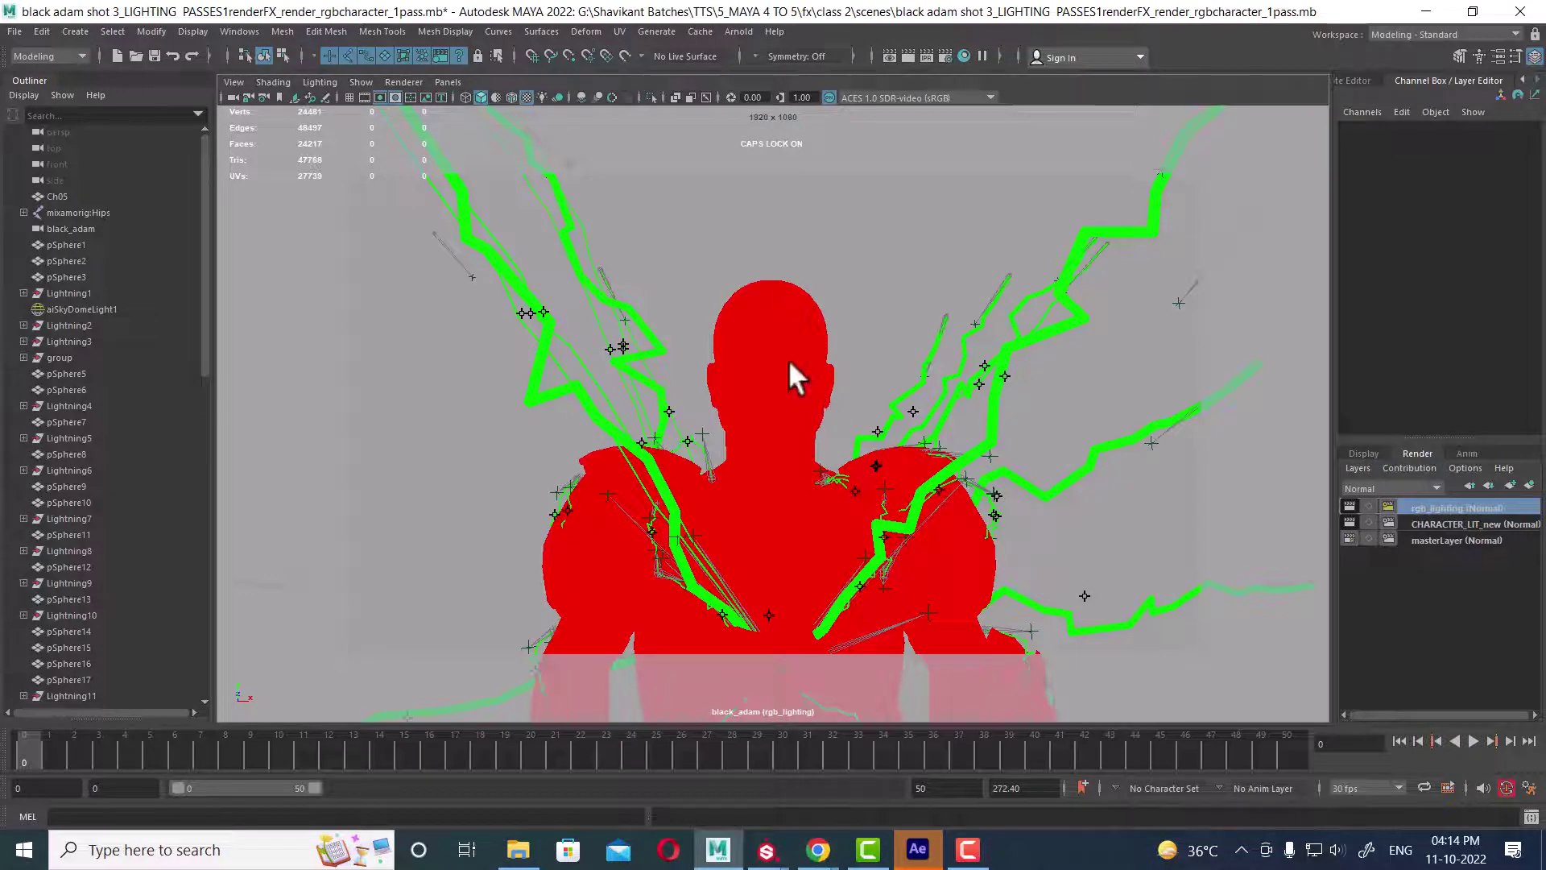
Step: Select the Ch05 character mesh and open its material attributes to examine the assigned surface shader
{"action": "left_click", "coordinate": [789, 359]}
{"action": "right_click", "coordinate": [749, 322]}
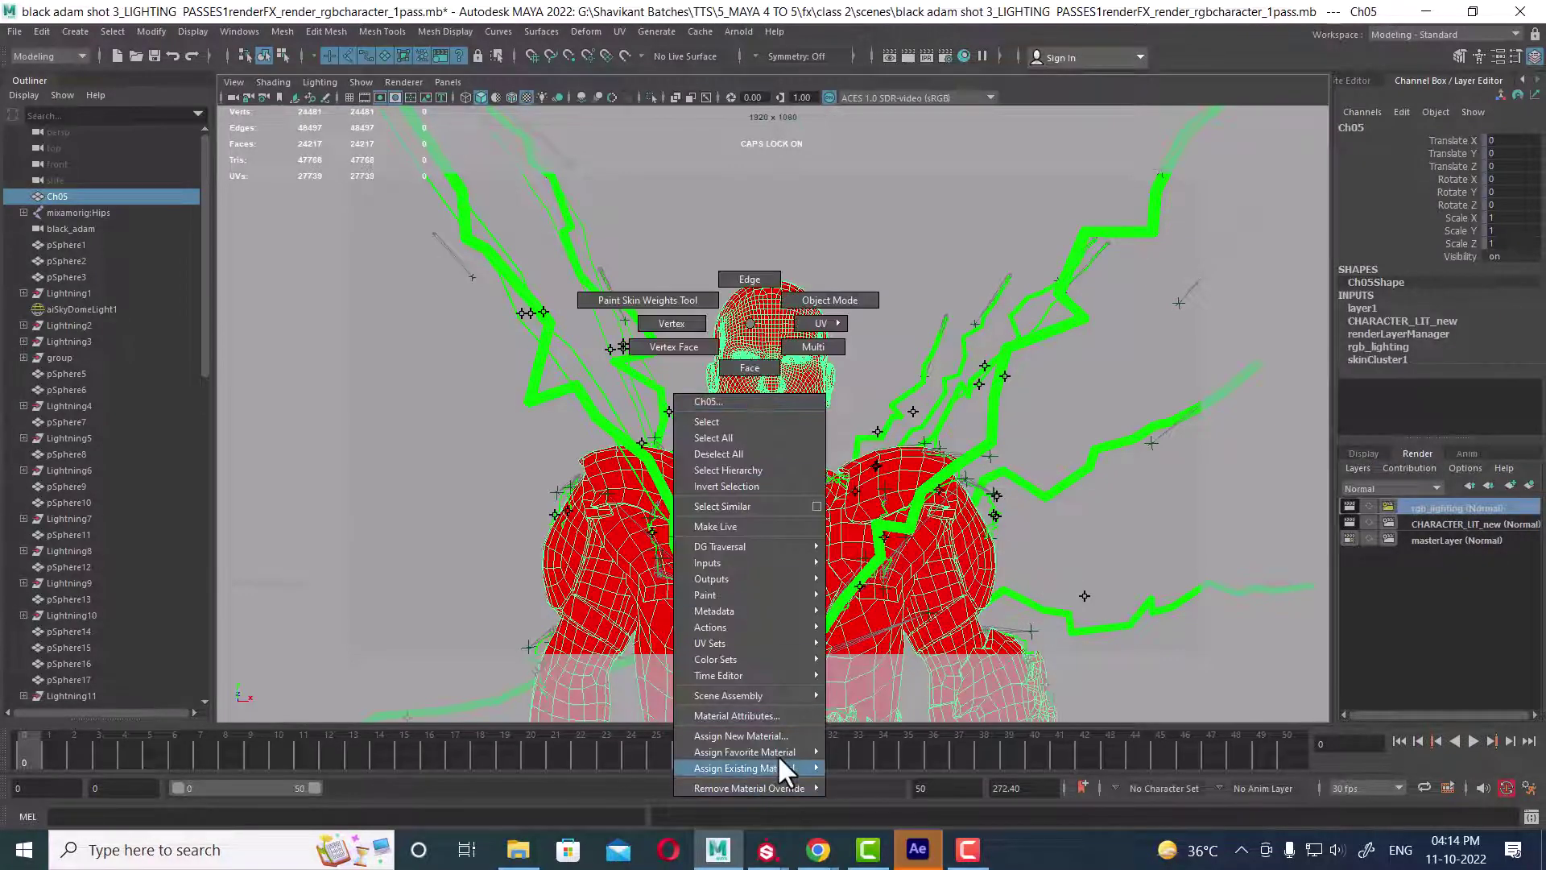
{"action": "mouse_move", "coordinate": [779, 751]}
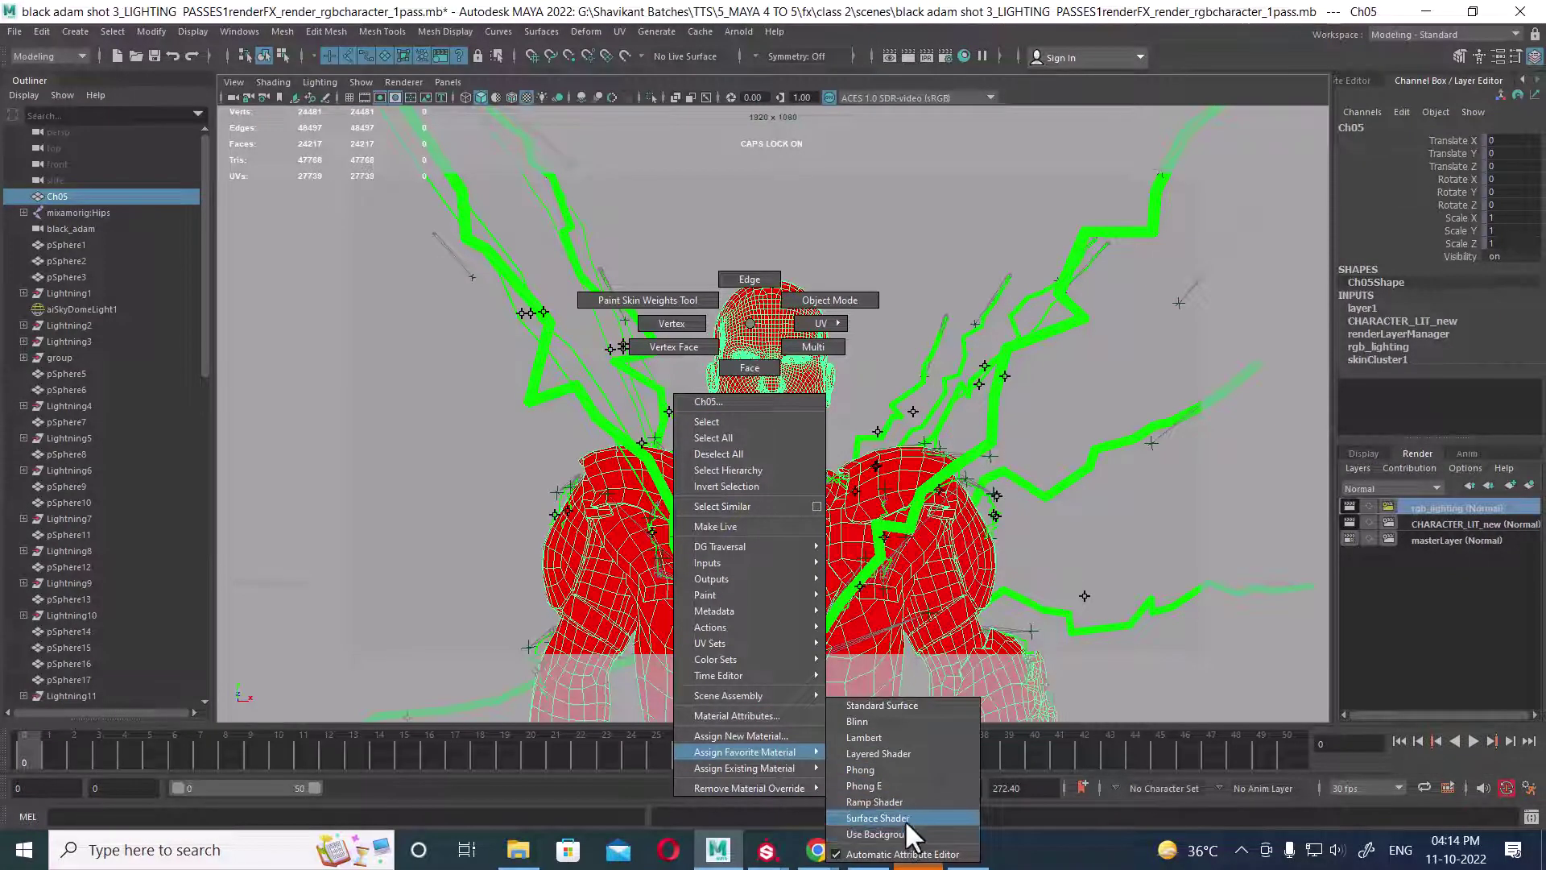
{"action": "left_click", "coordinate": [768, 708]}
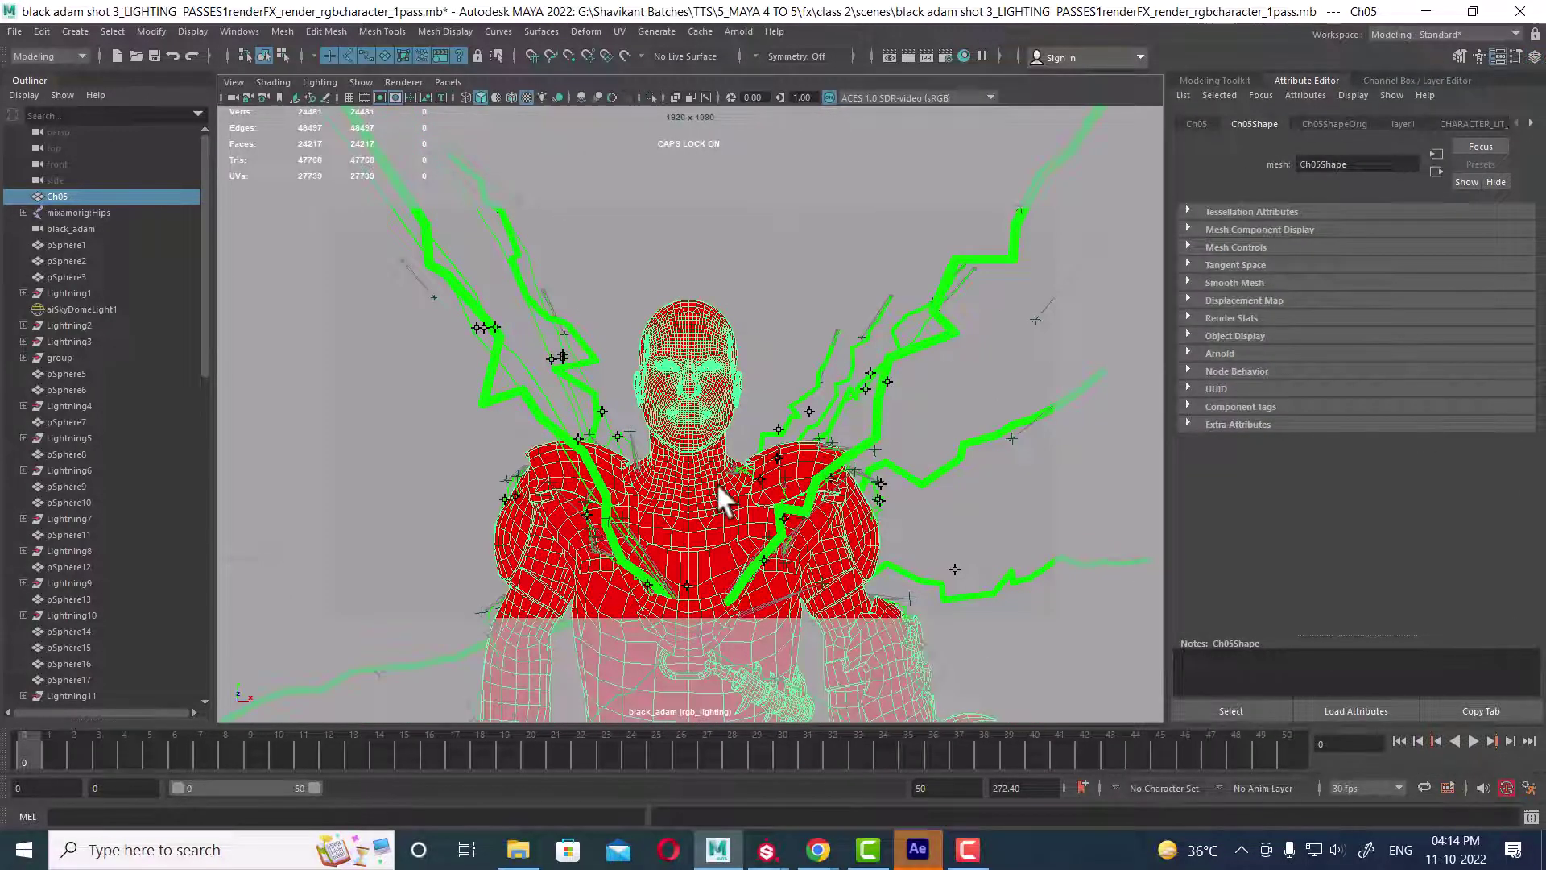
{"action": "right_click", "coordinate": [717, 481]}
{"action": "left_click", "coordinate": [721, 783]}
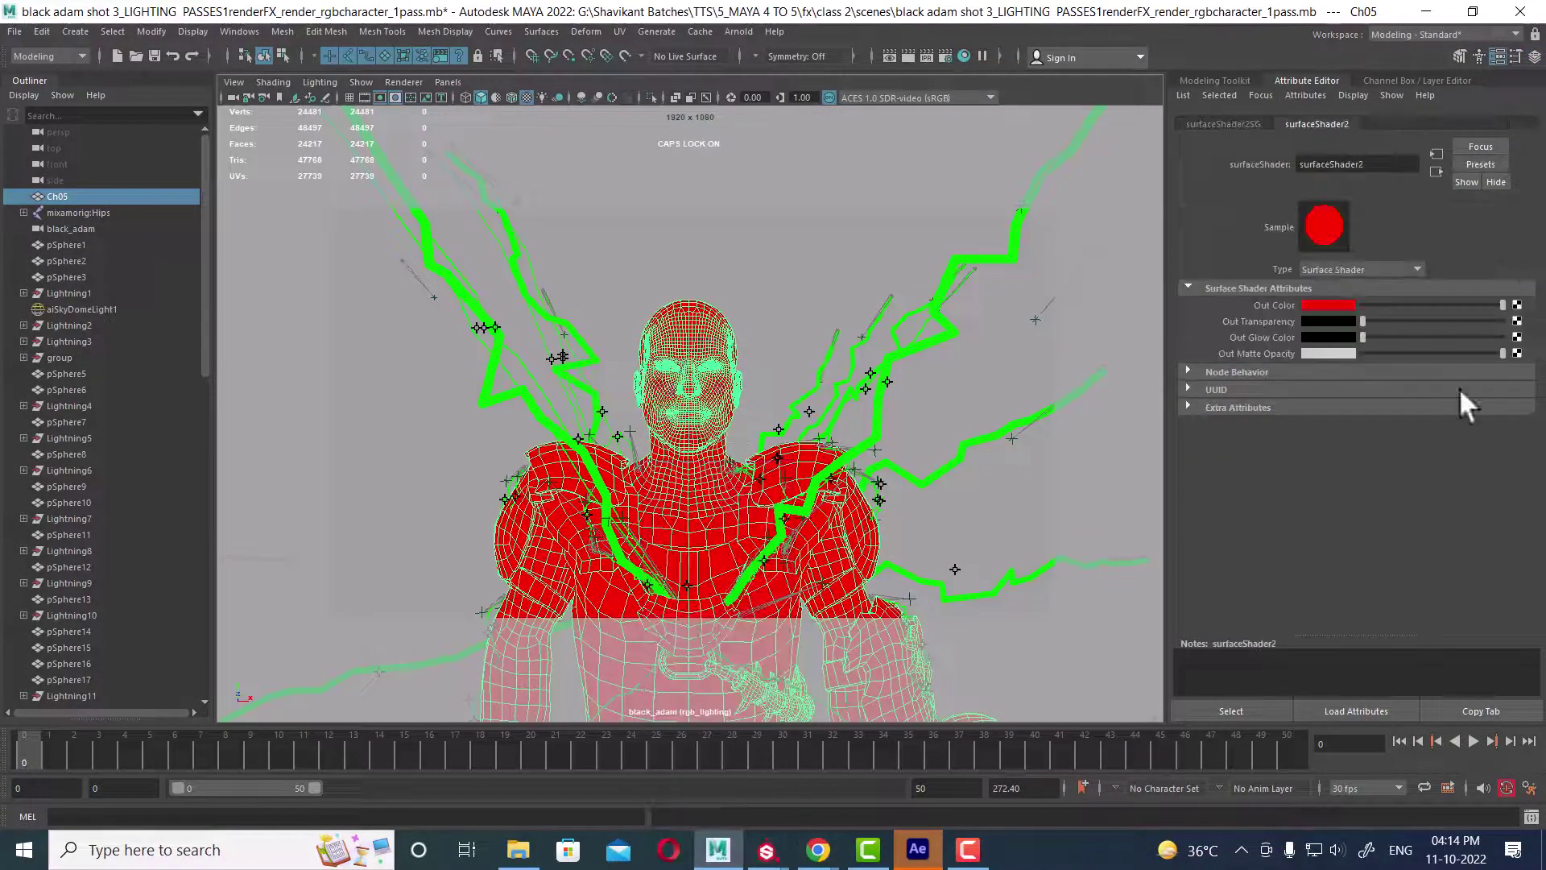
Step: Select the lightning geometry around the character and show its attributes in the Channel Box
{"action": "left_click", "coordinate": [940, 345]}
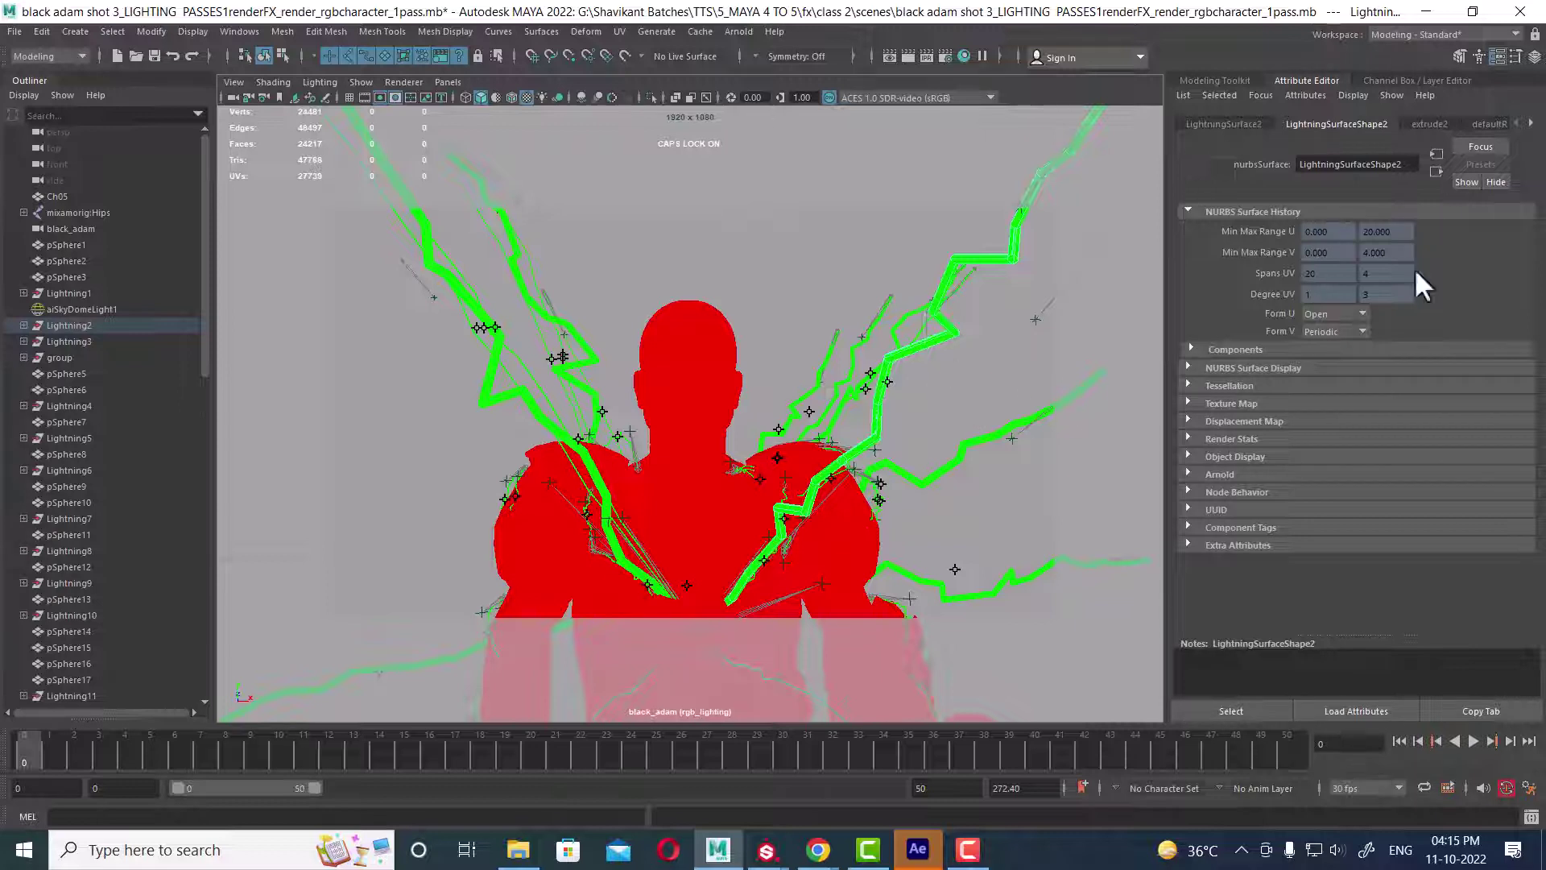
{"action": "left_click", "coordinate": [1534, 56]}
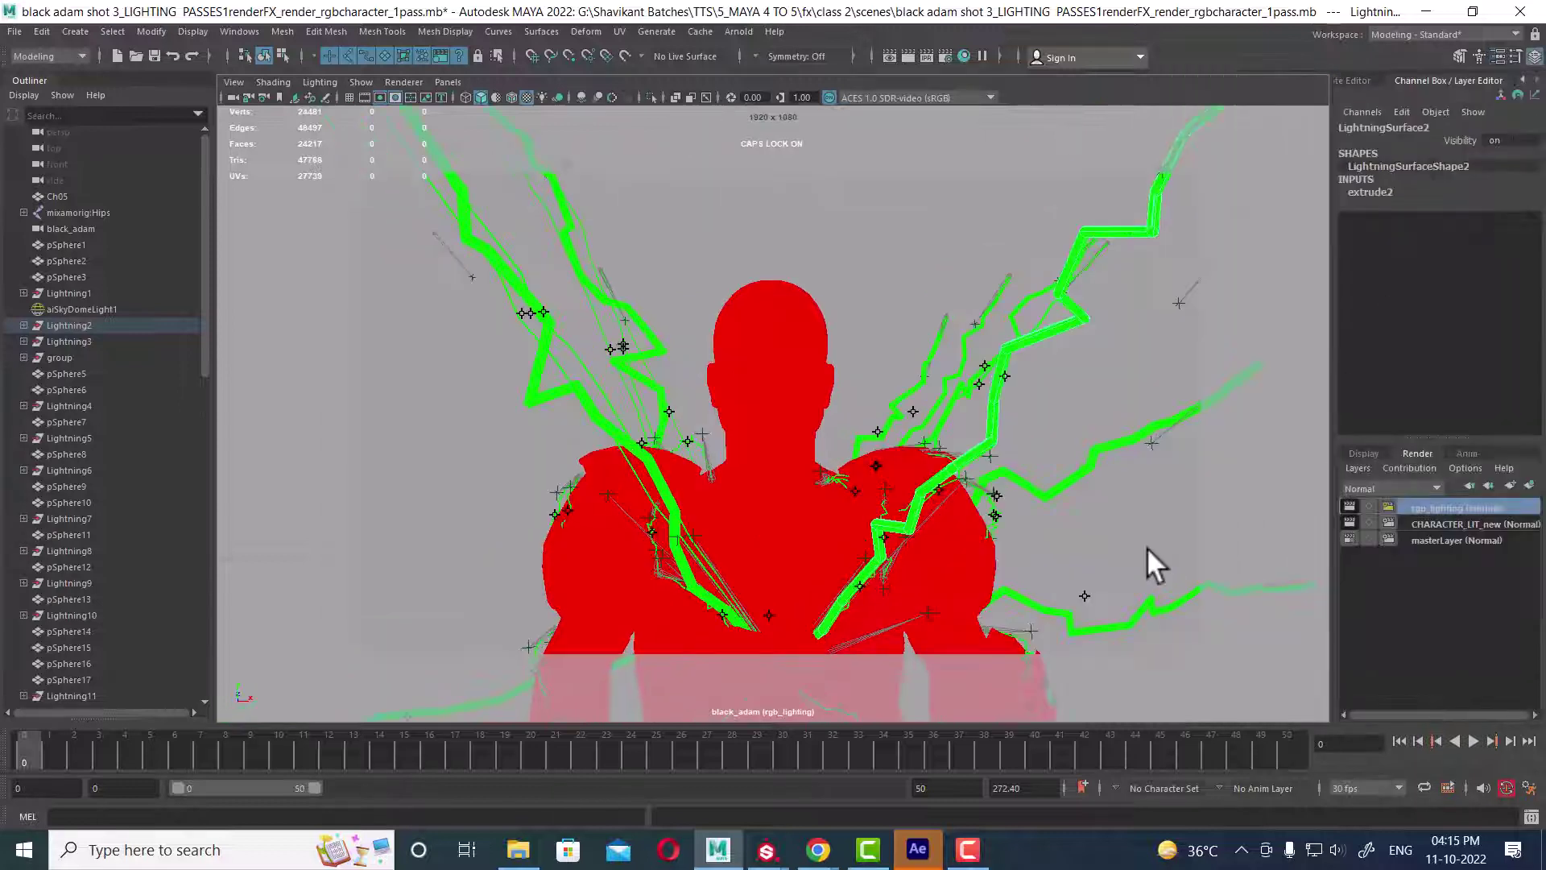
{"action": "left_click_drag", "start_coordinate": [1479, 499], "coordinate": [1371, 506]}
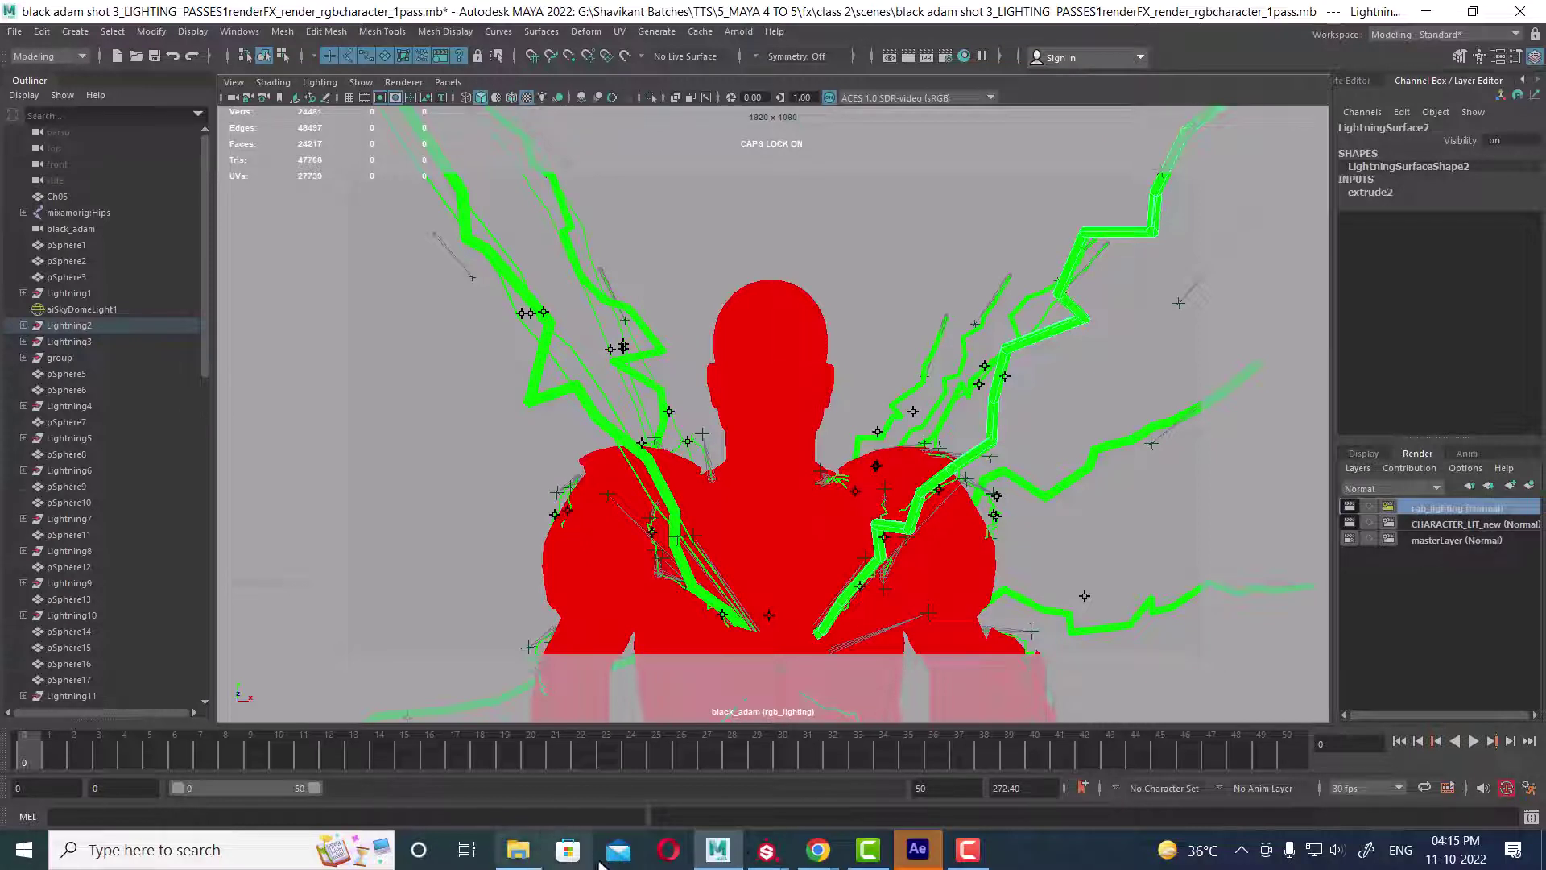
{"action": "left_click", "coordinate": [966, 852]}
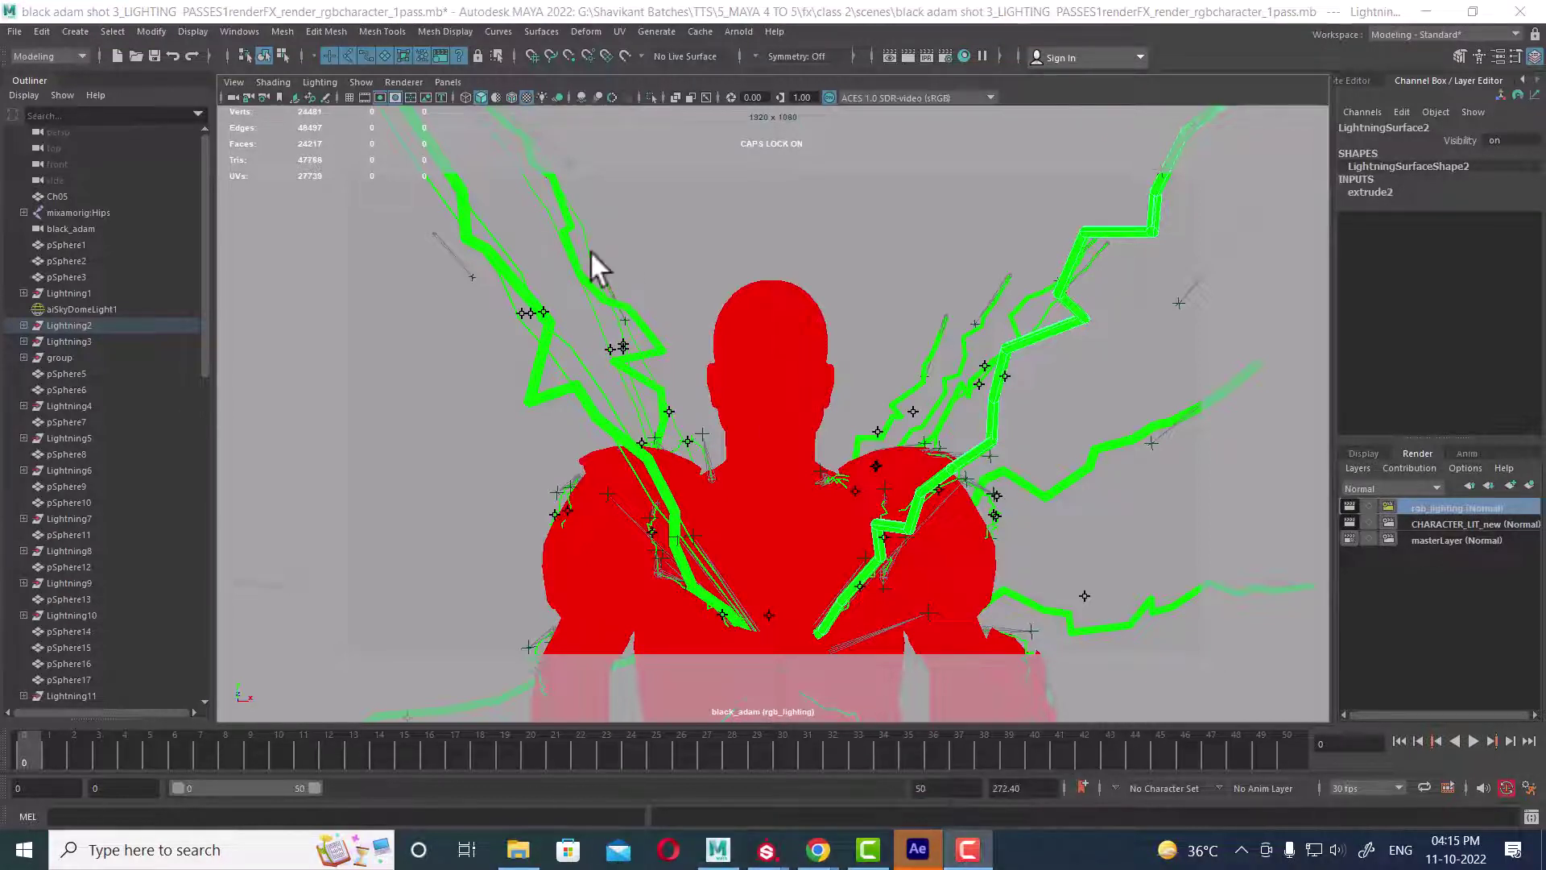
{"action": "left_click_drag", "start_coordinate": [495, 128], "coordinate": [375, 143]}
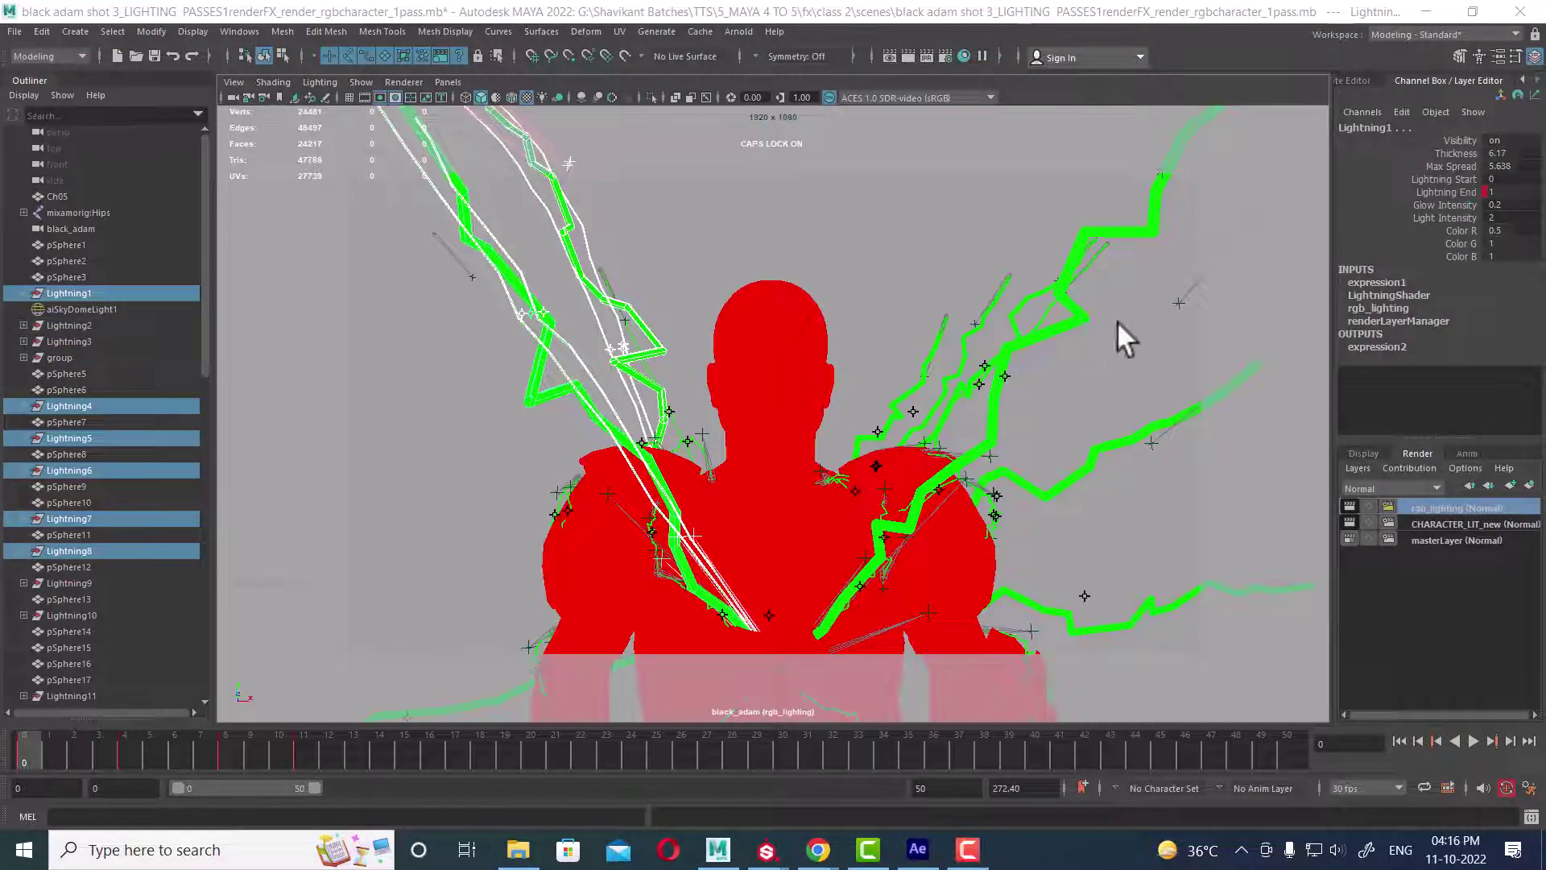
Step: Switch to File Explorer, open the BG folder inside images, and copy its folder path
{"action": "left_click", "coordinate": [518, 849]}
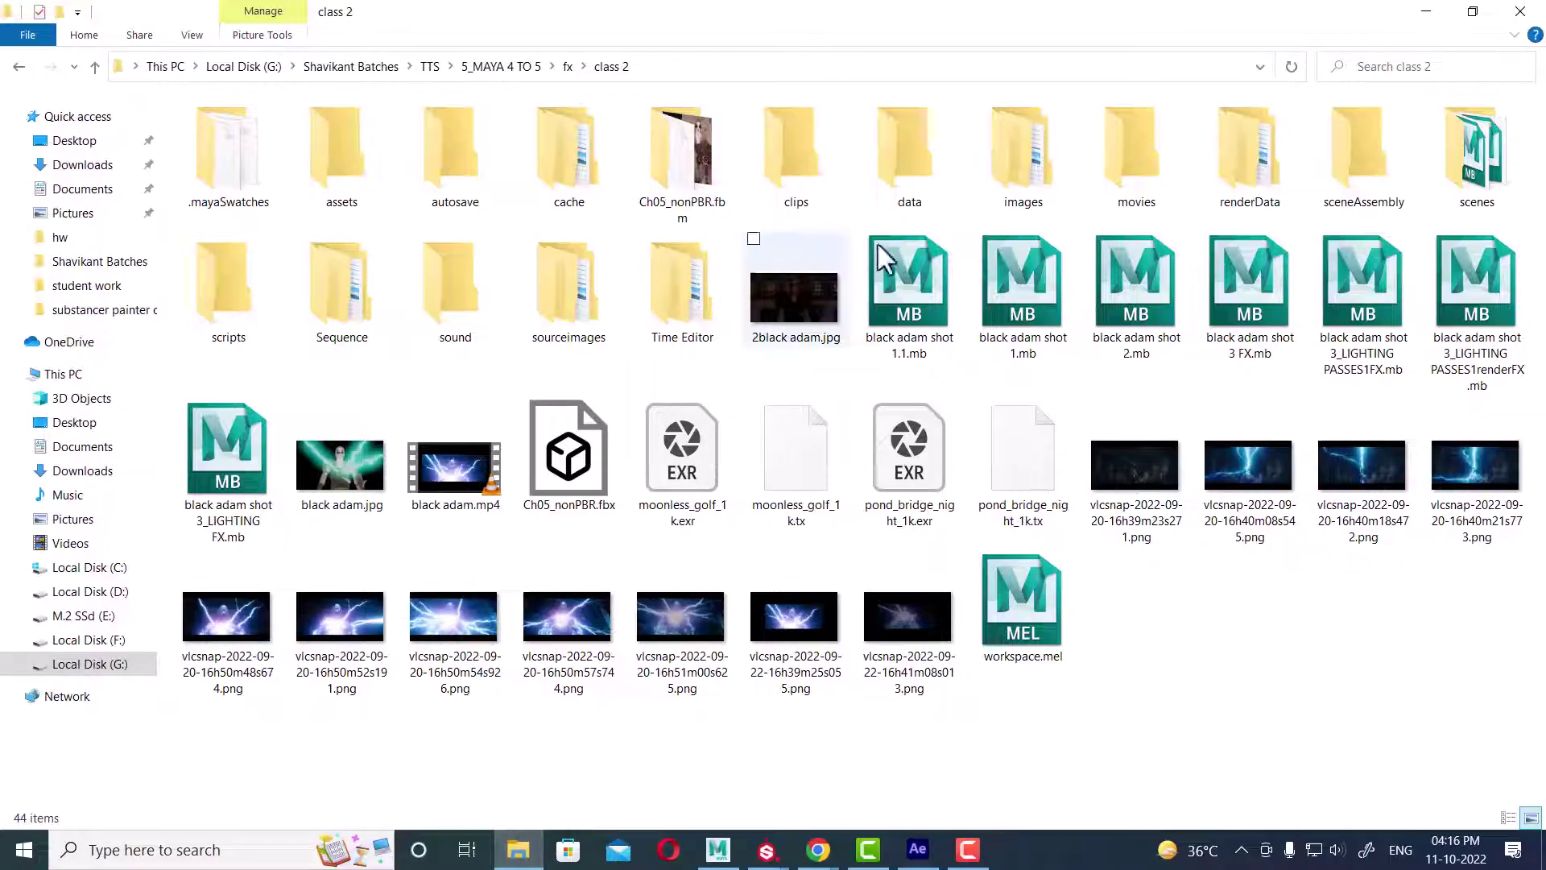
{"action": "double_click", "coordinate": [1016, 167]}
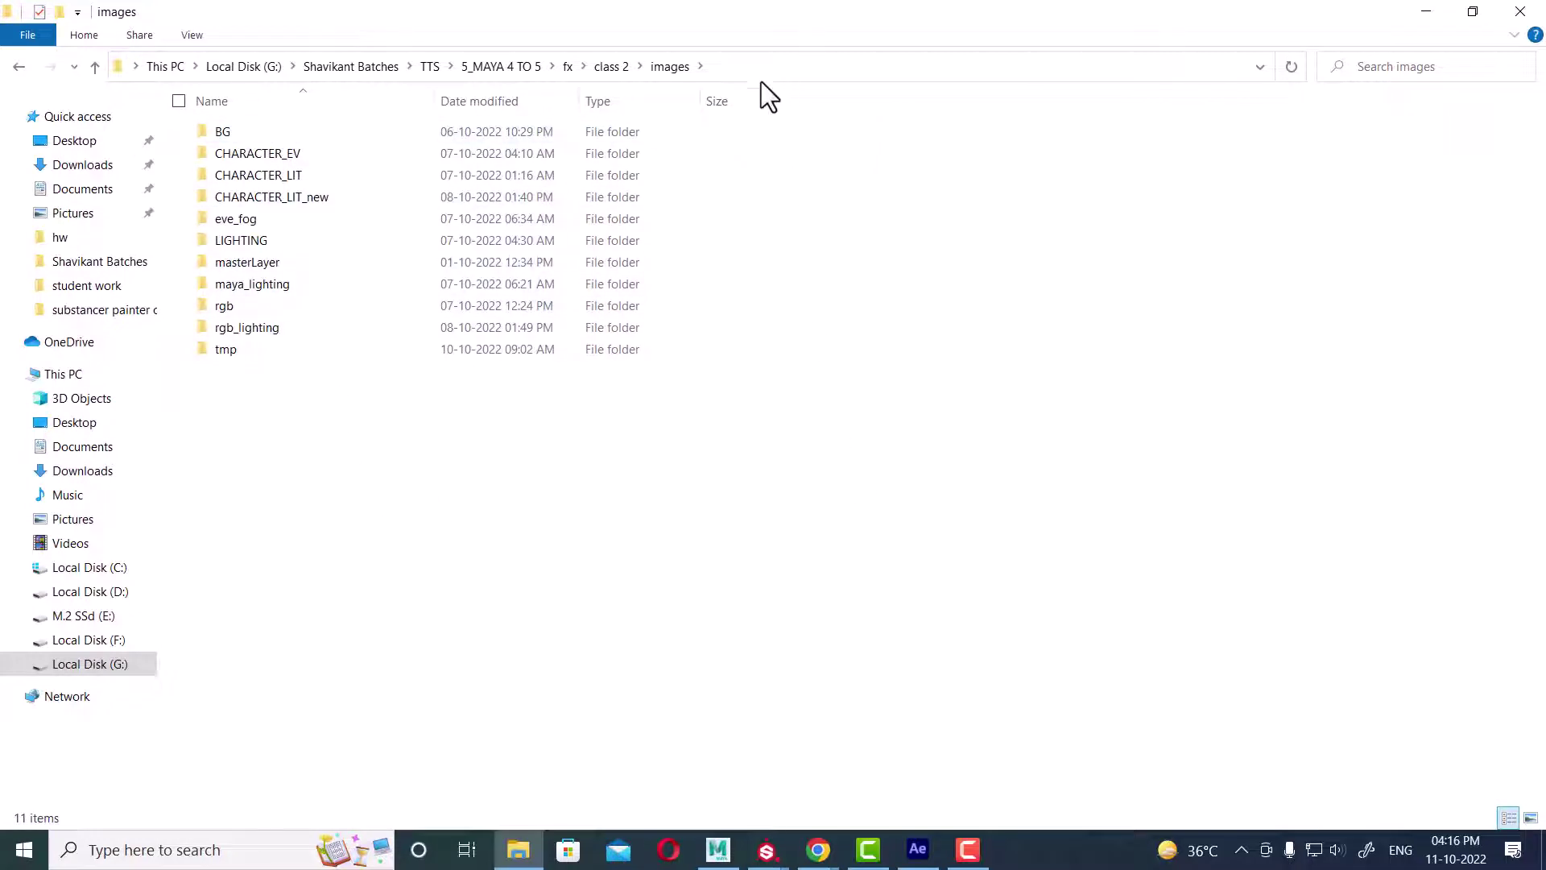
{"action": "double_click", "coordinate": [331, 134]}
{"action": "left_click", "coordinate": [361, 133]}
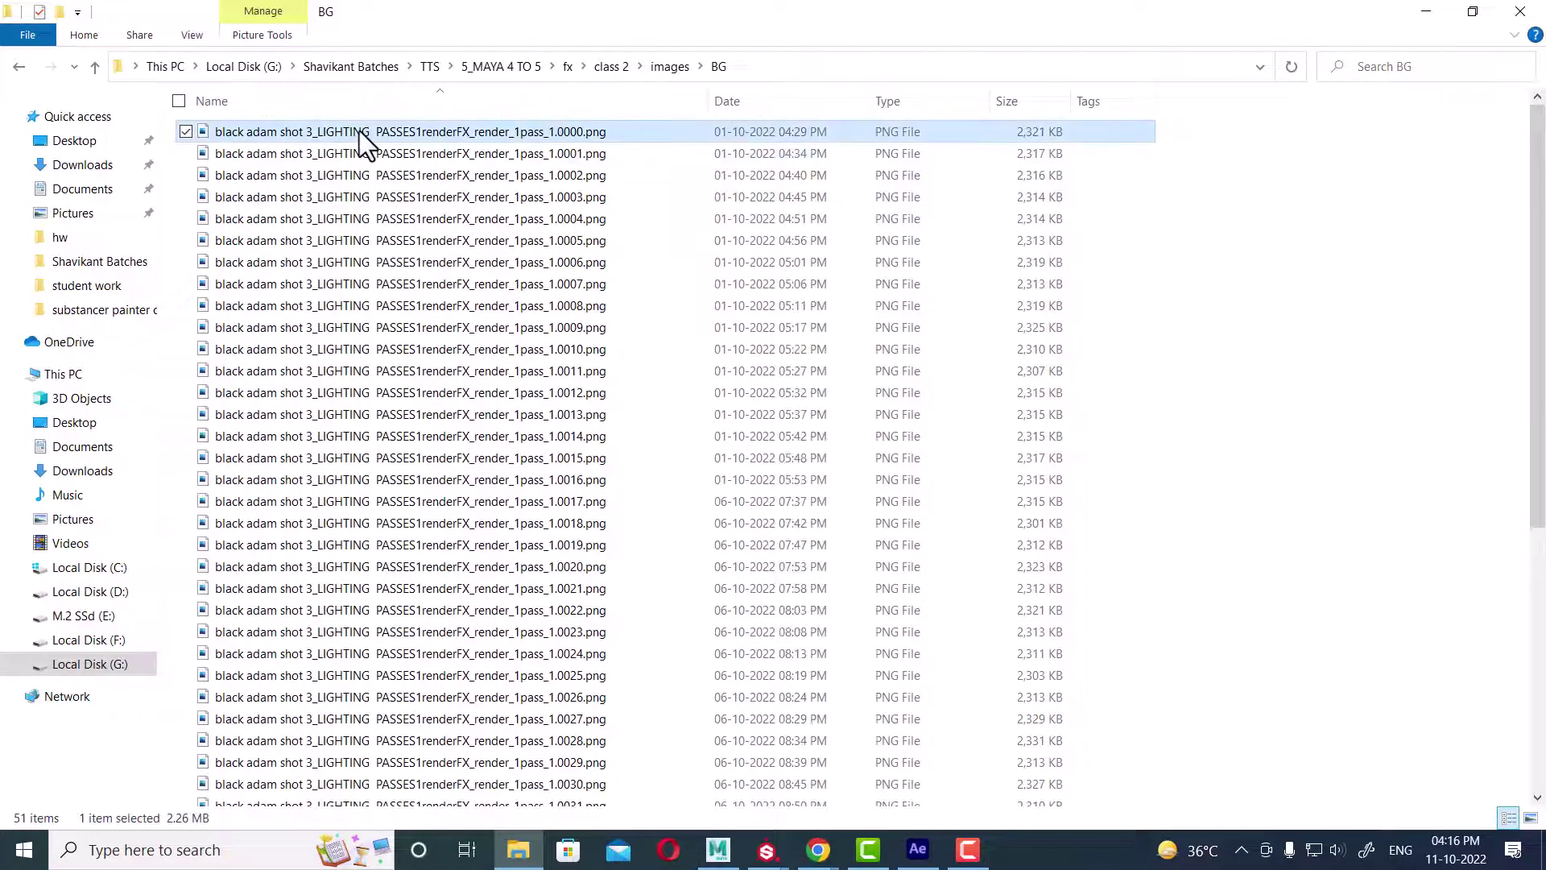
{"action": "right_click", "coordinate": [361, 137]}
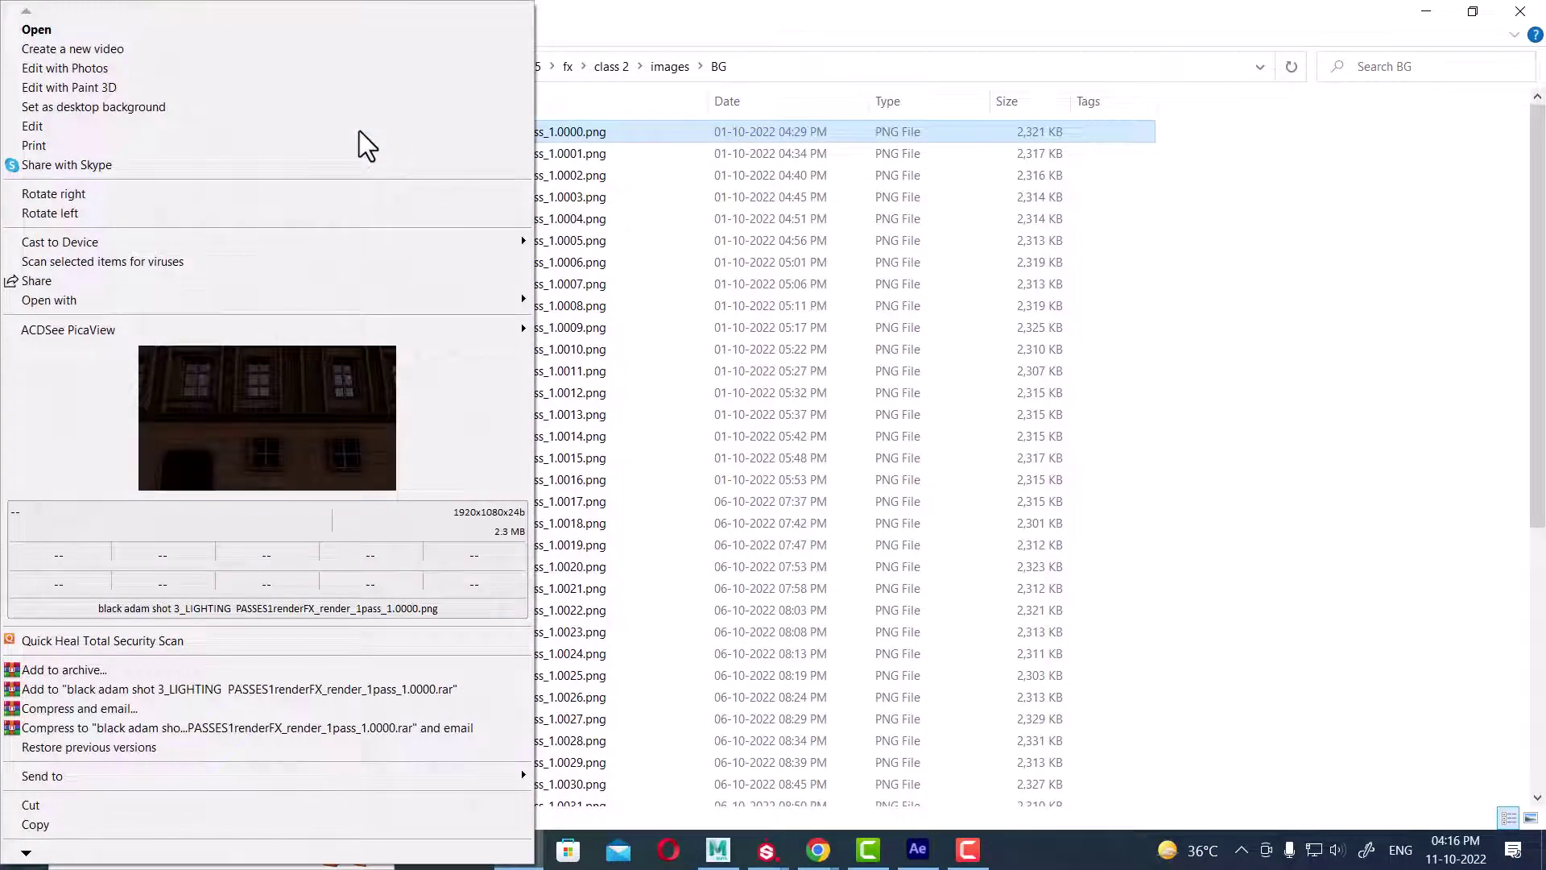
{"action": "left_click", "coordinate": [1272, 399]}
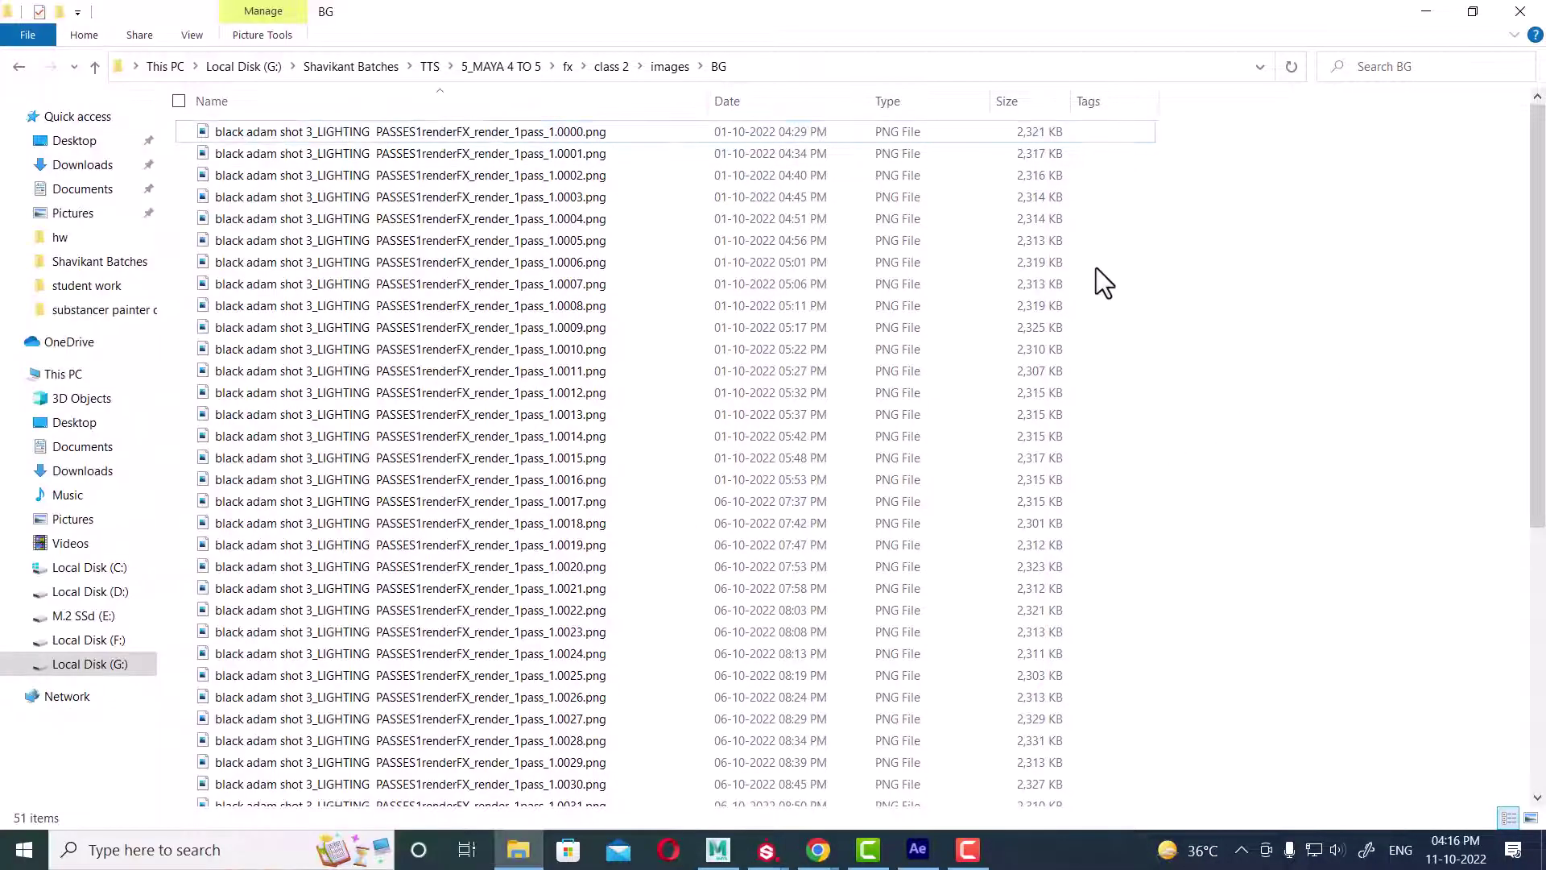
{"action": "left_click", "coordinate": [776, 61]}
{"action": "key", "text": "ctrl+c"}
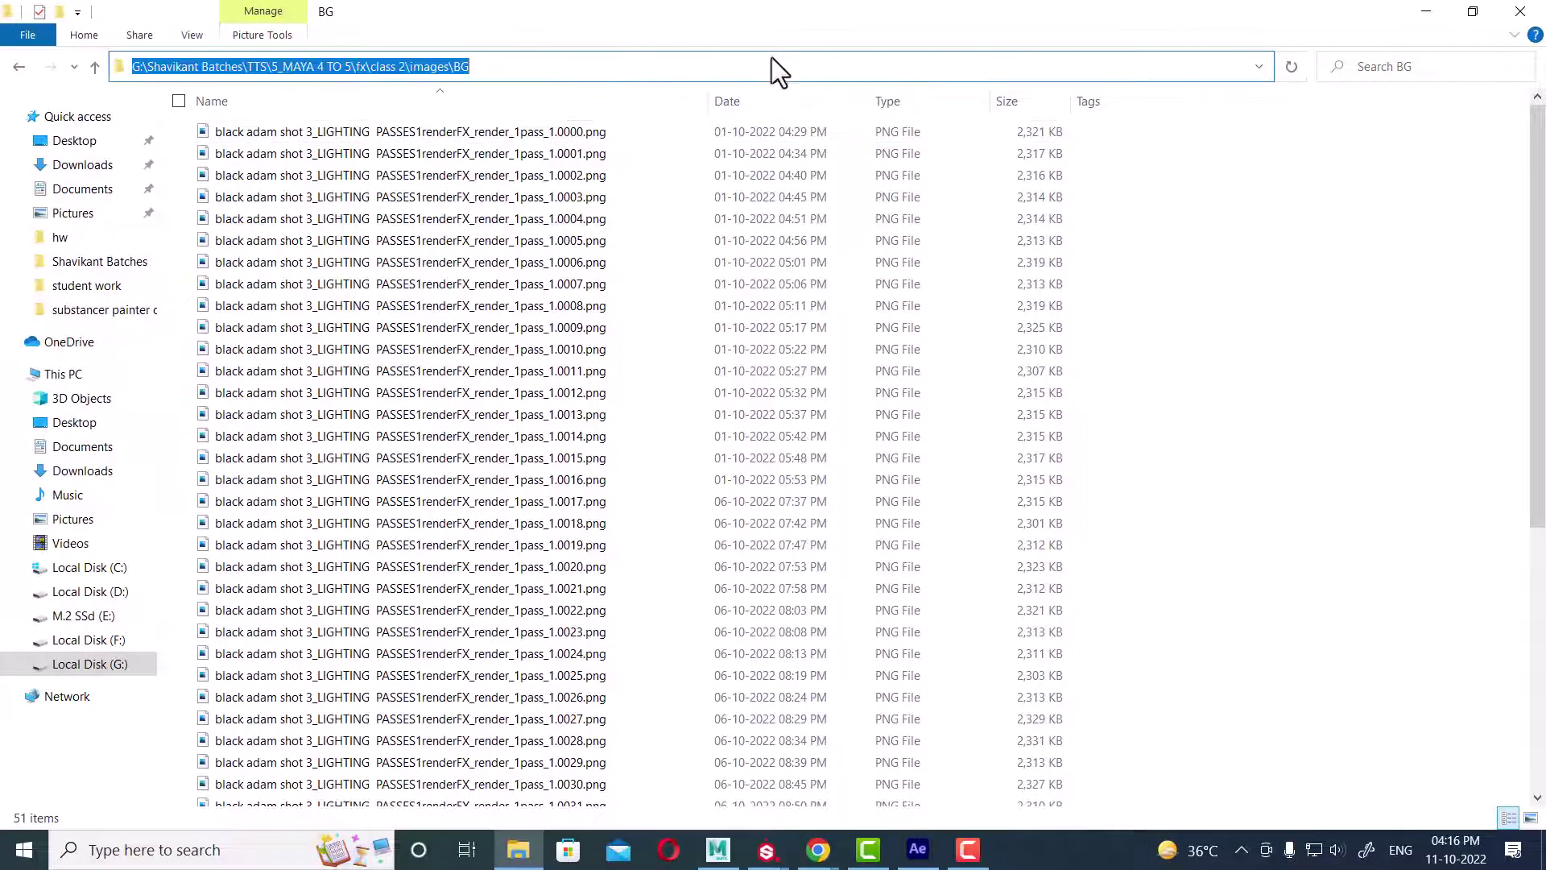
Step: Switch to After Effects and import the BG render from the copied folder path as a PNG sequence
{"action": "left_click", "coordinate": [918, 850]}
{"action": "left_click", "coordinate": [79, 271]}
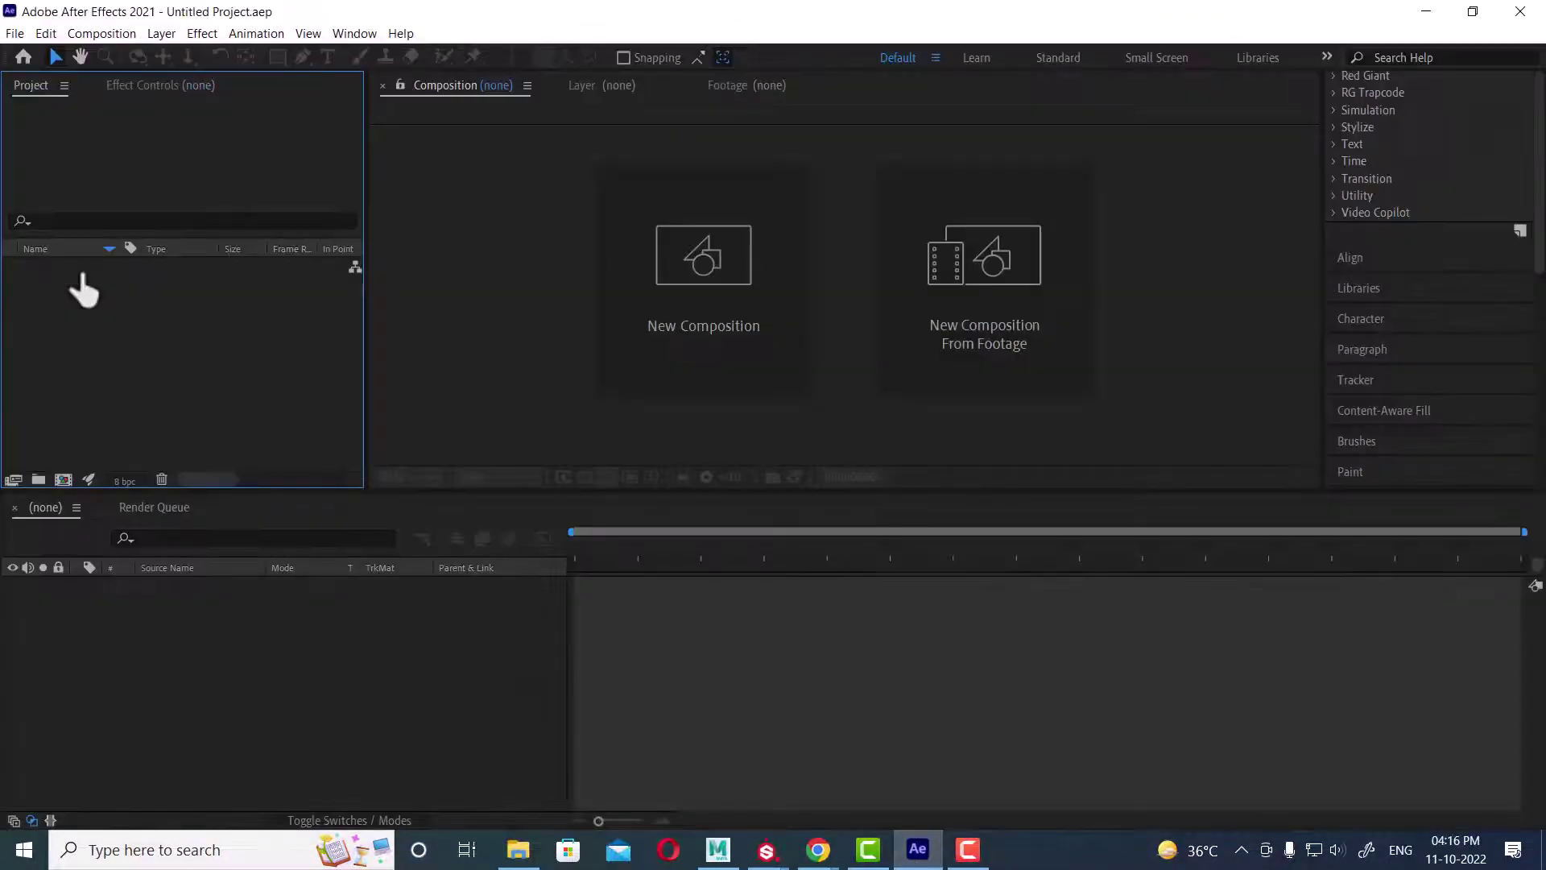
{"action": "double_click", "coordinate": [134, 326]}
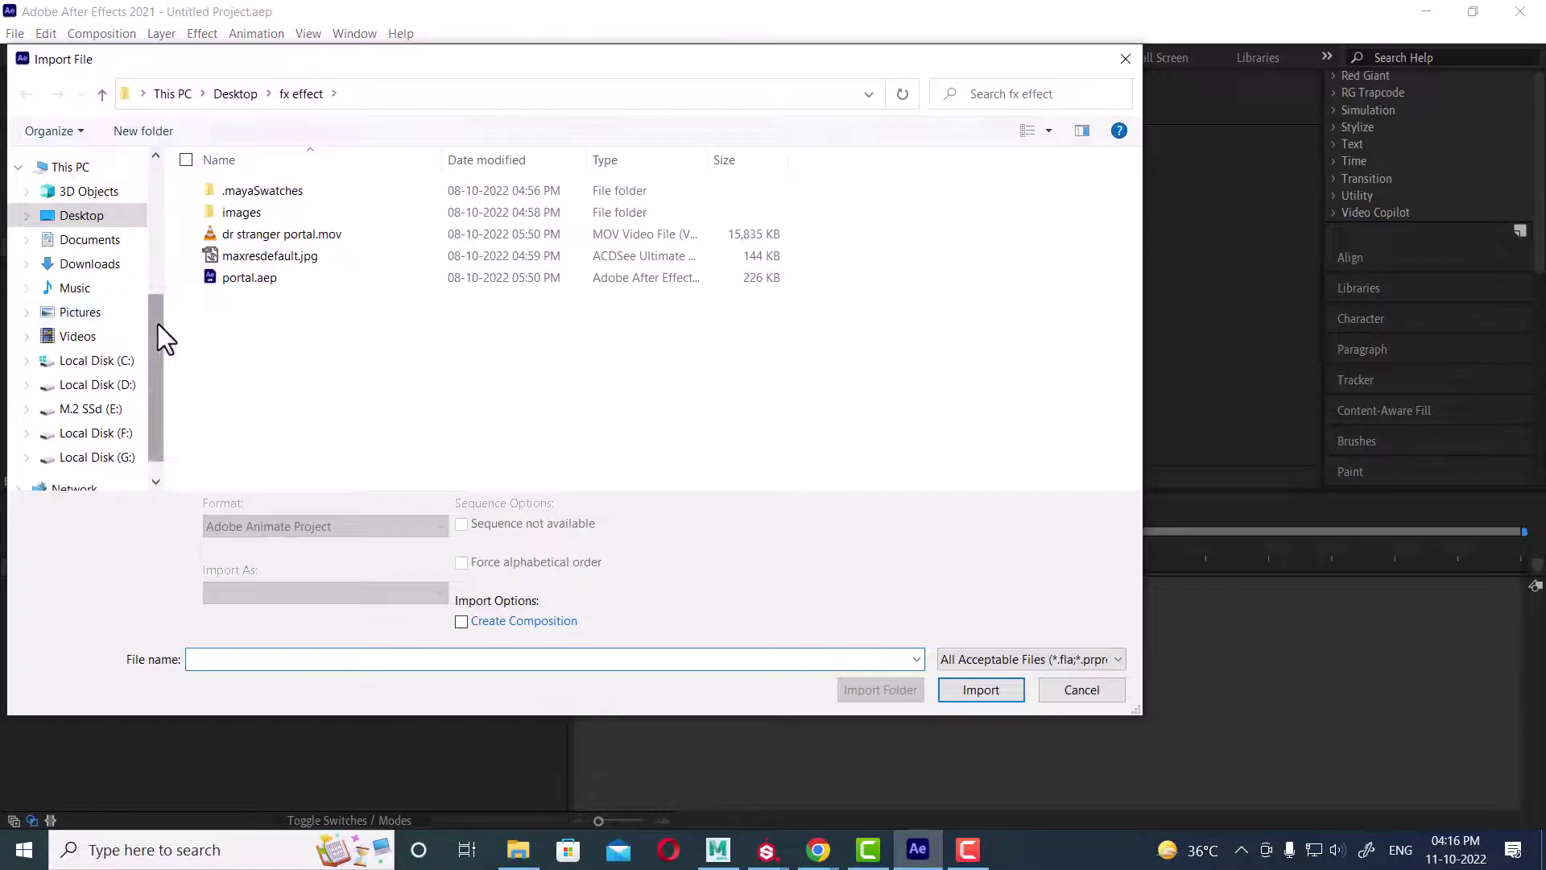
{"action": "key", "text": "ctrl+v"}
{"action": "key", "text": "Return"}
{"action": "left_click", "coordinate": [239, 203]}
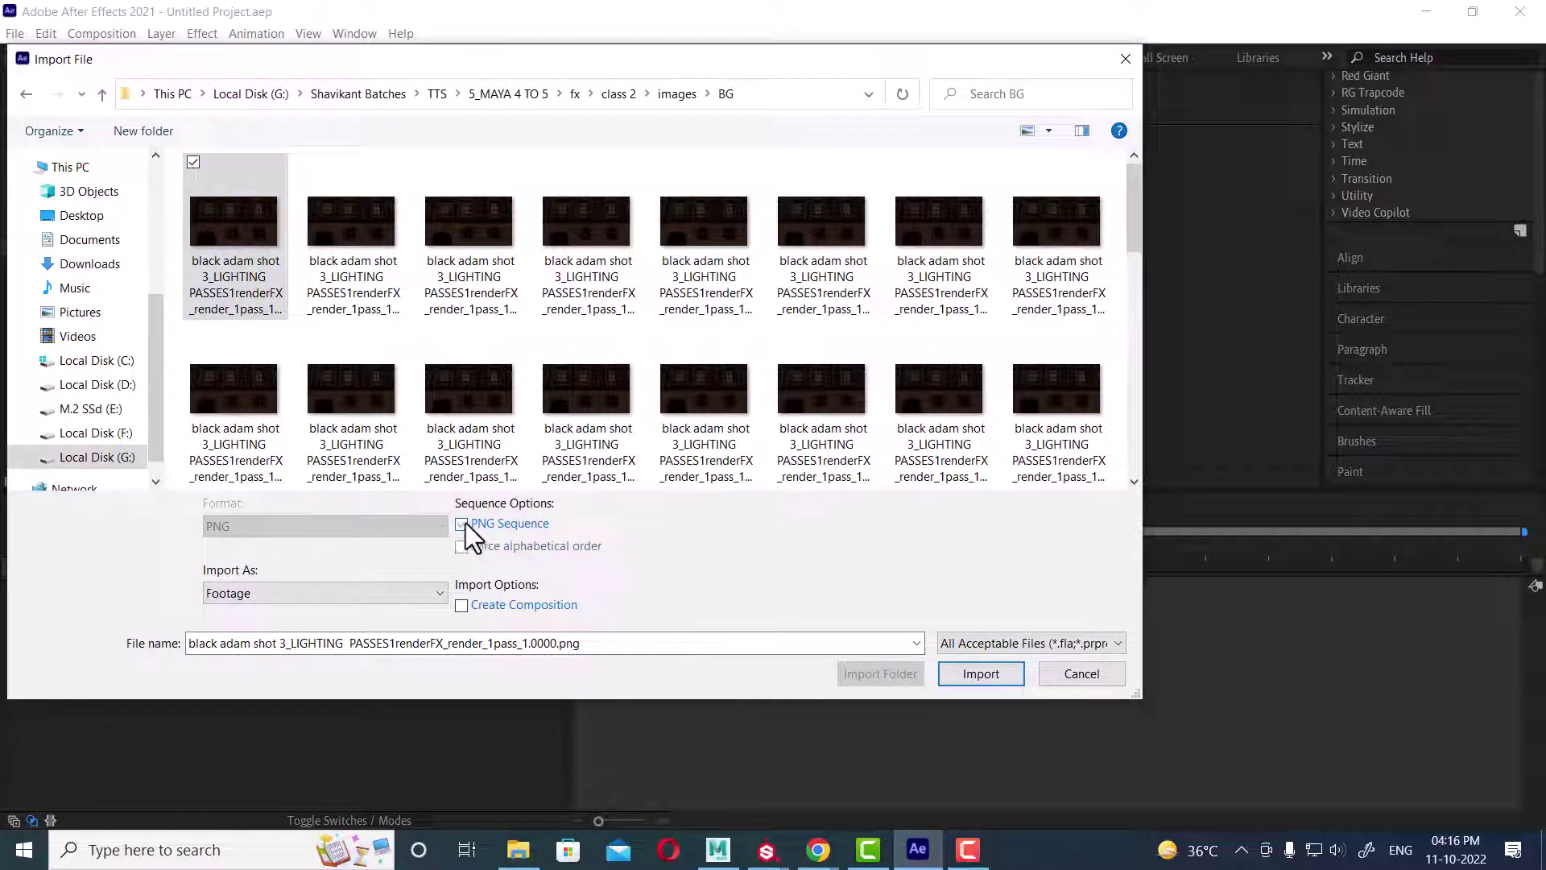
{"action": "left_click", "coordinate": [974, 675]}
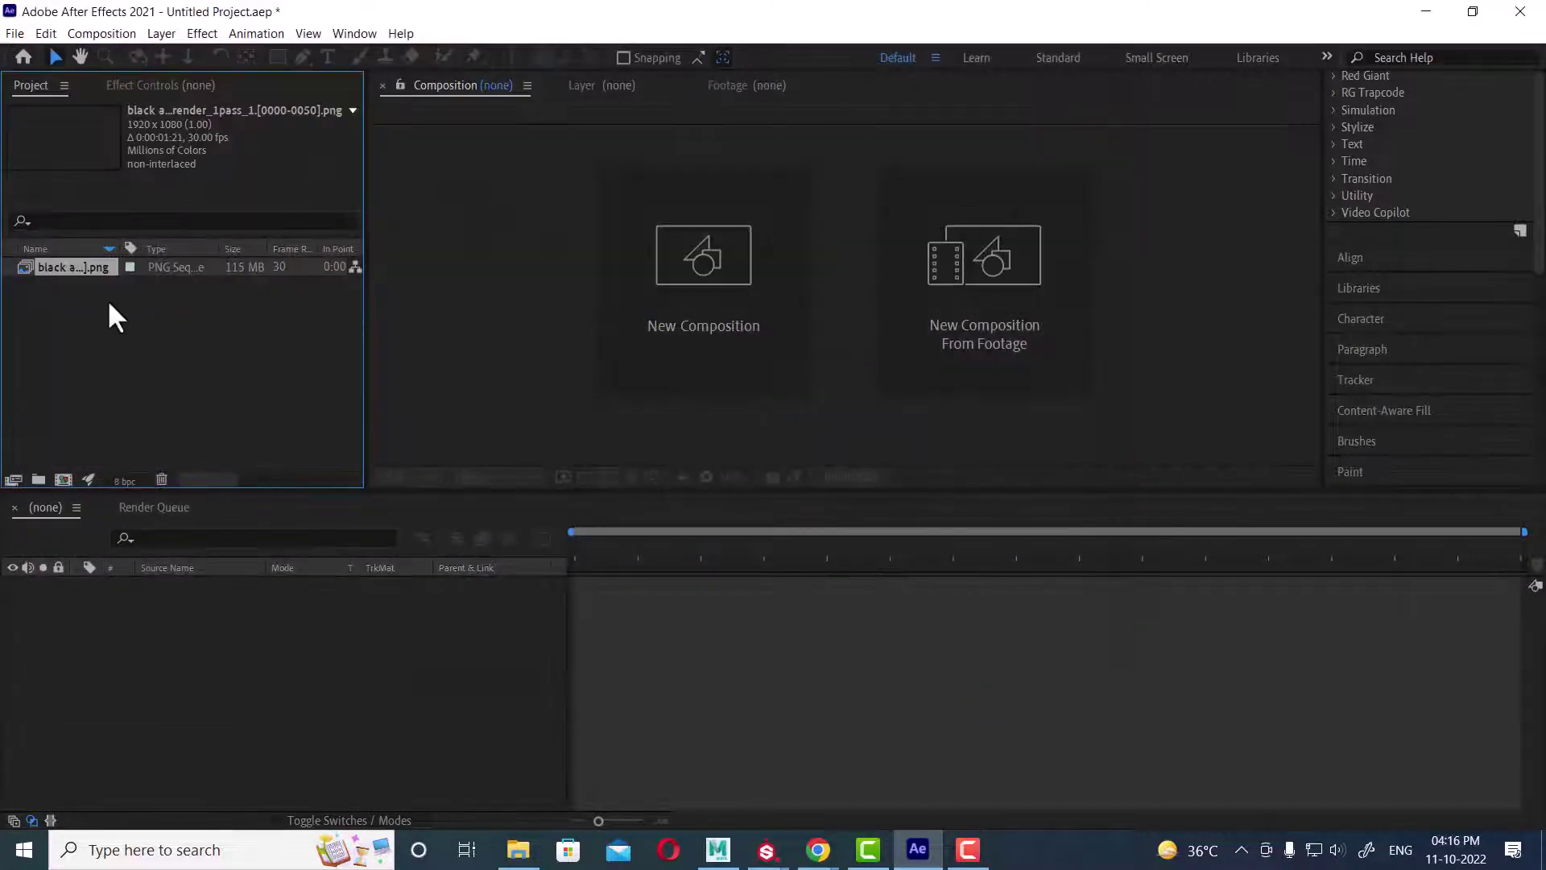
Step: Create a composition from the BG sequence, re-enable viewer refresh, and preview the playback
{"action": "left_click_drag", "start_coordinate": [66, 268], "coordinate": [171, 587]}
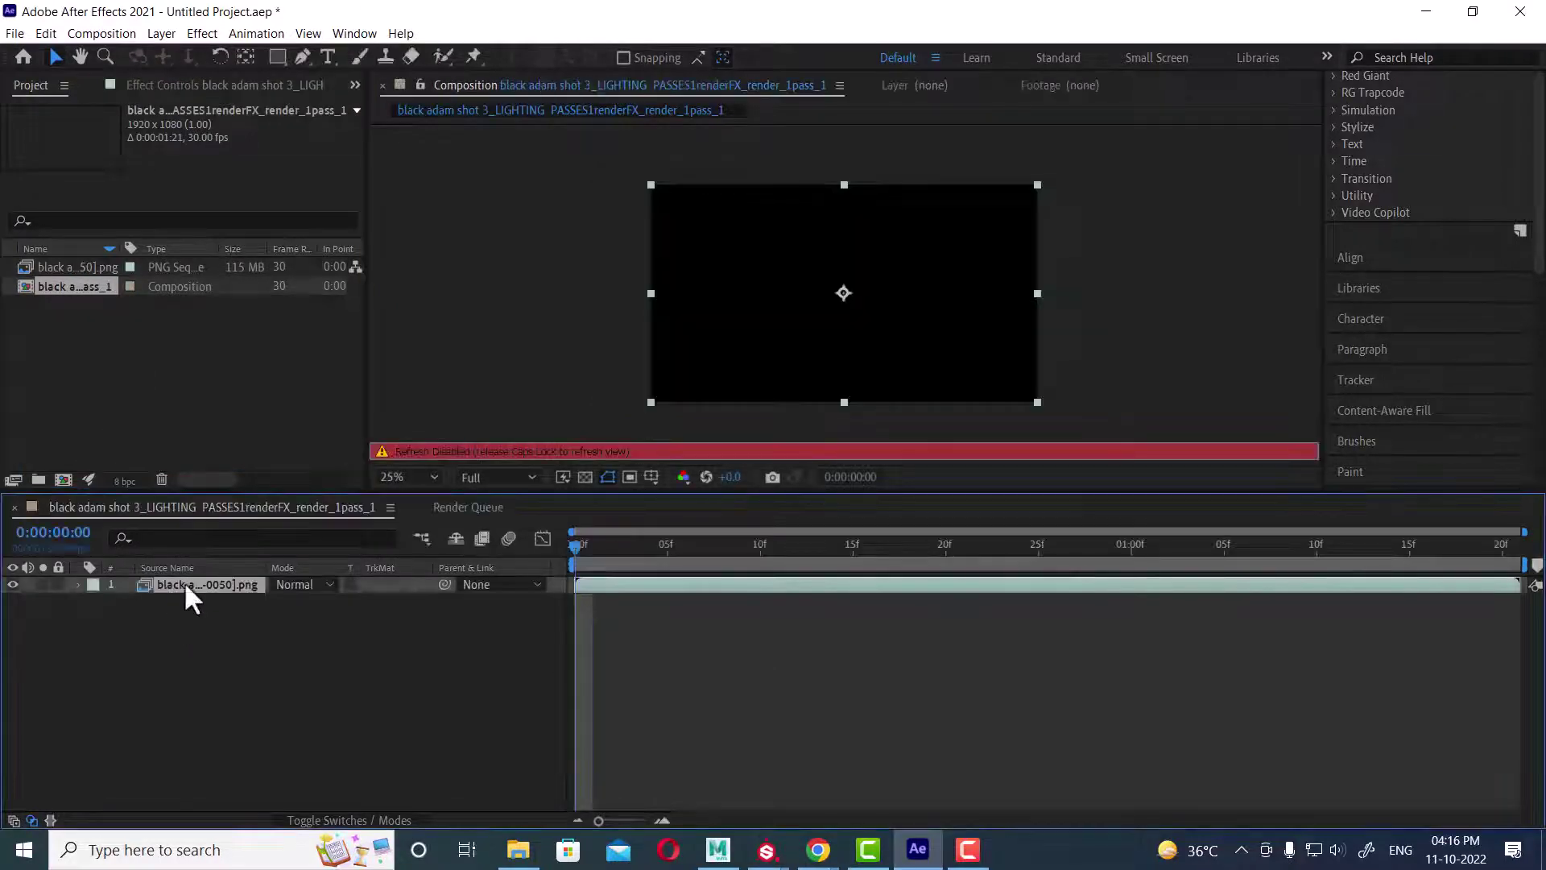
{"action": "key", "text": "Caps_Lock"}
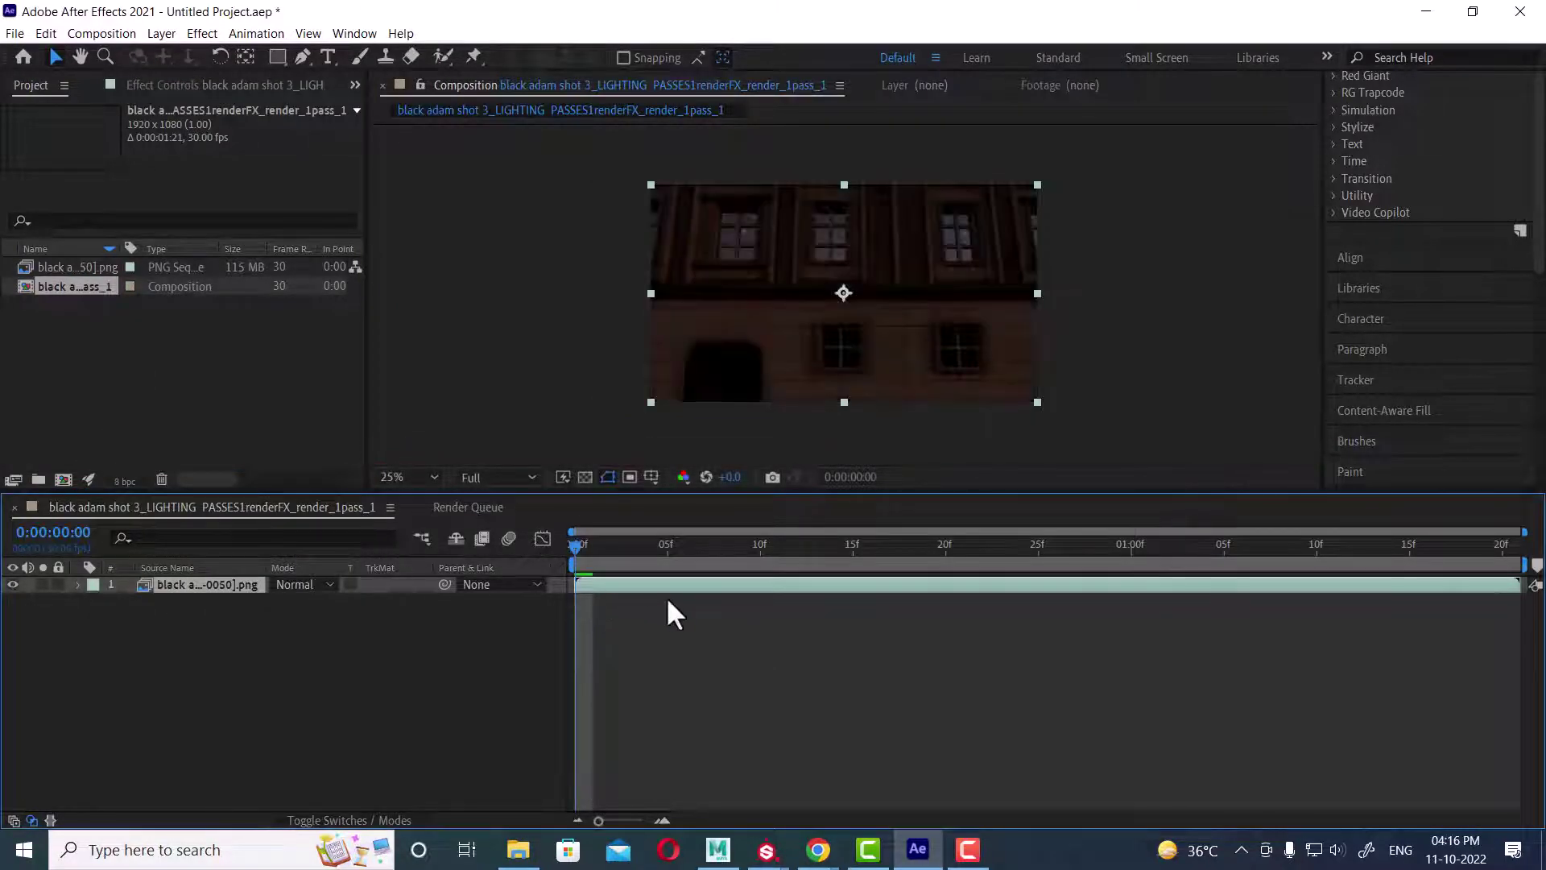
{"action": "key", "text": "space"}
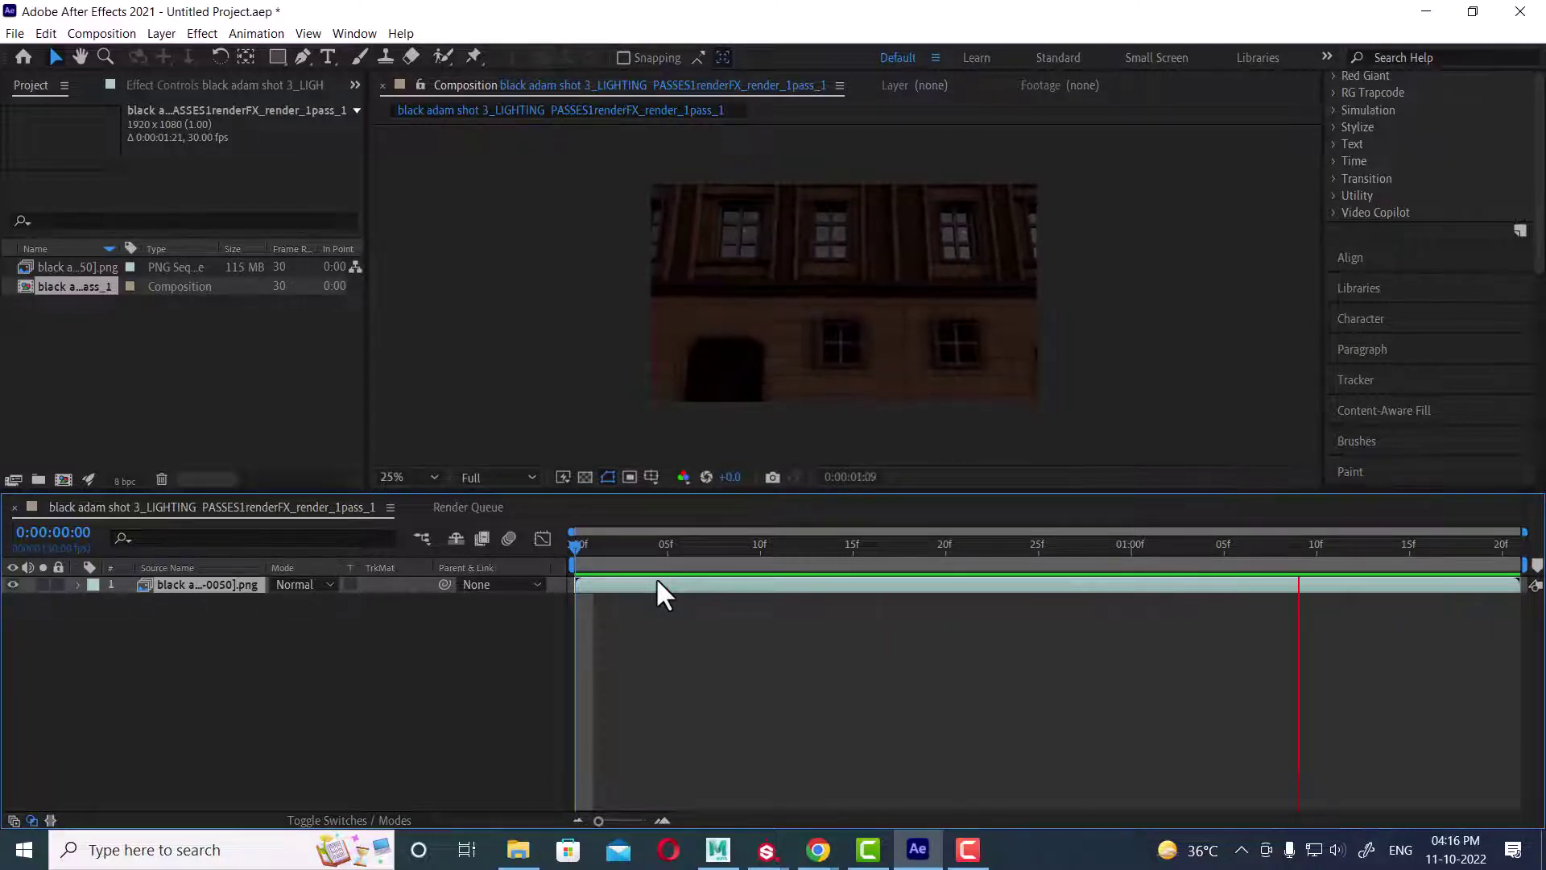
{"action": "key", "text": "space"}
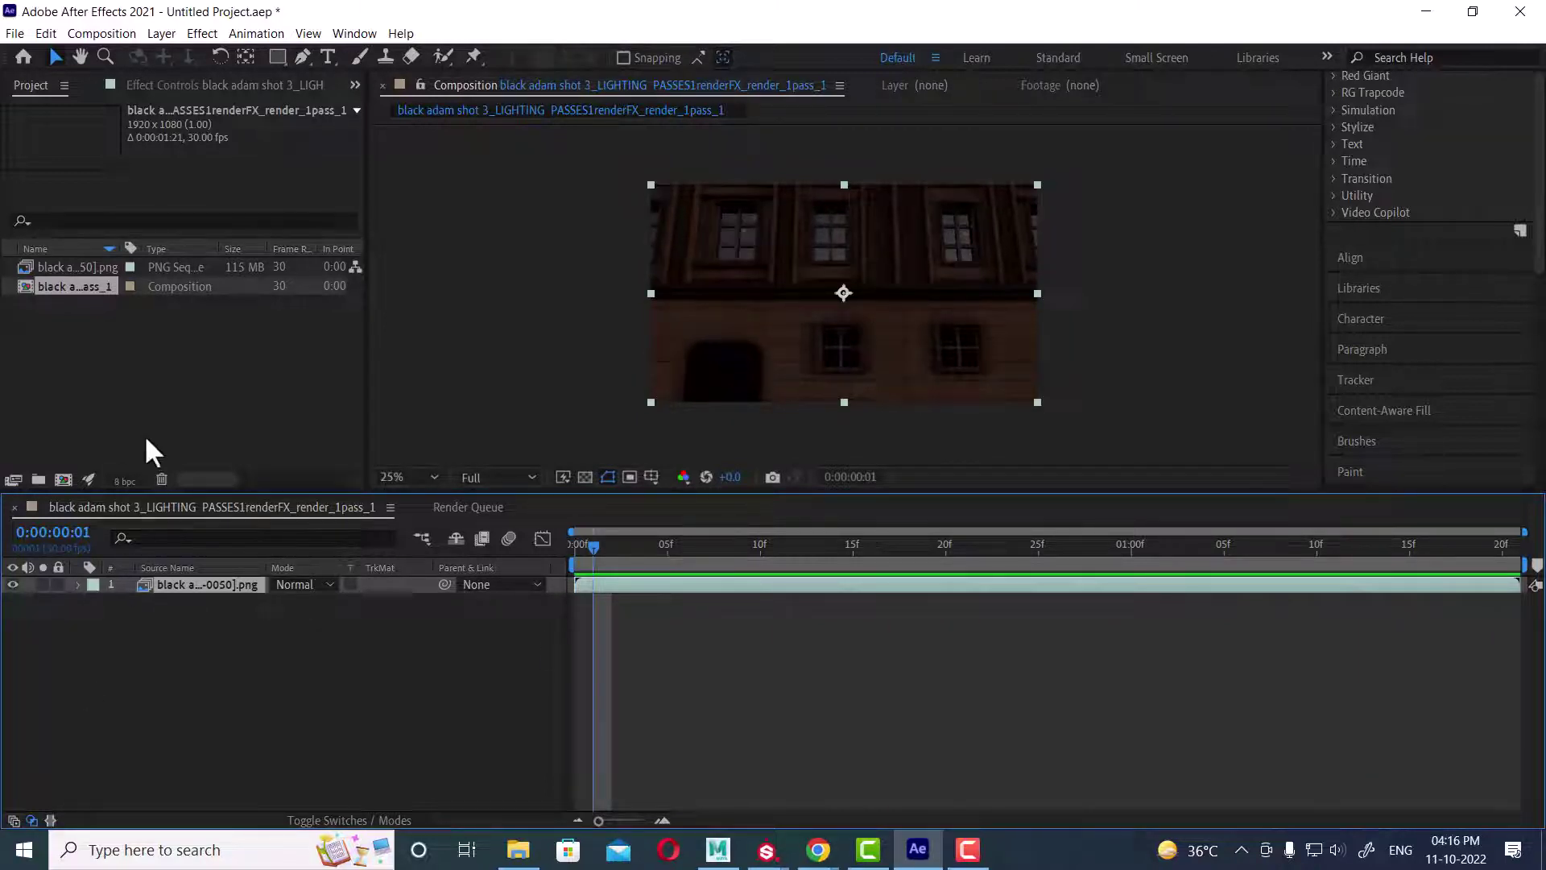
Step: Import the PNG sequence from the CHARACTER_EV folder and place it above the BG layer in the composition
{"action": "double_click", "coordinate": [143, 379]}
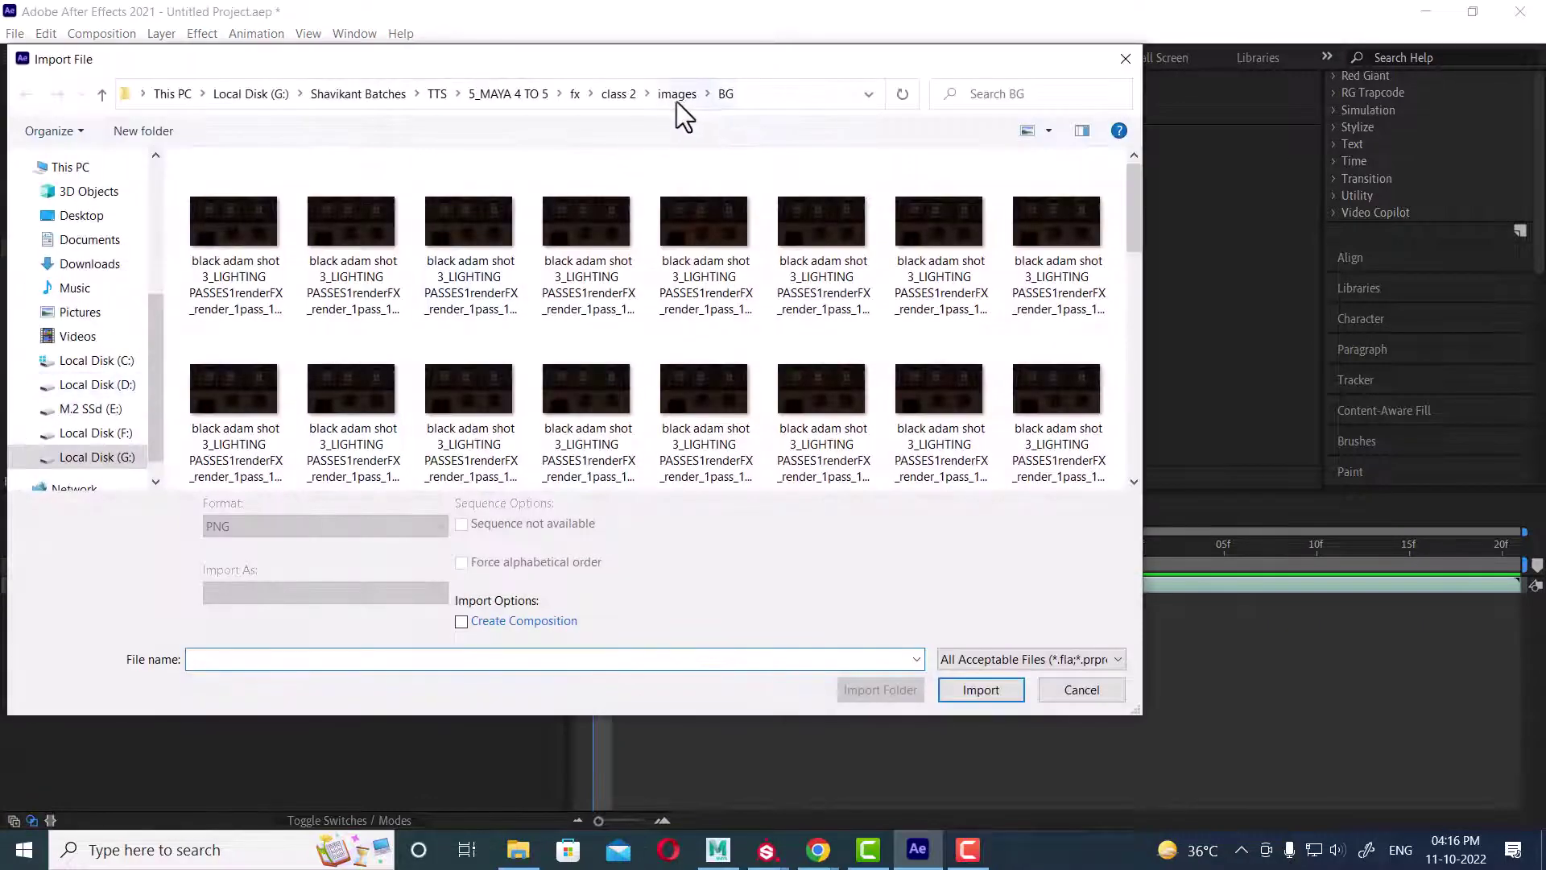
{"action": "left_click", "coordinate": [677, 95]}
{"action": "left_click", "coordinate": [292, 214]}
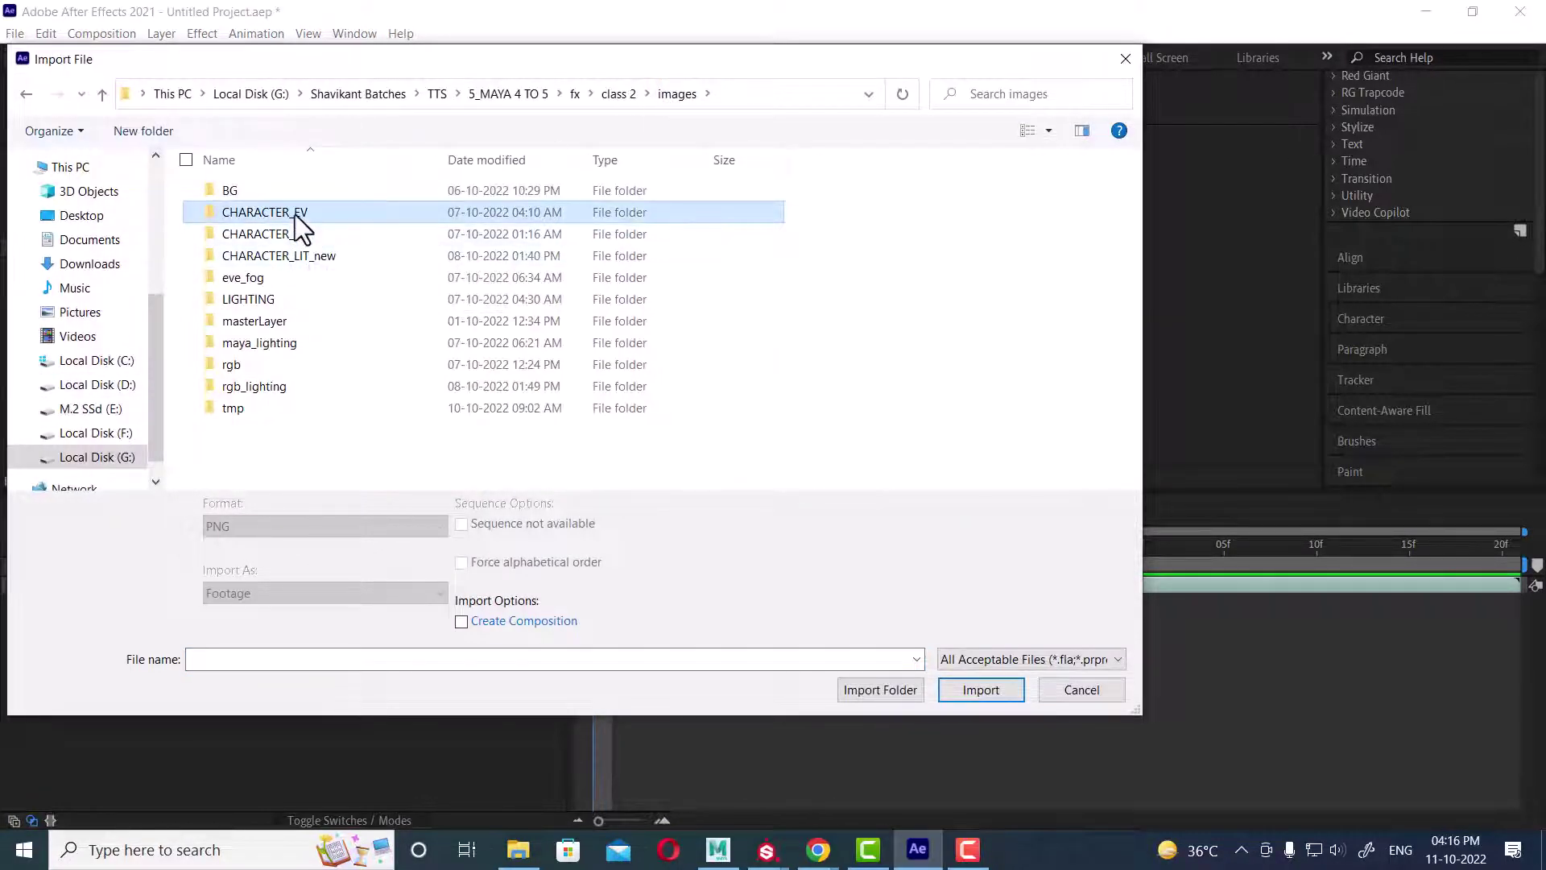
{"action": "double_click", "coordinate": [294, 214]}
{"action": "left_click", "coordinate": [245, 250]}
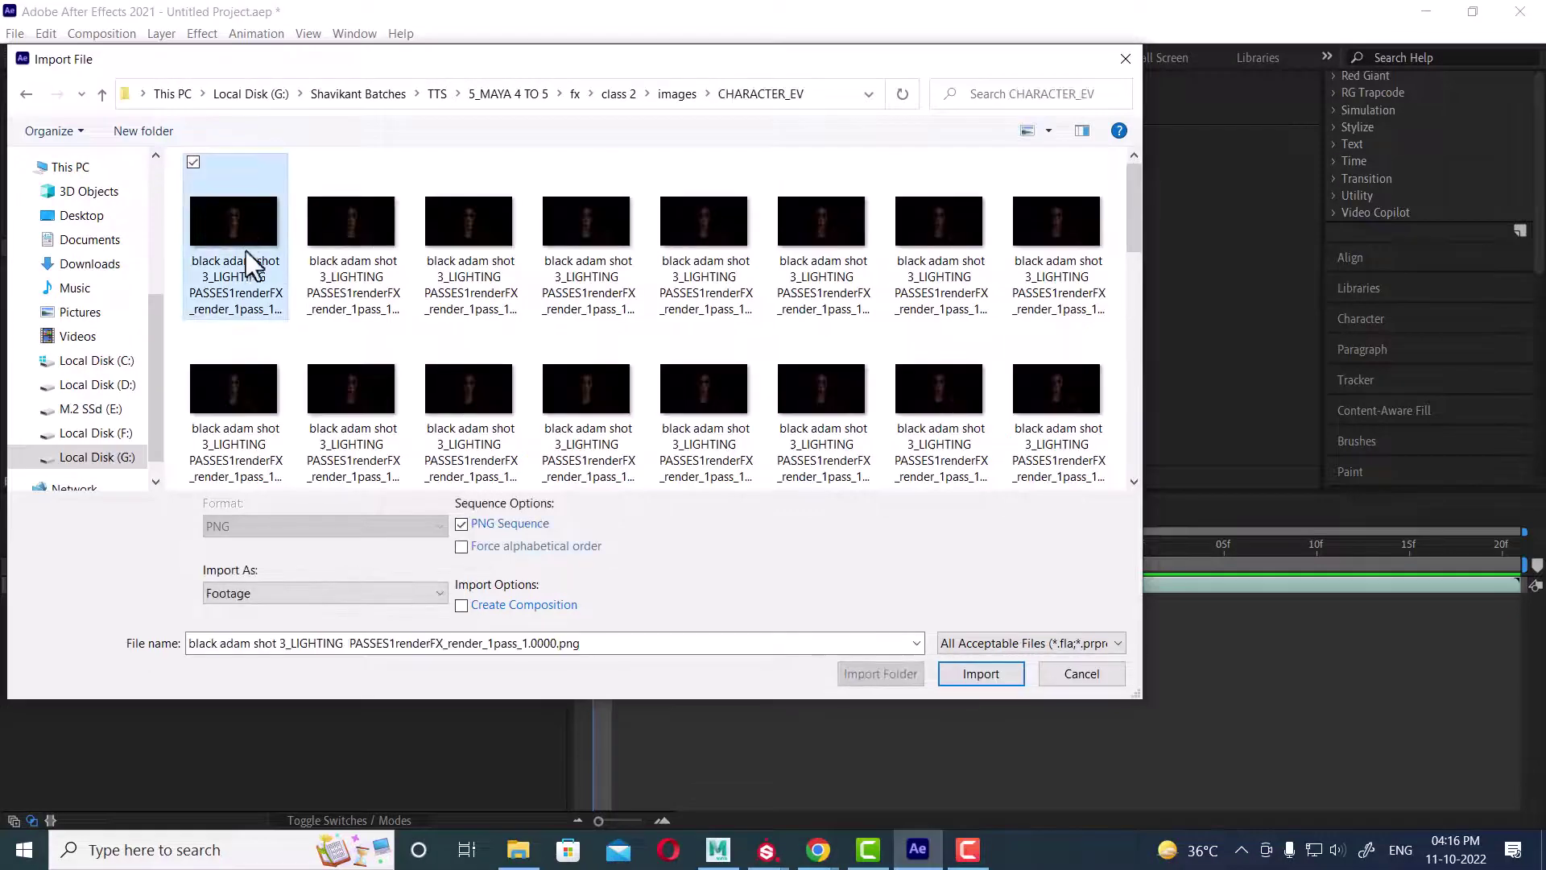
{"action": "left_click", "coordinate": [999, 677]}
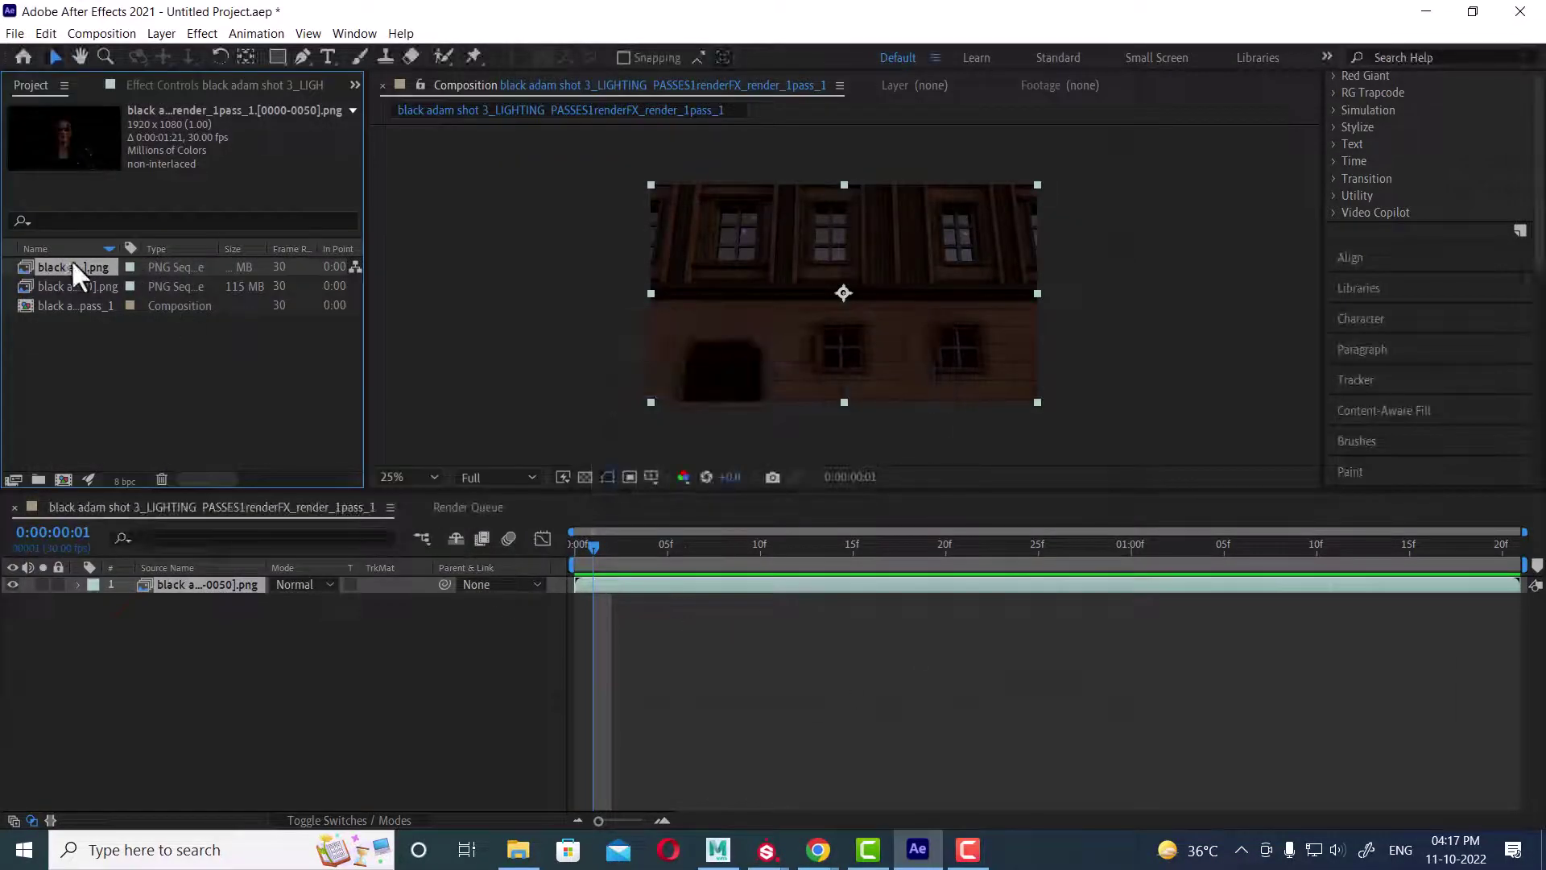
{"action": "left_click_drag", "start_coordinate": [70, 259], "coordinate": [186, 581]}
Step: Preview the composition with the CHARACTER_EV layer and check its alpha channel, returning to the RGB view
{"action": "key", "text": "space"}
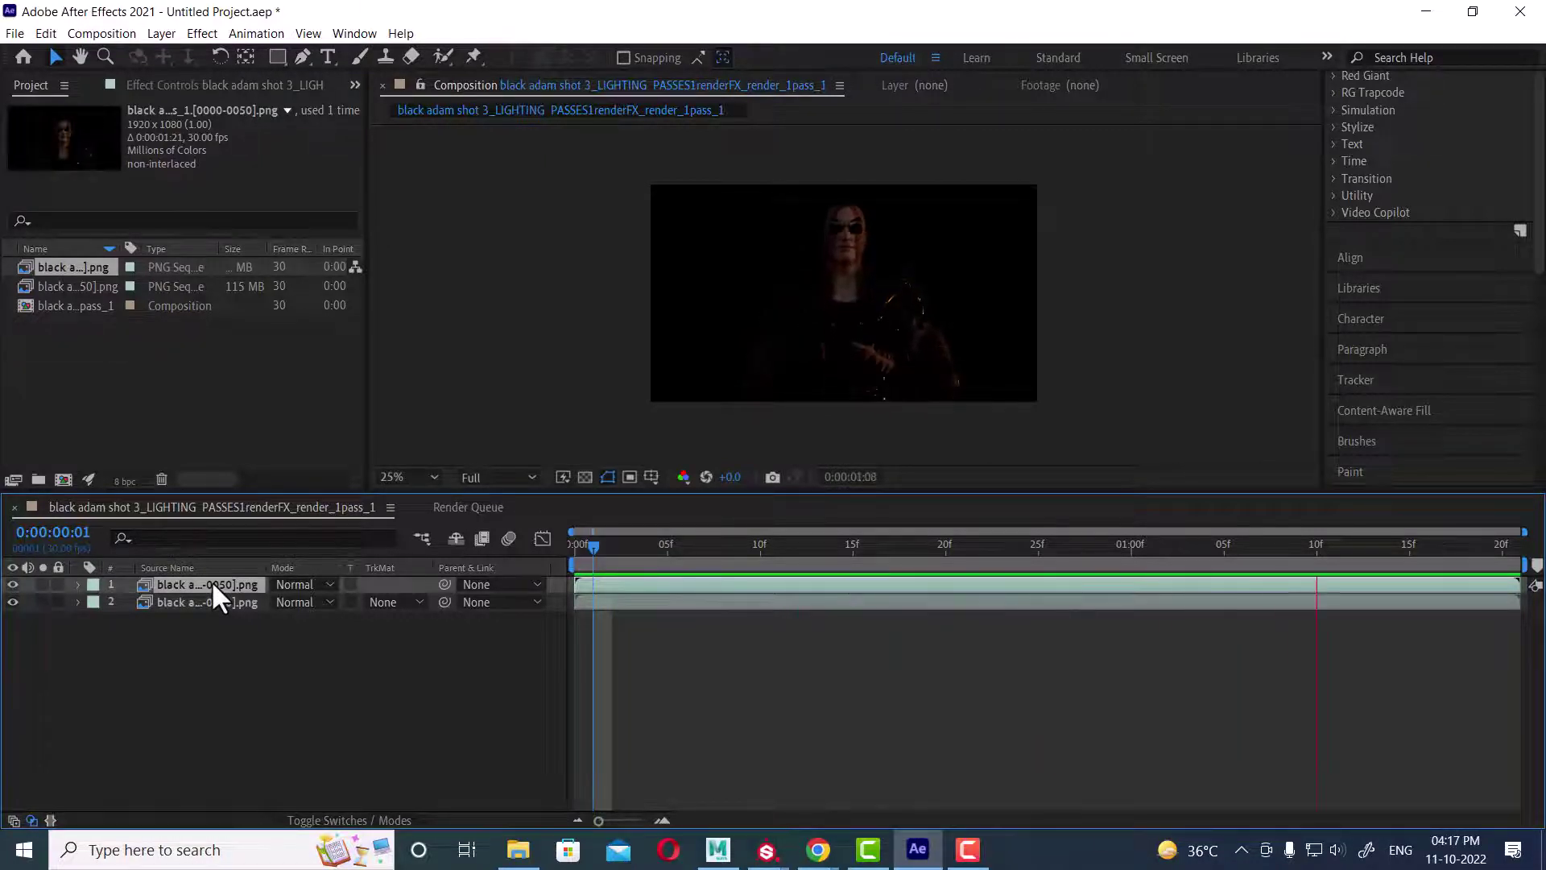
{"action": "key", "text": "space"}
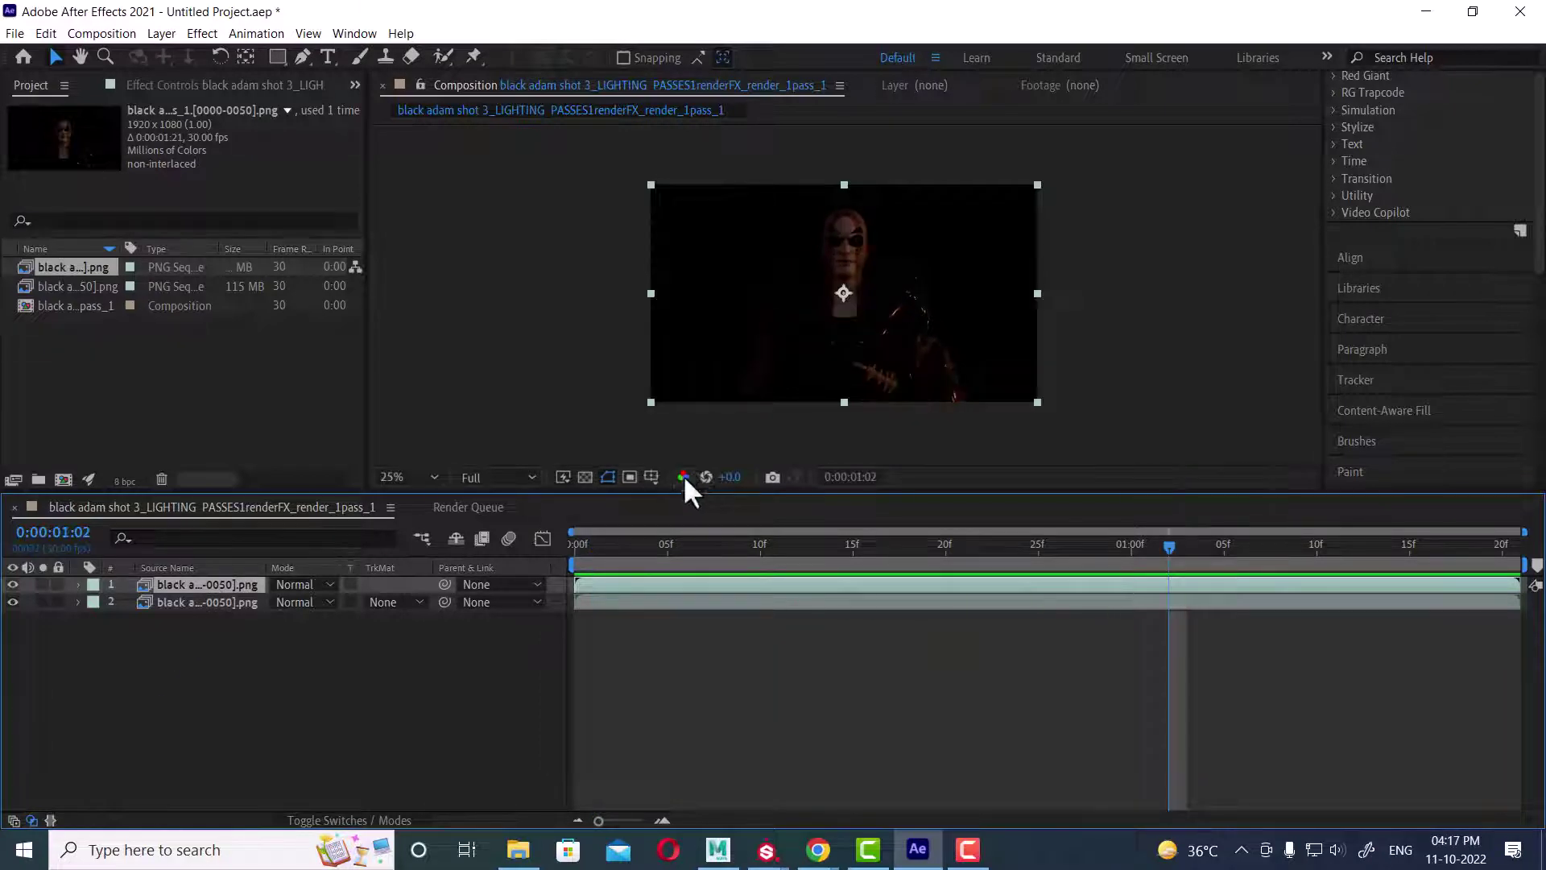
{"action": "left_click", "coordinate": [682, 476]}
{"action": "left_click", "coordinate": [712, 581]}
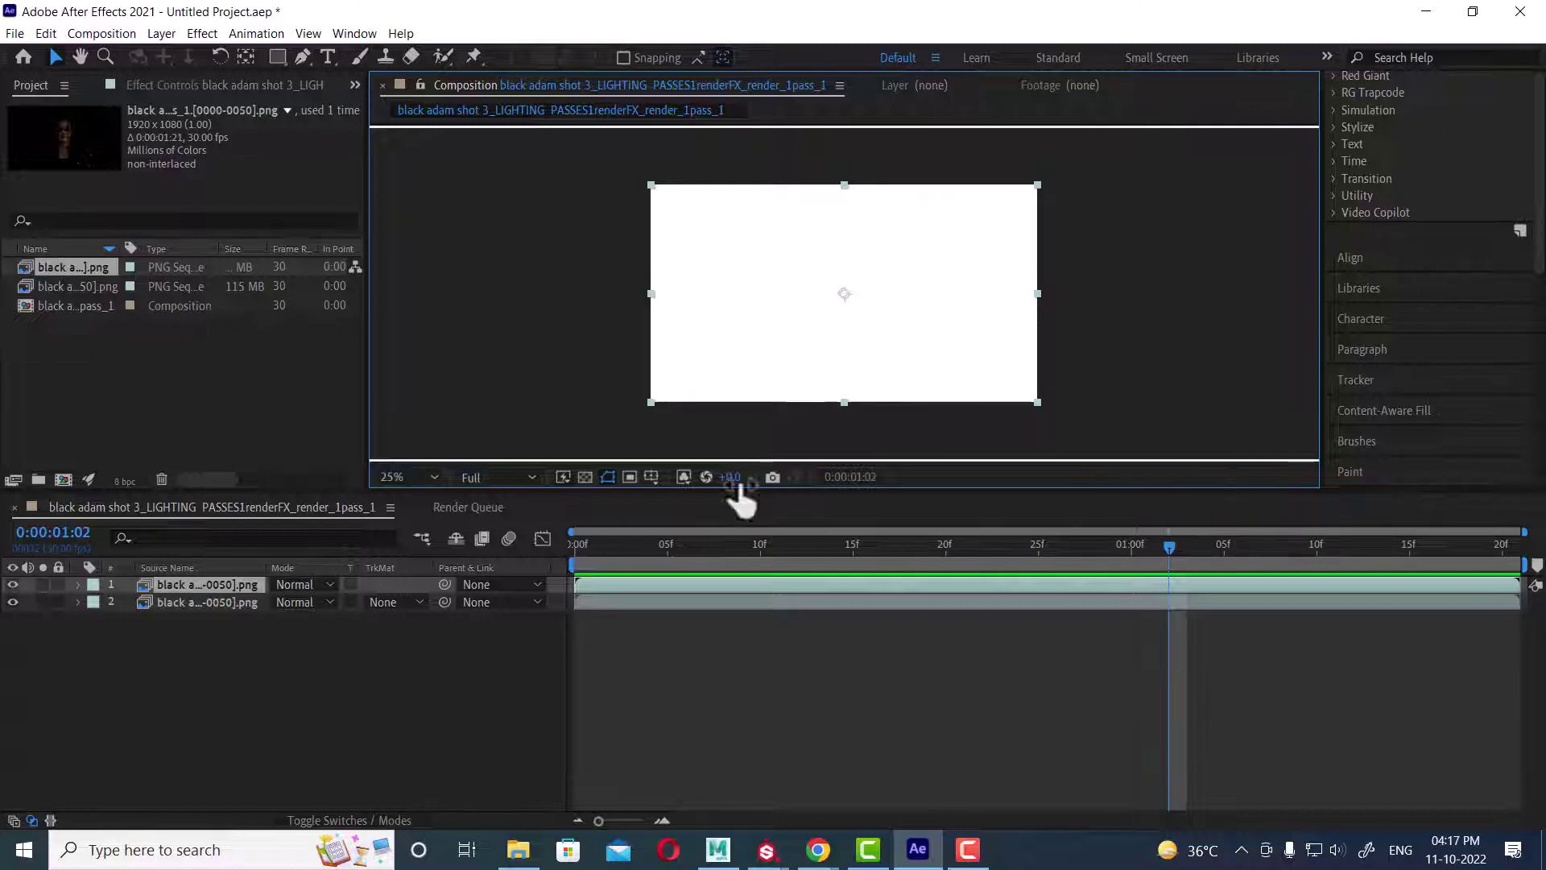
{"action": "left_click", "coordinate": [683, 475]}
{"action": "left_click", "coordinate": [714, 500]}
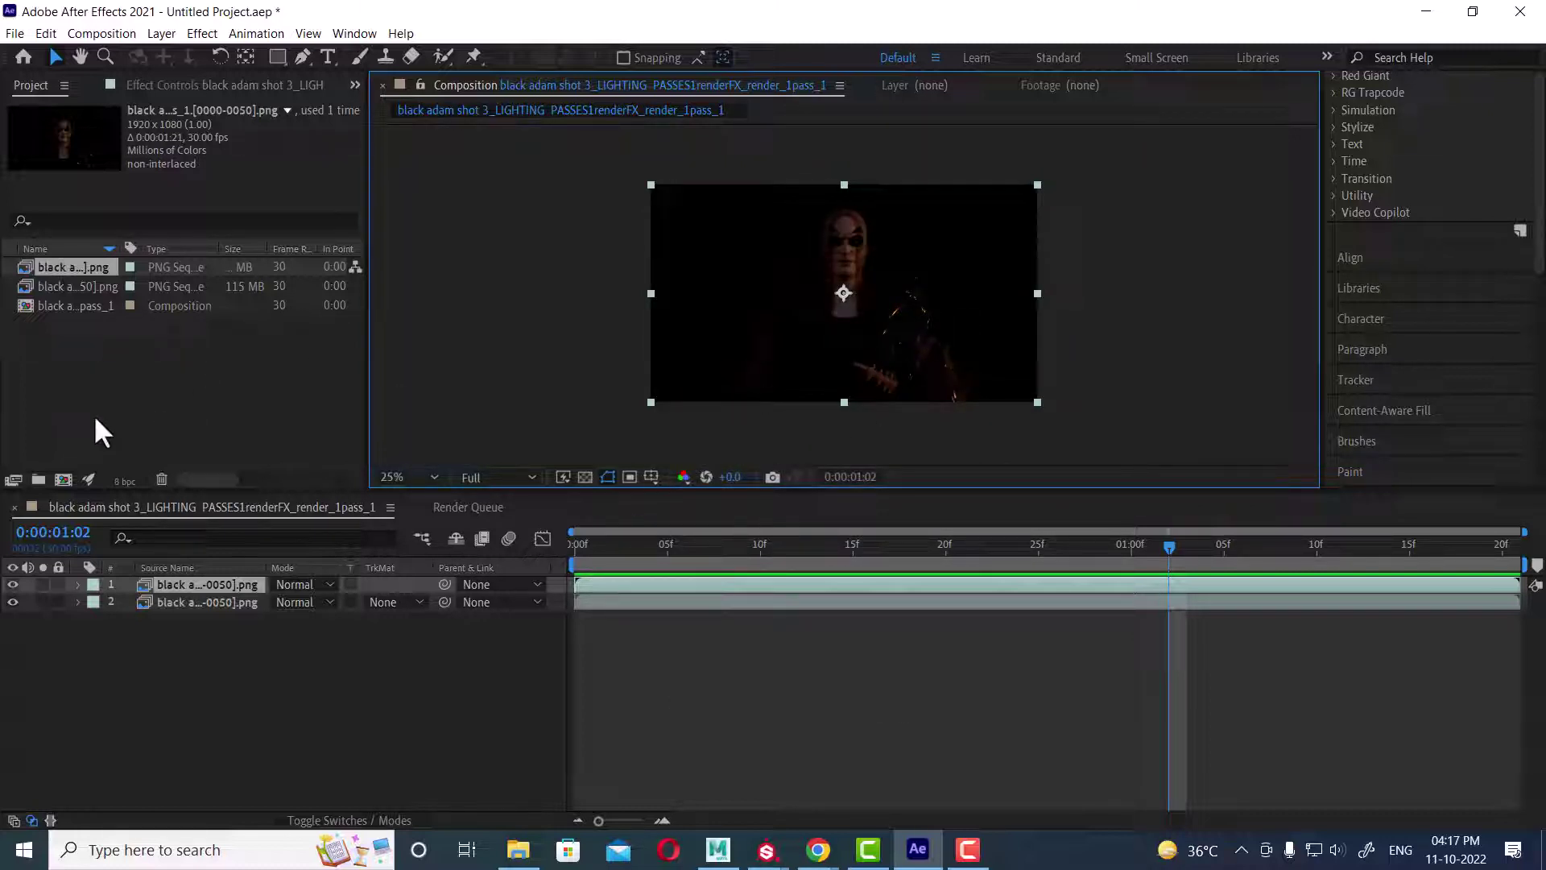
Step: Import the CHARACTER_LIT PNG sequence, add it as the top layer, and return to the first frame
{"action": "double_click", "coordinate": [164, 366]}
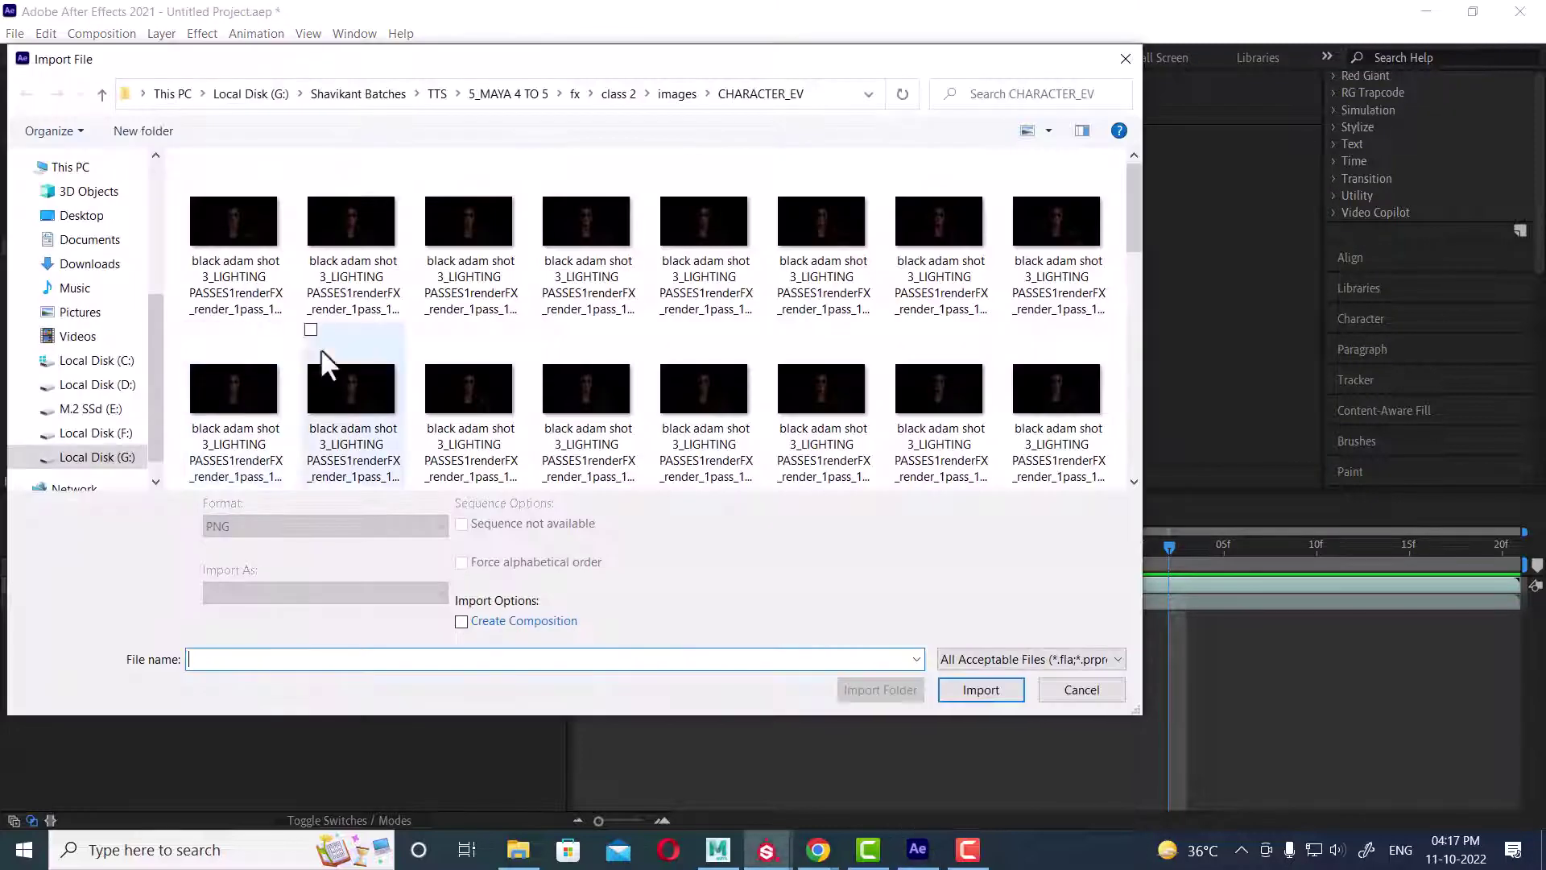
{"action": "left_click", "coordinate": [675, 94]}
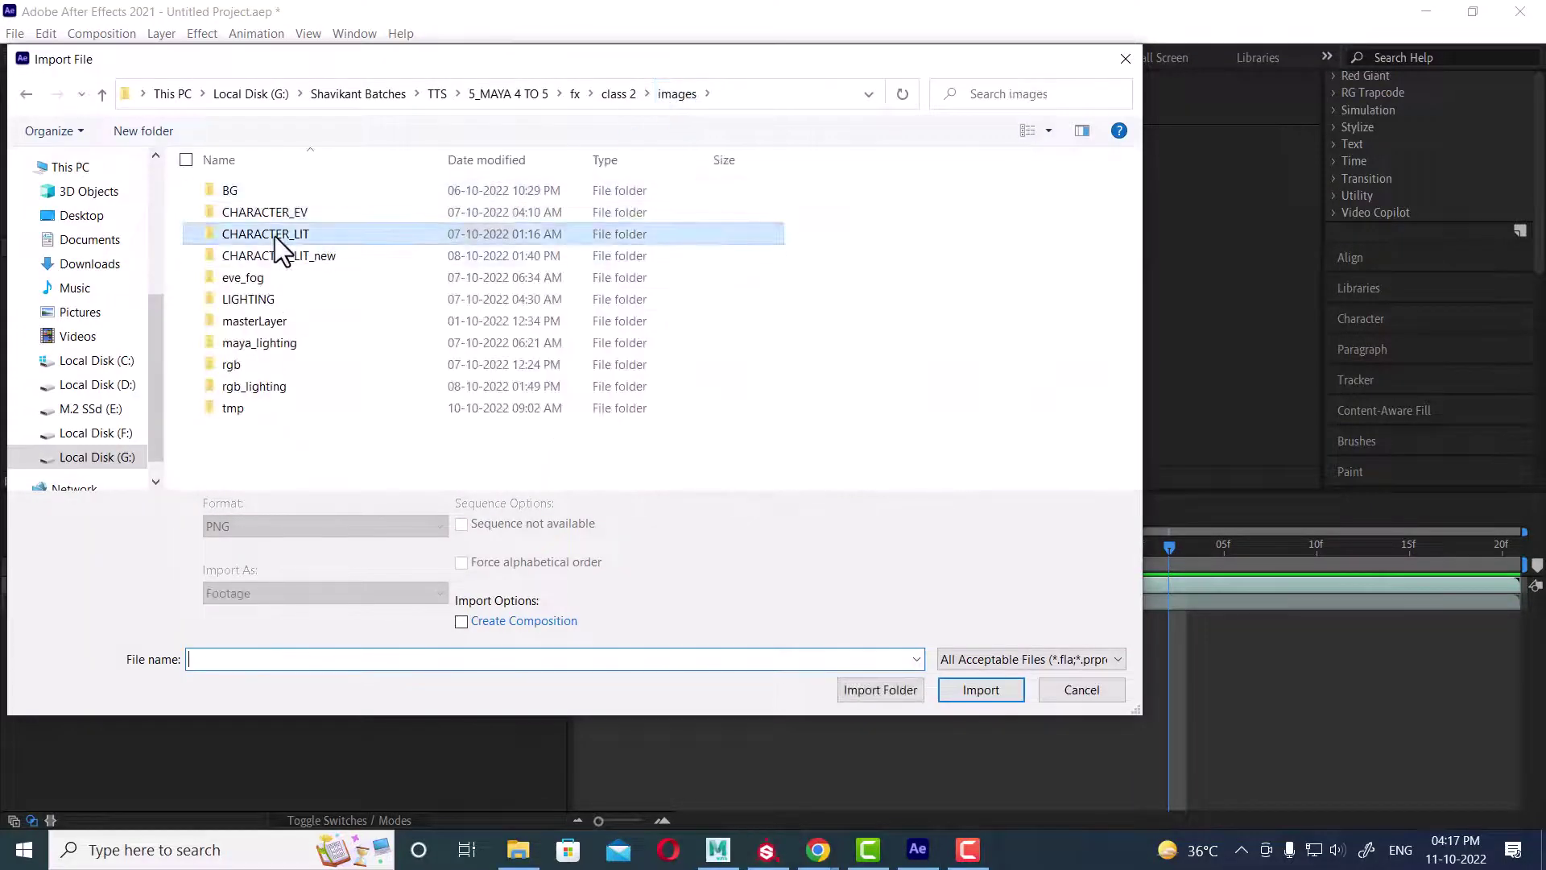
{"action": "double_click", "coordinate": [274, 236]}
{"action": "left_click", "coordinate": [252, 240]}
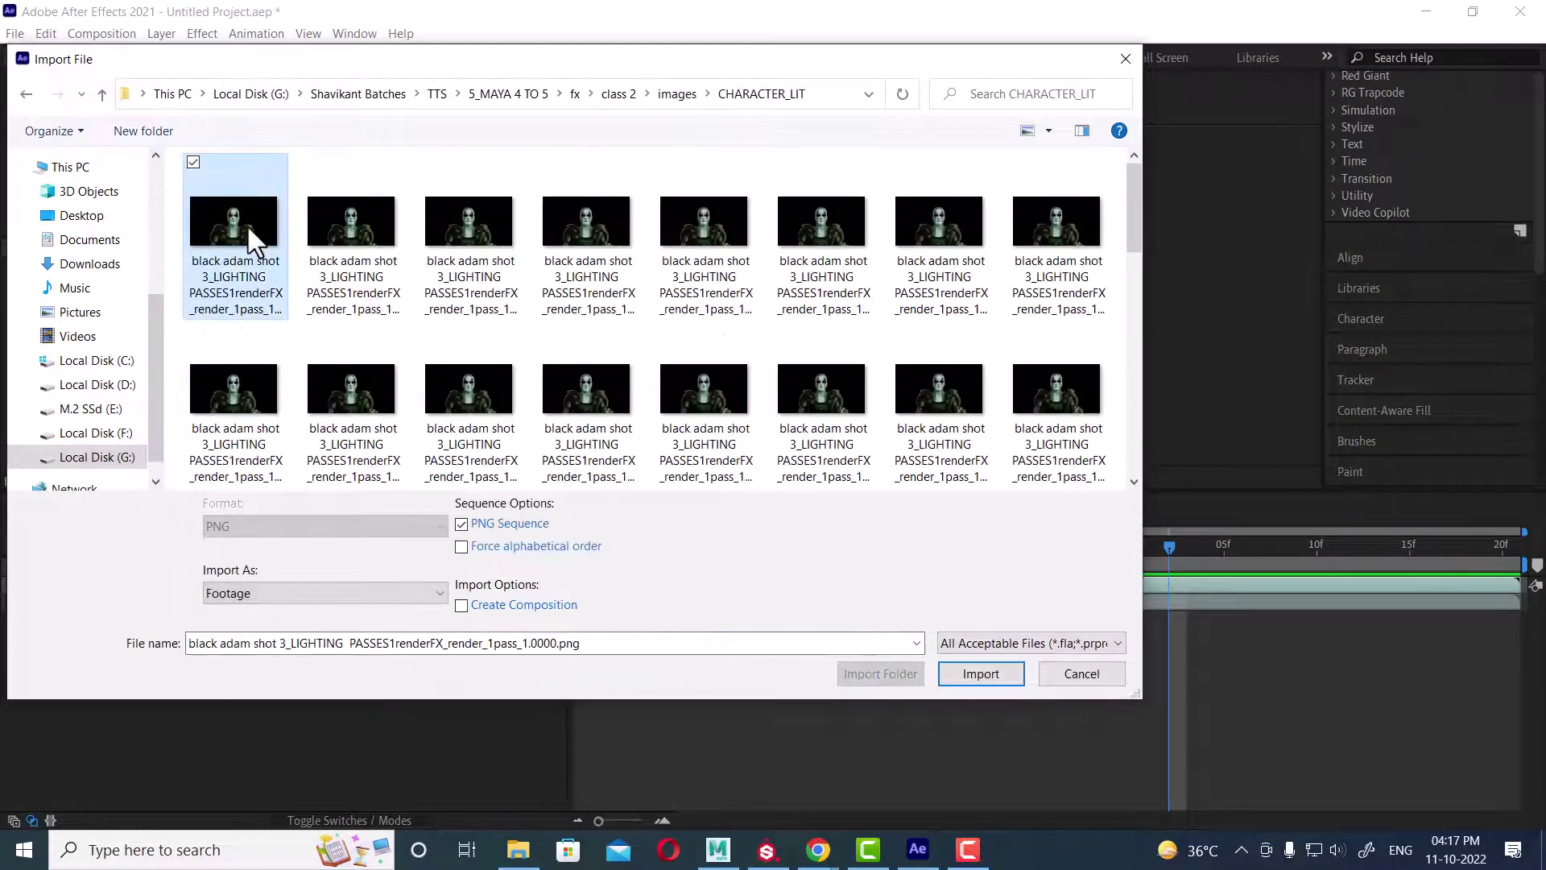
{"action": "left_click", "coordinate": [982, 675]}
{"action": "left_click_drag", "start_coordinate": [90, 266], "coordinate": [179, 578]}
{"action": "key", "text": "Home"}
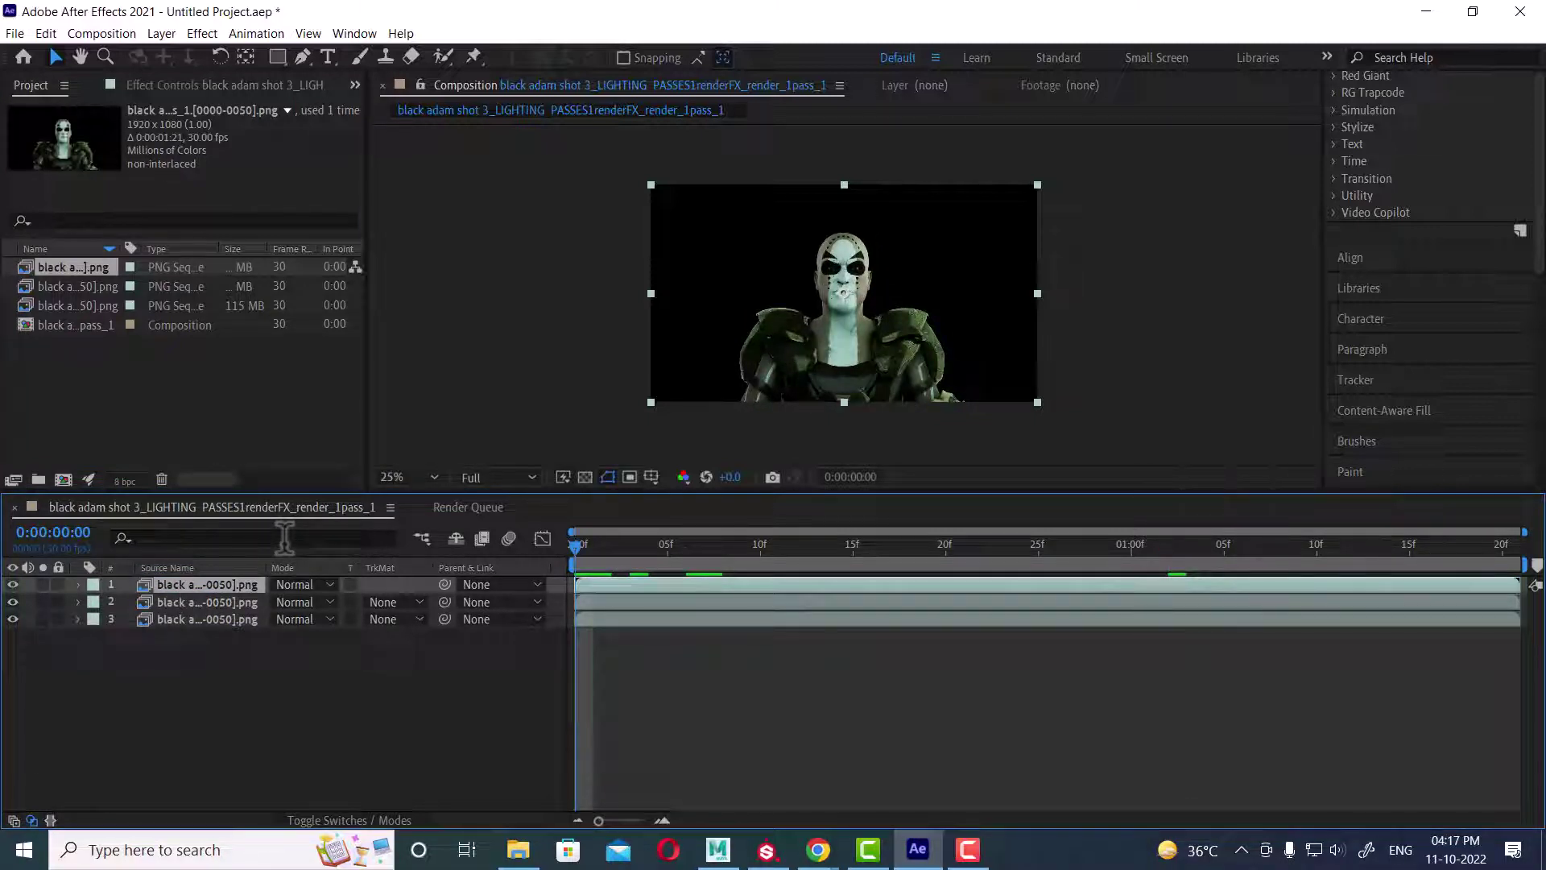
Step: Preview the composition with the CHARACTER_LIT layer and add the PNG sequence from the CHARACTER_LIT_new folder as the top layer
{"action": "key", "text": "space"}
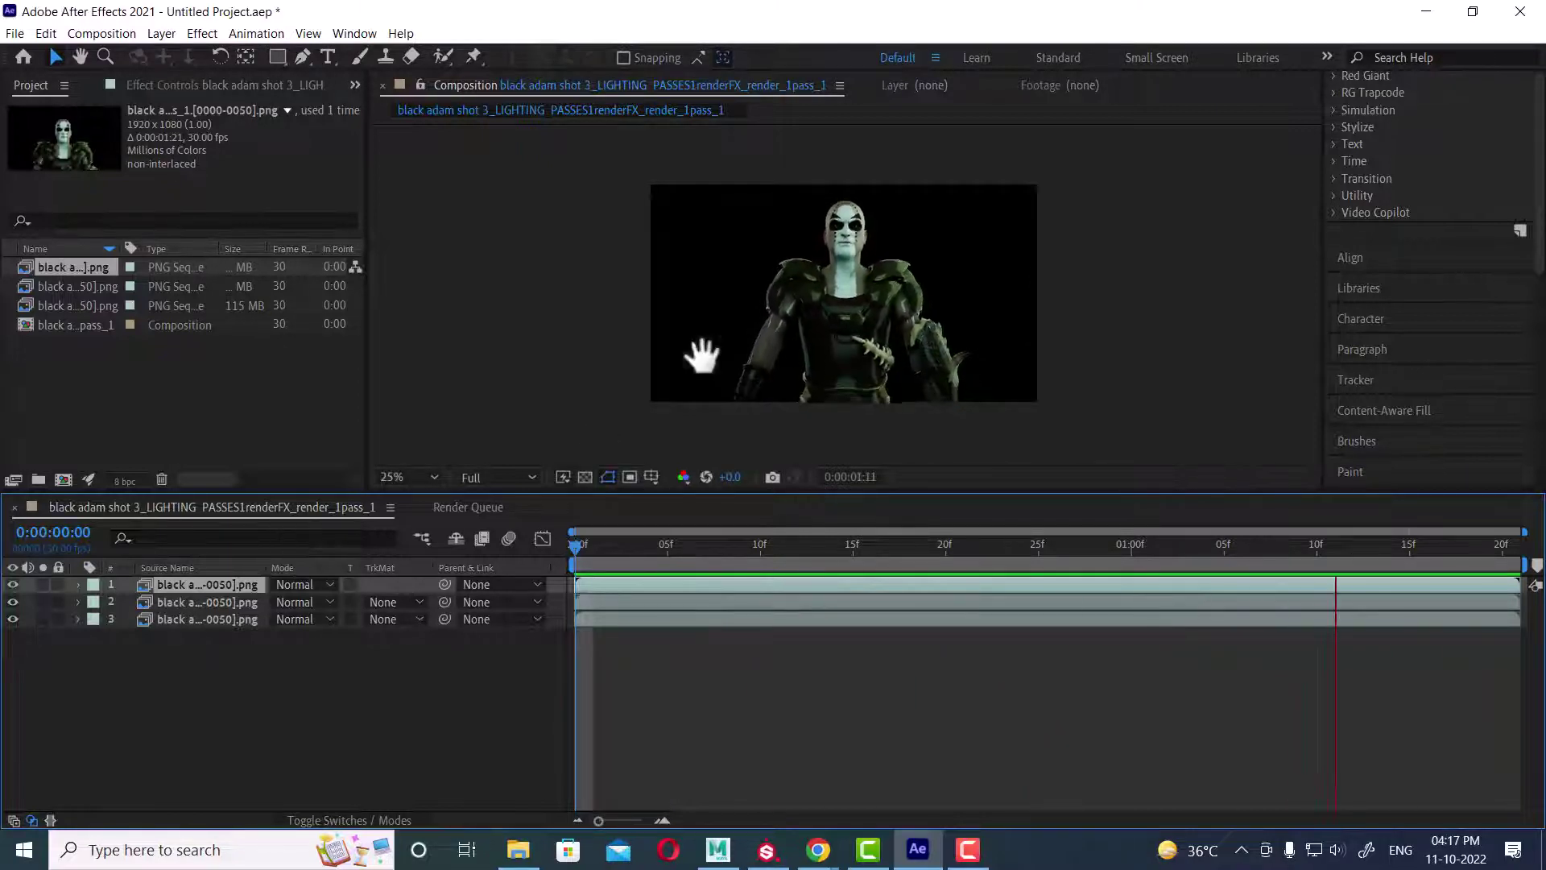
{"action": "key", "text": "space"}
{"action": "double_click", "coordinate": [171, 411]}
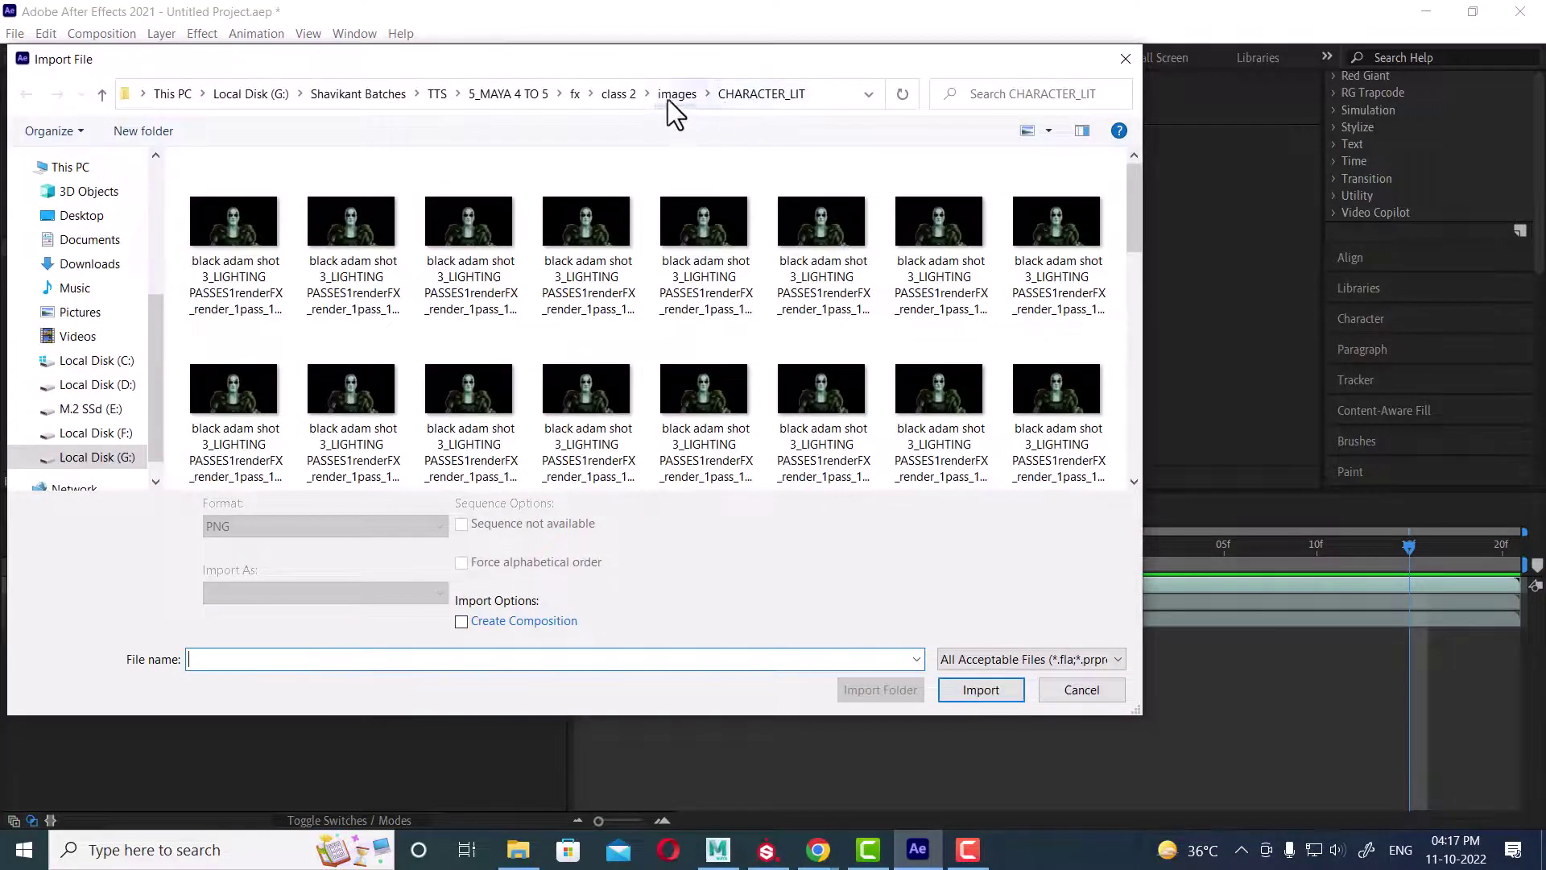
{"action": "left_click", "coordinate": [675, 94]}
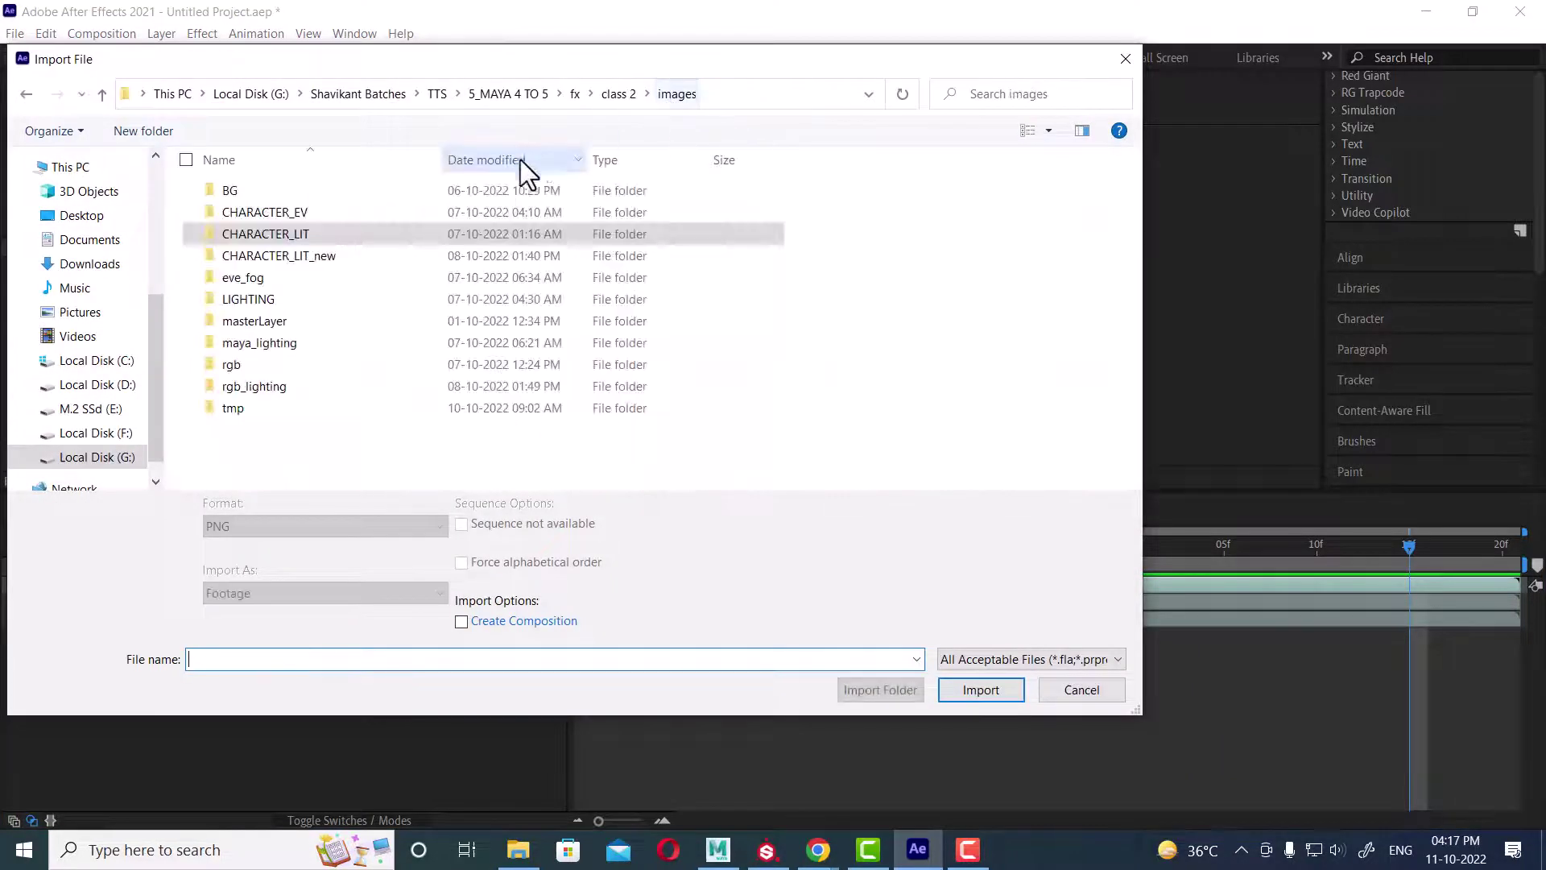
{"action": "double_click", "coordinate": [287, 256]}
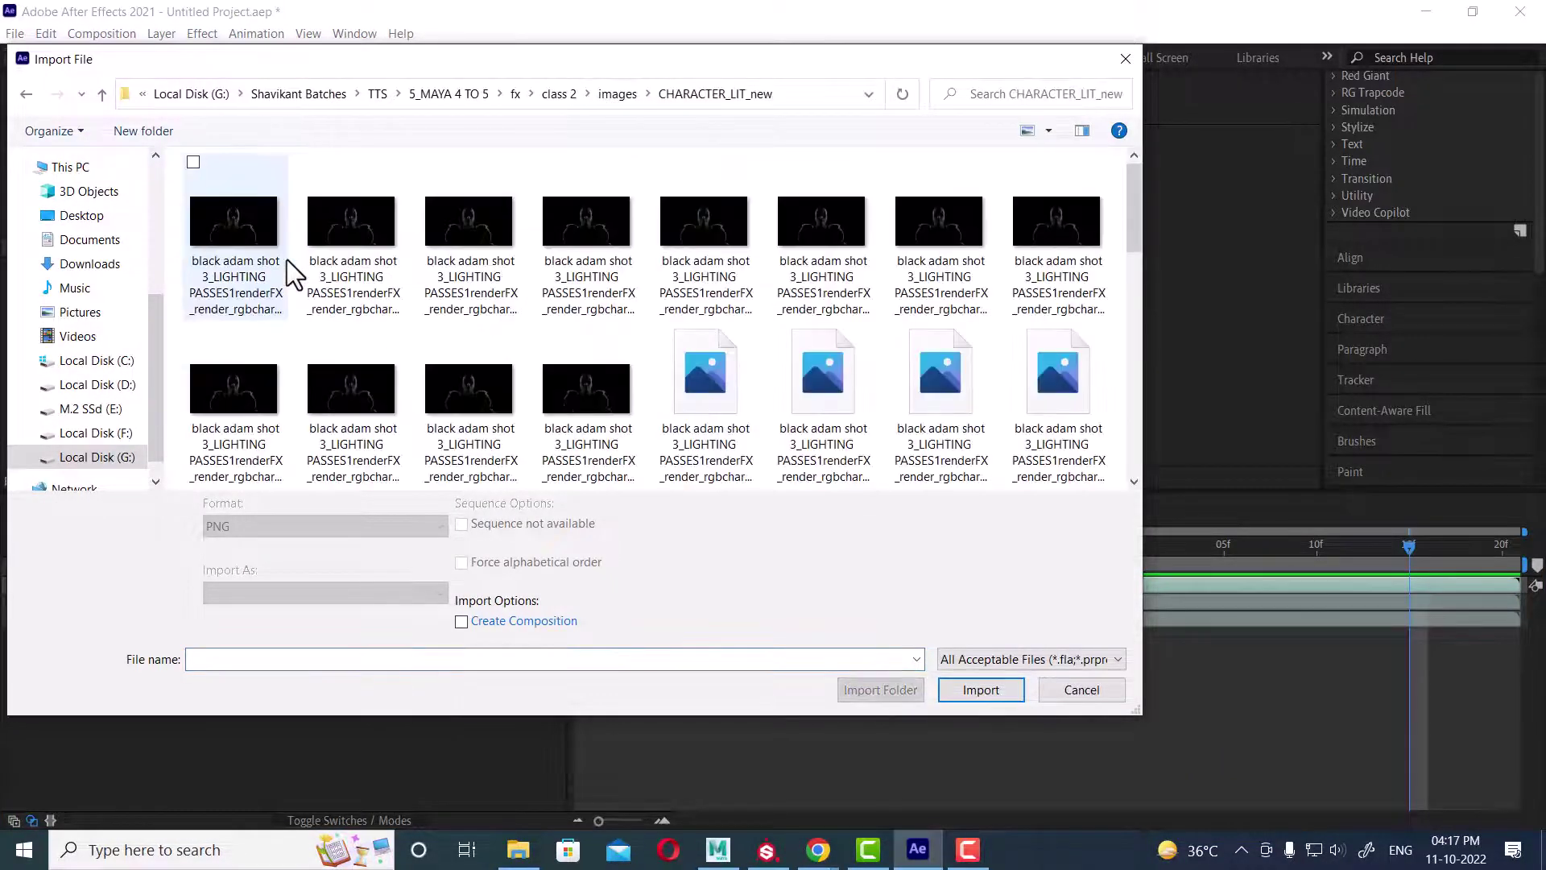
{"action": "left_click", "coordinate": [250, 248]}
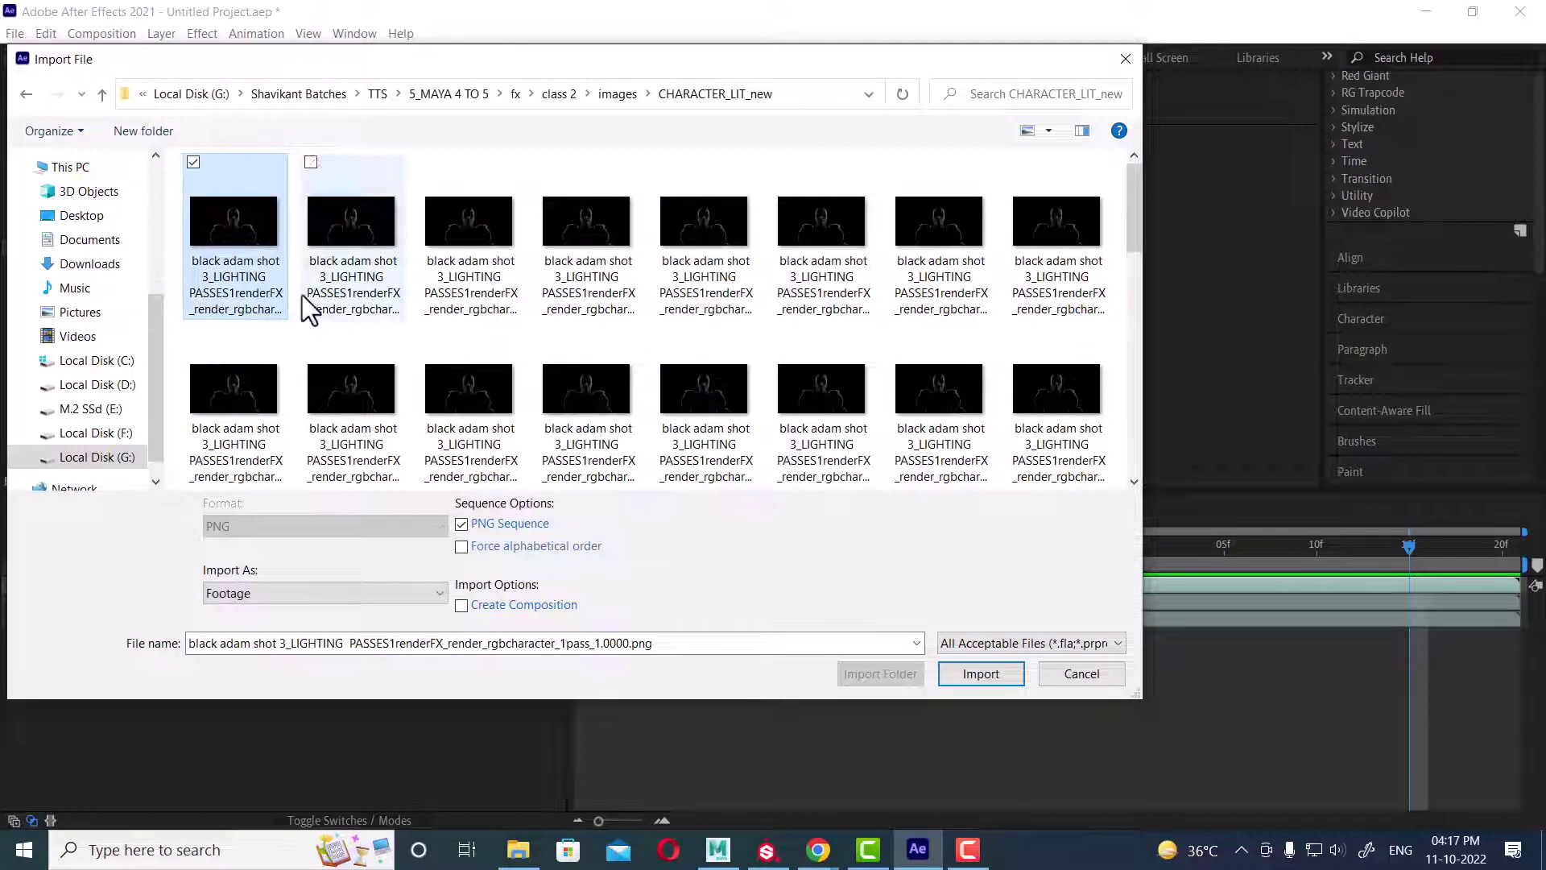
{"action": "left_click", "coordinate": [996, 677]}
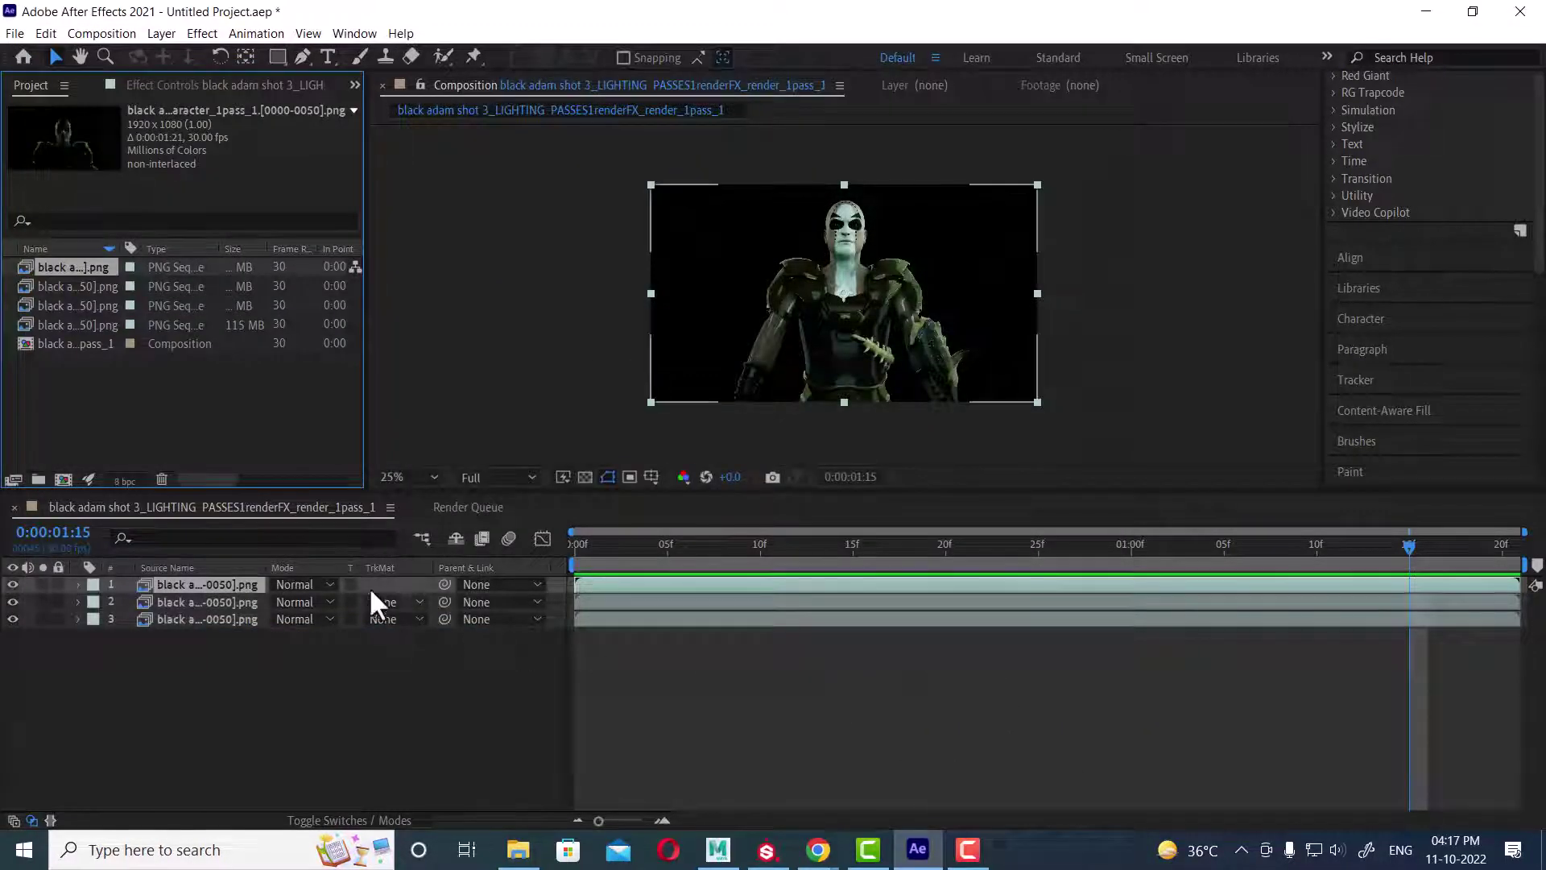
{"action": "left_click_drag", "start_coordinate": [75, 266], "coordinate": [166, 578]}
Step: Preview the composition from the first frame and toggle the CHARACTER_LIT_new layer's visibility to compare, leaving it visible
{"action": "left_click_drag", "start_coordinate": [622, 549], "coordinate": [516, 561]}
{"action": "key", "text": "space"}
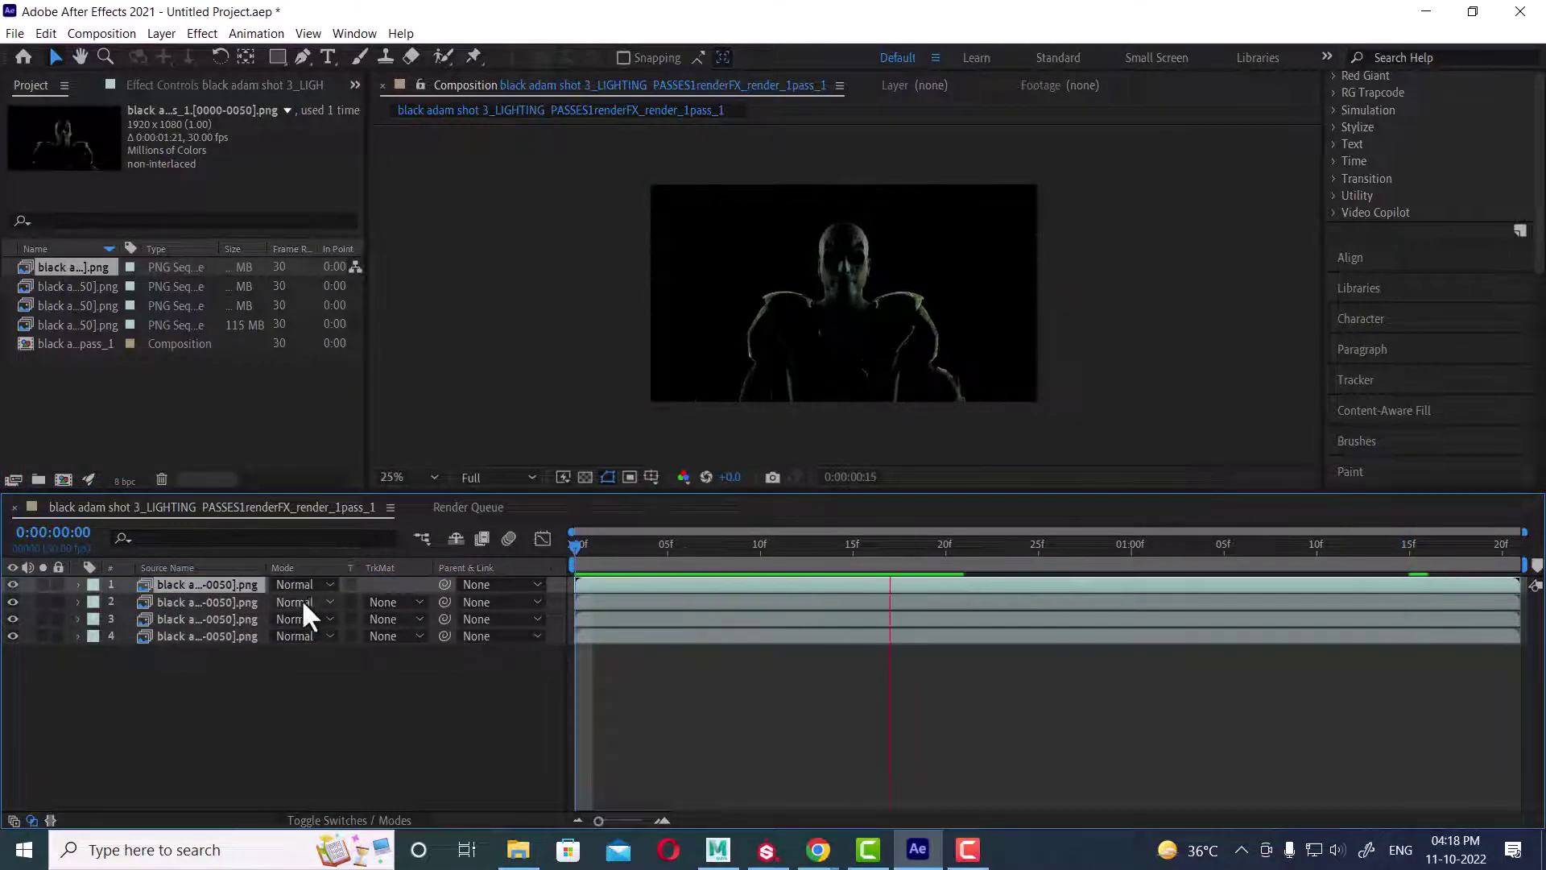
{"action": "key", "text": "space"}
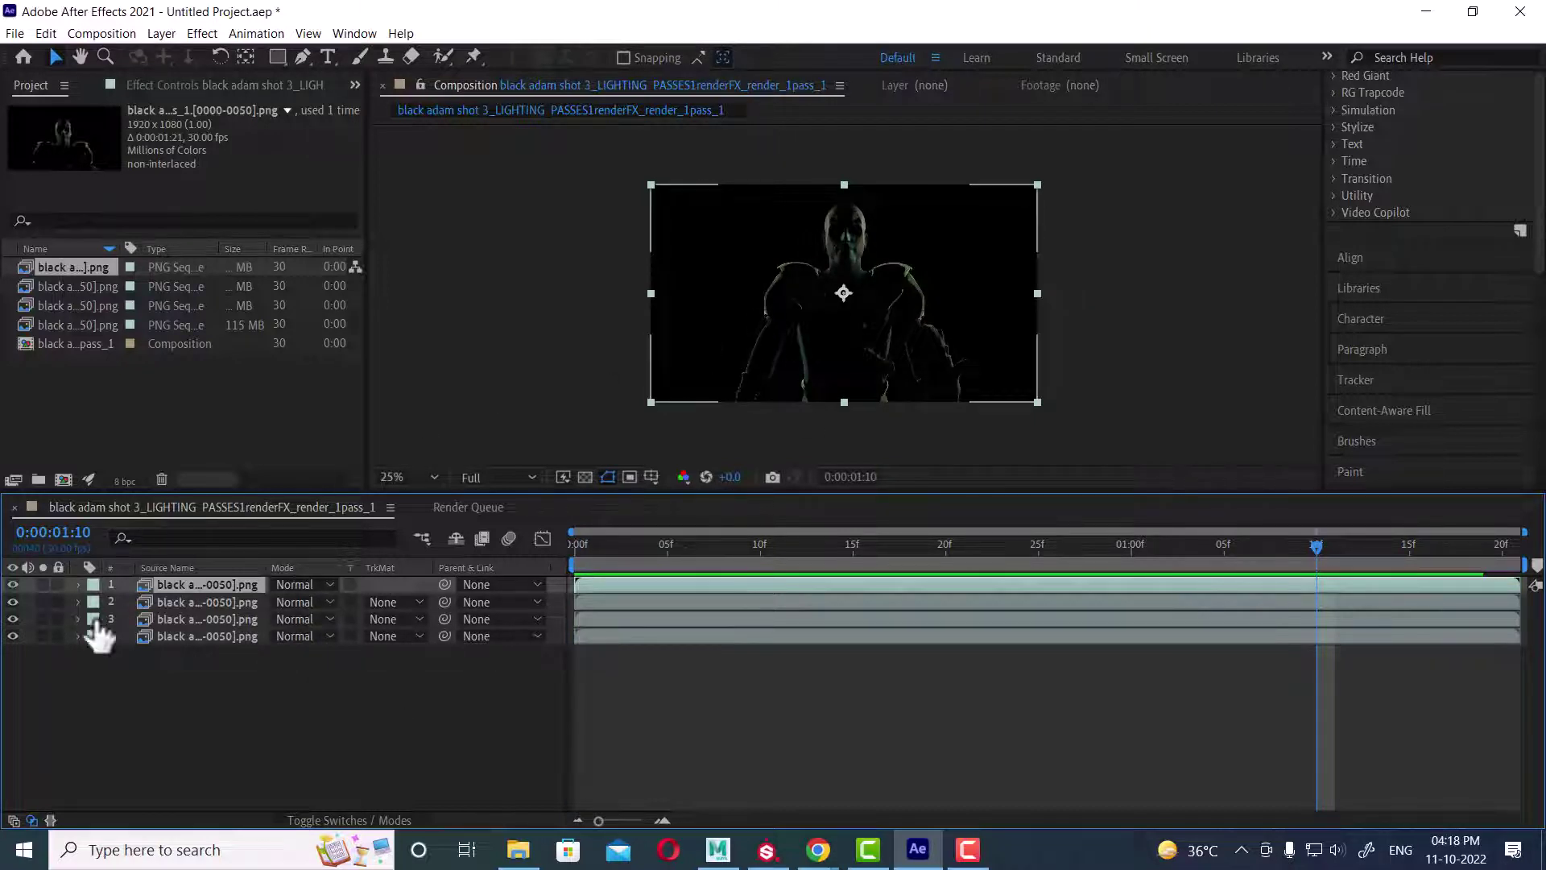
{"action": "left_click", "coordinate": [7, 586]}
{"action": "left_click", "coordinate": [8, 585]}
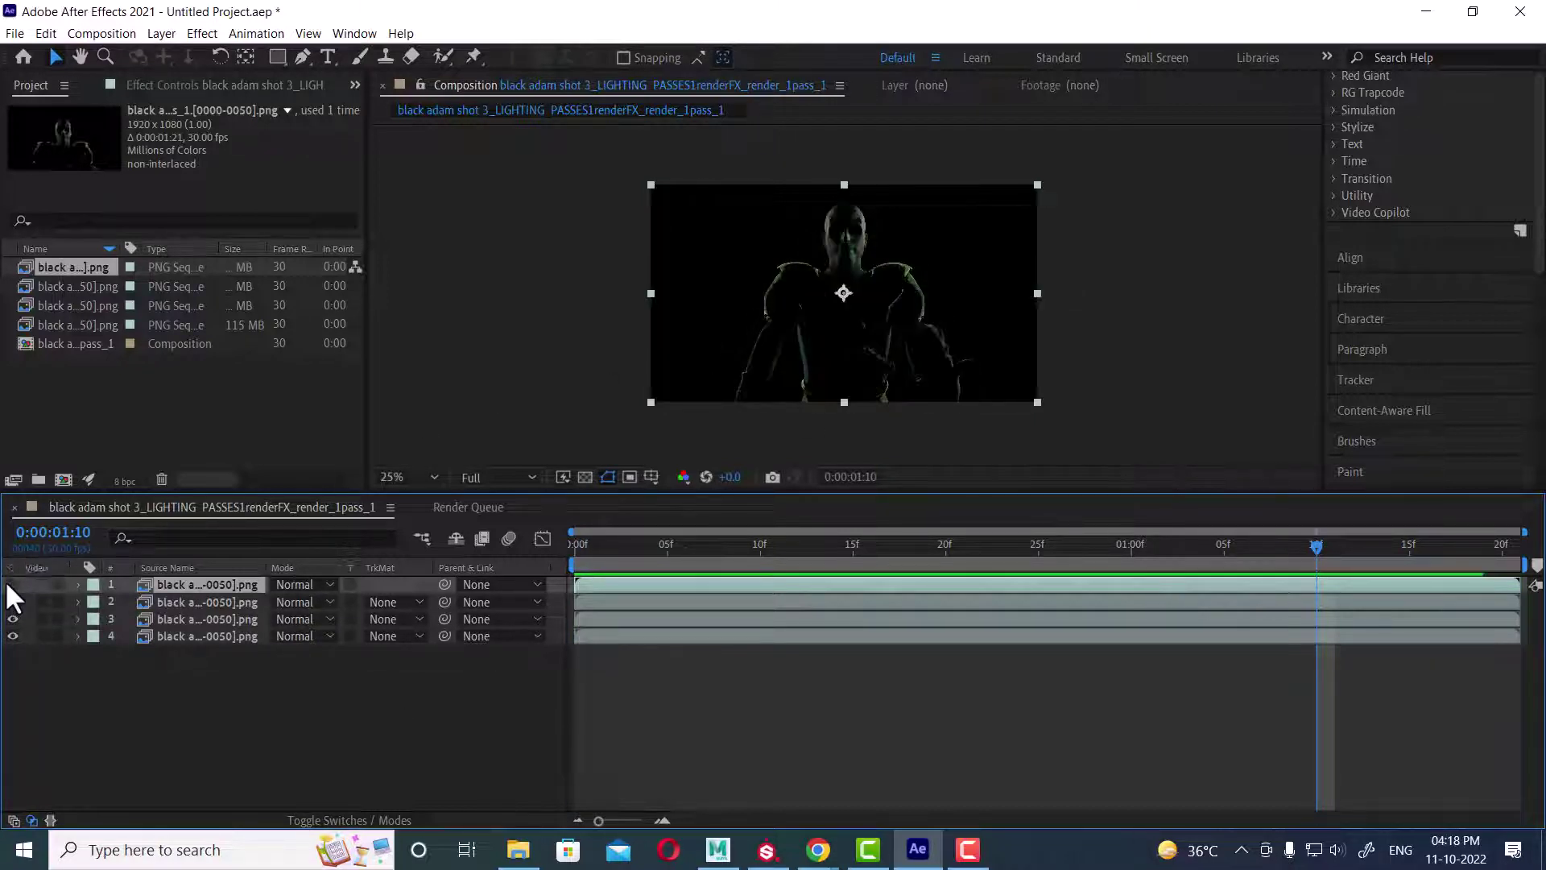
{"action": "left_click", "coordinate": [7, 586]}
{"action": "left_click", "coordinate": [7, 585]}
{"action": "left_click", "coordinate": [7, 585]}
{"action": "left_click", "coordinate": [7, 585]}
Step: Import the PNG sequence from the eve_fog folder as the top layer and preview it from near the start
{"action": "double_click", "coordinate": [267, 407]}
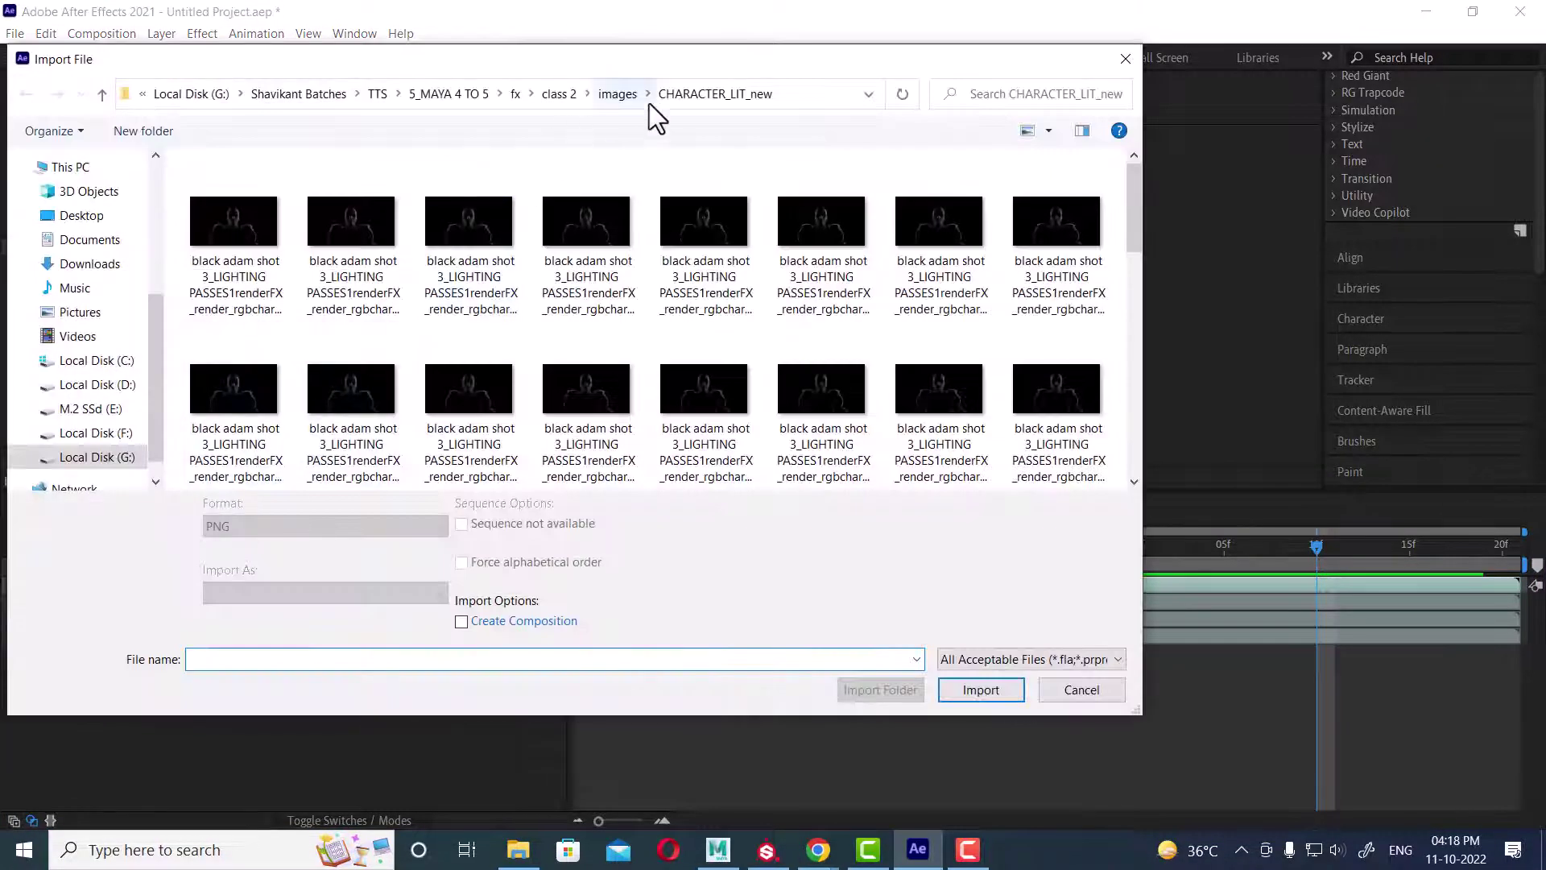
{"action": "left_click", "coordinate": [624, 95]}
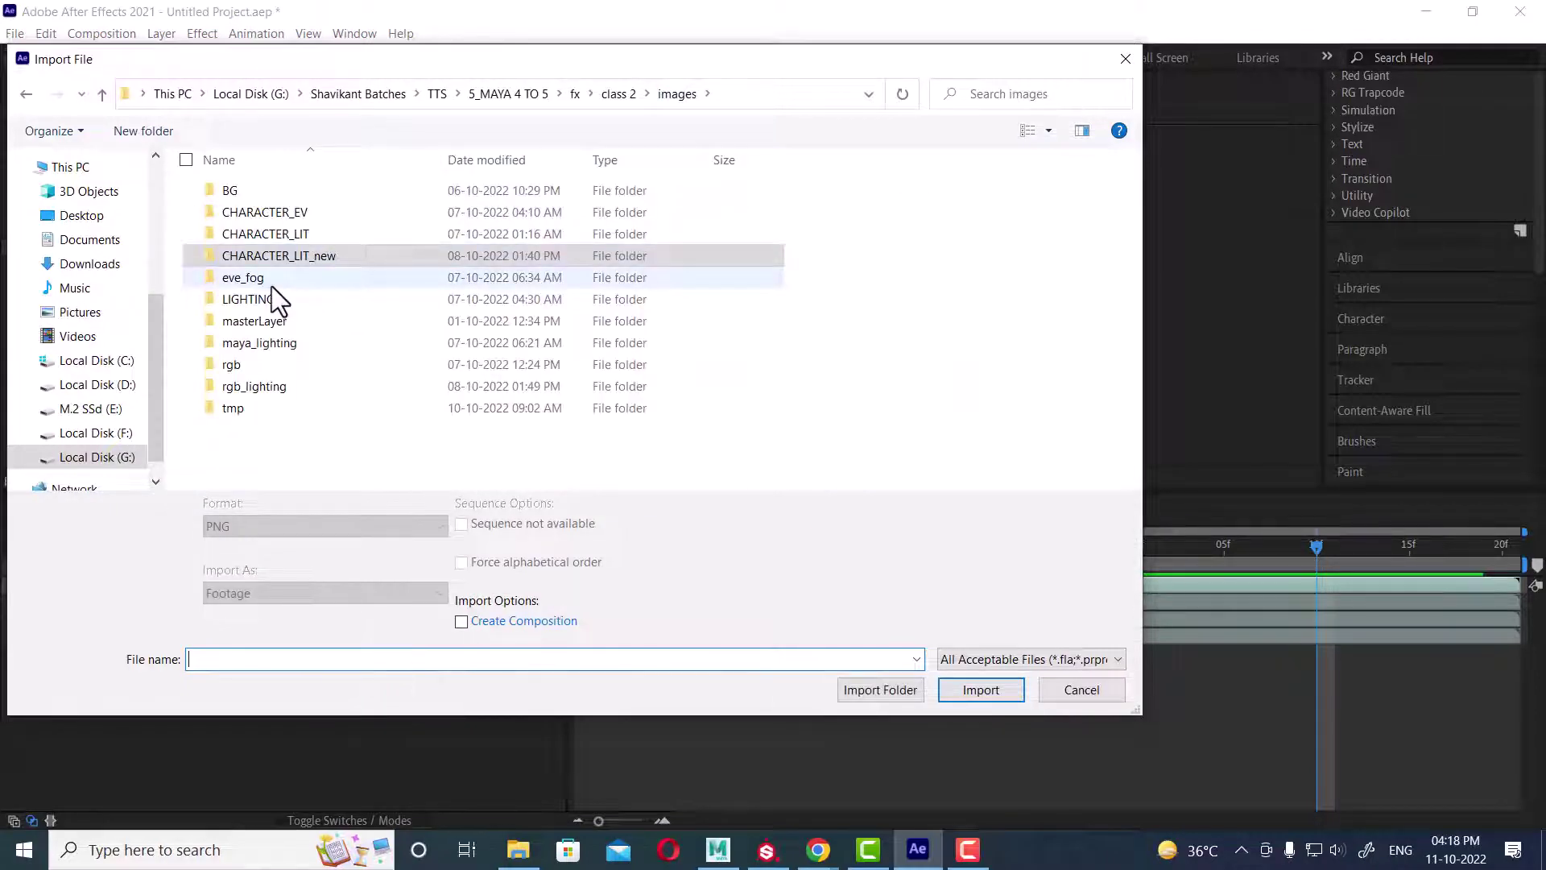
{"action": "double_click", "coordinate": [272, 286]}
{"action": "left_click", "coordinate": [239, 213]}
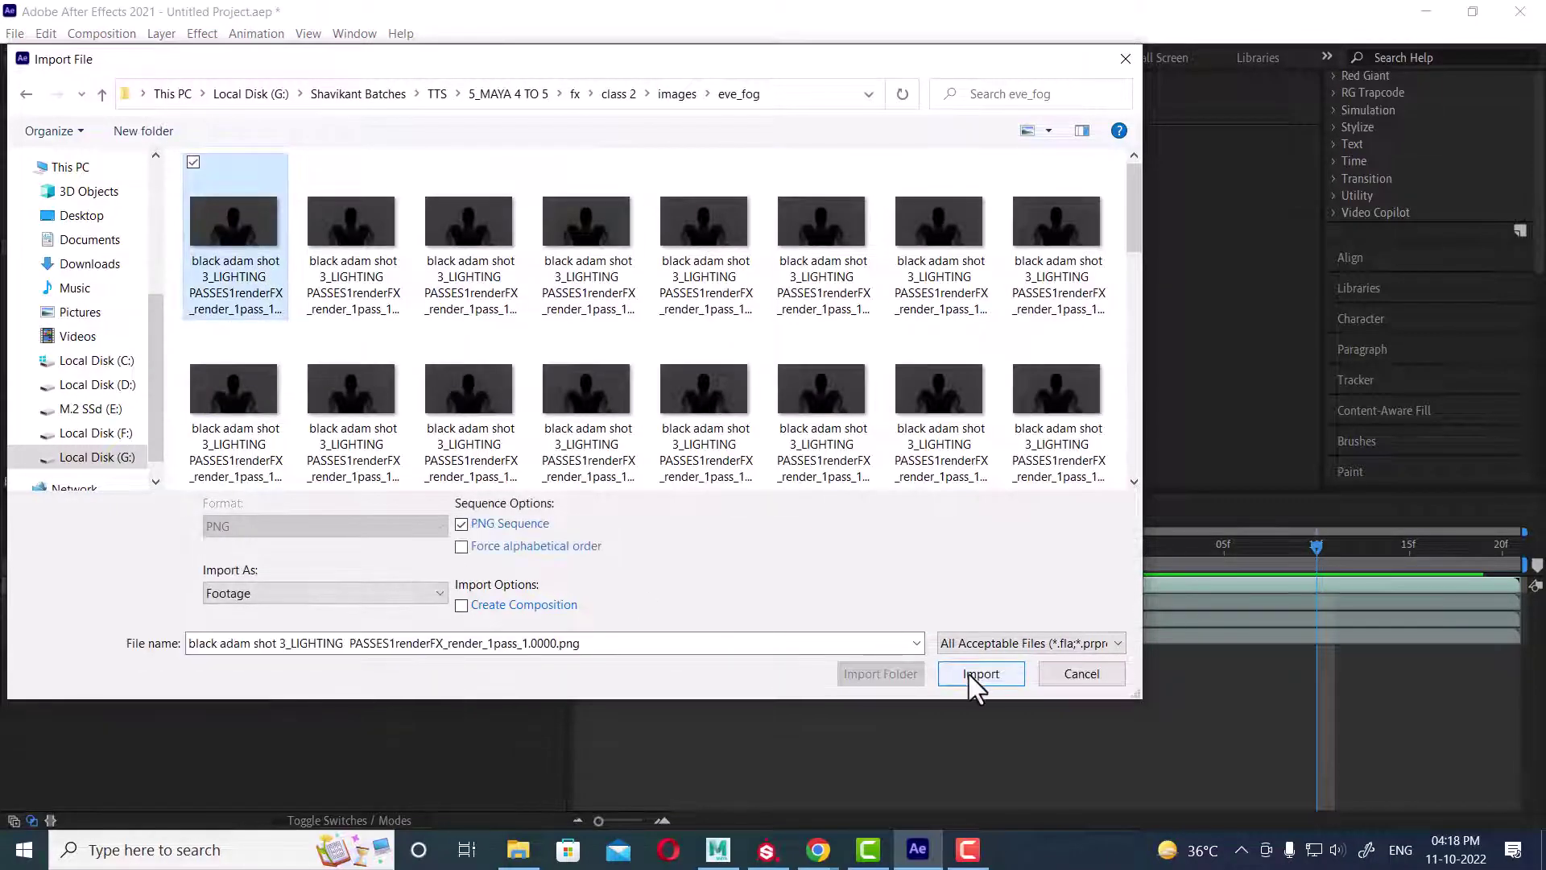
{"action": "left_click", "coordinate": [970, 675]}
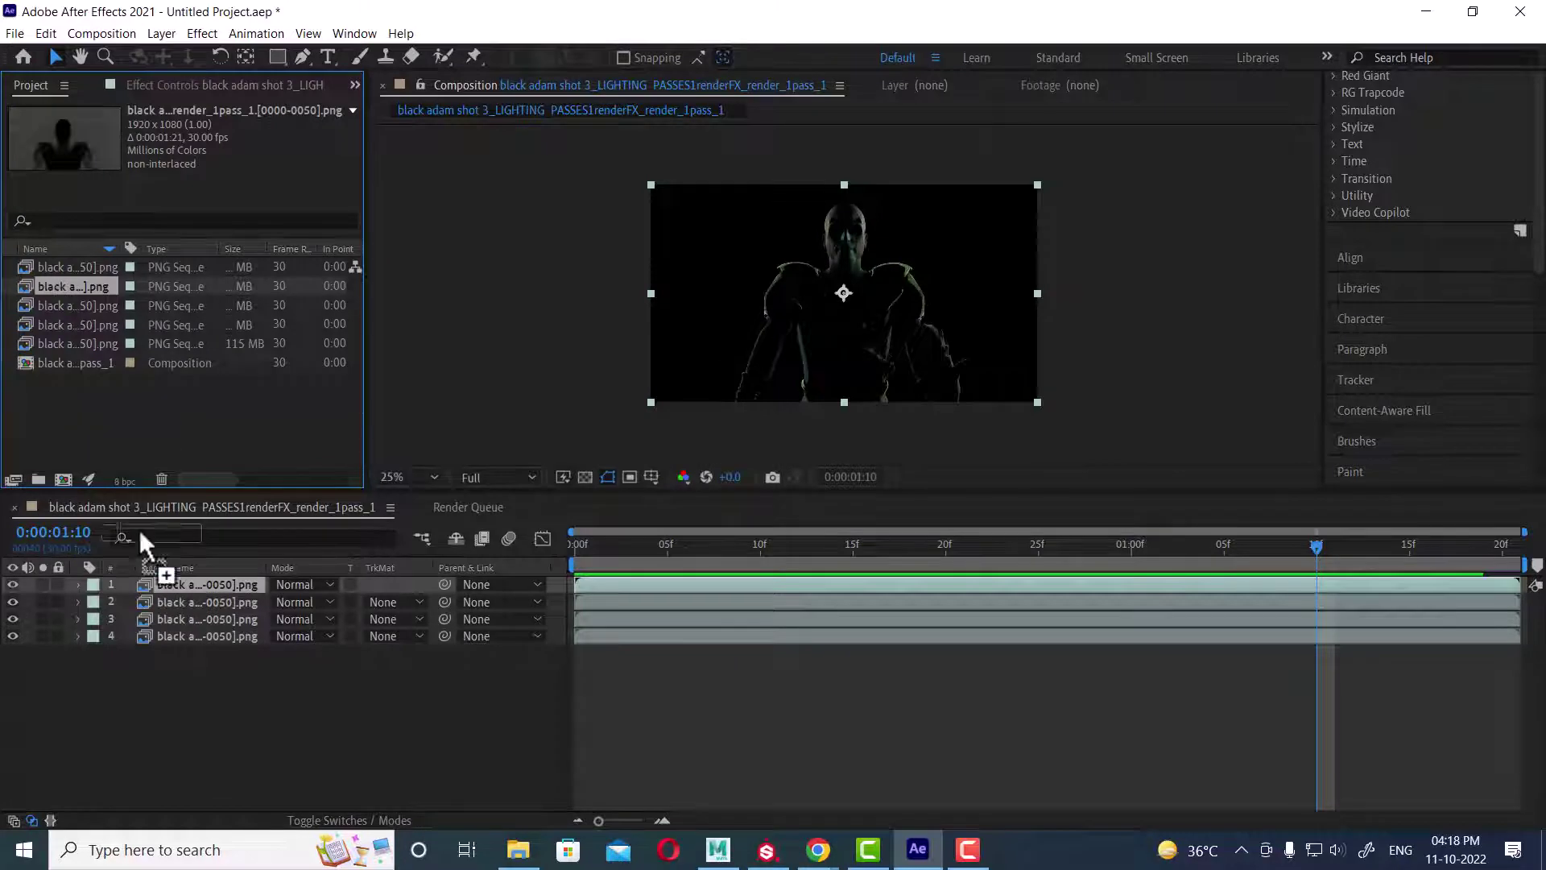
{"action": "left_click_drag", "start_coordinate": [145, 543], "coordinate": [147, 580]}
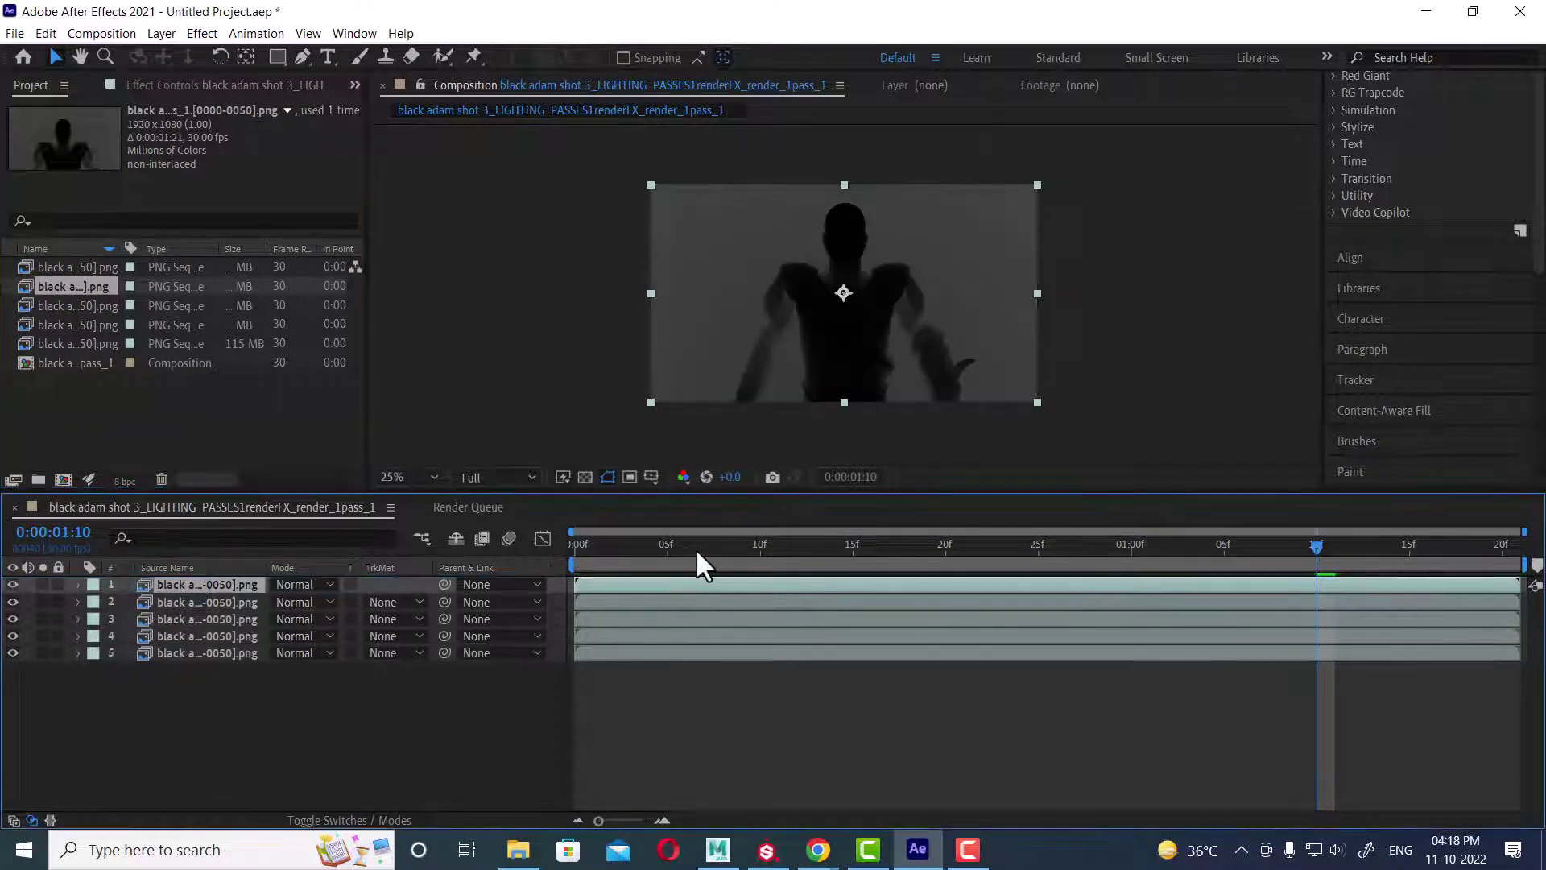
{"action": "left_click", "coordinate": [594, 554]}
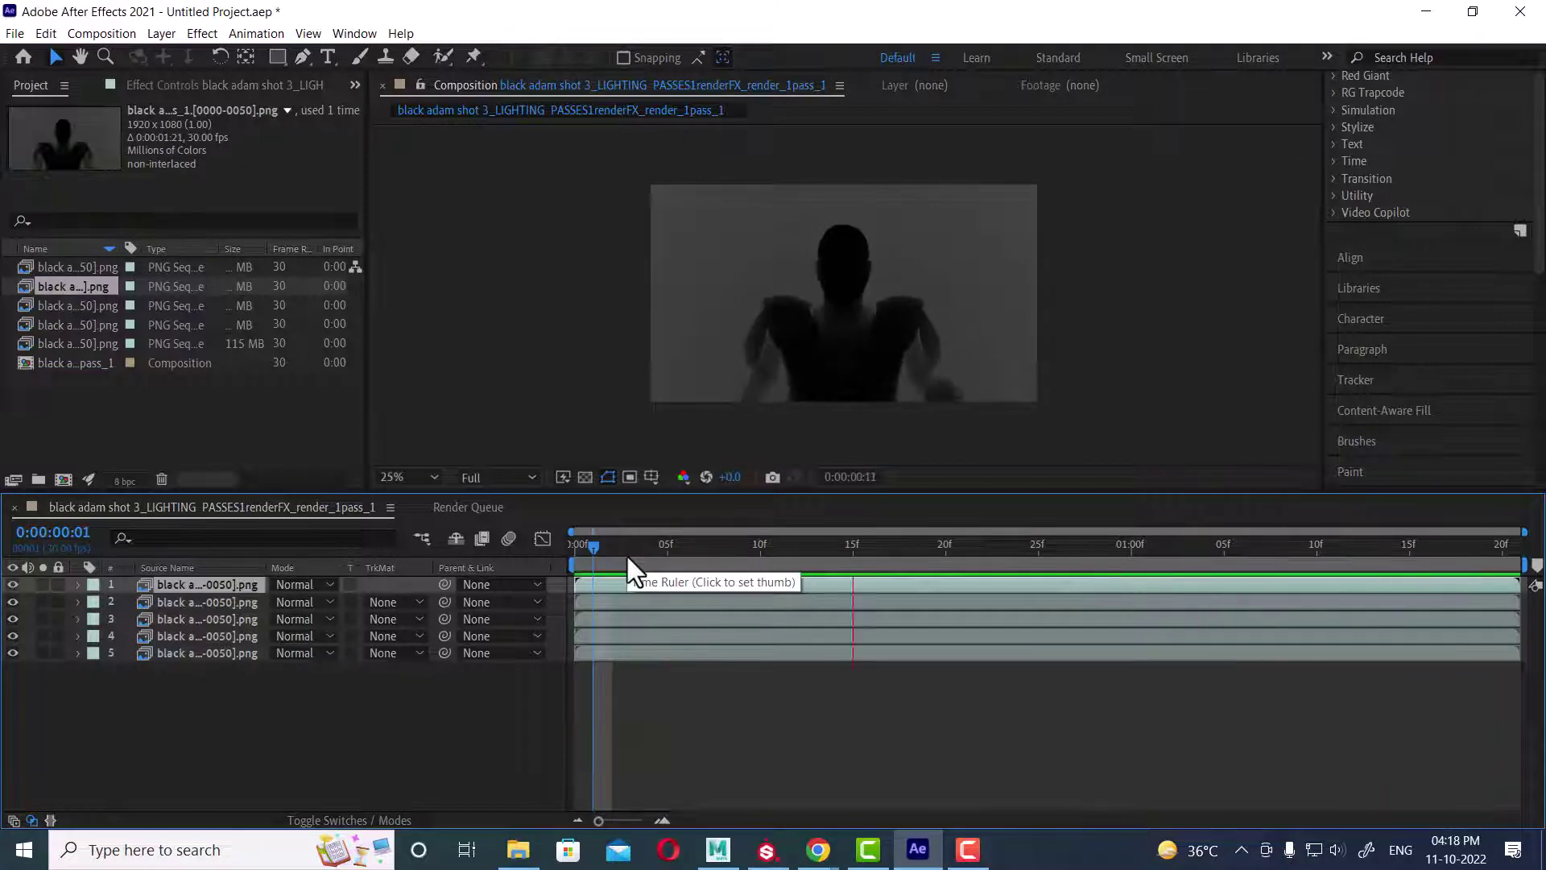
{"action": "key", "text": "space"}
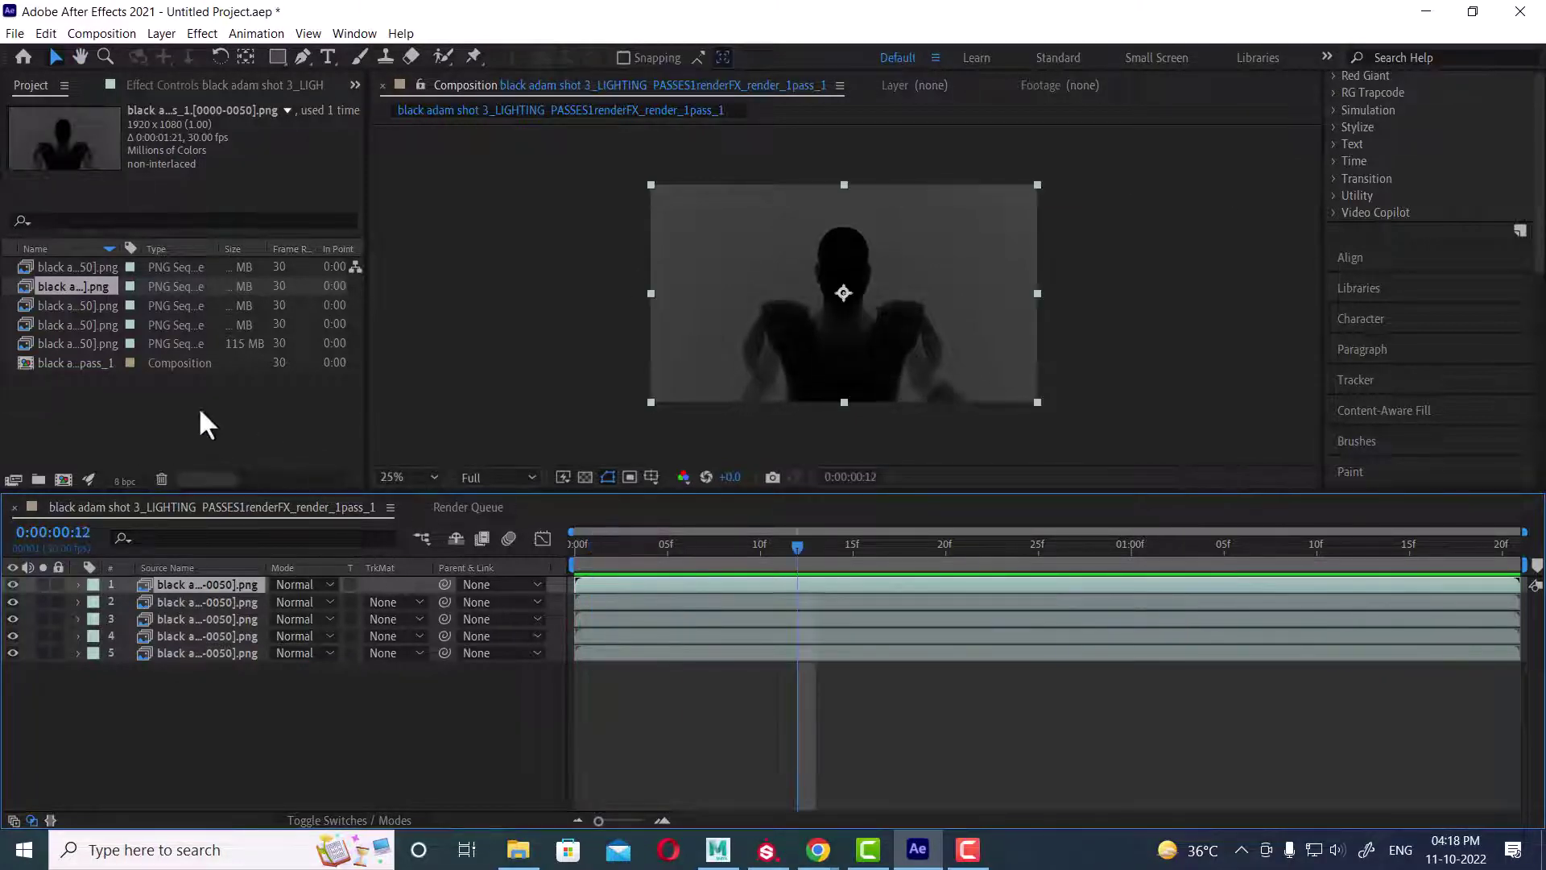
Step: Import the PNG sequence from the LIGHTING folder and place it as the top layer in the composition
{"action": "double_click", "coordinate": [173, 406]}
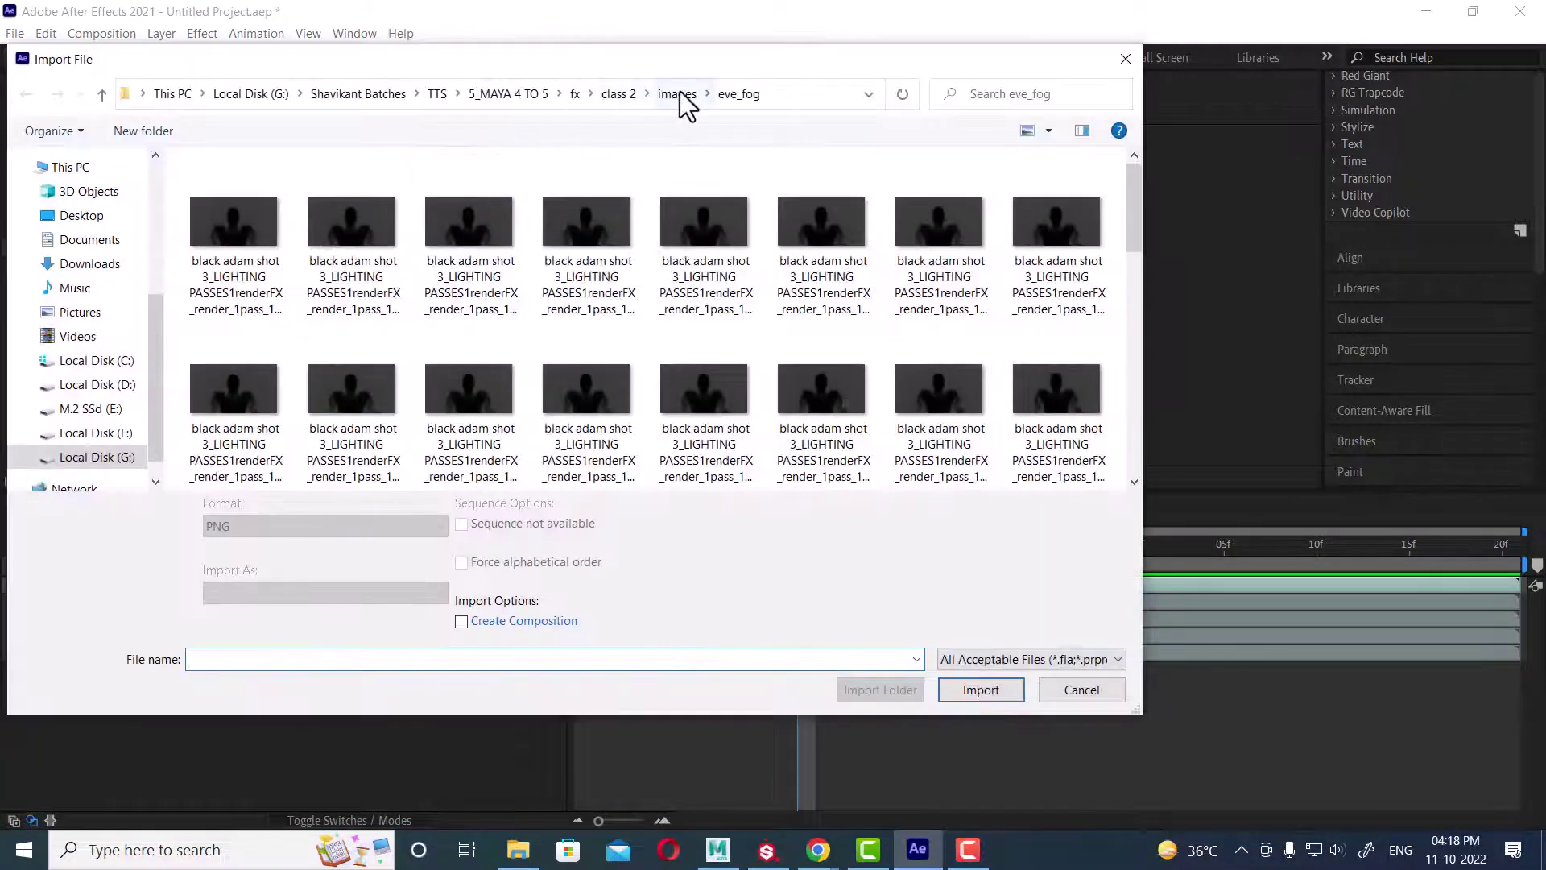
{"action": "left_click", "coordinate": [678, 93]}
{"action": "left_click", "coordinate": [267, 301]}
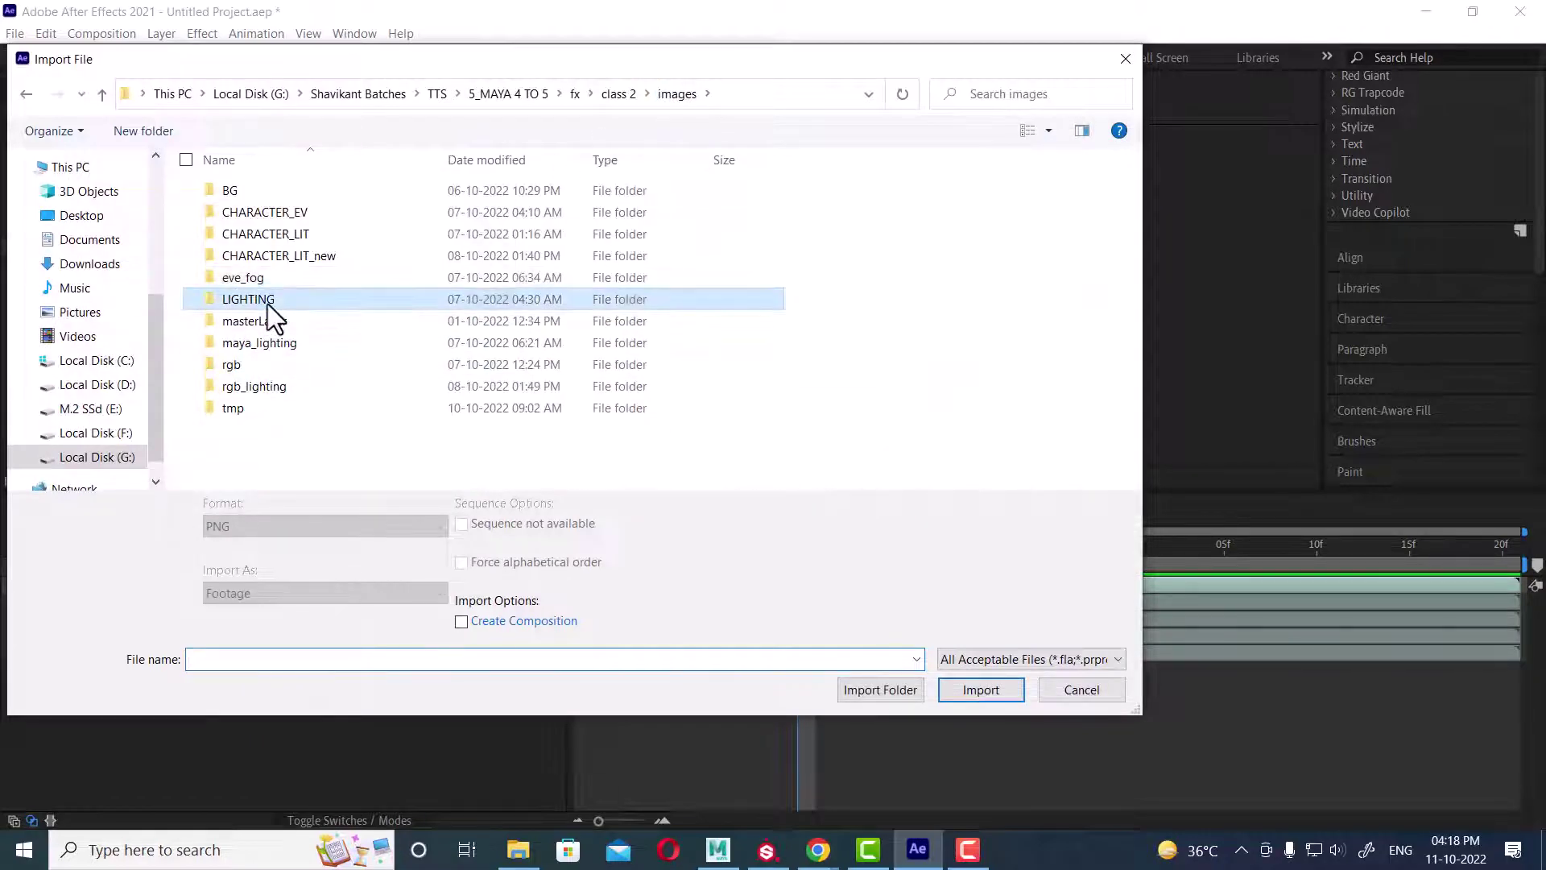
{"action": "double_click", "coordinate": [267, 303]}
{"action": "left_click", "coordinate": [231, 216]}
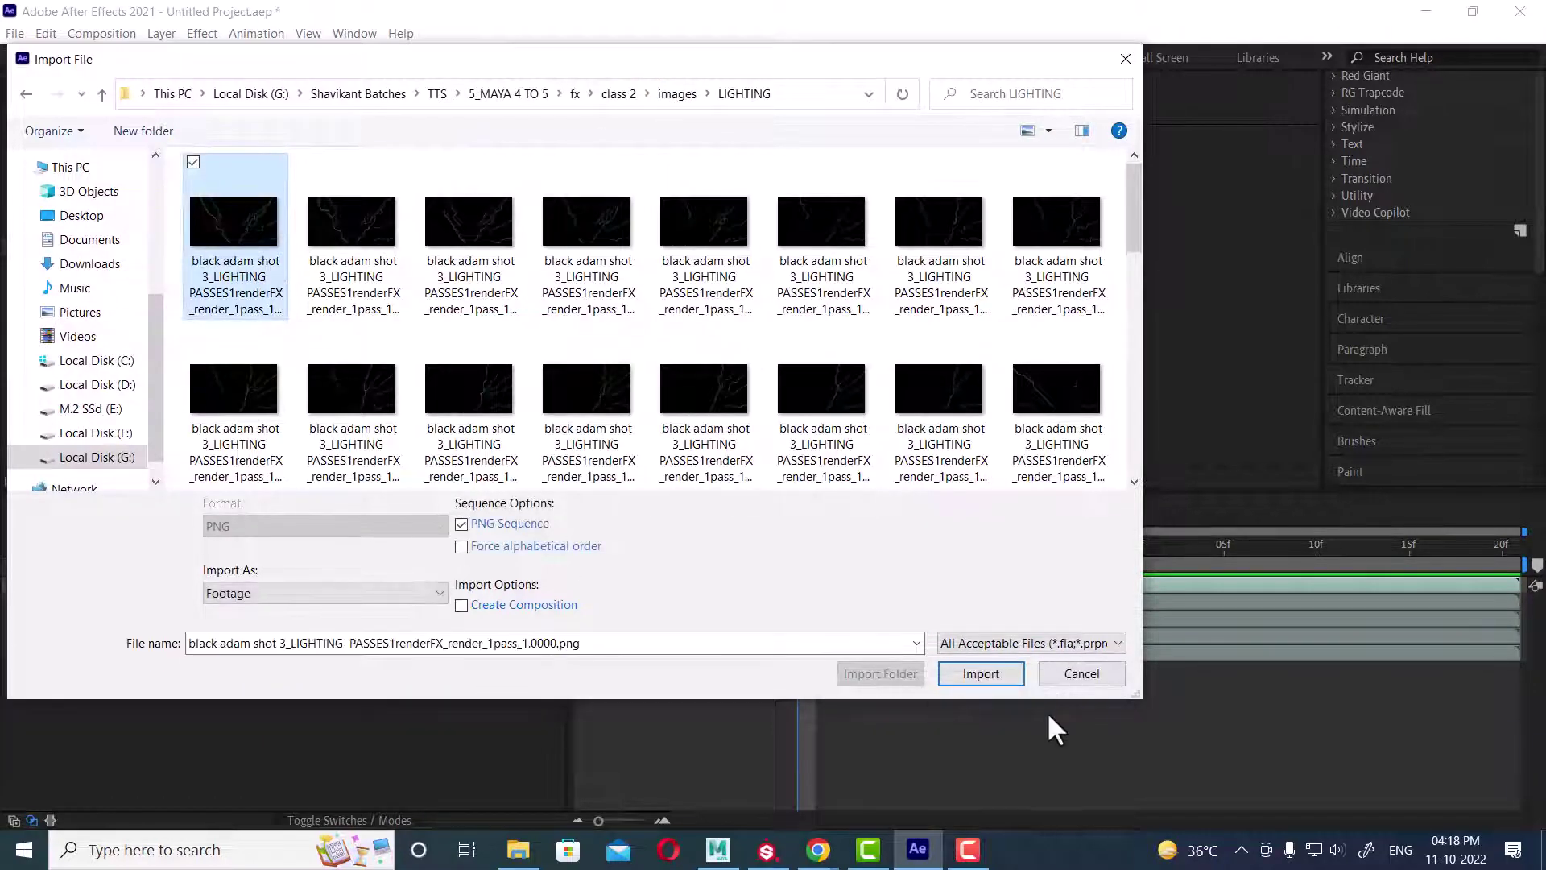
{"action": "left_click", "coordinate": [979, 675]}
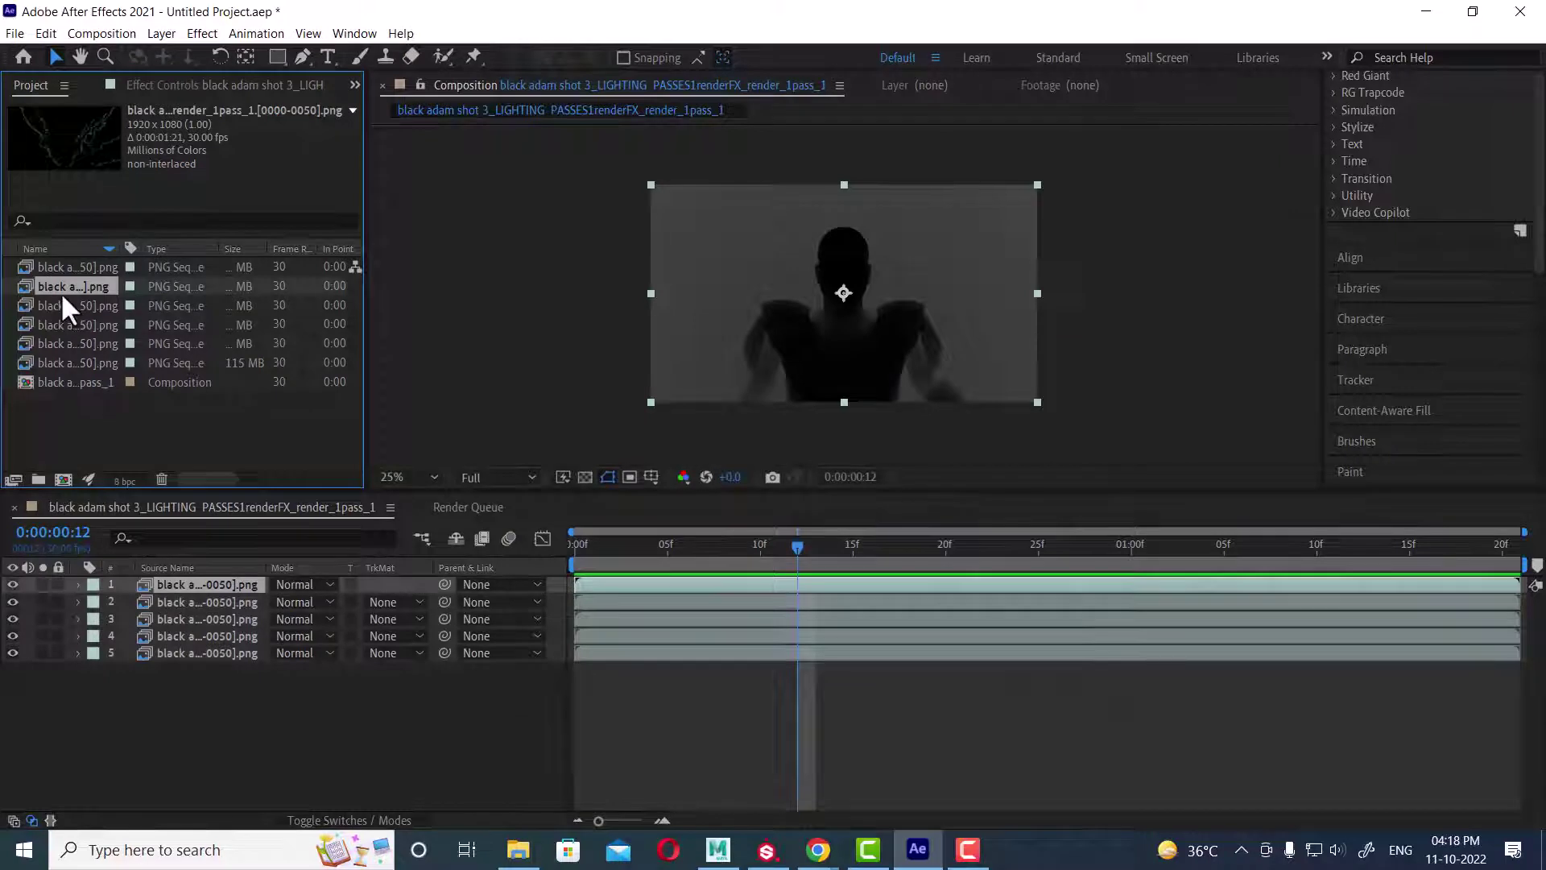
{"action": "left_click_drag", "start_coordinate": [61, 292], "coordinate": [153, 586]}
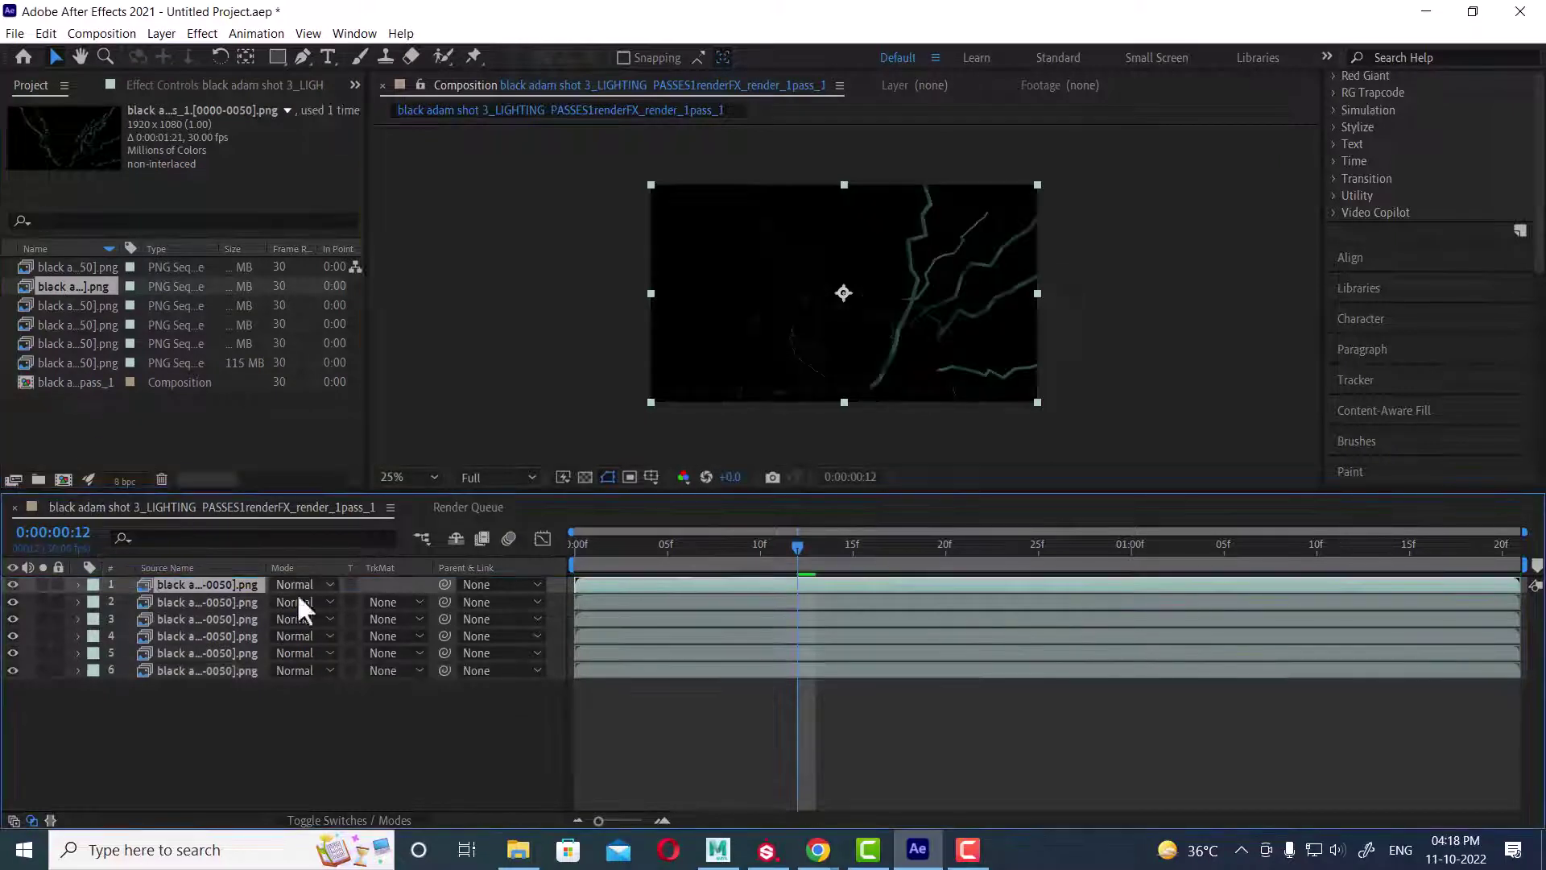
Step: Return to the first frame and preview the lightning pass playback
{"action": "left_click_drag", "start_coordinate": [727, 544], "coordinate": [483, 545]}
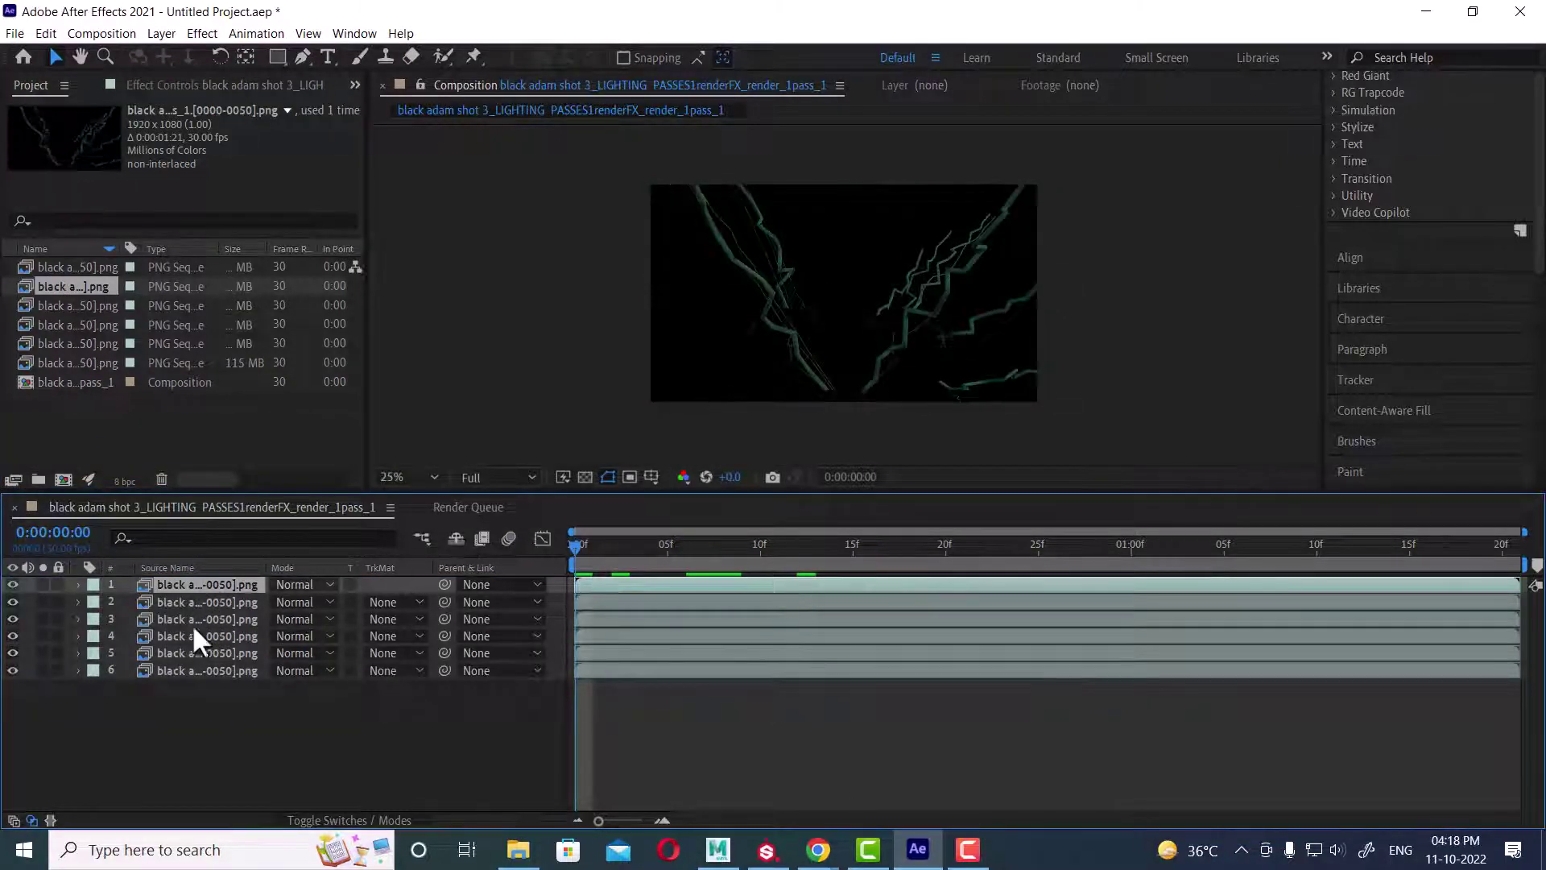
{"action": "key", "text": "space"}
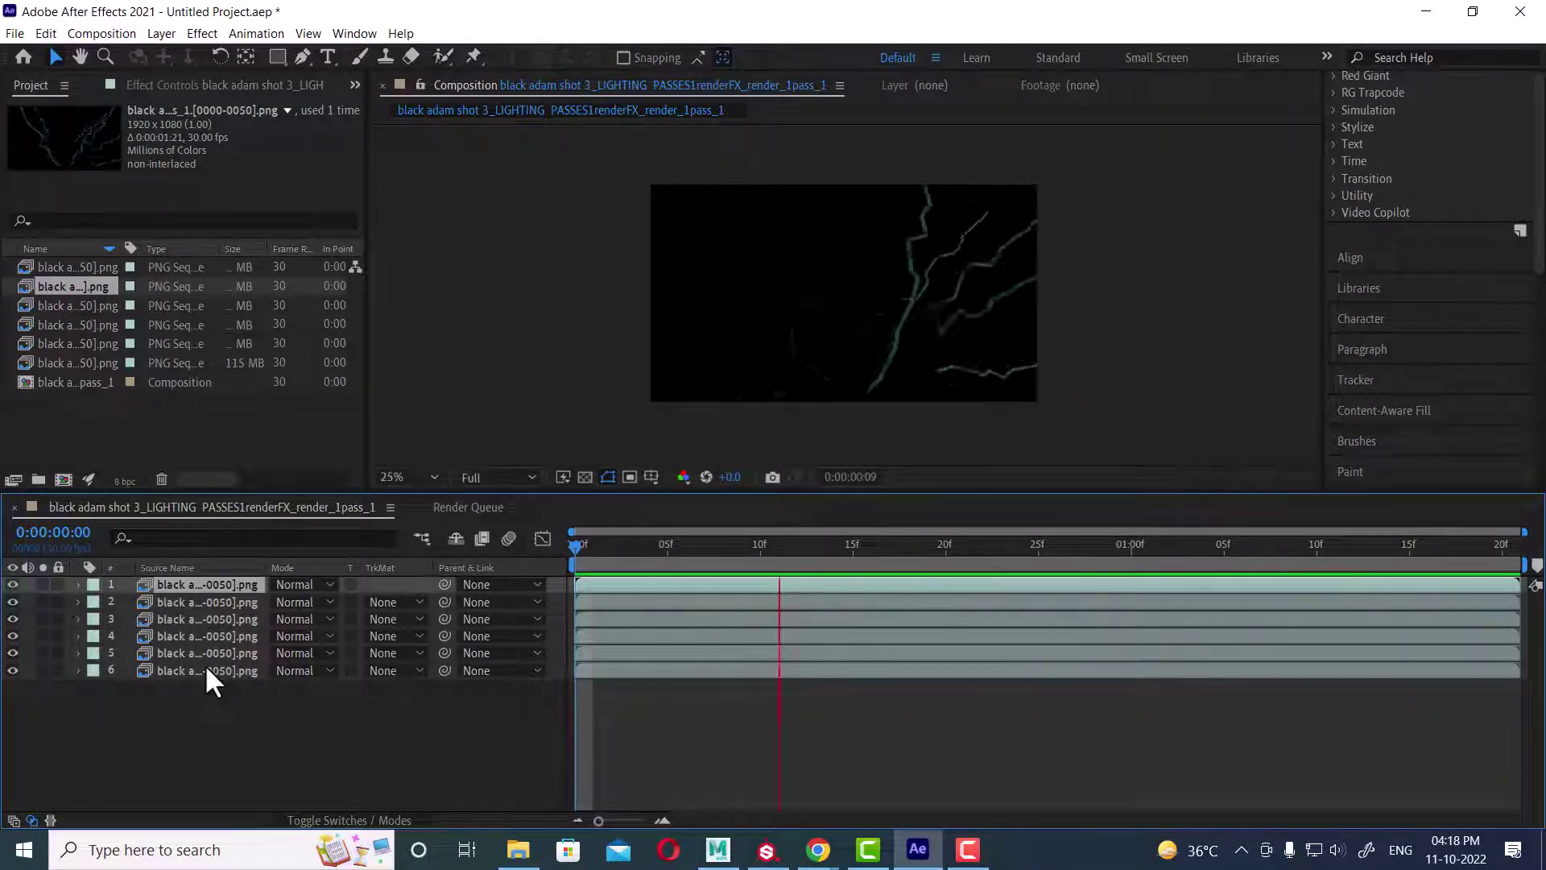
{"action": "key", "text": "space"}
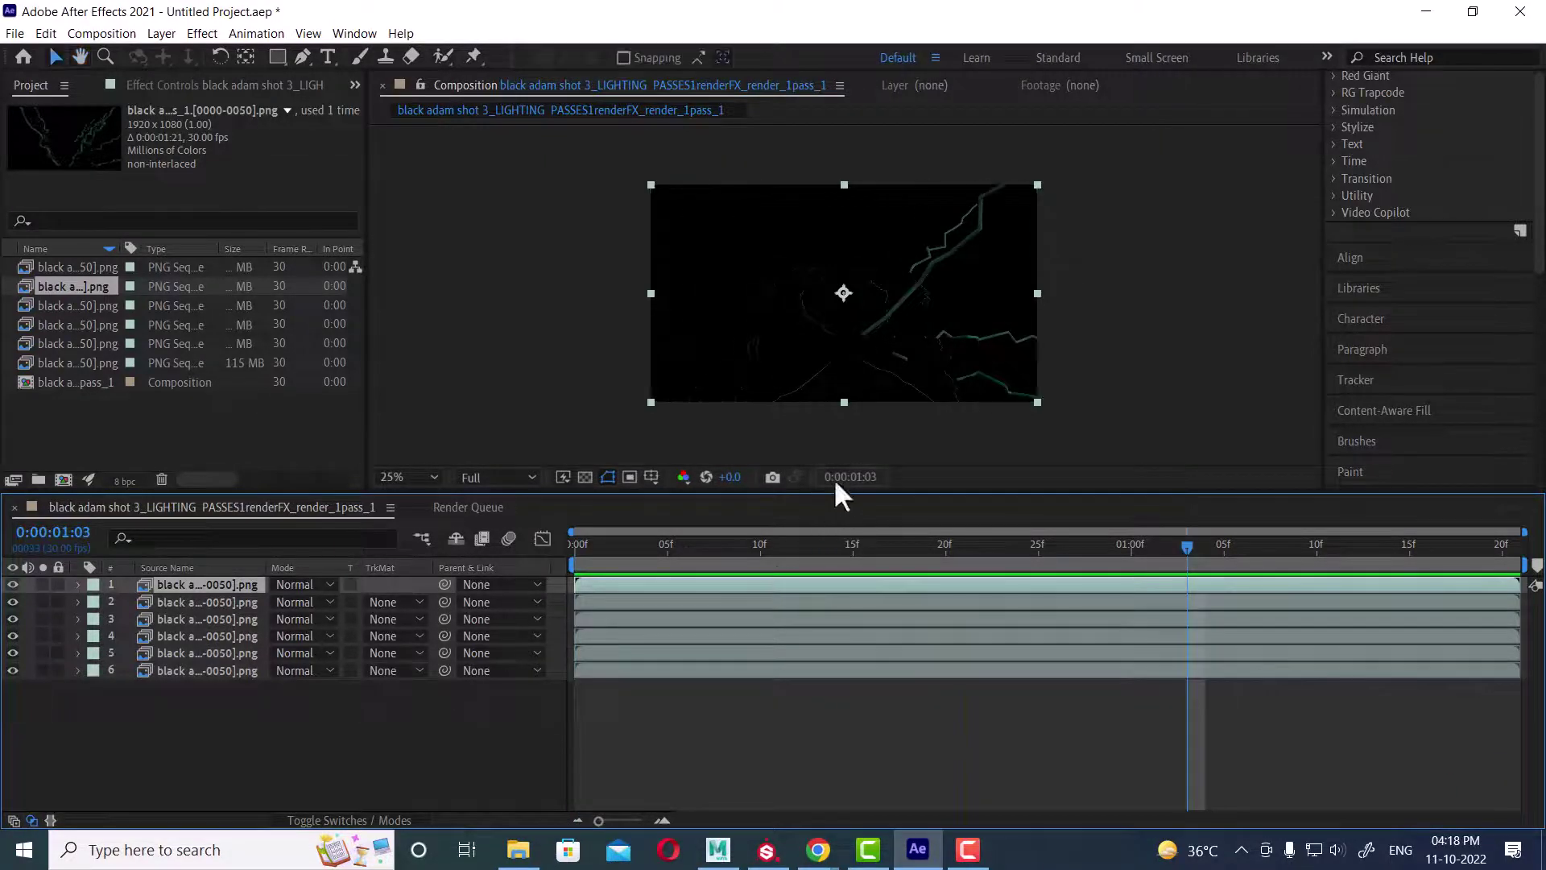
Step: Start another footage import and look through the rendered frames in the maya_lighting folder
{"action": "double_click", "coordinate": [203, 422]}
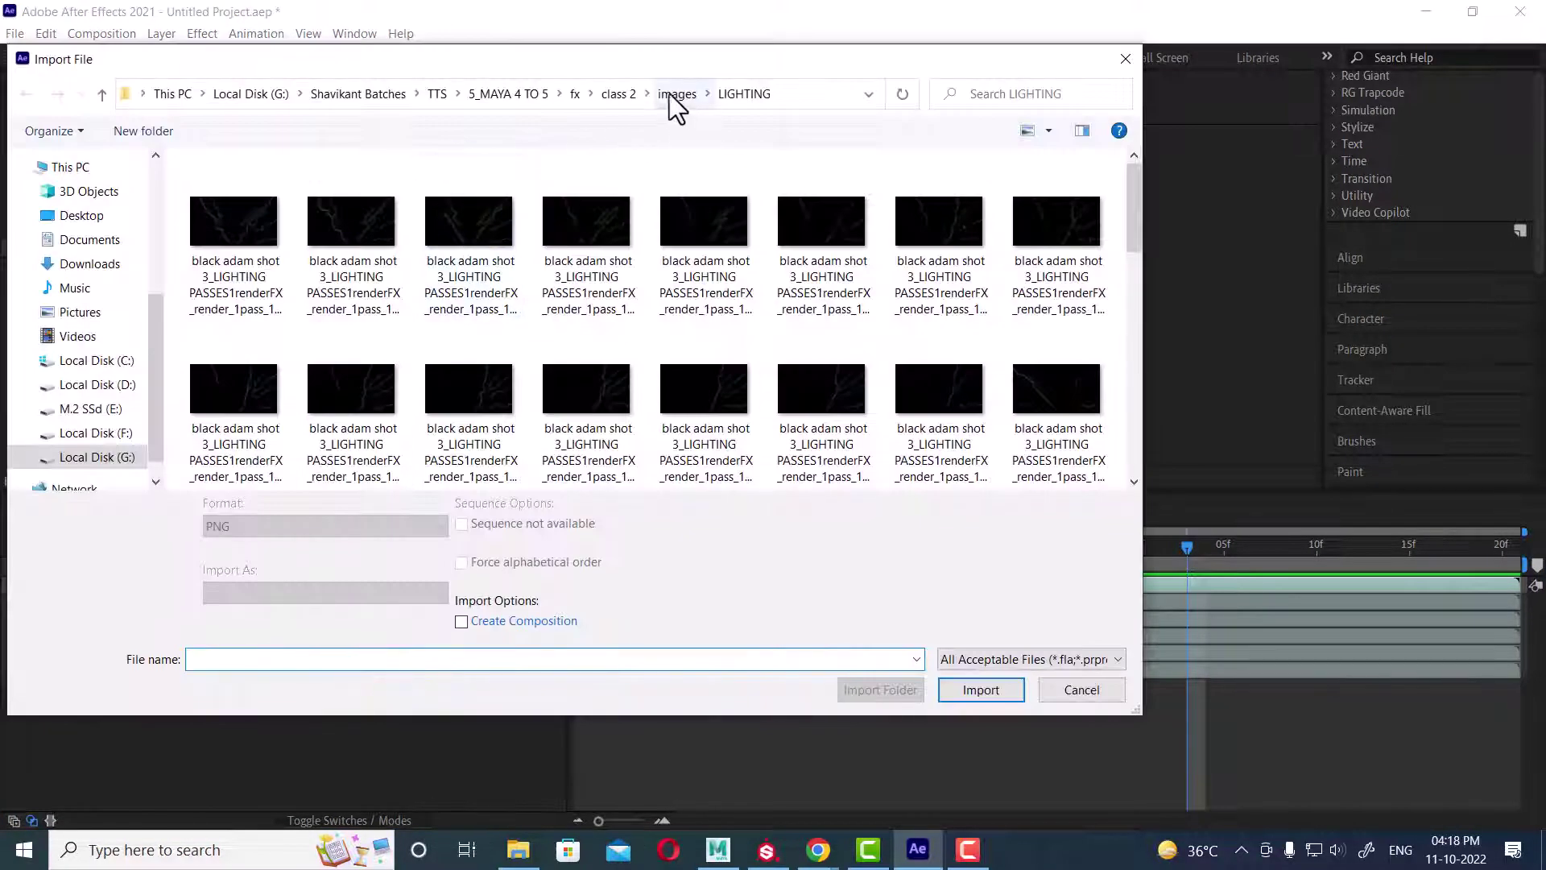
{"action": "left_click", "coordinate": [673, 94]}
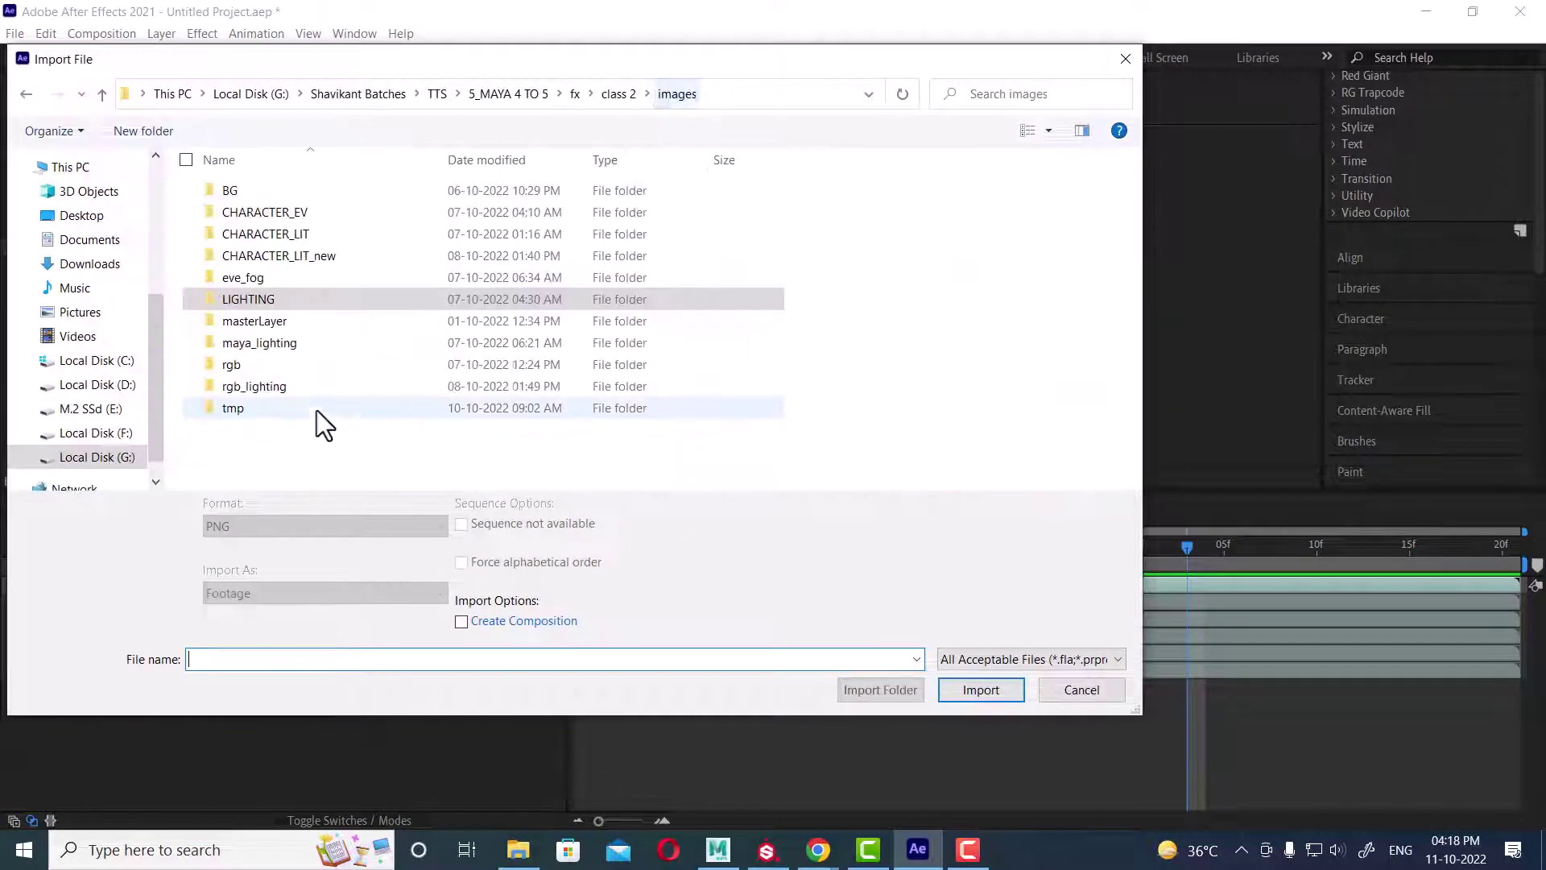
{"action": "double_click", "coordinate": [291, 351]}
{"action": "left_click", "coordinate": [248, 247]}
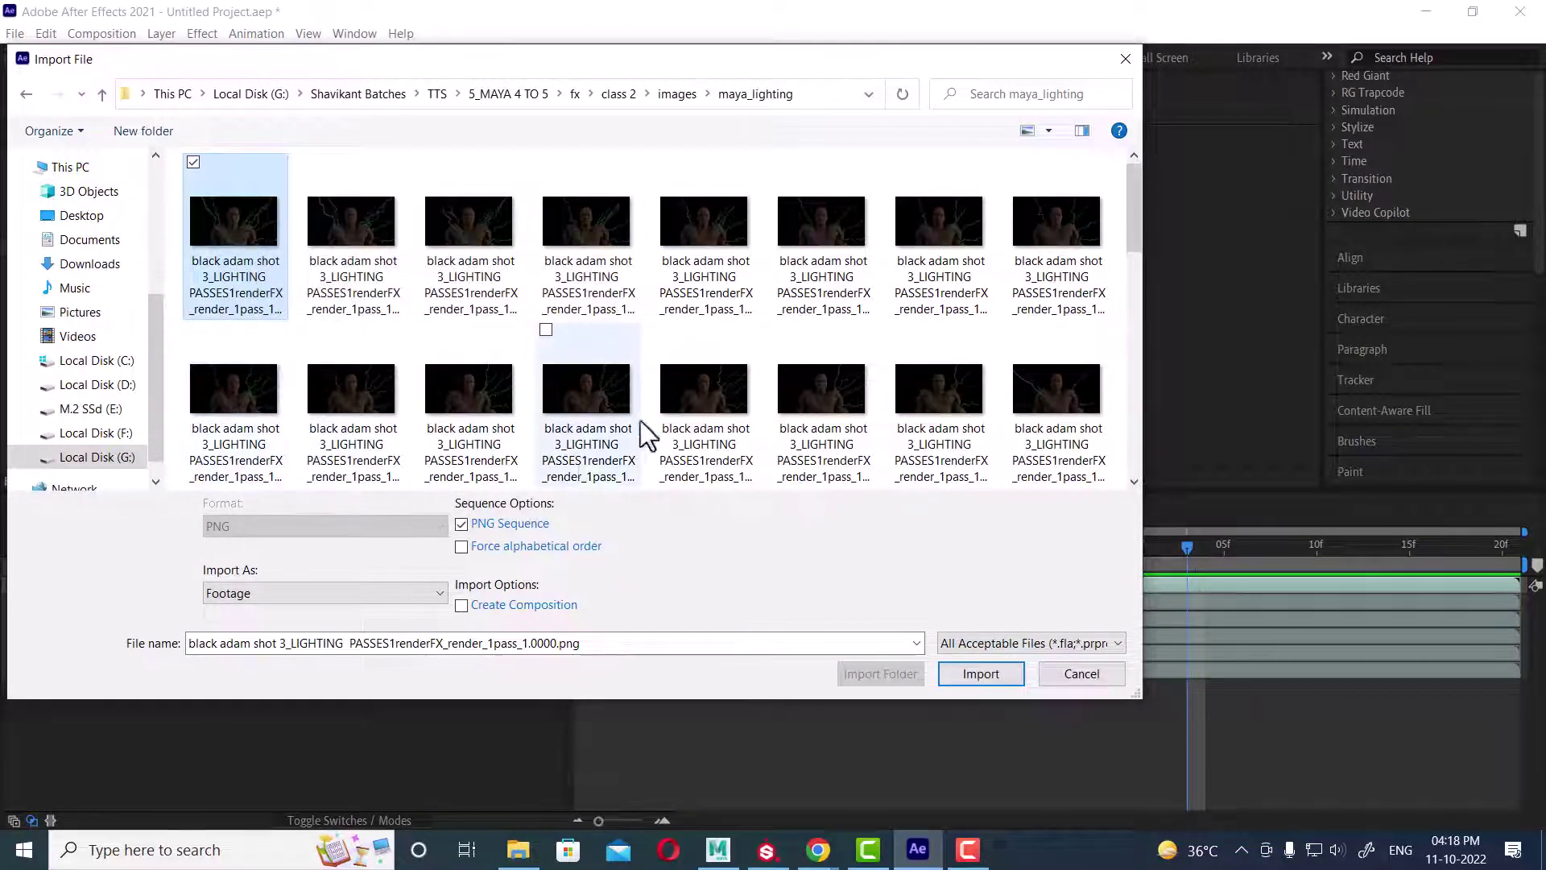
{"action": "scroll", "coordinate": [736, 314], "scroll_direction": "down", "scroll_amount": 2}
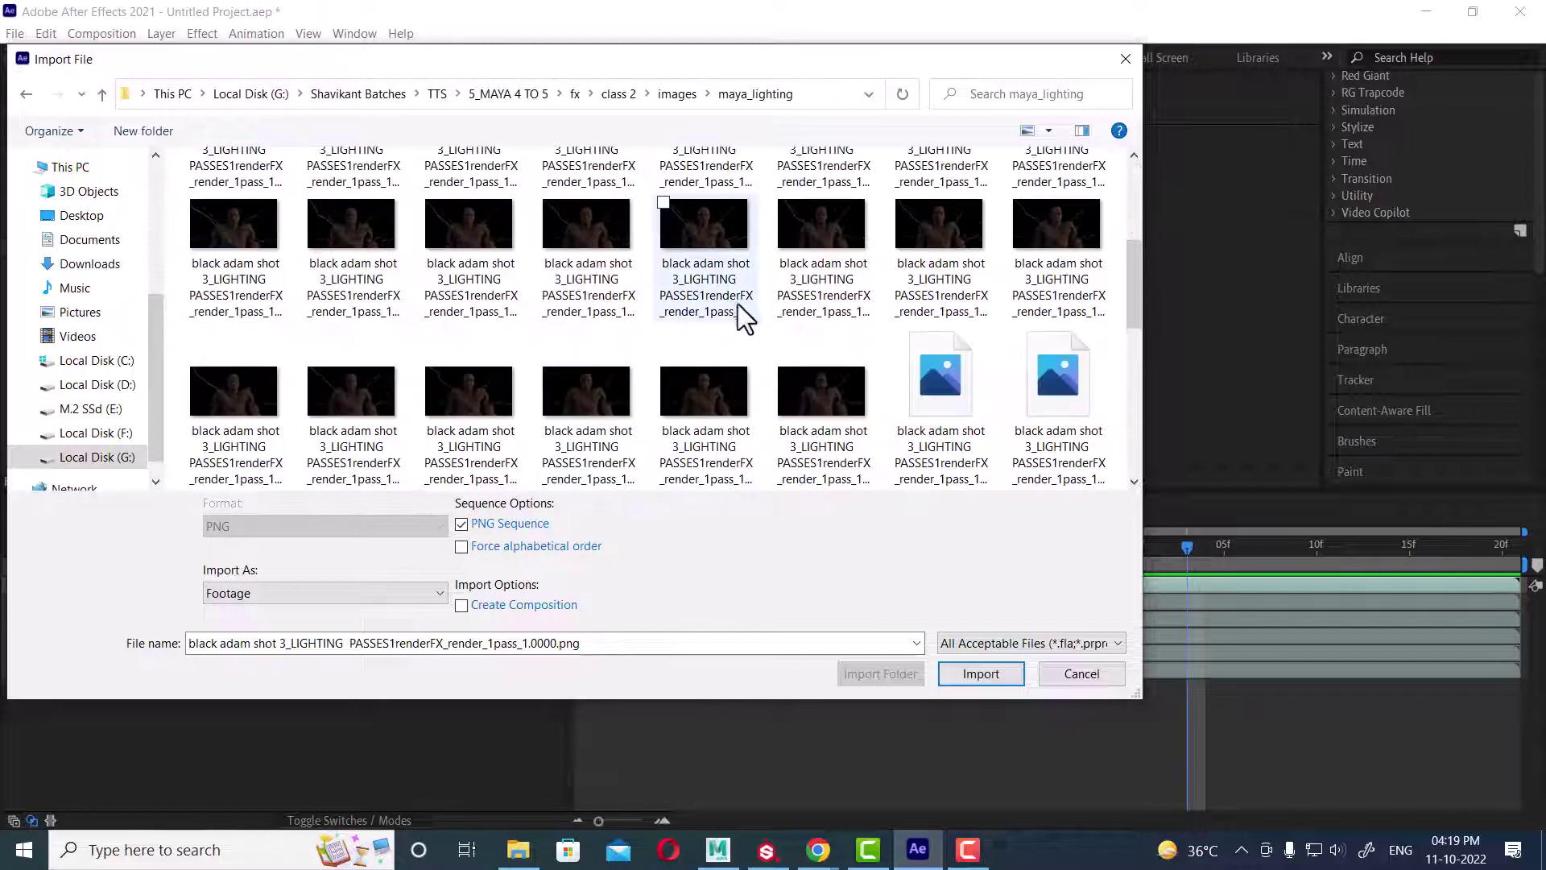
{"action": "scroll", "coordinate": [739, 308], "scroll_direction": "up", "scroll_amount": 2}
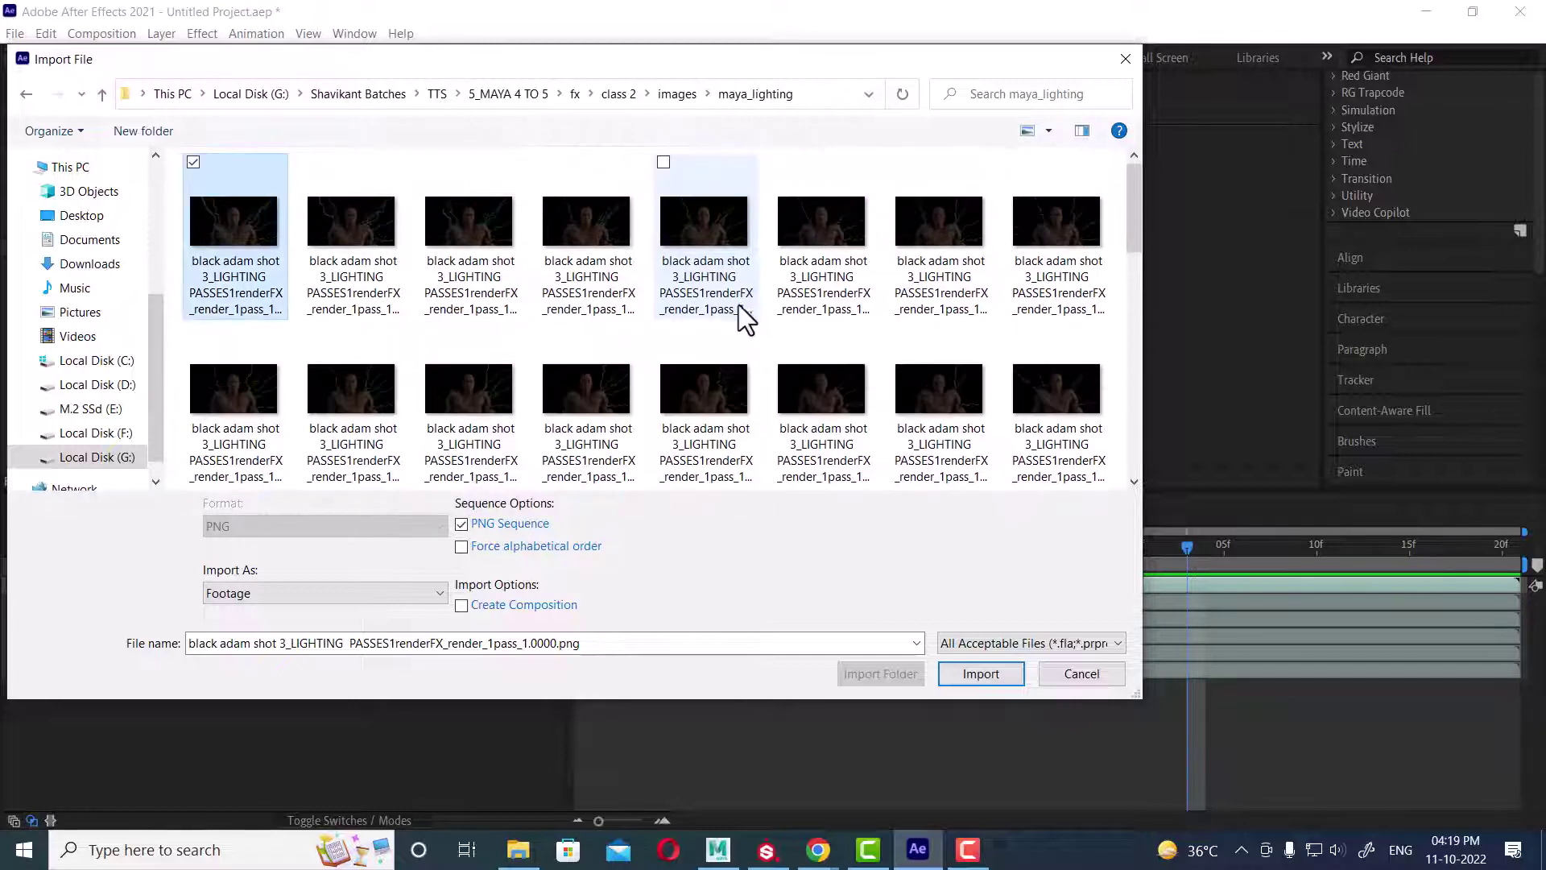
Step: Import the PNG sequence from the rgb folder and place it as the top layer in the composition
{"action": "left_click", "coordinate": [678, 95]}
{"action": "double_click", "coordinate": [262, 370]}
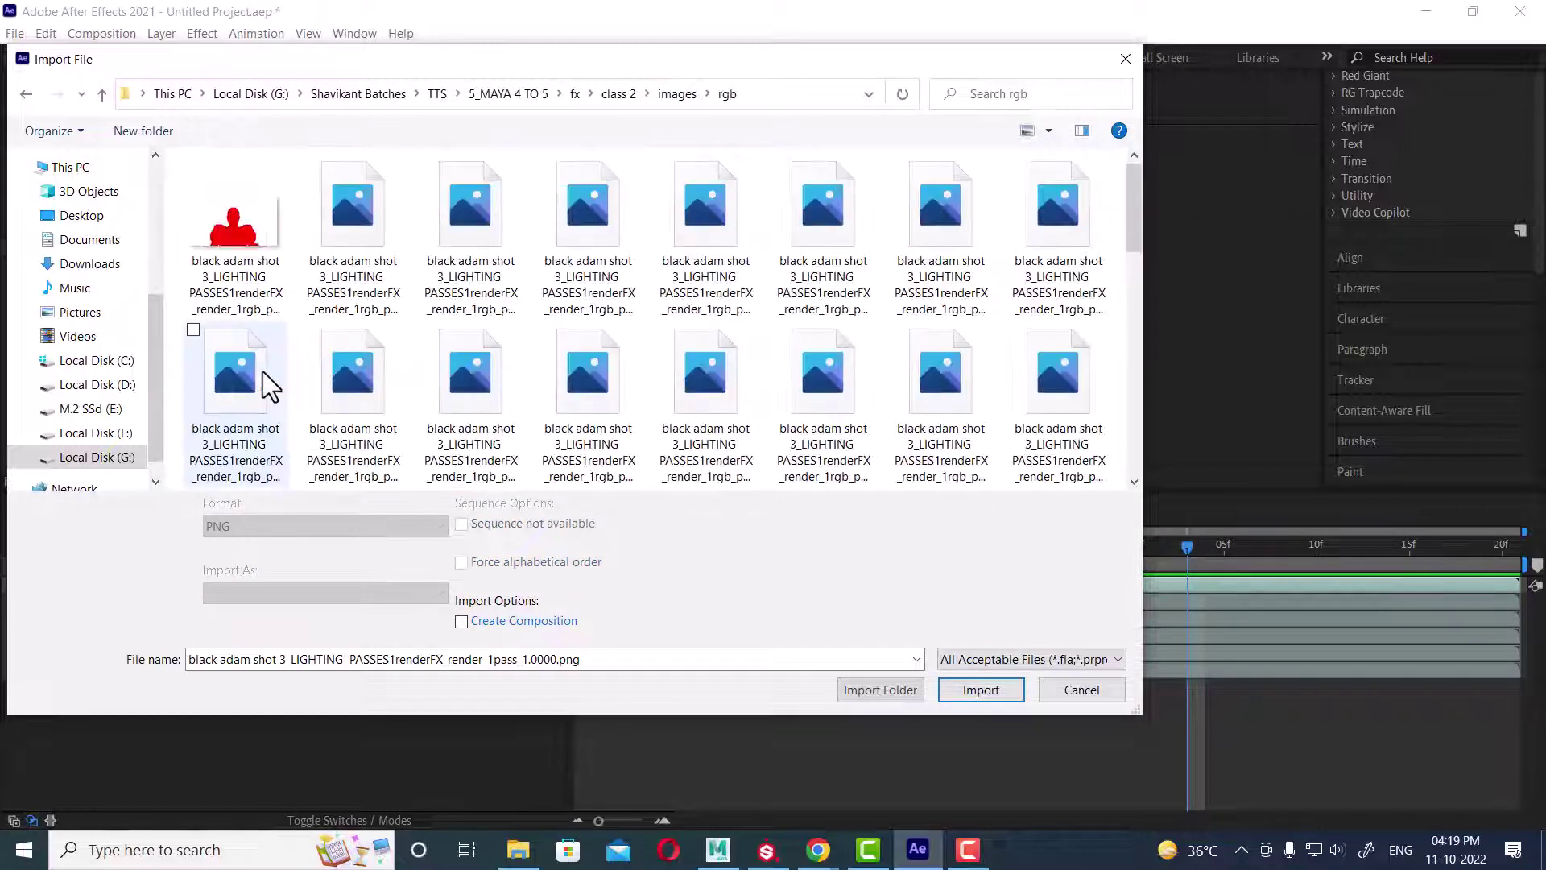
{"action": "left_click", "coordinate": [248, 235]}
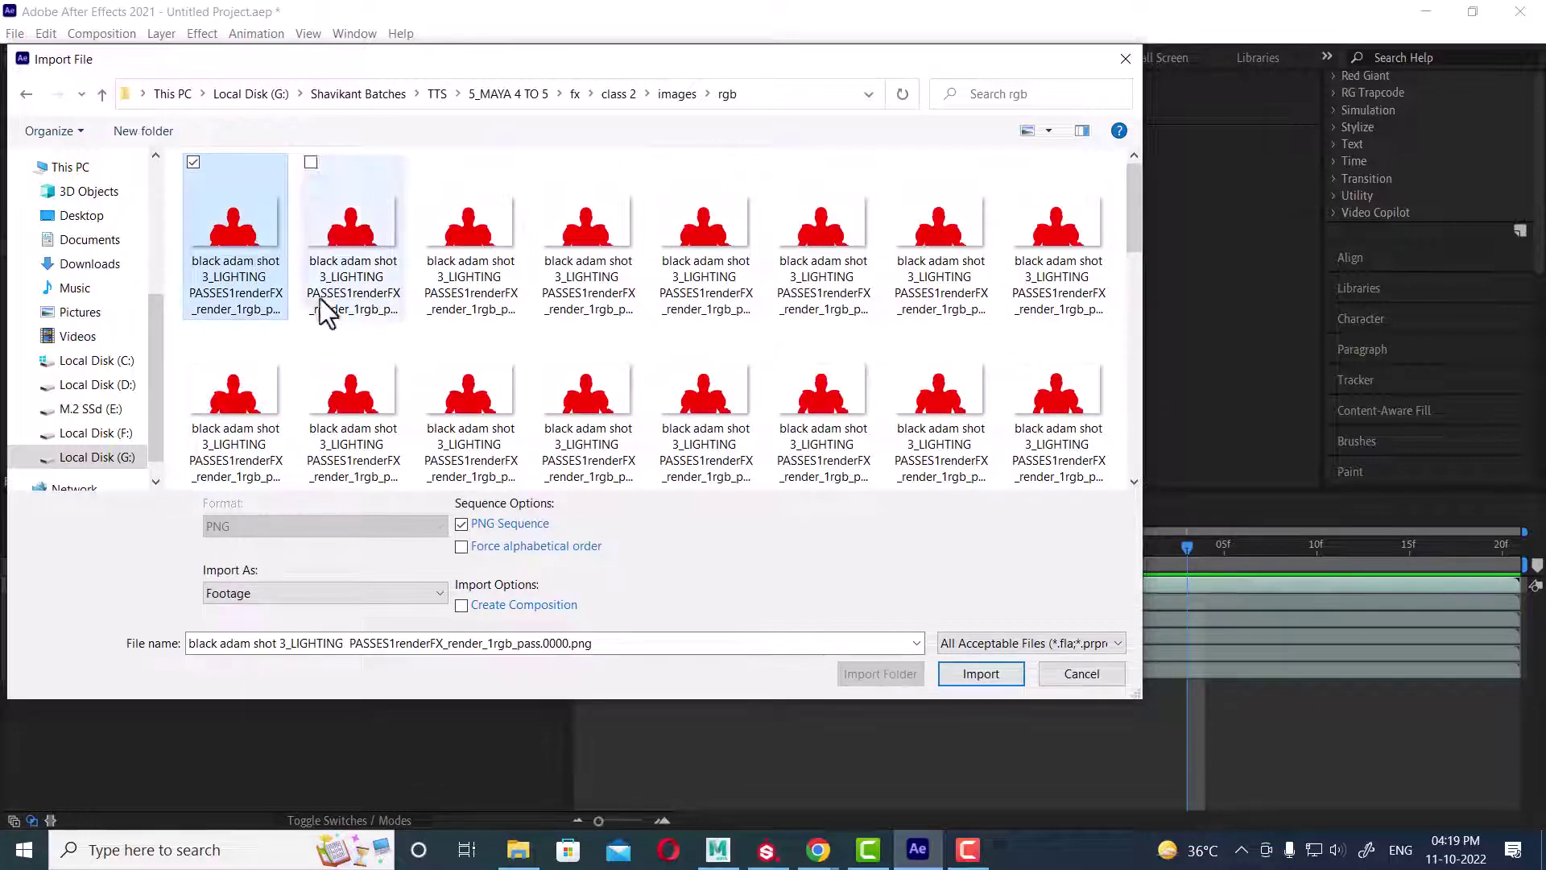
{"action": "left_click", "coordinate": [981, 675]}
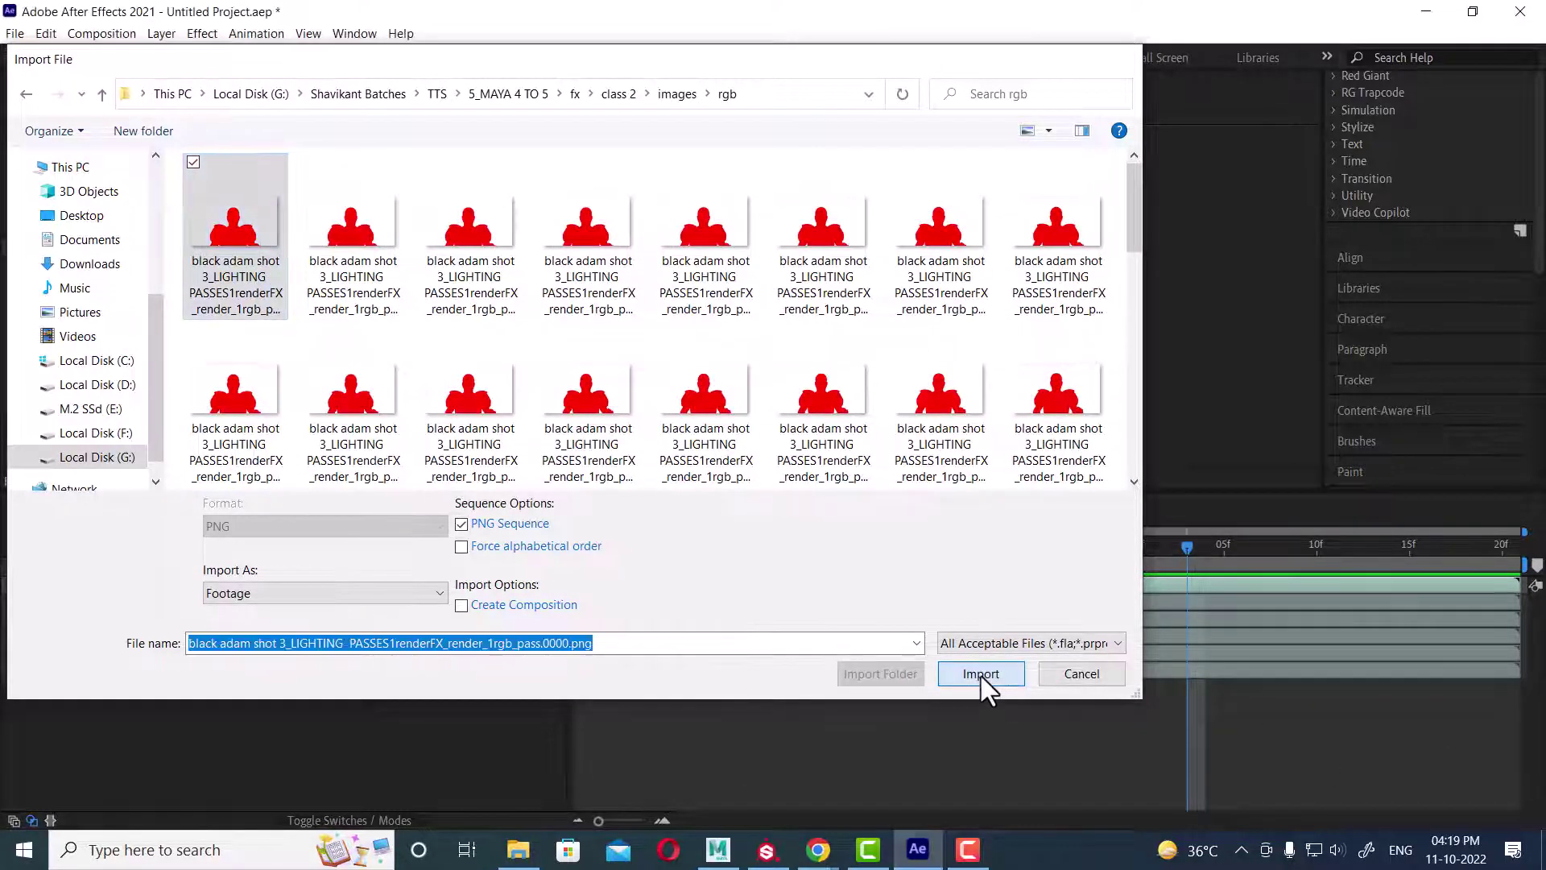
{"action": "left_click_drag", "start_coordinate": [71, 308], "coordinate": [185, 578]}
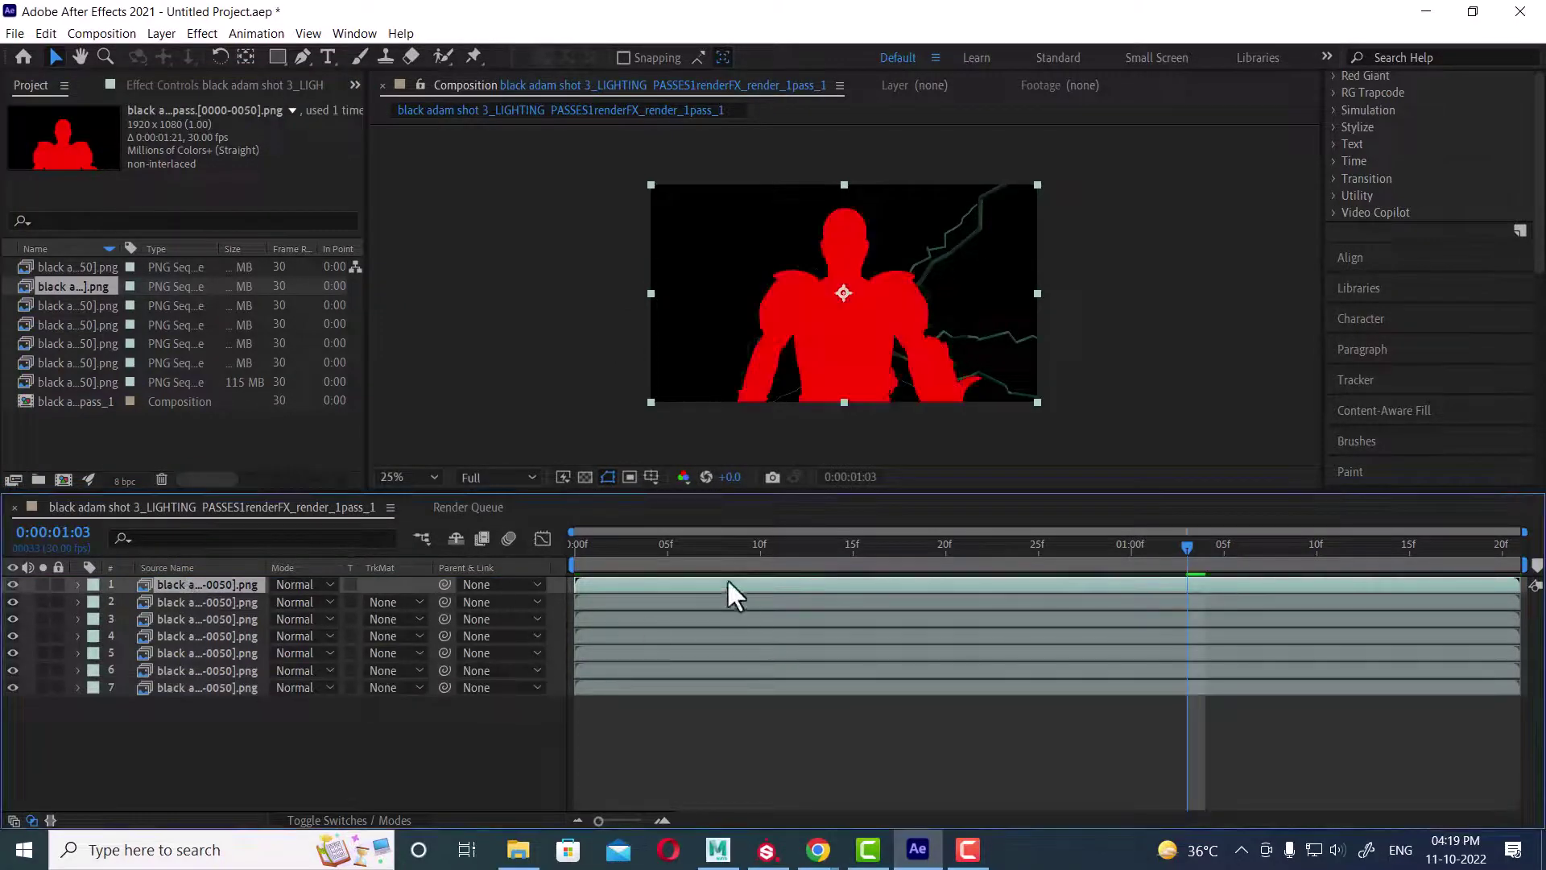
Step: Hide layers 2 through 5 and display the composition's alpha channel
{"action": "left_click_drag", "start_coordinate": [12, 603], "coordinate": [13, 653]}
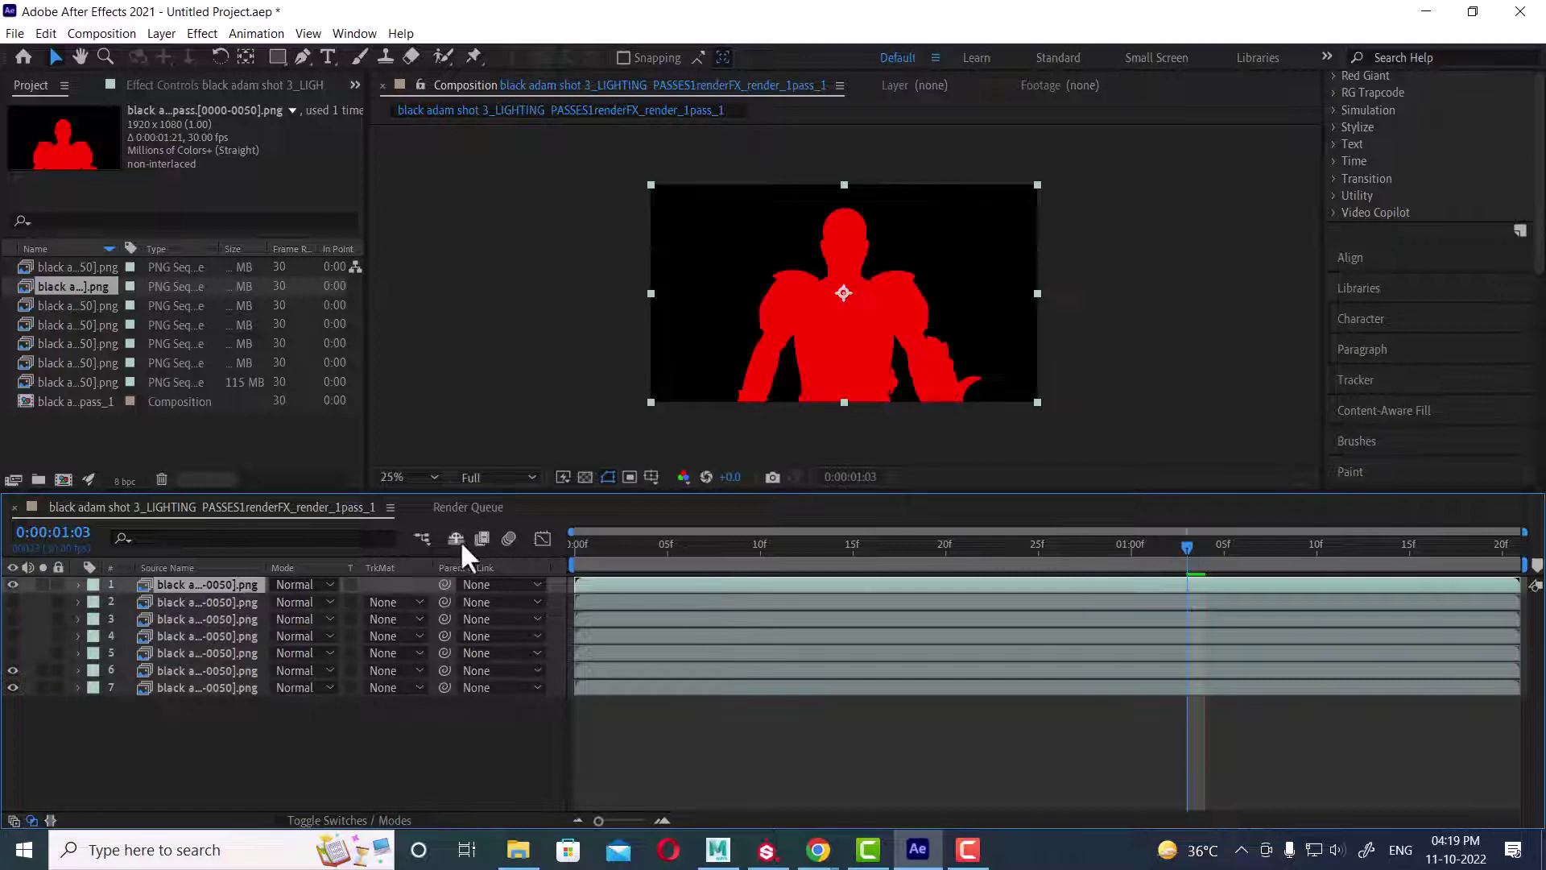
{"action": "left_click", "coordinate": [683, 477]}
{"action": "left_click", "coordinate": [728, 578]}
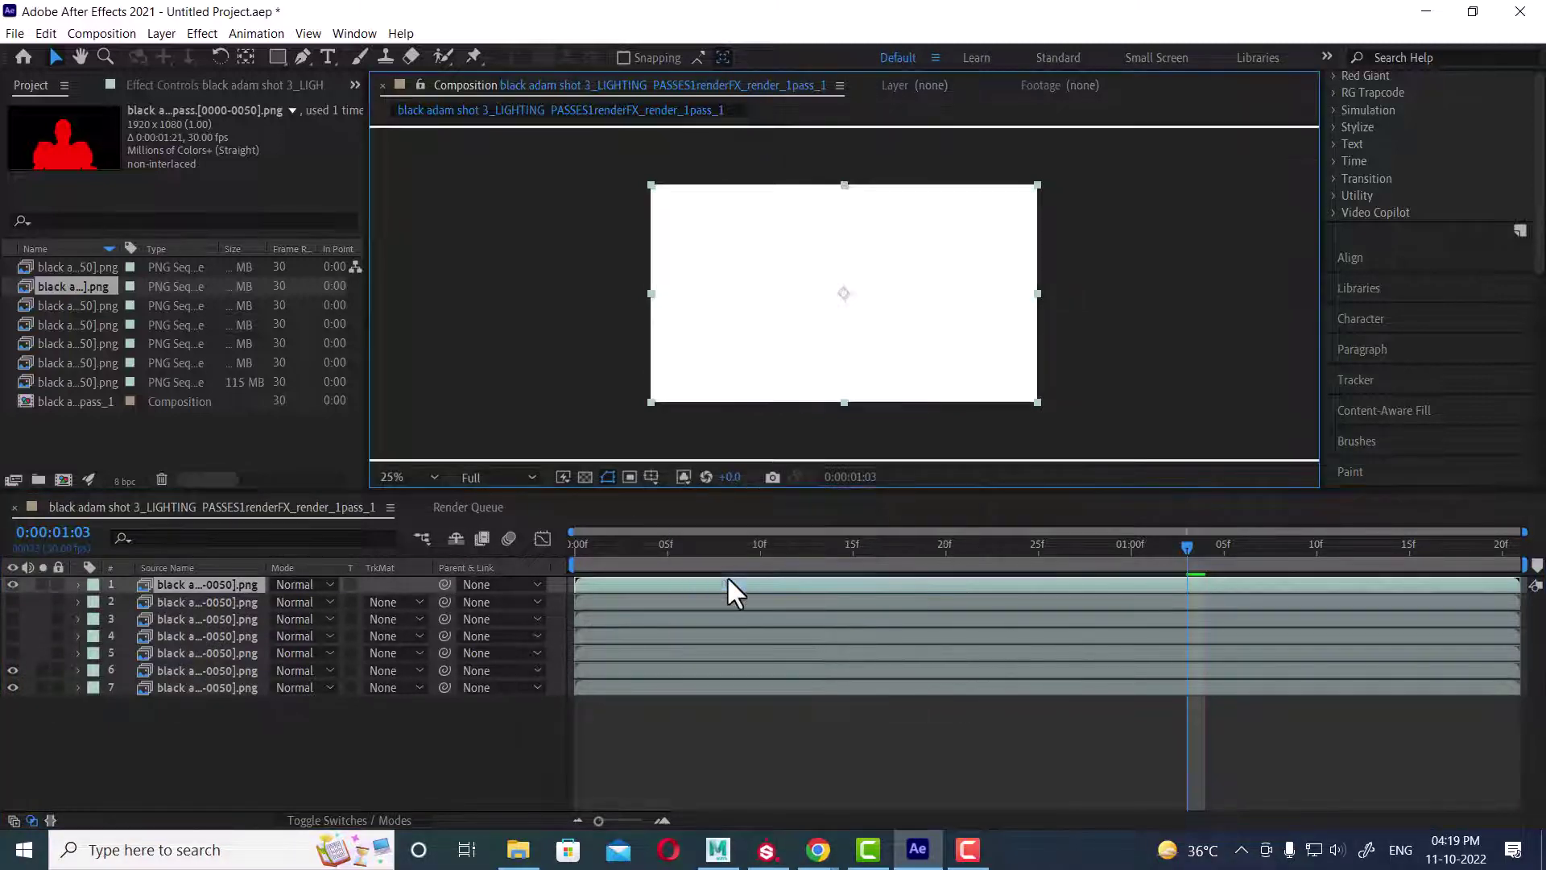
Step: Return the composition view to the RGB channels and toggle the top layer's visibility off and on
{"action": "left_click", "coordinate": [684, 475]}
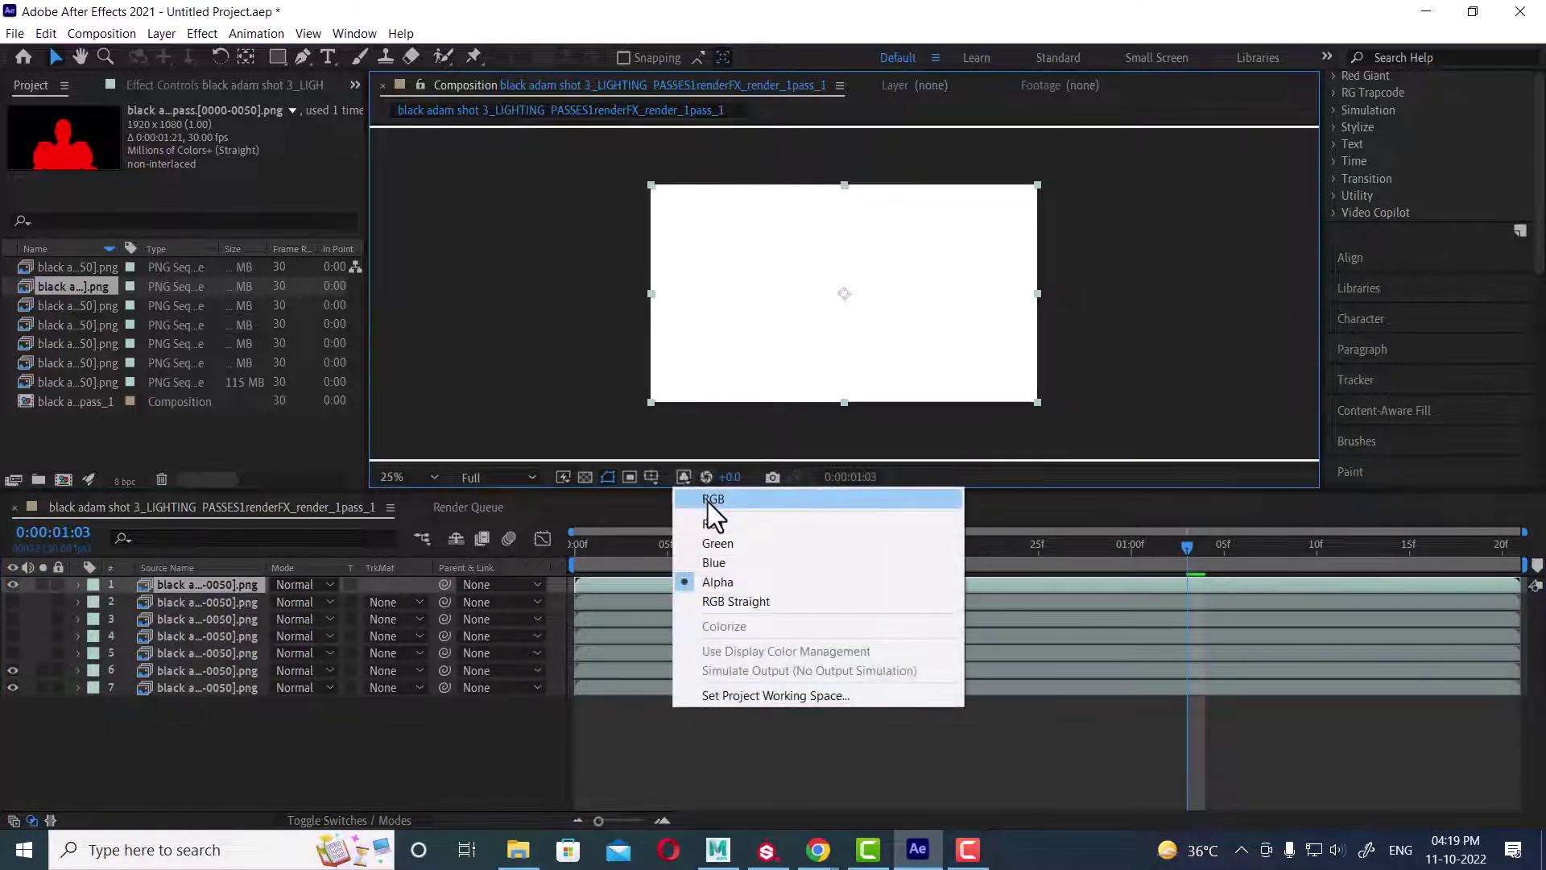
{"action": "left_click", "coordinate": [708, 501]}
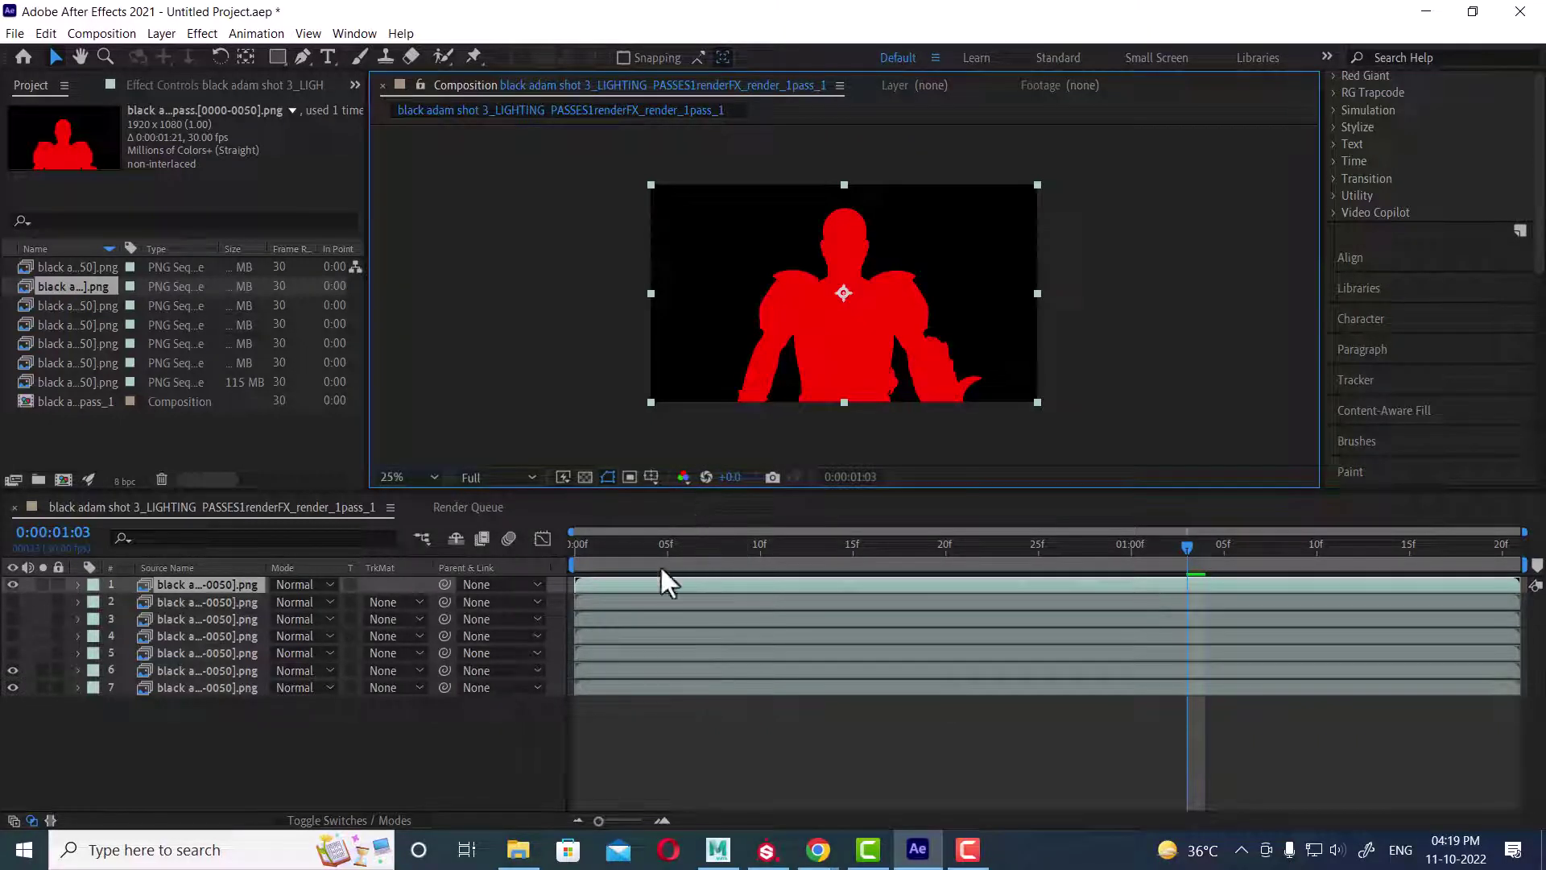
{"action": "left_click", "coordinate": [8, 581]}
{"action": "left_click", "coordinate": [8, 581]}
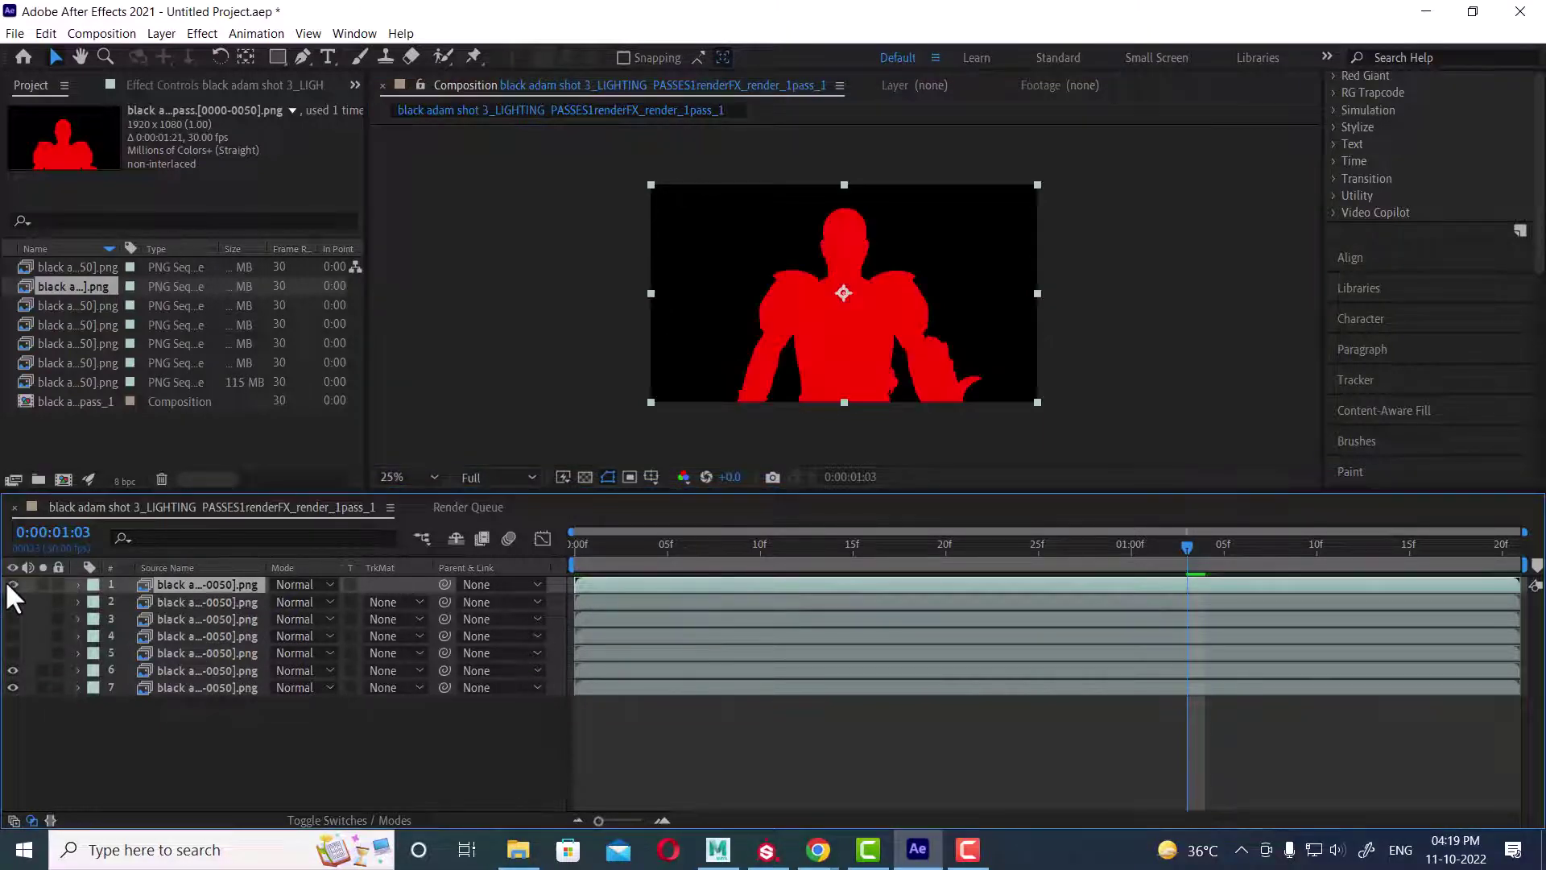
Step: Import the PNG sequence from the rgb_lighting folder and place it as the top layer in the composition
{"action": "double_click", "coordinate": [200, 445]}
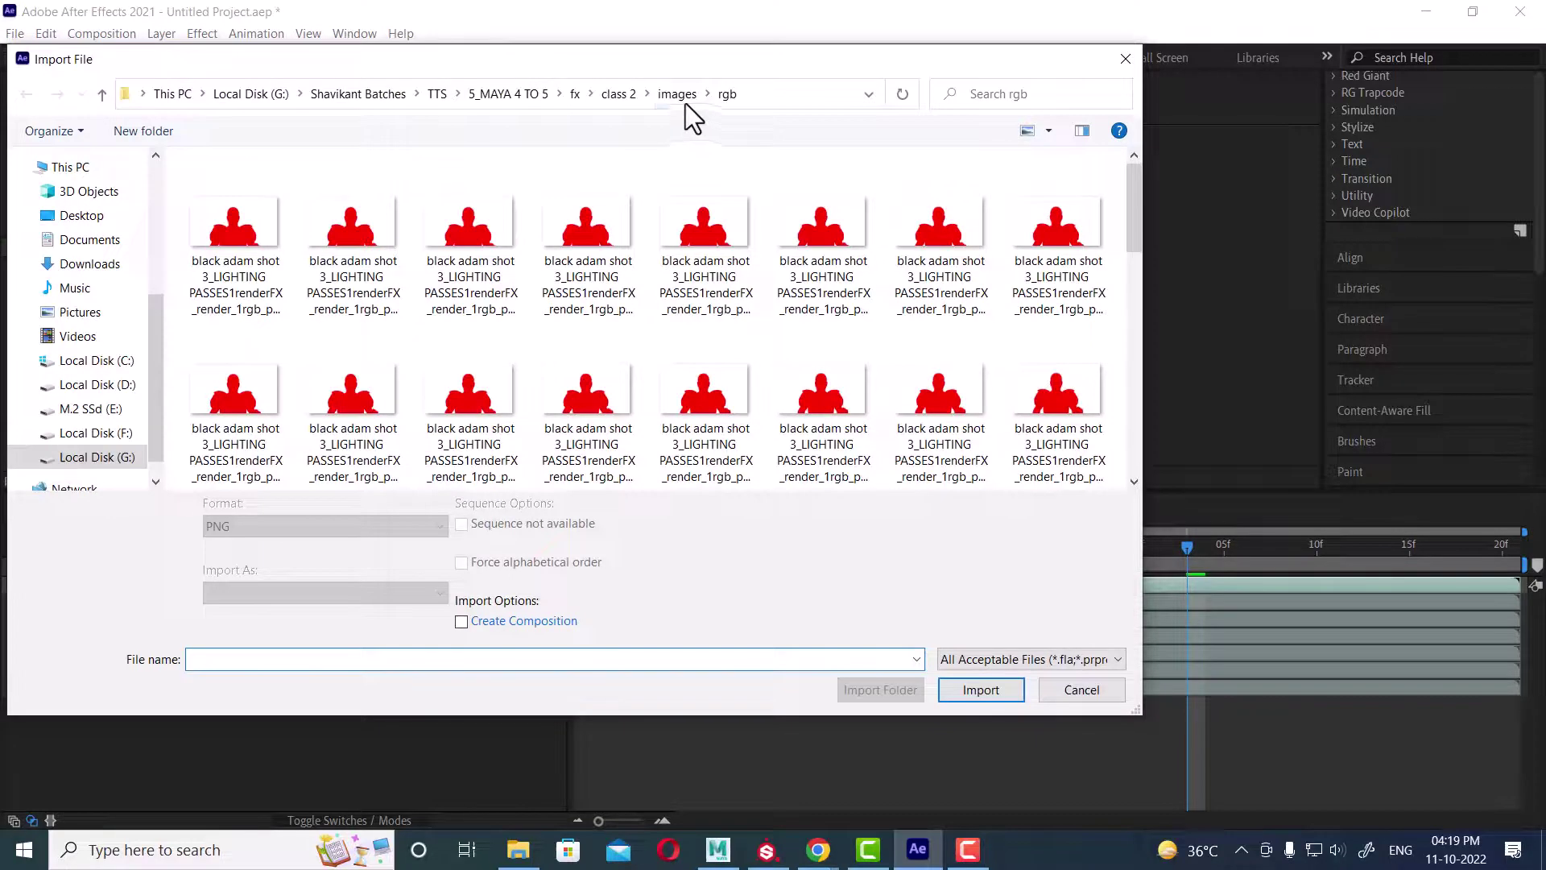
{"action": "left_click", "coordinate": [684, 102]}
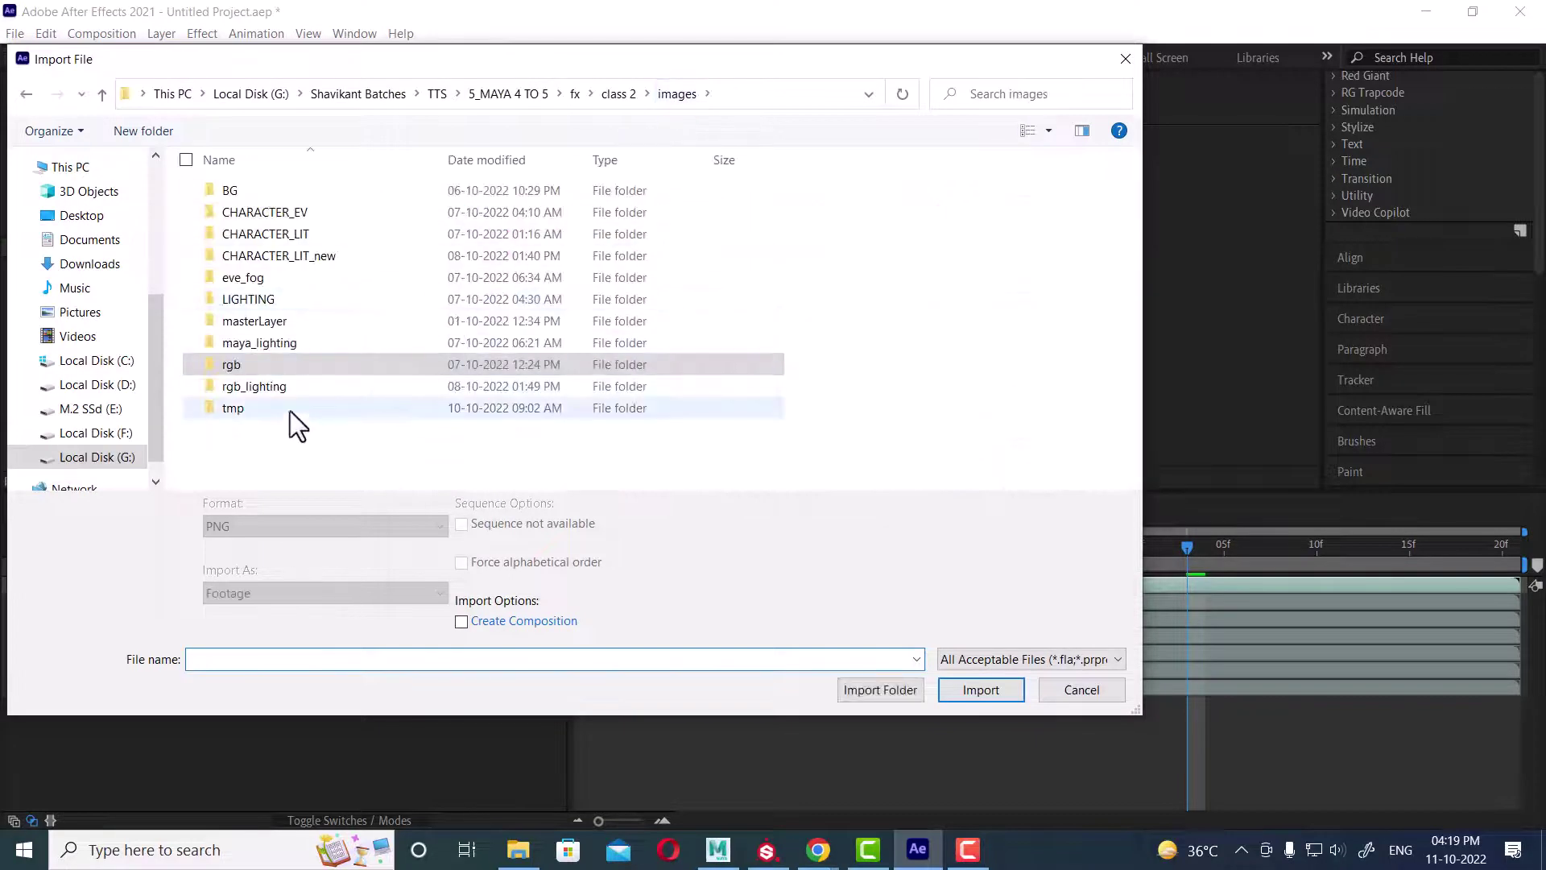
{"action": "left_click", "coordinate": [282, 383]}
{"action": "double_click", "coordinate": [282, 384]}
{"action": "left_click", "coordinate": [257, 245]}
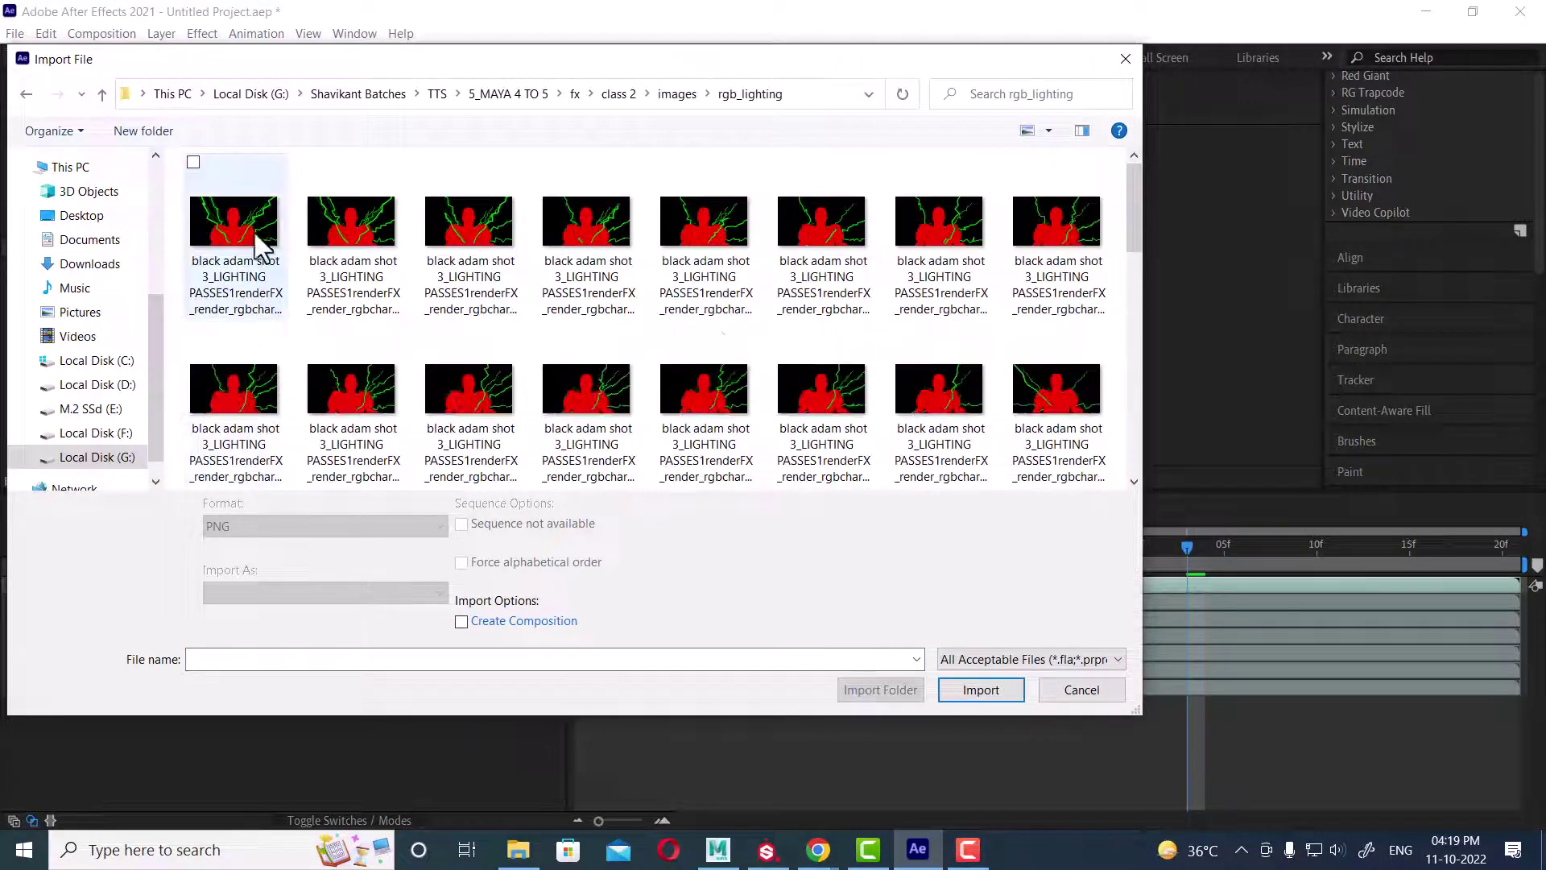
{"action": "left_click", "coordinate": [980, 674]}
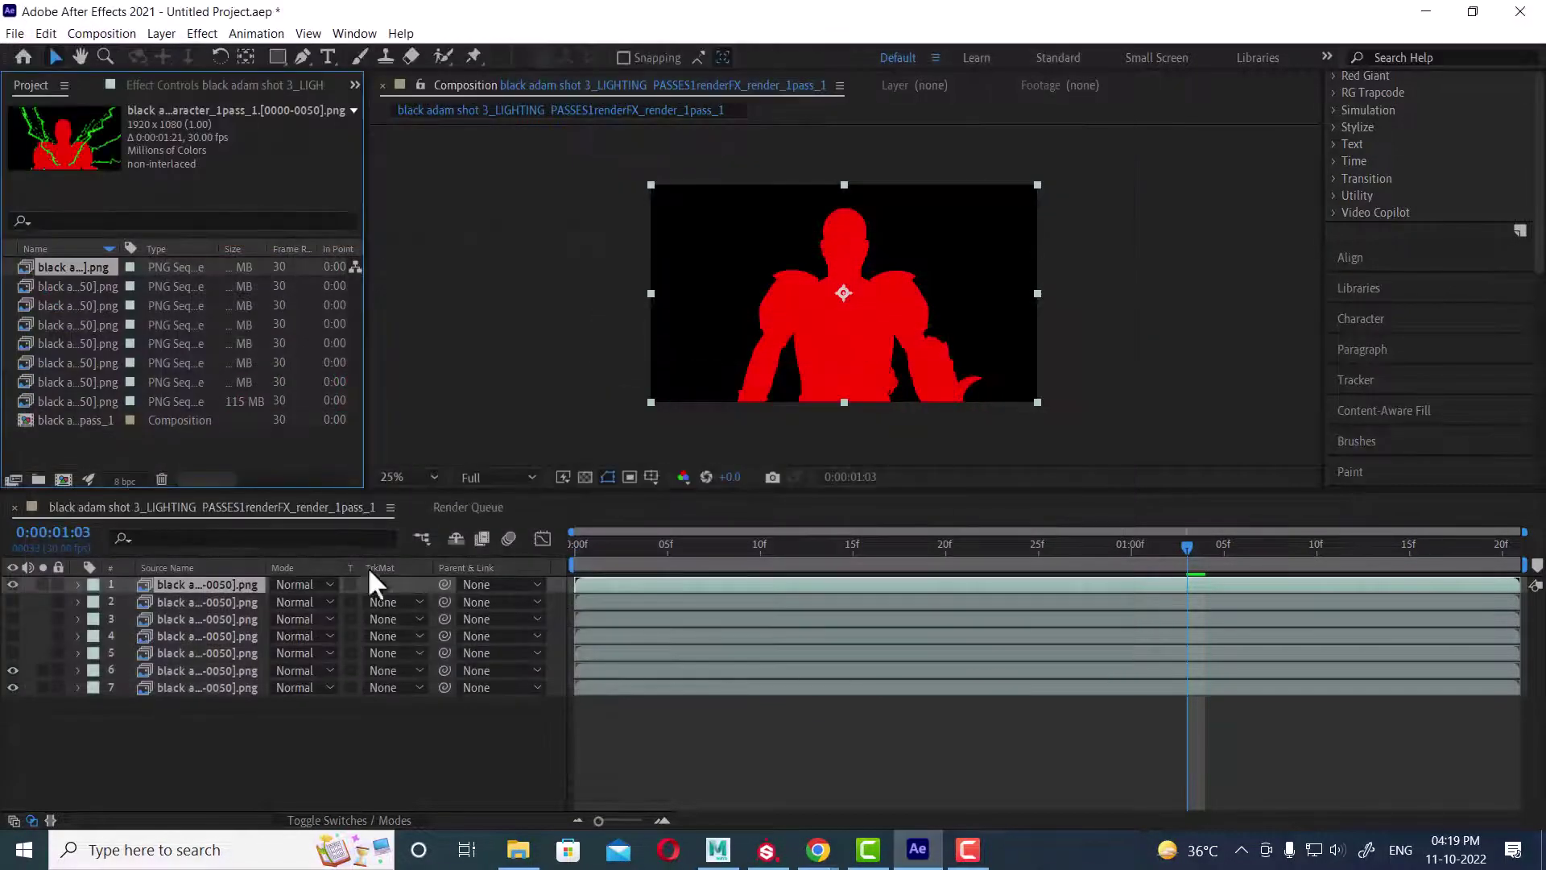
{"action": "left_click_drag", "start_coordinate": [46, 264], "coordinate": [116, 583]}
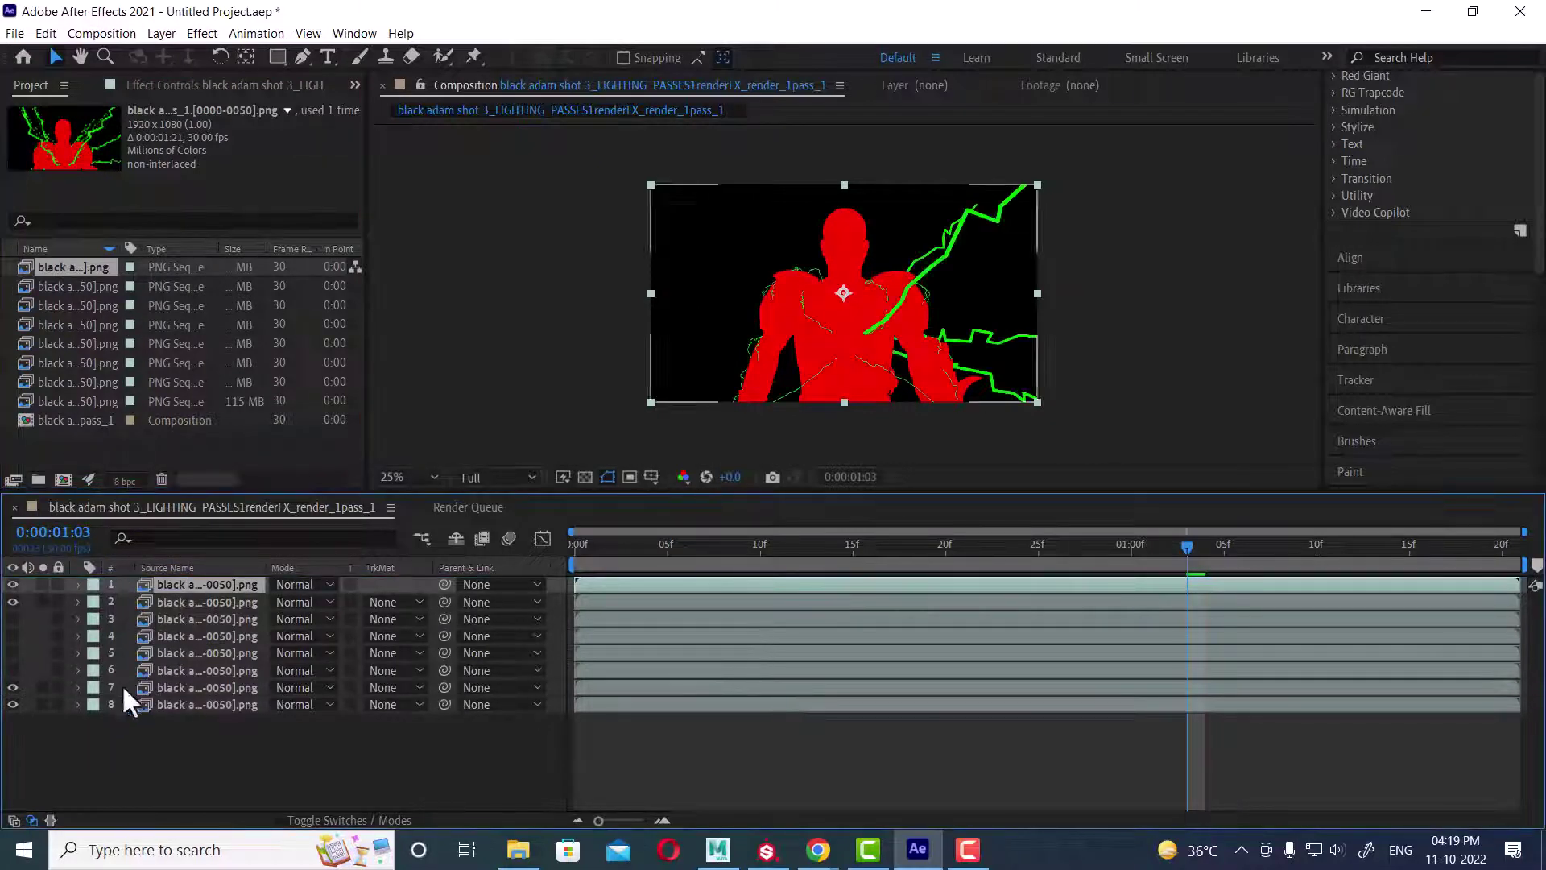
Step: Scrub through the rgb_lighting pass in the timeline and hide its layer
{"action": "left_click_drag", "start_coordinate": [742, 546], "coordinate": [1223, 547]}
{"action": "left_click_drag", "start_coordinate": [1112, 563], "coordinate": [631, 588]}
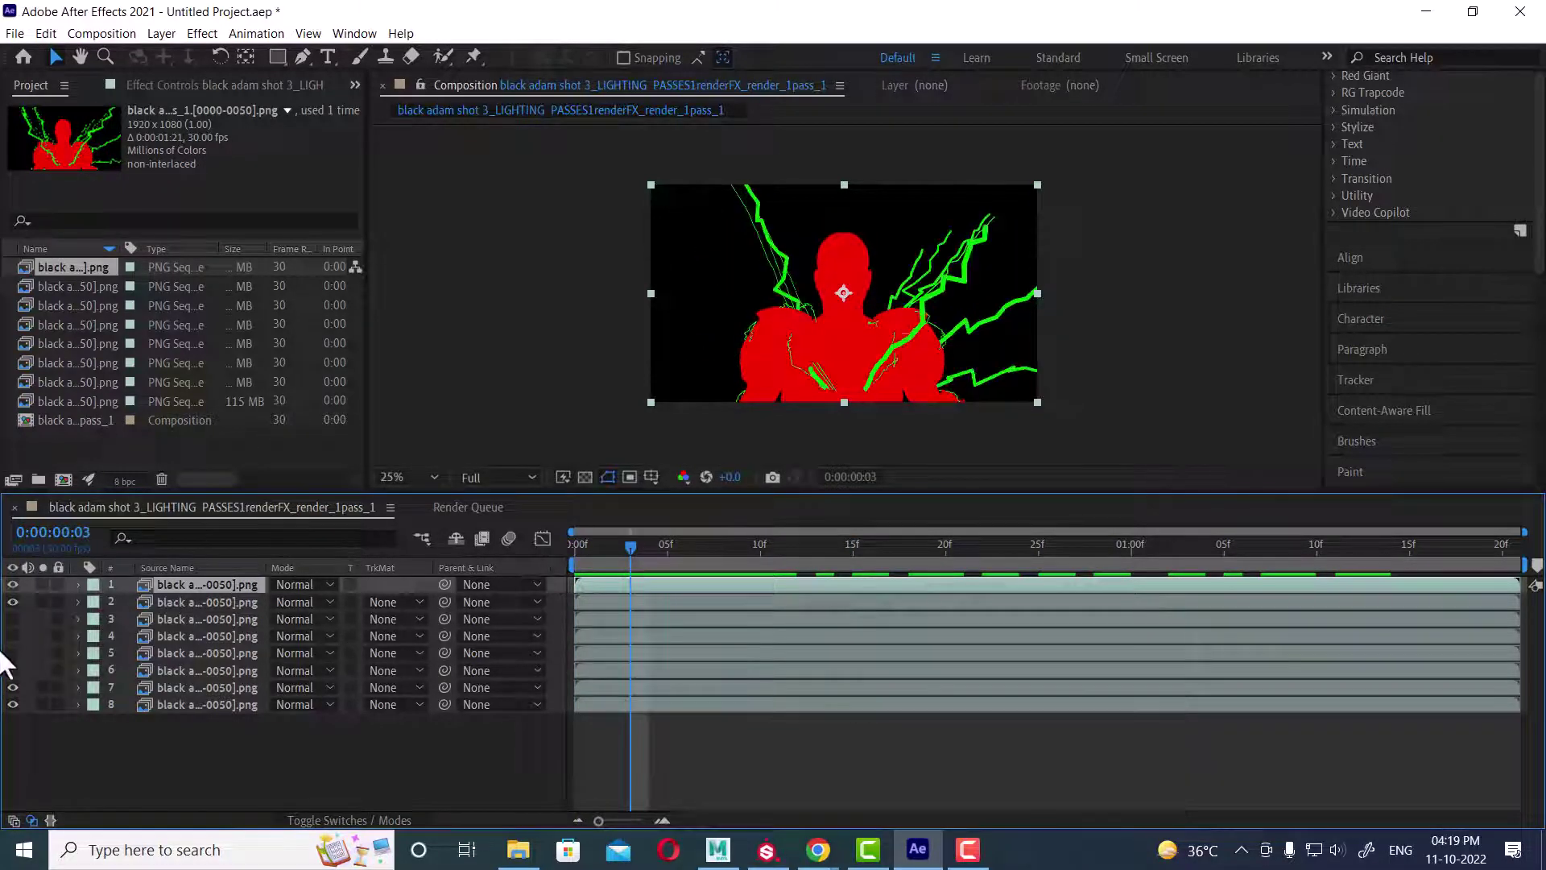
{"action": "left_click", "coordinate": [12, 583]}
{"action": "left_click", "coordinate": [118, 775]}
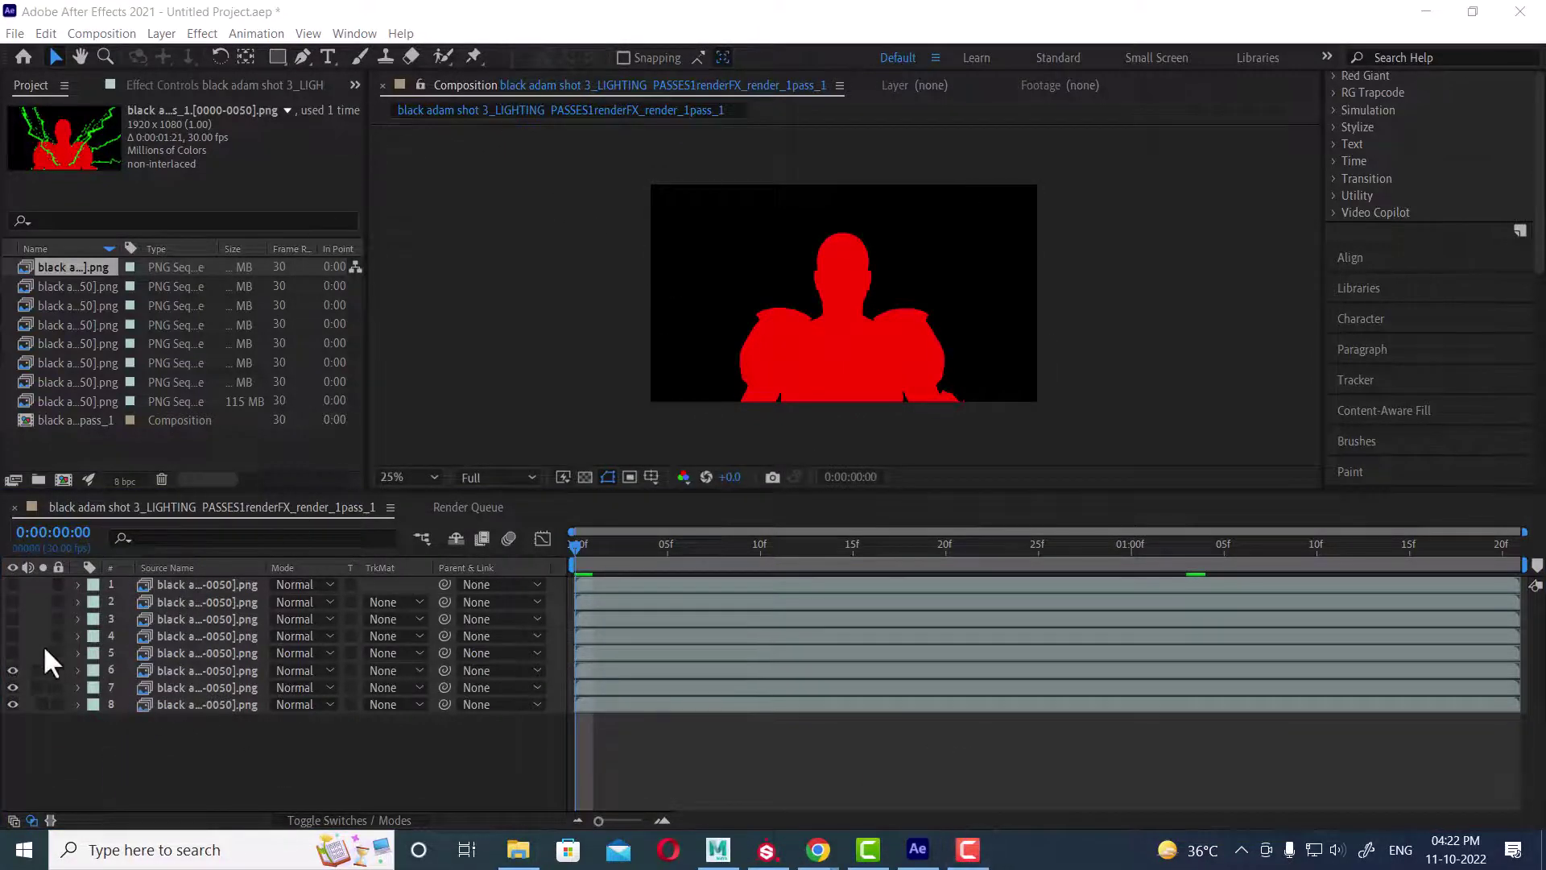
Step: Hide layers 7 and 8 to isolate the red matte on layer 6, and inspect its alpha channel before returning to RGB
{"action": "left_click", "coordinate": [13, 686]}
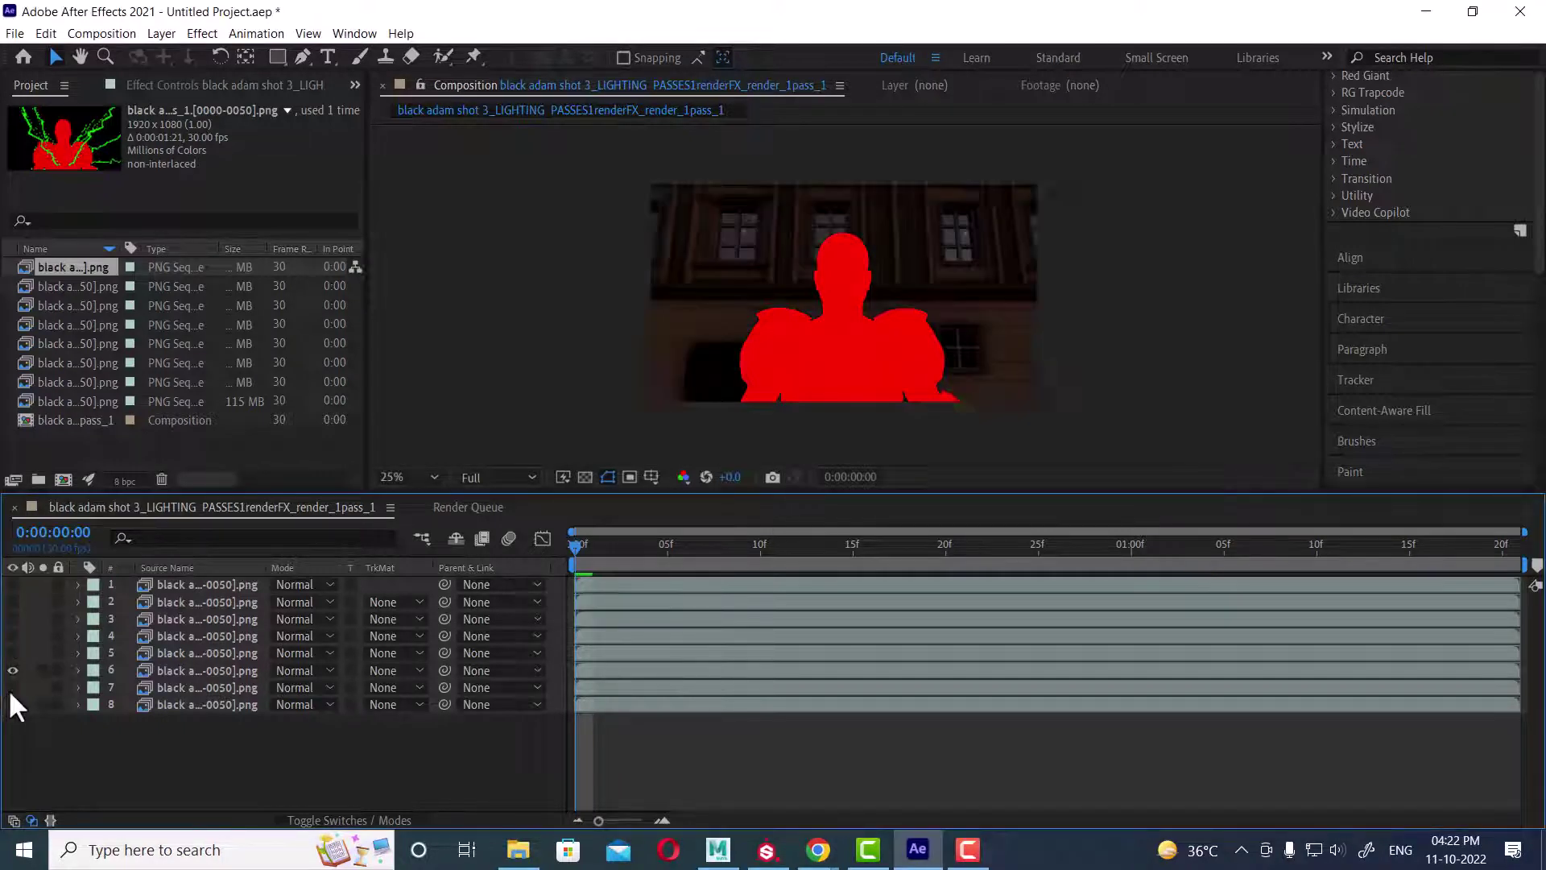
{"action": "left_click", "coordinate": [13, 703]}
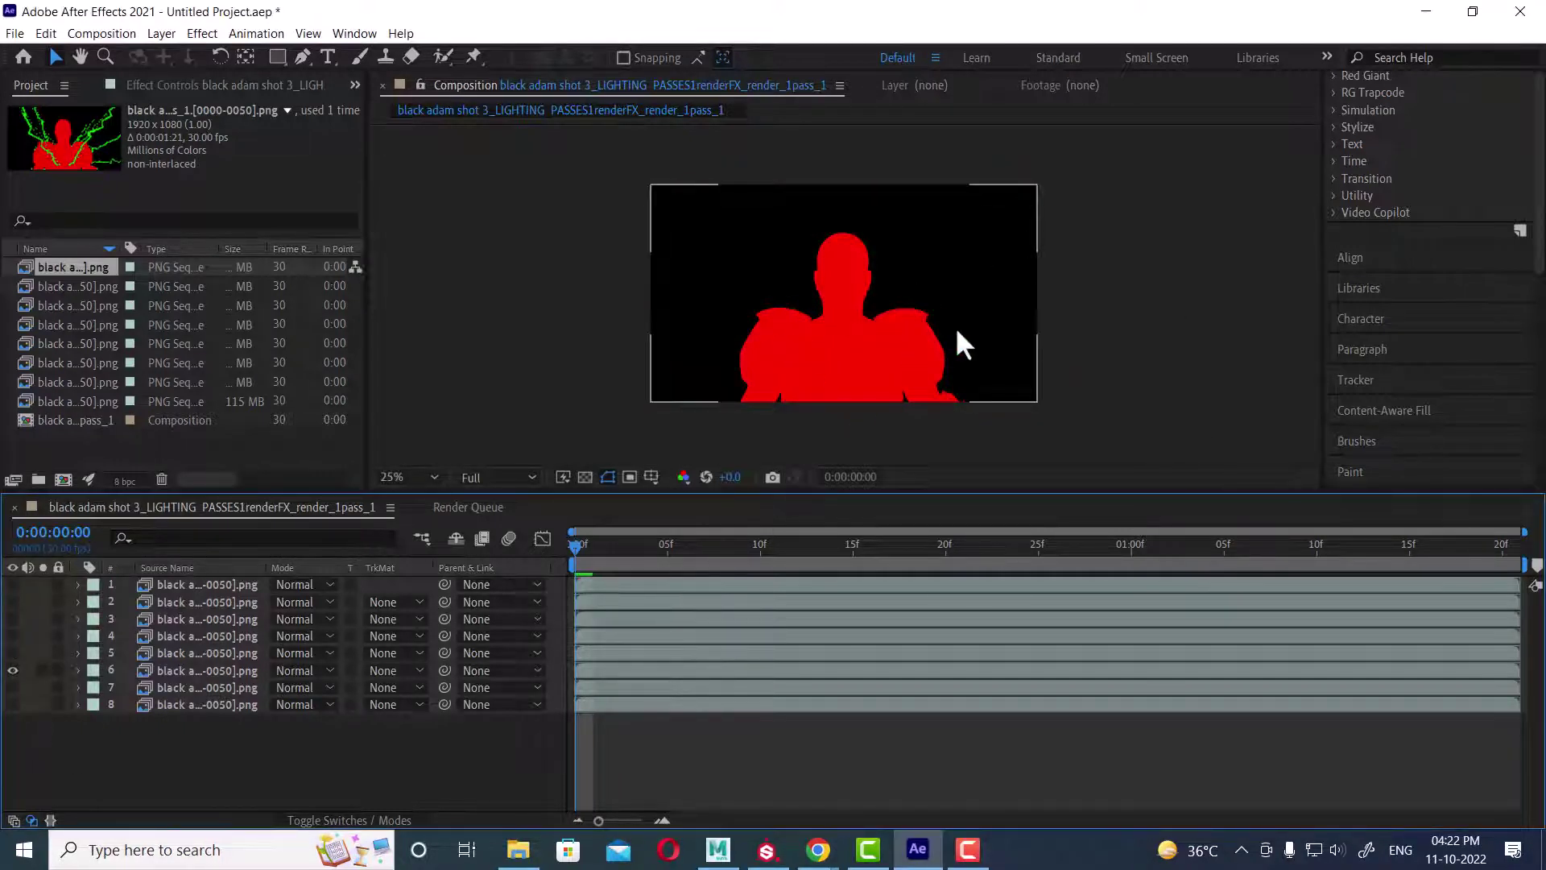
{"action": "left_click", "coordinate": [193, 671]}
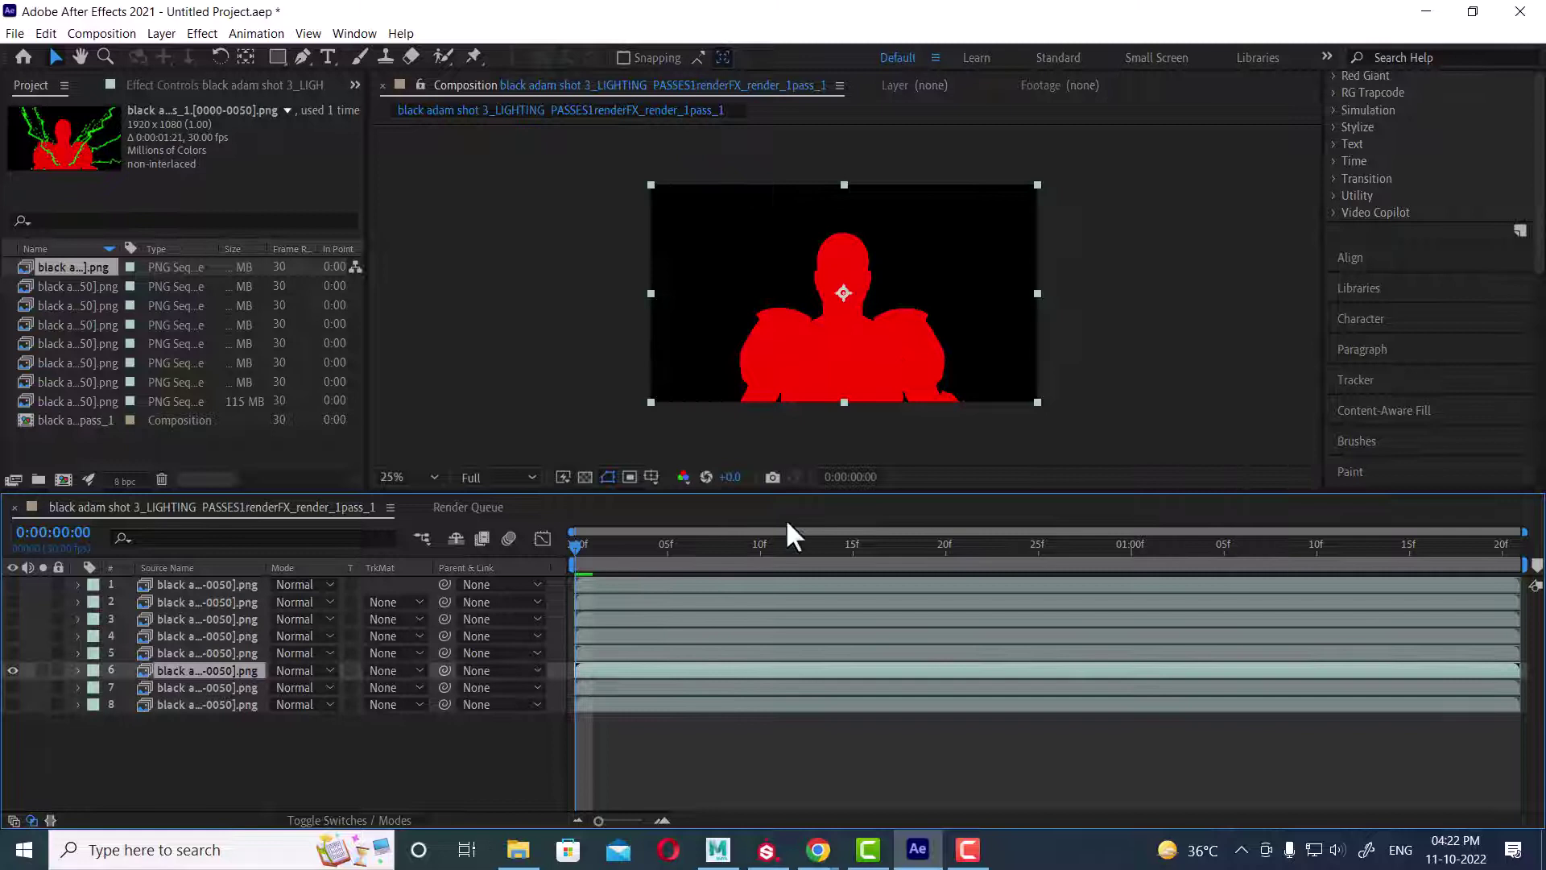
{"action": "left_click", "coordinate": [684, 478]}
{"action": "left_click", "coordinate": [732, 578]}
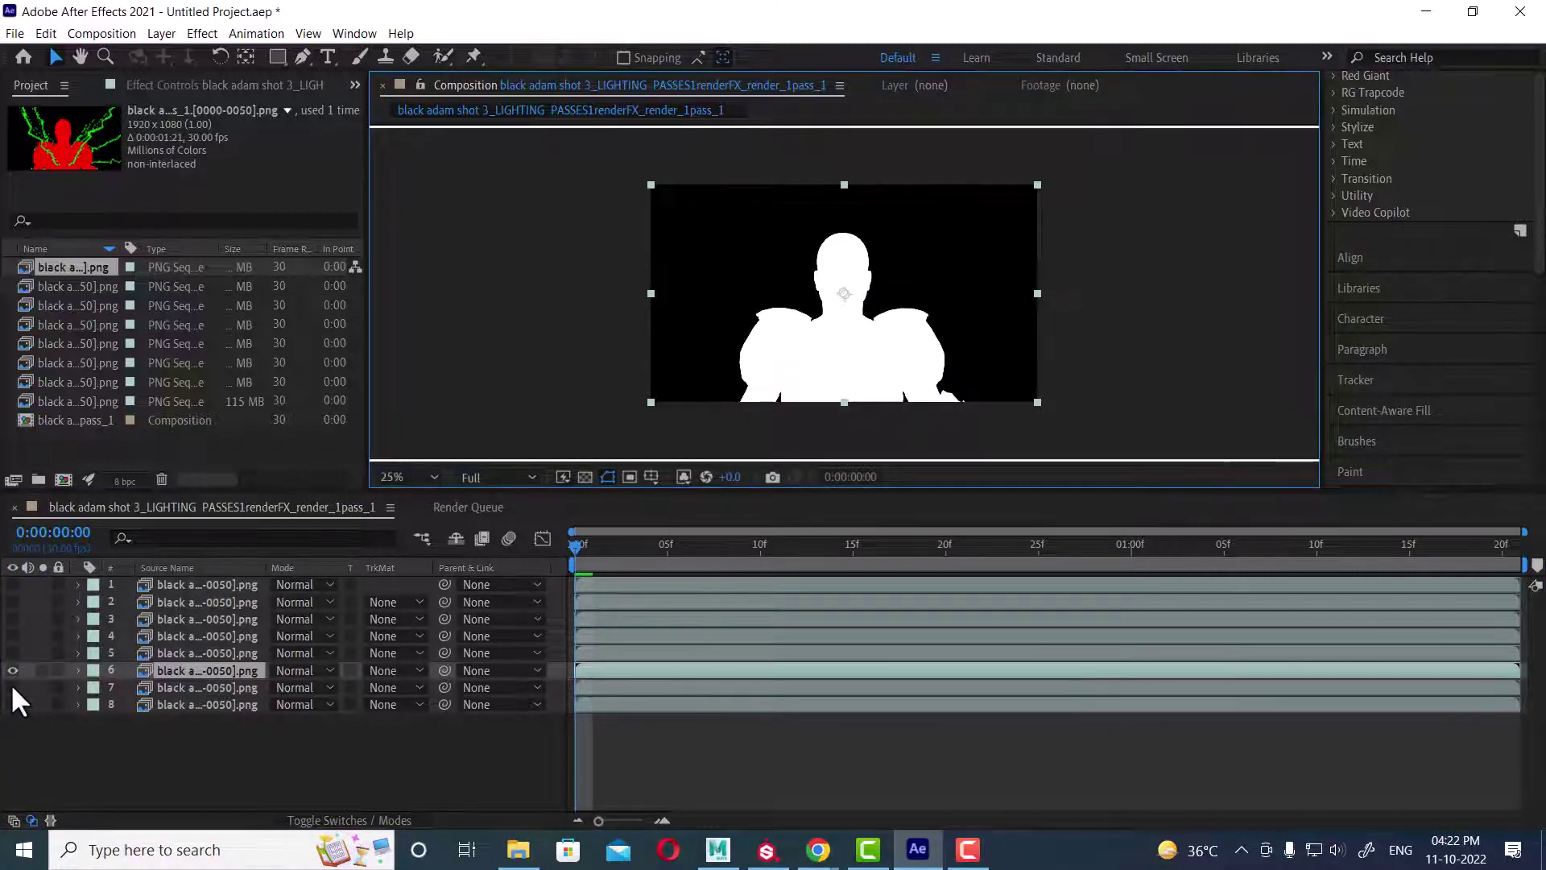
{"action": "left_click", "coordinate": [683, 477]}
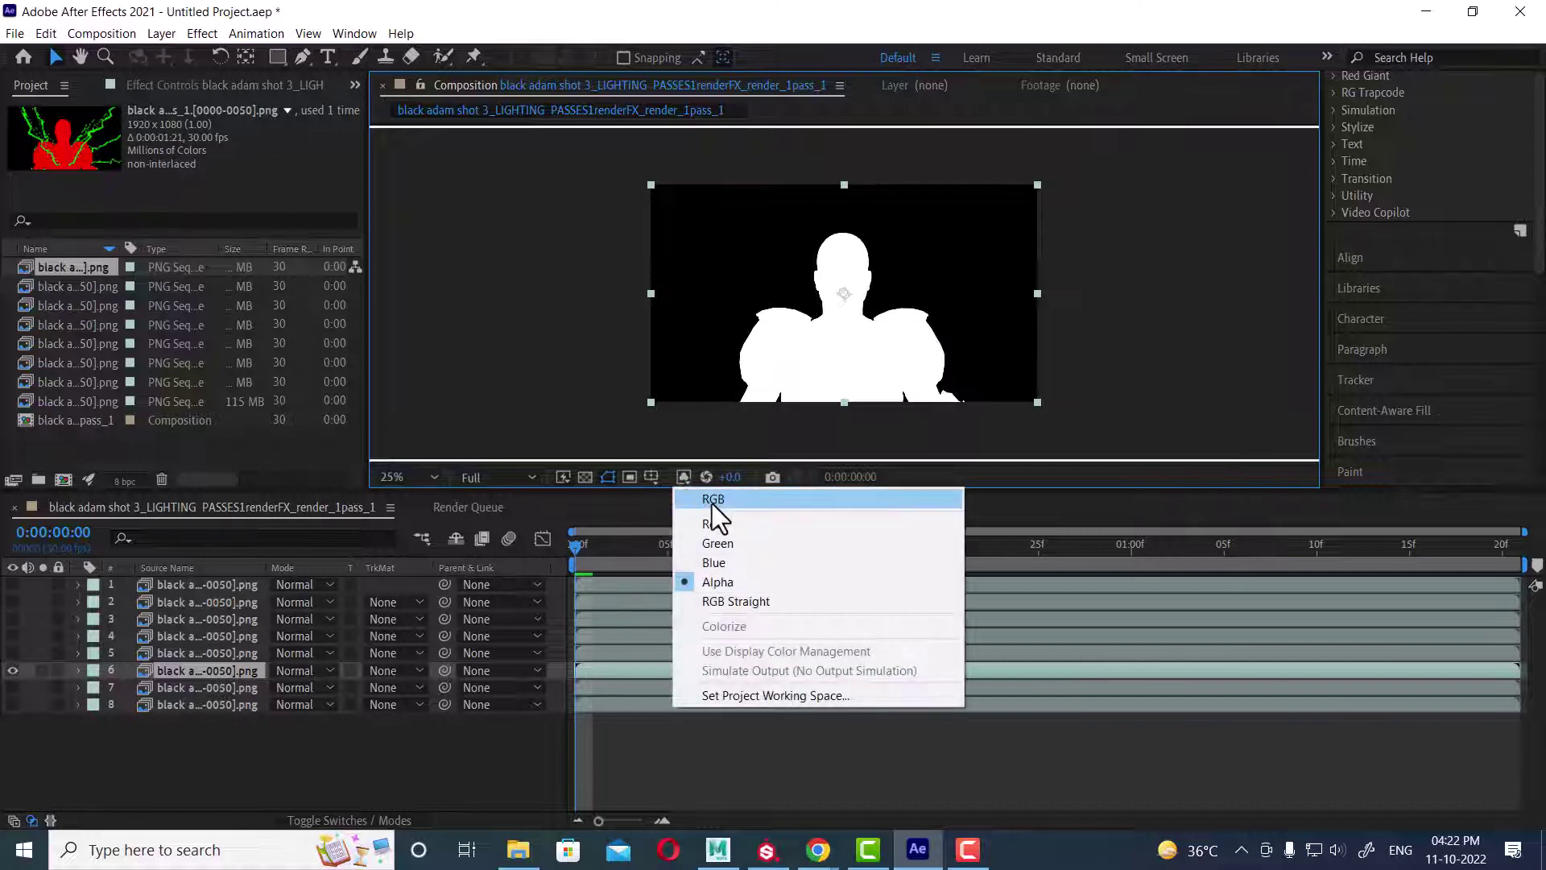
{"action": "left_click", "coordinate": [712, 502]}
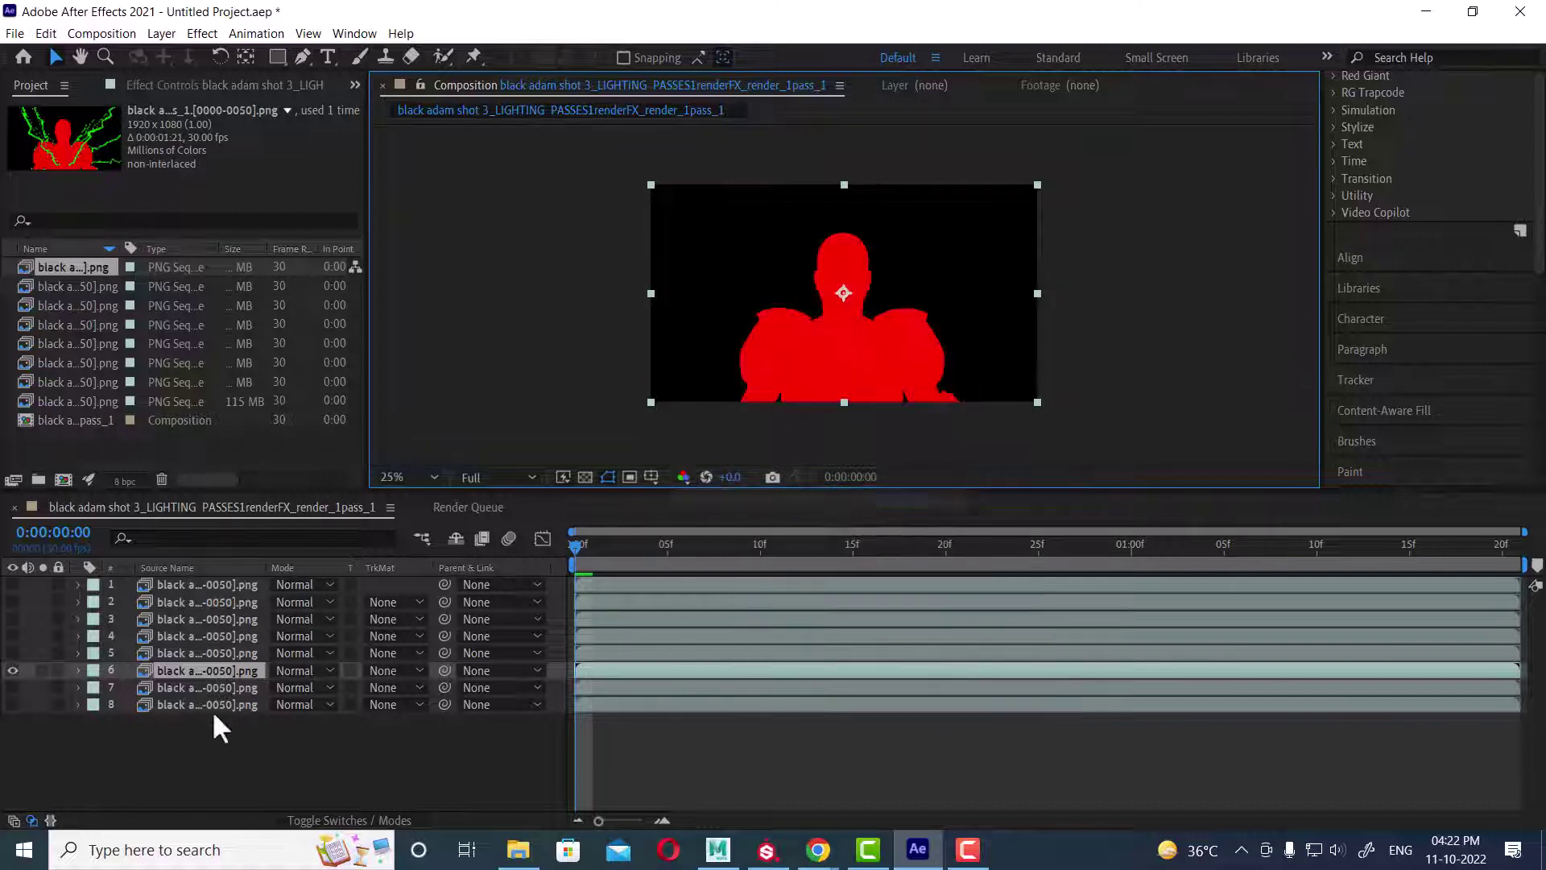
Step: Show character layer 7 and background layer 8, hide layer 6, and apply the rgb_pass Alpha Matte to layer 7
{"action": "left_click", "coordinate": [12, 687]}
{"action": "left_click", "coordinate": [13, 670]}
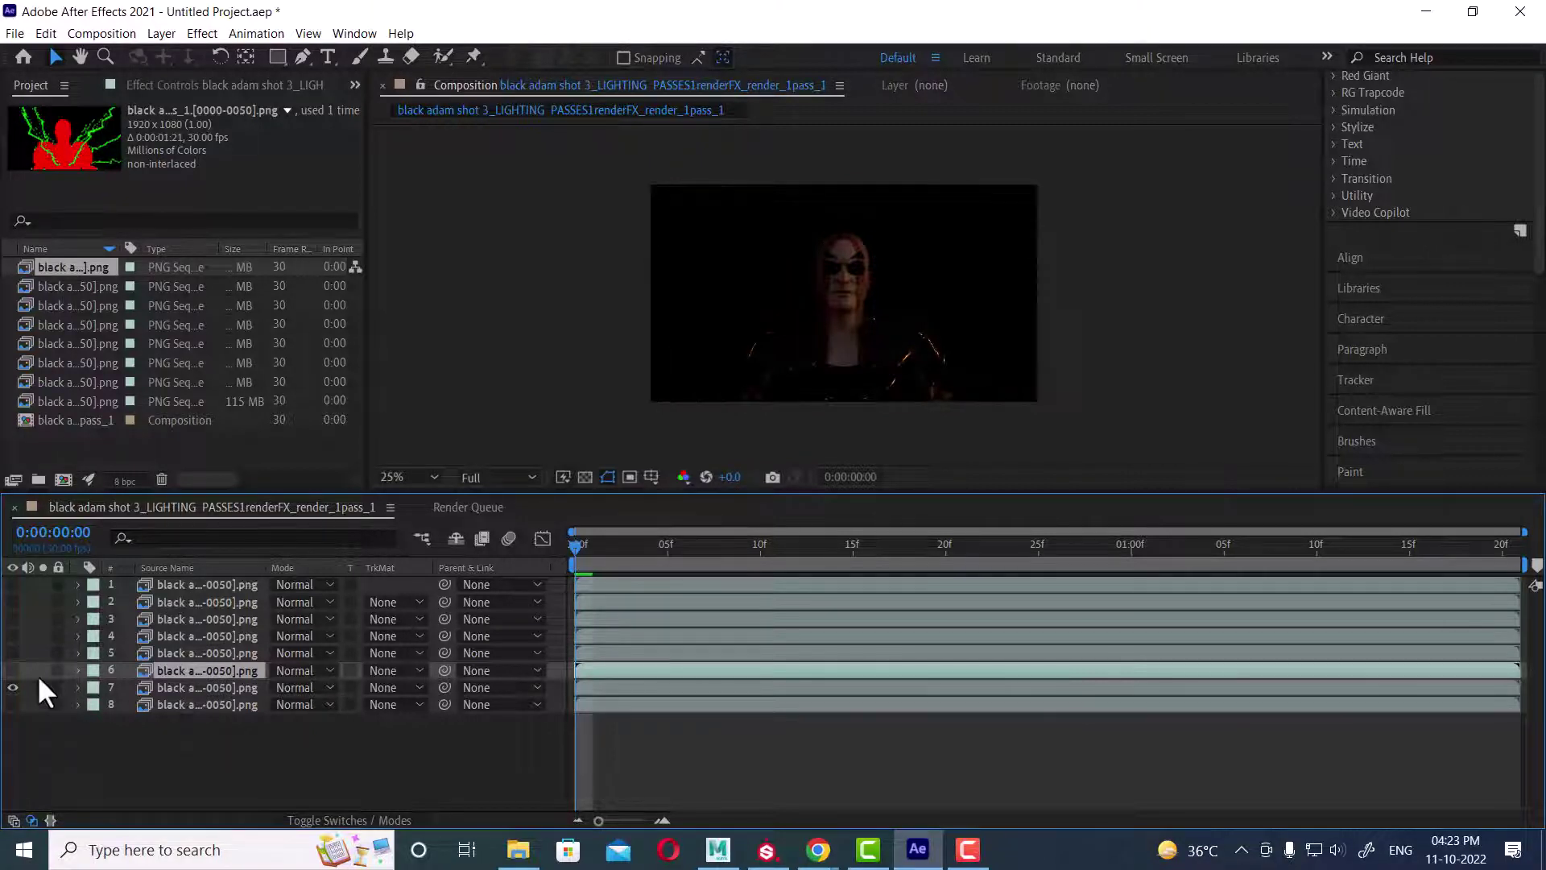
{"action": "left_click", "coordinate": [400, 705]}
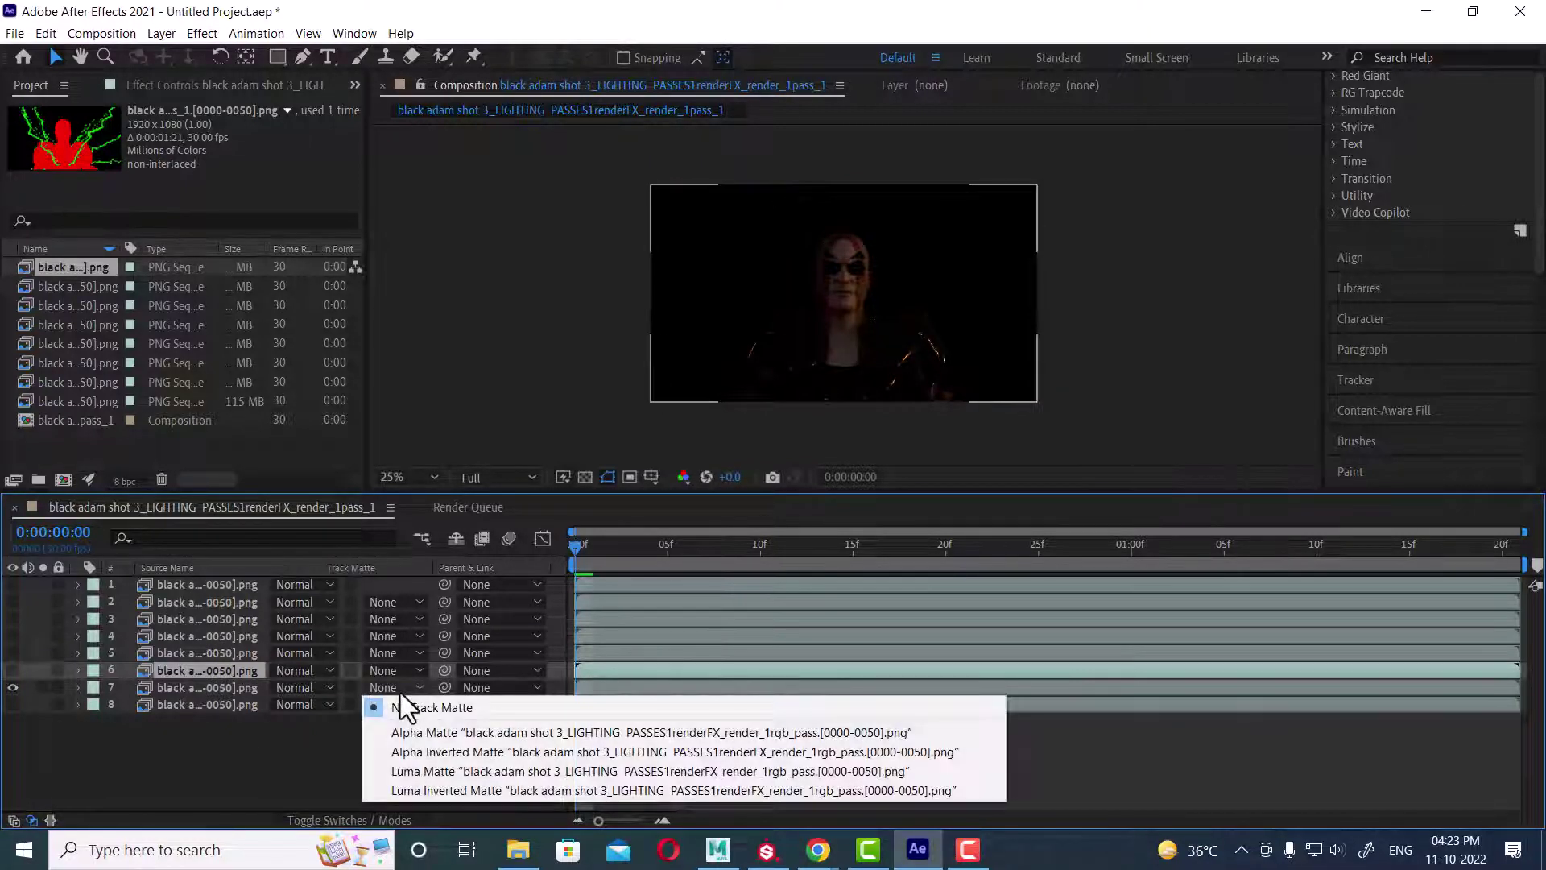
{"action": "left_click", "coordinate": [425, 733]}
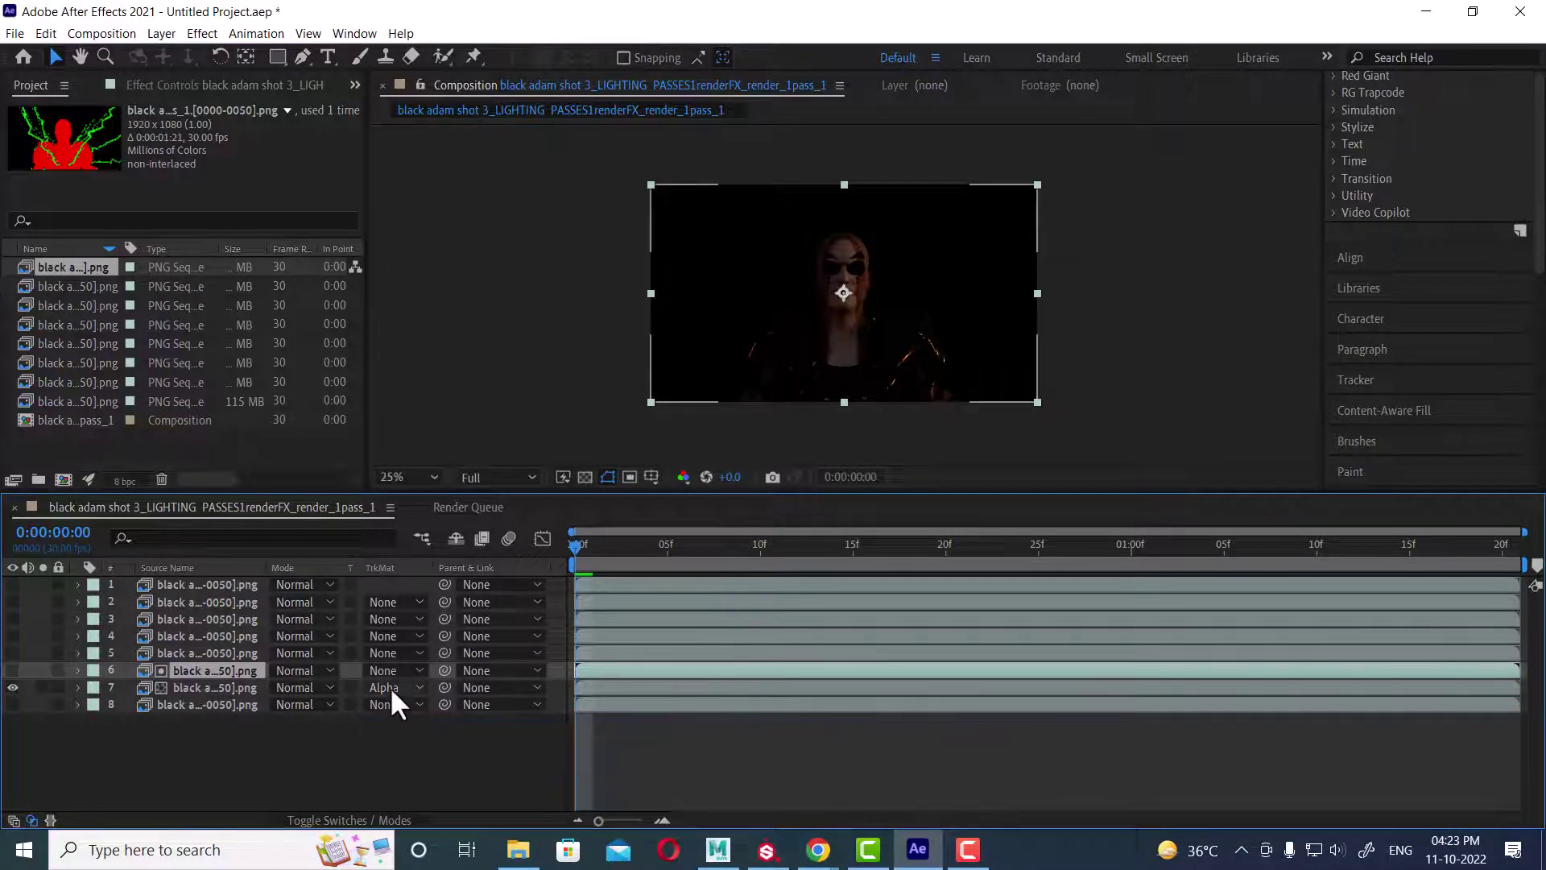
{"action": "left_click", "coordinate": [214, 687]}
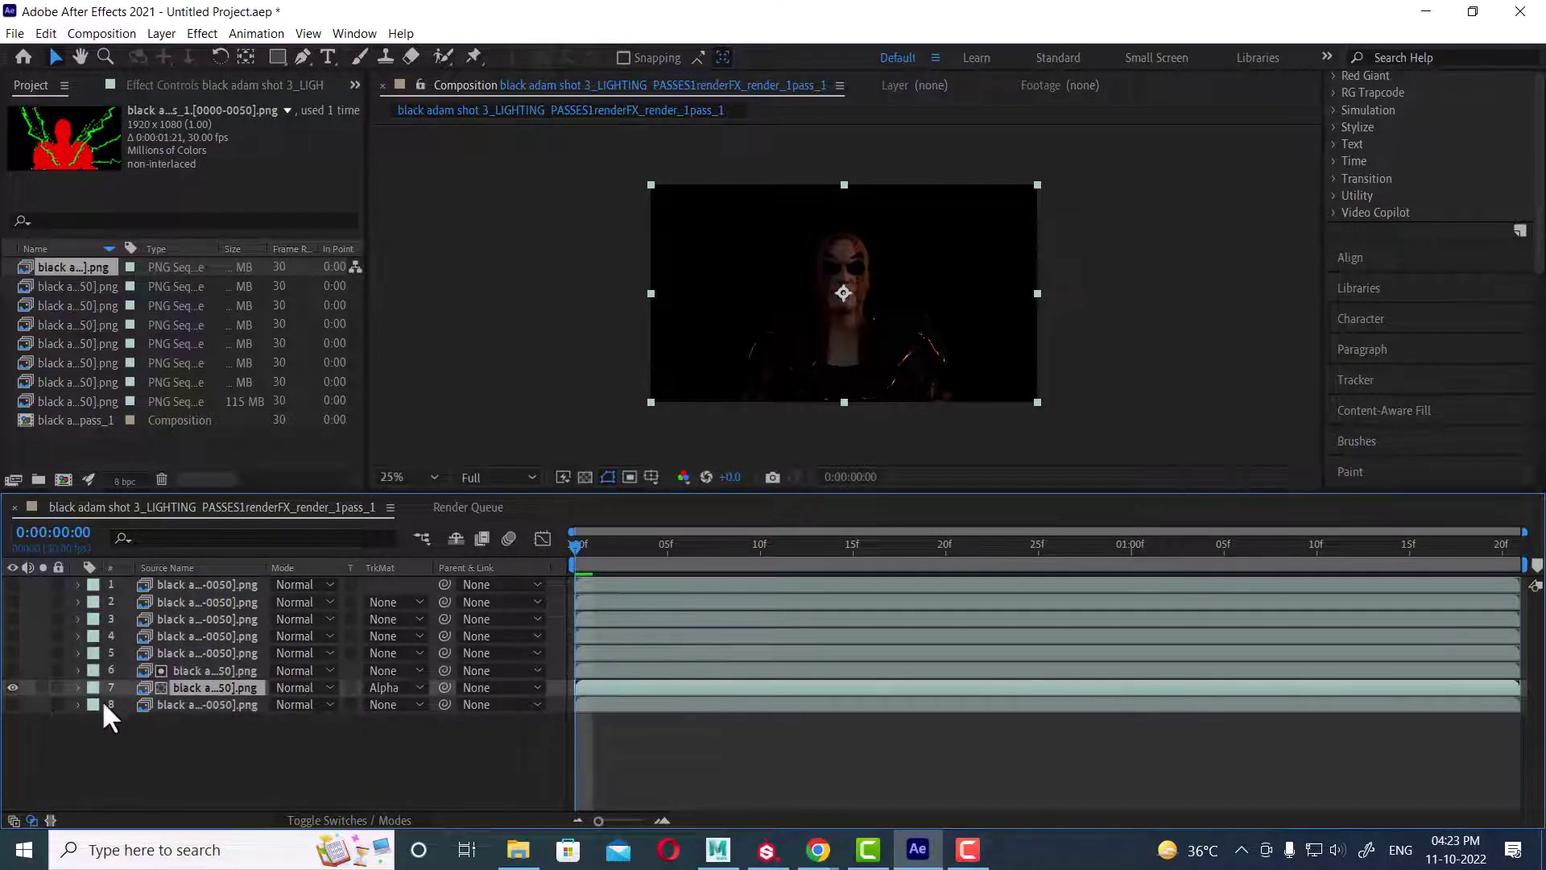
{"action": "left_click", "coordinate": [11, 704]}
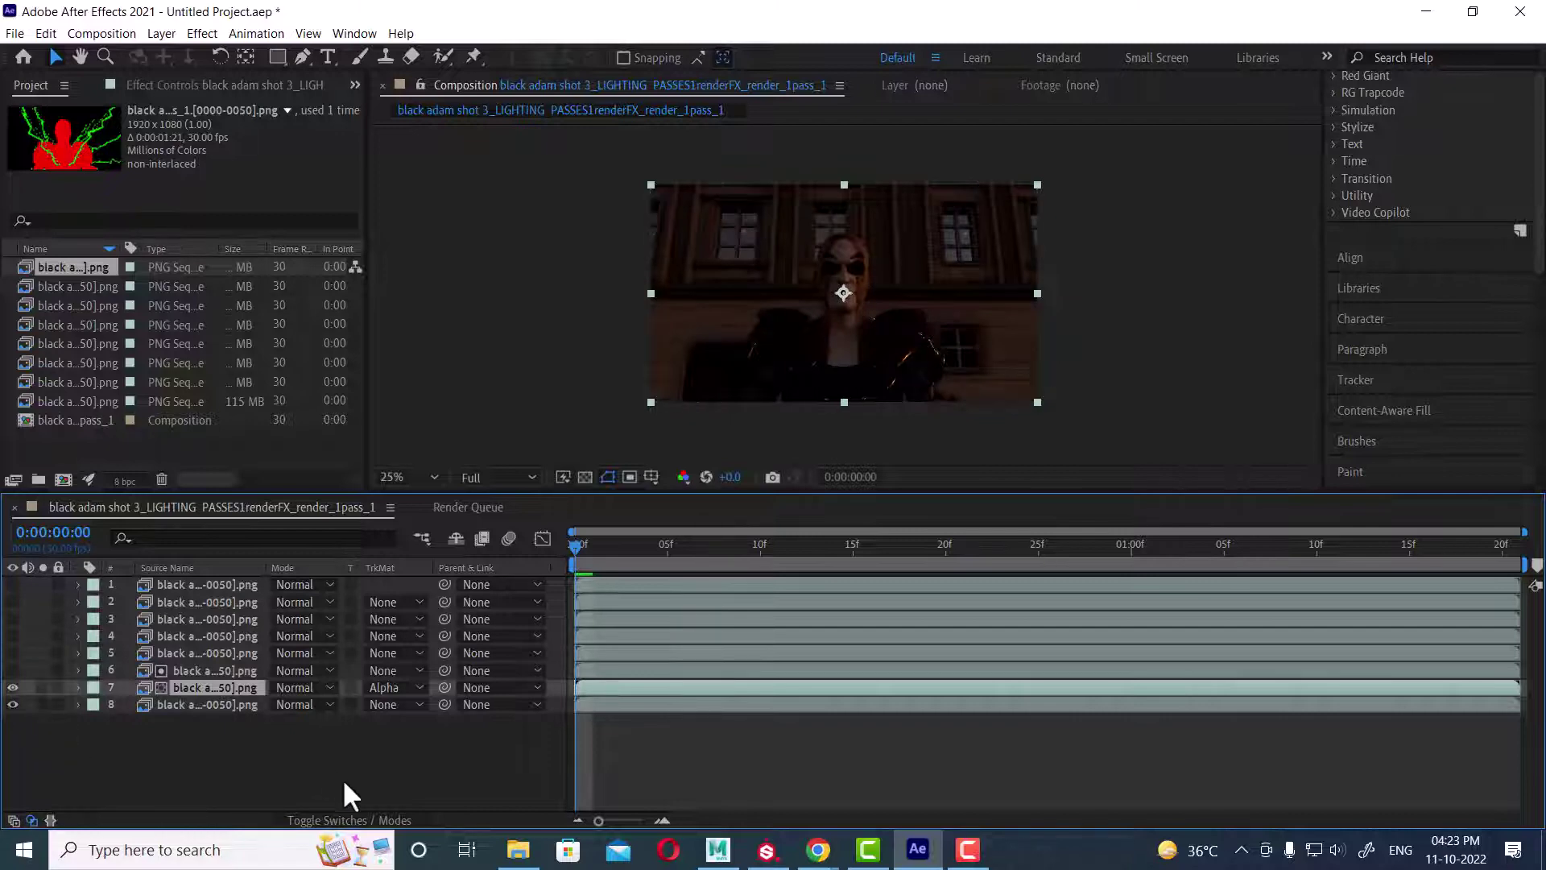
Step: Remove layer 7's track matte for comparison, reapply the rgb_pass Alpha Matte, and toggle the matte layer's visibility on and off
{"action": "left_click", "coordinate": [402, 681]}
{"action": "left_click", "coordinate": [427, 699]}
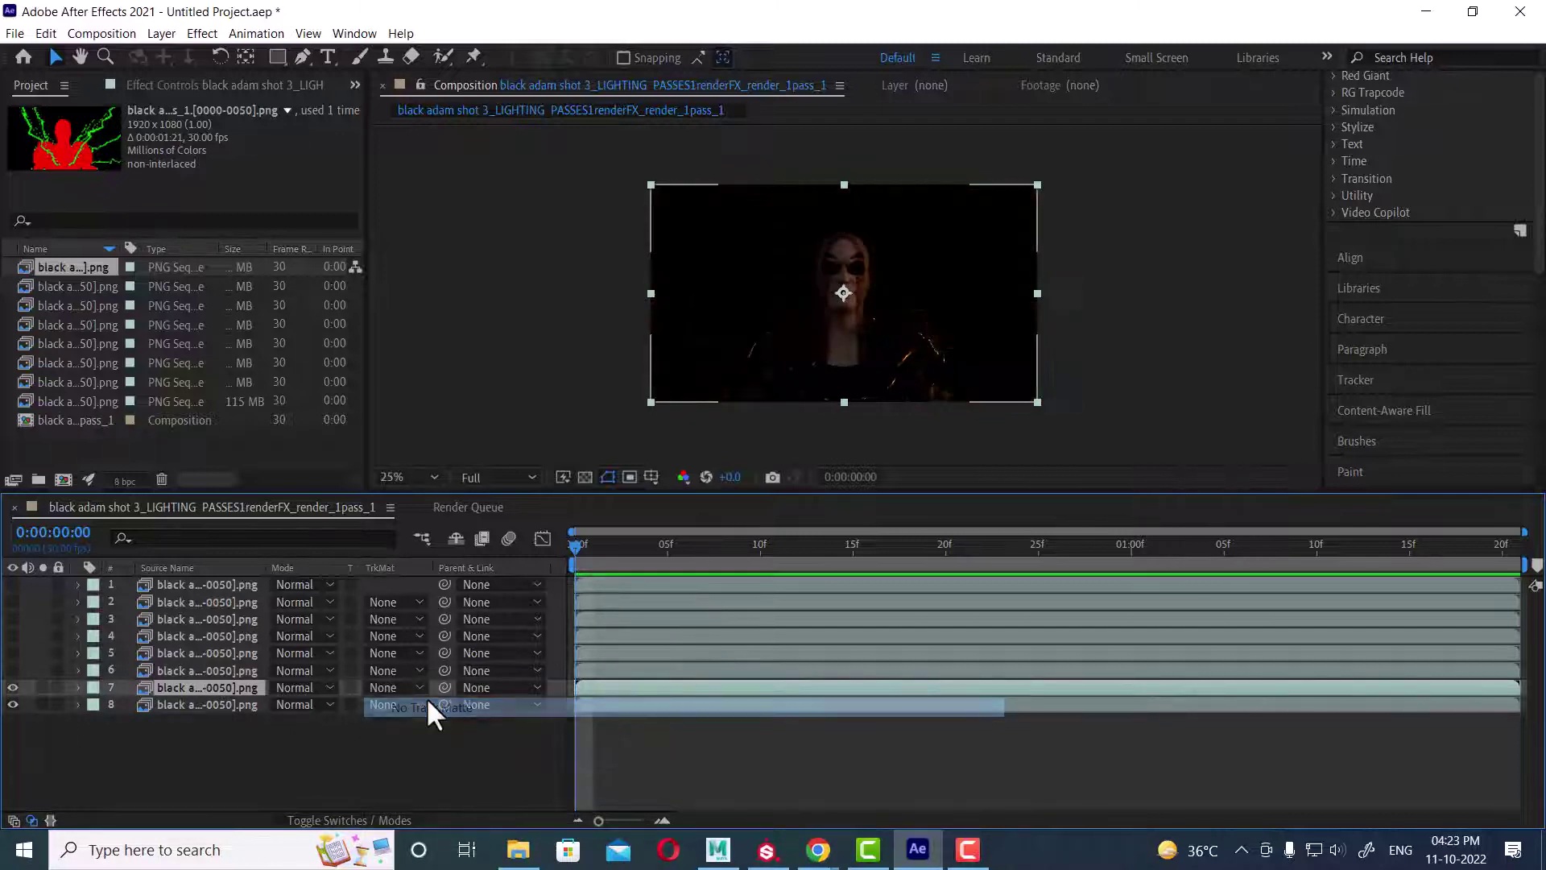
{"action": "left_click", "coordinate": [417, 686]}
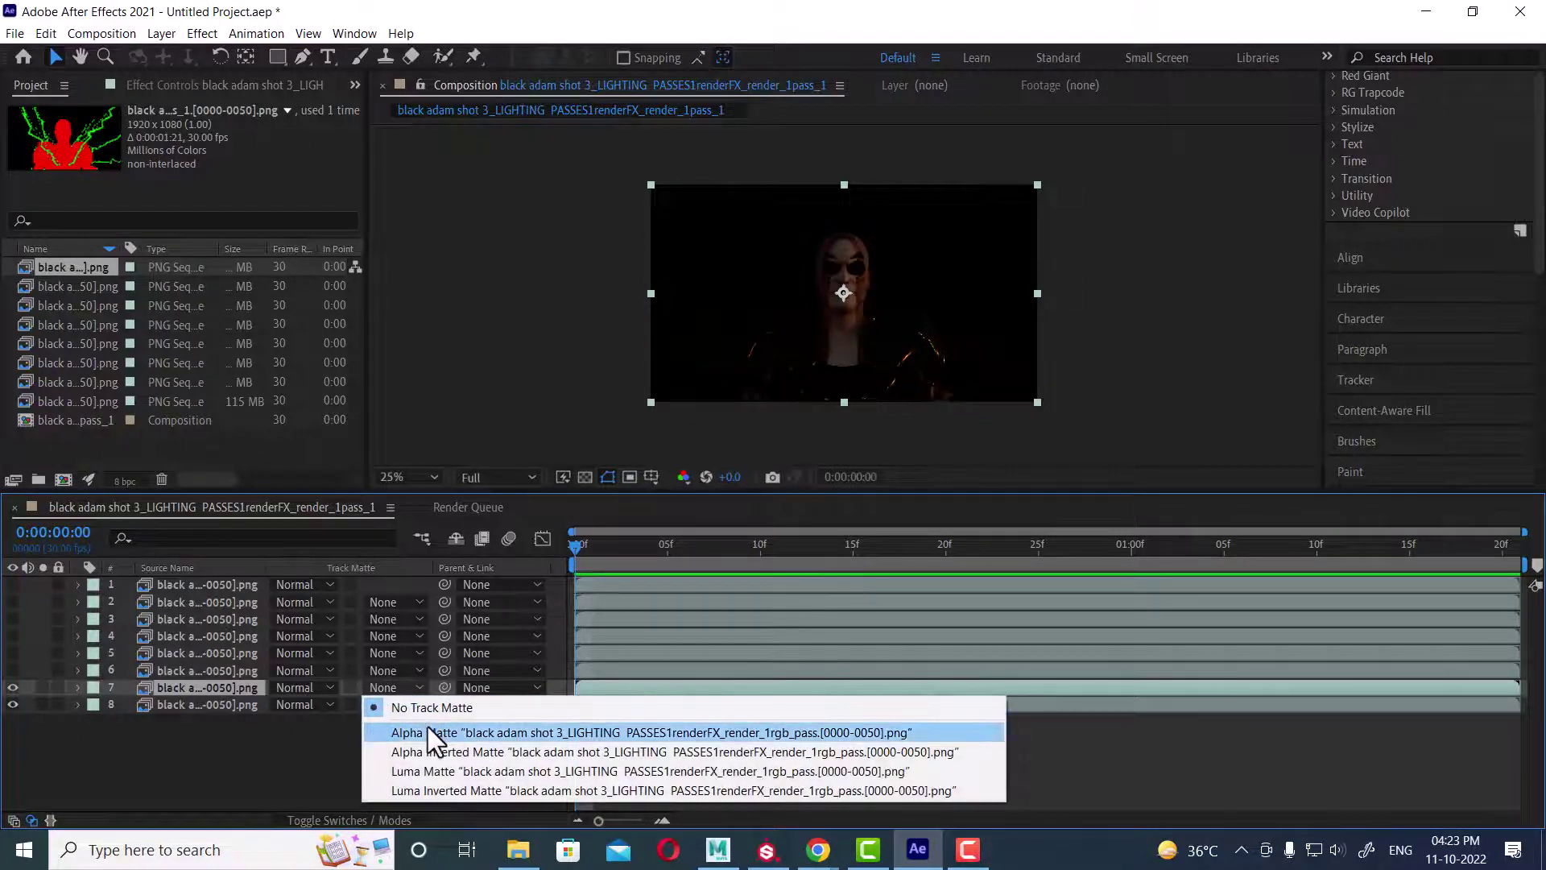
{"action": "left_click", "coordinate": [428, 729]}
{"action": "left_click", "coordinate": [16, 668]}
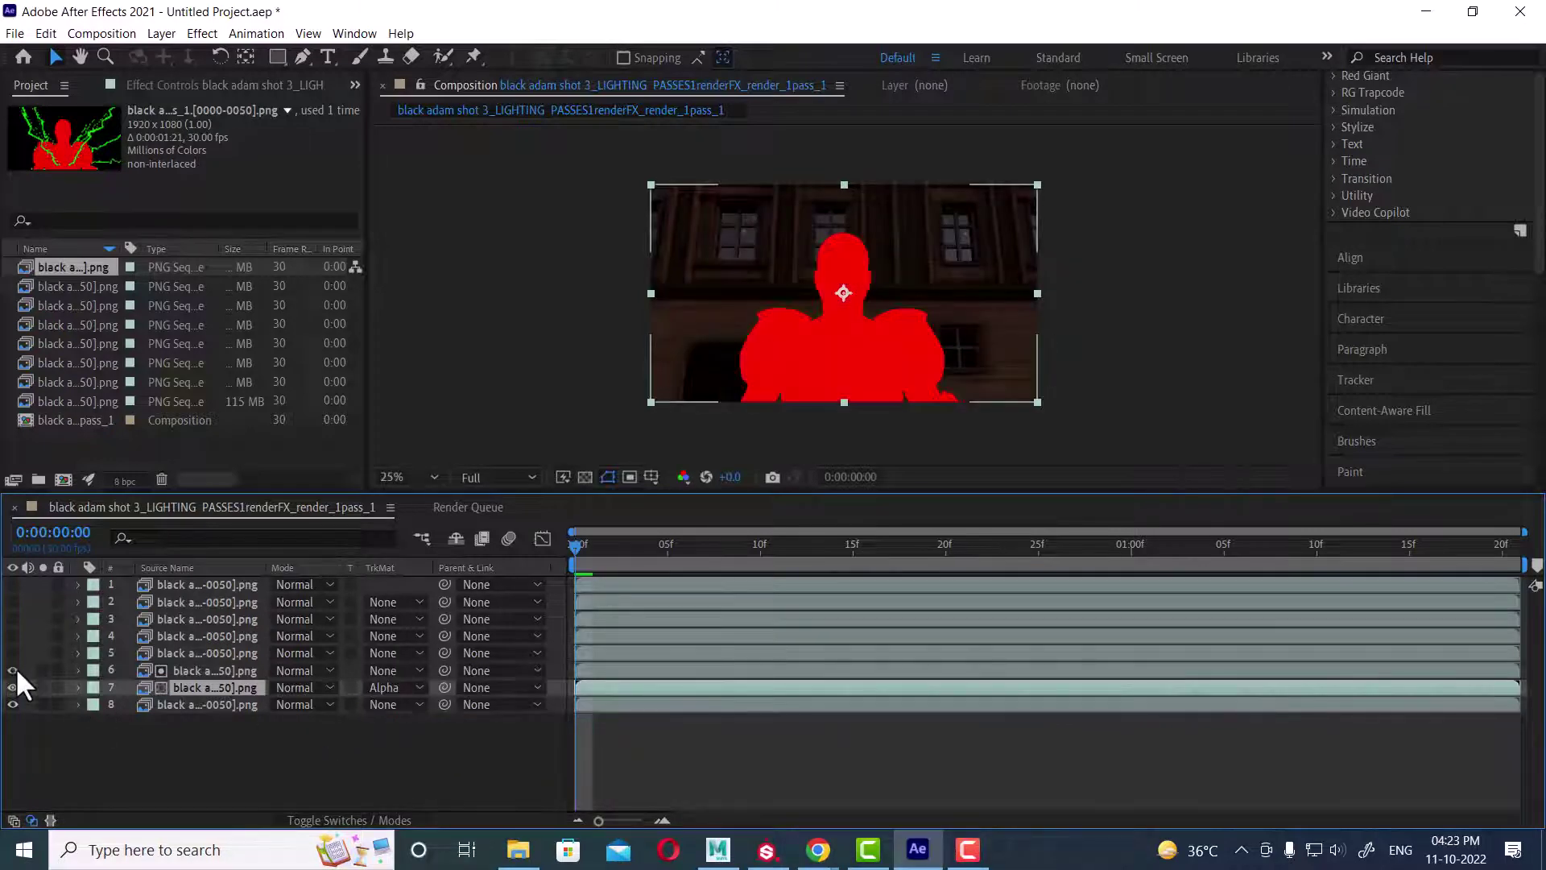
{"action": "left_click", "coordinate": [16, 668]}
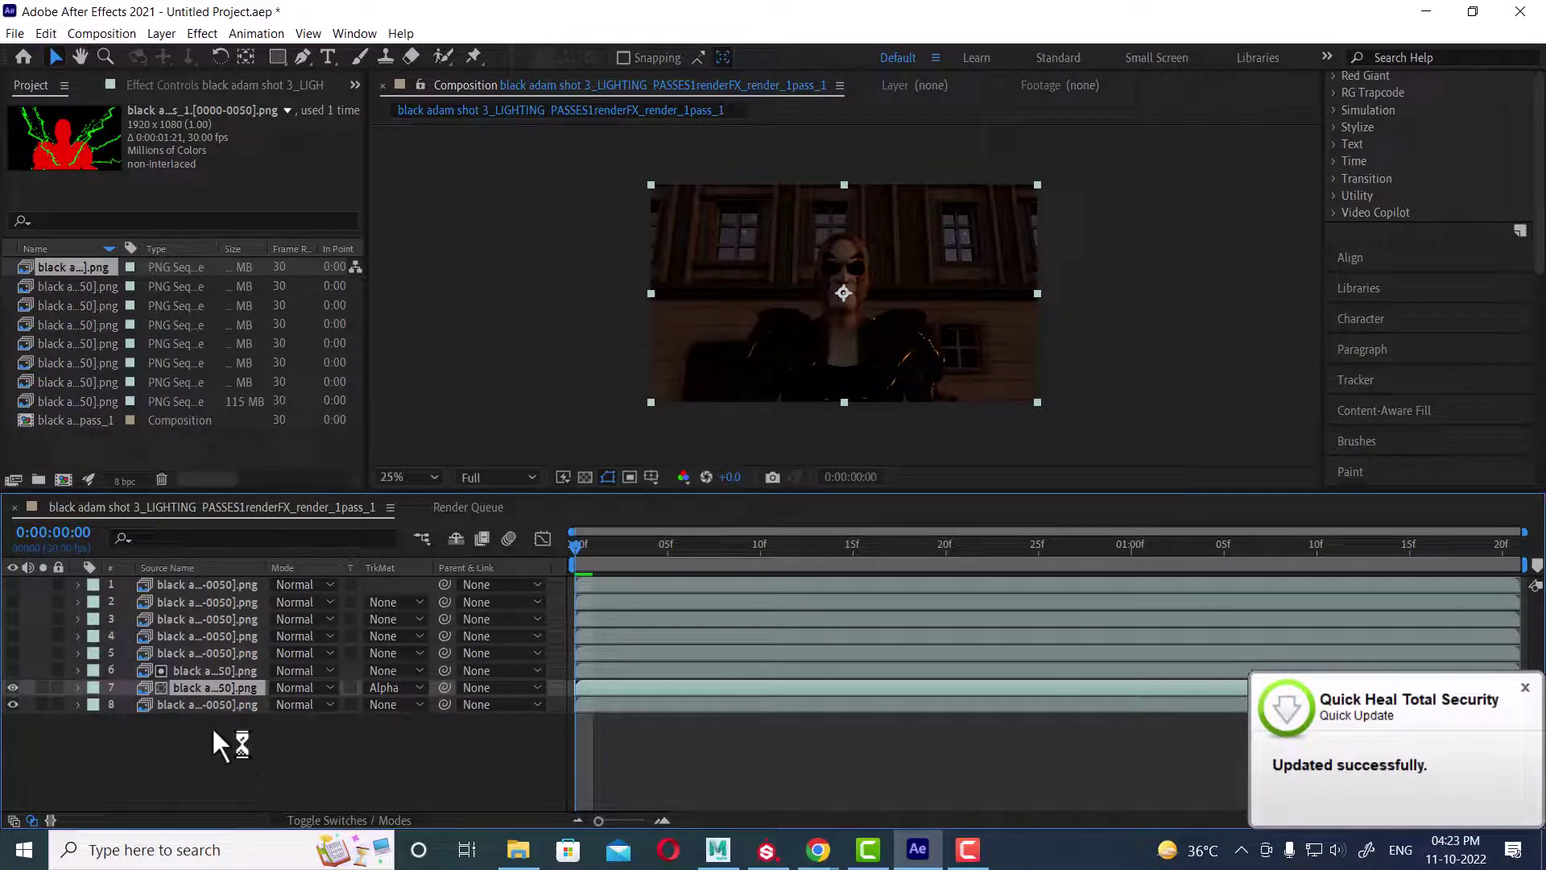
Step: Toggle the visibility of character layer 5 to compare it with the matted composite beneath
{"action": "left_click", "coordinate": [235, 760]}
{"action": "left_click", "coordinate": [204, 670]}
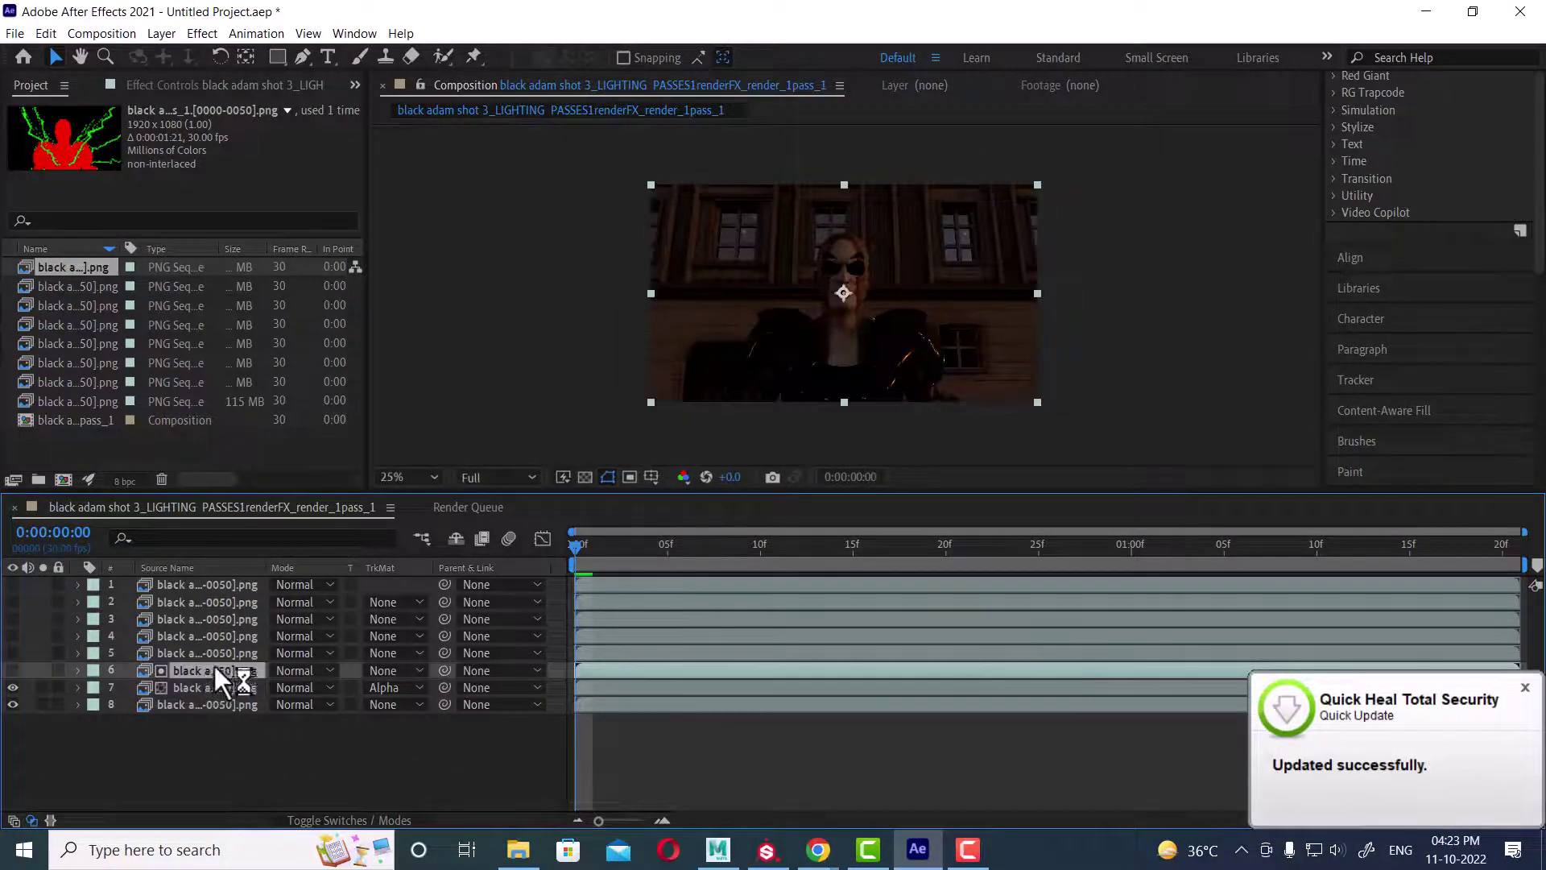
{"action": "left_click", "coordinate": [12, 662]}
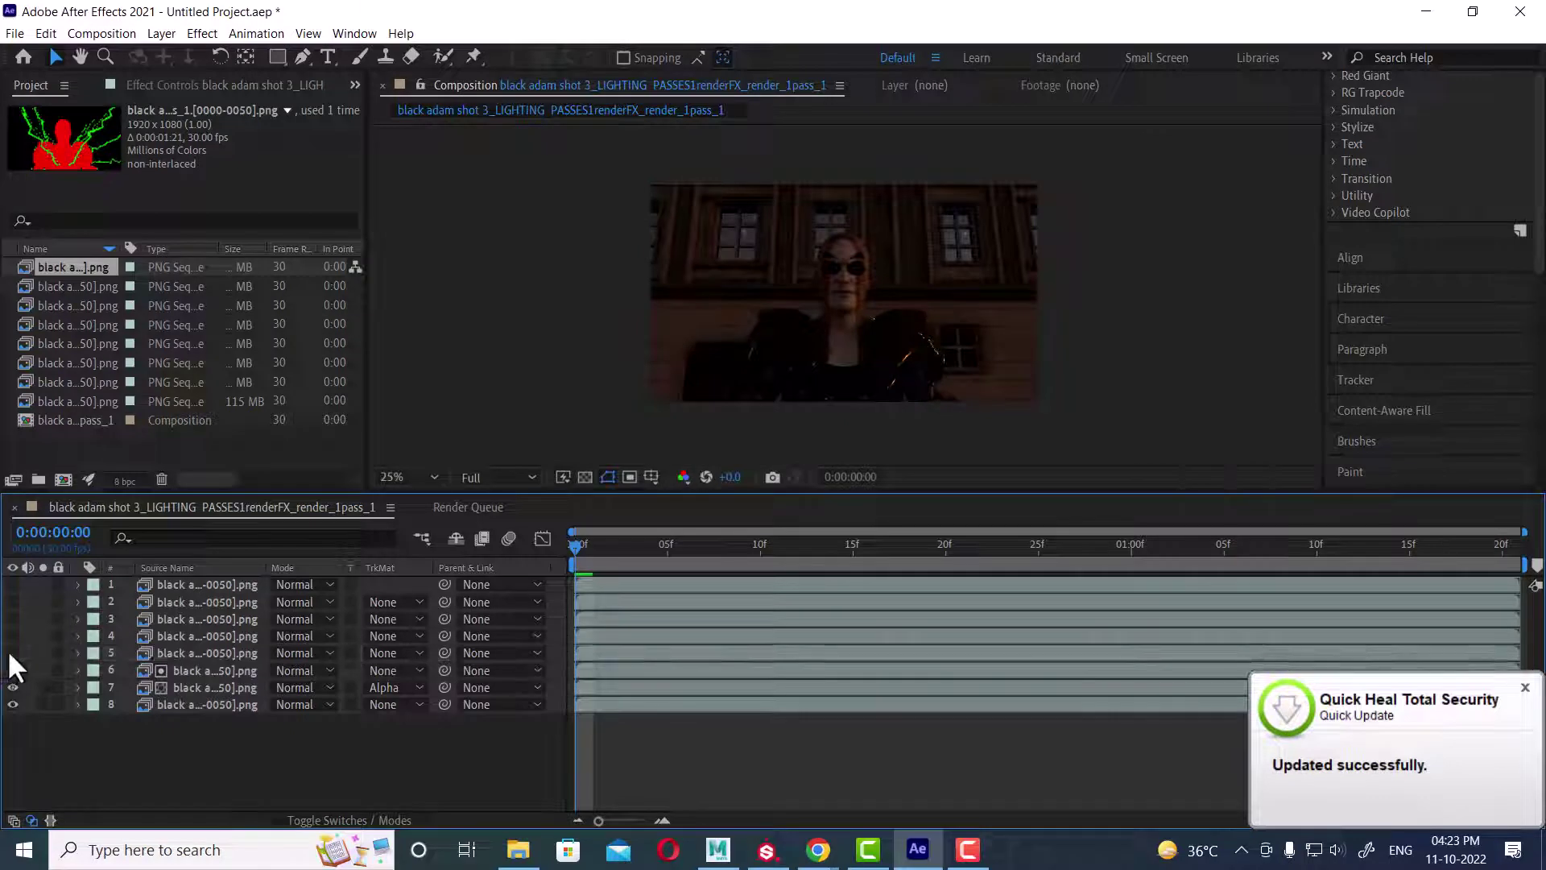
{"action": "left_click", "coordinate": [13, 653]}
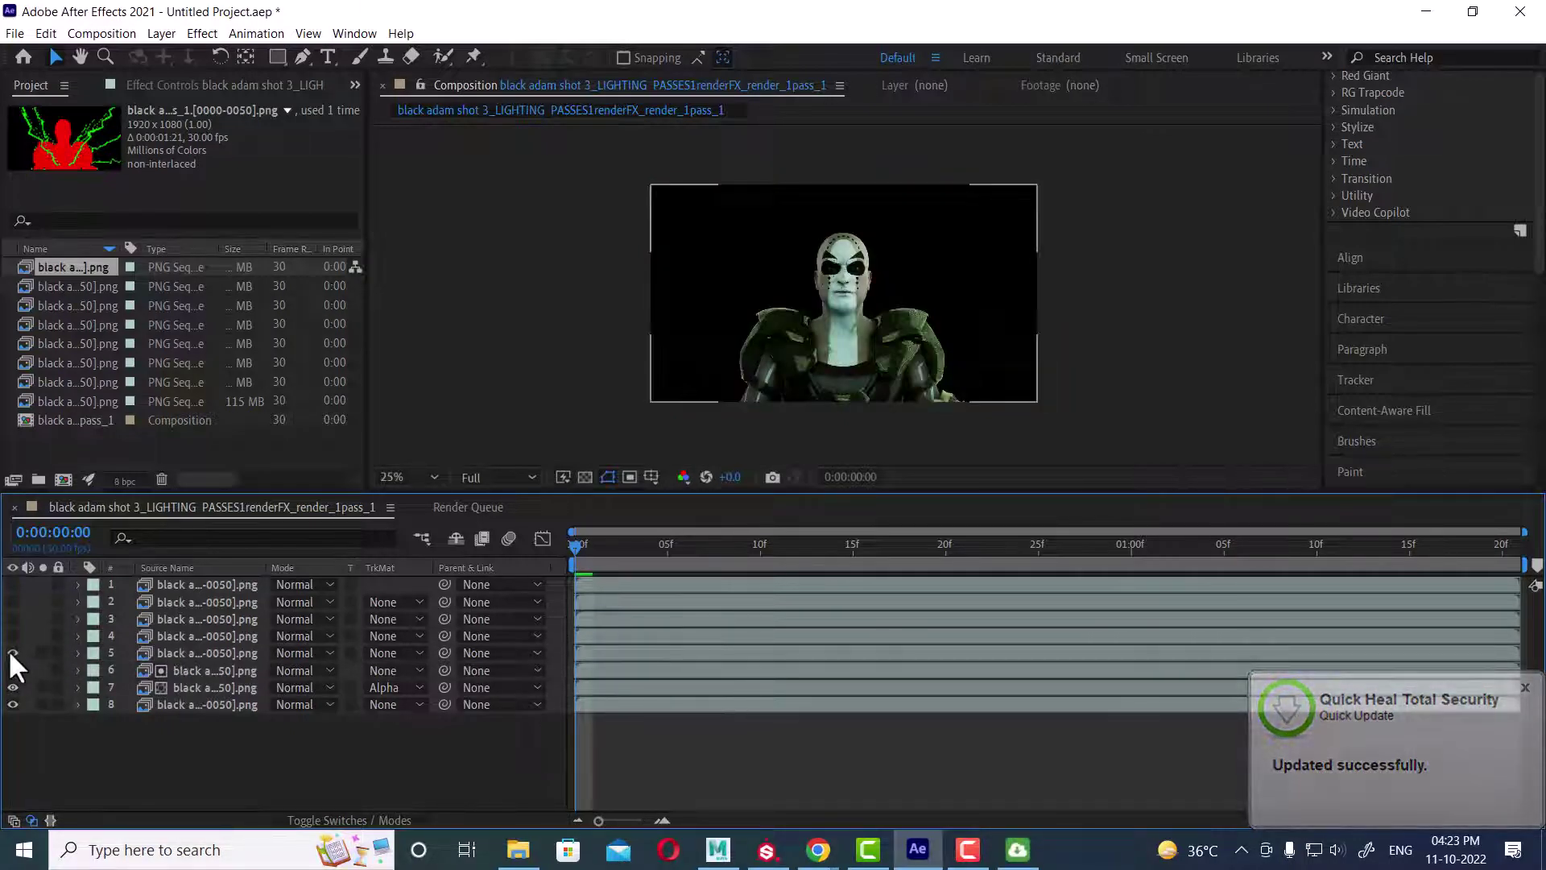
{"action": "left_click", "coordinate": [12, 653]}
{"action": "left_click", "coordinate": [13, 653]}
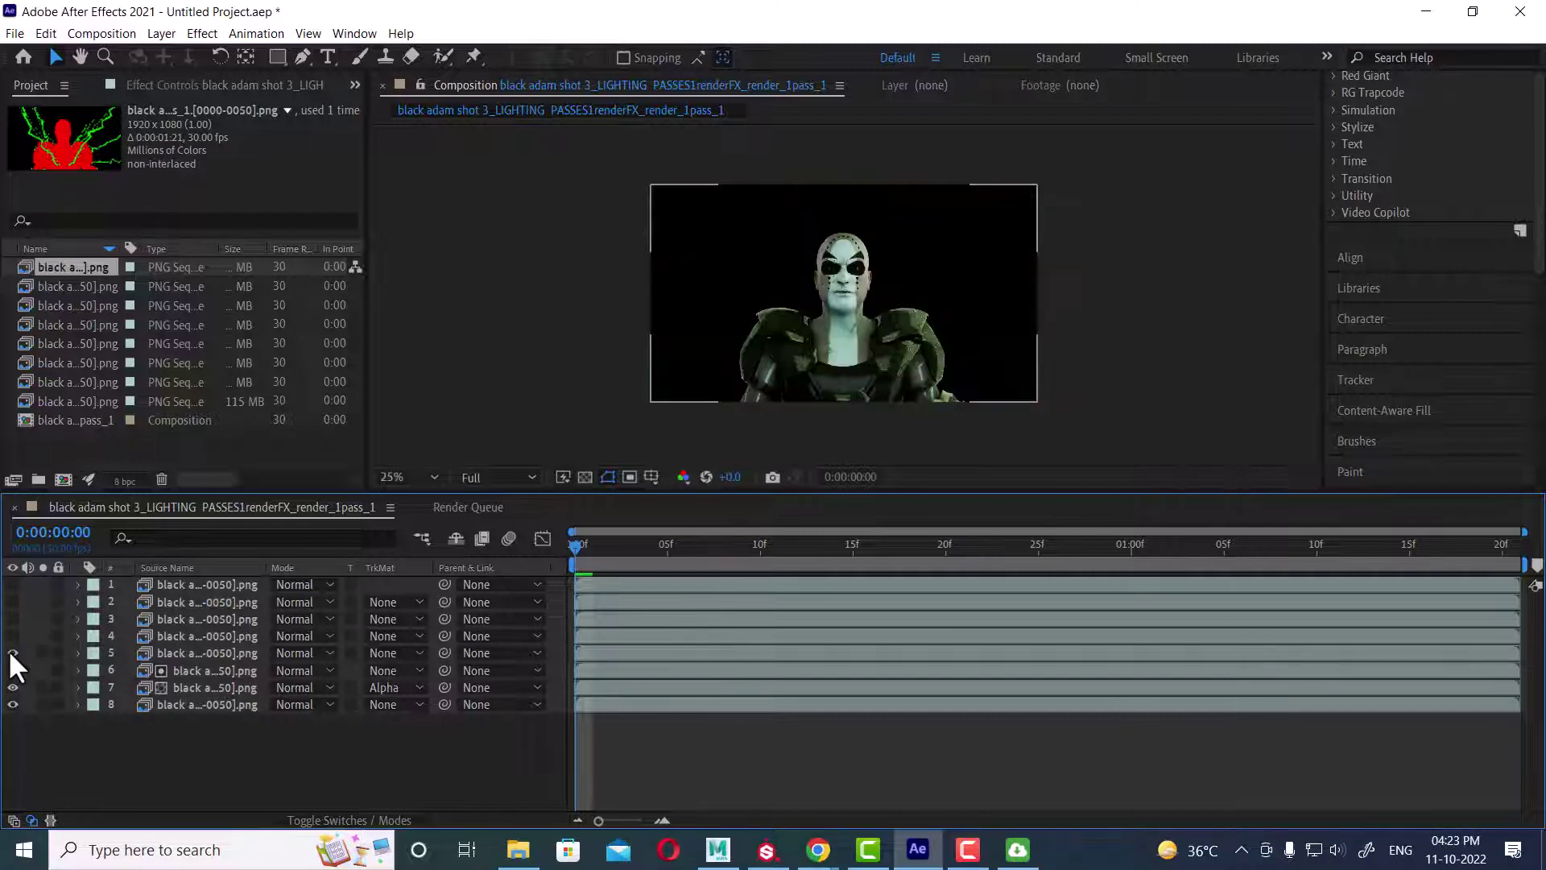
{"action": "left_click", "coordinate": [12, 653]}
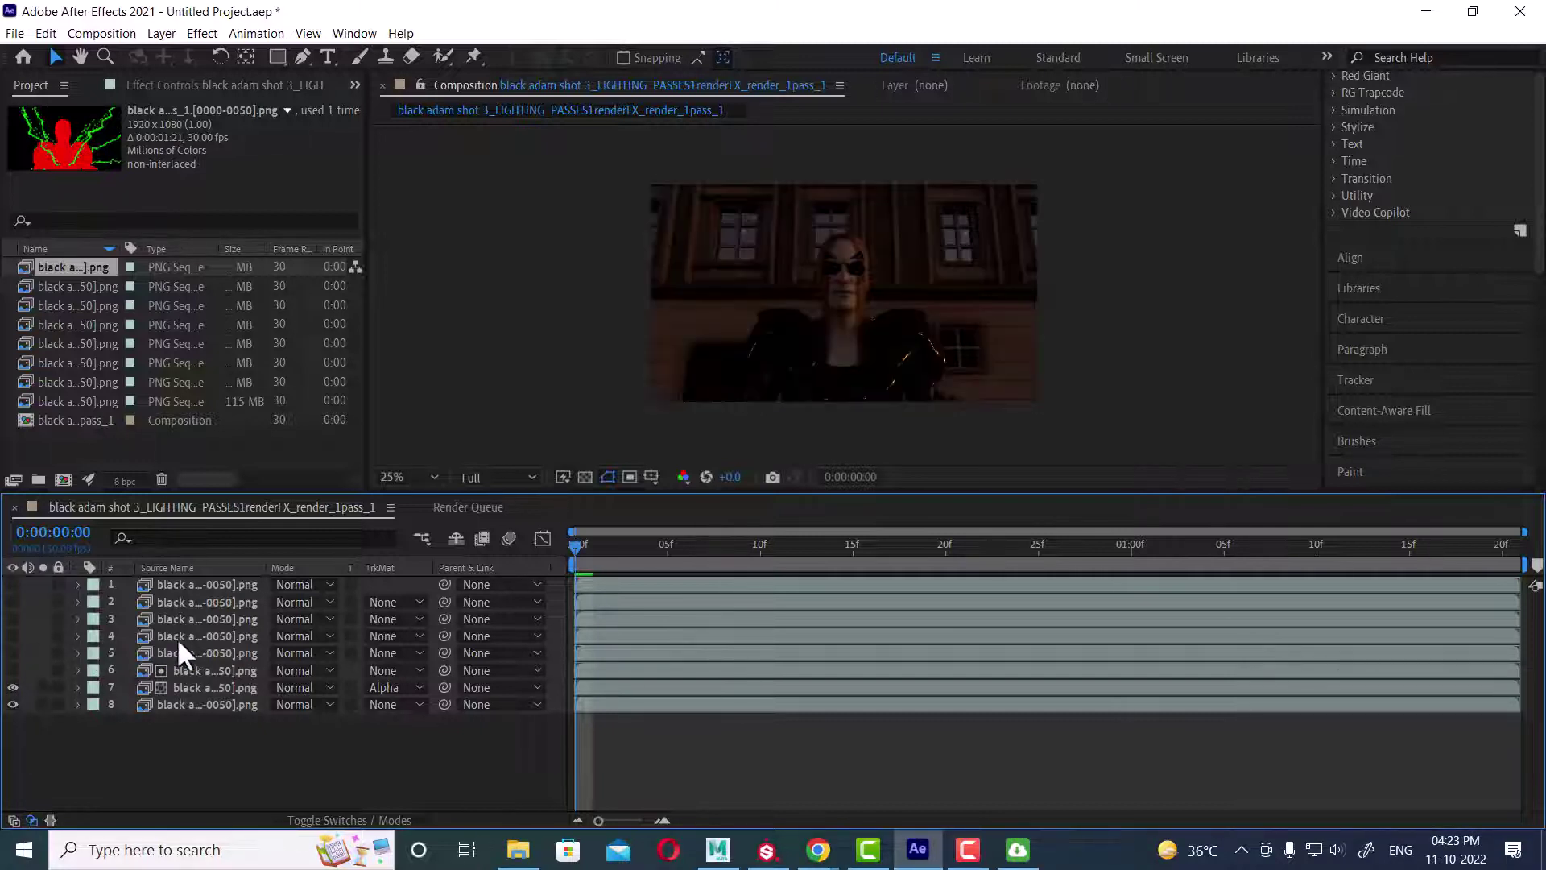
Step: Turn on the visibility of character layers 4 and 5
{"action": "left_click", "coordinate": [176, 636]}
{"action": "left_click", "coordinate": [12, 632]}
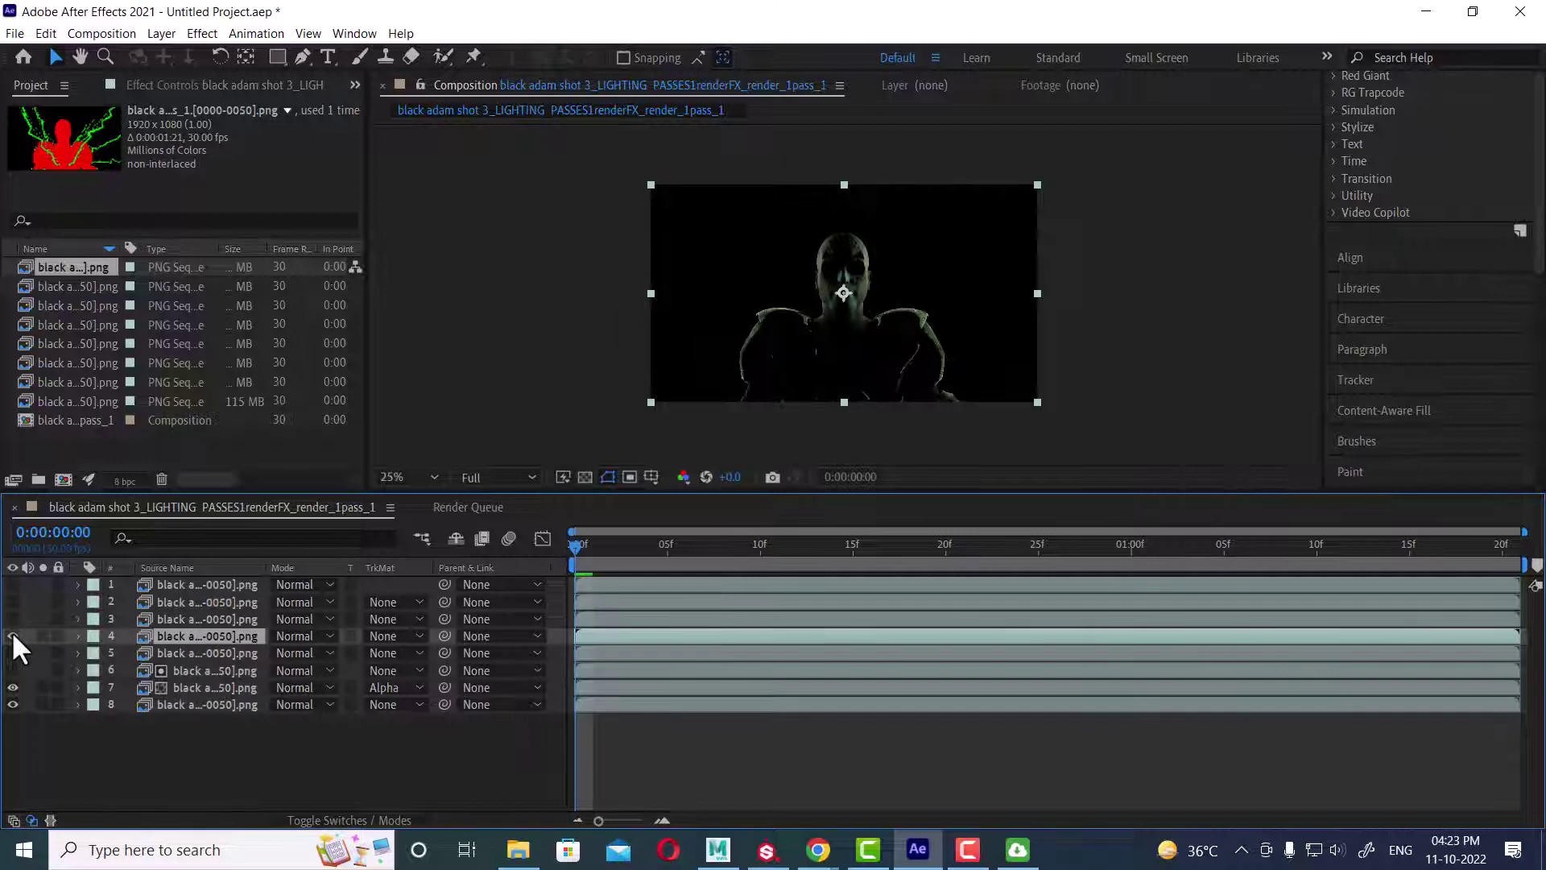
{"action": "left_click", "coordinate": [12, 653]}
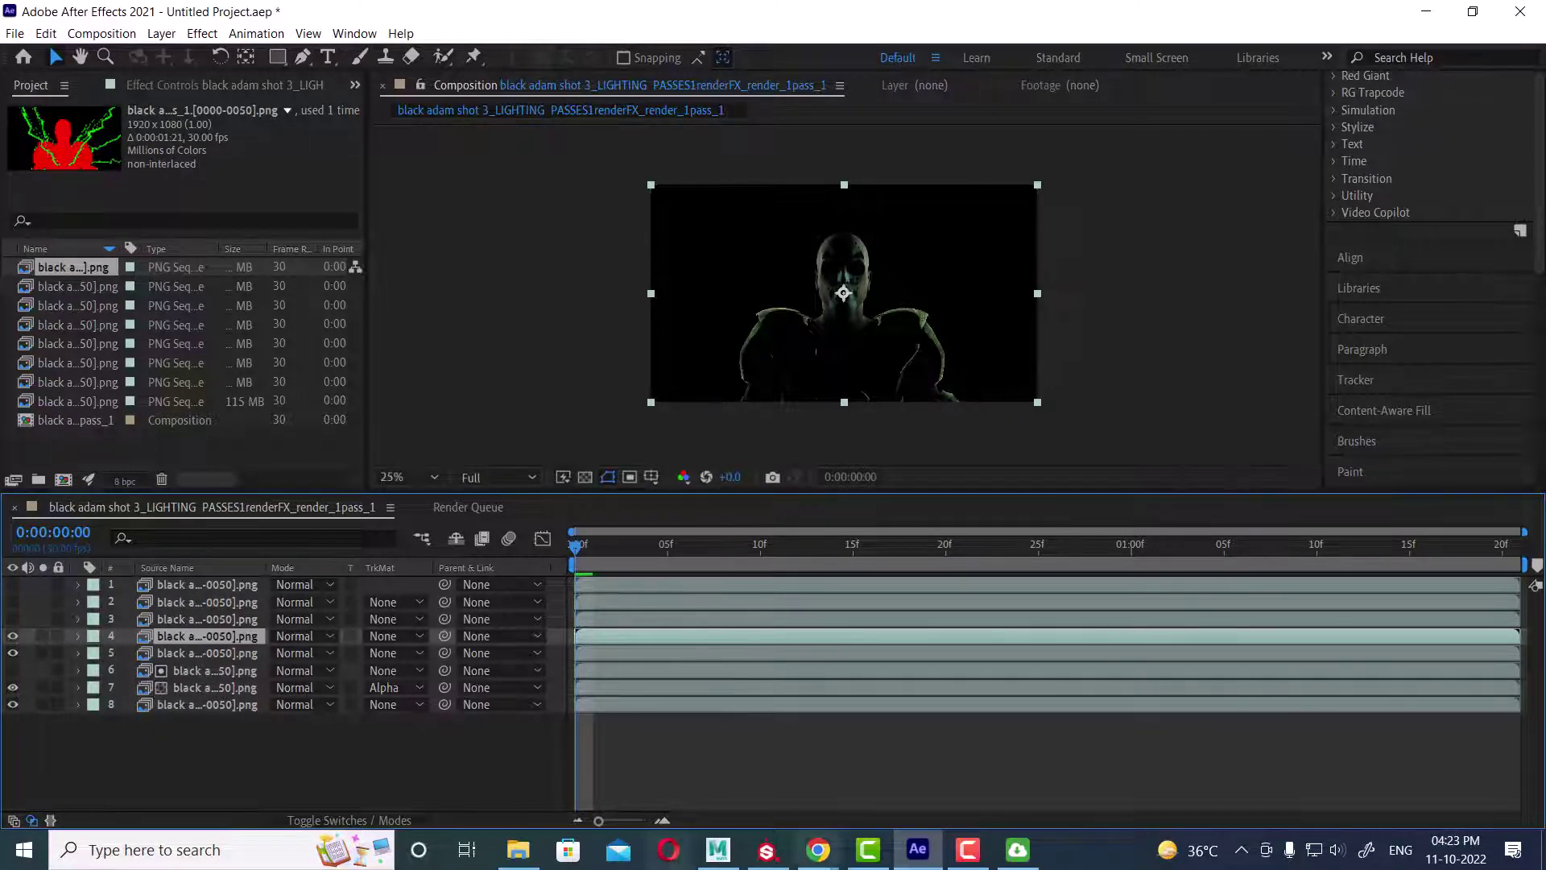
Step: Toggle the visibility of character layer 4 off and on to compare the result
{"action": "left_click", "coordinate": [968, 849]}
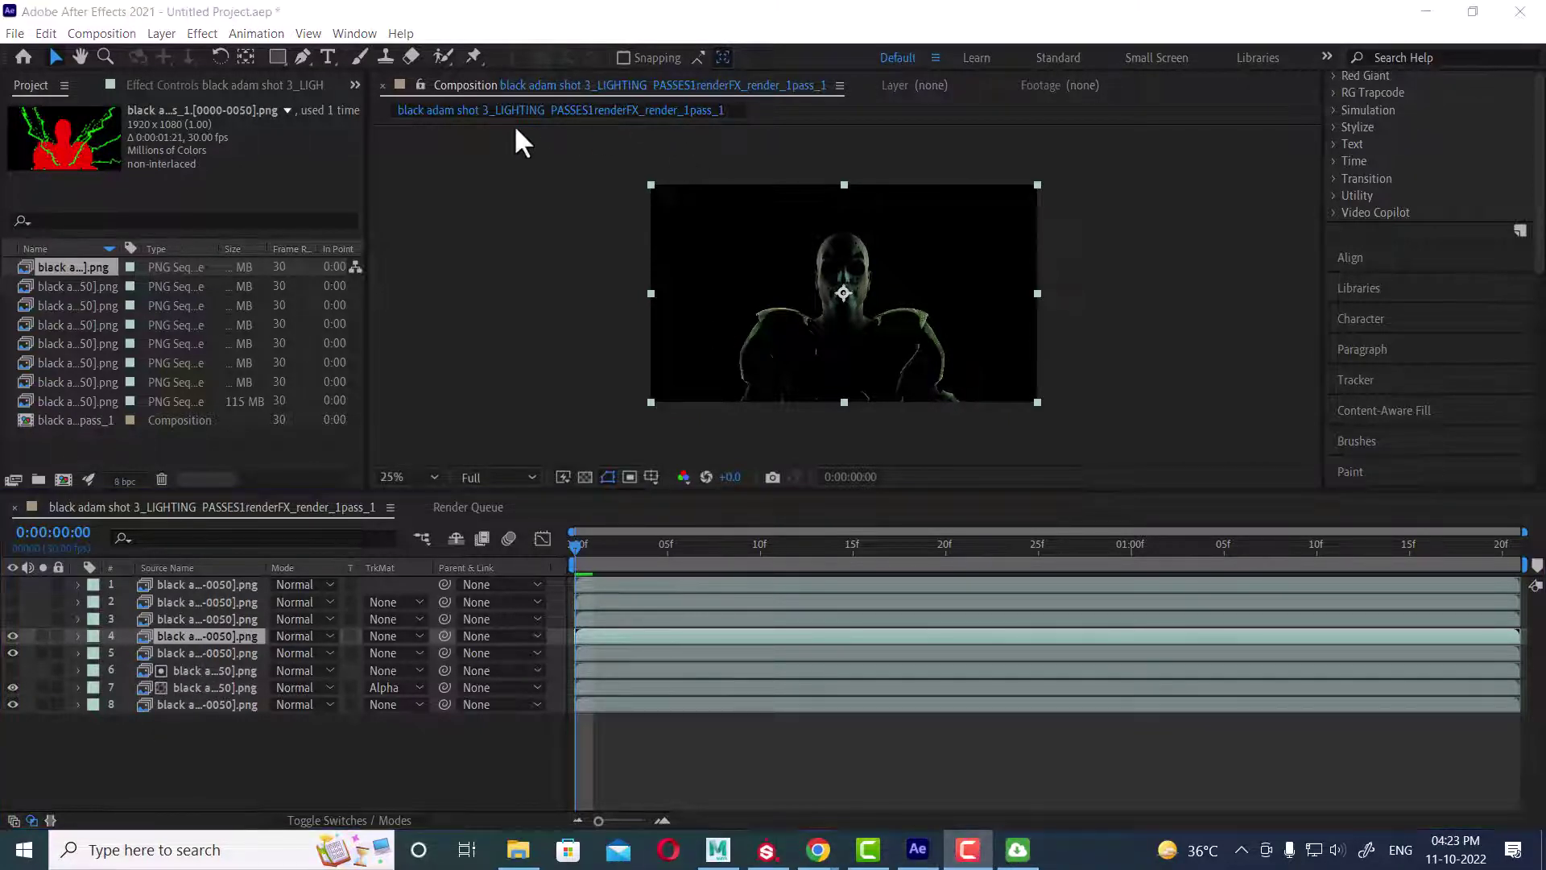
{"action": "left_click", "coordinate": [186, 651]}
{"action": "left_click", "coordinate": [12, 638]}
{"action": "left_click", "coordinate": [12, 637]}
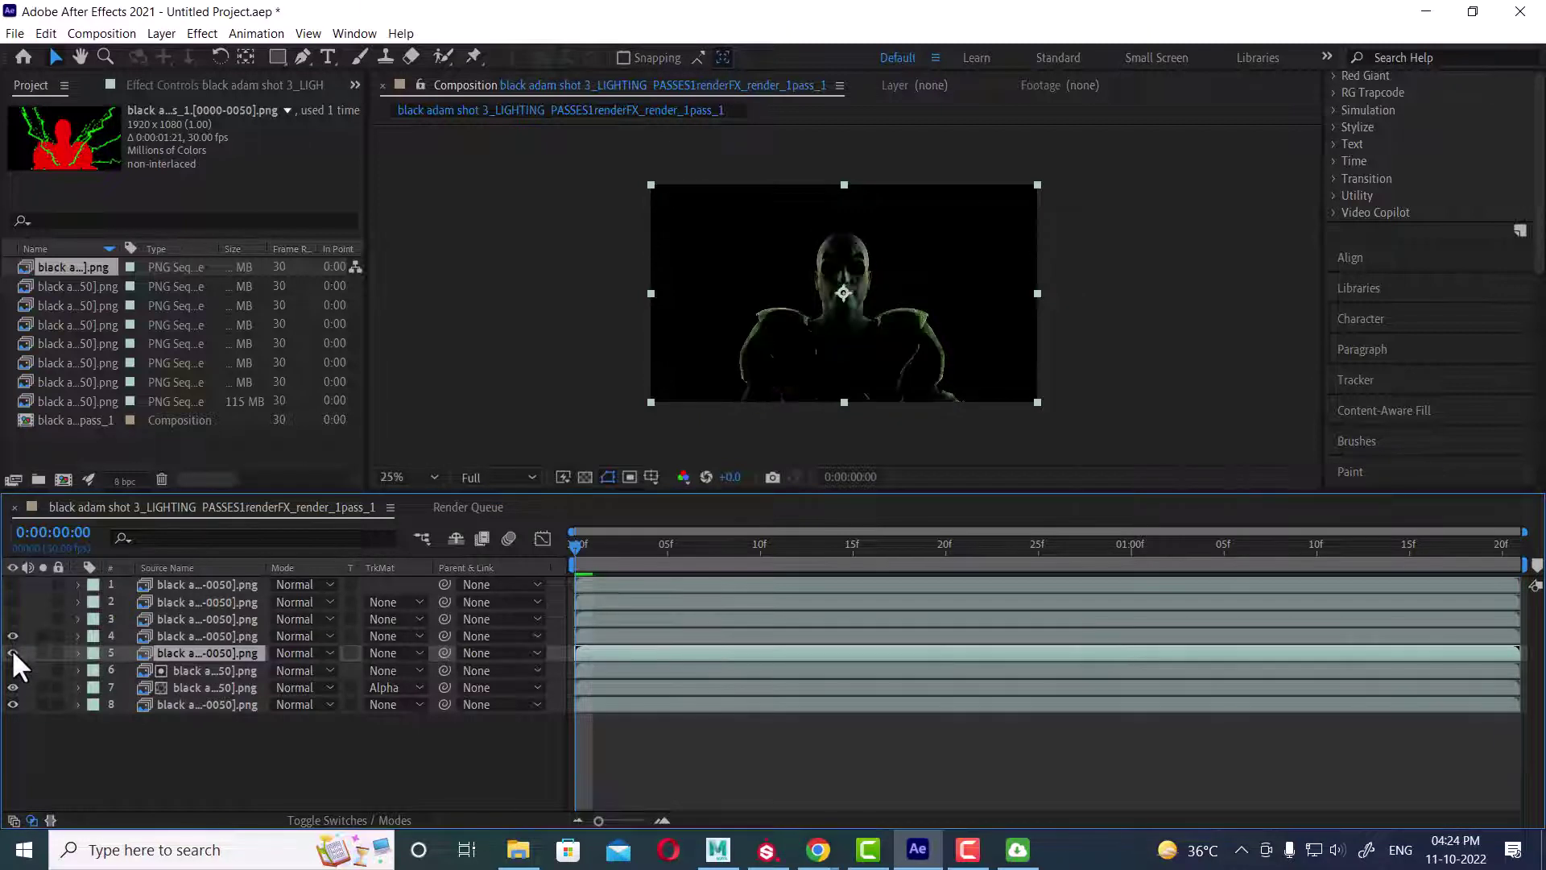
Step: Pre-compose character layers 4, 5 and 7 into a new composition named character
{"action": "left_click", "coordinate": [200, 640], "text": "ctrl"}
{"action": "left_click", "coordinate": [199, 688], "text": "ctrl"}
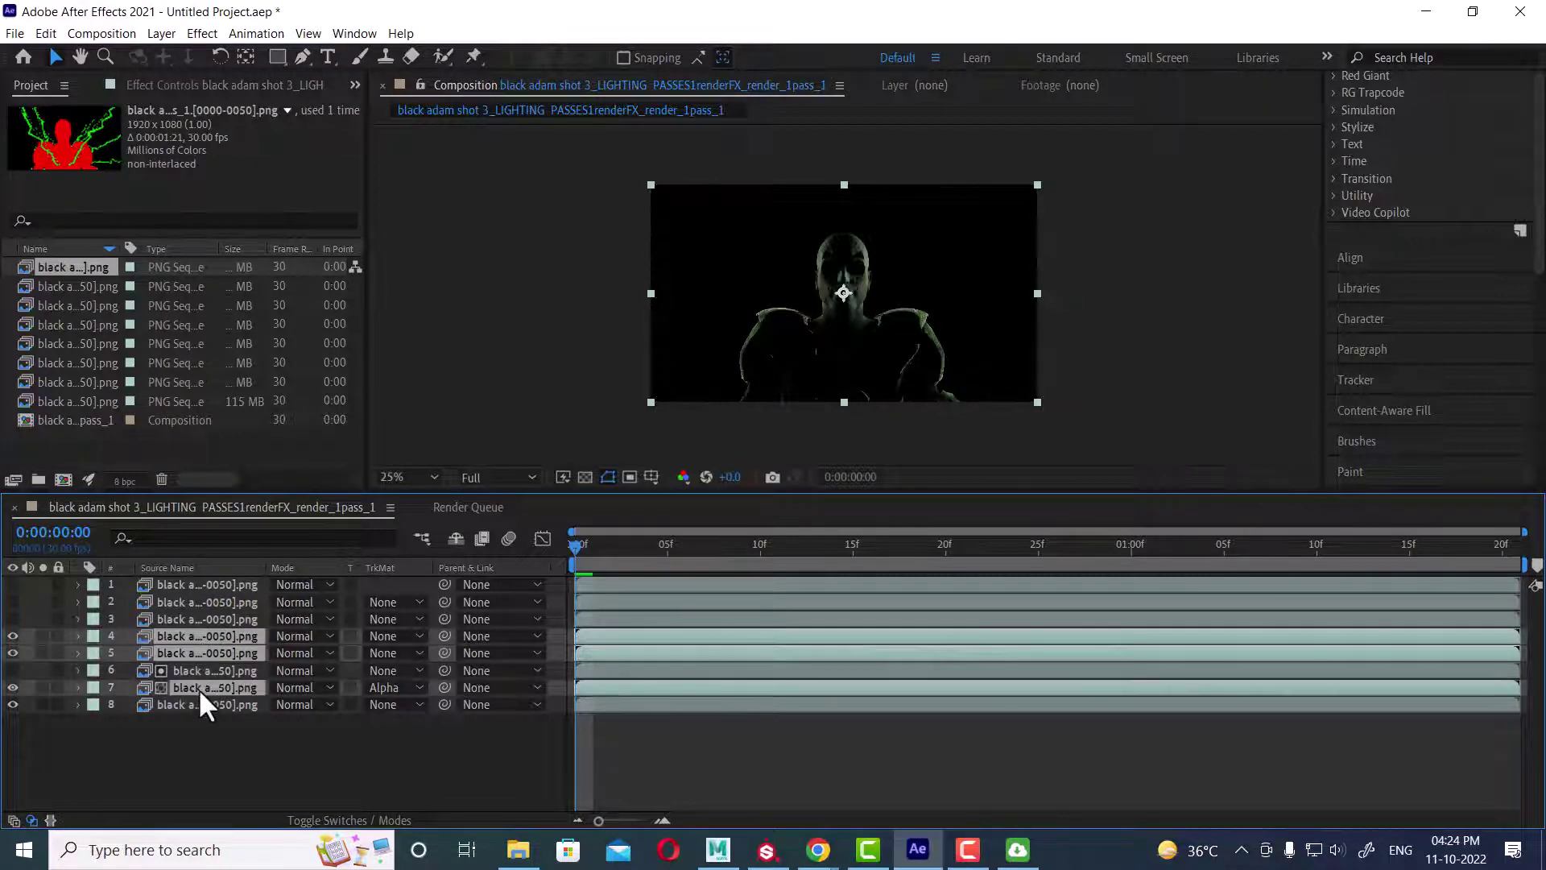
{"action": "right_click", "coordinate": [226, 646]}
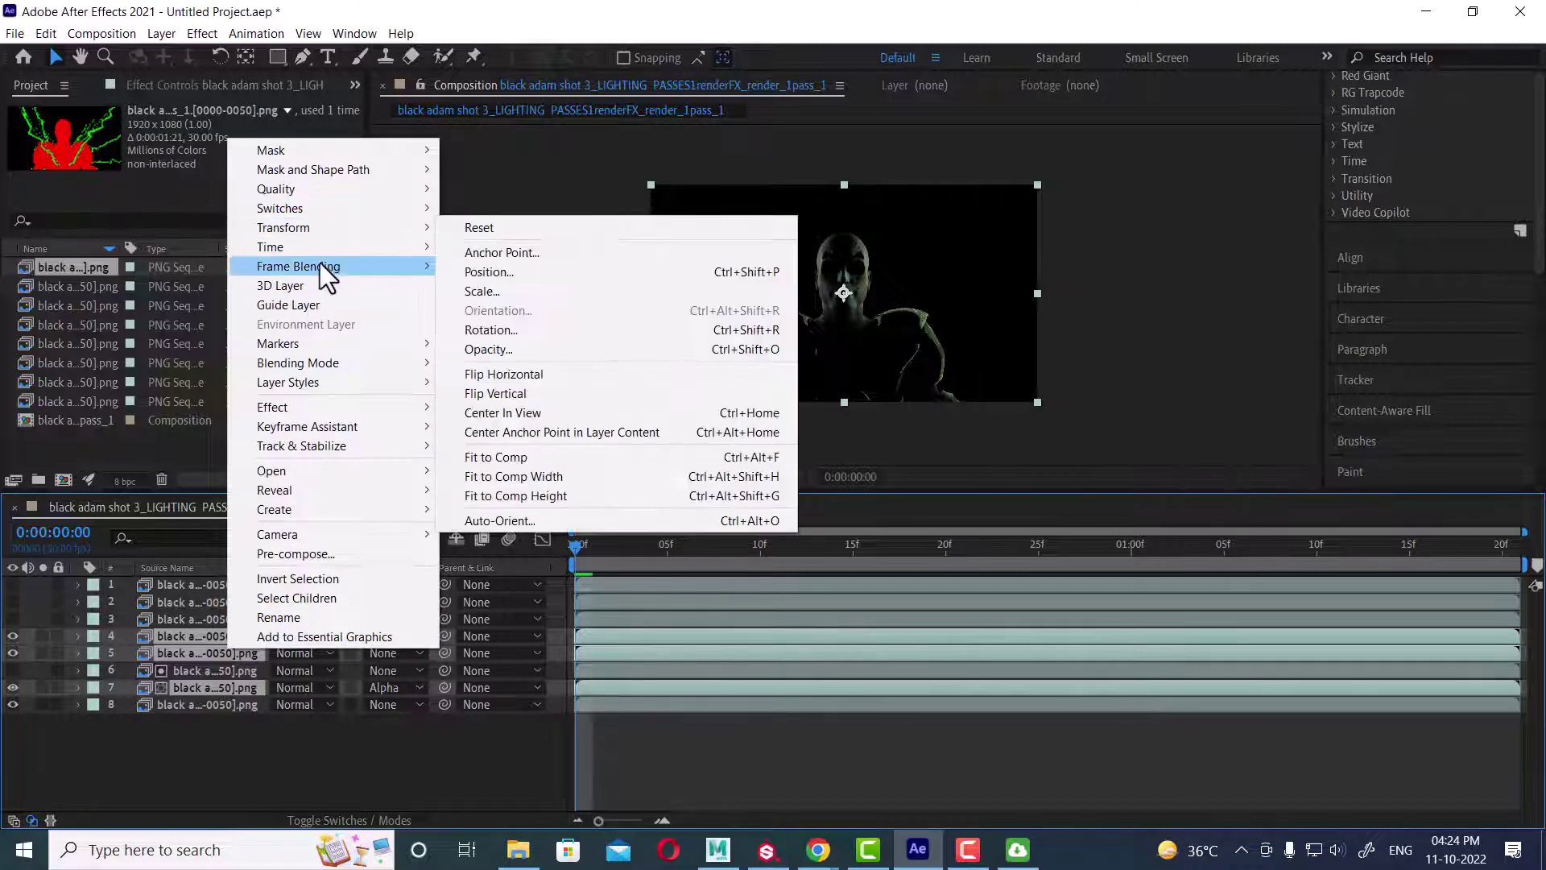
{"action": "mouse_move", "coordinate": [316, 267]}
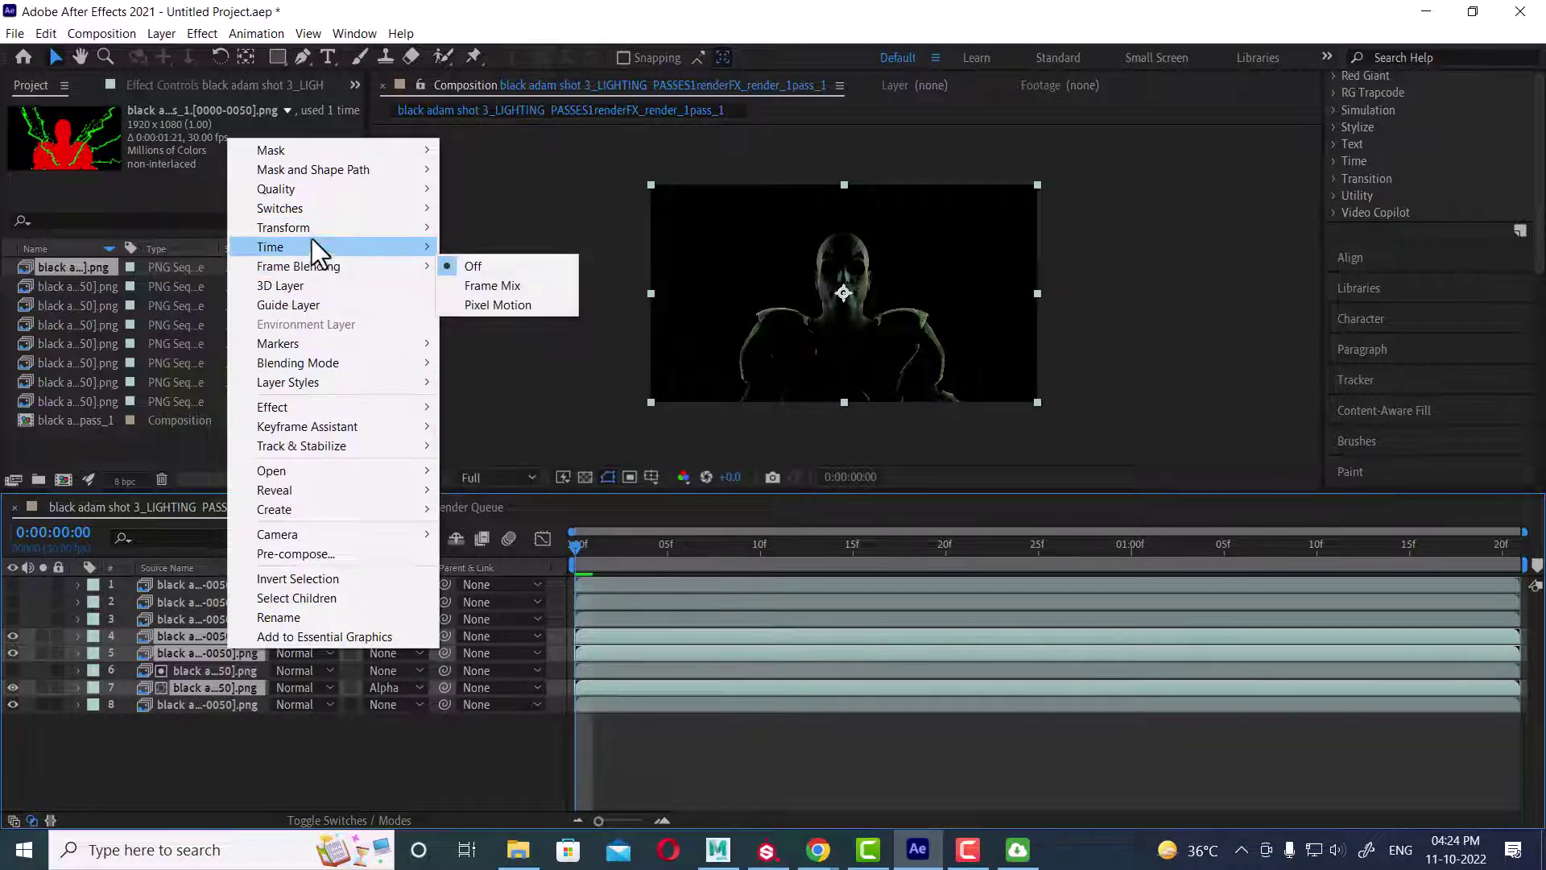
{"action": "left_click", "coordinate": [356, 555]}
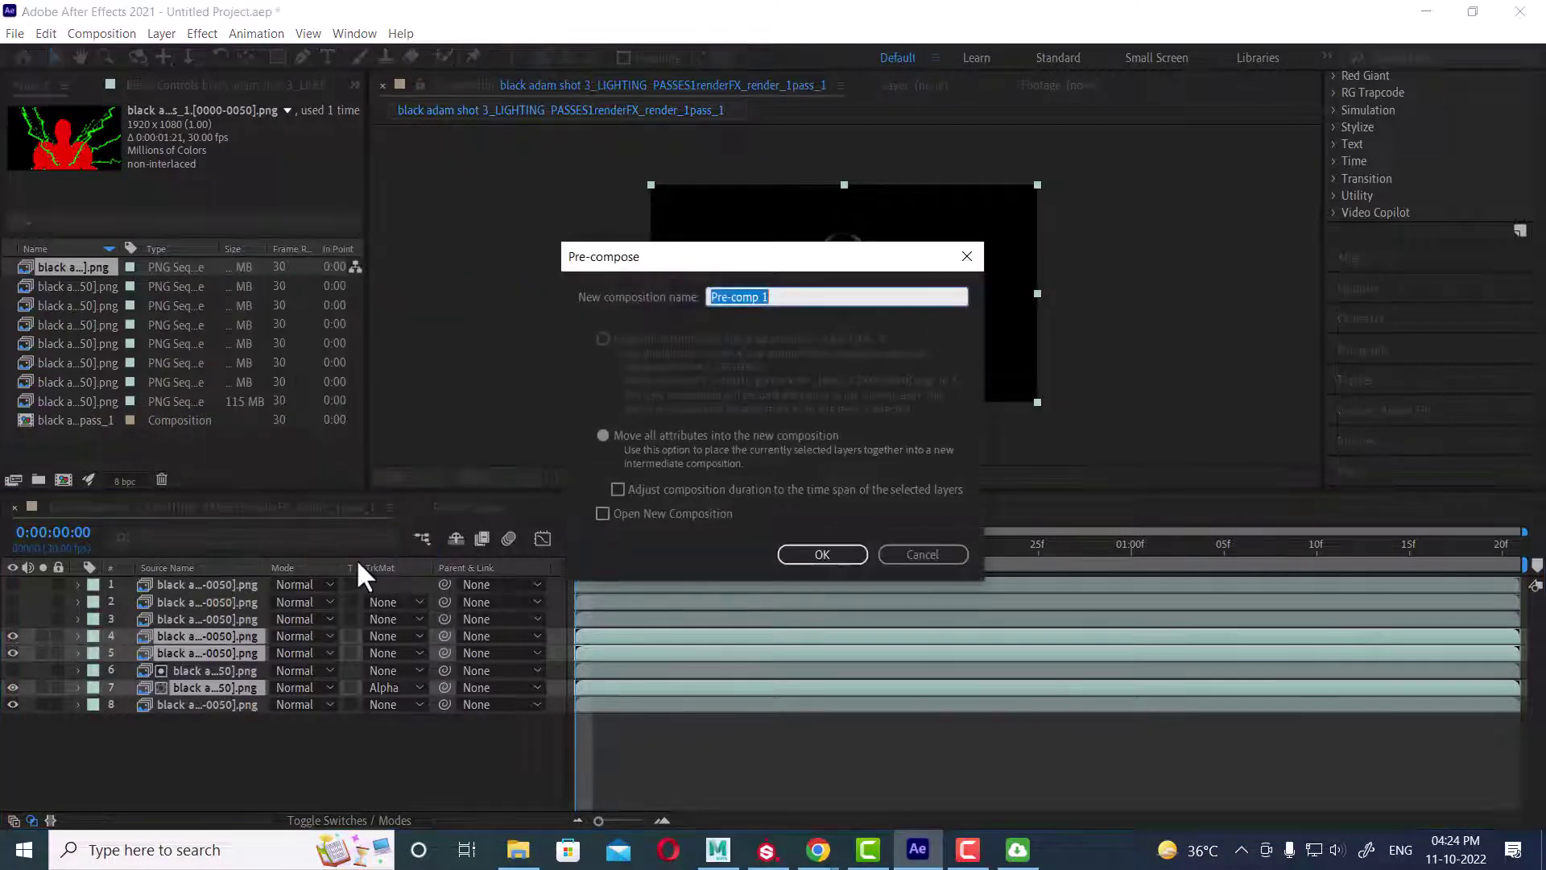
{"action": "type", "text": "ch"}
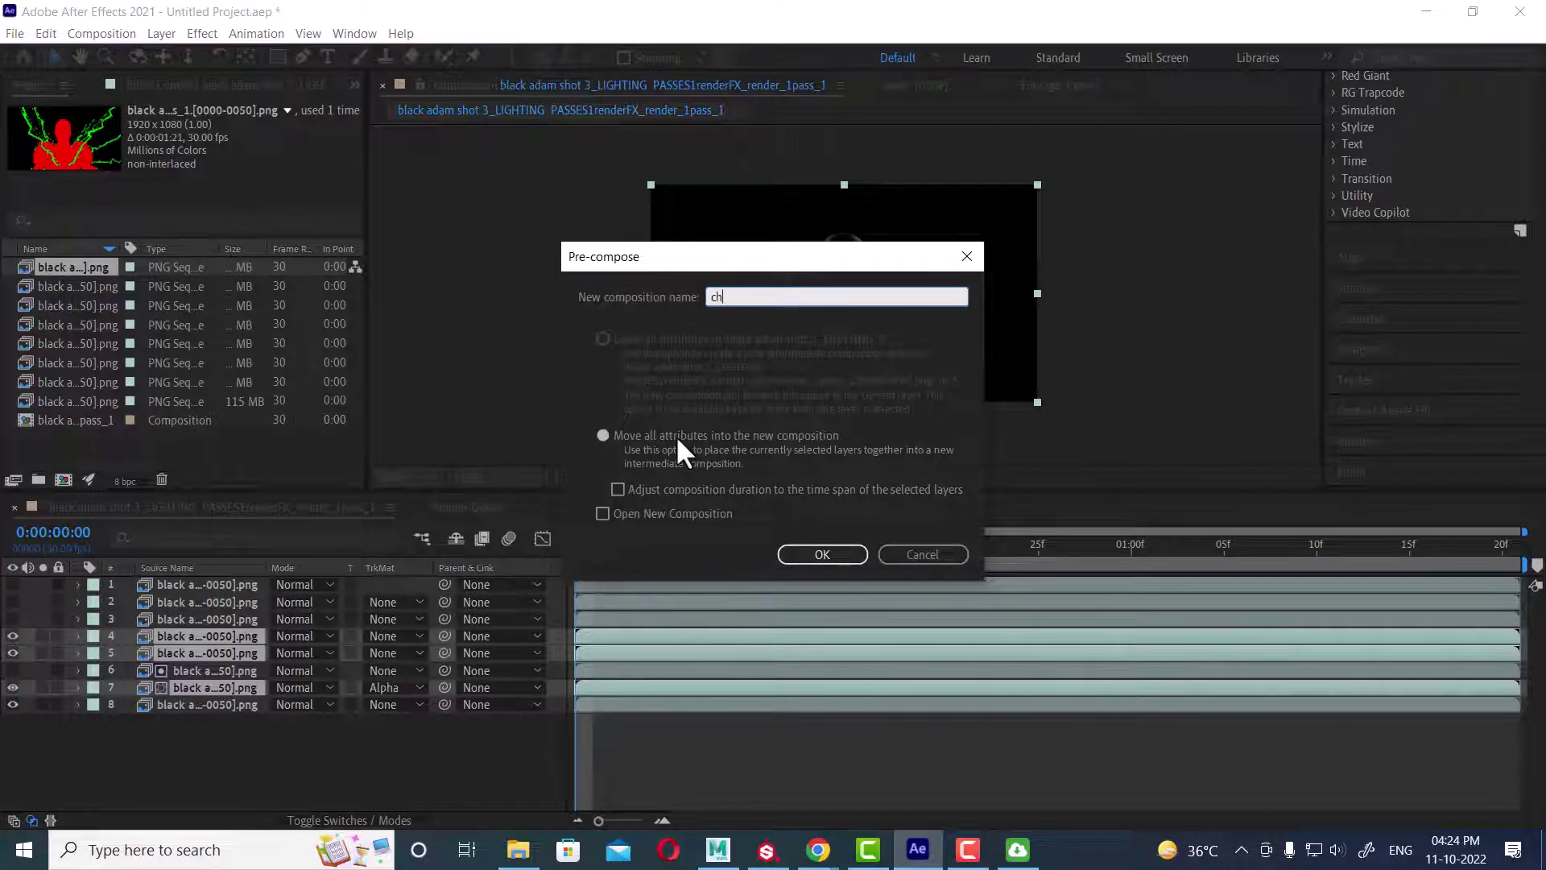
{"action": "type", "text": "aracter"}
{"action": "key", "text": "Return"}
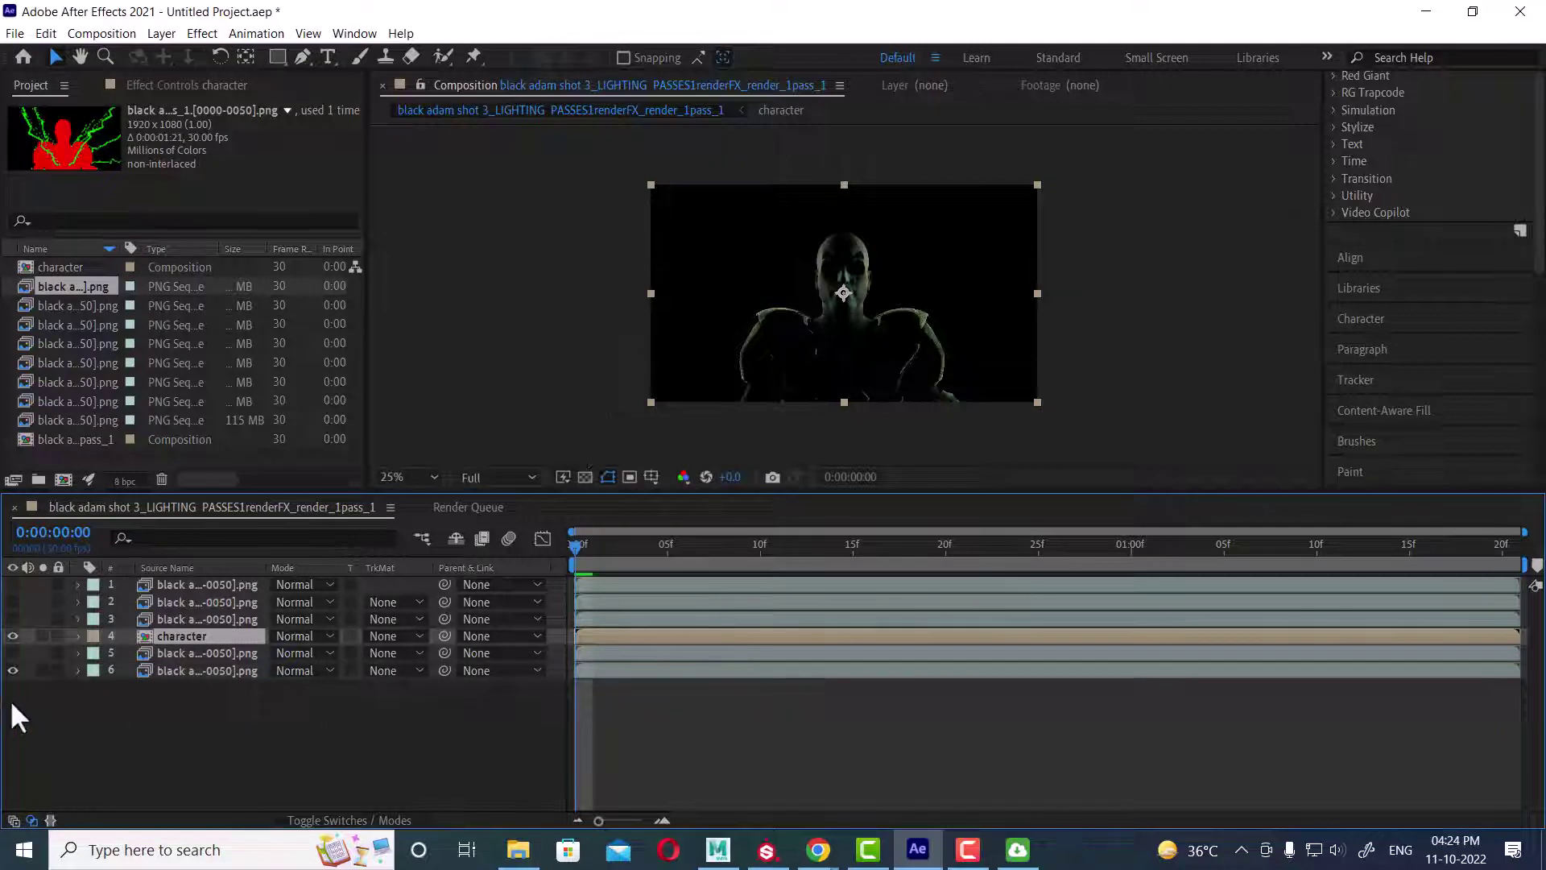
Step: Show the RGB pass layer, move it directly above the character precomp and apply it as the precomp's Alpha Matte
{"action": "left_click", "coordinate": [12, 635]}
{"action": "left_click", "coordinate": [13, 652]}
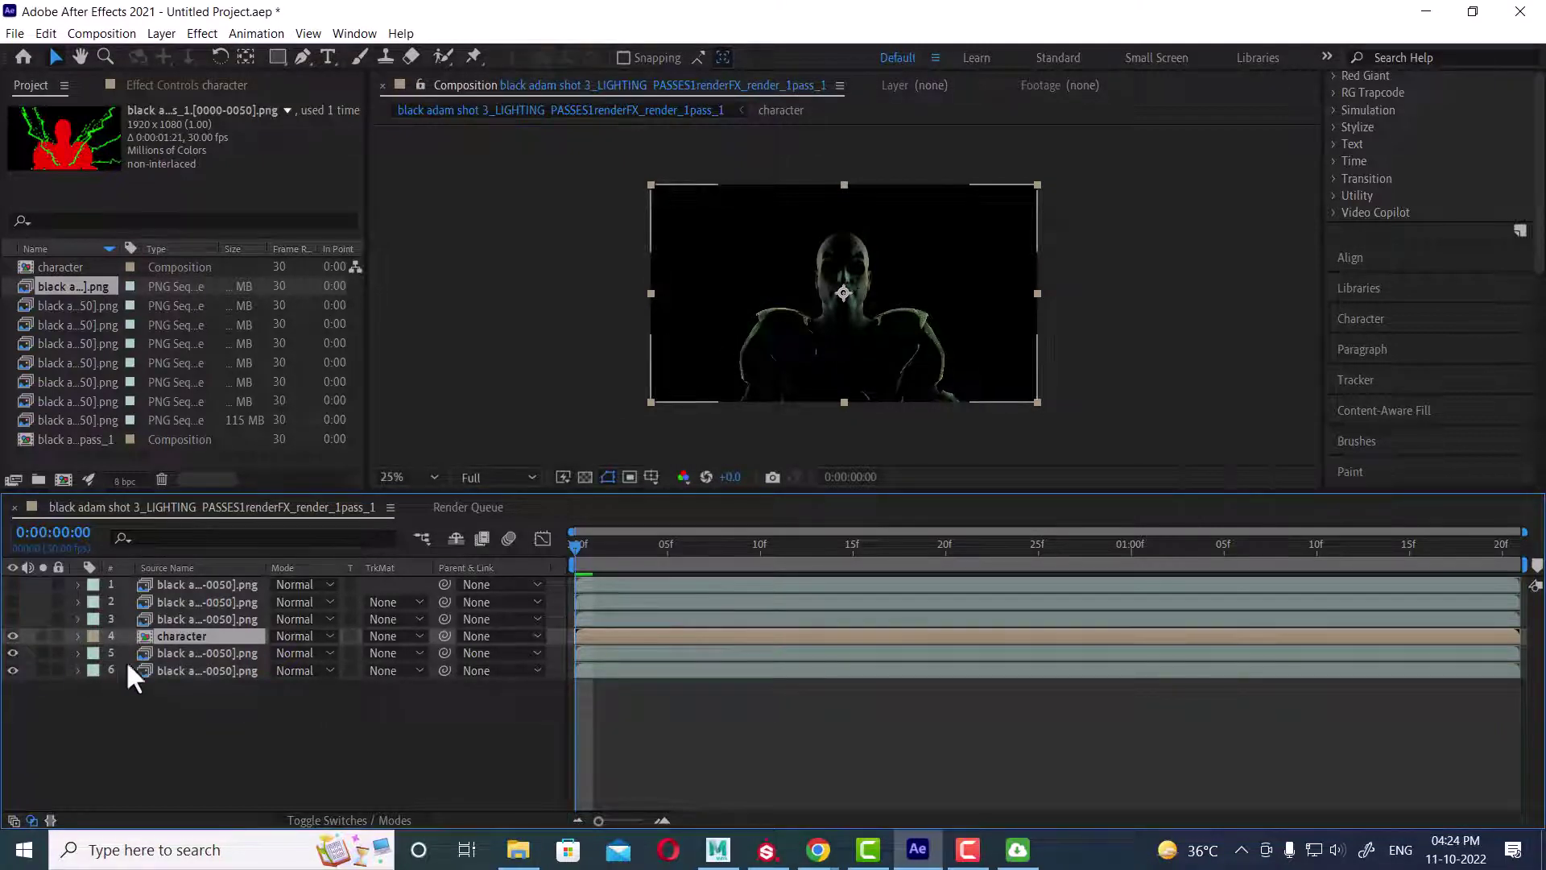
{"action": "mouse_move", "coordinate": [170, 651]}
{"action": "left_mouse_down"}
{"action": "mouse_move", "coordinate": [176, 628]}
{"action": "mouse_move", "coordinate": [152, 631]}
{"action": "left_mouse_up"}
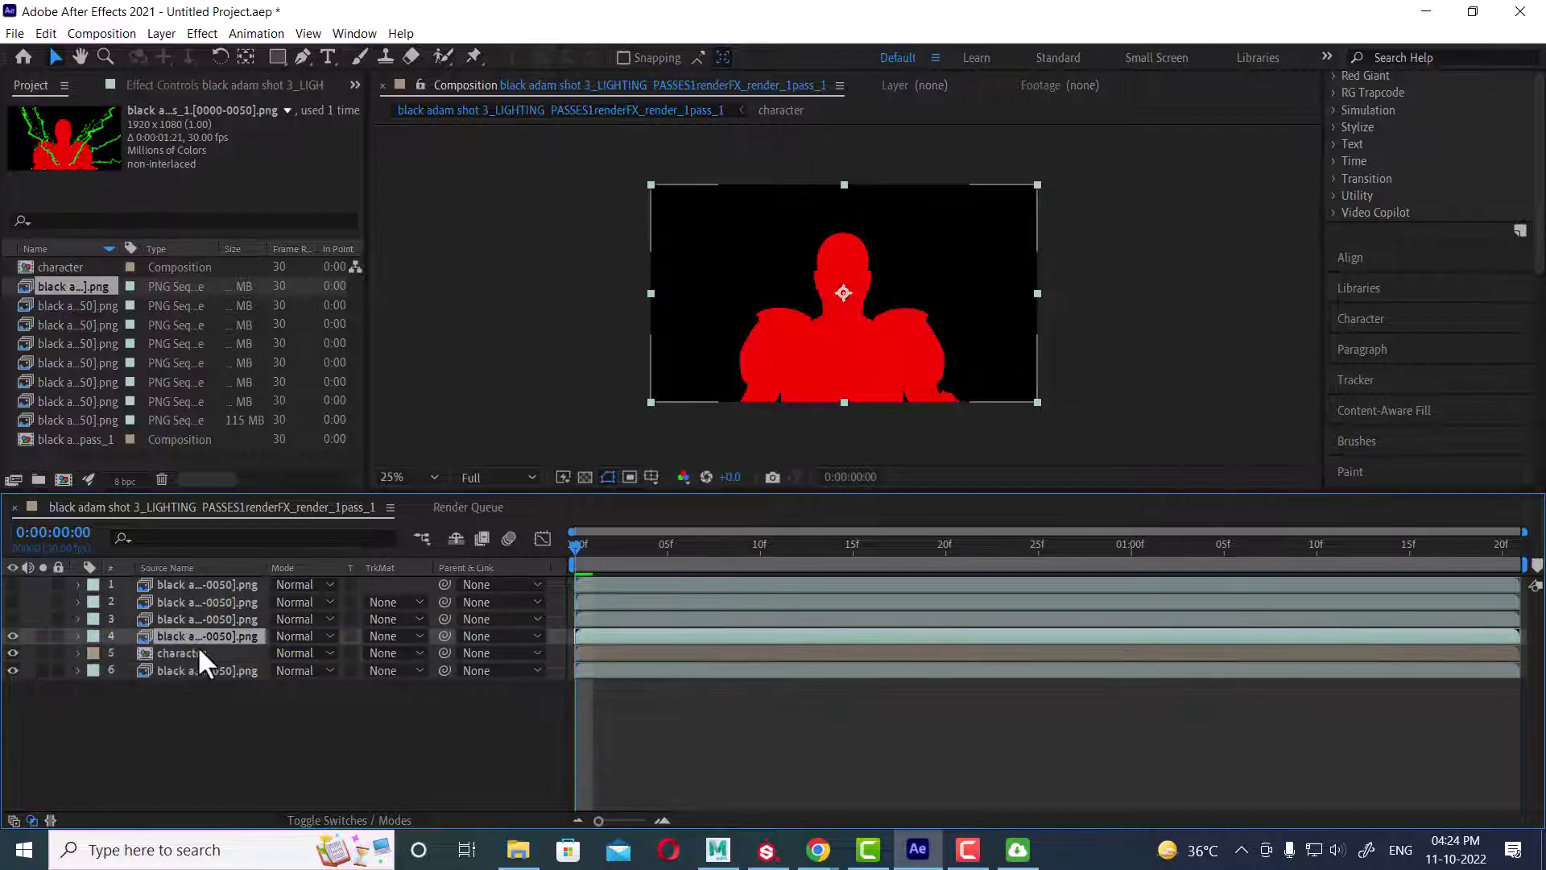
{"action": "left_click", "coordinate": [399, 653]}
{"action": "left_click", "coordinate": [442, 702]}
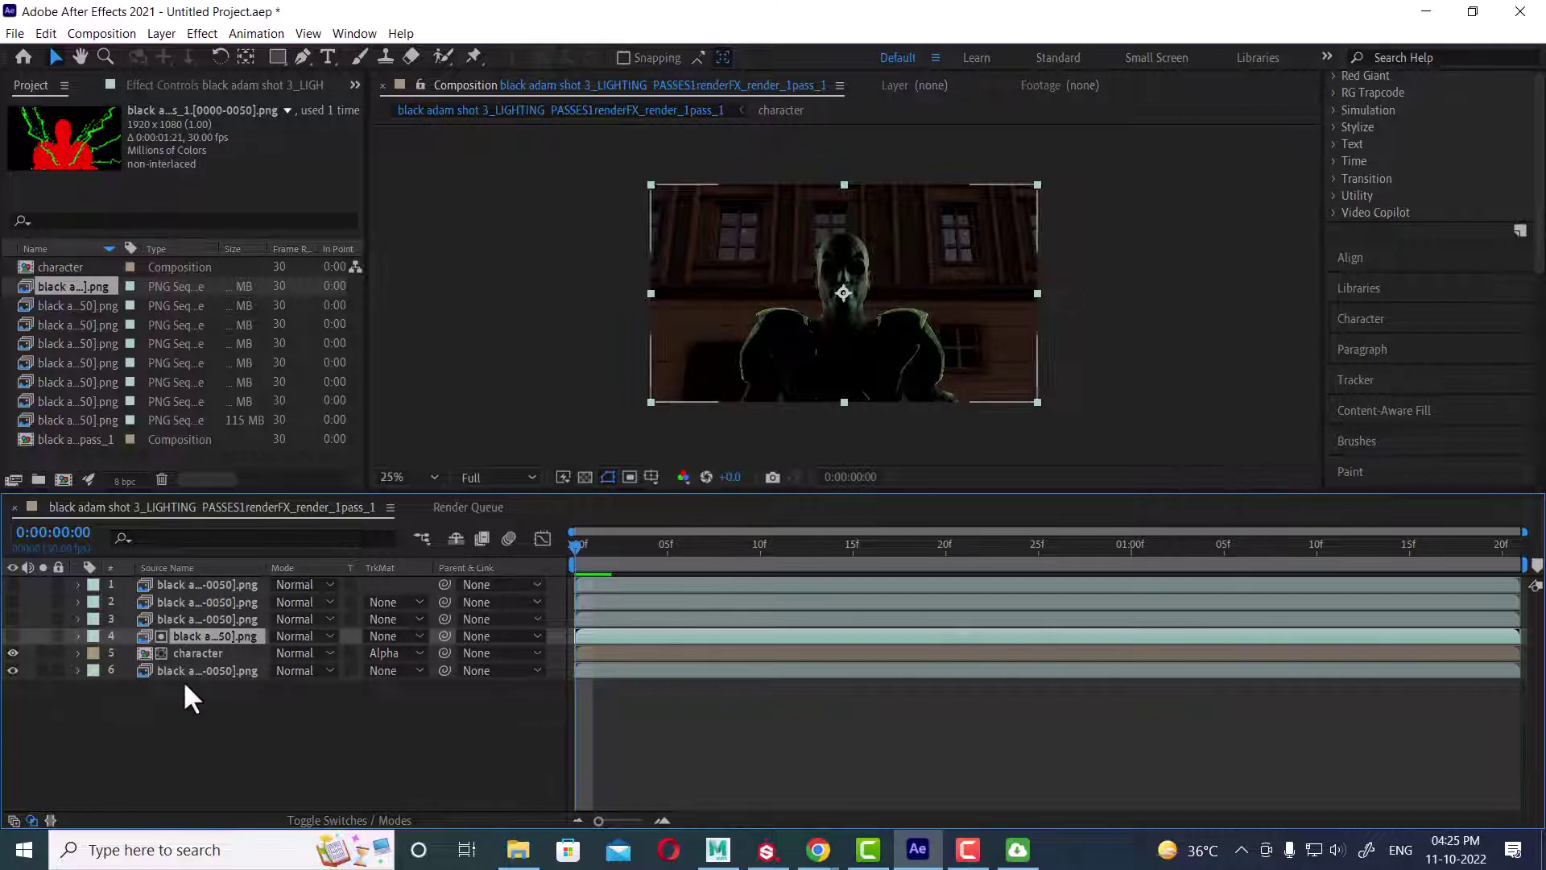
Step: Open the character precomp and toggle the visibility of its layers to compare the character passes
{"action": "double_click", "coordinate": [190, 651]}
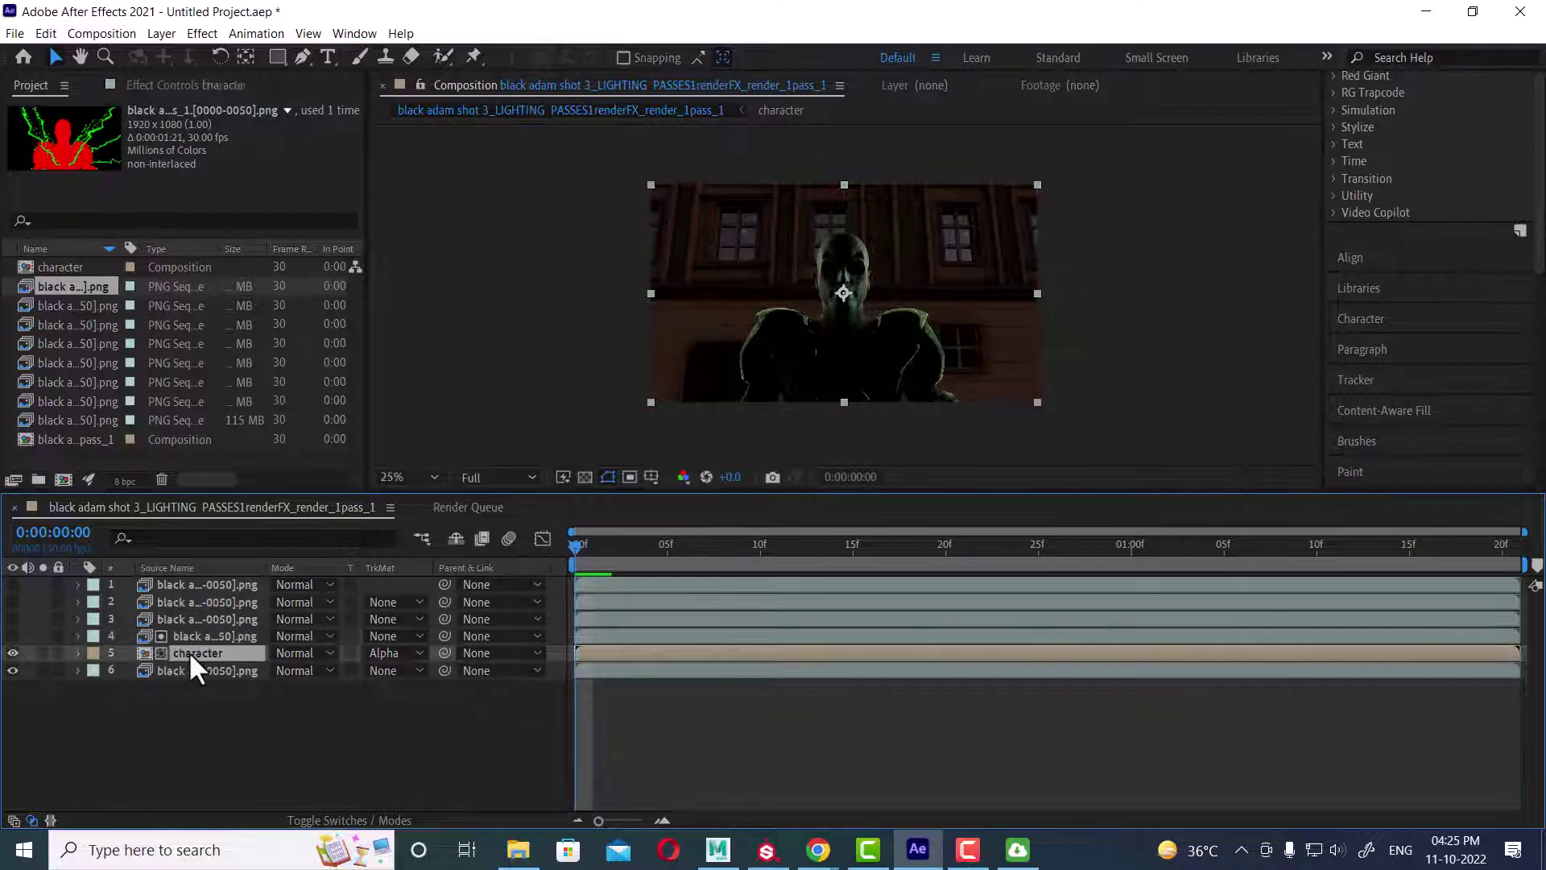
{"action": "left_click", "coordinate": [12, 636]}
{"action": "left_click", "coordinate": [12, 584]}
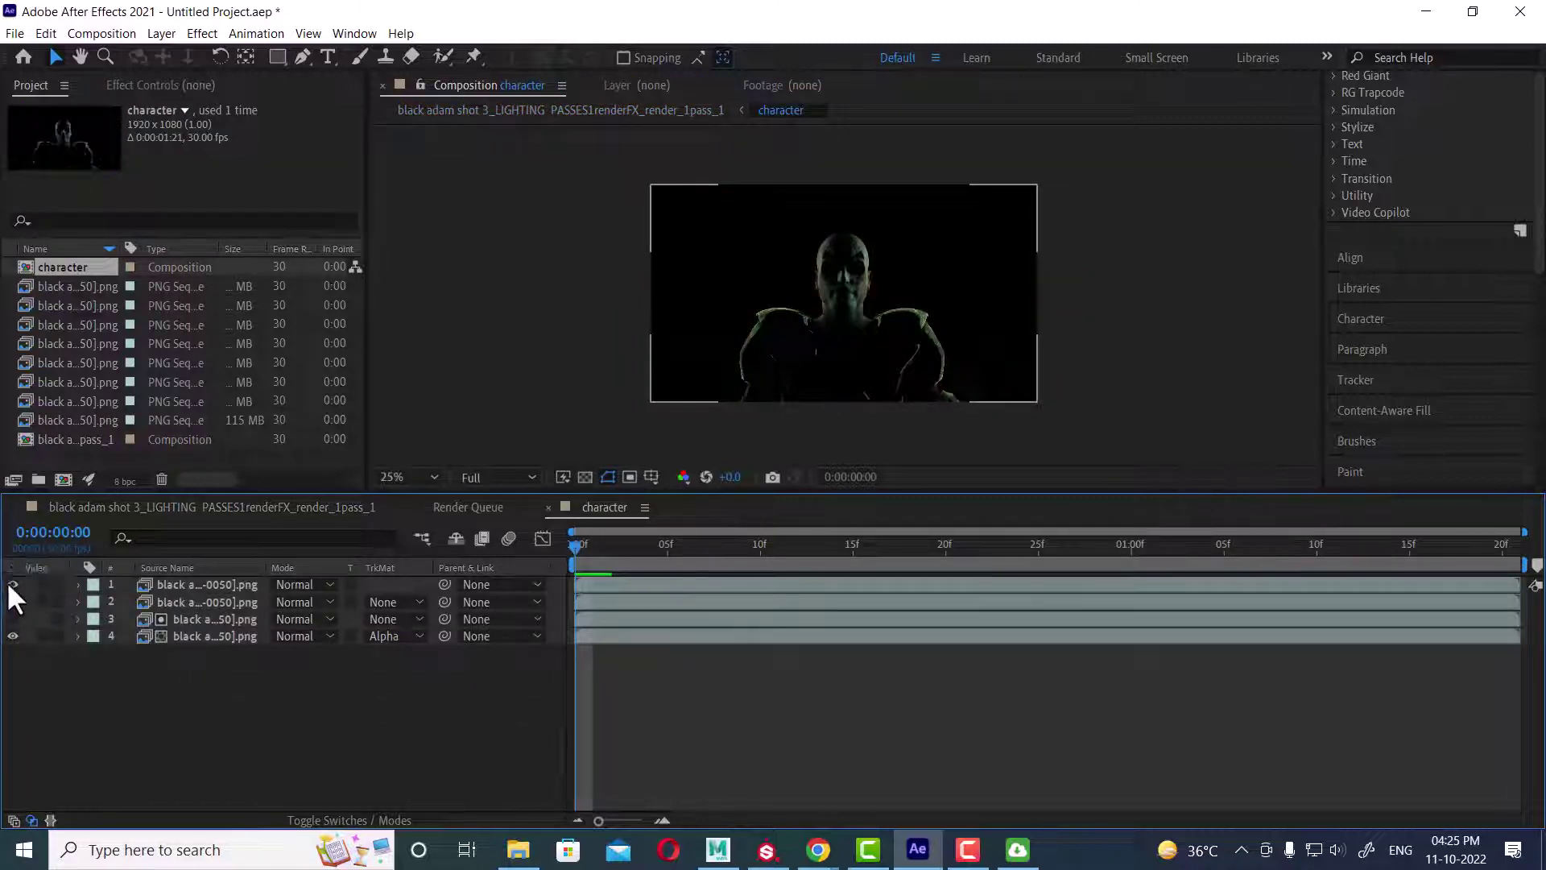
{"action": "left_click", "coordinate": [13, 635]}
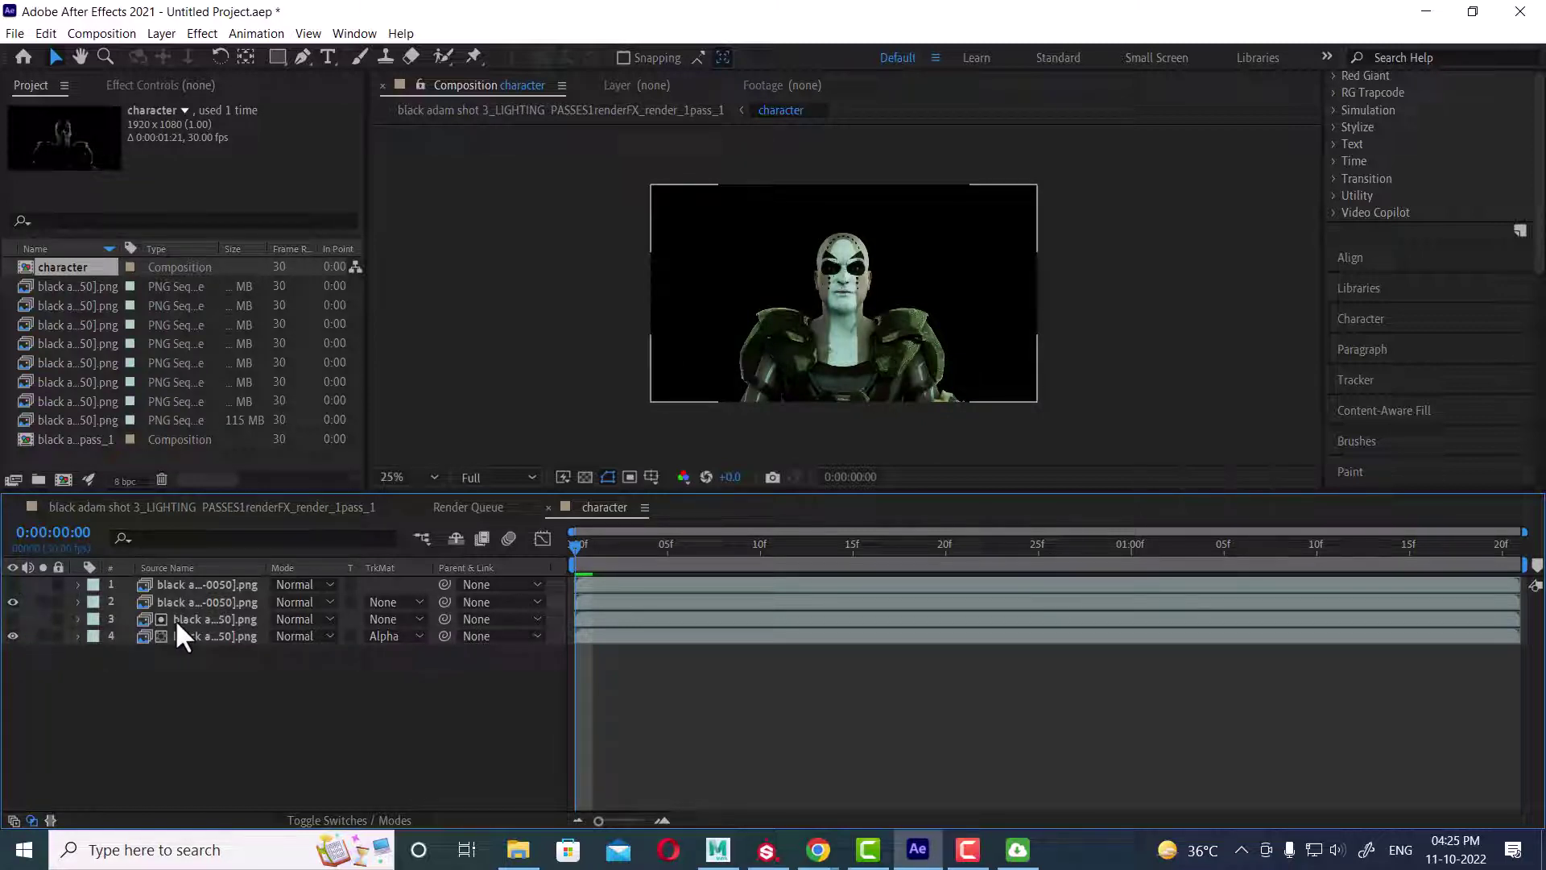
{"action": "left_click", "coordinate": [12, 636]}
{"action": "left_click", "coordinate": [12, 602]}
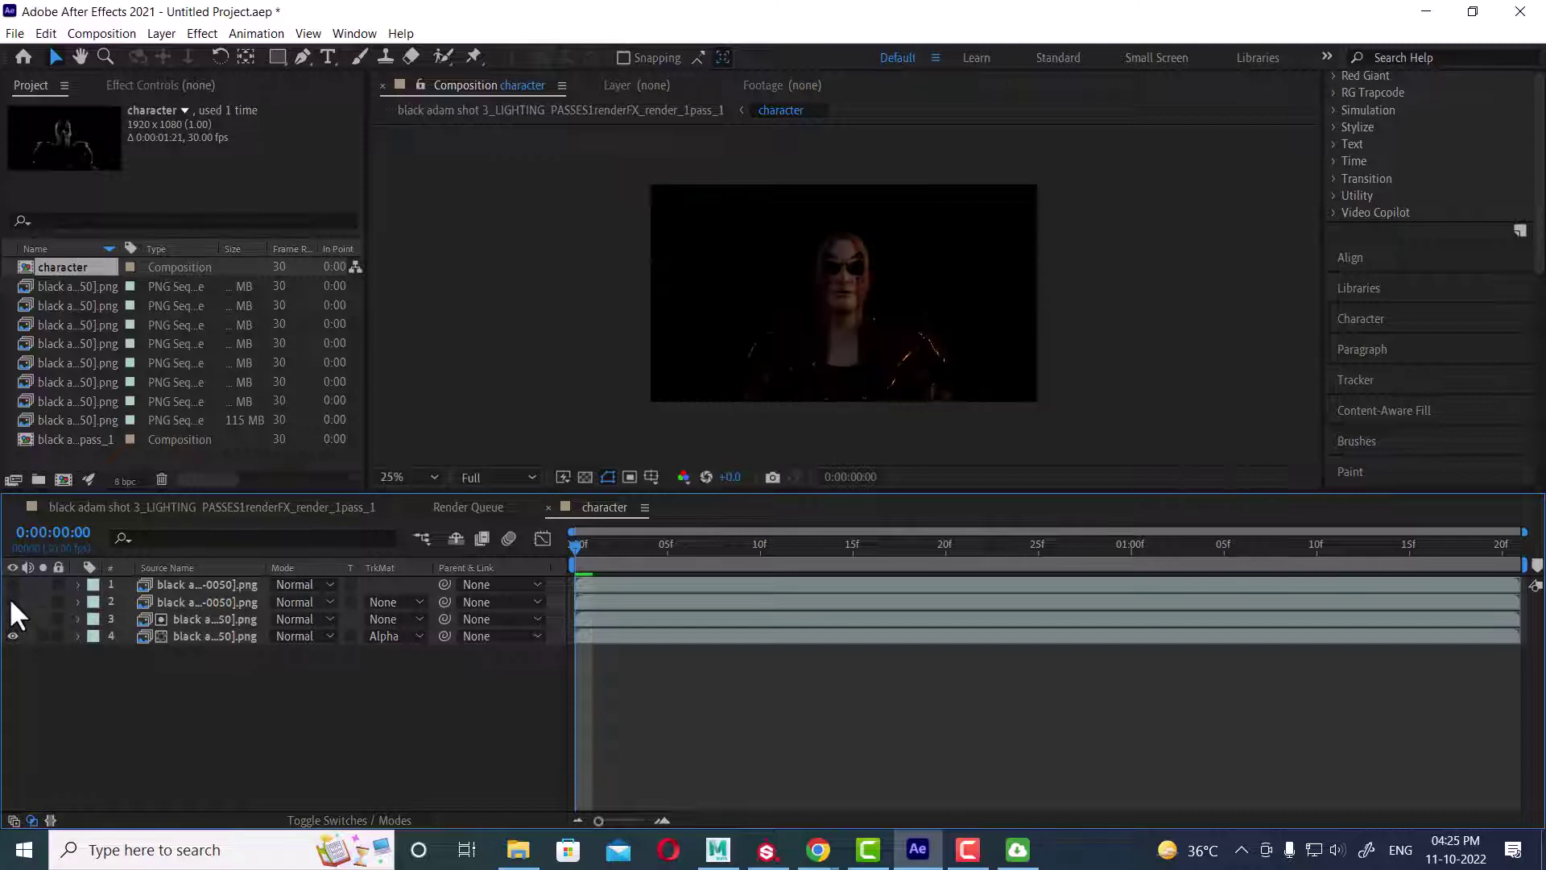
{"action": "left_click", "coordinate": [189, 604]}
{"action": "left_click", "coordinate": [188, 620]}
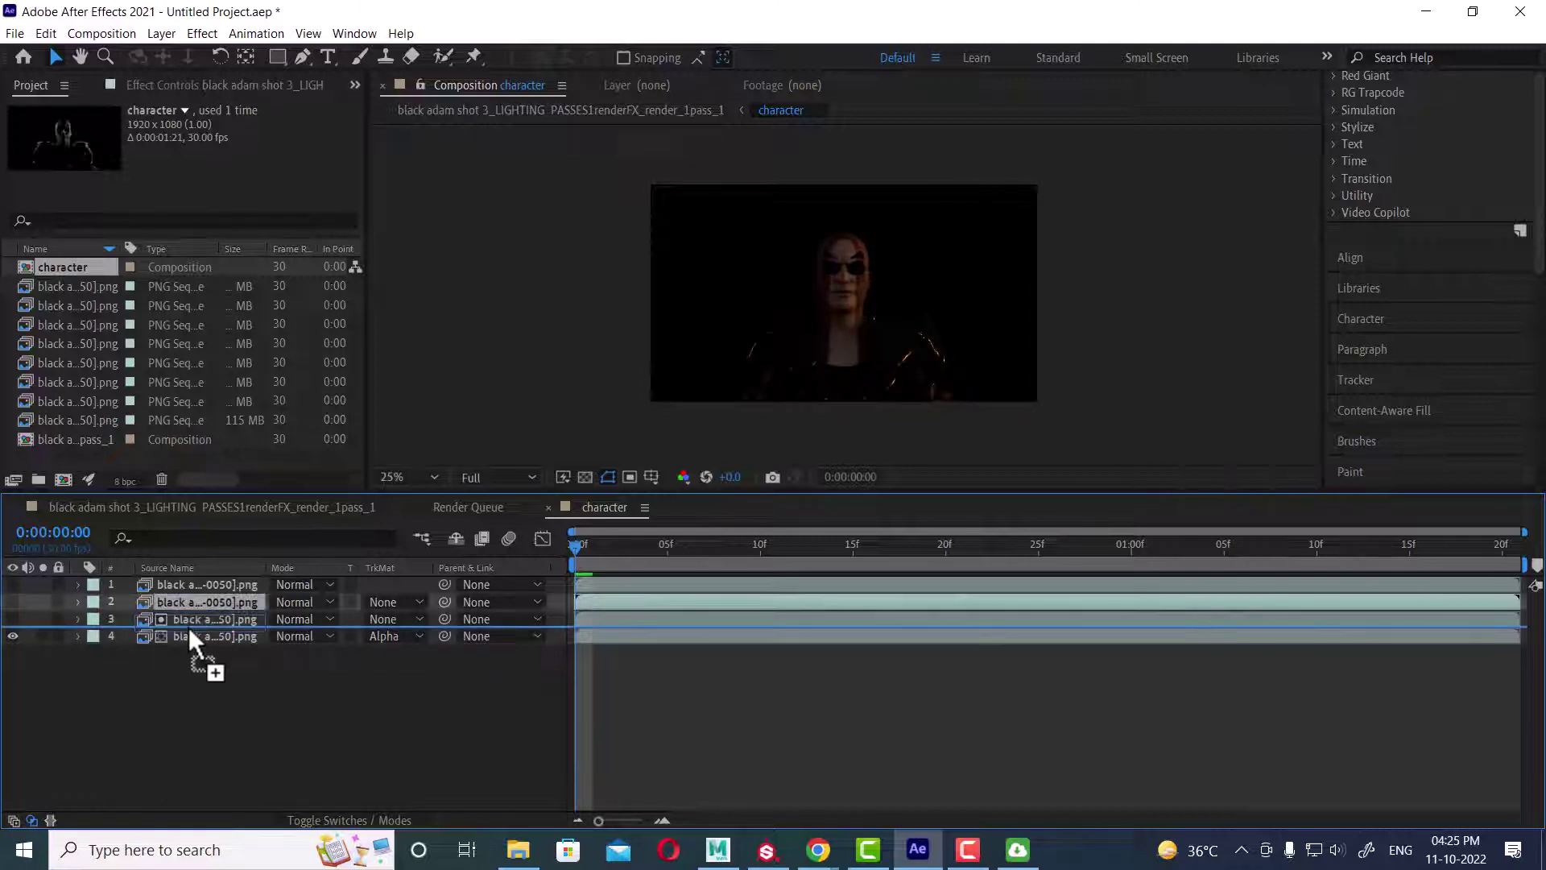
{"action": "left_click", "coordinate": [198, 597]}
{"action": "left_click", "coordinate": [209, 586]}
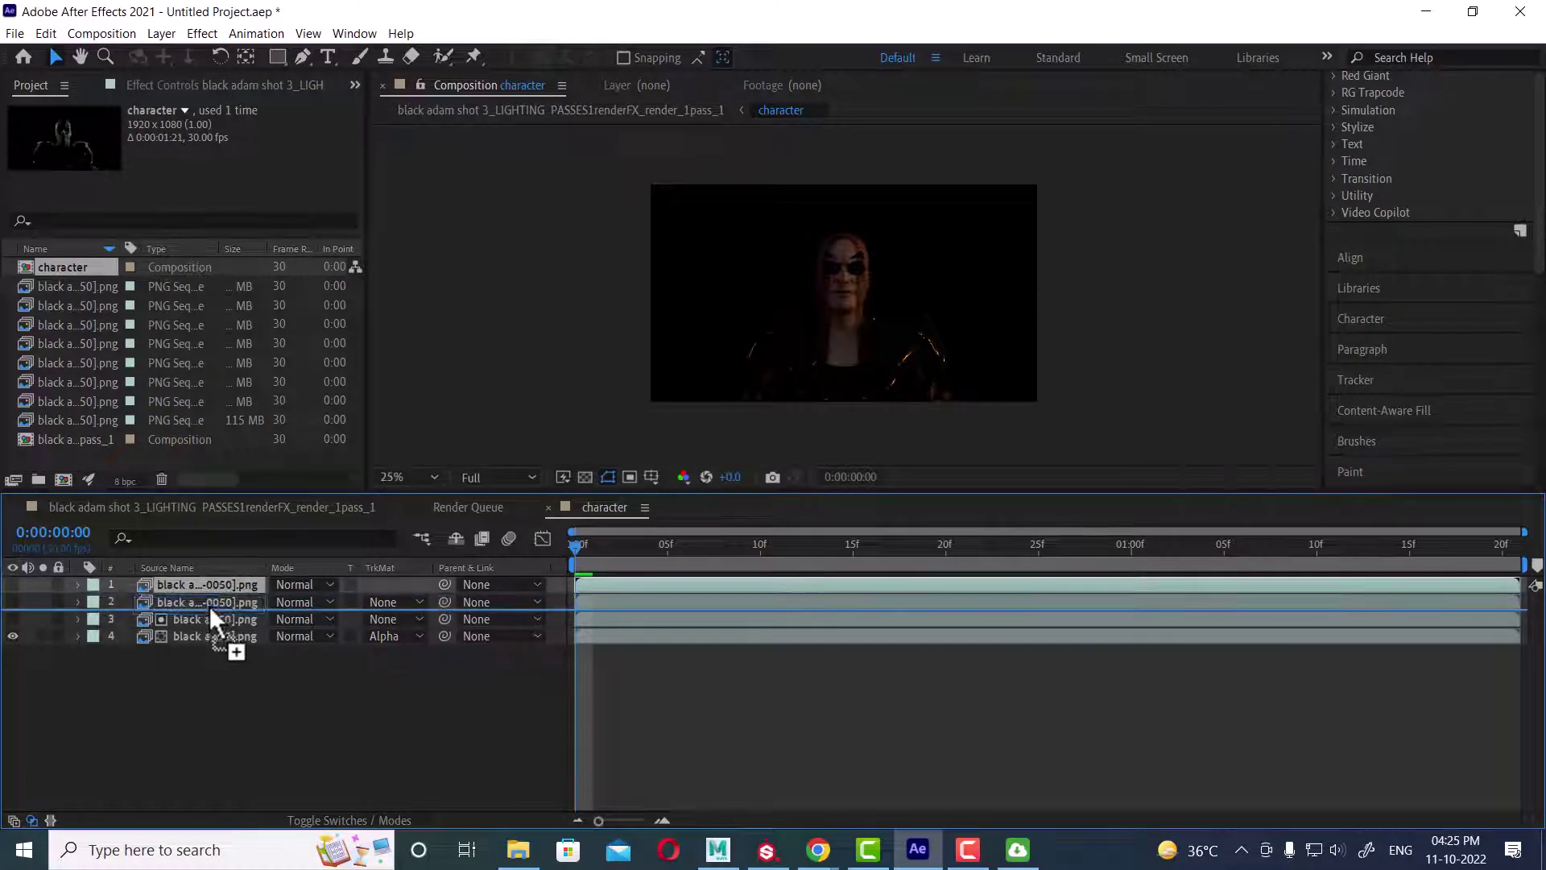
{"action": "left_click", "coordinate": [209, 605]}
{"action": "left_click", "coordinate": [186, 619]}
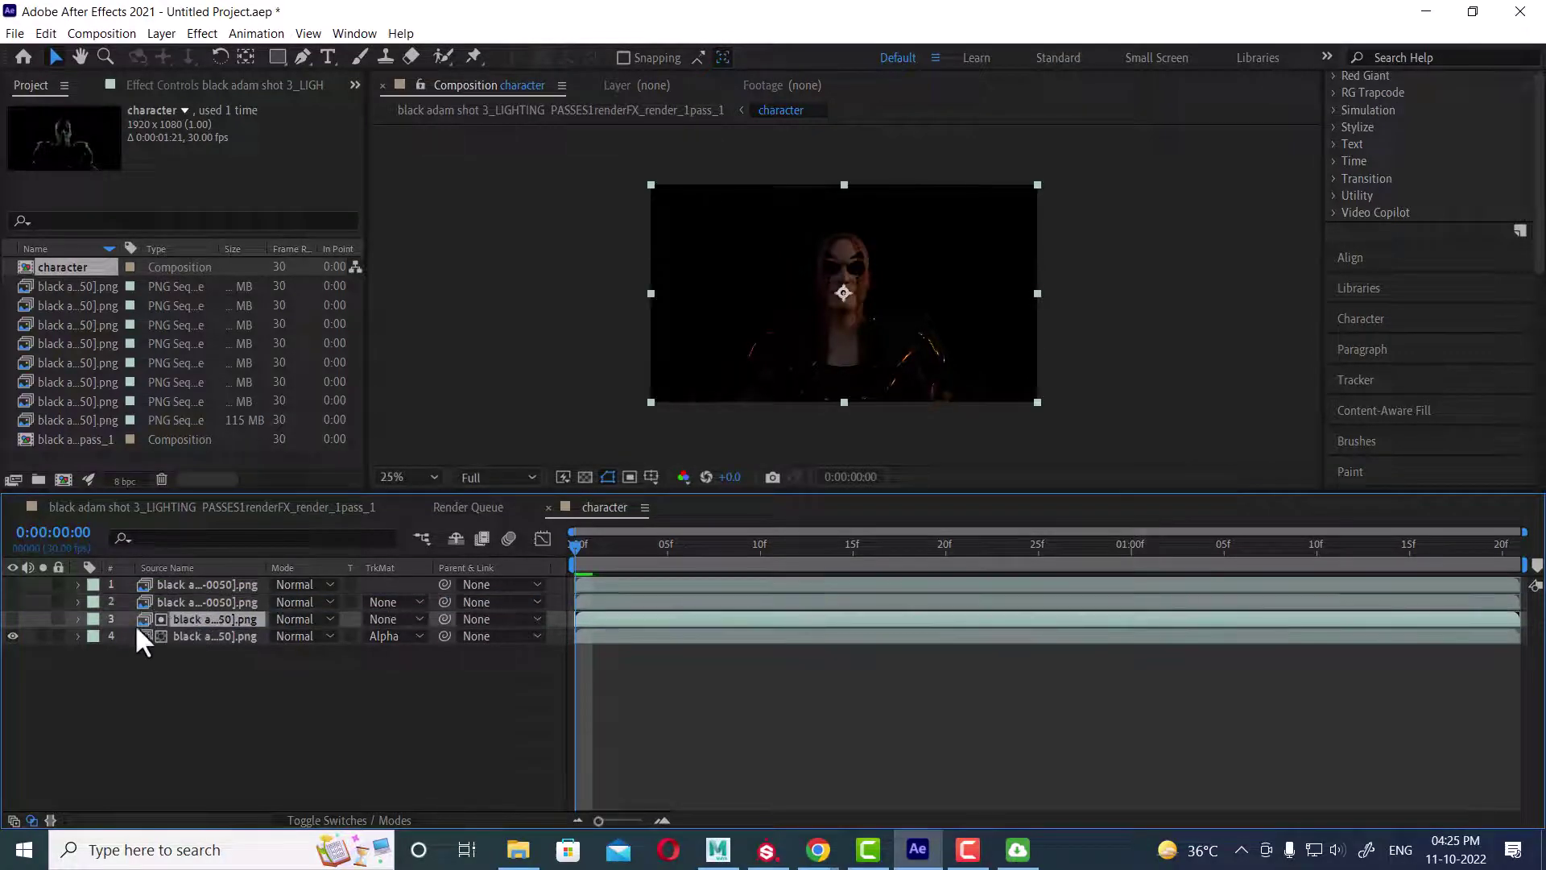
Step: Turn on layers 2 and 3 in the character precomp, return to the main composition and scrub through the shot
{"action": "left_click", "coordinate": [12, 618]}
{"action": "left_click", "coordinate": [10, 603]}
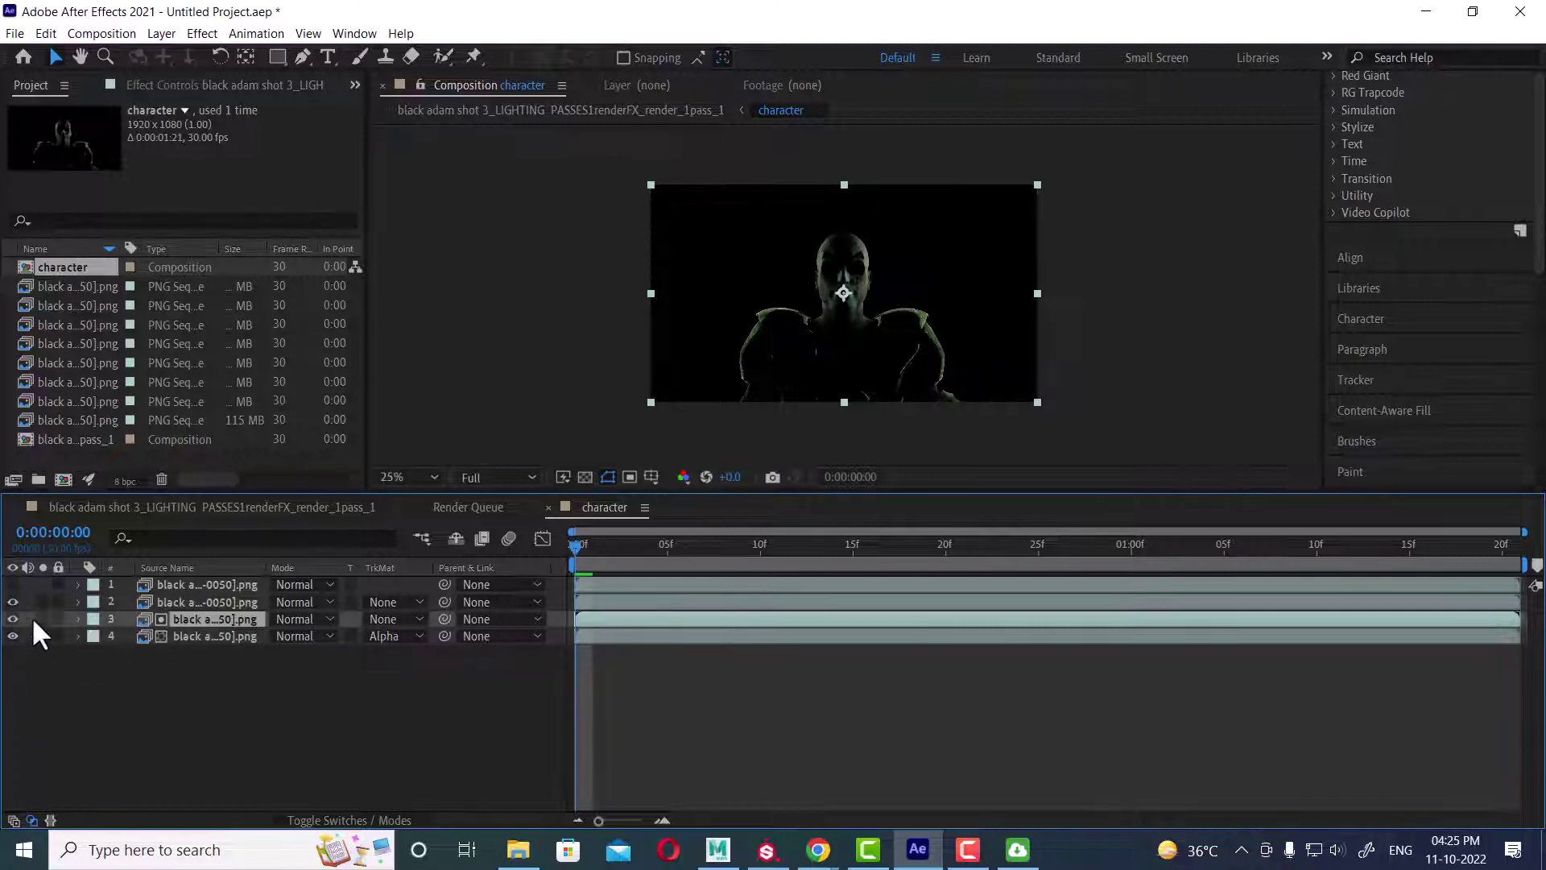
{"action": "left_click", "coordinate": [251, 507]}
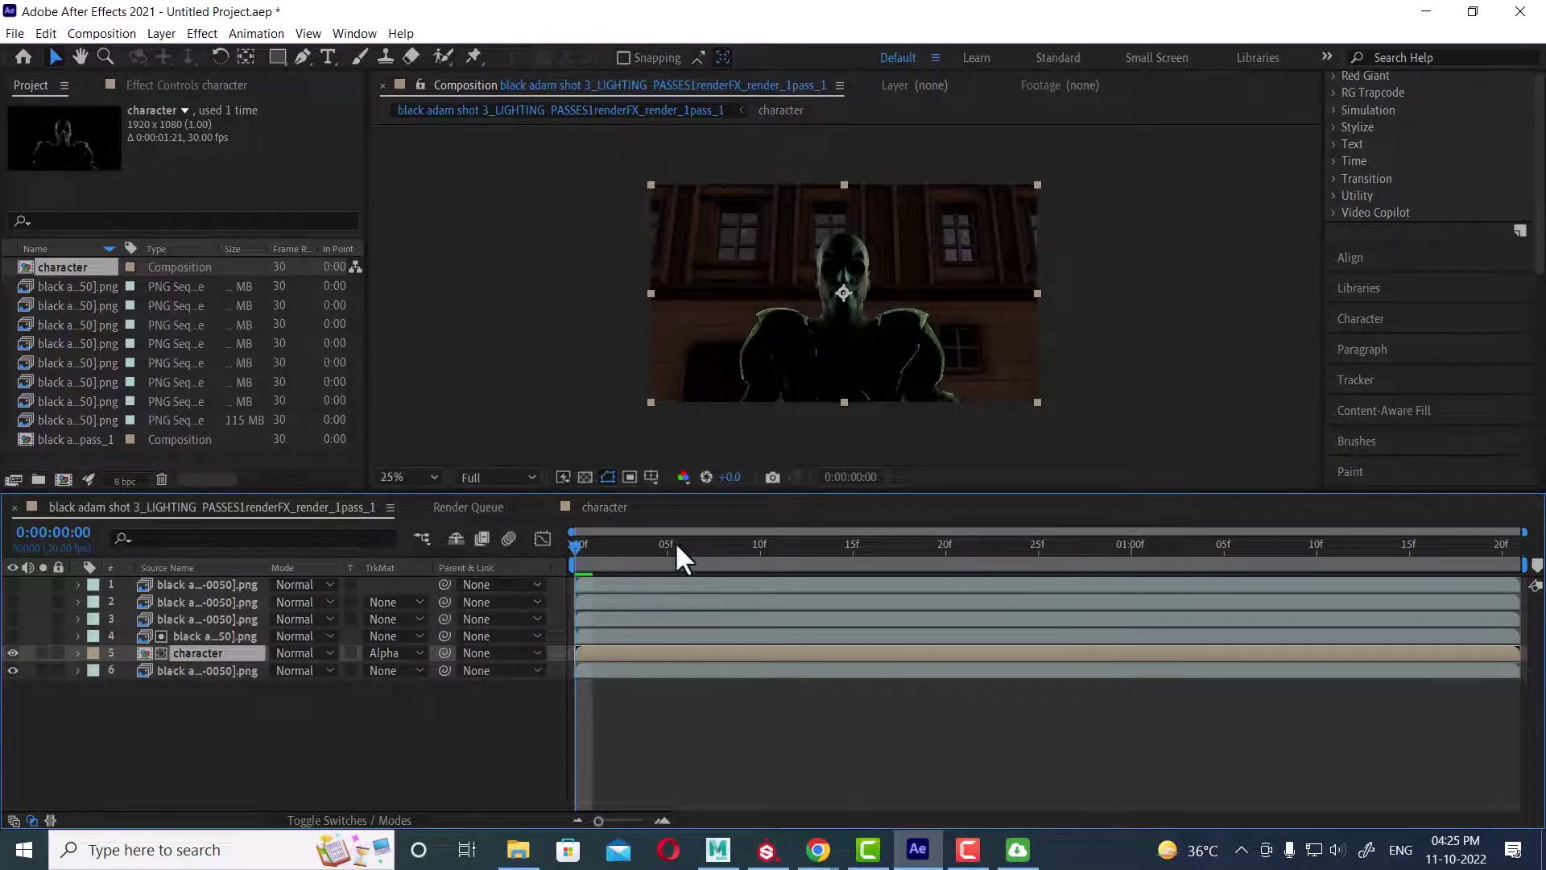
{"action": "left_click_drag", "start_coordinate": [676, 548], "coordinate": [525, 543]}
Step: Toggle the visibility of layers 1 and 2 in the main composition to check which pass each contains
{"action": "left_click", "coordinate": [182, 583]}
{"action": "left_click", "coordinate": [11, 585]}
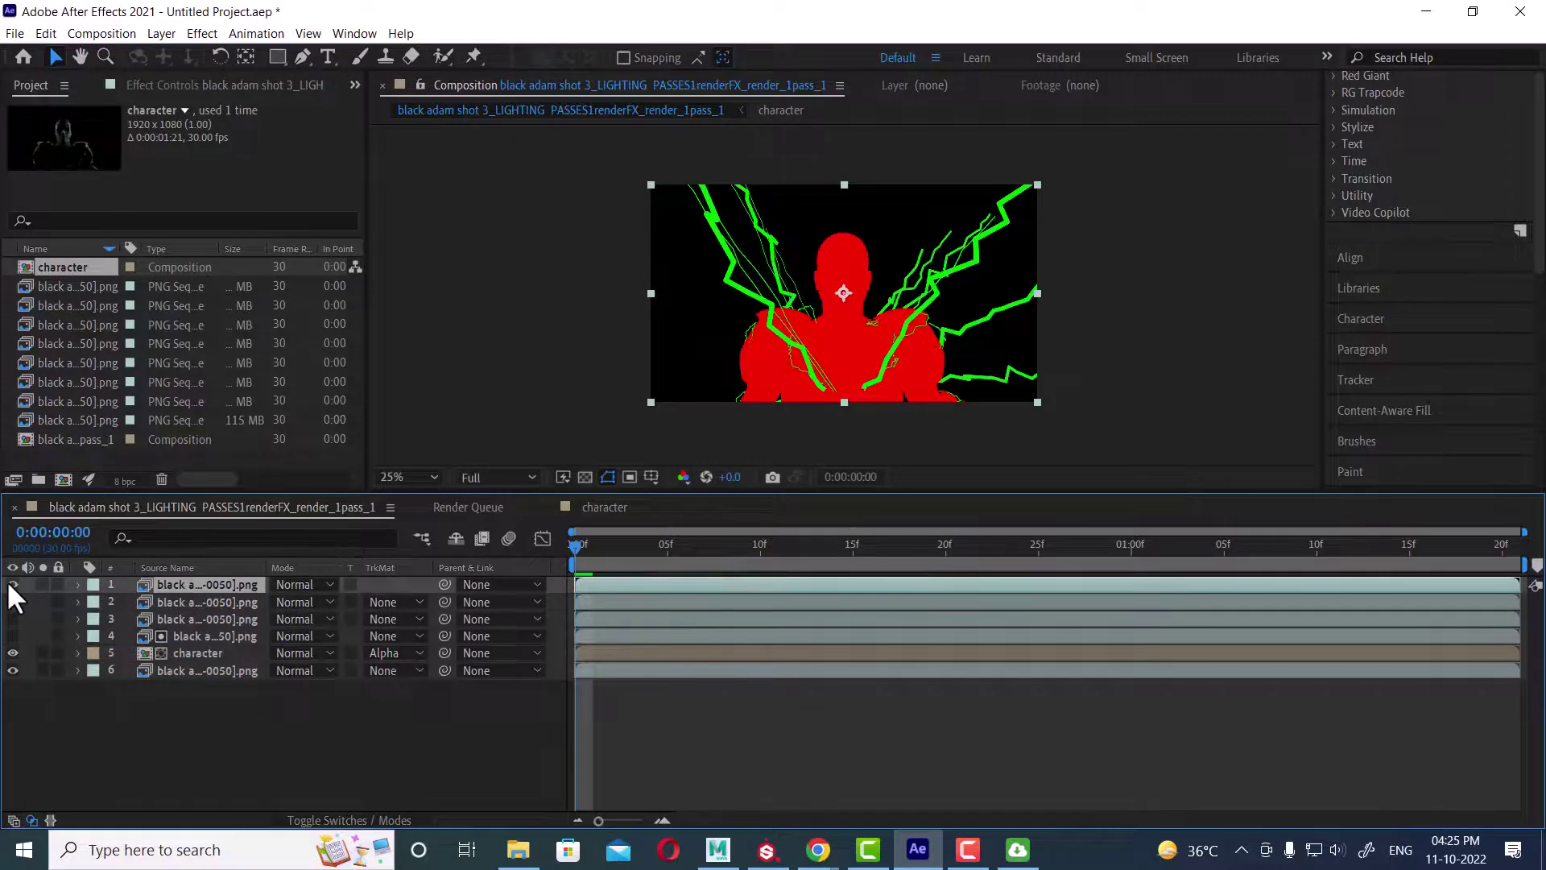
{"action": "left_click", "coordinate": [11, 584]}
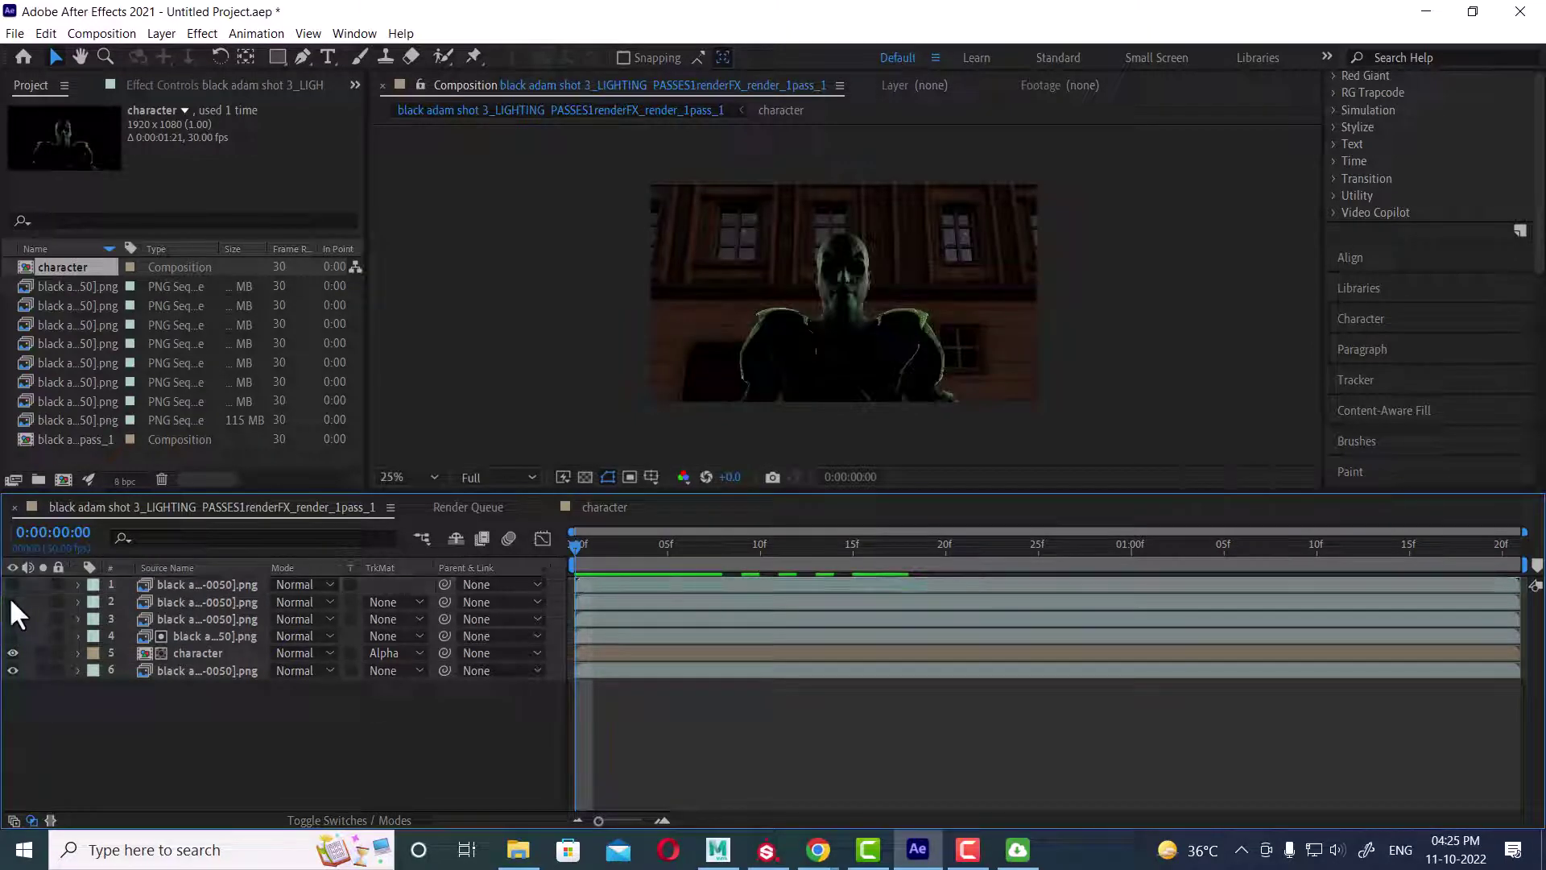
{"action": "left_click", "coordinate": [12, 602]}
{"action": "left_click", "coordinate": [11, 602]}
Step: Show the grayscale pass on layer 3 and move it directly above the character precomp
{"action": "left_click", "coordinate": [11, 618]}
{"action": "left_click", "coordinate": [187, 619]}
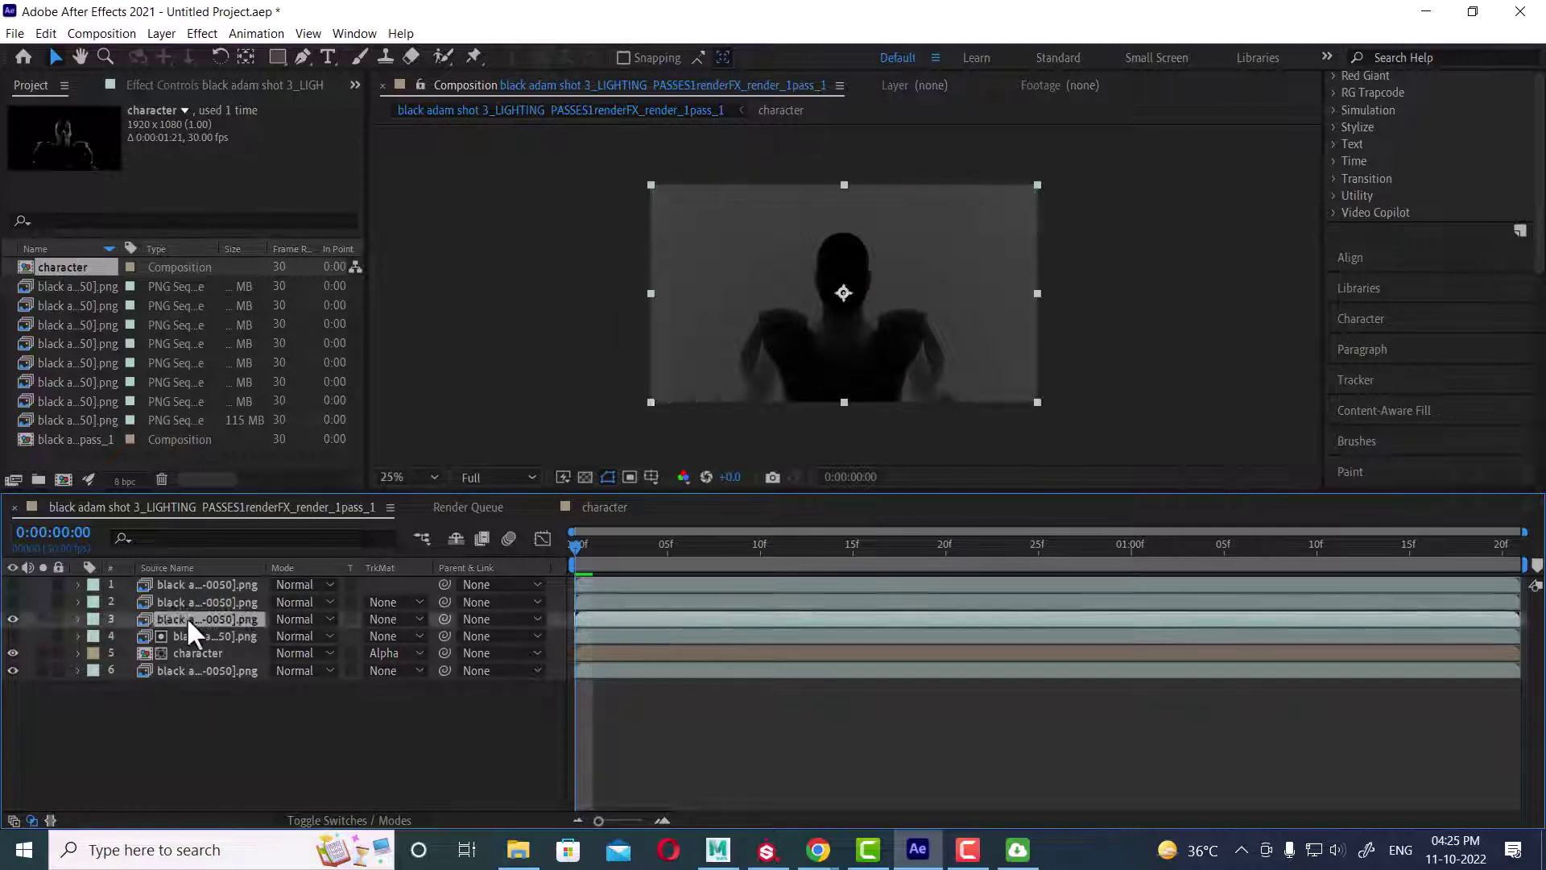
{"action": "left_click_drag", "start_coordinate": [203, 613], "coordinate": [201, 641]}
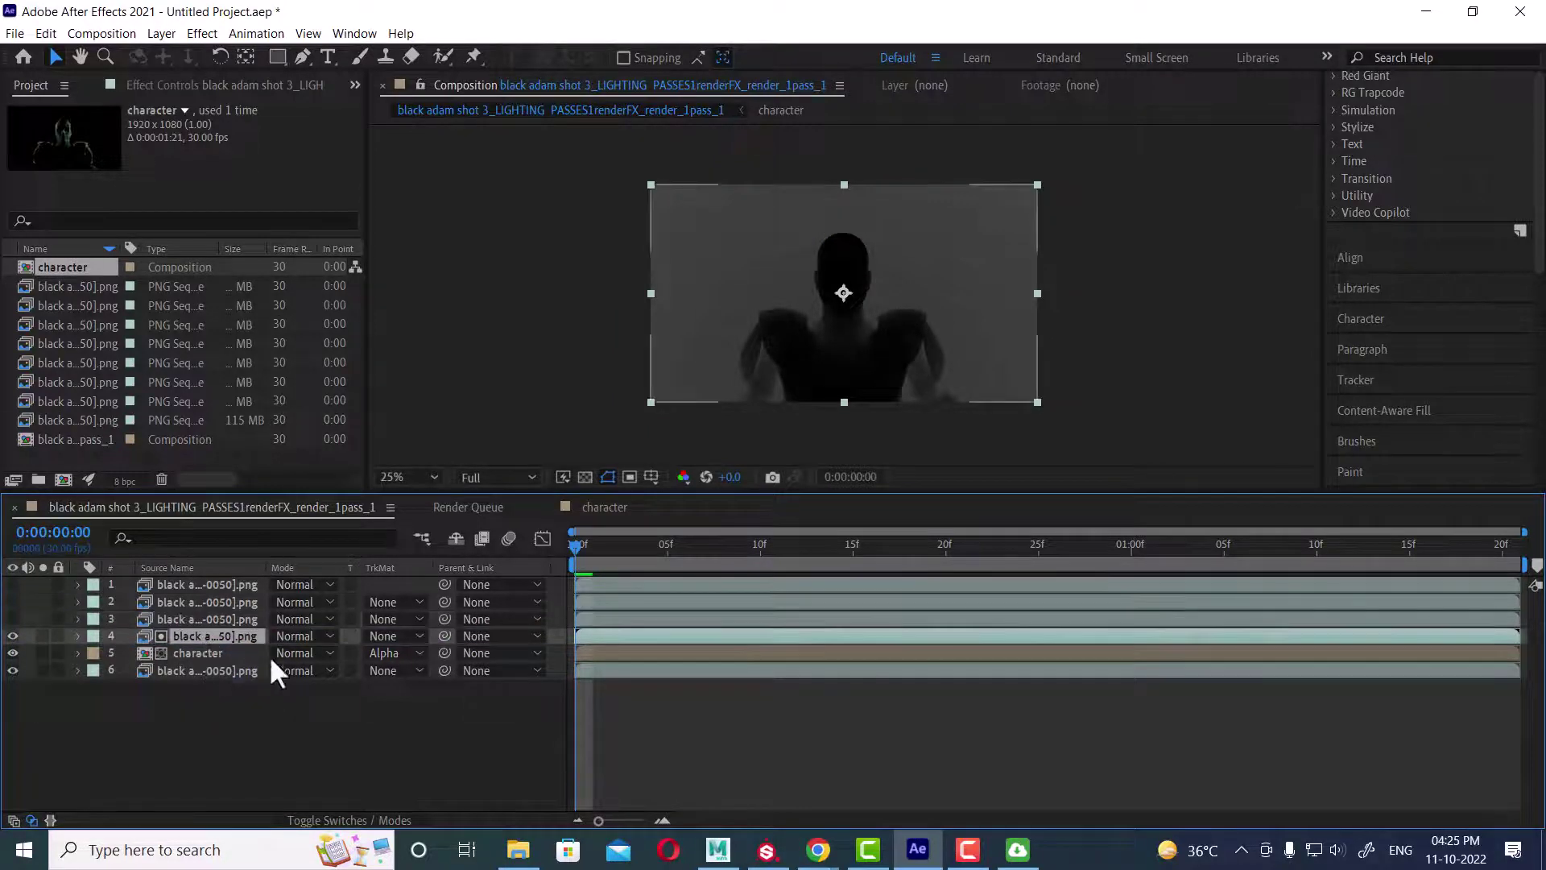
Step: Try the Screen, Multiply and Color Burn blending modes on the grayscale pass above the character precomp
{"action": "left_click", "coordinate": [323, 639]}
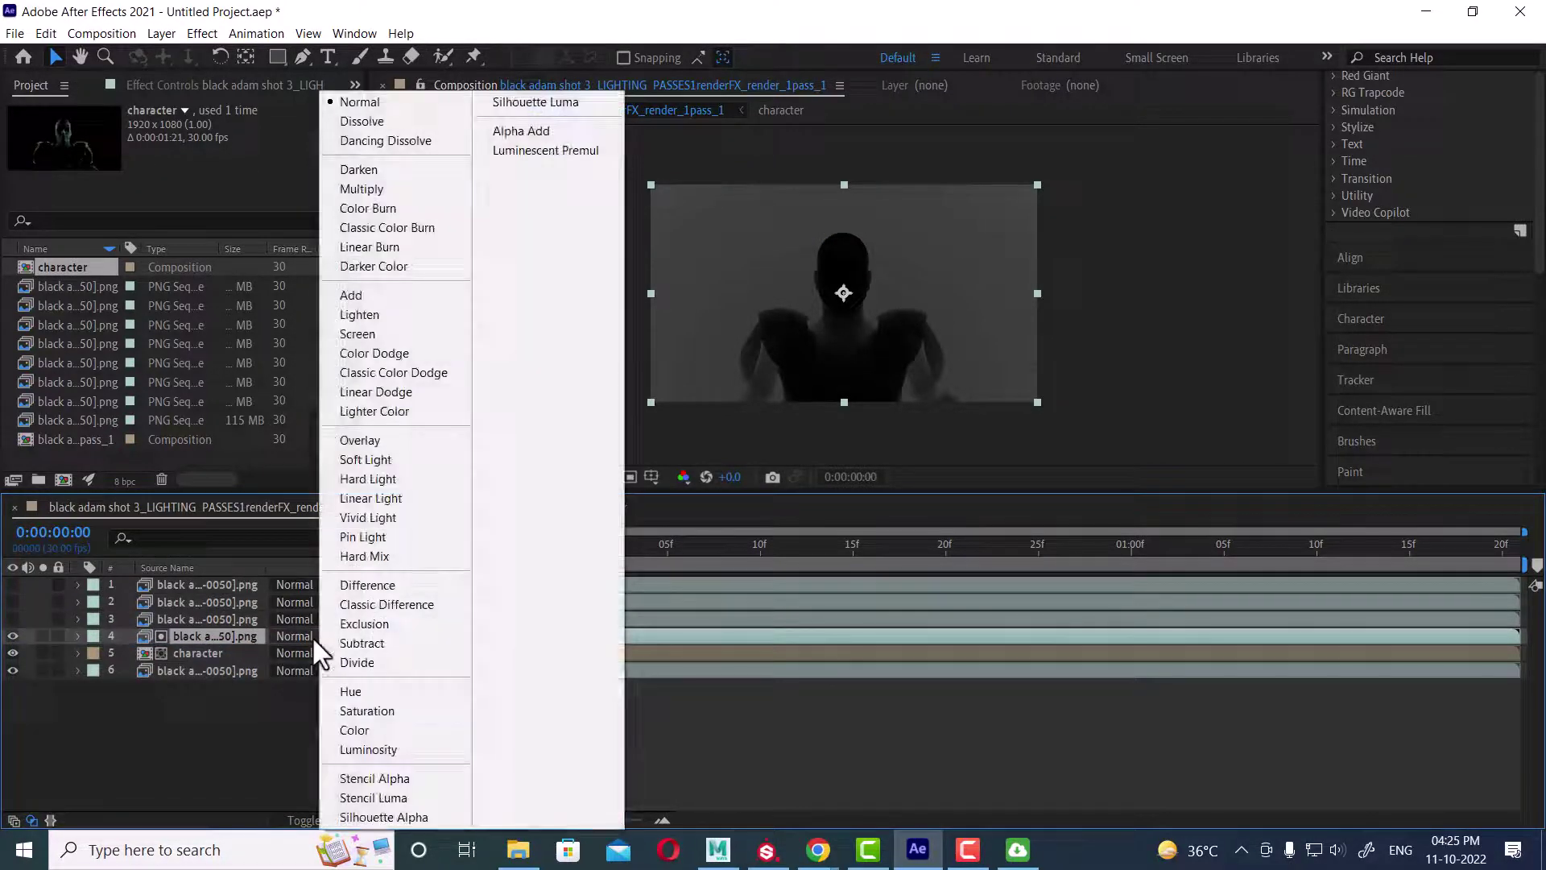
{"action": "left_click", "coordinate": [397, 335]}
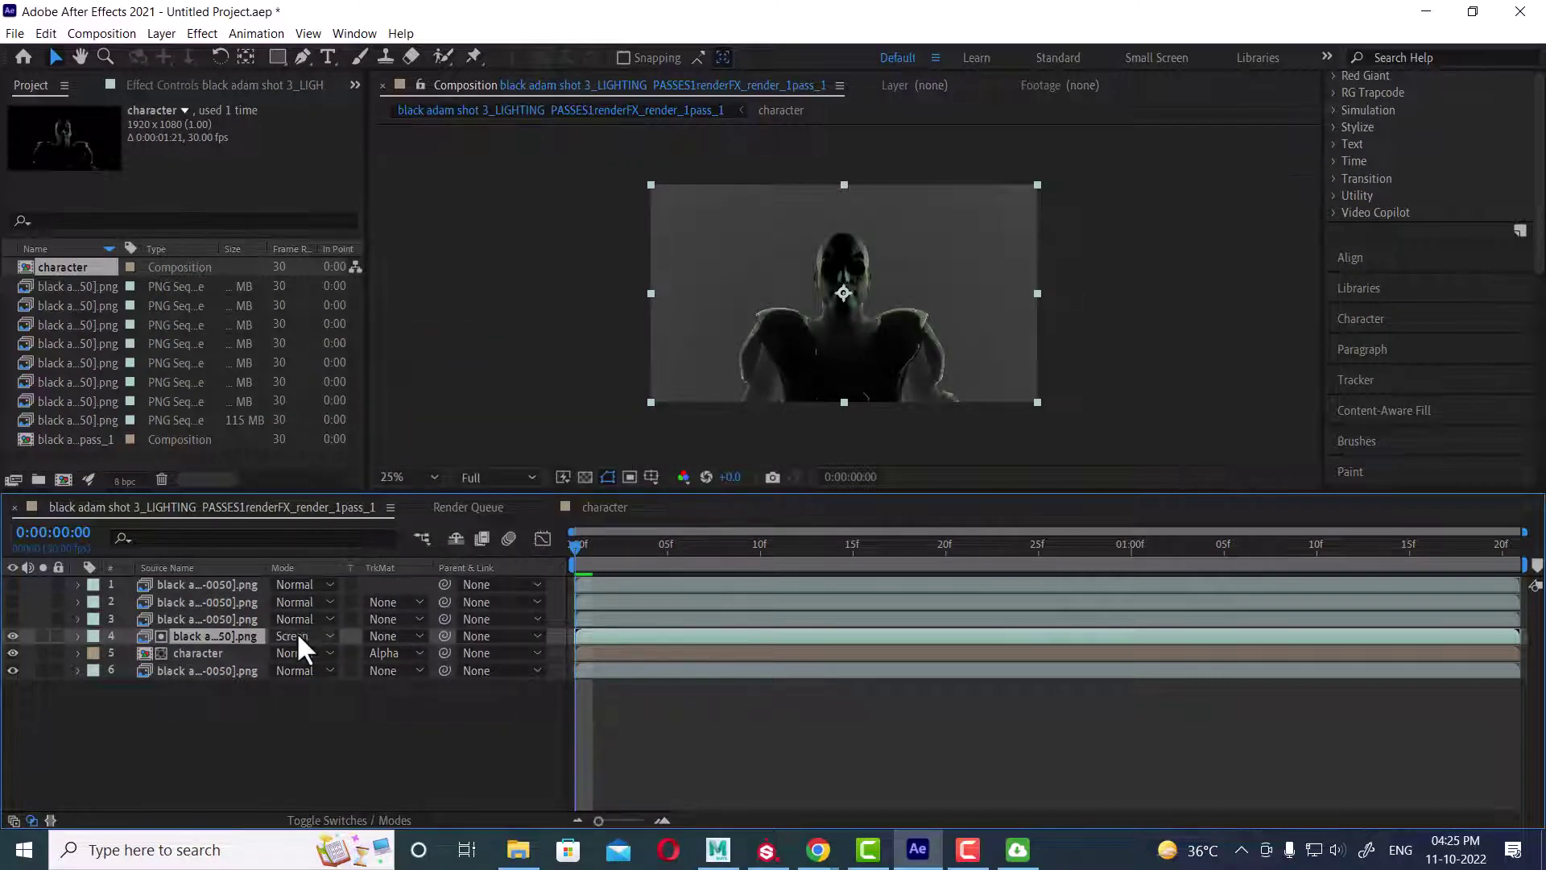
{"action": "left_click", "coordinate": [296, 633]}
{"action": "left_click", "coordinate": [406, 195]}
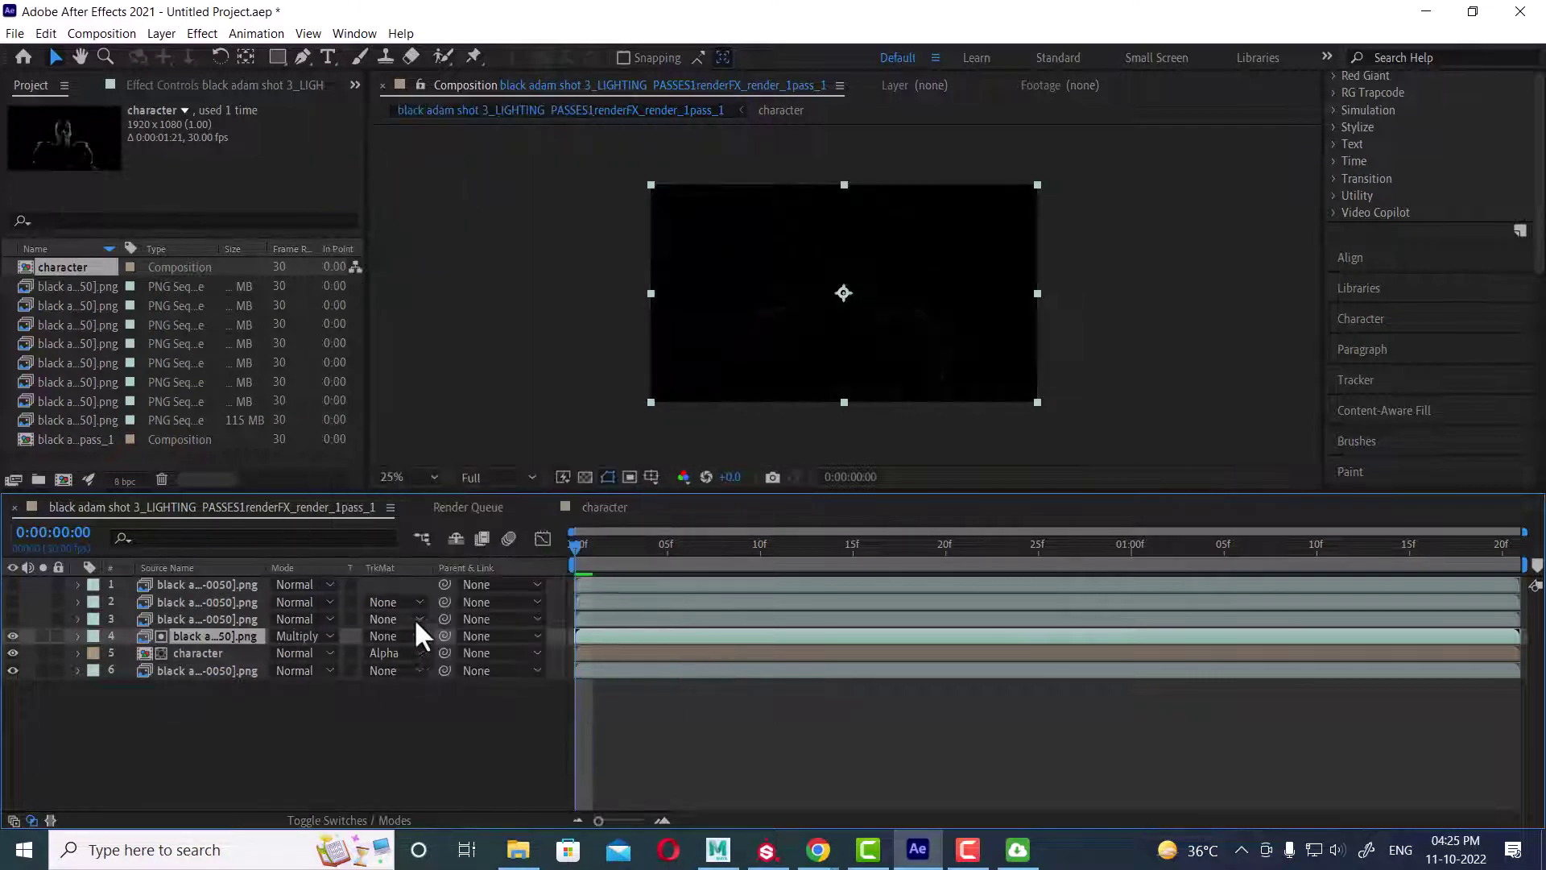
{"action": "left_click", "coordinate": [306, 633]}
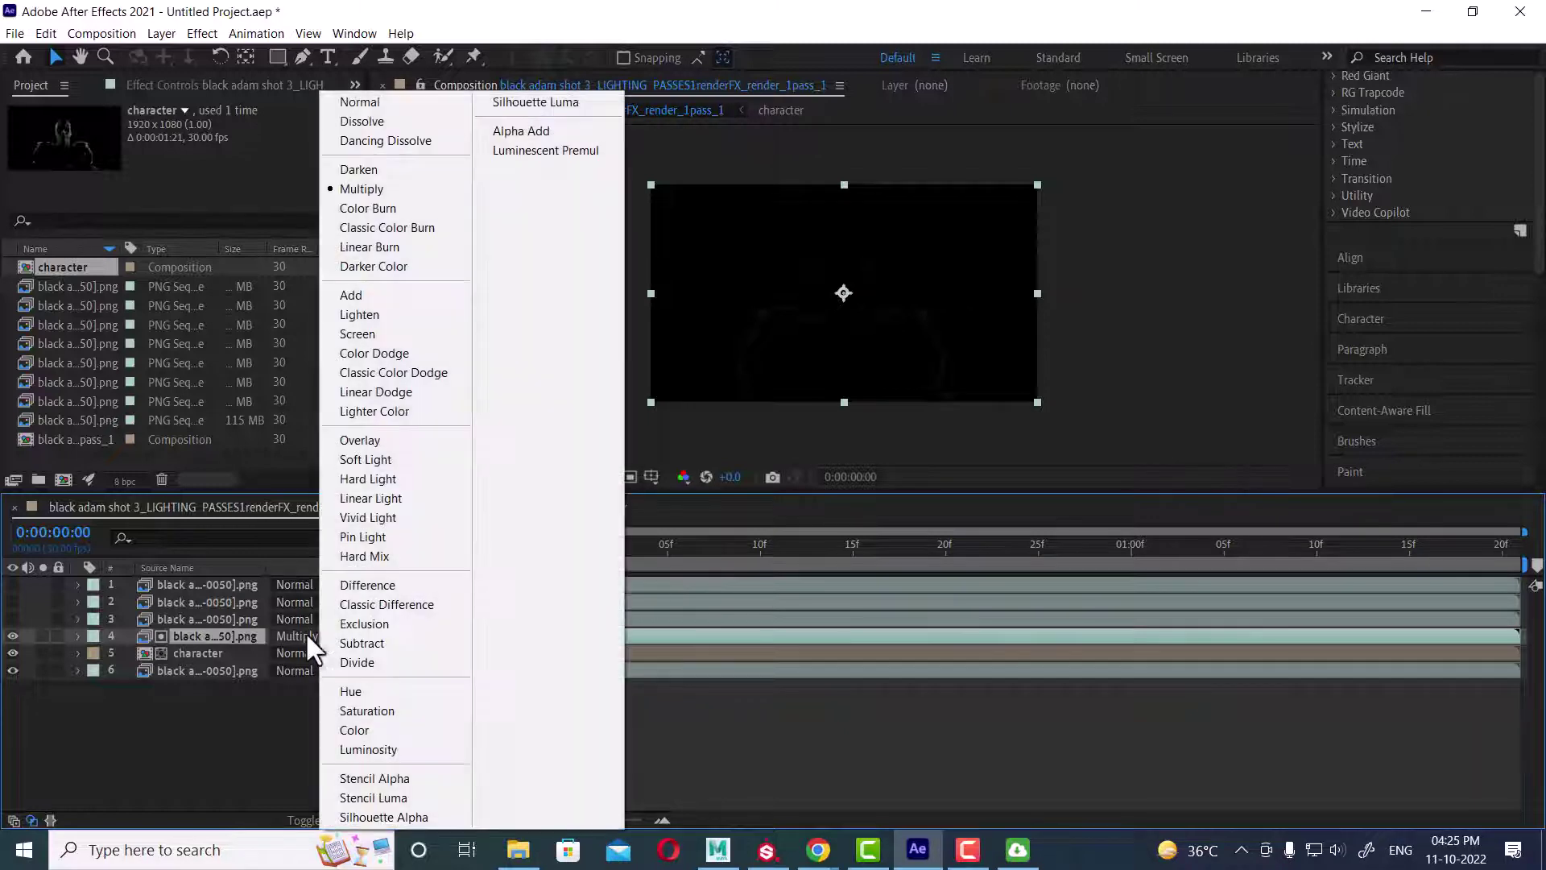
{"action": "left_click", "coordinate": [387, 210]}
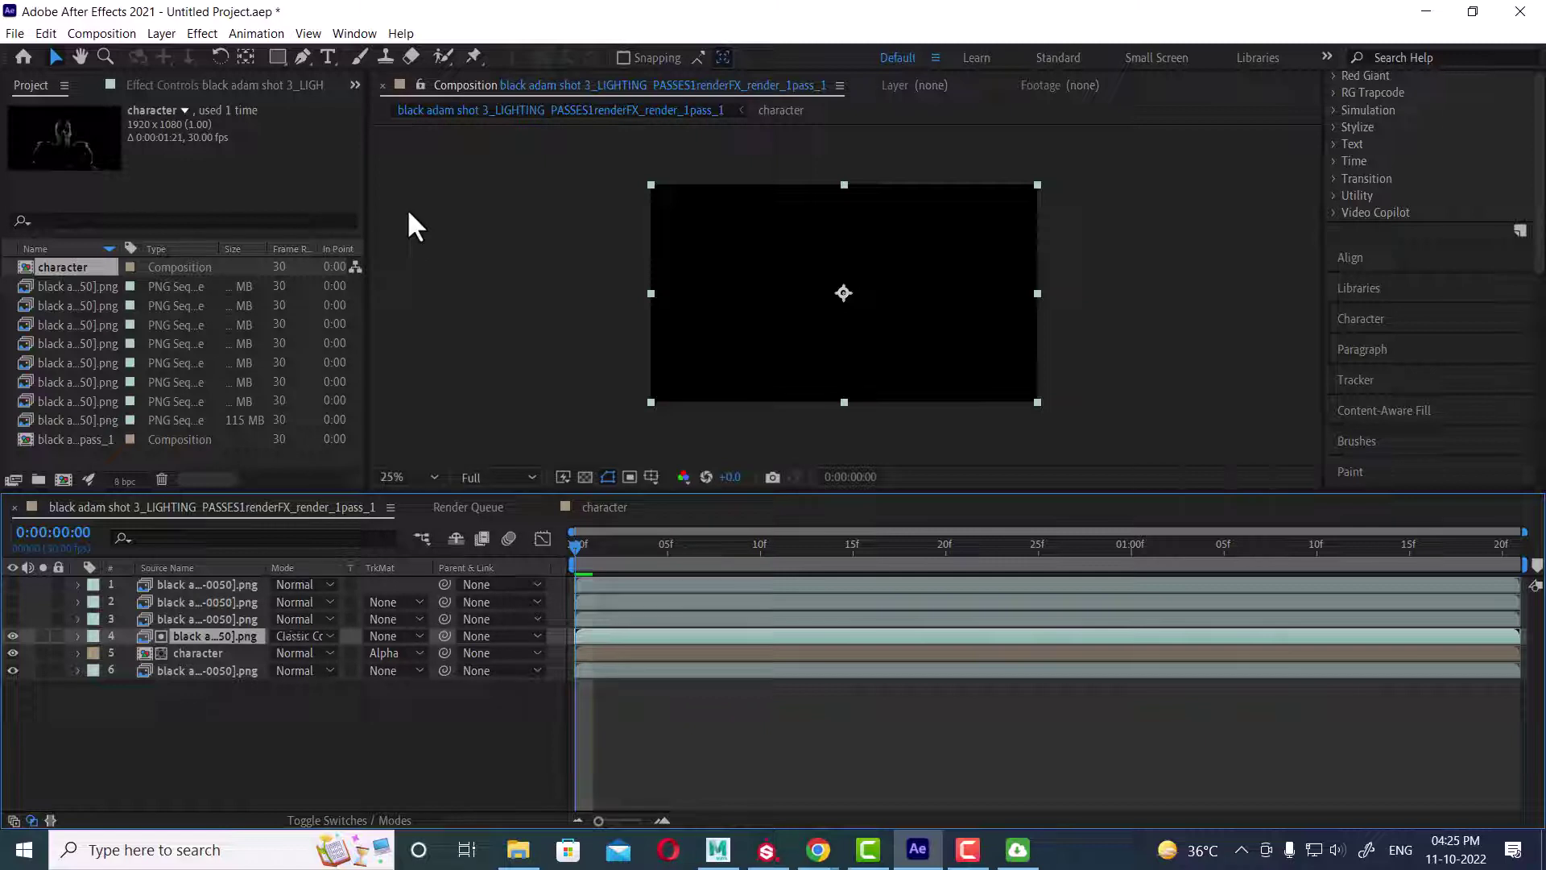
Step: Cycle the grayscale pass on layer 4 through the blending modes to compare them, stopping at Darker Color
{"action": "key", "text": "shift+equal"}
{"action": "key", "text": "shift+equal"}
{"action": "key", "text": "shift+equal"}
{"action": "key", "text": "shift+equal"}
{"action": "key", "text": "shift+equal"}
{"action": "key", "text": "shift+equal"}
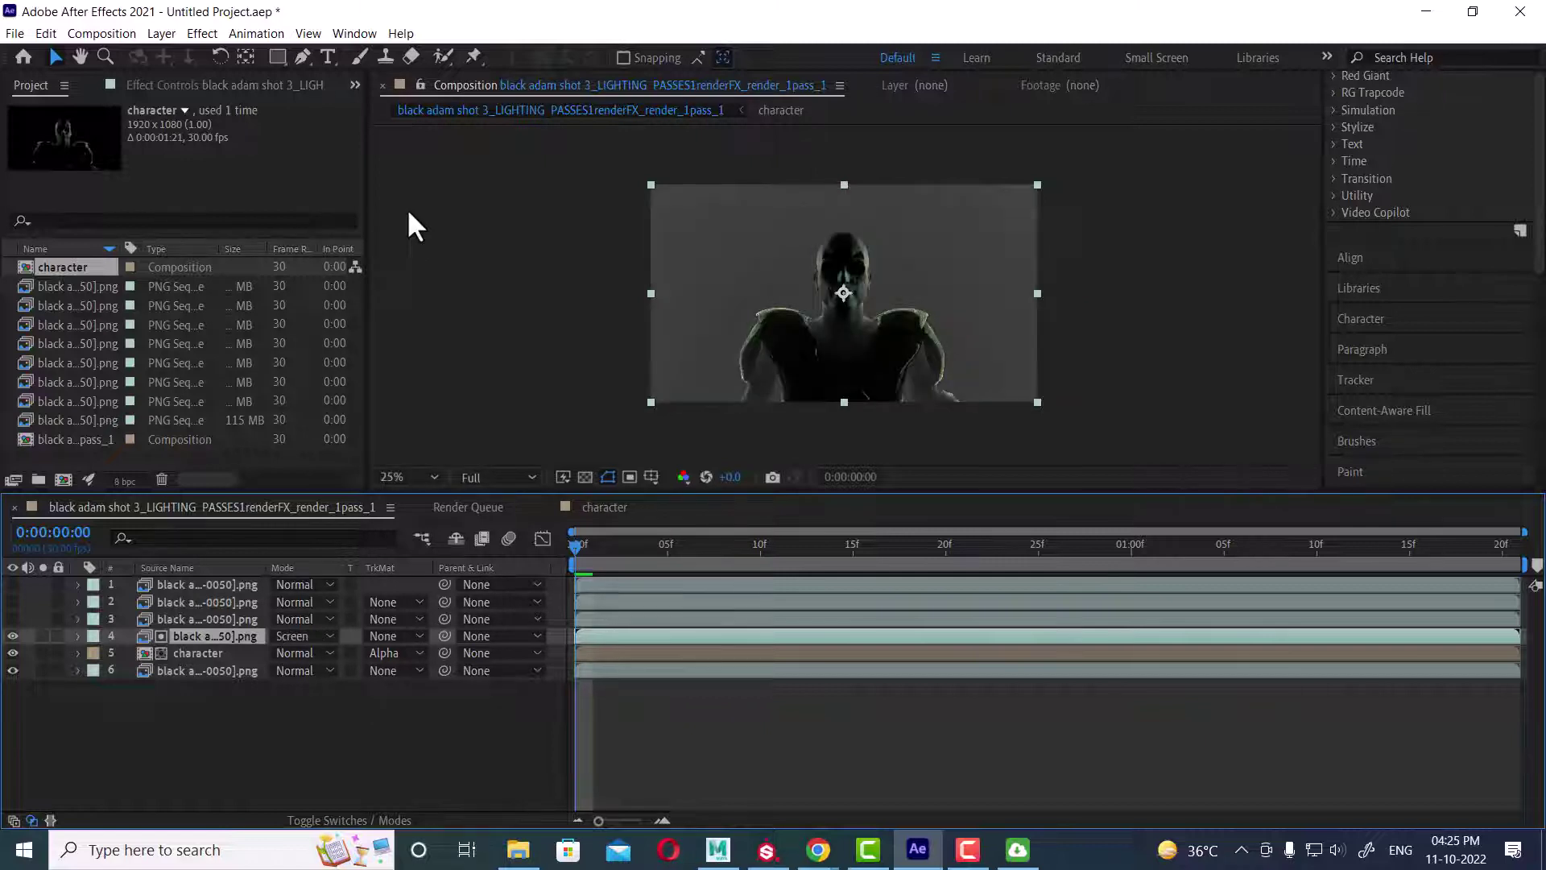
{"action": "key", "text": "shift+equal"}
{"action": "key", "text": "shift+equal"}
{"action": "key", "text": "shift+equal"}
{"action": "key", "text": "shift+equal"}
{"action": "key", "text": "shift+equal"}
{"action": "key", "text": "shift+equal"}
{"action": "key", "text": "shift+equal"}
{"action": "key", "text": "shift+equal"}
{"action": "key", "text": "shift+equal"}
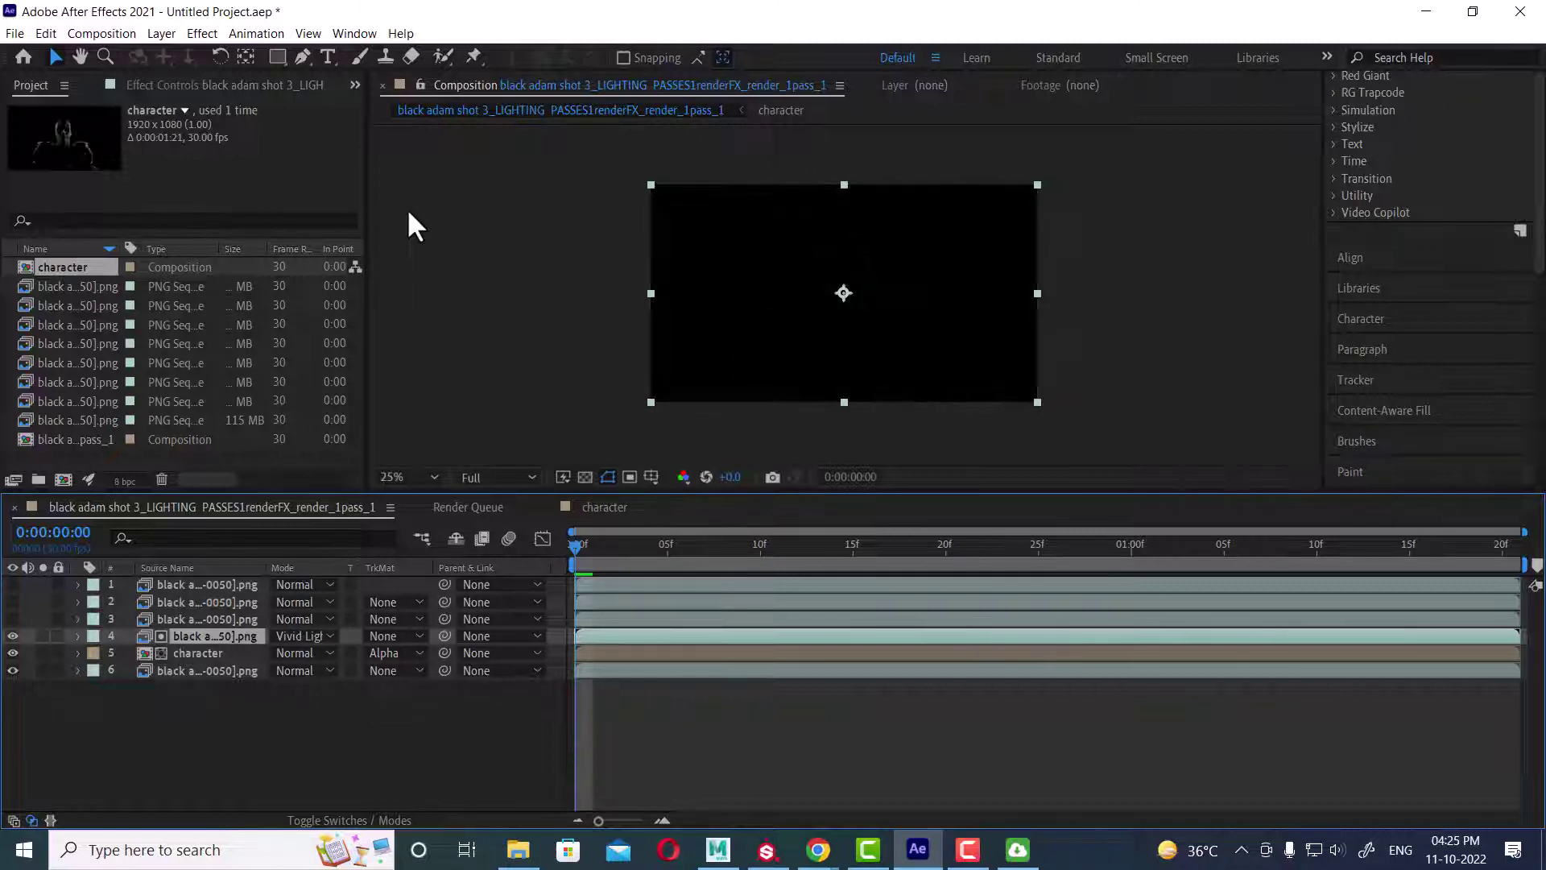
{"action": "key", "text": "shift+equal"}
{"action": "key", "text": "shift+equal"}
{"action": "key", "text": "shift+equal"}
{"action": "key", "text": "shift+equal"}
{"action": "key", "text": "shift+equal"}
{"action": "key", "text": "shift+equal"}
{"action": "key", "text": "shift+equal"}
{"action": "key", "text": "shift+equal"}
{"action": "key", "text": "shift+equal"}
{"action": "key", "text": "shift+equal"}
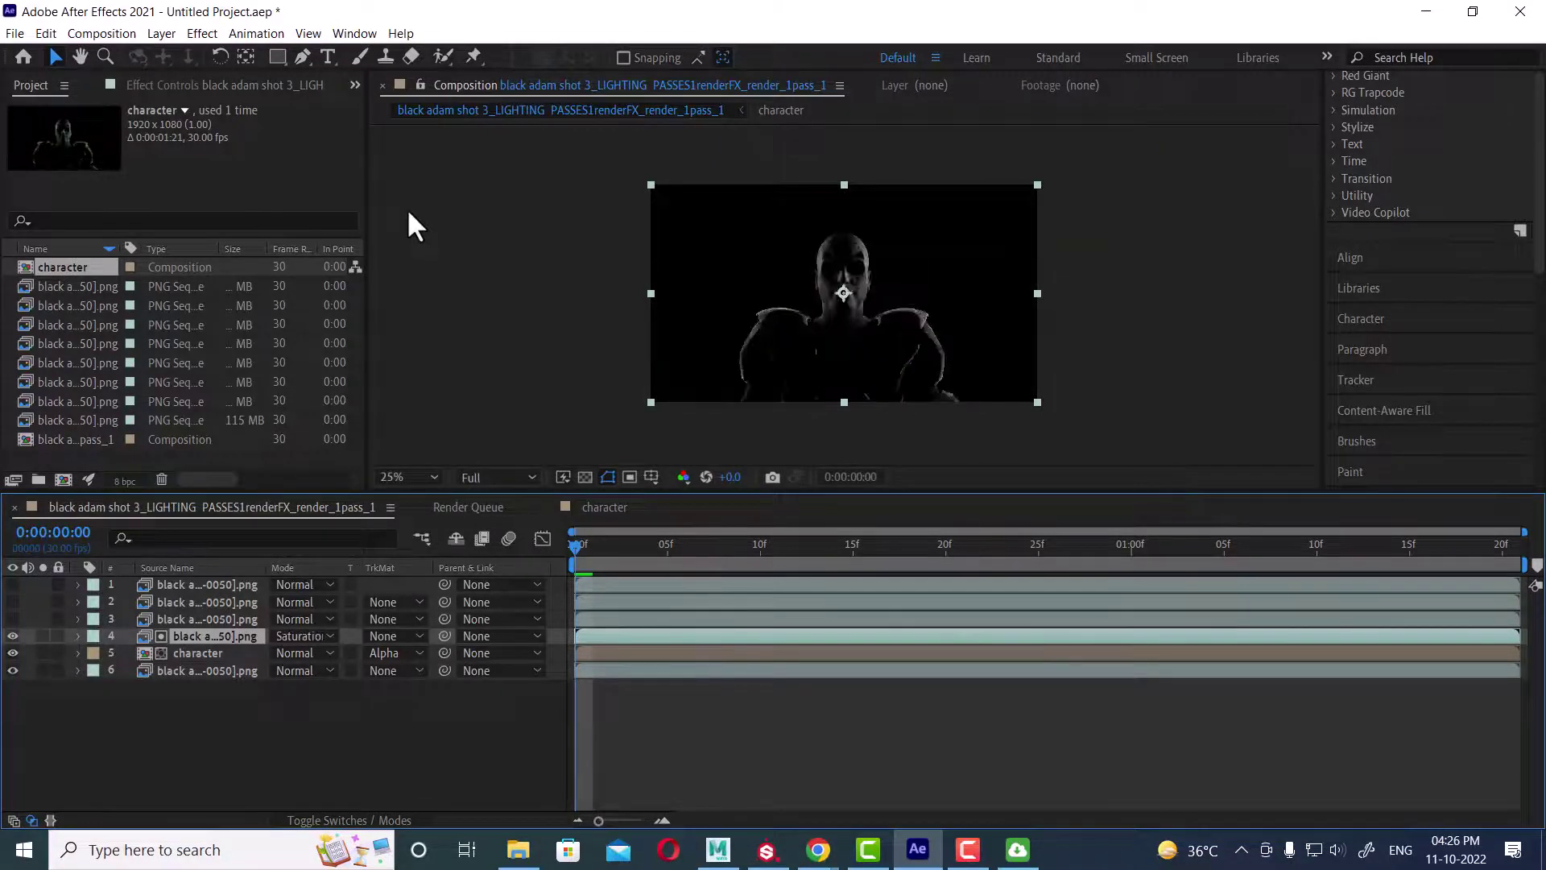
{"action": "key", "text": "shift+equal"}
{"action": "key", "text": "shift+equal"}
{"action": "key", "text": "shift+equal"}
{"action": "key", "text": "shift+equal"}
{"action": "key", "text": "shift+equal"}
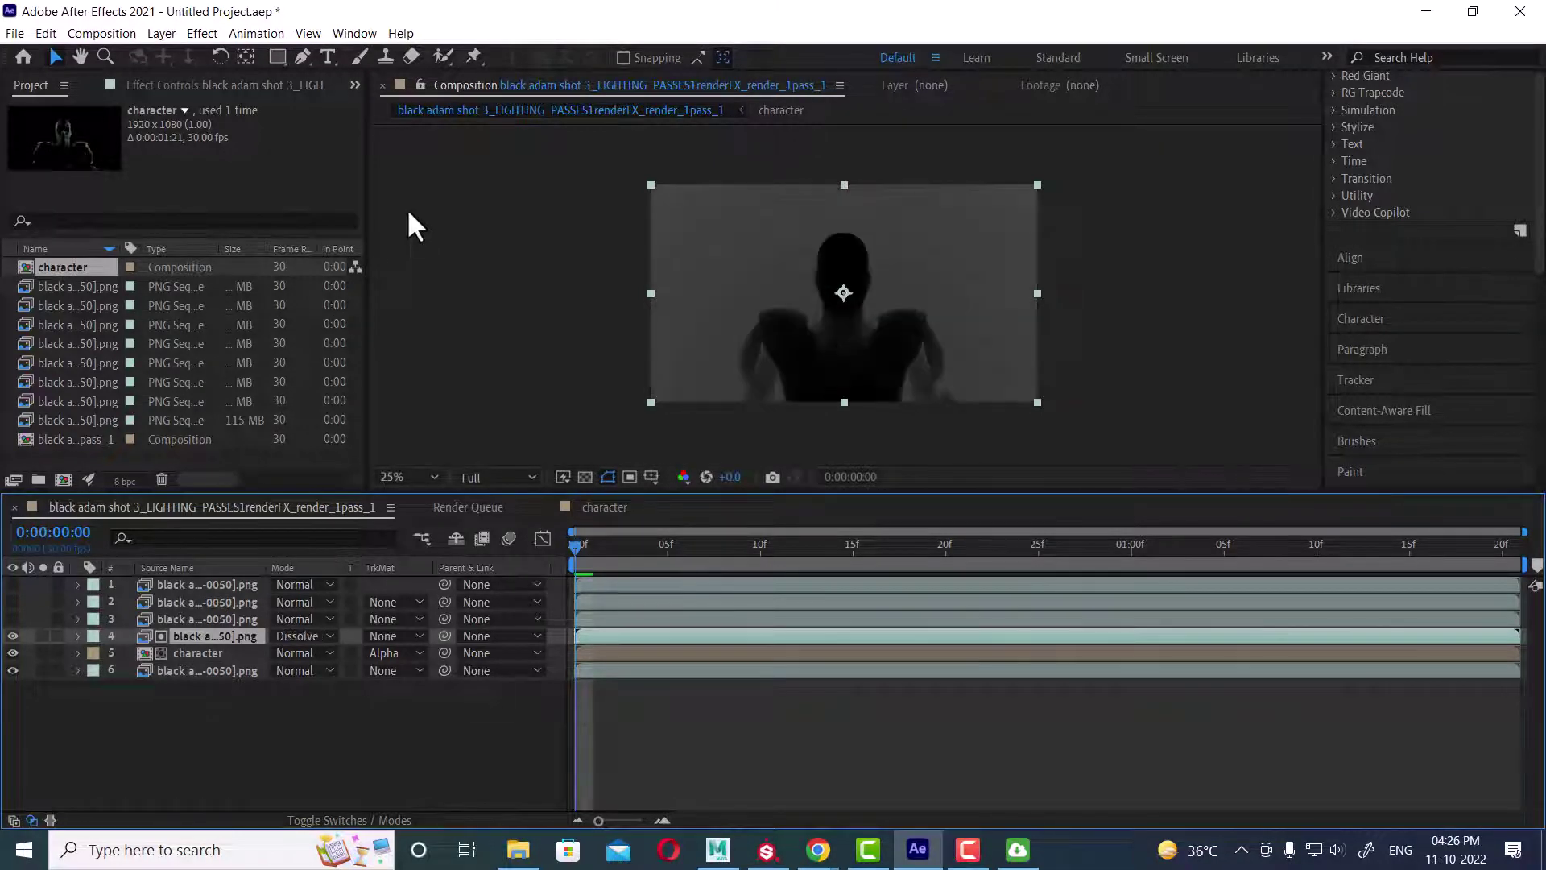
{"action": "key", "text": "shift+equal"}
{"action": "key", "text": "shift+equal"}
{"action": "key", "text": "shift+equal"}
{"action": "key", "text": "shift+equal"}
{"action": "key", "text": "shift+equal"}
{"action": "key", "text": "shift+equal"}
{"action": "key", "text": "shift+equal"}
{"action": "key", "text": "shift+equal"}
{"action": "key", "text": "shift+equal"}
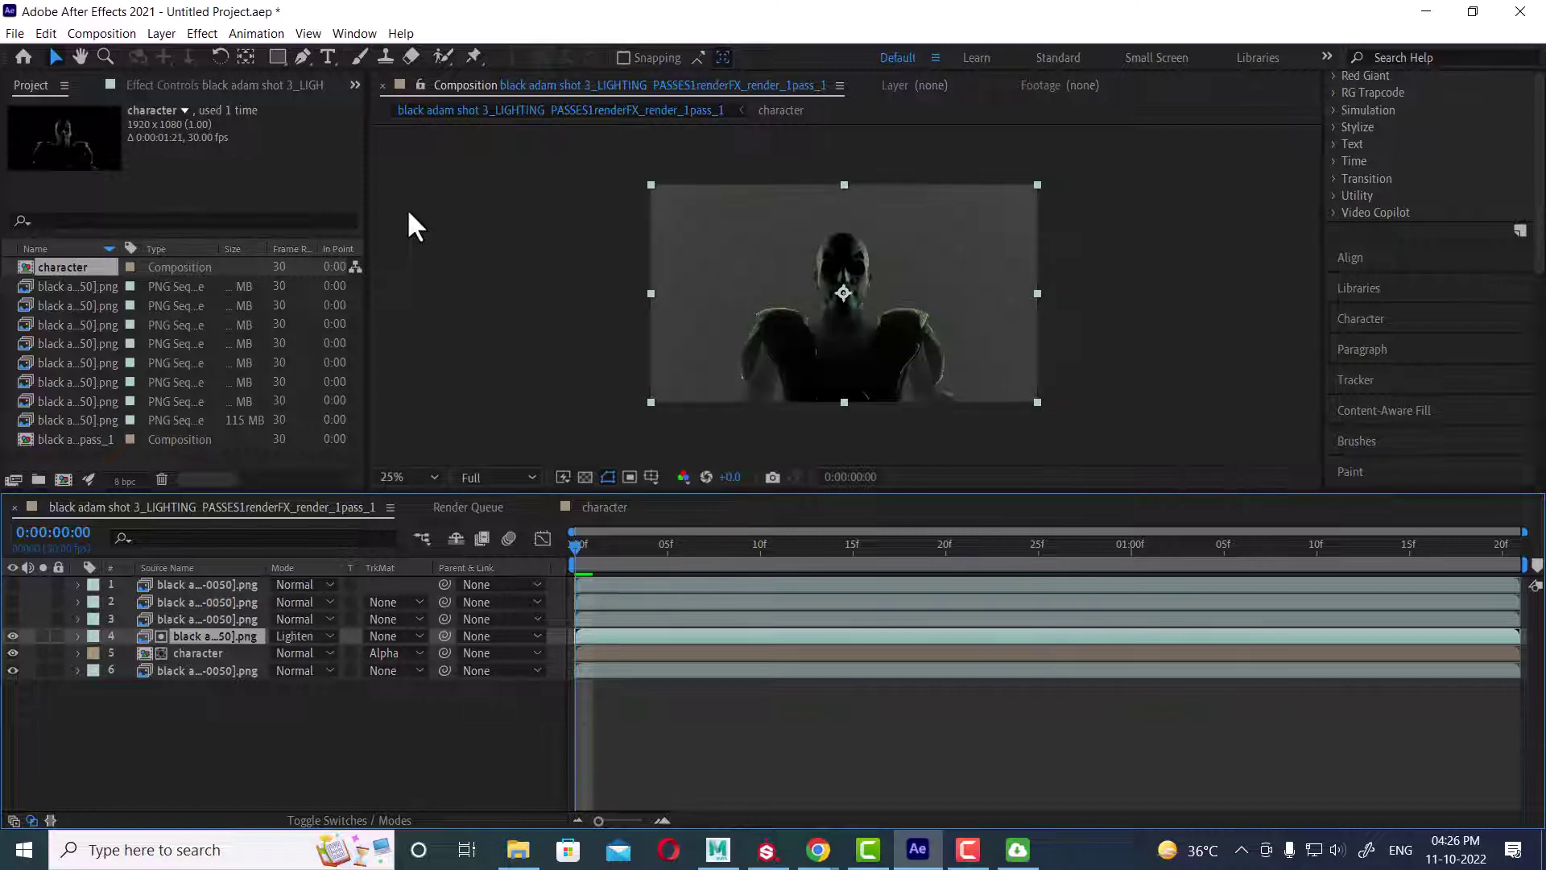
{"action": "key", "text": "shift+equal"}
{"action": "key", "text": "shift+equal"}
{"action": "key", "text": "shift+equal"}
{"action": "key", "text": "shift+minus"}
{"action": "key", "text": "shift+minus"}
{"action": "key", "text": "shift+minus"}
{"action": "key", "text": "shift+minus"}
{"action": "key", "text": "shift+minus"}
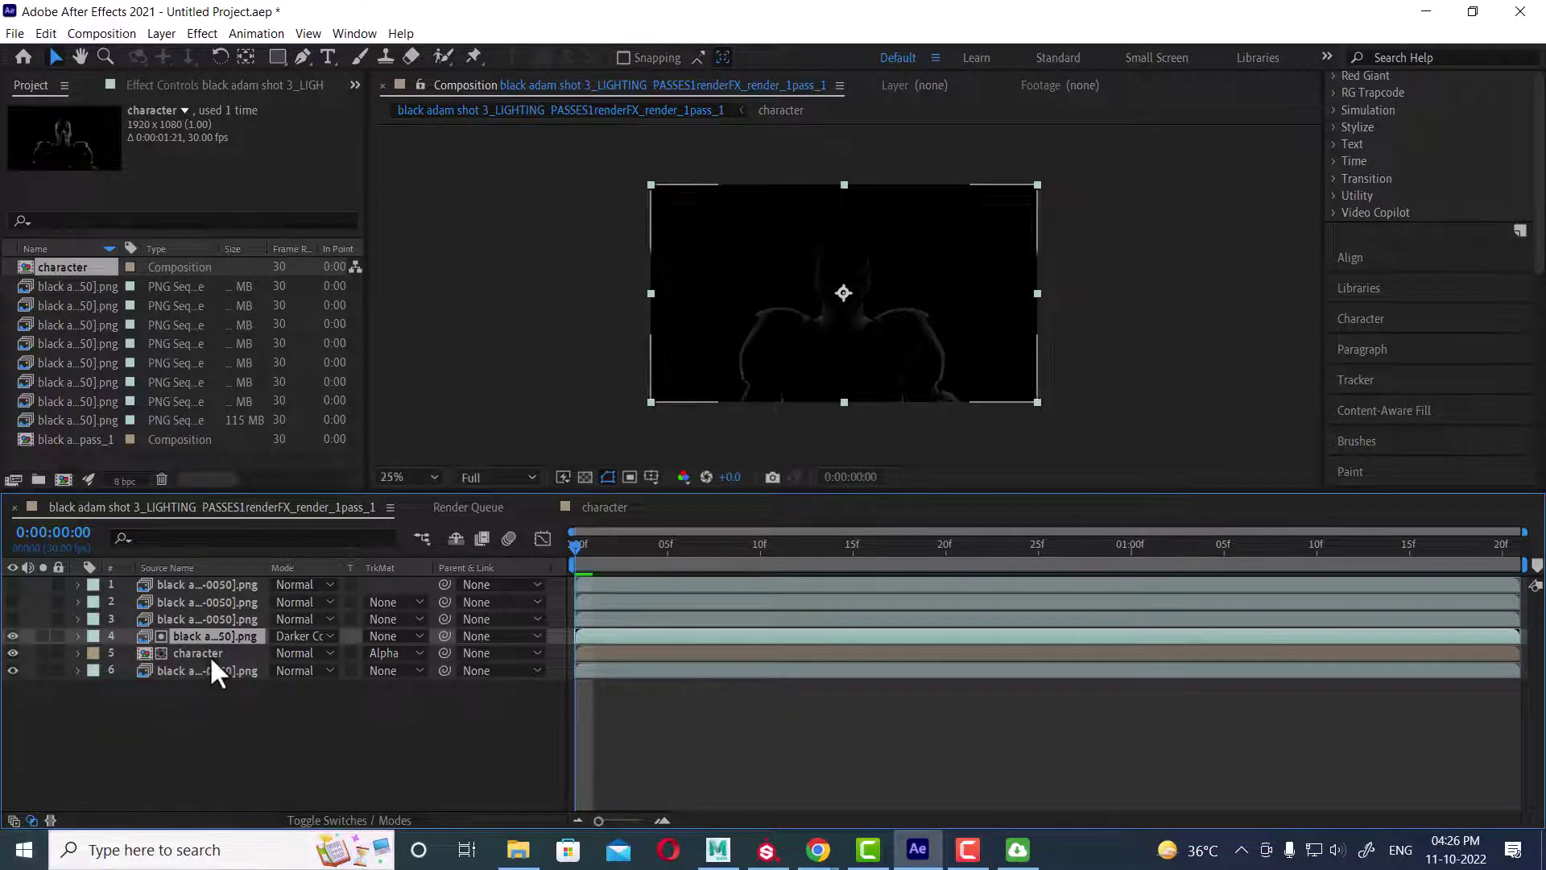
Step: Move the grayscale pass below the character precomp, set its blending mode to Multiply, and check it with the character toggled off and on
{"action": "left_click_drag", "start_coordinate": [219, 631], "coordinate": [224, 646]}
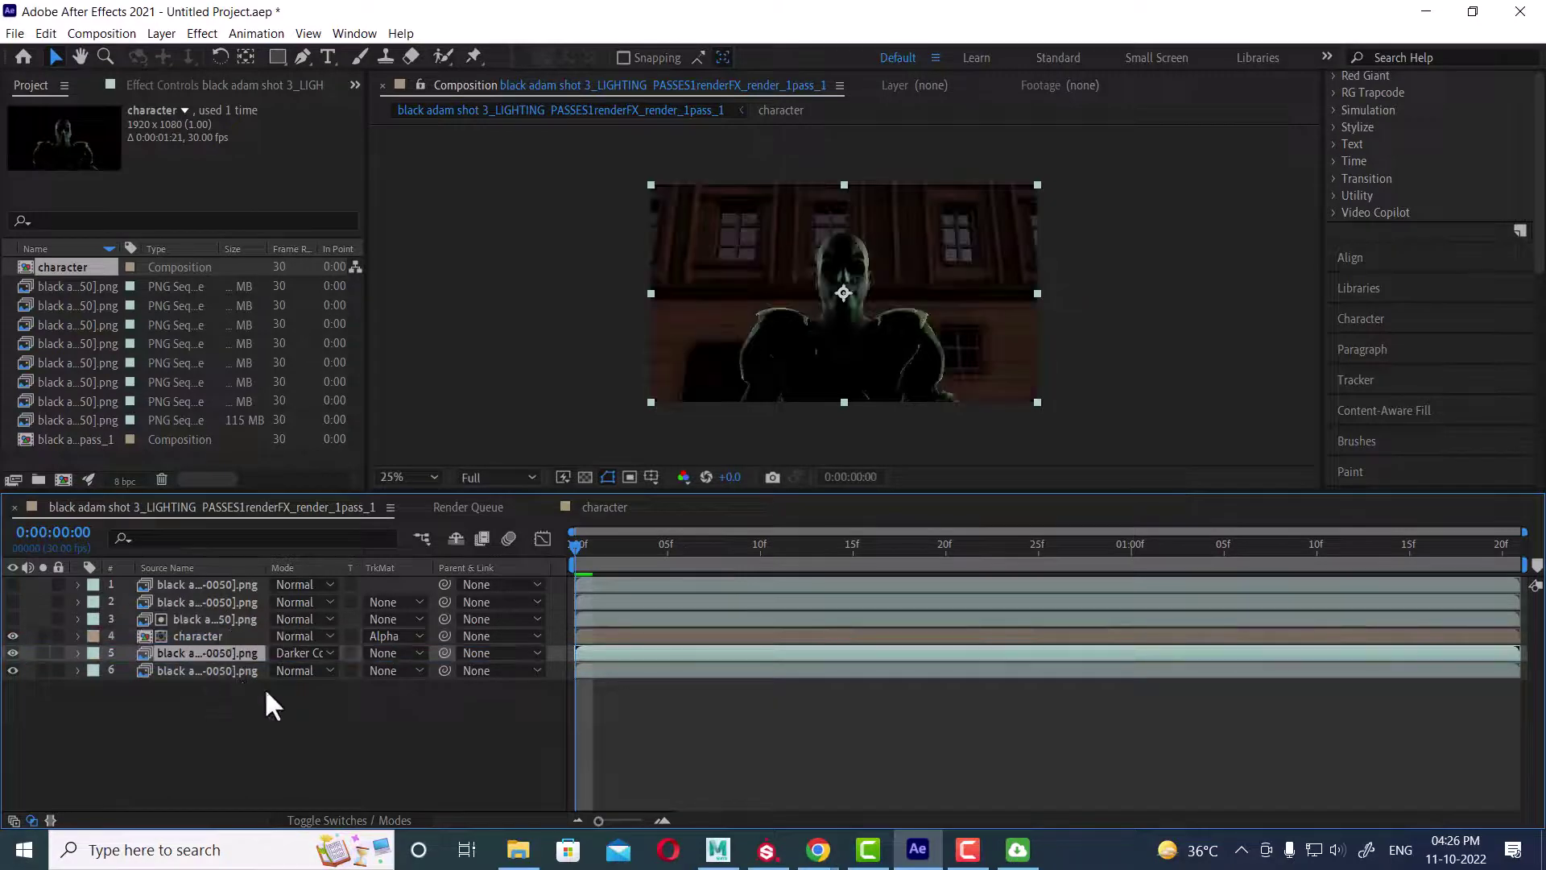
{"action": "left_click", "coordinate": [307, 654]}
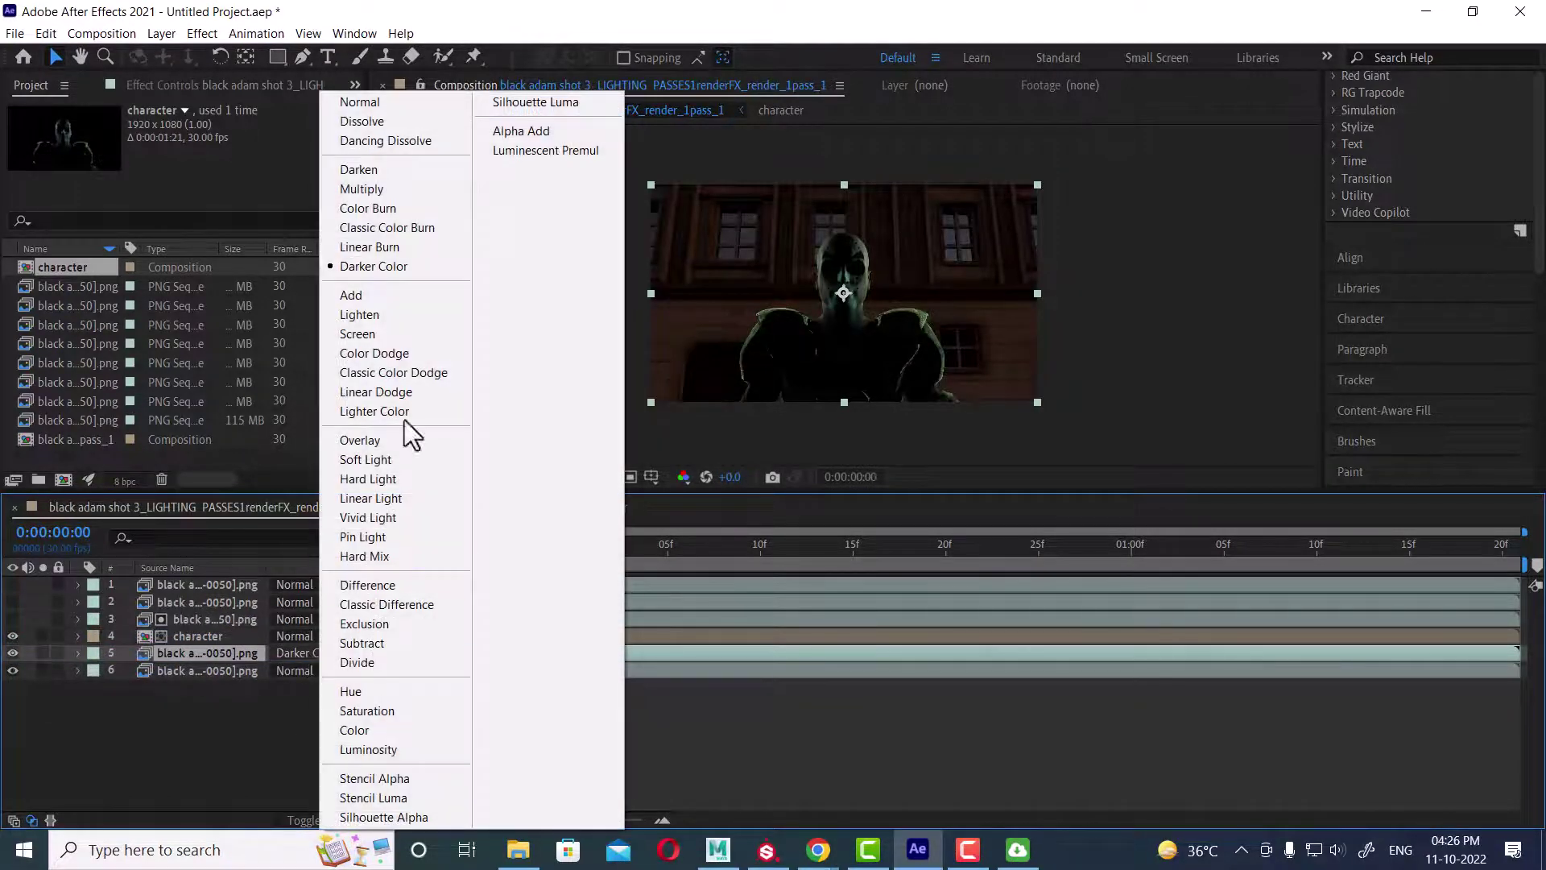
{"action": "left_click", "coordinate": [431, 106]}
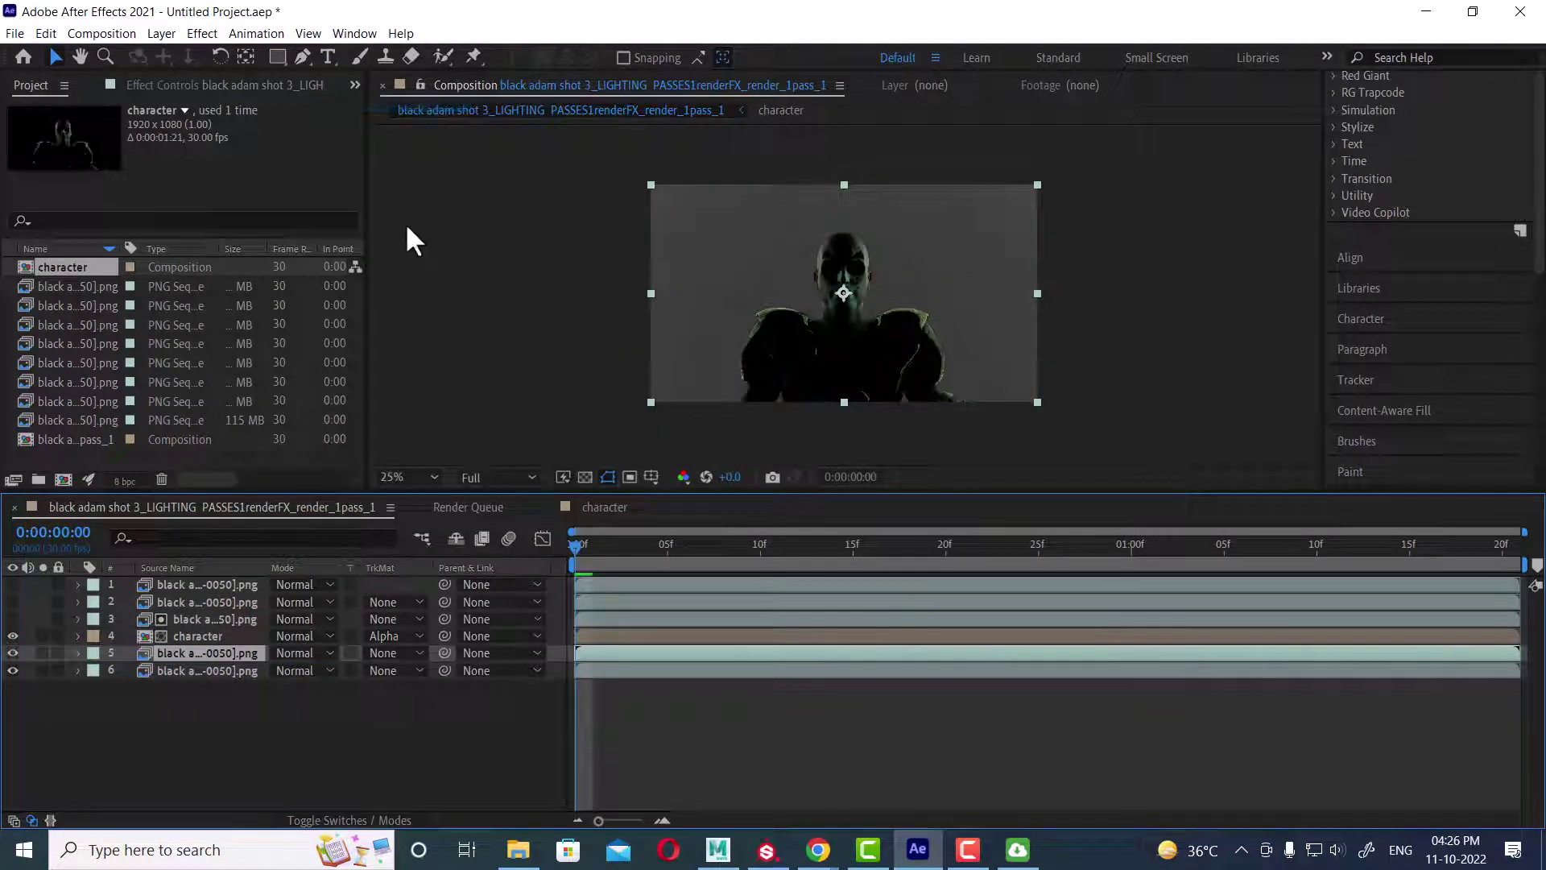
{"action": "left_click", "coordinate": [306, 654]}
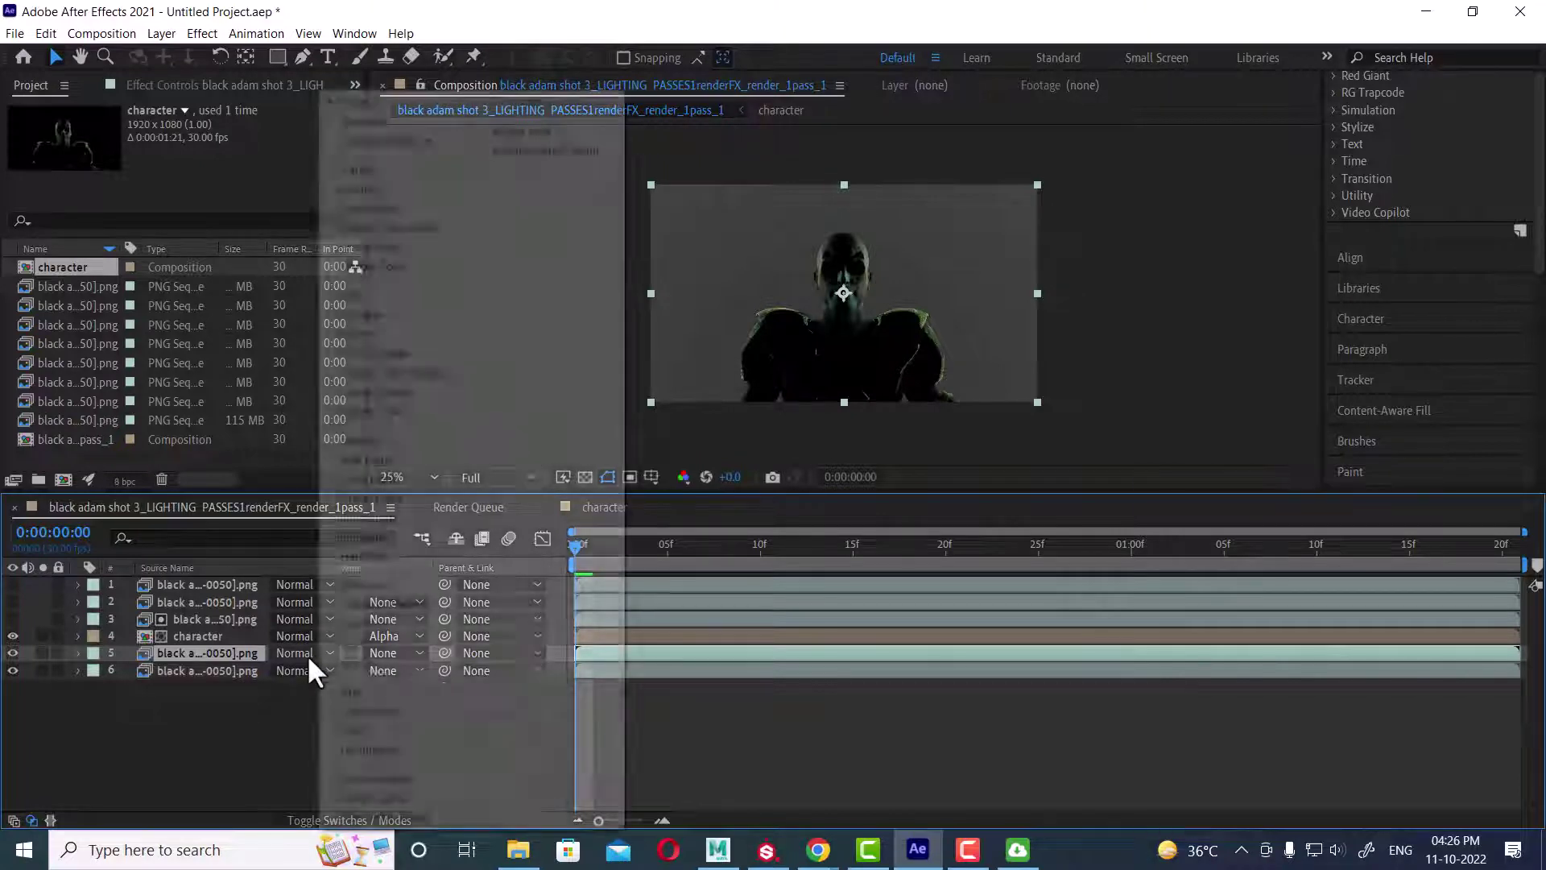
{"action": "left_click", "coordinate": [401, 190]}
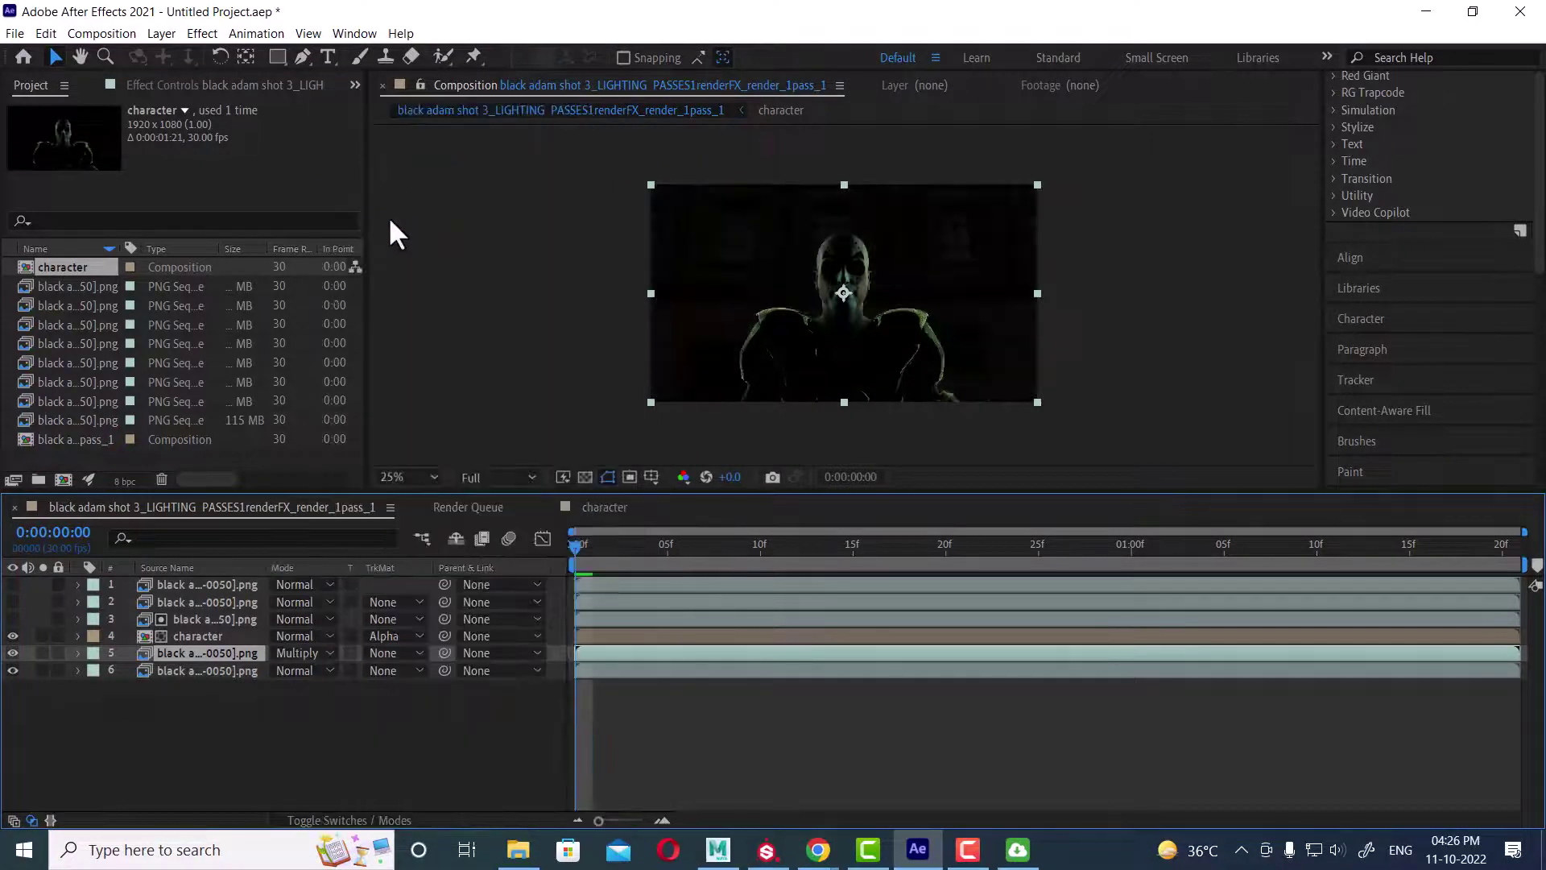
{"action": "left_click", "coordinate": [13, 635]}
{"action": "left_click", "coordinate": [13, 635]}
Step: Move the grayscale pass directly above the character precomp and lower its opacity to 72%
{"action": "left_click_drag", "start_coordinate": [213, 650], "coordinate": [219, 626]}
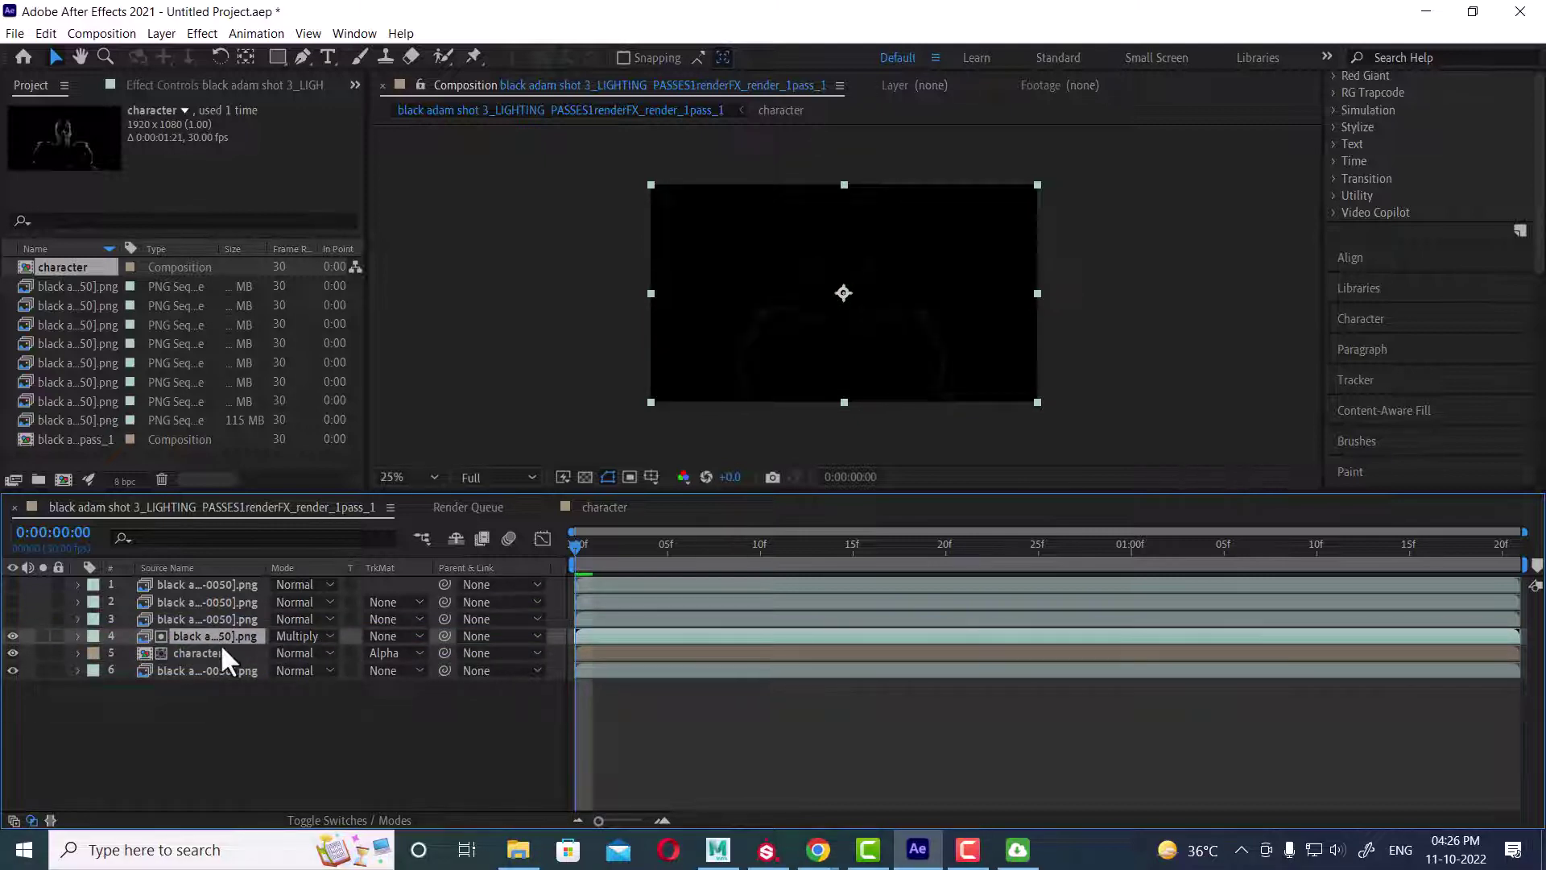
{"action": "key", "text": "t"}
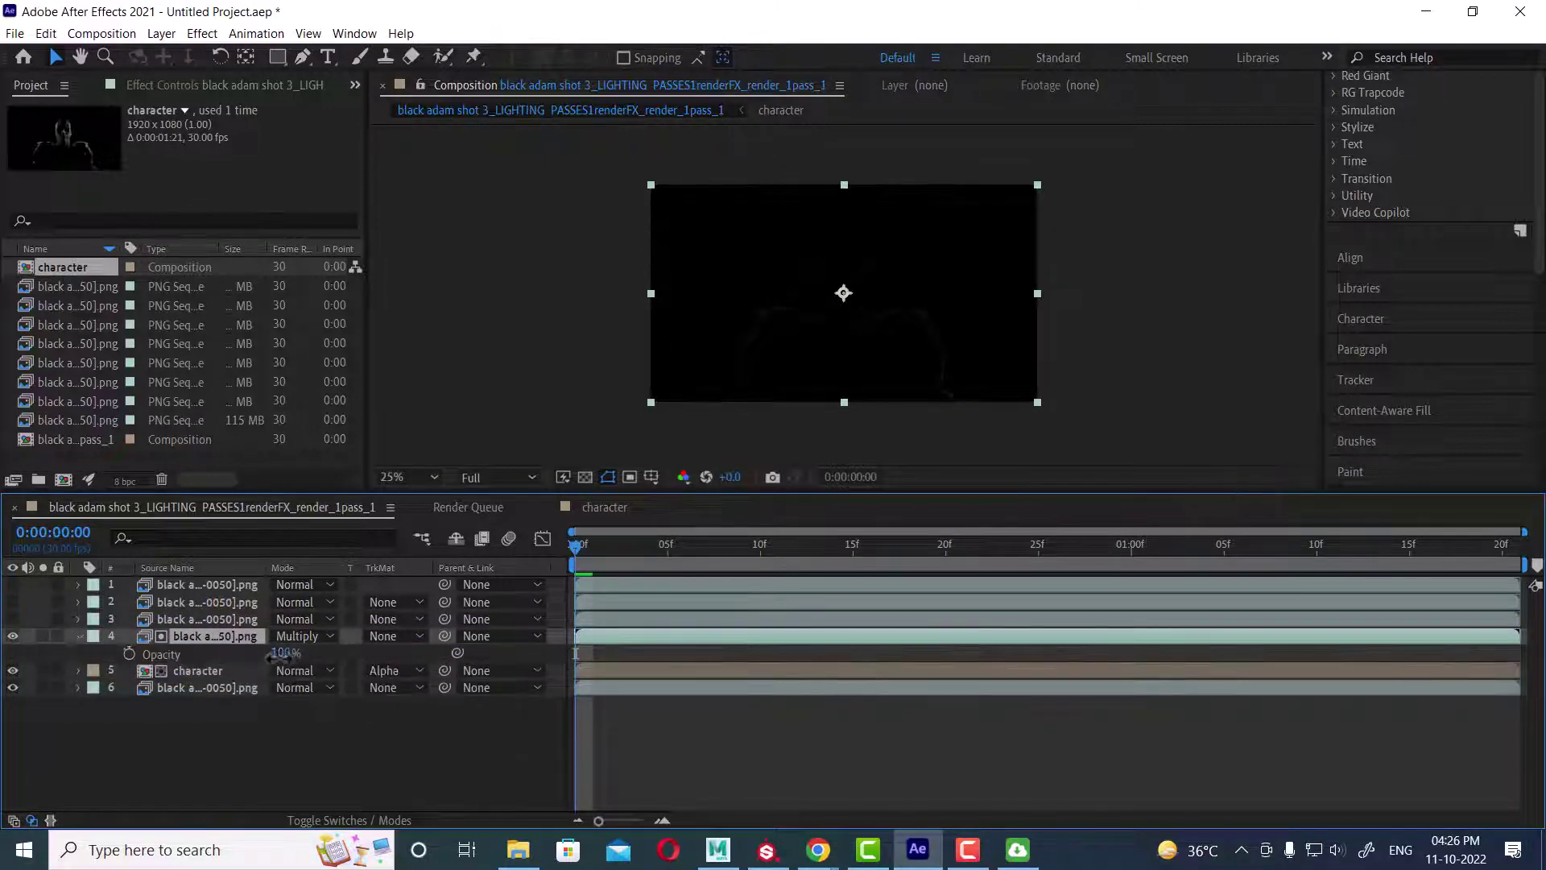
{"action": "left_click_drag", "start_coordinate": [278, 652], "coordinate": [256, 657]}
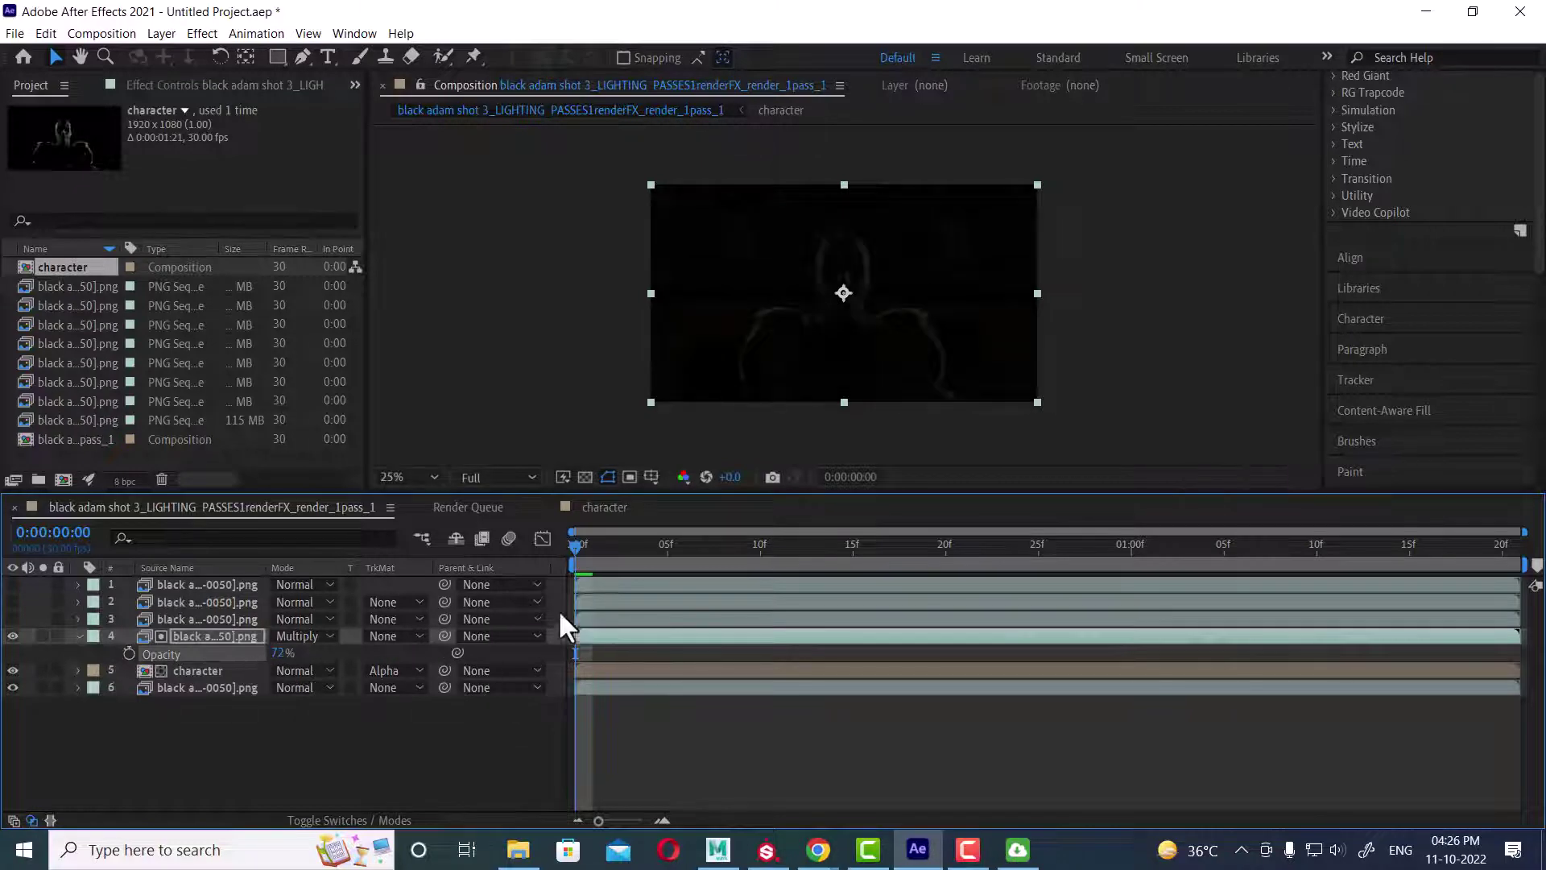
Step: Play back the composition and inspect the darkened character up close at several frames, ending at 0:00:00:05
{"action": "key", "text": "space"}
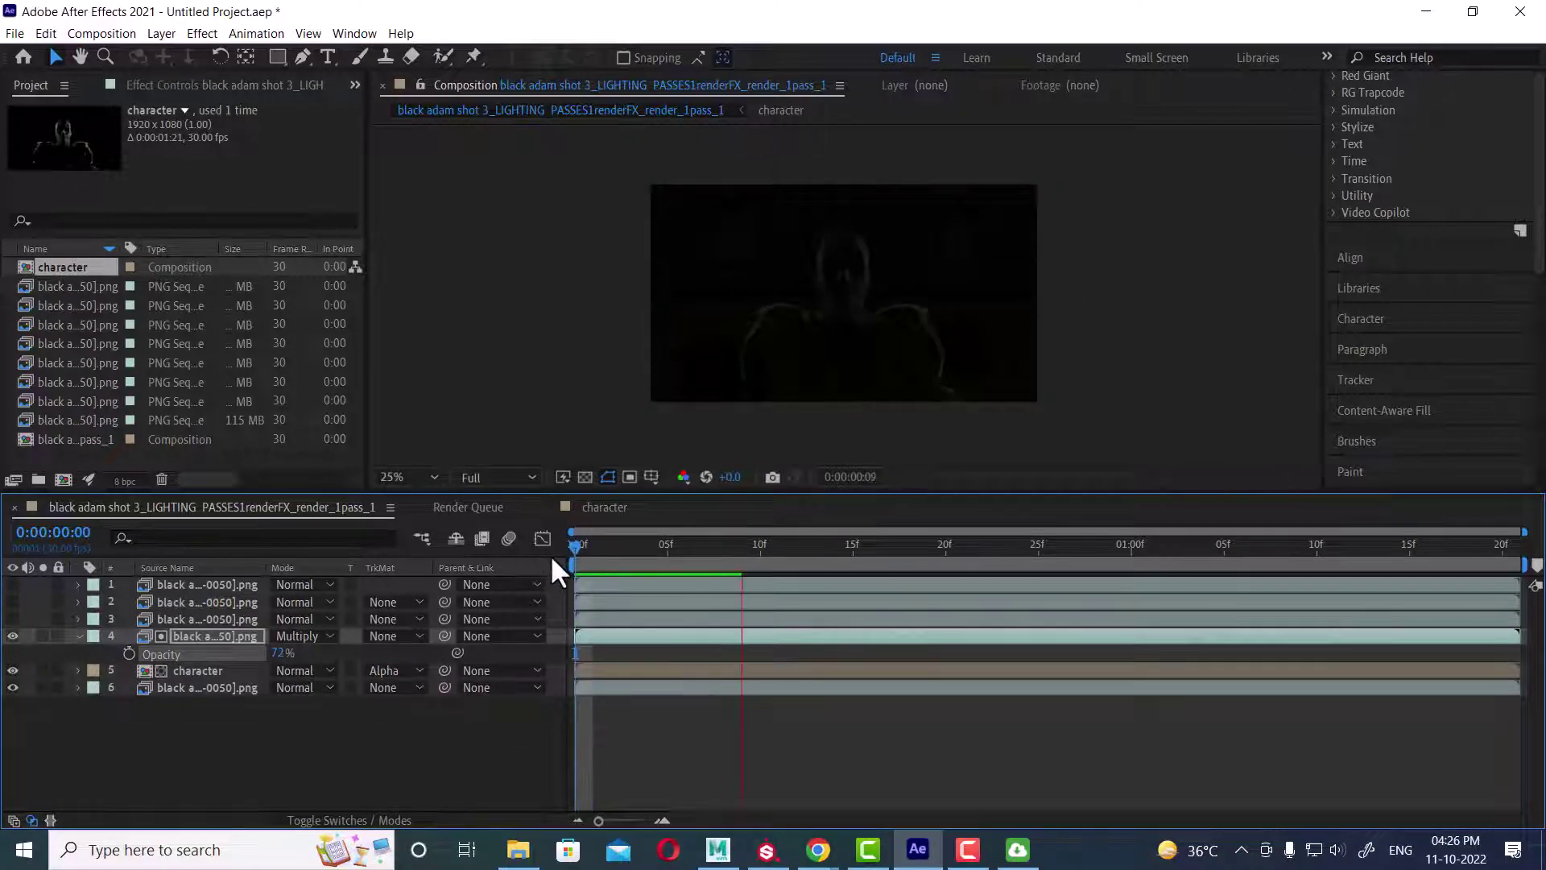
{"action": "key", "text": "space"}
{"action": "key", "text": "period"}
{"action": "key", "text": "period"}
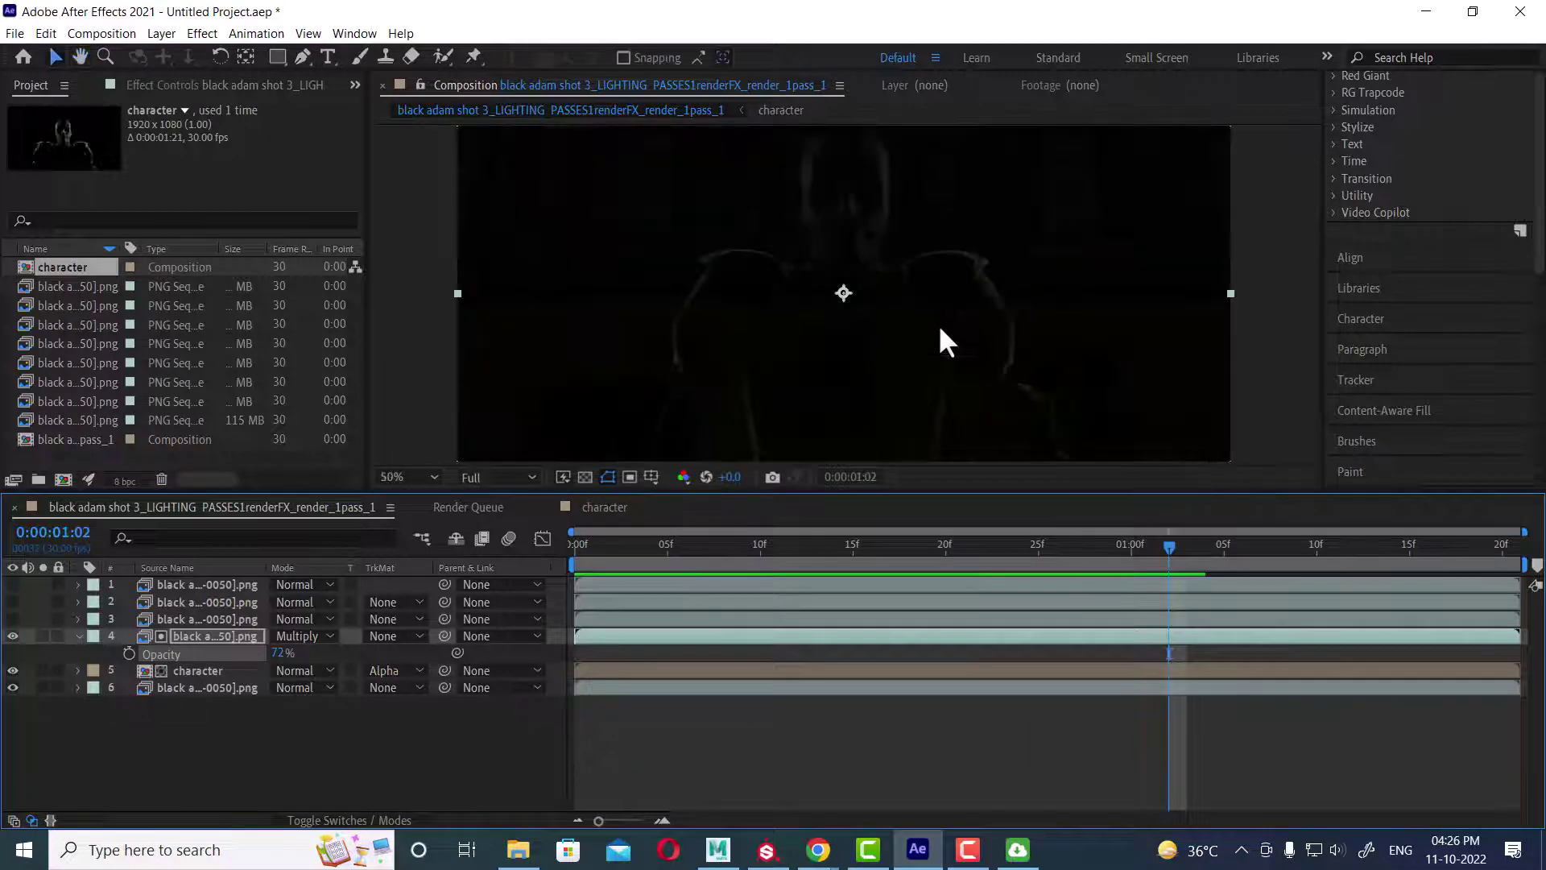
{"action": "key", "text": "h"}
{"action": "key", "text": "v"}
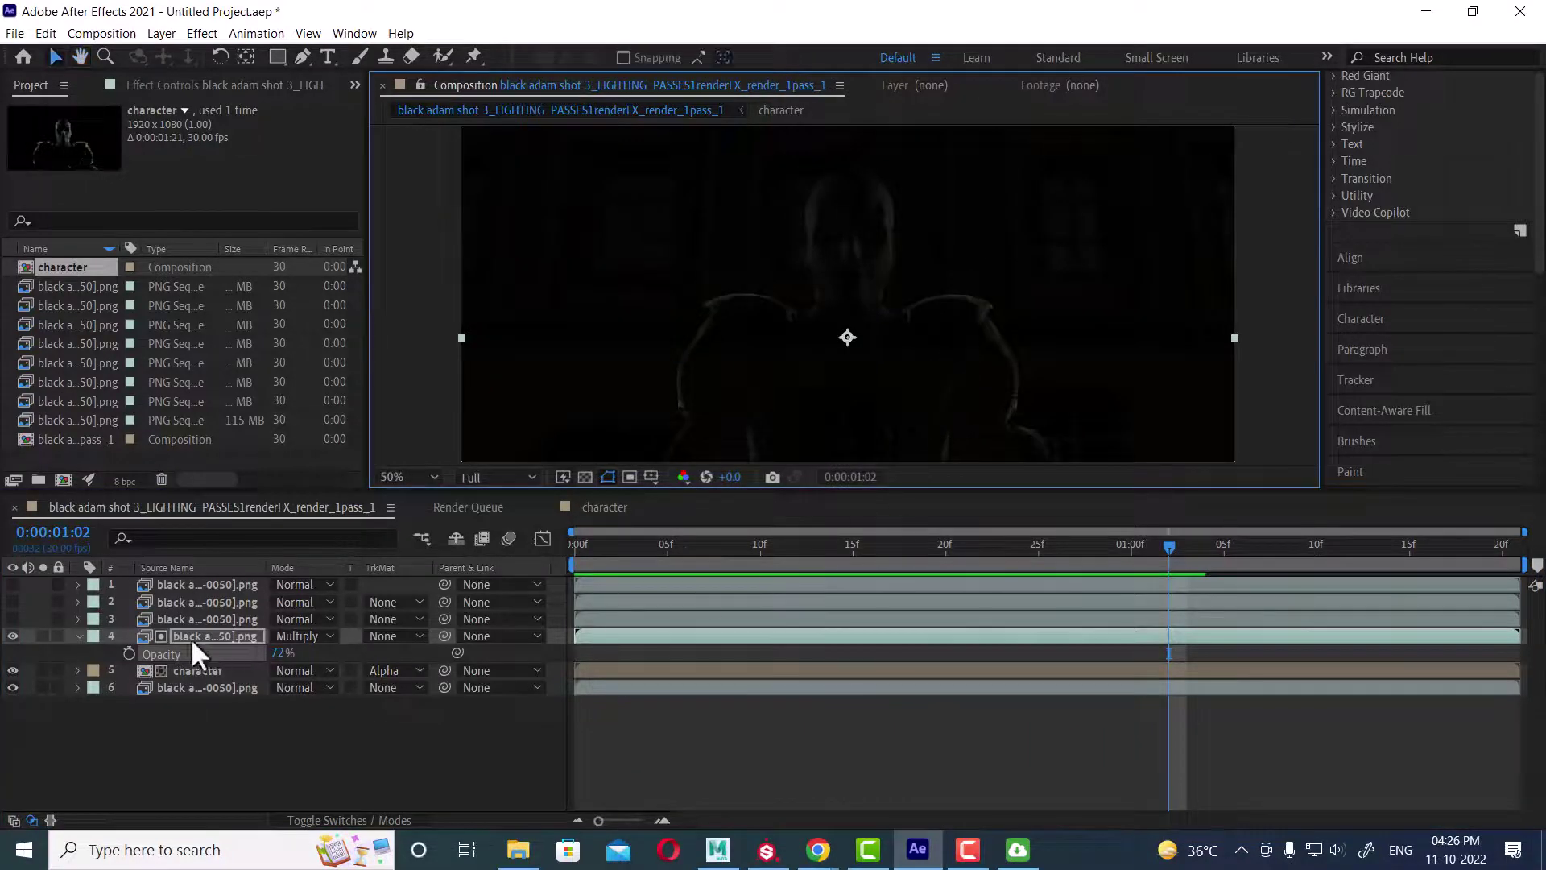
{"action": "left_click_drag", "start_coordinate": [635, 546], "coordinate": [667, 541]}
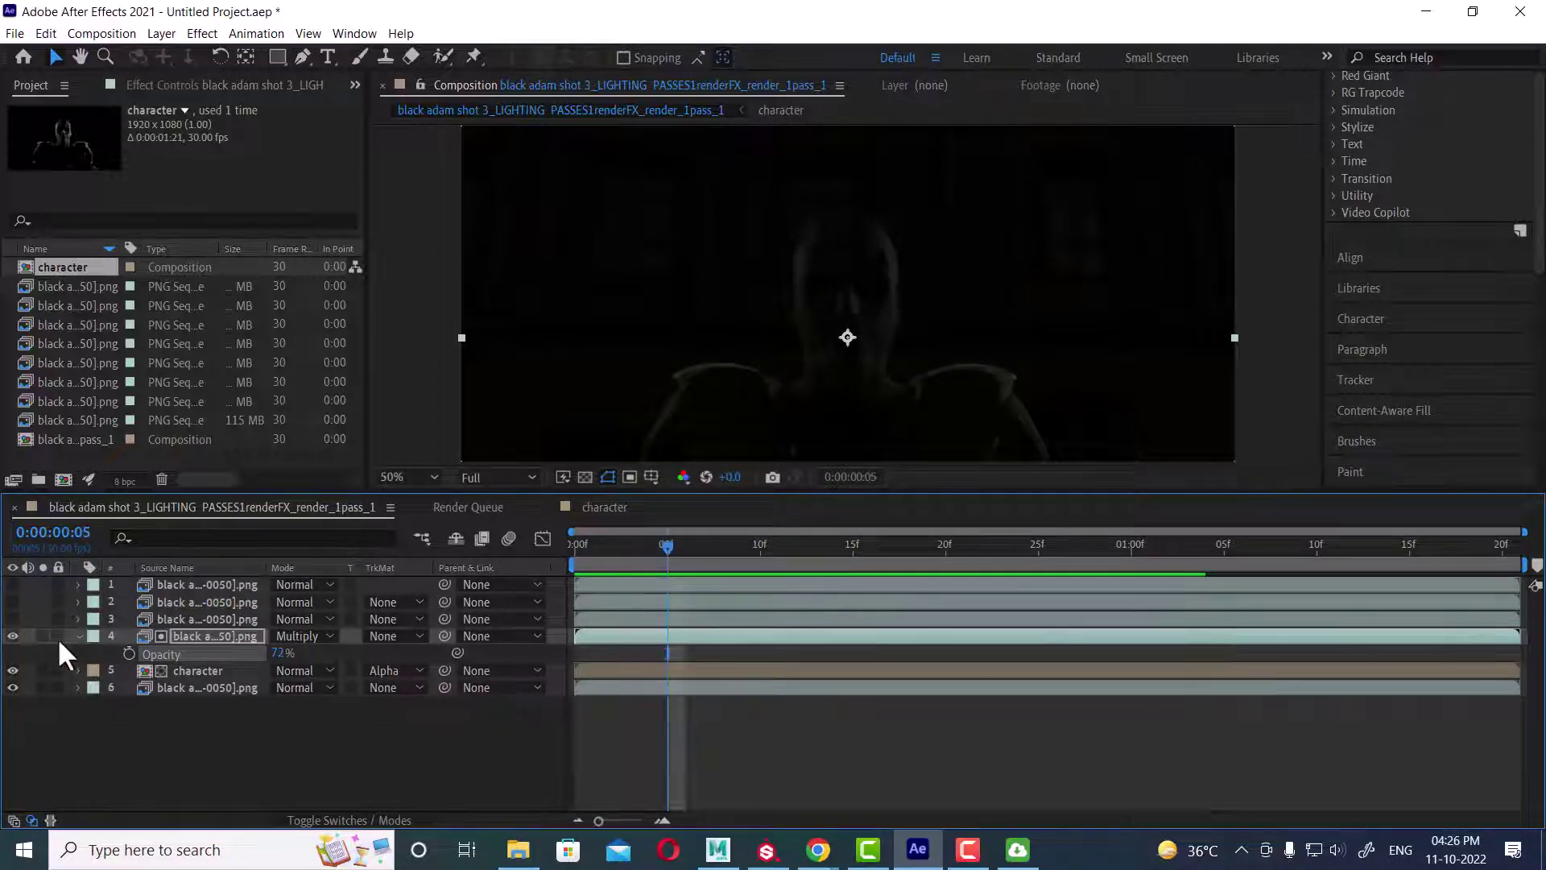
Step: Hide the Multiply grayscale pass and move it above the character's alpha matte layer
{"action": "left_click", "coordinate": [13, 635]}
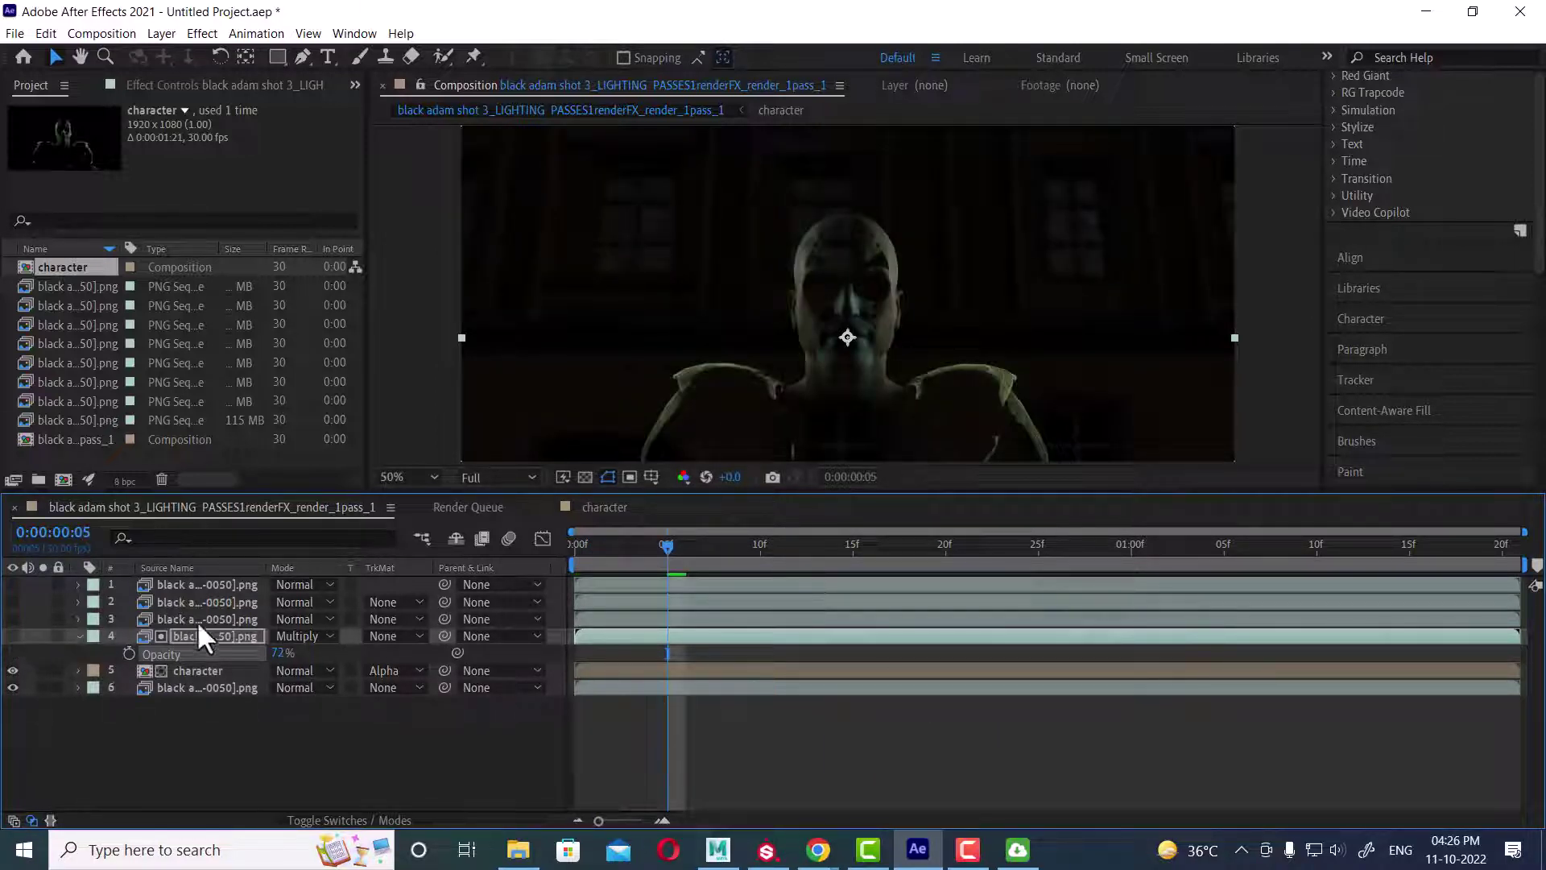
{"action": "left_click", "coordinate": [205, 670]}
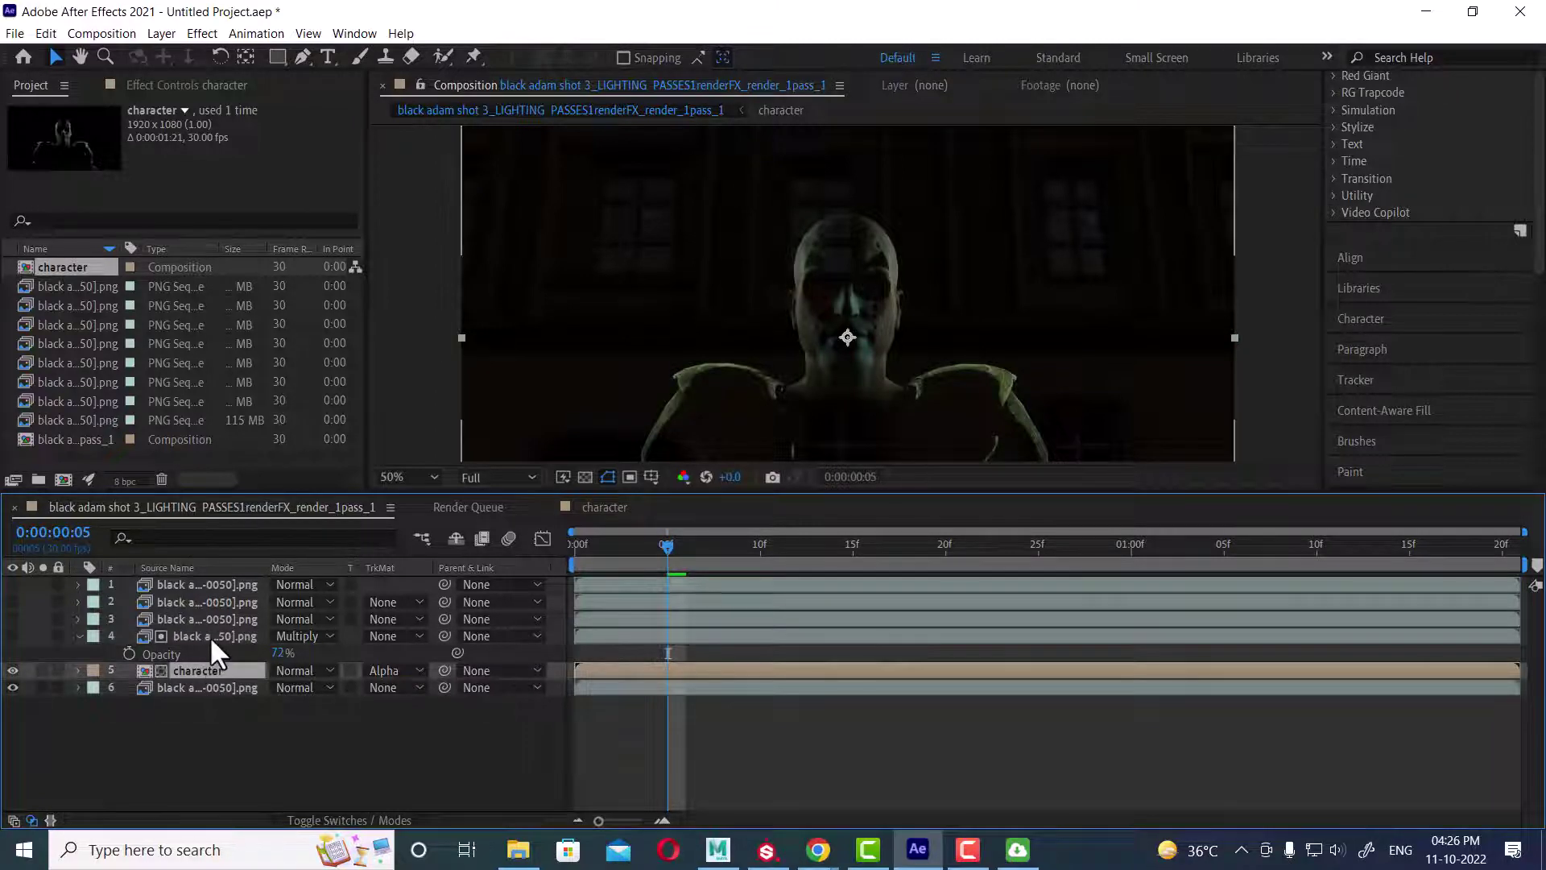
{"action": "left_click_drag", "start_coordinate": [210, 635], "coordinate": [211, 605]}
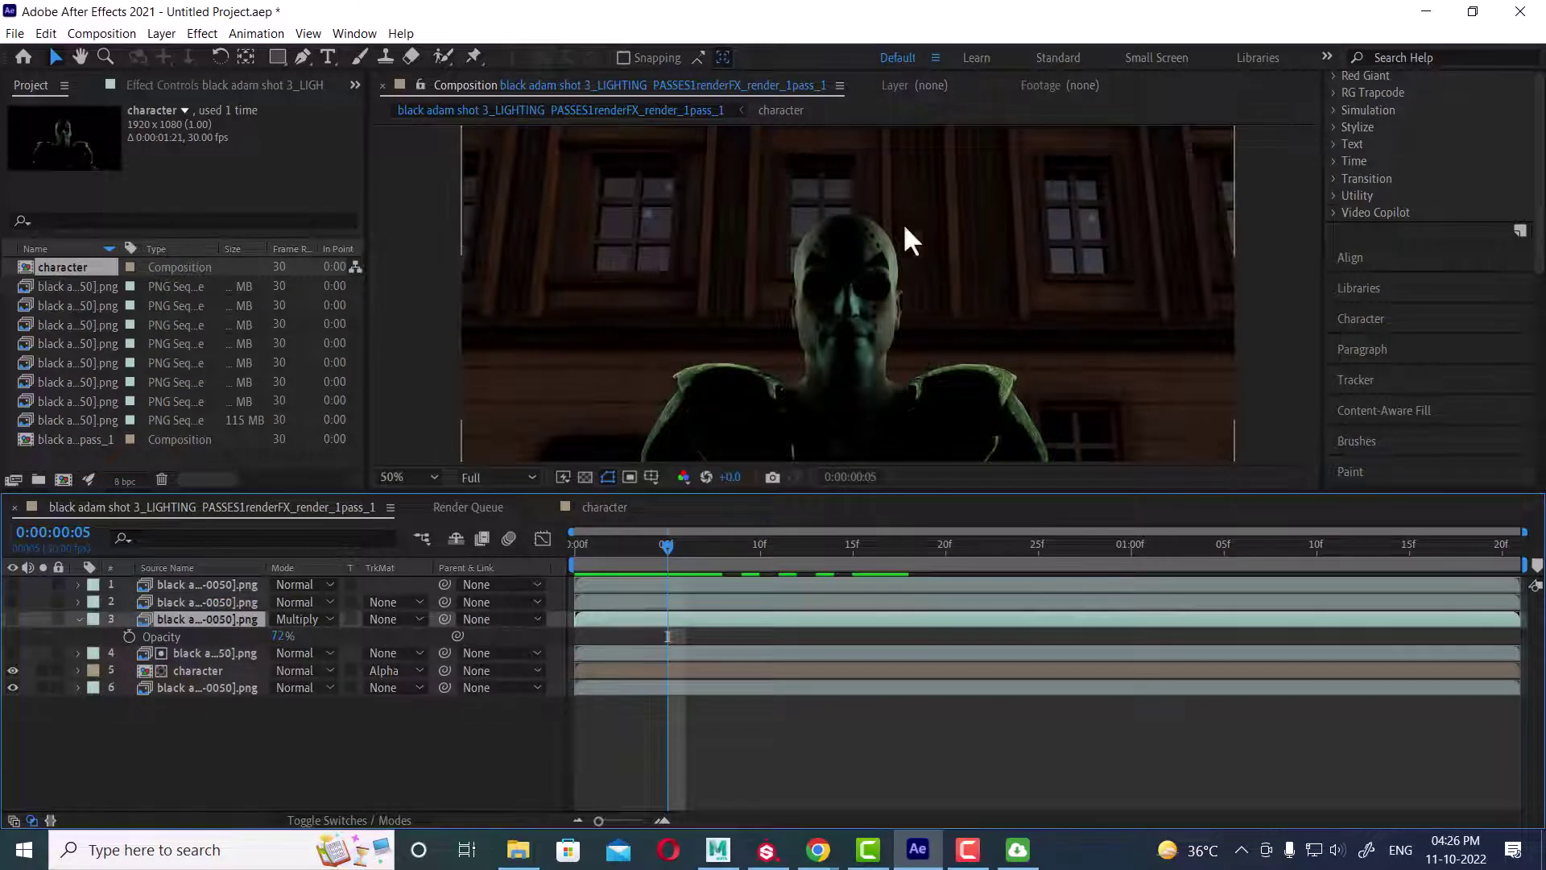
{"action": "key", "text": "comma"}
{"action": "key", "text": "comma"}
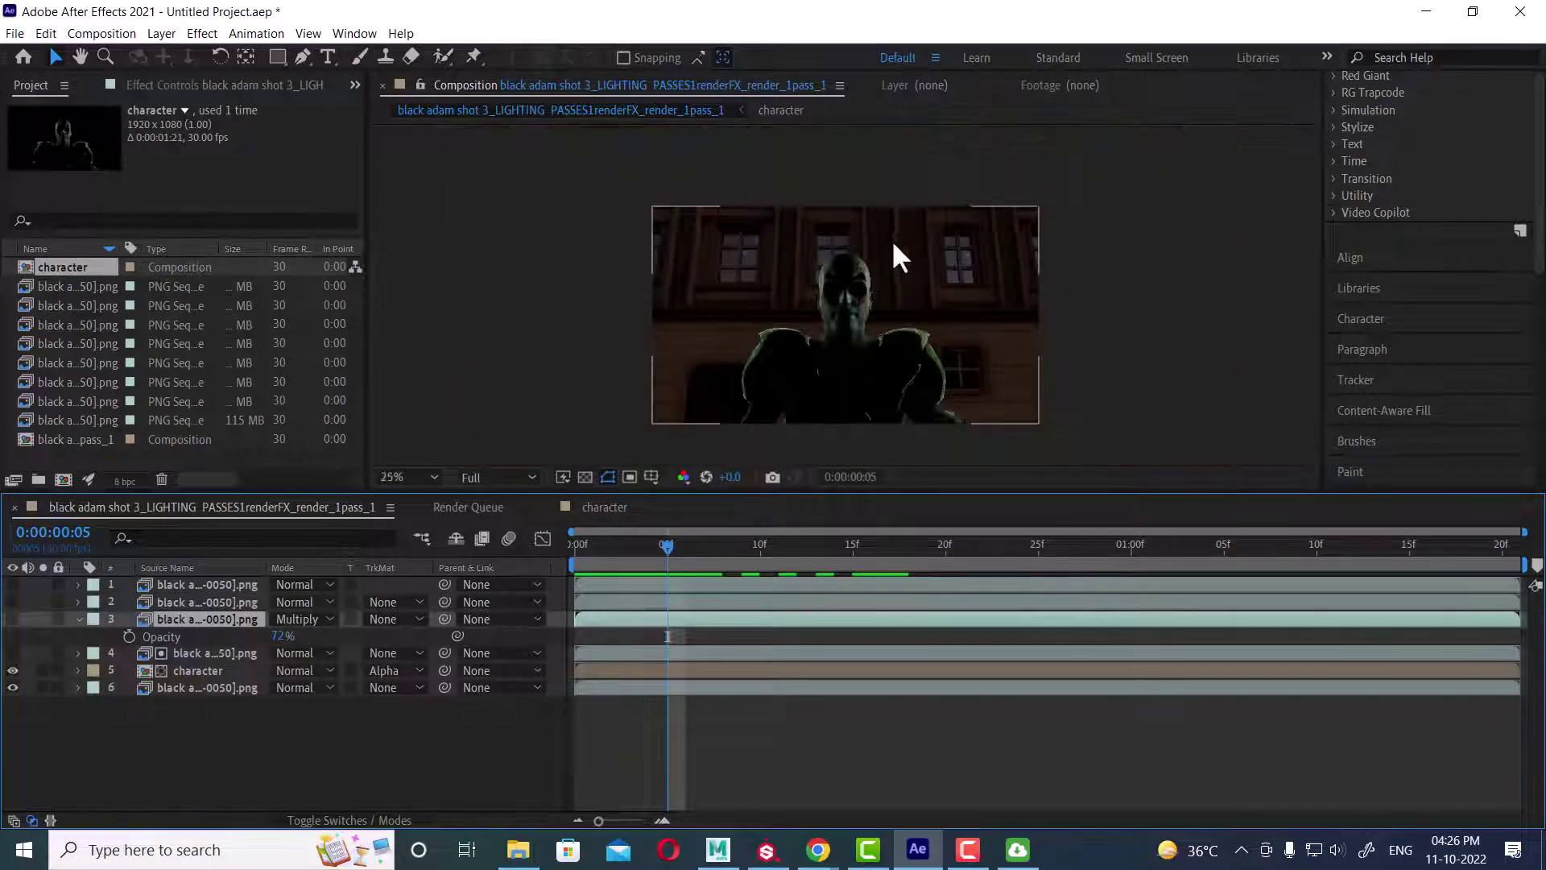
Step: Check the matte color pass on layer 1, then show the lightning pass and move it directly above the character's alpha matte layer
{"action": "left_click", "coordinate": [180, 584]}
{"action": "left_click", "coordinate": [12, 584]}
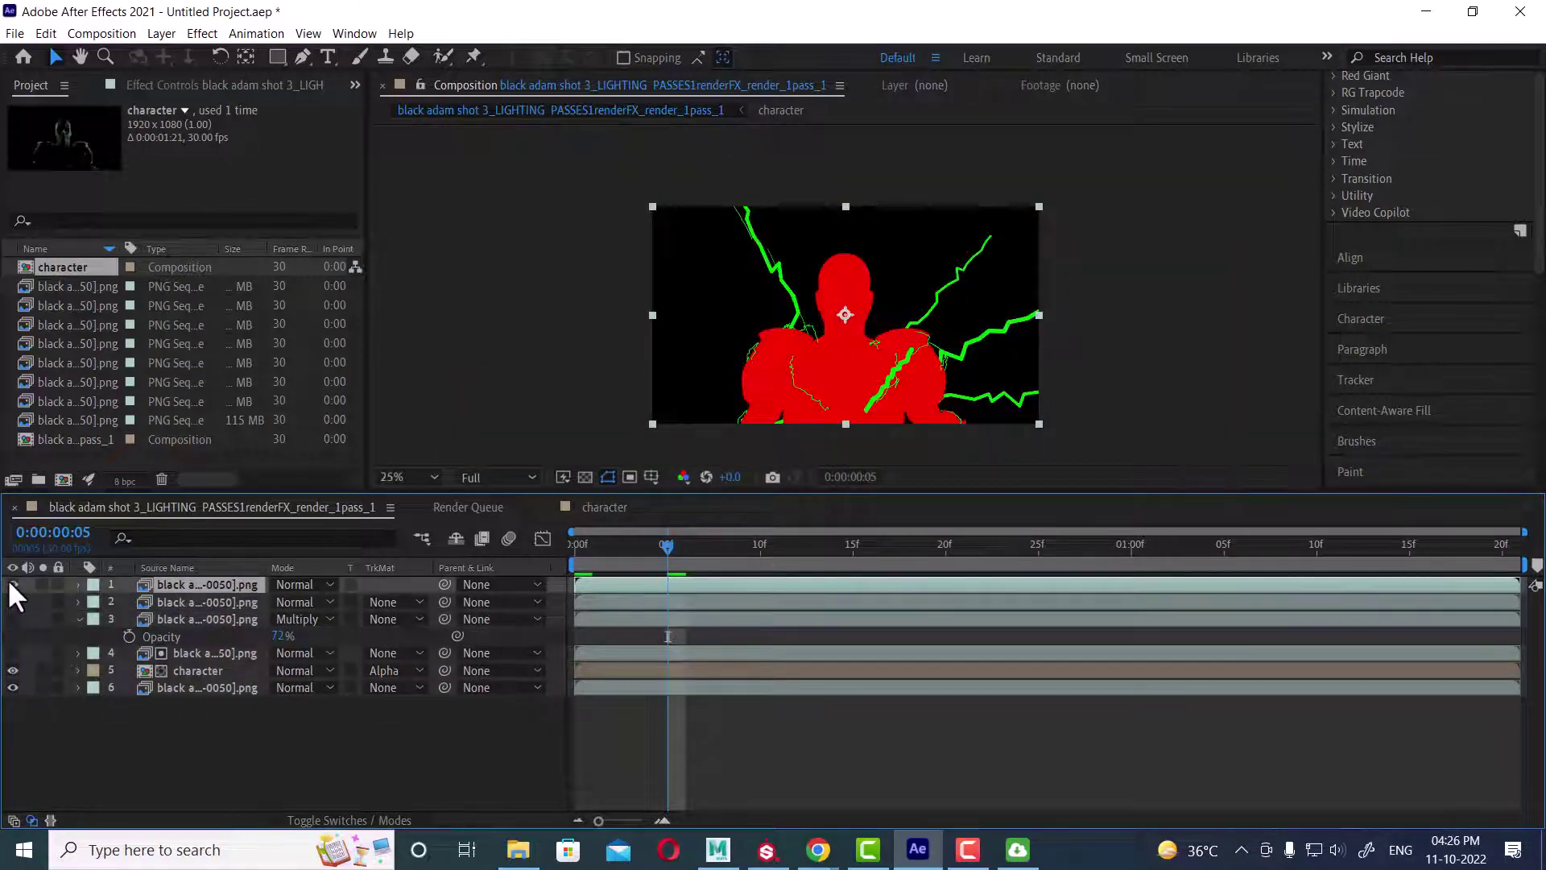
{"action": "left_click", "coordinate": [12, 584]}
{"action": "left_click", "coordinate": [12, 601]}
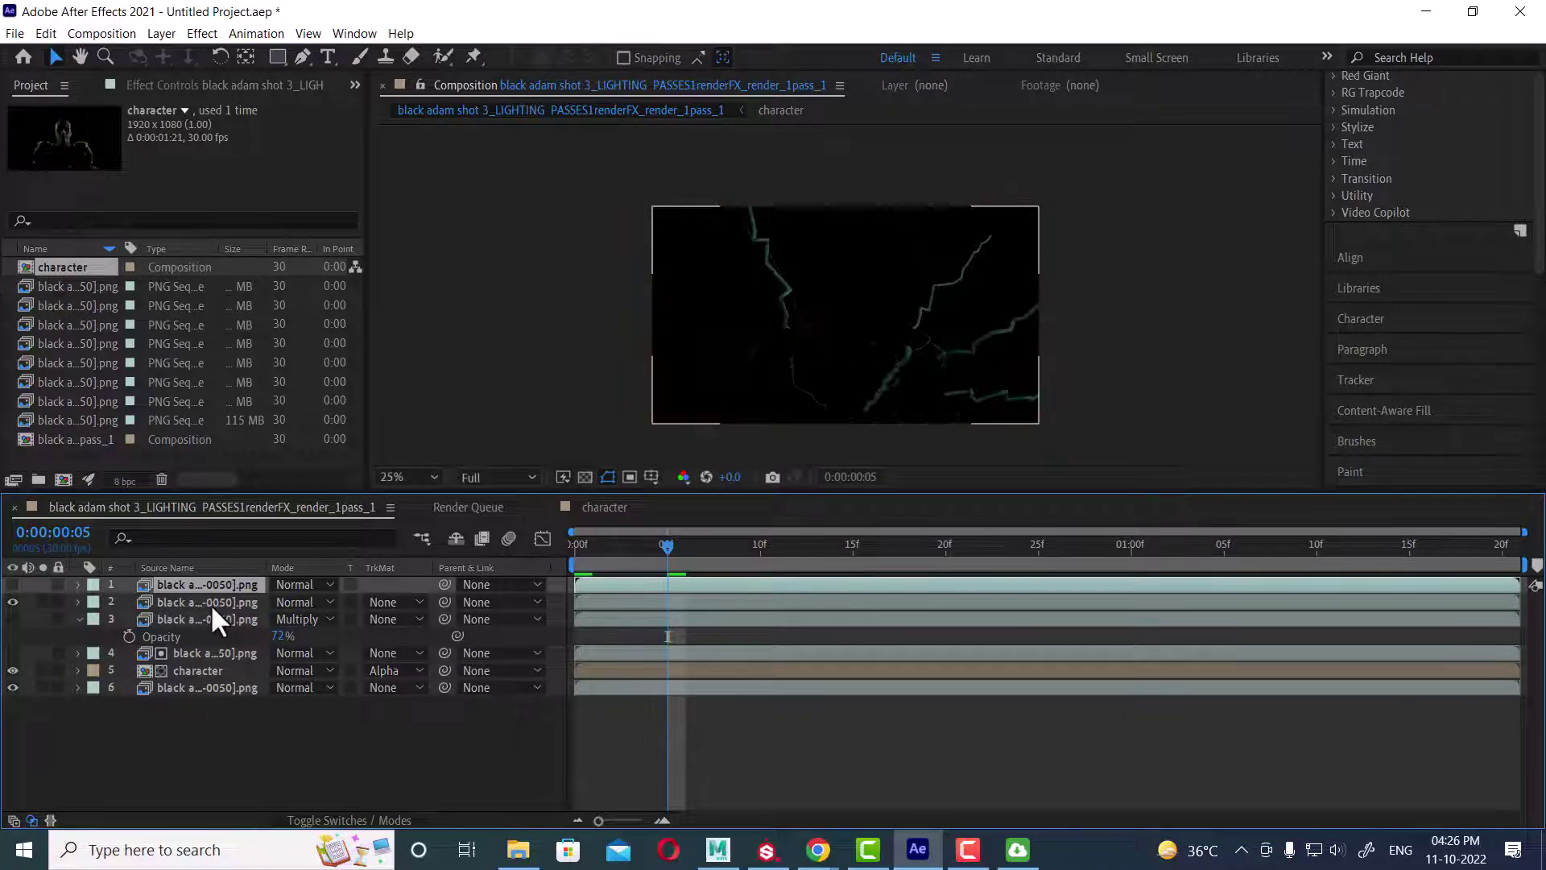
{"action": "left_click_drag", "start_coordinate": [202, 603], "coordinate": [170, 640]}
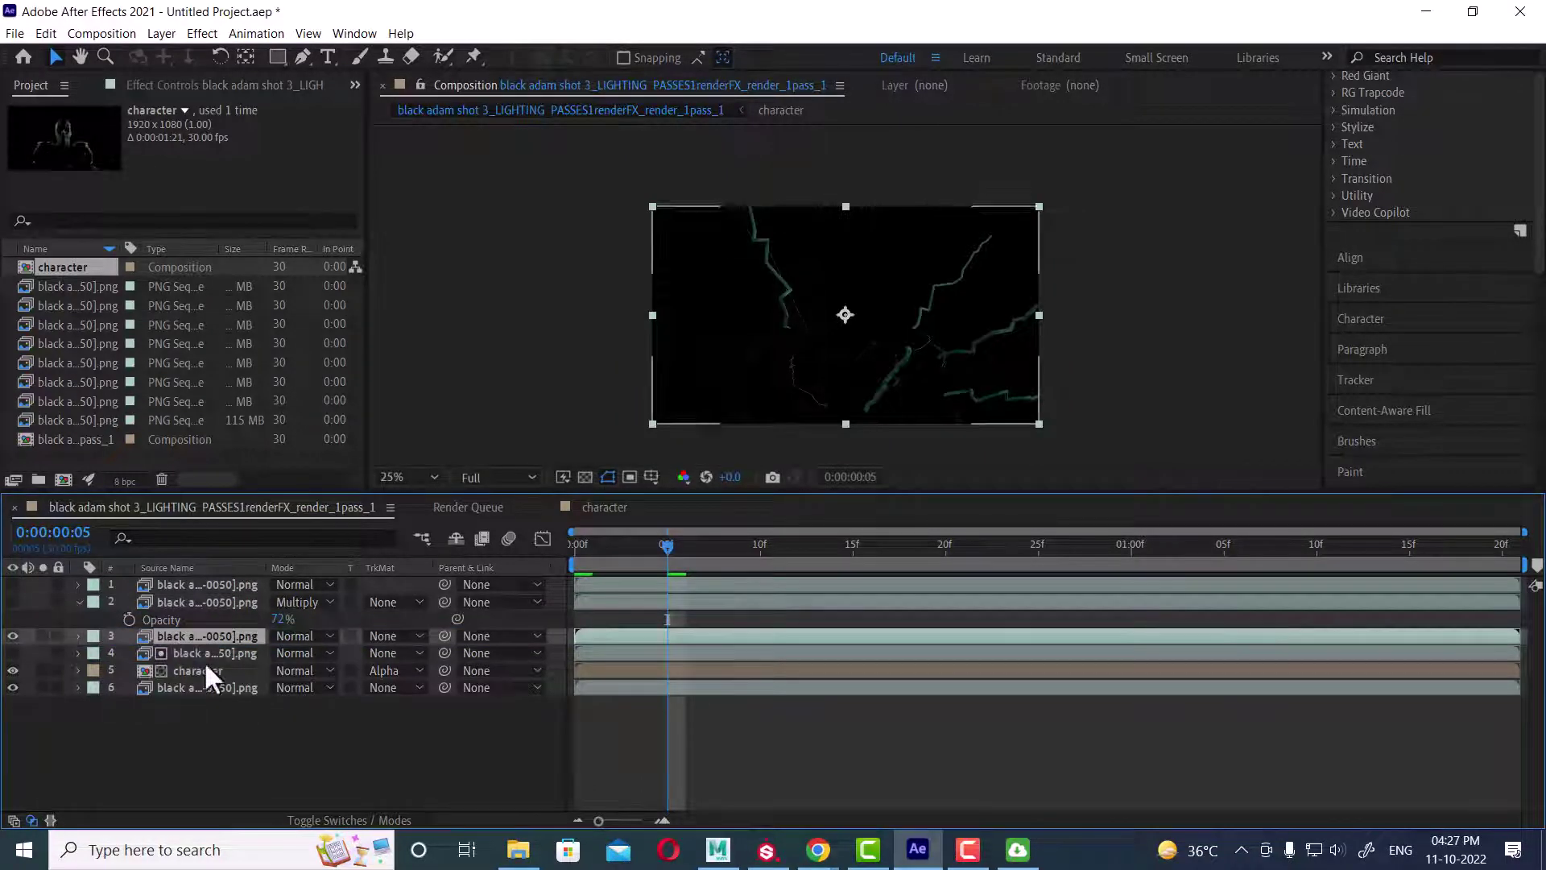
Step: Compare the Screen, Add and Lighten blending modes on the lightning pass and settle on Add
{"action": "left_click", "coordinate": [298, 634]}
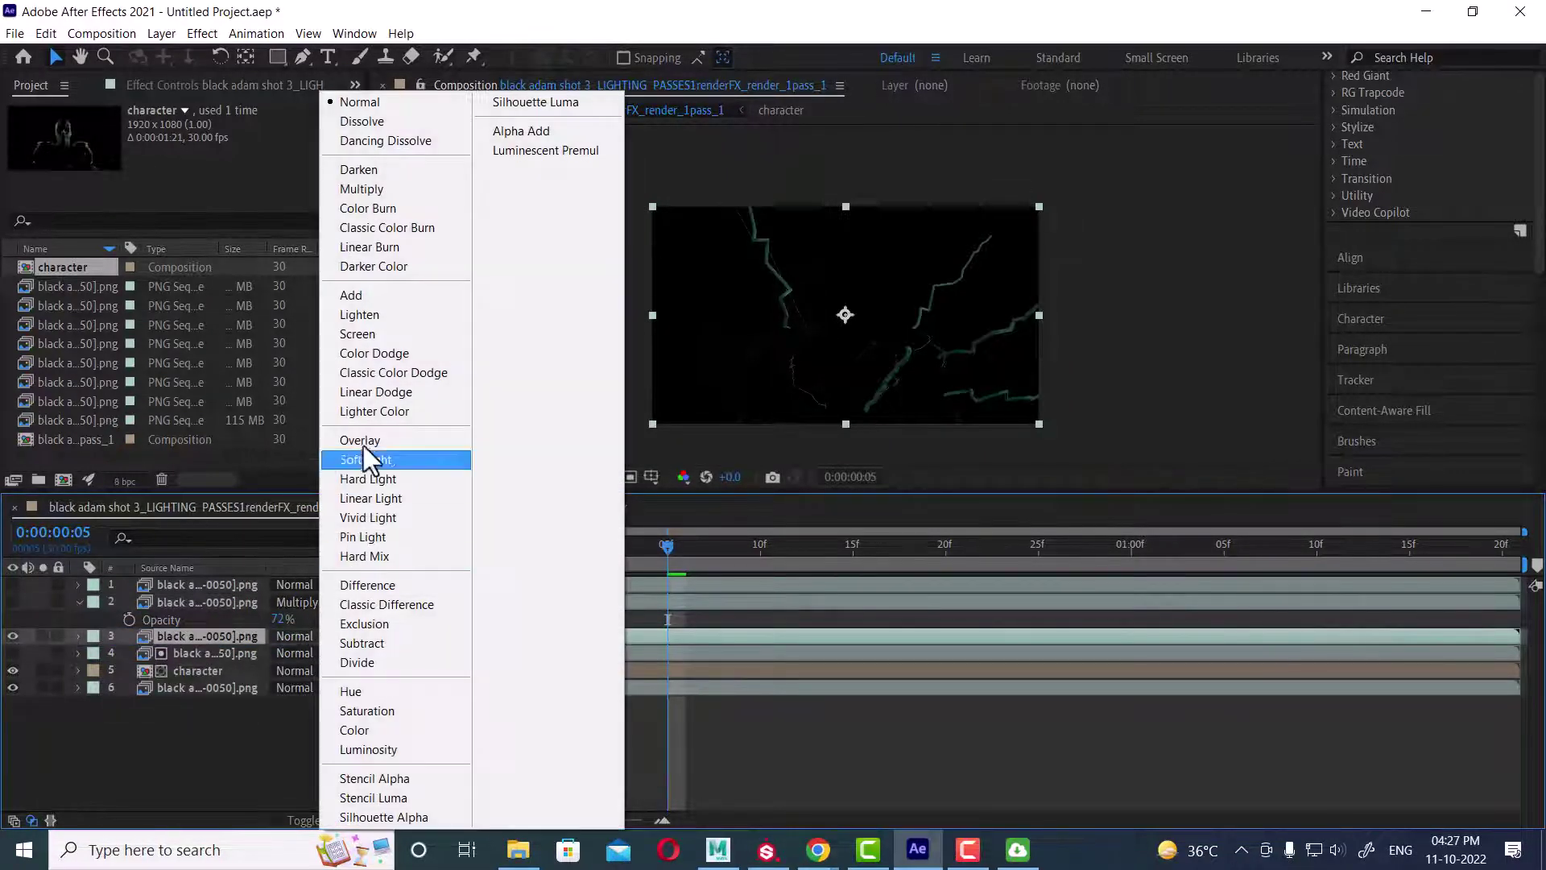
{"action": "left_click", "coordinate": [370, 335]}
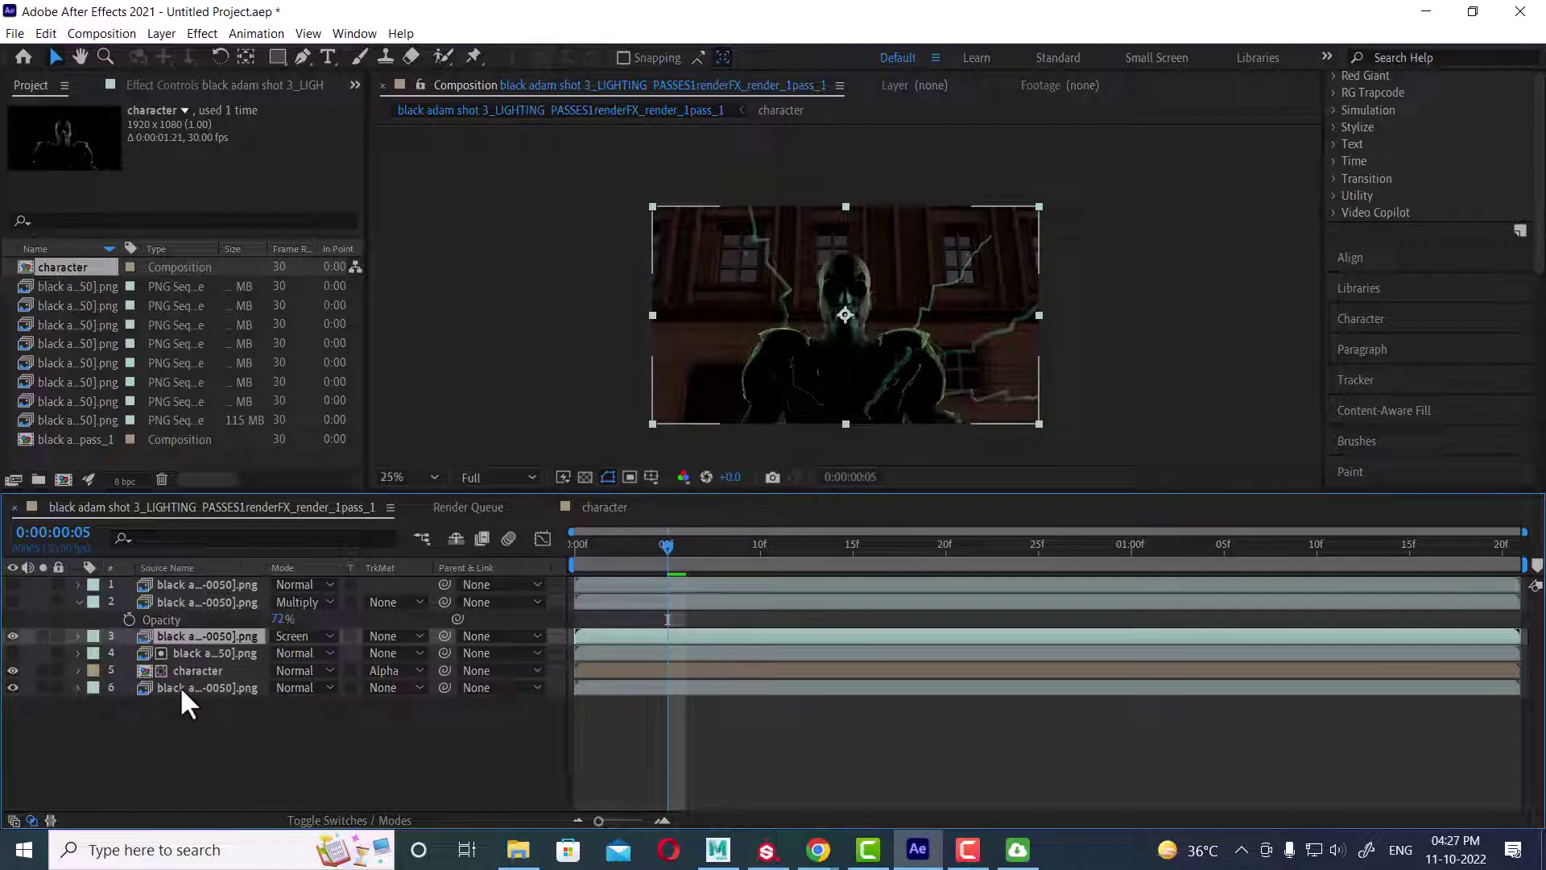
{"action": "left_click", "coordinate": [12, 635]}
{"action": "left_click", "coordinate": [12, 635]}
{"action": "left_click", "coordinate": [309, 639]}
{"action": "left_click", "coordinate": [361, 300]}
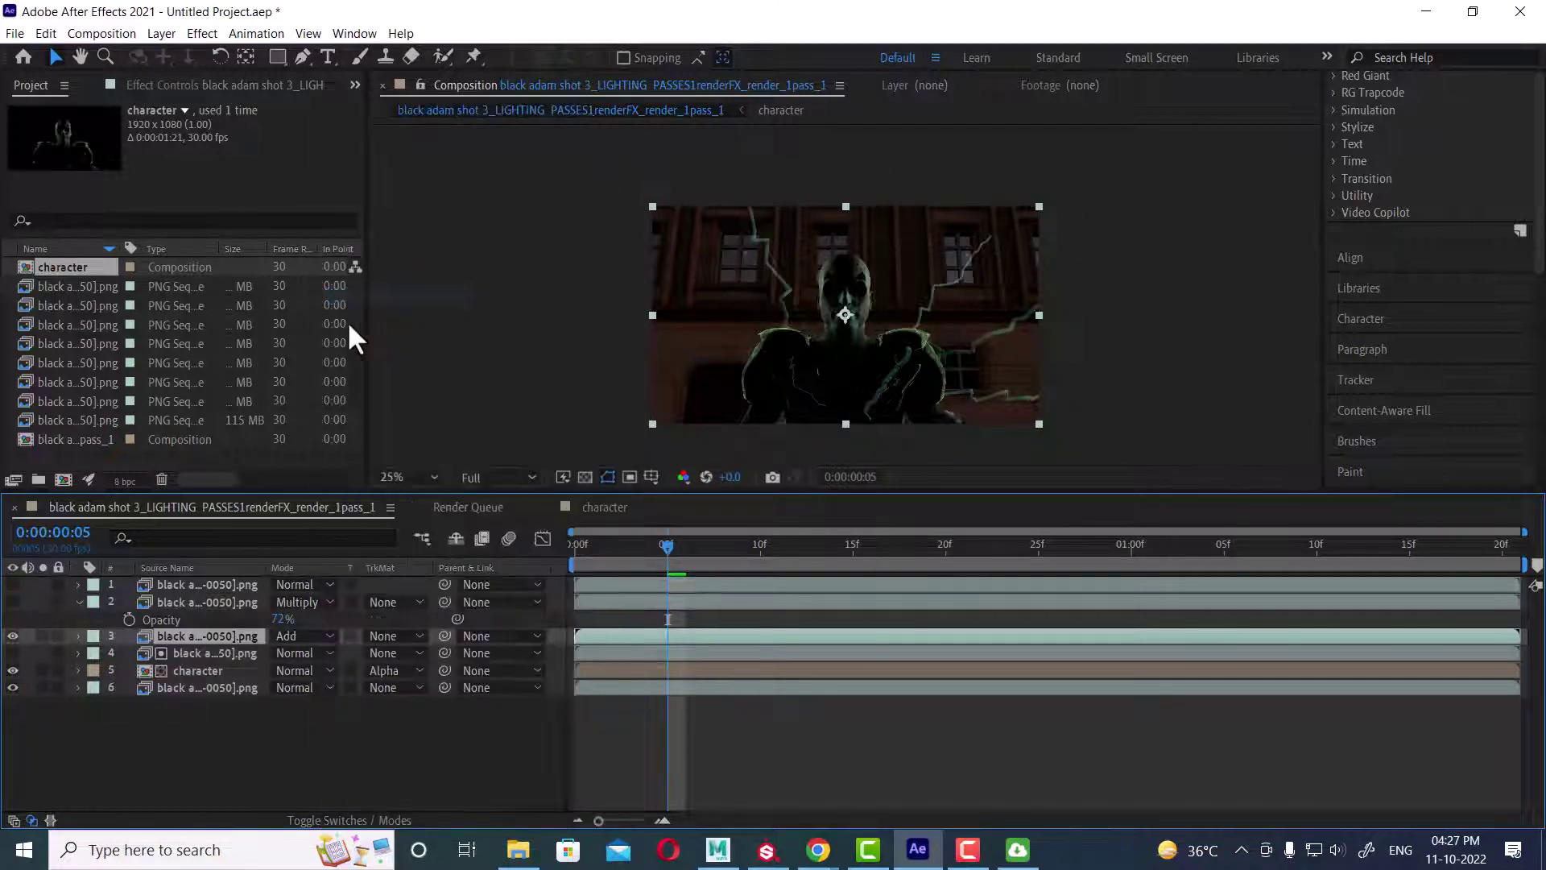
{"action": "left_click", "coordinate": [306, 634]}
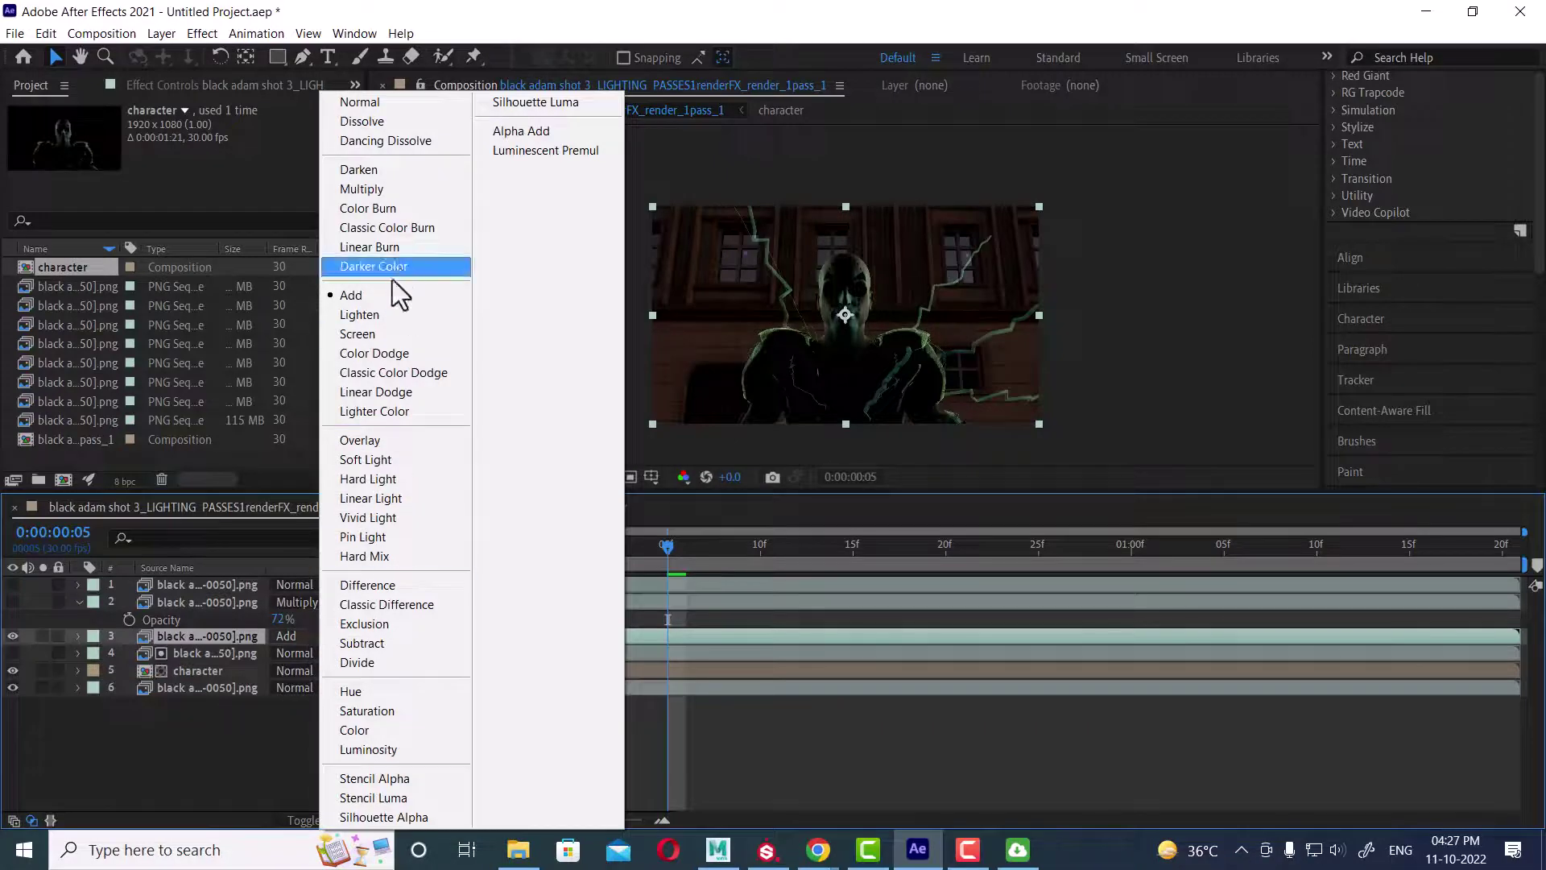
{"action": "left_click", "coordinate": [361, 340]}
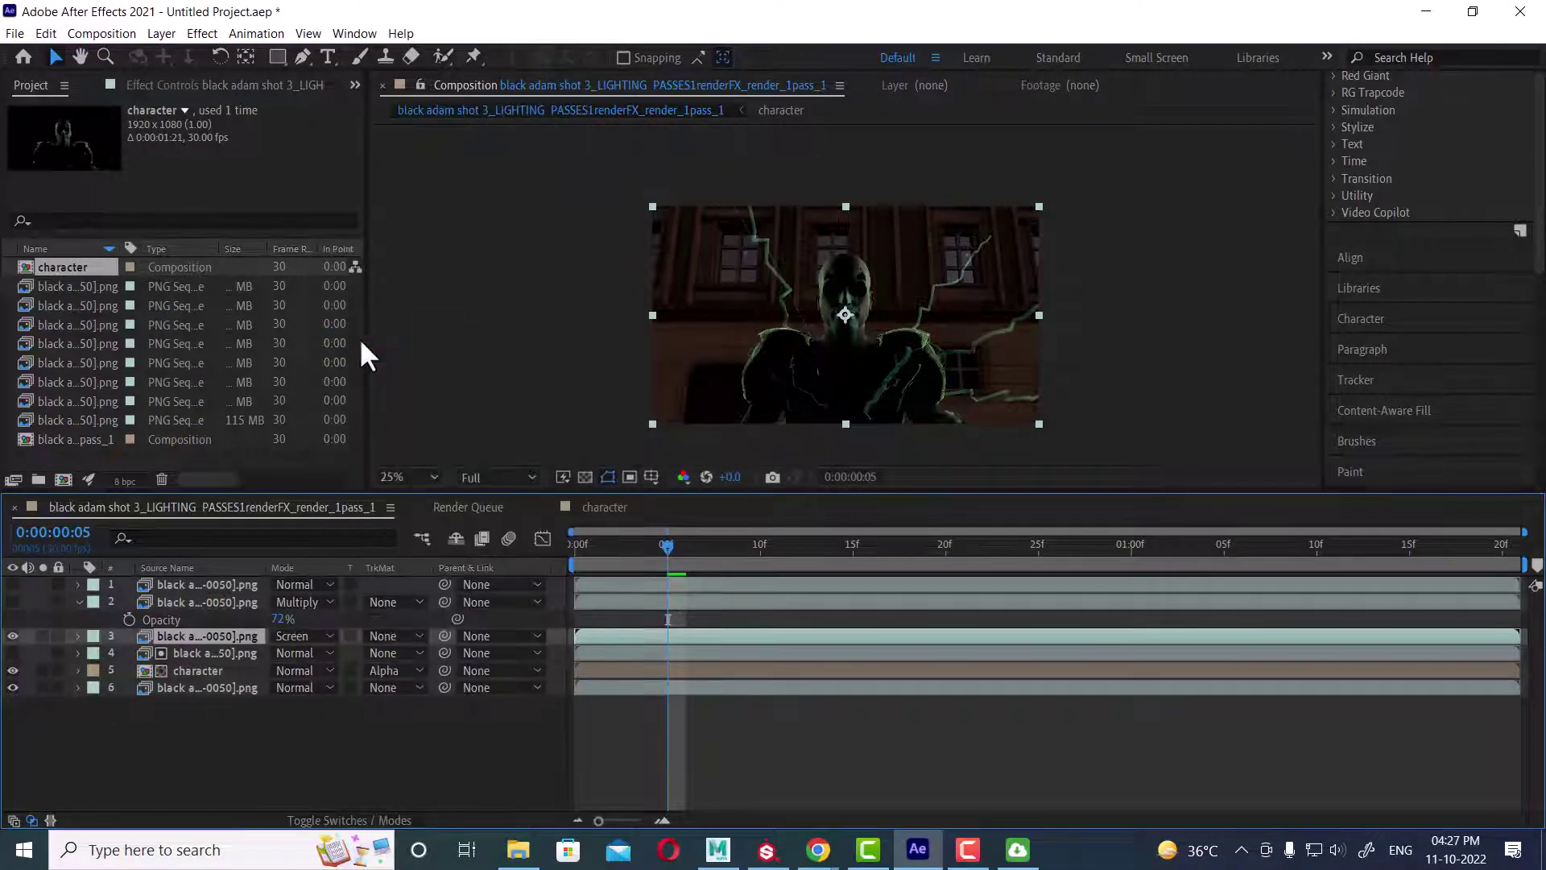
{"action": "left_click", "coordinate": [303, 635]}
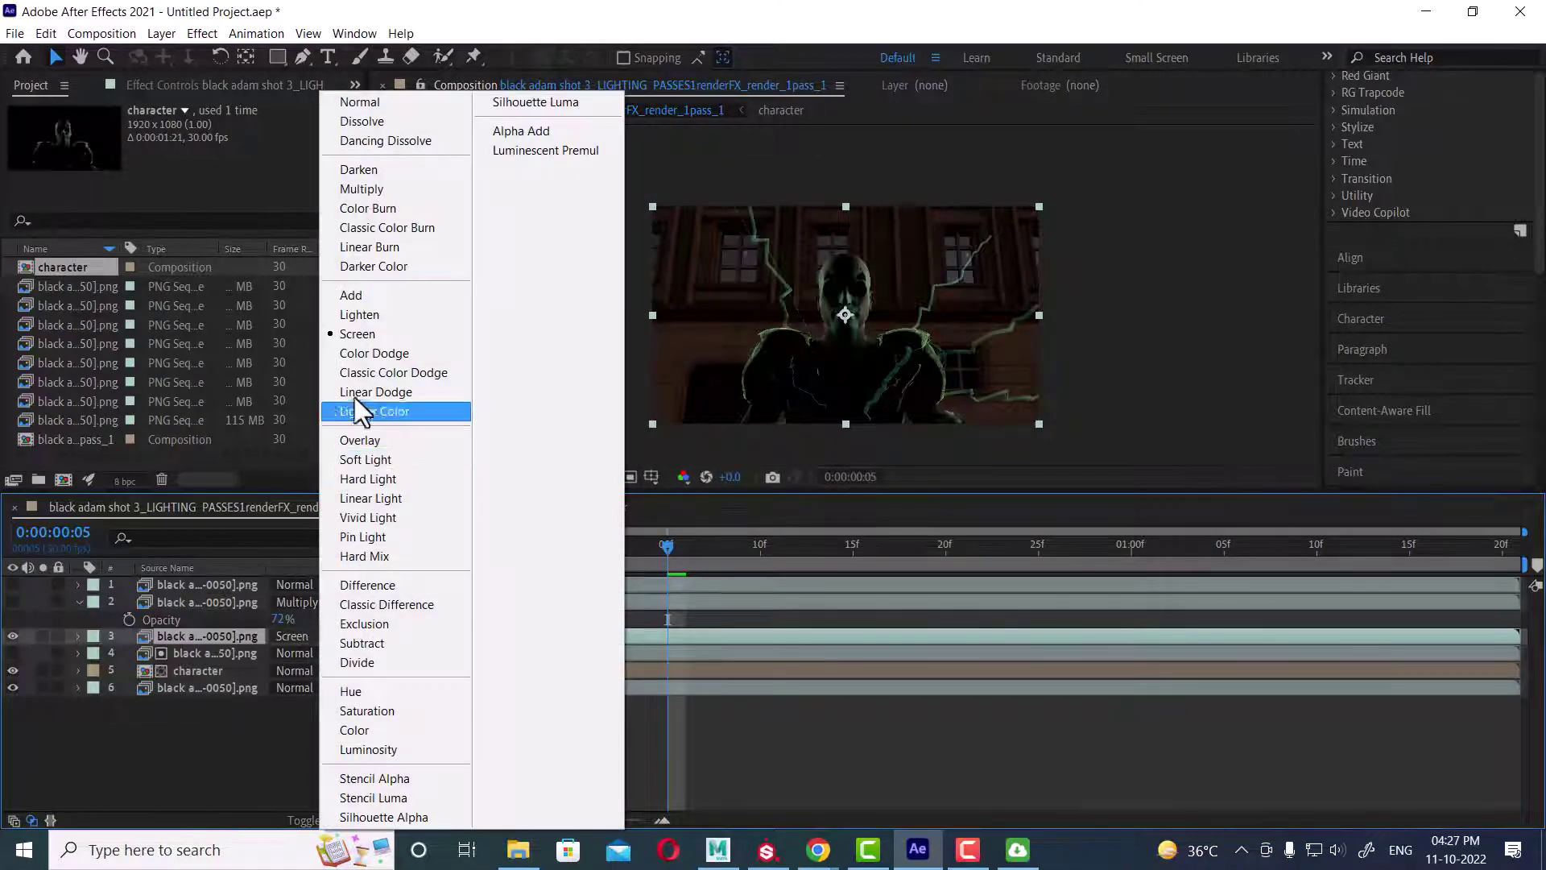
{"action": "left_click", "coordinate": [370, 314]}
{"action": "left_click", "coordinate": [316, 632]}
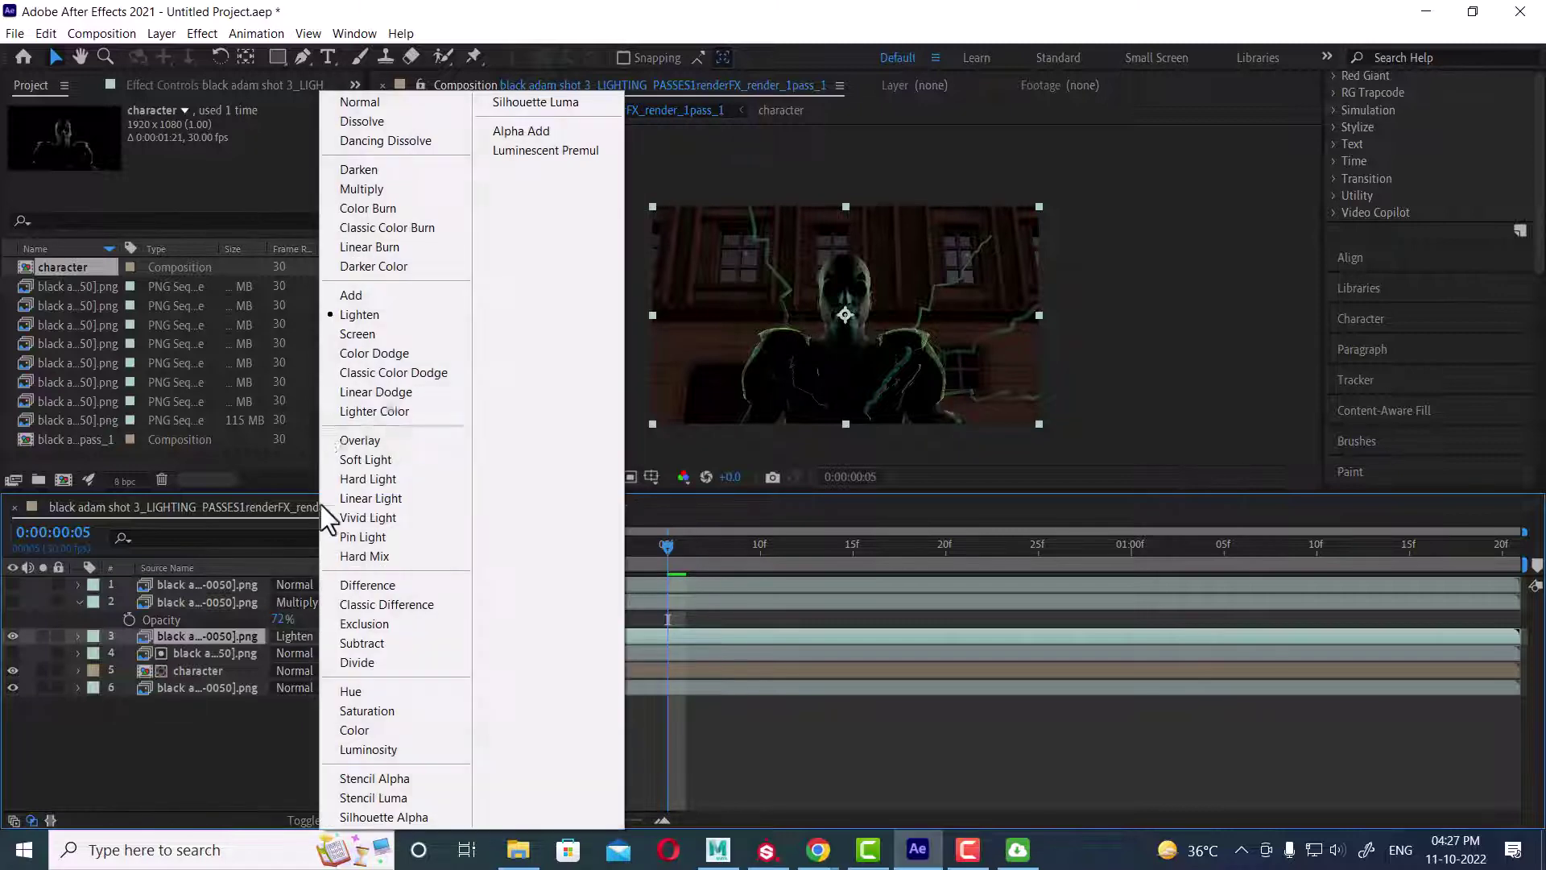
{"action": "left_click", "coordinate": [344, 290]}
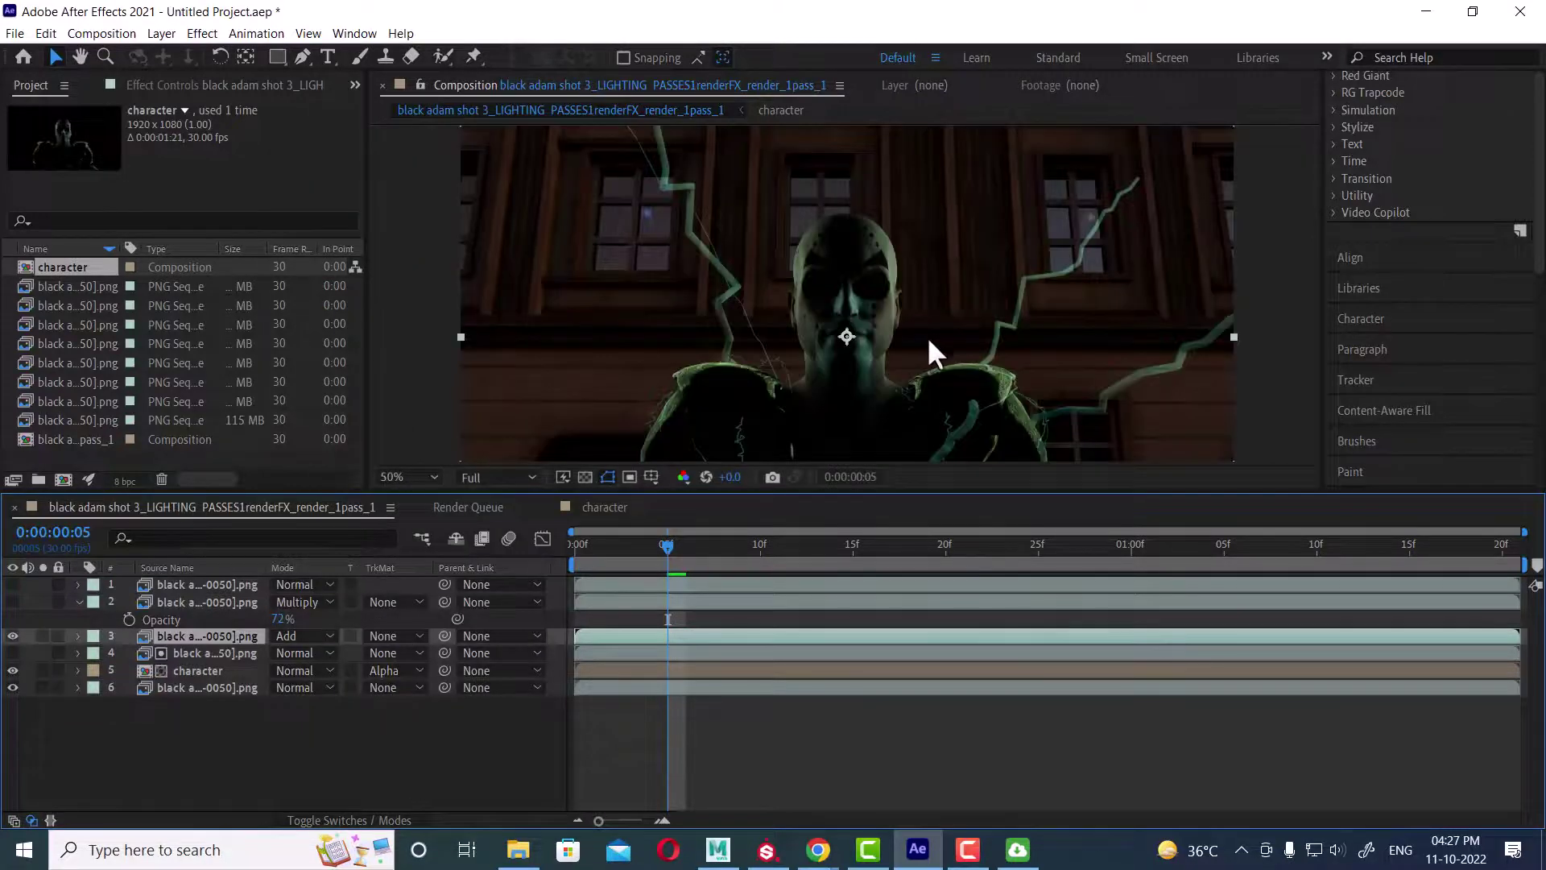
Step: Search the effects for "glo" and apply Glow and VR Glow to the lightning pass
{"action": "scroll", "coordinate": [1405, 304], "scroll_direction": "up", "scroll_amount": 5}
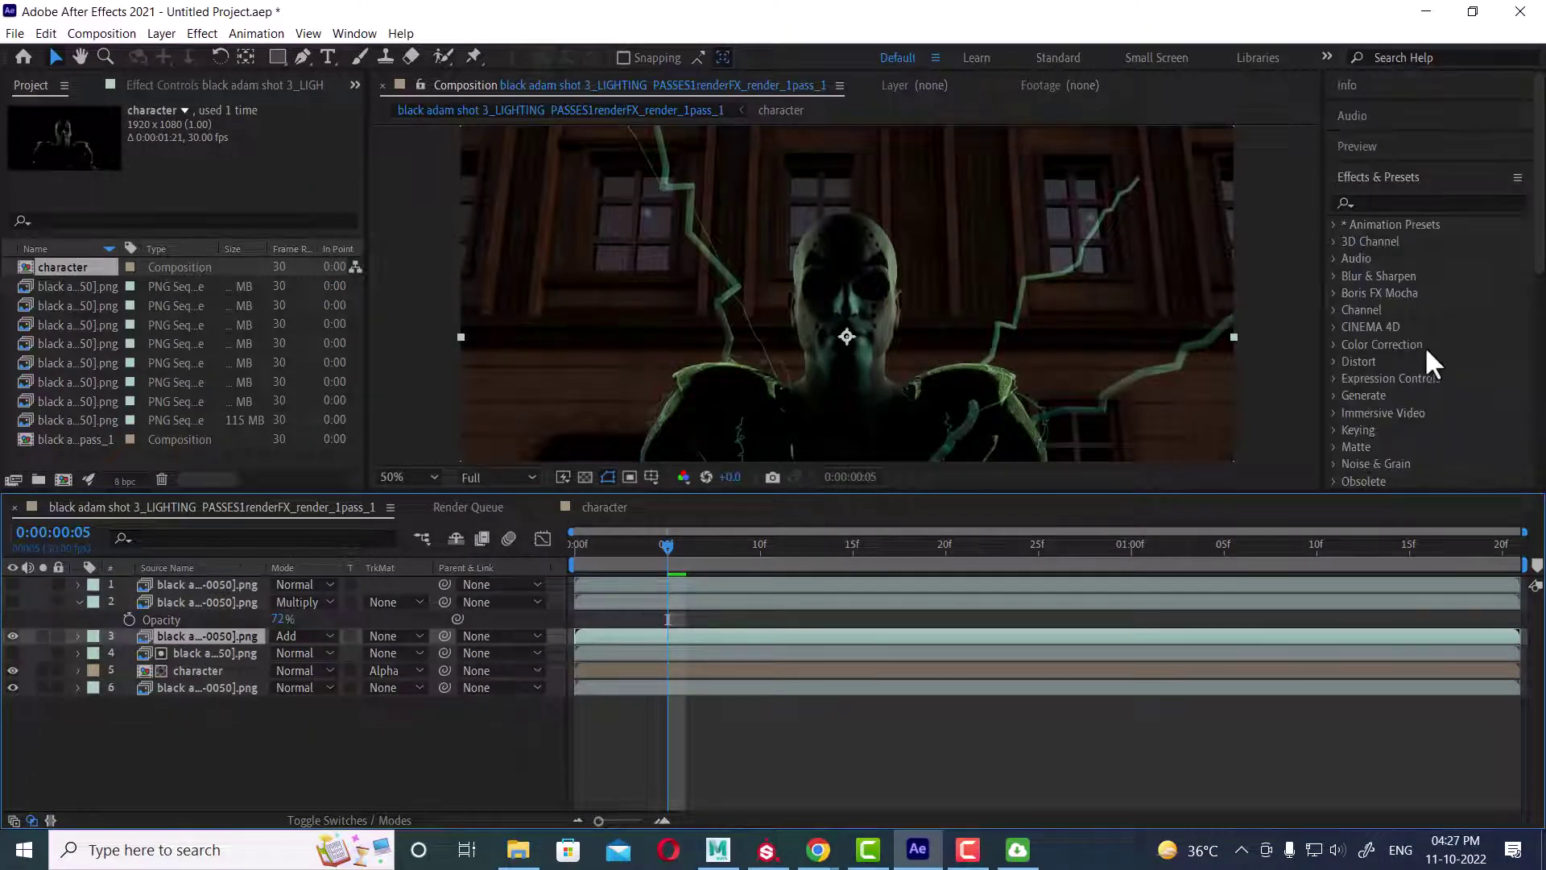
{"action": "left_click", "coordinate": [1409, 201]}
{"action": "type", "text": "glo"}
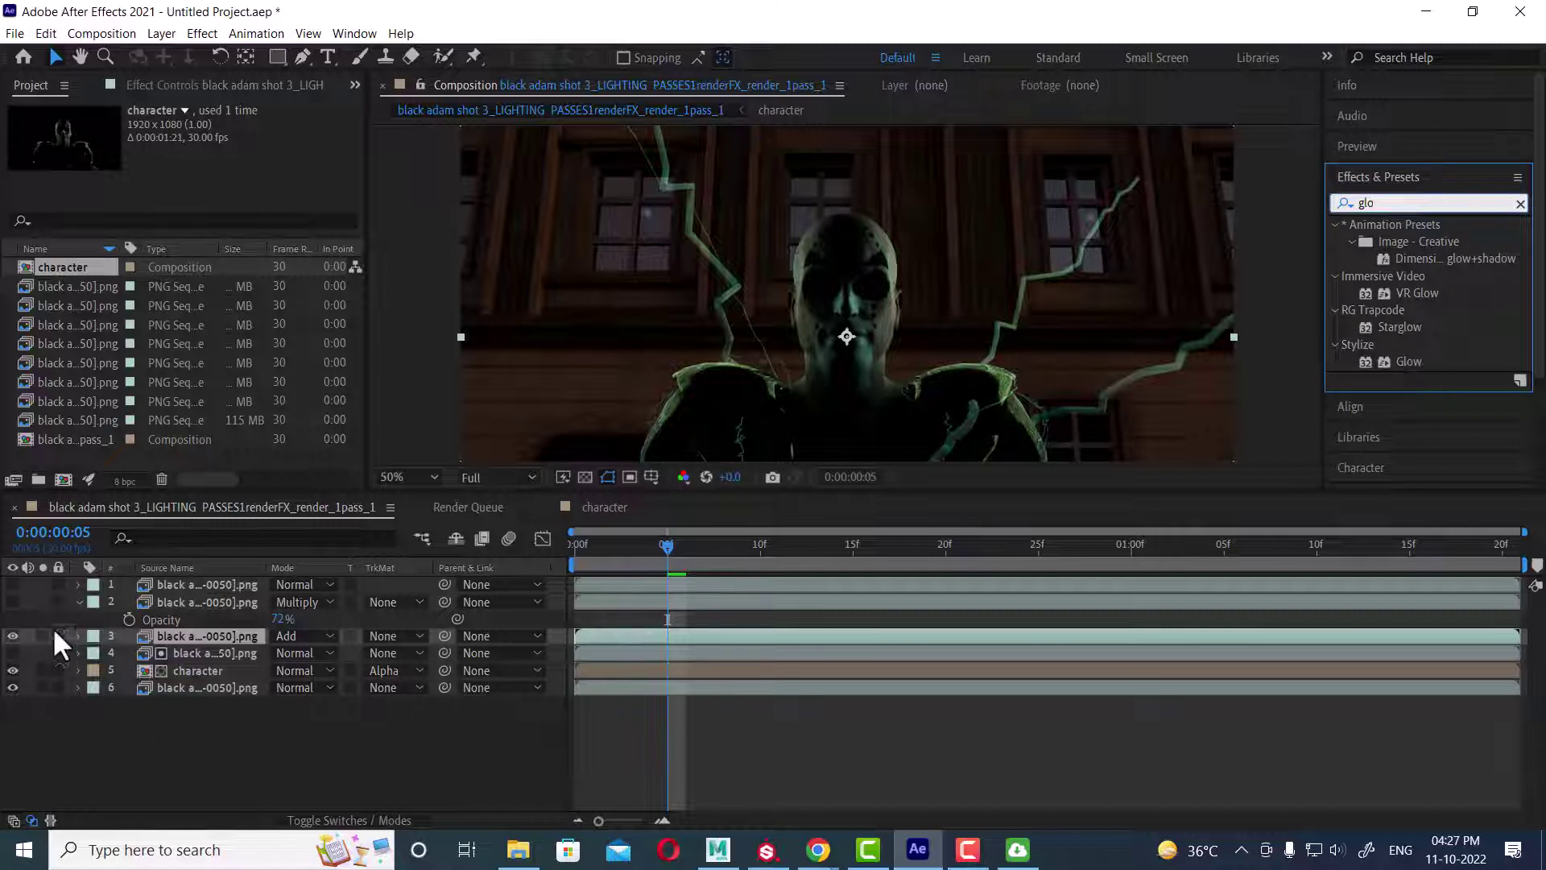
{"action": "left_click", "coordinate": [6, 638]}
{"action": "left_click", "coordinate": [6, 638]}
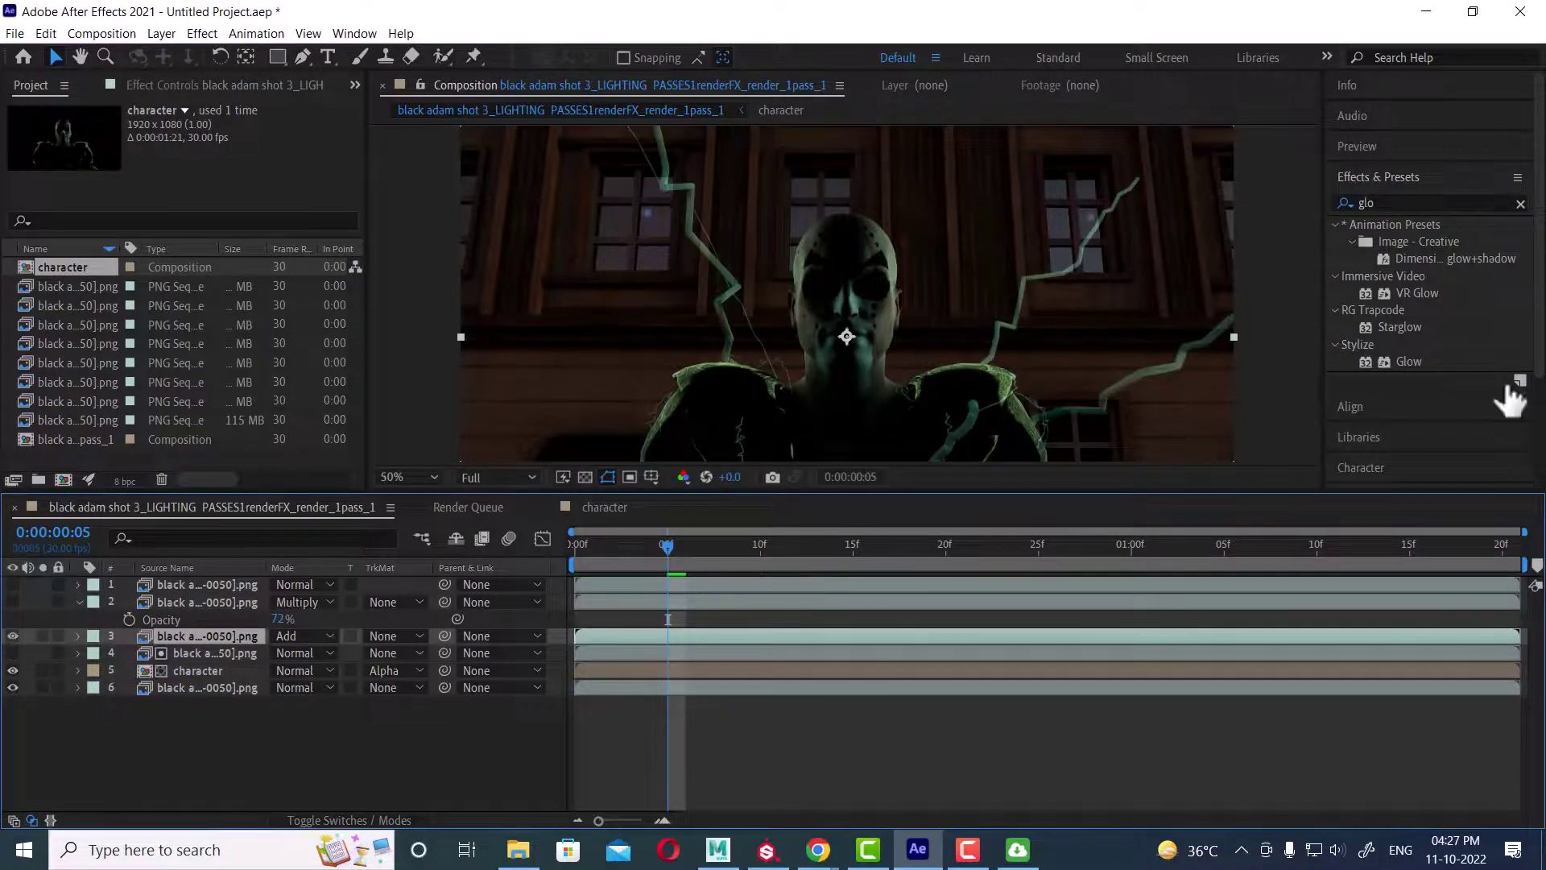
{"action": "left_click_drag", "start_coordinate": [1394, 359], "coordinate": [215, 631]}
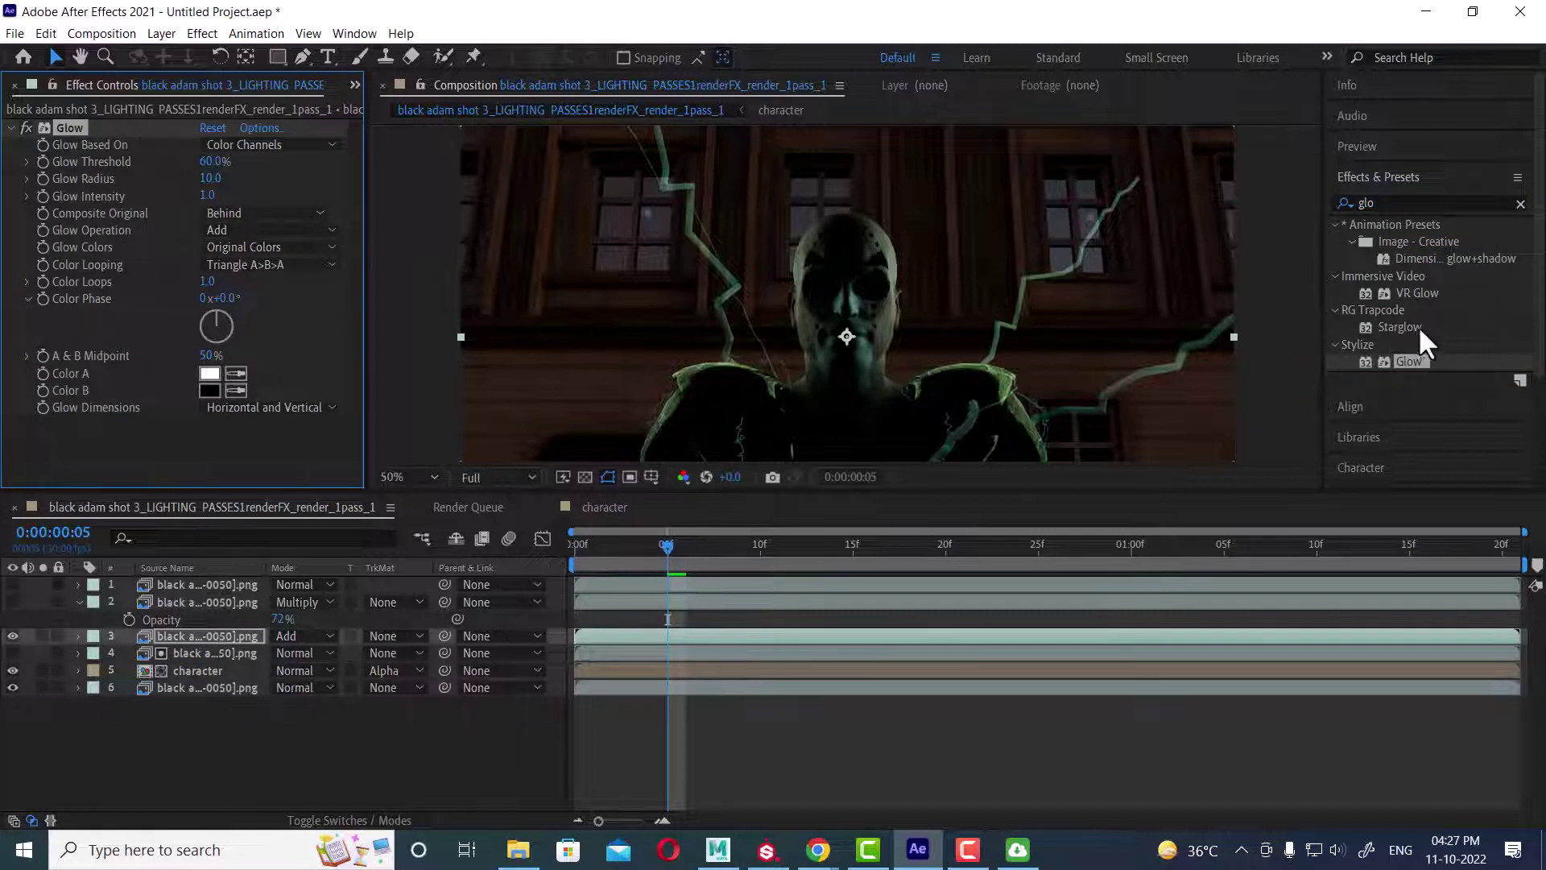
{"action": "left_click_drag", "start_coordinate": [1428, 295], "coordinate": [191, 636]}
Step: Raise the Glow effect's radius to 184 on the lightning pass and adjust its intensity
{"action": "scroll", "coordinate": [242, 342], "scroll_direction": "up", "scroll_amount": 3}
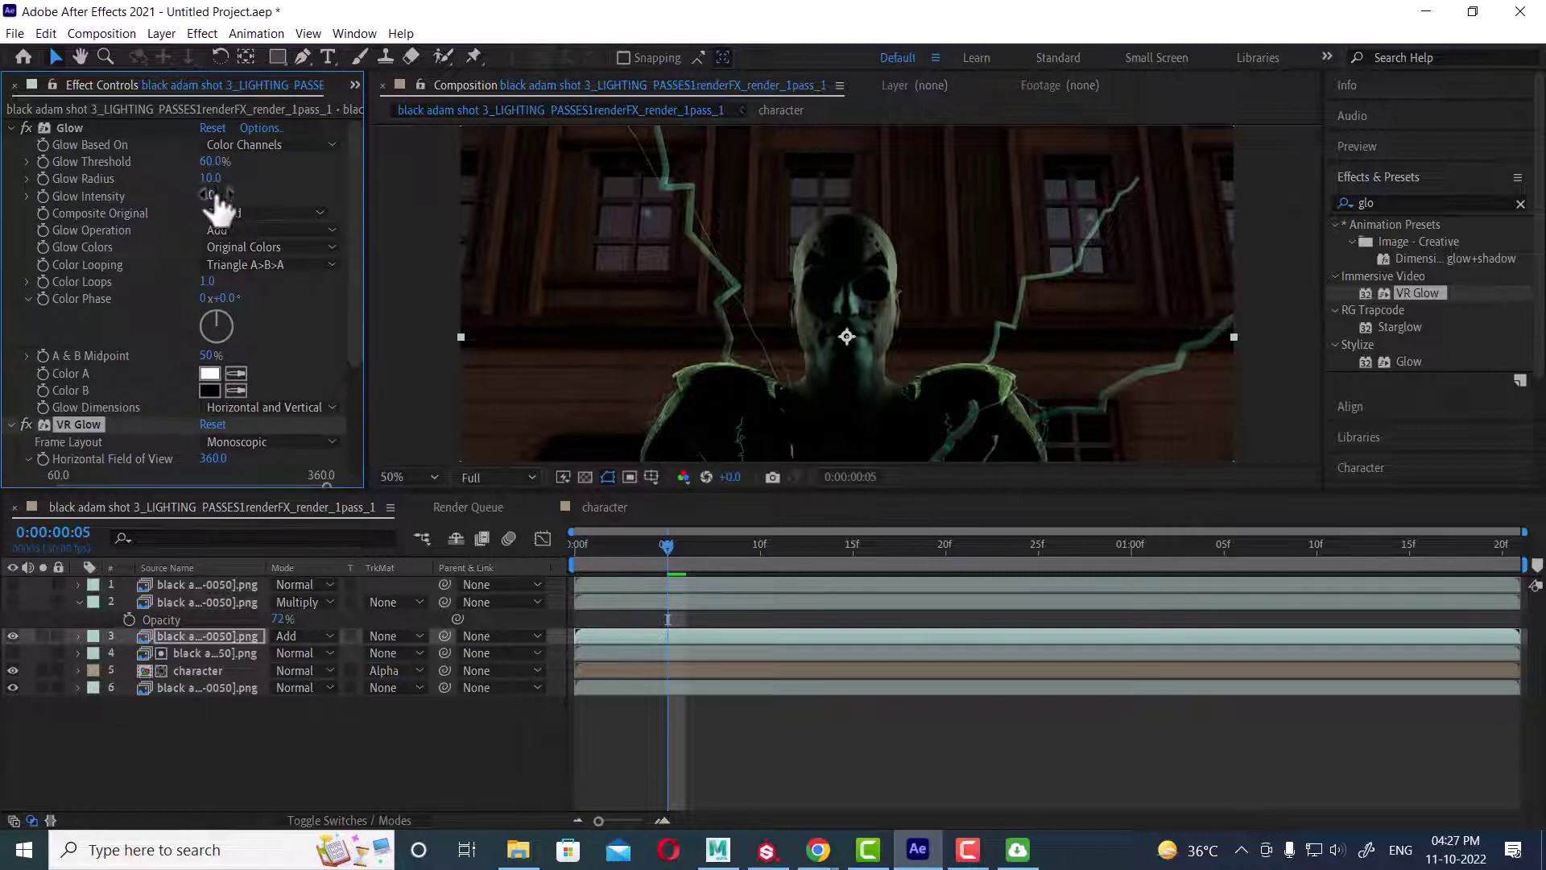
{"action": "left_click_drag", "start_coordinate": [215, 199], "coordinate": [330, 169]}
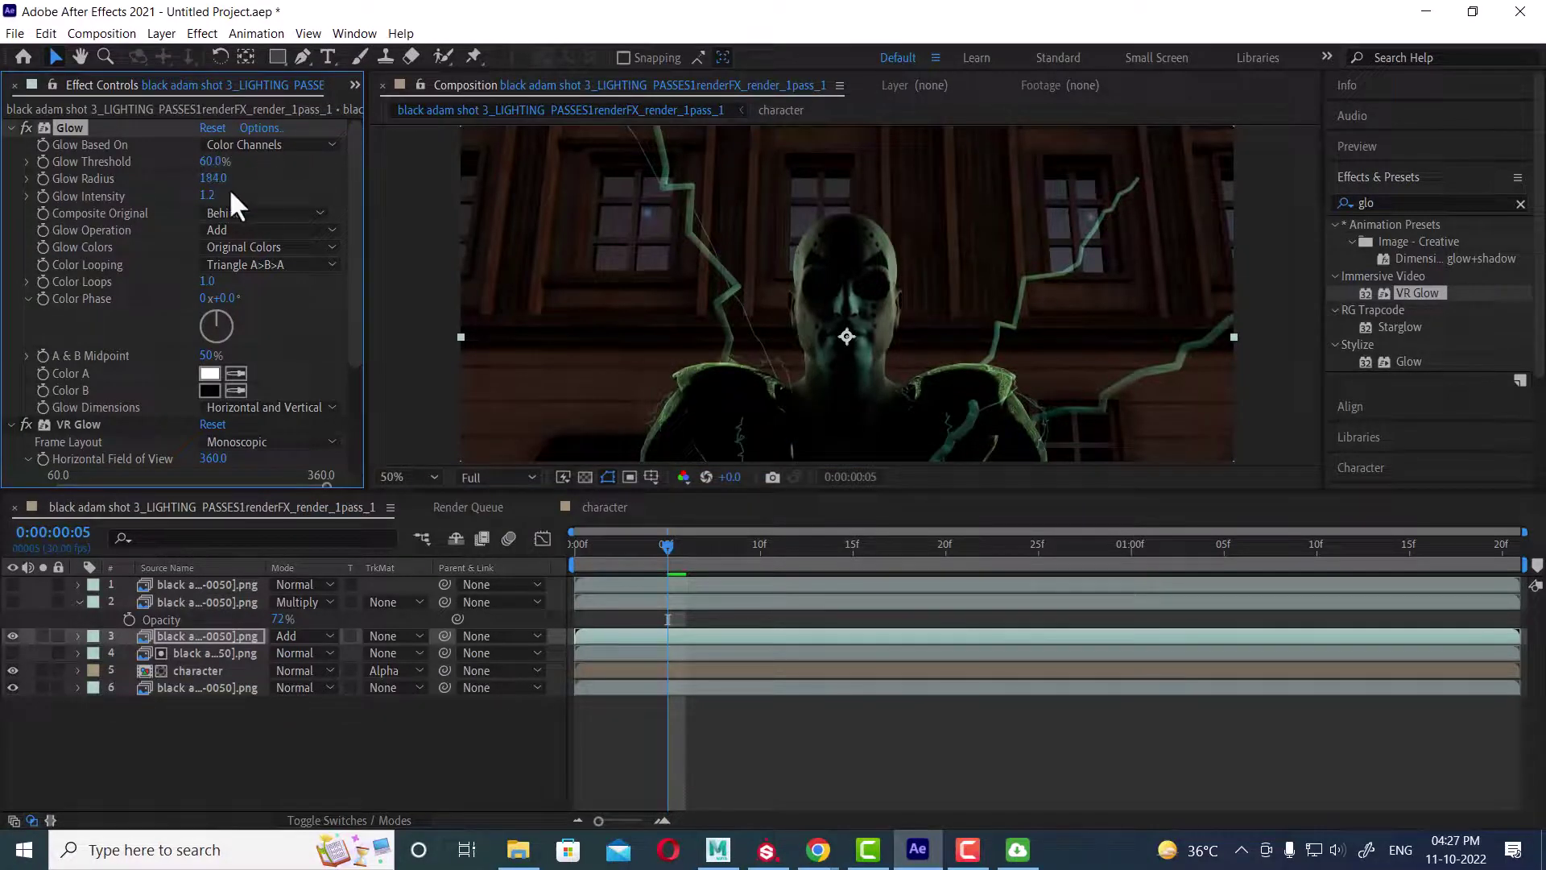
{"action": "mouse_move", "coordinate": [216, 199]}
{"action": "left_mouse_down"}
{"action": "mouse_move", "coordinate": [247, 201]}
{"action": "mouse_move", "coordinate": [205, 199]}
{"action": "left_mouse_up"}
Step: Set VR Glow's radius to 149, brightness to 5.90 and saturation to 0.00 on the lightning pass
{"action": "scroll", "coordinate": [239, 385], "scroll_direction": "down", "scroll_amount": 3}
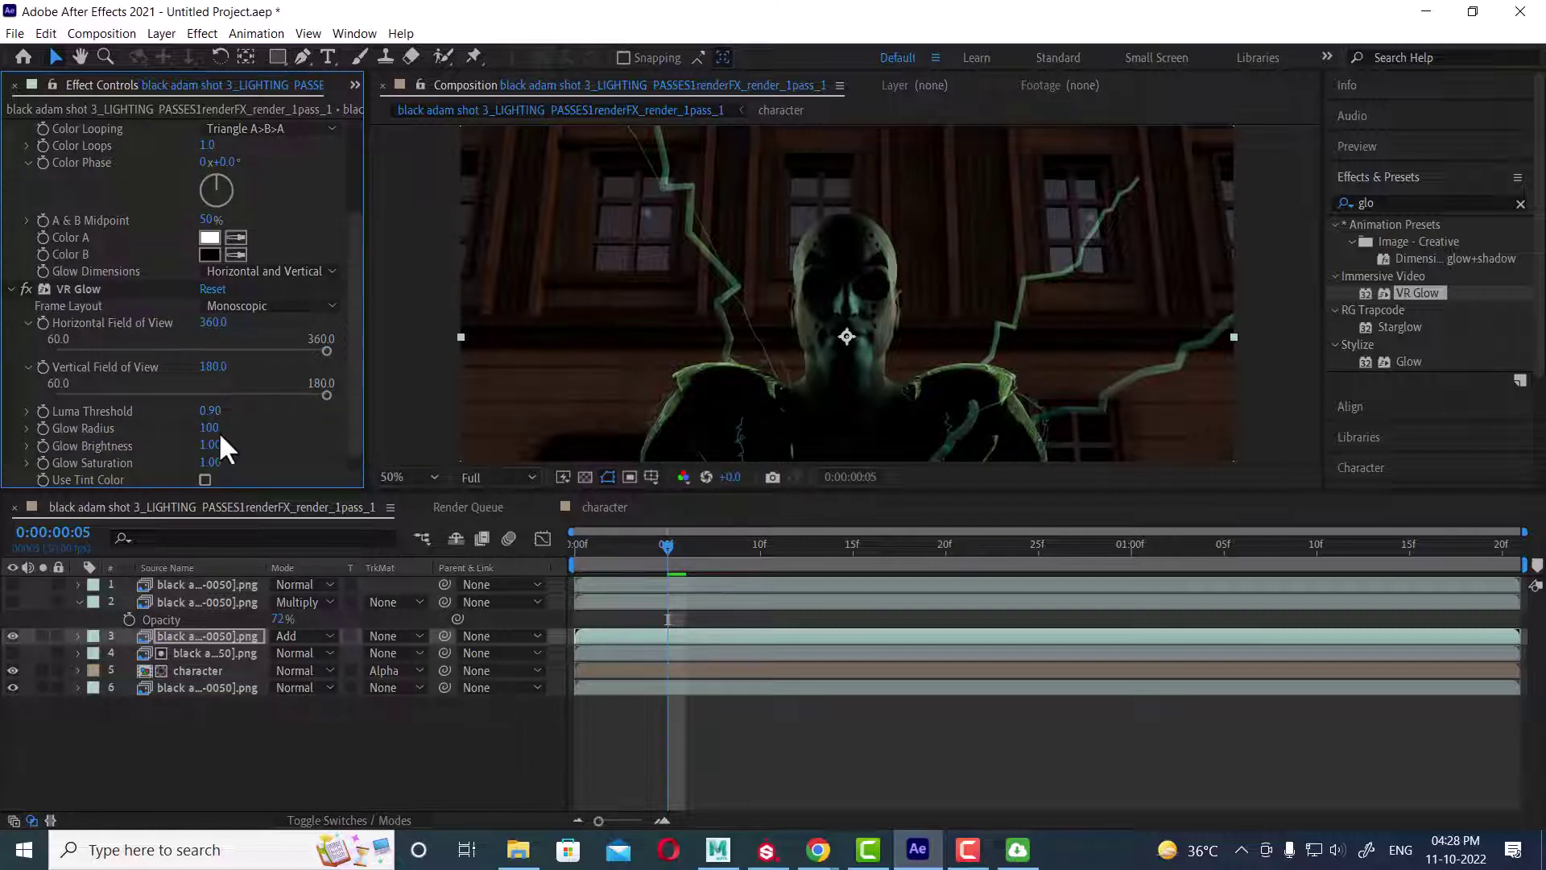
{"action": "left_click_drag", "start_coordinate": [211, 428], "coordinate": [104, 442]}
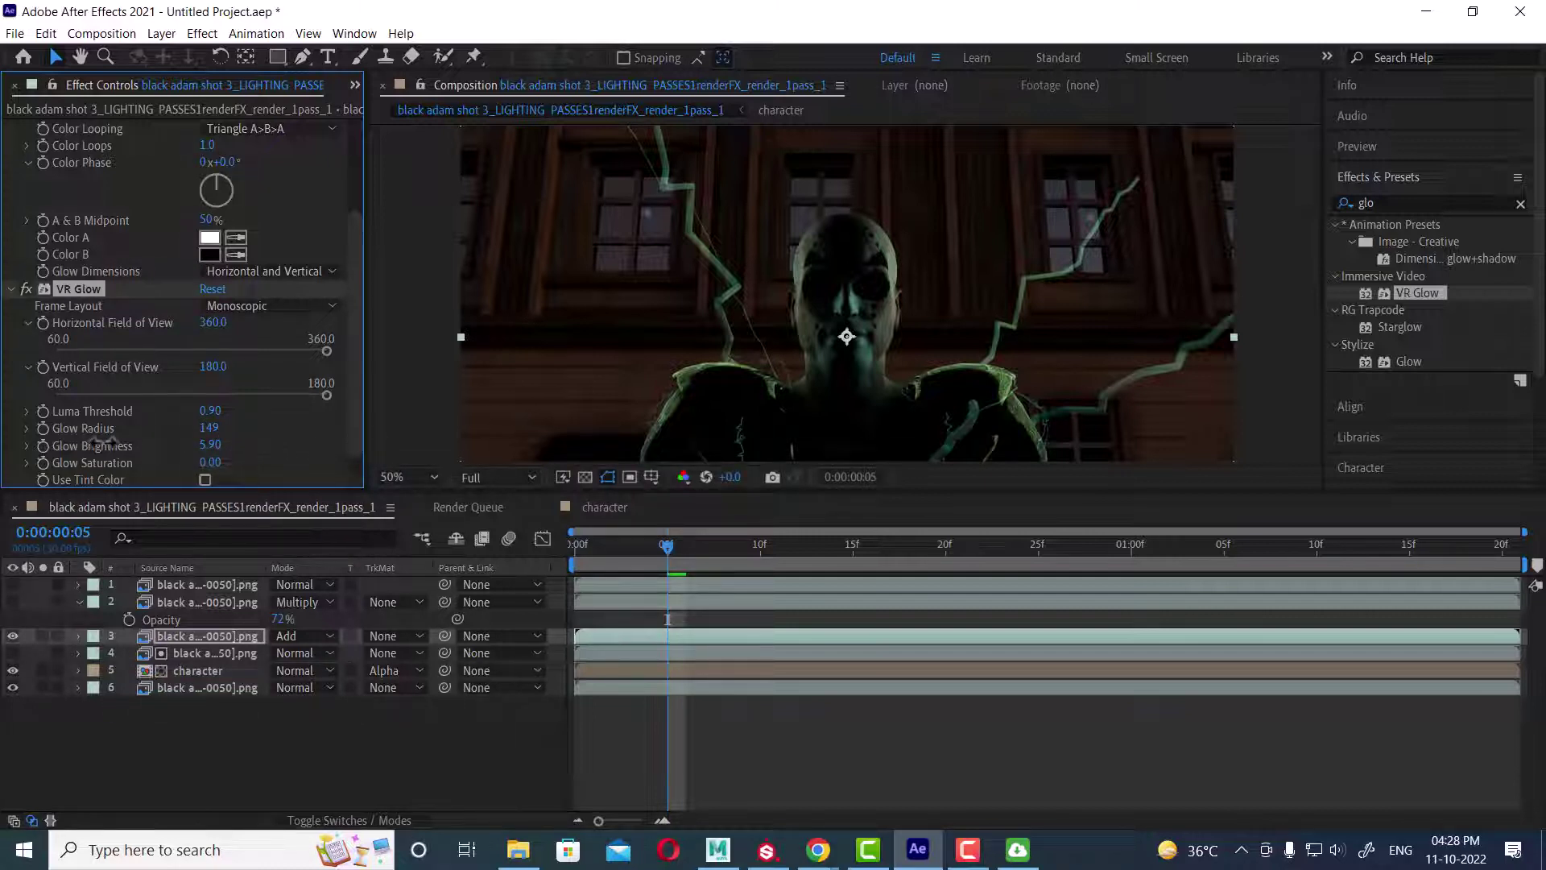
{"action": "scroll", "coordinate": [737, 338], "scroll_direction": "down", "scroll_amount": 2}
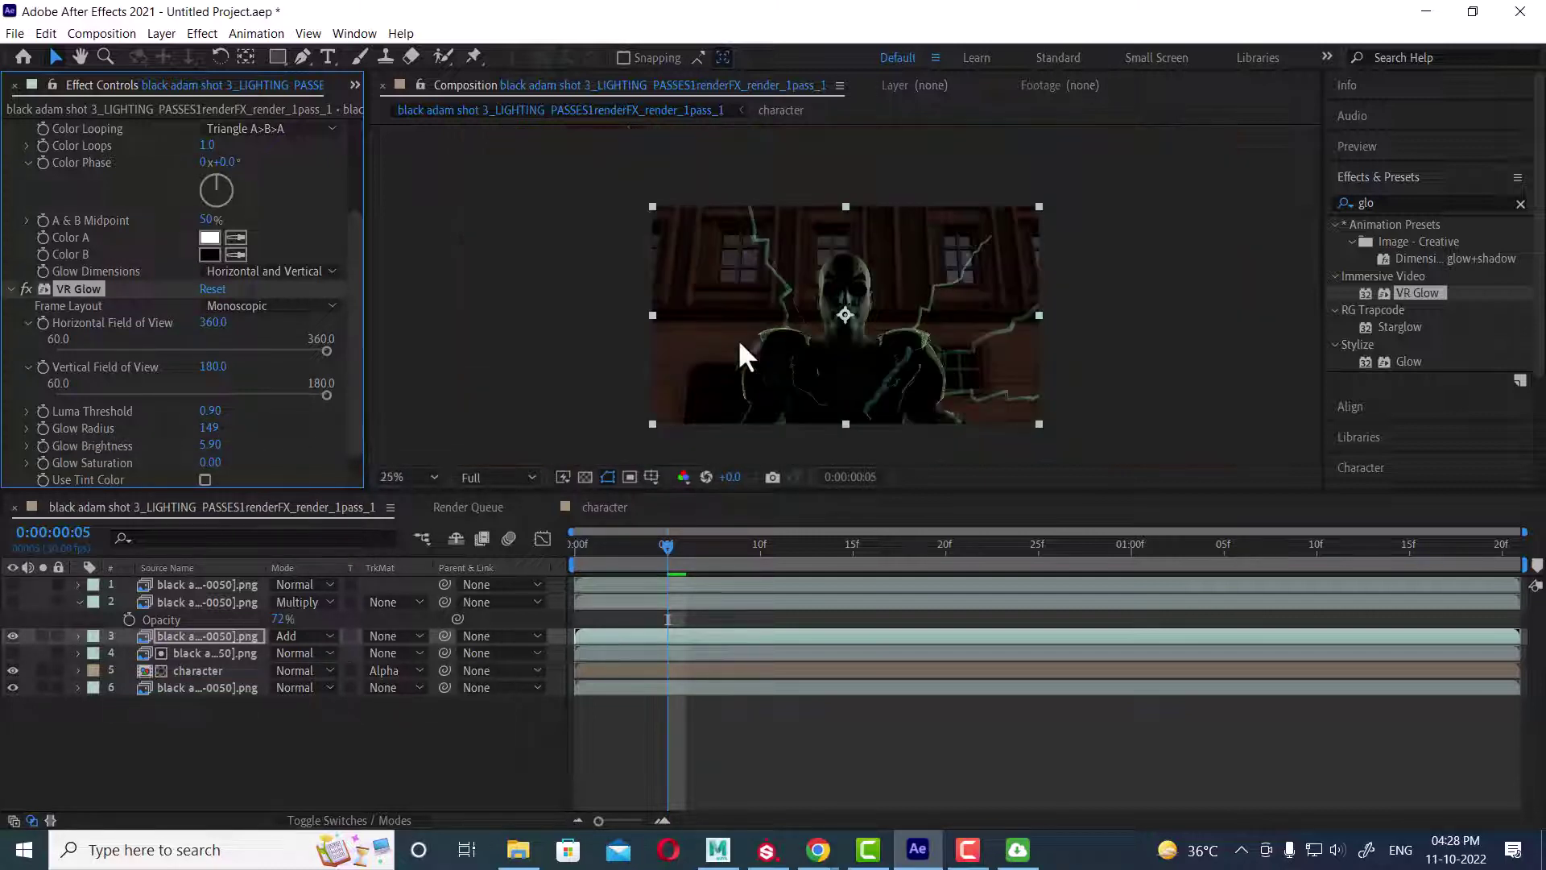
Step: Check the lightning pass by toggling its visibility, and set its blending mode to Normal to view it alone
{"action": "left_click", "coordinate": [177, 635]}
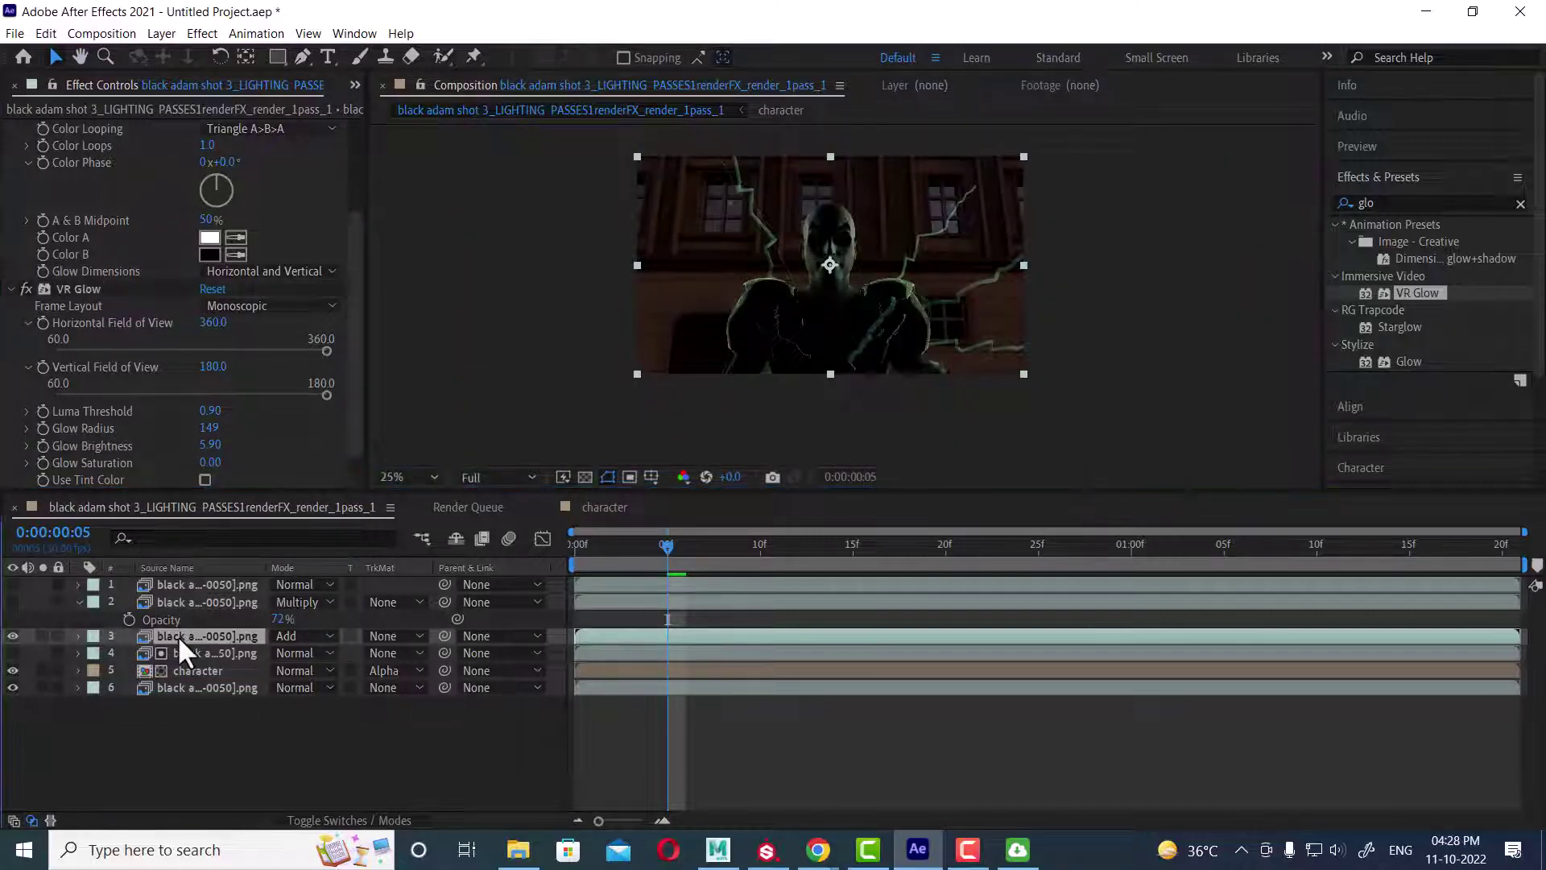
{"action": "left_click", "coordinate": [16, 632]}
{"action": "left_click", "coordinate": [16, 632]}
{"action": "left_click", "coordinate": [327, 637]}
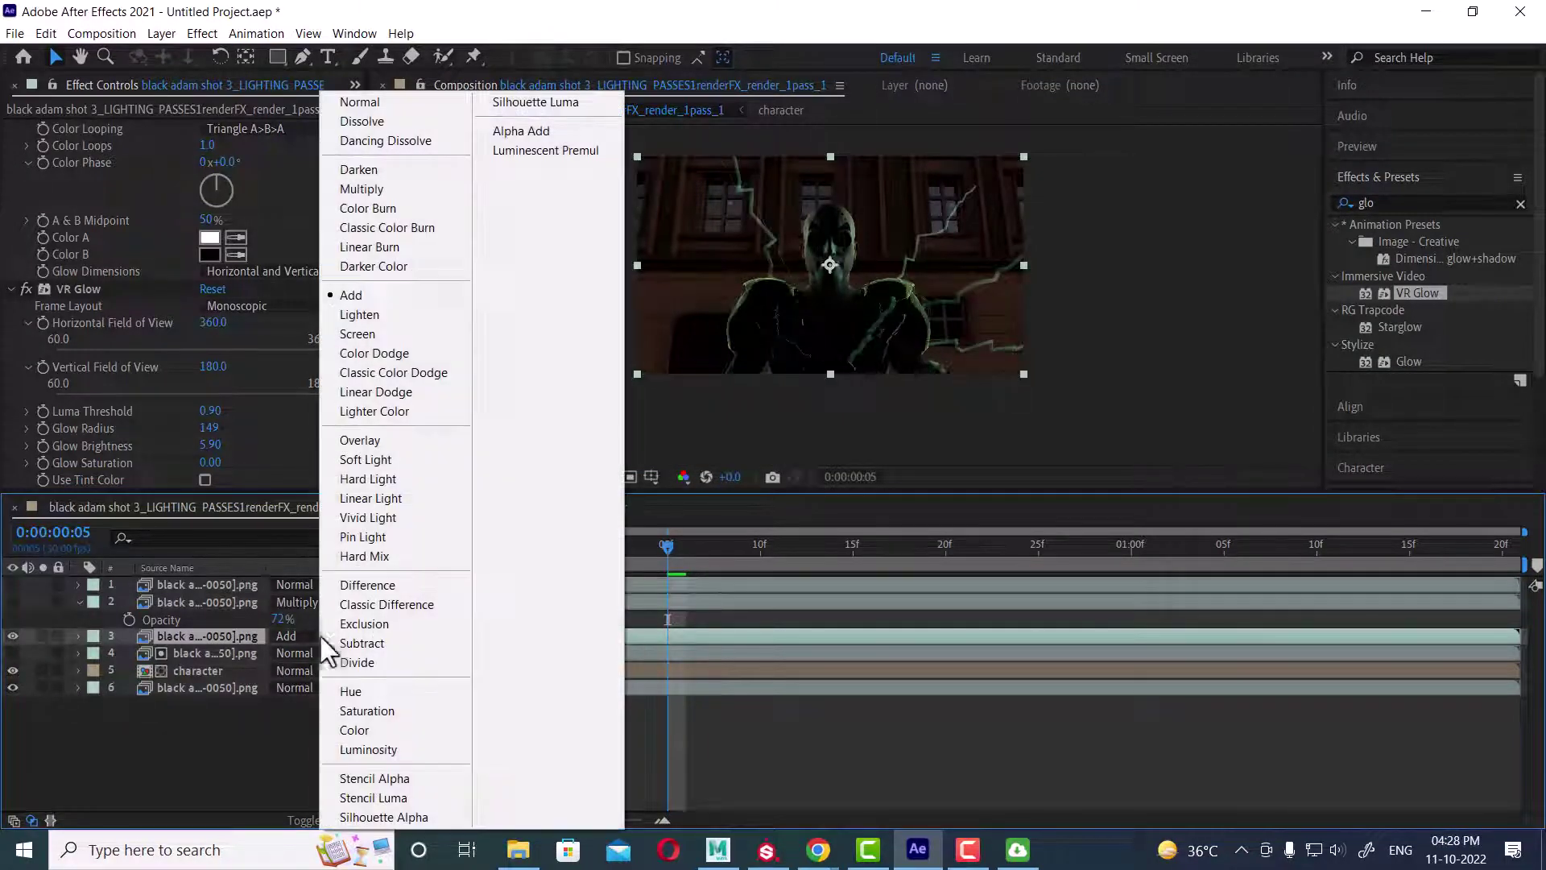
{"action": "left_click", "coordinate": [420, 106]}
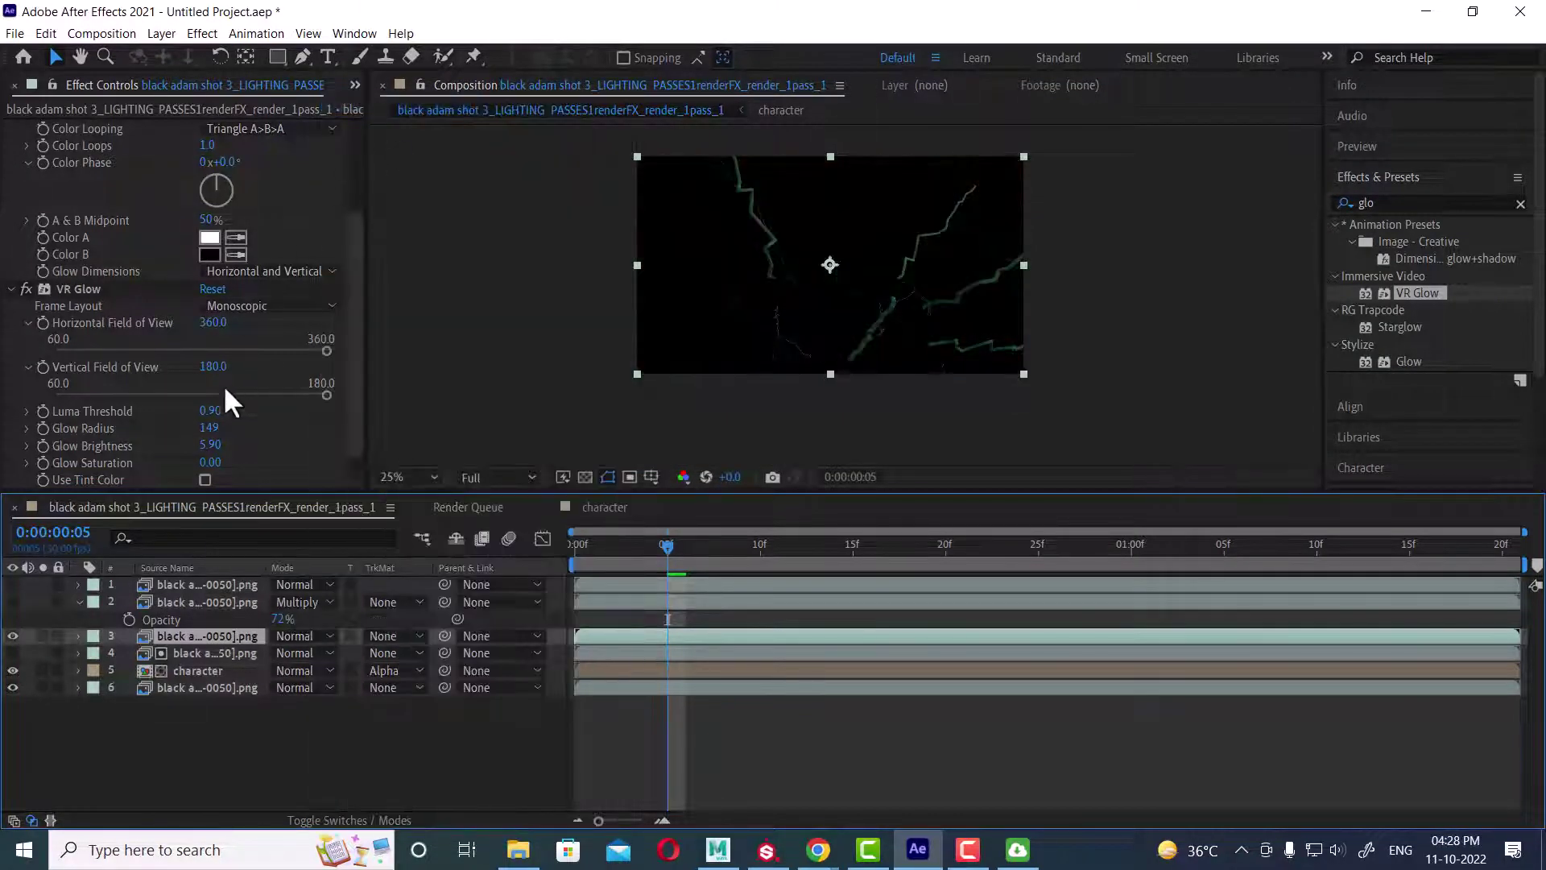
Step: Set VR Glow's horizontal field of view to 287, vertical to 82, radius to 226, brightness to 8.70 and saturation to 10.00
{"action": "scroll", "coordinate": [263, 346], "scroll_direction": "up", "scroll_amount": 3}
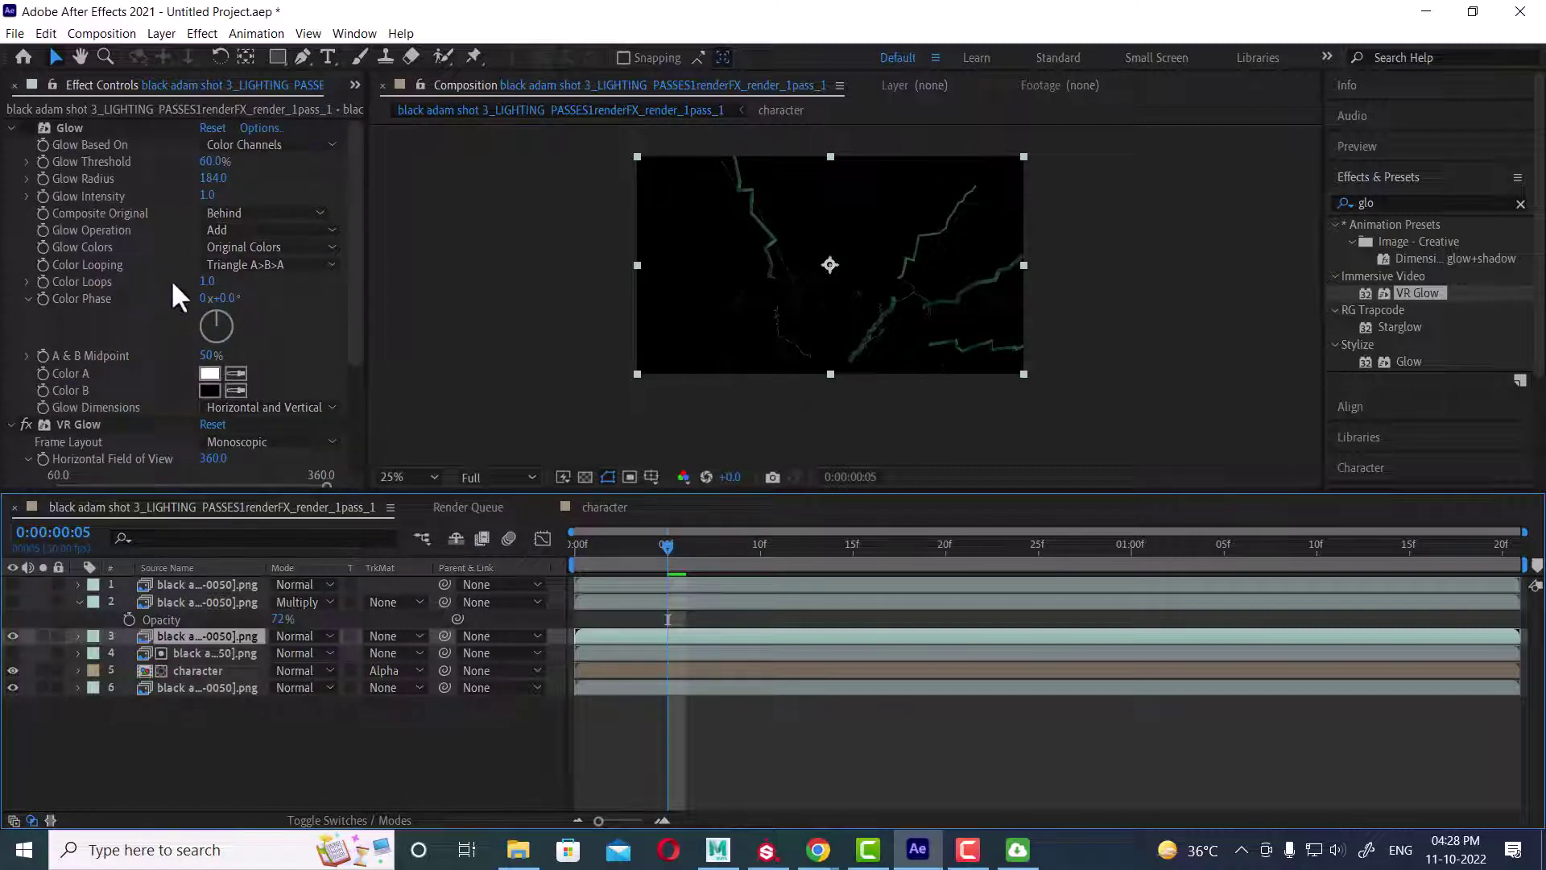
{"action": "left_click", "coordinate": [12, 128]}
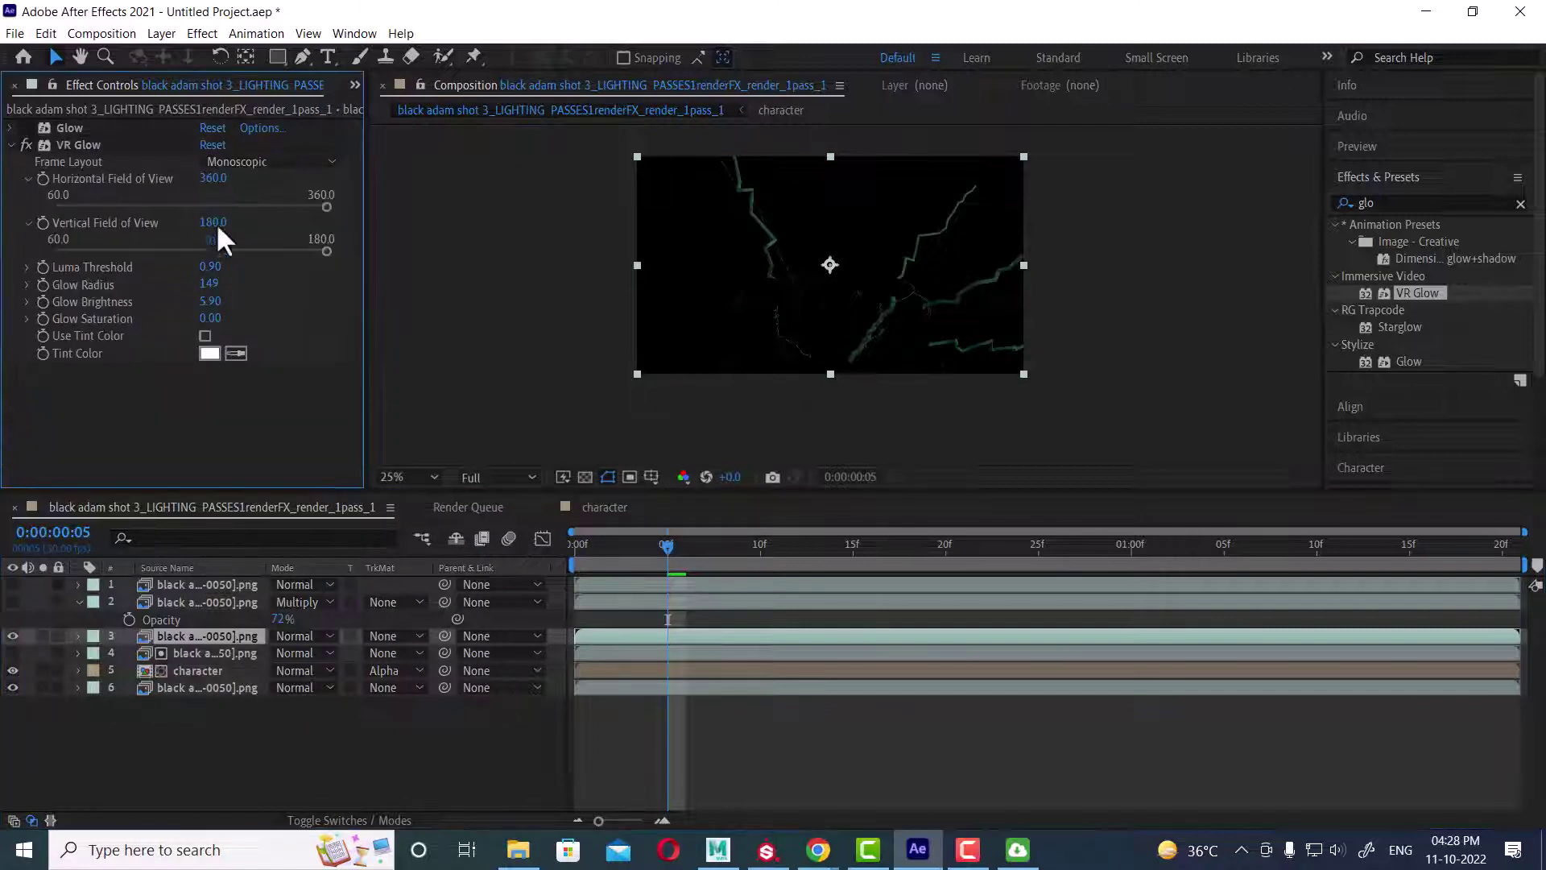
{"action": "left_click_drag", "start_coordinate": [225, 180], "coordinate": [282, 312]}
{"action": "left_click", "coordinate": [315, 247]}
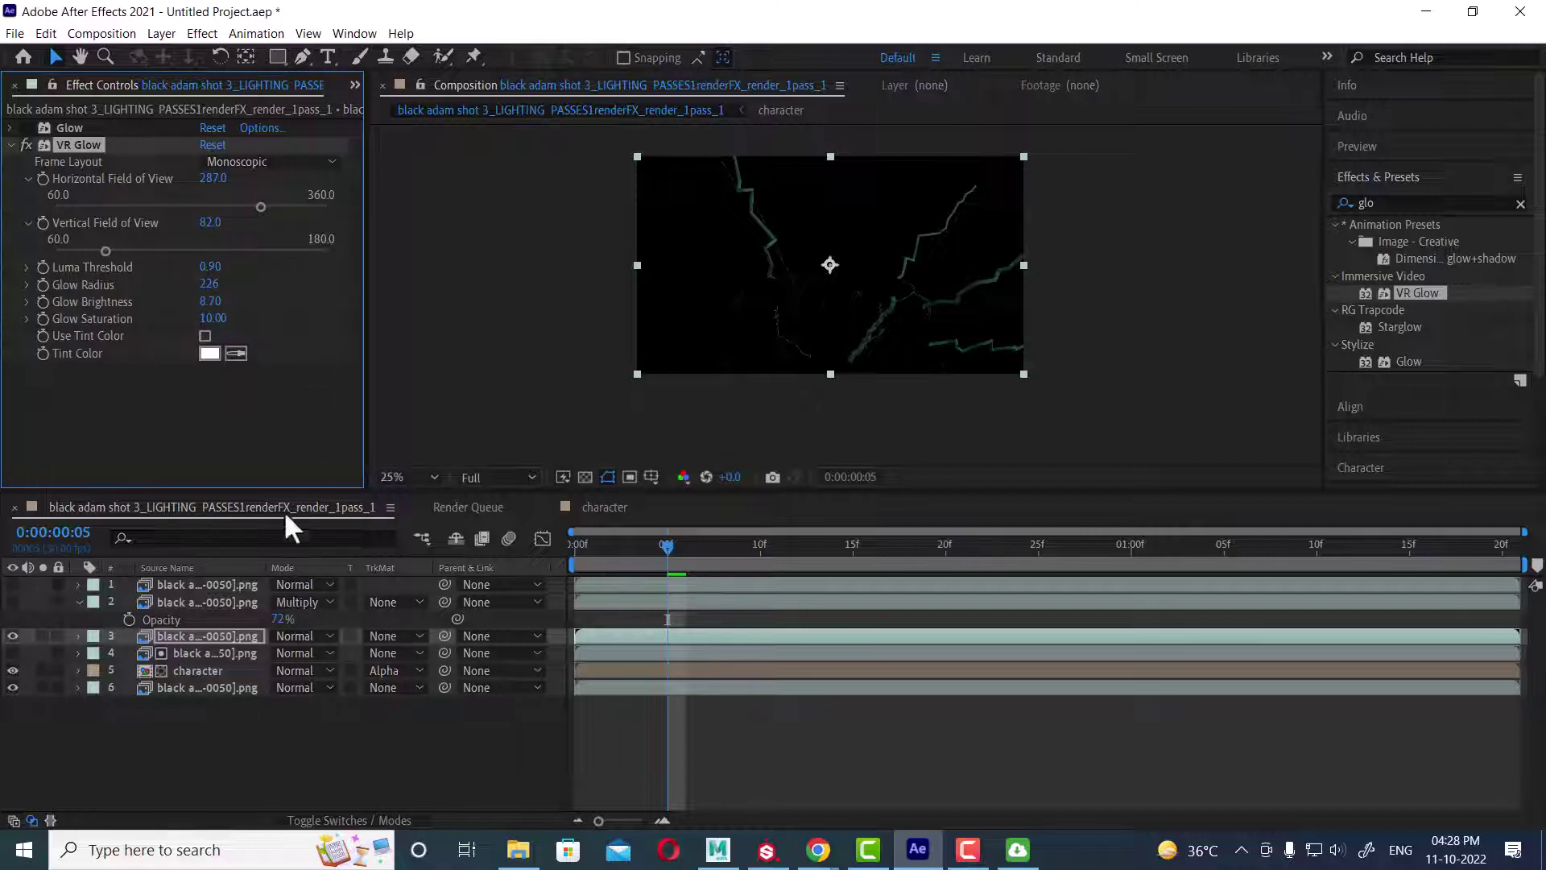
Step: Set the Glow effect's threshold to 100%, intensity to 4.5 and color loops to 2.2
{"action": "left_click", "coordinate": [11, 128]}
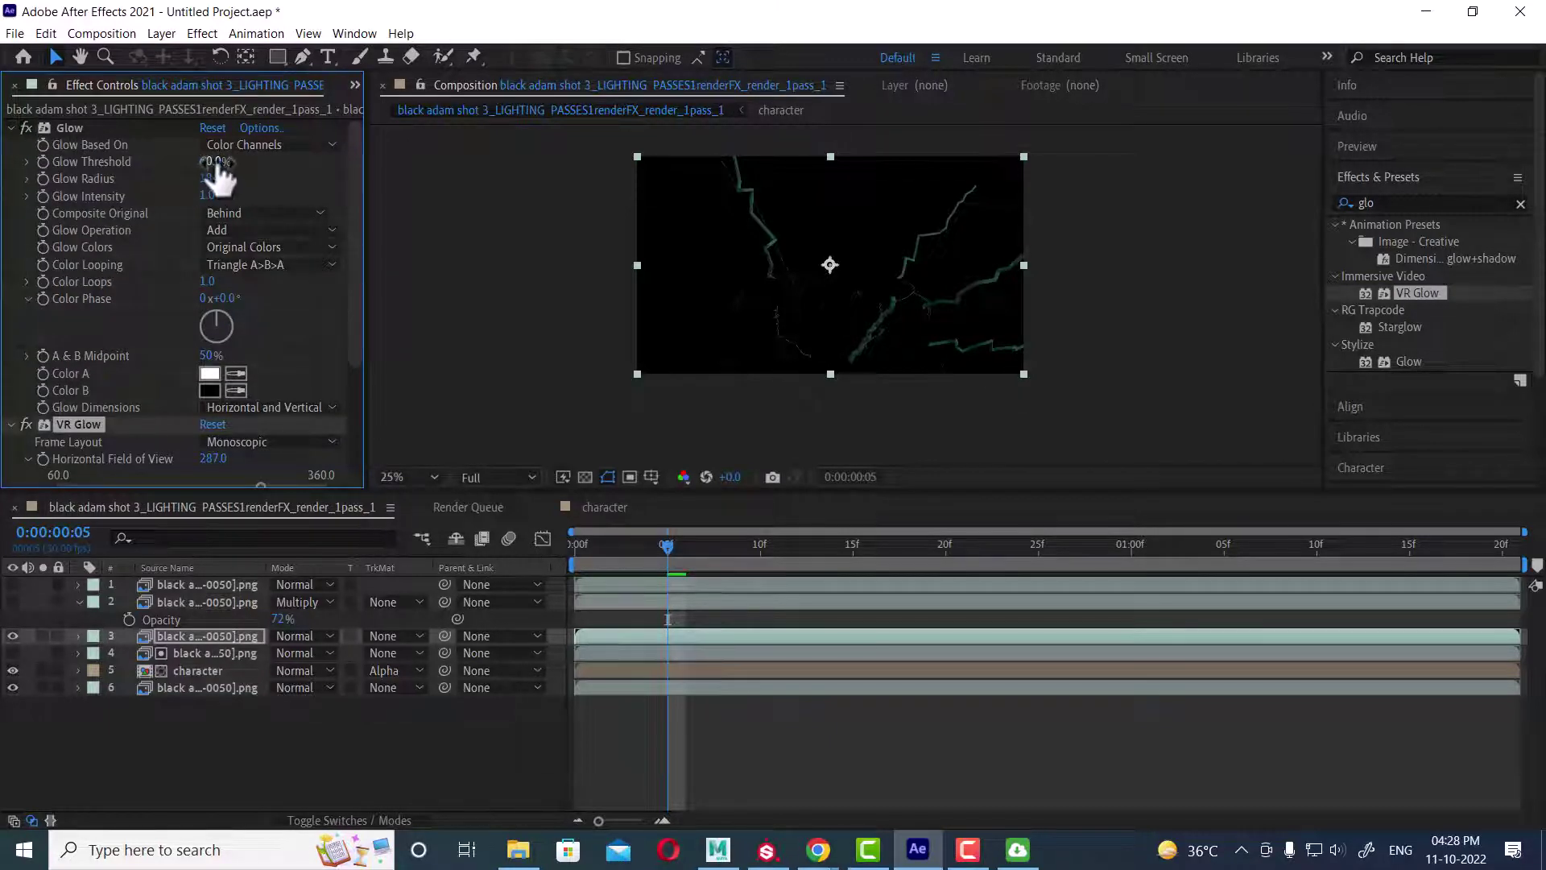
{"action": "left_click_drag", "start_coordinate": [215, 161], "coordinate": [555, 161]}
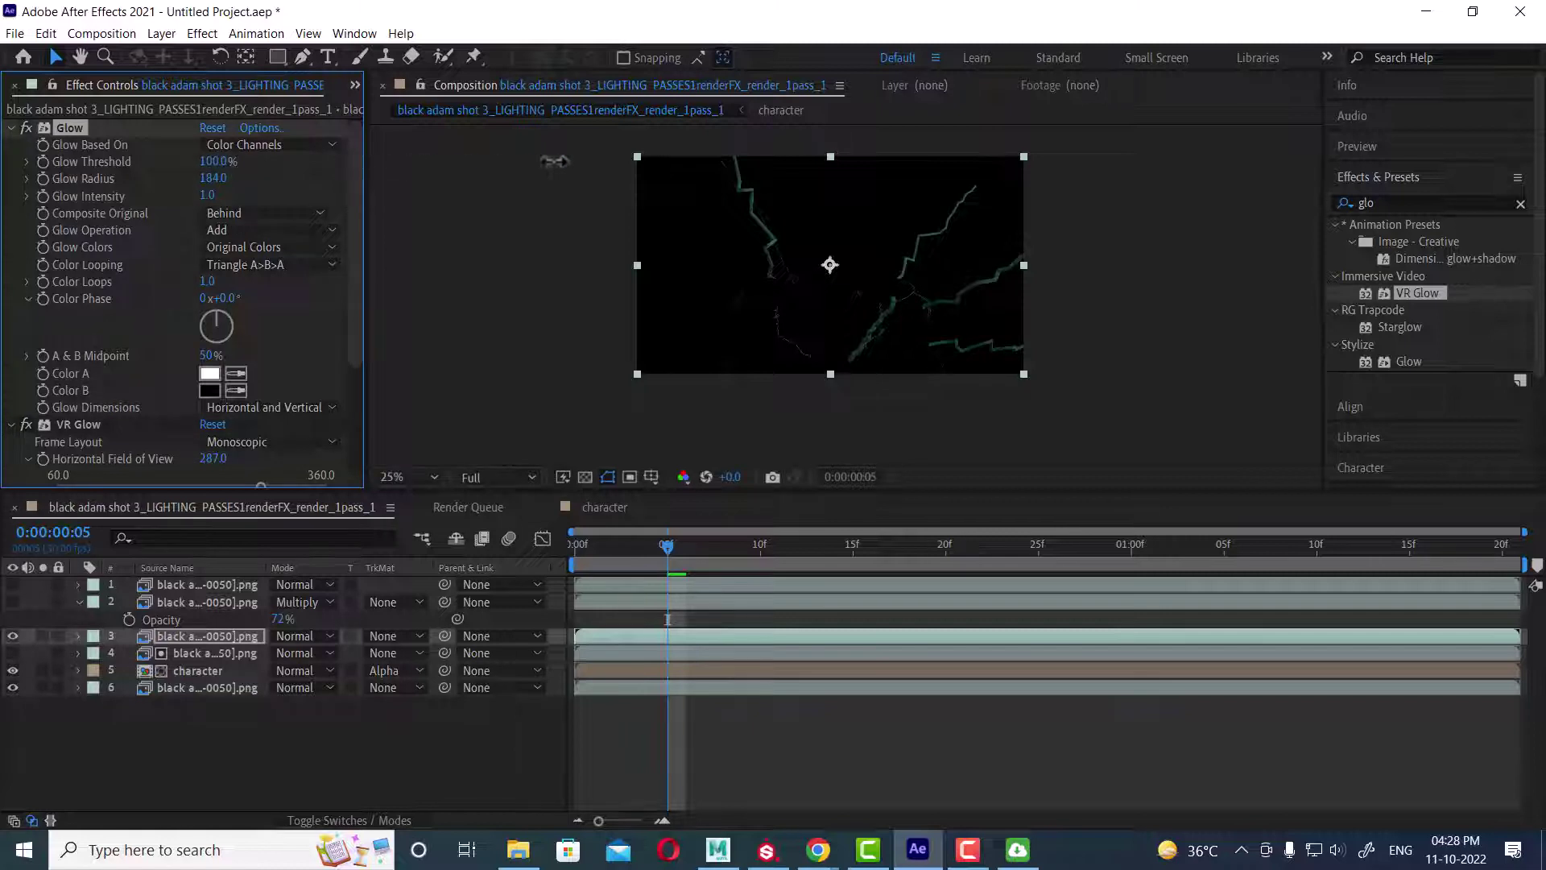
{"action": "left_click_drag", "start_coordinate": [206, 196], "coordinate": [562, 154]}
{"action": "left_click_drag", "start_coordinate": [208, 281], "coordinate": [273, 250]}
Step: Reduce the composition preview resolution to Half and set the Glow threshold to 22%
{"action": "left_click", "coordinate": [503, 476]}
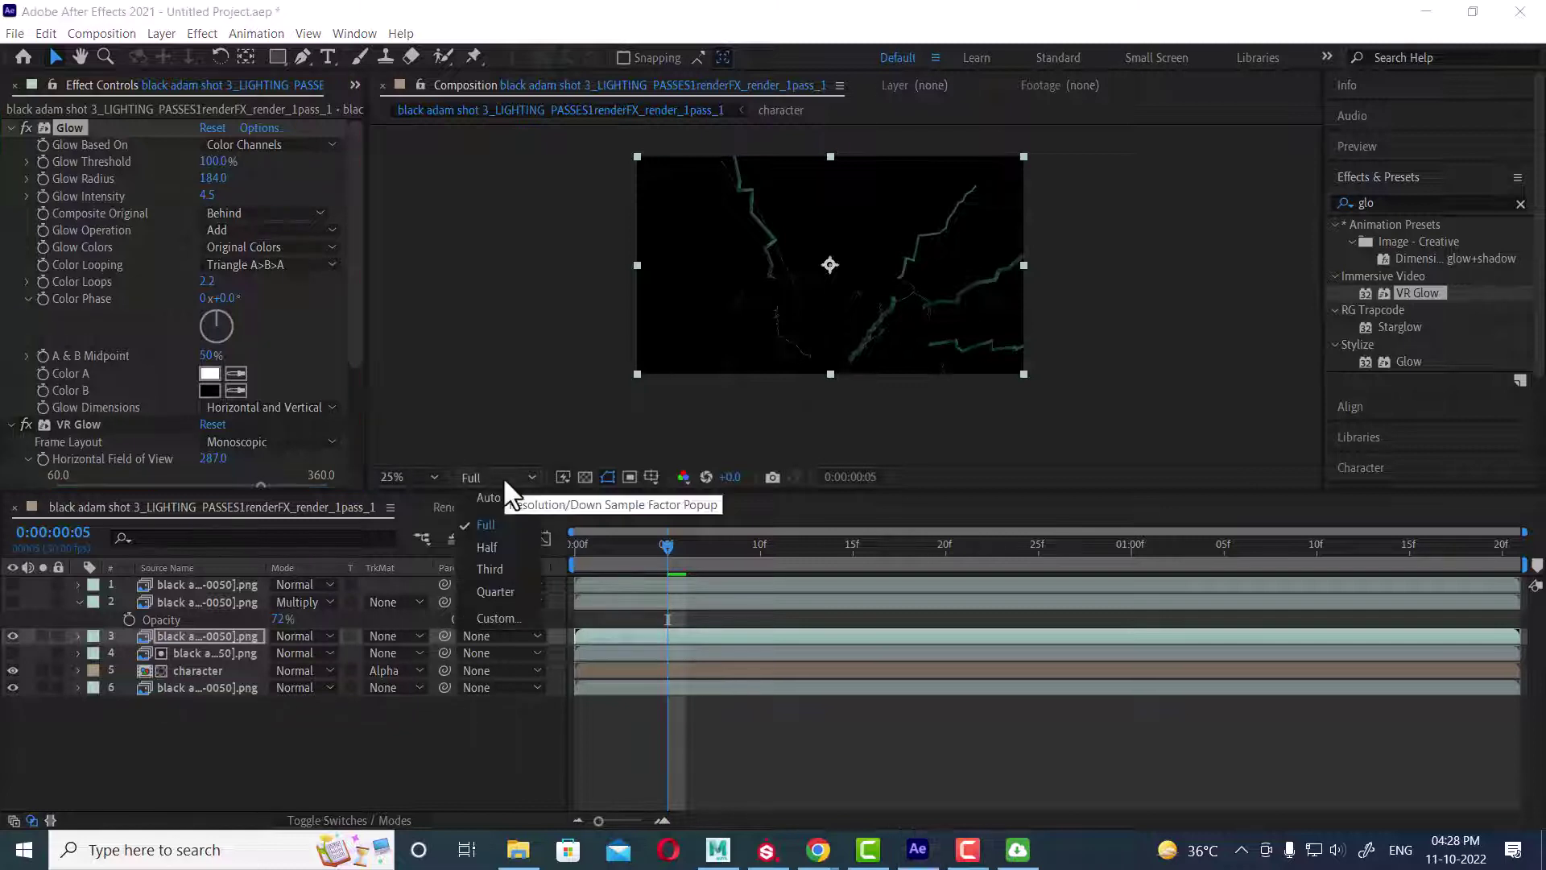
{"action": "left_click", "coordinate": [499, 537]}
{"action": "left_click_drag", "start_coordinate": [229, 174], "coordinate": [242, 139]}
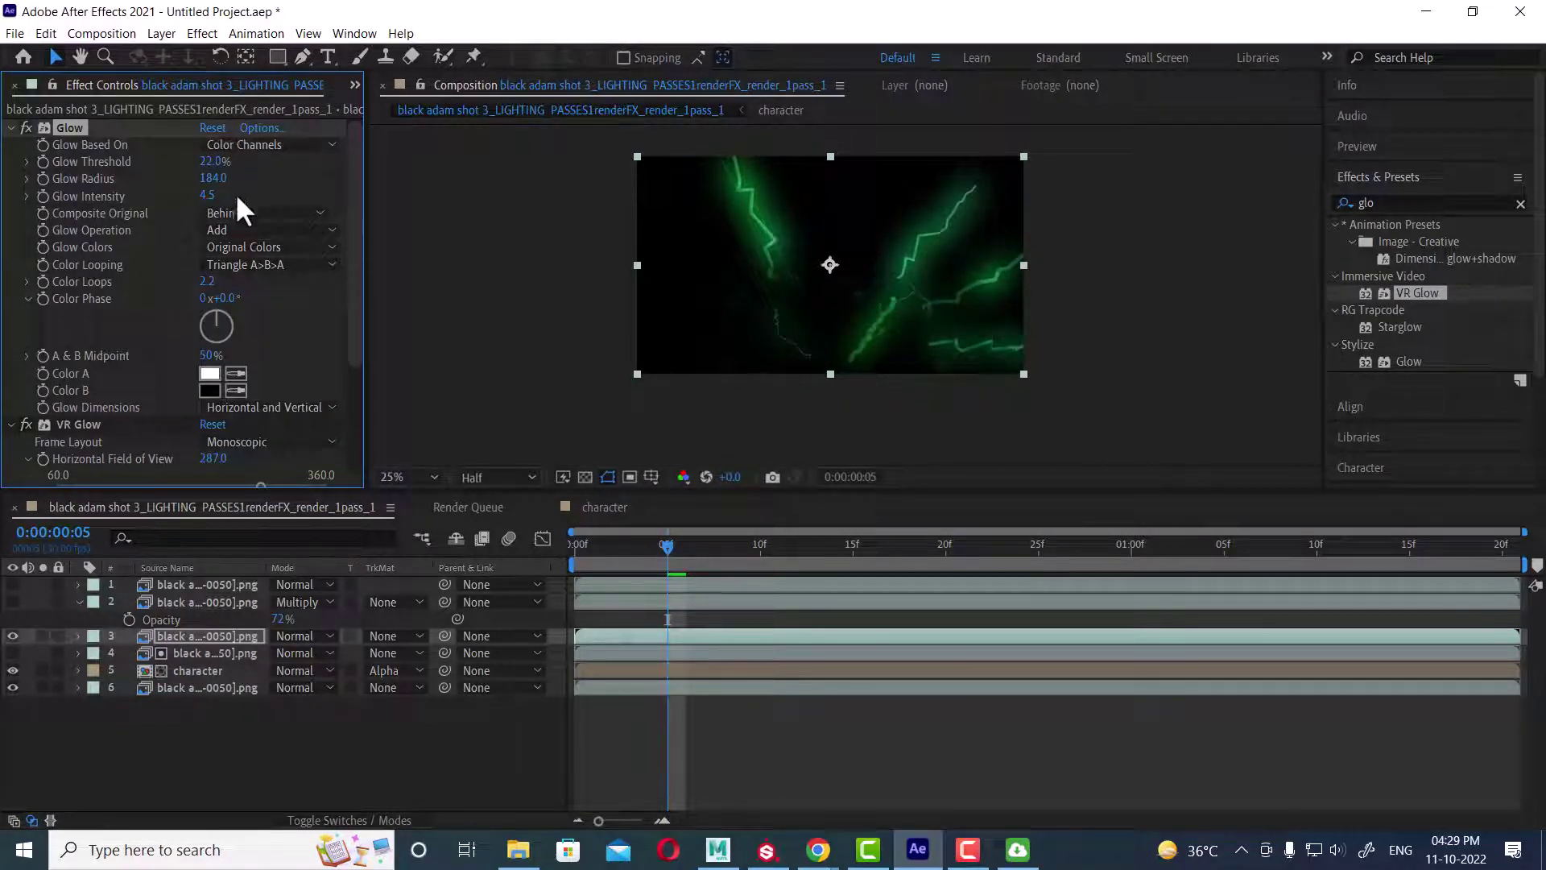
Step: Set the Glow intensity to 3.5 and the lightning pass's blending mode to Add
{"action": "left_click_drag", "start_coordinate": [208, 195], "coordinate": [244, 183]}
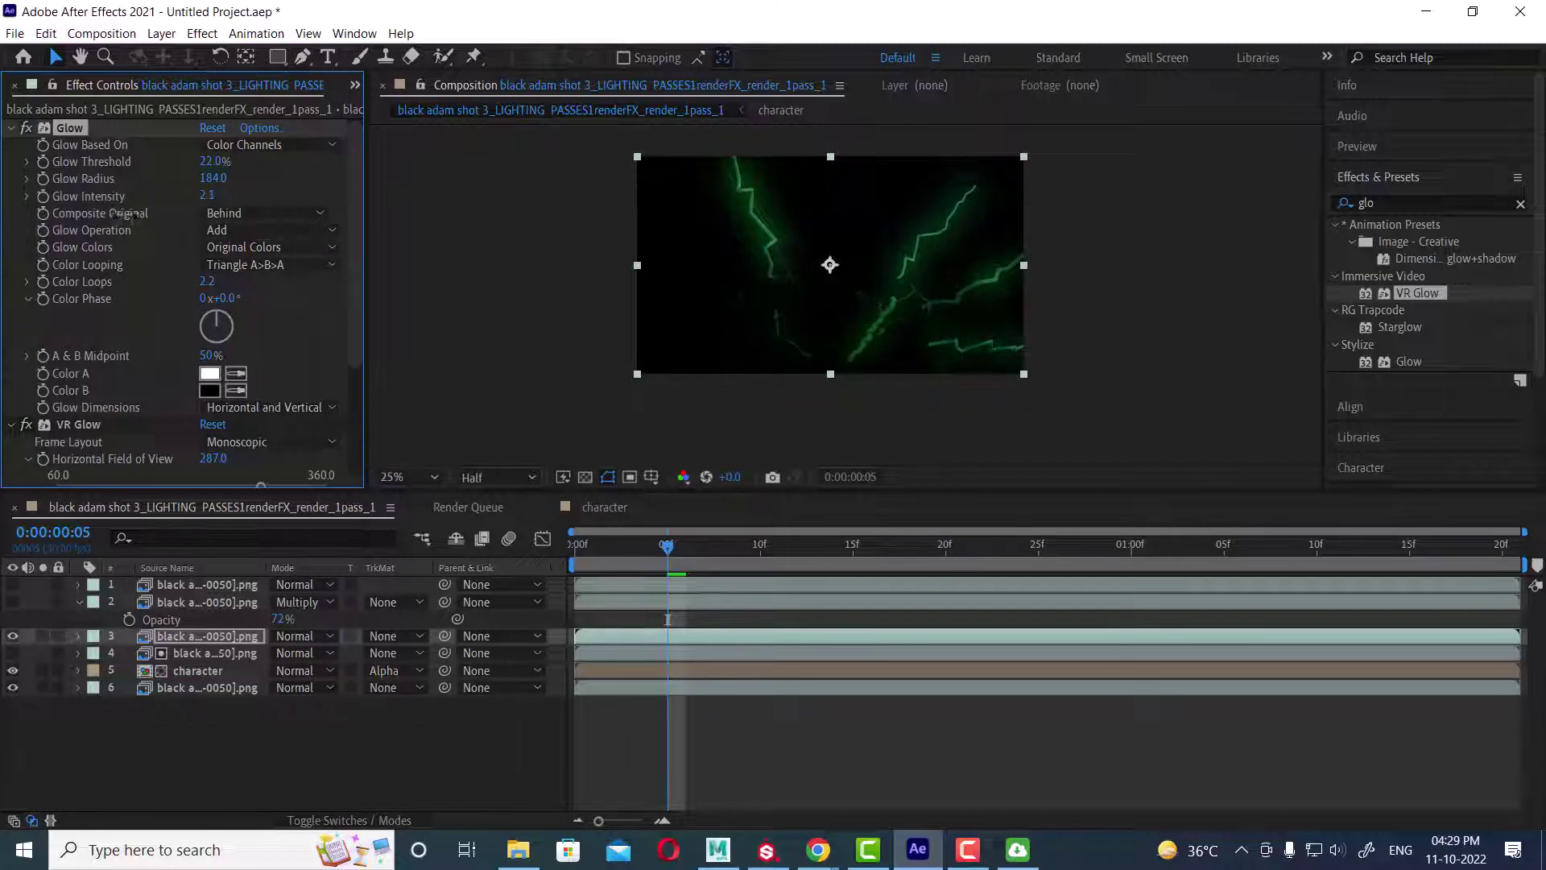
{"action": "left_click_drag", "start_coordinate": [206, 195], "coordinate": [131, 194]}
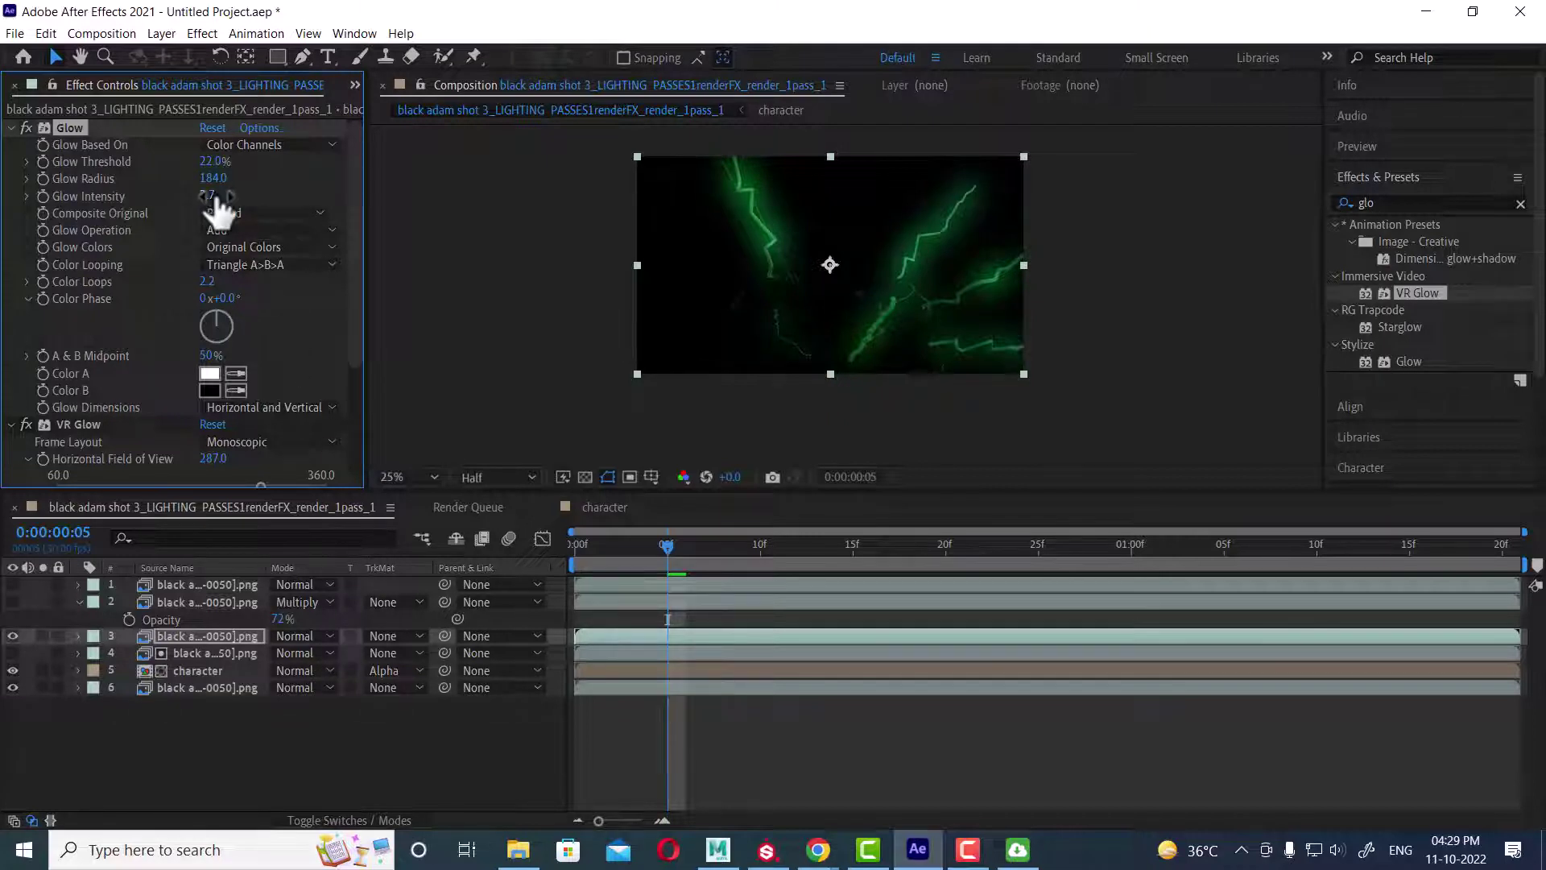
{"action": "mouse_move", "coordinate": [217, 202]}
{"action": "left_mouse_down"}
{"action": "mouse_move", "coordinate": [262, 199]}
{"action": "mouse_move", "coordinate": [201, 199]}
{"action": "left_mouse_up"}
{"action": "left_click", "coordinate": [308, 637]}
{"action": "left_click", "coordinate": [398, 296]}
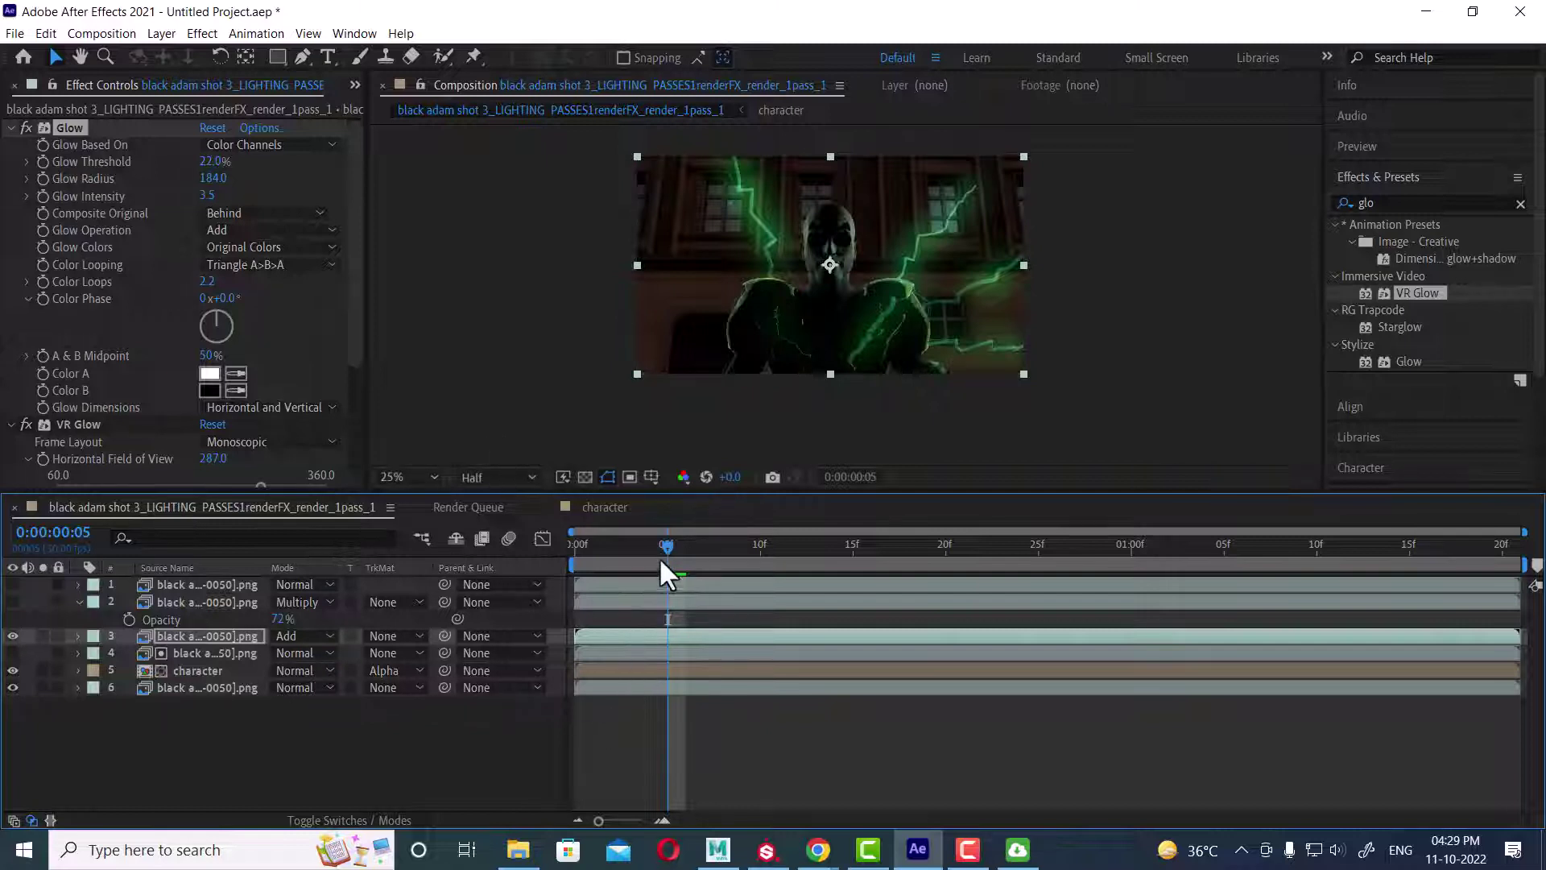
Step: Preview the glowing lightning over the shot and park the playhead at frame 1
{"action": "key", "text": "space"}
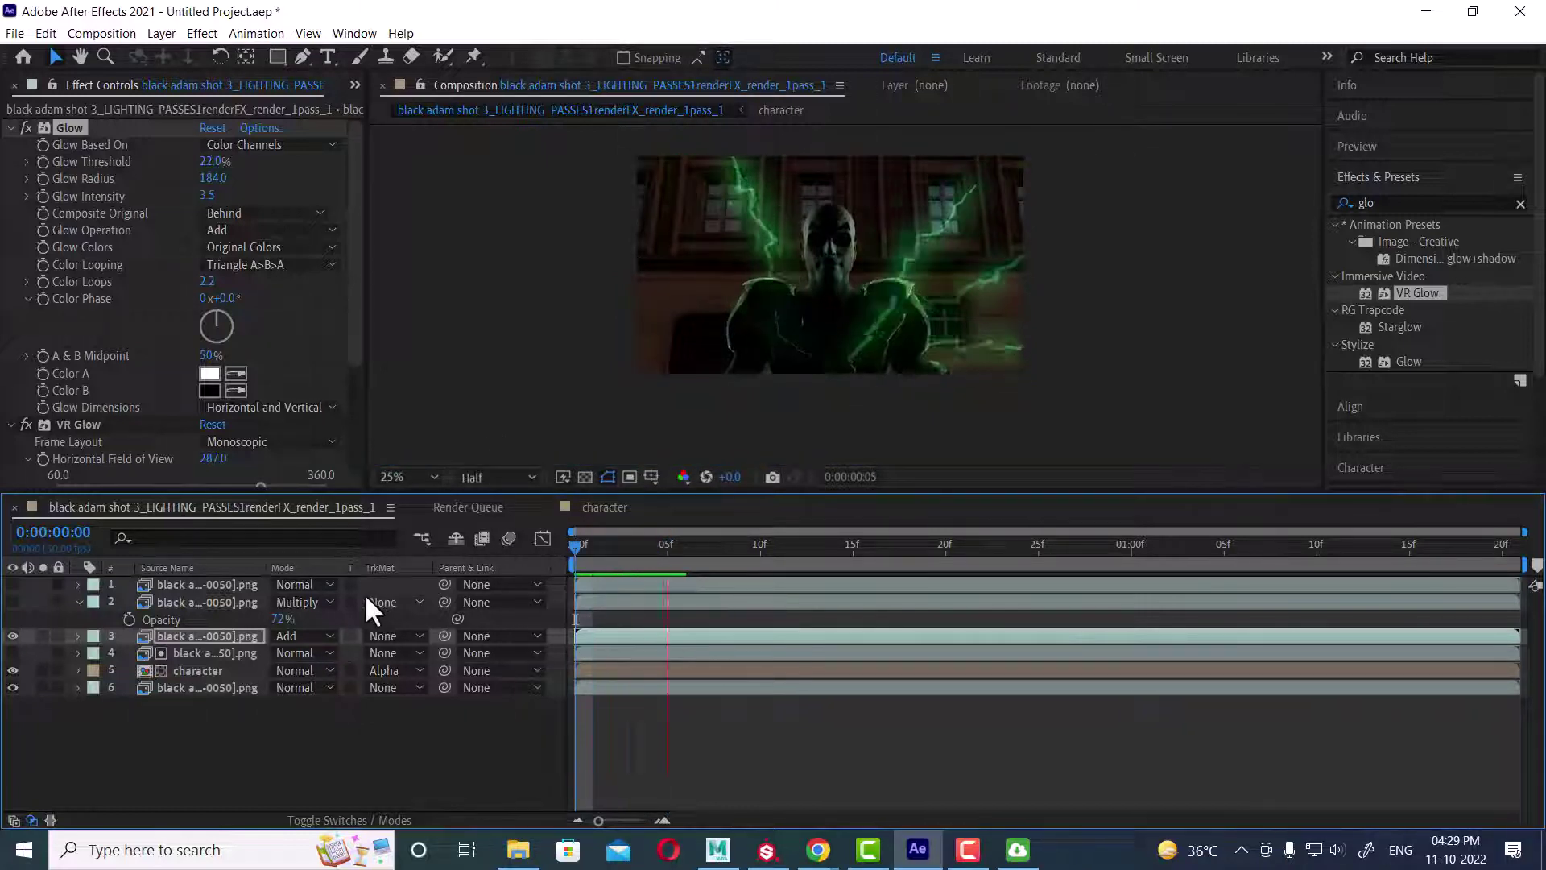
{"action": "key", "text": "space"}
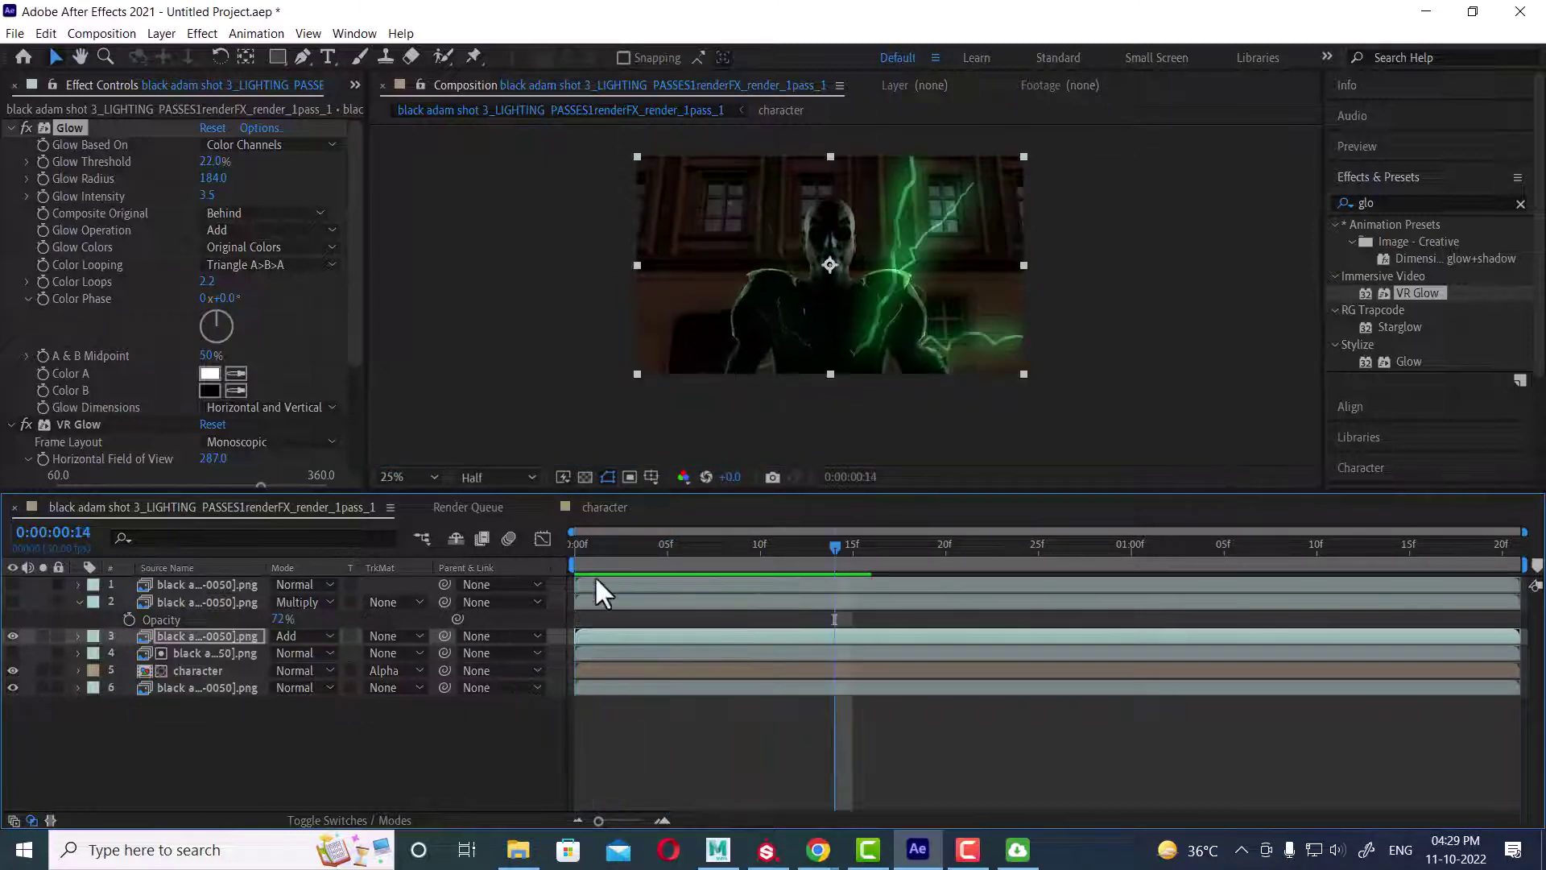
{"action": "left_click", "coordinate": [592, 541]}
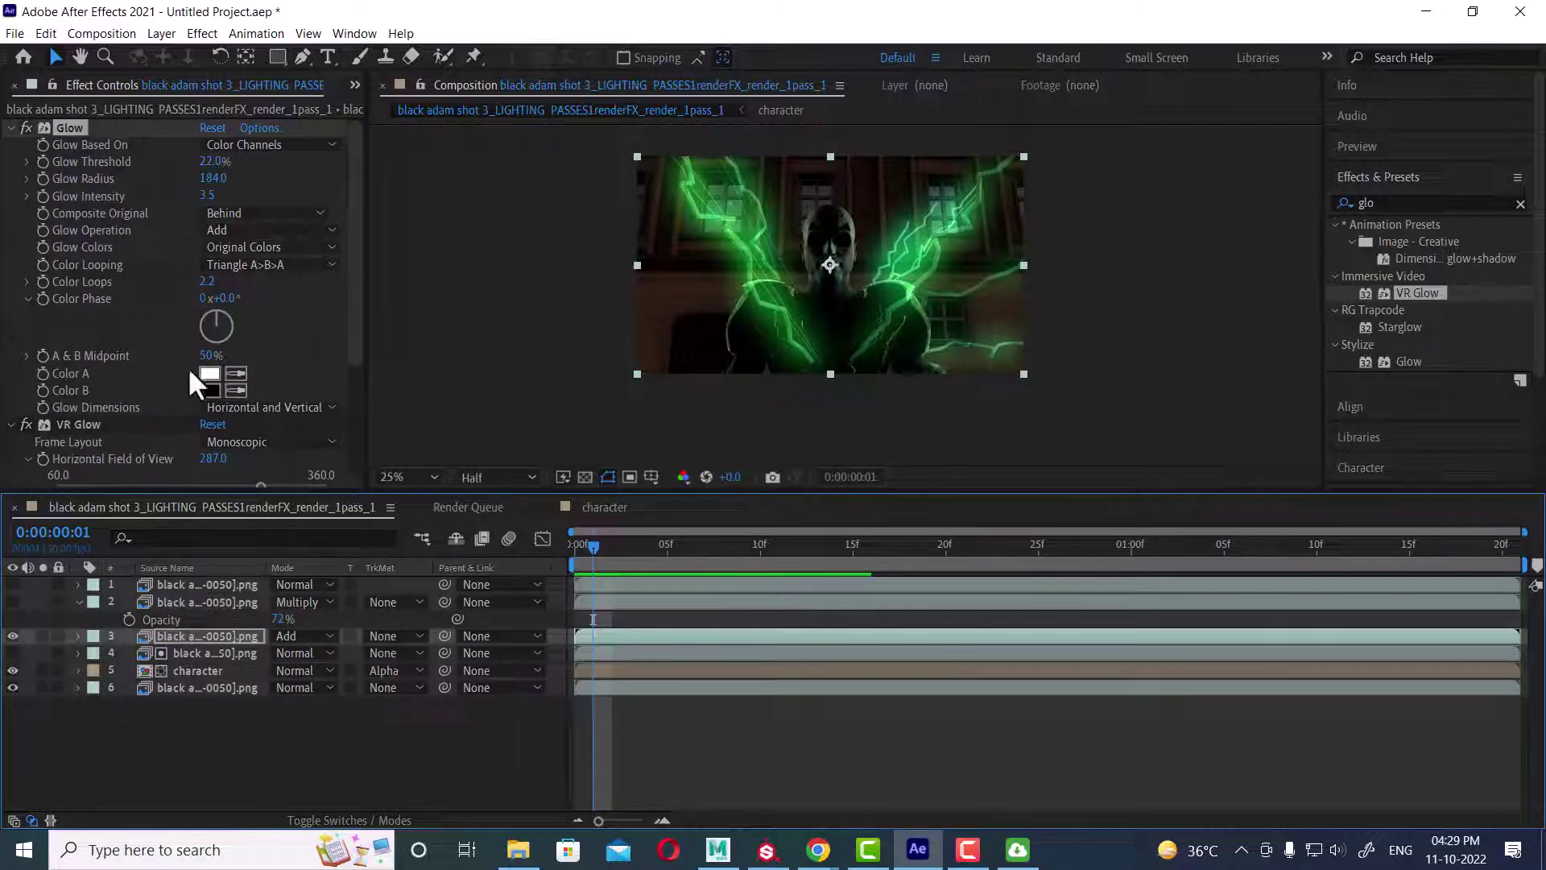
Step: Set VR Glow's horizontal field of view to 232, luma threshold to 0.53, radius to 351, brightness to 10.00 and saturation to 0.20
{"action": "scroll", "coordinate": [182, 399], "scroll_direction": "down", "scroll_amount": 3}
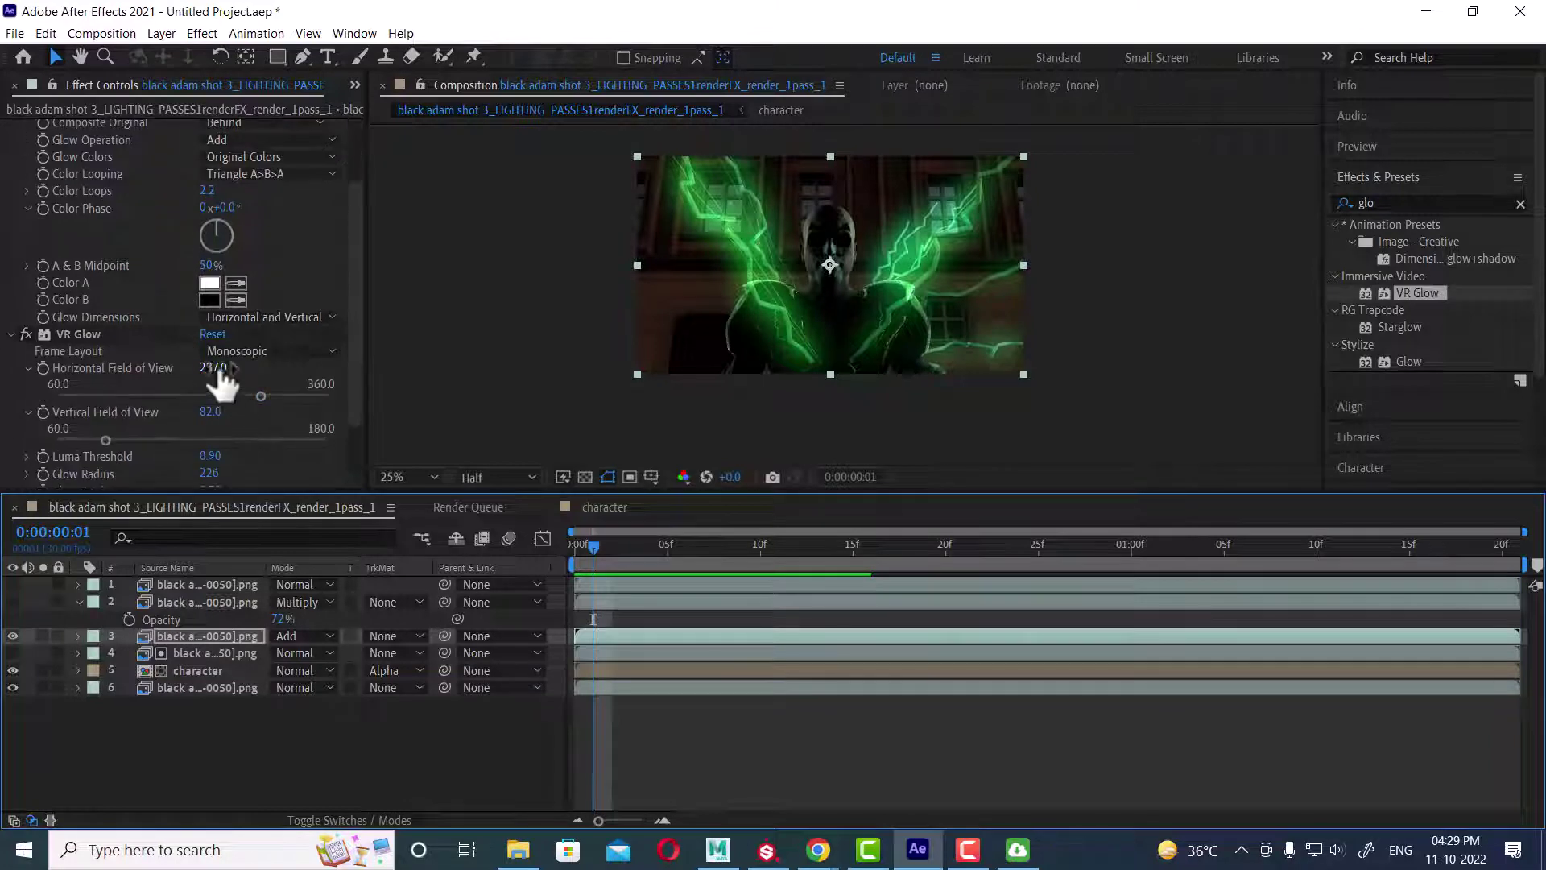
{"action": "left_click_drag", "start_coordinate": [219, 370], "coordinate": [153, 360]}
{"action": "scroll", "coordinate": [165, 423], "scroll_direction": "down", "scroll_amount": 2}
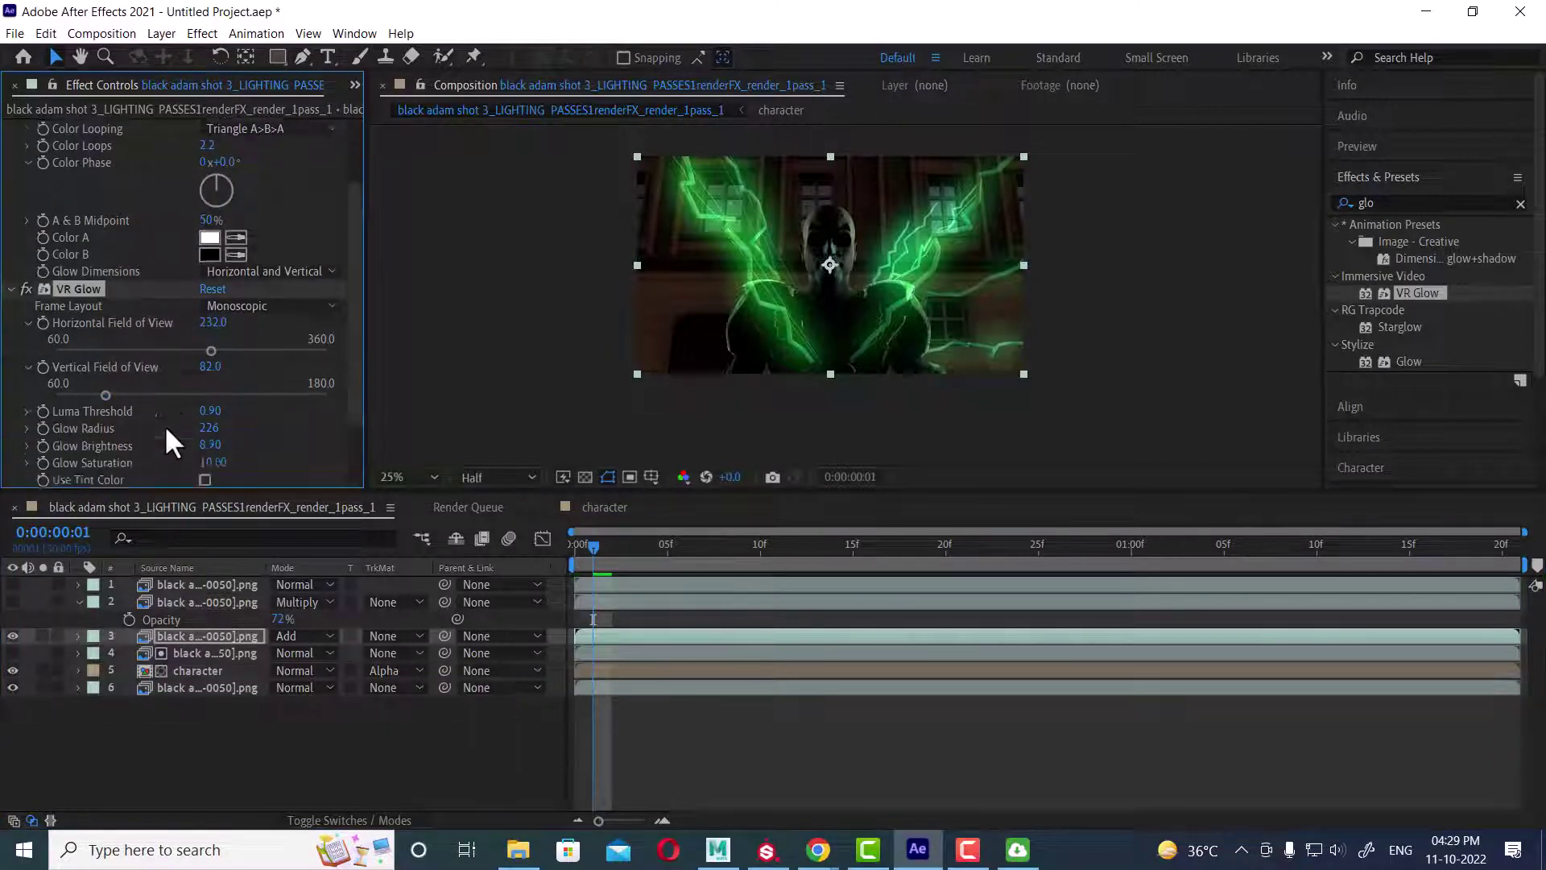
{"action": "scroll", "coordinate": [164, 424], "scroll_direction": "down", "scroll_amount": 1}
{"action": "left_click_drag", "start_coordinate": [207, 411], "coordinate": [322, 396]}
{"action": "left_click_drag", "start_coordinate": [208, 427], "coordinate": [10, 448]}
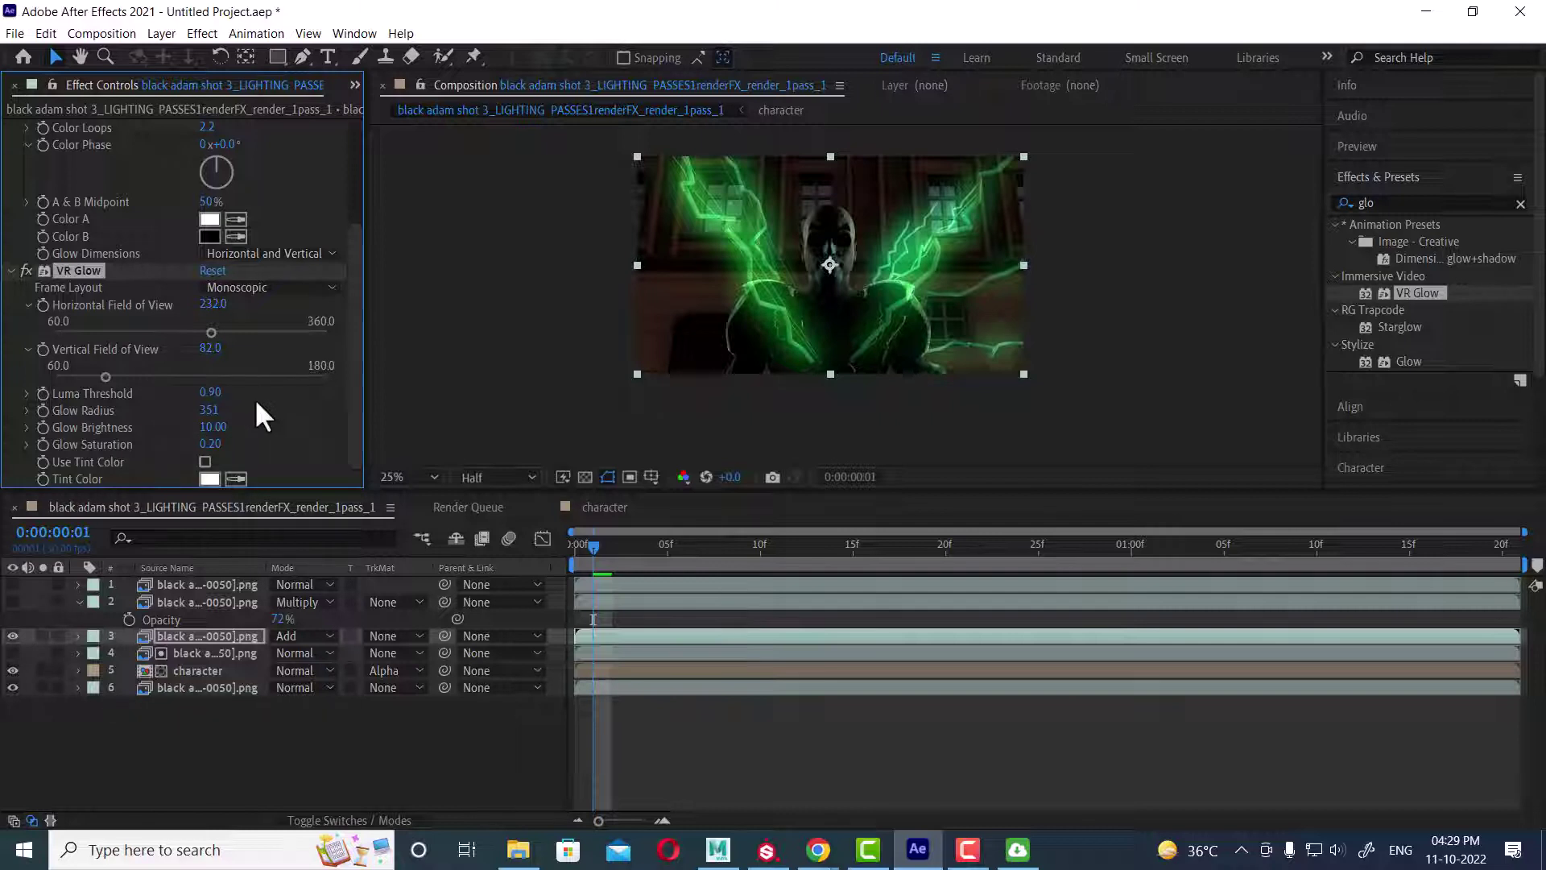
{"action": "left_click_drag", "start_coordinate": [210, 393], "coordinate": [95, 397]}
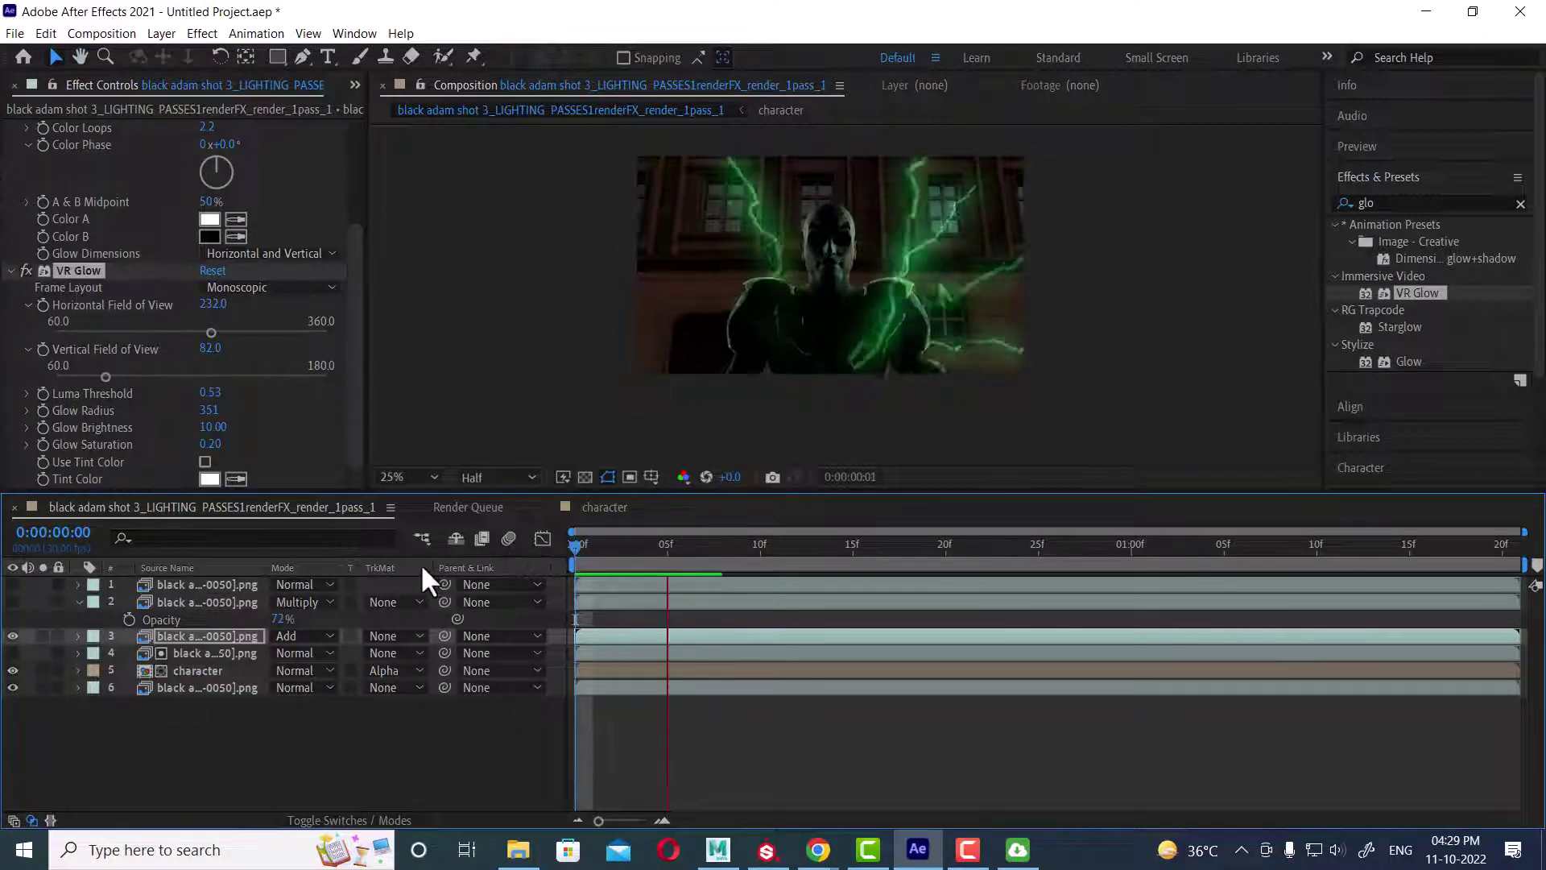
Step: At frame 3, set VR Glow's horizontal field of view to 277.5, vertical to 127.8, luma threshold to 0.51 and radius to 0
{"action": "key", "text": "space"}
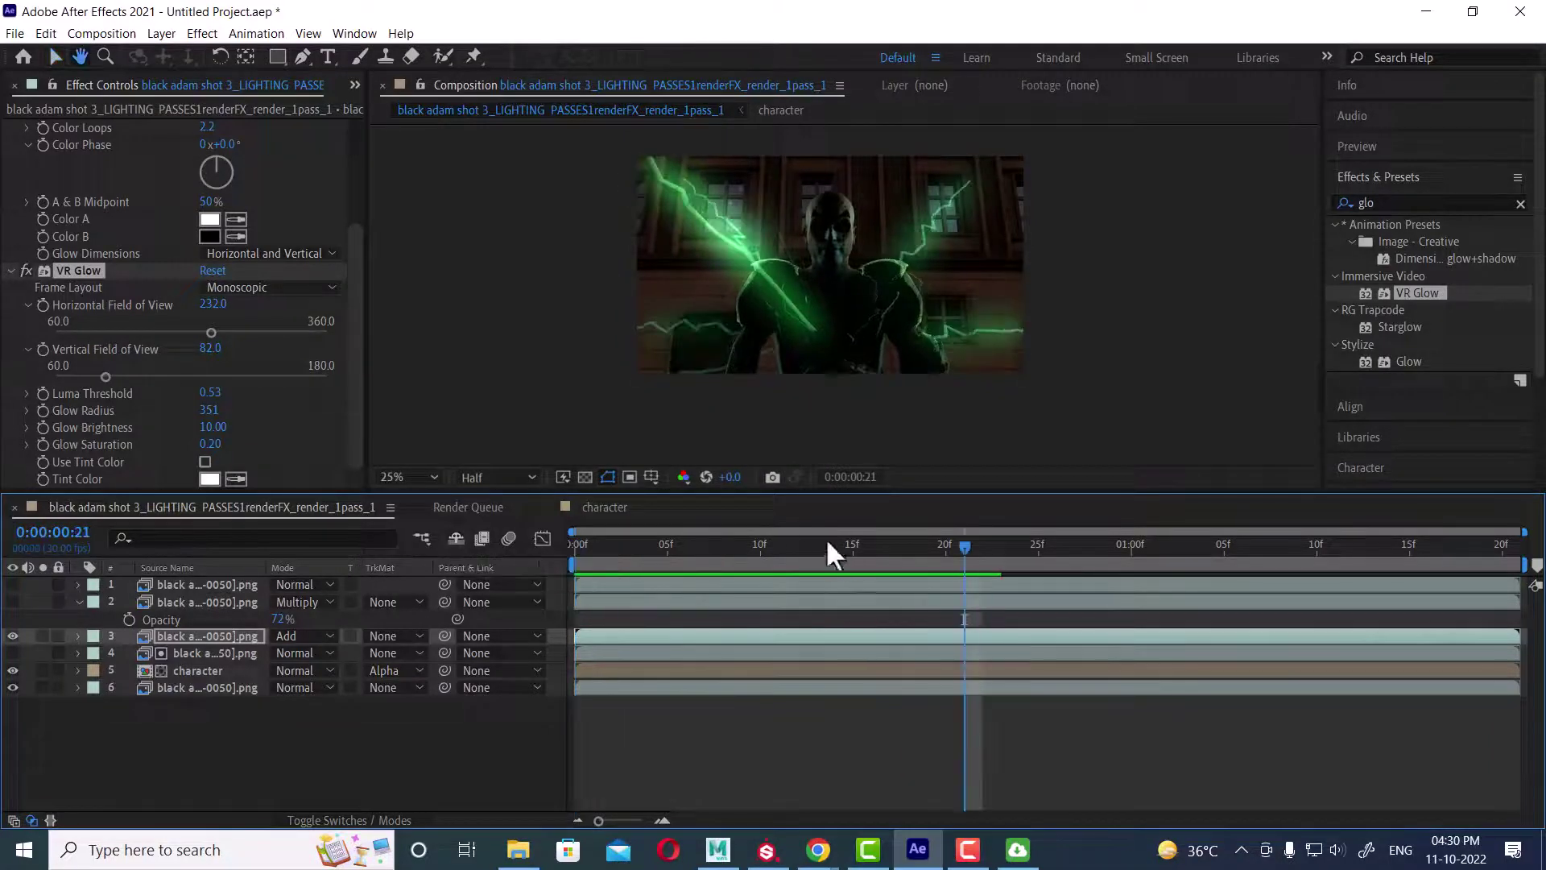
{"action": "left_click_drag", "start_coordinate": [765, 541], "coordinate": [631, 545]}
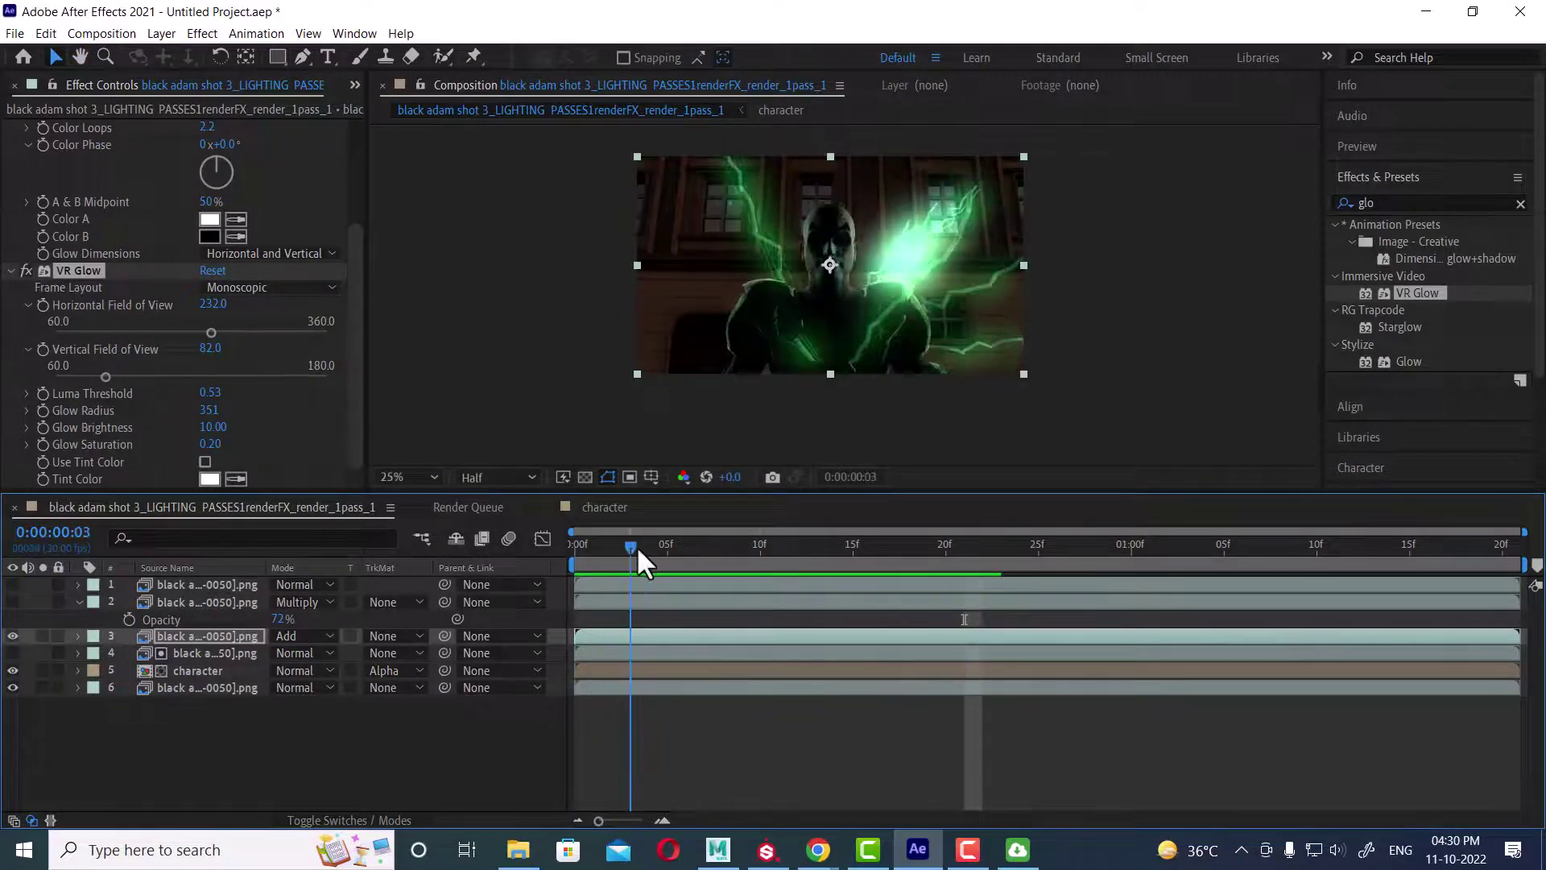
{"action": "left_click_drag", "start_coordinate": [106, 376], "coordinate": [155, 382]}
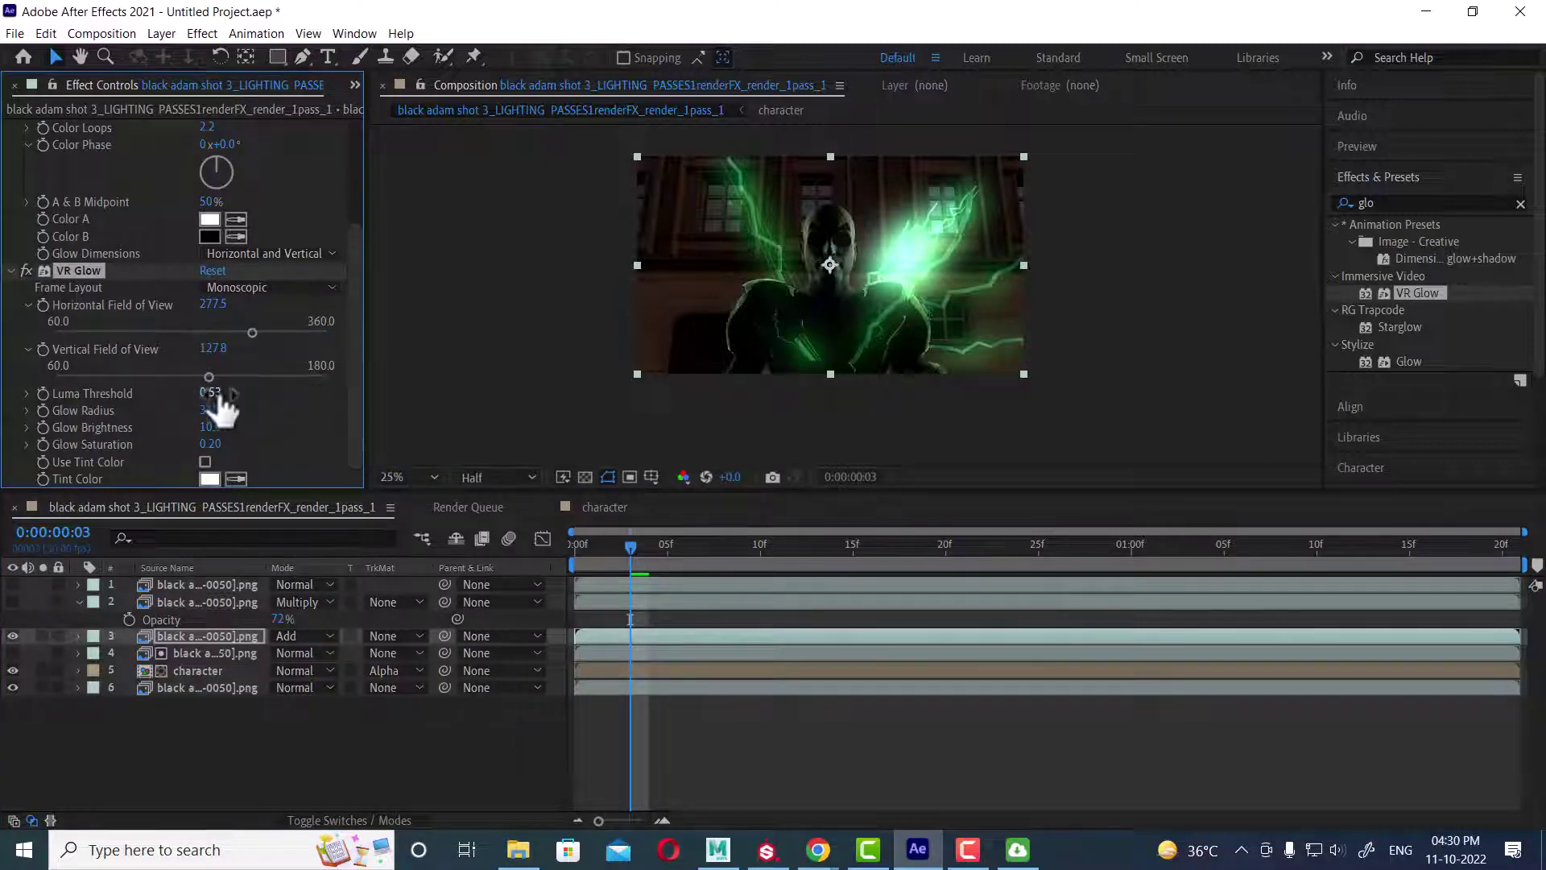
{"action": "left_click_drag", "start_coordinate": [209, 392], "coordinate": [32, 400]}
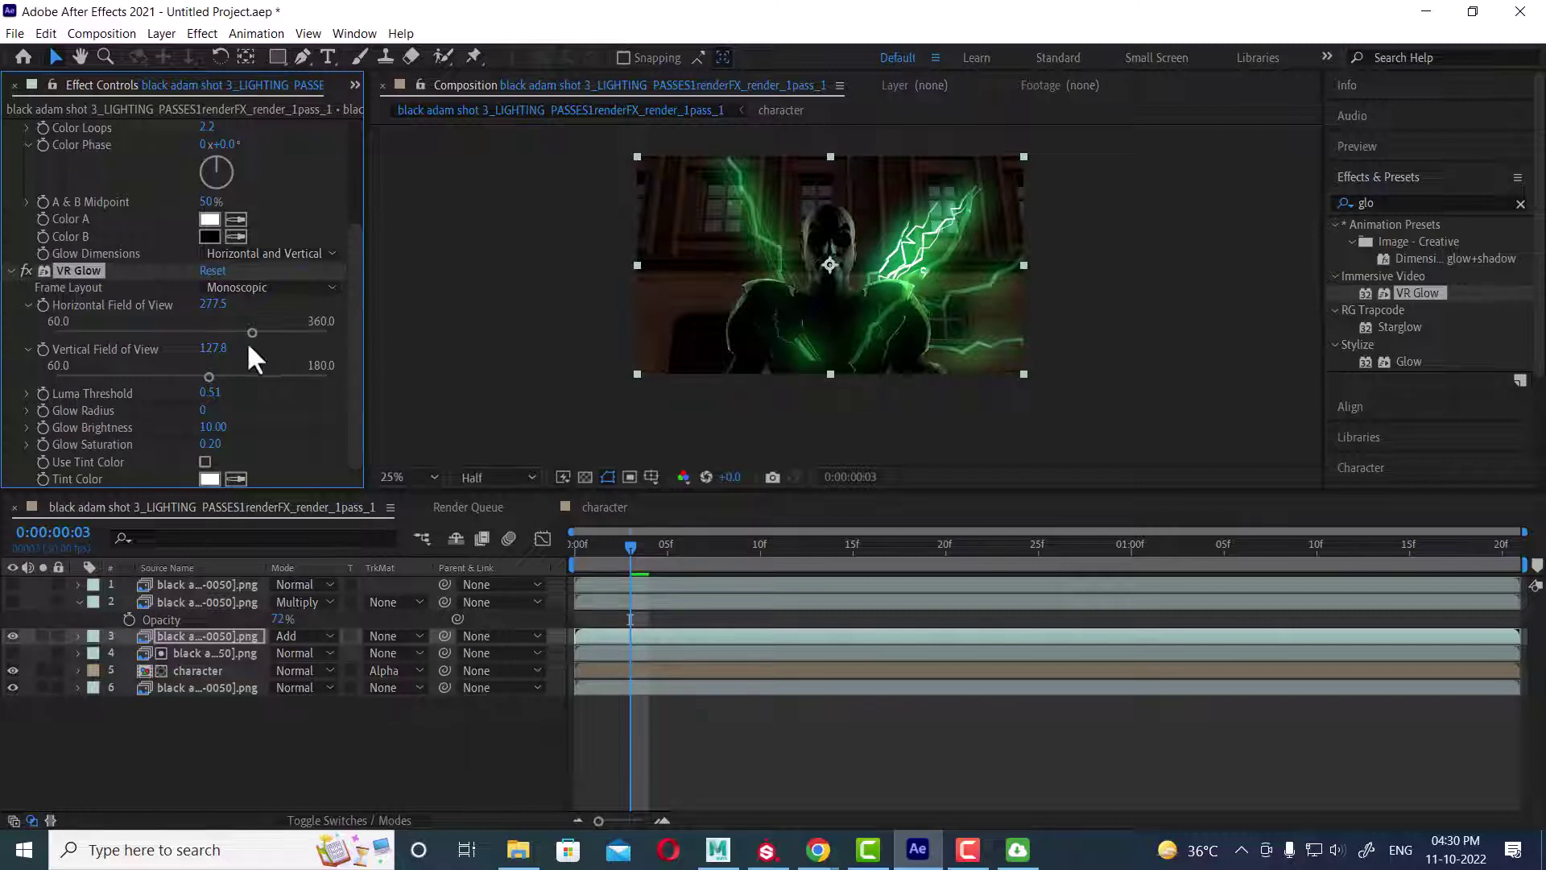
Step: Try VR Glow's Stereoscopic Over/Under and Side-by-Side frame layouts and return to Monoscopic
{"action": "left_click", "coordinate": [315, 288]}
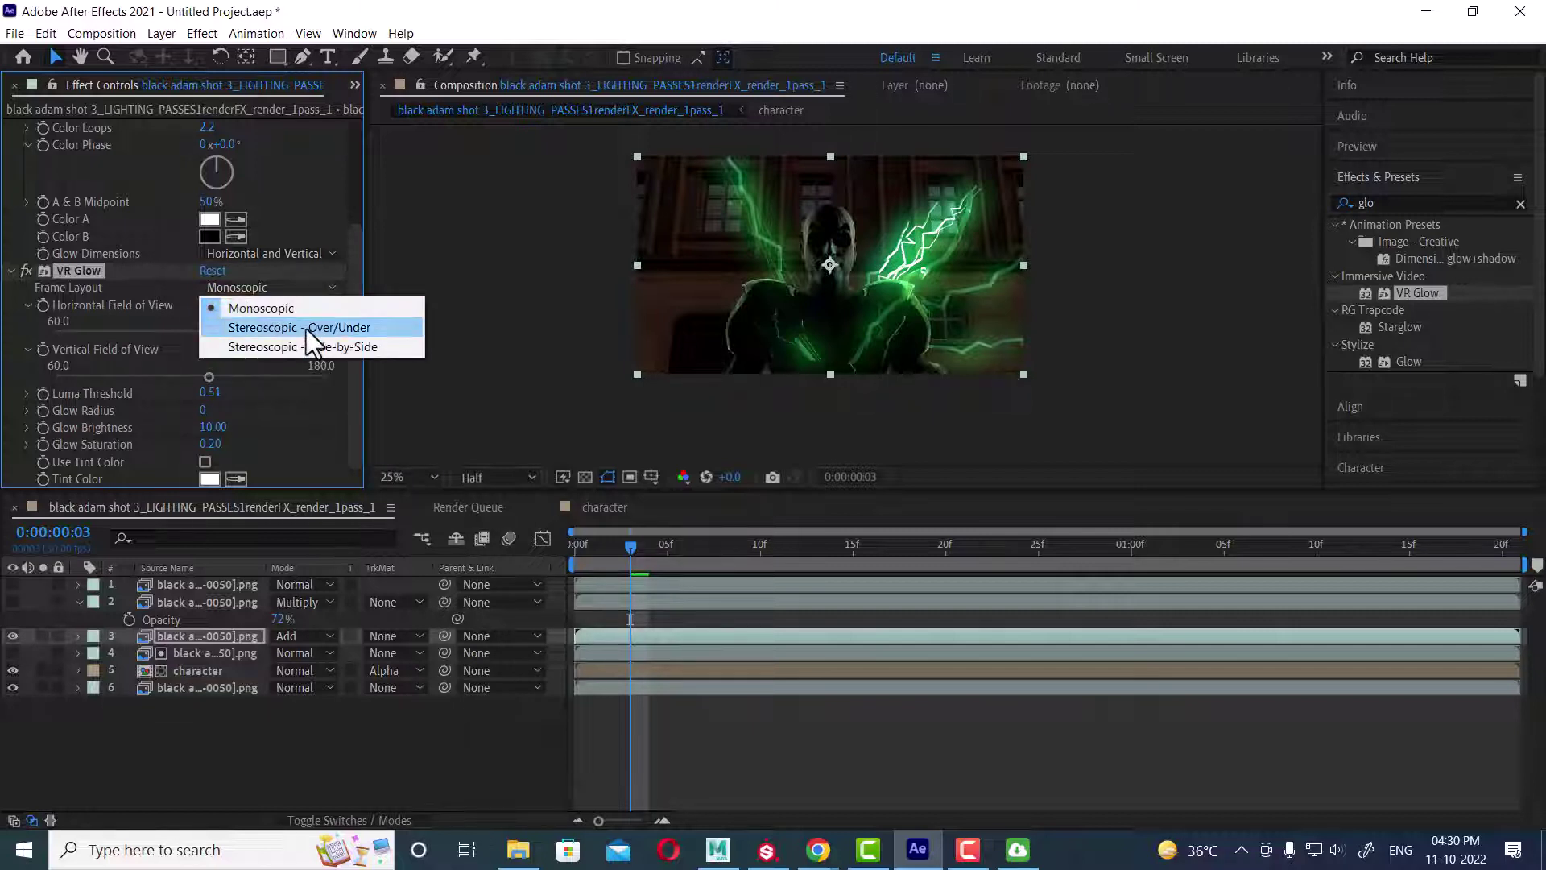
{"action": "left_click", "coordinate": [305, 328]}
{"action": "left_click", "coordinate": [304, 290]}
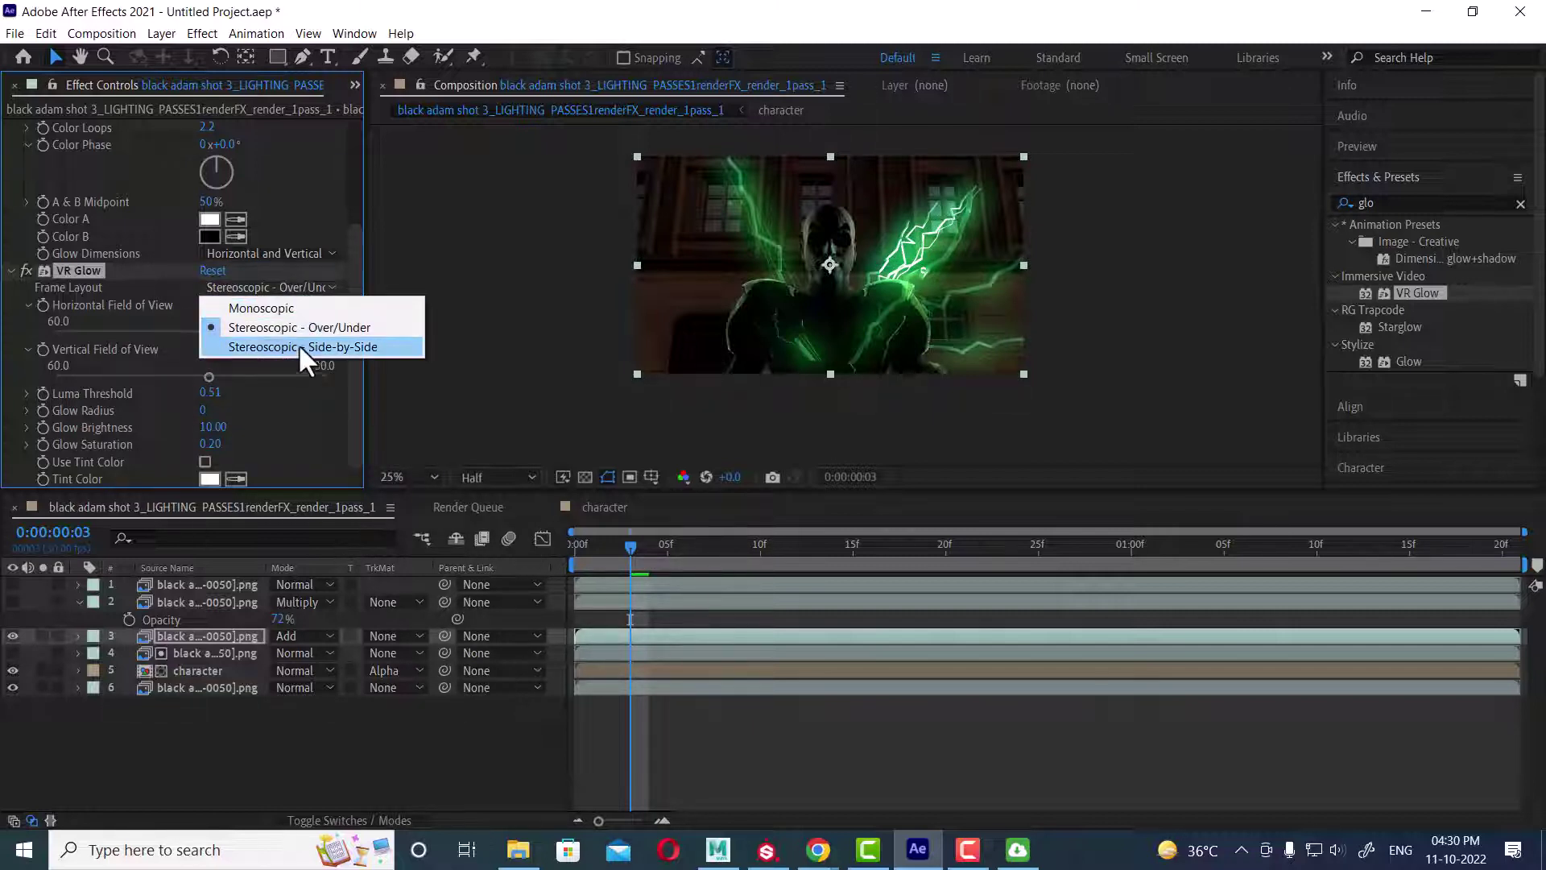
{"action": "left_click", "coordinate": [298, 344]}
{"action": "left_click", "coordinate": [304, 290]}
{"action": "left_click", "coordinate": [284, 303]}
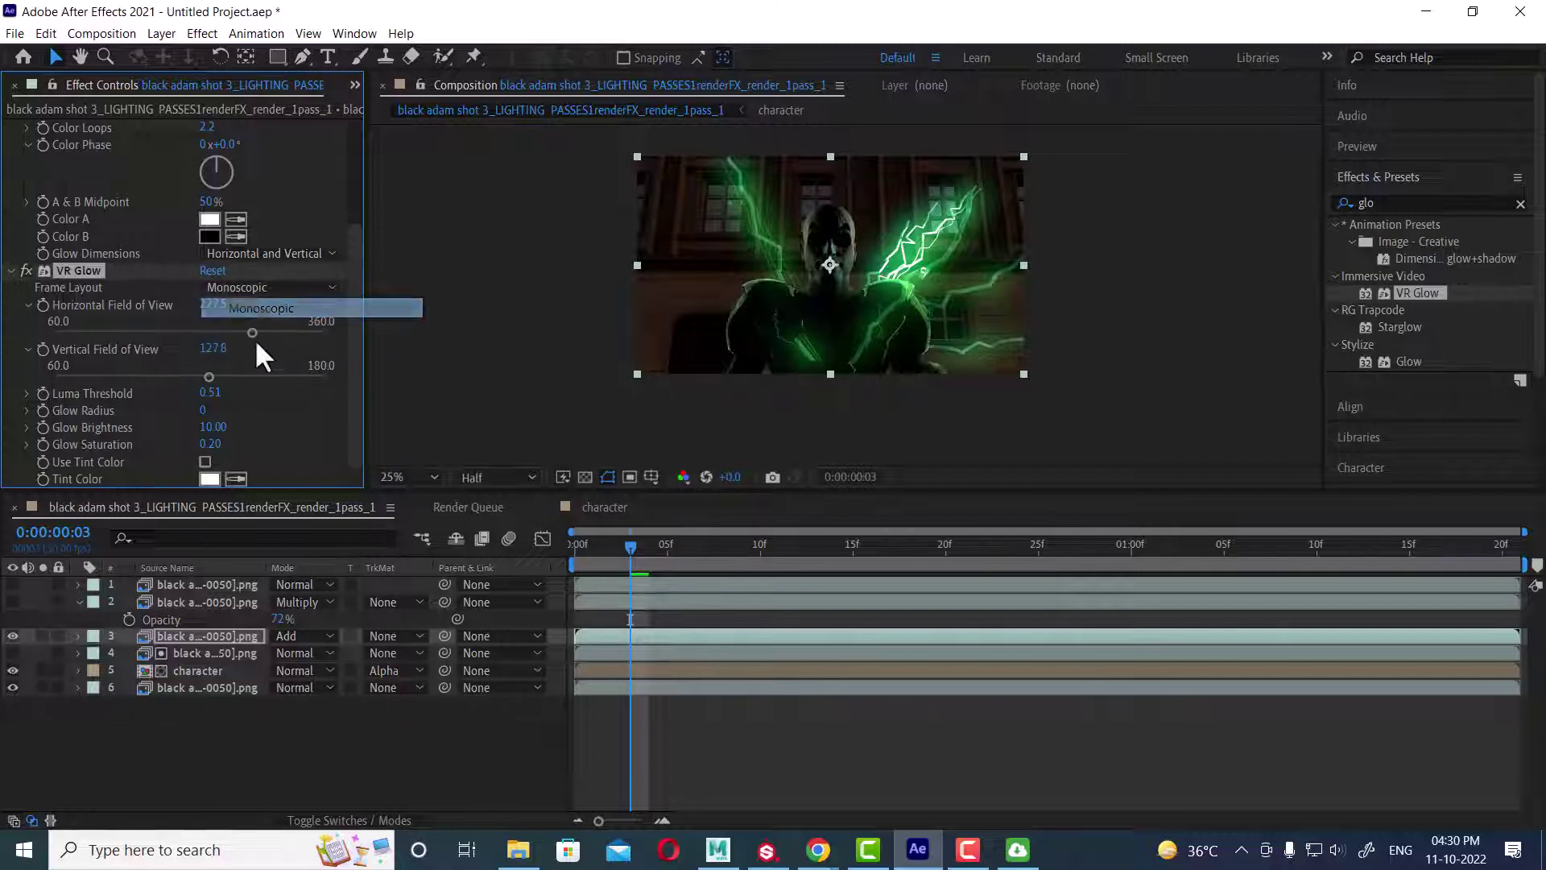
Step: Set VR Glow's horizontal field of view to 254.1, vertical to 150.1 and radius to 19, and preview from the first frame
{"action": "left_click_drag", "start_coordinate": [250, 333], "coordinate": [145, 348]}
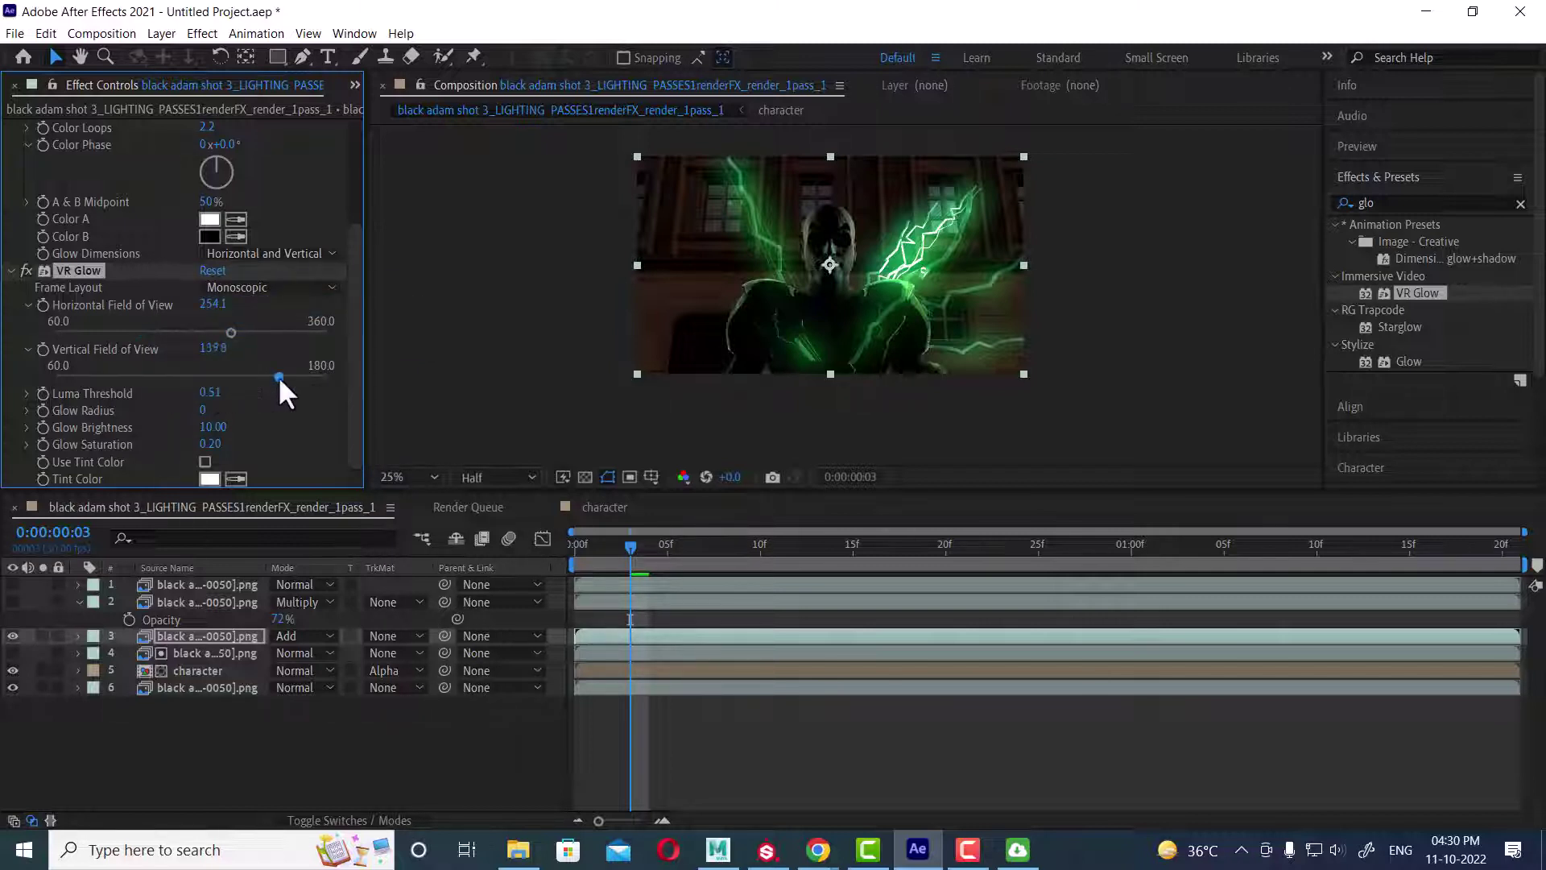
{"action": "mouse_move", "coordinate": [207, 412]}
{"action": "left_mouse_down"}
{"action": "mouse_move", "coordinate": [242, 407]}
{"action": "mouse_move", "coordinate": [216, 408]}
{"action": "left_mouse_up"}
{"action": "left_click_drag", "start_coordinate": [633, 547], "coordinate": [528, 540]}
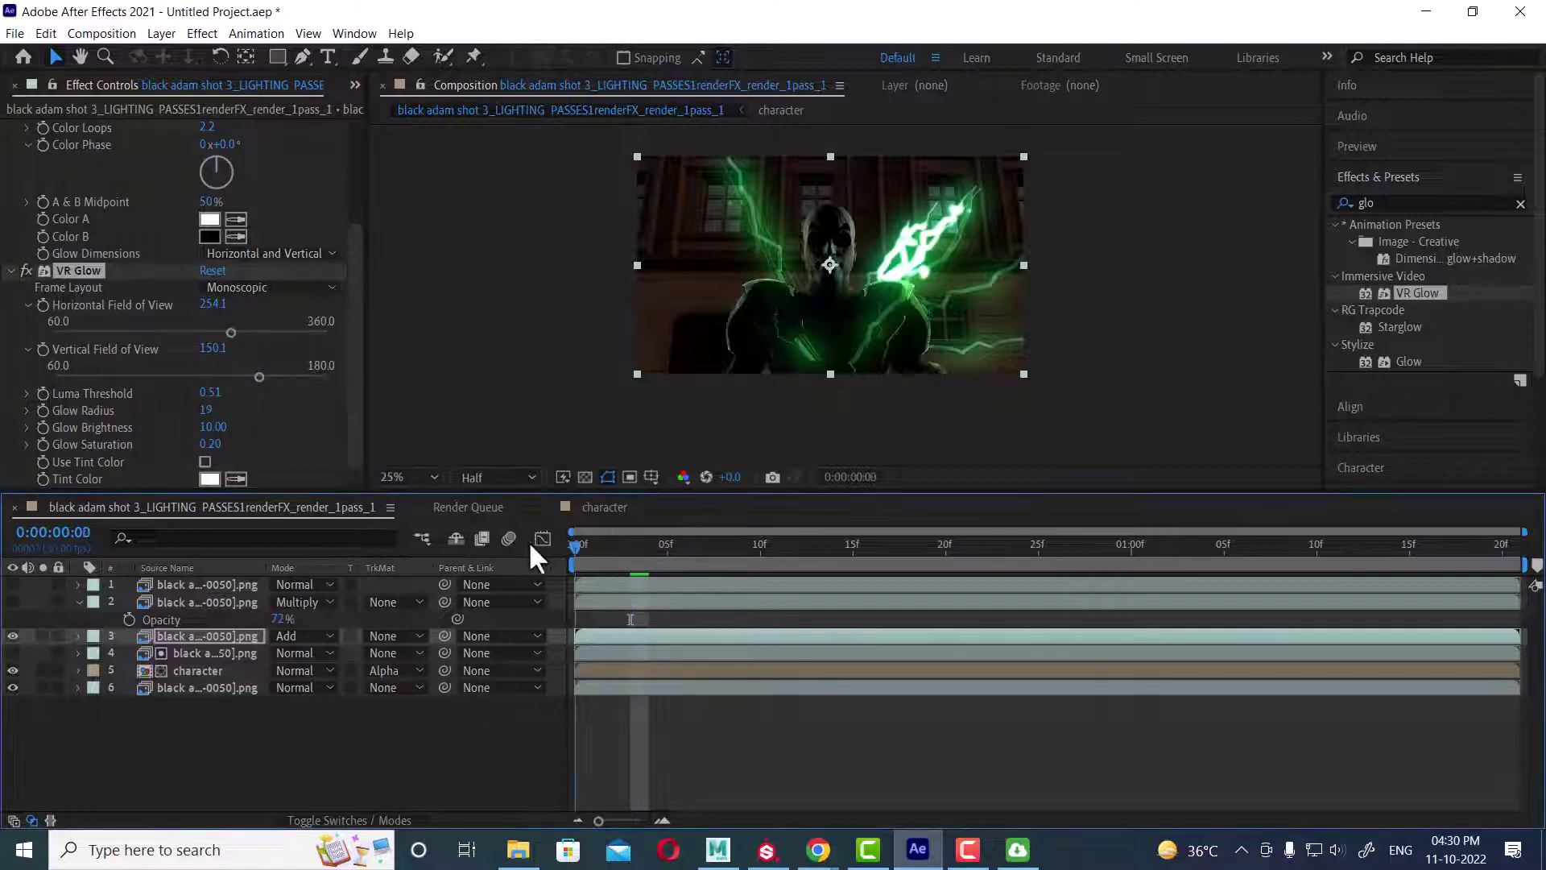
{"action": "key", "text": "space"}
{"action": "key", "text": "space"}
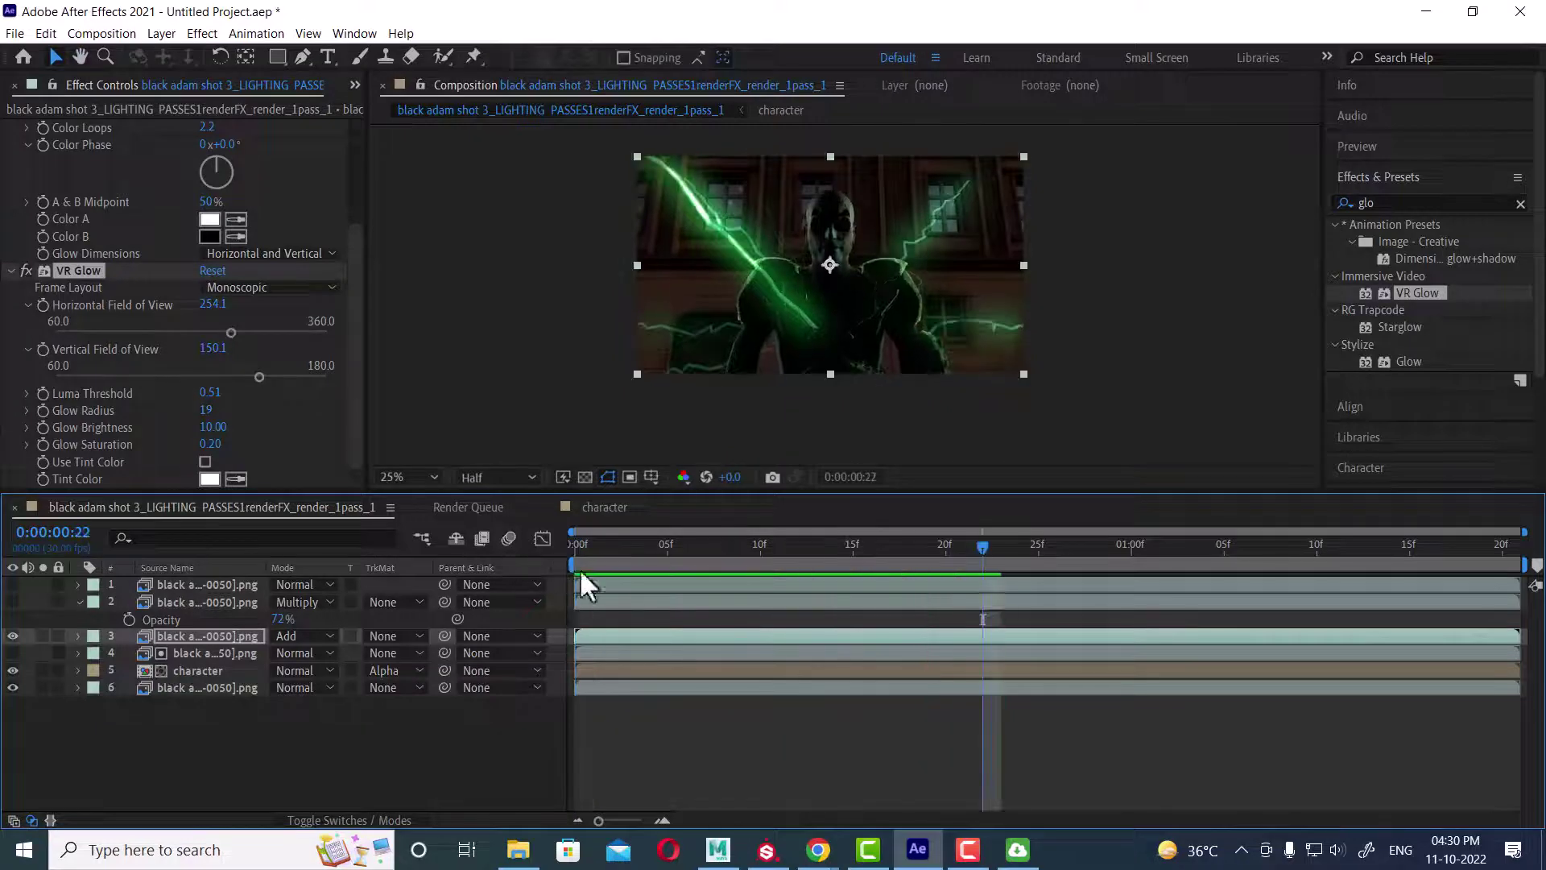
Step: Park the playhead at frame 2 and toggle the VR Glow effect to compare the lightning's glow
{"action": "left_click", "coordinate": [625, 548]}
{"action": "left_click_drag", "start_coordinate": [620, 547], "coordinate": [606, 547]}
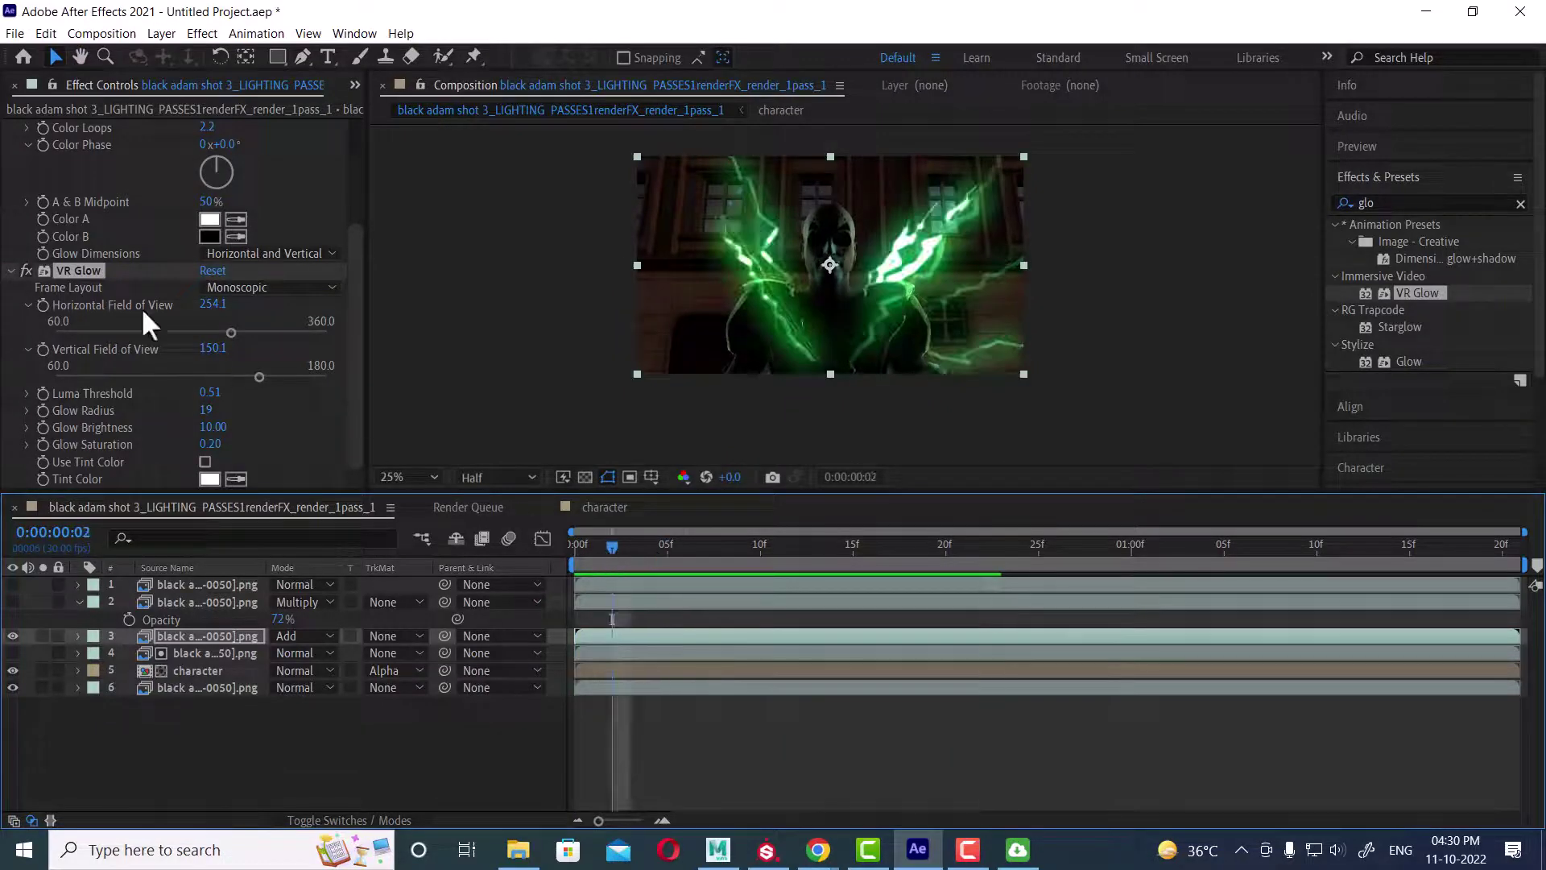
{"action": "left_click", "coordinate": [21, 267]}
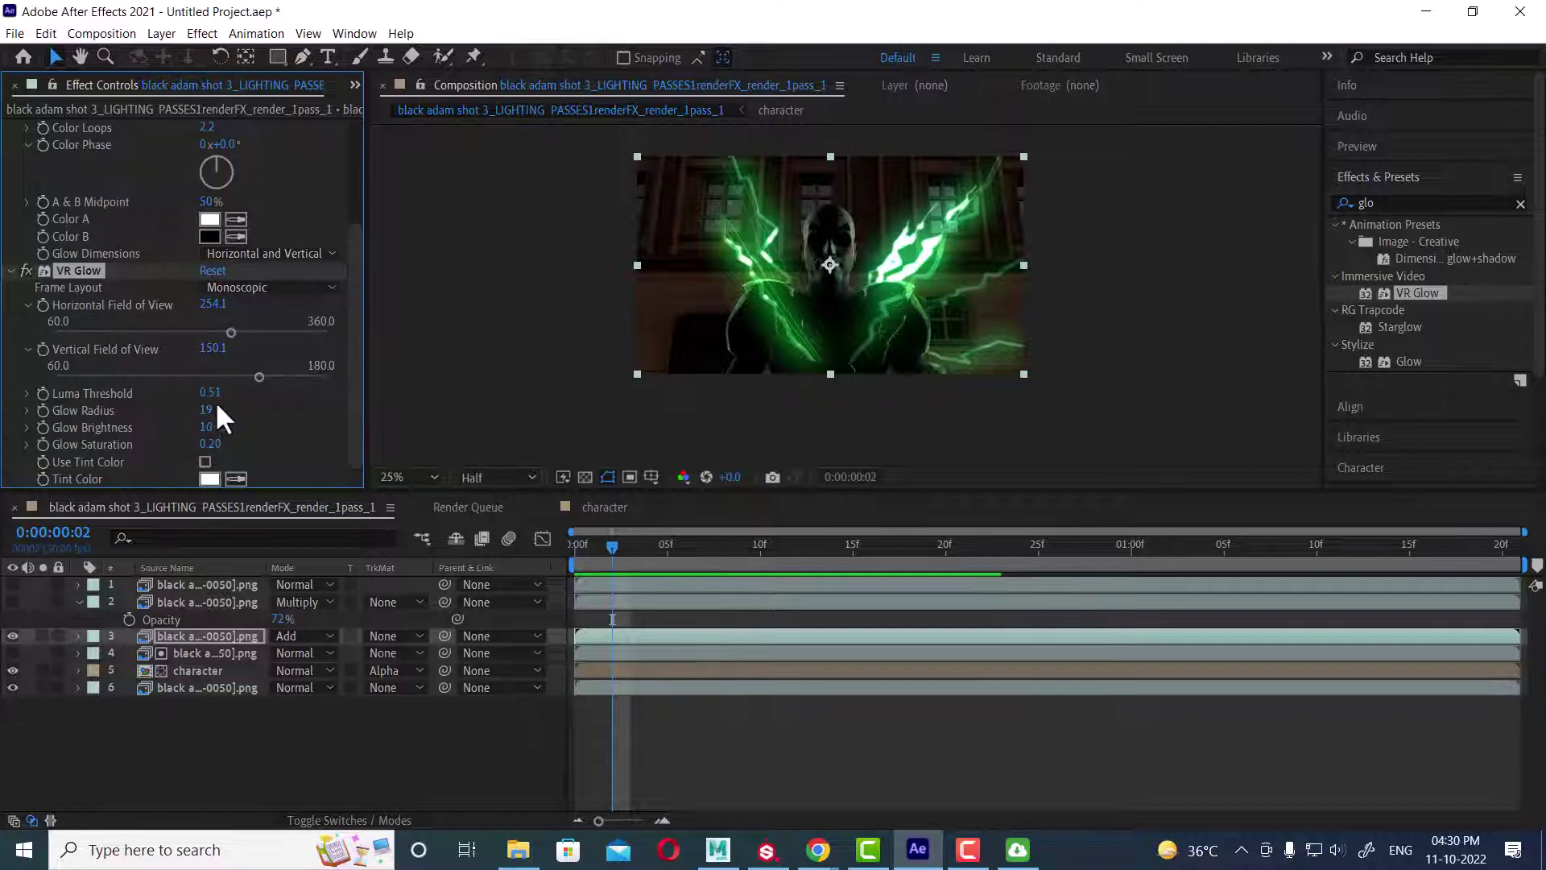
Step: Set VR Glow's luma threshold to 0.42, glow radius to 2, brightness to 7.60 and saturation to 2.70
{"action": "mouse_move", "coordinate": [204, 393]}
{"action": "left_mouse_down"}
{"action": "mouse_move", "coordinate": [182, 396]}
{"action": "mouse_move", "coordinate": [209, 394]}
{"action": "mouse_move", "coordinate": [187, 411]}
{"action": "left_mouse_up"}
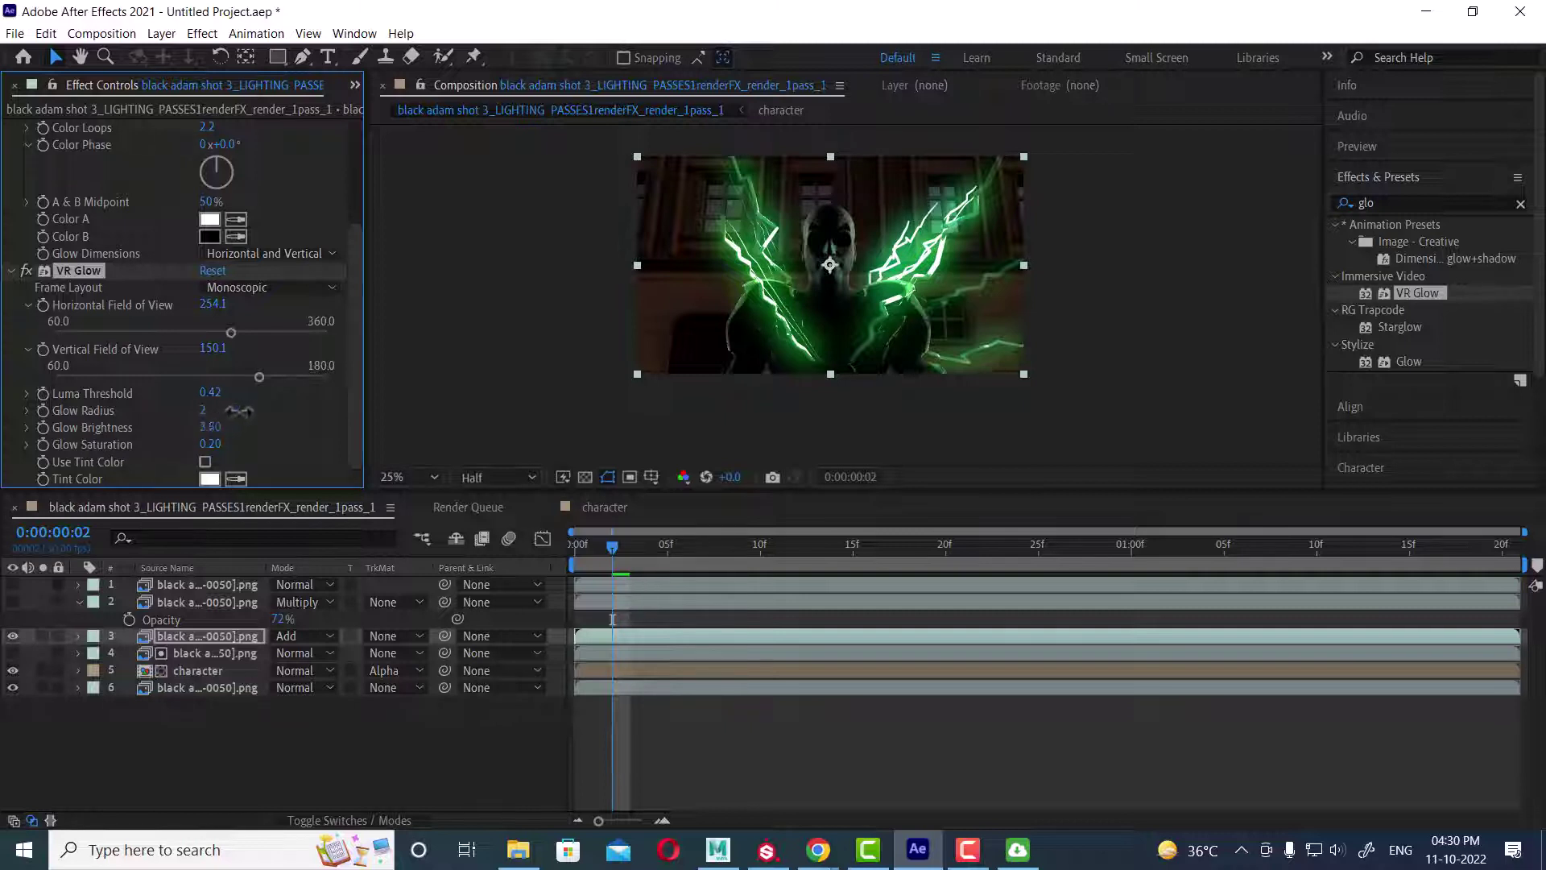
{"action": "mouse_move", "coordinate": [213, 427]}
{"action": "left_mouse_down"}
{"action": "mouse_move", "coordinate": [214, 456]}
{"action": "mouse_move", "coordinate": [141, 452]}
{"action": "mouse_move", "coordinate": [361, 421]}
{"action": "mouse_move", "coordinate": [240, 439]}
{"action": "left_mouse_up"}
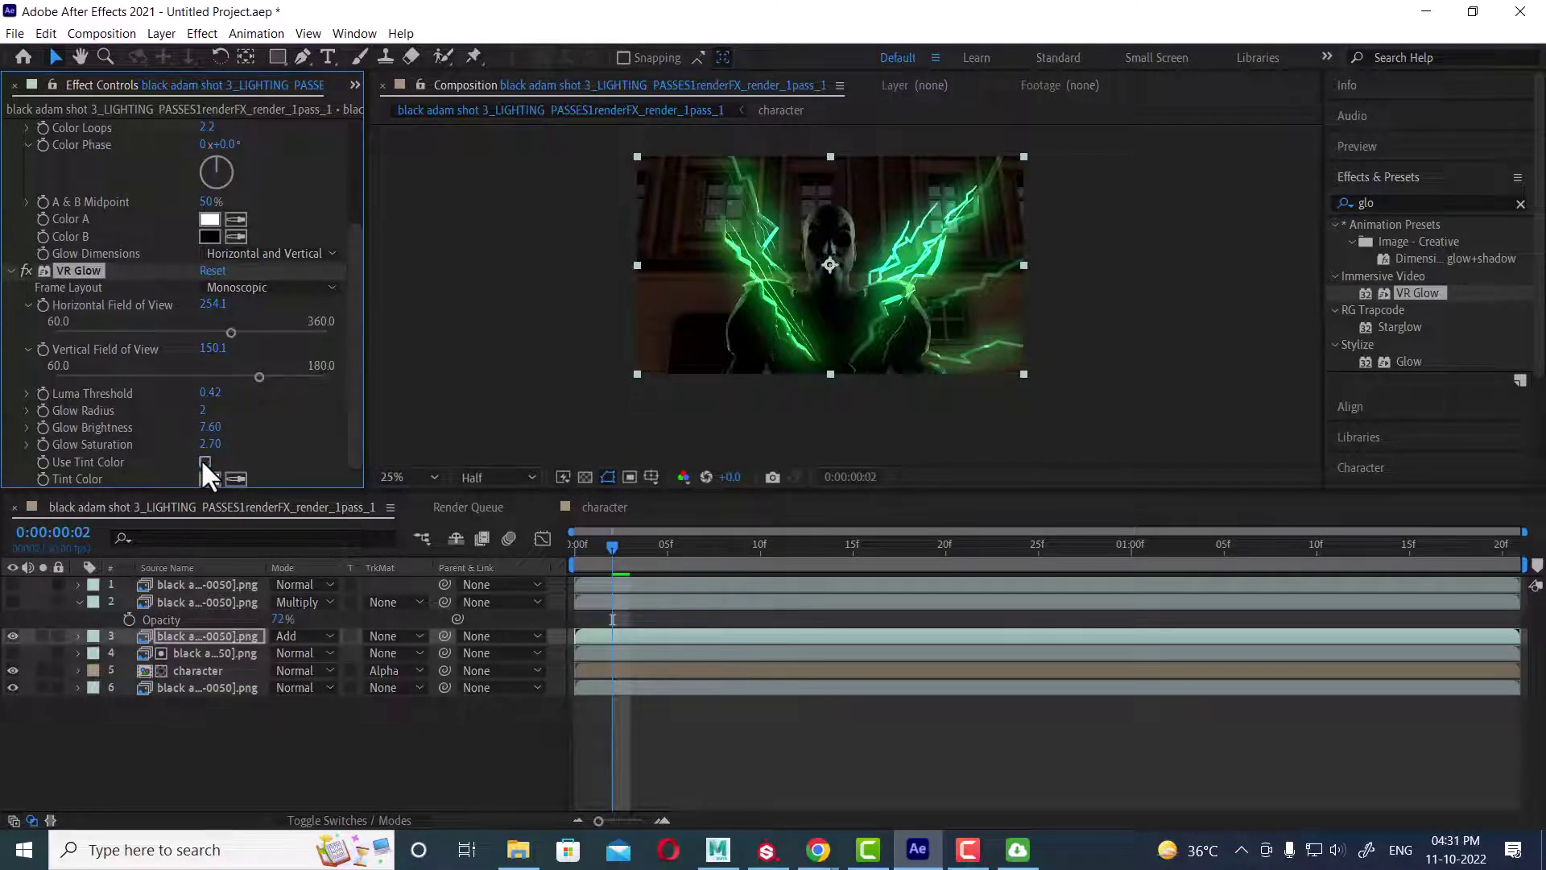
Step: Pick red D10A0A as VR Glow's tint color and enable Use Tint Color
{"action": "left_click", "coordinate": [208, 479]}
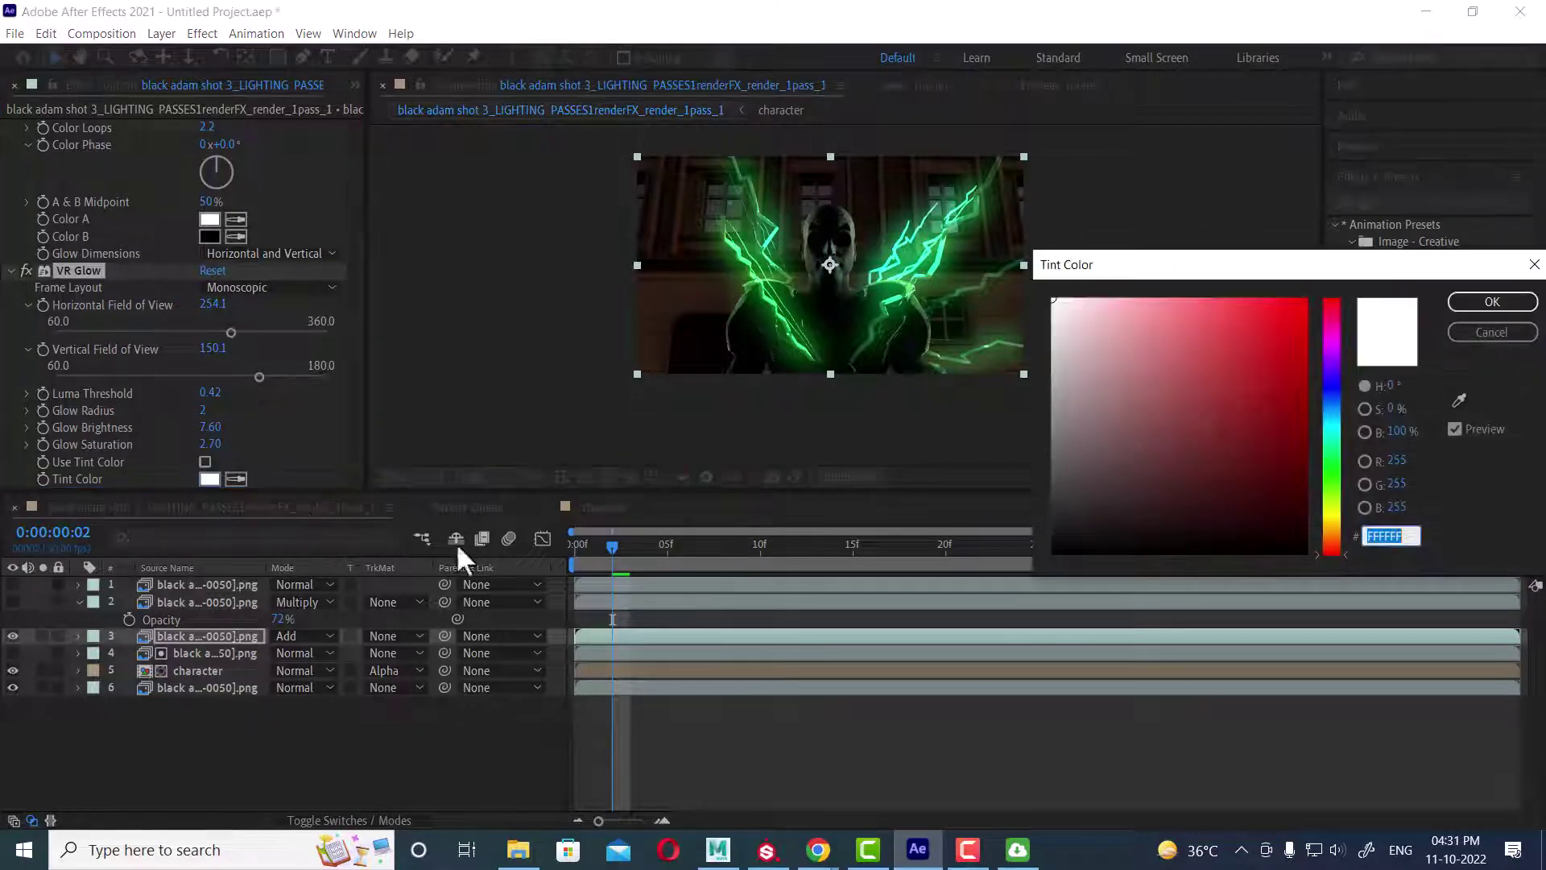
{"action": "left_click", "coordinate": [1295, 344]}
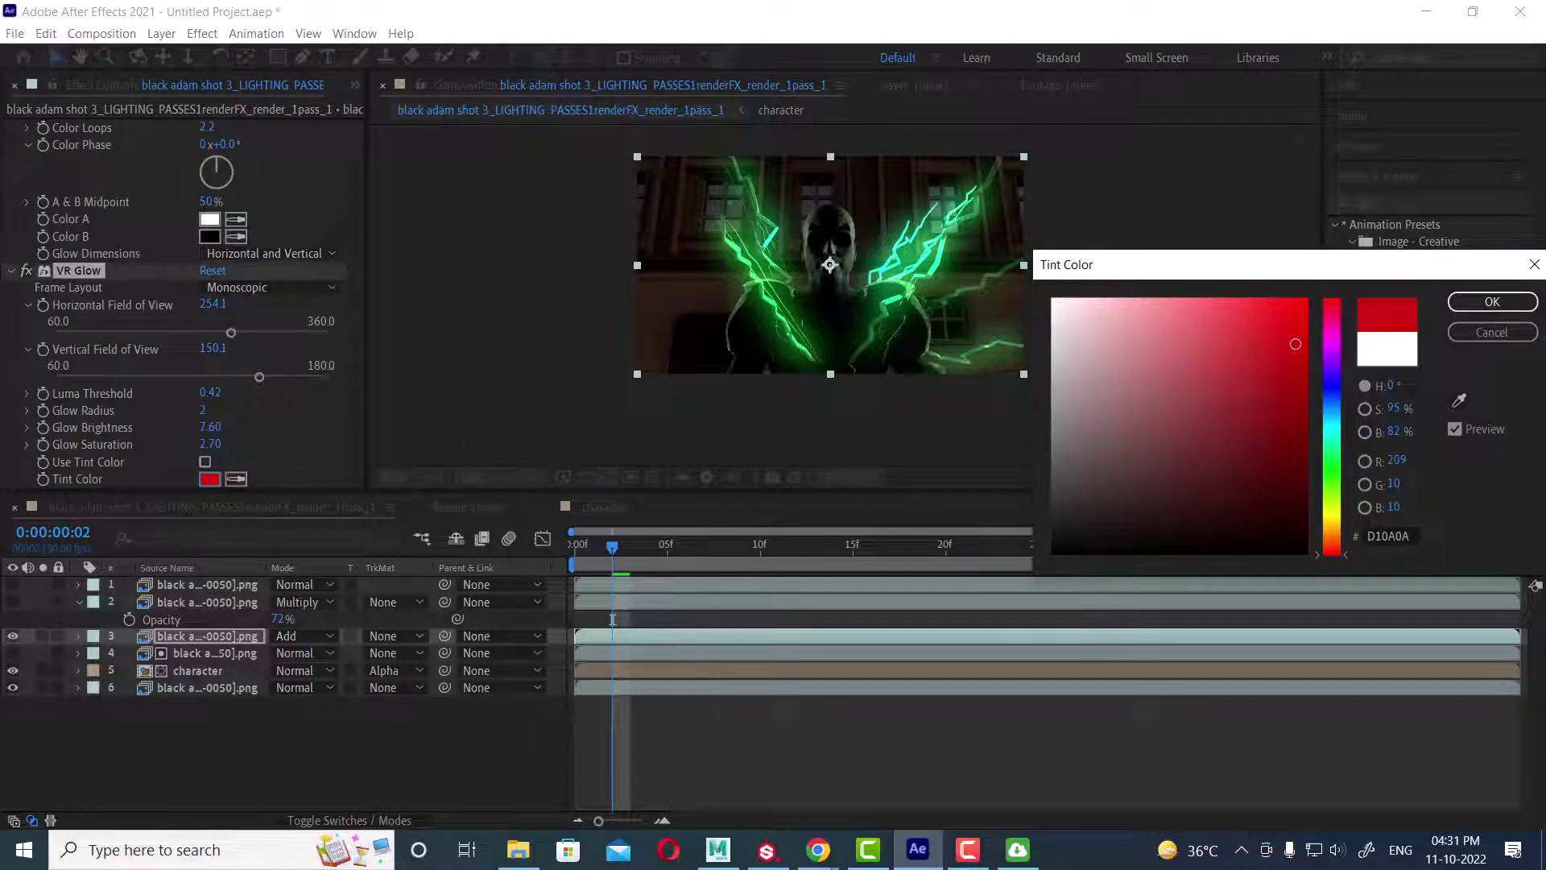
{"action": "left_click", "coordinate": [1492, 301]}
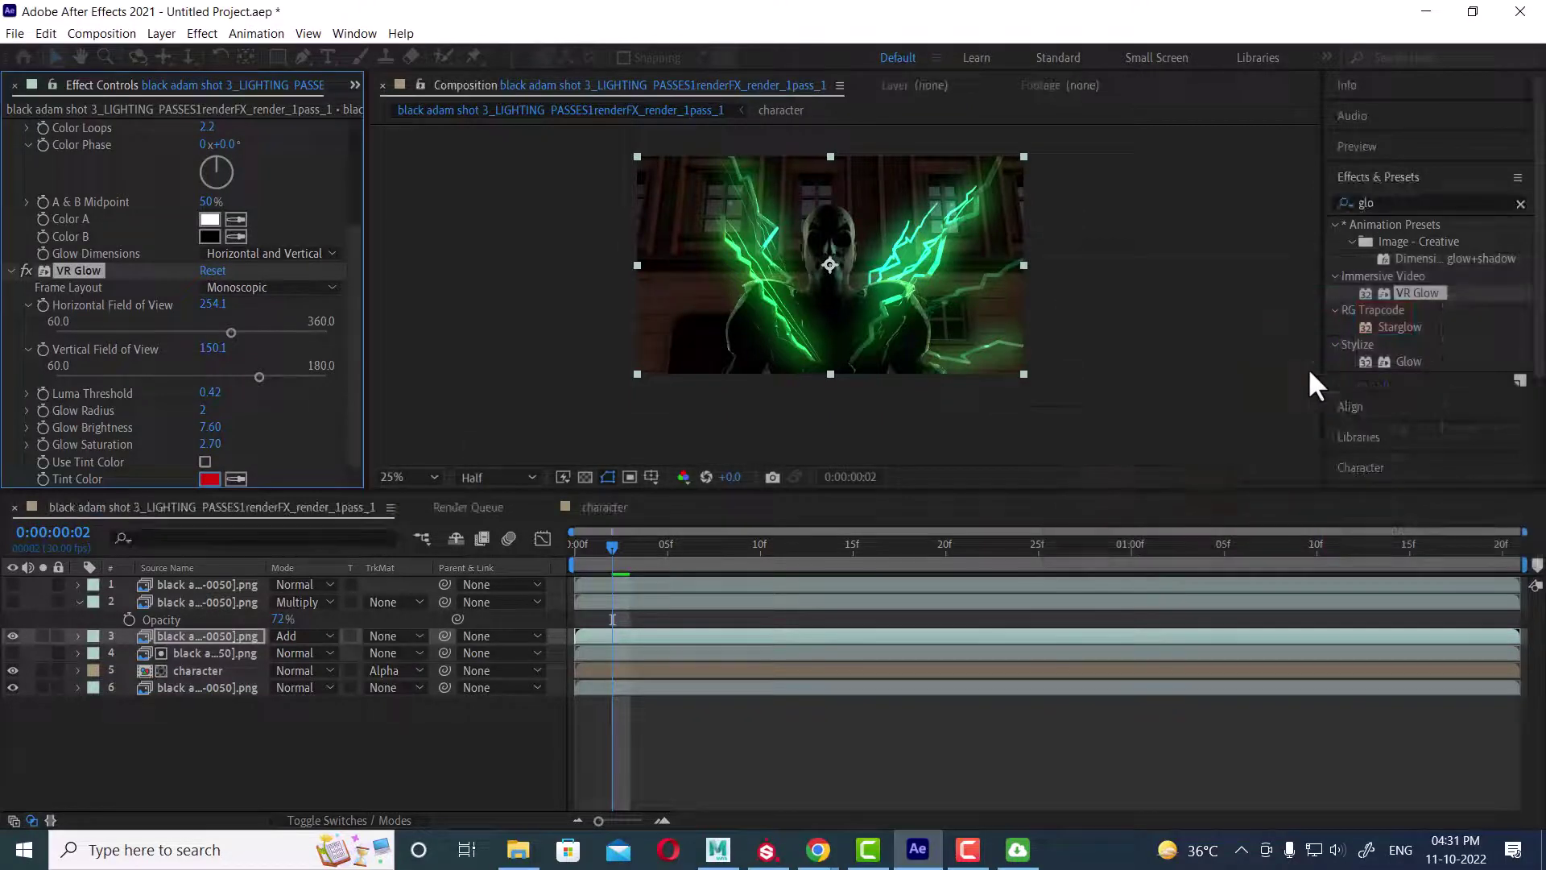
{"action": "left_click", "coordinate": [203, 460]}
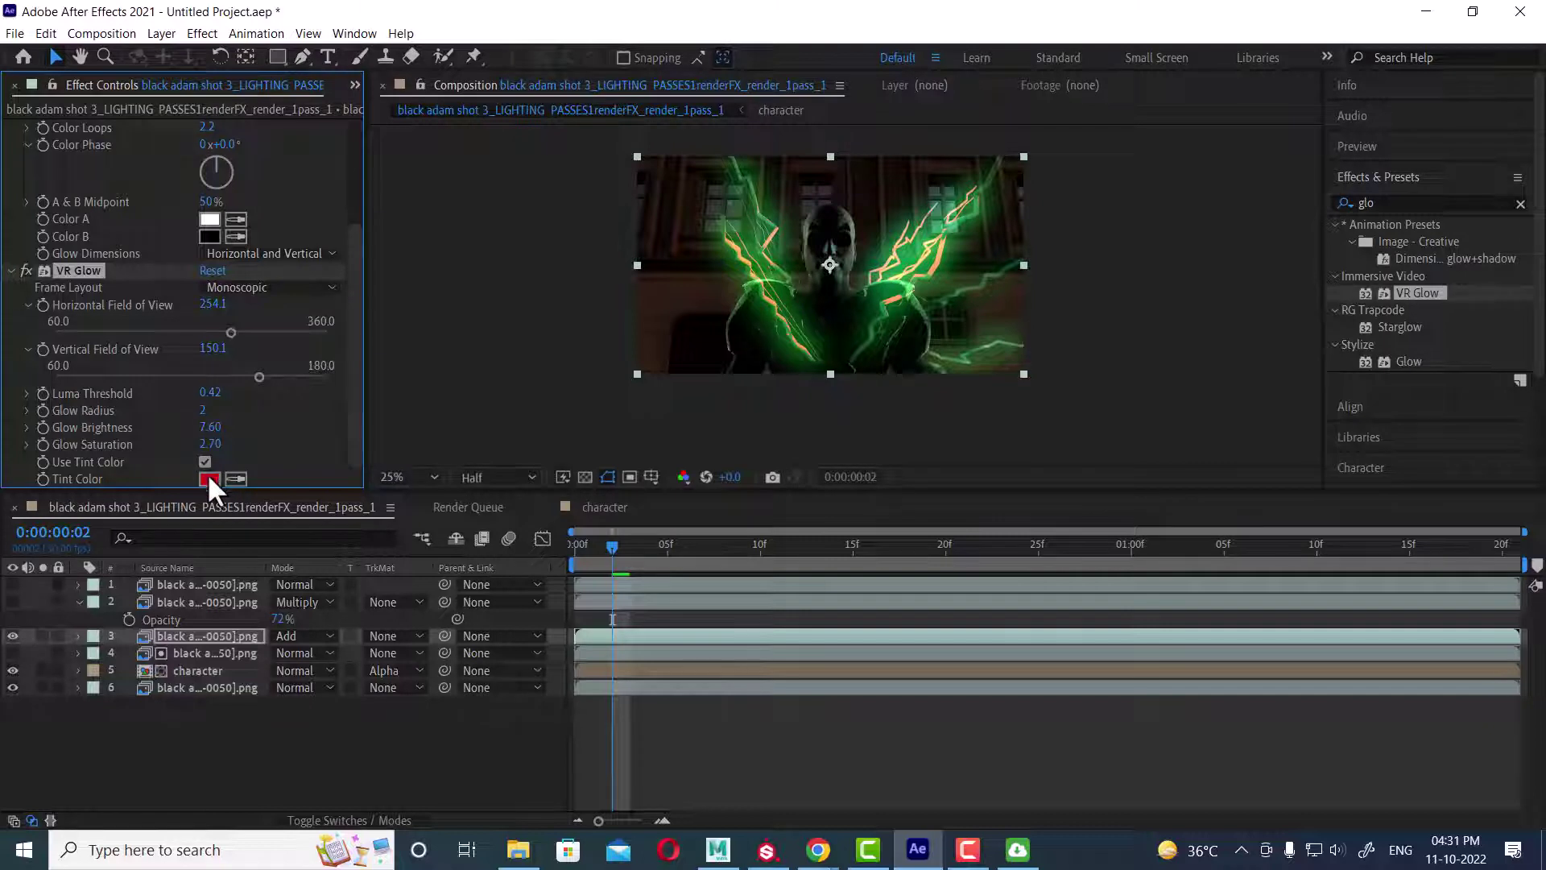
Step: Change VR Glow's tint color to green 49B768 and preview the shot from the first frame
{"action": "left_click", "coordinate": [209, 479]}
{"action": "left_click", "coordinate": [1332, 429]}
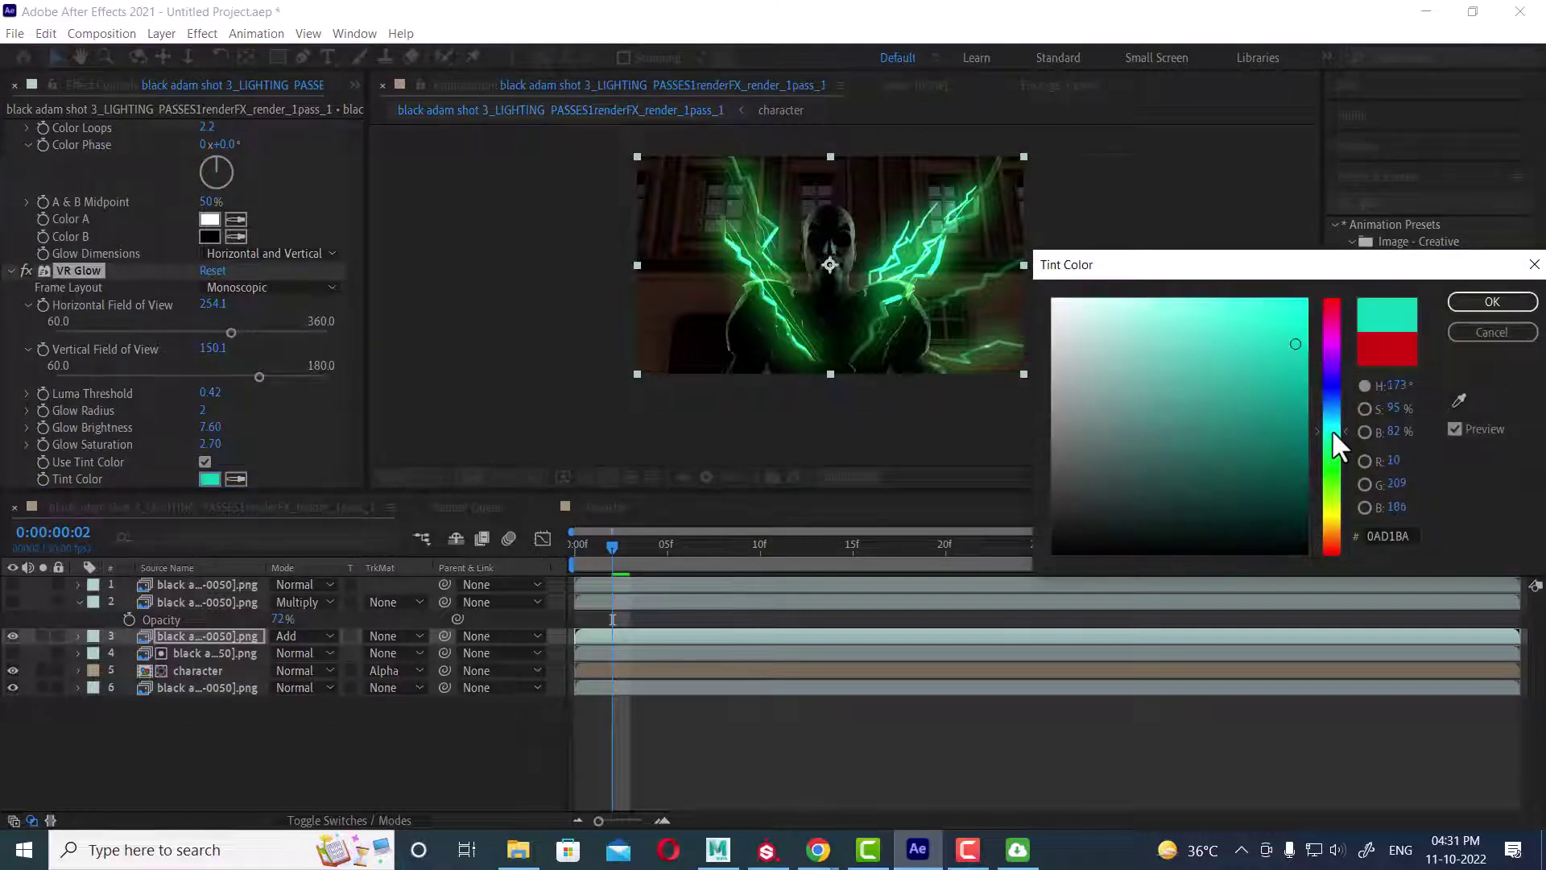
{"action": "mouse_move", "coordinate": [1333, 430]}
{"action": "left_mouse_down"}
{"action": "mouse_move", "coordinate": [1331, 447]}
{"action": "mouse_move", "coordinate": [1326, 428]}
{"action": "left_mouse_up"}
{"action": "mouse_move", "coordinate": [1290, 345]}
{"action": "left_mouse_down"}
{"action": "mouse_move", "coordinate": [1287, 390]}
{"action": "mouse_move", "coordinate": [1277, 338]}
{"action": "mouse_move", "coordinate": [1281, 378]}
{"action": "left_mouse_up"}
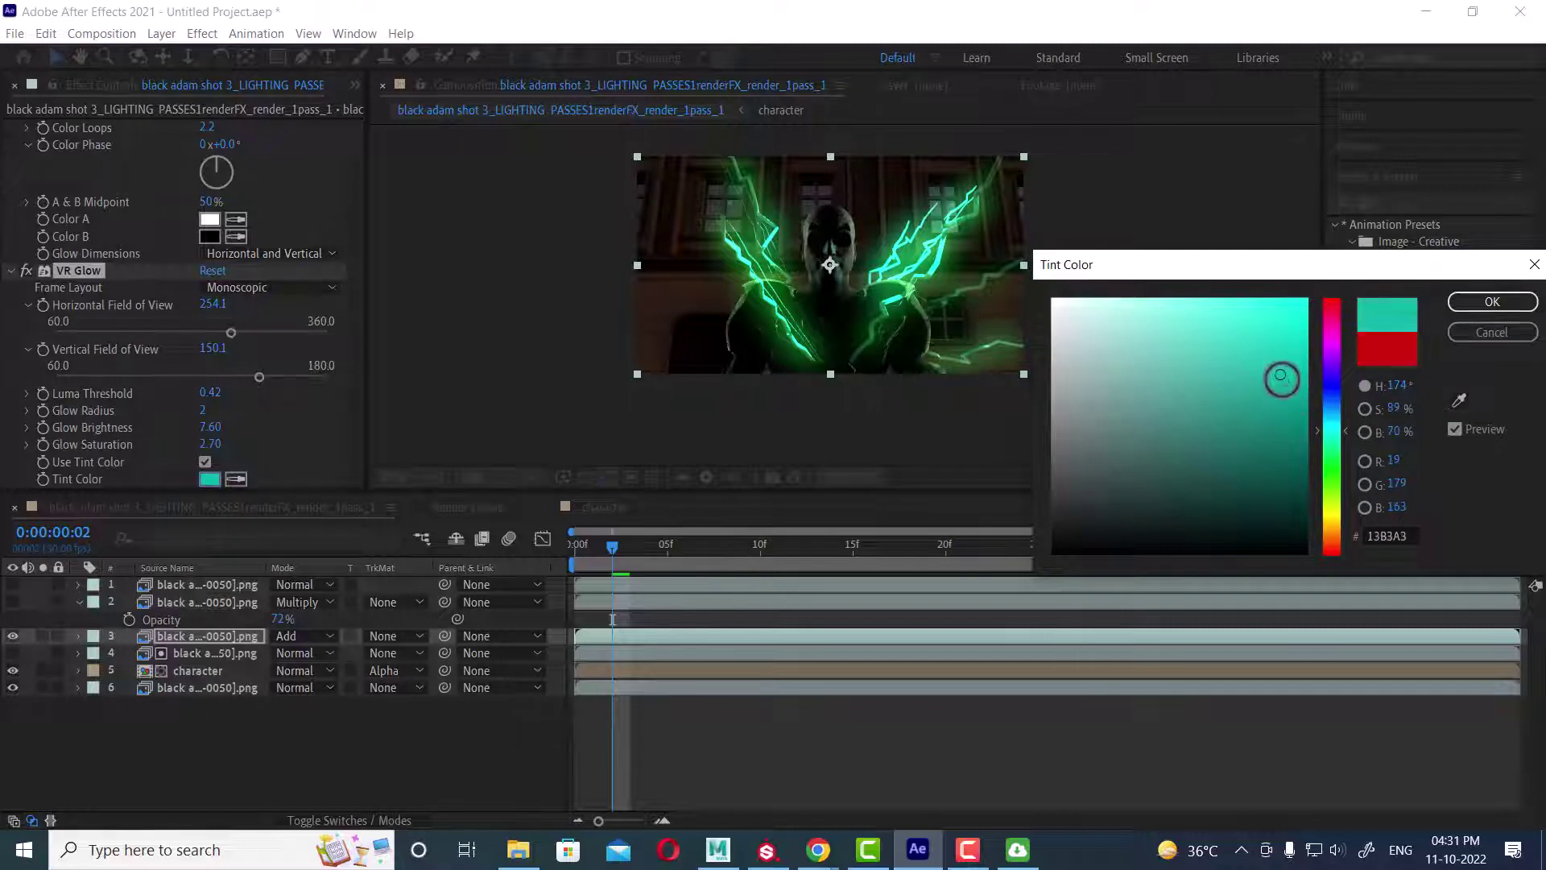
{"action": "left_click_drag", "start_coordinate": [1331, 425], "coordinate": [1331, 429]}
{"action": "mouse_move", "coordinate": [1307, 371]}
{"action": "left_mouse_down"}
{"action": "mouse_move", "coordinate": [1211, 372]}
{"action": "mouse_move", "coordinate": [1163, 352]}
{"action": "mouse_move", "coordinate": [1180, 340]}
{"action": "left_mouse_up"}
{"action": "left_click_drag", "start_coordinate": [1327, 439], "coordinate": [1322, 469]}
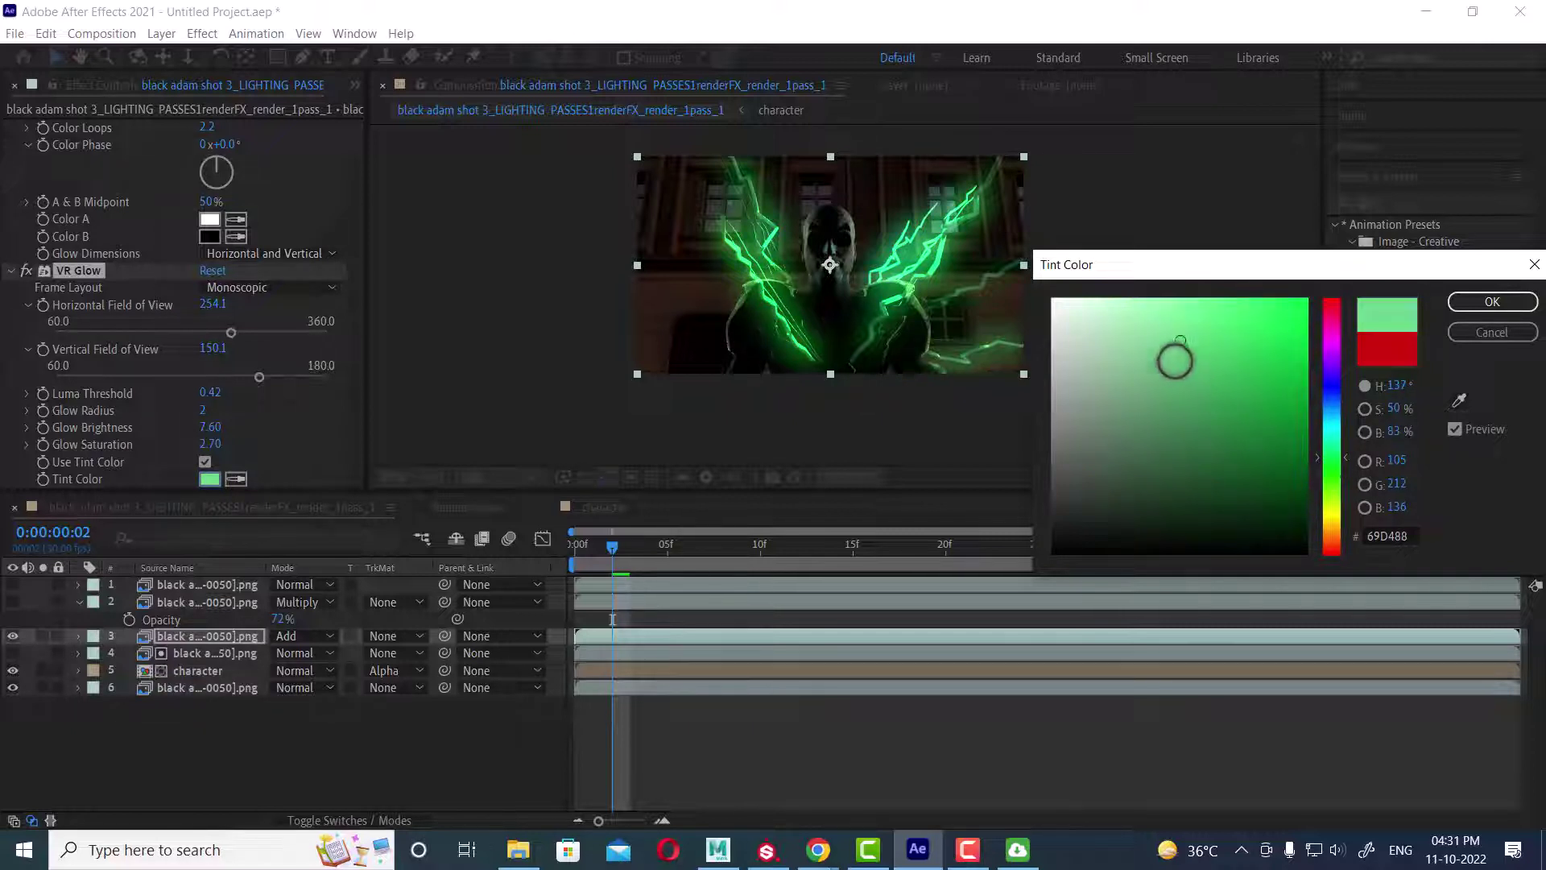
{"action": "left_click_drag", "start_coordinate": [1181, 339], "coordinate": [1204, 370]}
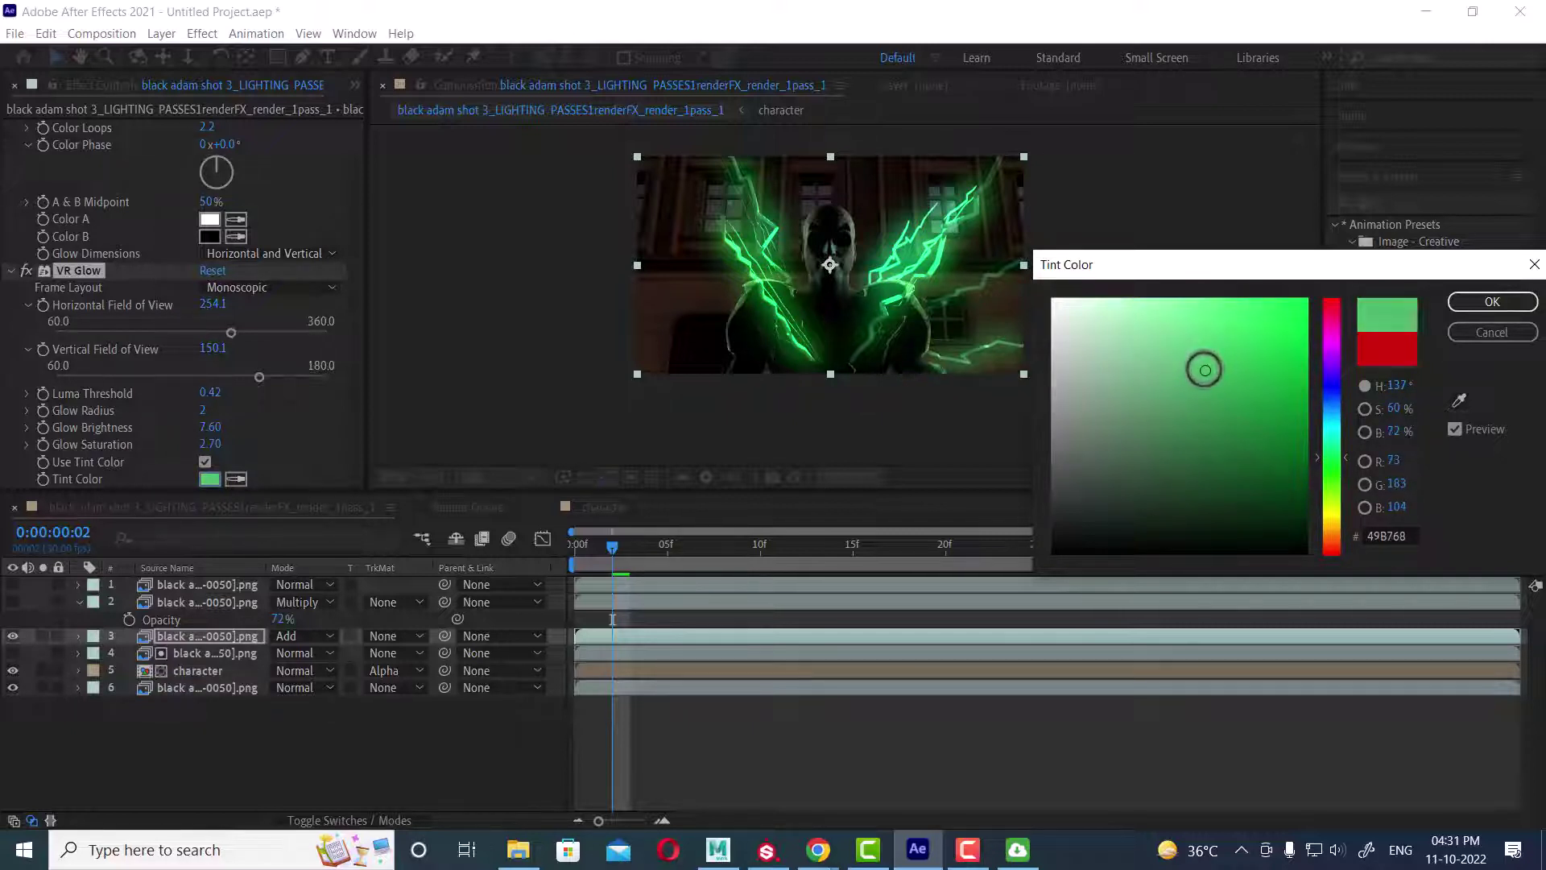
{"action": "left_click", "coordinate": [1492, 302]}
{"action": "left_click_drag", "start_coordinate": [616, 548], "coordinate": [574, 548]}
{"action": "key", "text": "space"}
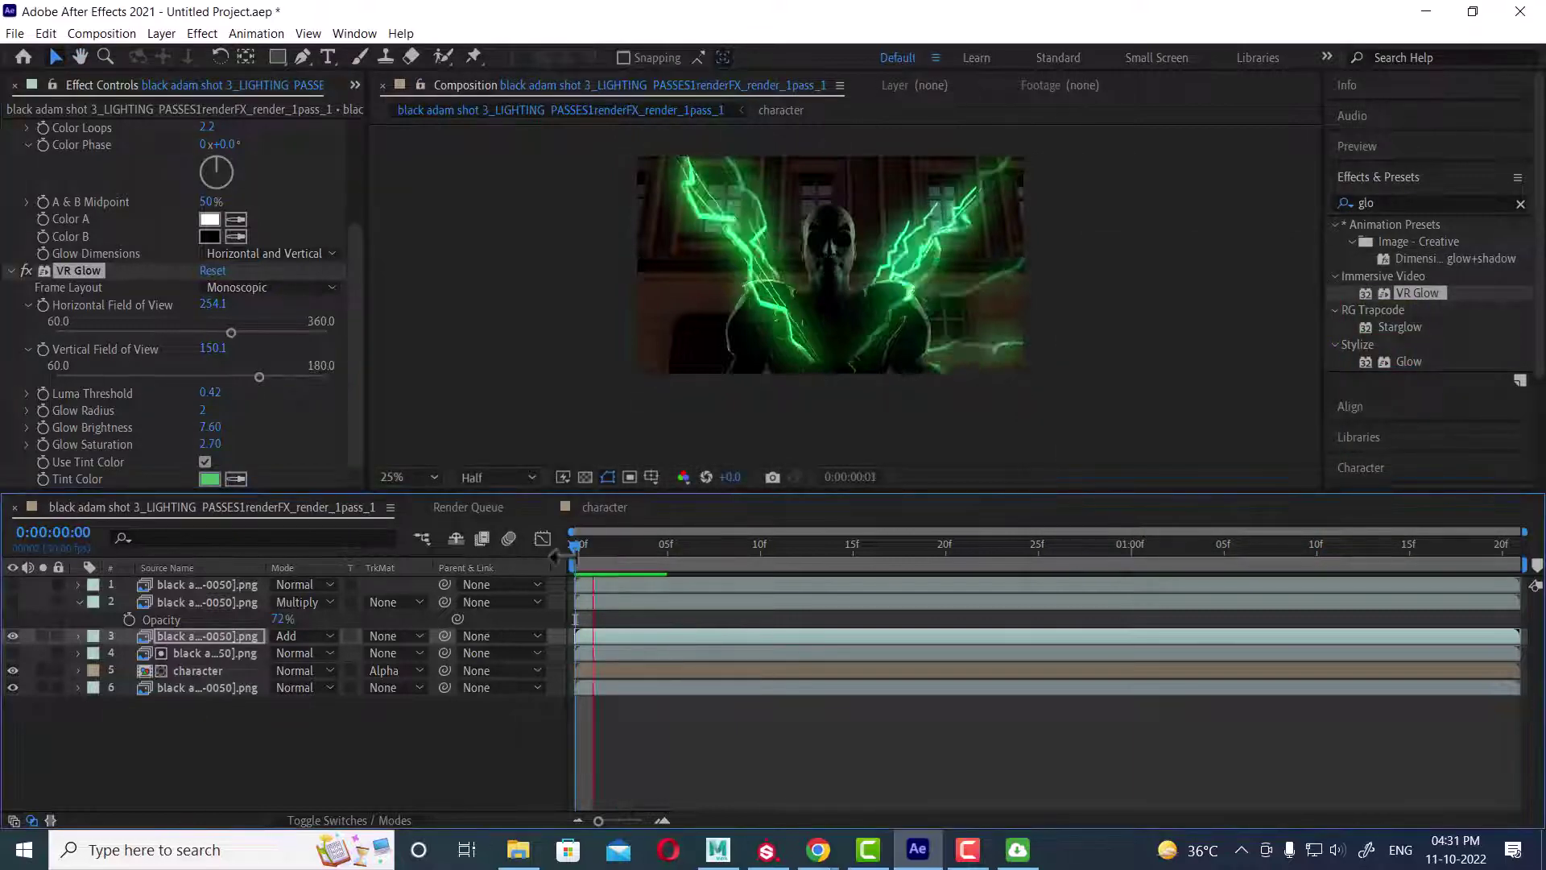
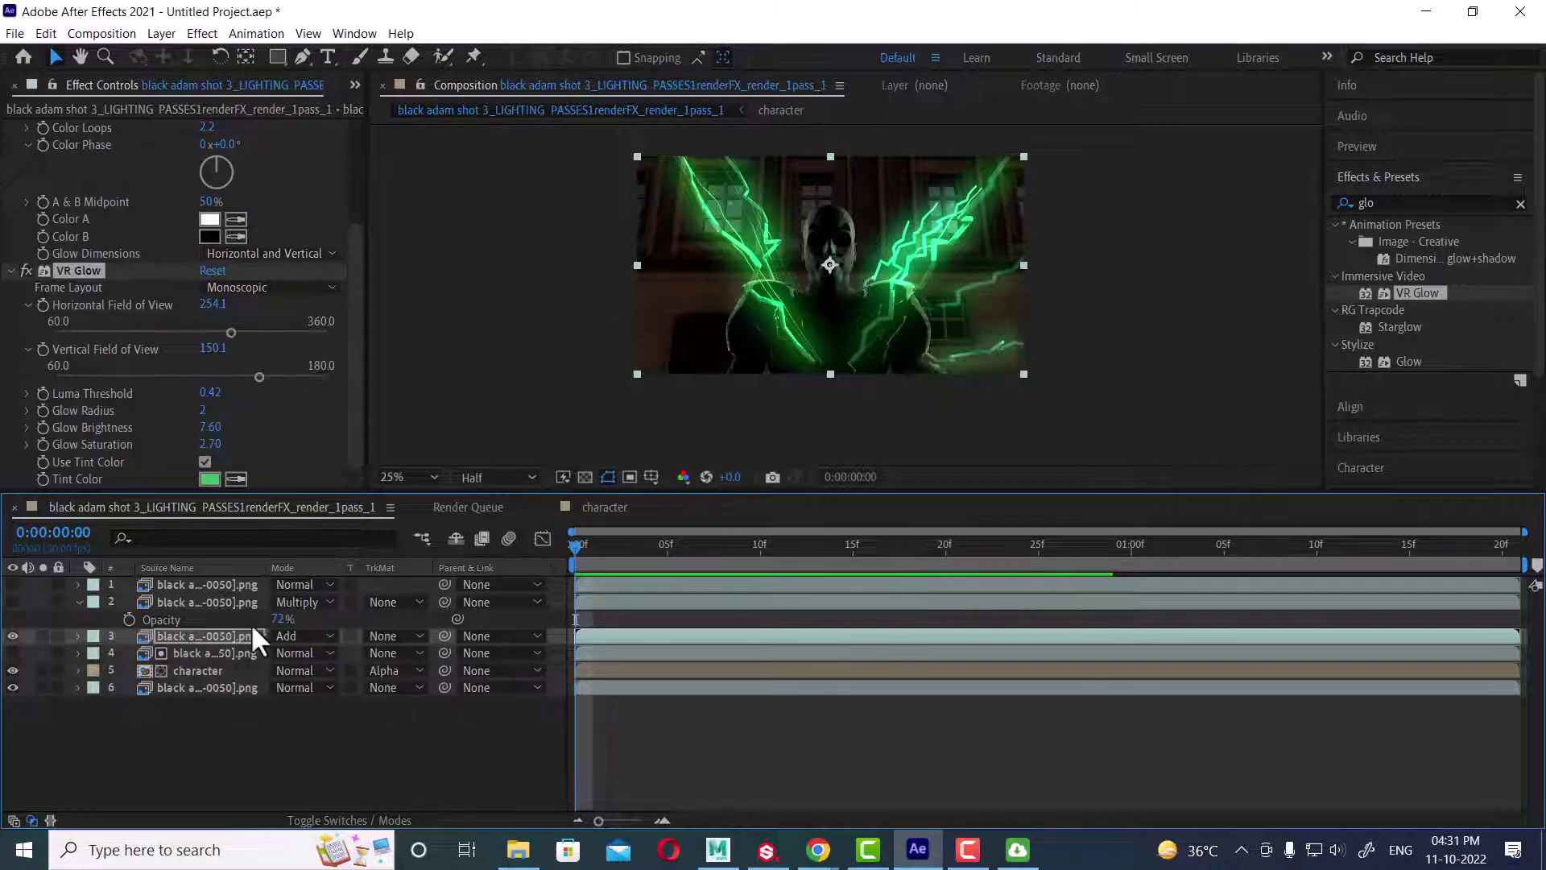
Step: Toggle the hidden Multiply pass on layer 2 to compare the image, and set its blending mode to Normal
{"action": "left_click", "coordinate": [180, 686]}
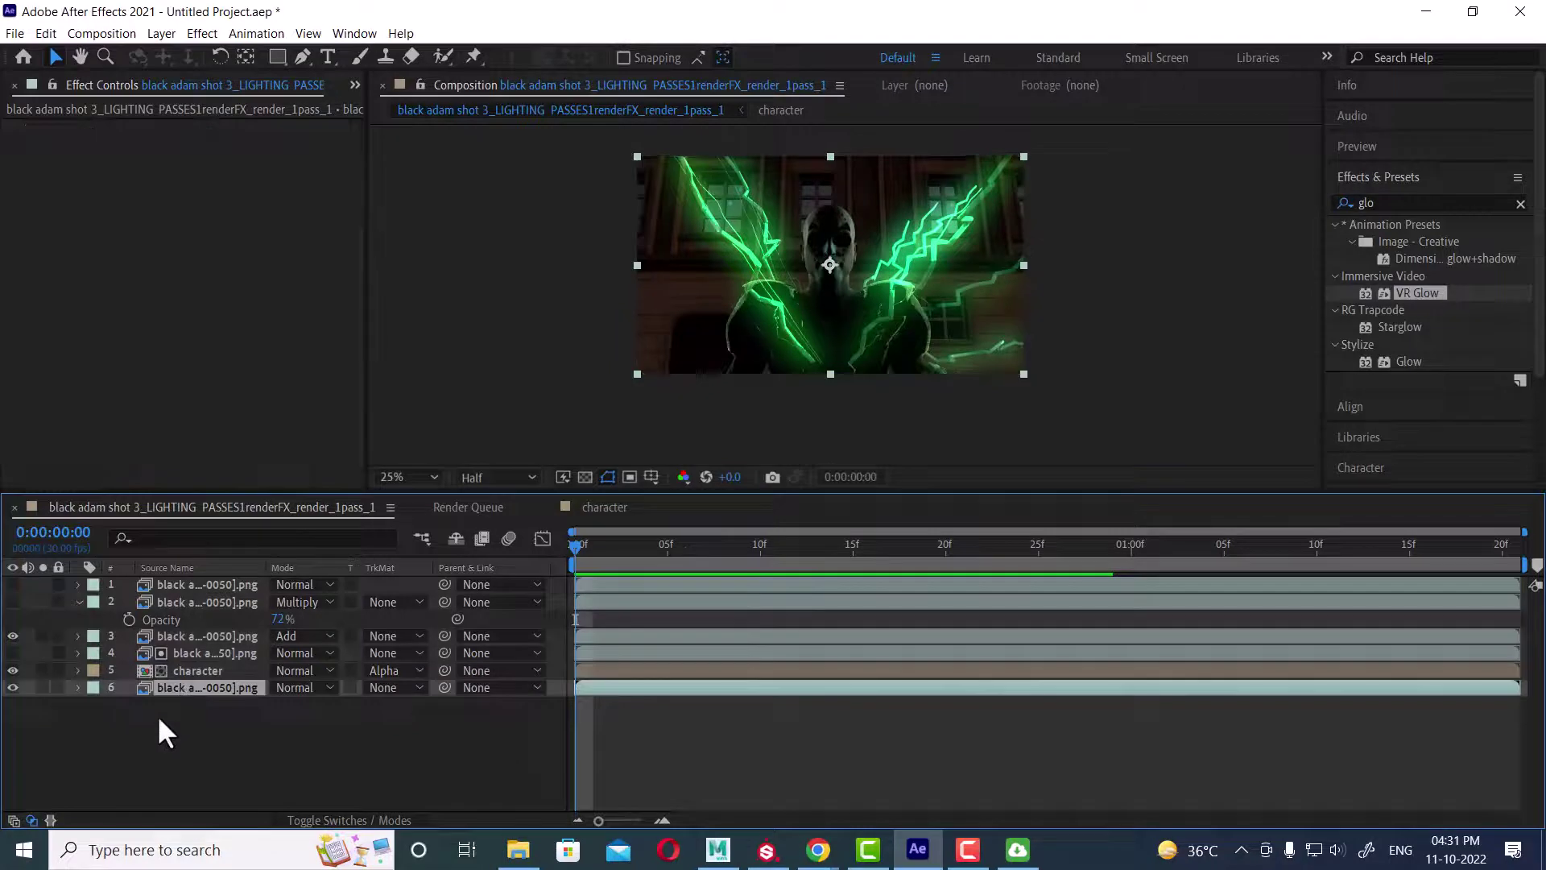
{"action": "left_click", "coordinate": [10, 598]}
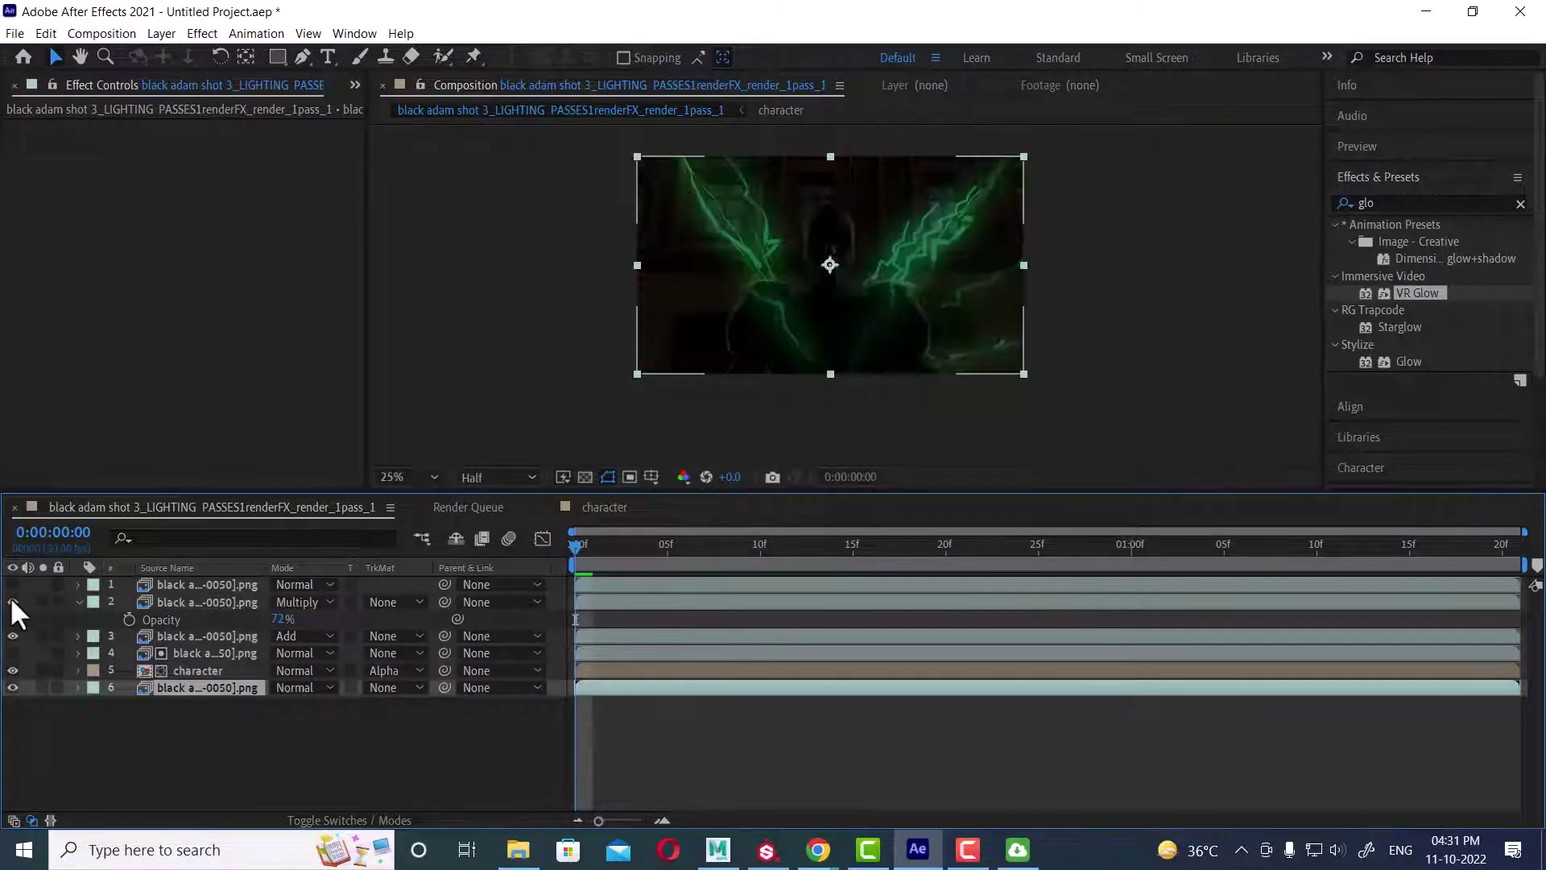
{"action": "left_click", "coordinate": [9, 597]}
{"action": "left_click", "coordinate": [198, 602]}
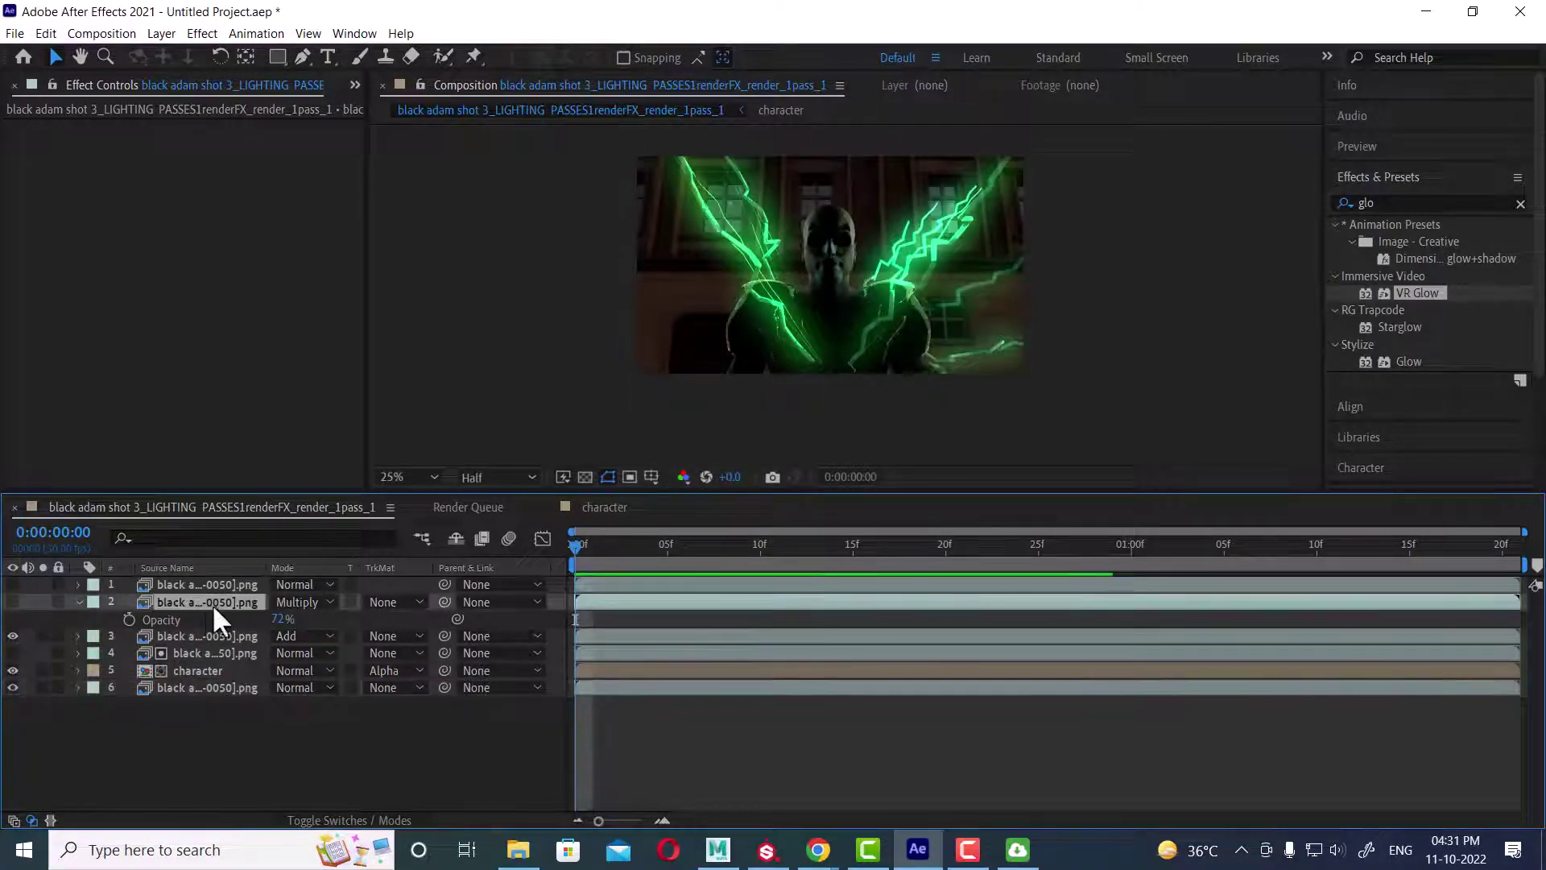
{"action": "left_click", "coordinate": [312, 602]}
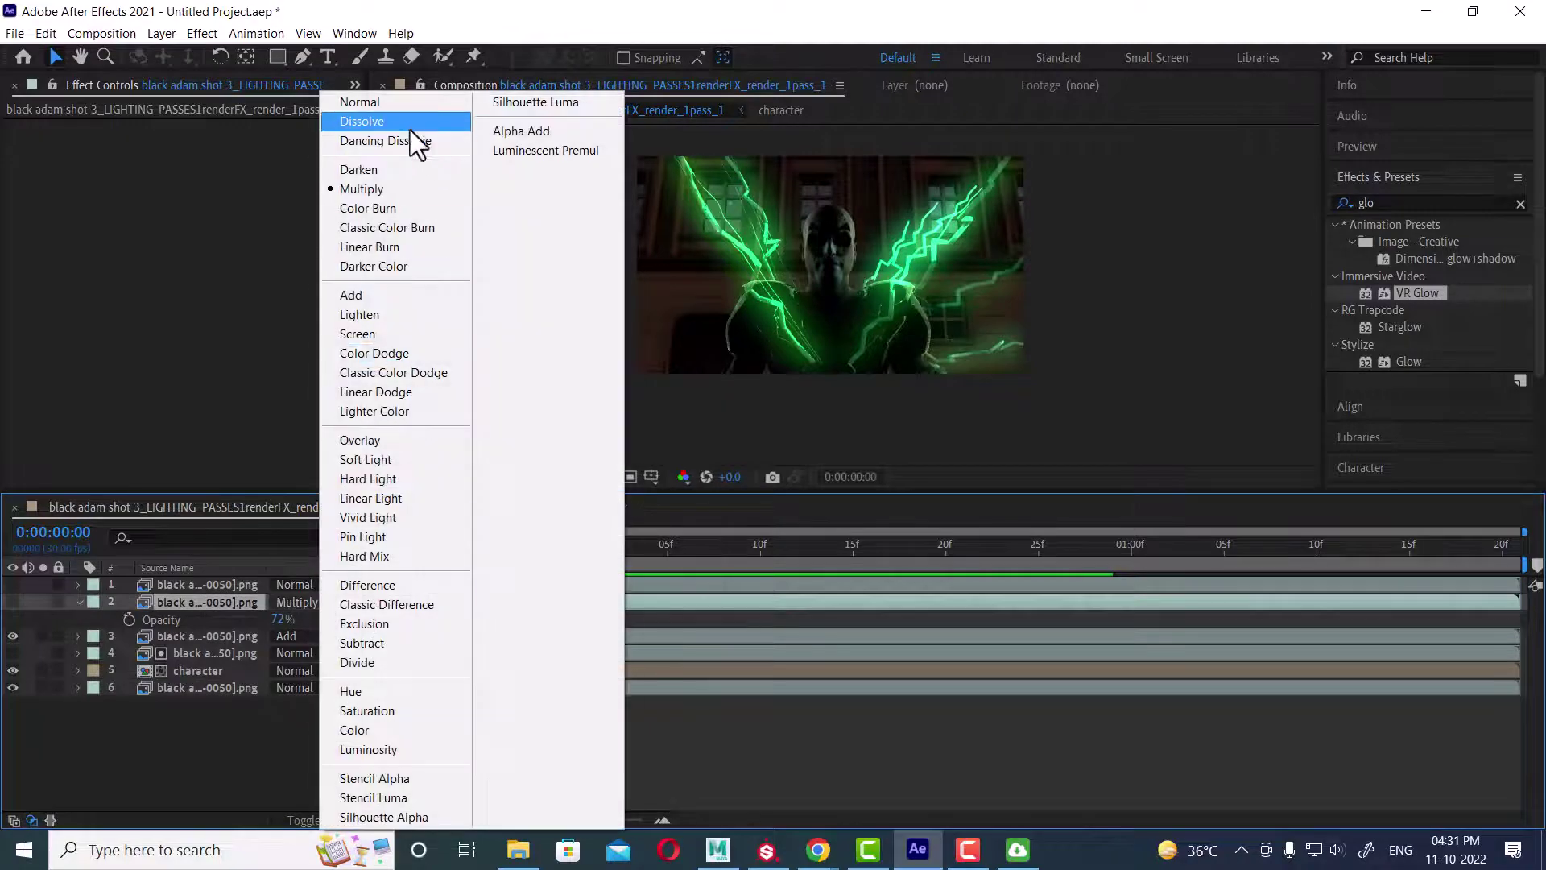
{"action": "left_click", "coordinate": [391, 100]}
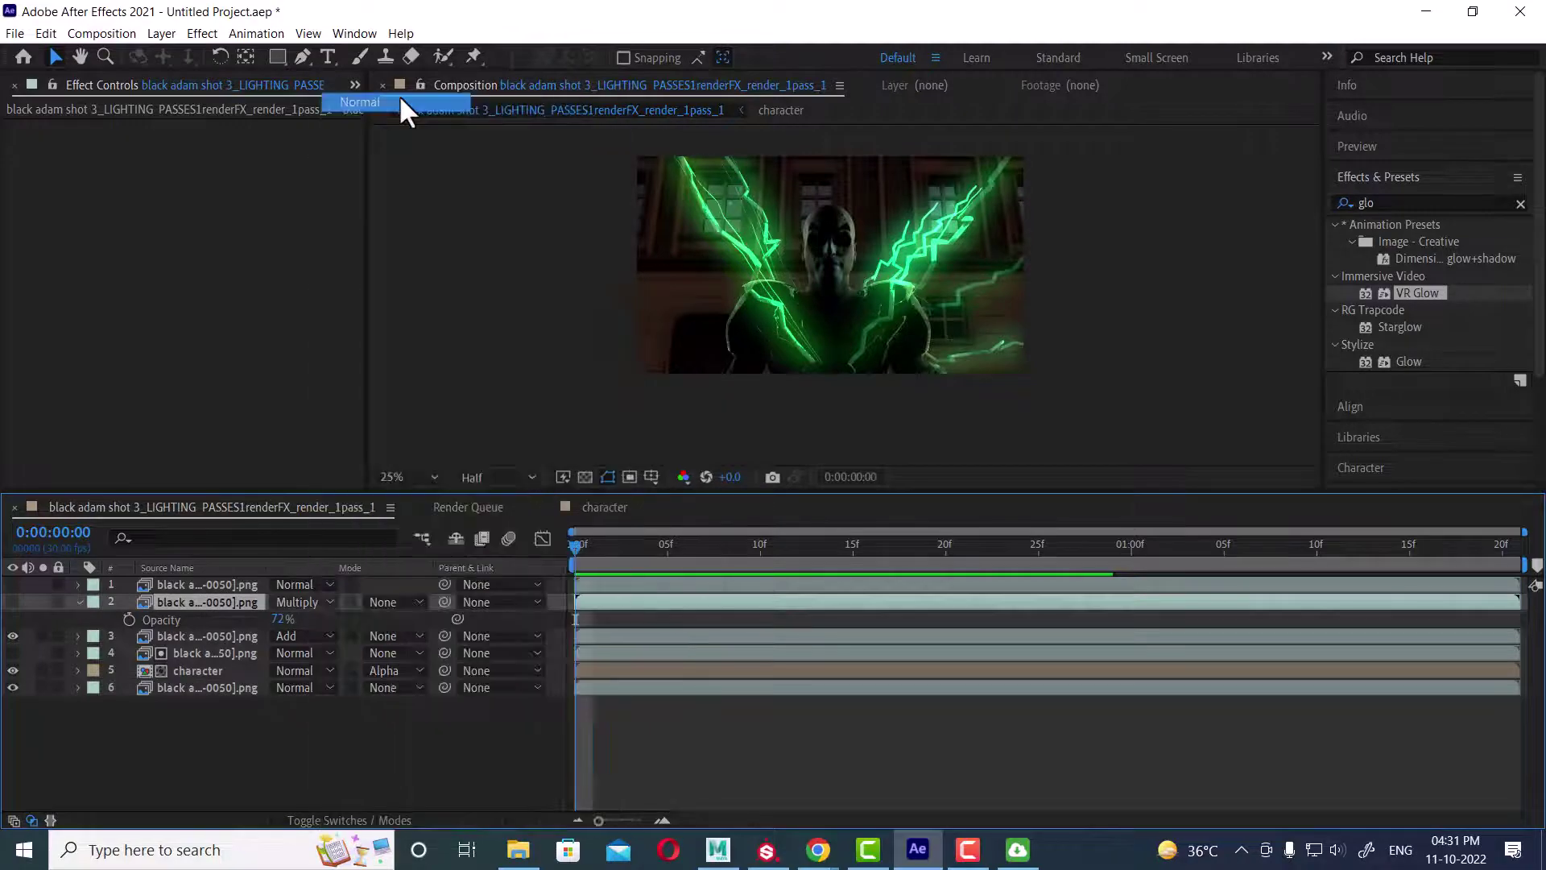
Step: Show the layer 2 pass, move it directly below the character layer, and toggle its visibility to compare
{"action": "left_click", "coordinate": [7, 597]}
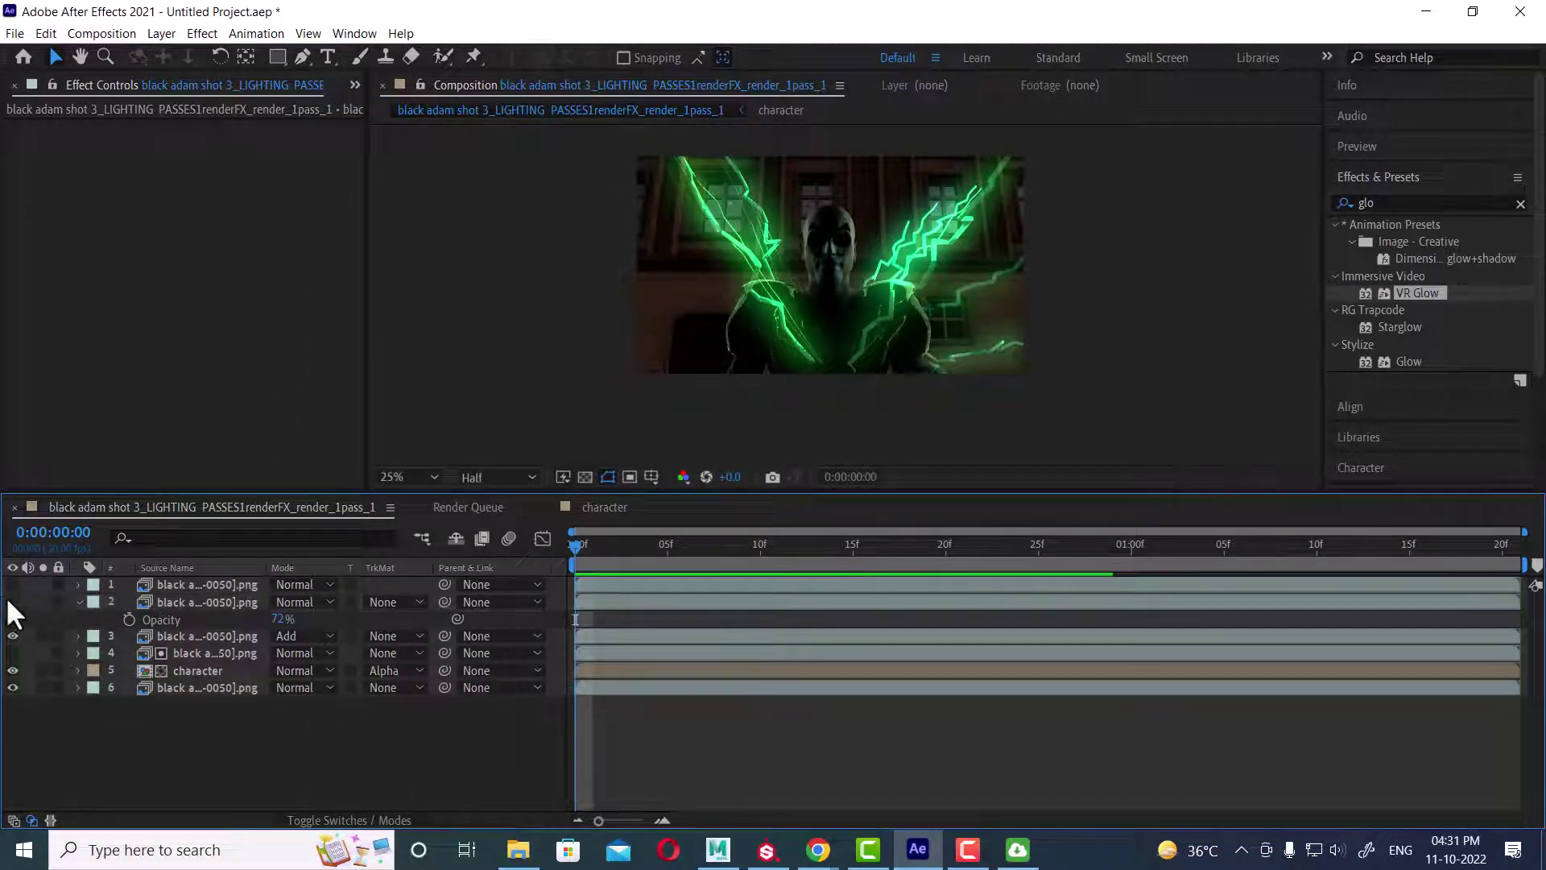
{"action": "left_click", "coordinate": [12, 602]}
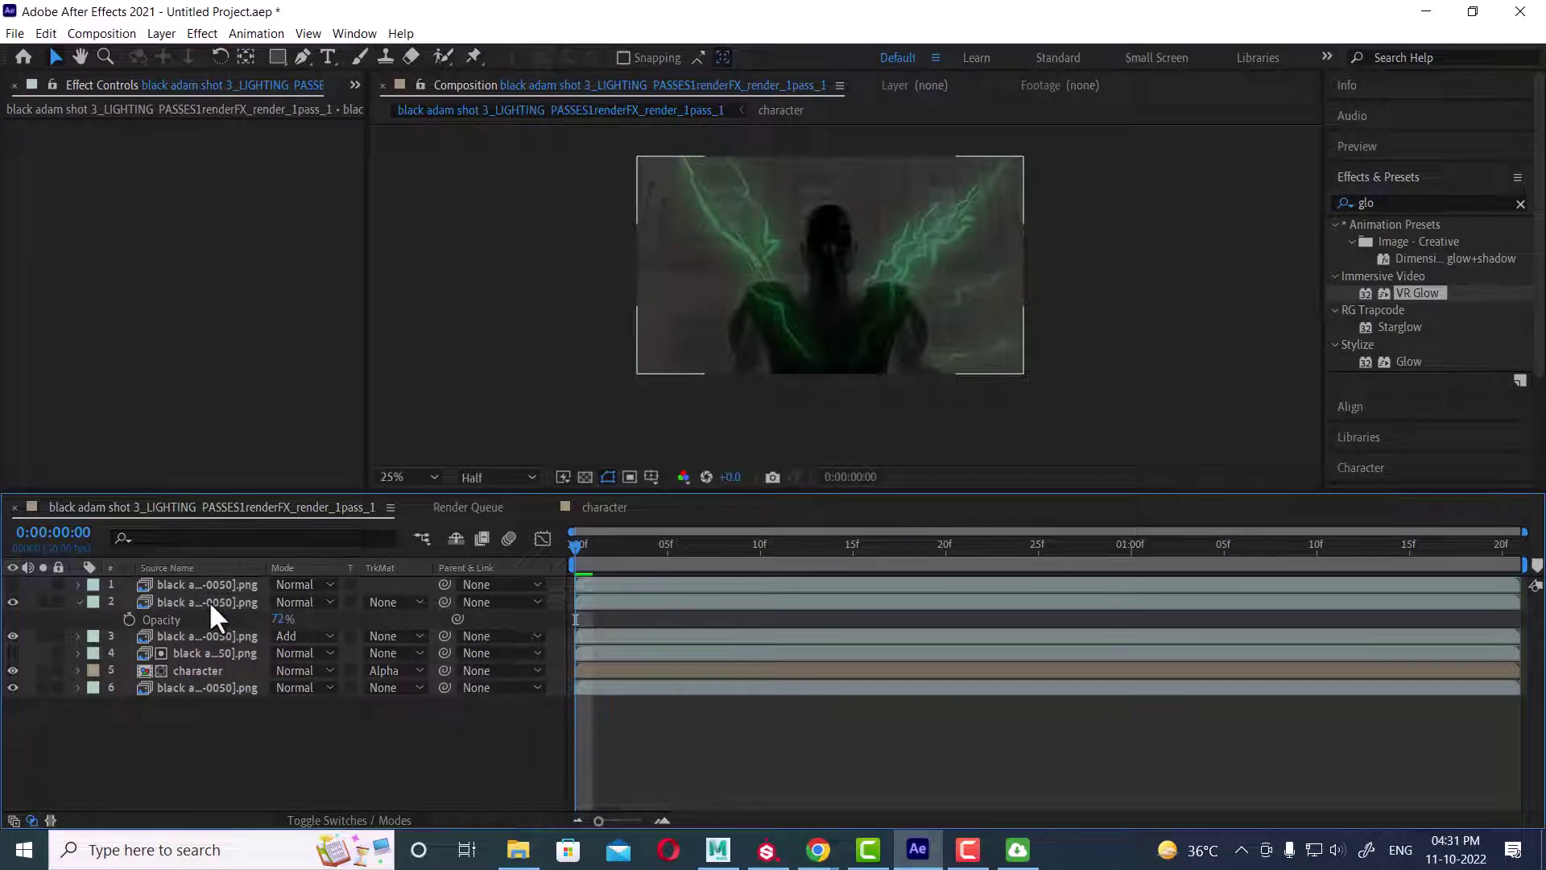
{"action": "left_click_drag", "start_coordinate": [211, 602], "coordinate": [201, 673]}
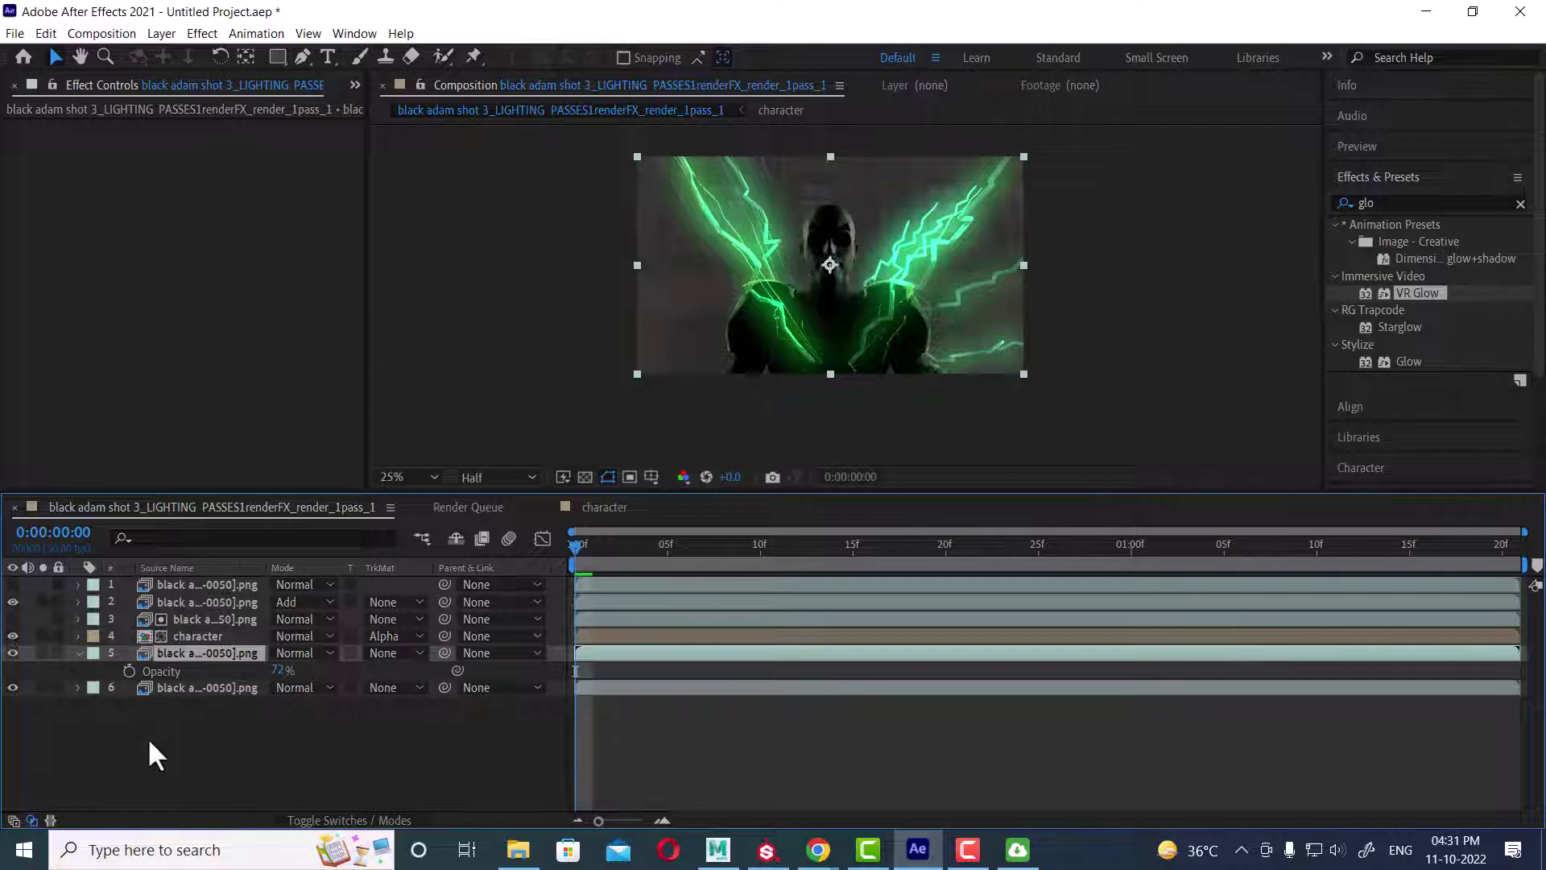
{"action": "left_click", "coordinate": [10, 651]}
{"action": "left_click", "coordinate": [10, 651]}
{"action": "left_click", "coordinate": [10, 651]}
{"action": "left_click", "coordinate": [10, 651]}
Step: Set the pass below the character to Overlay mode at 100% opacity and toggle it to compare
{"action": "left_click_drag", "start_coordinate": [277, 671], "coordinate": [343, 661]}
{"action": "left_click", "coordinate": [299, 651]}
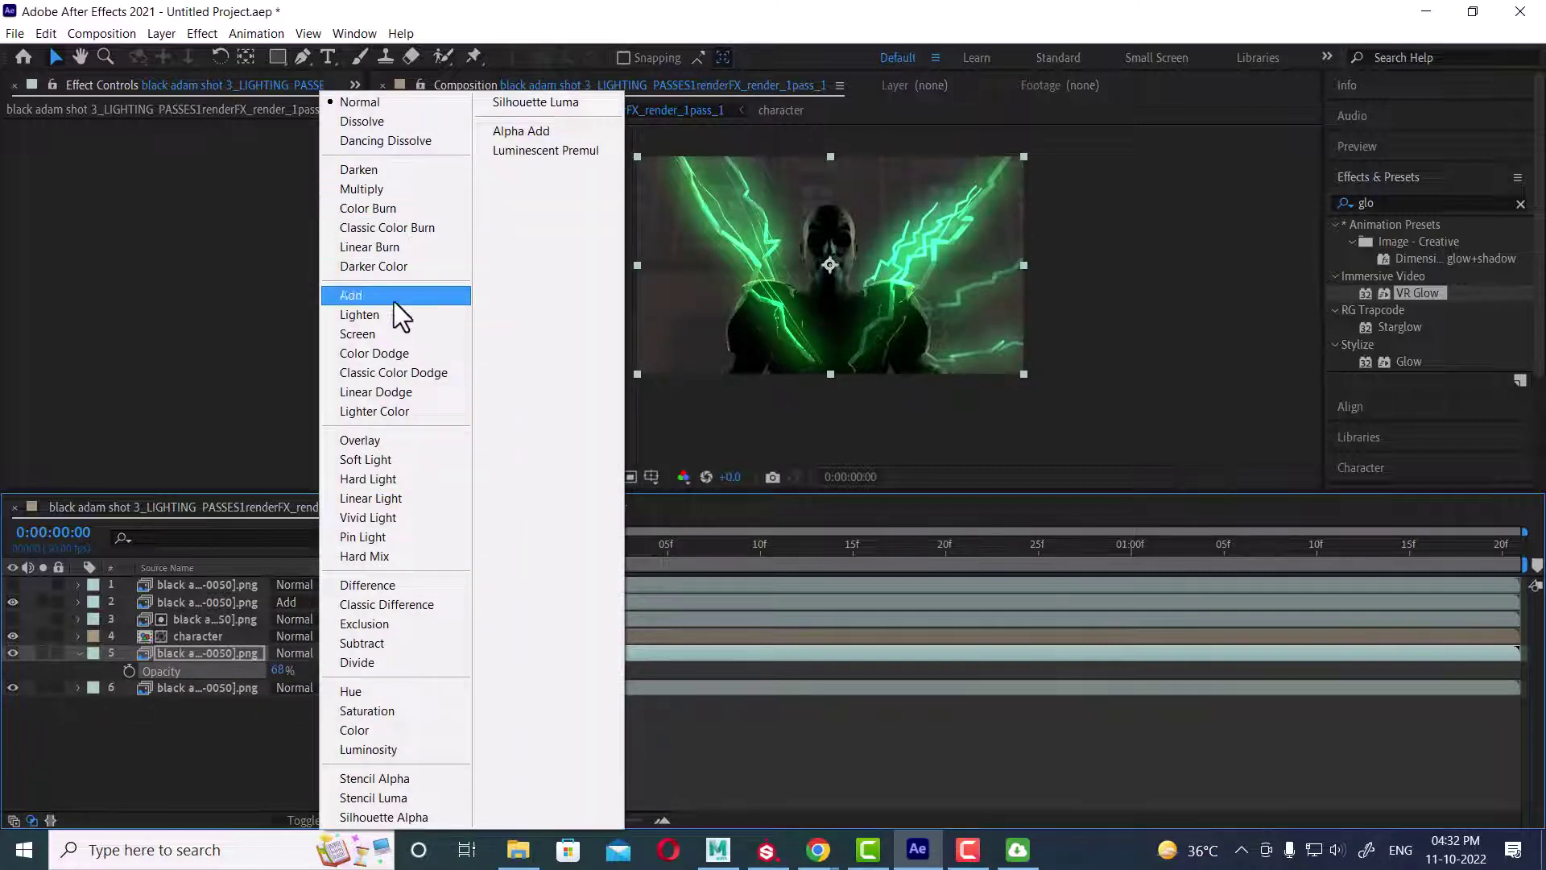
{"action": "left_click", "coordinate": [388, 440]}
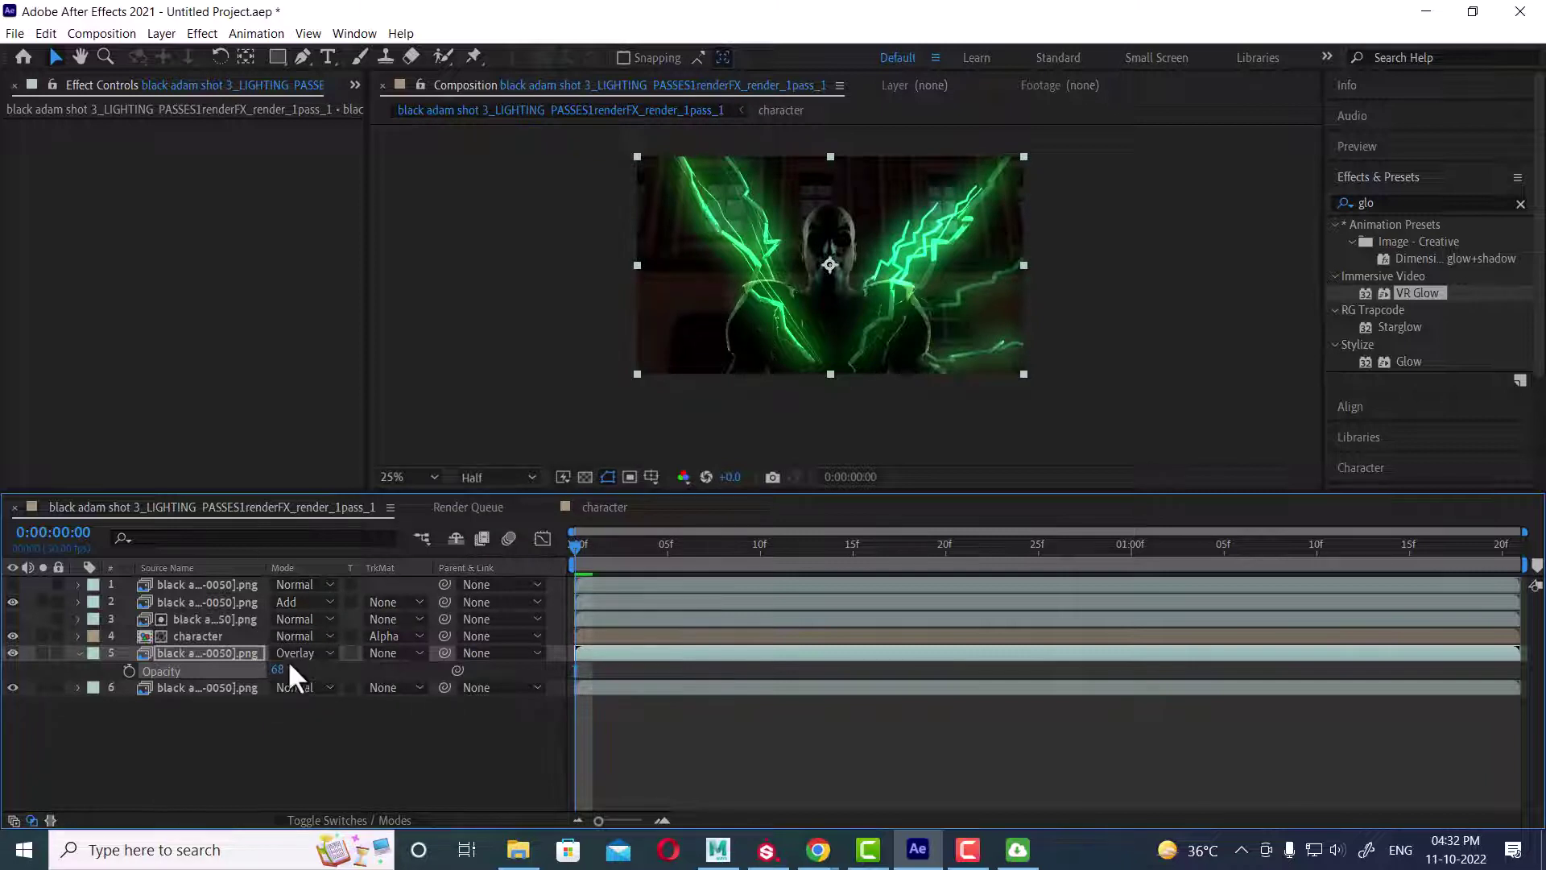
{"action": "left_click_drag", "start_coordinate": [284, 675], "coordinate": [463, 643]}
{"action": "left_click", "coordinate": [10, 650]}
{"action": "left_click", "coordinate": [10, 650]}
{"action": "left_click", "coordinate": [10, 651]}
{"action": "left_click", "coordinate": [9, 651]}
Step: Switch the pass below the character to Multiply, preview the shot, and return to the first frame
{"action": "left_click", "coordinate": [306, 652]}
{"action": "left_click", "coordinate": [400, 190]}
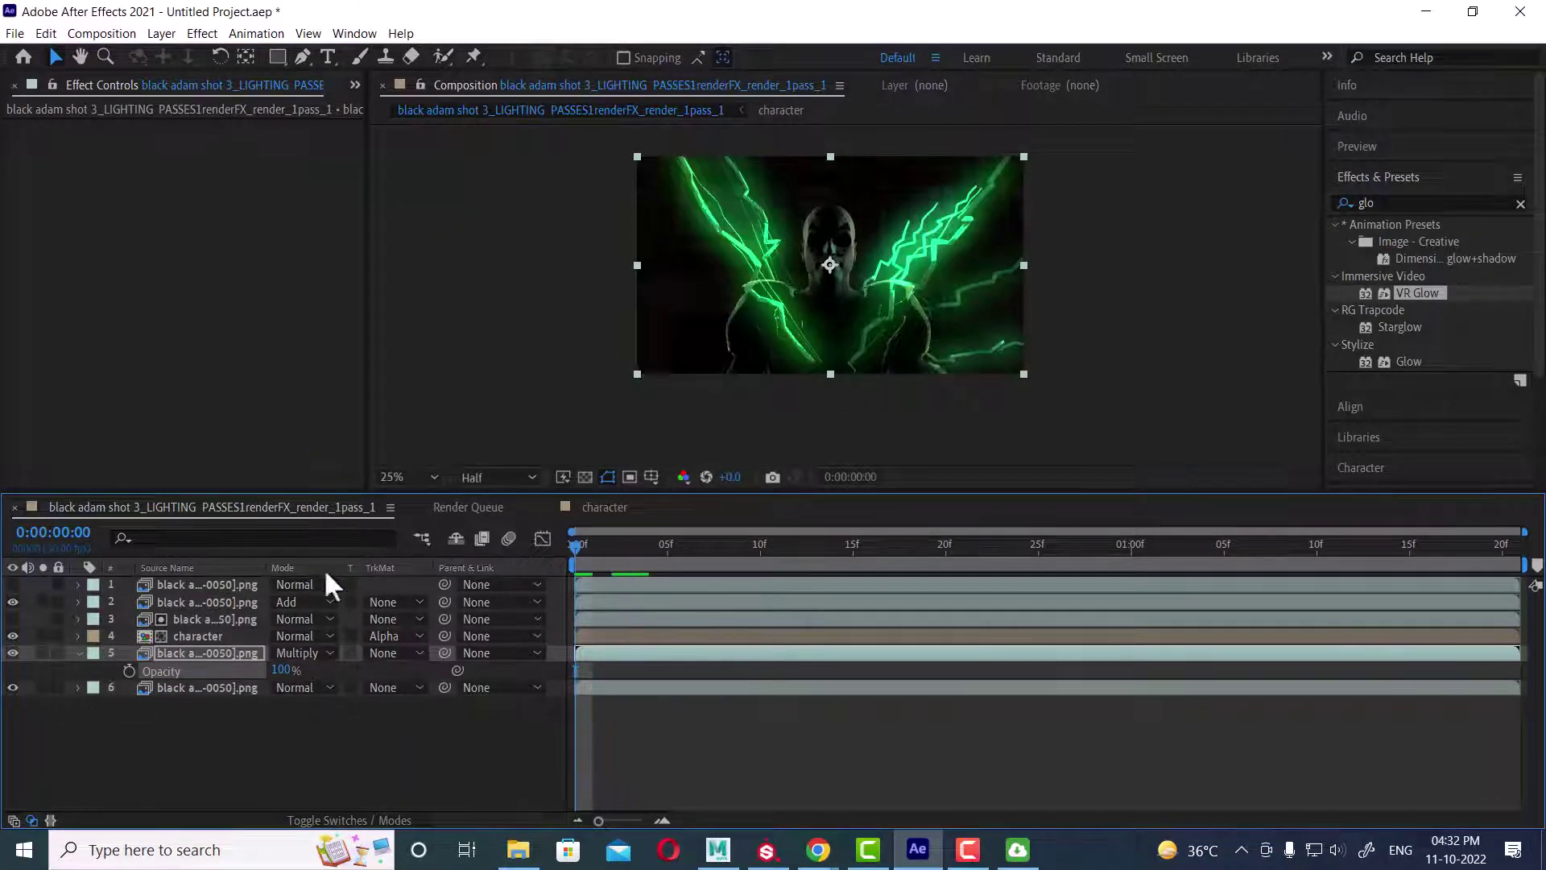
{"action": "key", "text": "space"}
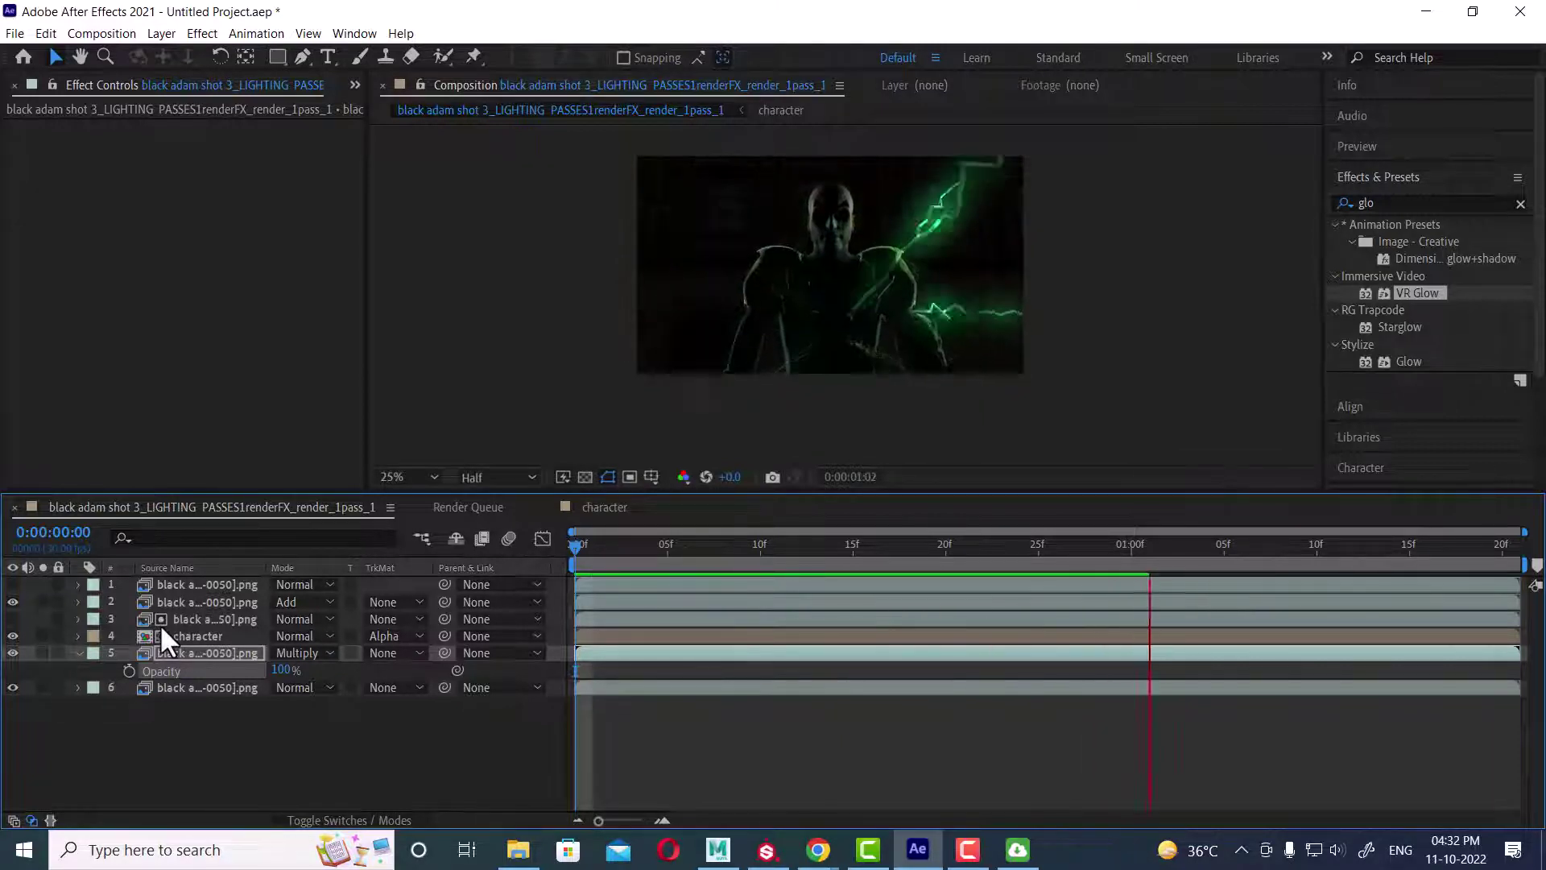
{"action": "key", "text": "space"}
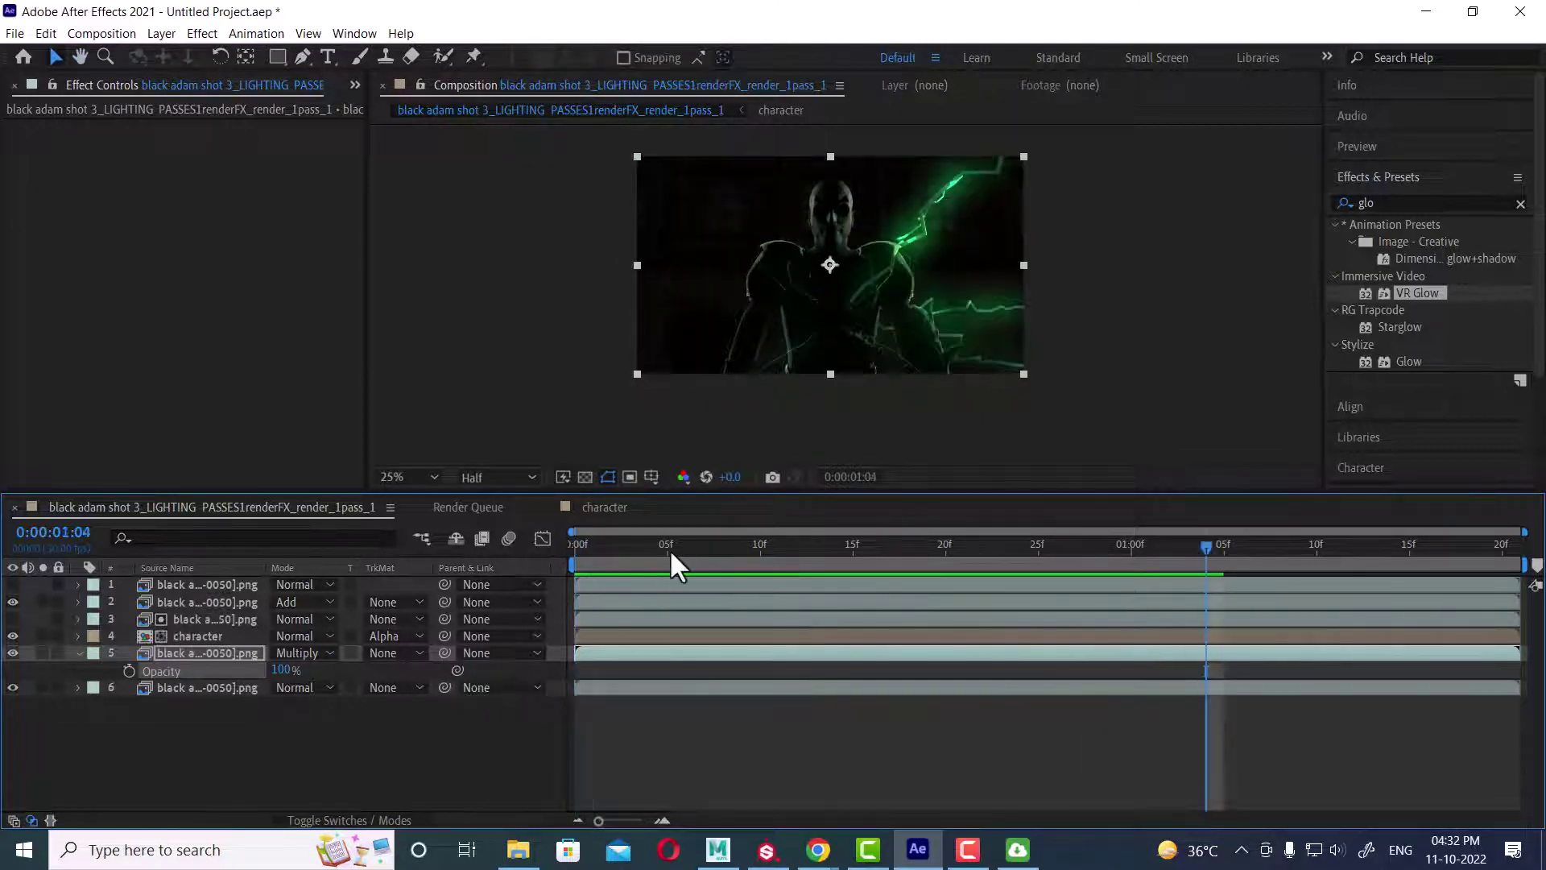
{"action": "left_click_drag", "start_coordinate": [669, 548], "coordinate": [534, 544]}
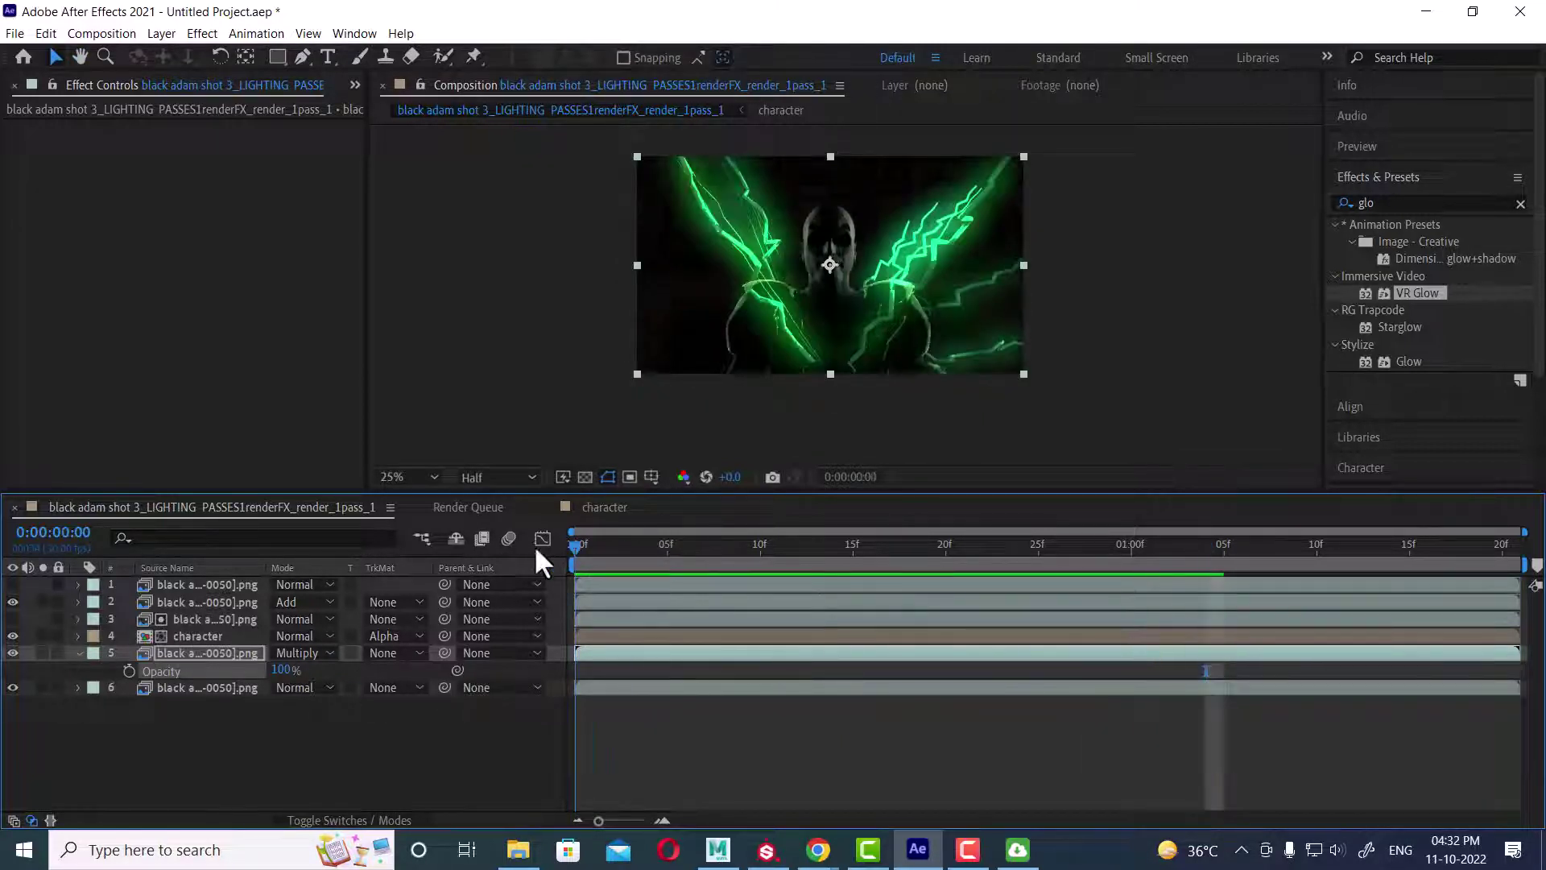
Step: Toggle the character layer's visibility to compare, and scrub and play the composite from the first frame to 0:00:01:04
{"action": "left_click", "coordinate": [200, 654]}
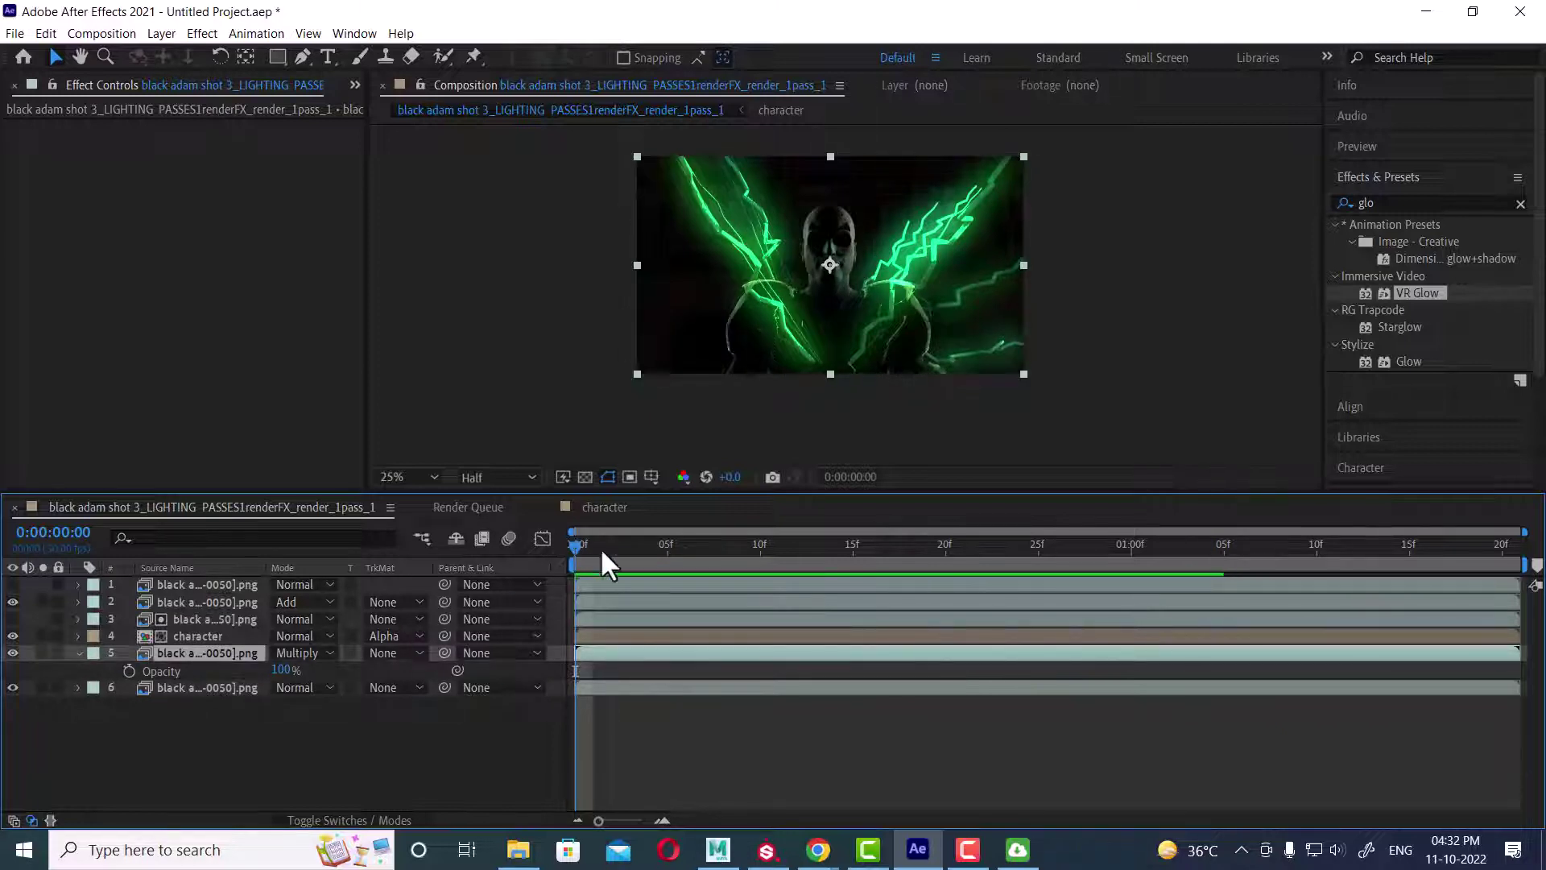
{"action": "mouse_move", "coordinate": [602, 550]}
{"action": "left_mouse_down"}
{"action": "mouse_move", "coordinate": [642, 545]}
{"action": "mouse_move", "coordinate": [578, 549]}
{"action": "left_mouse_up"}
{"action": "left_click", "coordinate": [192, 755]}
{"action": "left_click", "coordinate": [191, 655]}
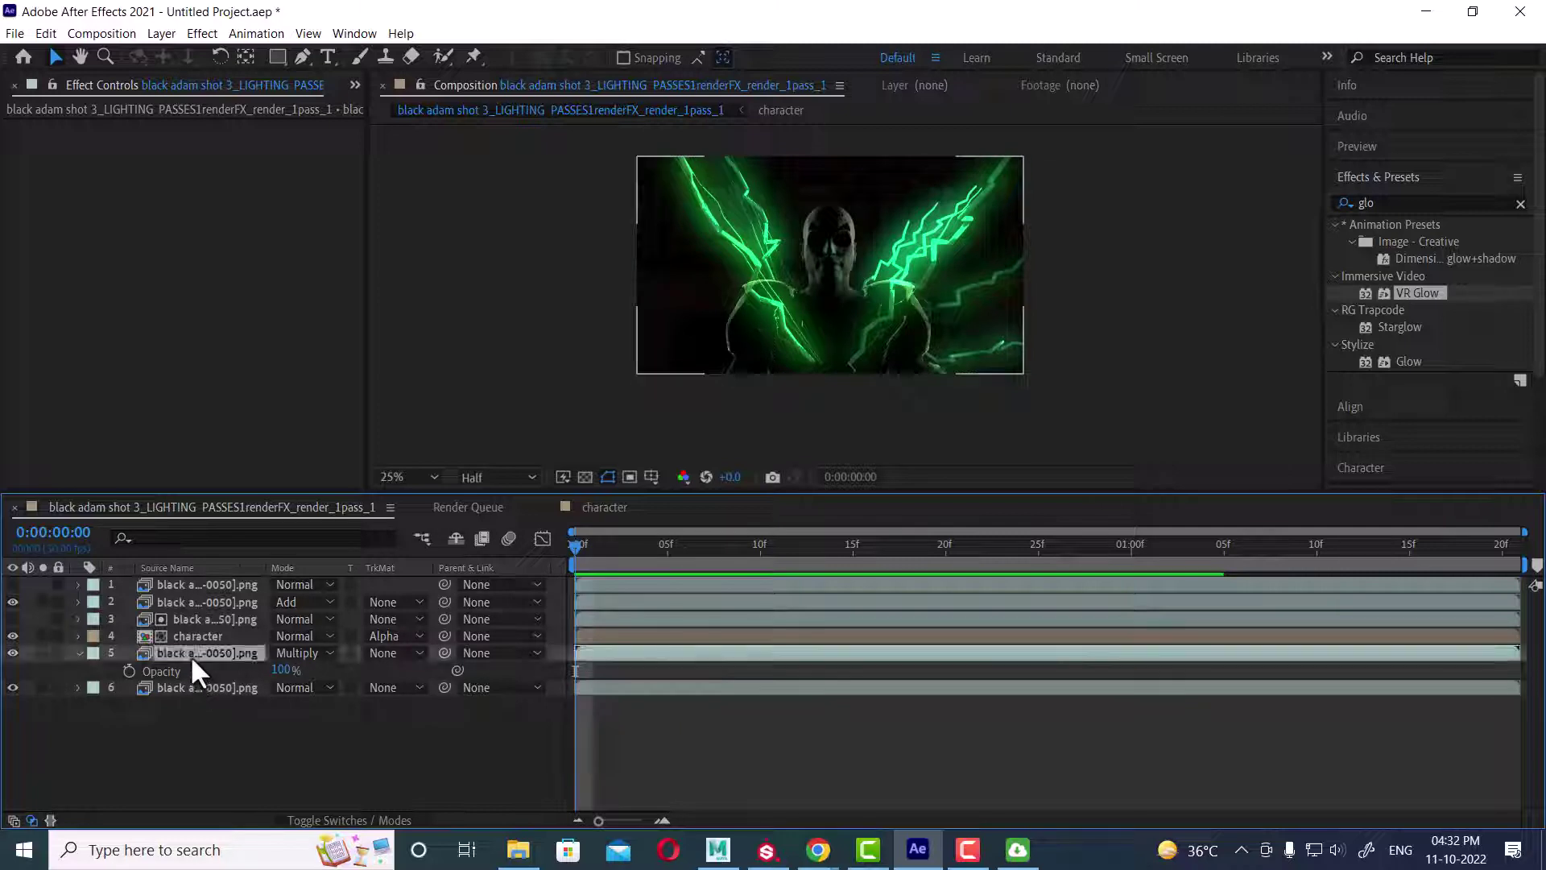
{"action": "left_click", "coordinate": [13, 635], "text": "alt"}
{"action": "left_click", "coordinate": [13, 635], "text": "alt"}
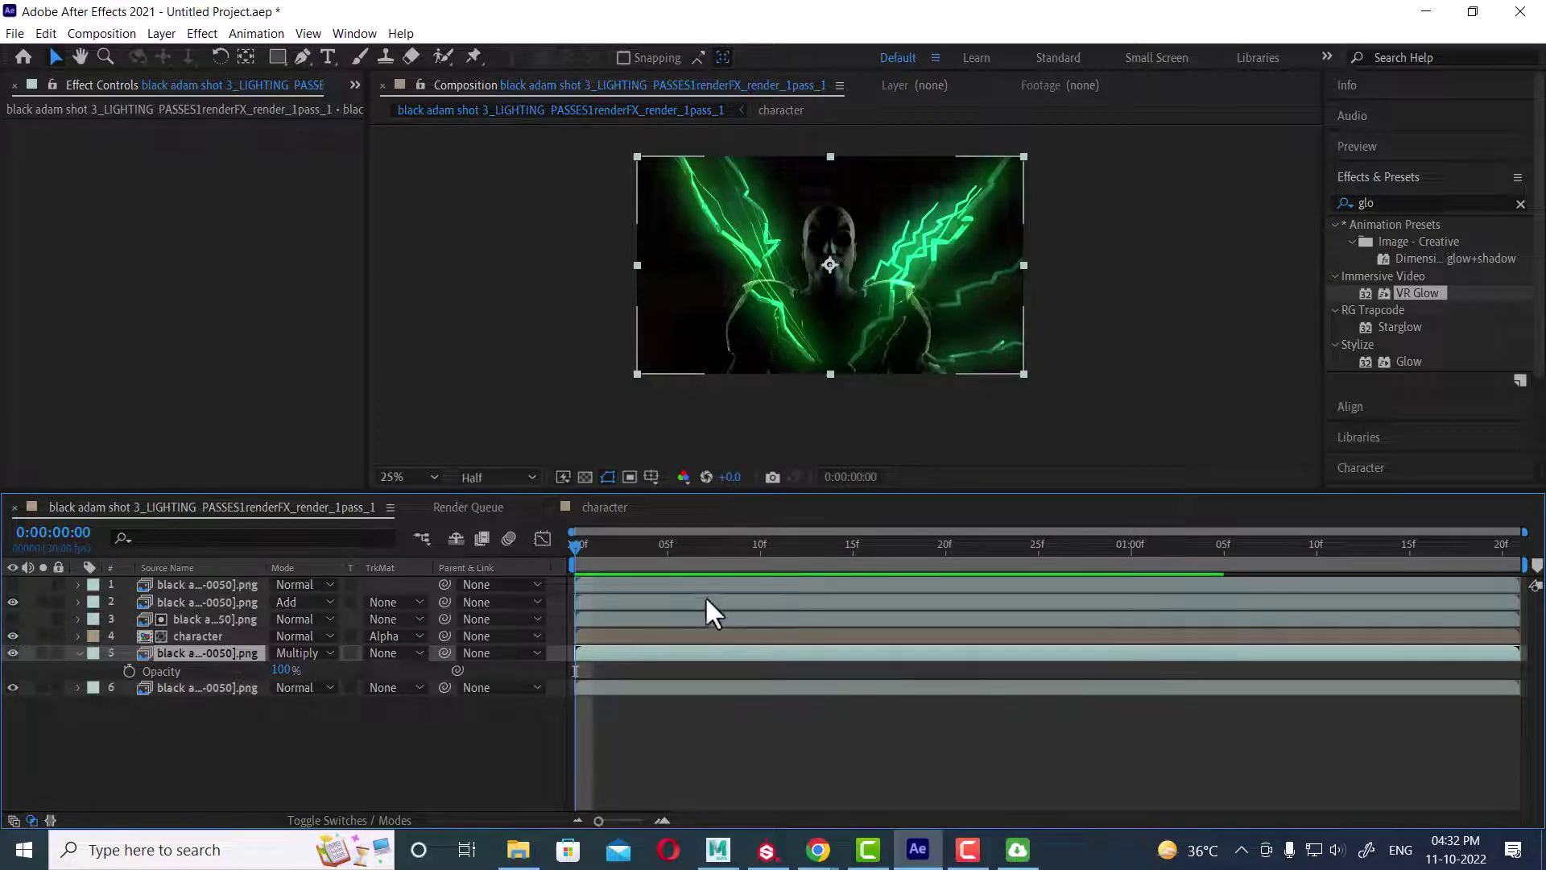
{"action": "key", "text": "space"}
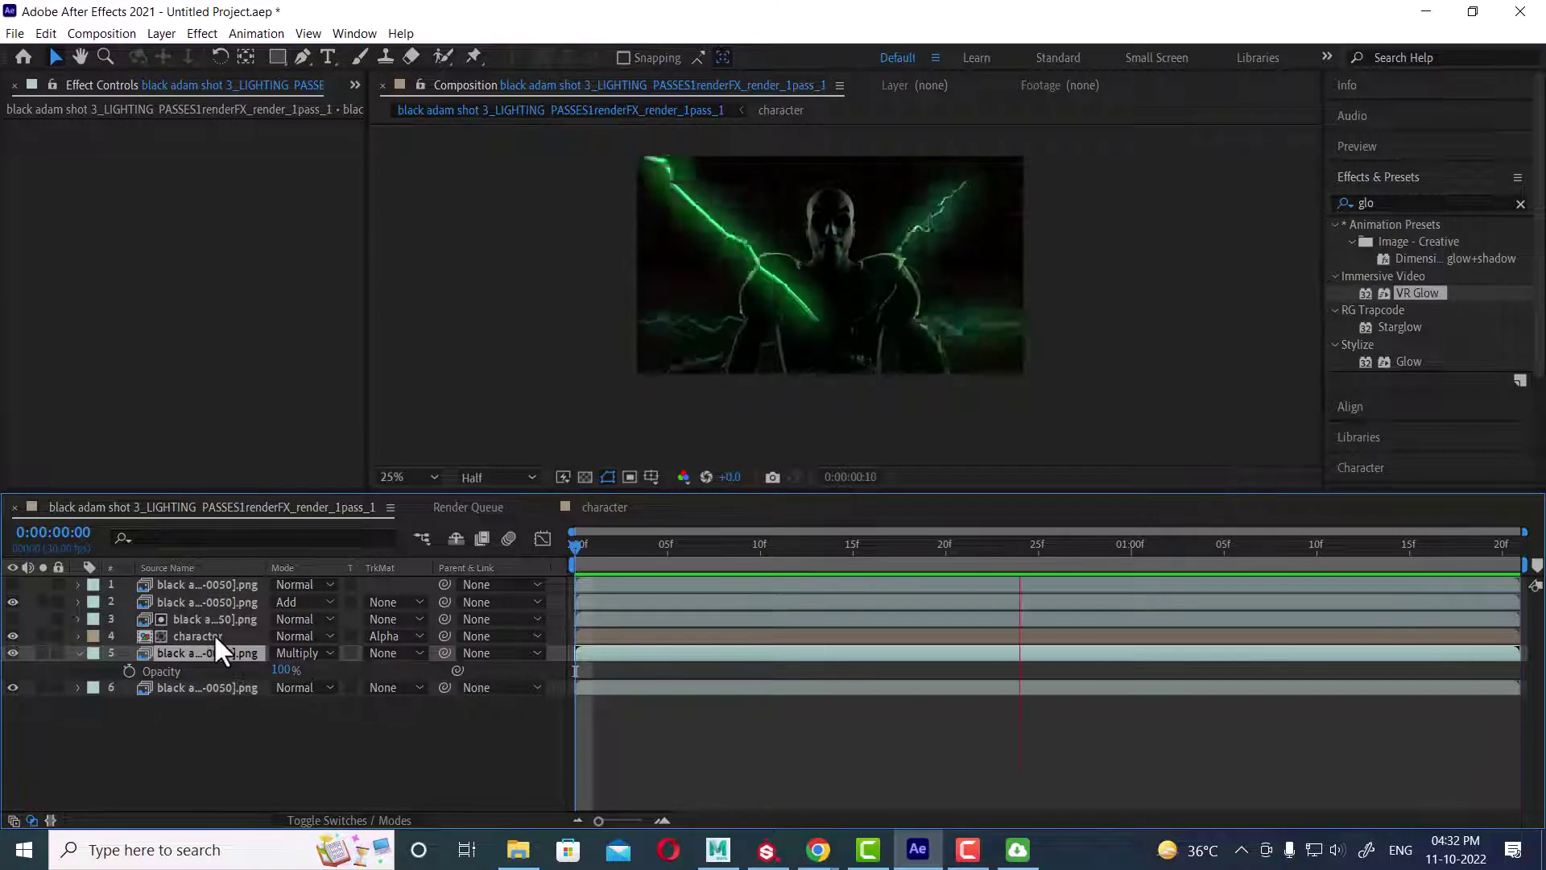
{"action": "key", "text": "space"}
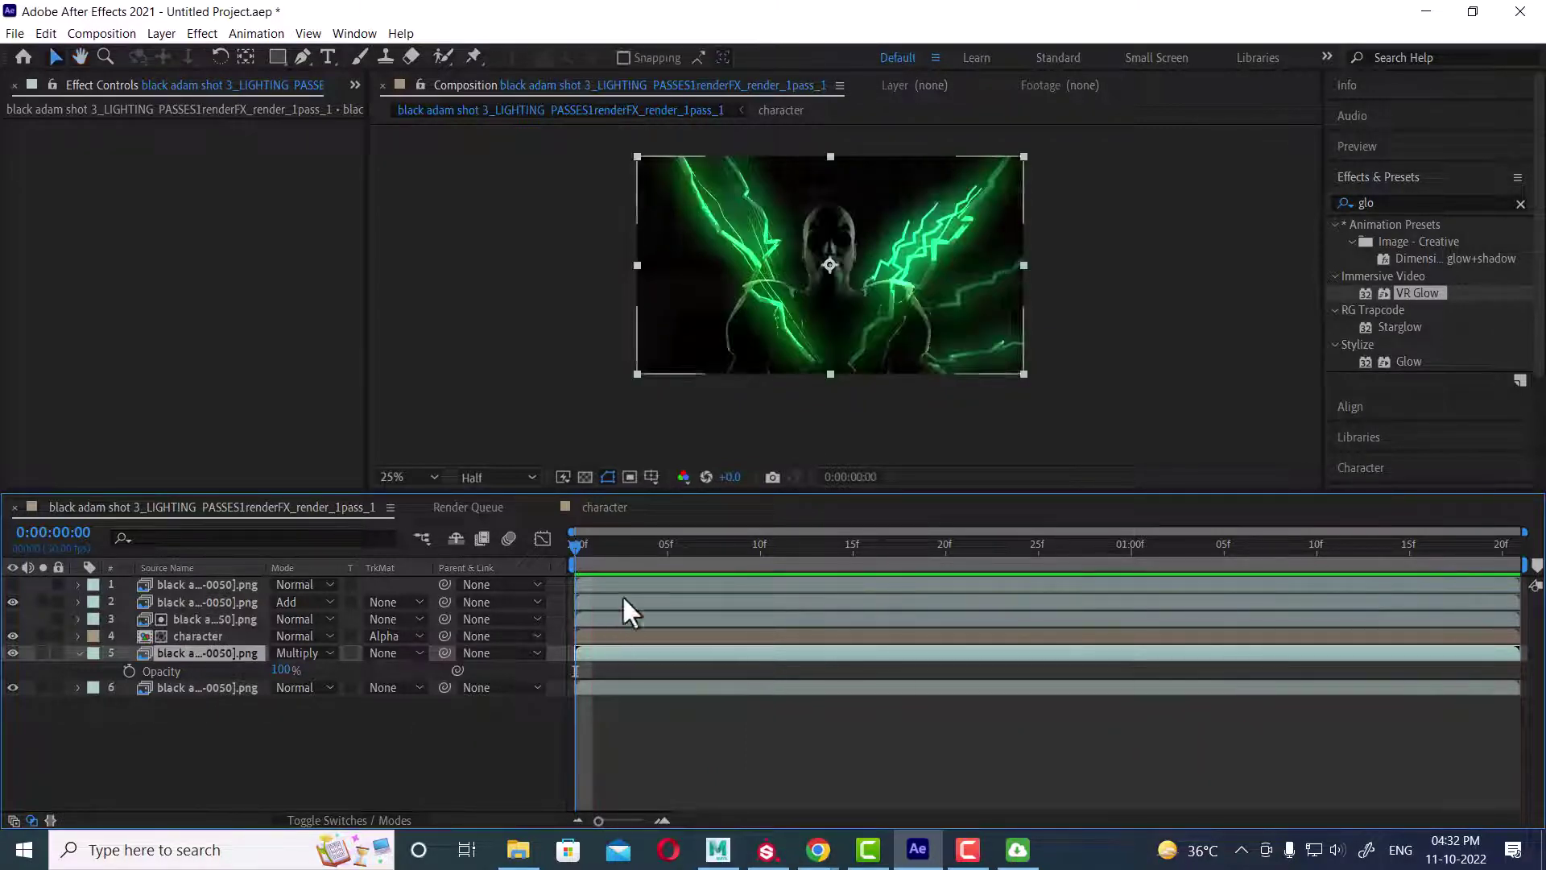
{"action": "left_click_drag", "start_coordinate": [576, 545], "coordinate": [687, 547]}
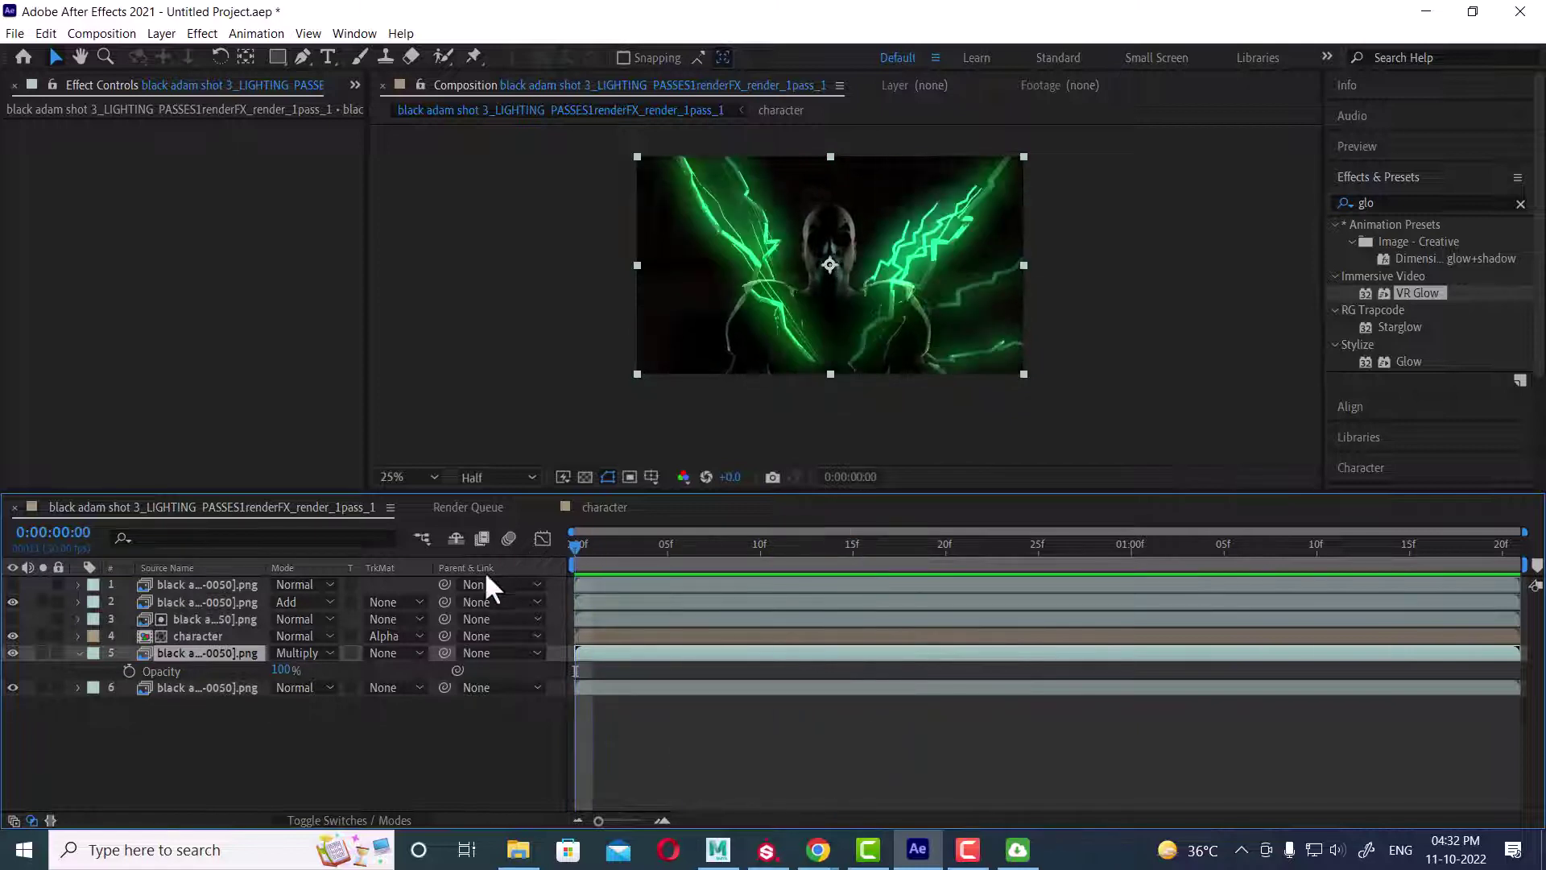
{"action": "key", "text": "space"}
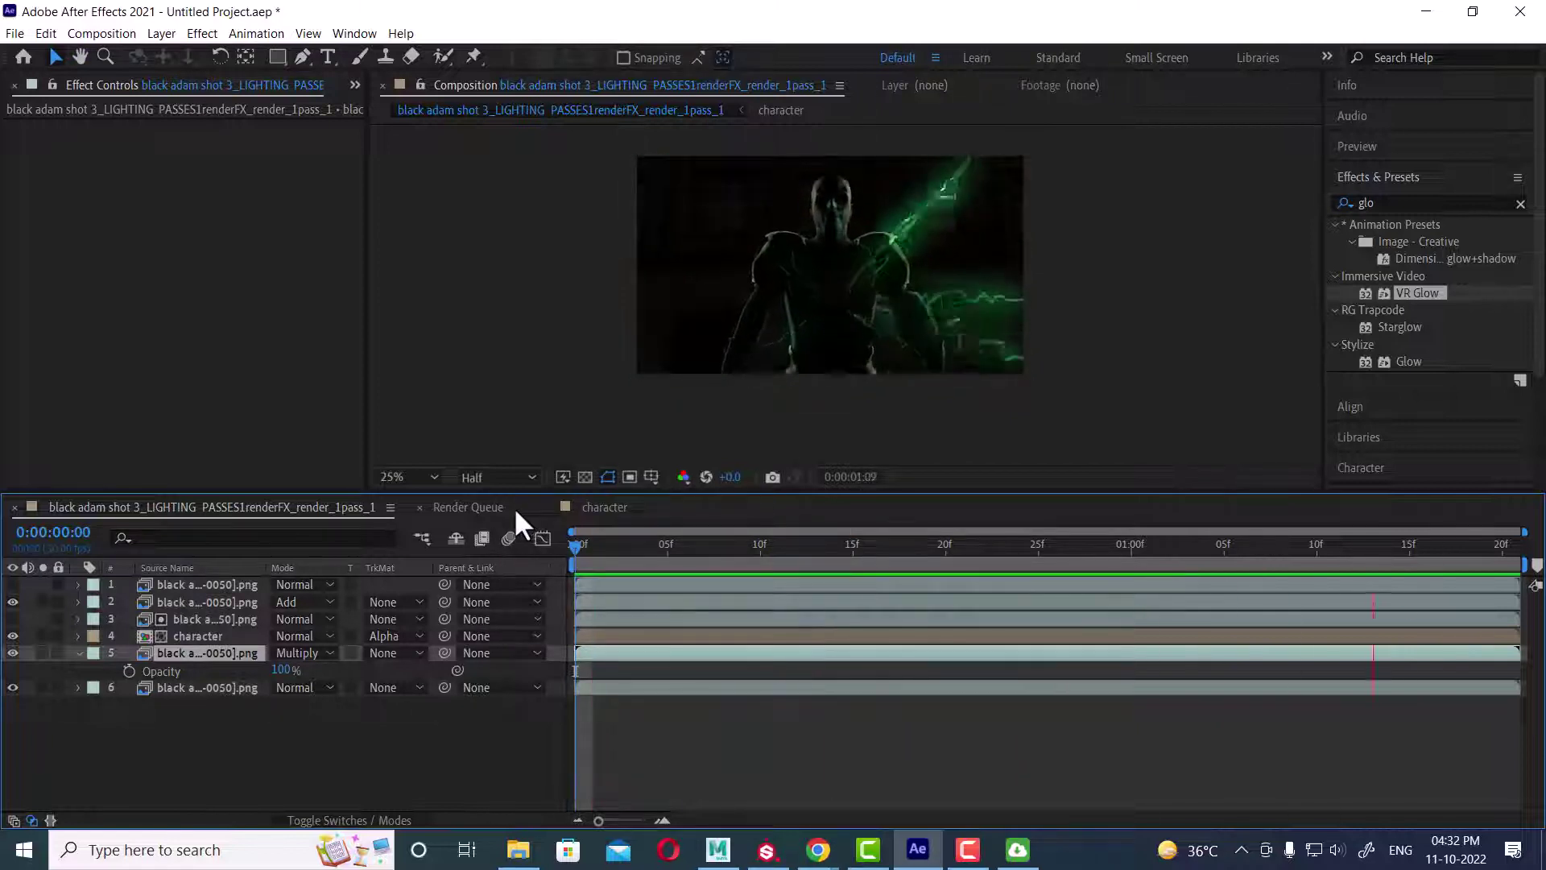
{"action": "key", "text": "space"}
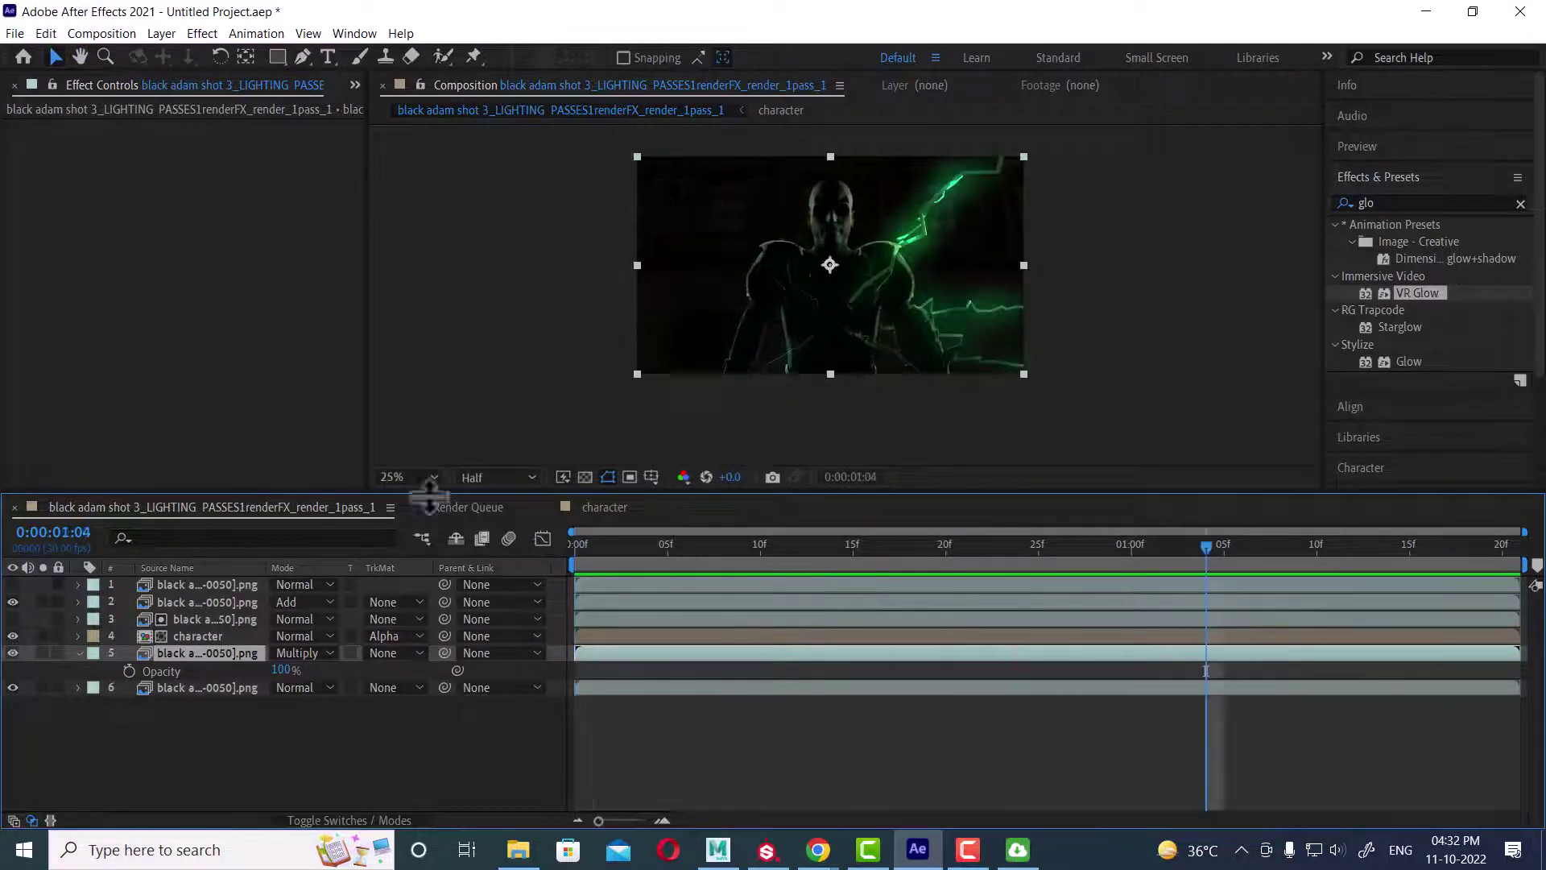
Step: Open the character composition and toggle the layer 2 pass off and on at 0:00:00:02 to compare the lighting
{"action": "double_click", "coordinate": [191, 636]}
{"action": "left_click_drag", "start_coordinate": [764, 537], "coordinate": [611, 535]}
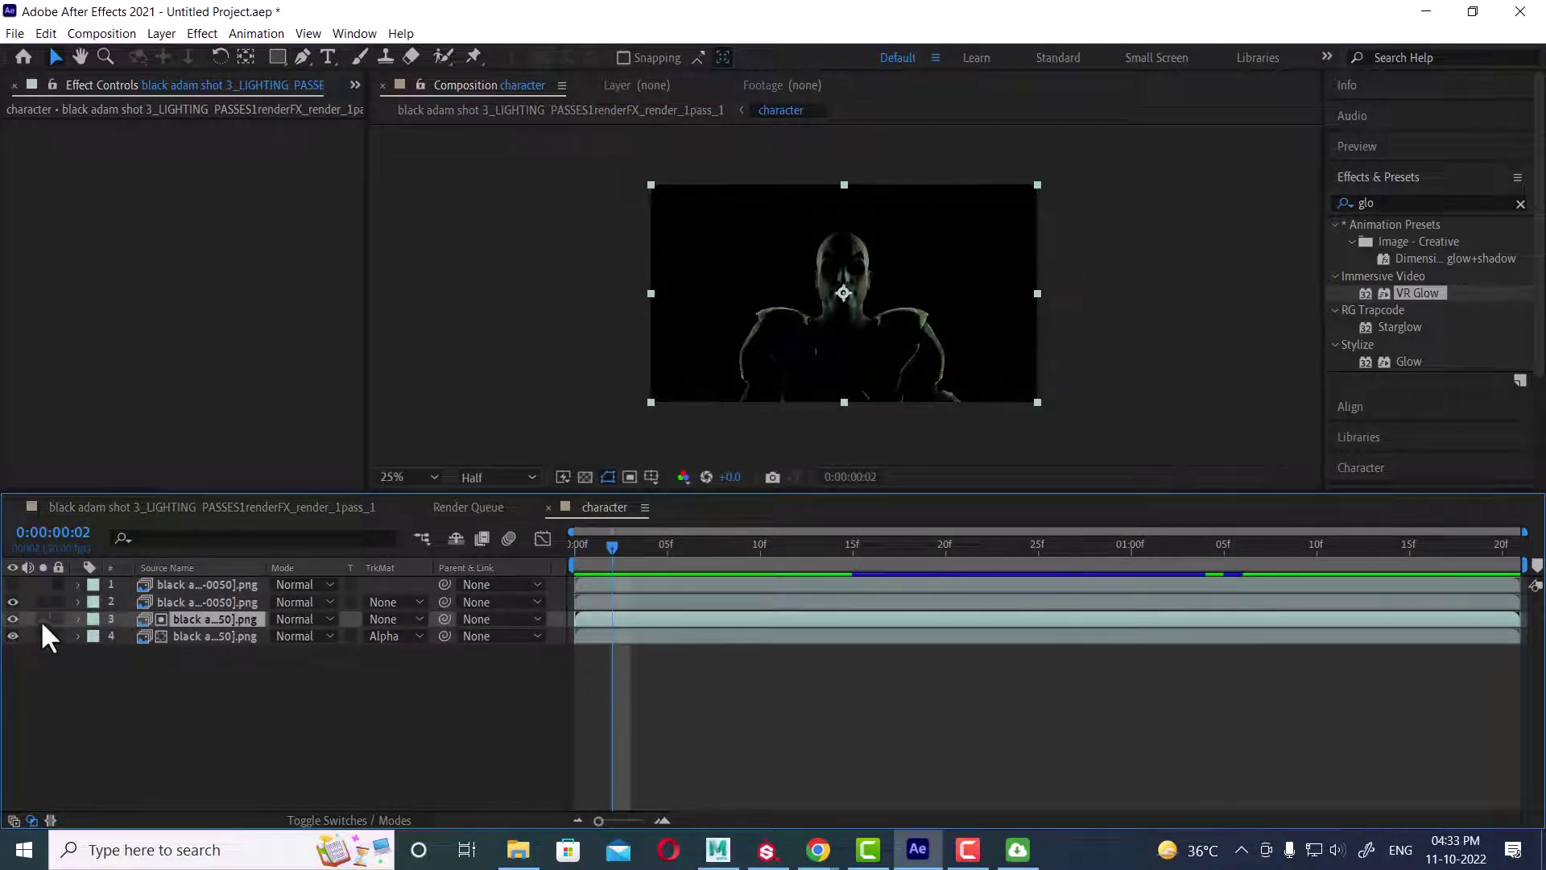
{"action": "left_click", "coordinate": [12, 601]}
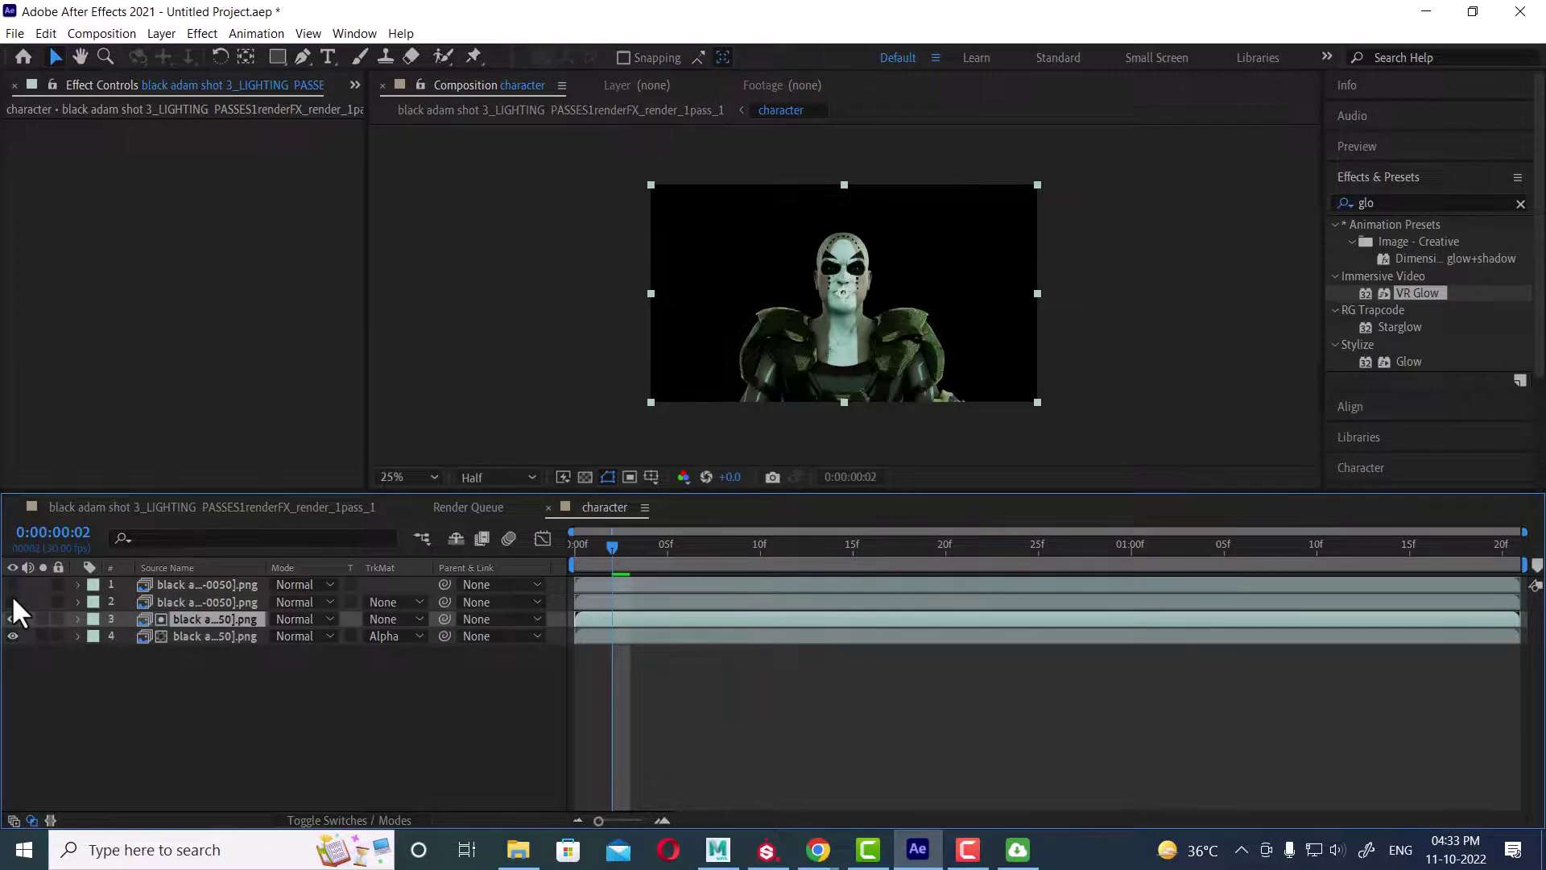
{"action": "left_click", "coordinate": [12, 601]}
Step: Draw a rectangular mask over the left half of the layer 2 pass and set its feather to 118 pixels
{"action": "left_click", "coordinate": [221, 601]}
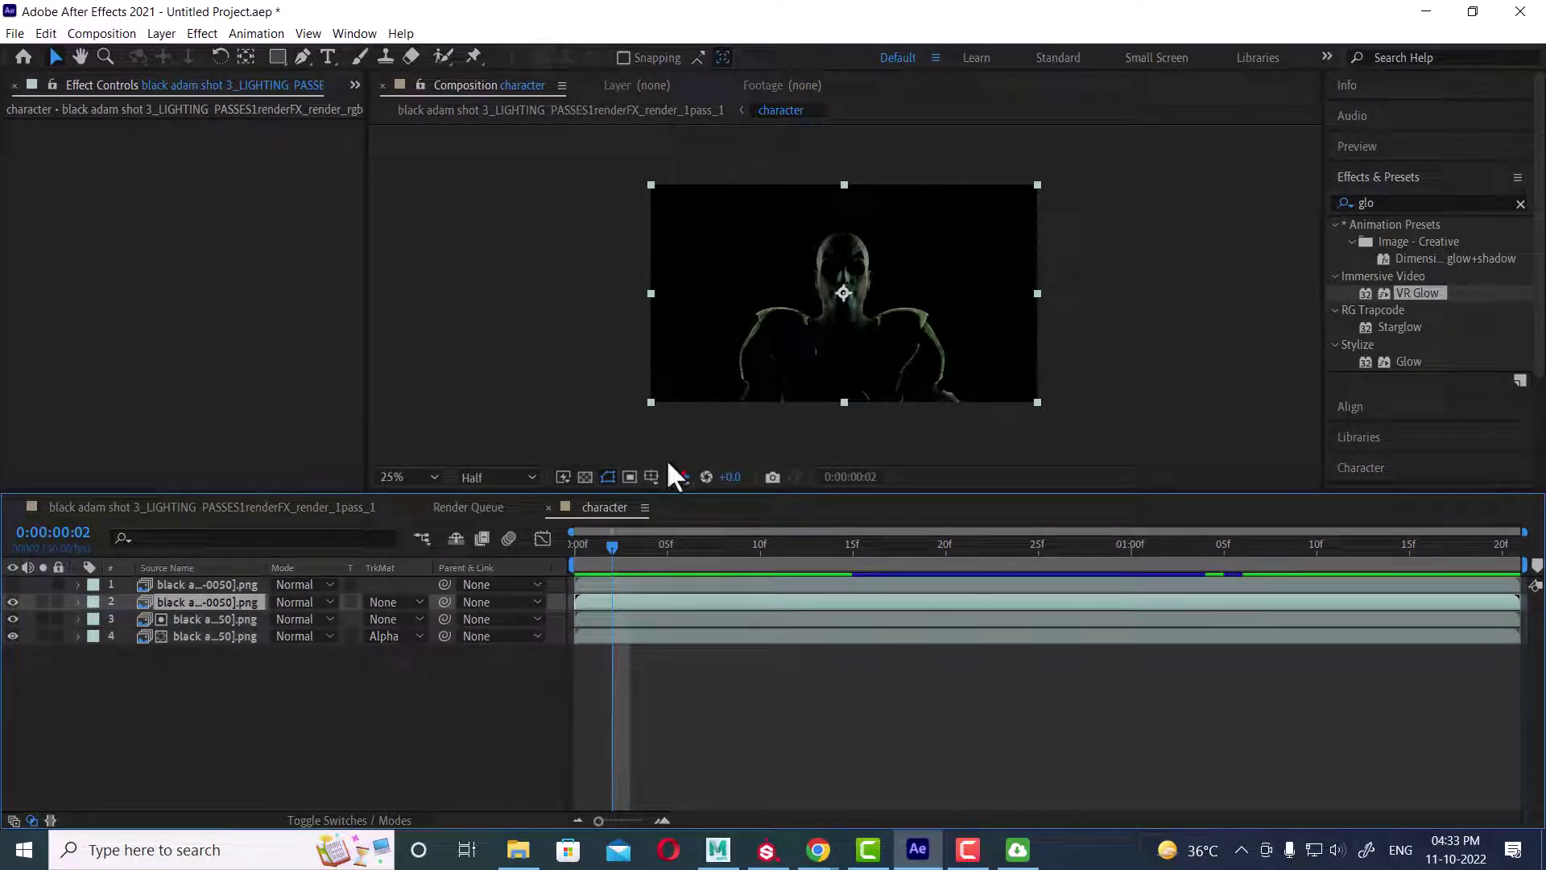
{"action": "mouse_move", "coordinate": [602, 555]}
{"action": "left_mouse_down"}
{"action": "mouse_move", "coordinate": [573, 555]}
{"action": "mouse_move", "coordinate": [586, 545]}
{"action": "left_mouse_up"}
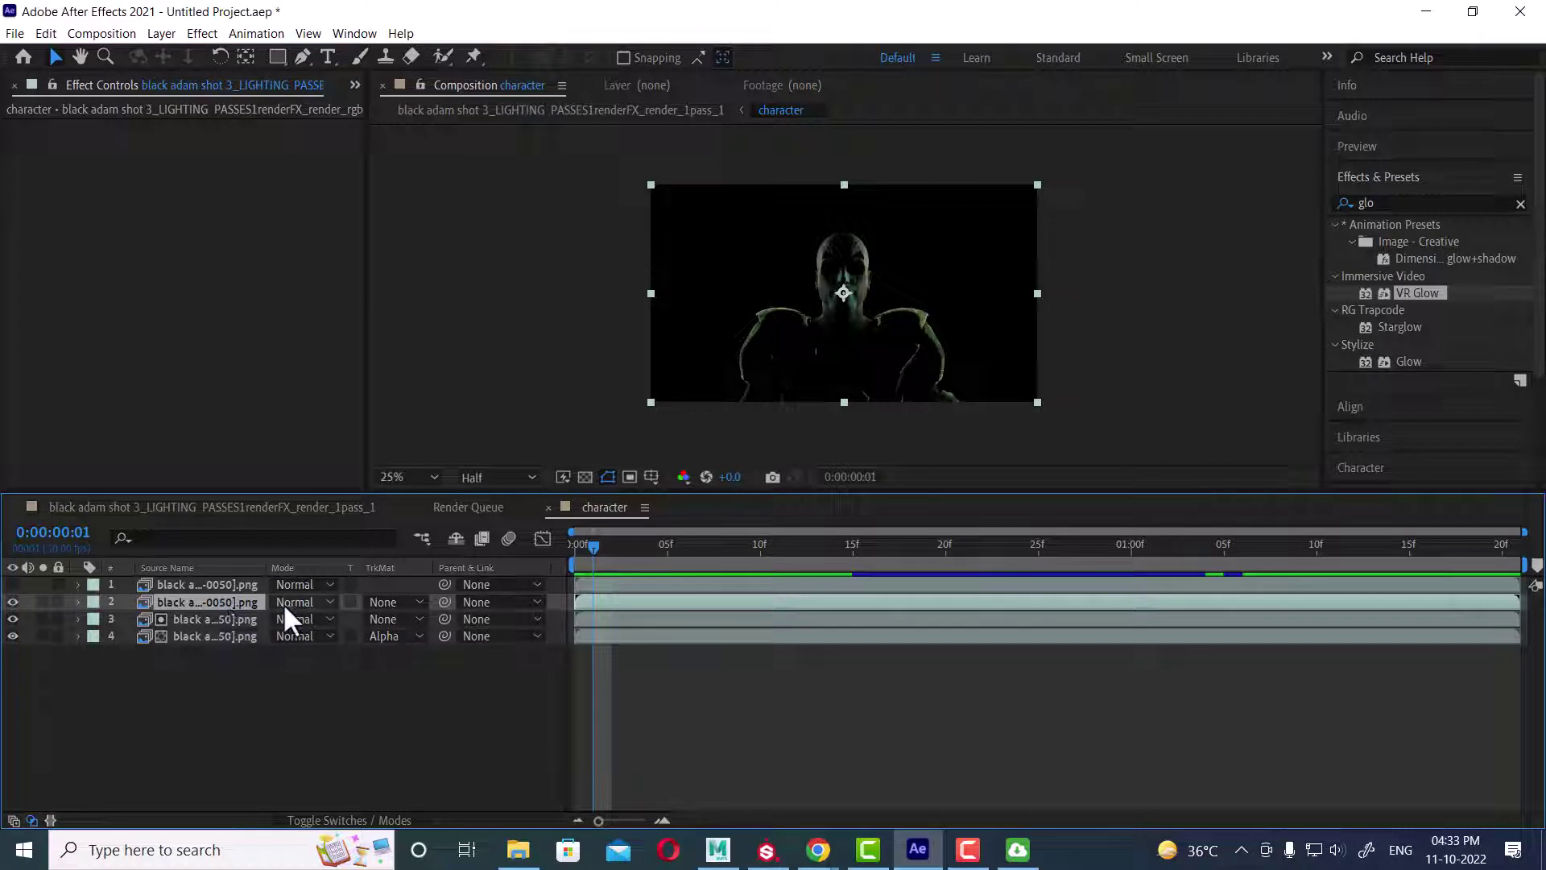
{"action": "left_click", "coordinate": [277, 58]}
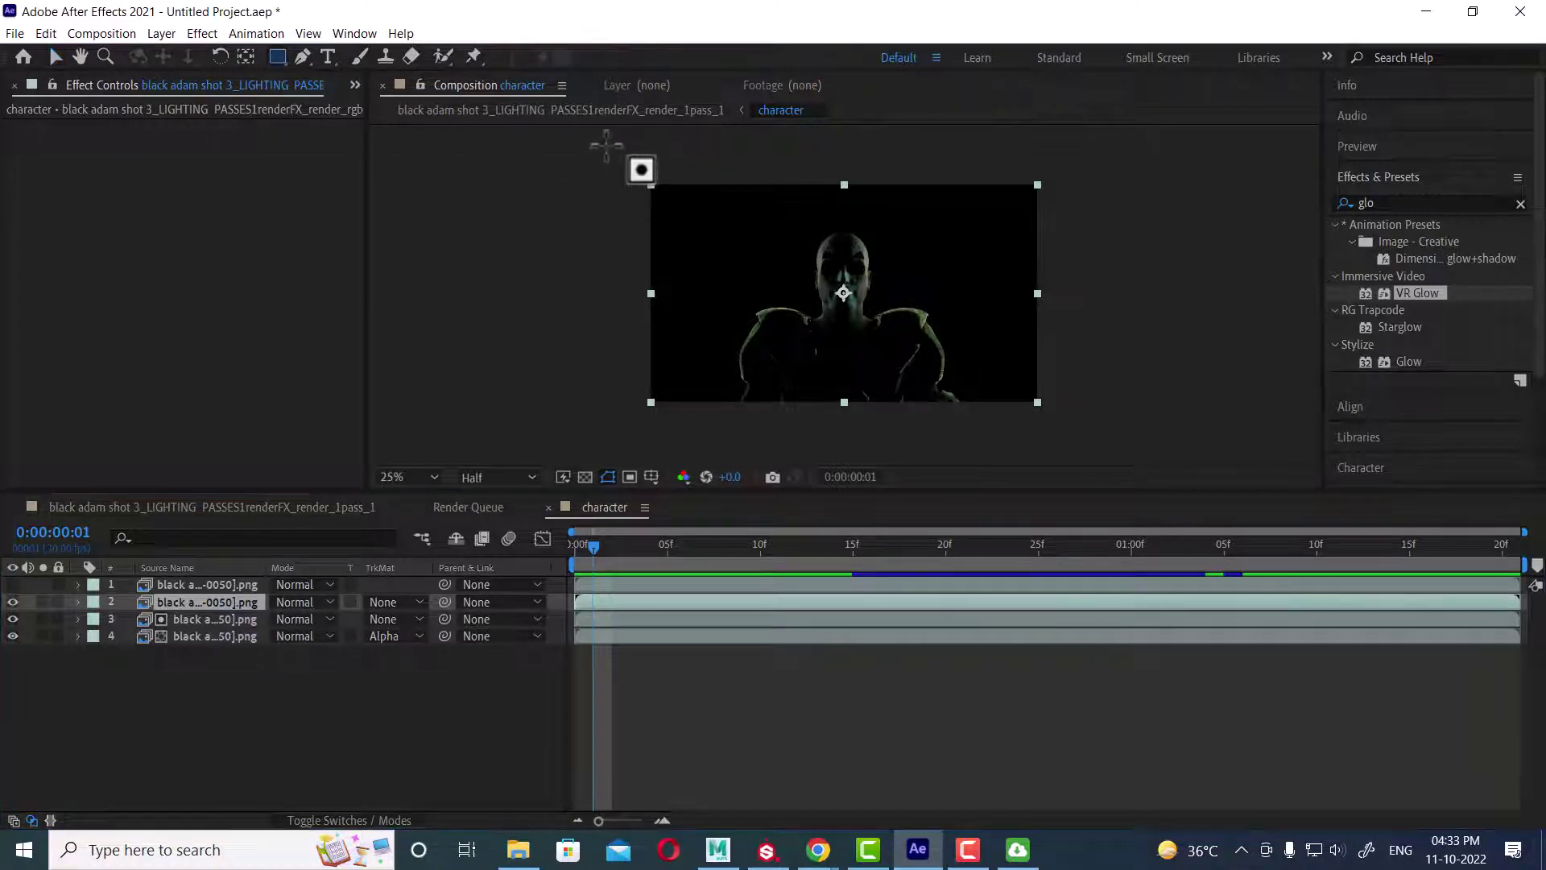
{"action": "left_click_drag", "start_coordinate": [606, 146], "coordinate": [850, 458]}
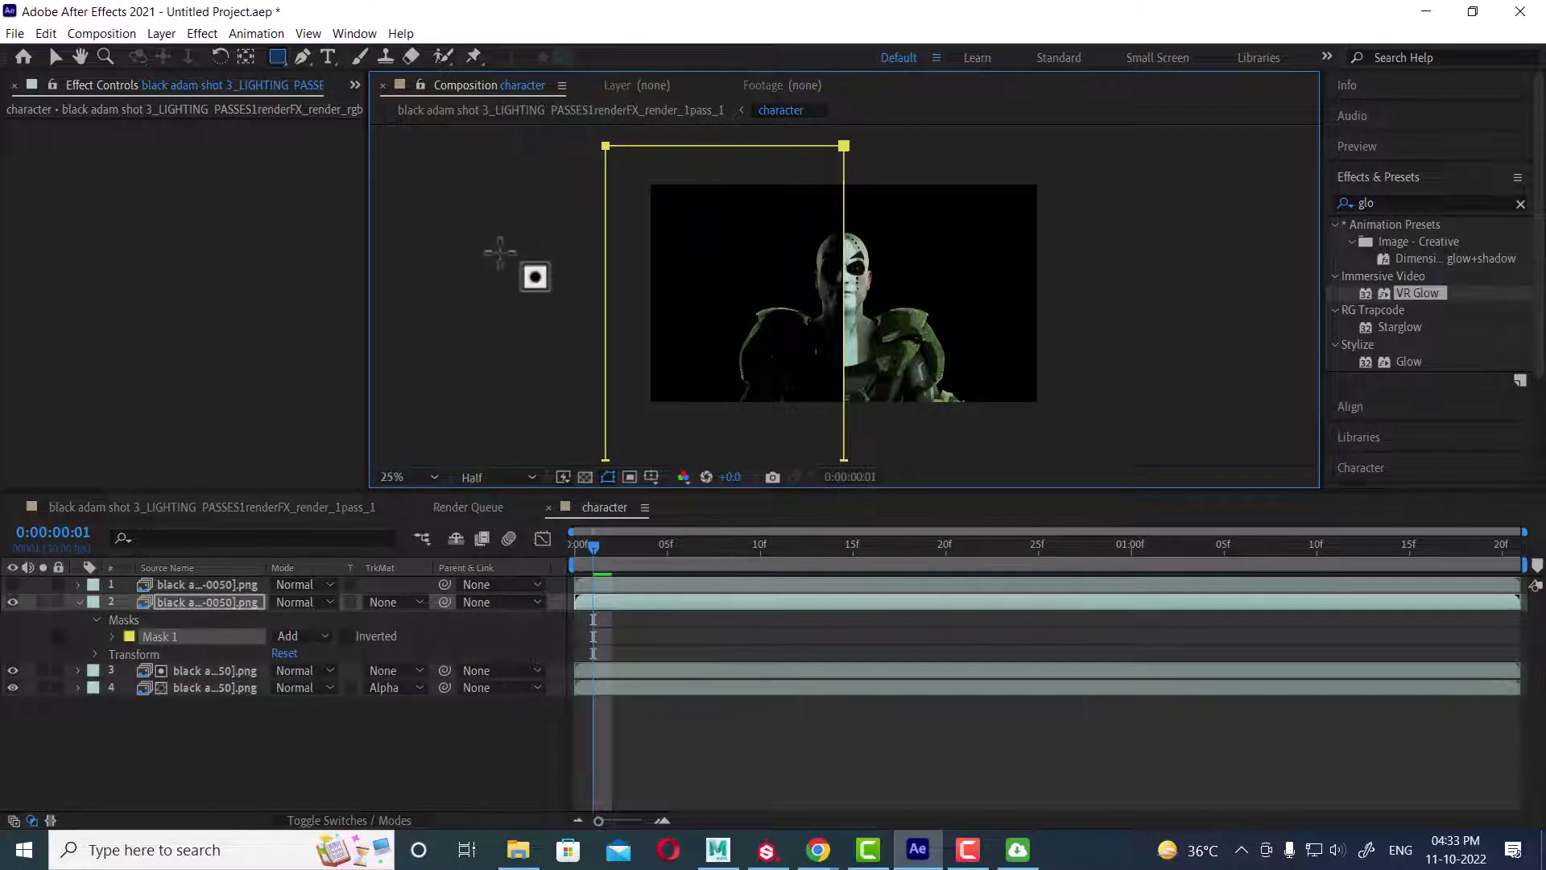
{"action": "left_click", "coordinate": [112, 636]}
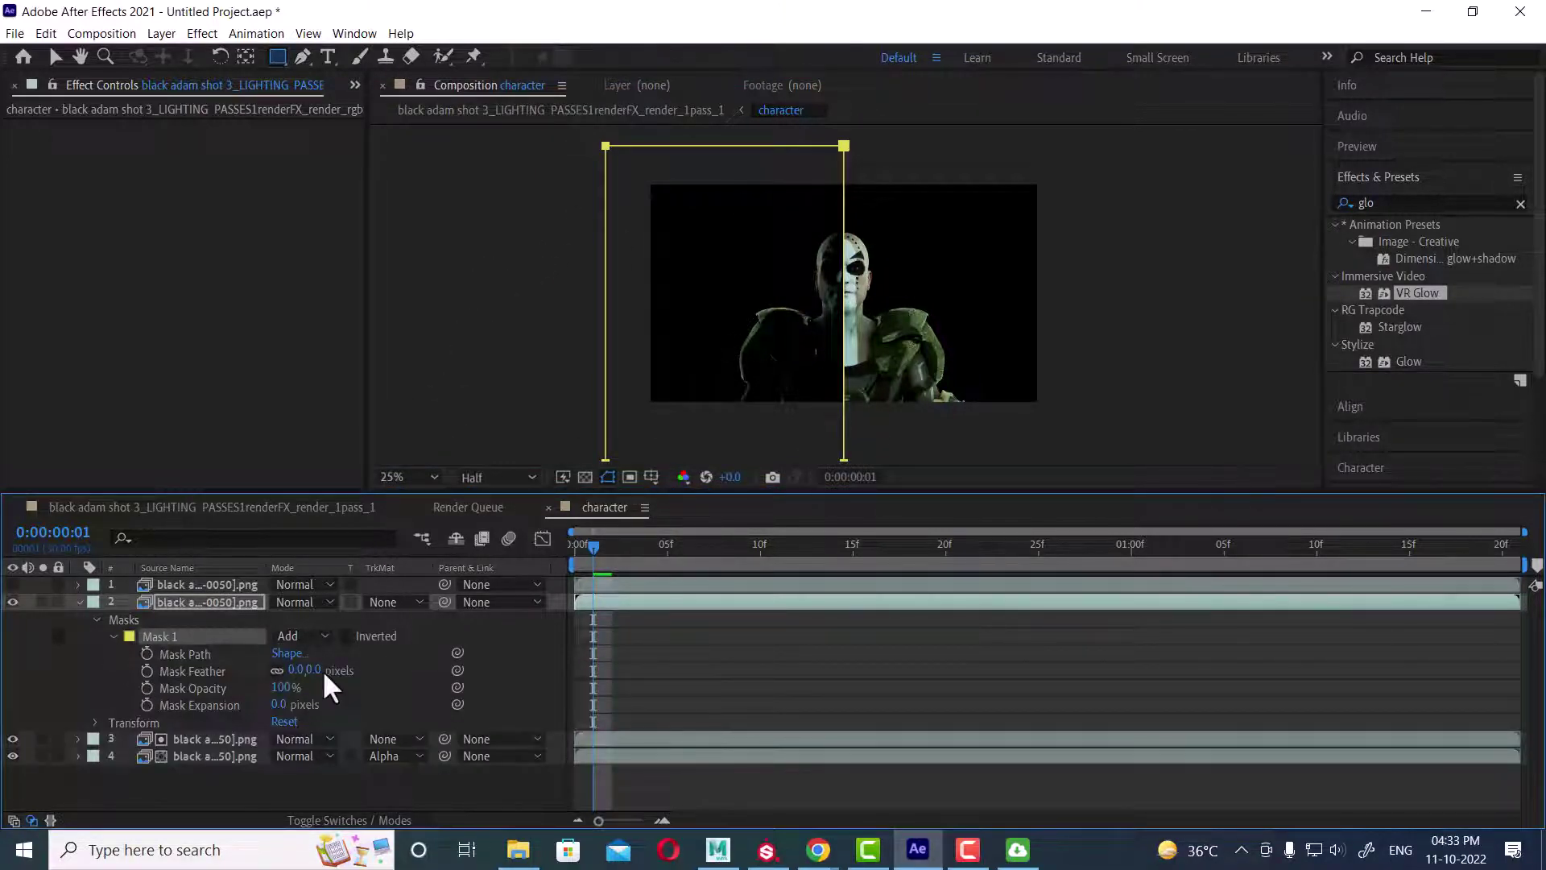
{"action": "left_click_drag", "start_coordinate": [320, 674], "coordinate": [409, 645]}
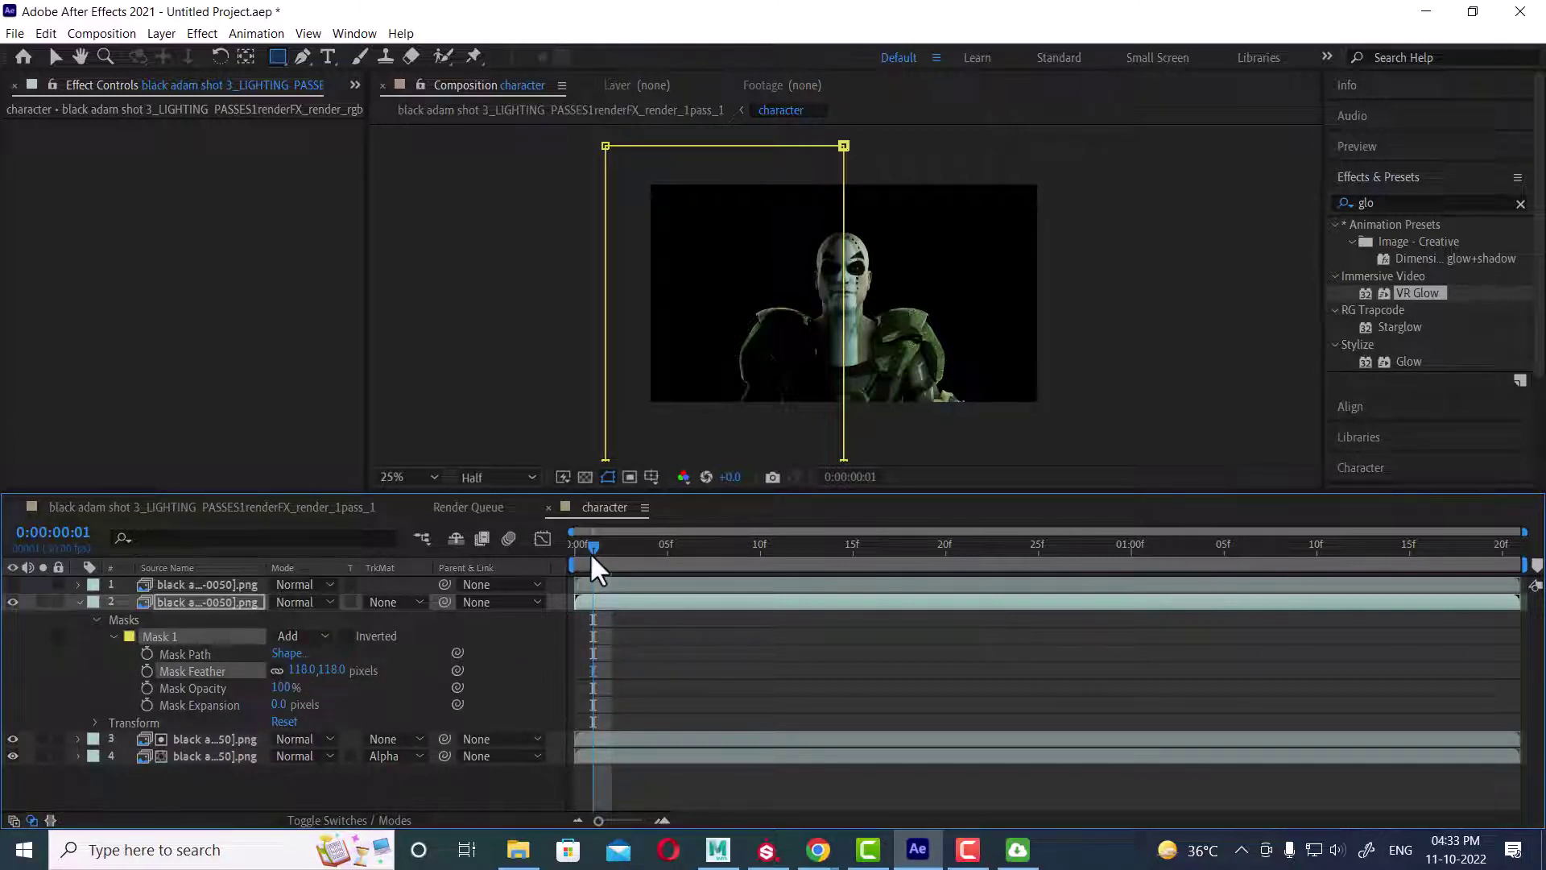
Step: Preview the masked character in the main composition from the first frame and scrub to 0:00:00:04
{"action": "left_click_drag", "start_coordinate": [592, 543], "coordinate": [516, 541]}
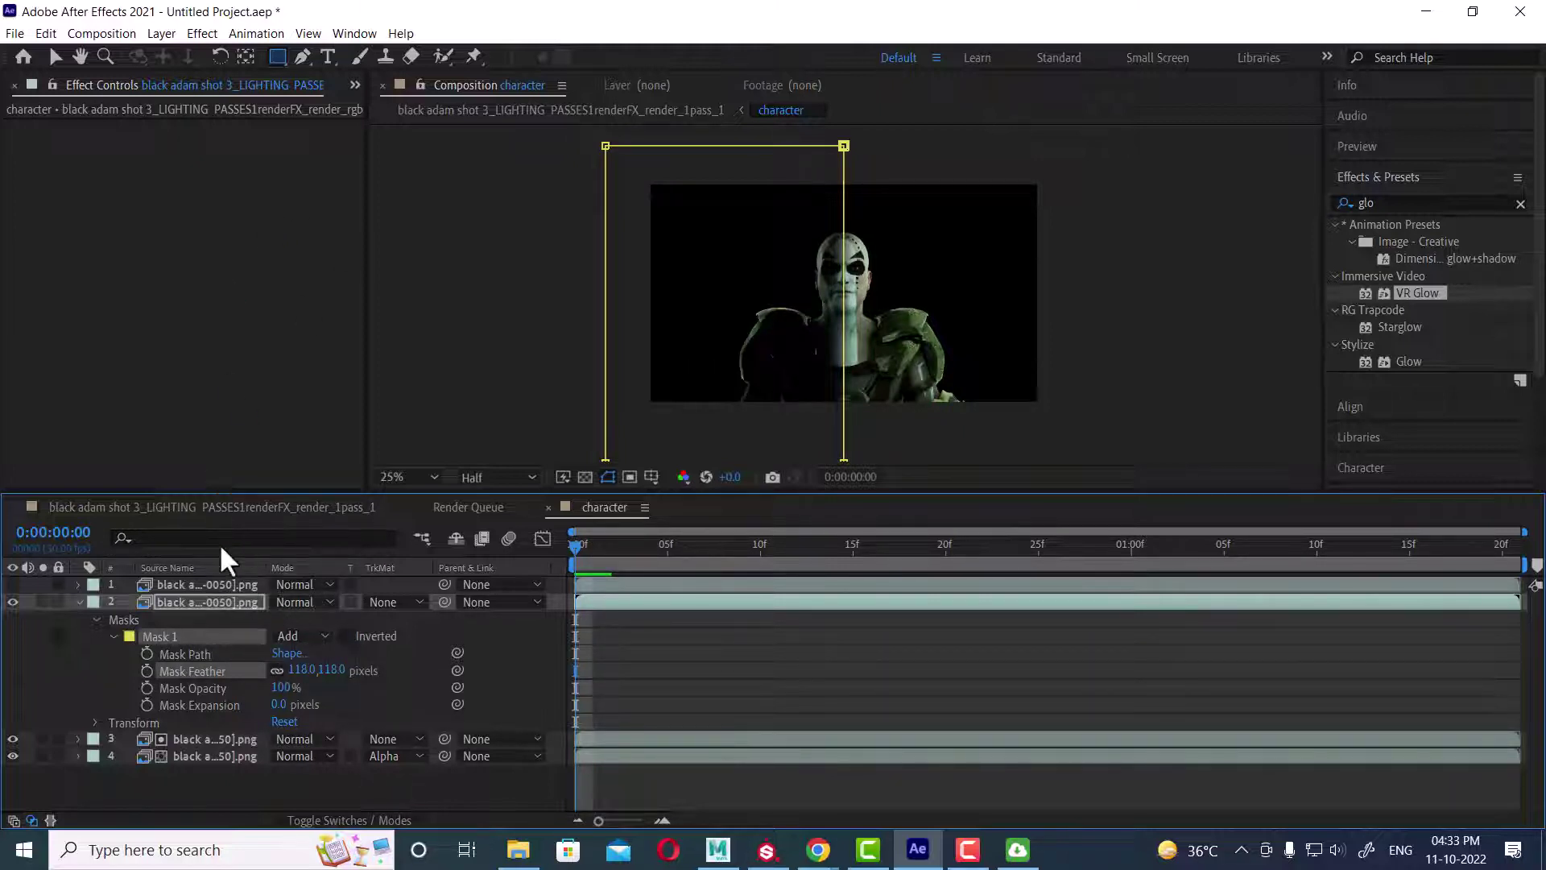
{"action": "left_click", "coordinate": [219, 505]}
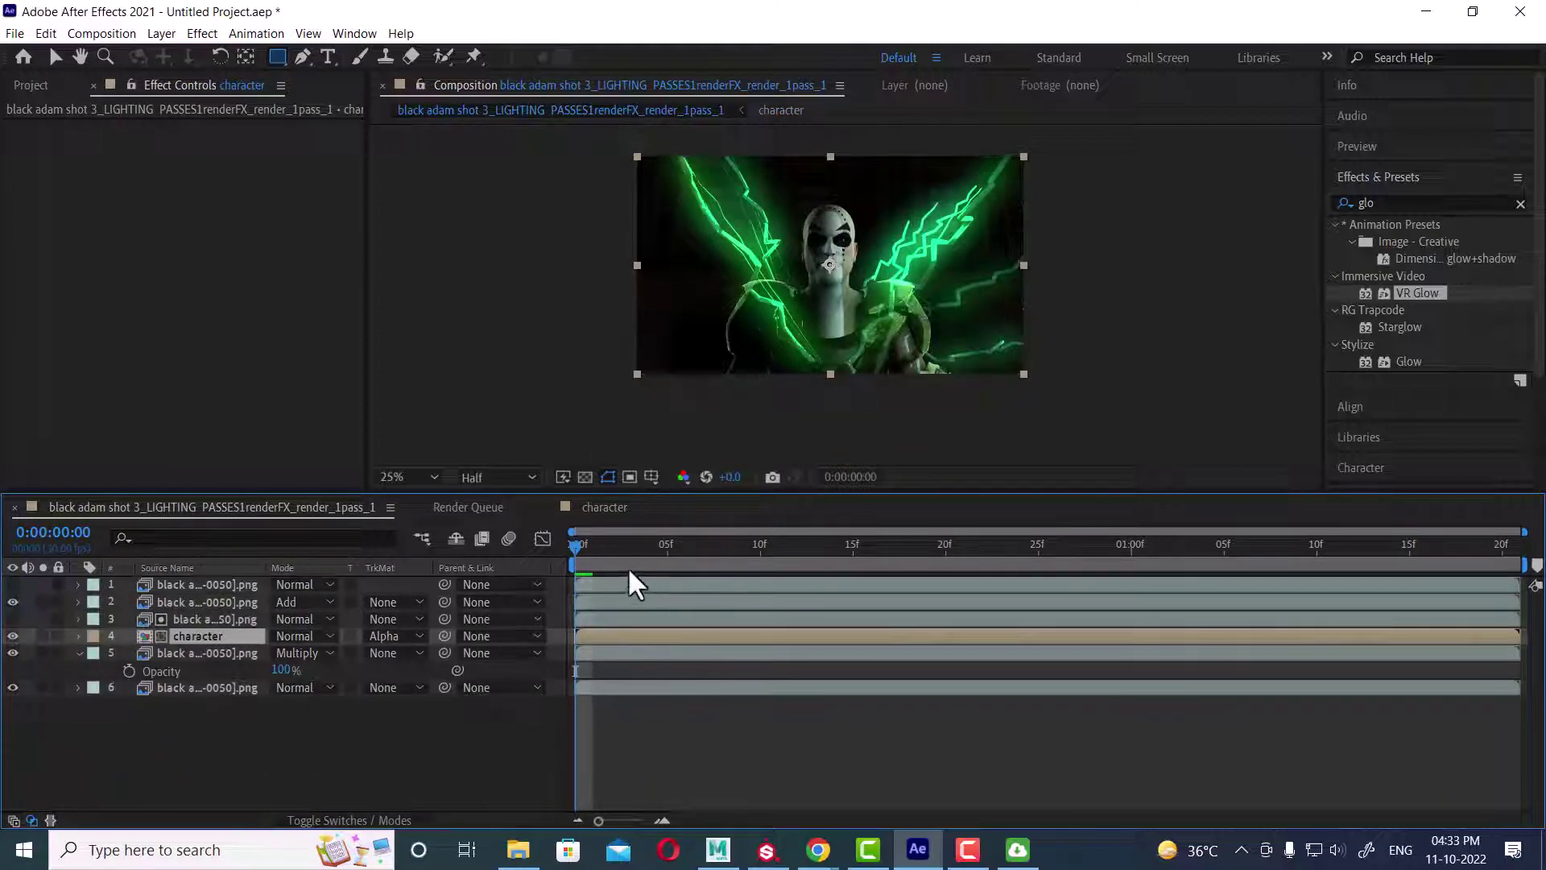
{"action": "key", "text": "space"}
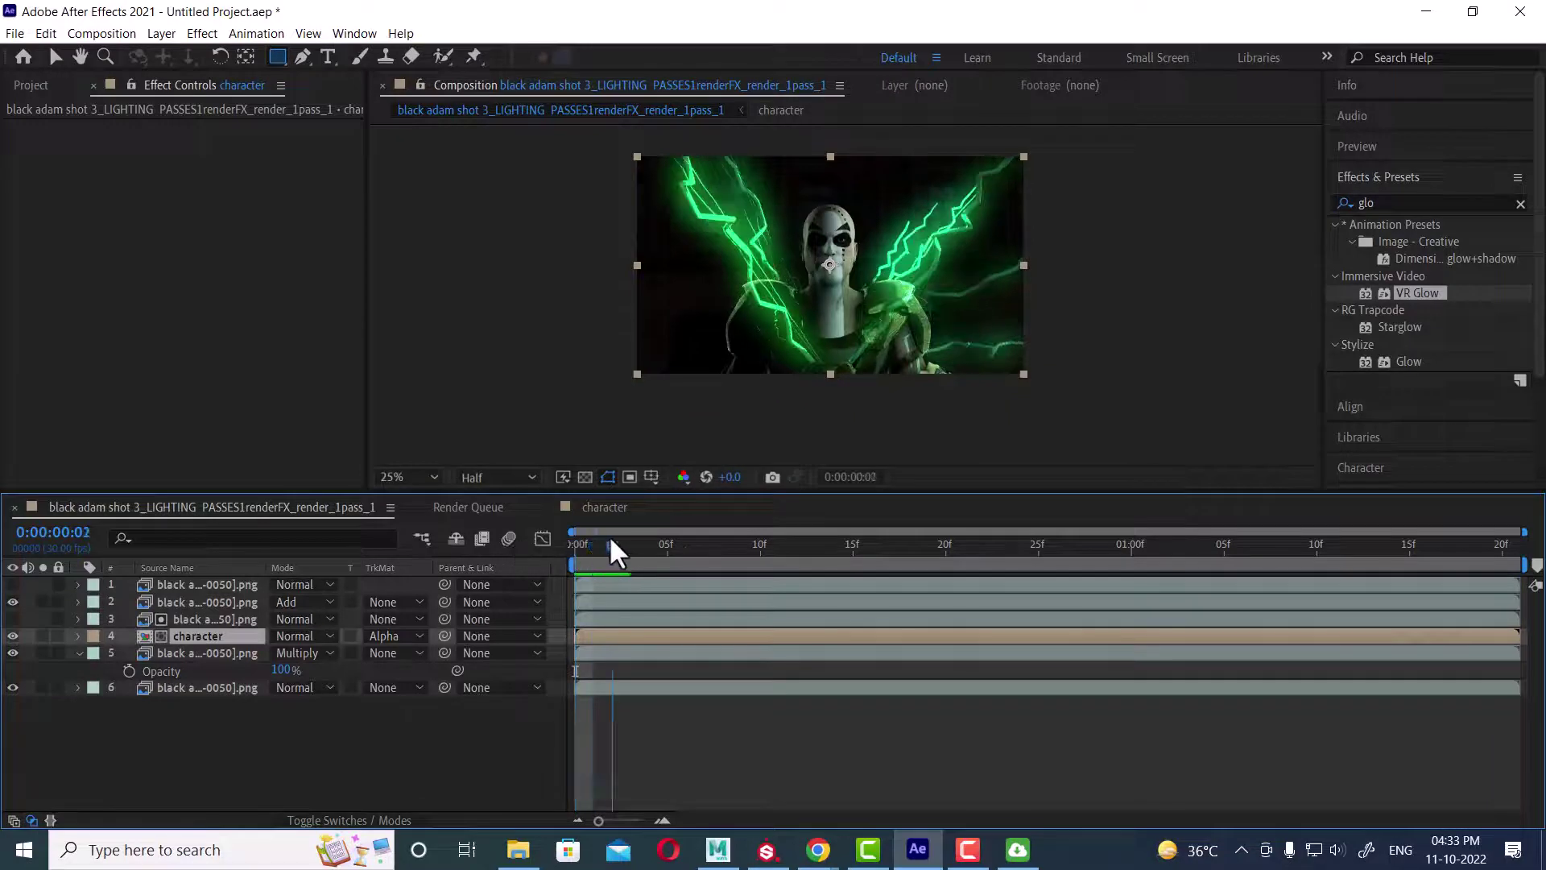
{"action": "left_click_drag", "start_coordinate": [666, 539], "coordinate": [561, 537]}
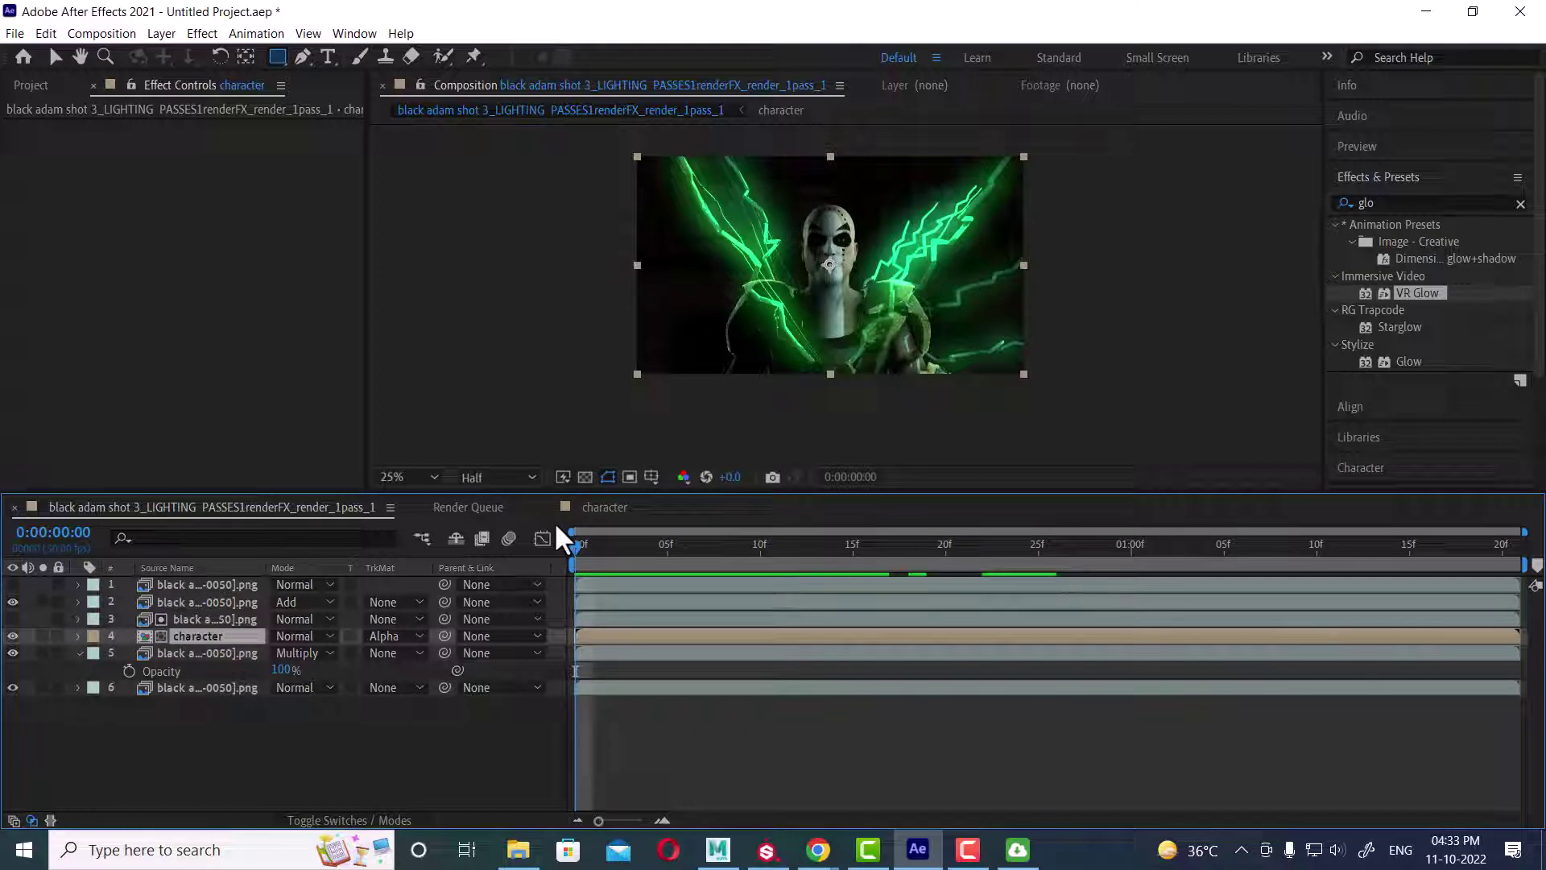
{"action": "mouse_move", "coordinate": [561, 538]}
{"action": "left_mouse_down"}
{"action": "mouse_move", "coordinate": [683, 542]}
{"action": "mouse_move", "coordinate": [585, 535]}
{"action": "left_mouse_up"}
{"action": "mouse_move", "coordinate": [583, 532]}
{"action": "left_mouse_down"}
{"action": "mouse_move", "coordinate": [670, 541]}
{"action": "mouse_move", "coordinate": [551, 534]}
{"action": "mouse_move", "coordinate": [649, 533]}
{"action": "left_mouse_up"}
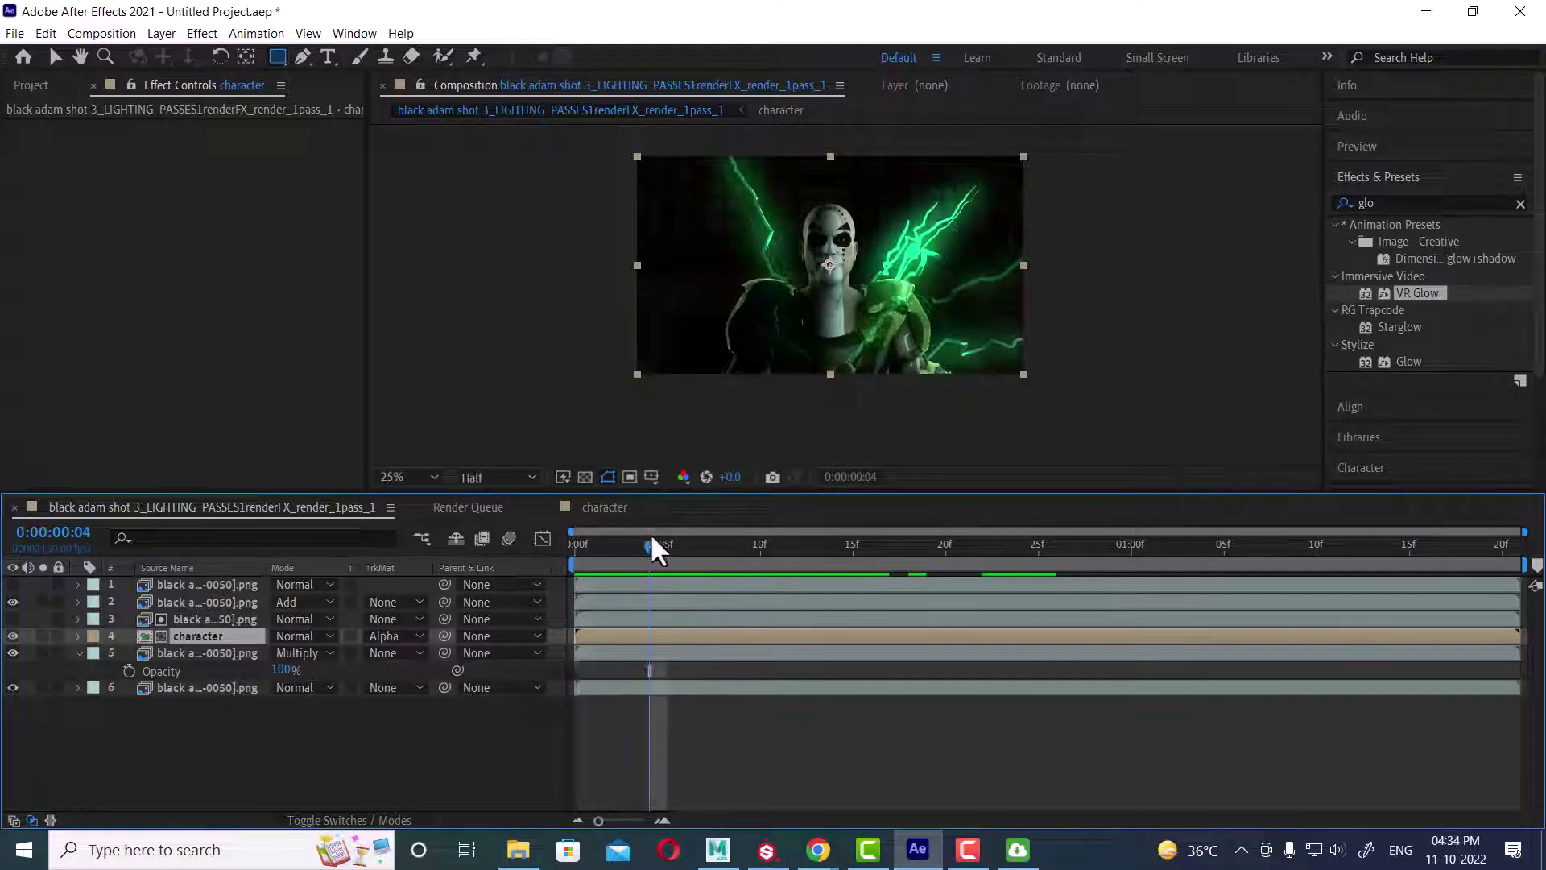
Step: Reopen the character composition and start animating the layer 2 pass's mask path with a keyframe at the first frame
{"action": "double_click", "coordinate": [224, 626]}
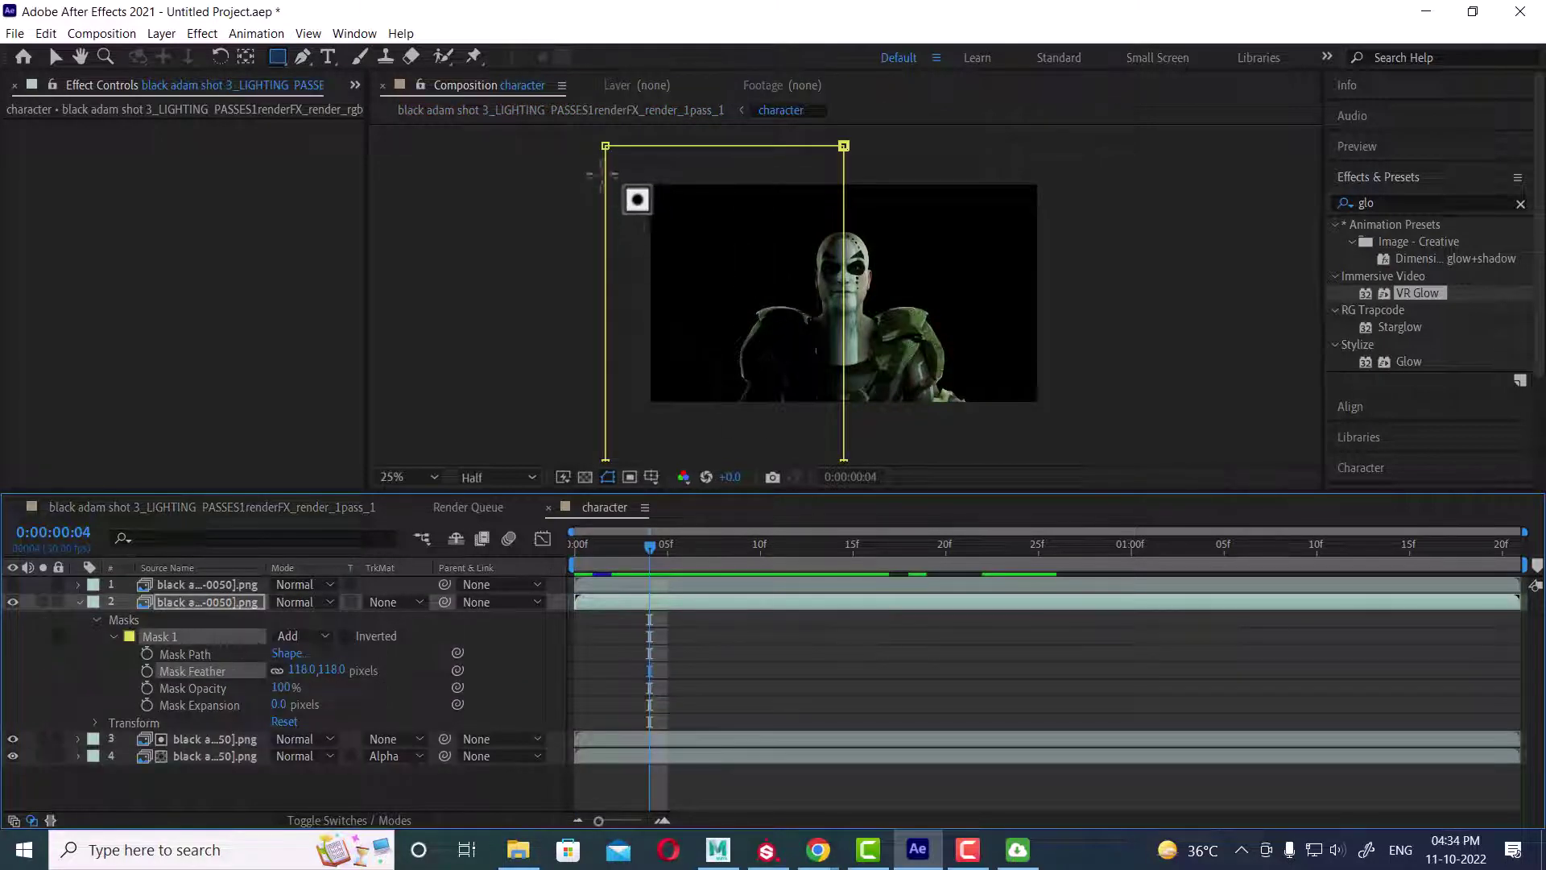
{"action": "left_click", "coordinate": [48, 54]}
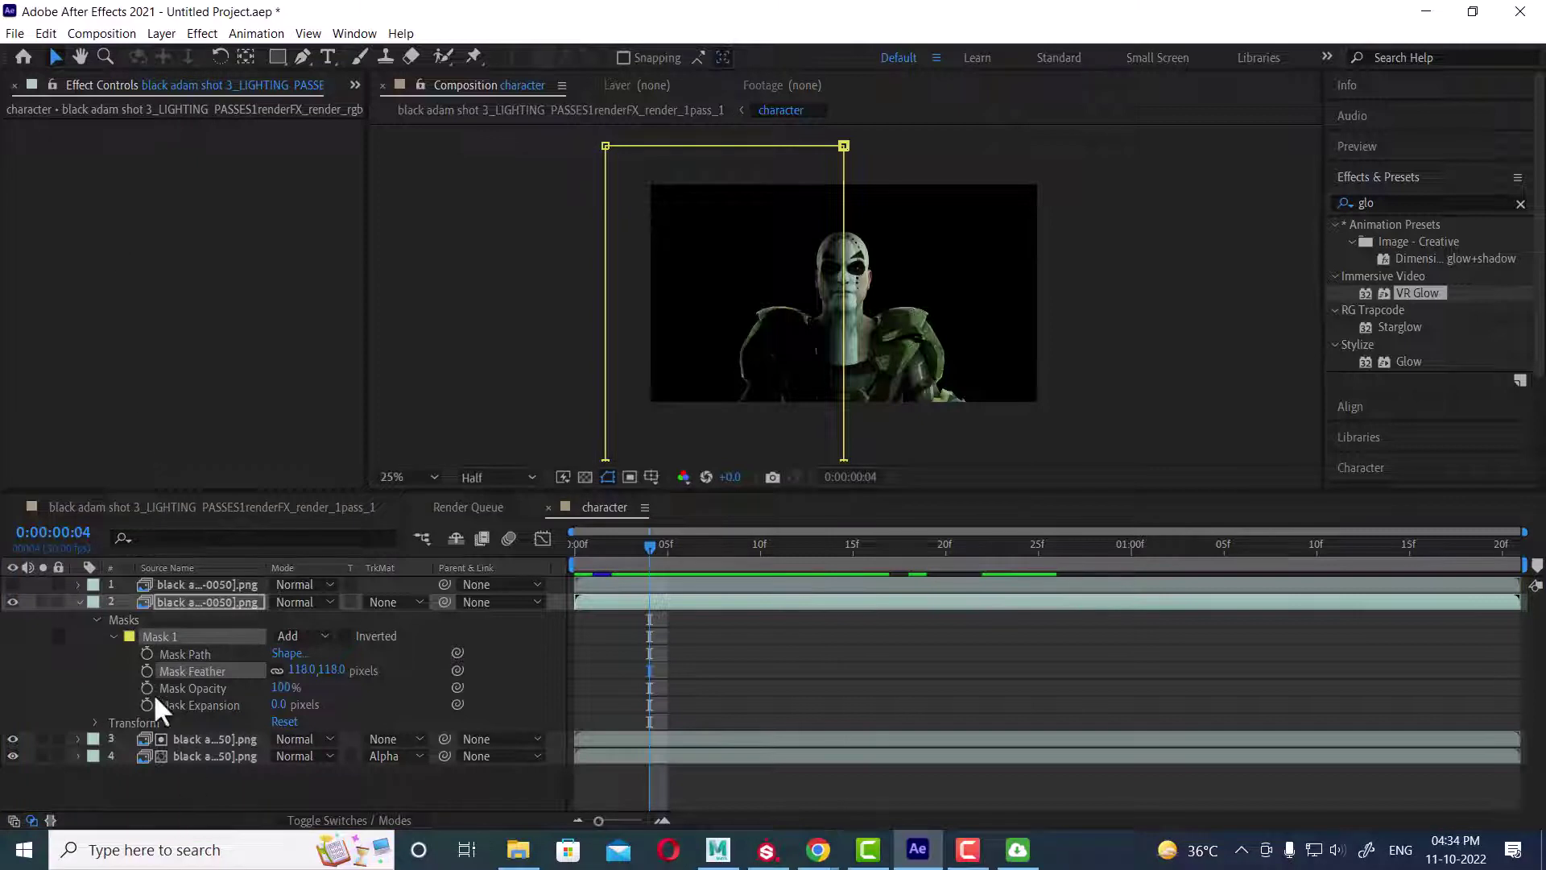
{"action": "left_click", "coordinate": [144, 652]}
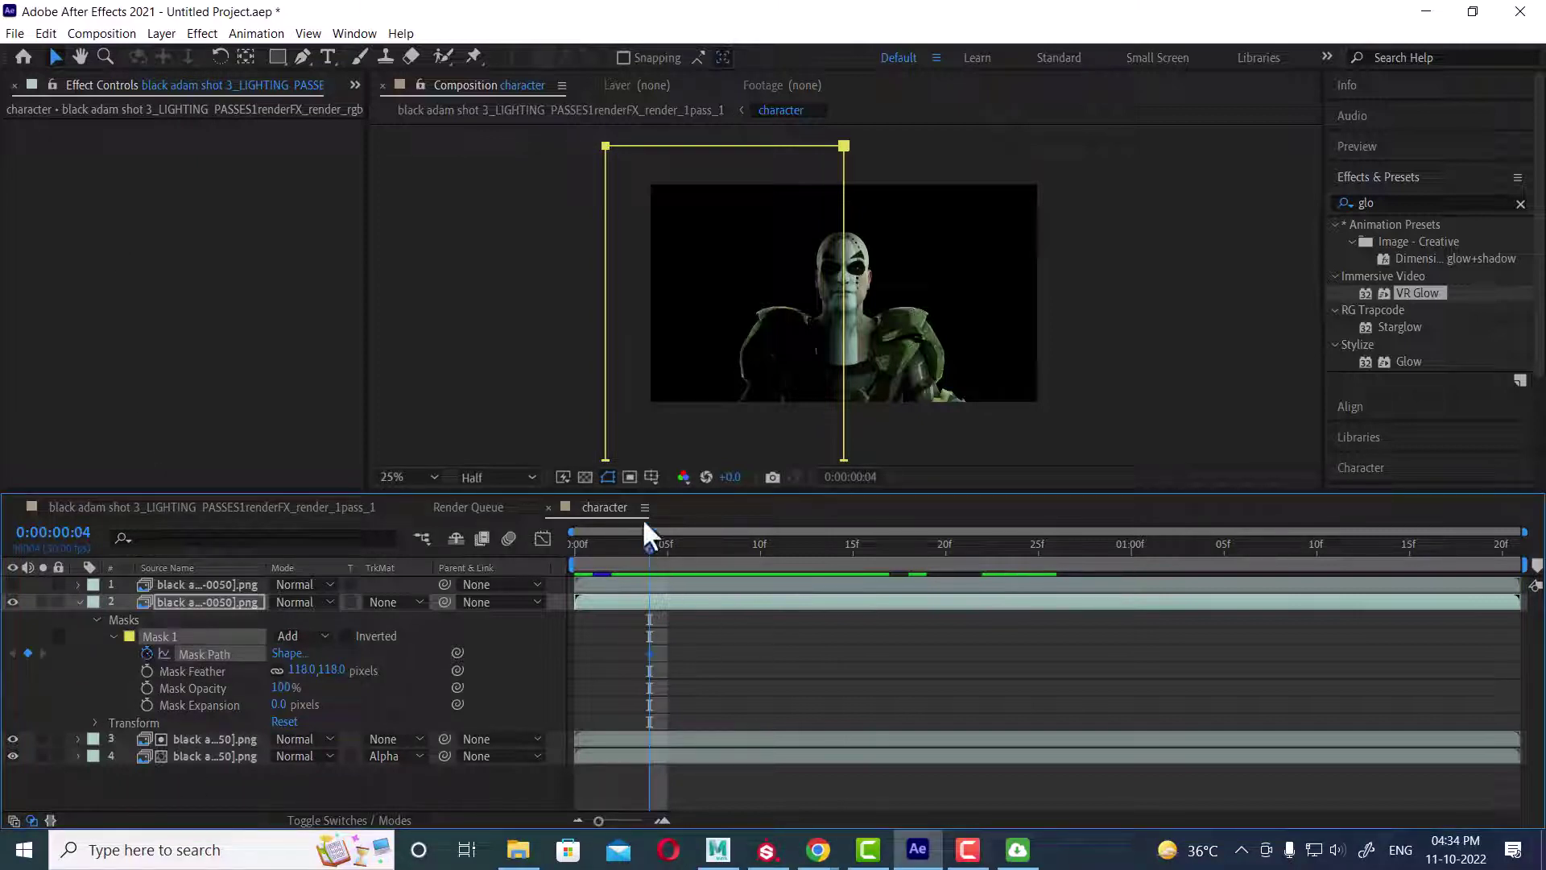
{"action": "left_click_drag", "start_coordinate": [649, 546], "coordinate": [538, 547]}
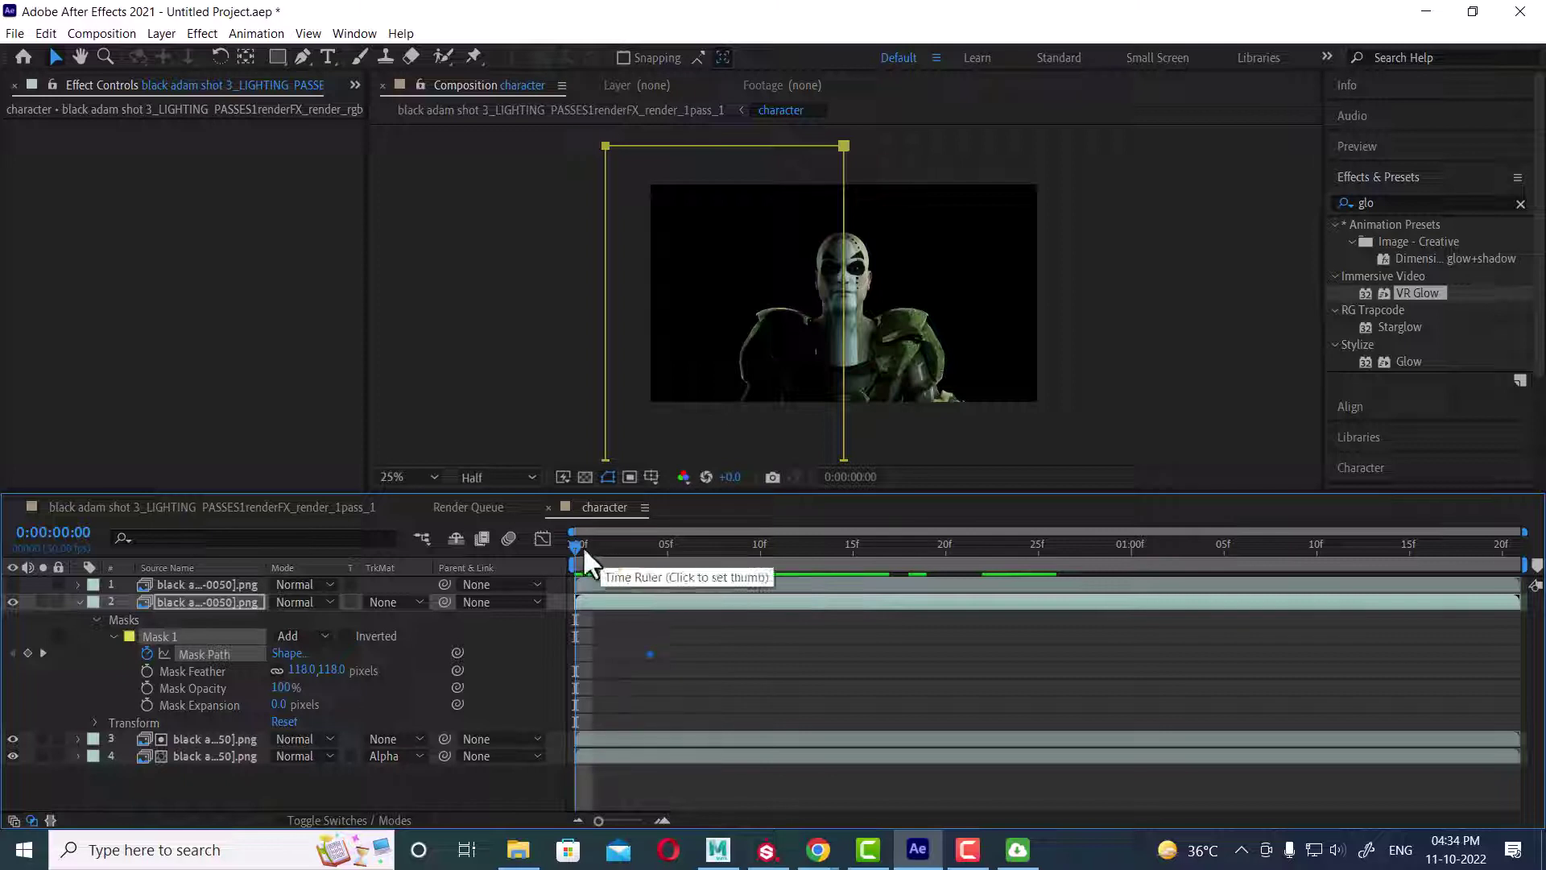
{"action": "left_click", "coordinate": [146, 651]}
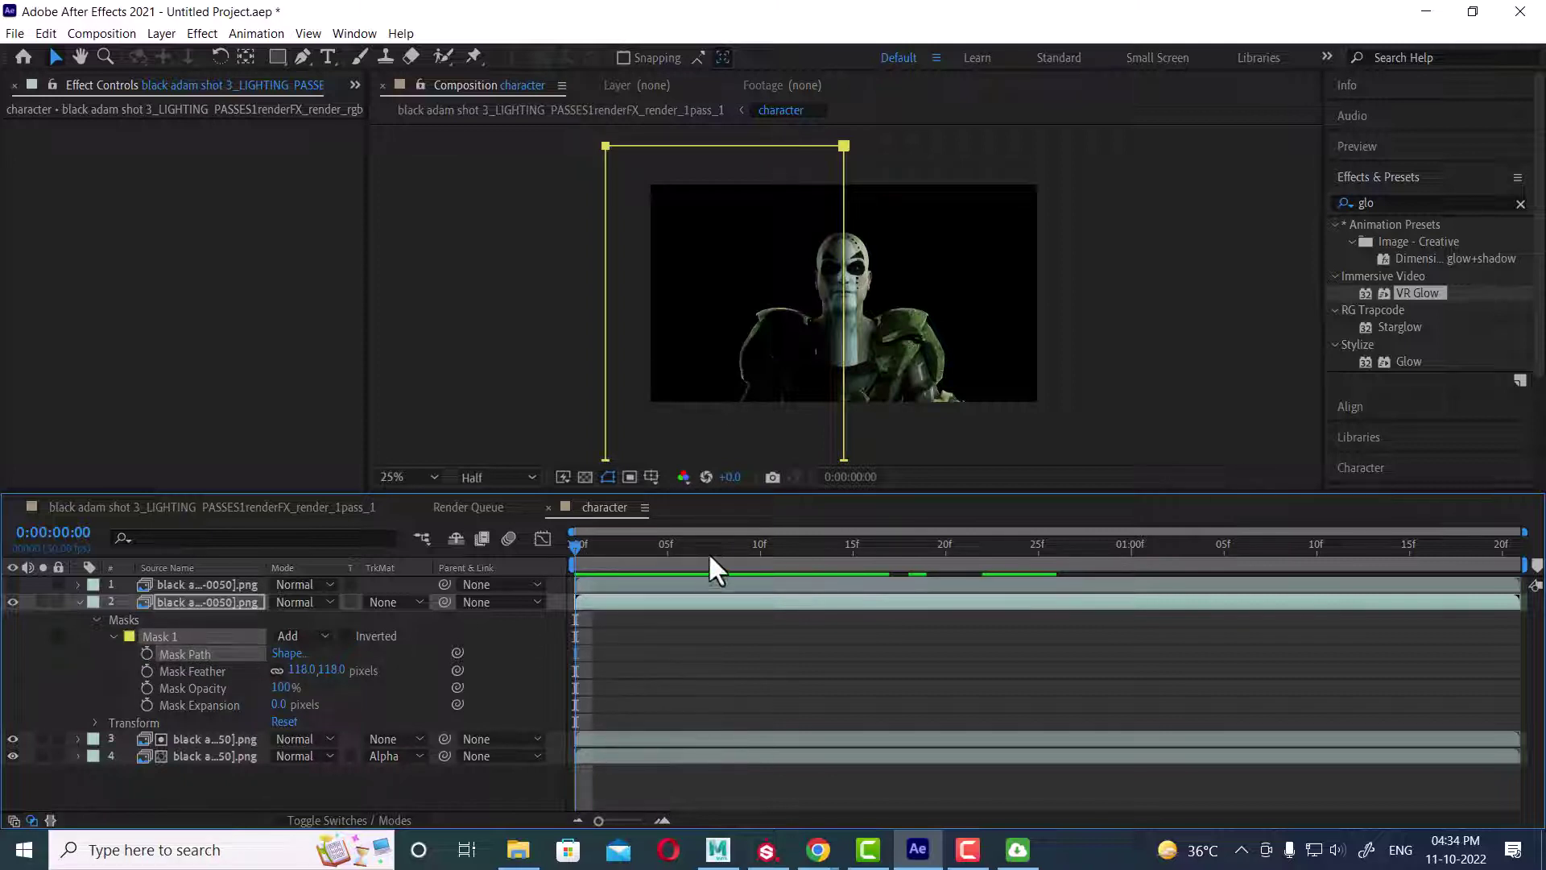
{"action": "left_click", "coordinate": [147, 653]}
Step: At 0:00:00:05, move the mask's outer edge across so it covers the right half of the frame
{"action": "left_click_drag", "start_coordinate": [572, 544], "coordinate": [664, 543]}
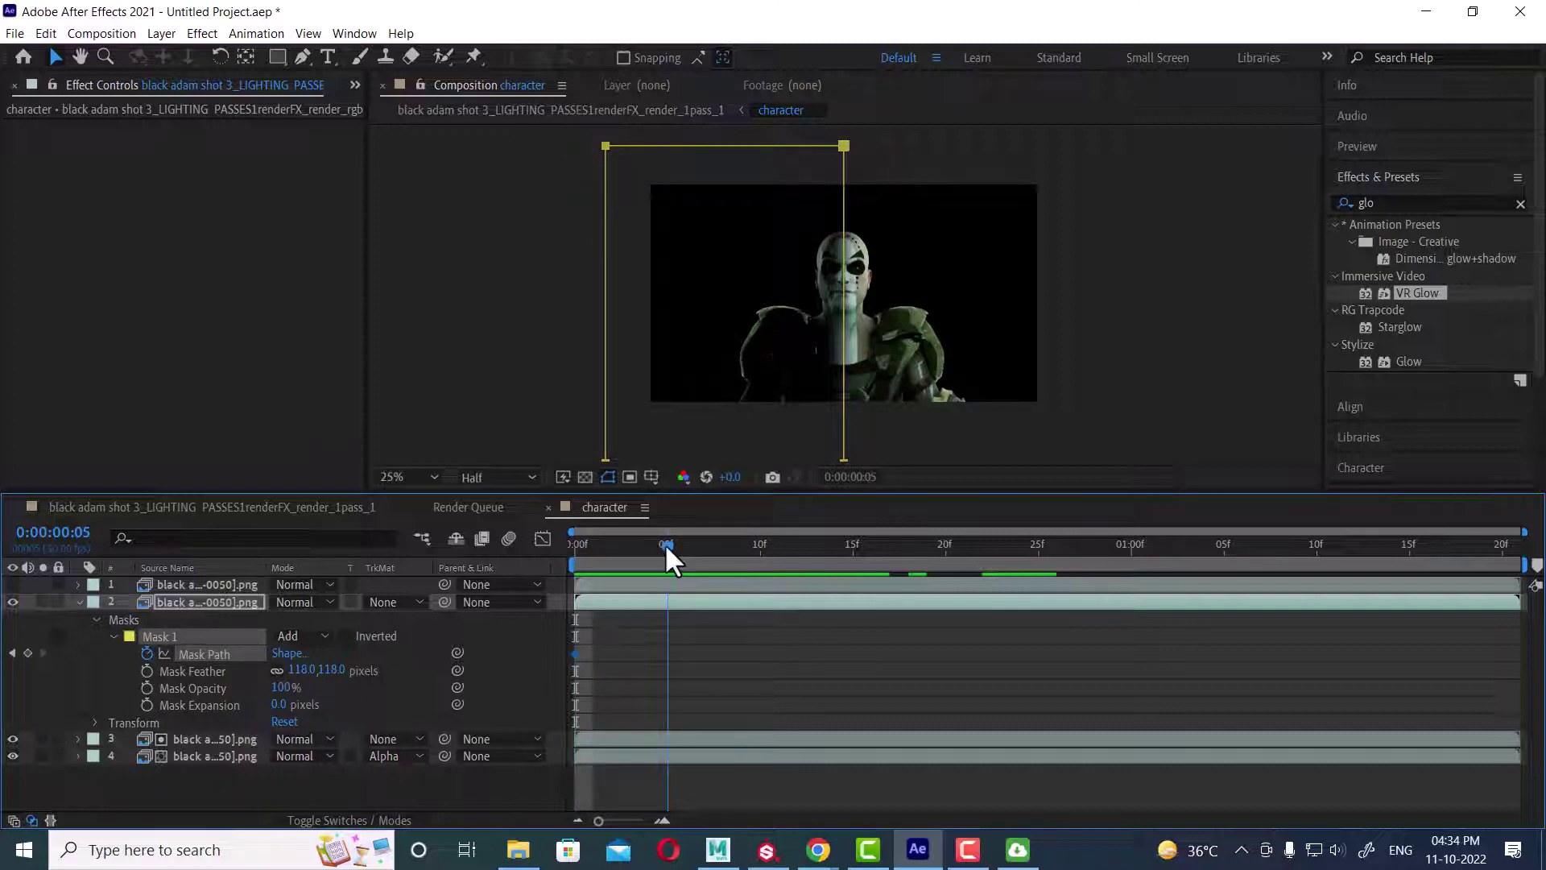
{"action": "scroll", "coordinate": [697, 286], "scroll_direction": "down", "scroll_amount": 2}
{"action": "left_click_drag", "start_coordinate": [694, 201], "coordinate": [958, 383]}
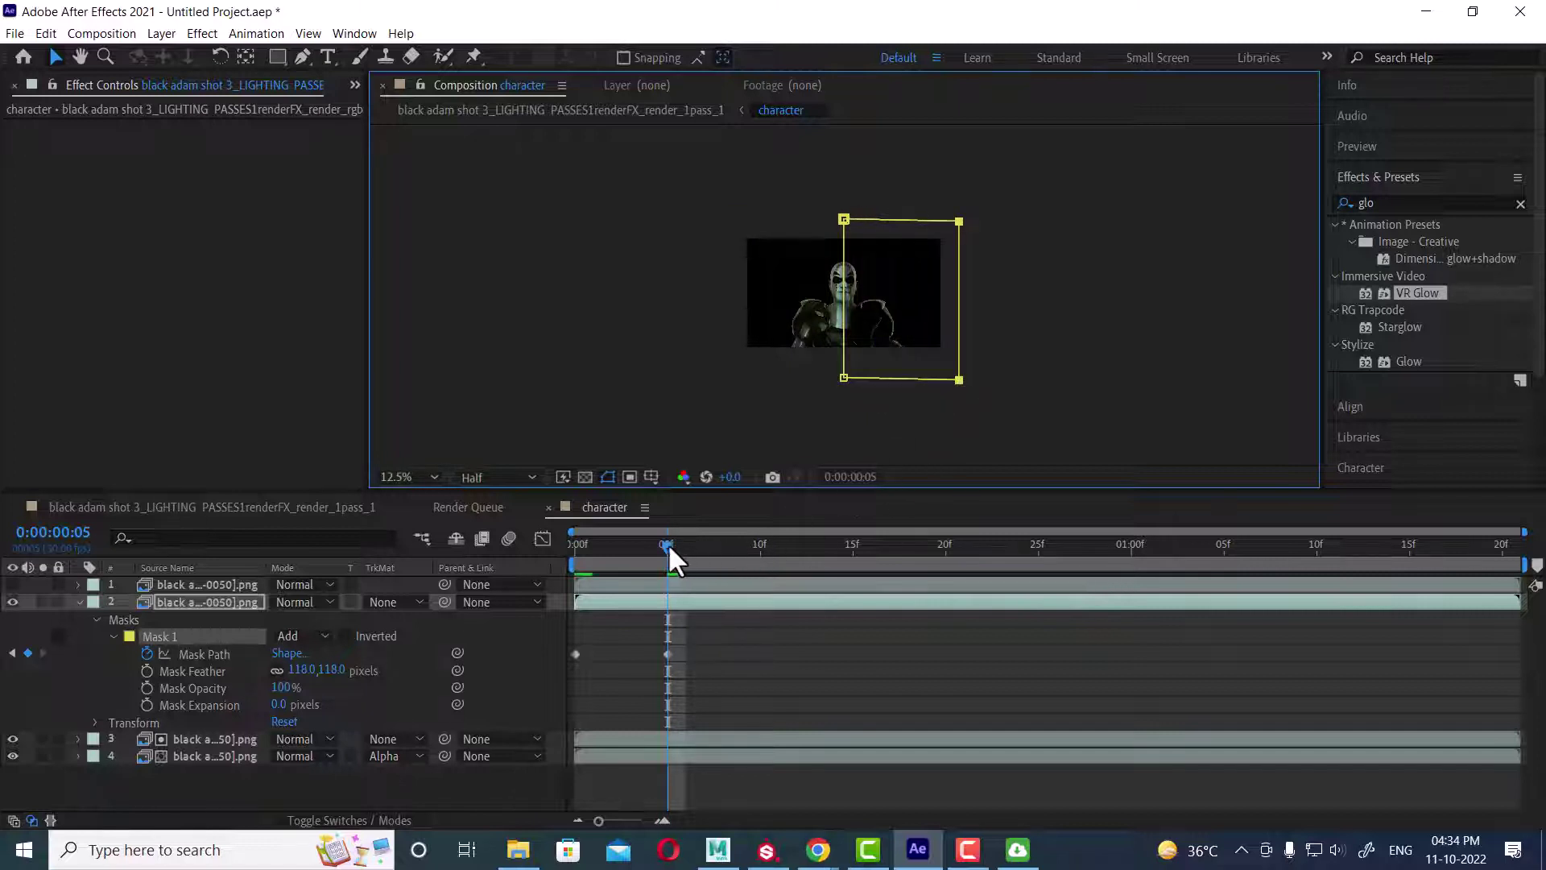
Step: At 0:00:00:15, move the mask's outer edge back so it covers the left half of the frame
{"action": "left_click_drag", "start_coordinate": [668, 545], "coordinate": [858, 551]}
{"action": "key", "text": "space"}
{"action": "key", "text": "space"}
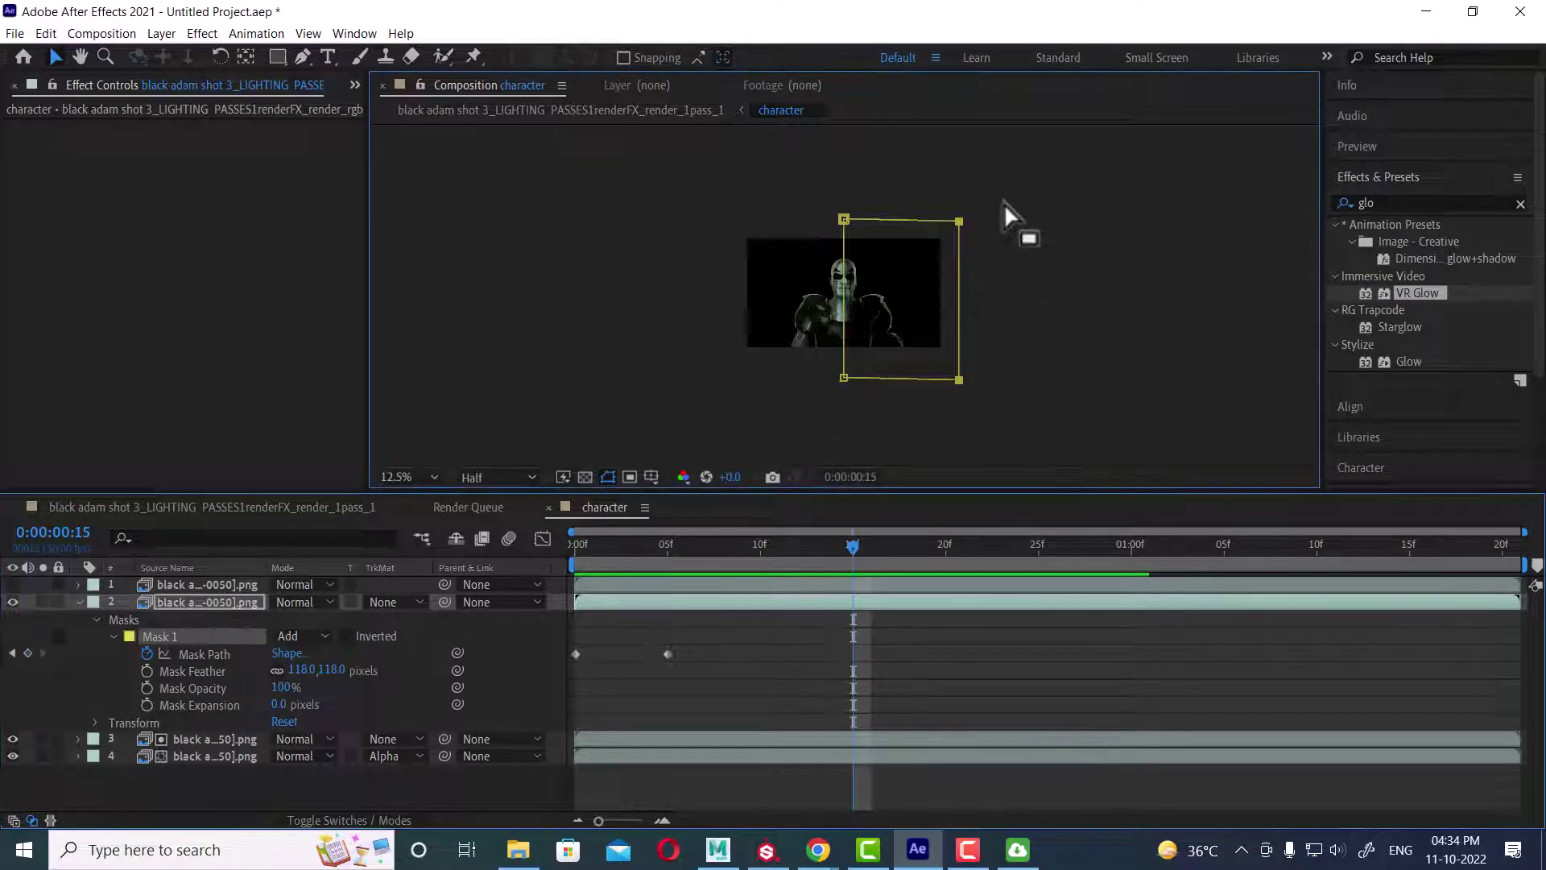
{"action": "left_click_drag", "start_coordinate": [1008, 185], "coordinate": [727, 375]}
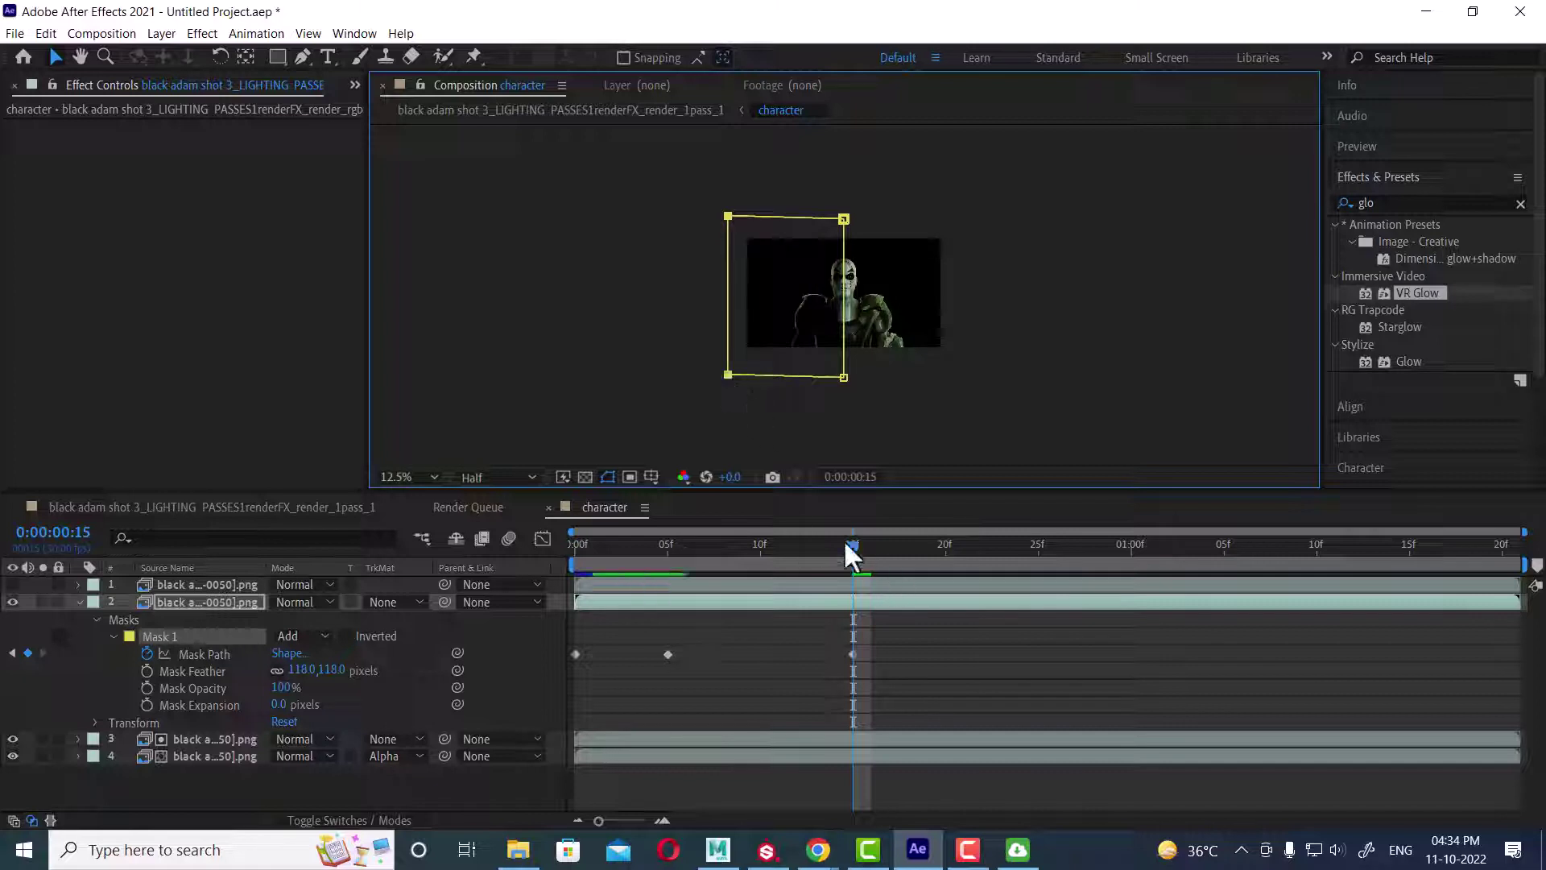
Step: Scrub and play the mask animation in the character composition, stopping at 0:00:00:07 for a closer look
{"action": "left_click_drag", "start_coordinate": [787, 547], "coordinate": [699, 545]}
{"action": "left_click", "coordinate": [591, 546]}
{"action": "key", "text": "space"}
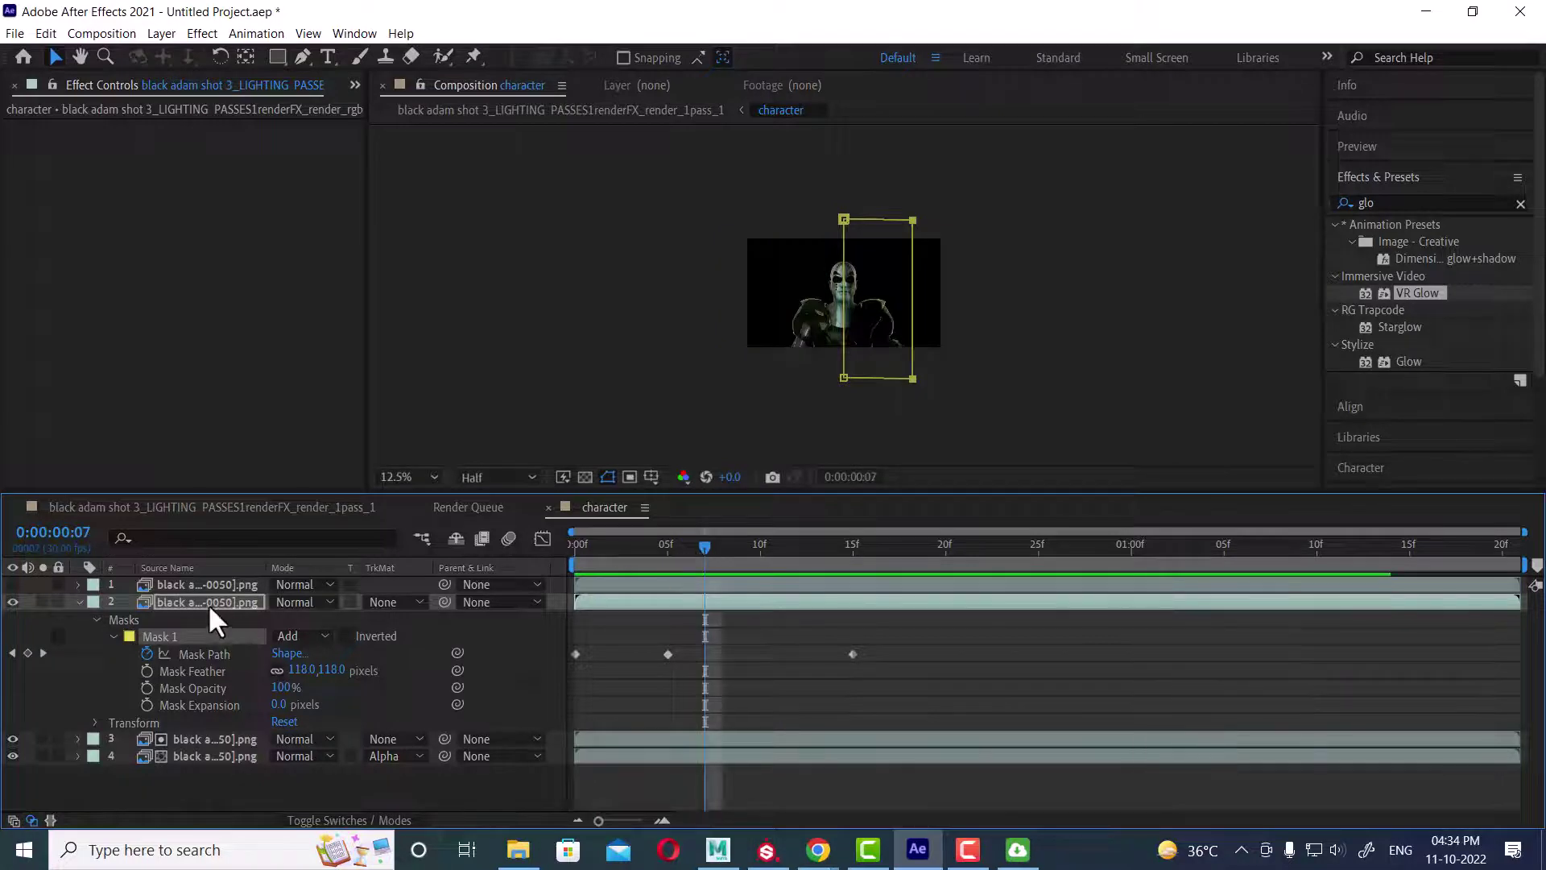
{"action": "key", "text": "period"}
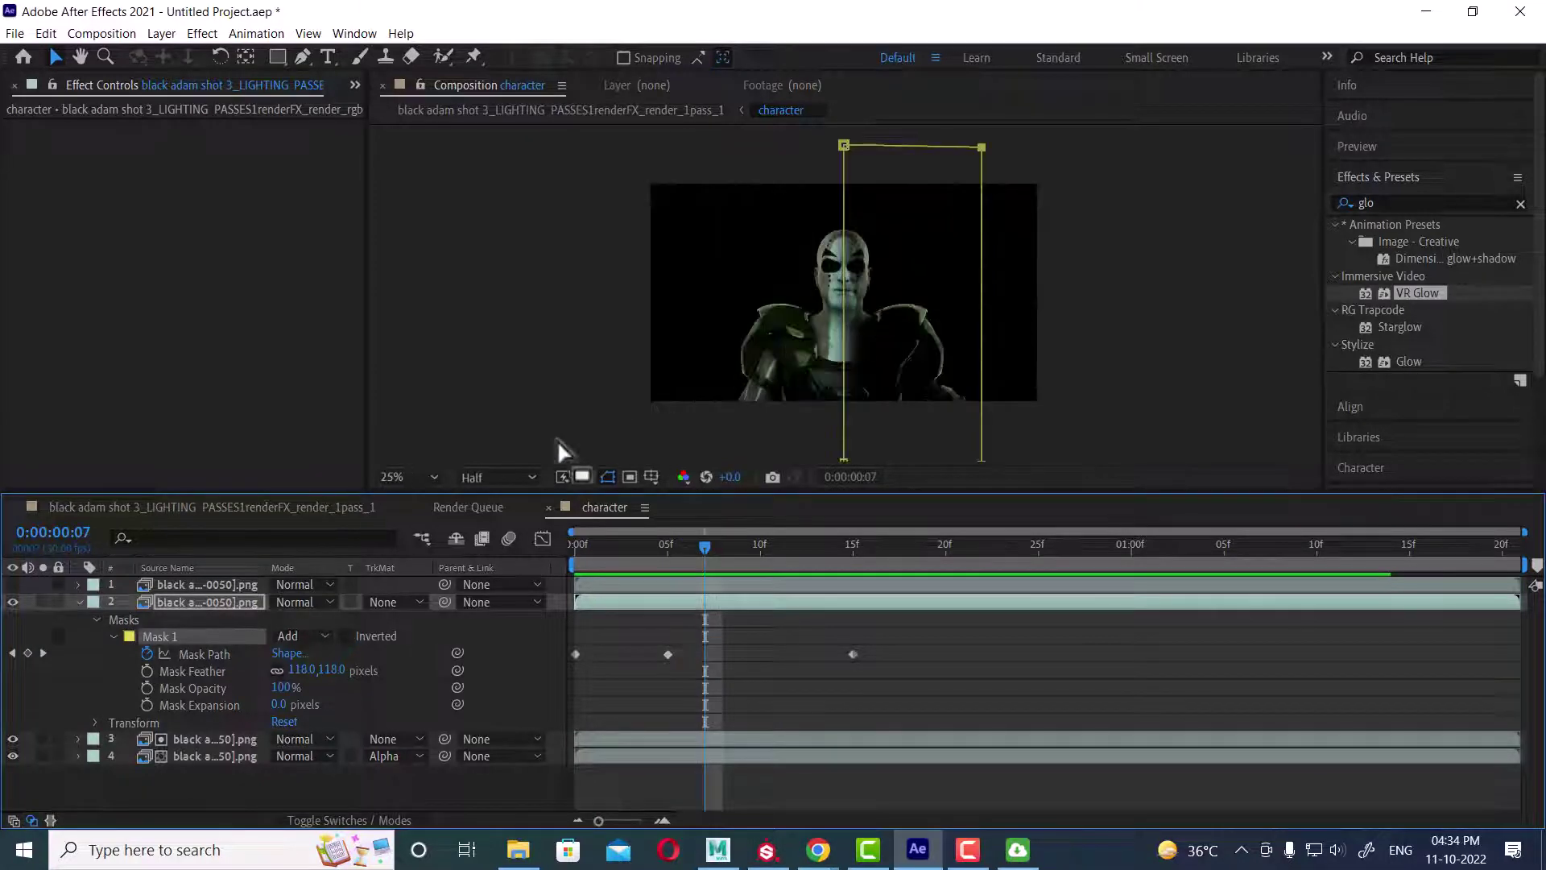
Step: Try the Screen blending mode on the masked layer 2 pass and toggle its visibility to compare
{"action": "left_click", "coordinate": [318, 602]}
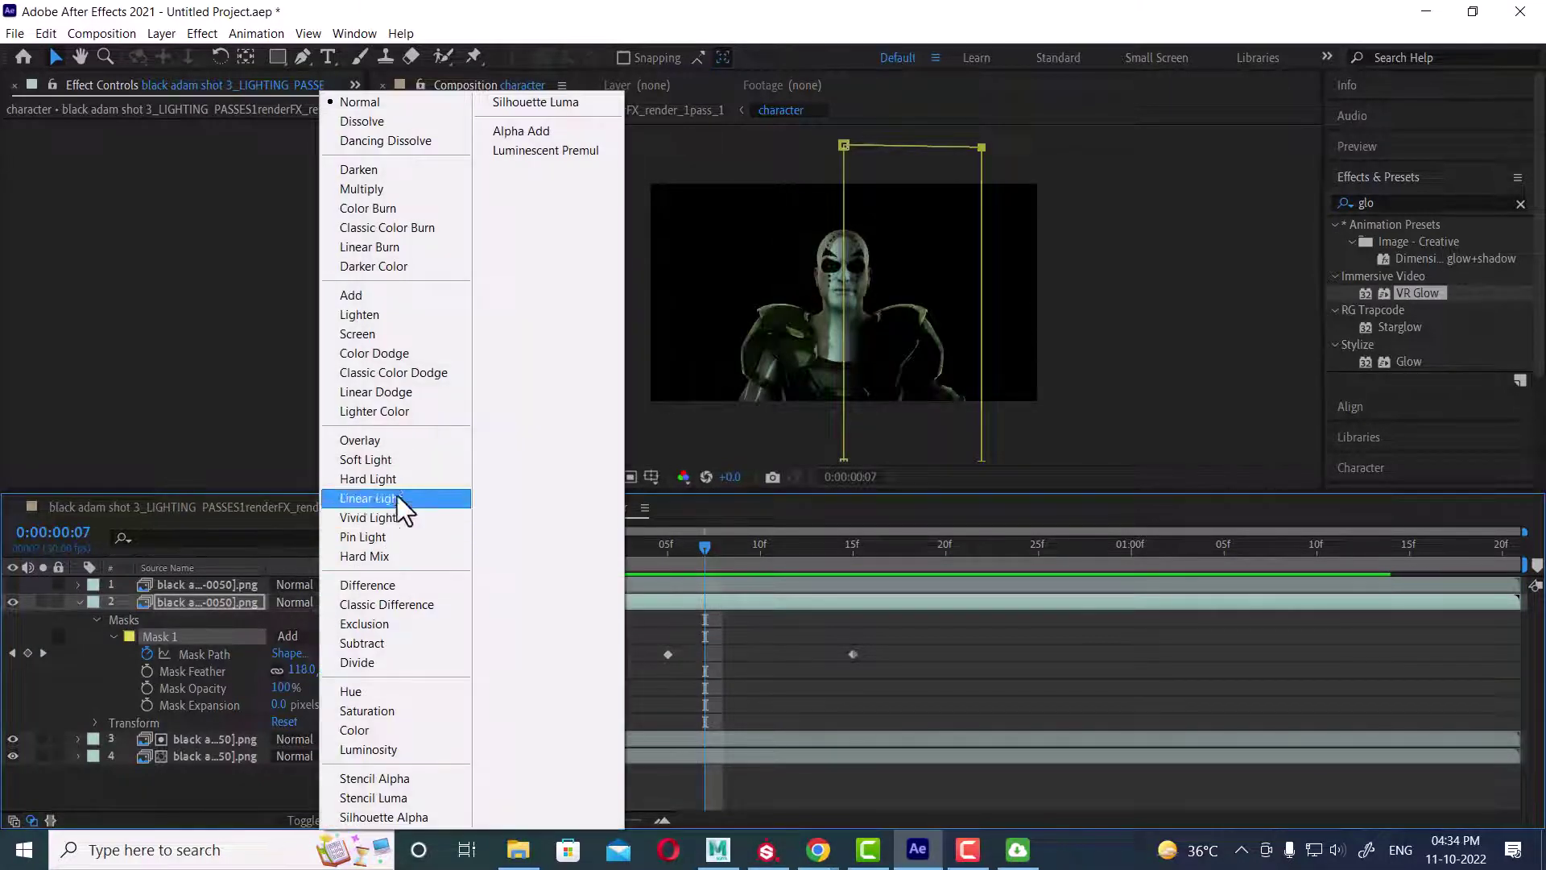
{"action": "left_click", "coordinate": [401, 334]}
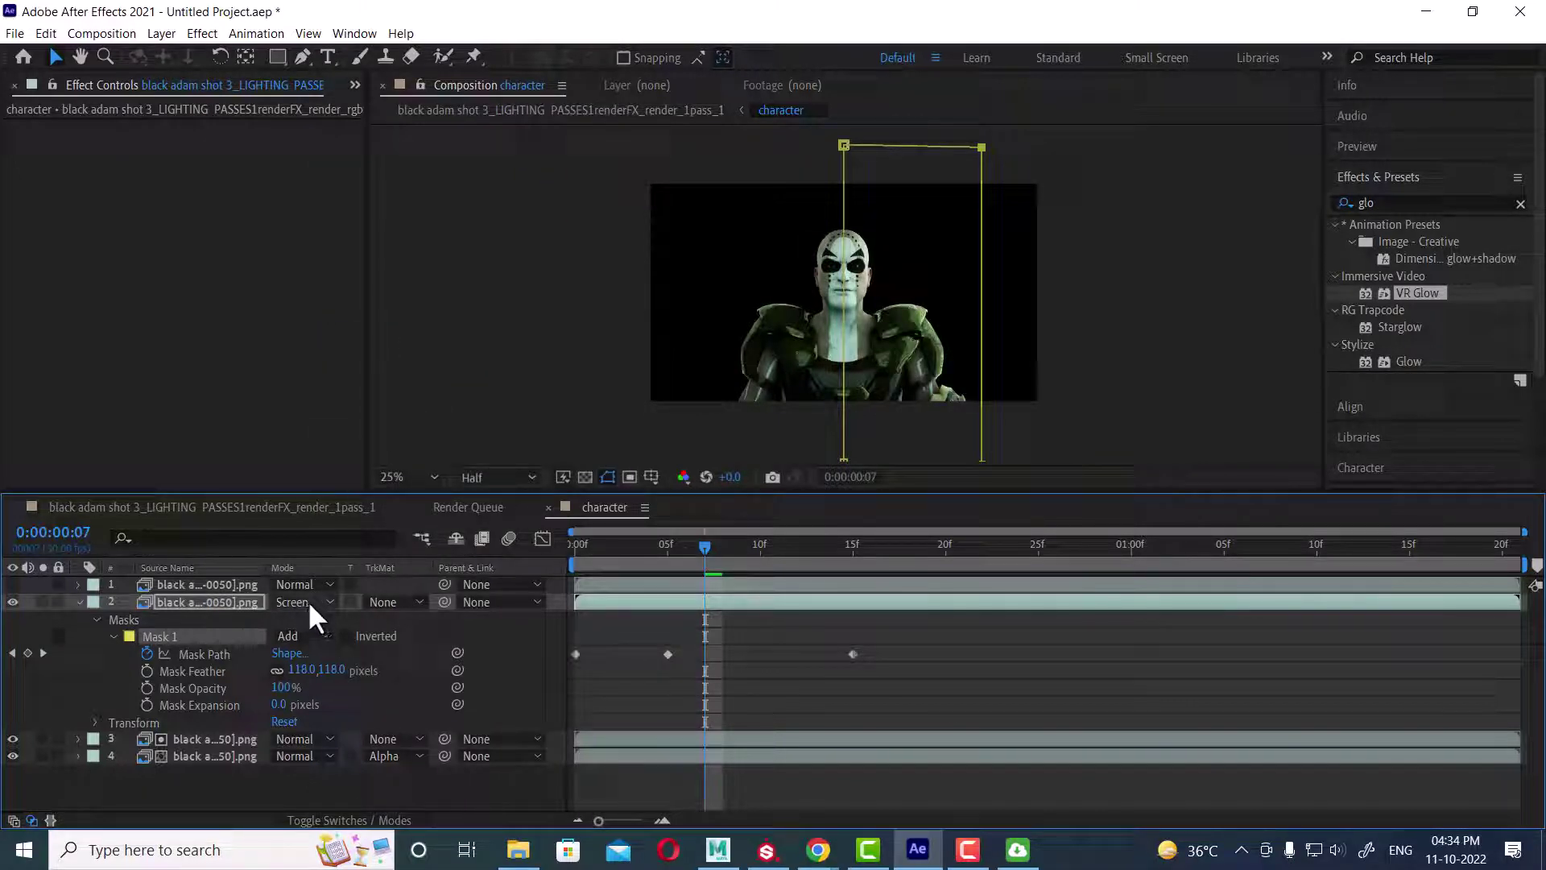
{"action": "left_click", "coordinate": [78, 600]}
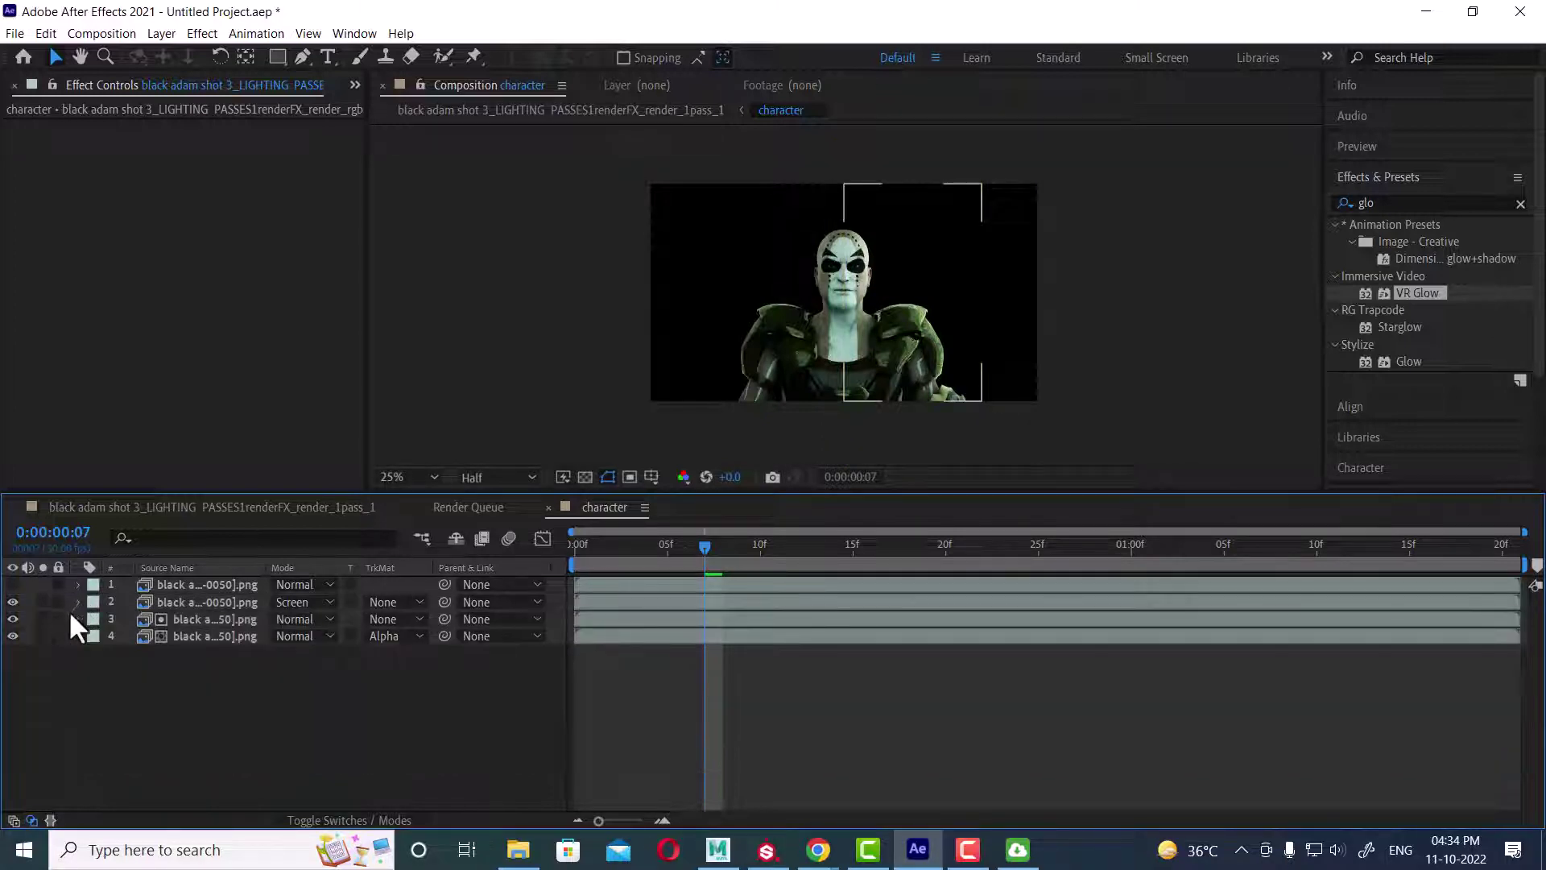
{"action": "left_click", "coordinate": [13, 602]}
{"action": "left_click", "coordinate": [13, 602]}
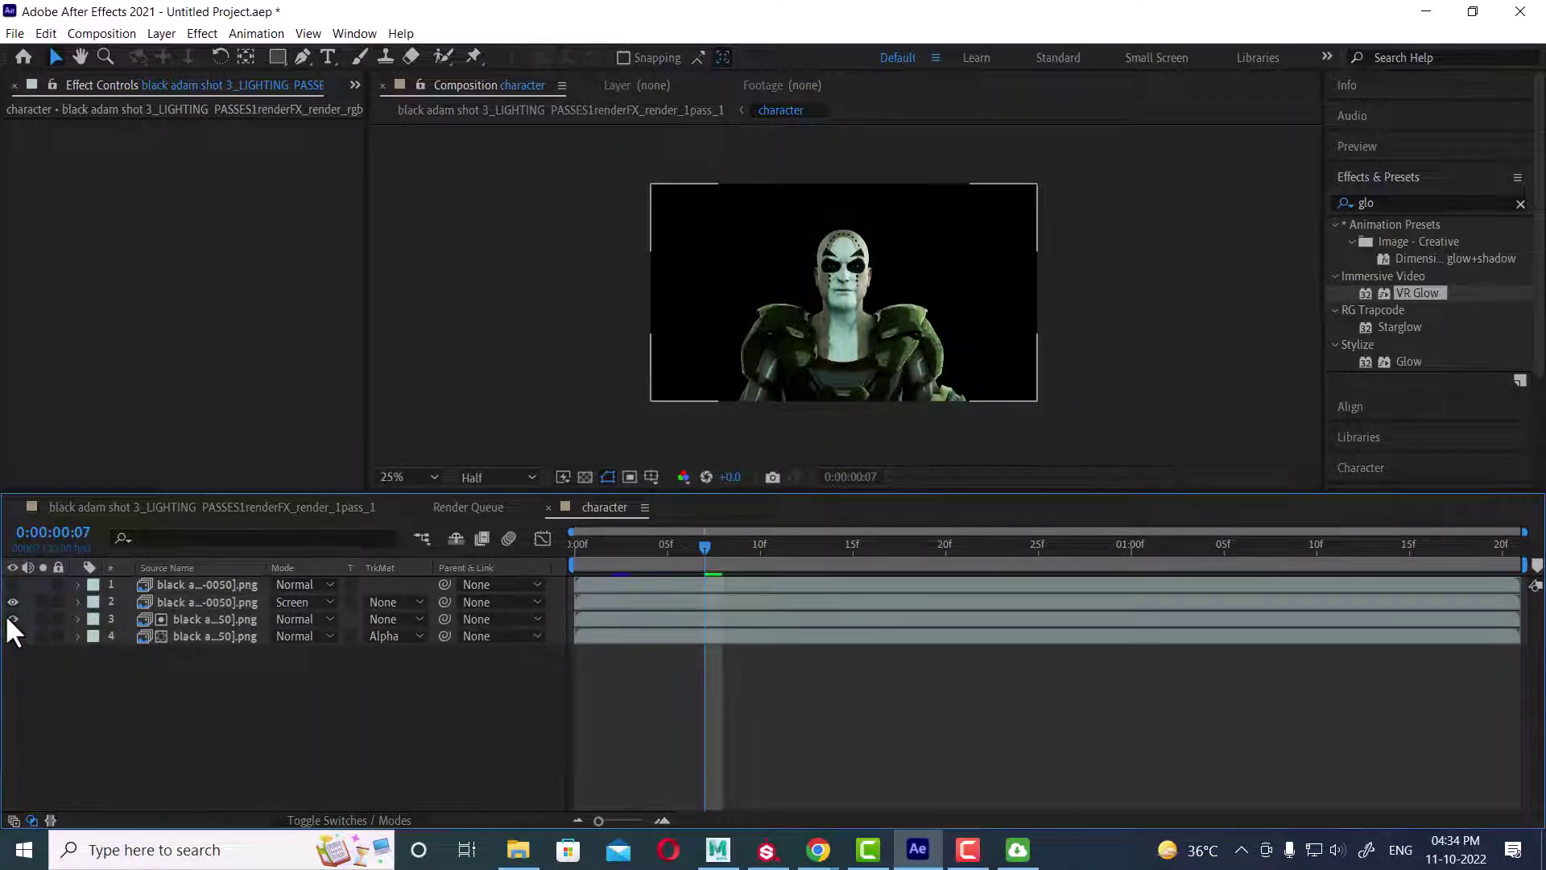
Step: Toggle the layer 3 pass's visibility to compare, and expand the layer 2 pass to inspect Mask 1
{"action": "left_click", "coordinate": [8, 617]}
{"action": "left_click", "coordinate": [8, 618]}
{"action": "left_click", "coordinate": [8, 617]}
{"action": "left_click", "coordinate": [12, 618]}
{"action": "left_click", "coordinate": [172, 587]}
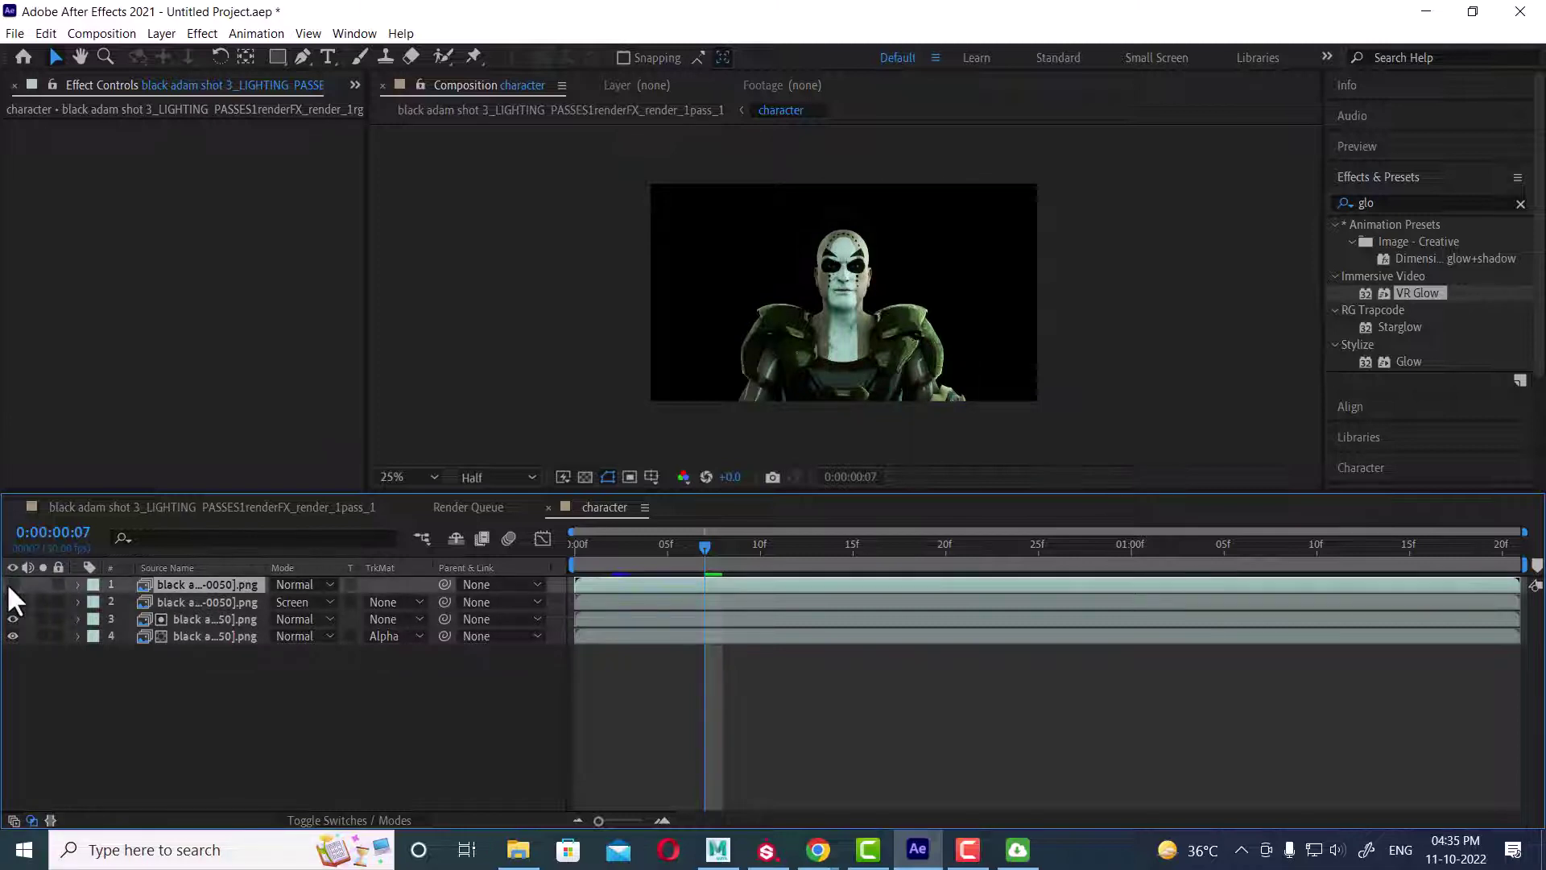
{"action": "left_click", "coordinate": [195, 602]}
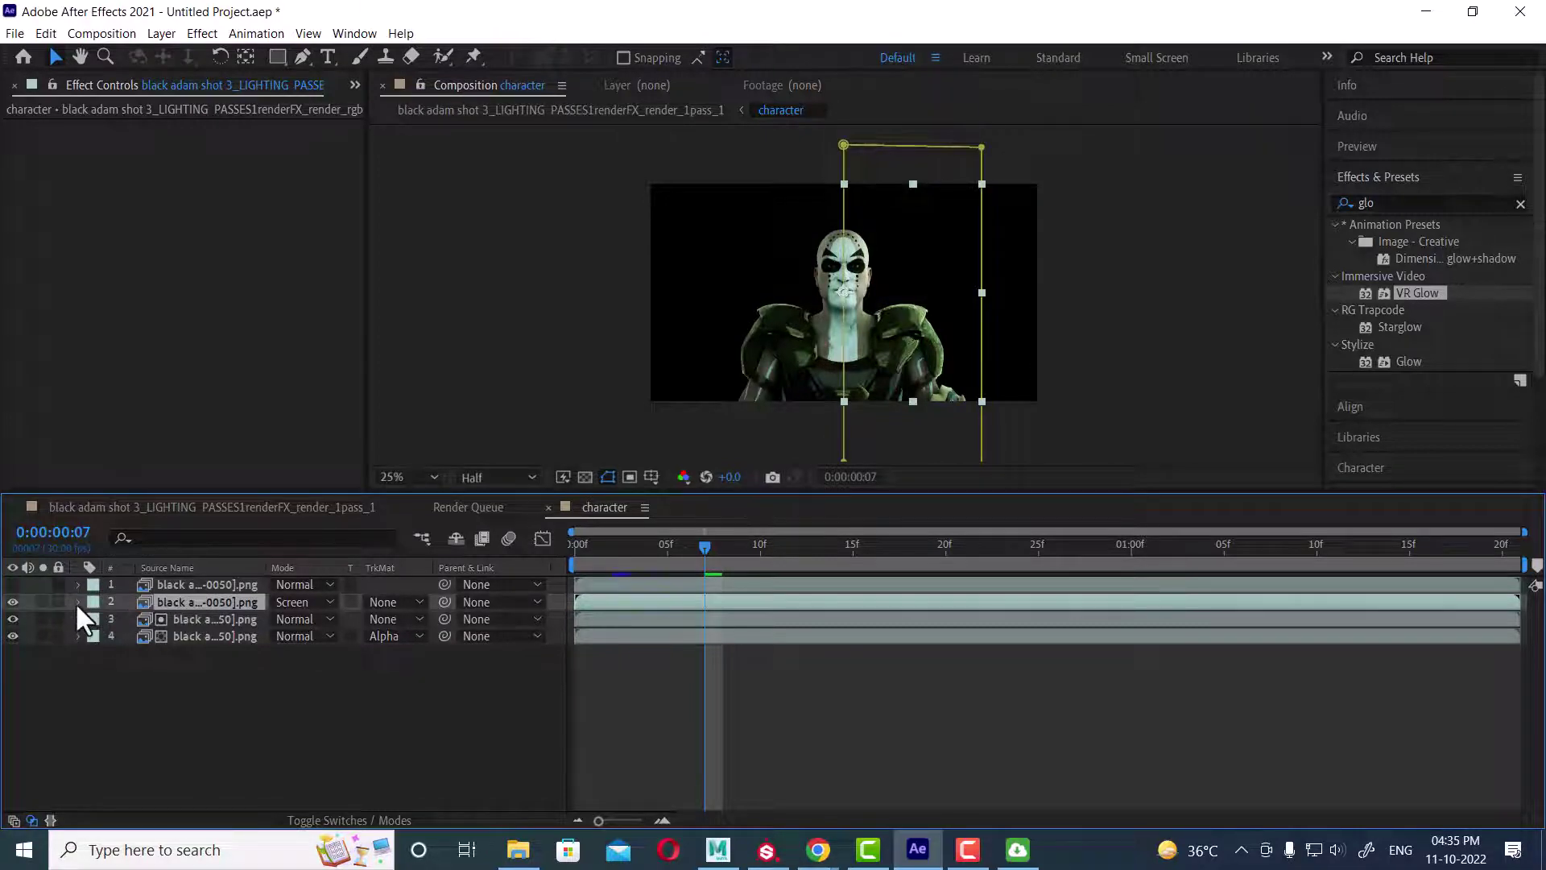
{"action": "left_click", "coordinate": [77, 601]}
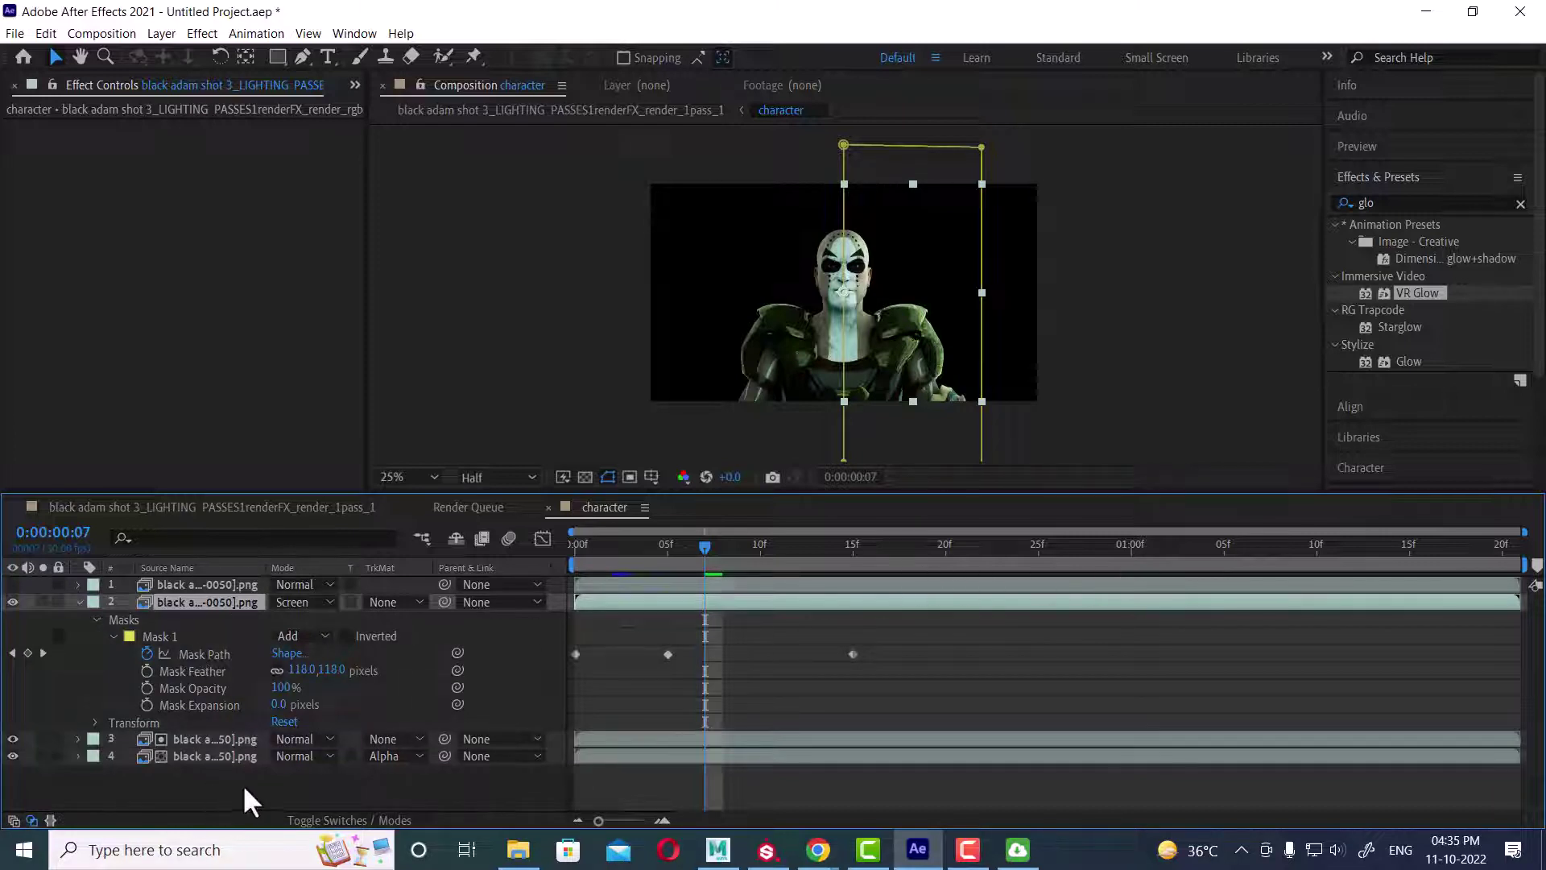
{"action": "left_click", "coordinate": [149, 636]}
Step: Play the main composition from the first frame and scrub through it to 0:00:00:28
{"action": "key", "text": "Home"}
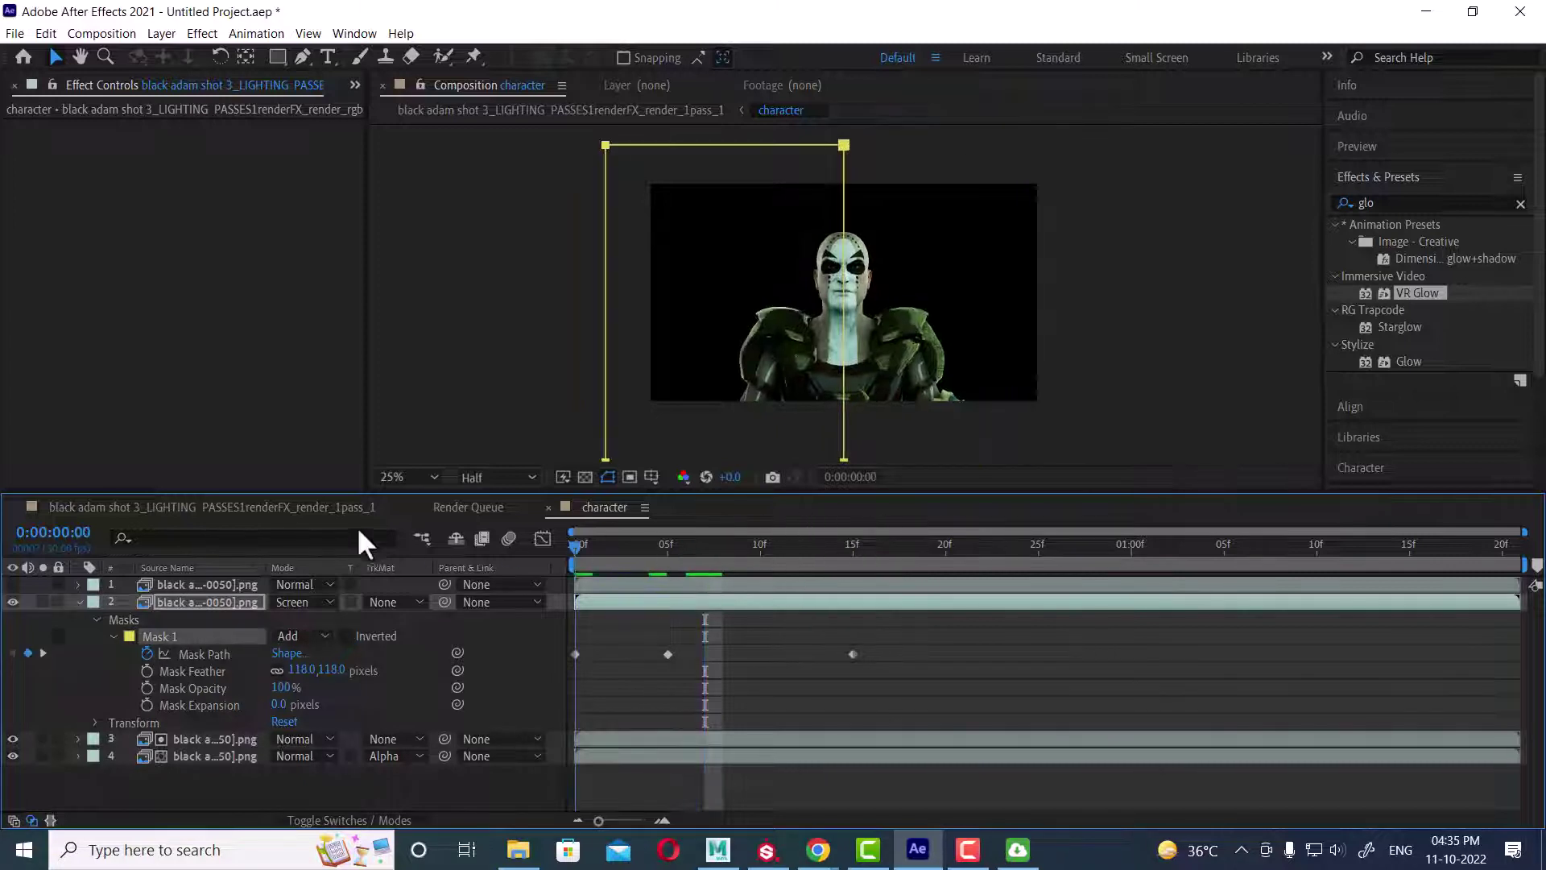
{"action": "left_click", "coordinate": [475, 509]}
{"action": "left_click", "coordinate": [298, 514]}
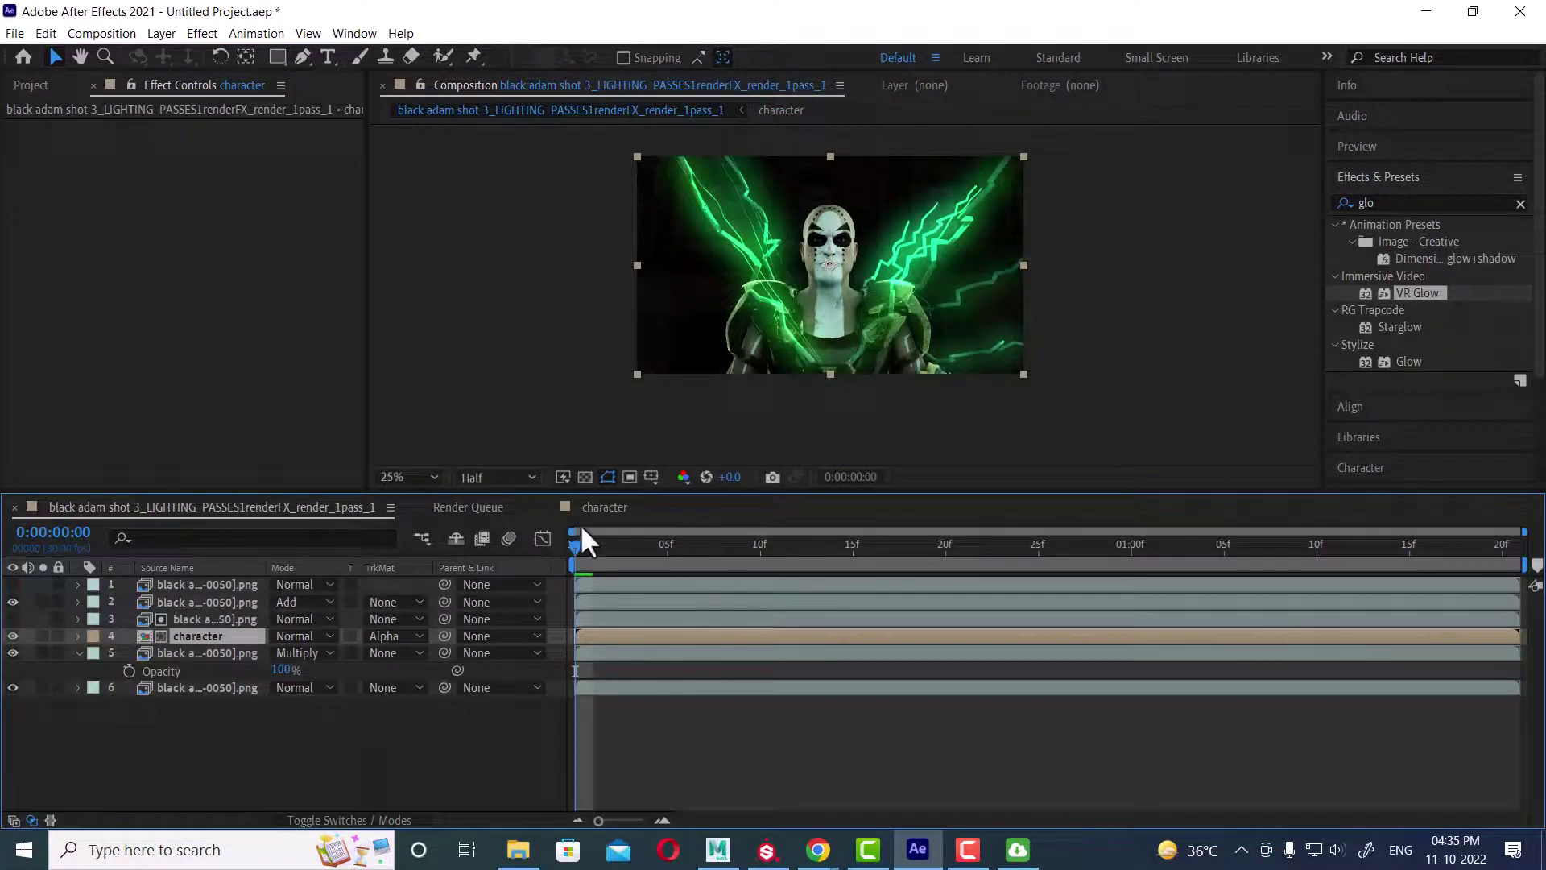
{"action": "key", "text": "space"}
{"action": "key", "text": "space"}
{"action": "left_click_drag", "start_coordinate": [572, 538], "coordinate": [1090, 531]}
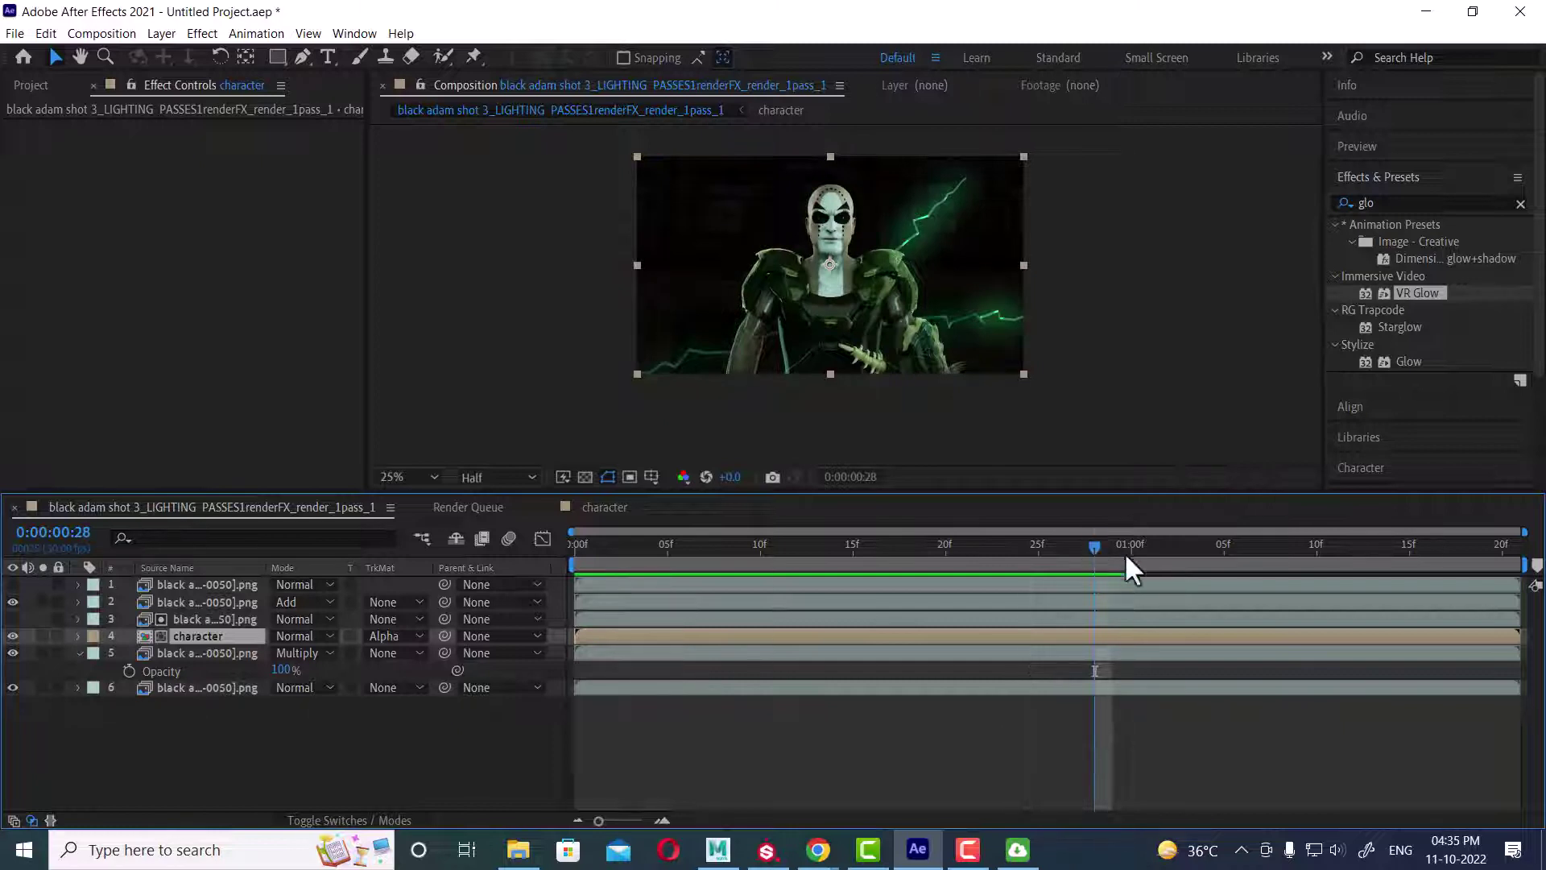
Step: In the character composition, return the layer 2 pass to Normal mode and move its mask over the right half at 0:00:00:28
{"action": "double_click", "coordinate": [182, 636]}
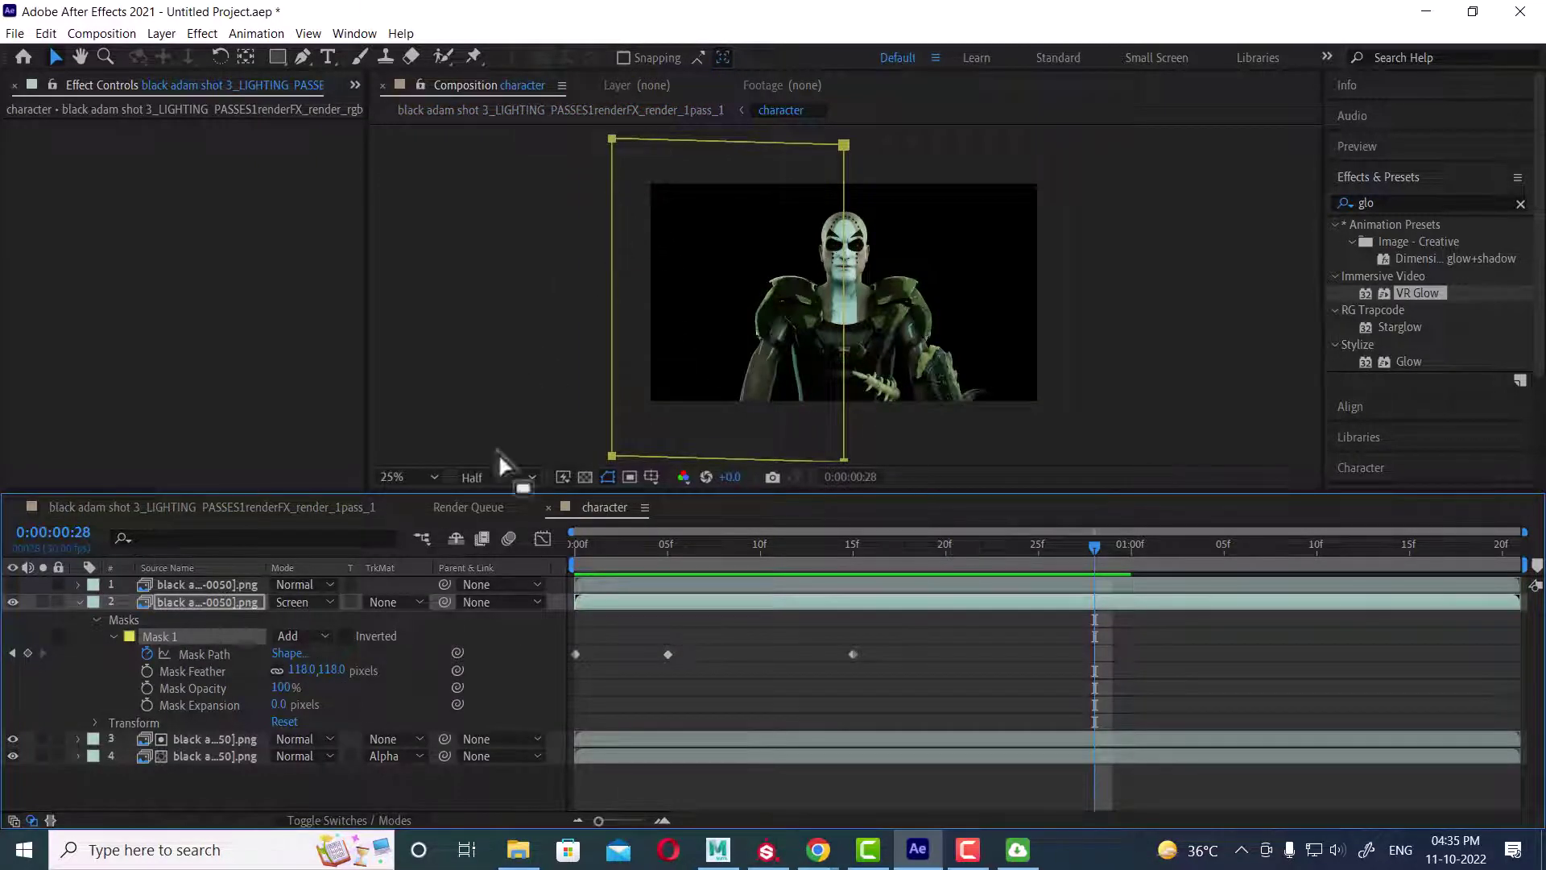
{"action": "left_click", "coordinate": [318, 605]}
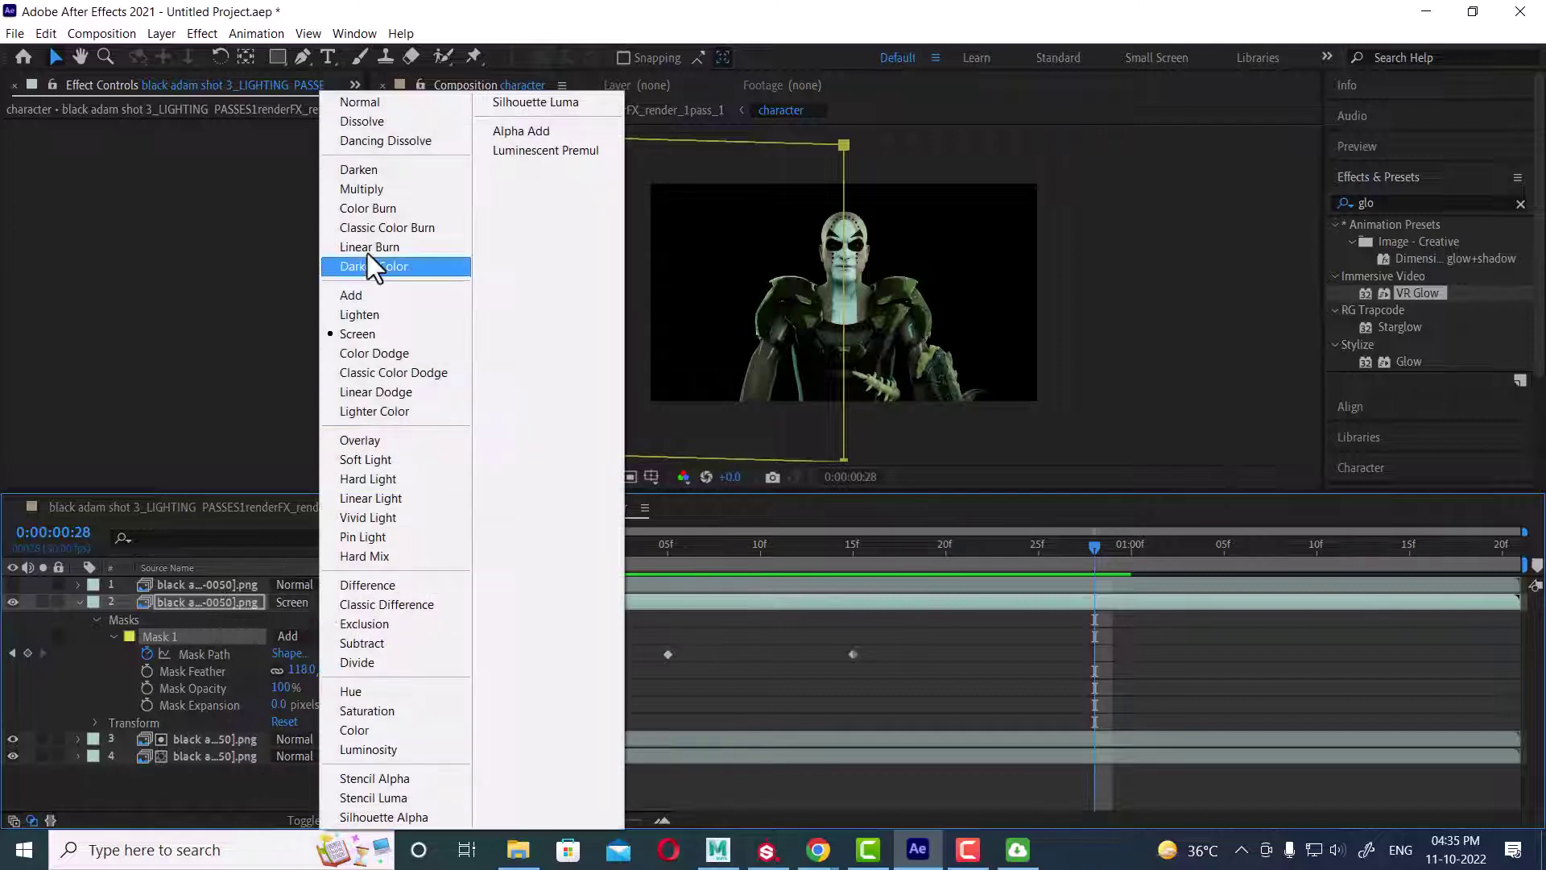
{"action": "left_click", "coordinate": [385, 107]}
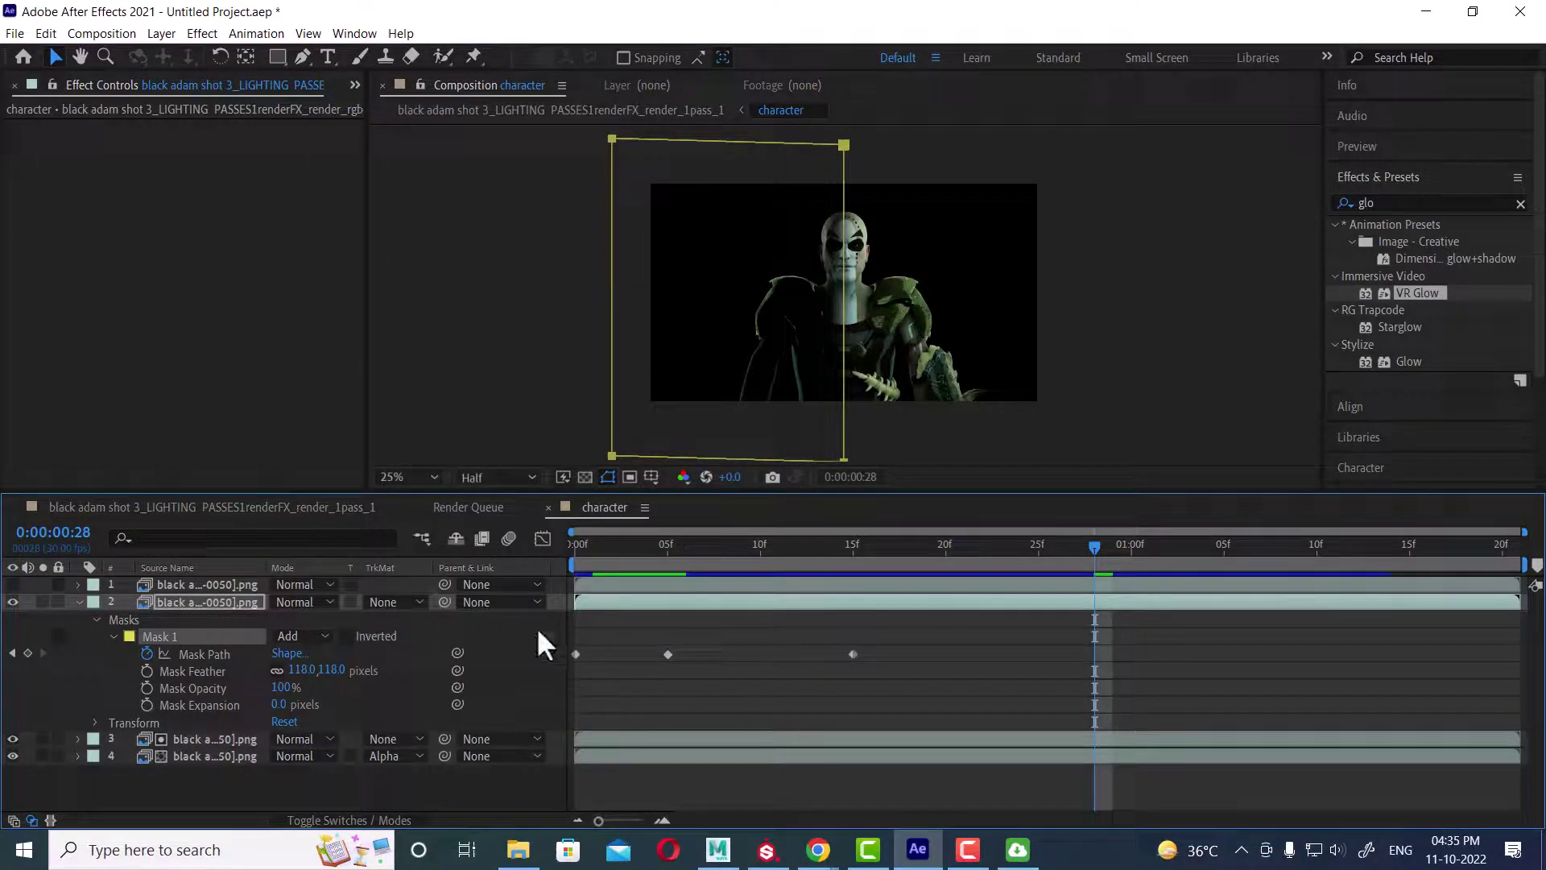
{"action": "left_click_drag", "start_coordinate": [607, 135], "coordinate": [1073, 451]}
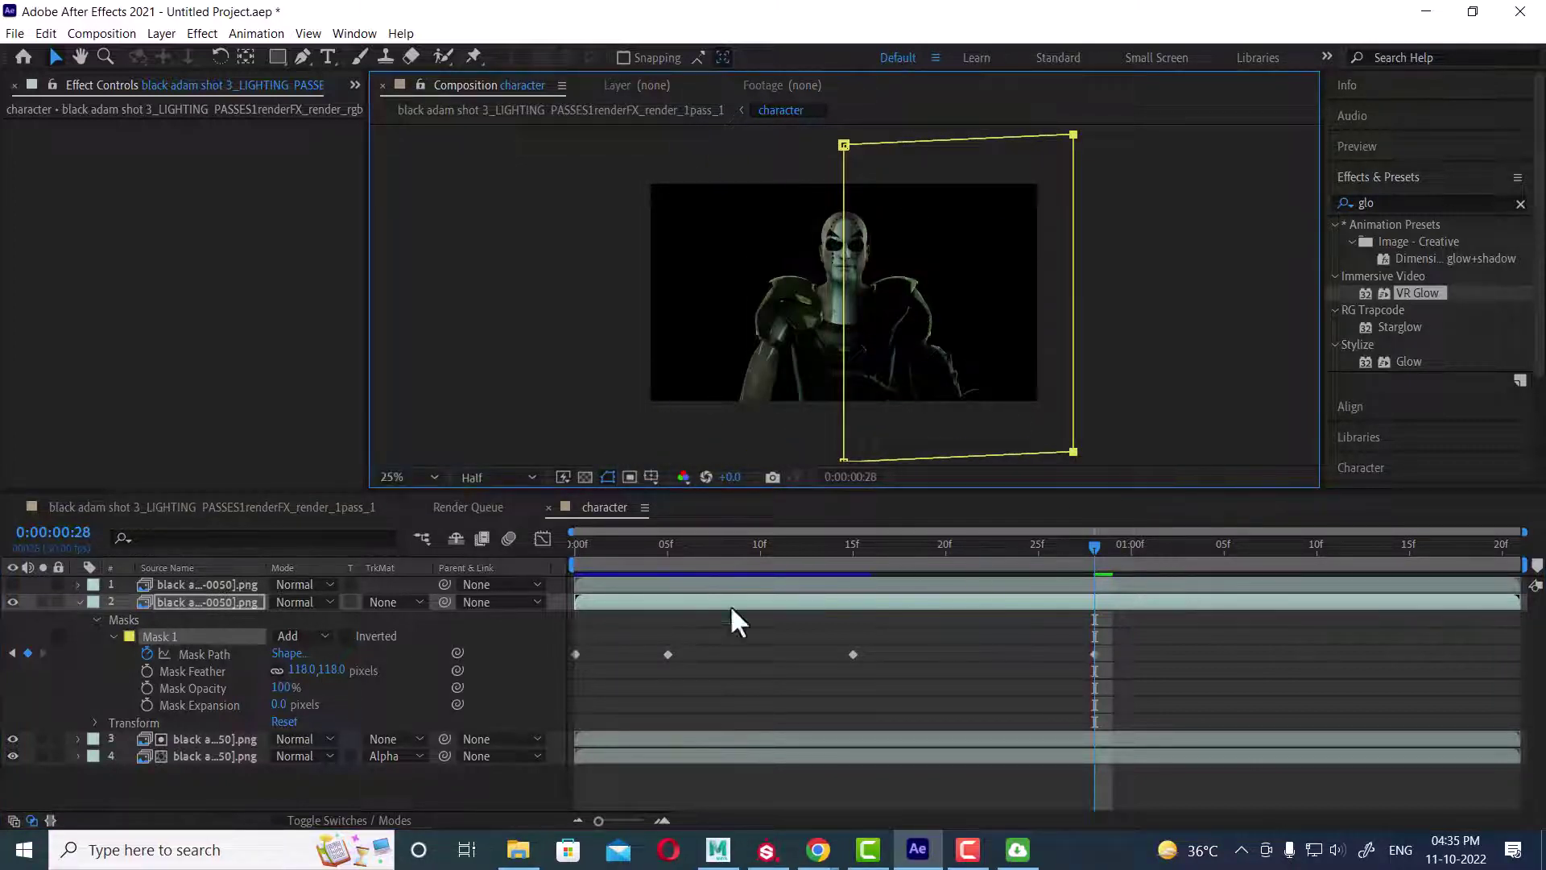
Step: At 0:00:01:02 in the character composition, flip layer 2's Mask 1 over to the left half of the frame
{"action": "left_click", "coordinate": [143, 506]}
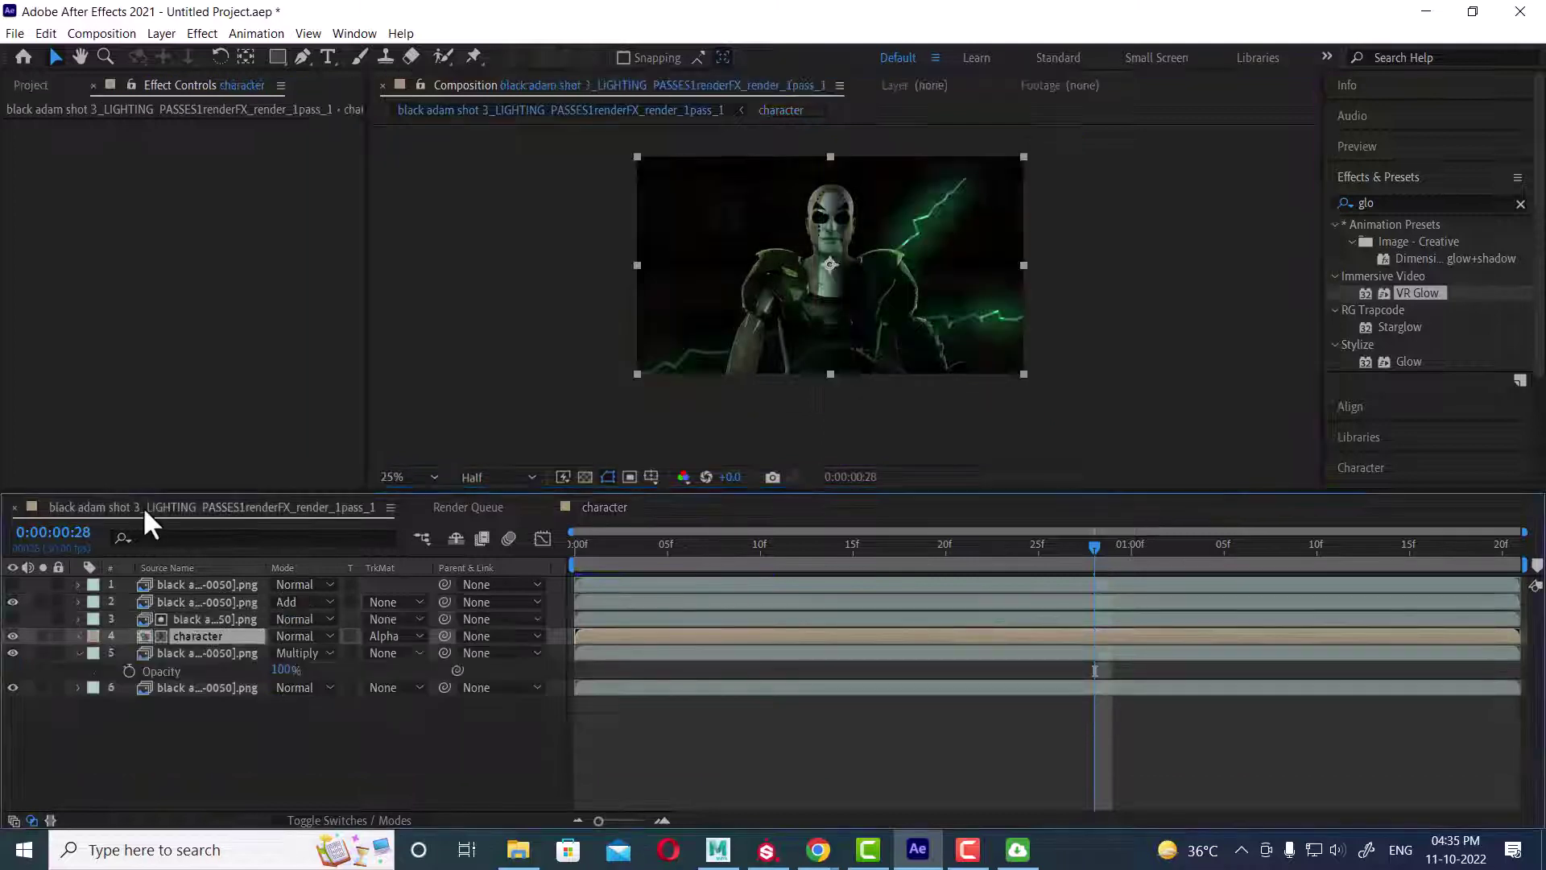
{"action": "left_click_drag", "start_coordinate": [1093, 548], "coordinate": [1169, 548]}
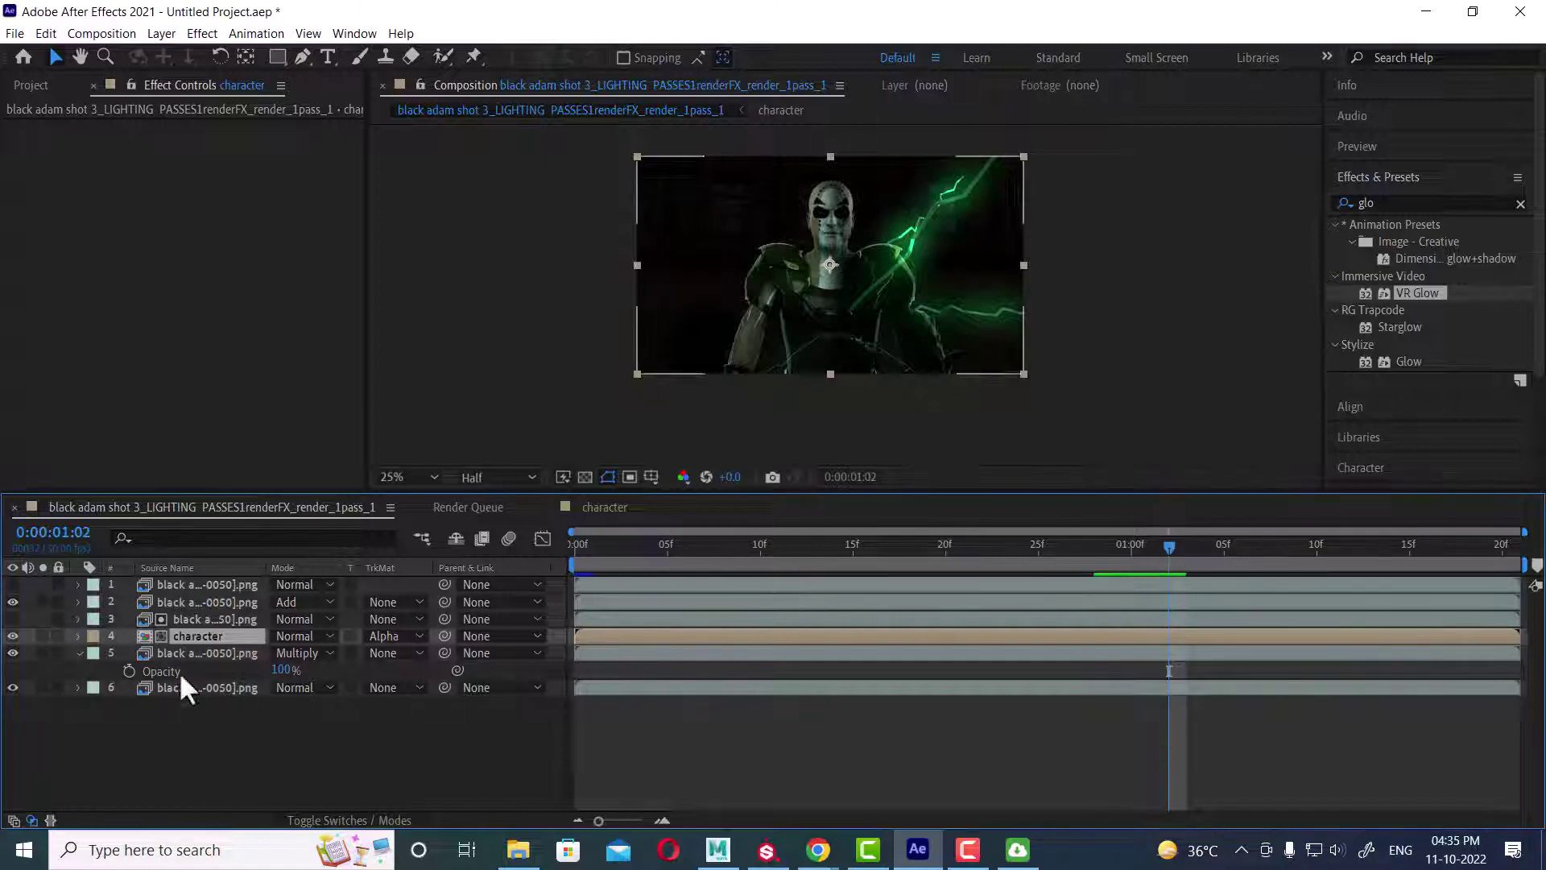
{"action": "double_click", "coordinate": [206, 633]}
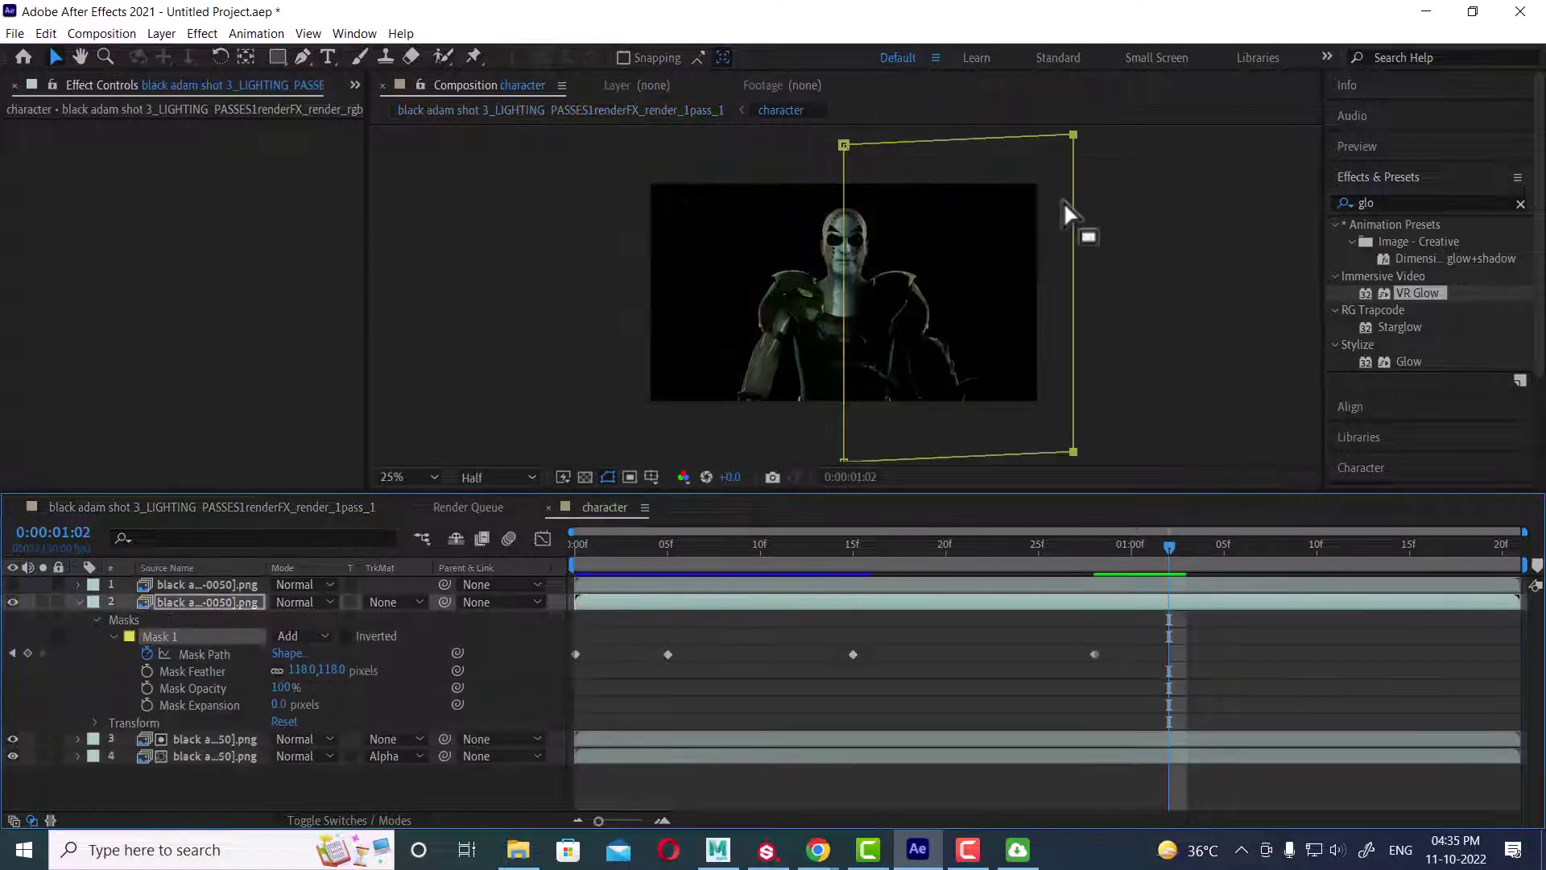
{"action": "left_click", "coordinate": [1034, 374]}
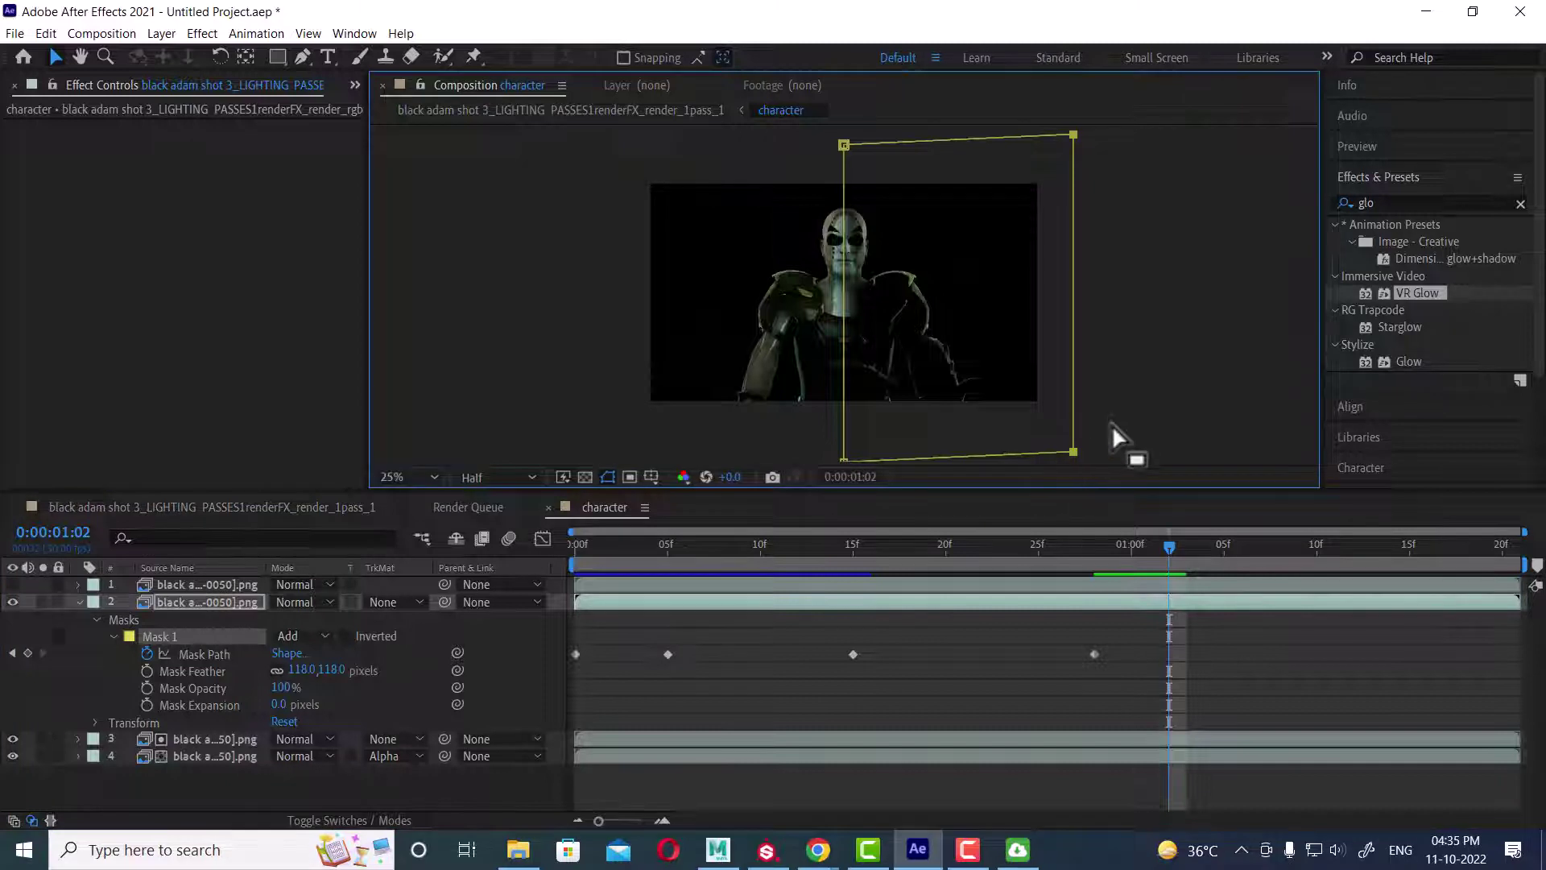
{"action": "left_click_drag", "start_coordinate": [1113, 458], "coordinate": [656, 138]}
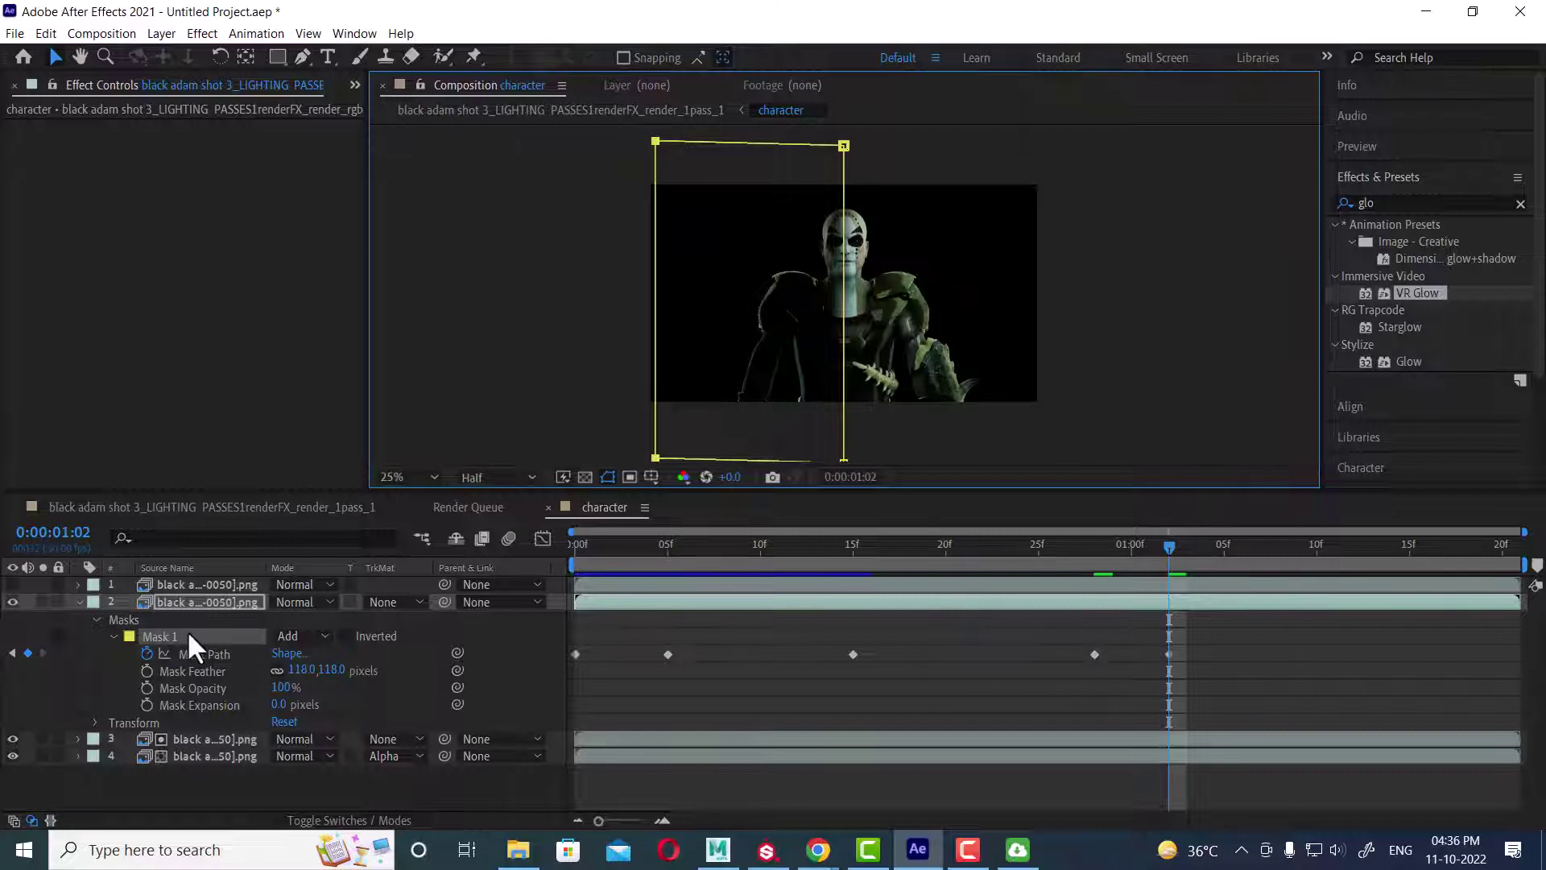
Step: Return to the lighting passes composition, scrub from 0:00:01:02 through to the end, and play back the animation
{"action": "left_click", "coordinate": [193, 505]}
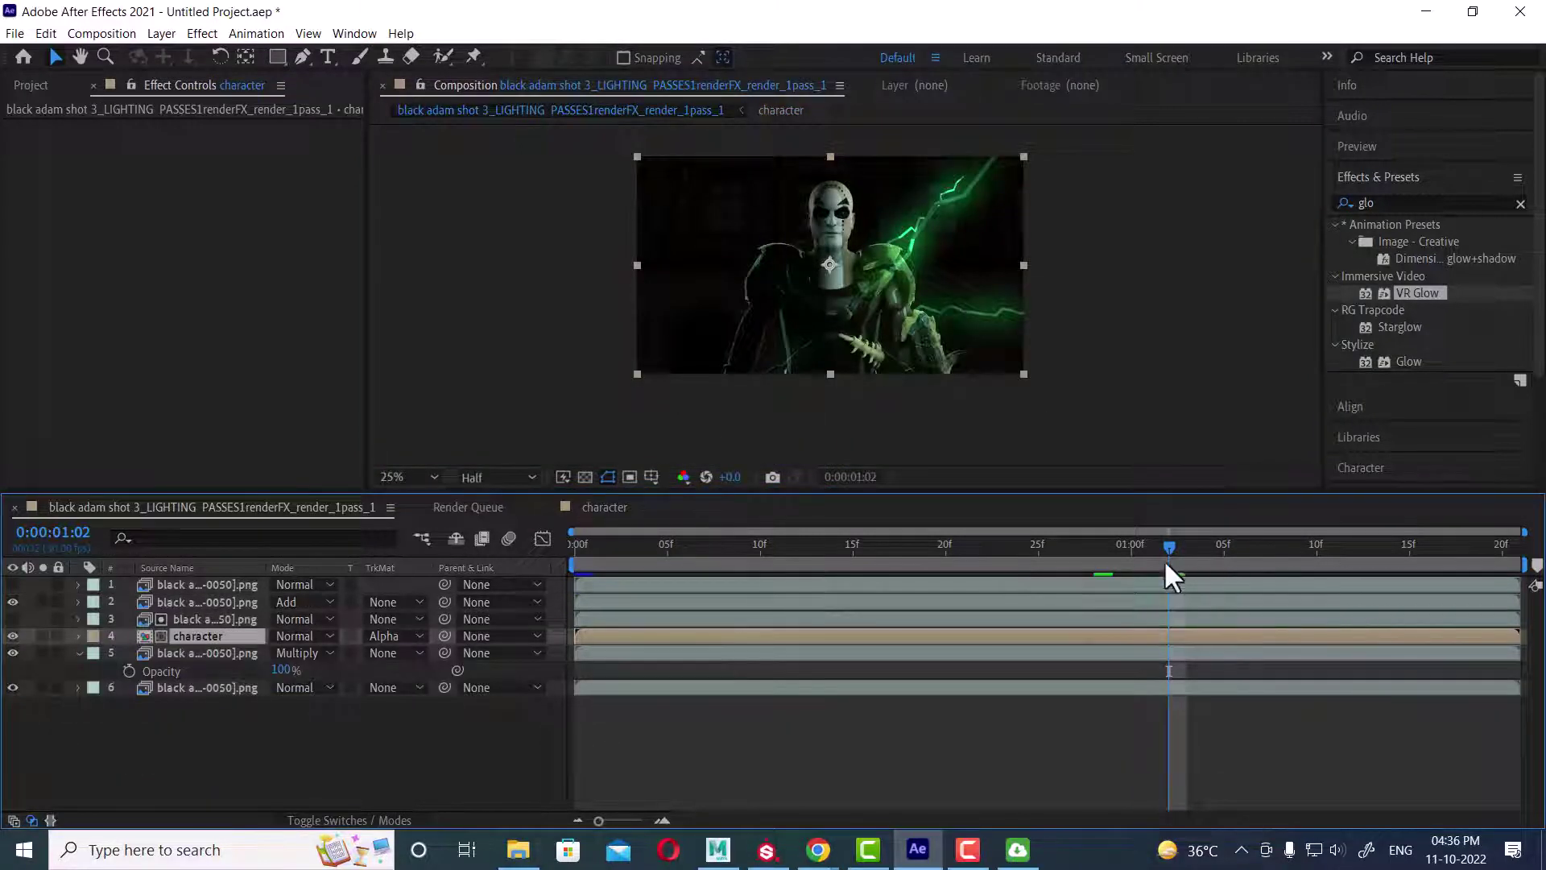
{"action": "left_click_drag", "start_coordinate": [1166, 551], "coordinate": [1534, 567]}
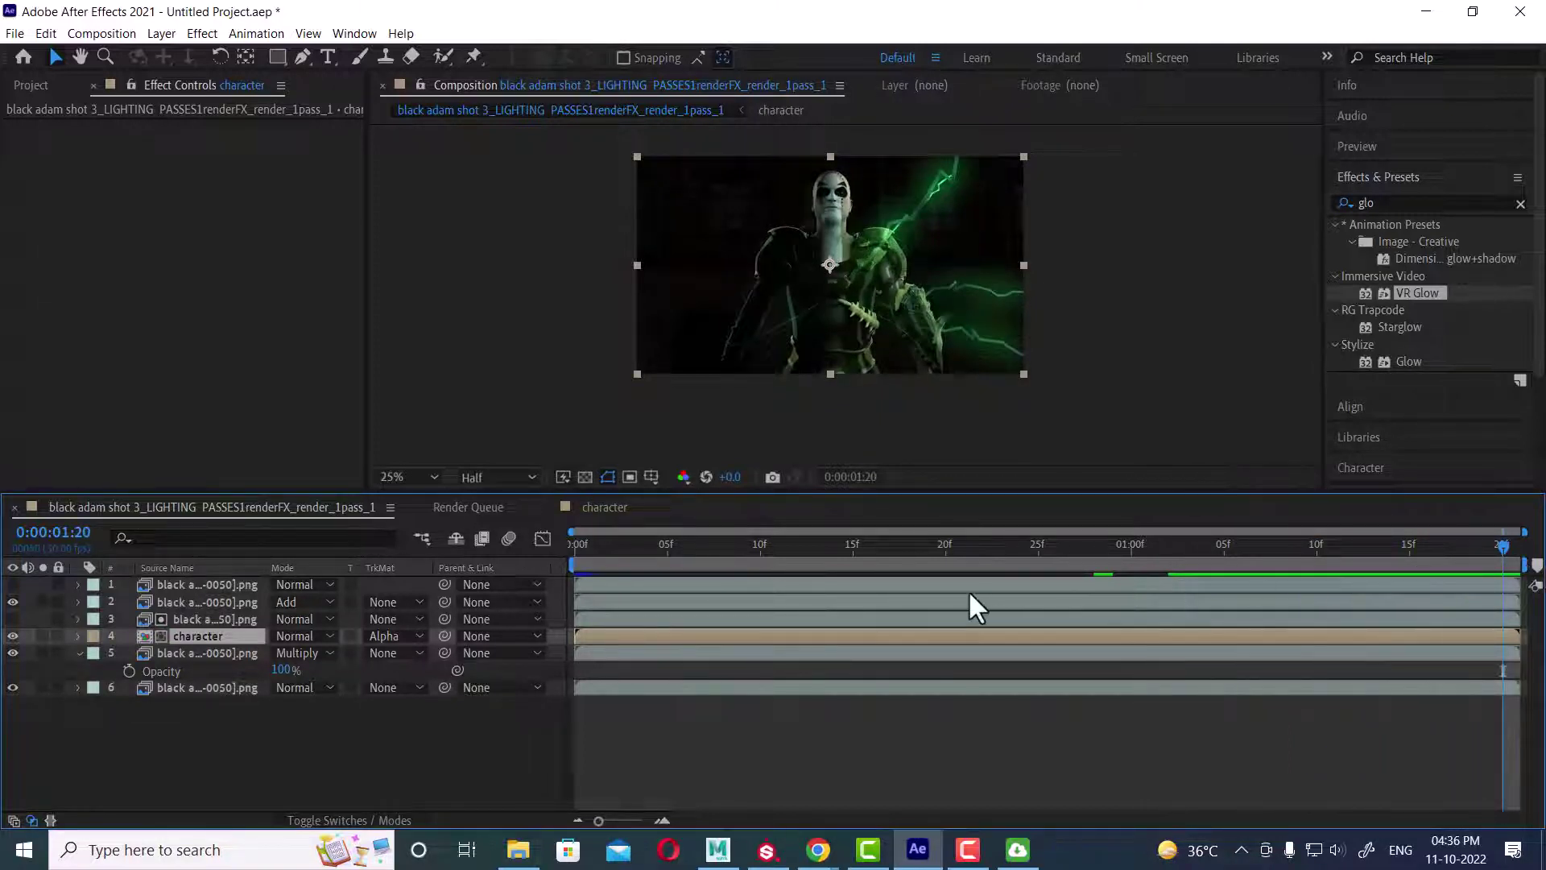
{"action": "key", "text": "space"}
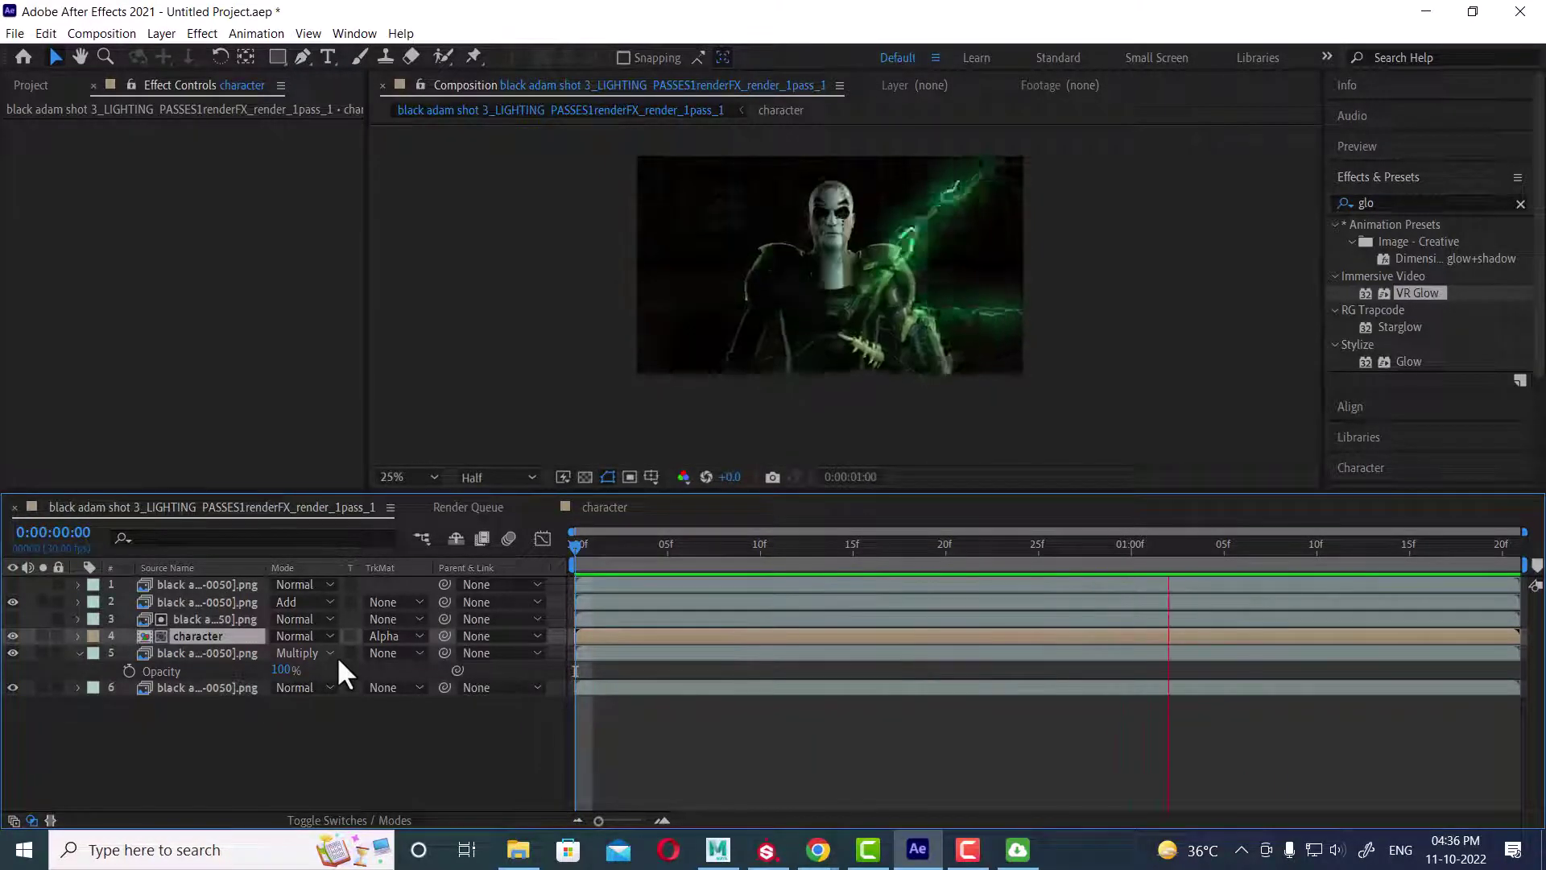
{"action": "key", "text": "space"}
{"action": "left_click", "coordinate": [195, 711]}
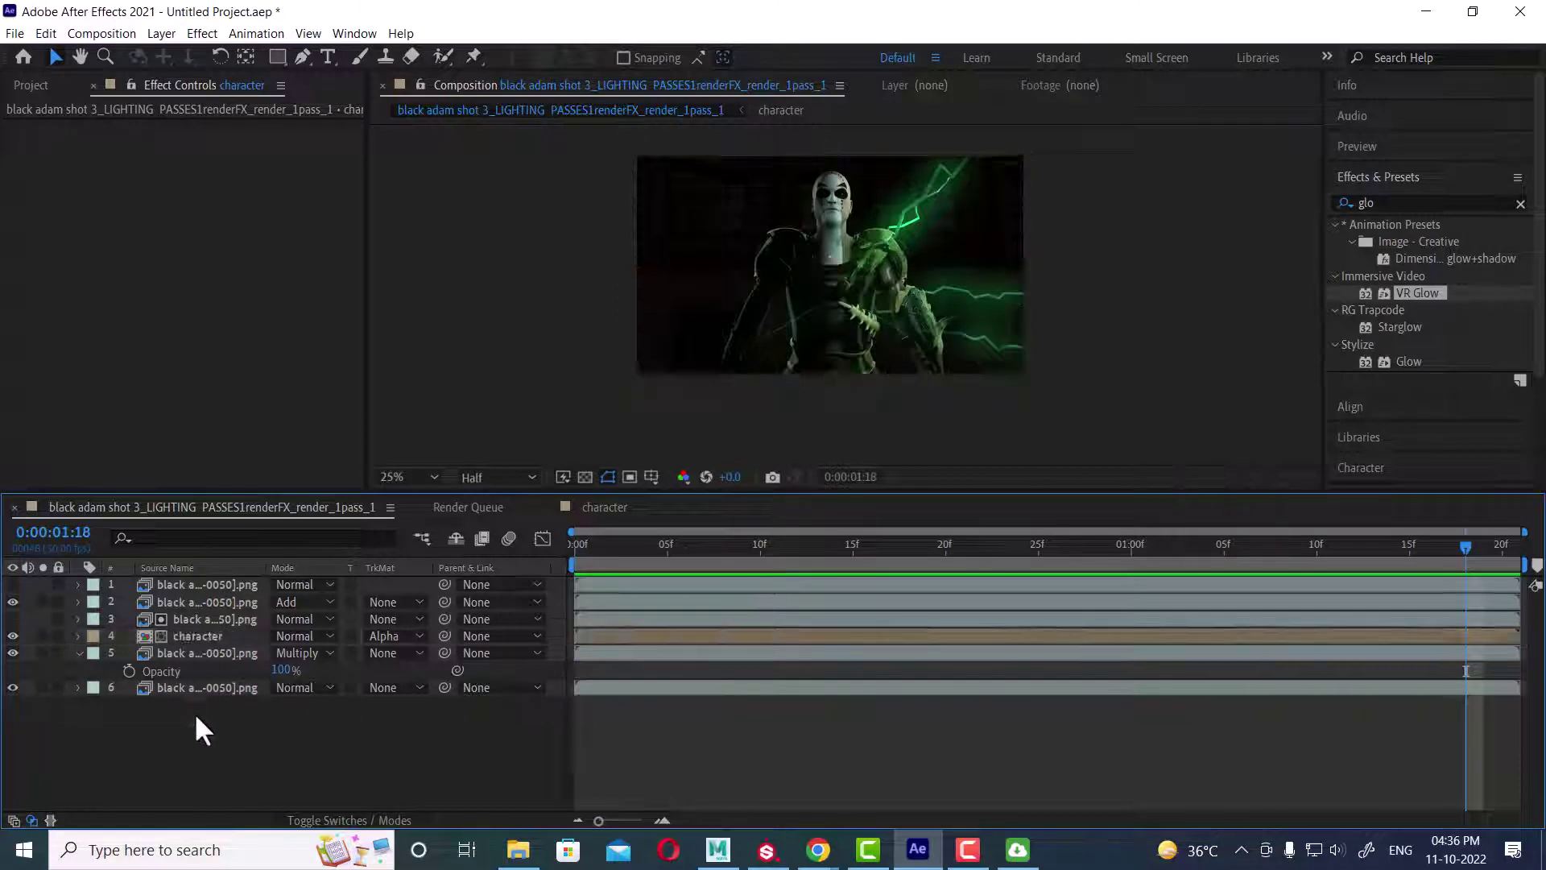
Step: In the character composition, copy layer 2's animated Mask 1 onto layer 3 at the first frame and expand that layer's properties
{"action": "double_click", "coordinate": [200, 631]}
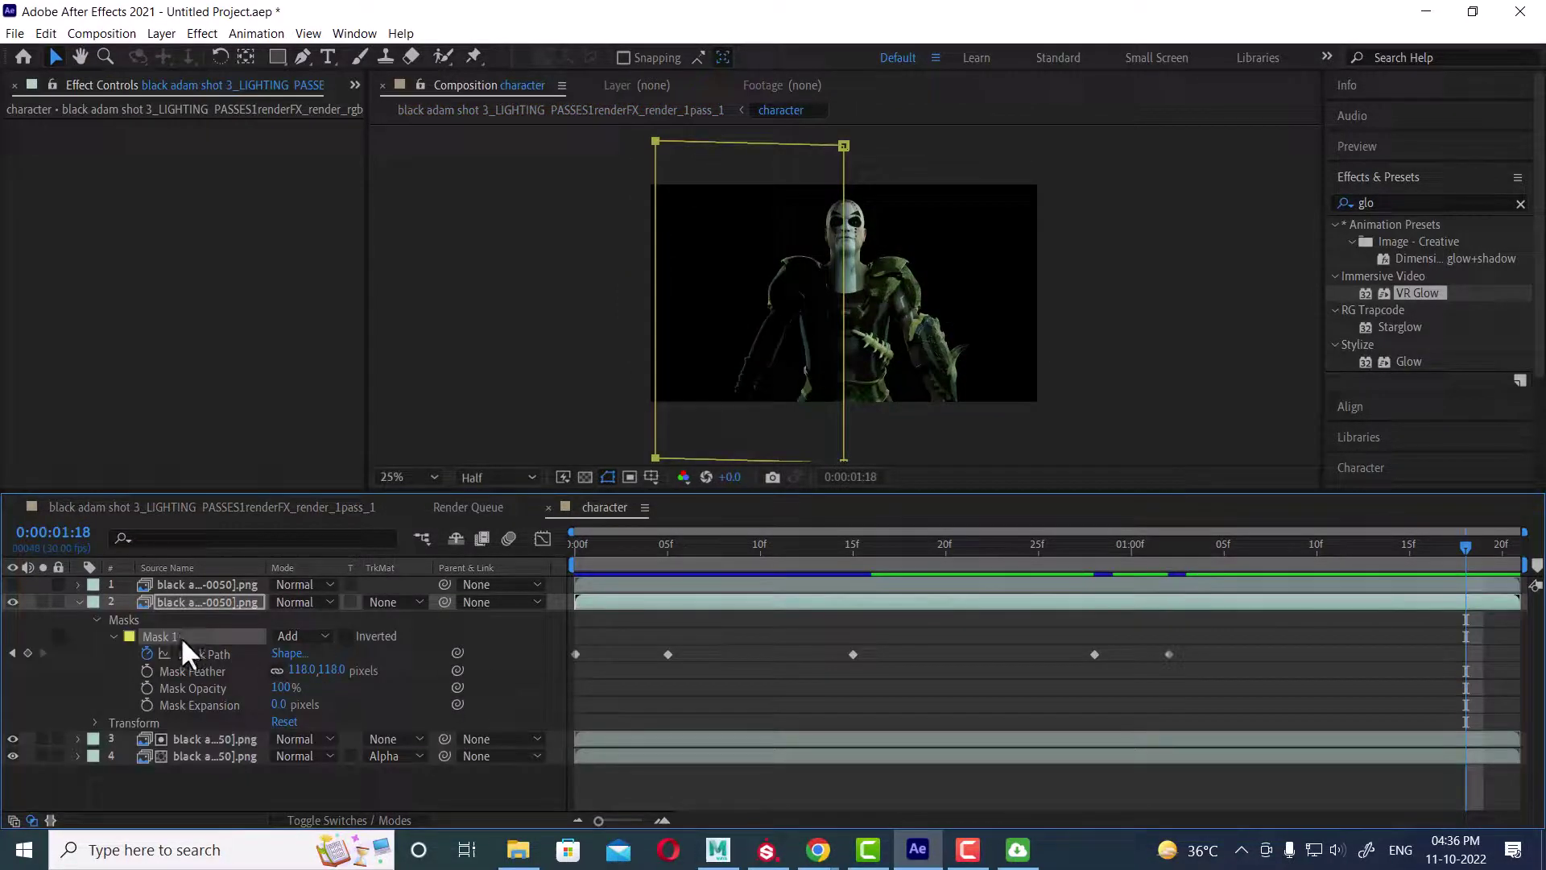
{"action": "left_click", "coordinate": [206, 739]}
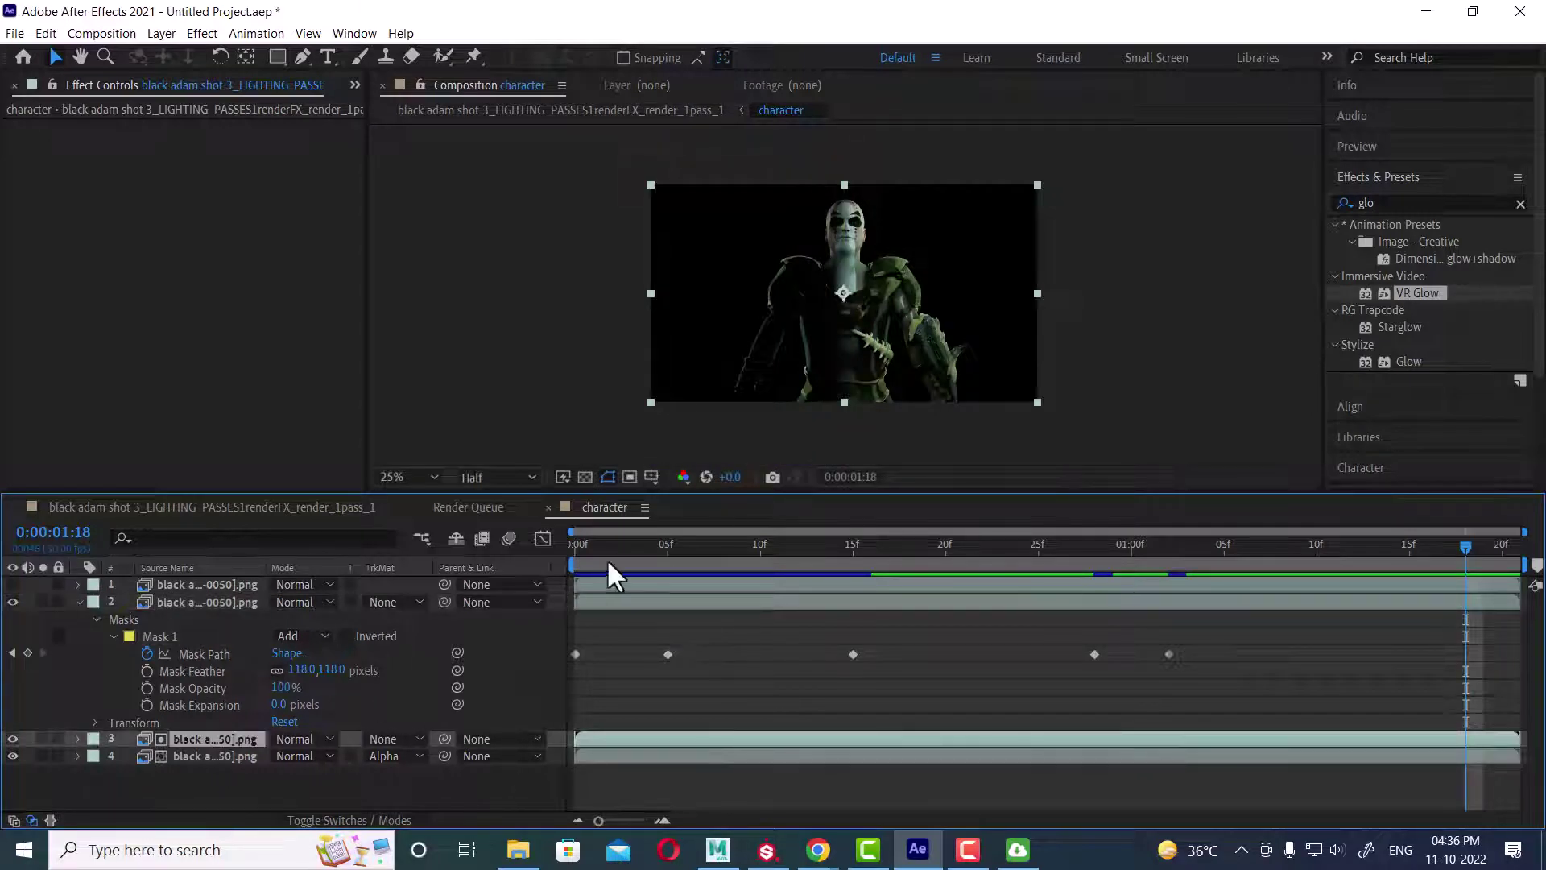
{"action": "key", "text": "Home"}
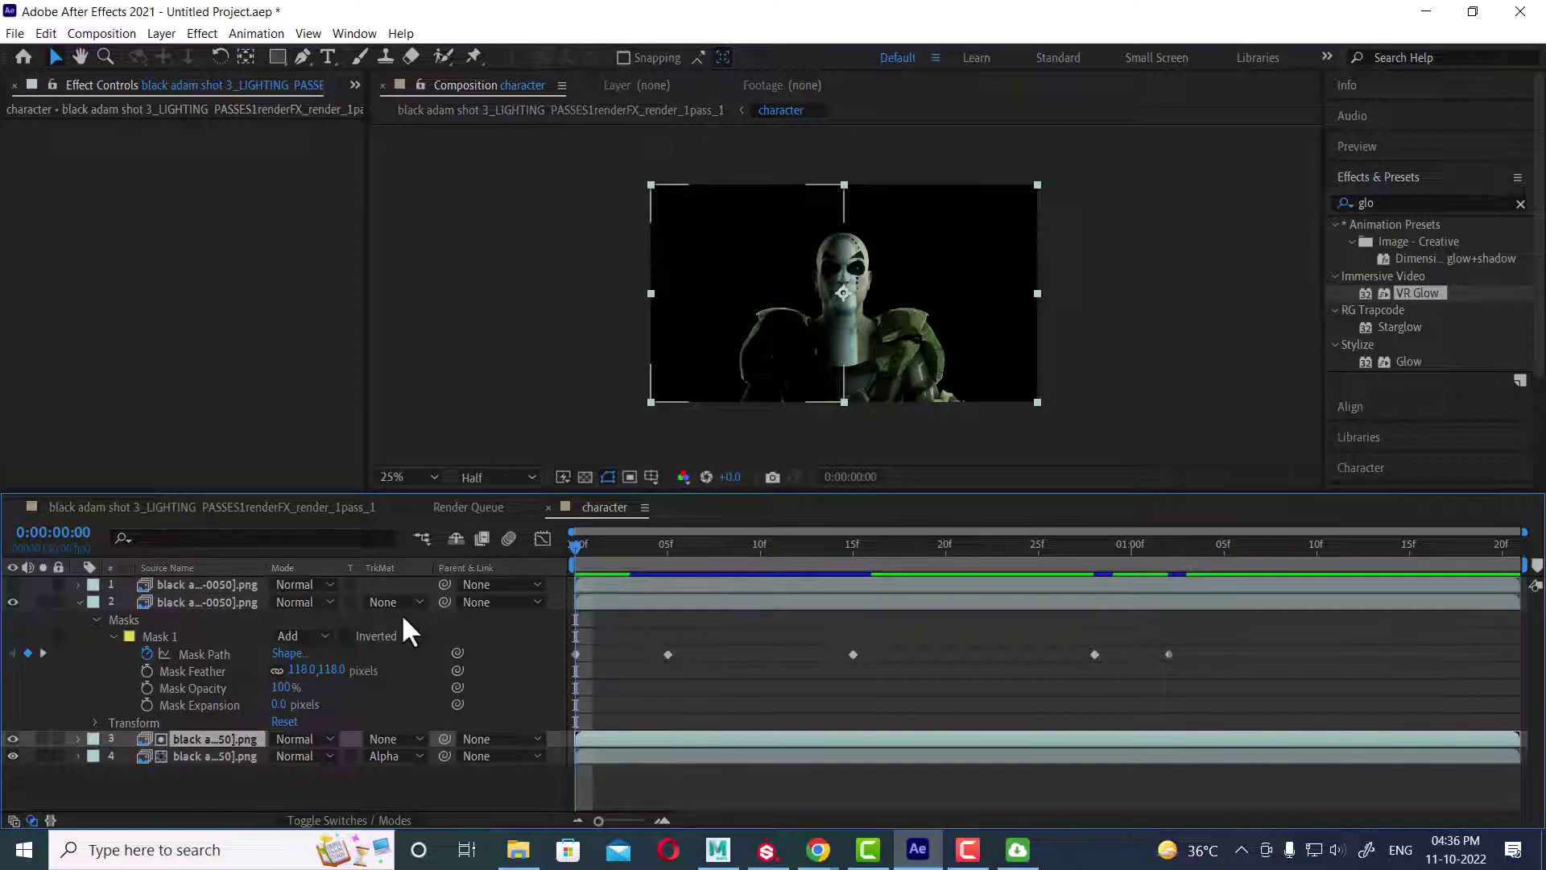
{"action": "key", "text": "ctrl+v"}
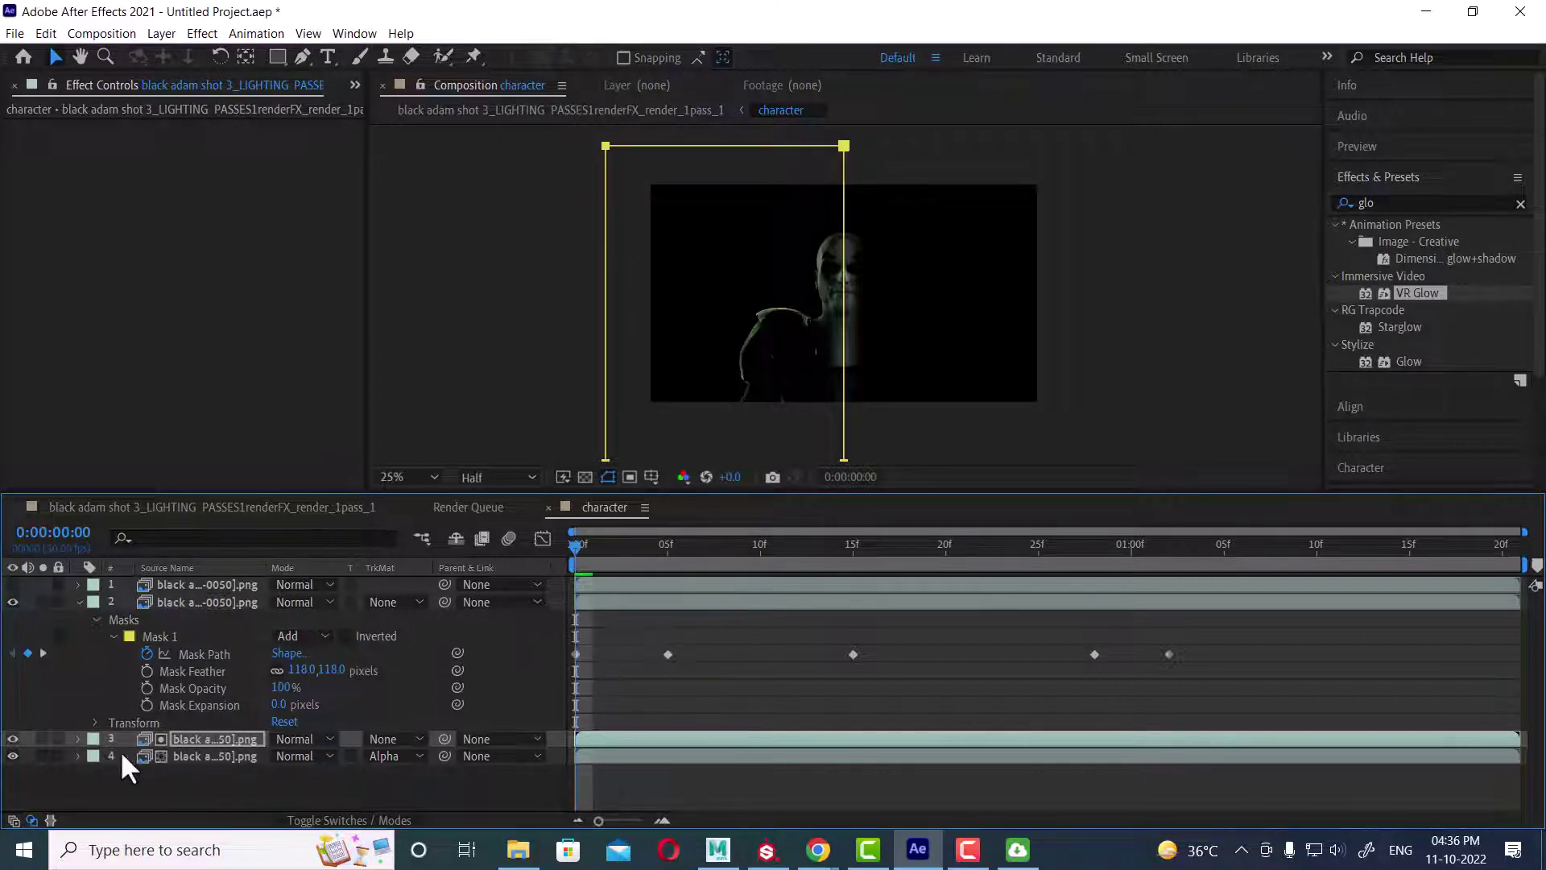
{"action": "left_click", "coordinate": [78, 738]}
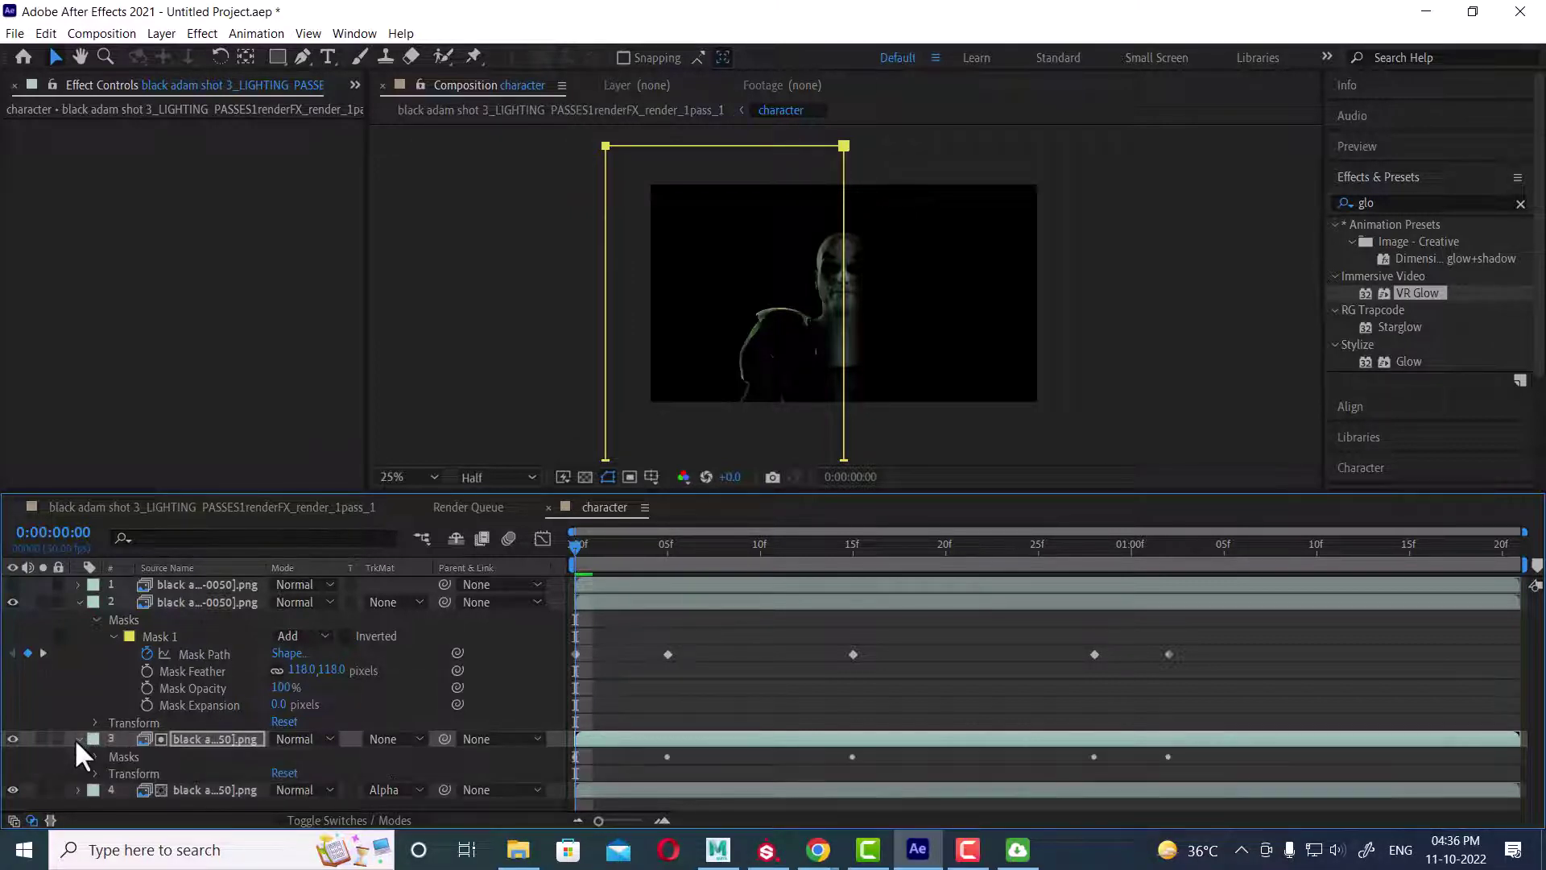
Step: Toggle layer 3's visibility off and on, and scrub to 0:00:00:28 to examine the pasted mask
{"action": "left_click", "coordinate": [12, 739]}
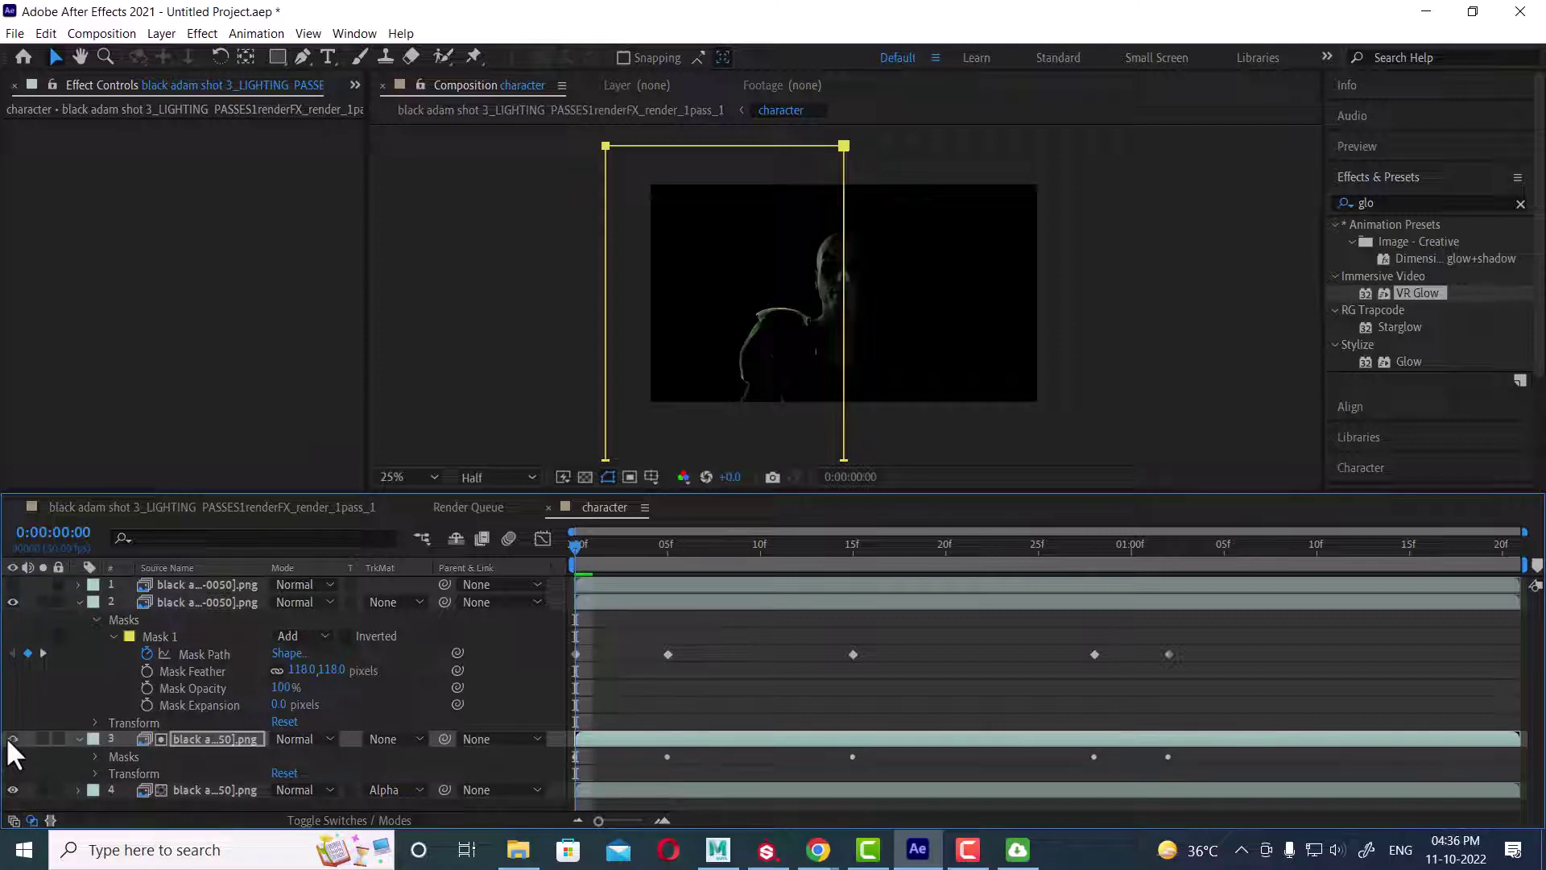
{"action": "left_click", "coordinate": [10, 740]}
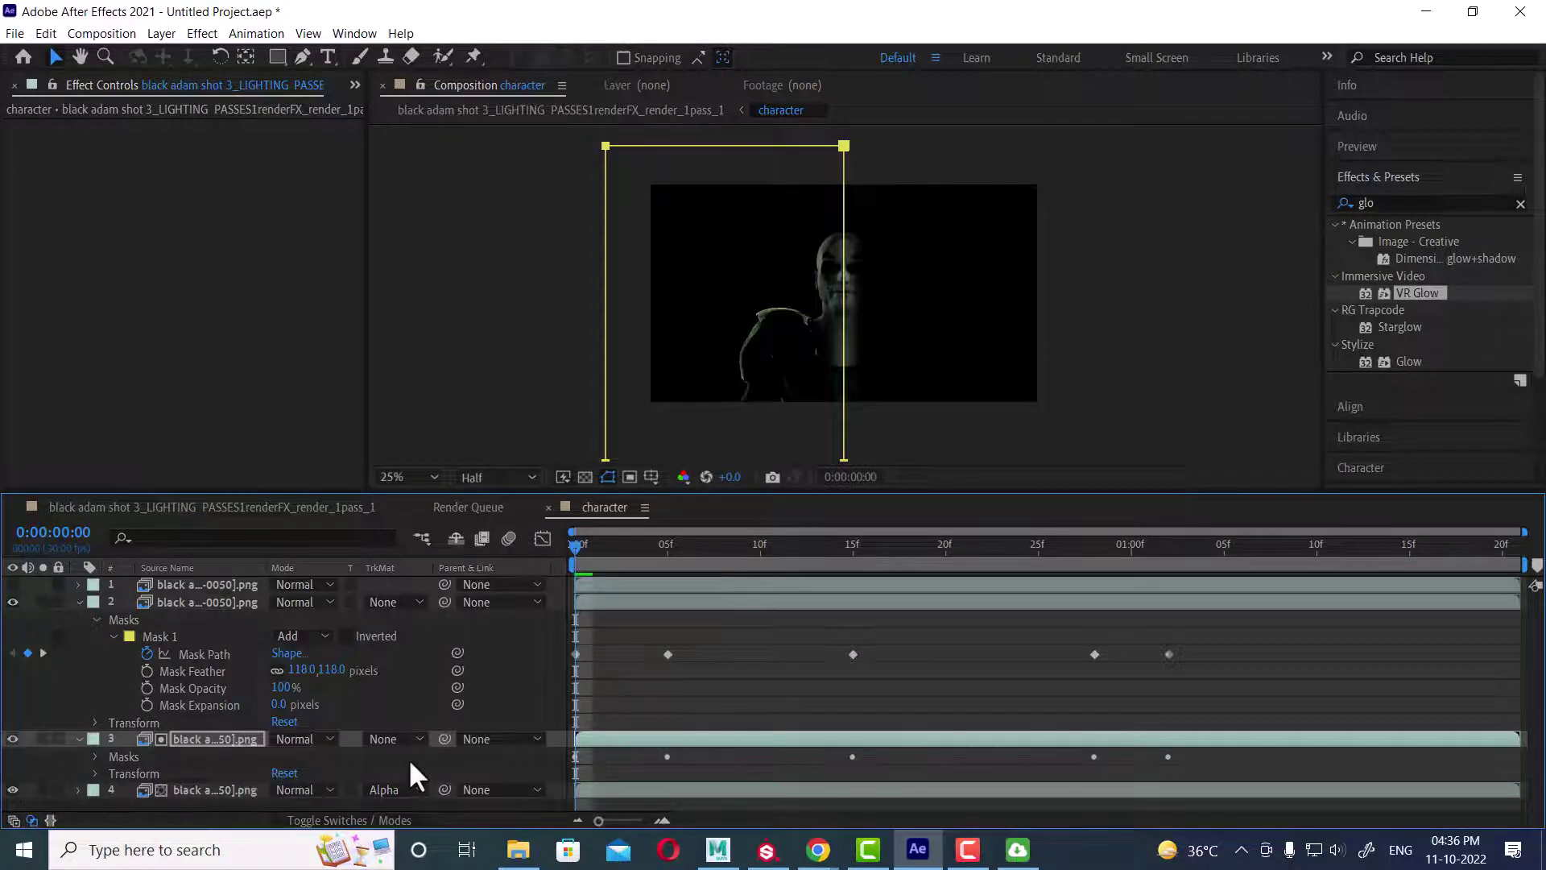
{"action": "left_click_drag", "start_coordinate": [578, 544], "coordinate": [1094, 544]}
Step: Expand layer 3's Mask 1 properties and raise its Mask Expansion to about 419 pixels at the first frame
{"action": "left_click", "coordinate": [175, 746]}
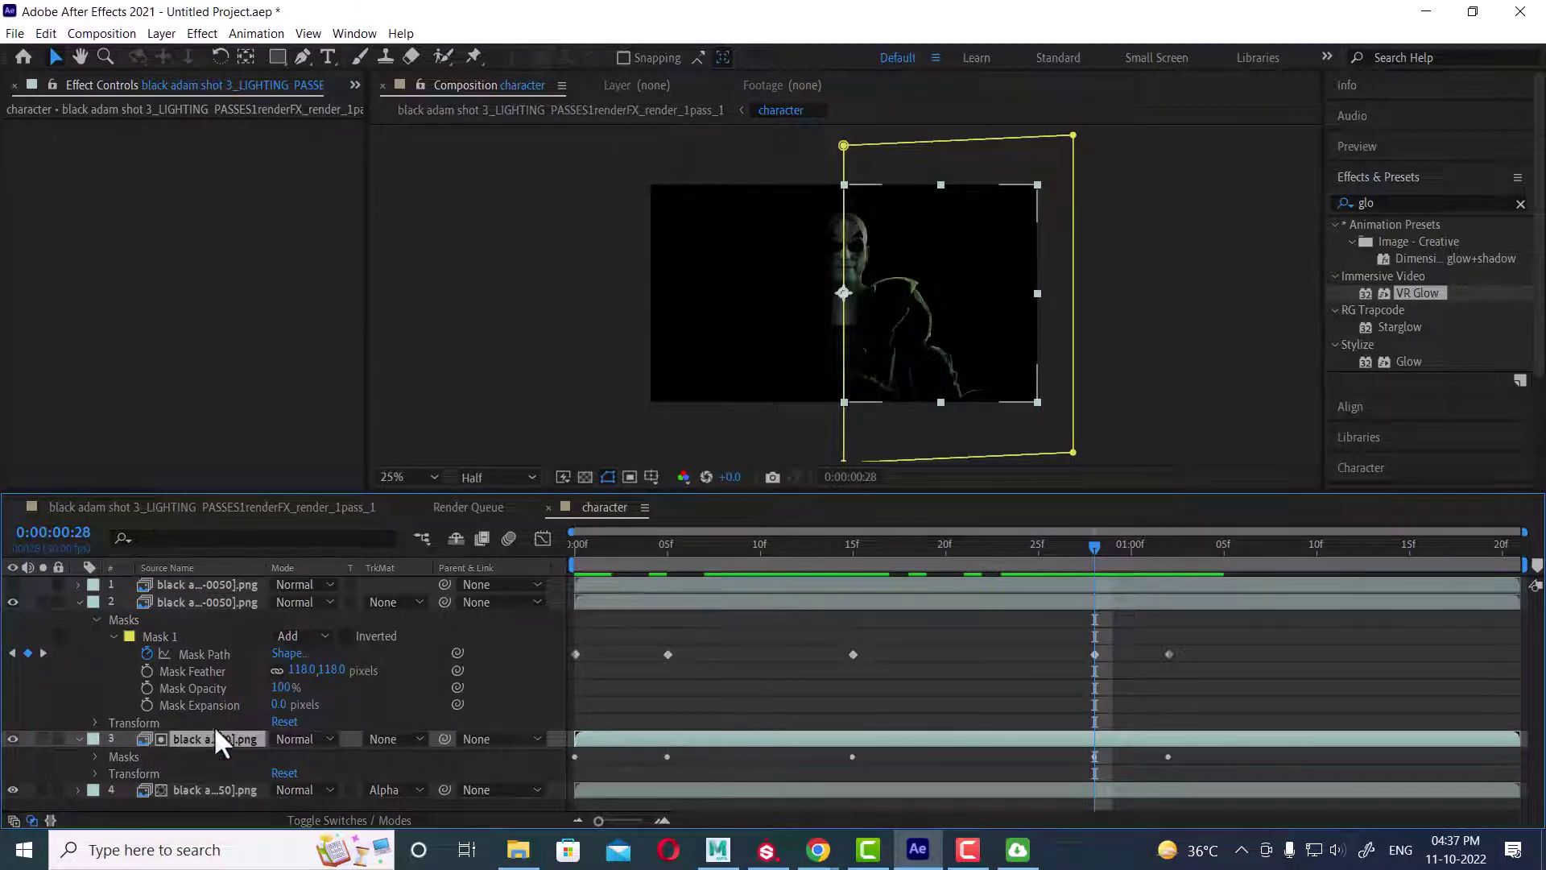
{"action": "left_click", "coordinate": [92, 755]}
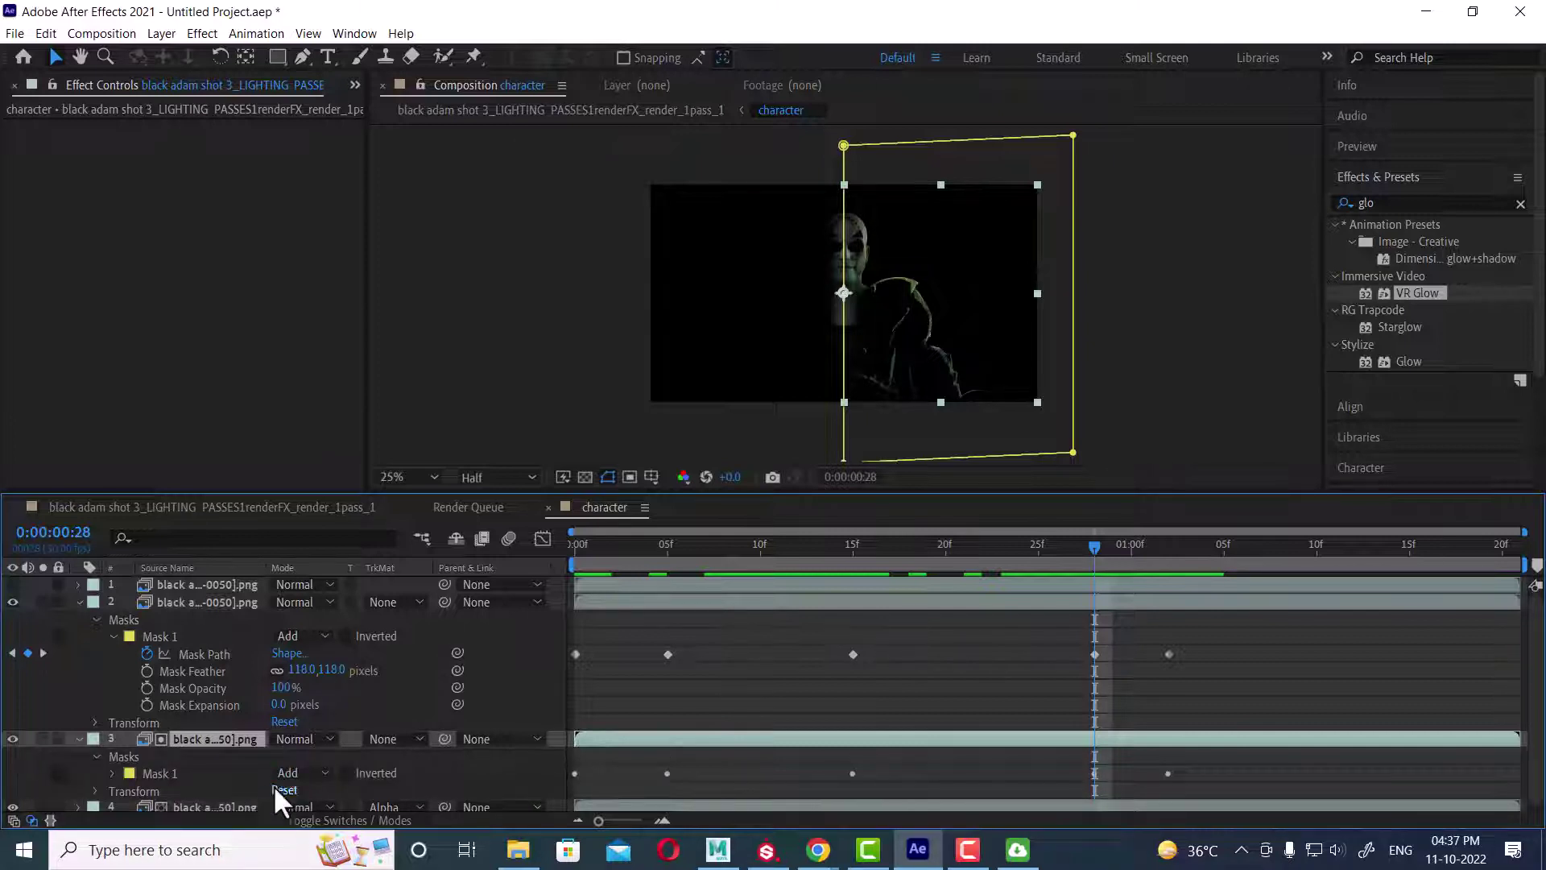
{"action": "left_click_drag", "start_coordinate": [610, 544], "coordinate": [523, 534]}
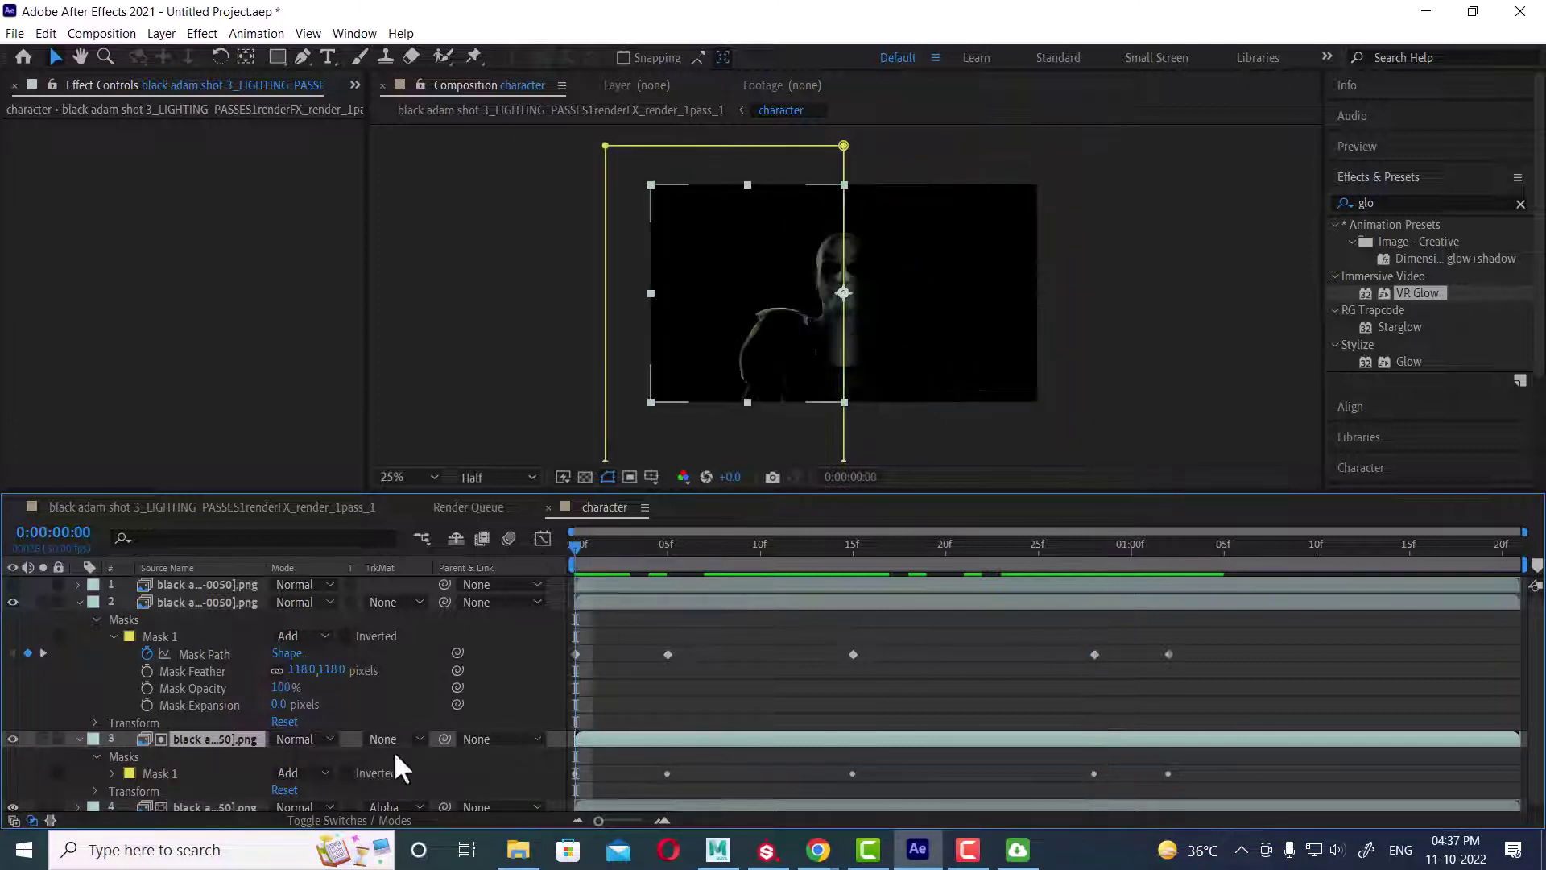
{"action": "left_click", "coordinate": [311, 771]}
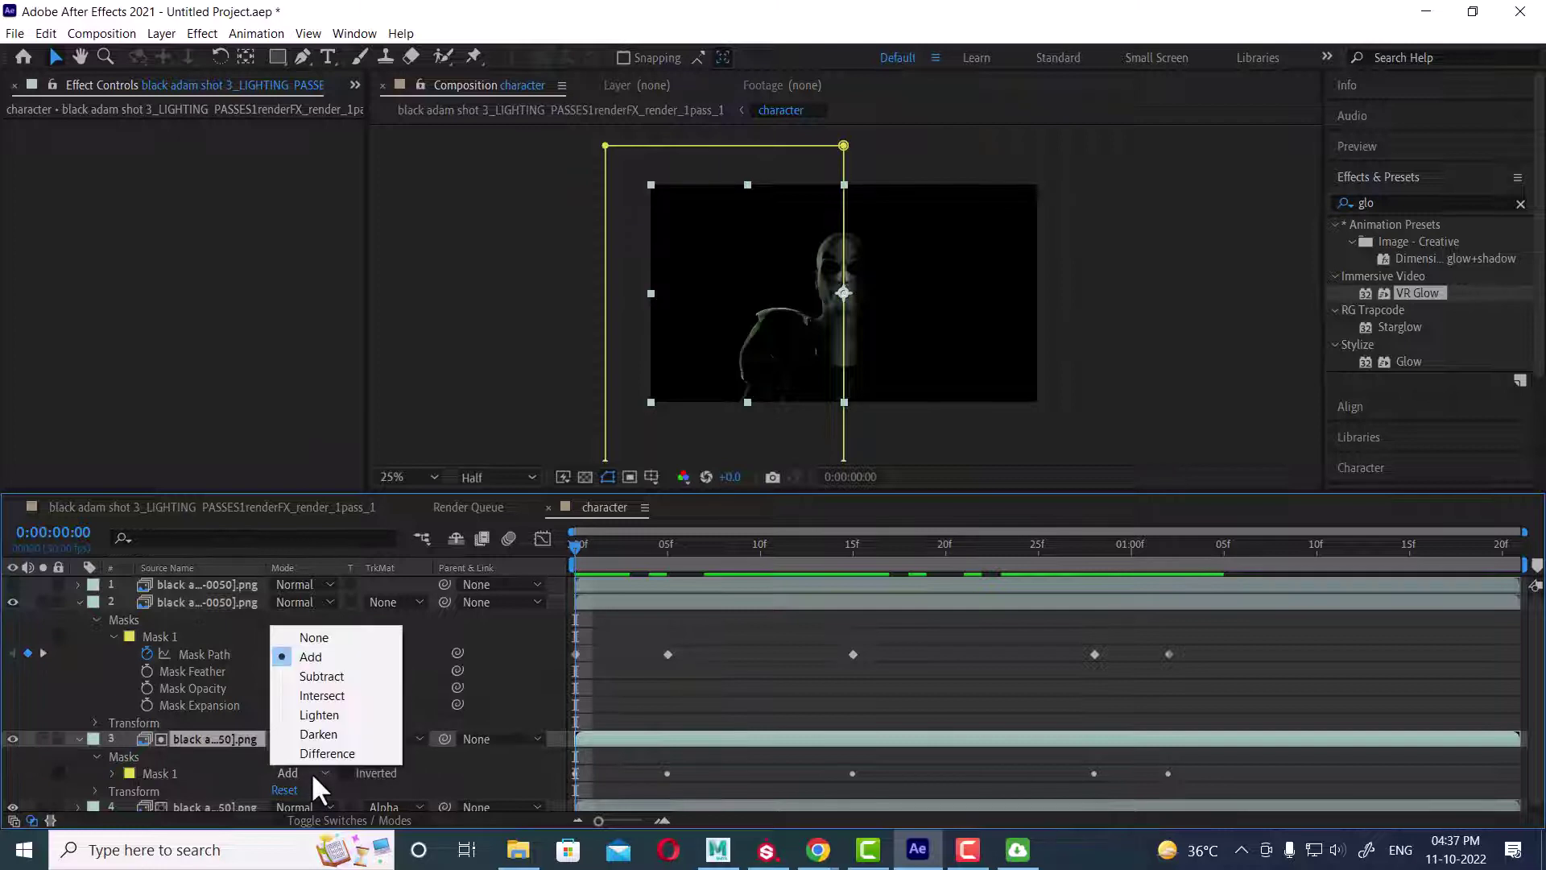
{"action": "left_click", "coordinate": [113, 771]}
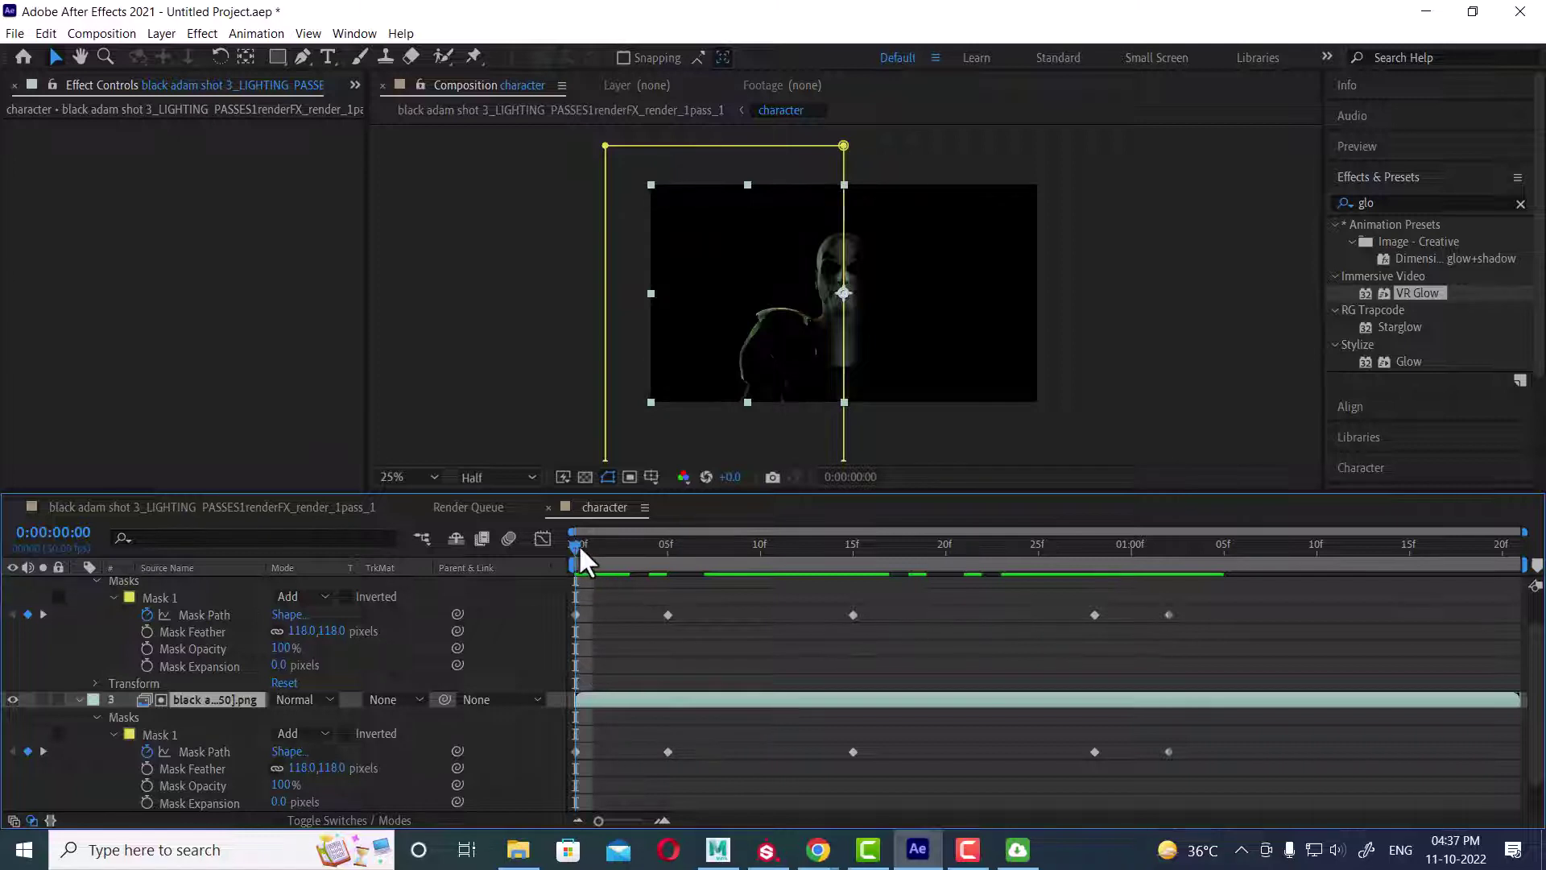
{"action": "mouse_move", "coordinate": [578, 543]}
{"action": "left_mouse_down"}
{"action": "mouse_move", "coordinate": [664, 547]}
{"action": "mouse_move", "coordinate": [578, 556]}
{"action": "left_mouse_up"}
{"action": "left_click", "coordinate": [284, 785]}
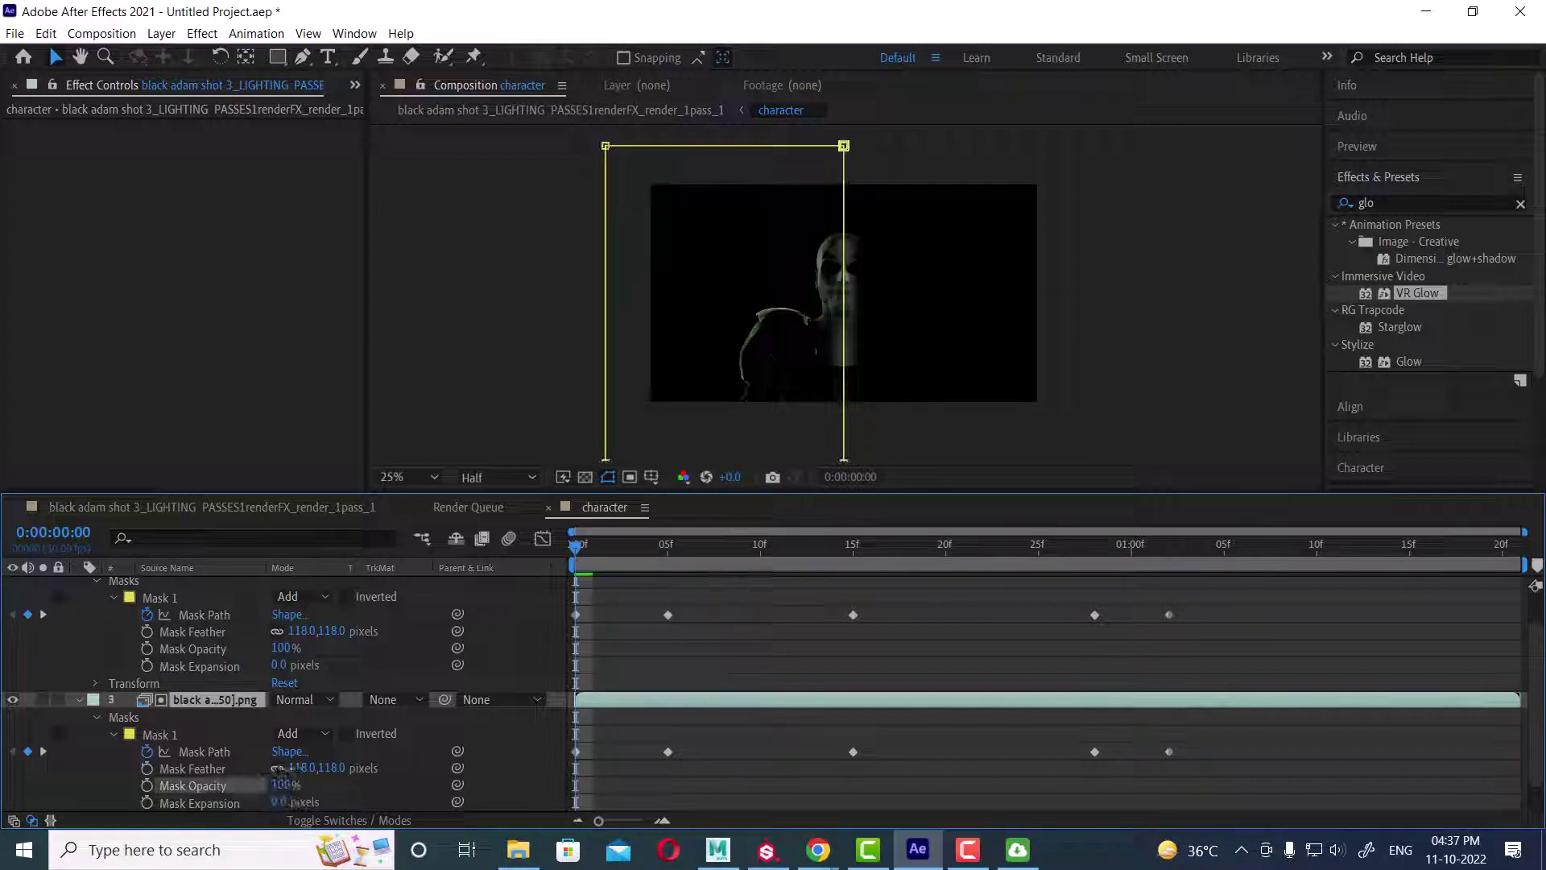
{"action": "left_click_drag", "start_coordinate": [337, 752], "coordinate": [372, 755]}
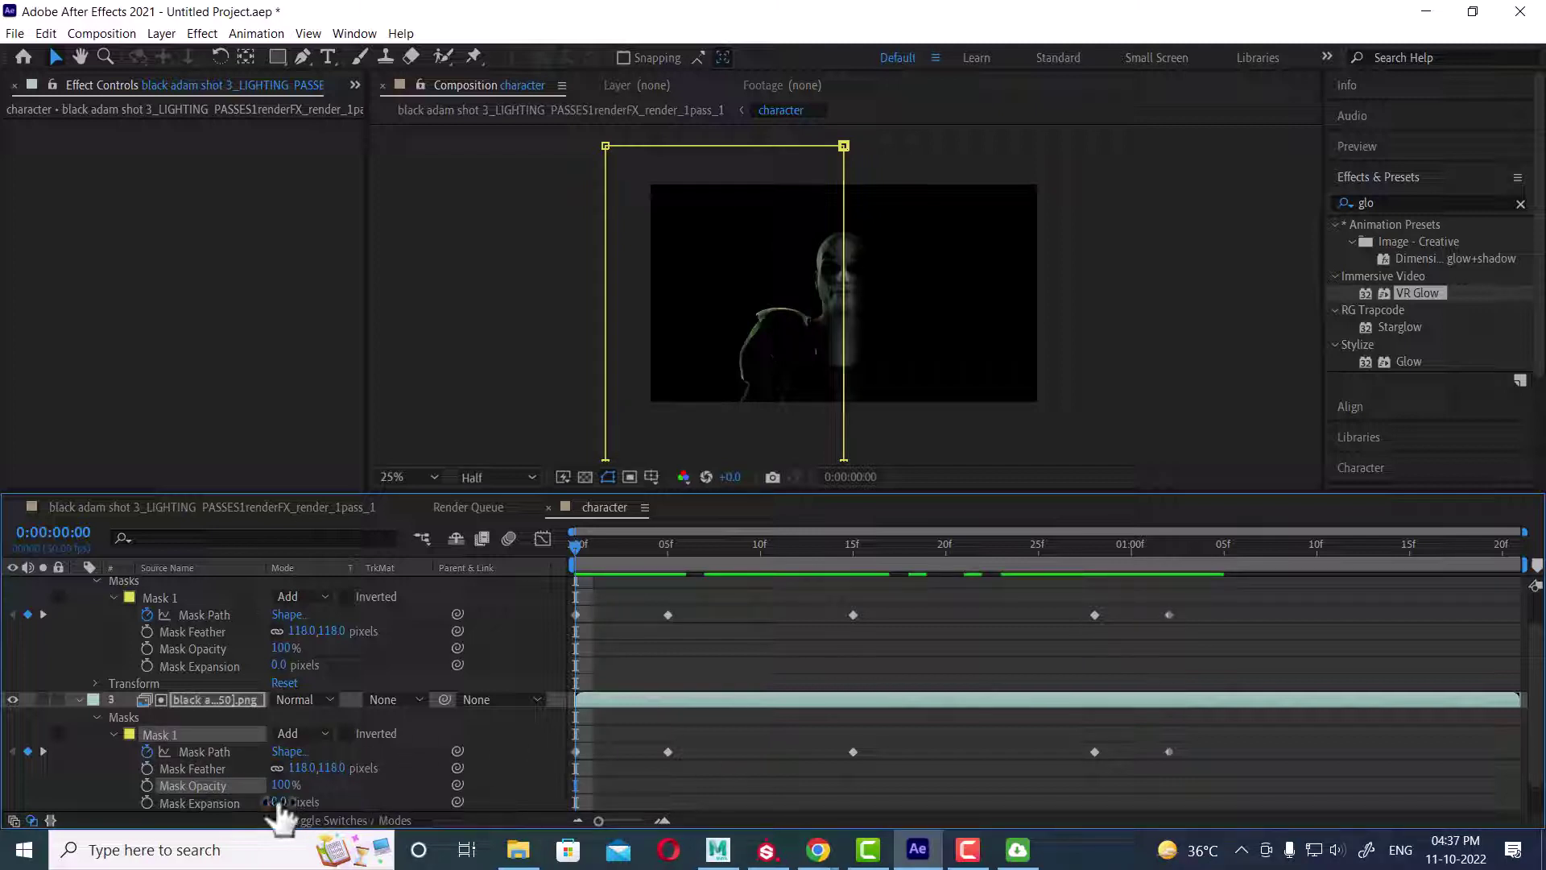
{"action": "left_click_drag", "start_coordinate": [281, 801], "coordinate": [480, 781]}
{"action": "left_click_drag", "start_coordinate": [370, 787], "coordinate": [632, 739]}
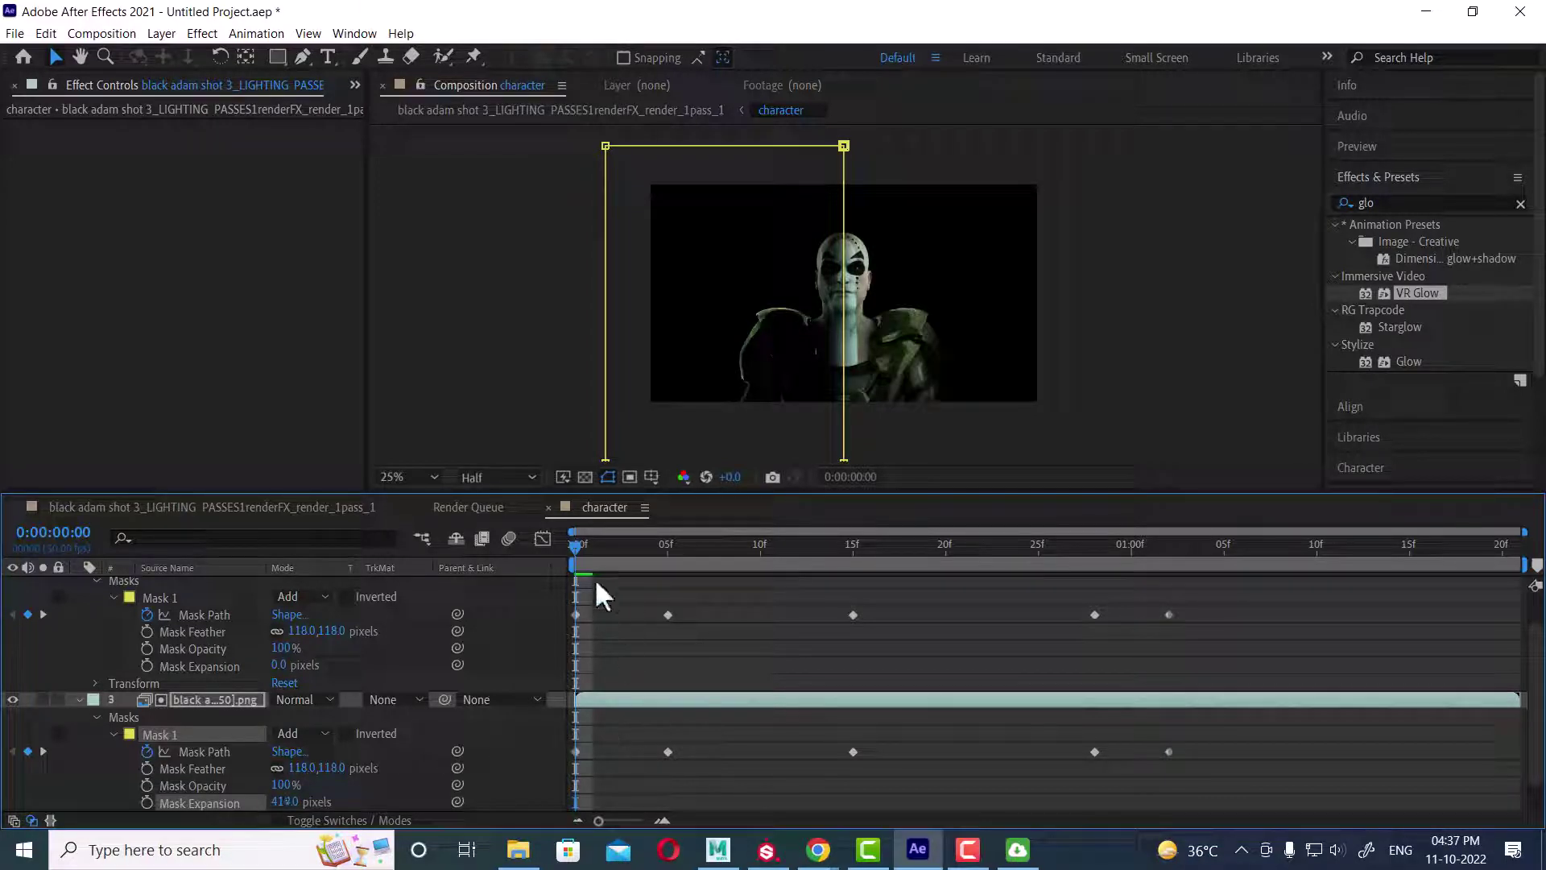
Step: Check layer 3's mask at 0:00:00:05, 0:00:00:15, 0:00:00:28 and 0:00:01:02, fine-tuning its Mask Expansion to about 418 pixels
{"action": "left_click_drag", "start_coordinate": [577, 545], "coordinate": [671, 545]}
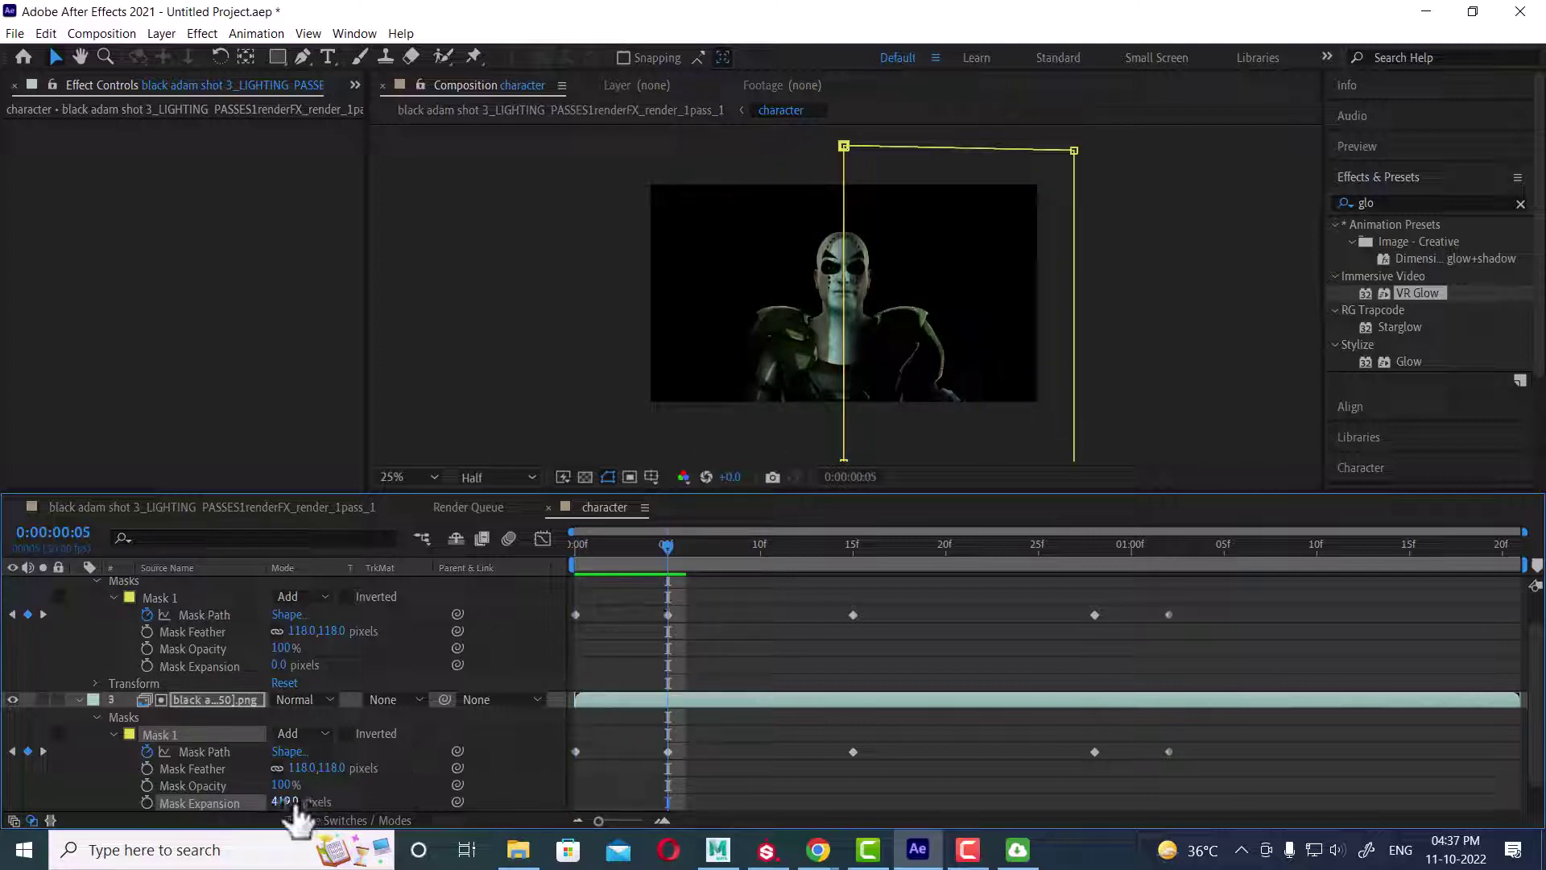
{"action": "left_click_drag", "start_coordinate": [297, 815], "coordinate": [359, 801]}
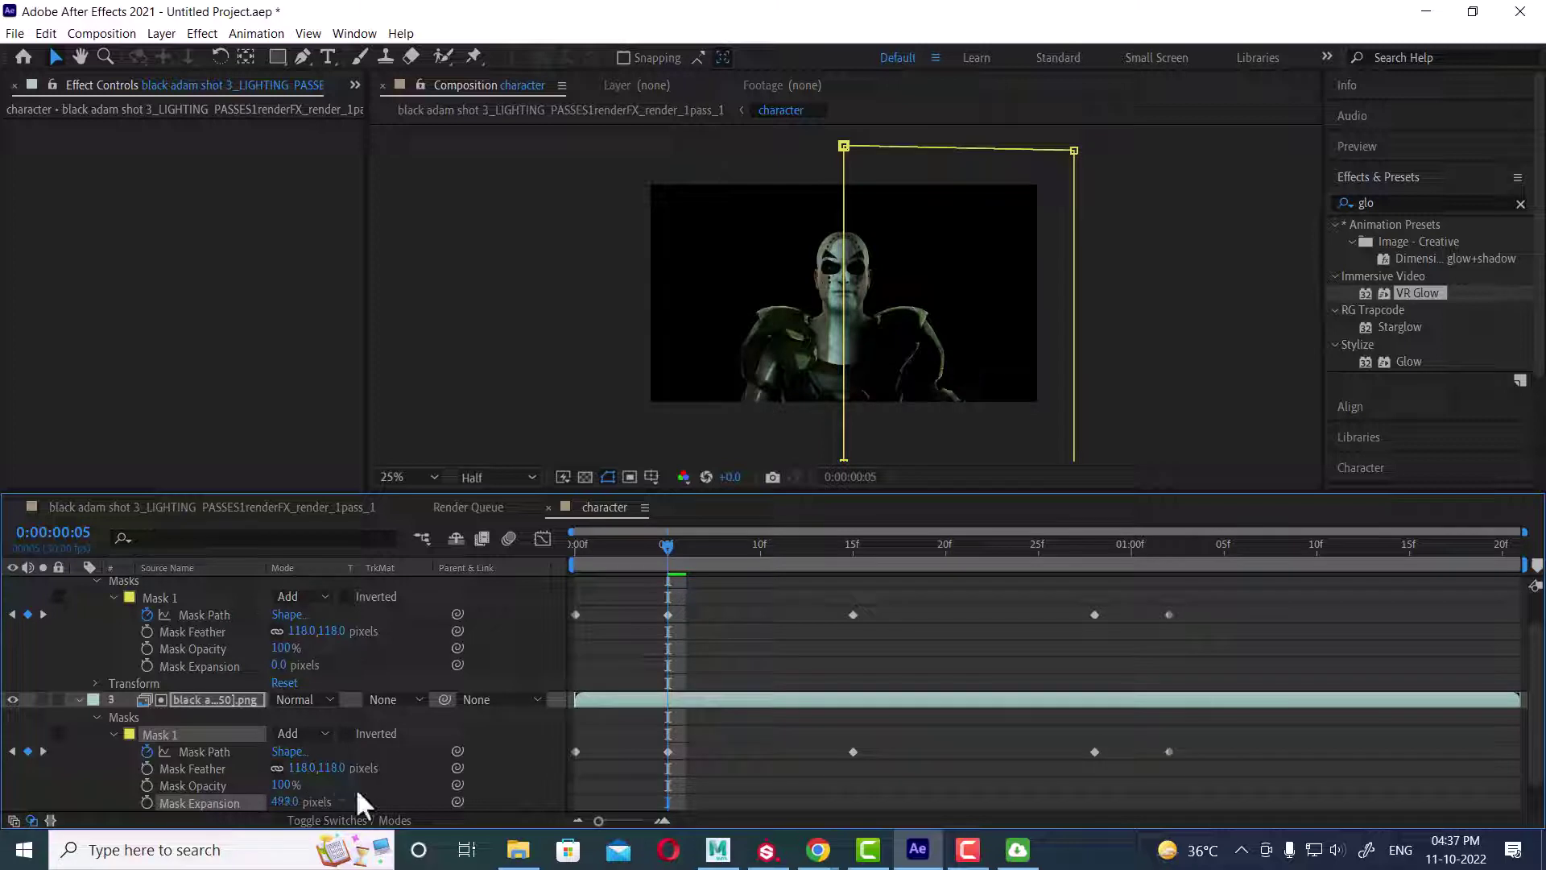
{"action": "left_click_drag", "start_coordinate": [742, 547], "coordinate": [853, 548]}
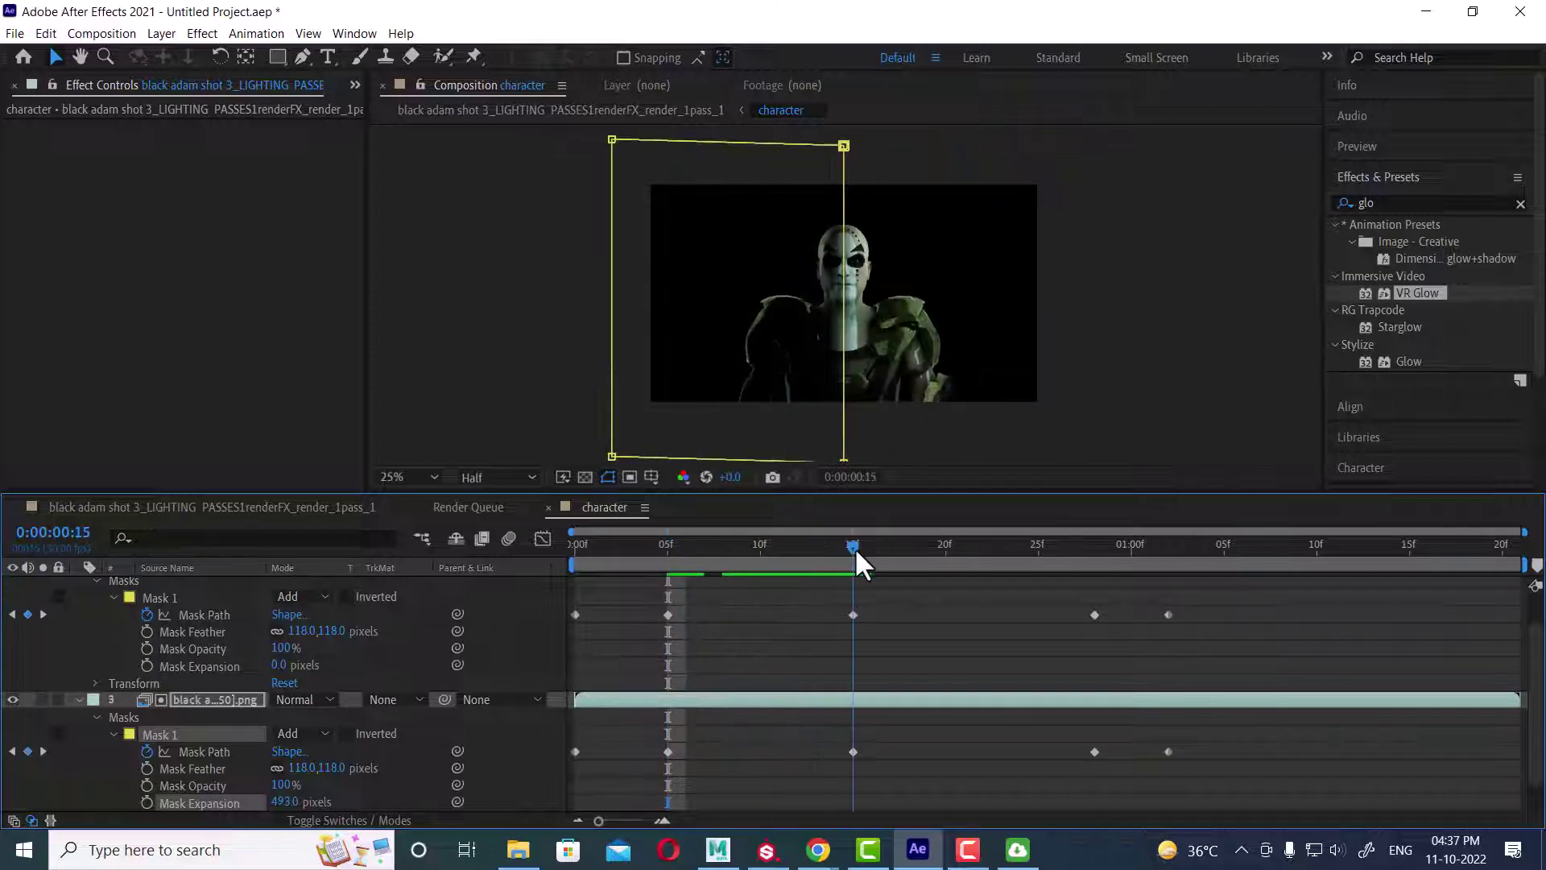
{"action": "left_click_drag", "start_coordinate": [294, 817], "coordinate": [328, 802]}
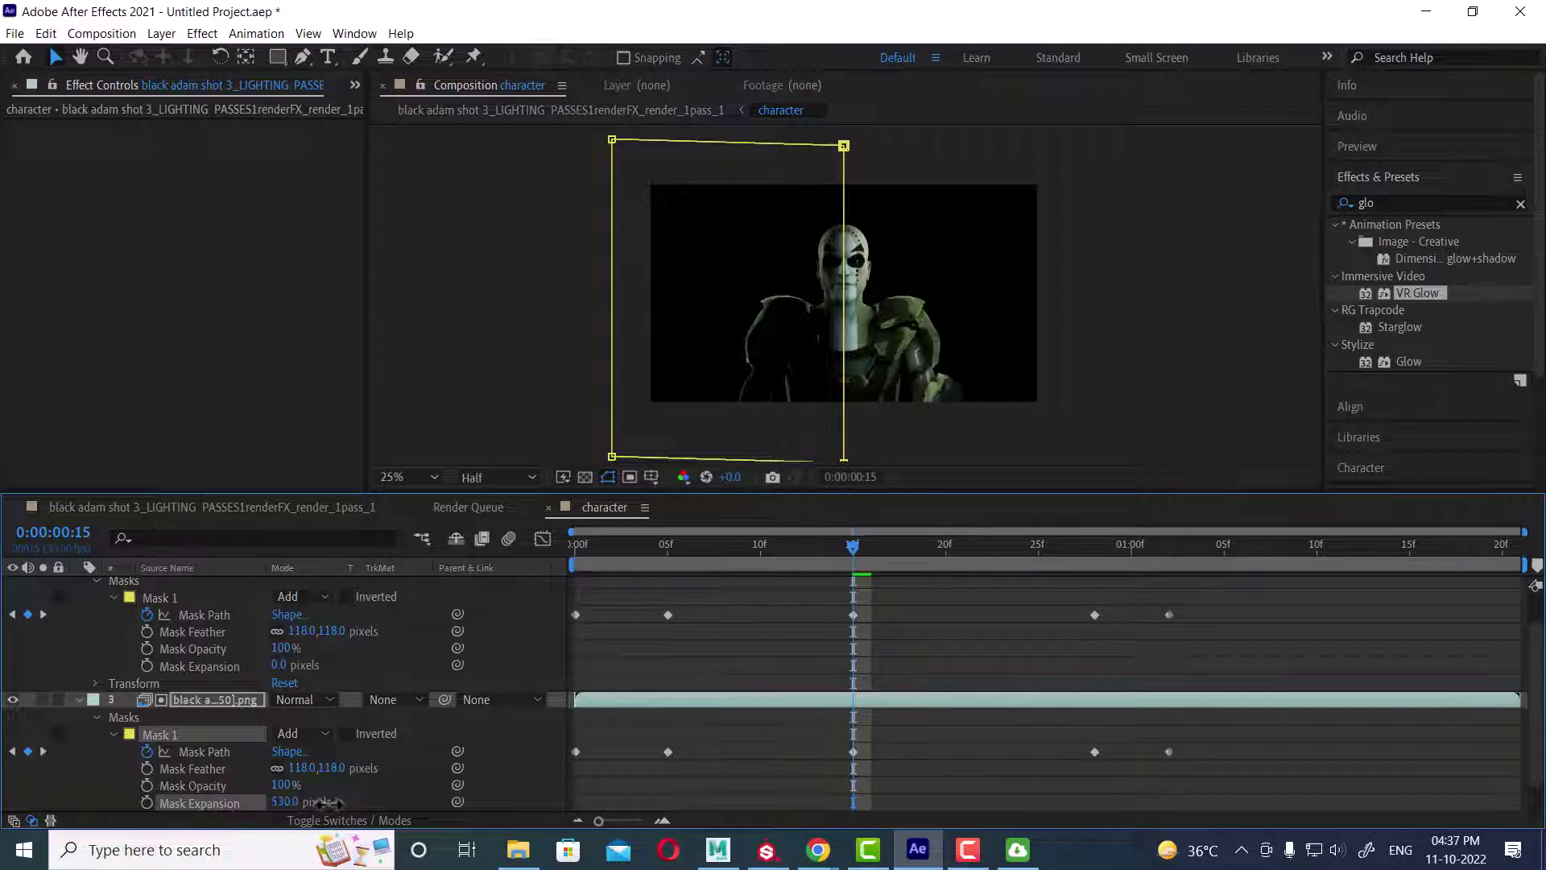
{"action": "left_click_drag", "start_coordinate": [883, 553], "coordinate": [1094, 554]}
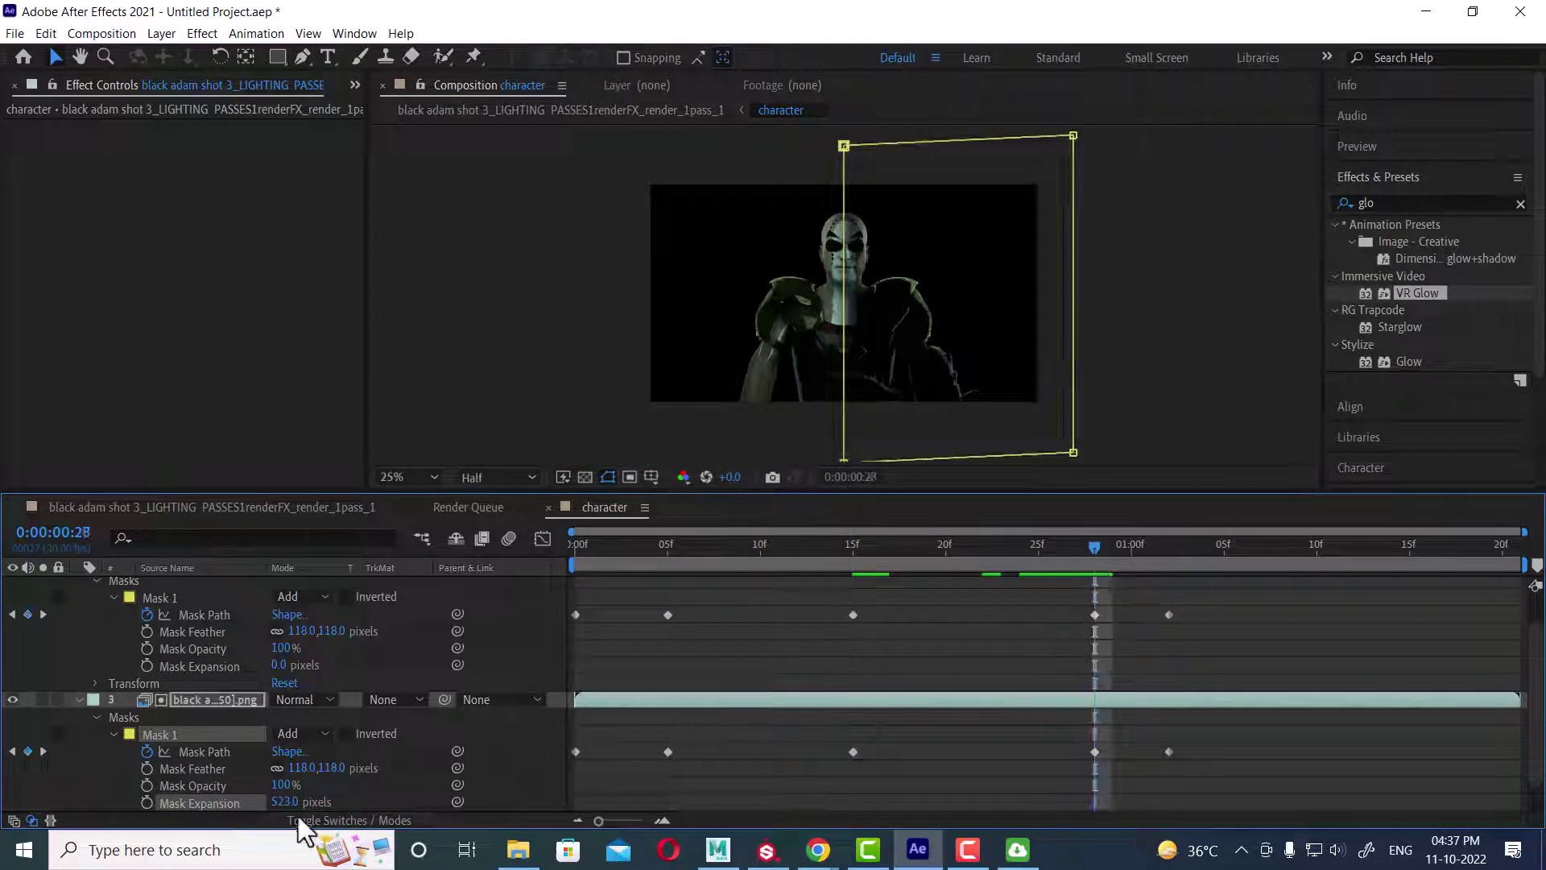
{"action": "left_click_drag", "start_coordinate": [291, 805], "coordinate": [80, 821]}
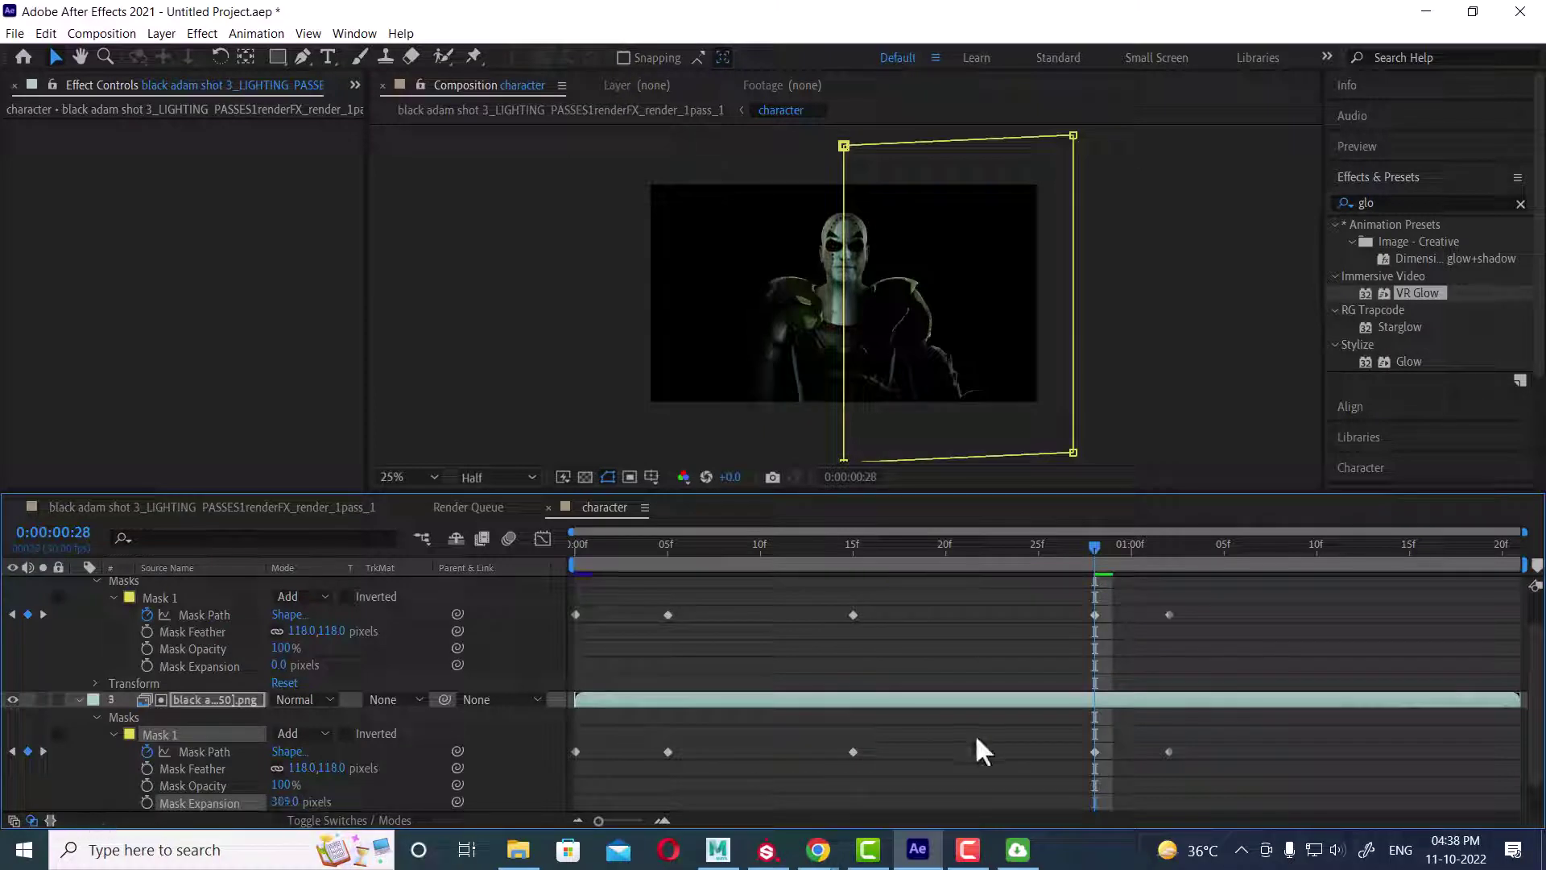
{"action": "left_click_drag", "start_coordinate": [1096, 547], "coordinate": [1167, 544]}
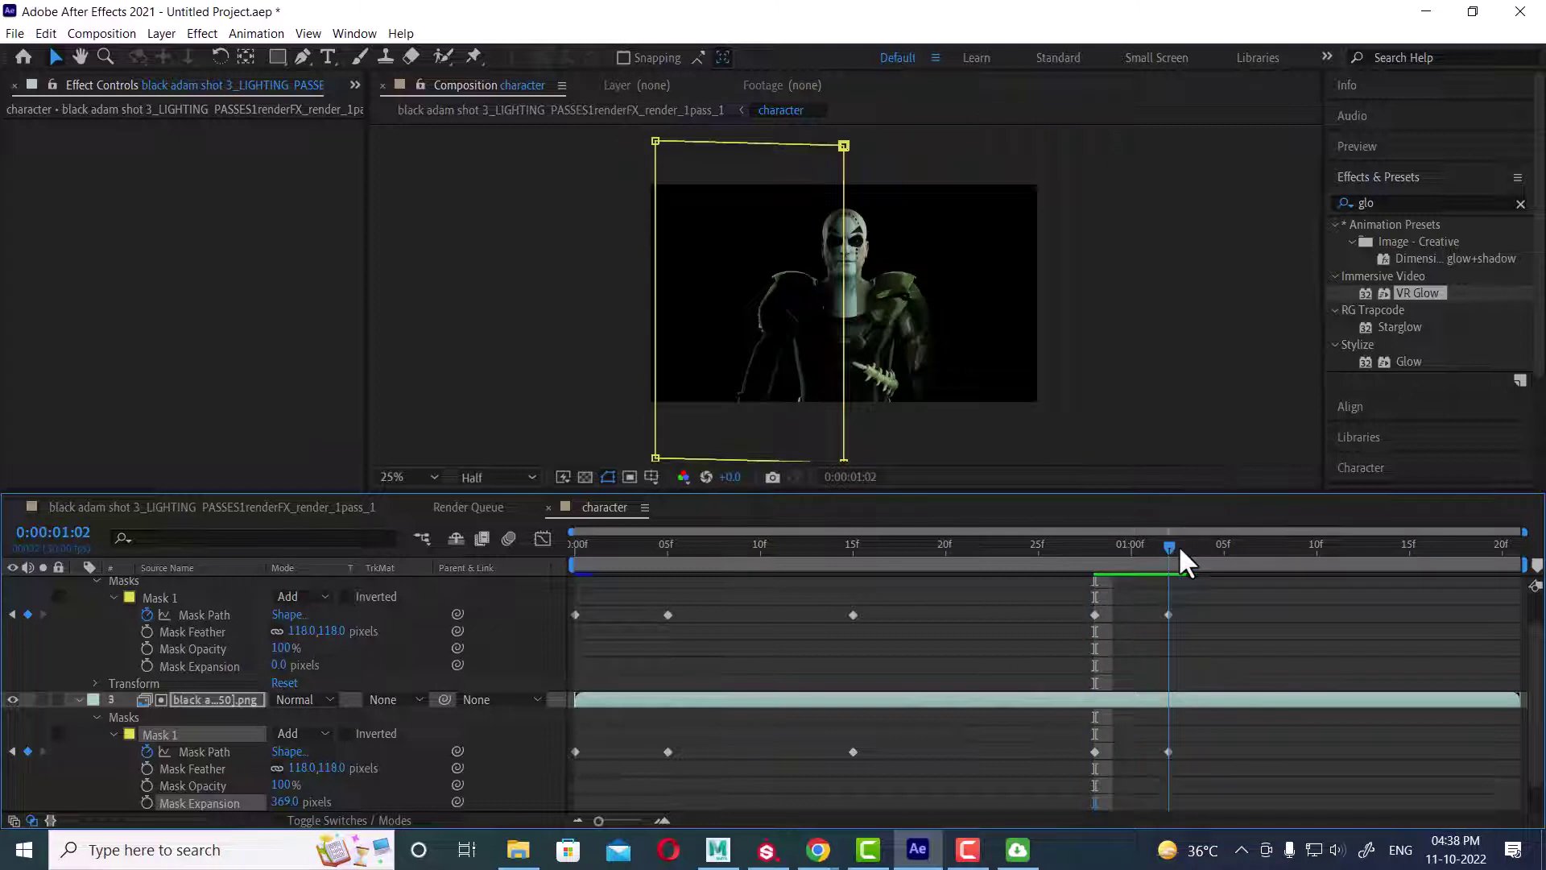
{"action": "left_click_drag", "start_coordinate": [294, 801], "coordinate": [306, 801]}
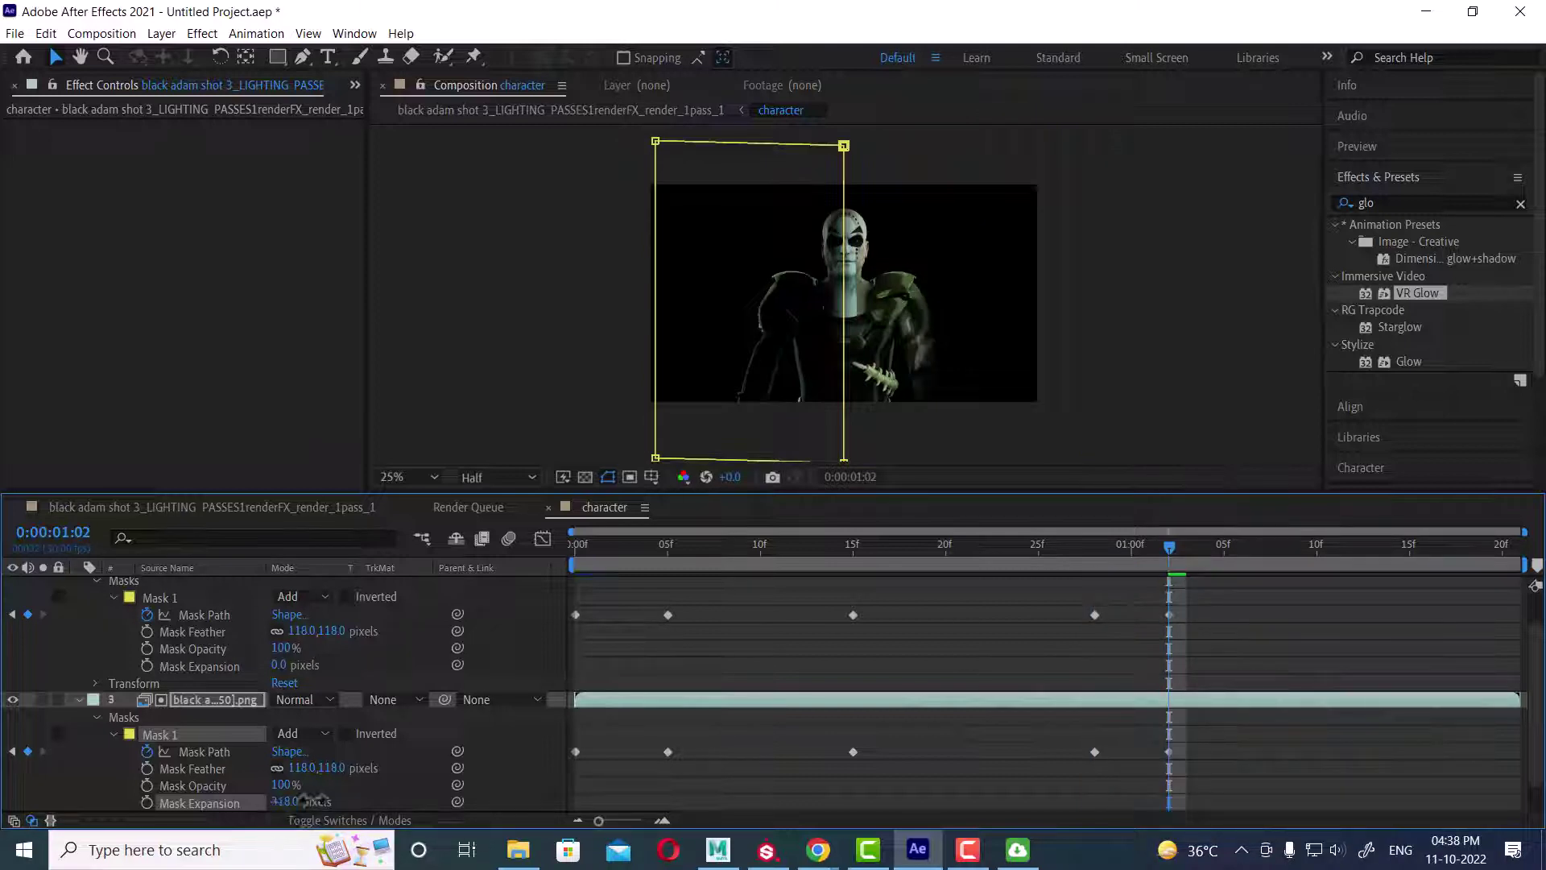
Step: Return to the lighting passes composition and play back the updated animation from the first frame
{"action": "left_click", "coordinate": [146, 504]}
{"action": "key", "text": "Home"}
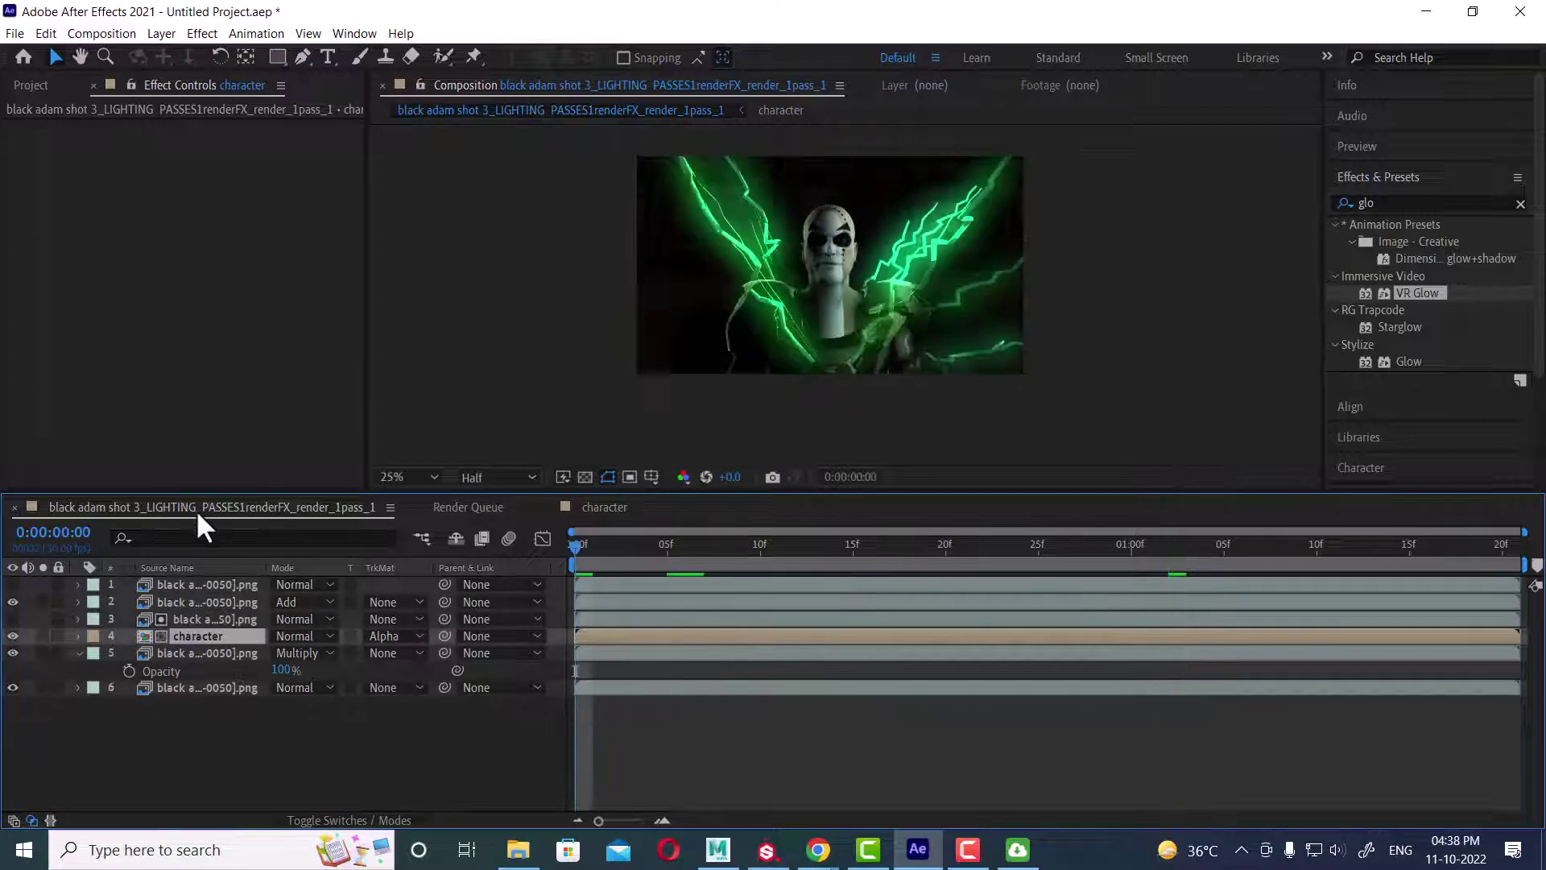
{"action": "key", "text": "space"}
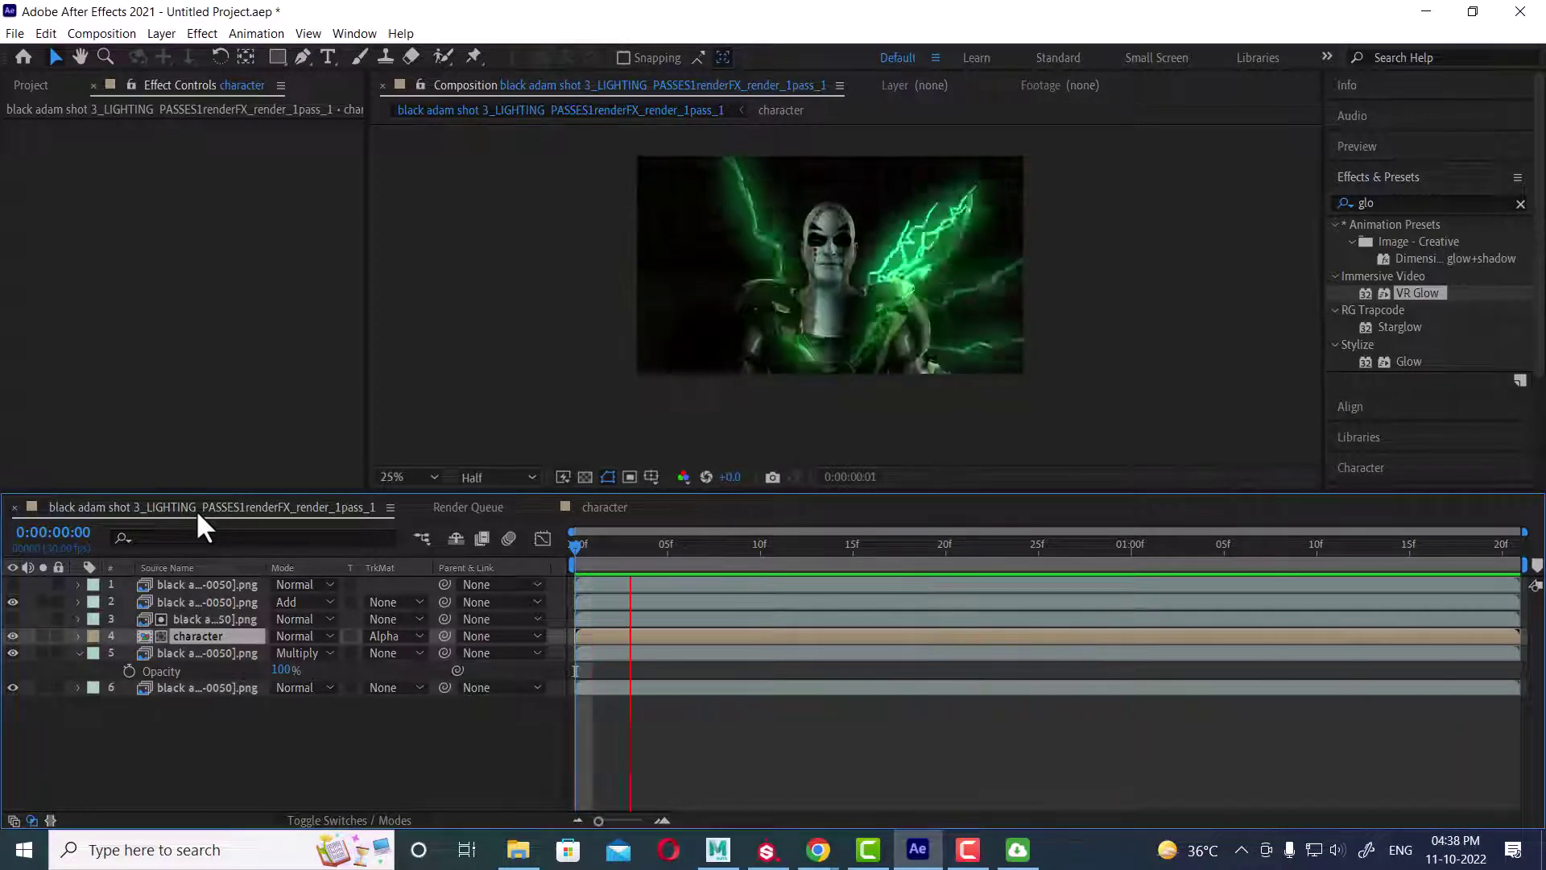
{"action": "key", "text": "space"}
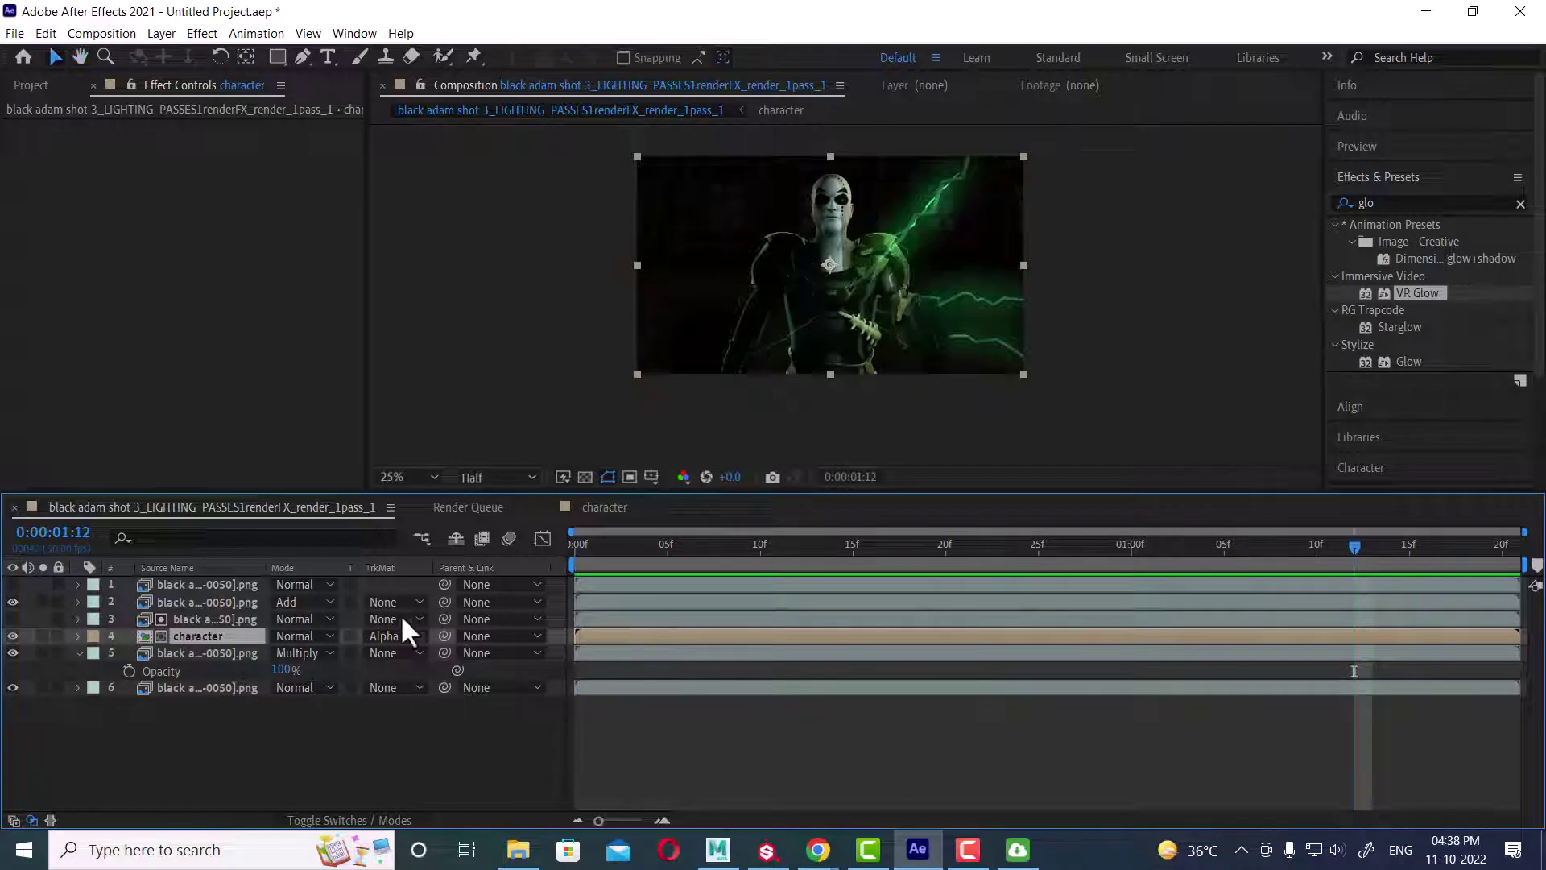
Step: Toggle the visibility of Multiply layer 5 off and on to examine its effect on the background
{"action": "left_click", "coordinate": [182, 697]}
{"action": "left_click", "coordinate": [193, 654]}
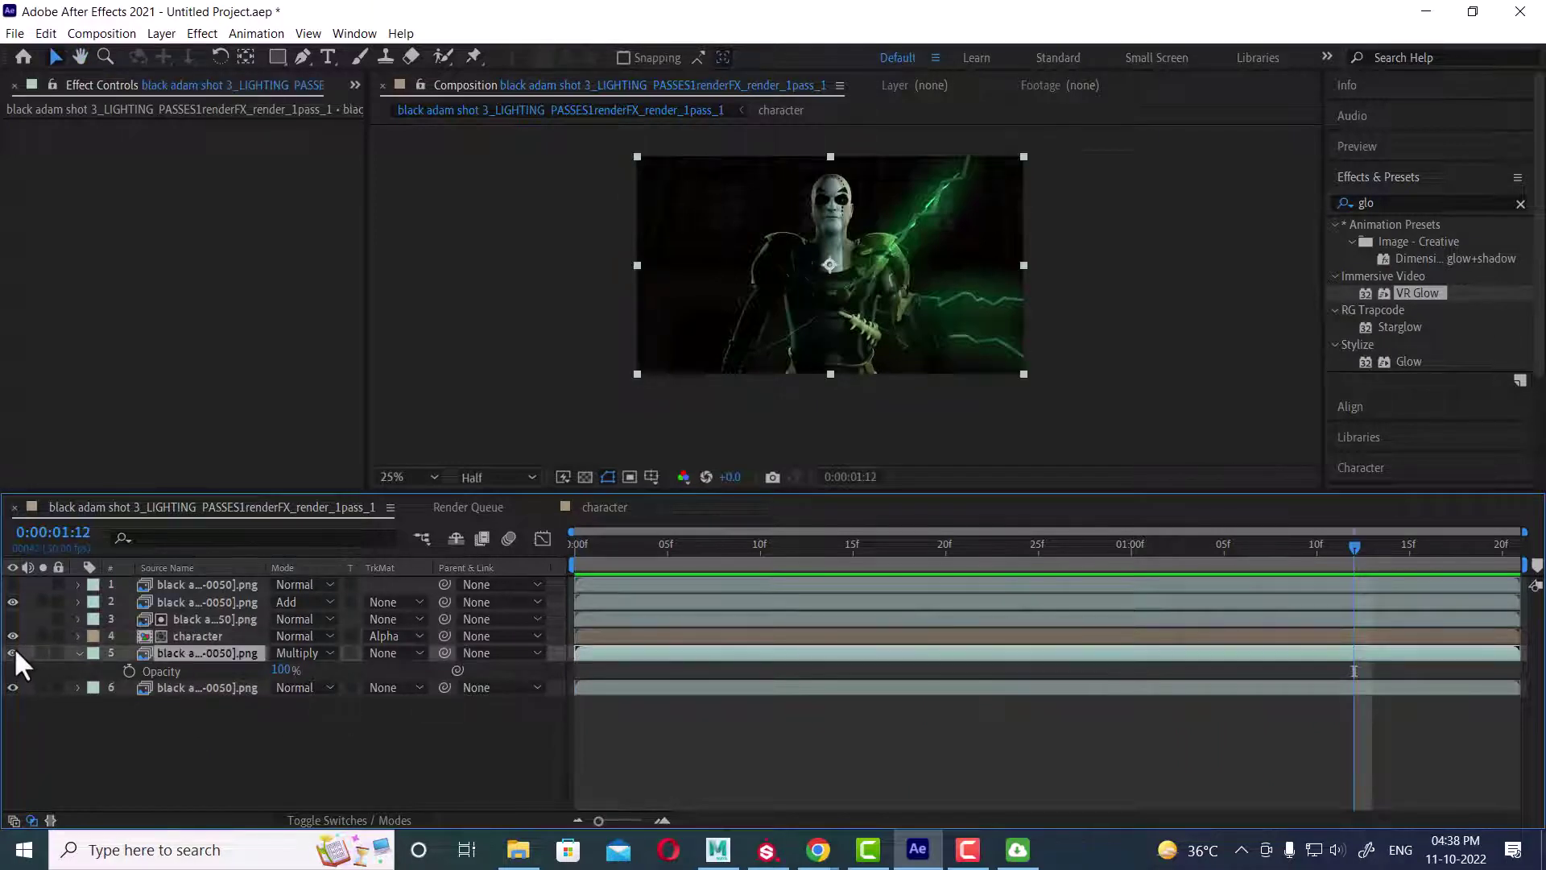
{"action": "left_click", "coordinate": [13, 653]}
{"action": "left_click", "coordinate": [13, 652]}
{"action": "left_click", "coordinate": [12, 652]}
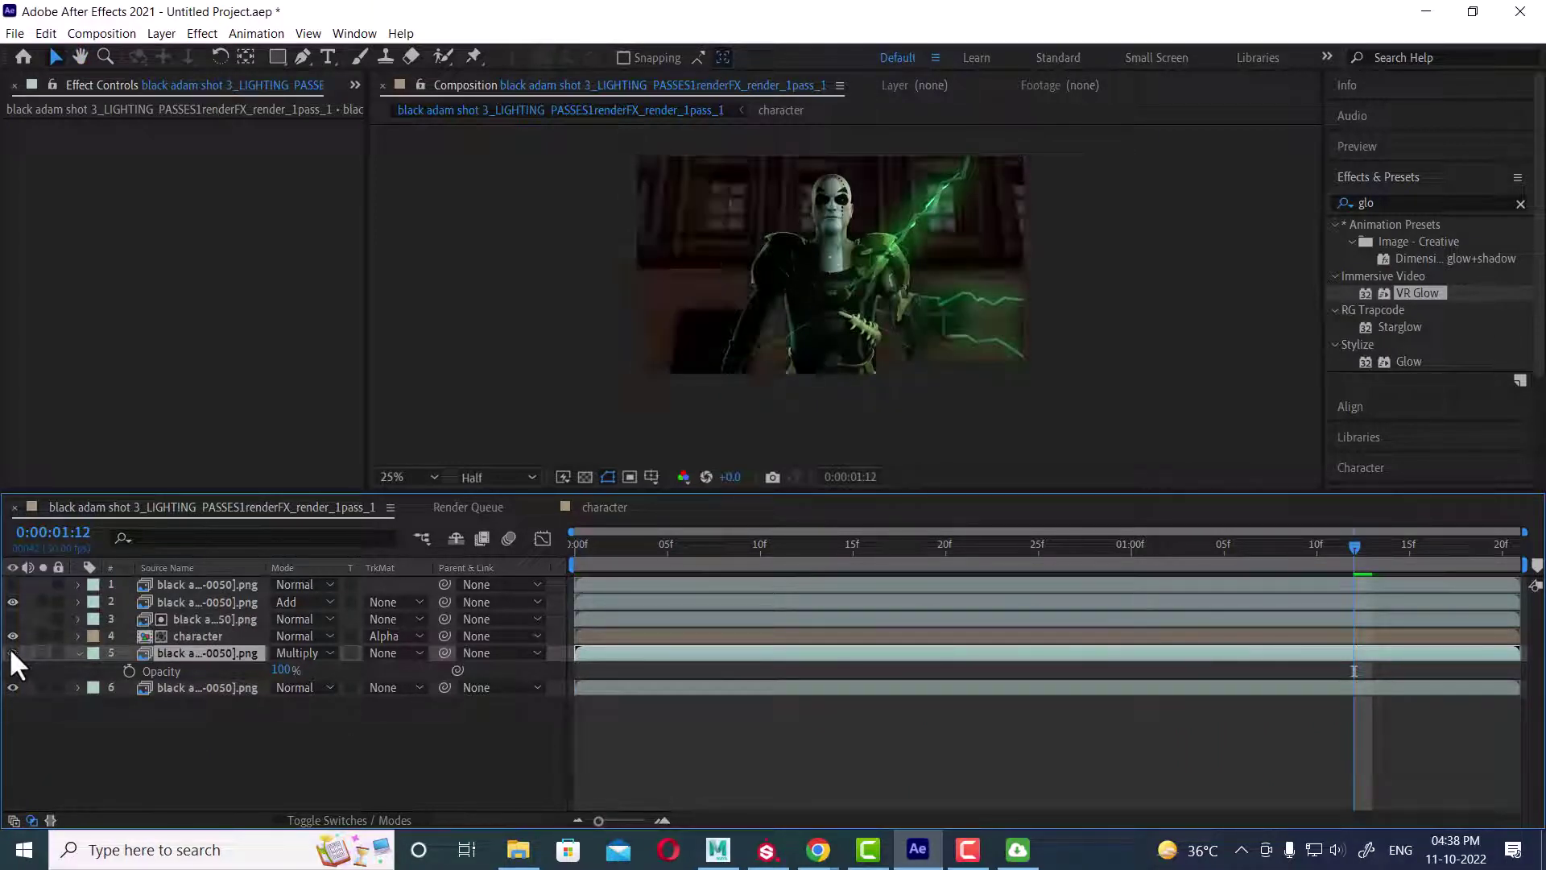
{"action": "left_click", "coordinate": [12, 653]}
{"action": "left_click", "coordinate": [277, 731]}
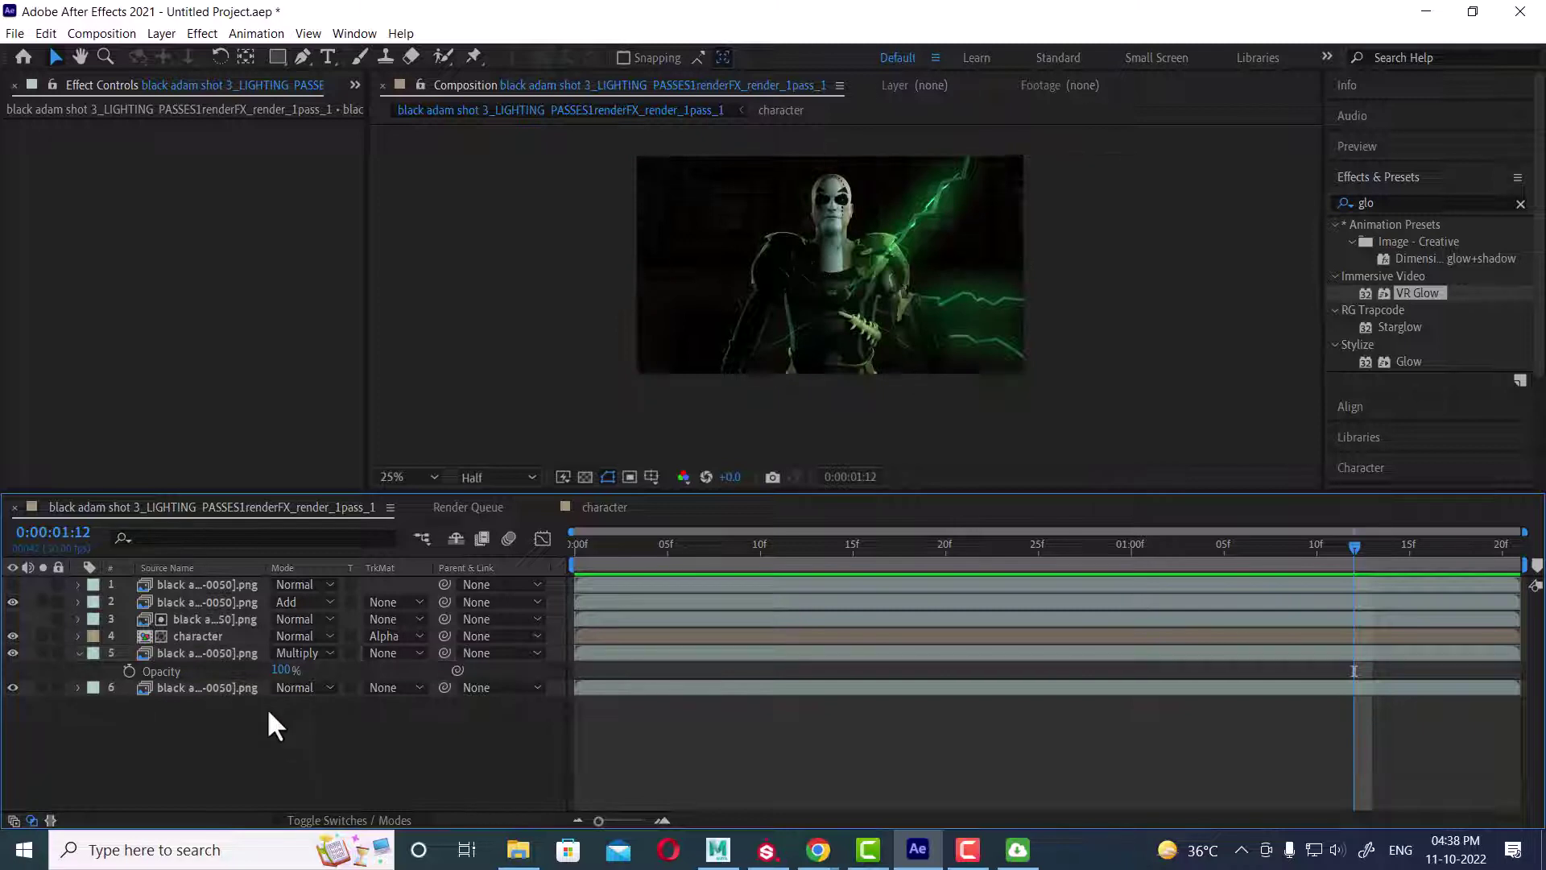
Step: Place a duplicate of Multiply layer 5 directly beneath Add layer 2 and set the duplicate's opacity to 38%
{"action": "left_click", "coordinate": [223, 648]}
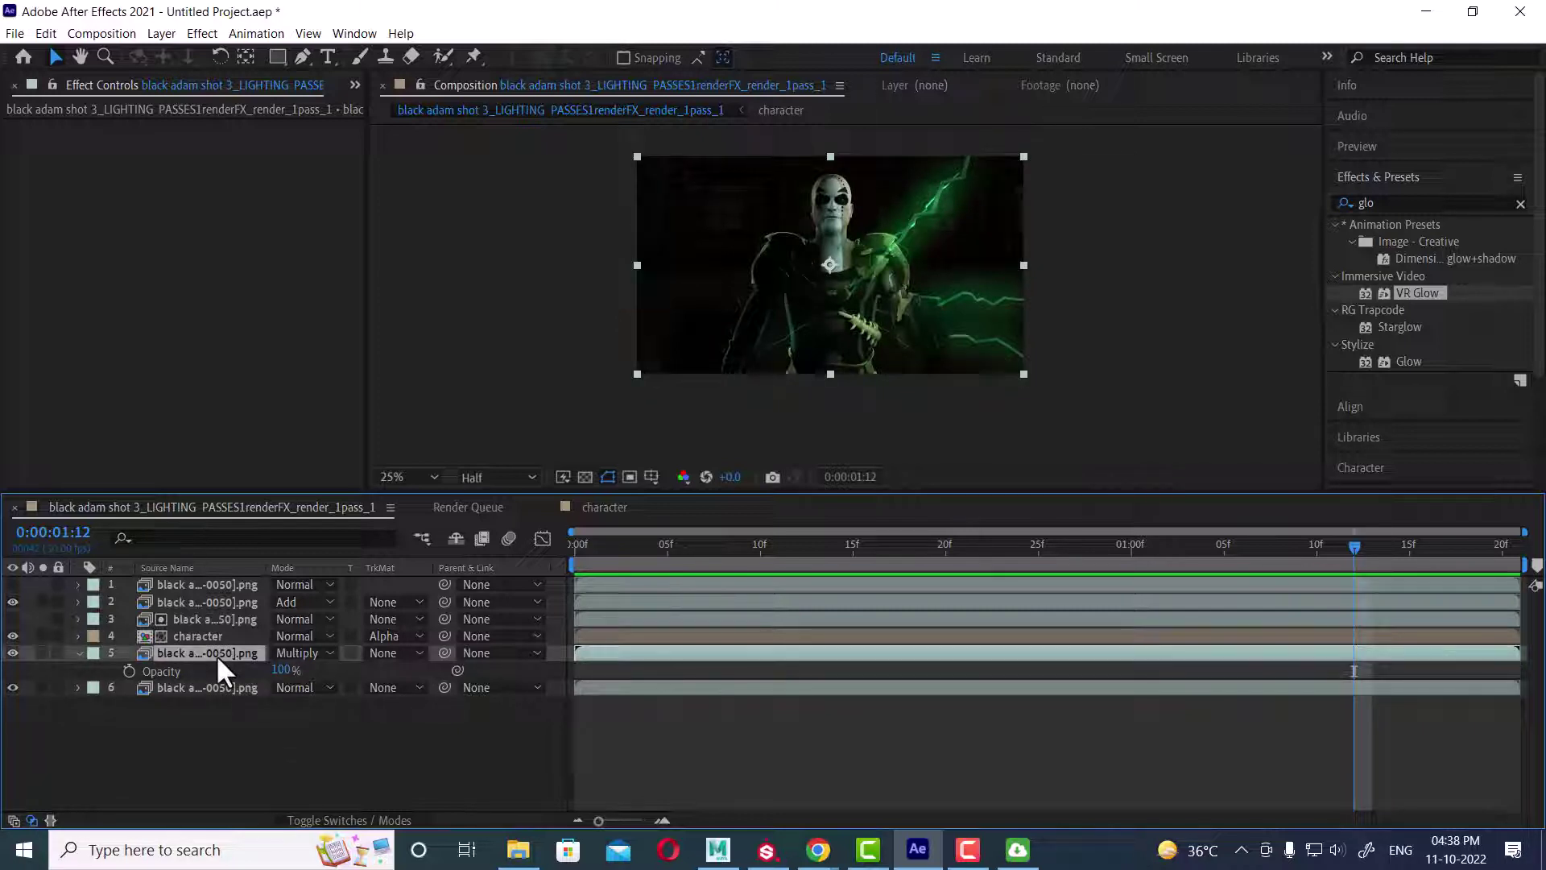
{"action": "key", "text": "ctrl+d"}
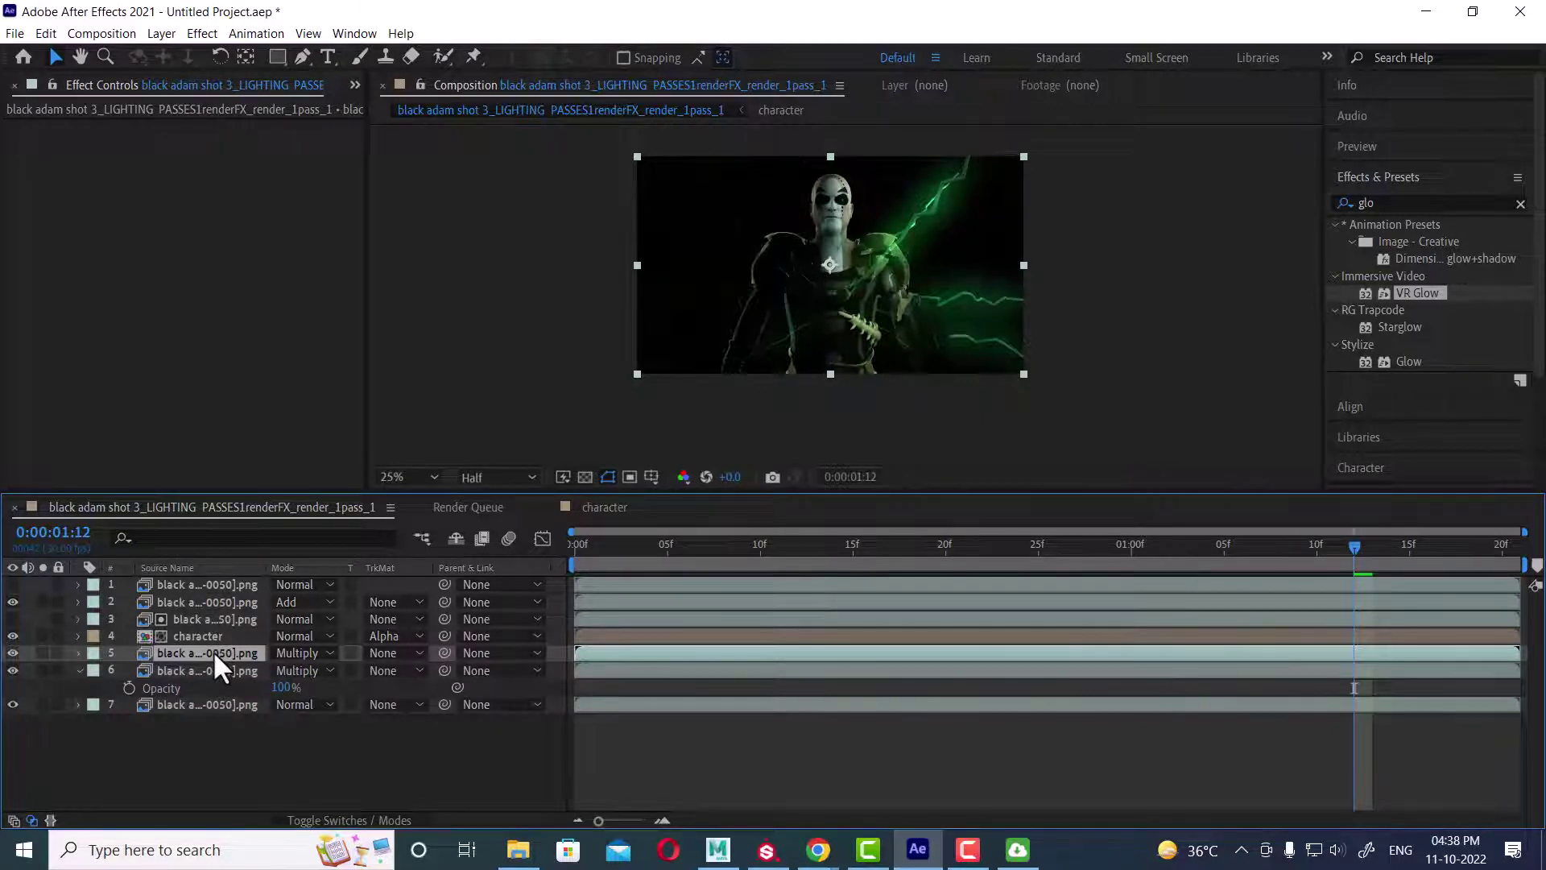
{"action": "left_click_drag", "start_coordinate": [212, 650], "coordinate": [206, 611]}
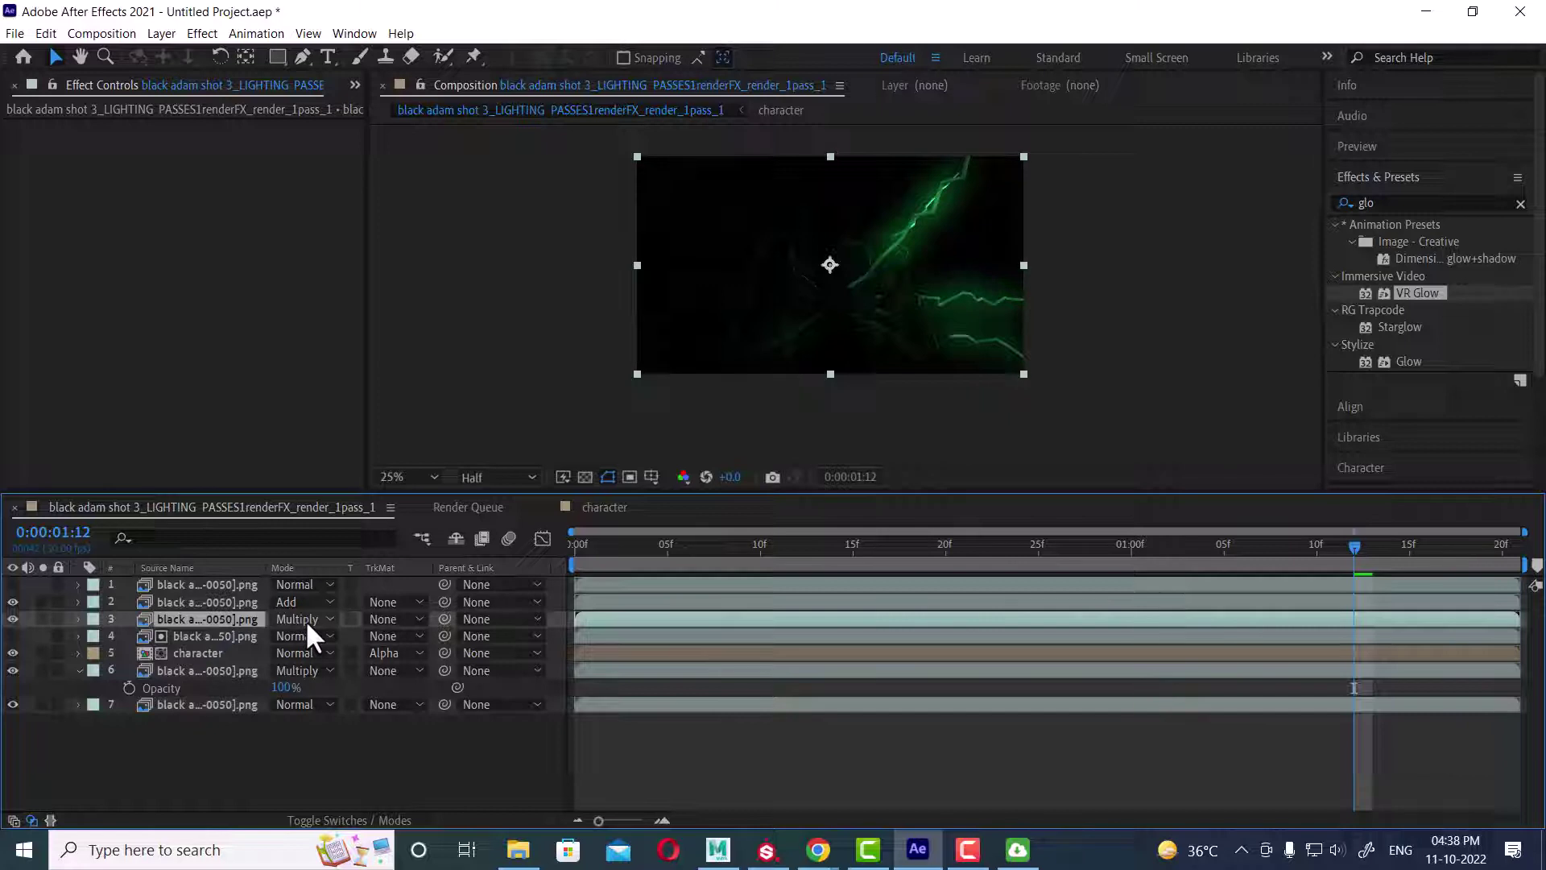
{"action": "key", "text": "t"}
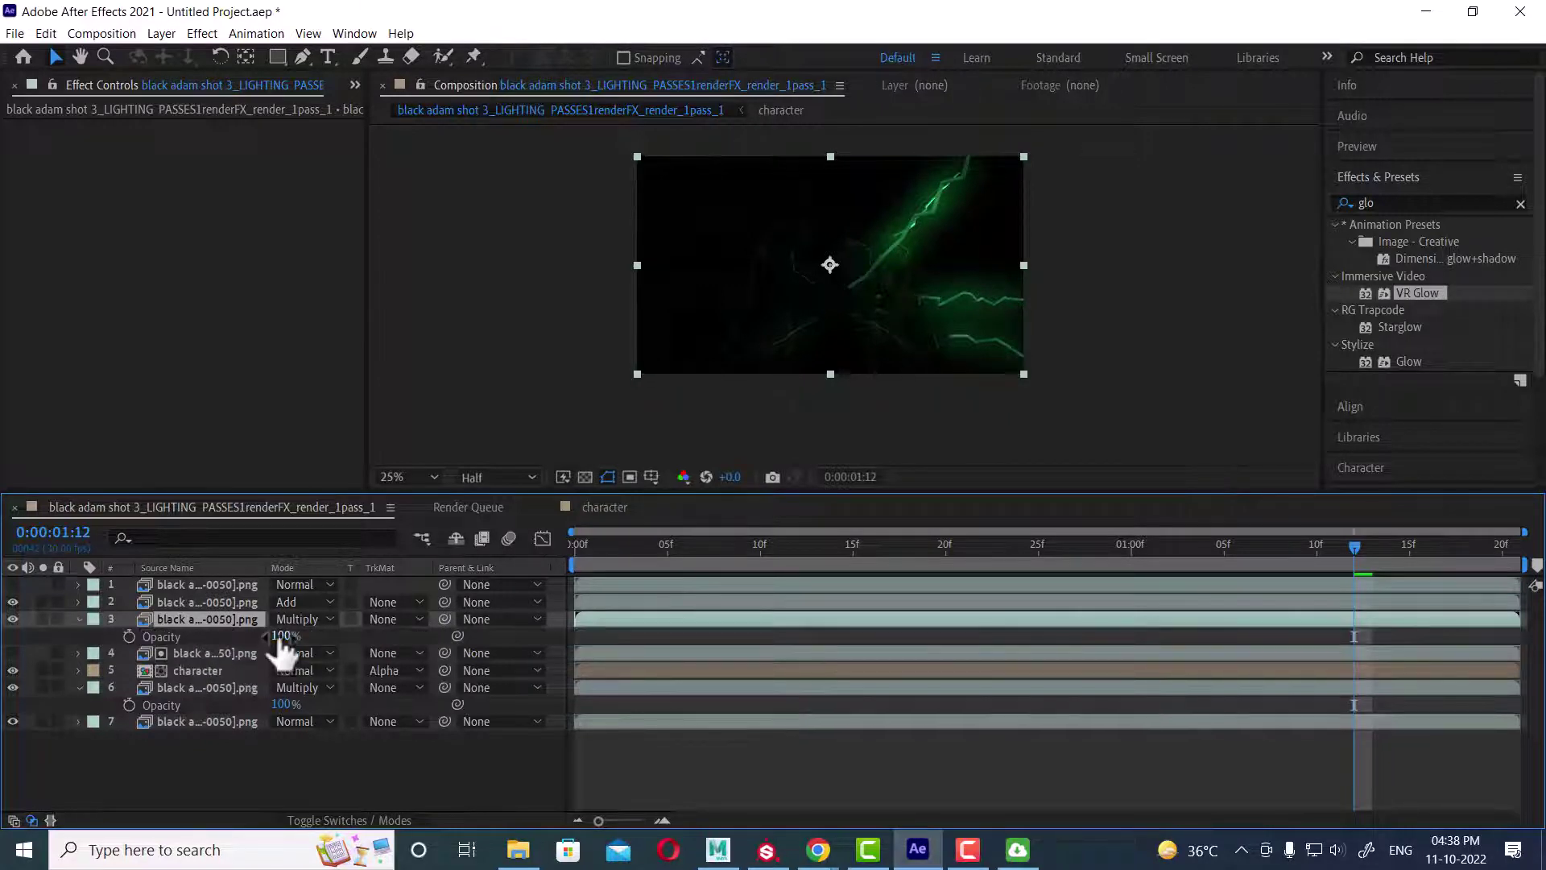
{"action": "left_click_drag", "start_coordinate": [279, 636], "coordinate": [227, 641]}
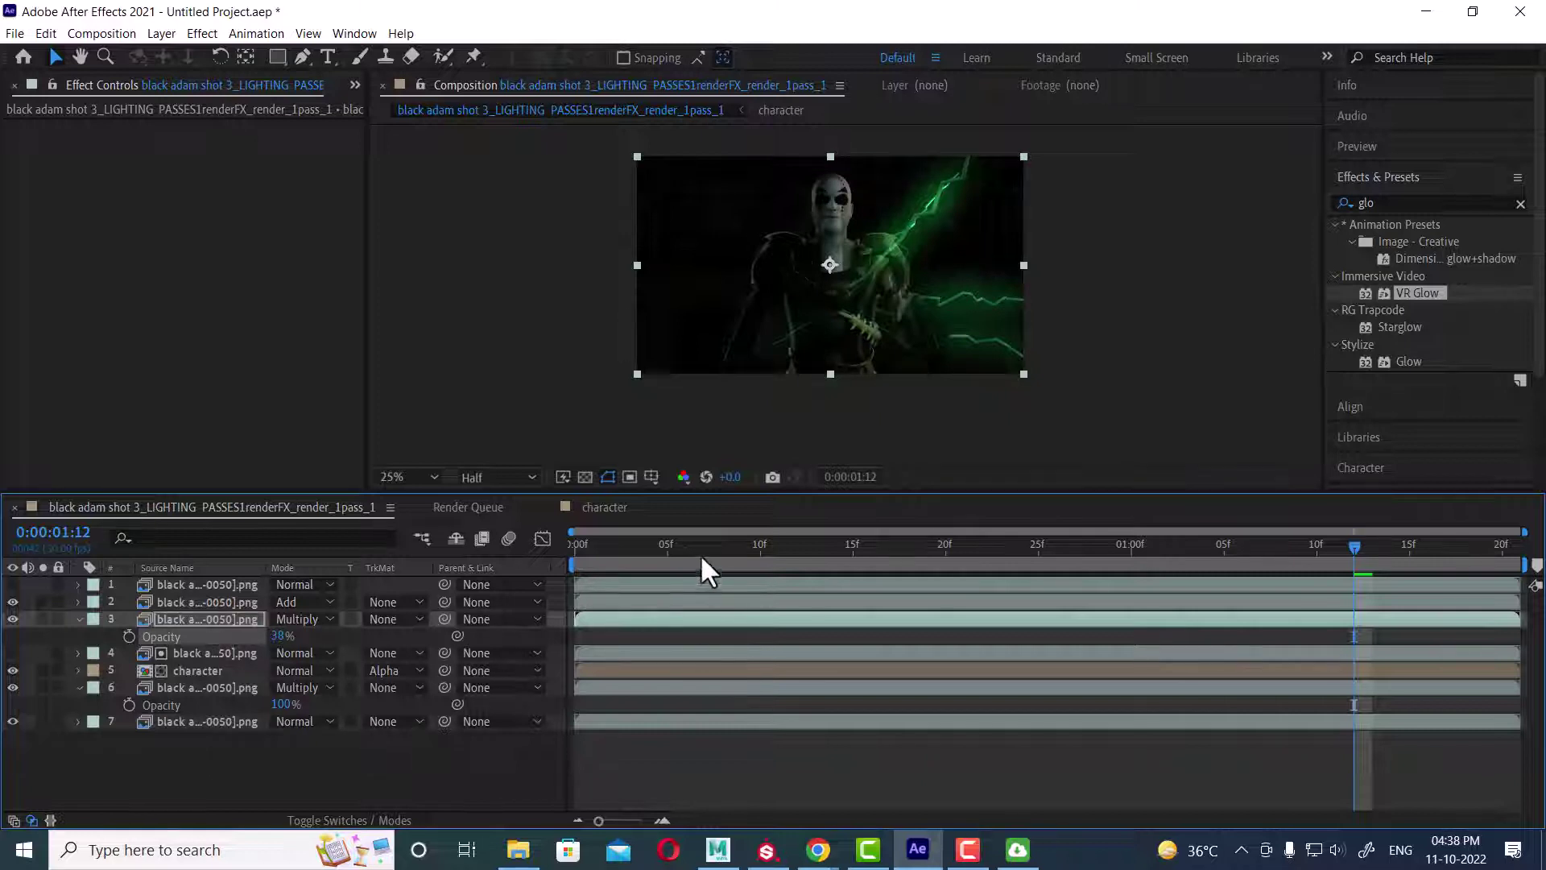
Step: Play back the composition in an enlarged viewer to examine the darkened character and lightning, then restore the panel layout
{"action": "key", "text": "space"}
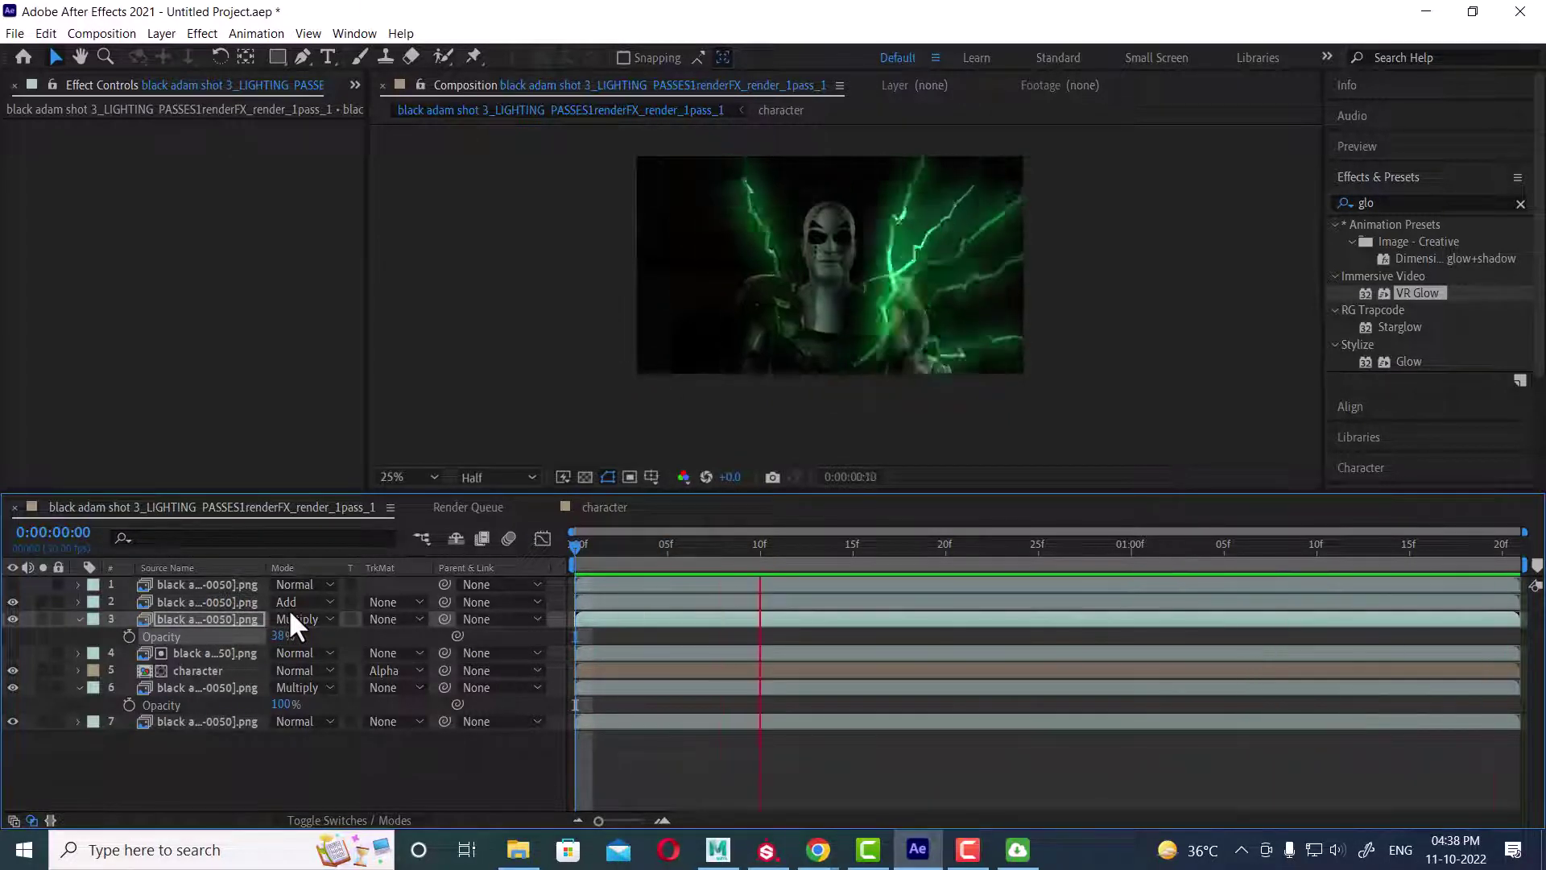
{"action": "left_click", "coordinate": [885, 337]}
{"action": "key", "text": "grave"}
{"action": "scroll", "coordinate": [877, 459], "scroll_direction": "up", "scroll_amount": 2}
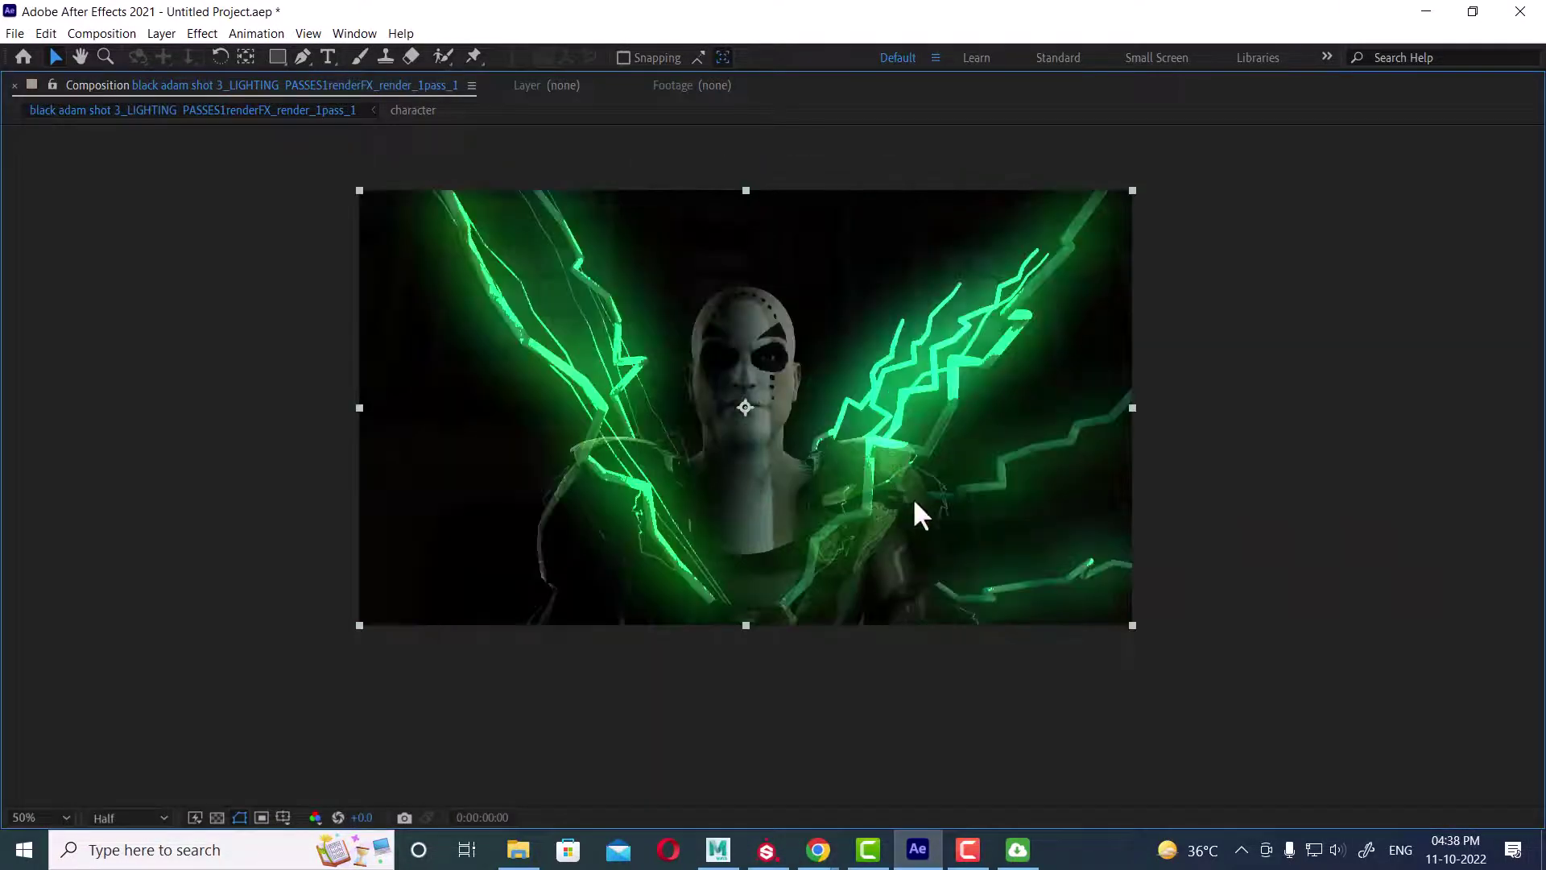
{"action": "key", "text": "space"}
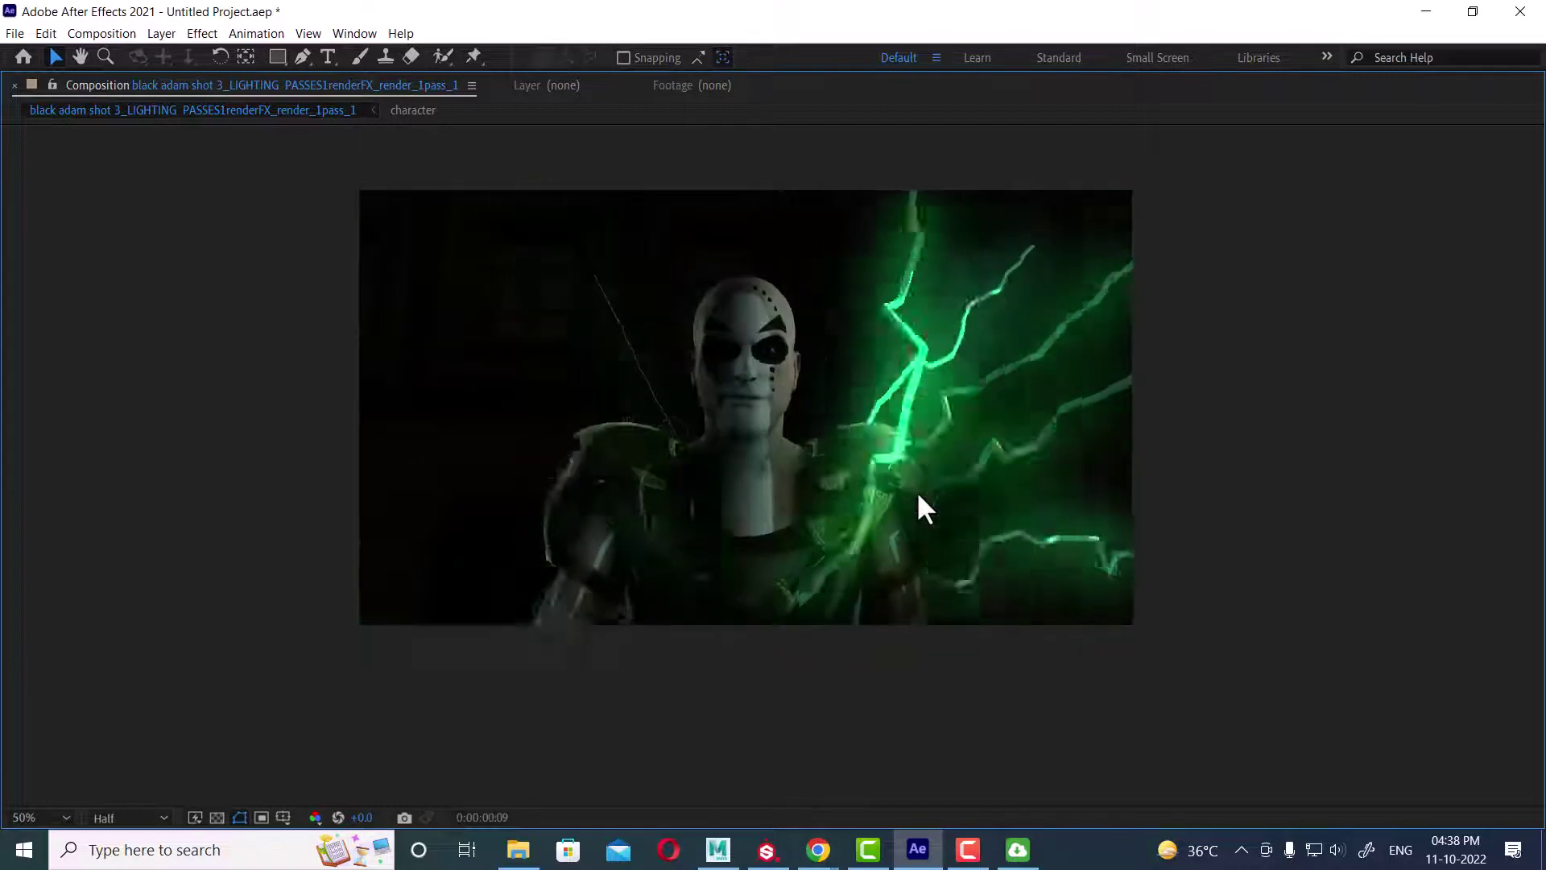
{"action": "key", "text": "space"}
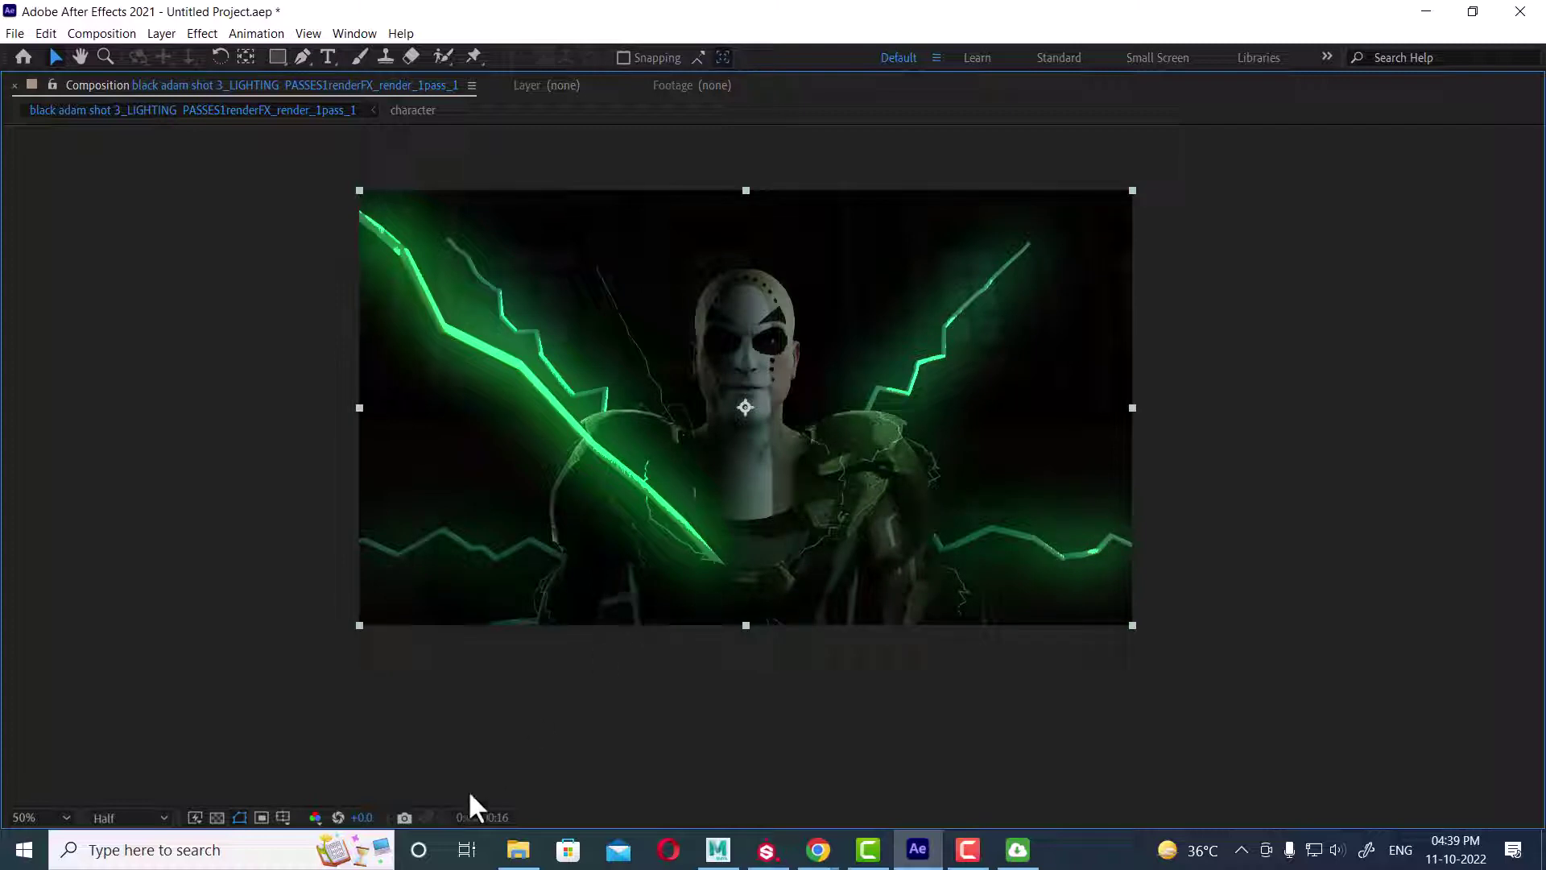
{"action": "key", "text": "space"}
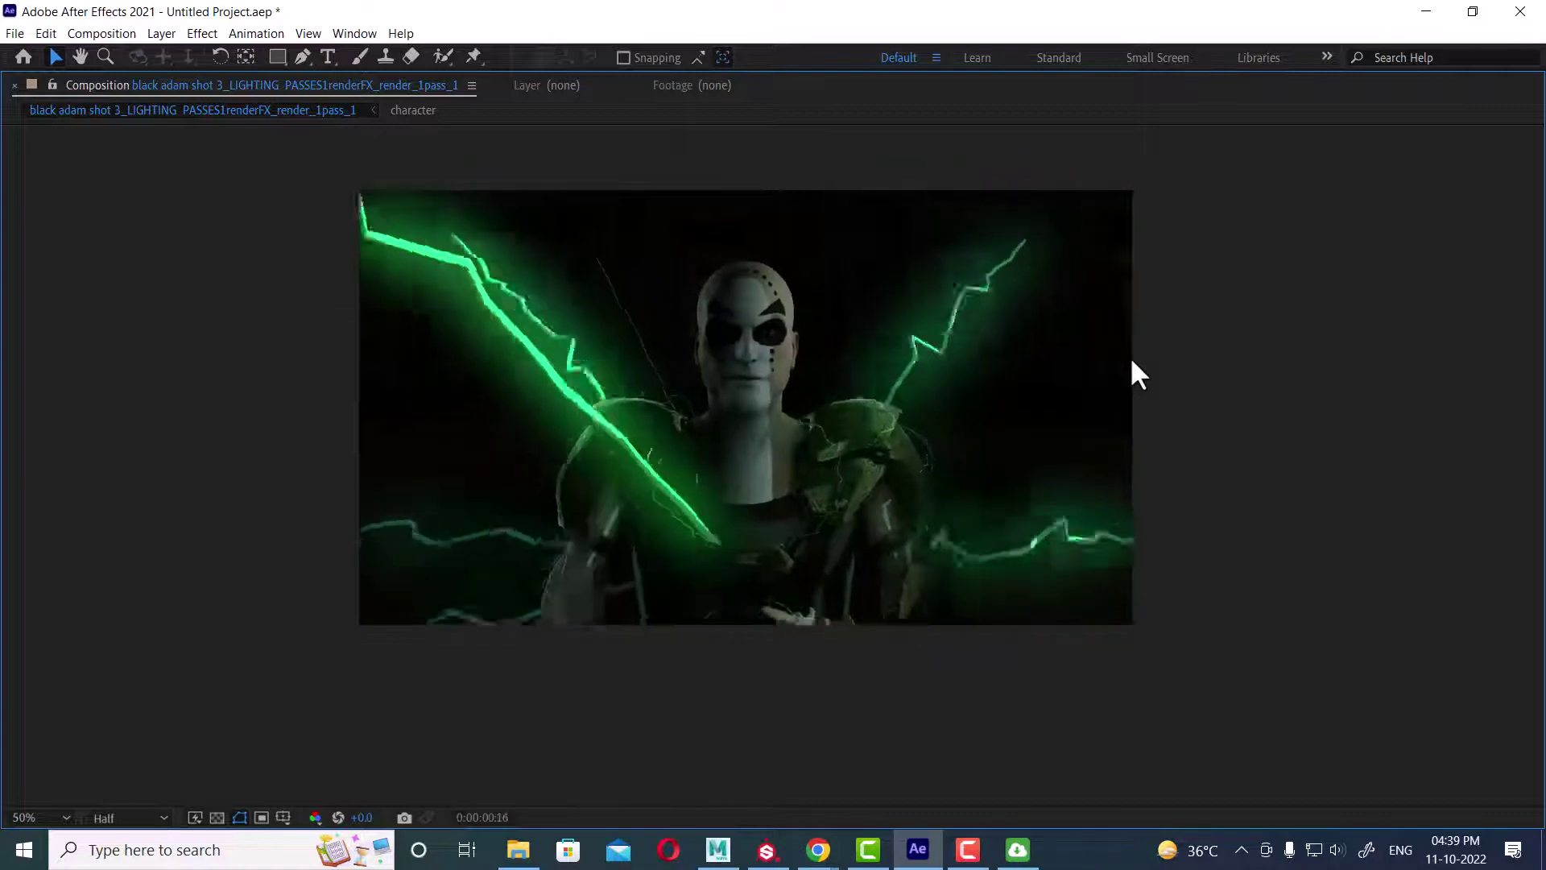
{"action": "left_click", "coordinate": [1118, 371]}
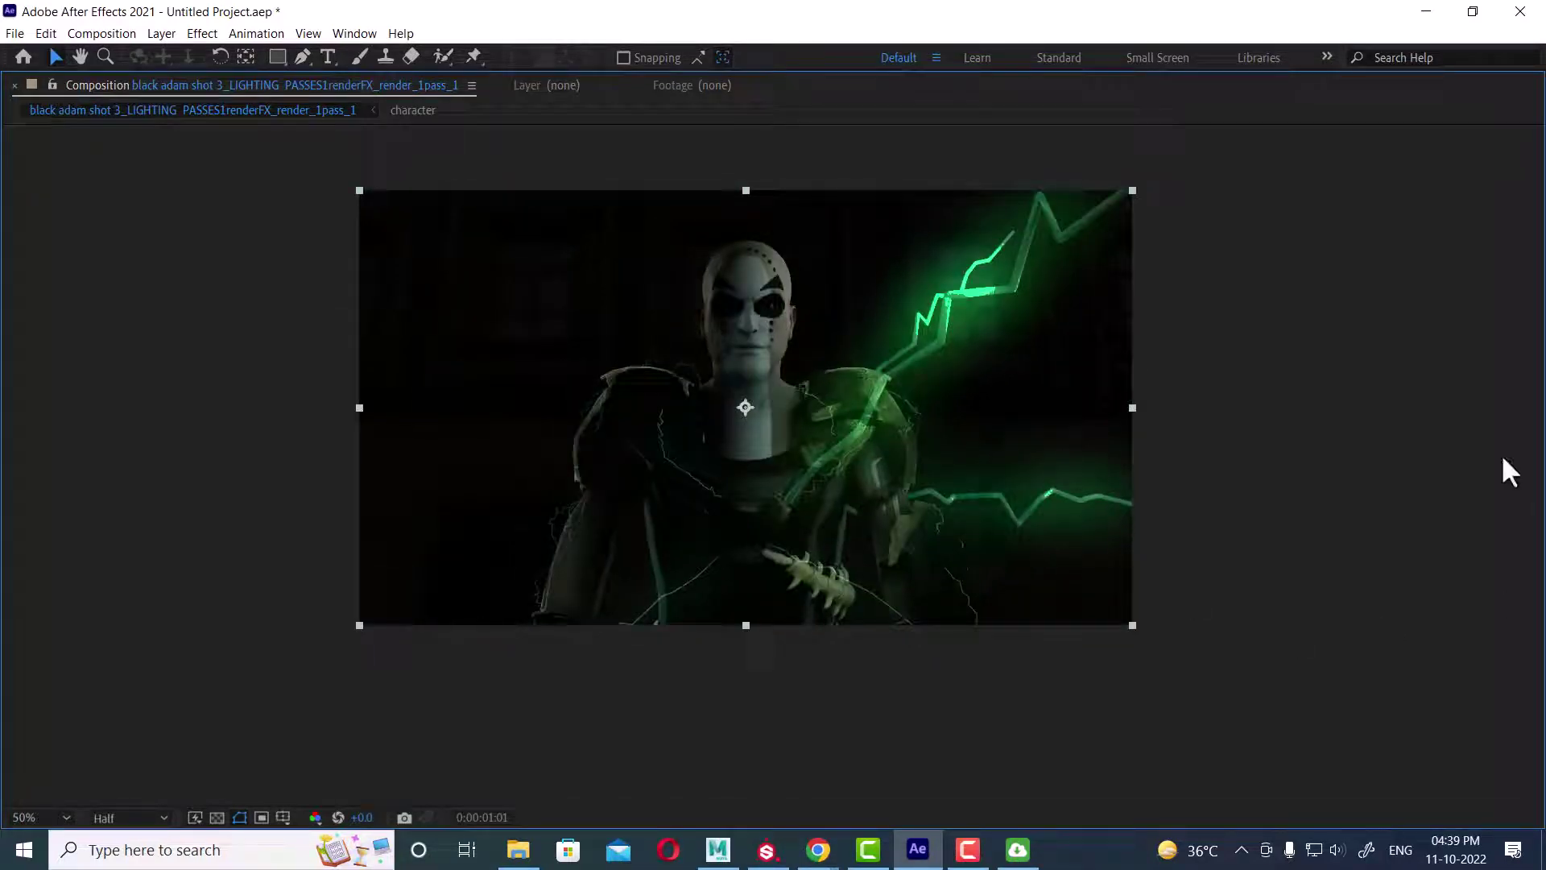
{"action": "key", "text": "grave"}
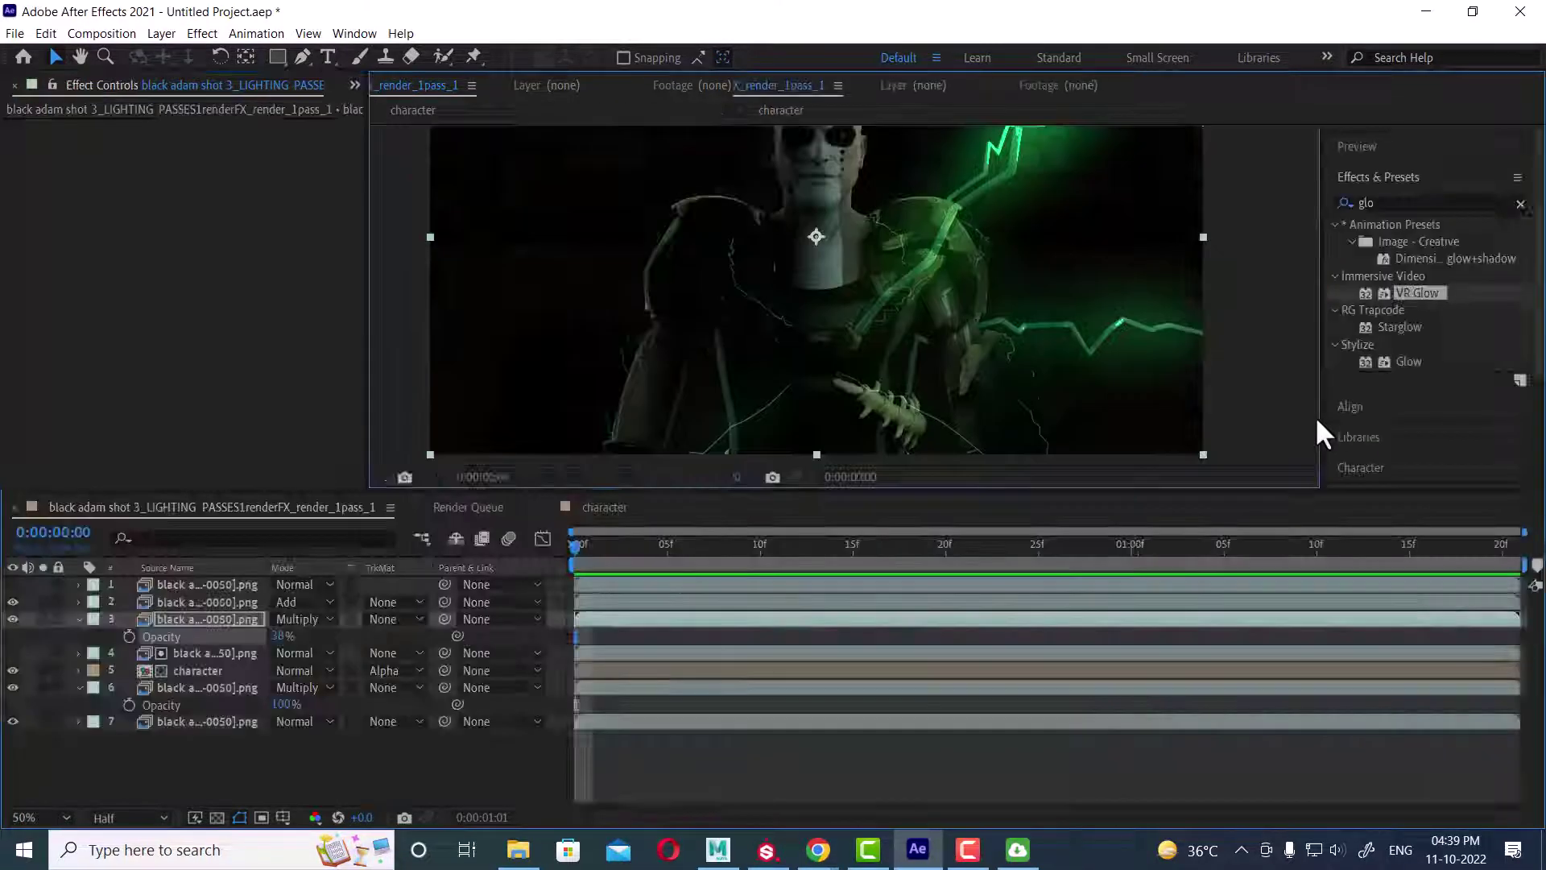
{"action": "left_click_drag", "start_coordinate": [963, 295], "coordinate": [957, 326]}
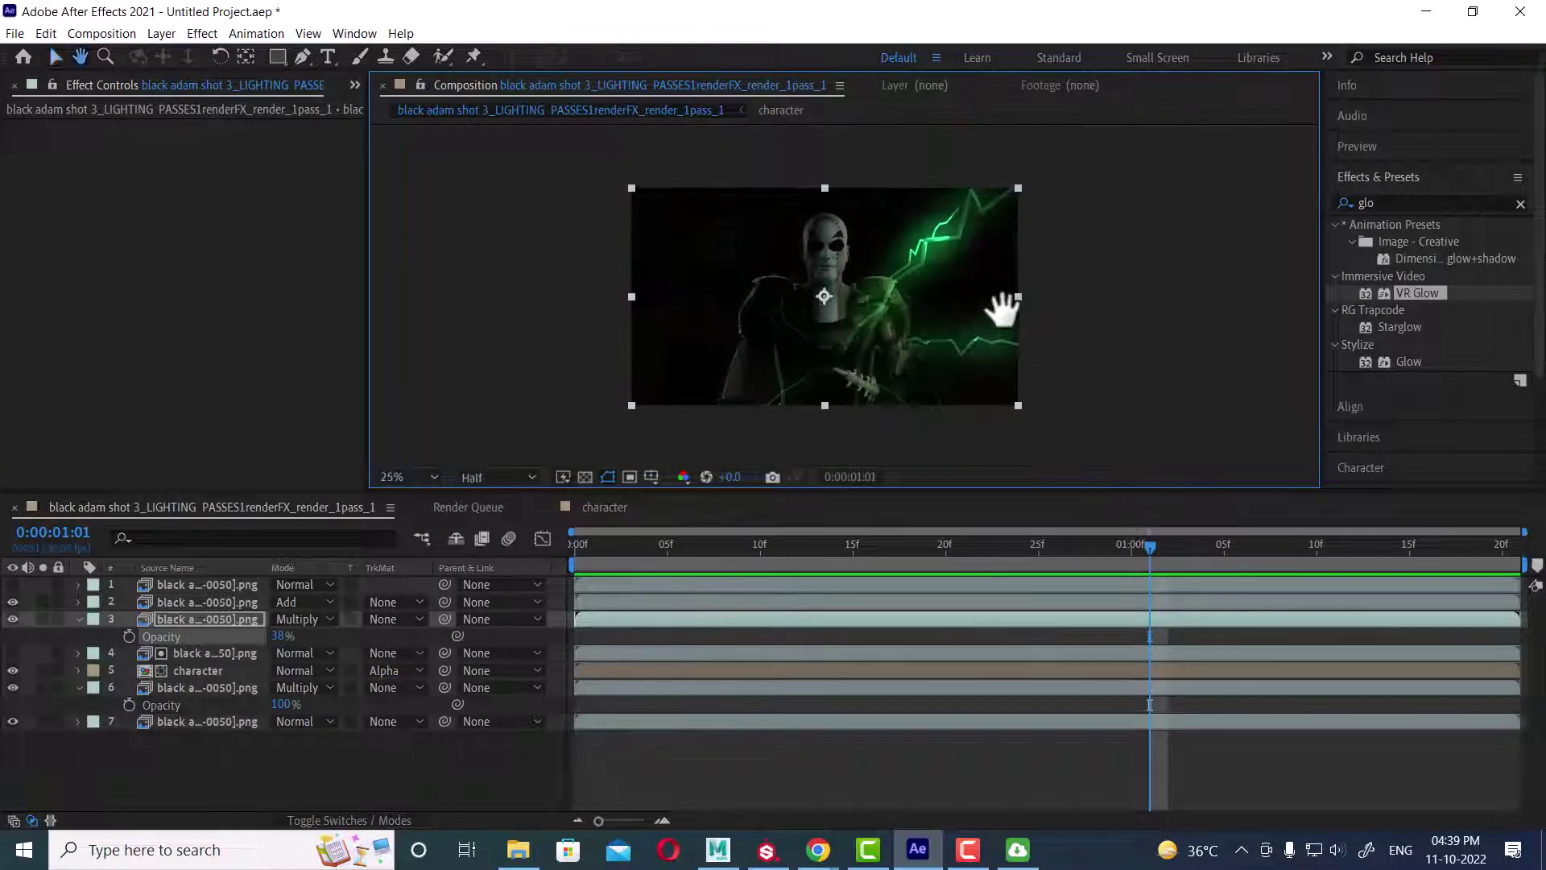
{"action": "left_click", "coordinate": [967, 850]}
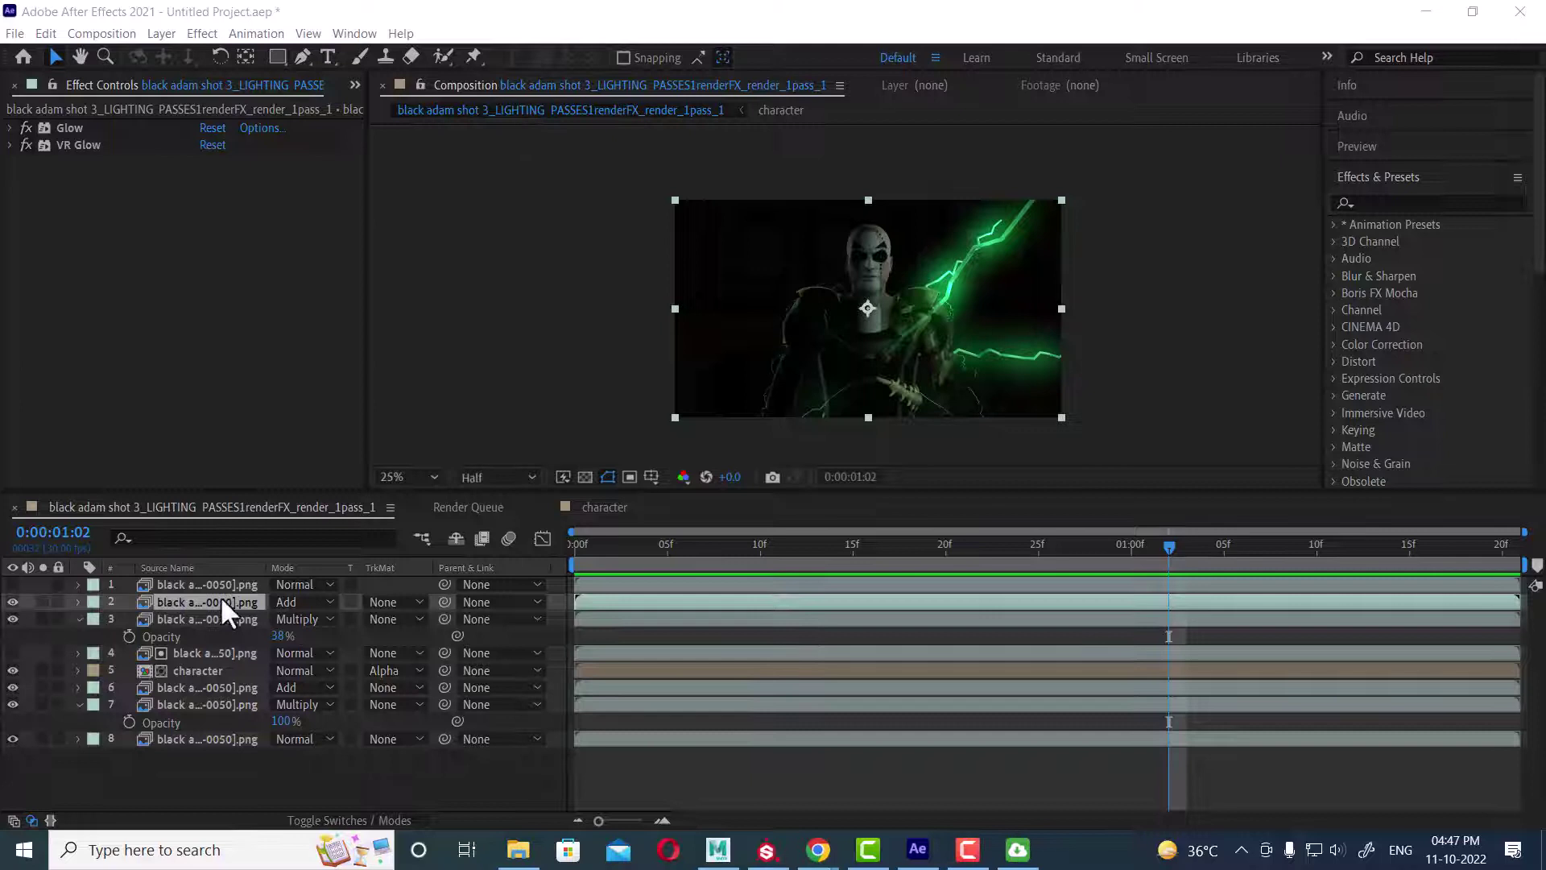
Step: Set layer 2's Glow to A & B Midpoint 57%, Color Phase 30°, Color Loops 2.3, Glow Intensity 5.3 and Glow Threshold 23%
{"action": "left_click", "coordinate": [216, 601]}
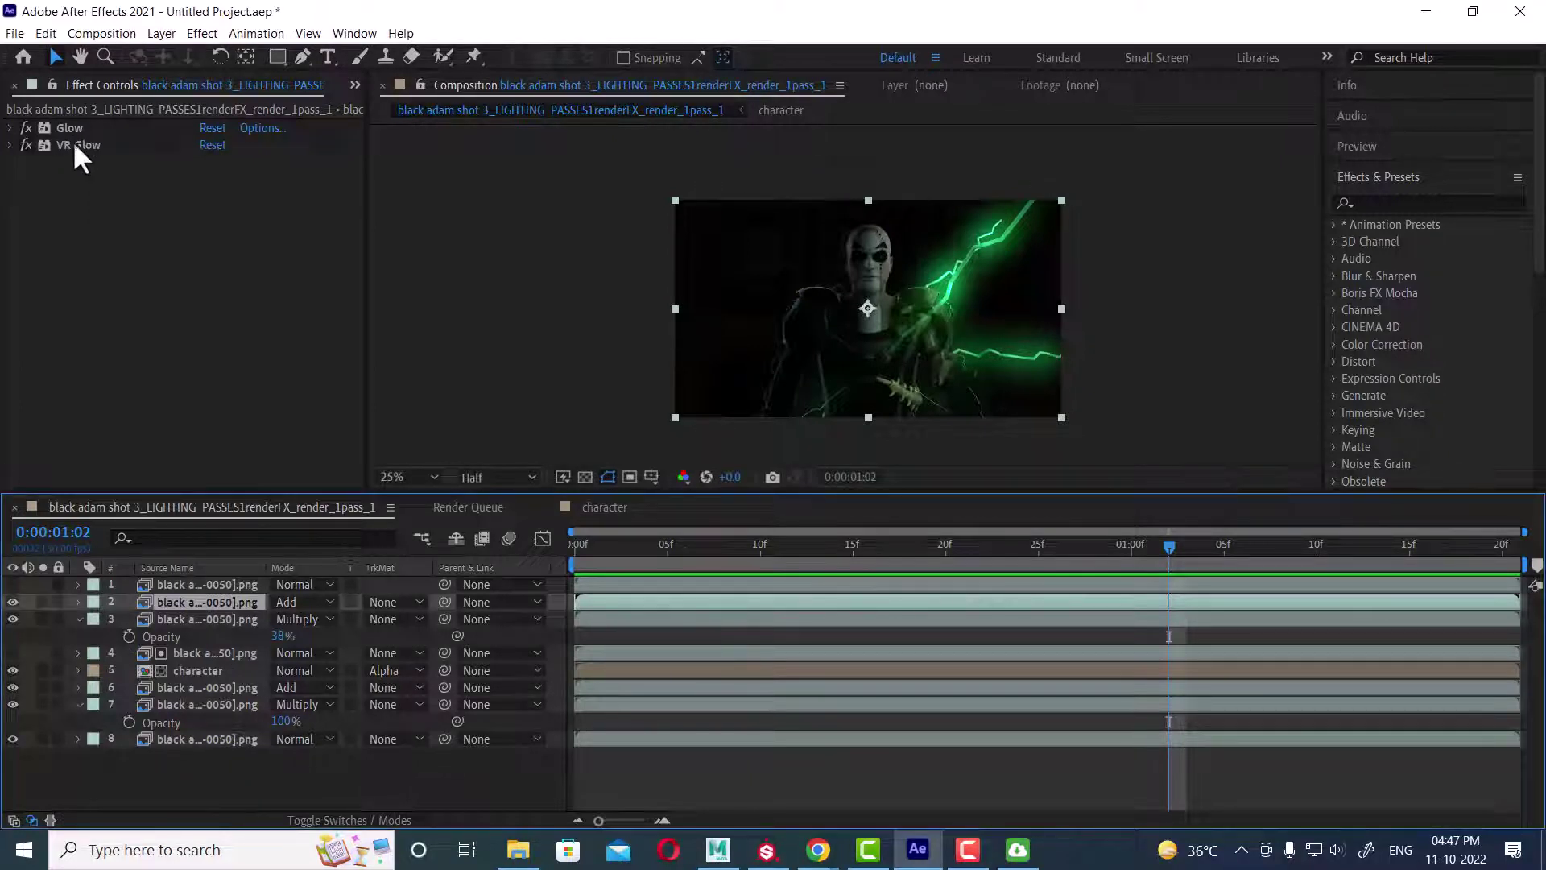
{"action": "left_click", "coordinate": [10, 144]}
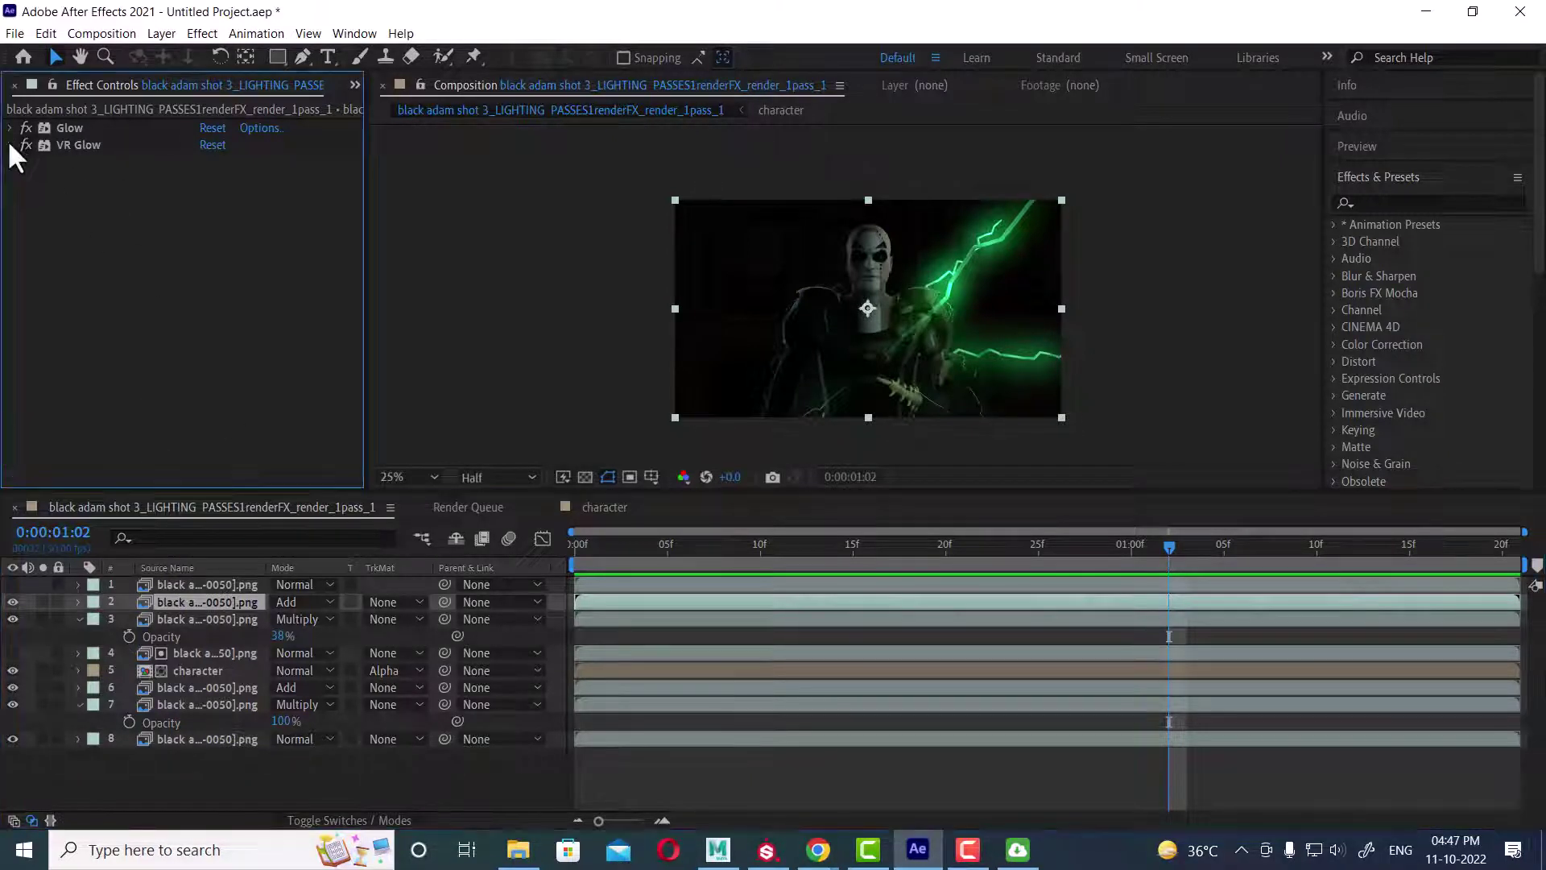
{"action": "left_click", "coordinate": [179, 600]}
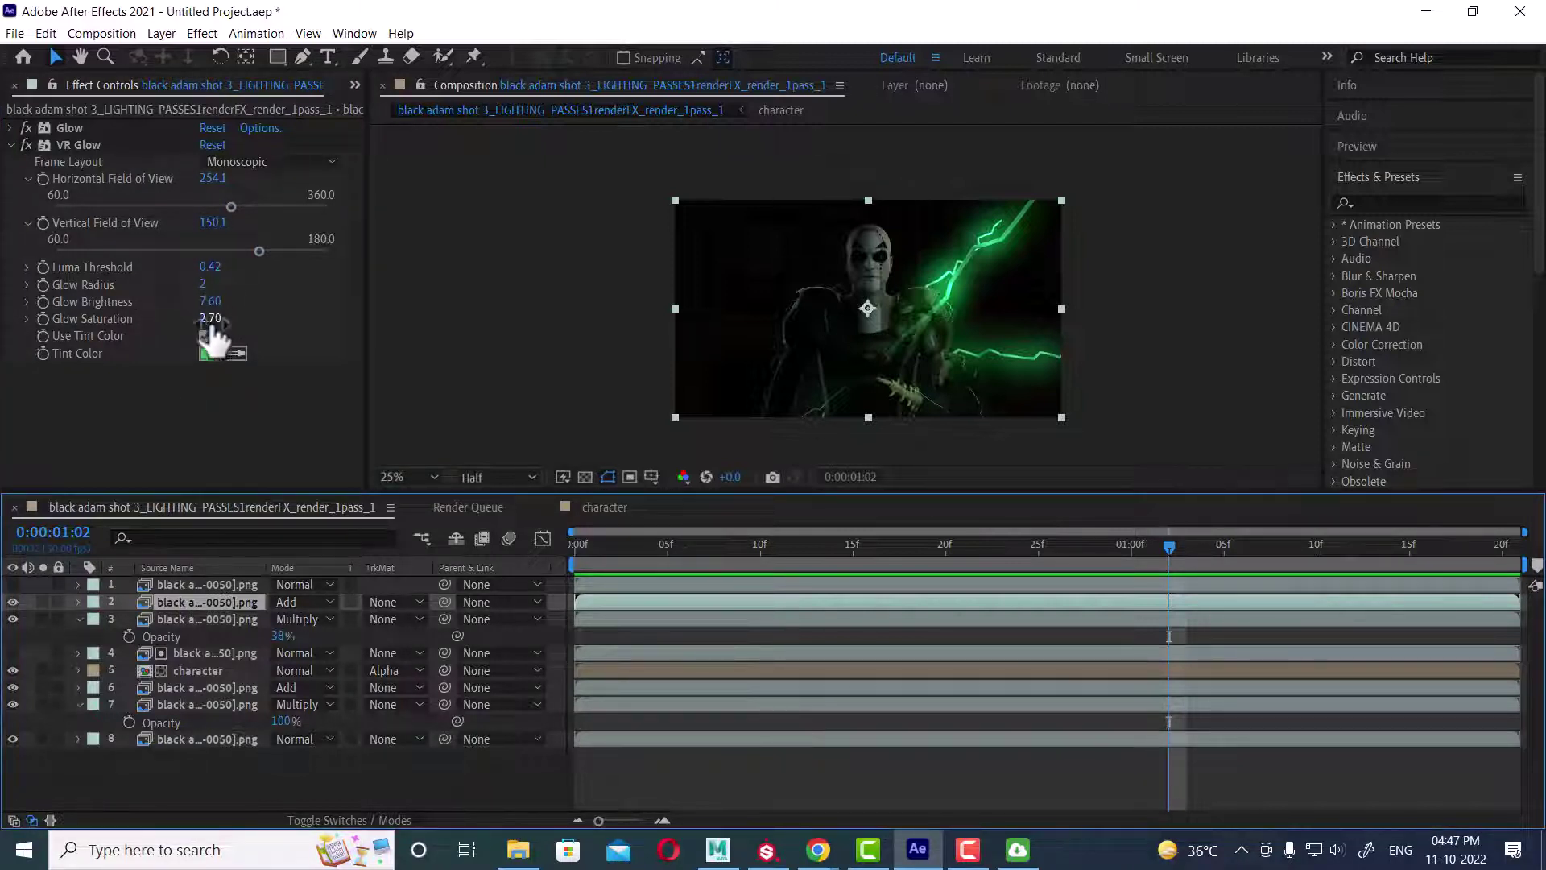
{"action": "left_click", "coordinate": [8, 127]}
{"action": "left_click", "coordinate": [12, 128]}
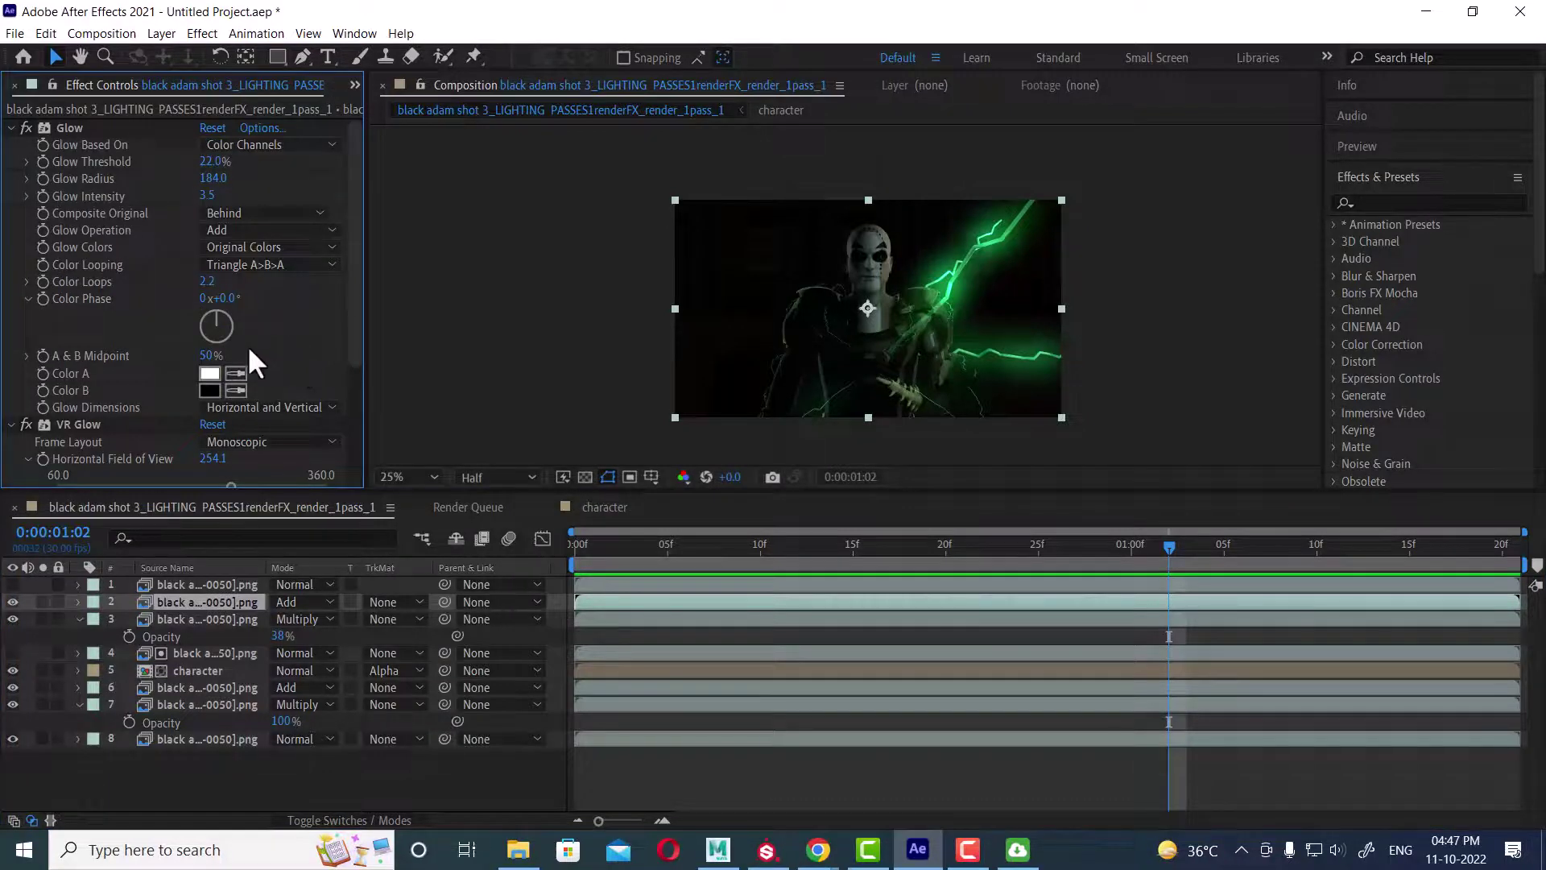
{"action": "left_click_drag", "start_coordinate": [211, 356], "coordinate": [237, 334]}
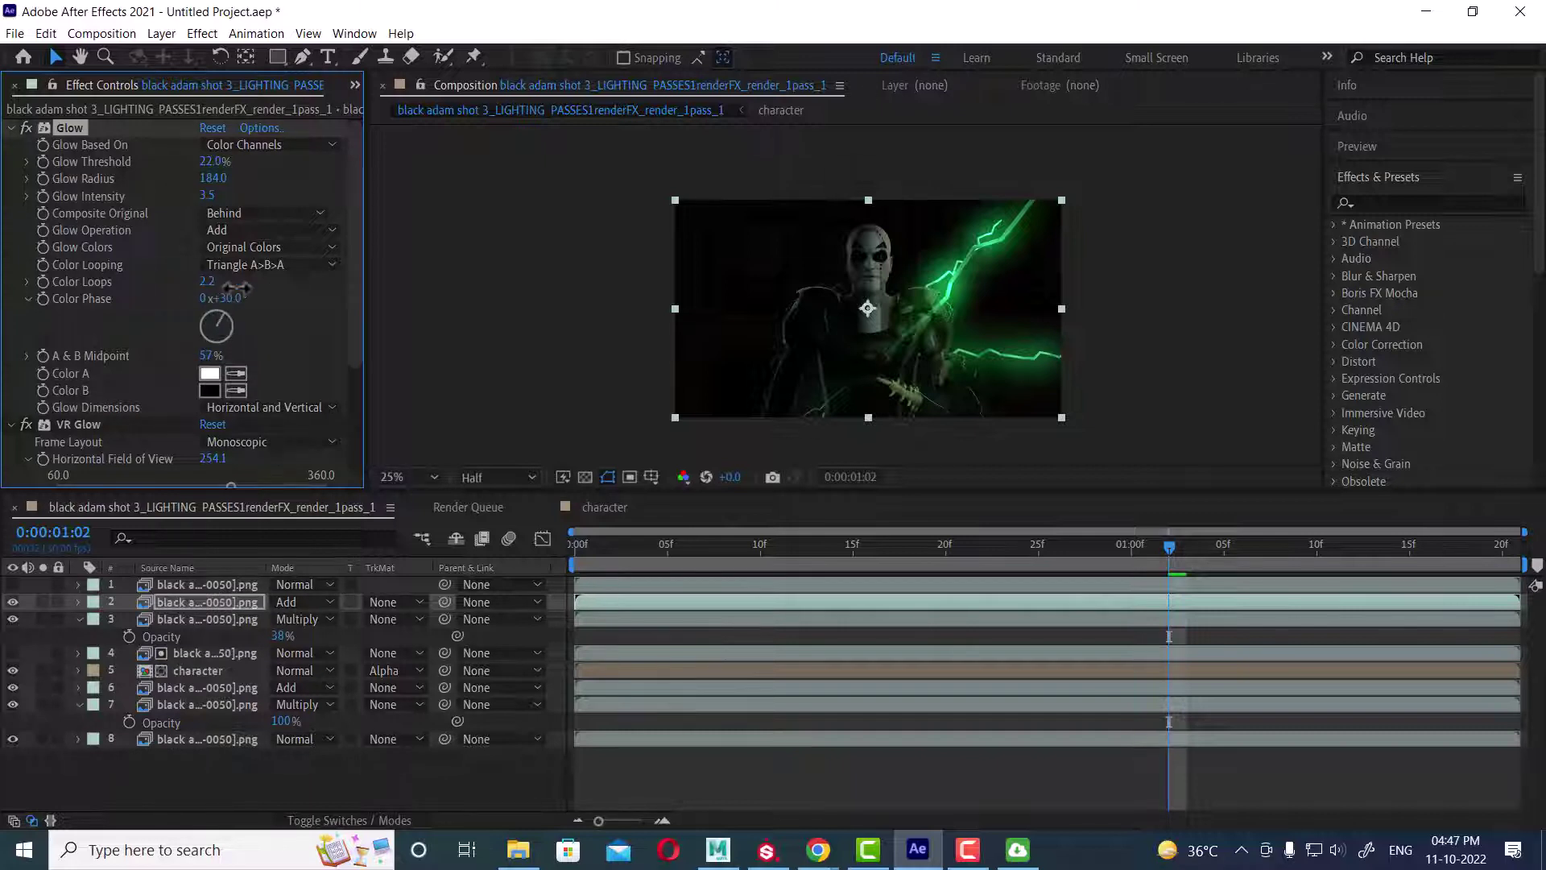
{"action": "left_click_drag", "start_coordinate": [216, 283], "coordinate": [223, 283]}
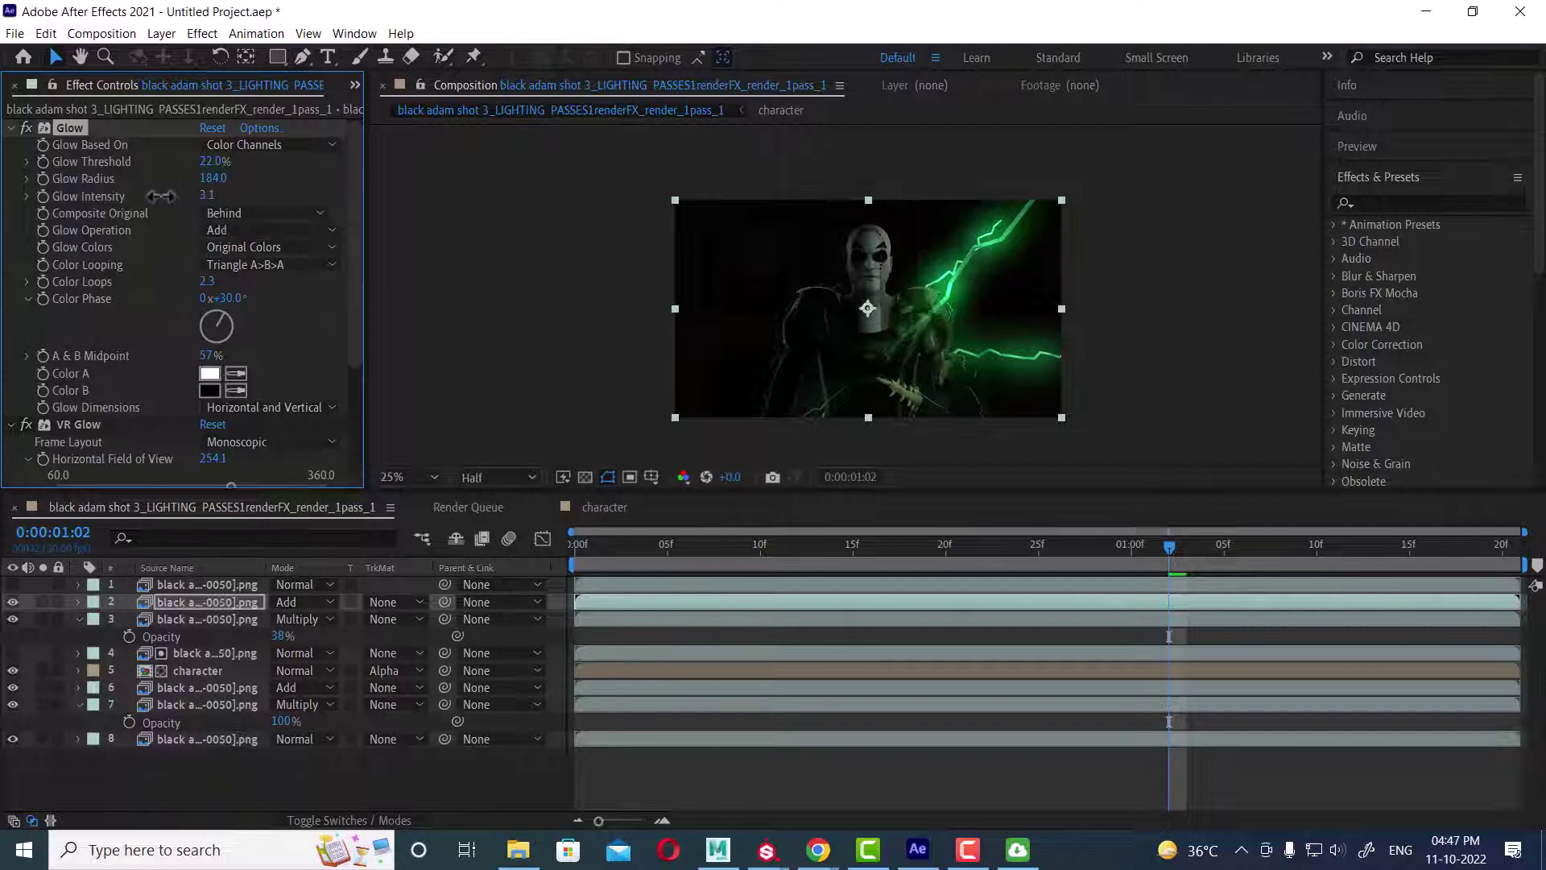
{"action": "left_click_drag", "start_coordinate": [208, 195], "coordinate": [291, 185]}
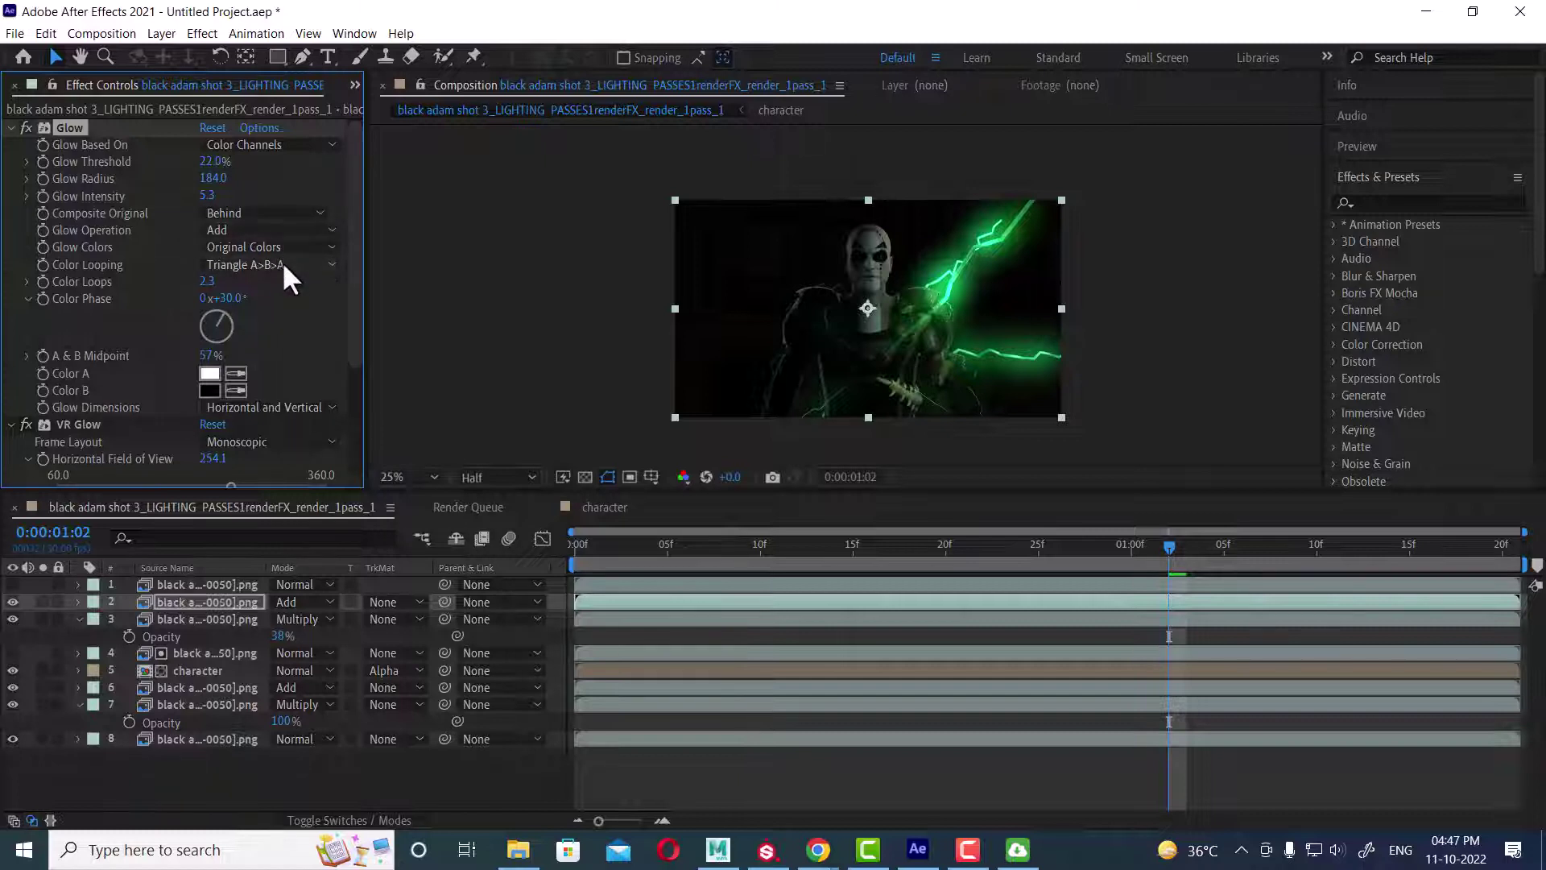
Step: Set layer 2's VR Glow Saturation to 2.00 and collapse the Glow and VR Glow settings
{"action": "scroll", "coordinate": [171, 427], "scroll_direction": "down", "scroll_amount": 5}
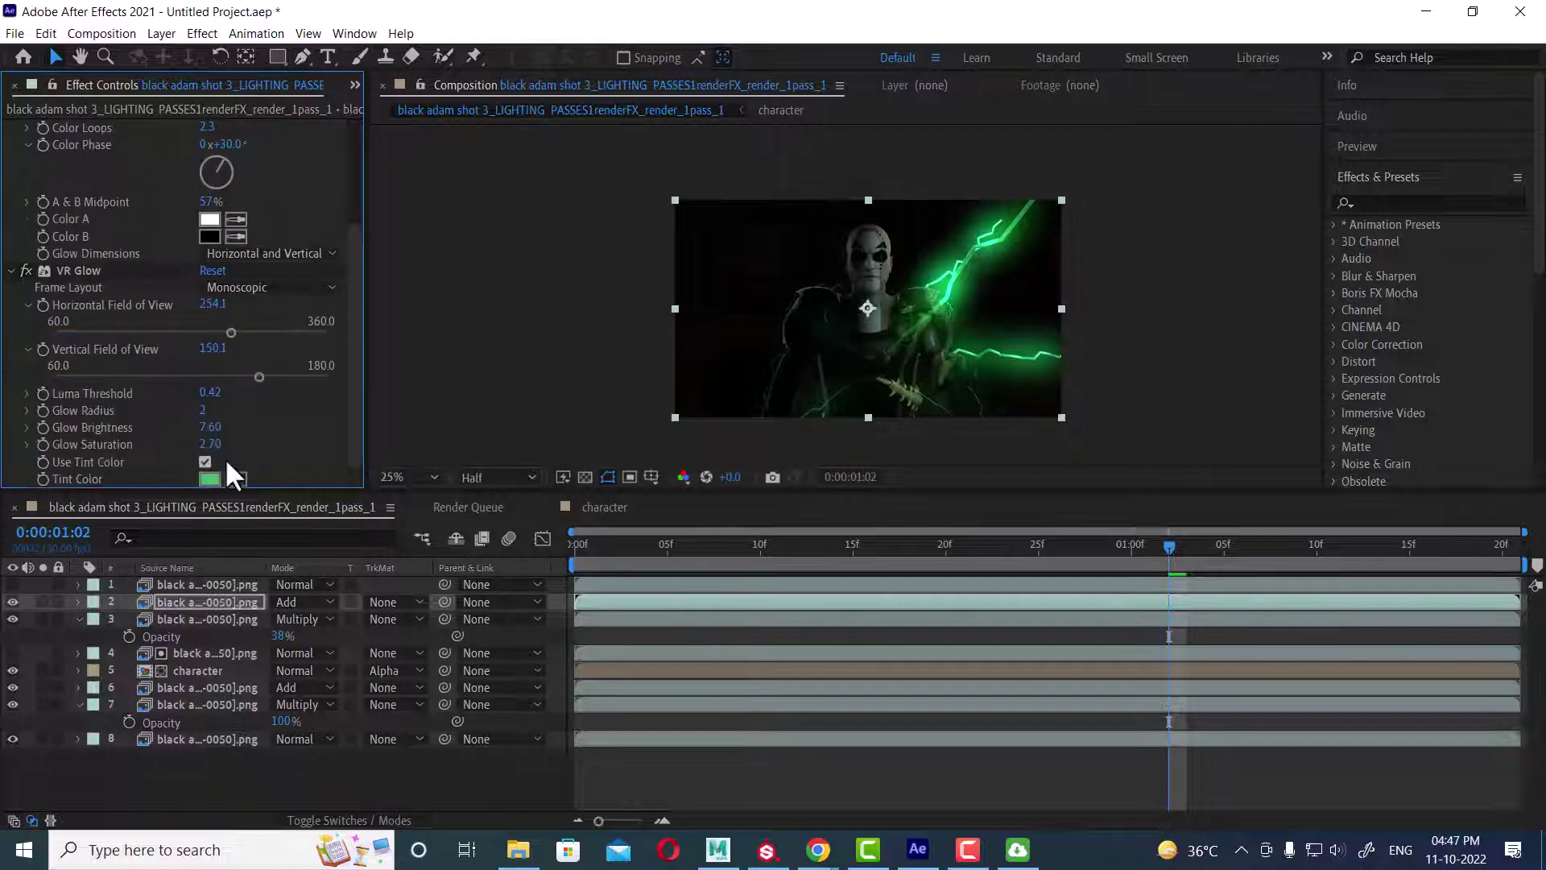
{"action": "left_click_drag", "start_coordinate": [211, 444], "coordinate": [155, 444]}
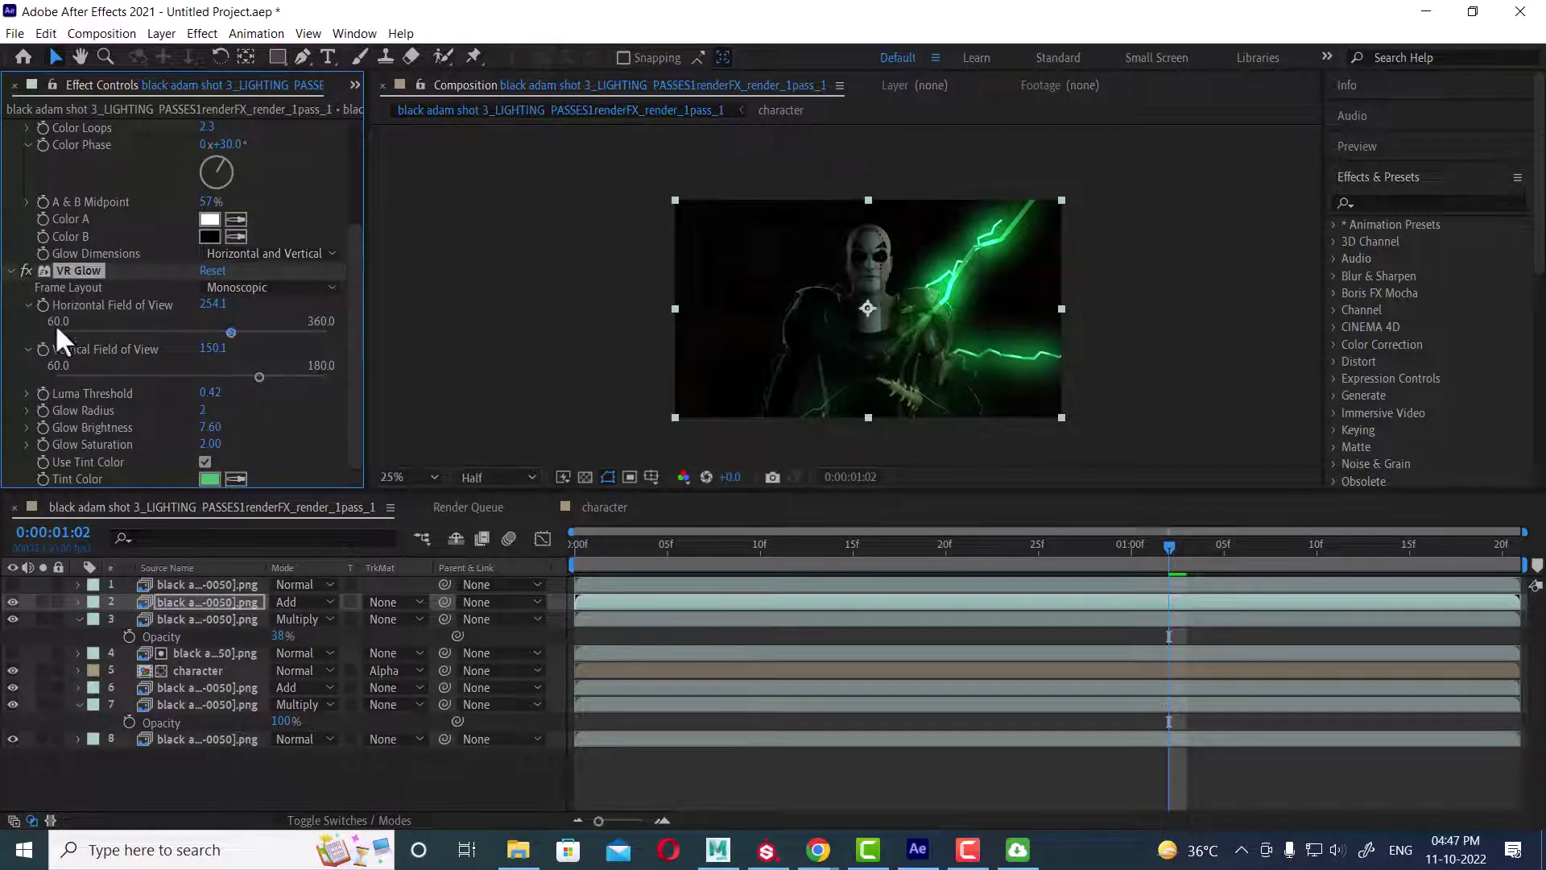
{"action": "scroll", "coordinate": [16, 165], "scroll_direction": "up", "scroll_amount": 5}
{"action": "left_click", "coordinate": [11, 128]}
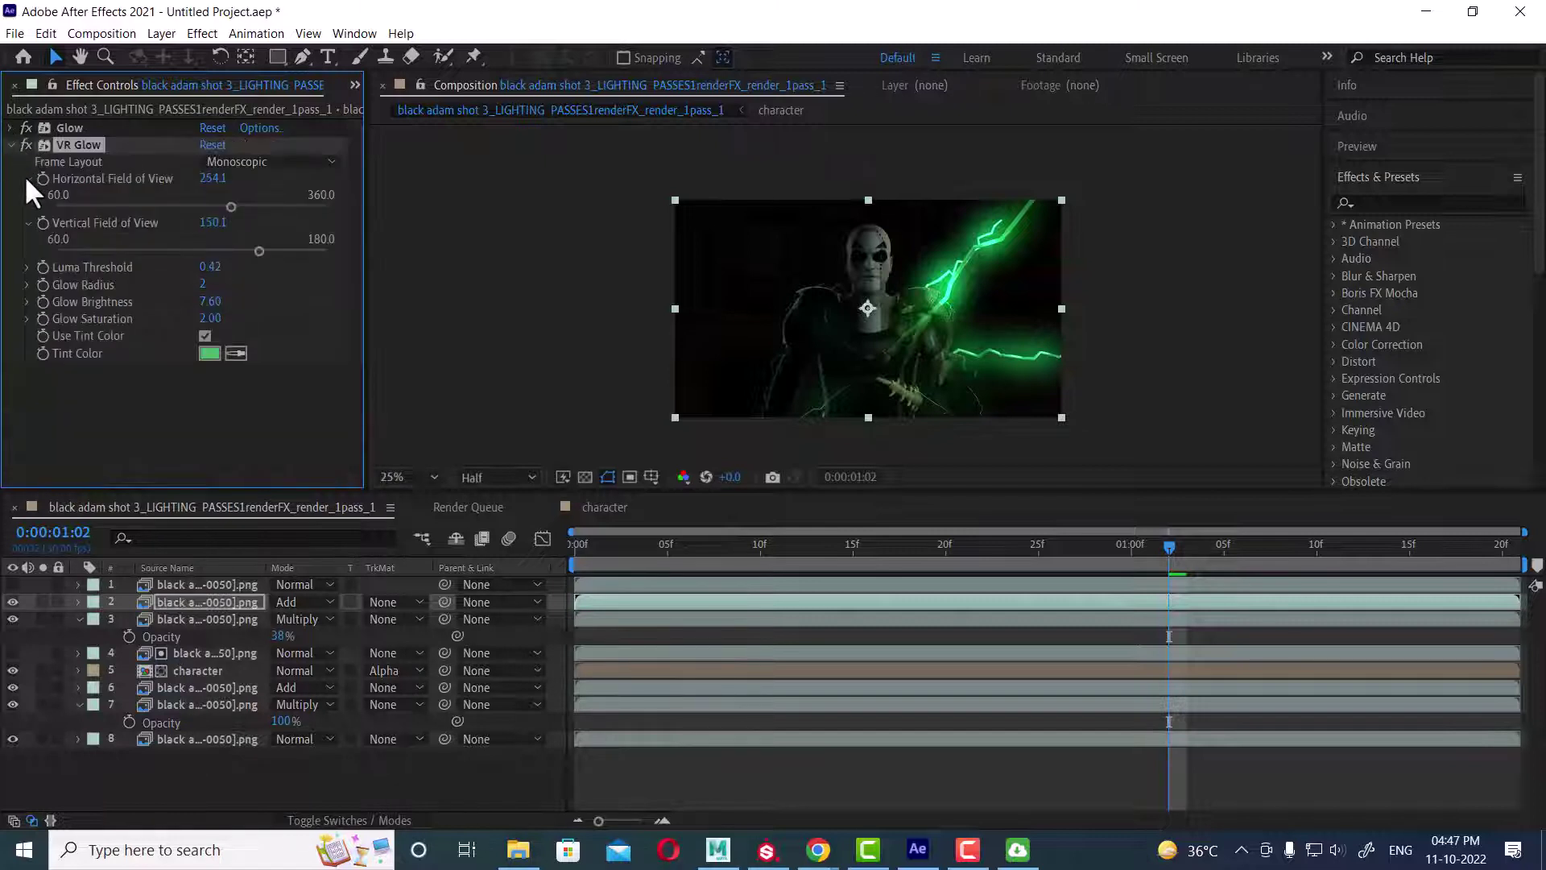
{"action": "left_click", "coordinate": [11, 145]}
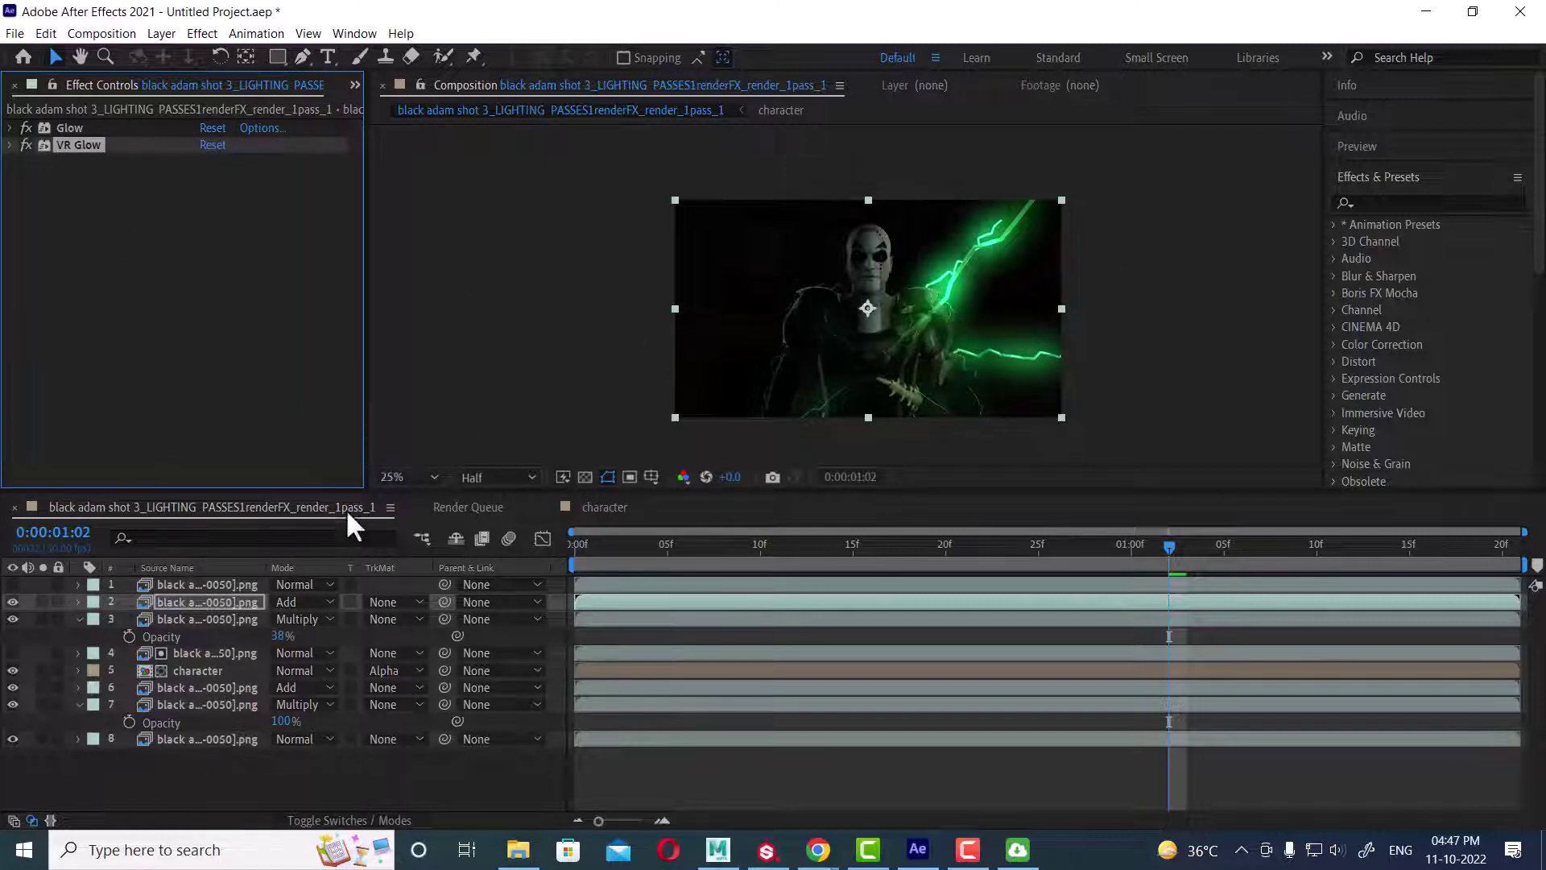
Step: Check layer 2's contribution by toggling its visibility, and apply the RG Trapcode Shine effect to it
{"action": "left_click", "coordinate": [205, 604]}
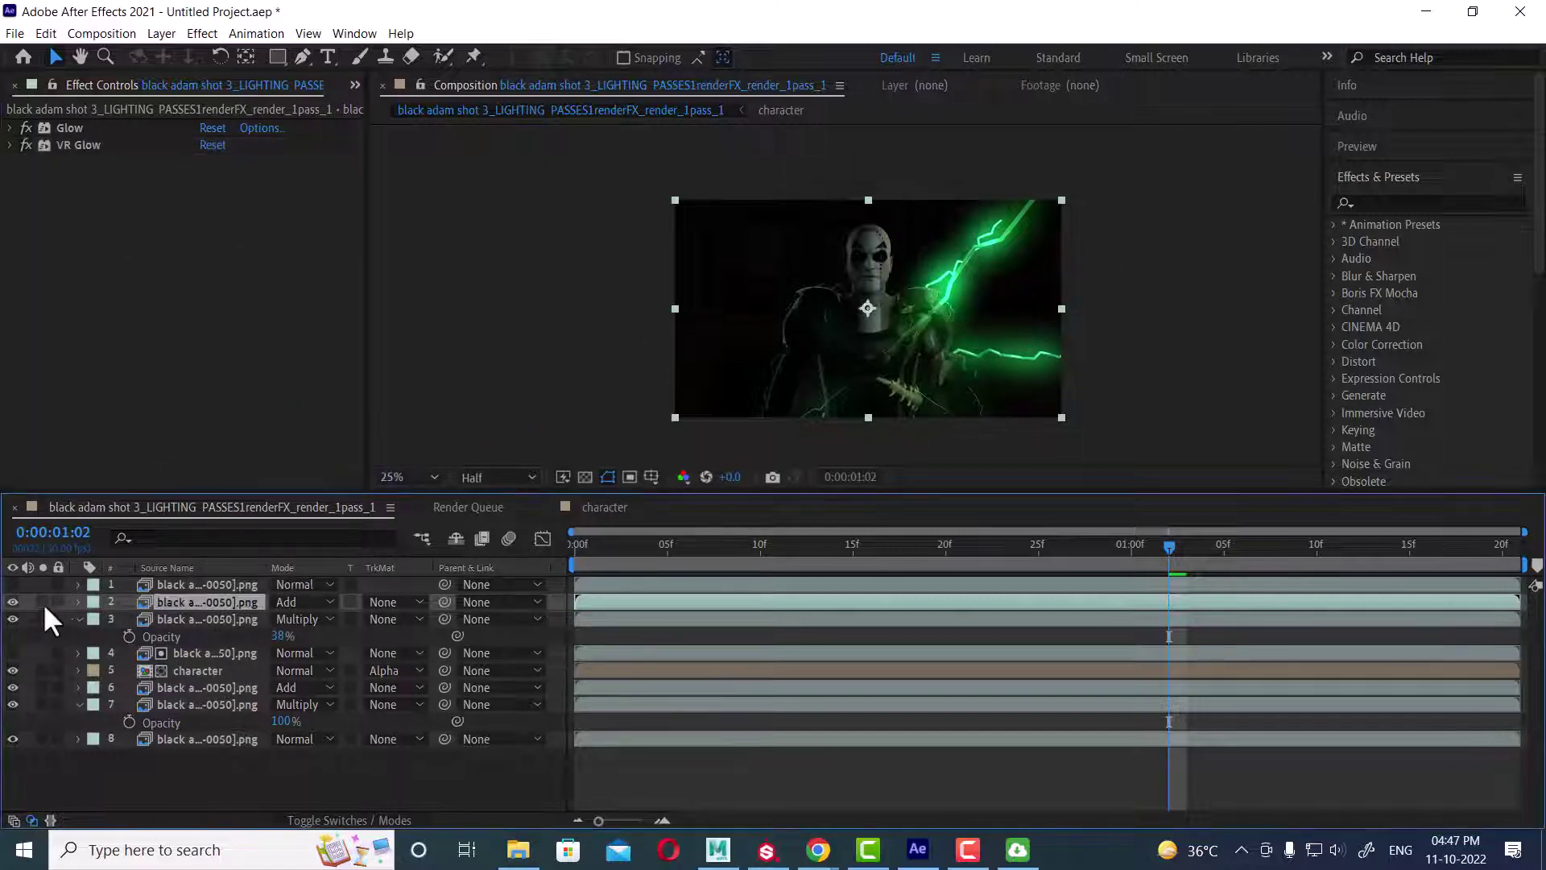
{"action": "left_click", "coordinate": [12, 602]}
{"action": "left_click", "coordinate": [13, 602]}
{"action": "left_click", "coordinate": [203, 33]}
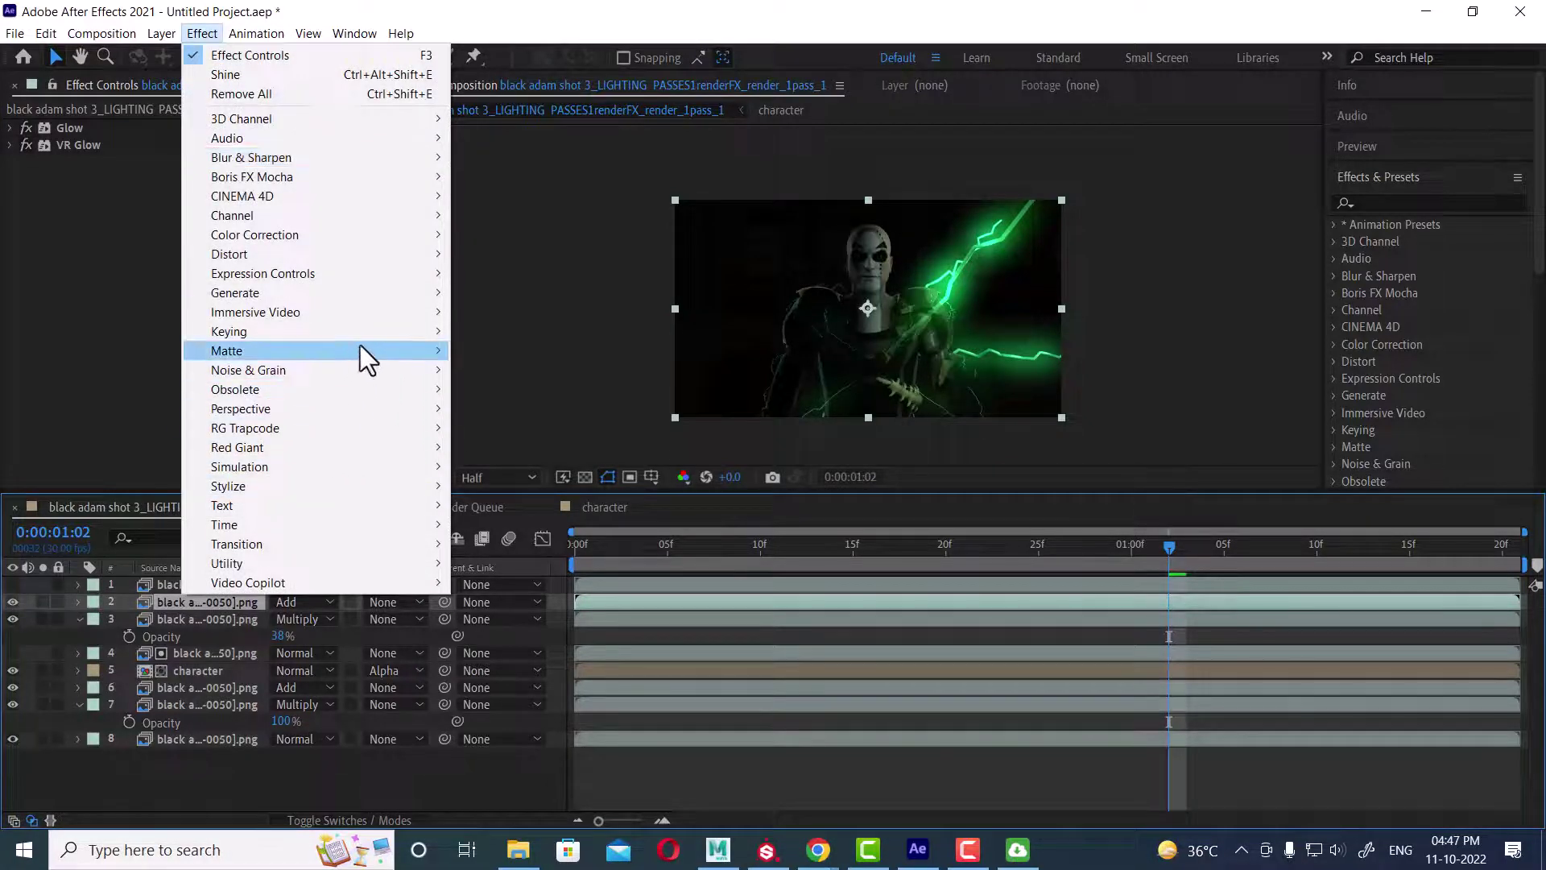
{"action": "mouse_move", "coordinate": [360, 348]}
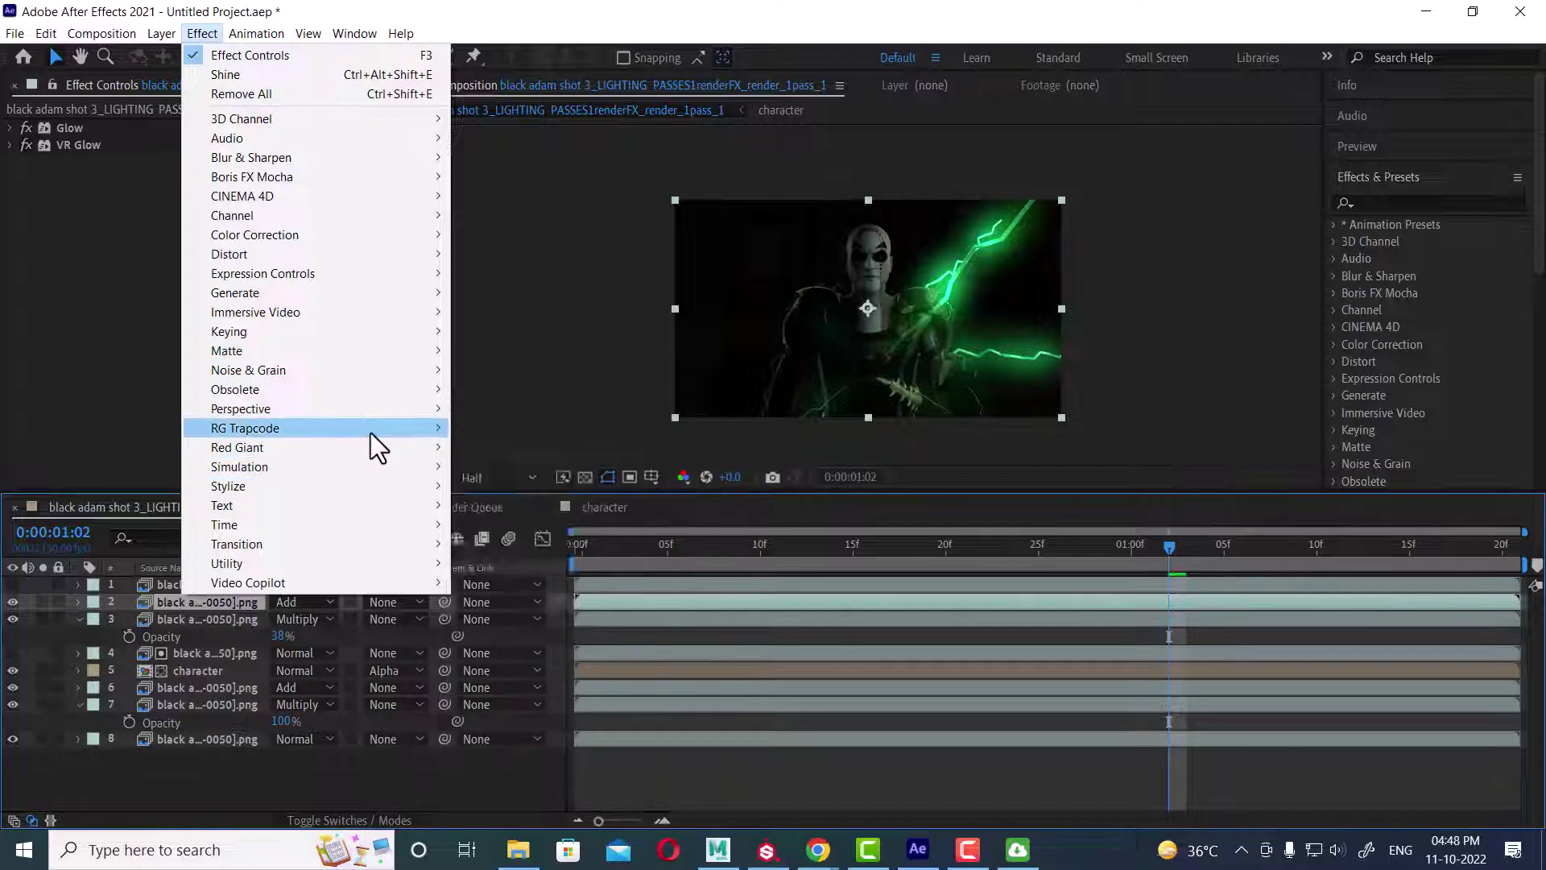
{"action": "mouse_move", "coordinate": [425, 427]}
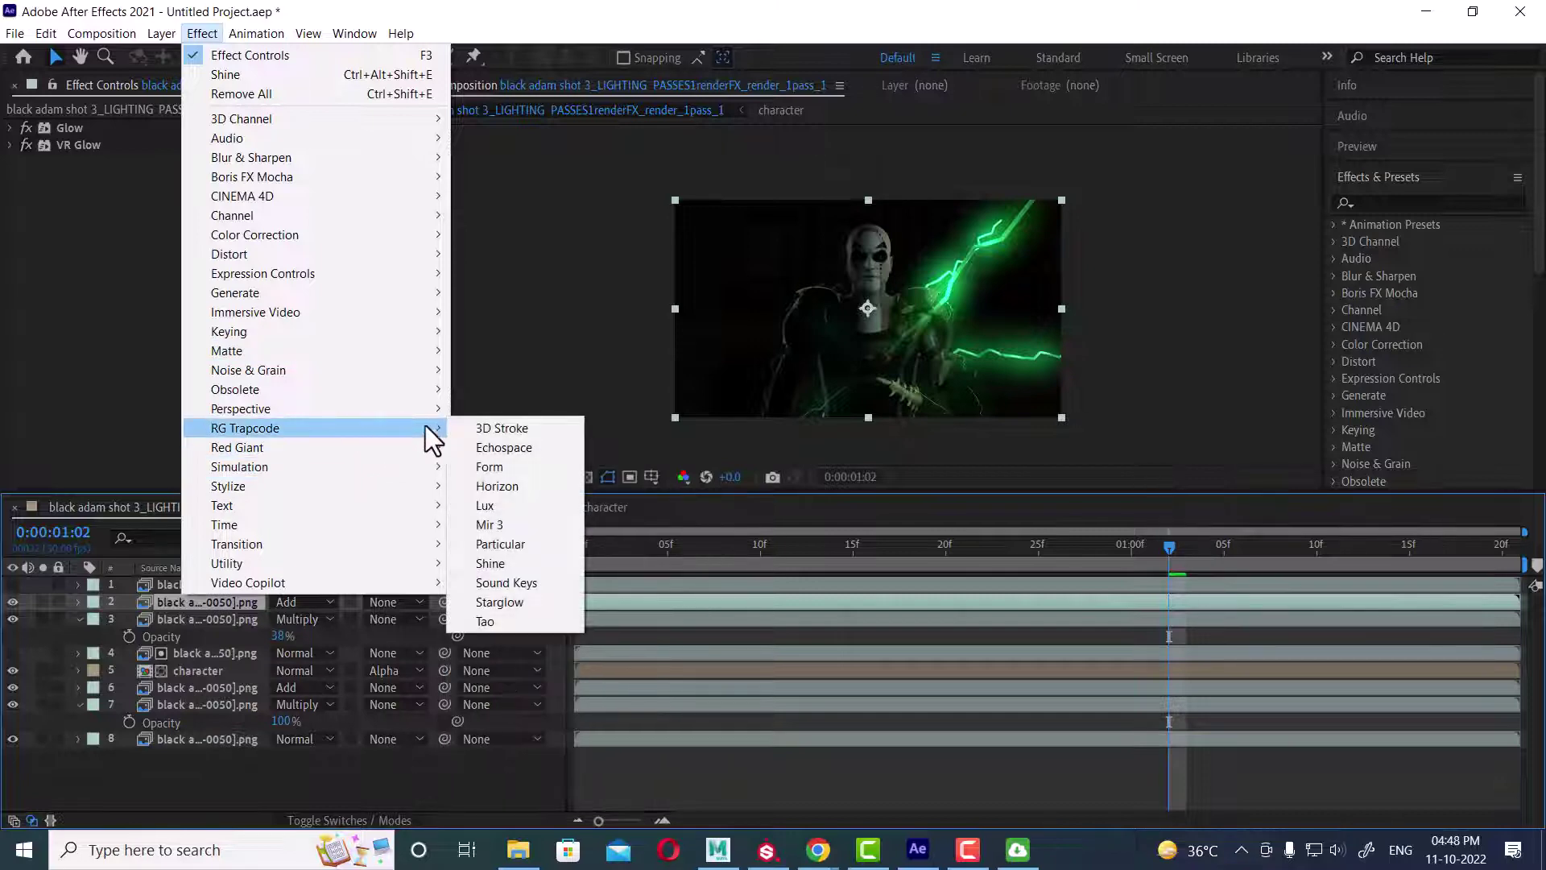
{"action": "left_click", "coordinate": [522, 563]}
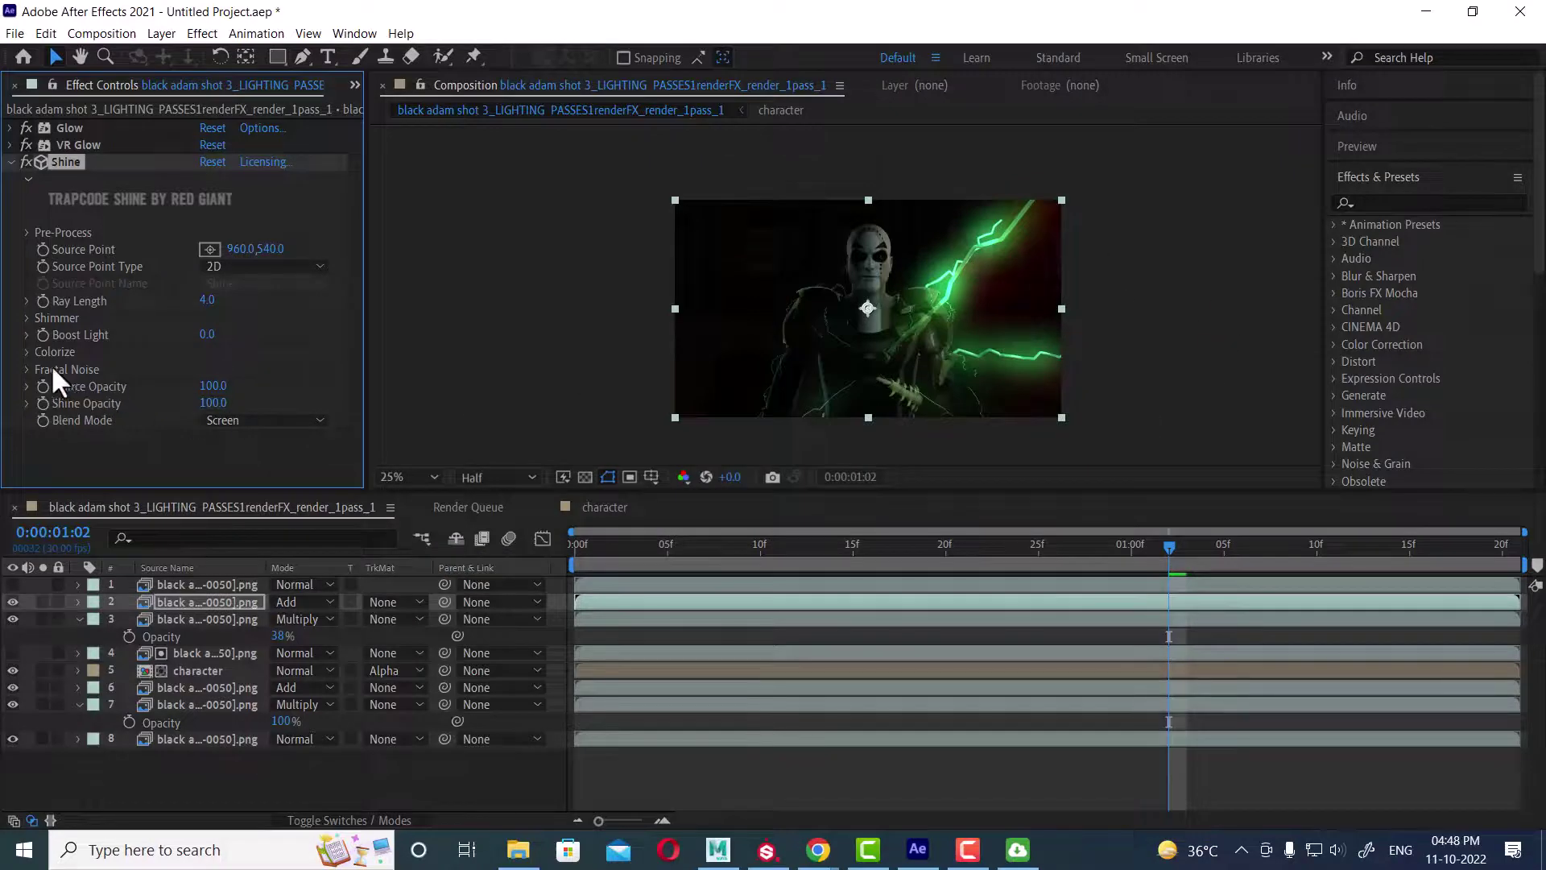
Step: Set layer 2's Shine Colorize Shadows to the cyan #33FFFF sampled from the lightning glow
{"action": "left_click", "coordinate": [27, 352]}
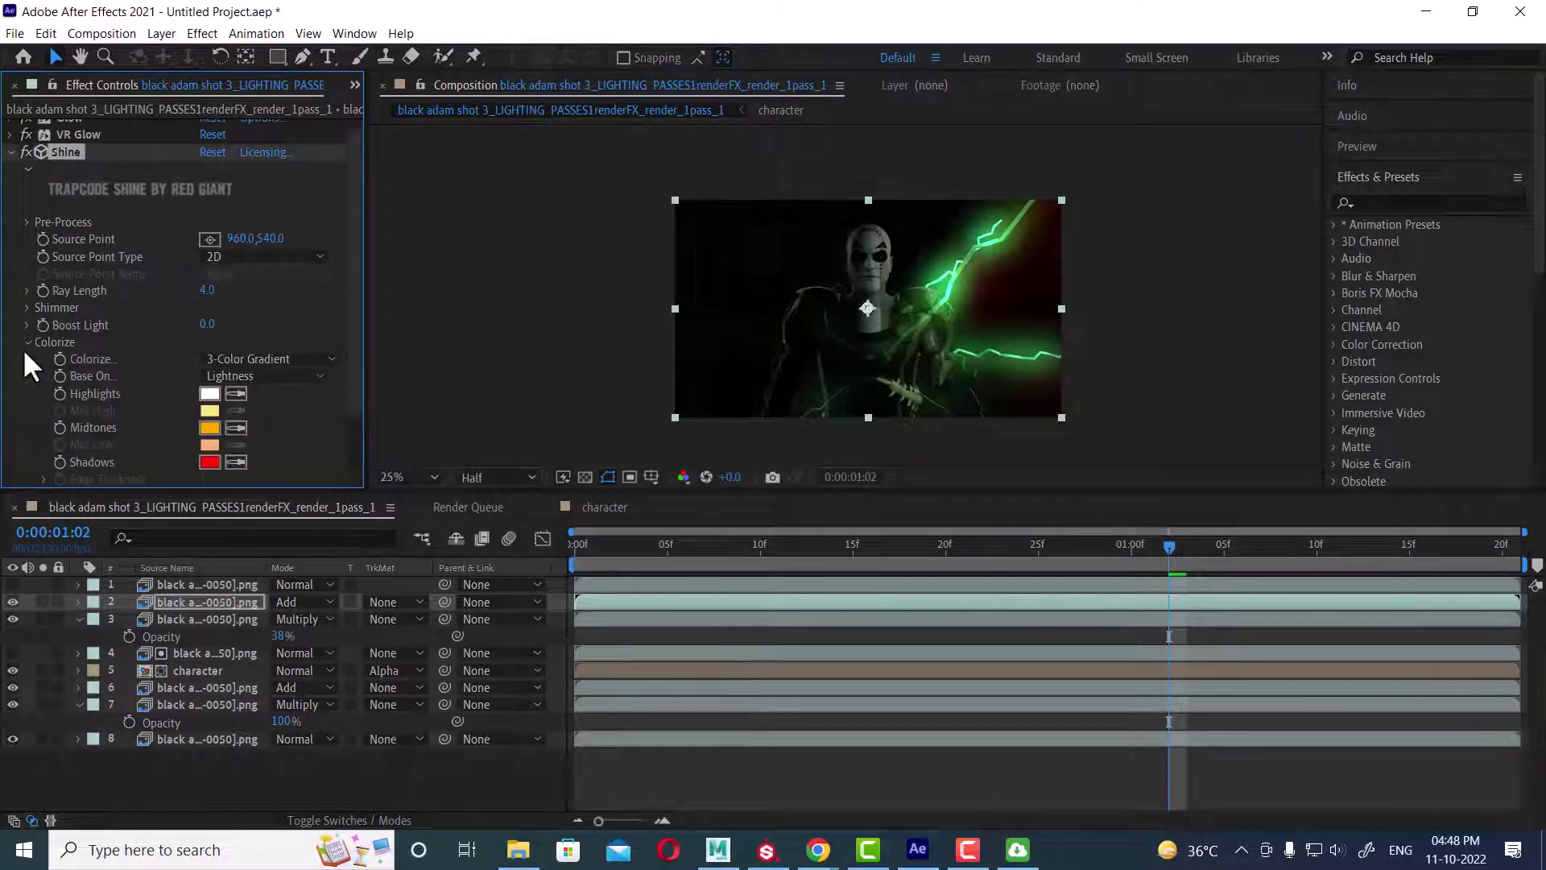
{"action": "left_click", "coordinate": [208, 462]}
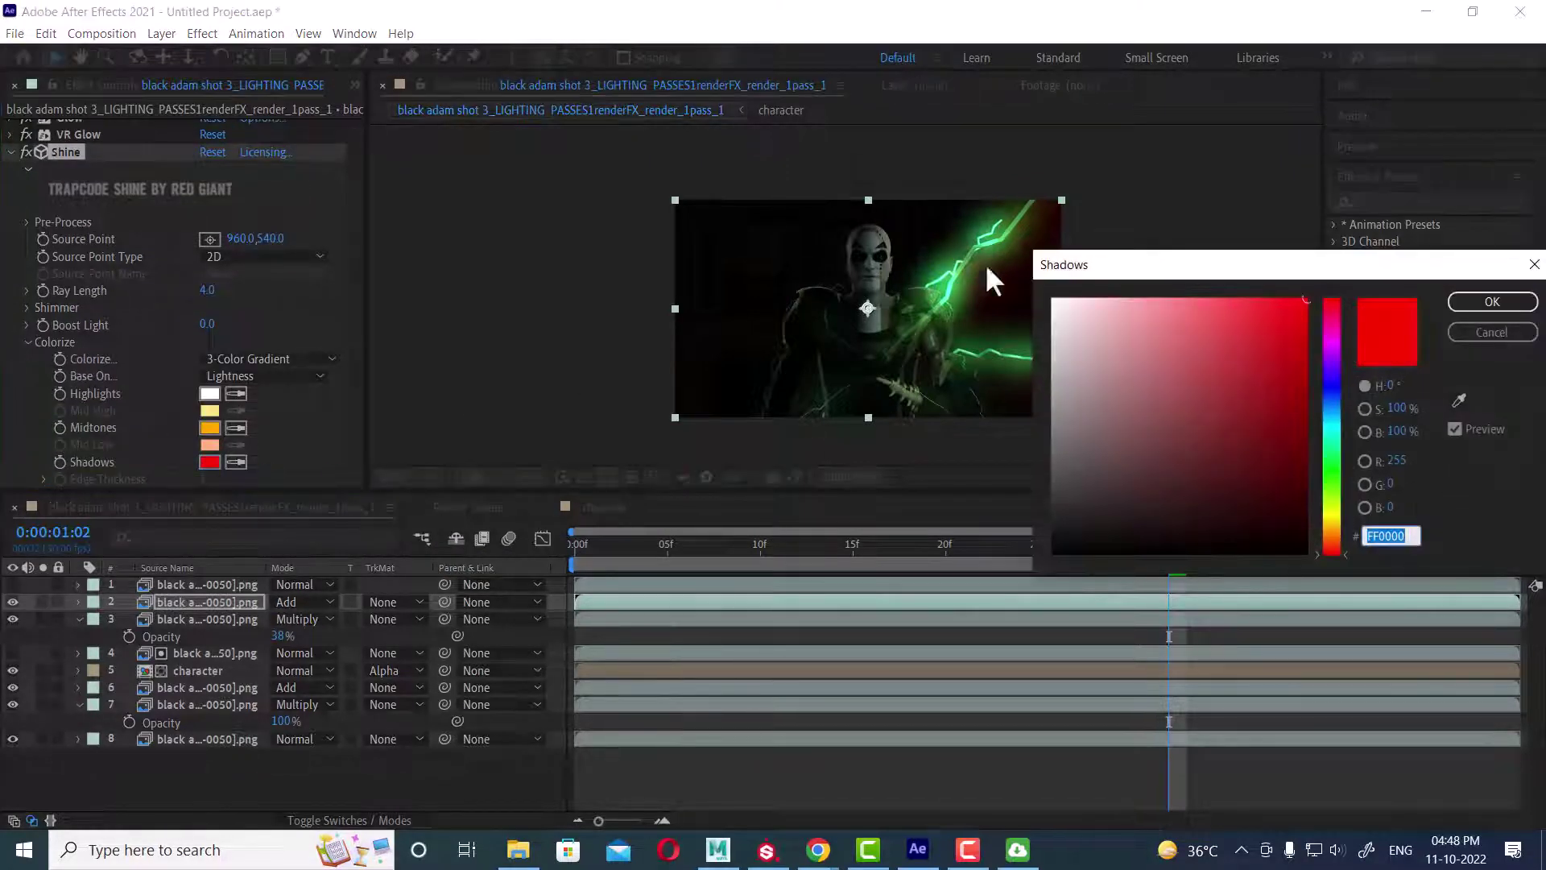
{"action": "left_click", "coordinate": [1459, 401]}
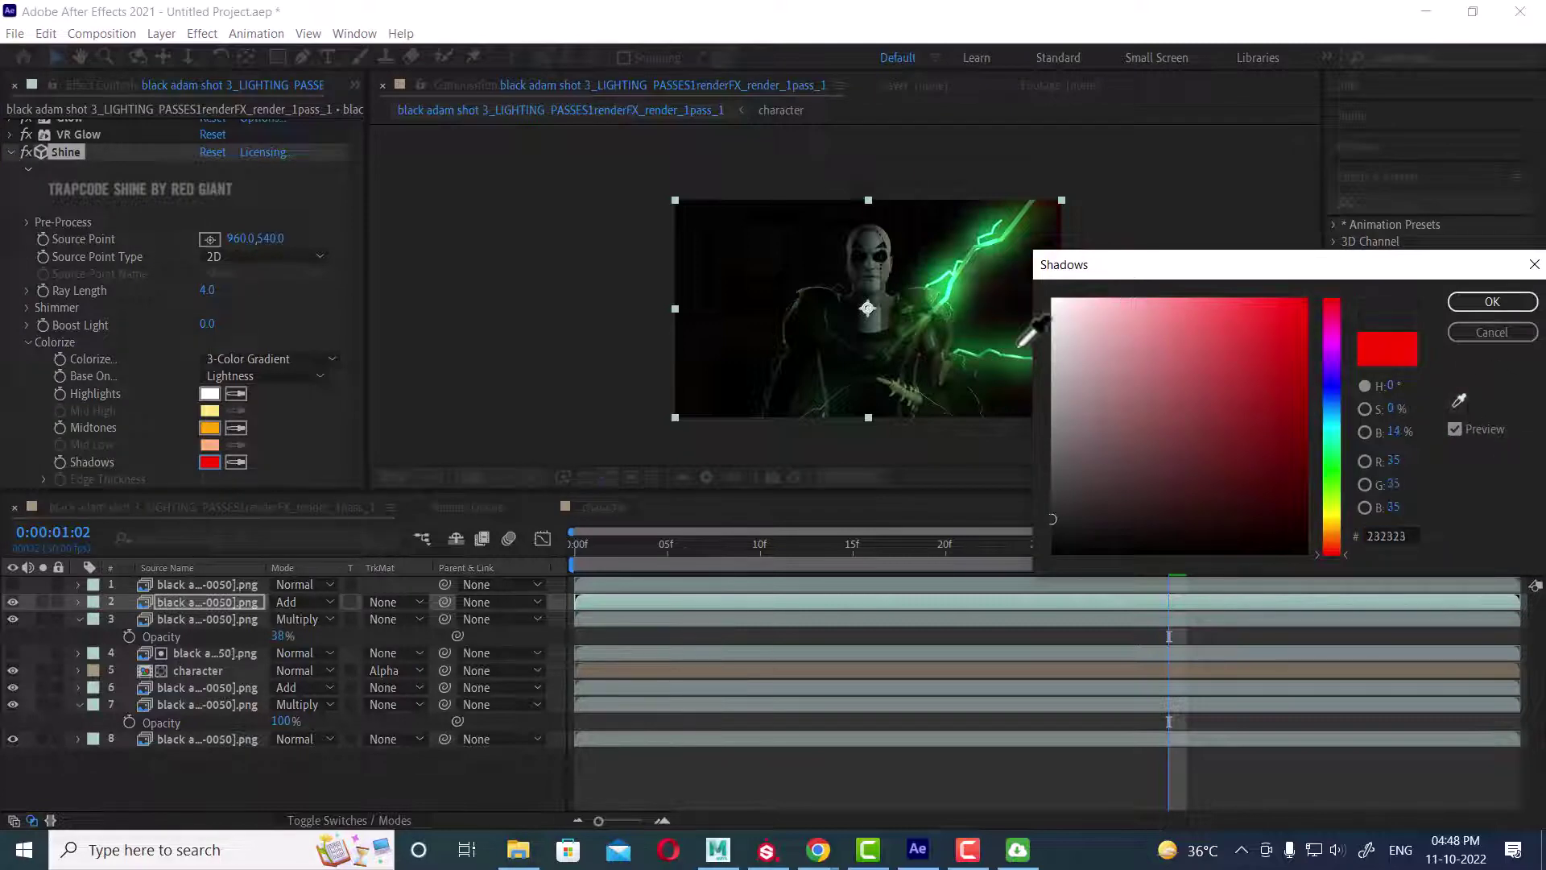
{"action": "left_click", "coordinate": [952, 283]}
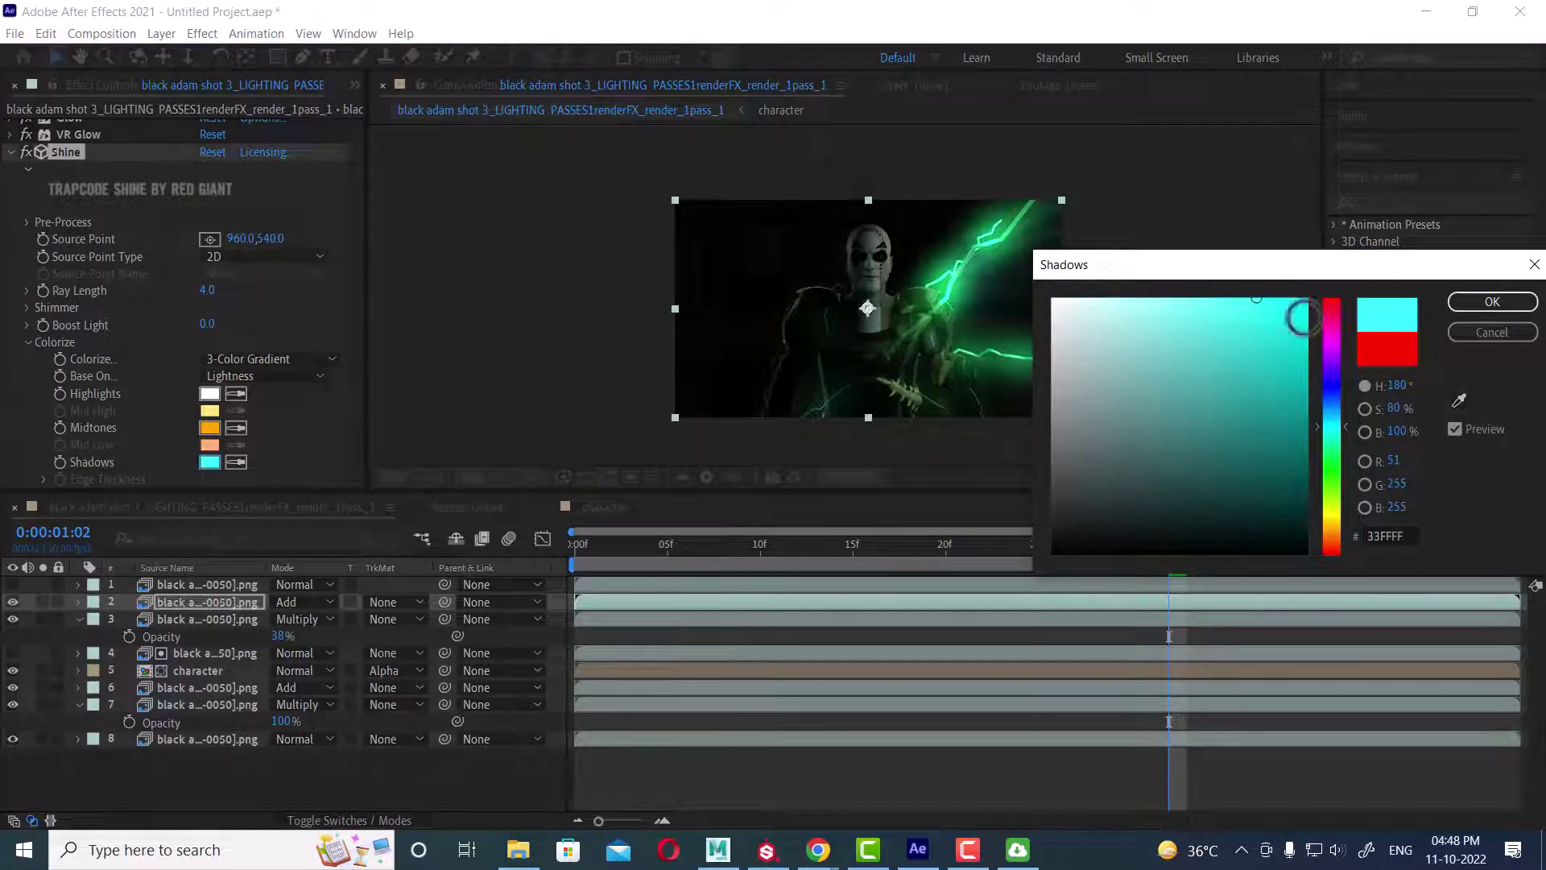
{"action": "left_click", "coordinate": [1522, 301]}
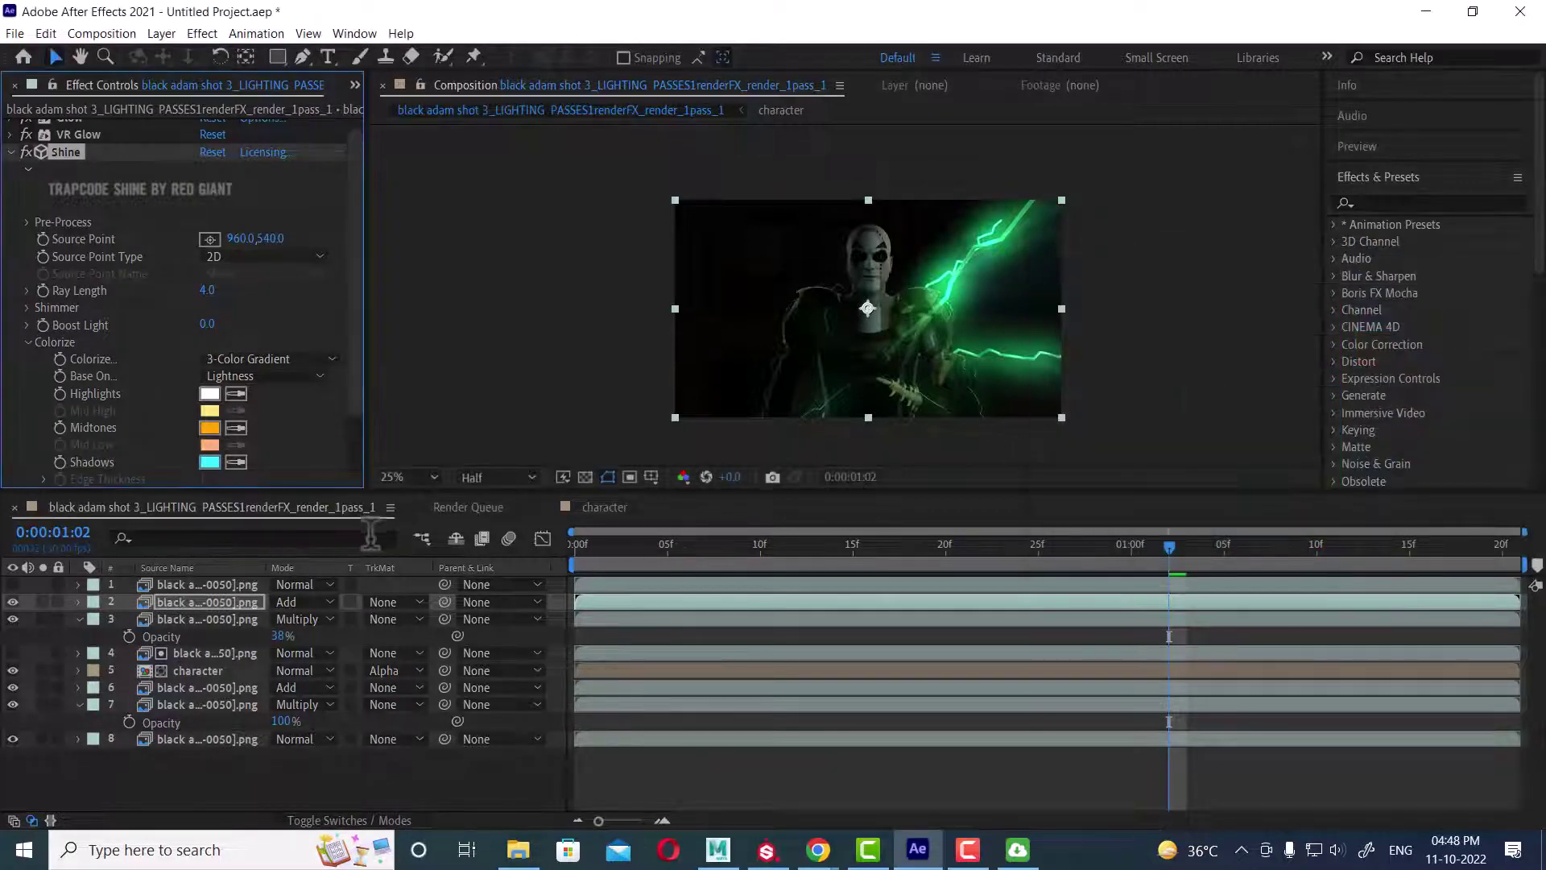
Step: Set Shine's Colorize Midtones to a bright green sampled from the lightning in the composition
{"action": "left_click", "coordinate": [210, 428]}
{"action": "left_click", "coordinate": [1457, 401]}
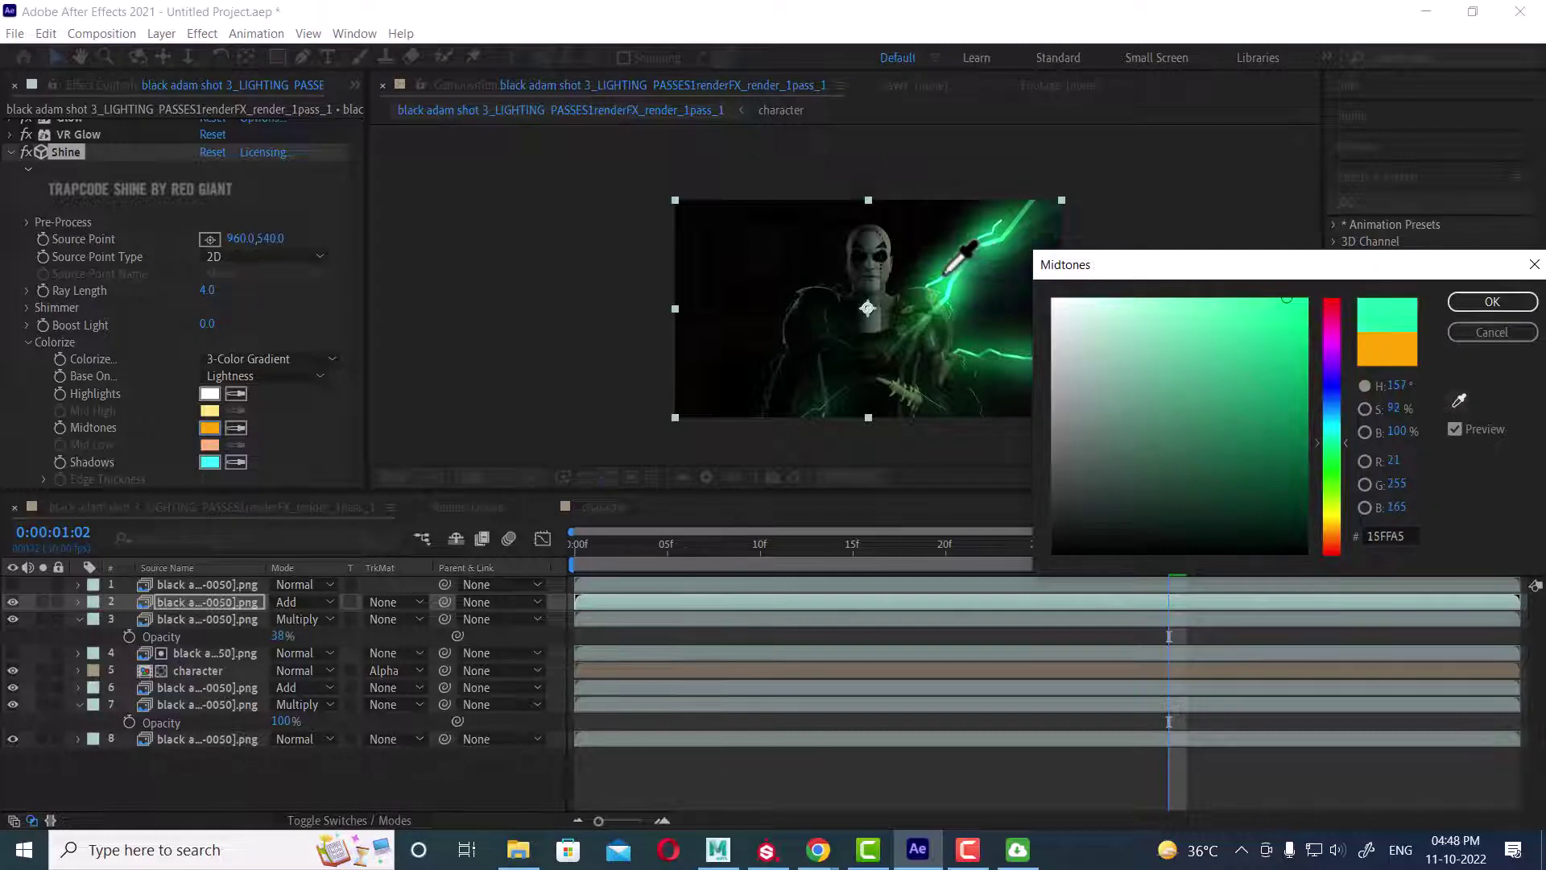
{"action": "left_click", "coordinate": [959, 265]}
{"action": "left_click", "coordinate": [1492, 302]}
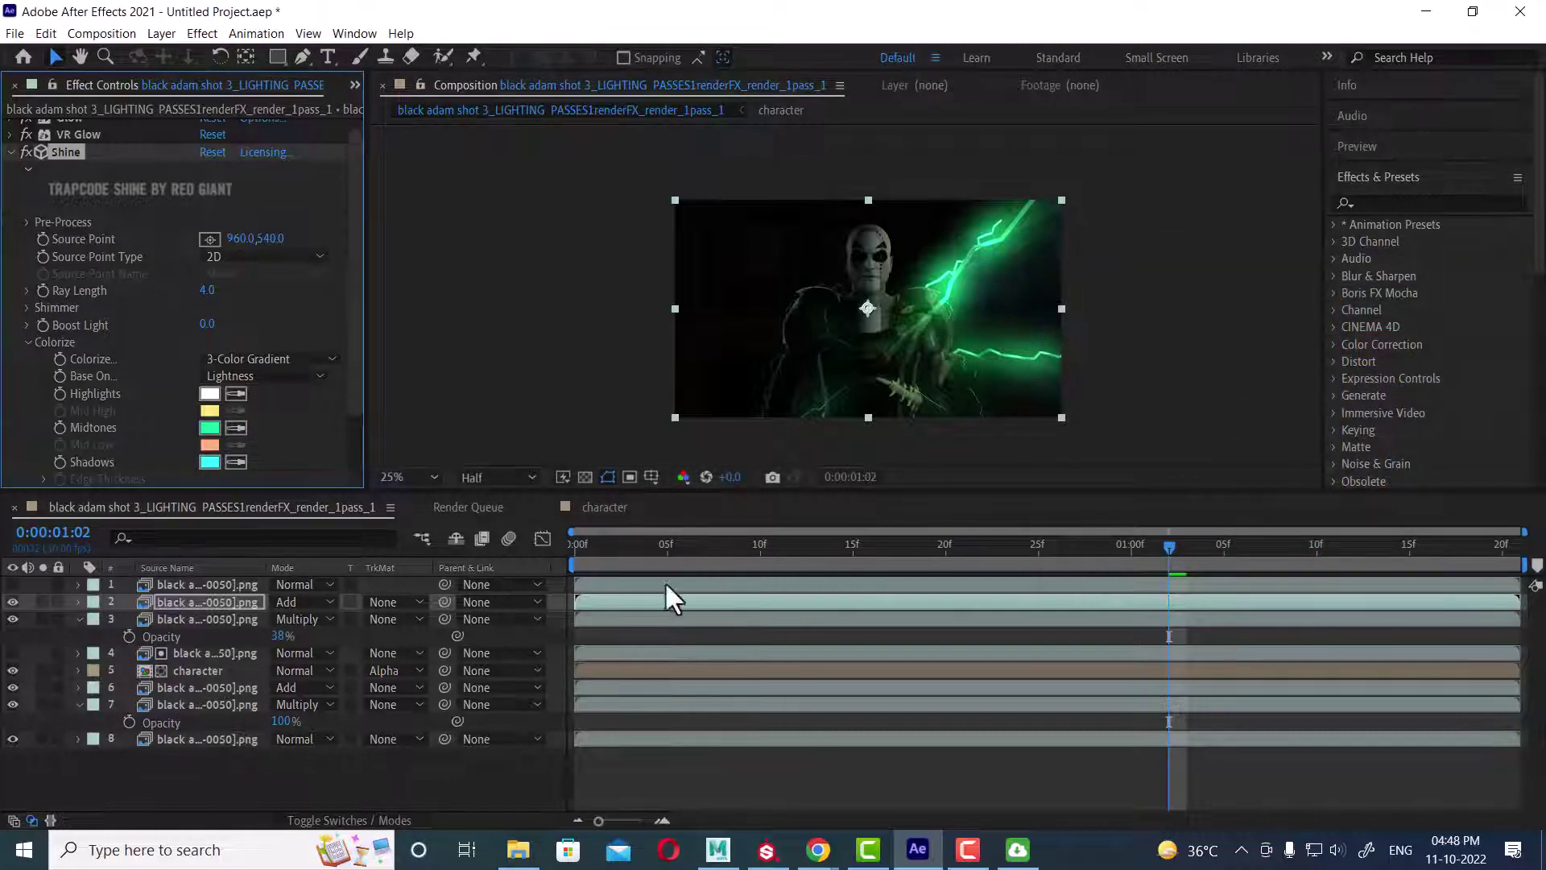
Step: Play back the composition from the start to examine the recolored Shine rays, and return to the first frame
{"action": "left_click_drag", "start_coordinate": [654, 544], "coordinate": [429, 519]}
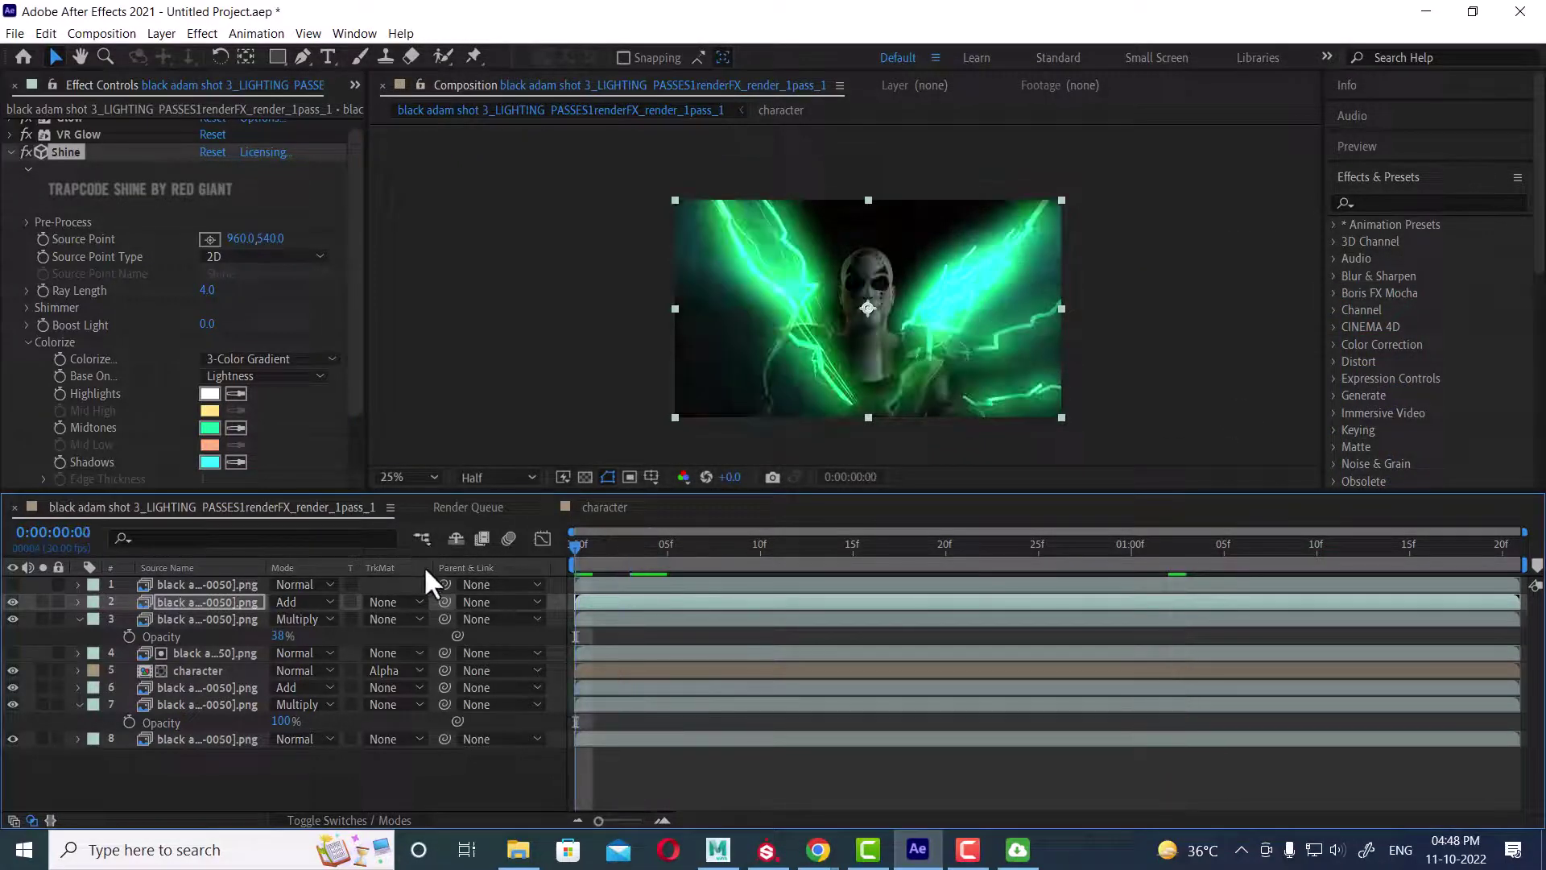
{"action": "key", "text": "space"}
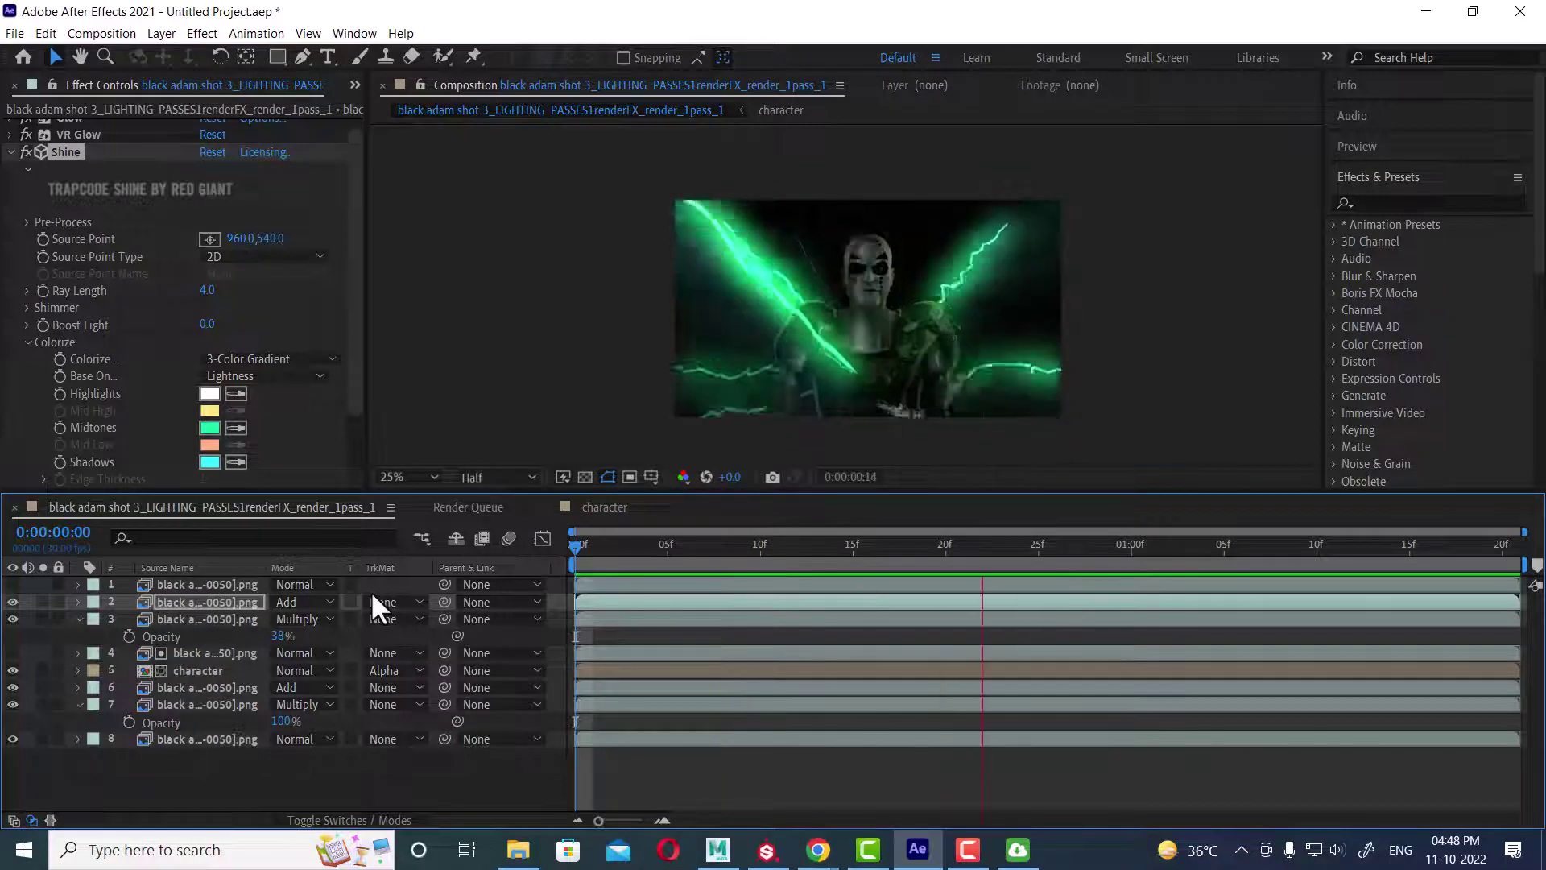
{"action": "key", "text": "space"}
{"action": "left_click_drag", "start_coordinate": [632, 547], "coordinate": [570, 544]}
{"action": "key", "text": "space"}
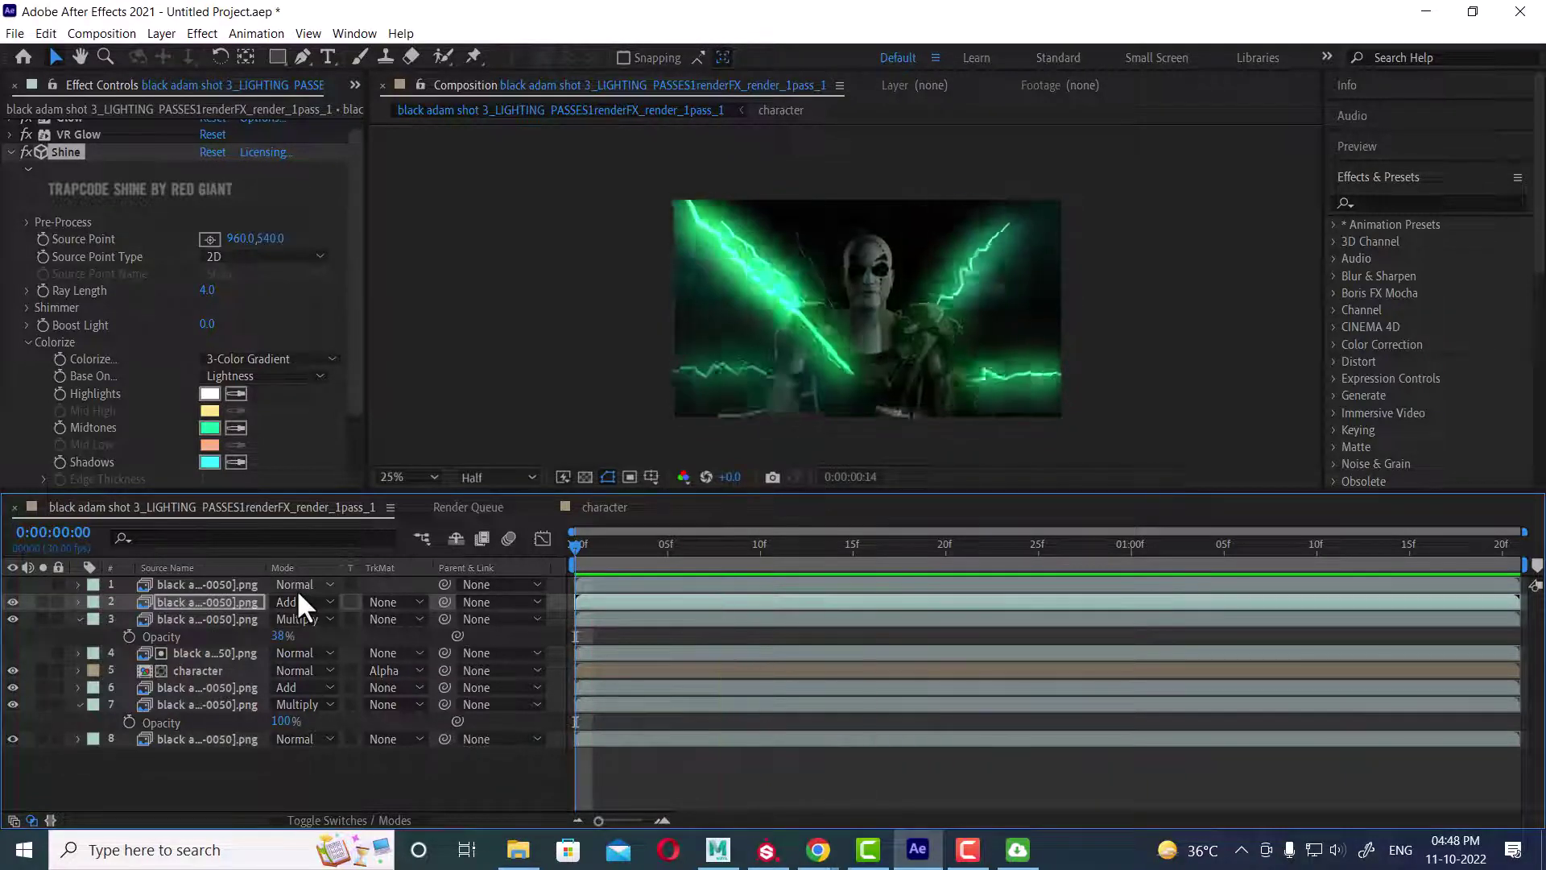
{"action": "key", "text": "space"}
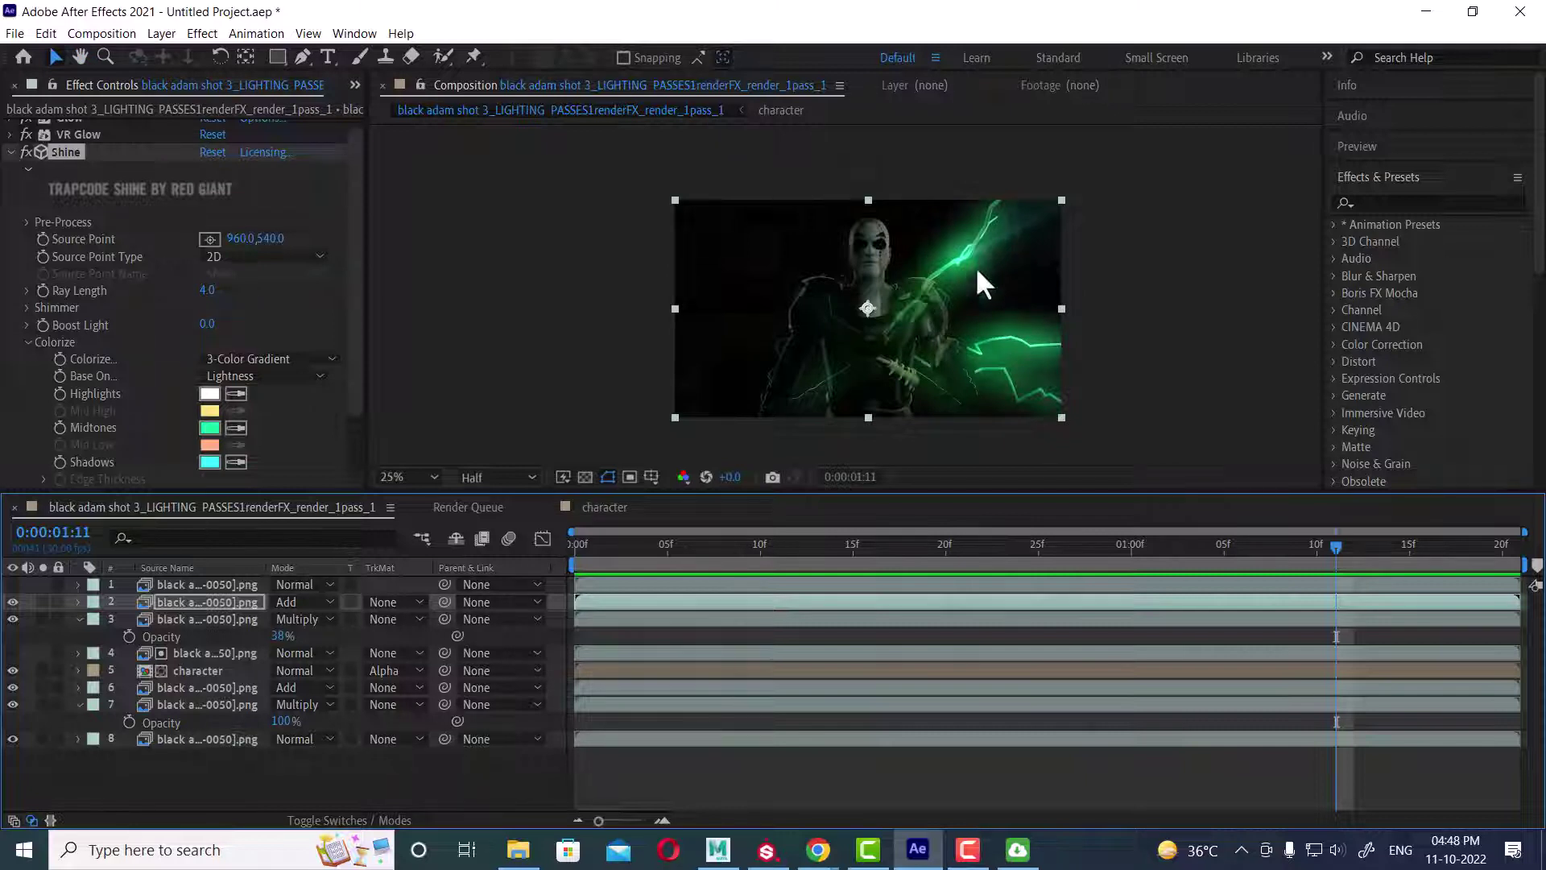
{"action": "left_click_drag", "start_coordinate": [732, 550], "coordinate": [484, 559]}
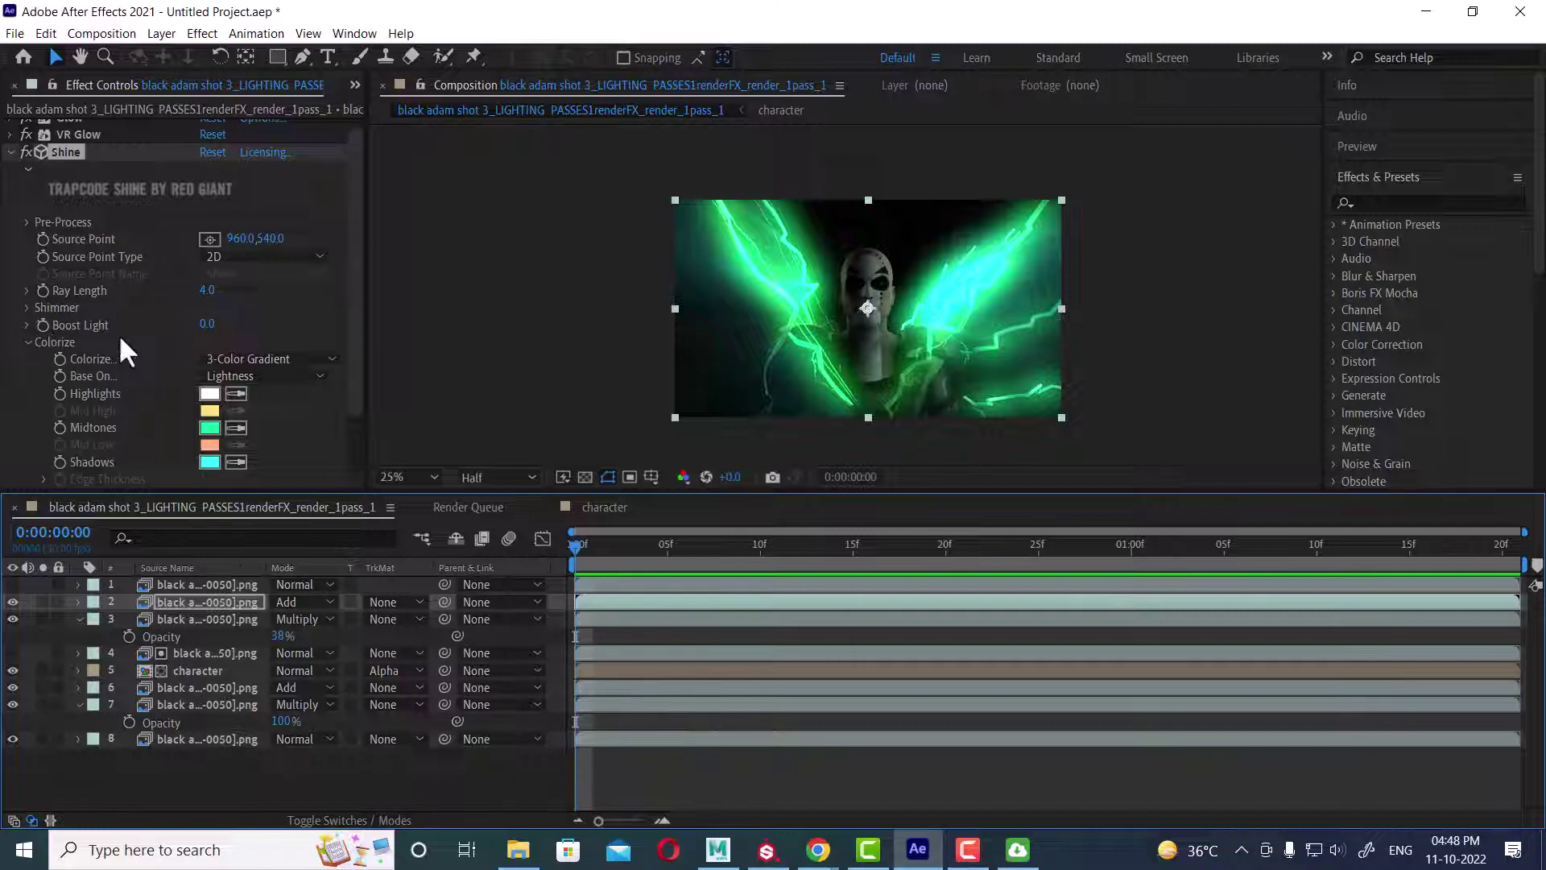
Step: Set layer 2's Shine to Ray Length 2.1, Boost Light 1.2 and Source Point Type 3D Light
{"action": "left_click_drag", "start_coordinate": [210, 292], "coordinate": [206, 291]}
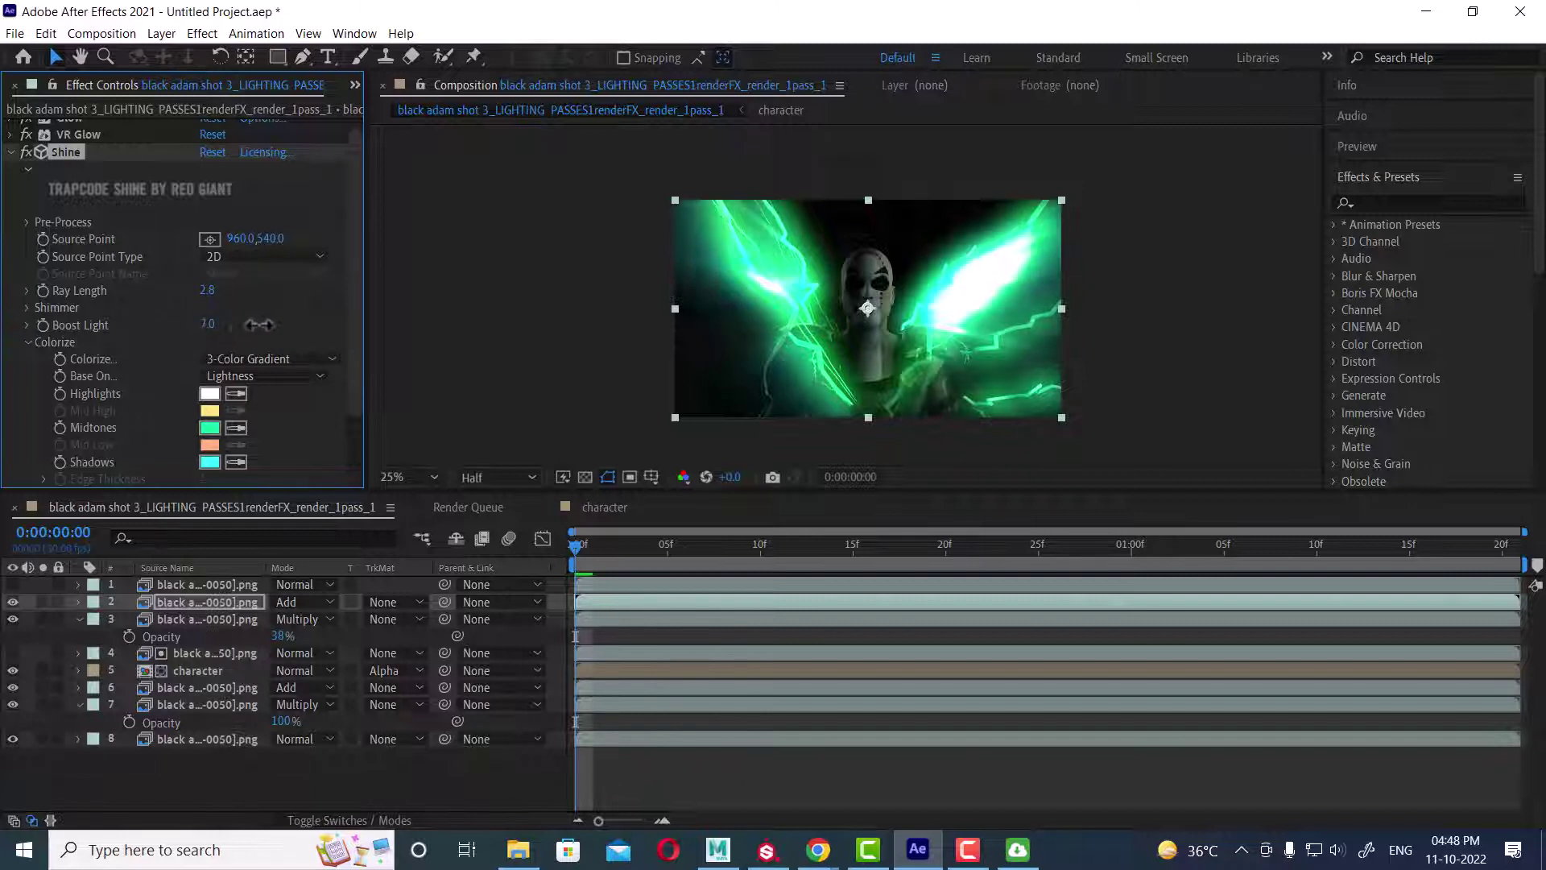
{"action": "mouse_move", "coordinate": [138, 337]}
{"action": "left_mouse_down"}
{"action": "mouse_move", "coordinate": [120, 339]}
{"action": "mouse_move", "coordinate": [139, 339]}
{"action": "left_mouse_up"}
{"action": "left_click", "coordinate": [245, 258]}
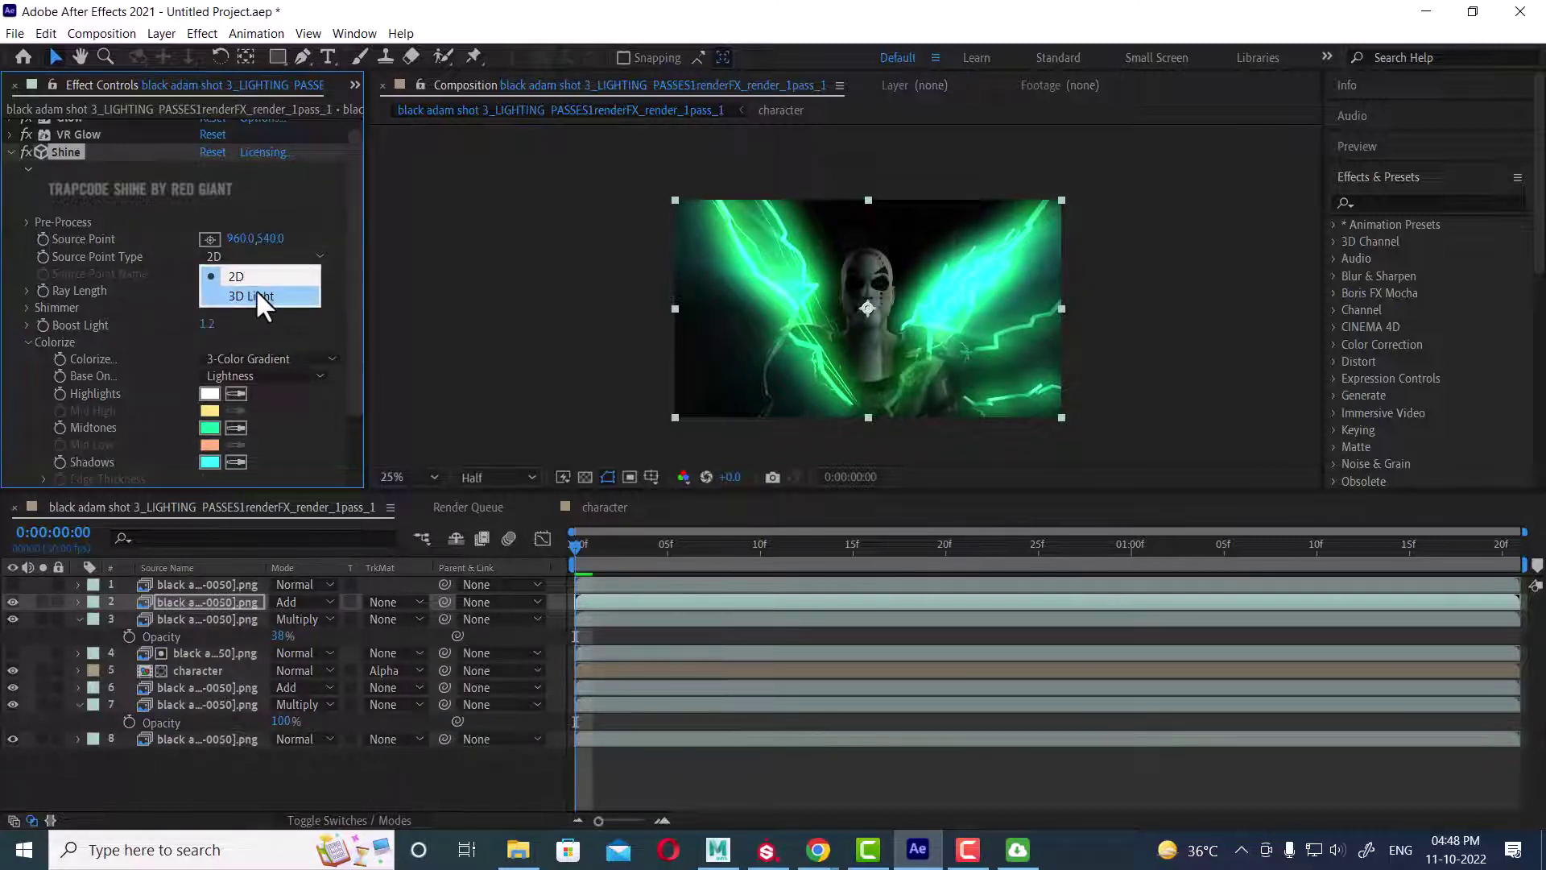
{"action": "left_click", "coordinate": [256, 288]}
{"action": "mouse_move", "coordinate": [208, 295]}
{"action": "left_mouse_down"}
{"action": "mouse_move", "coordinate": [171, 295]}
{"action": "mouse_move", "coordinate": [190, 294]}
{"action": "left_mouse_up"}
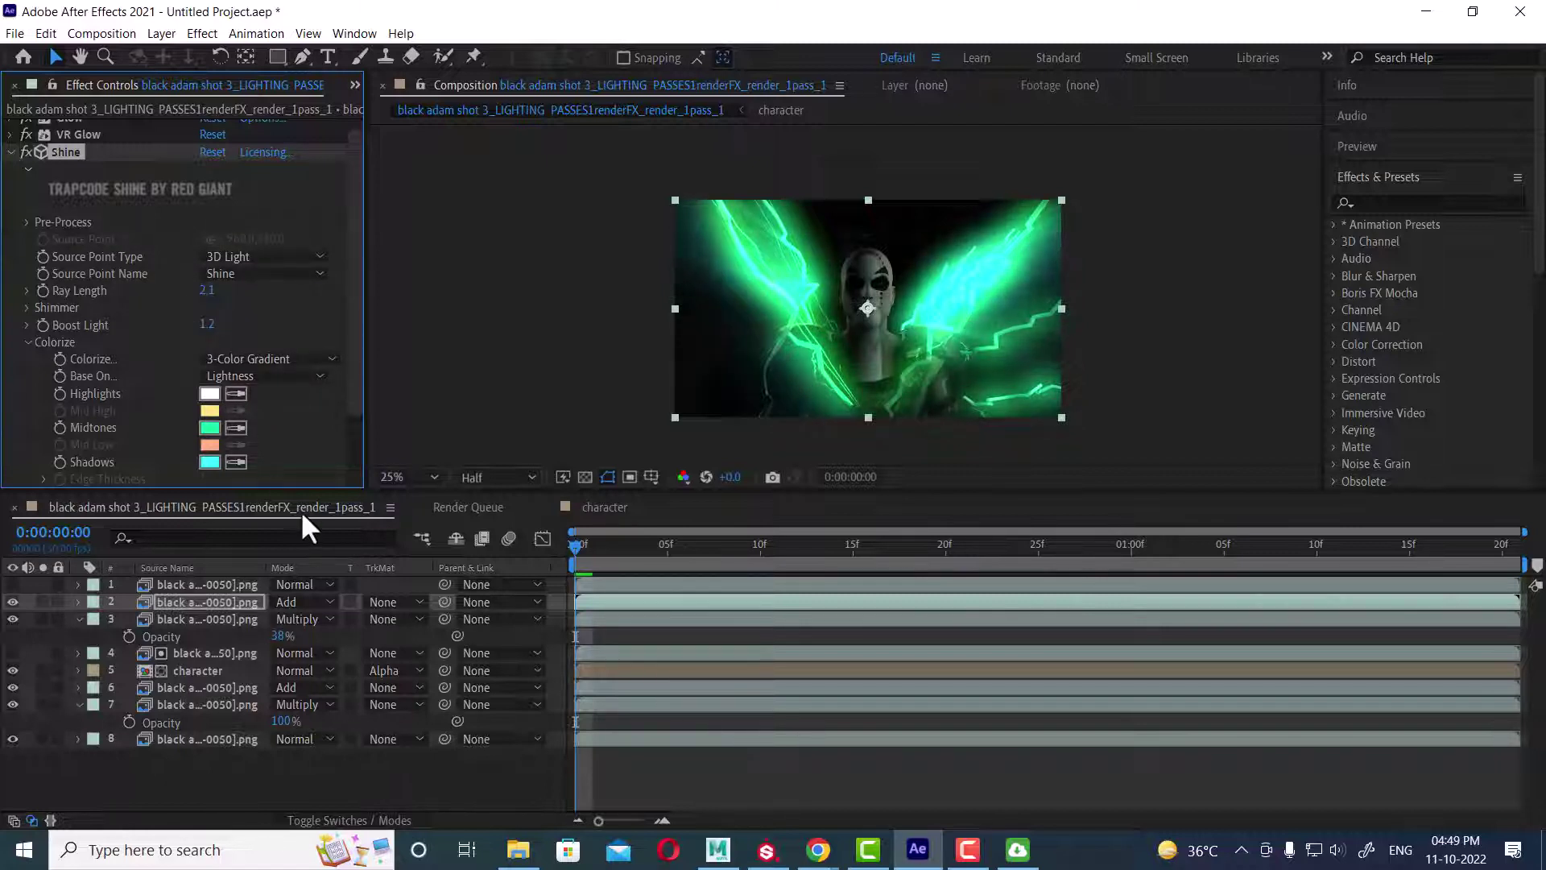
Step: Try lowering Shine's Source Opacity to 0 and play back the composition from the start
{"action": "scroll", "coordinate": [182, 360], "scroll_direction": "down", "scroll_amount": 2}
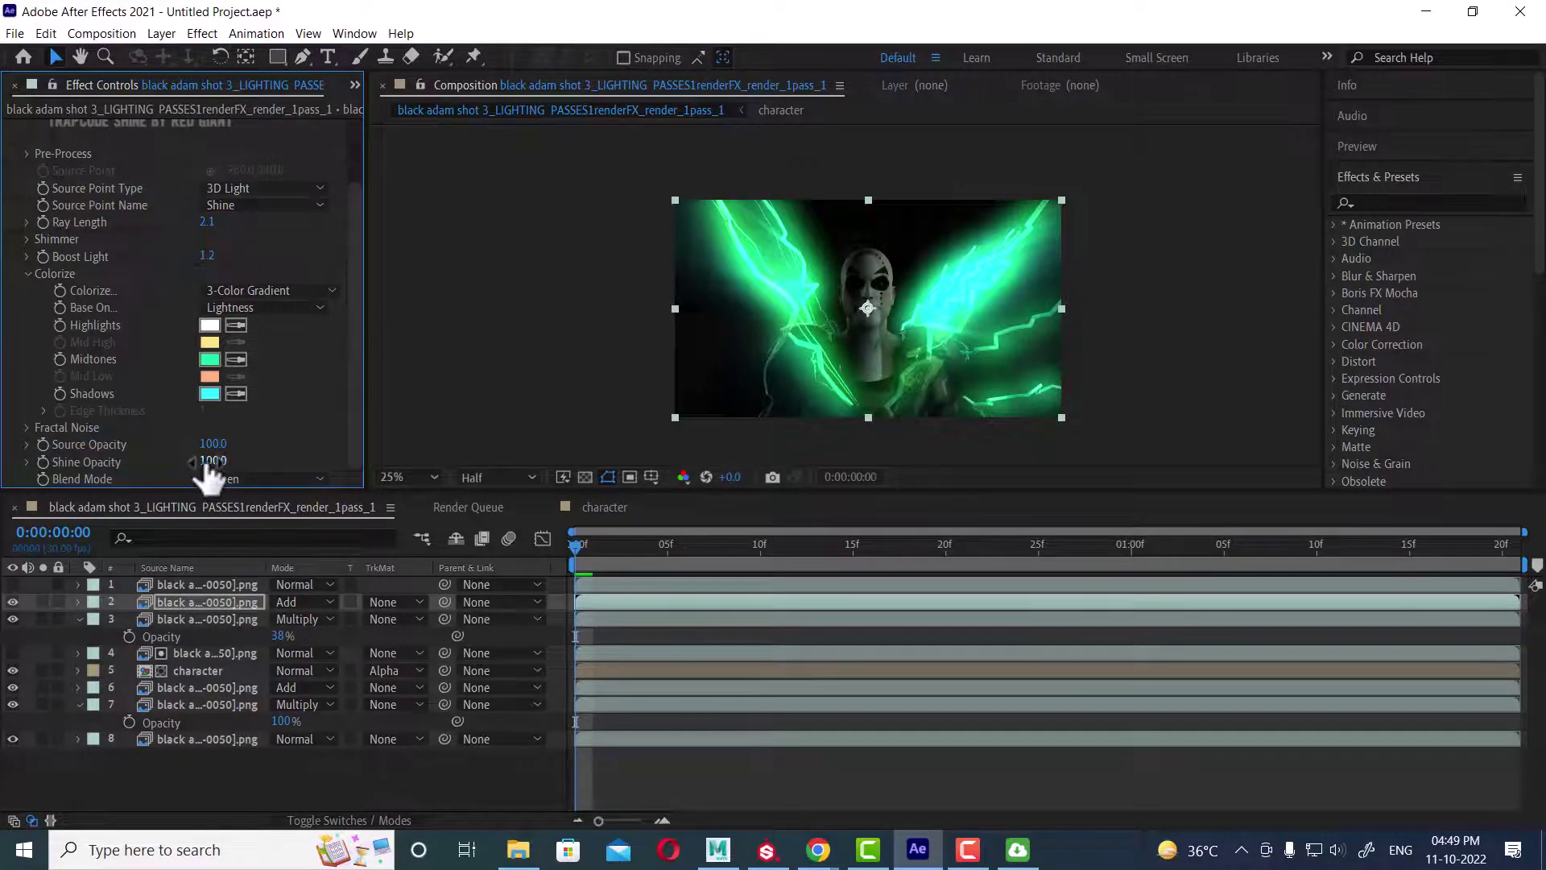
{"action": "left_click_drag", "start_coordinate": [217, 448], "coordinate": [68, 456]}
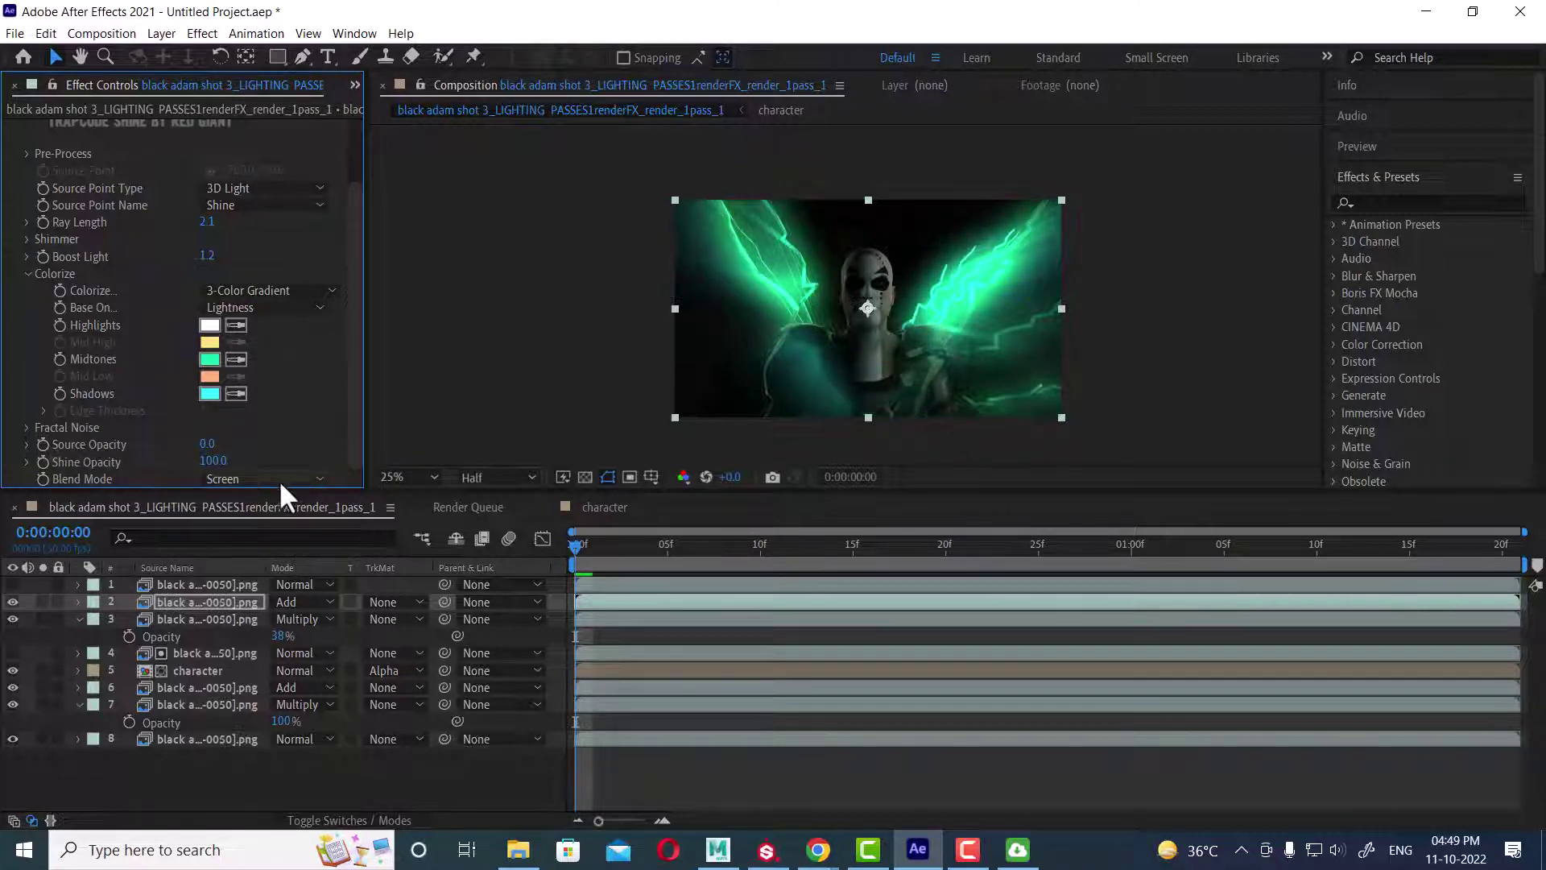
{"action": "left_click_drag", "start_coordinate": [662, 549], "coordinate": [395, 539]}
{"action": "key", "text": "space"}
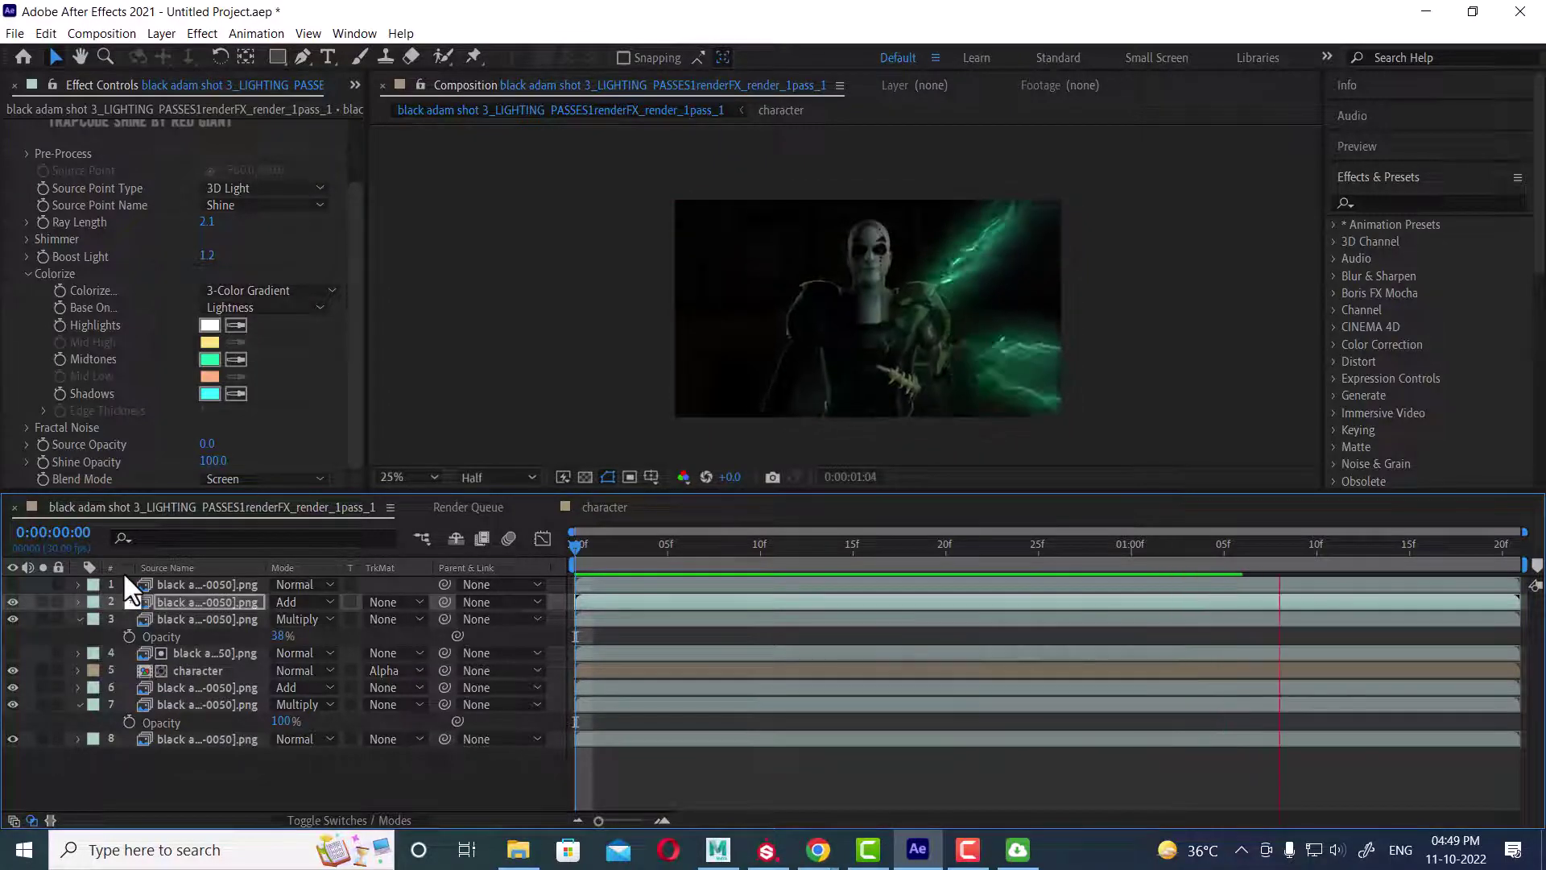
{"action": "left_click", "coordinate": [600, 536]}
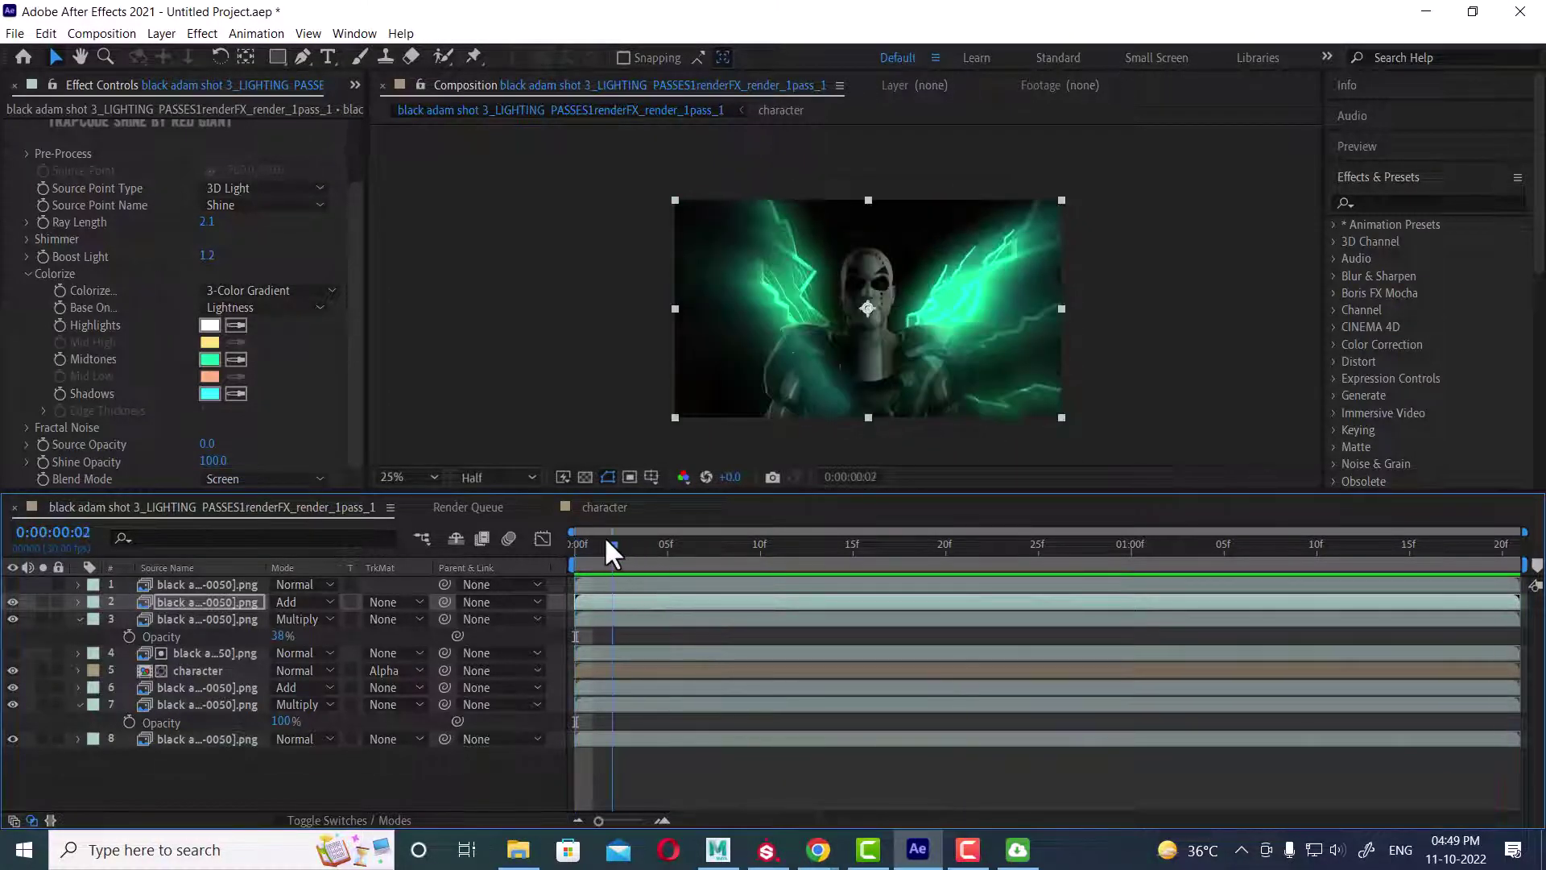
Step: Compare the lightning layers by toggling their visibility, leaving layer 6 hidden and layer 2 shown
{"action": "left_click", "coordinate": [13, 602]}
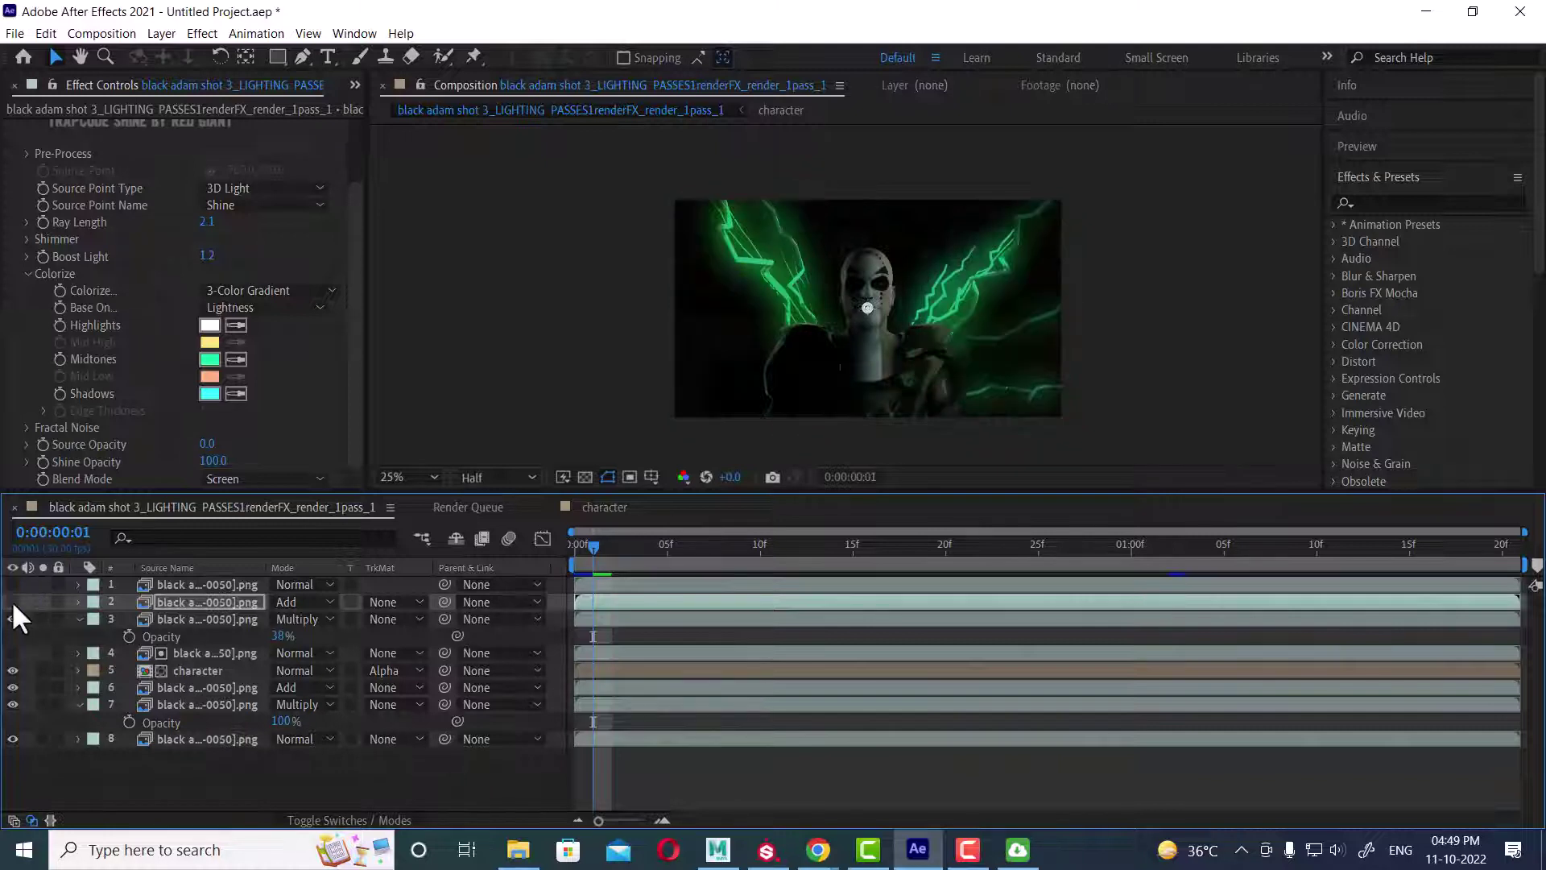
{"action": "left_click", "coordinate": [13, 703]}
{"action": "left_click", "coordinate": [12, 686]}
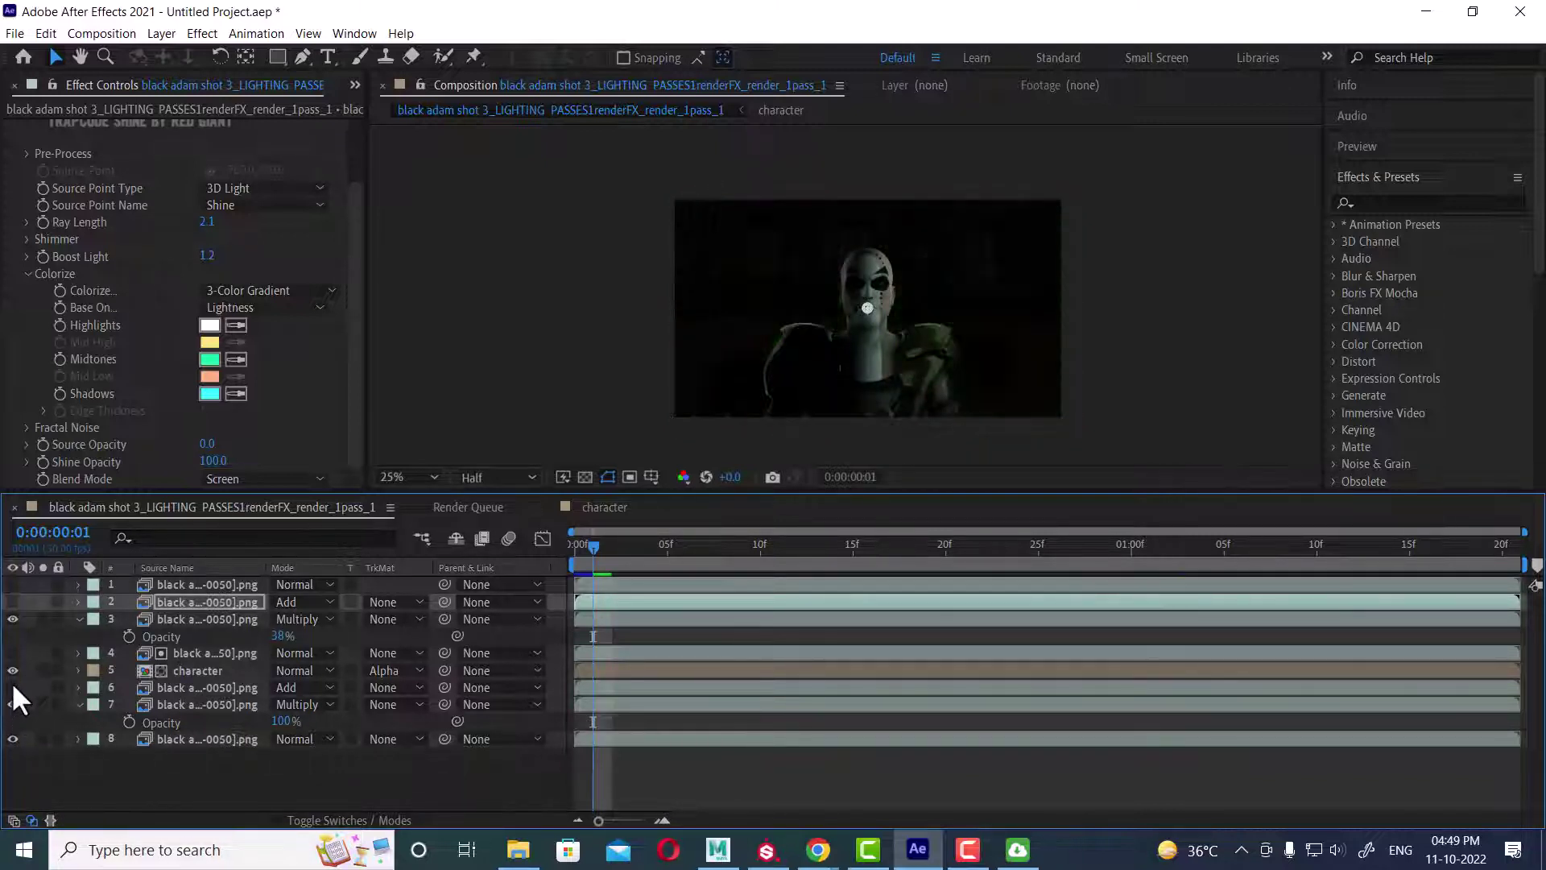
{"action": "left_click", "coordinate": [12, 600]}
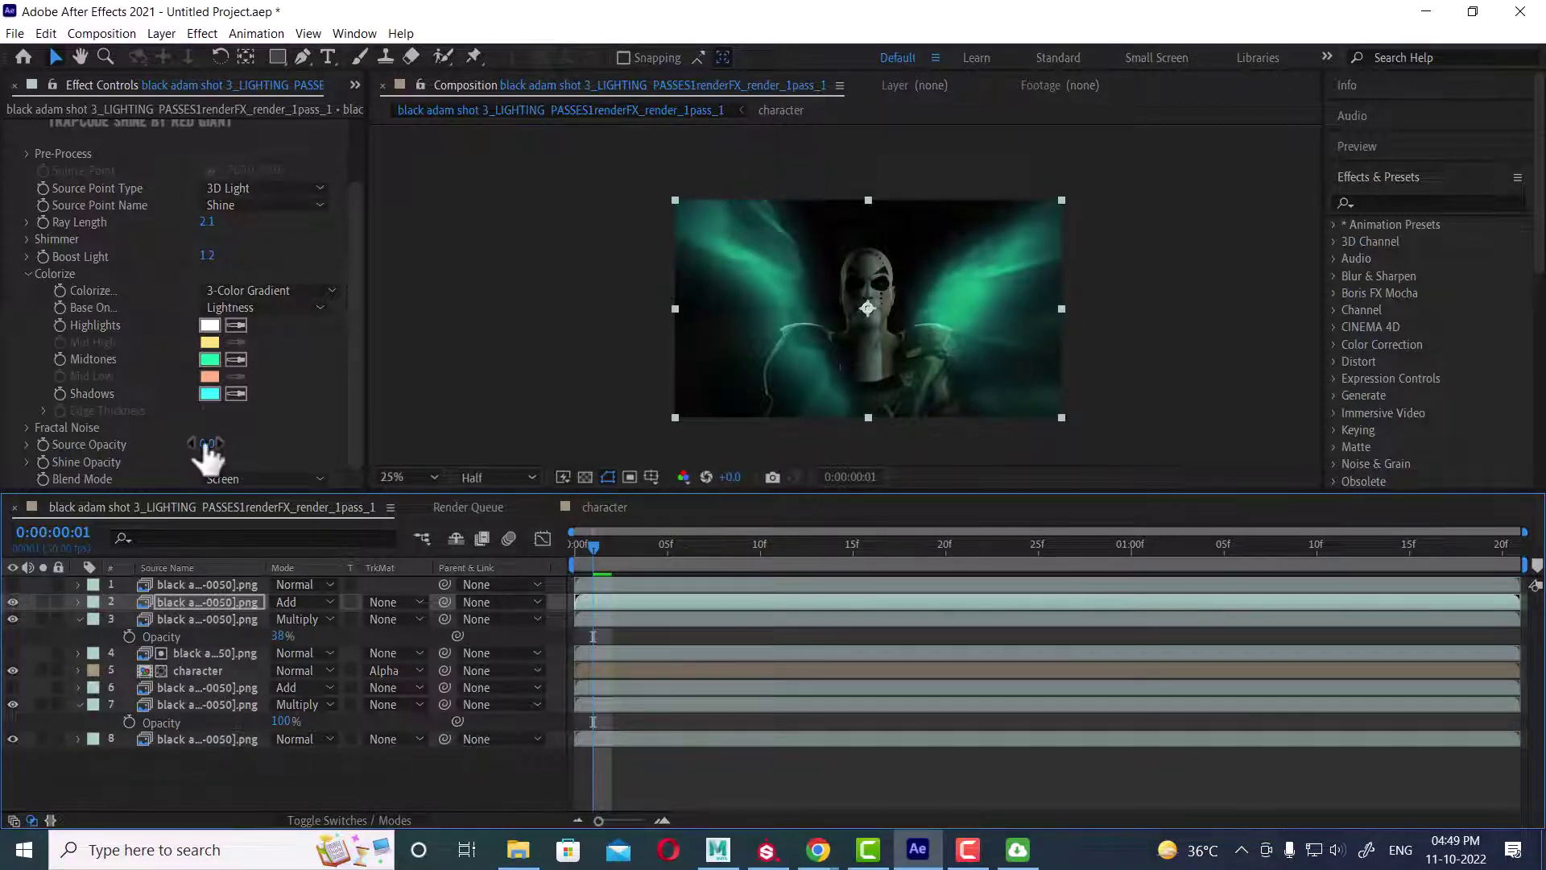
Step: Set layer 2's Shine Source Opacity to 100
{"action": "left_click_drag", "start_coordinate": [206, 443], "coordinate": [268, 442]}
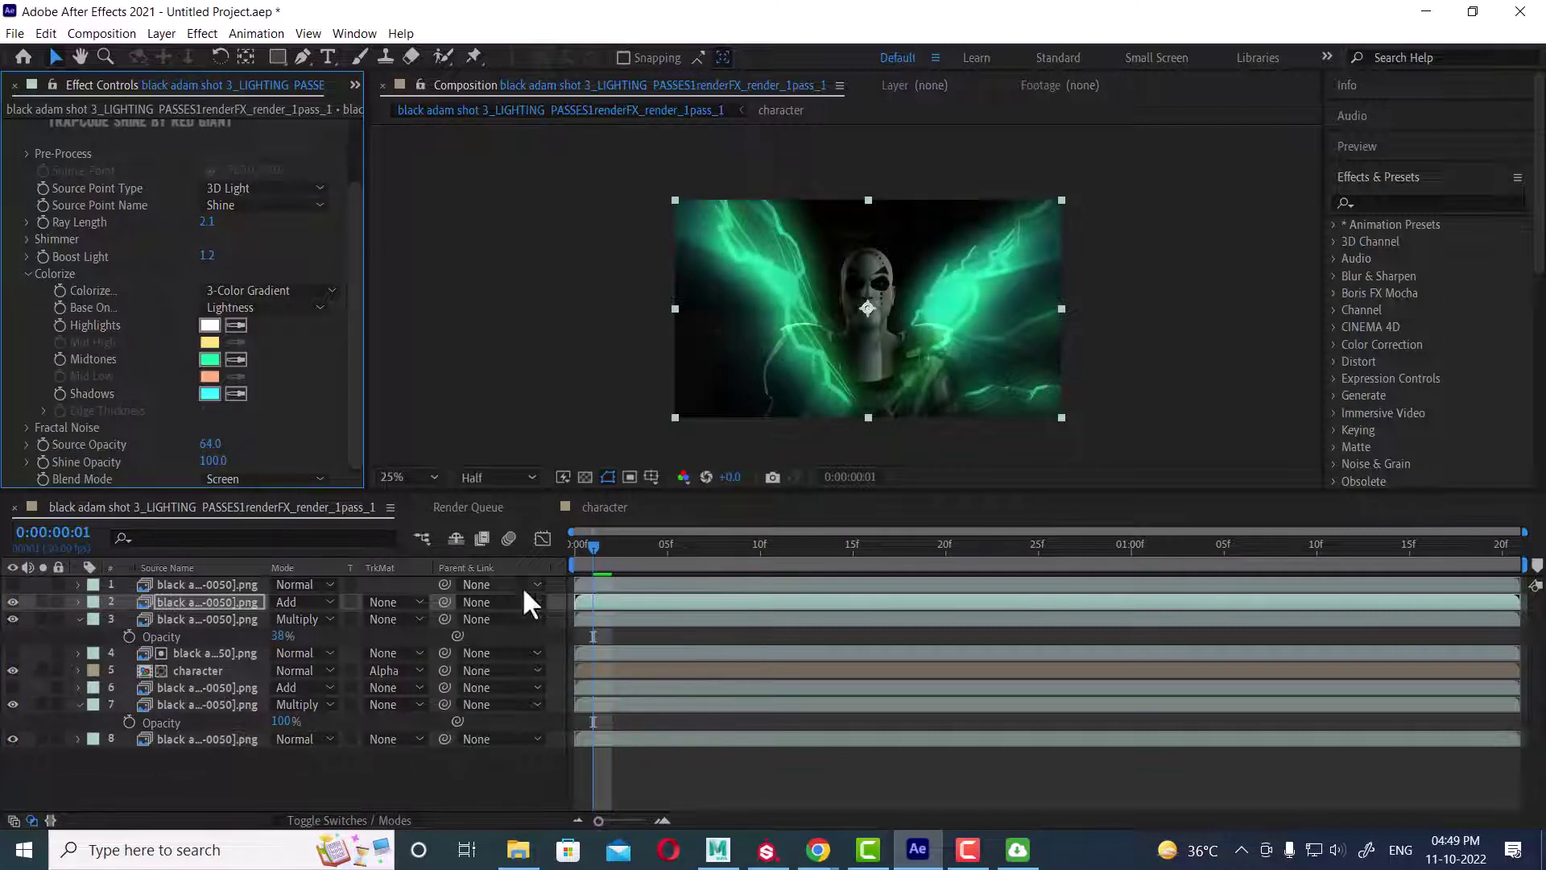
{"action": "left_click_drag", "start_coordinate": [631, 544], "coordinate": [451, 533]}
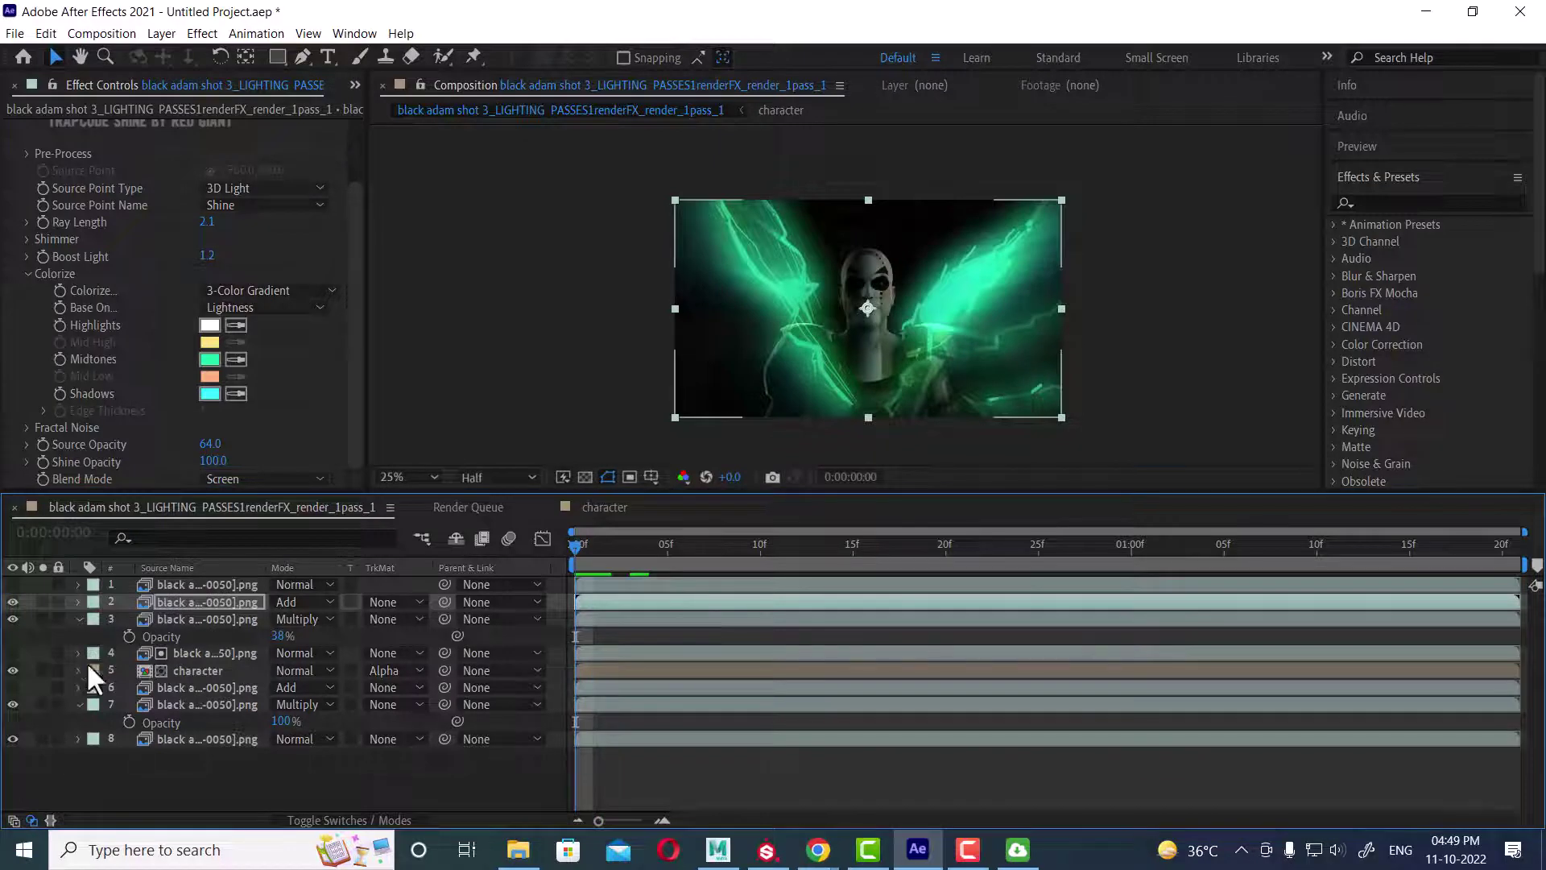
{"action": "left_click_drag", "start_coordinate": [210, 443], "coordinate": [256, 442]}
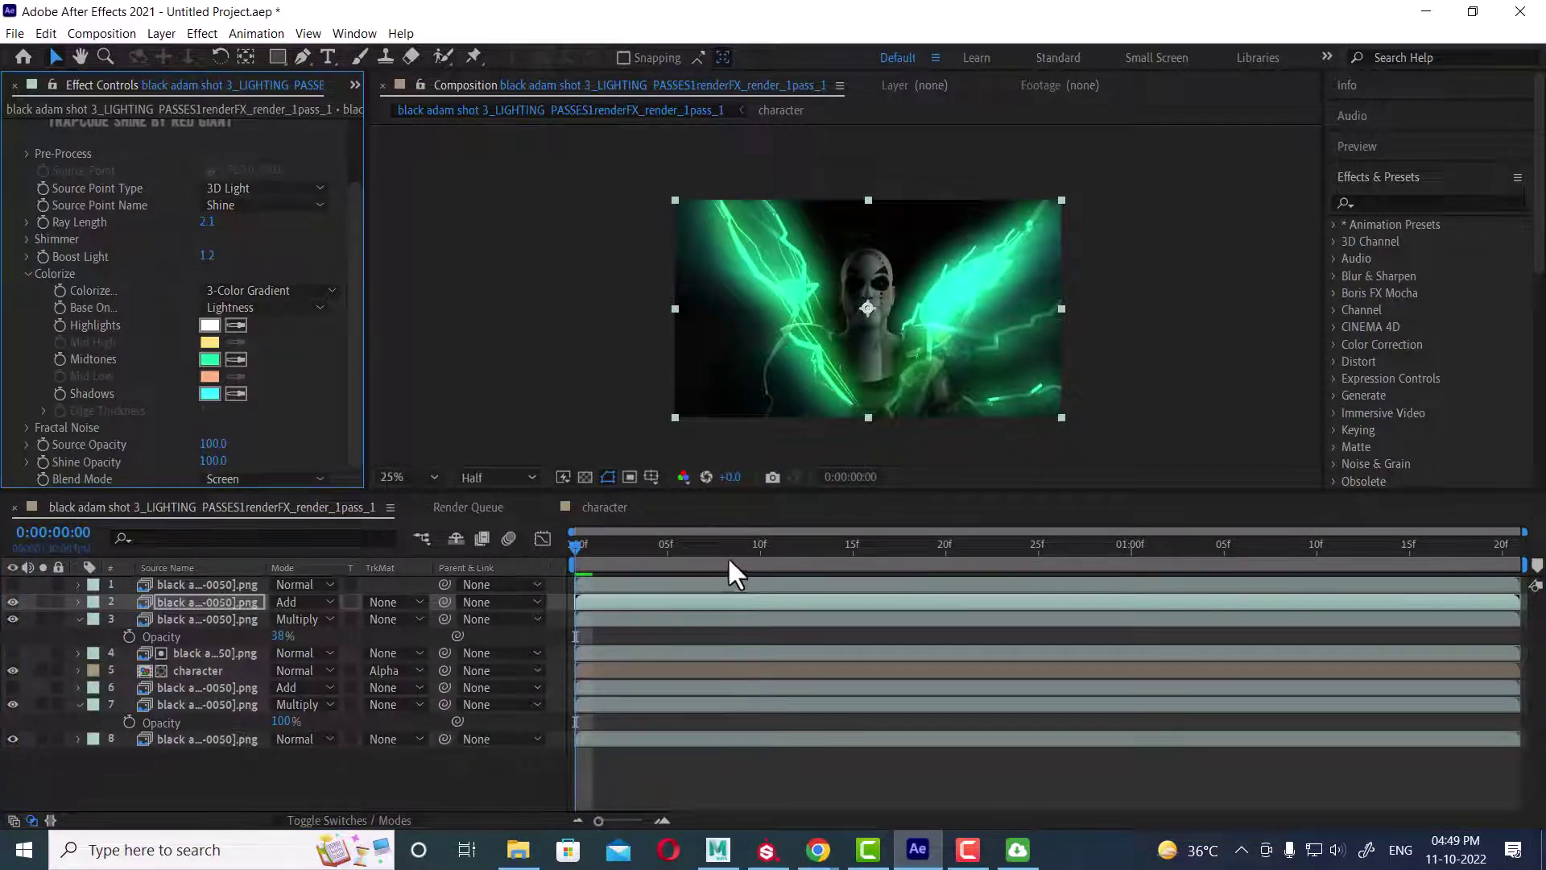
Step: Play back the composition with layer 6 hidden and scrub the opening frames to examine the lightning, stopping at frame 2
{"action": "left_click", "coordinate": [452, 539]}
{"action": "key", "text": "space"}
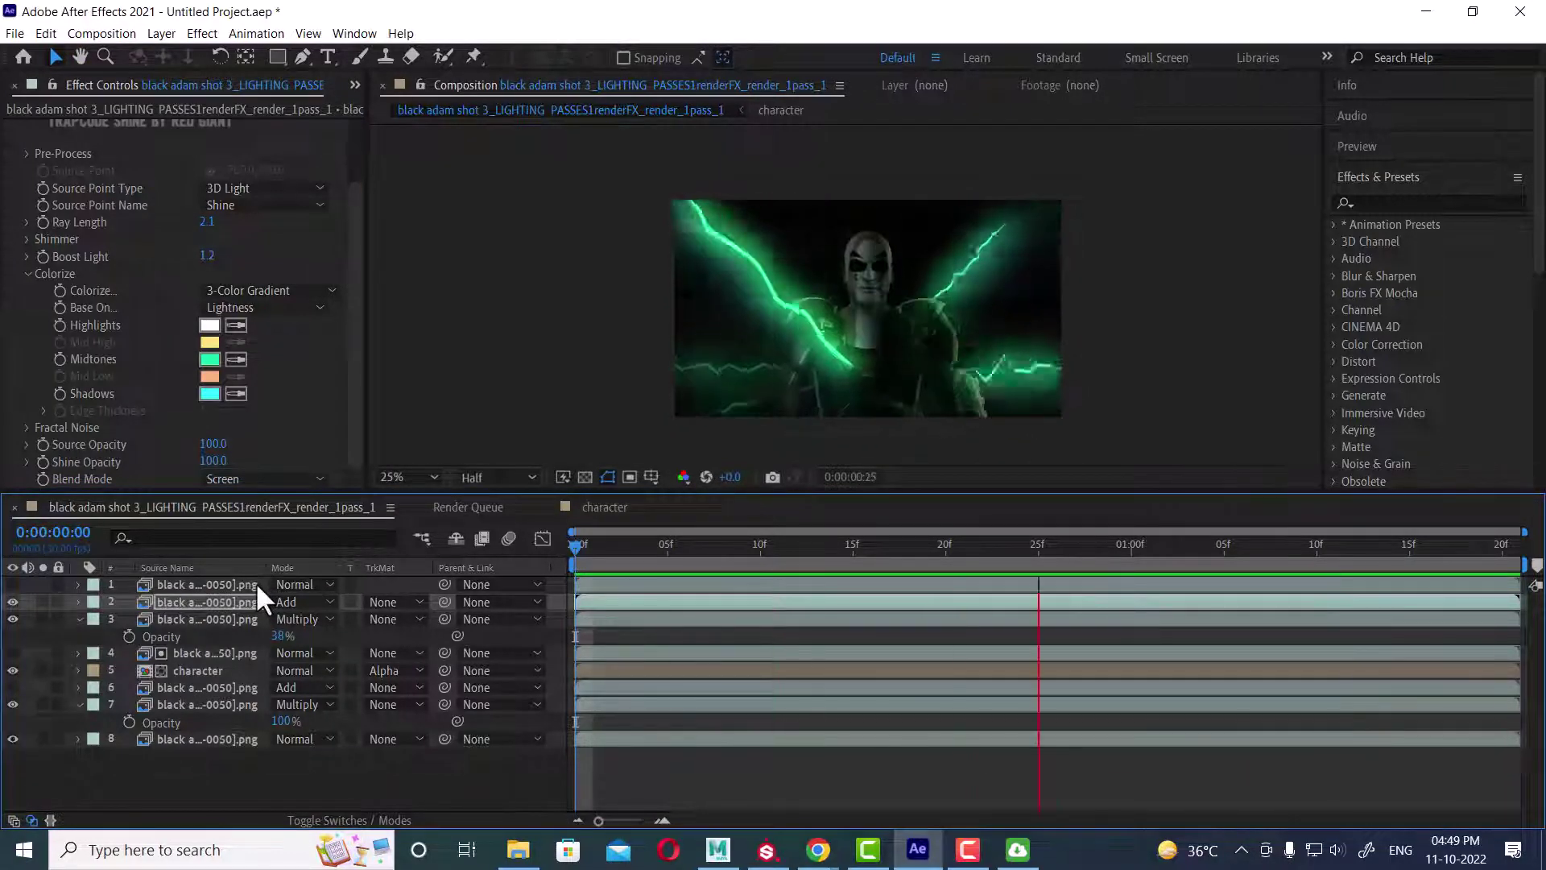
{"action": "key", "text": "space"}
{"action": "left_click", "coordinate": [665, 541]}
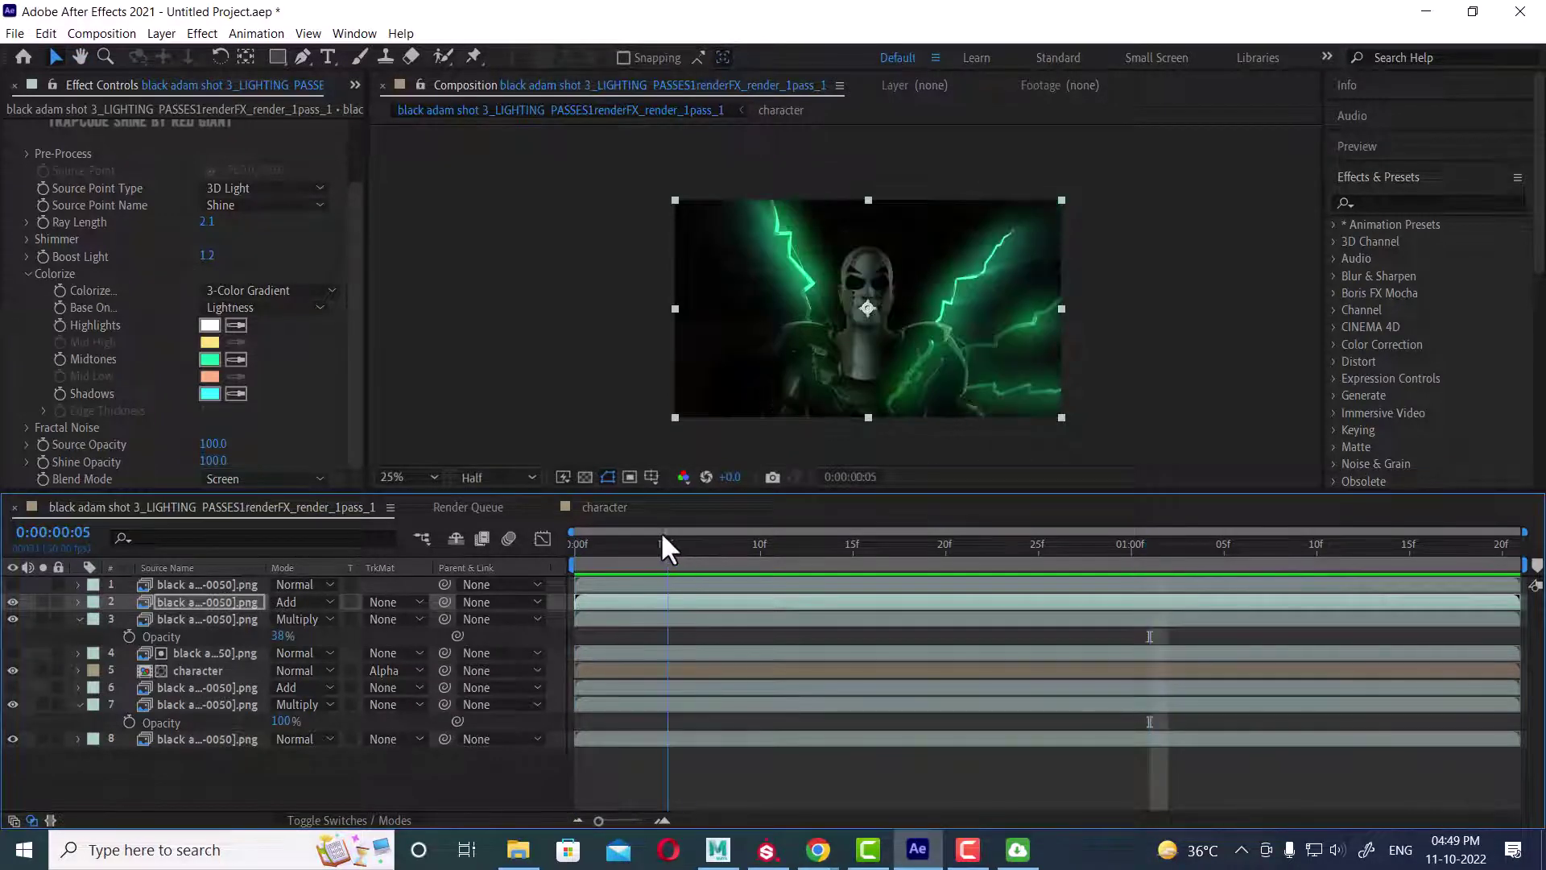
{"action": "left_click_drag", "start_coordinate": [662, 538], "coordinate": [607, 533]}
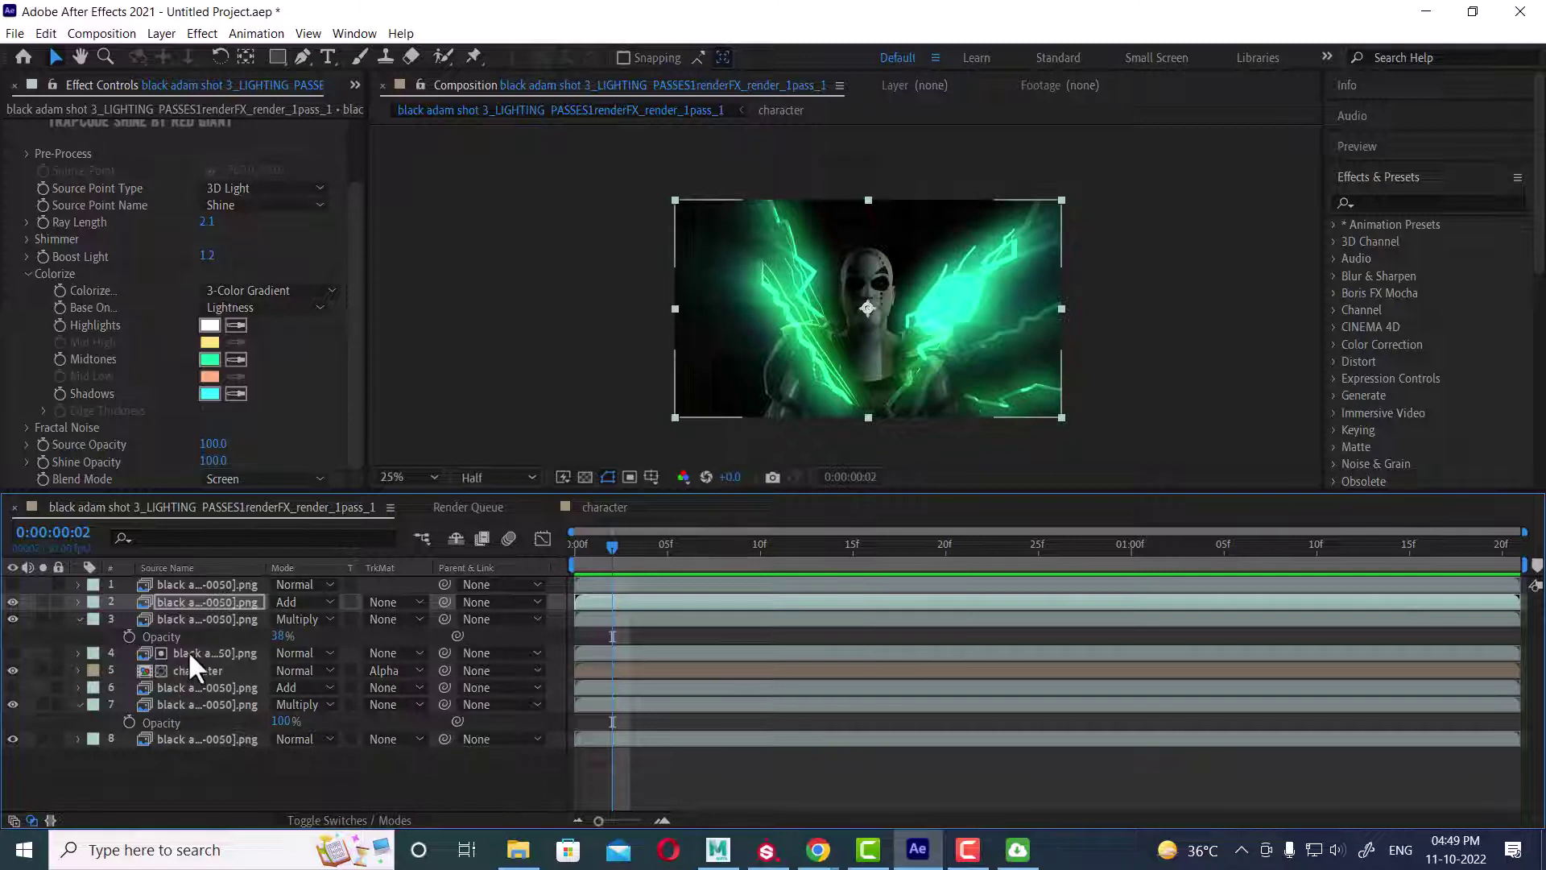
Step: Check the character layer's contribution by toggling its visibility off and on
{"action": "left_click", "coordinate": [198, 672]}
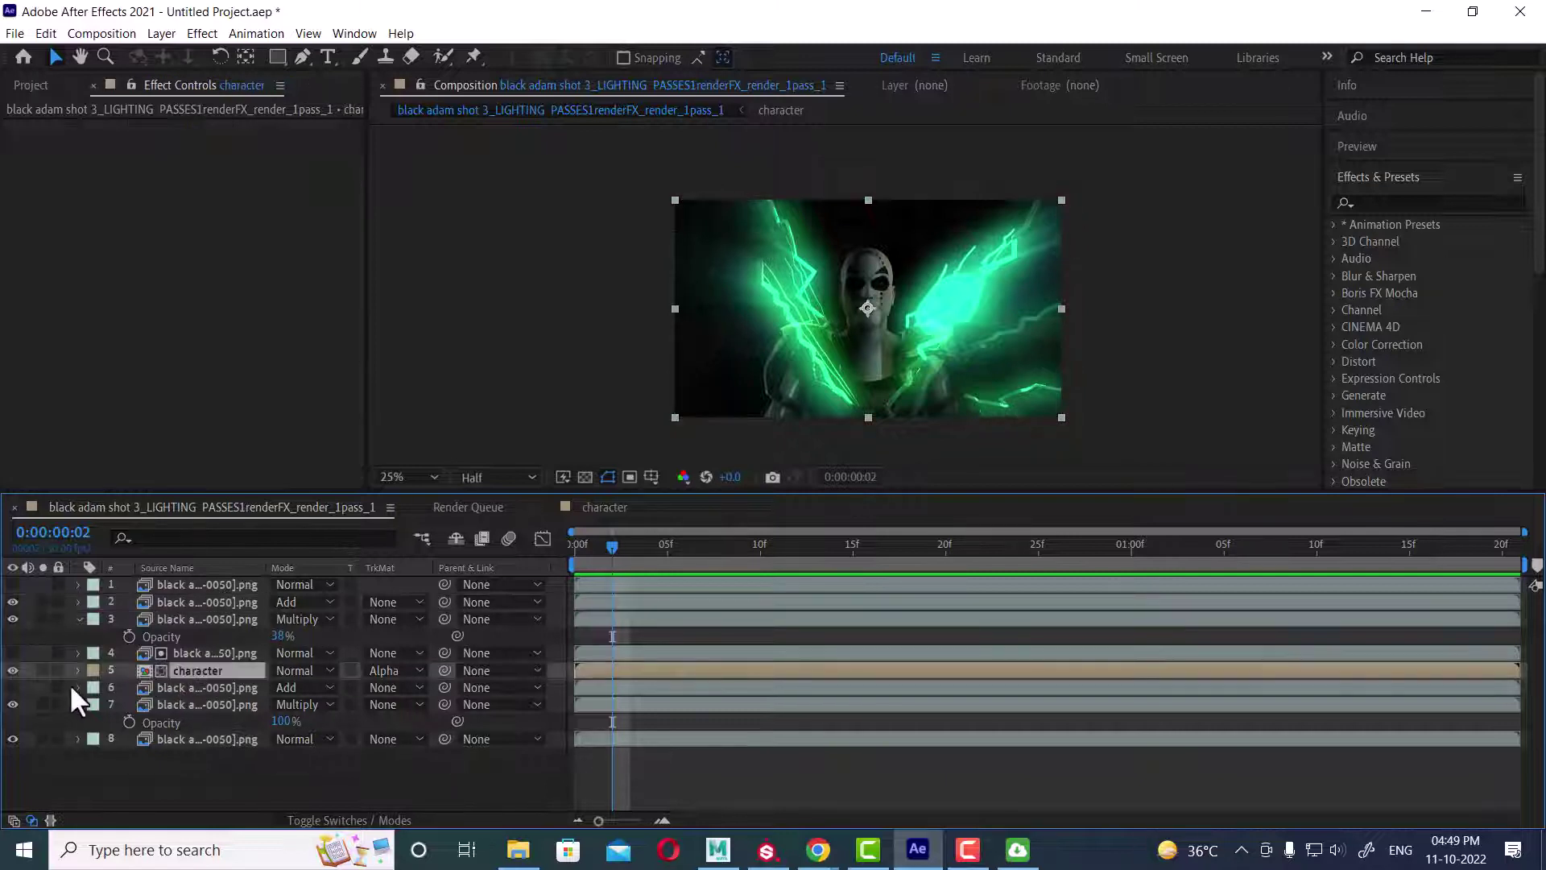
{"action": "left_click", "coordinate": [12, 668]}
{"action": "left_click", "coordinate": [8, 668]}
{"action": "left_click", "coordinate": [11, 669]}
{"action": "left_click", "coordinate": [12, 669]}
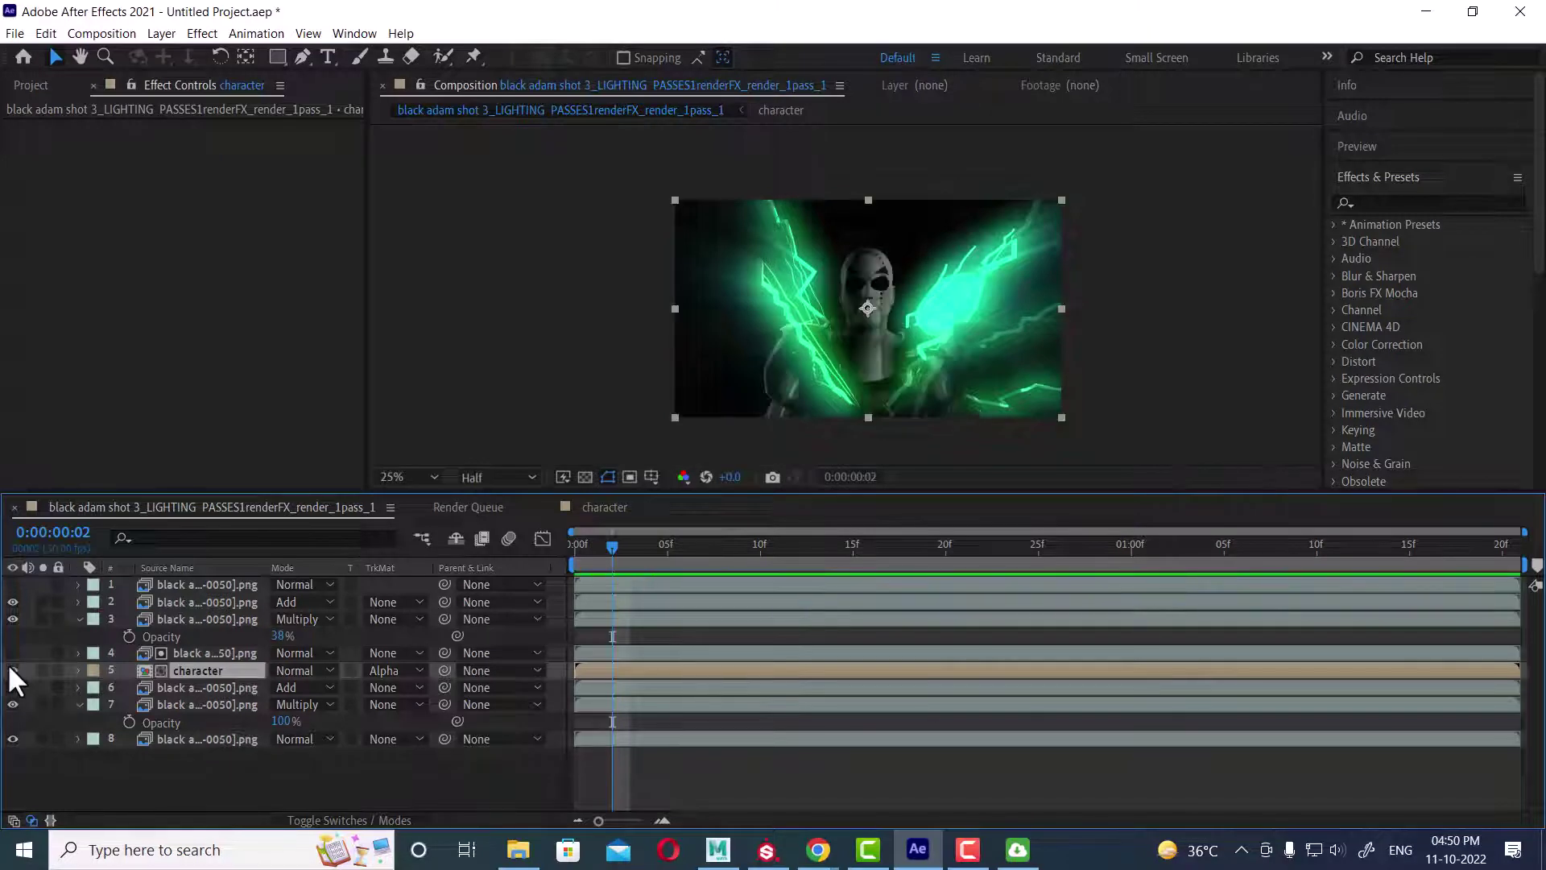
Step: Add an adjustment layer directly above the character layer, hide it and keep it selected
{"action": "right_click", "coordinate": [210, 766]}
{"action": "mouse_move", "coordinate": [367, 563]}
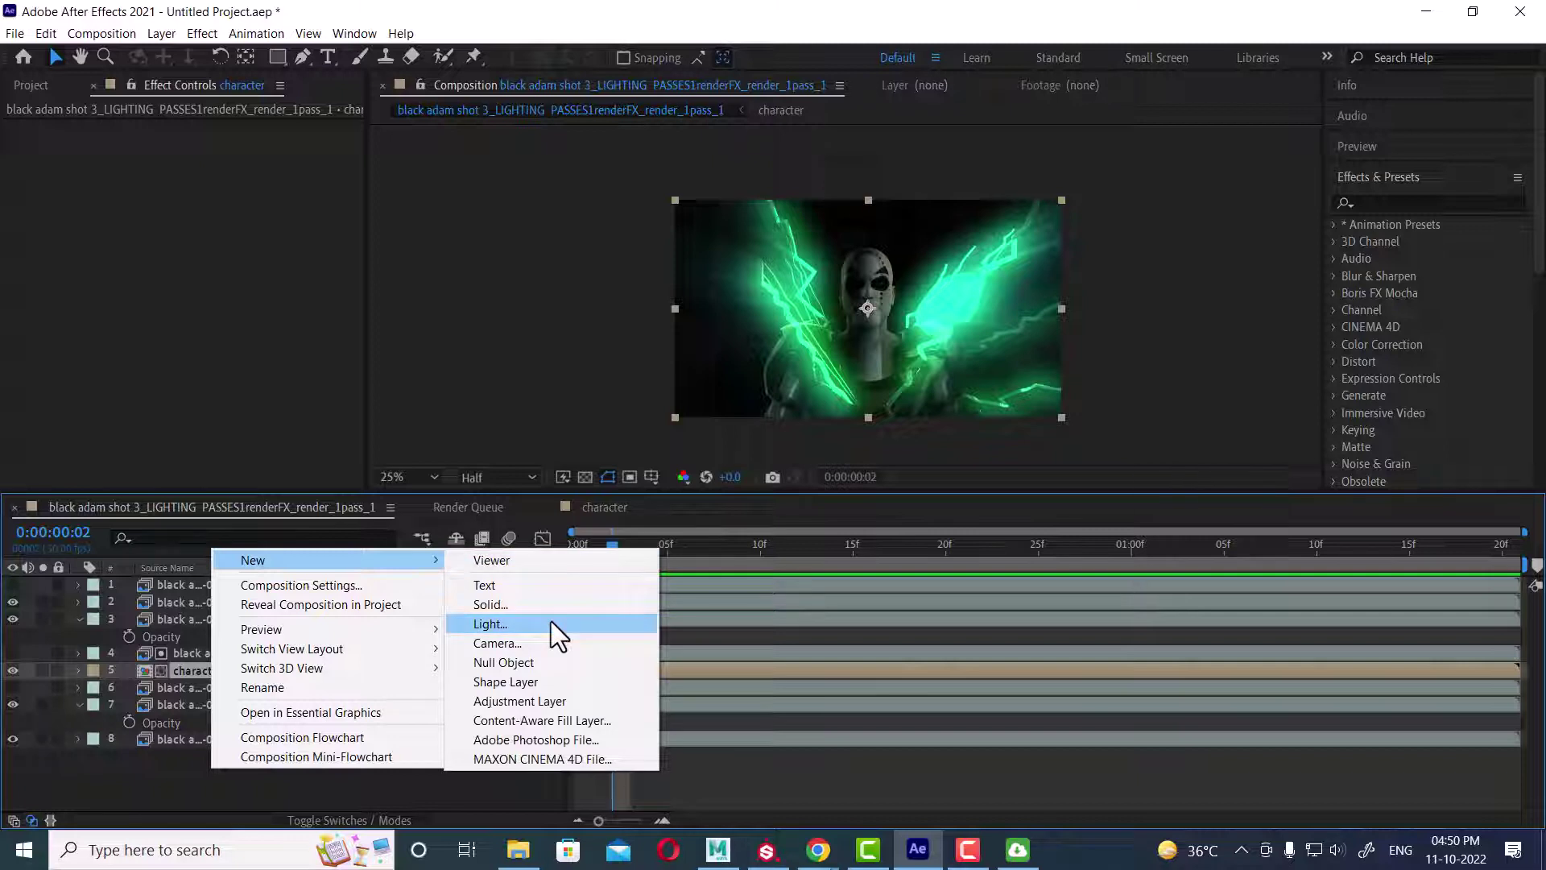
{"action": "left_click", "coordinate": [555, 701]}
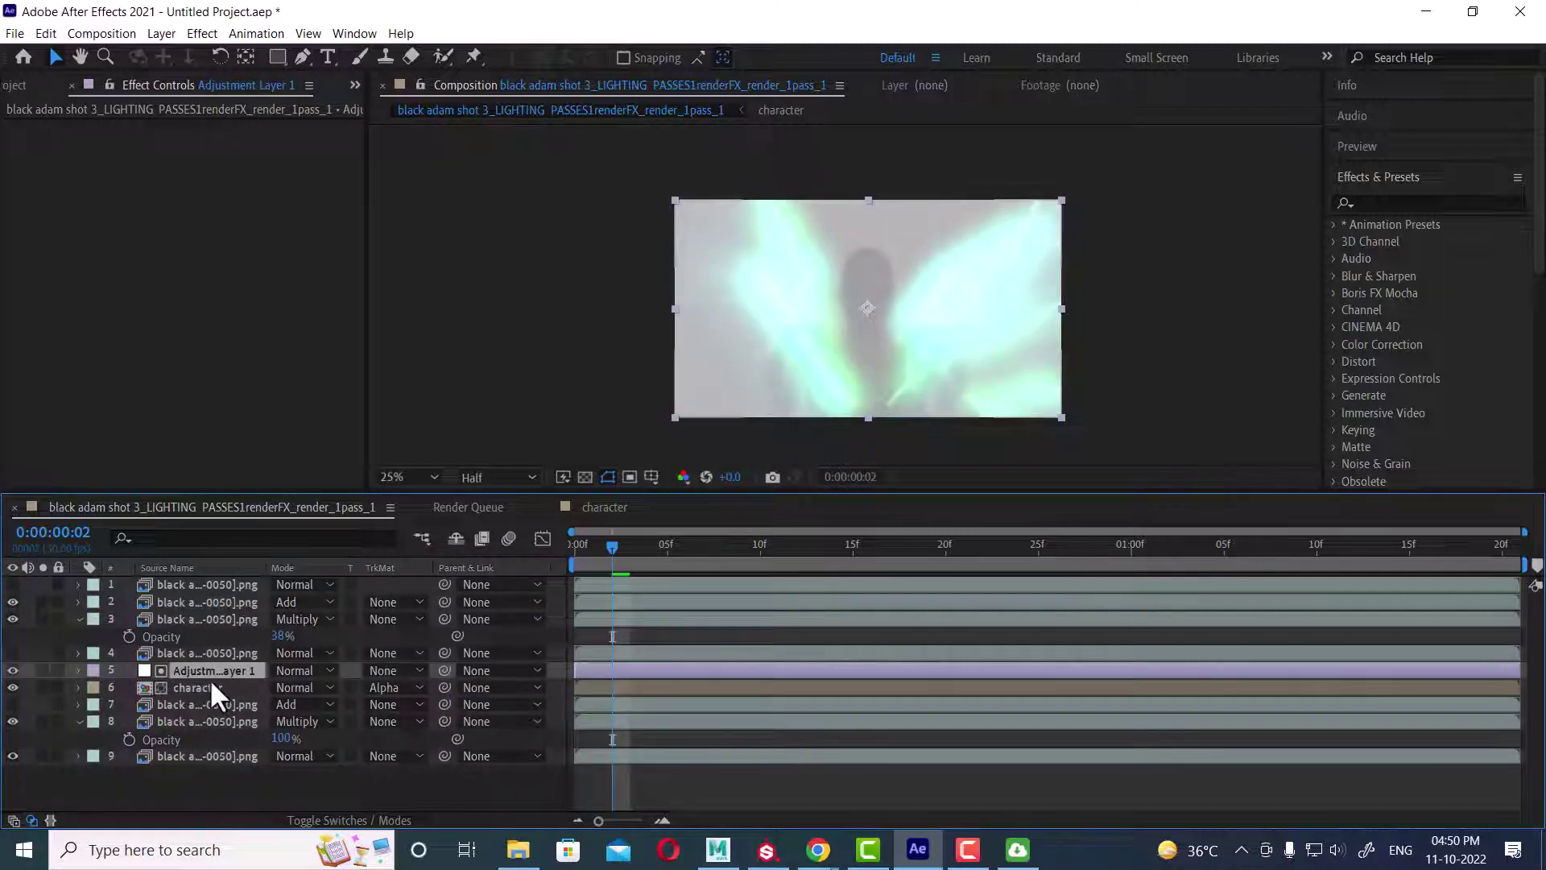
{"action": "left_click", "coordinate": [12, 670]}
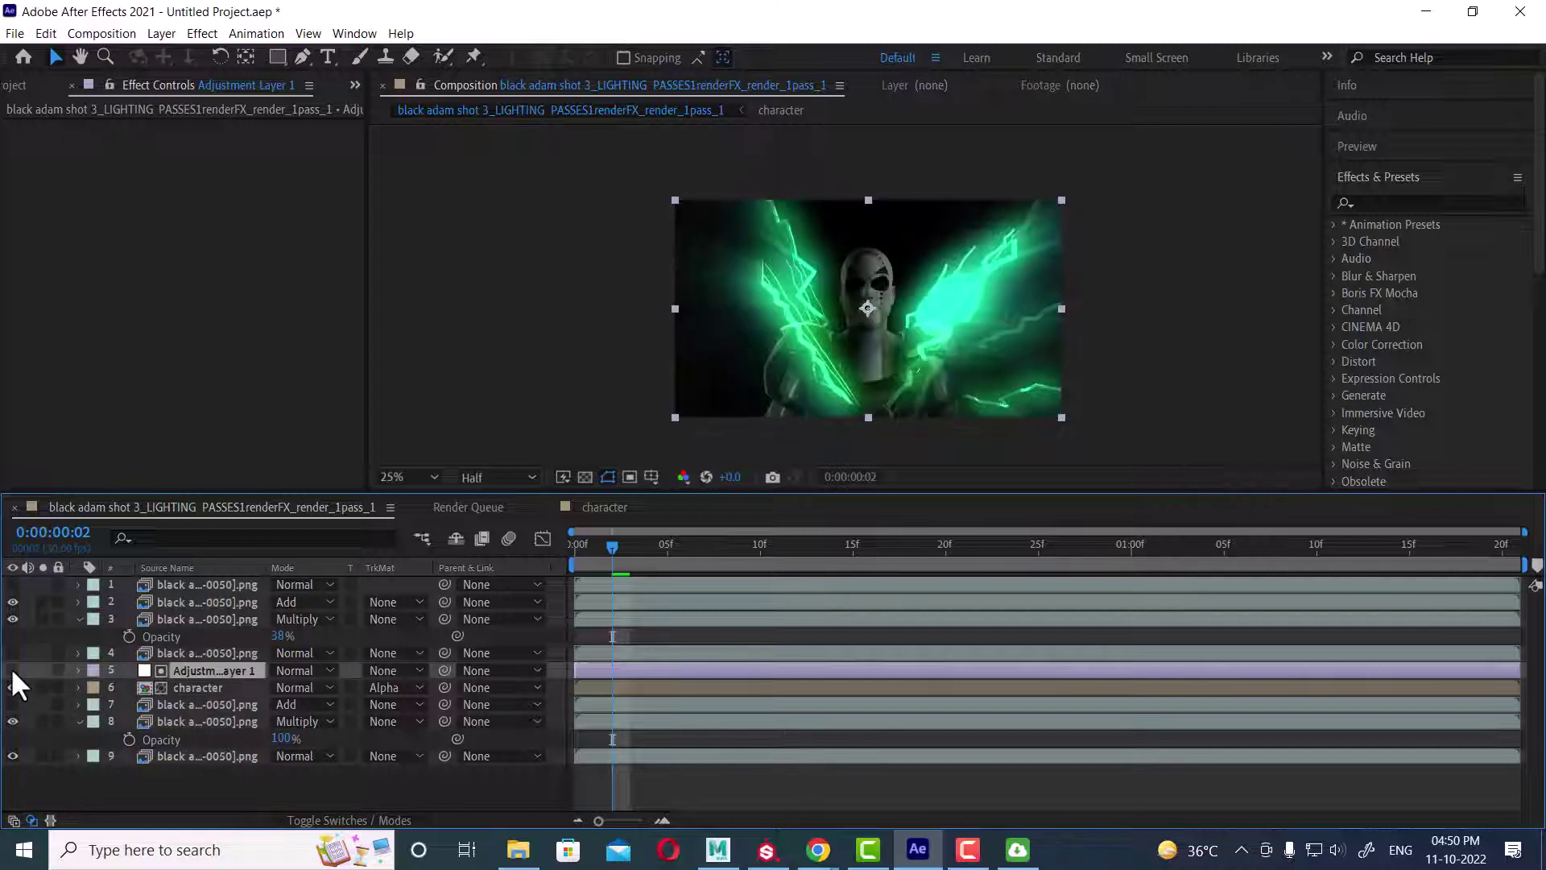
{"action": "right_click", "coordinate": [206, 668]}
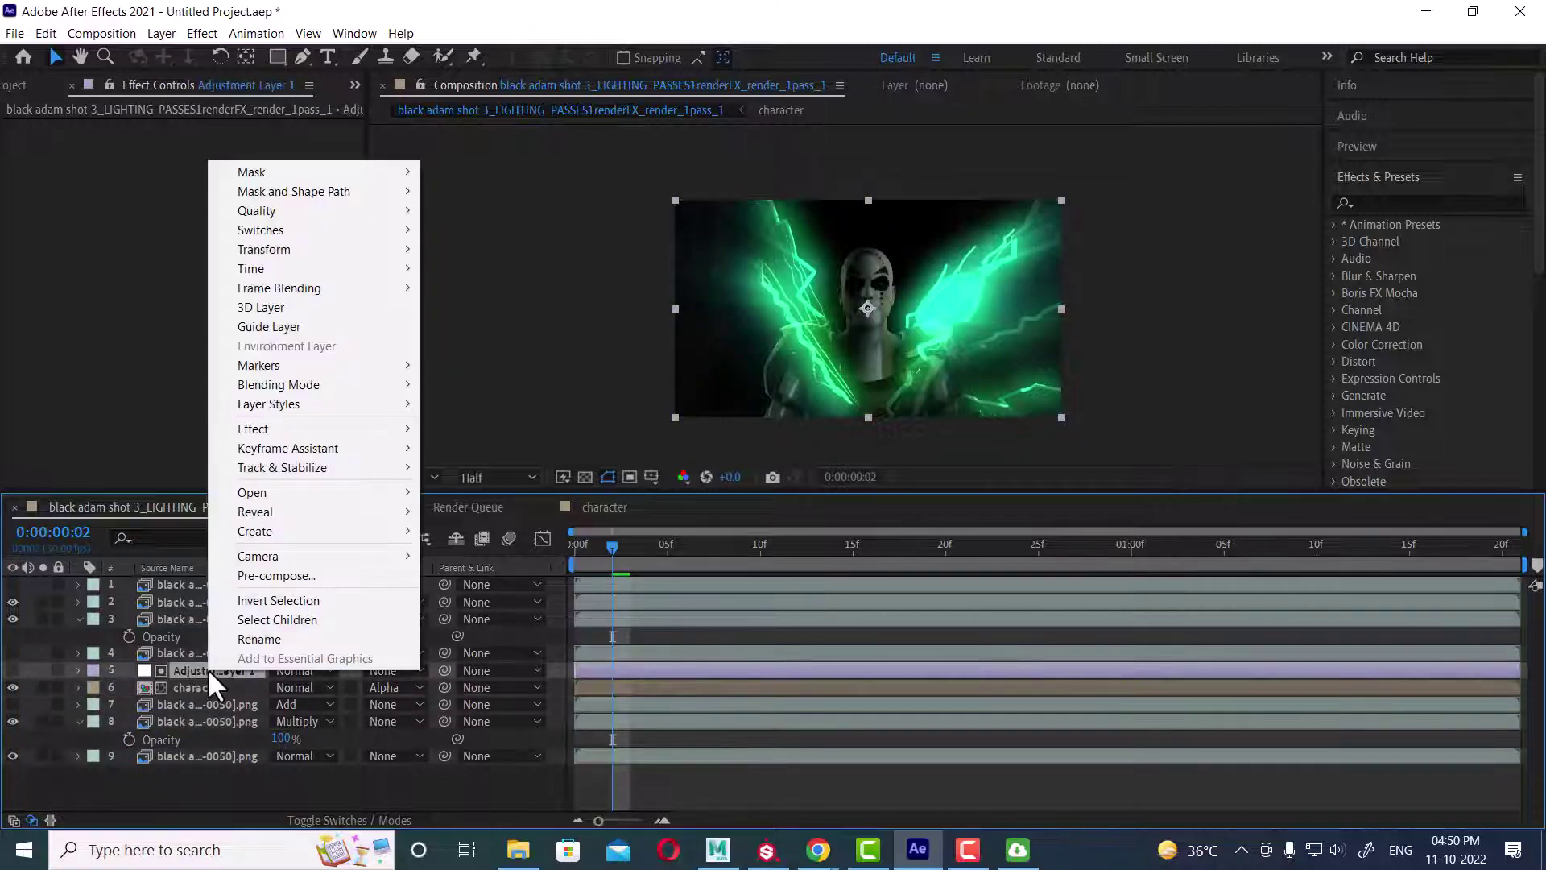
{"action": "left_click", "coordinate": [214, 770]}
{"action": "left_click", "coordinate": [202, 670]}
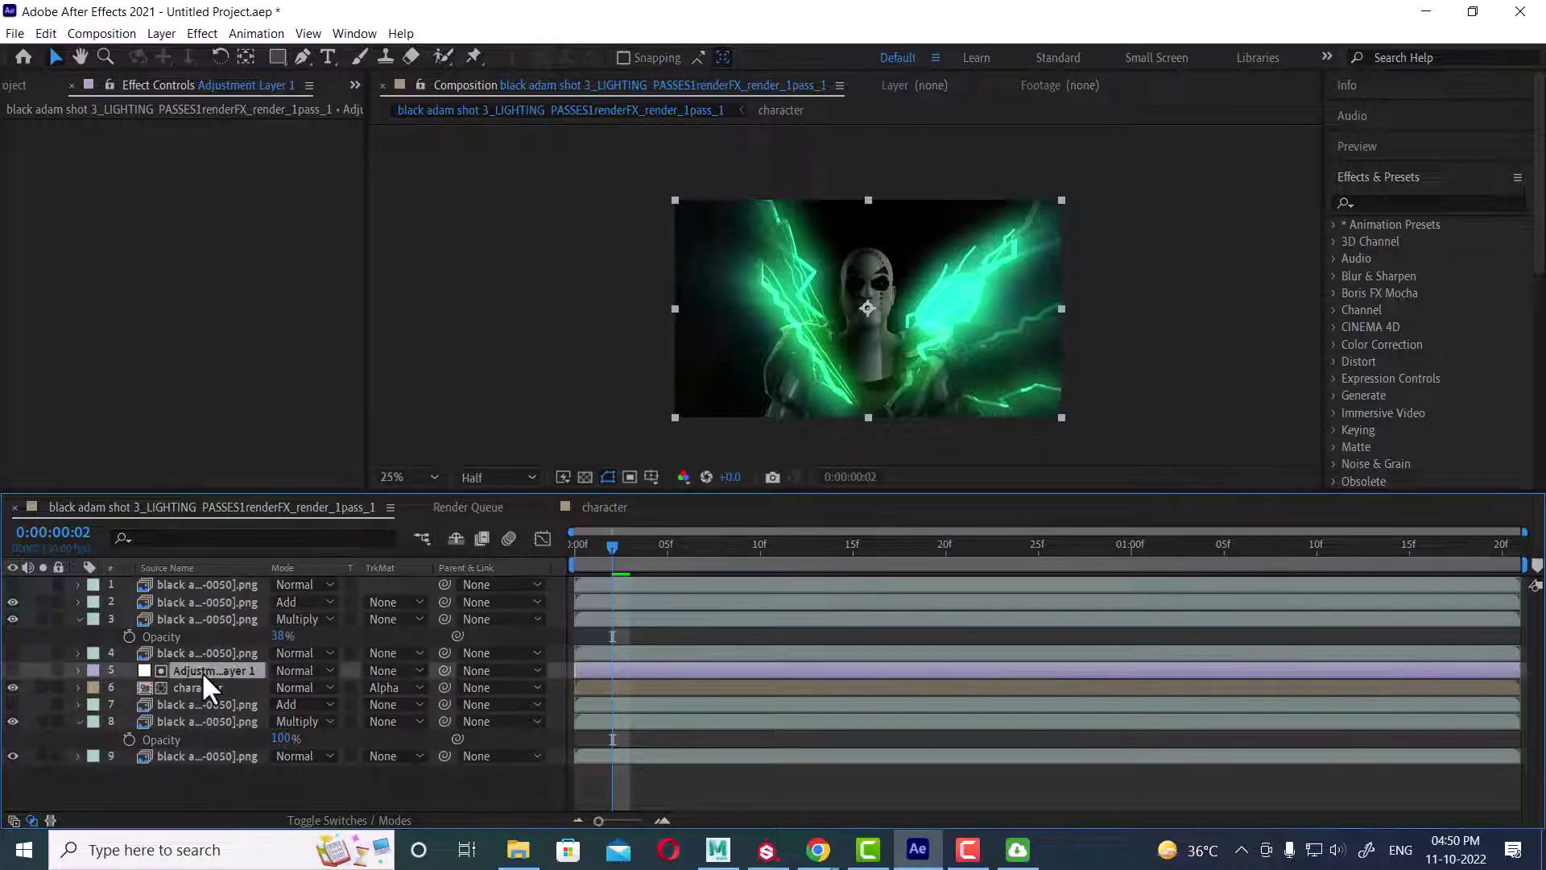
Step: Open the character precomposition and collapse the mask properties of its expanded layers
{"action": "double_click", "coordinate": [201, 685]}
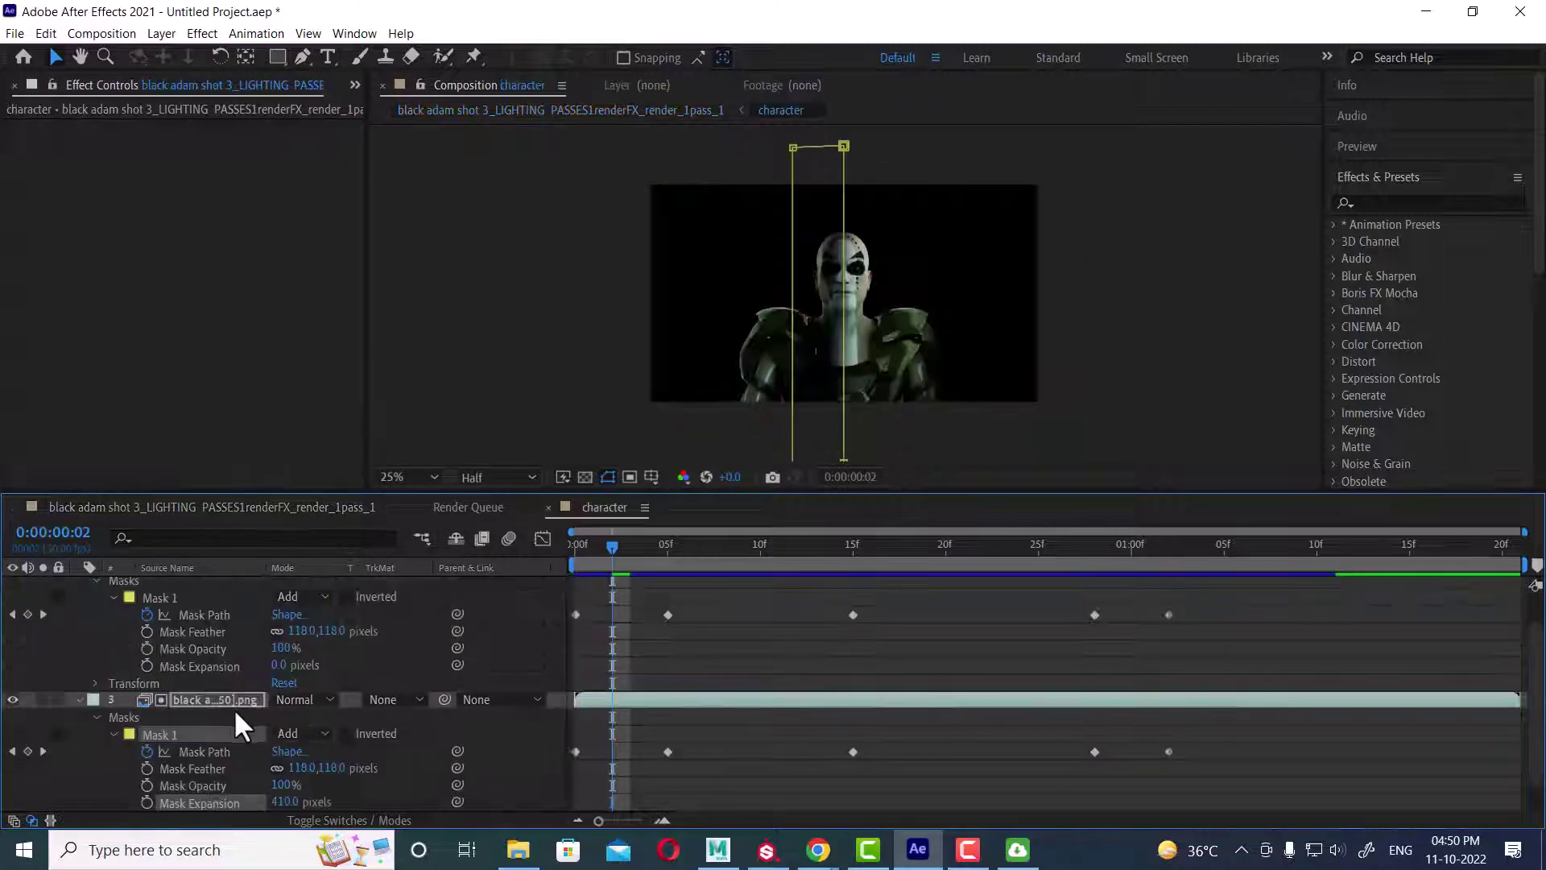
{"action": "scroll", "coordinate": [117, 624], "scroll_direction": "up", "scroll_amount": 1}
{"action": "left_click", "coordinate": [79, 601]}
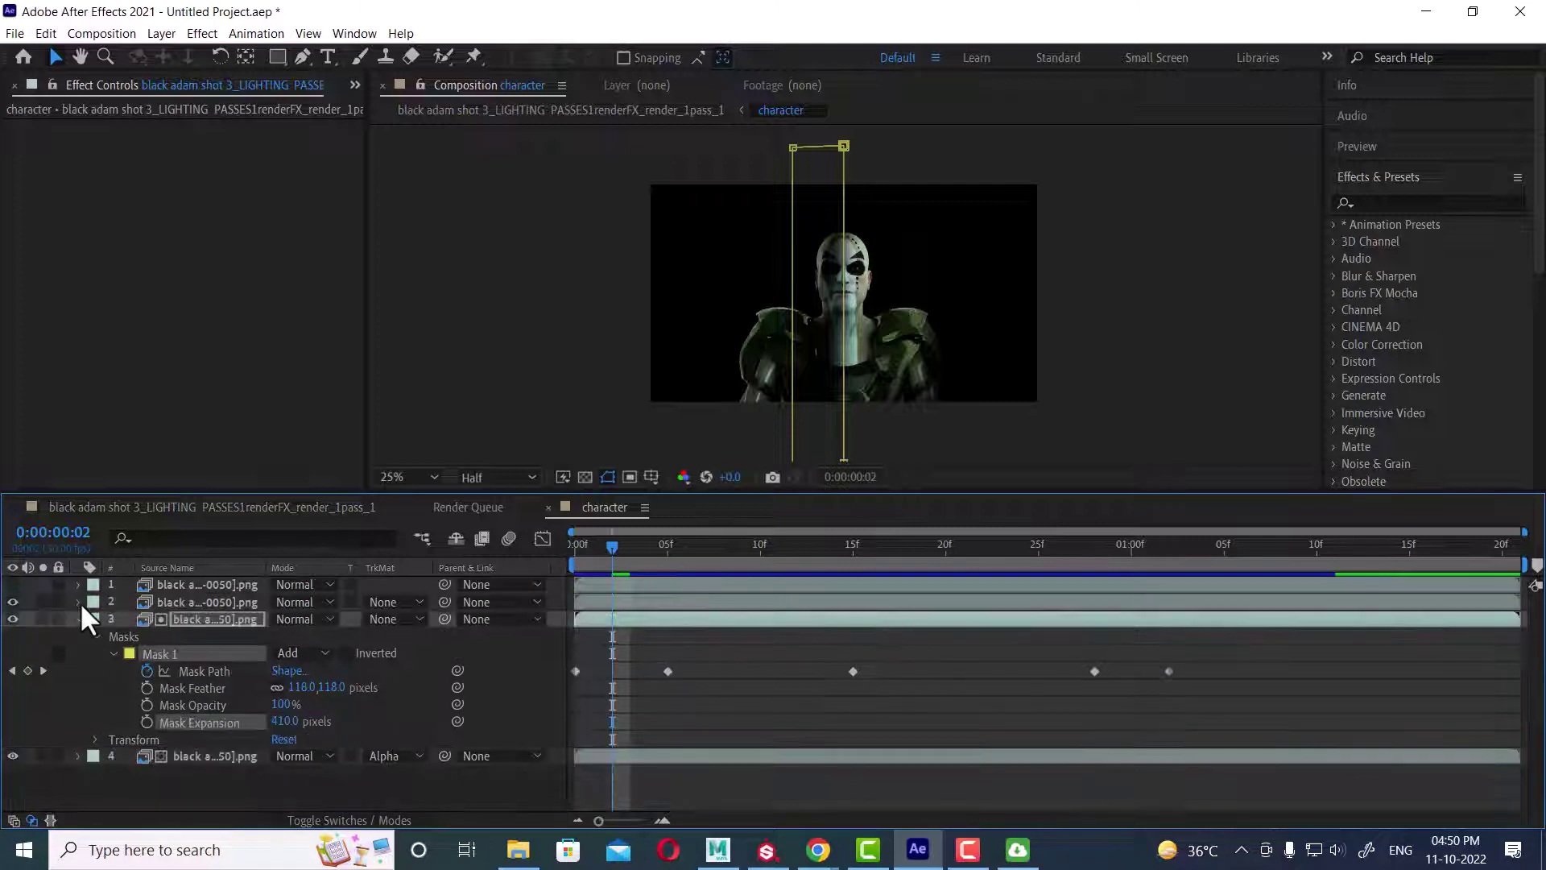
{"action": "left_click", "coordinate": [77, 618]}
{"action": "left_click", "coordinate": [234, 749]}
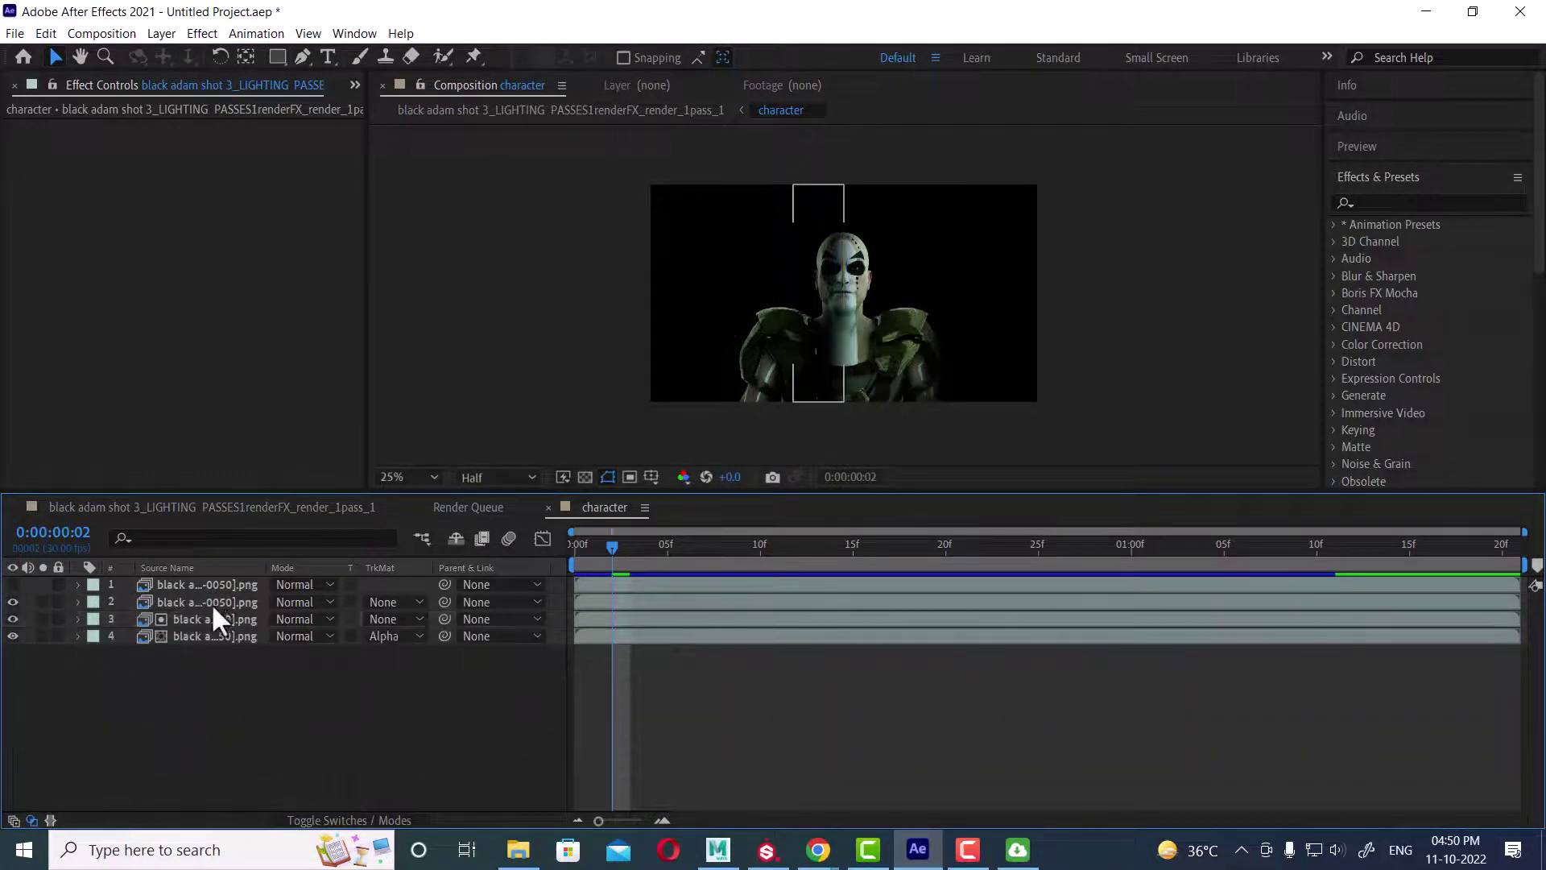
Step: Add a new adjustment layer above all layers in the character composition
{"action": "right_click", "coordinate": [225, 695]}
{"action": "mouse_move", "coordinate": [369, 491]}
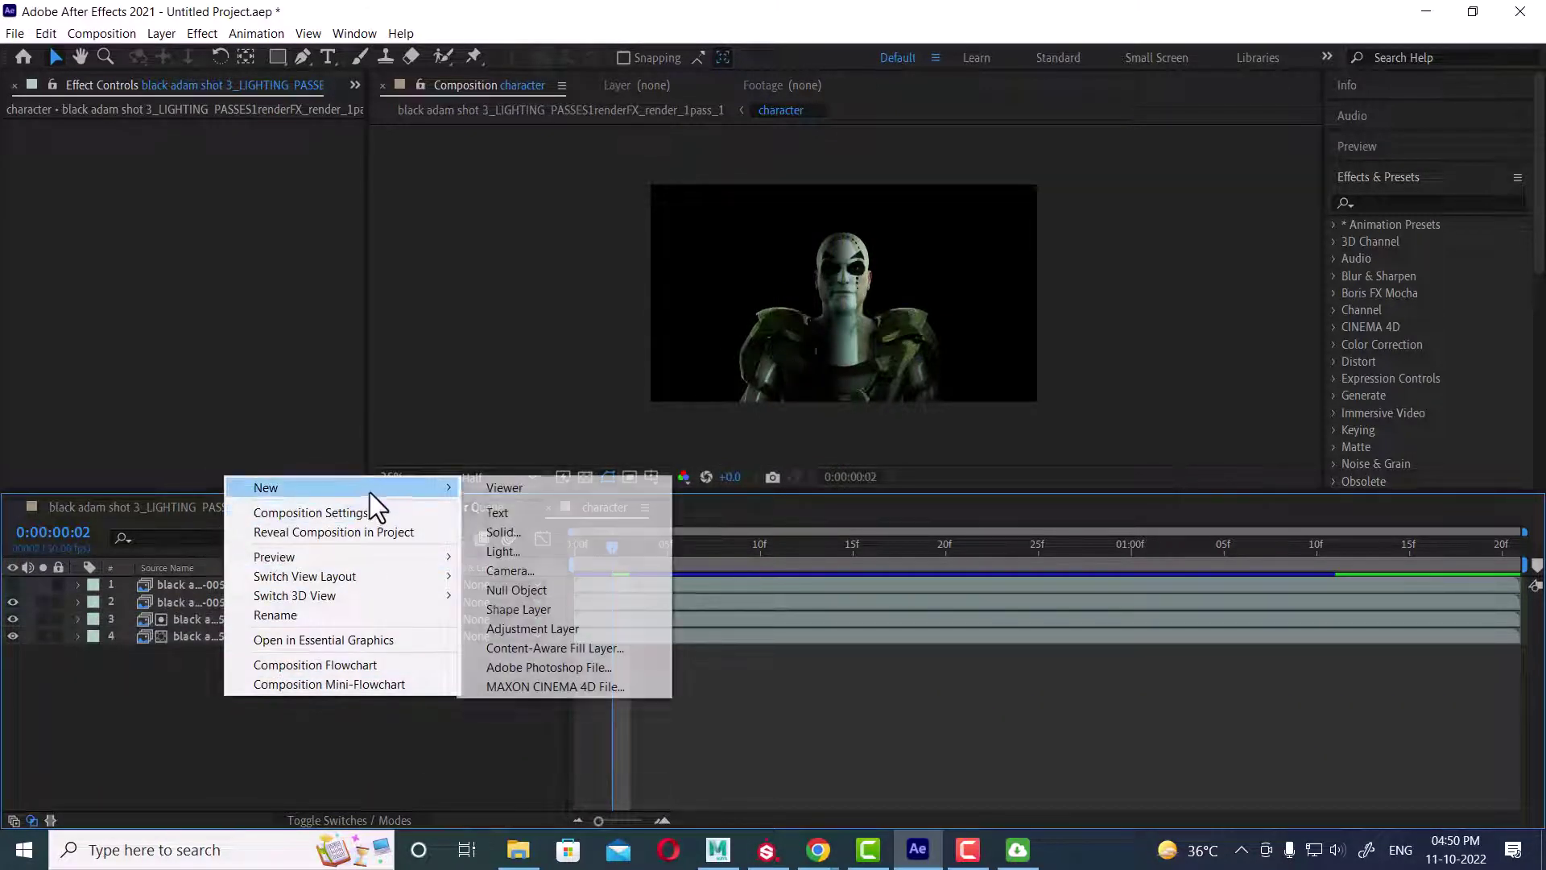
{"action": "left_click", "coordinate": [535, 627]}
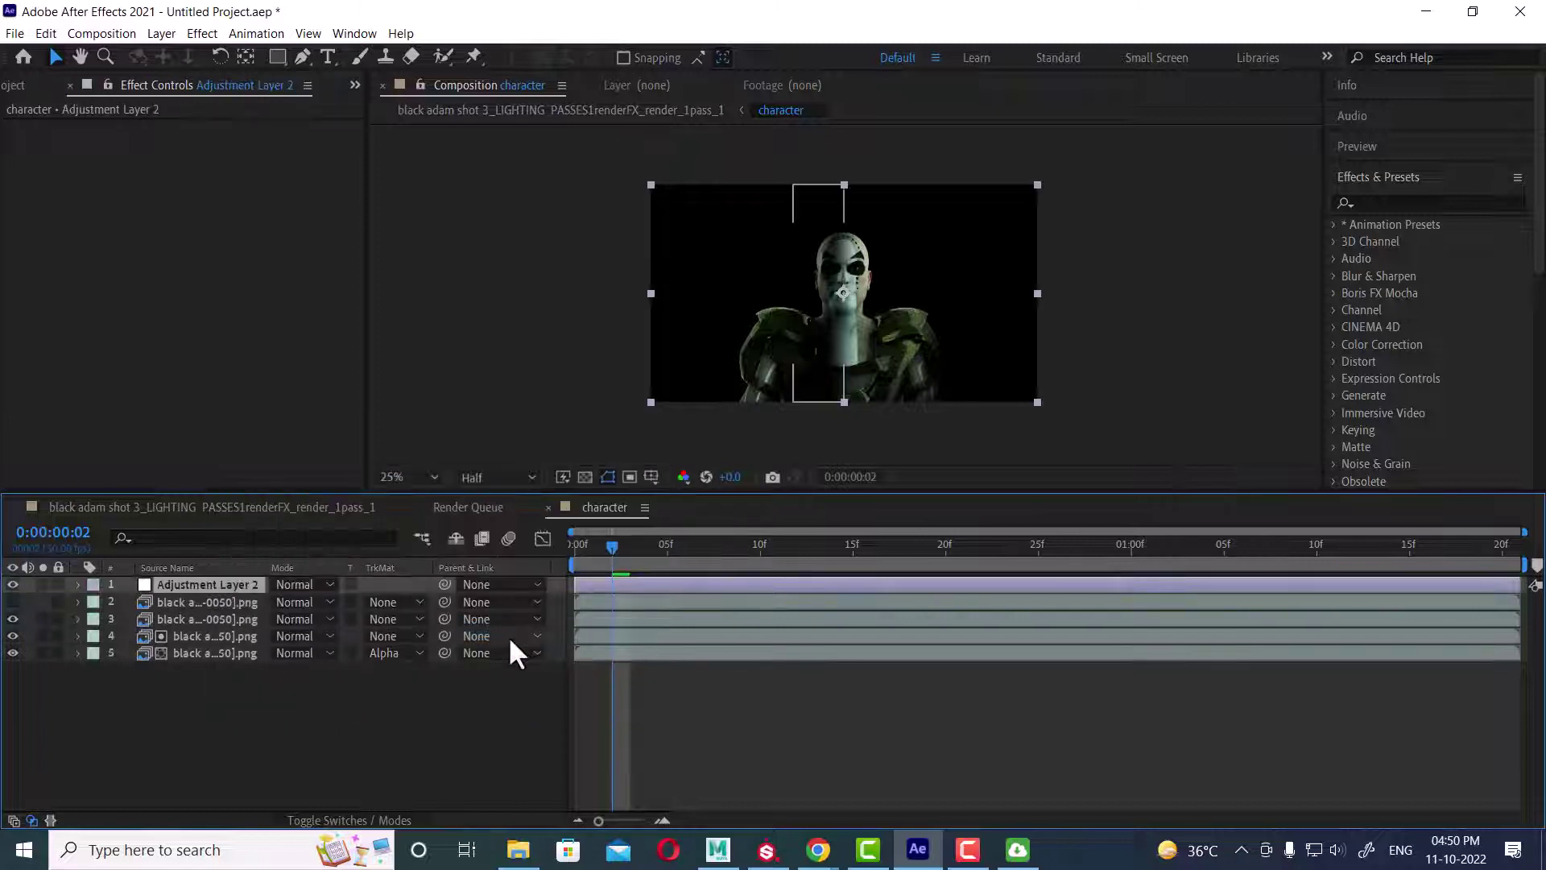
Step: Search the effects for "color" and apply Color Balance to the character composition's adjustment layer
{"action": "left_click", "coordinate": [1393, 203]}
{"action": "type", "text": "col"}
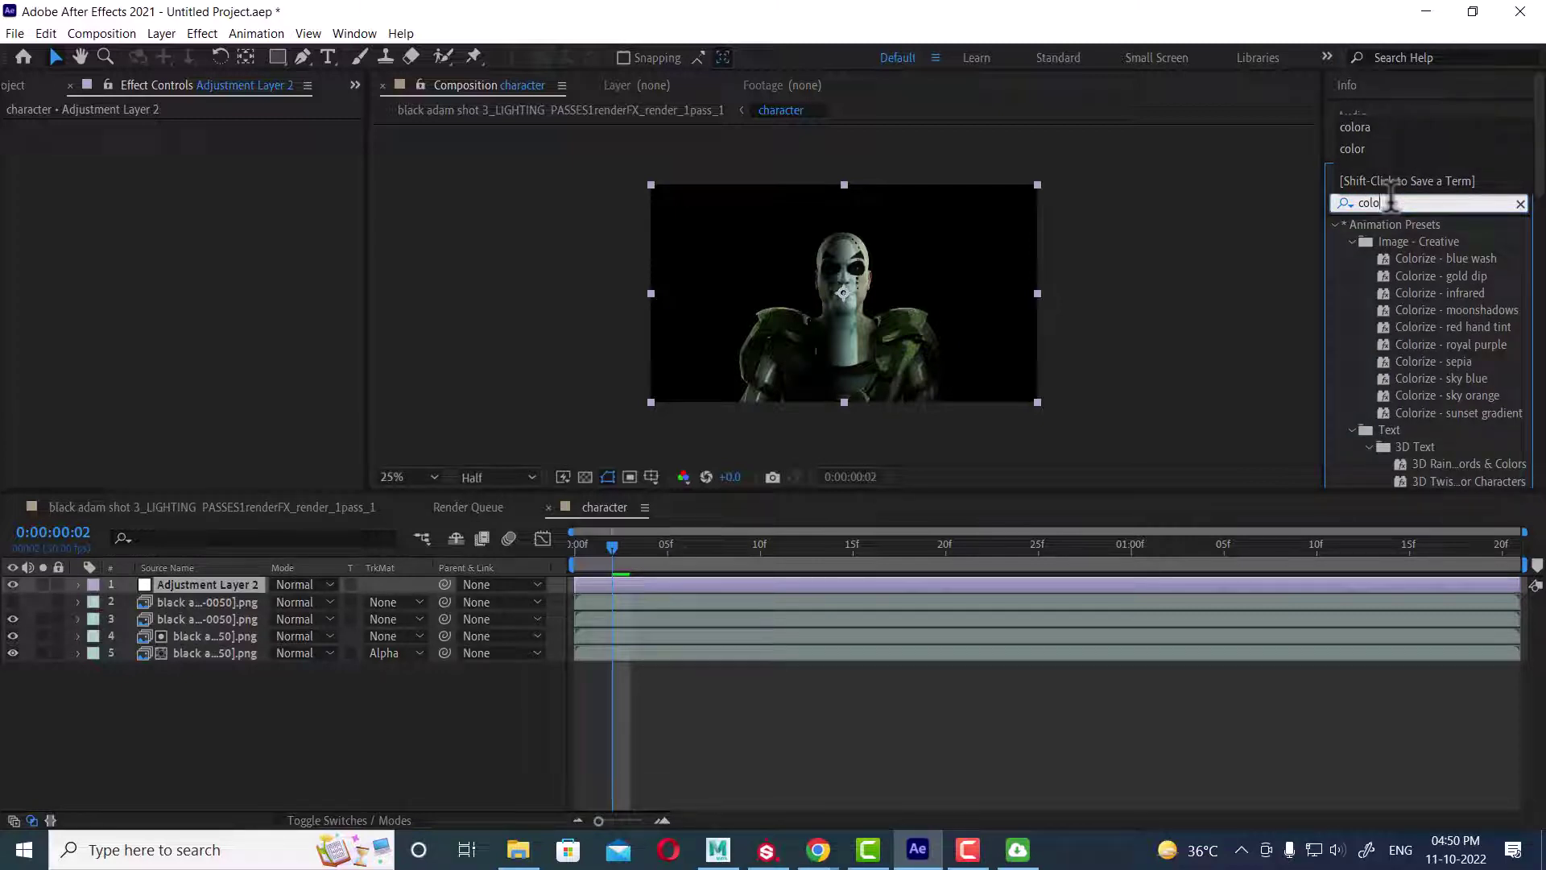
{"action": "type", "text": "o"}
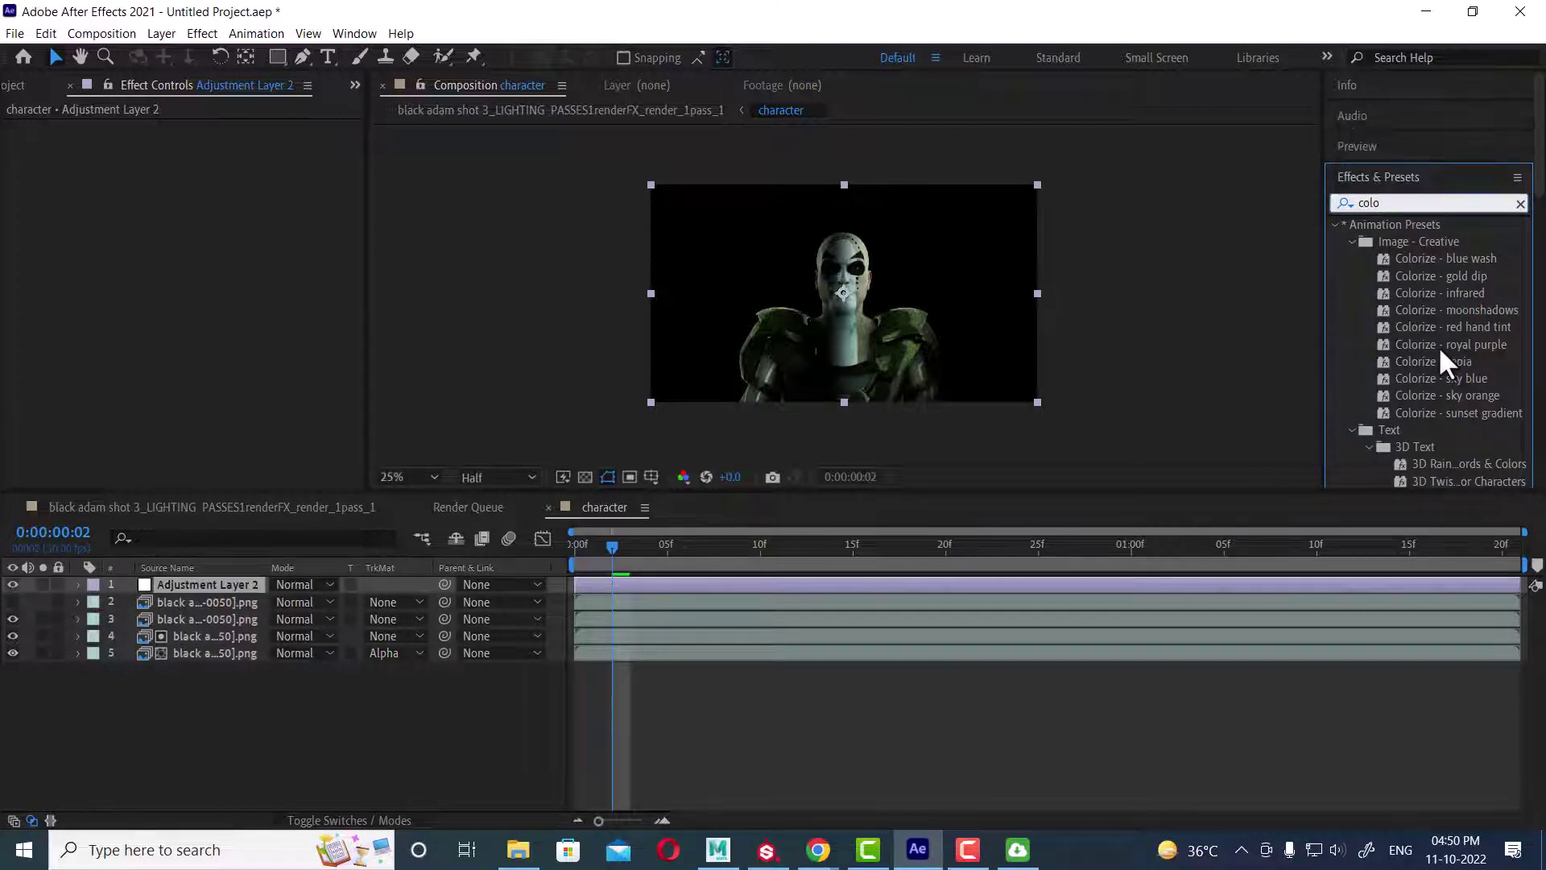
{"action": "type", "text": "r"}
{"action": "scroll", "coordinate": [1448, 354], "scroll_direction": "down", "scroll_amount": 3}
{"action": "scroll", "coordinate": [1447, 365], "scroll_direction": "up", "scroll_amount": 3}
{"action": "type", "text": "c"}
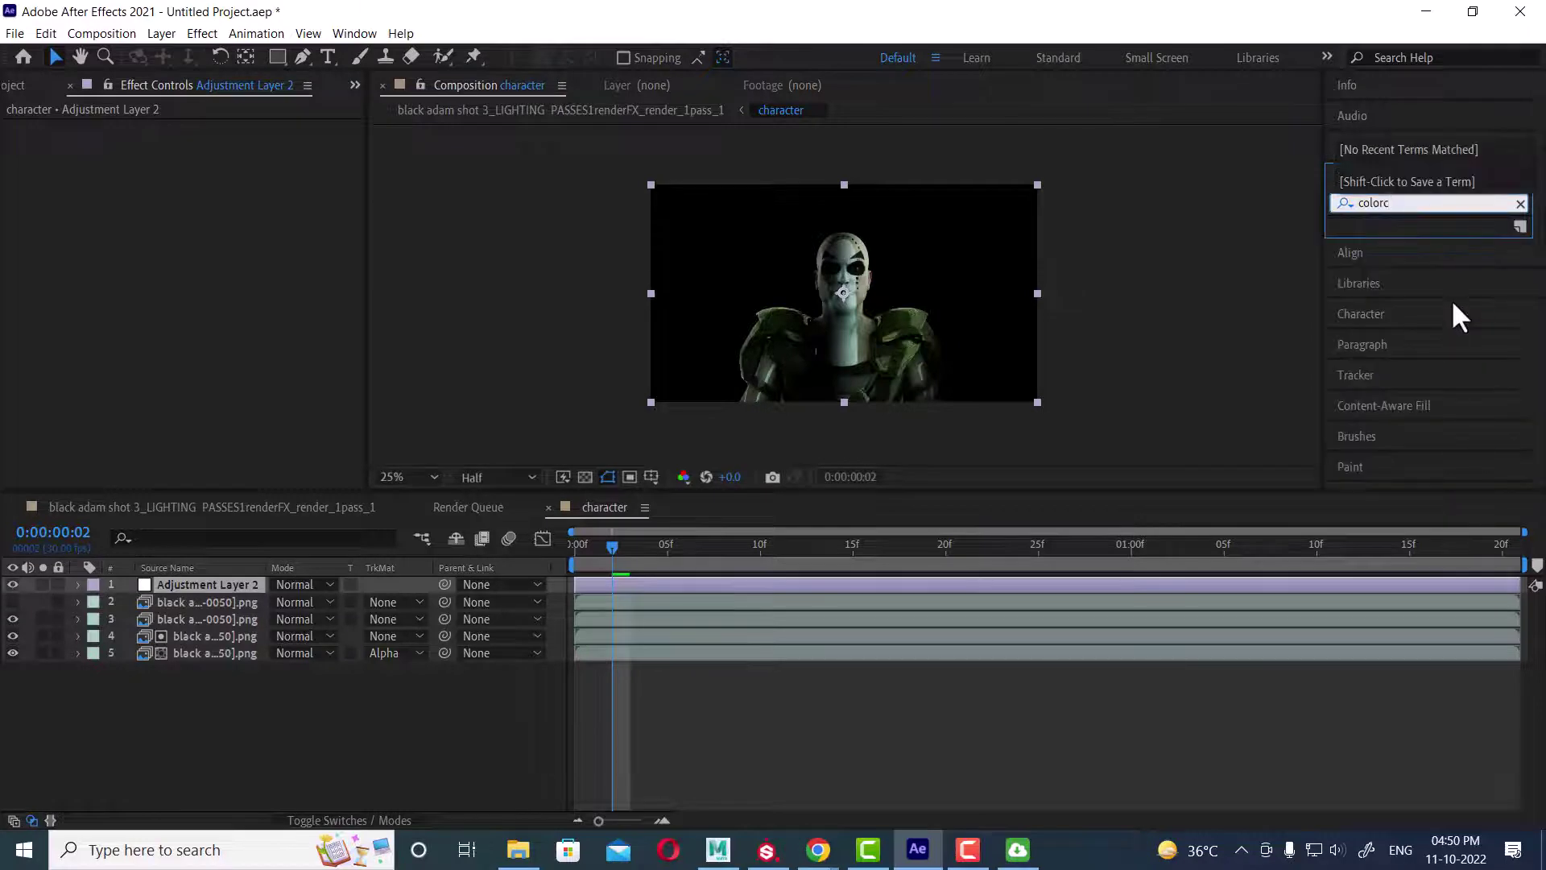
{"action": "key", "text": "BackSpace"}
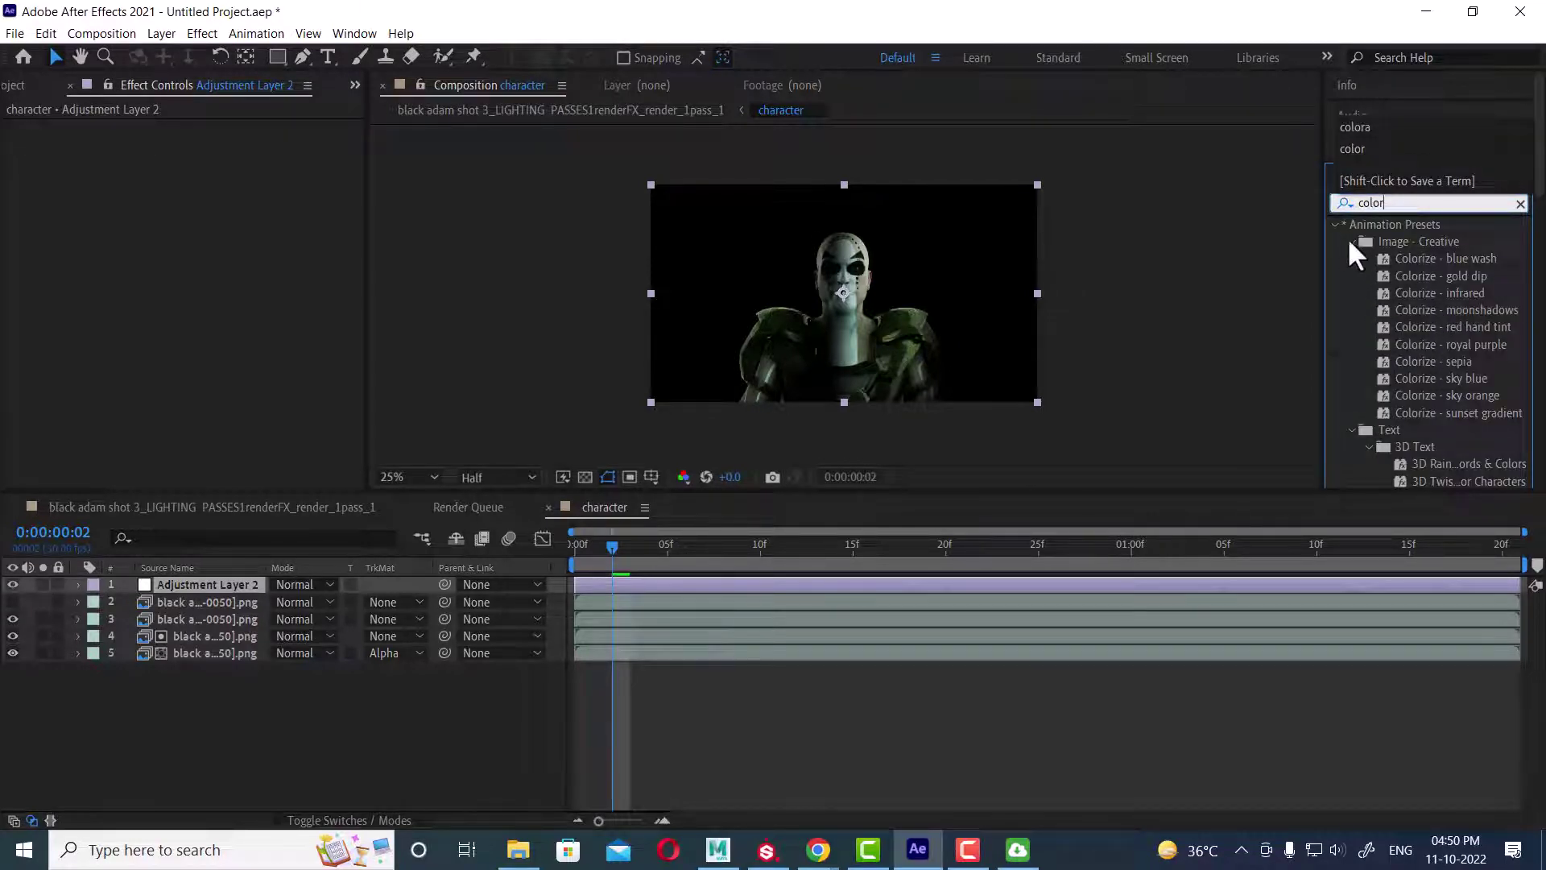
{"action": "left_click", "coordinate": [1351, 242]}
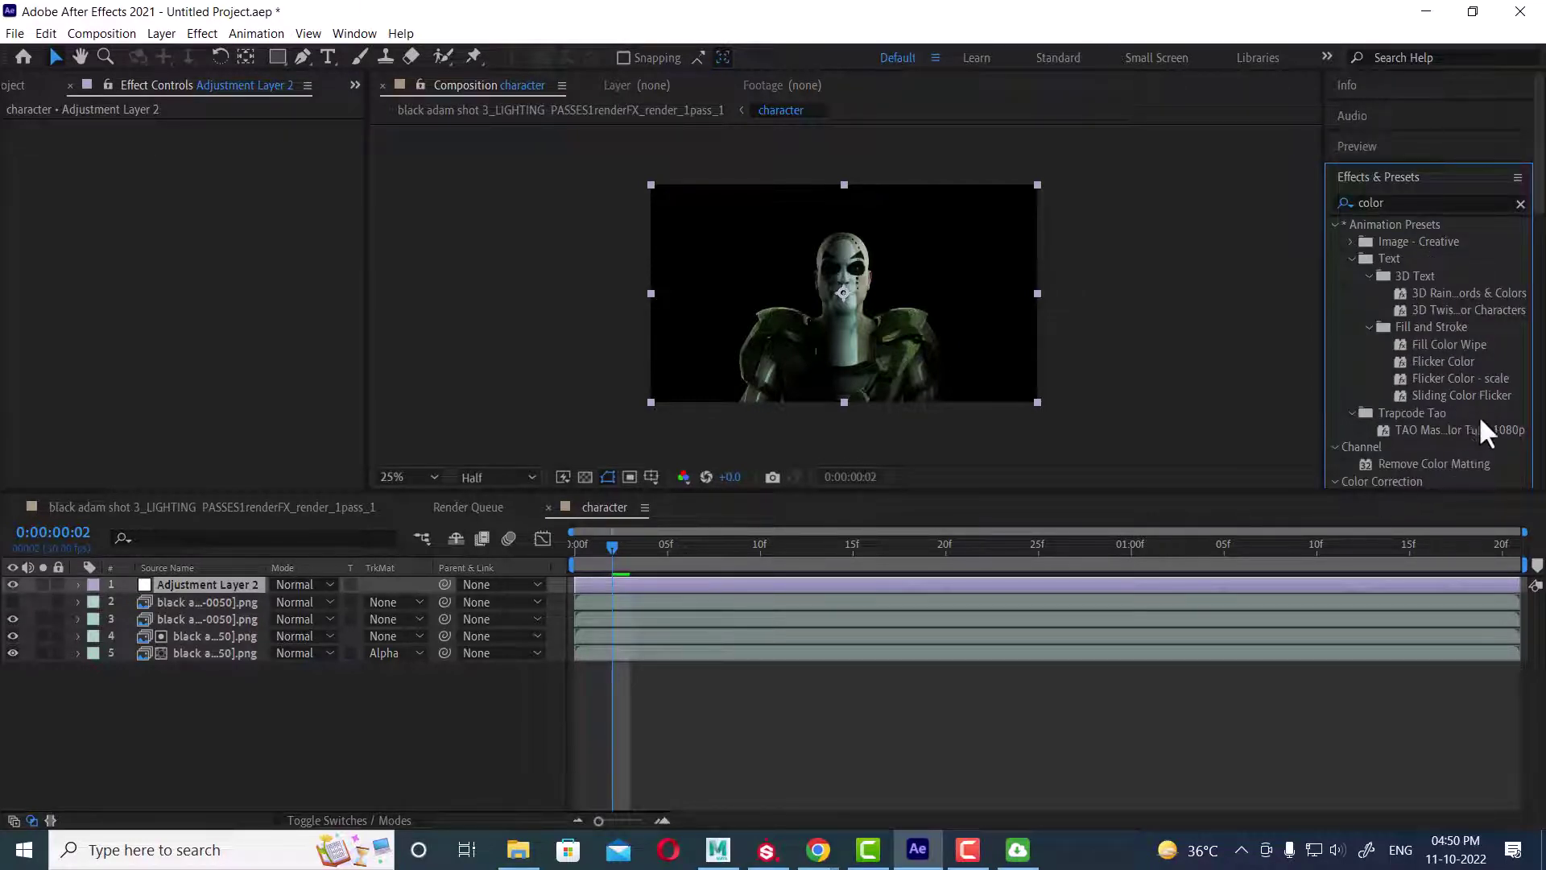
{"action": "left_click", "coordinate": [1369, 274]}
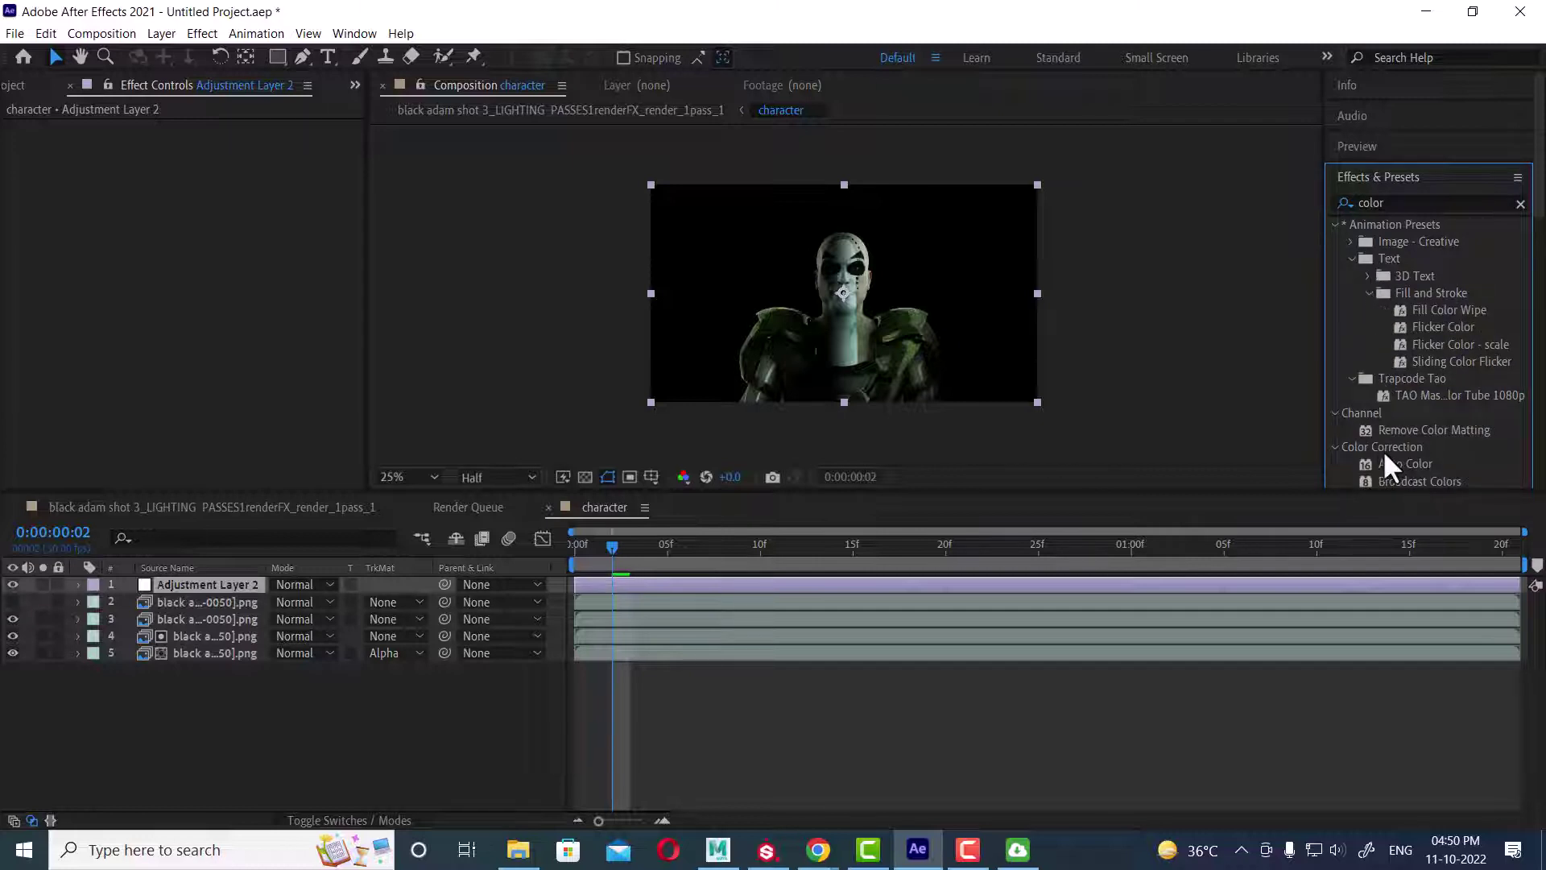
{"action": "scroll", "coordinate": [1417, 449], "scroll_direction": "down", "scroll_amount": 3}
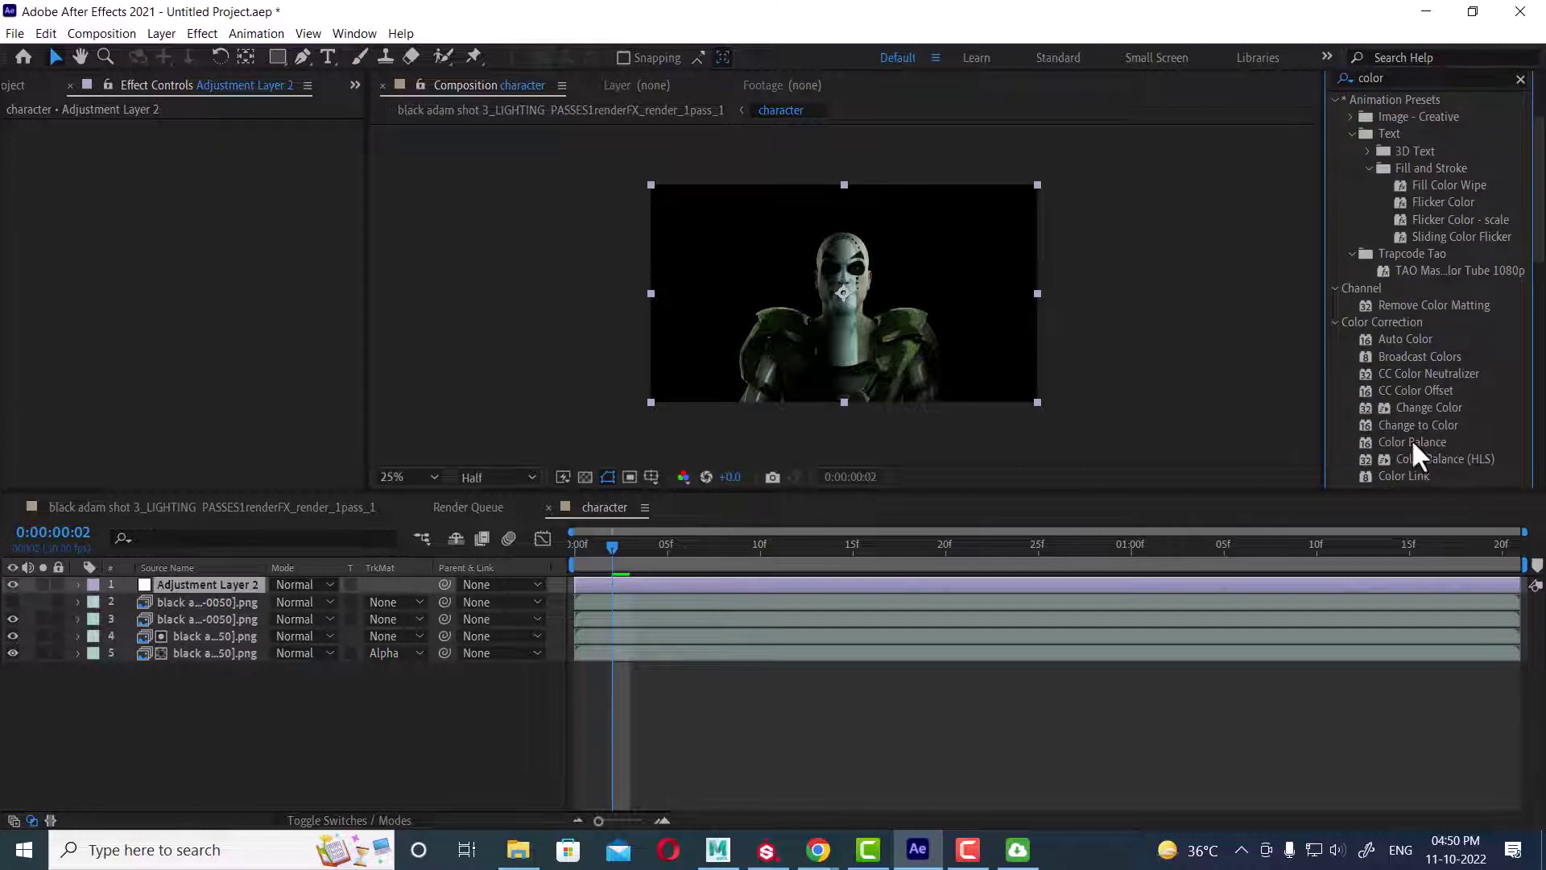
{"action": "left_click", "coordinate": [1417, 442]}
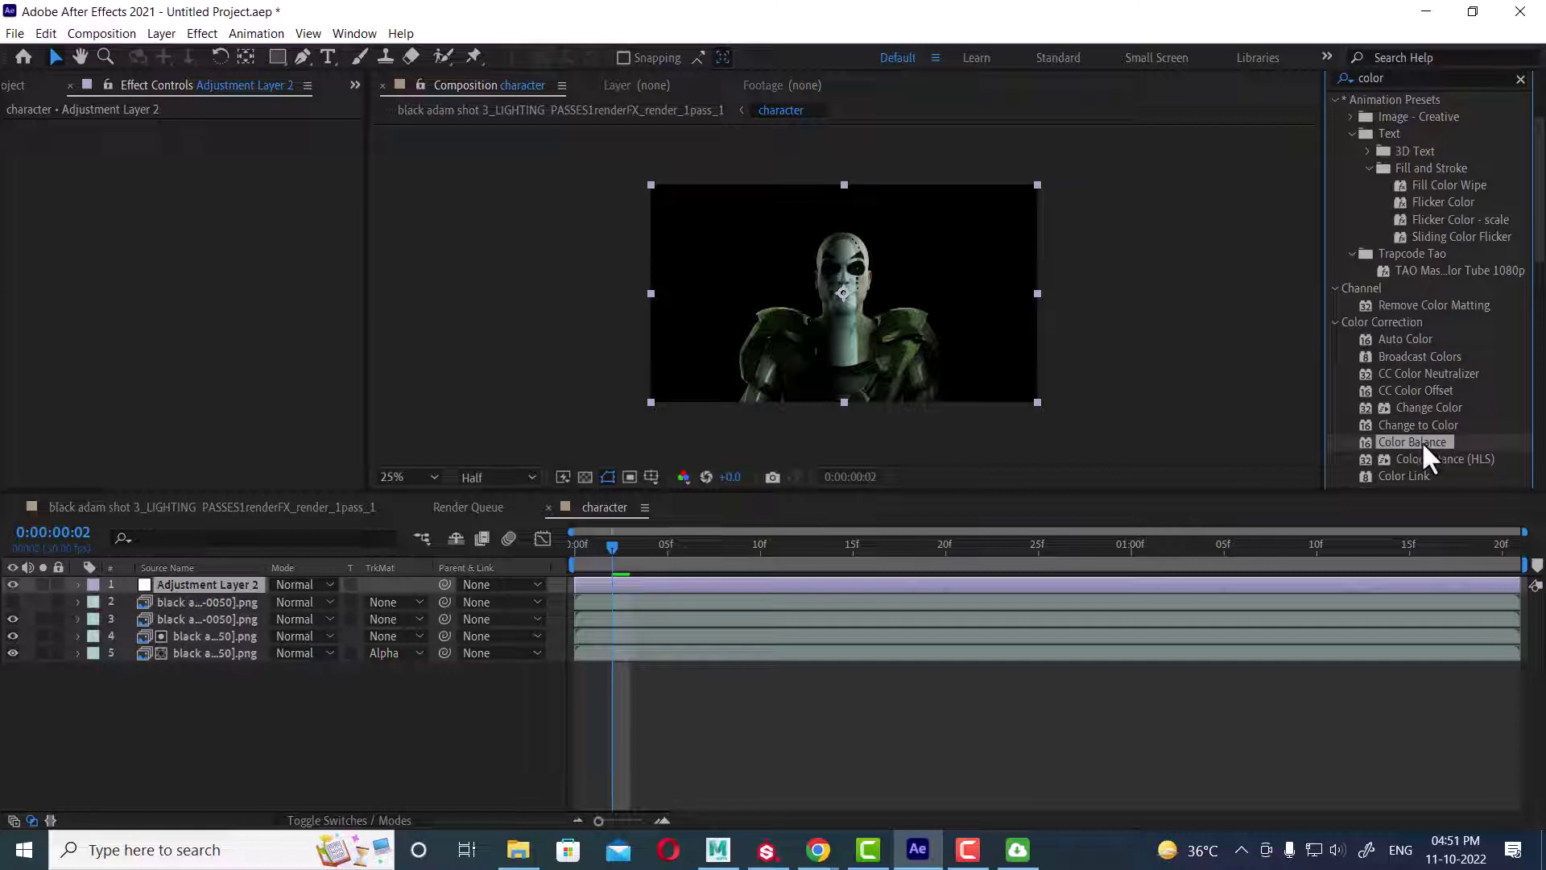
{"action": "left_click_drag", "start_coordinate": [1422, 442], "coordinate": [224, 581]}
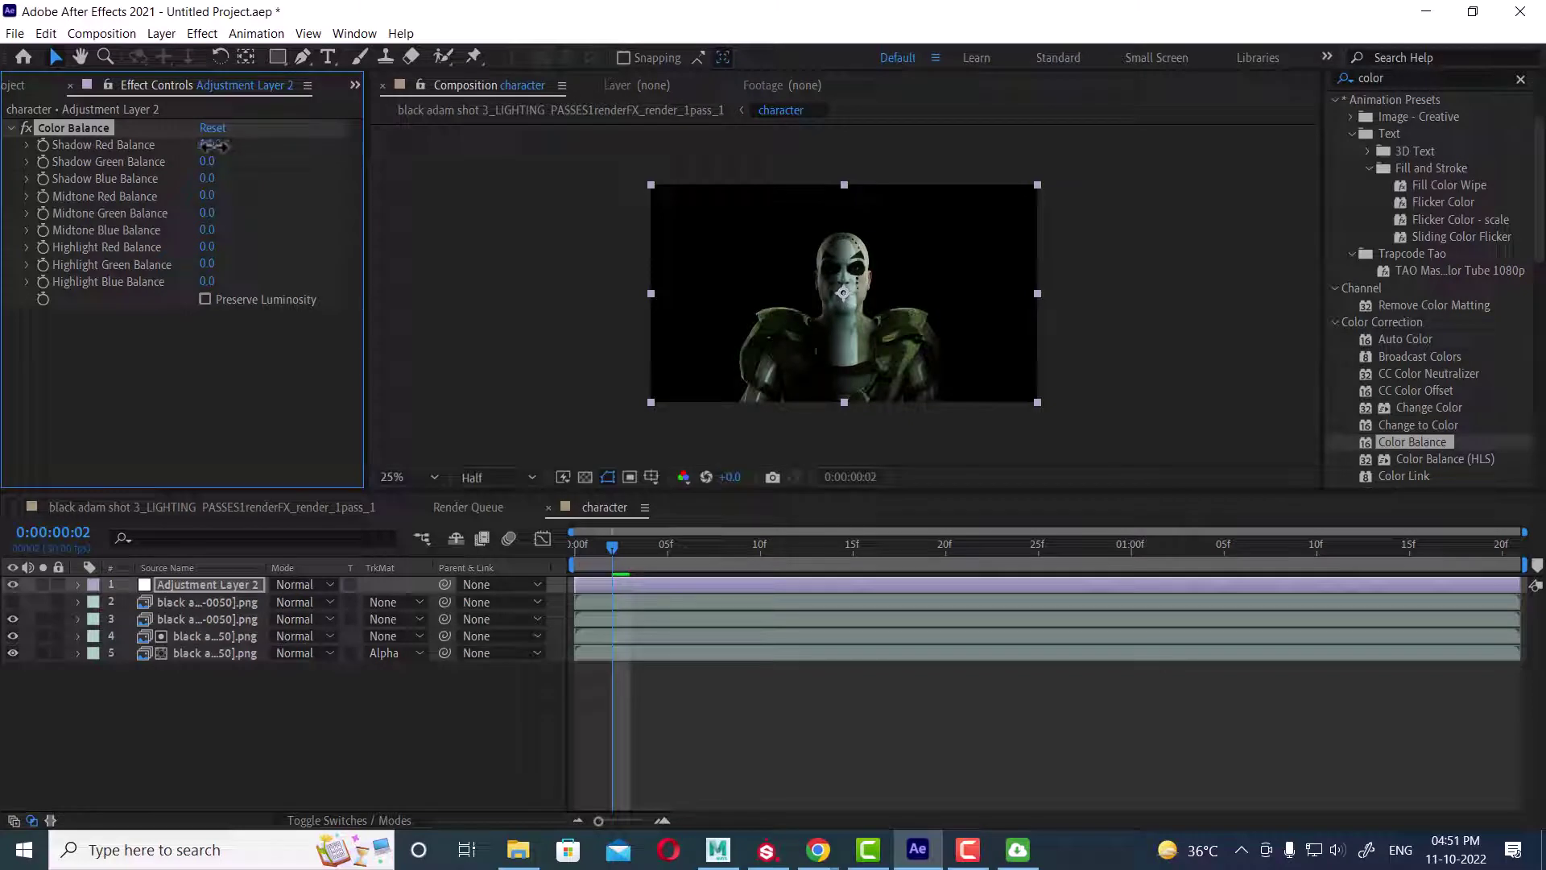
Step: Set the Color Balance's Shadow Red Balance to 5 and Shadow Green Balance to 36, checking the result in the lighting passes composition
{"action": "left_click", "coordinate": [296, 507]}
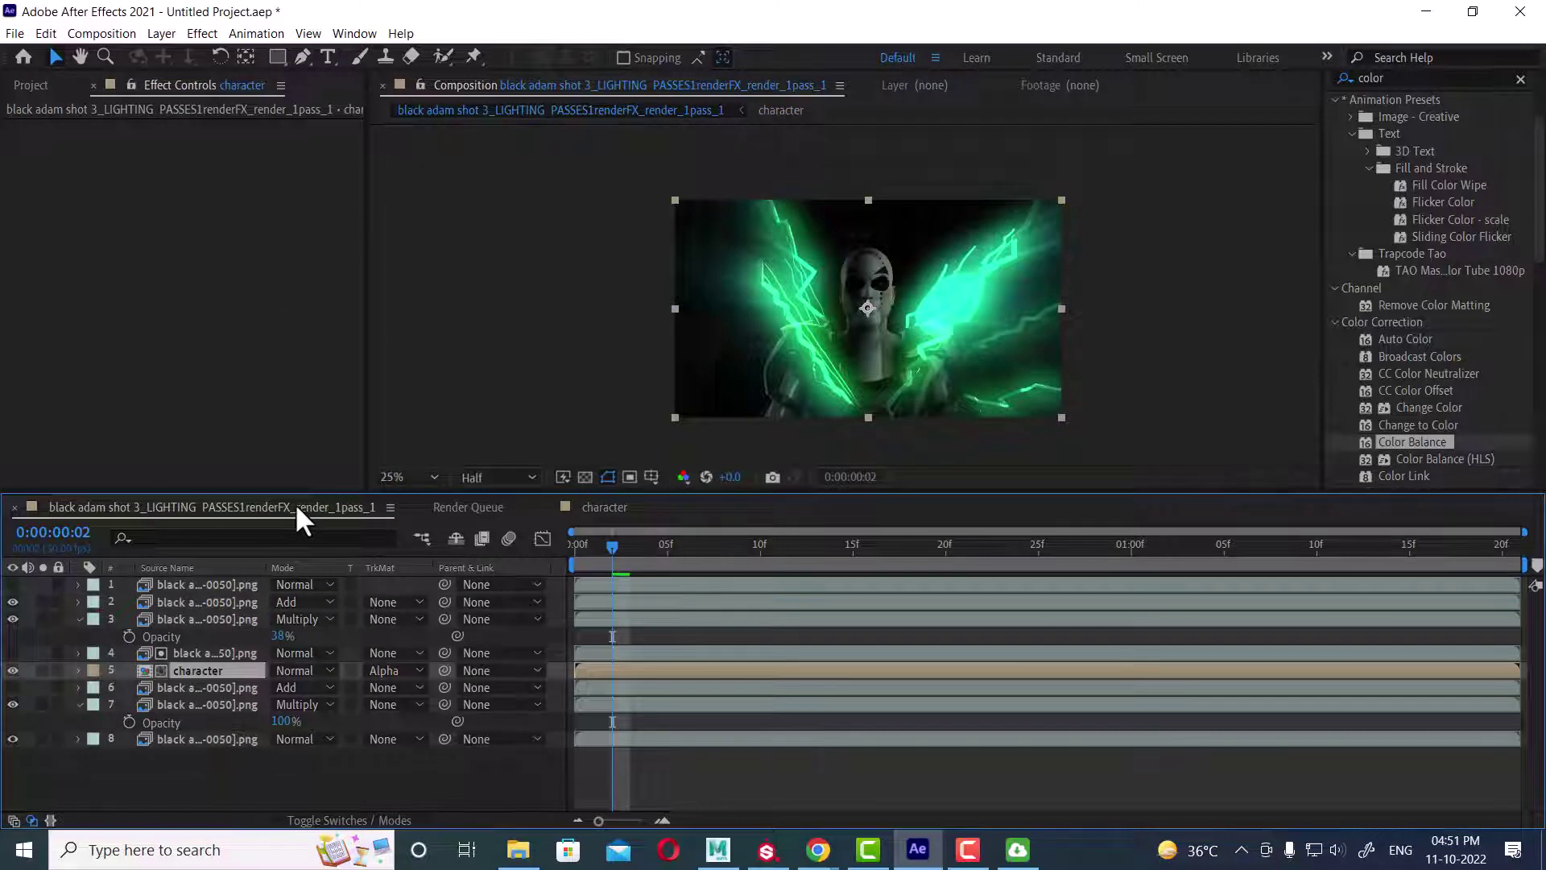
{"action": "left_click", "coordinate": [605, 506]}
{"action": "left_click_drag", "start_coordinate": [207, 164], "coordinate": [257, 171]}
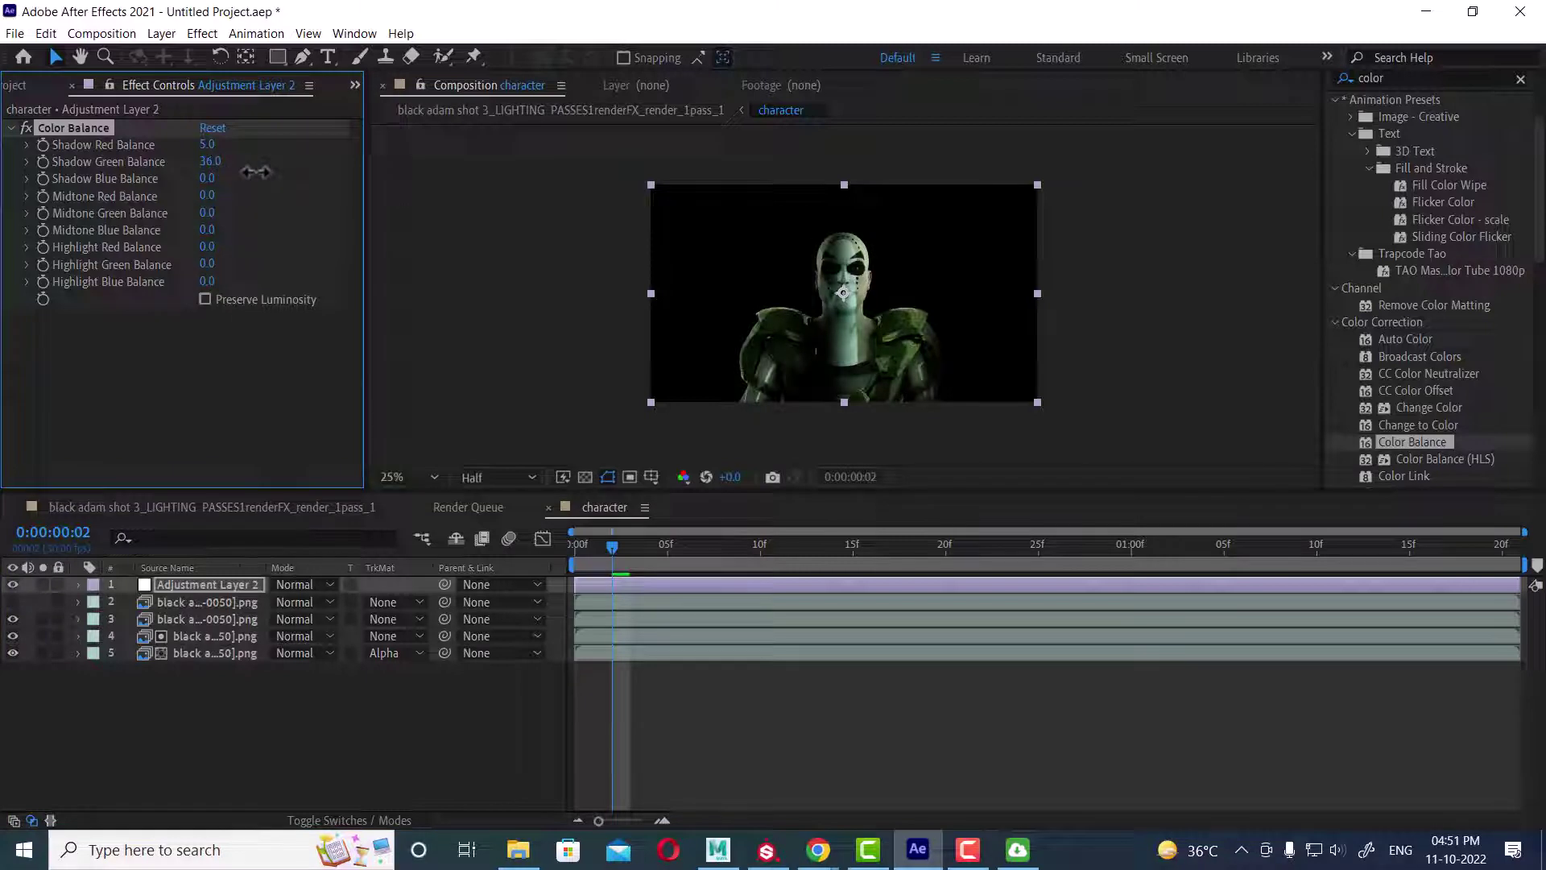
{"action": "left_click", "coordinate": [262, 509]}
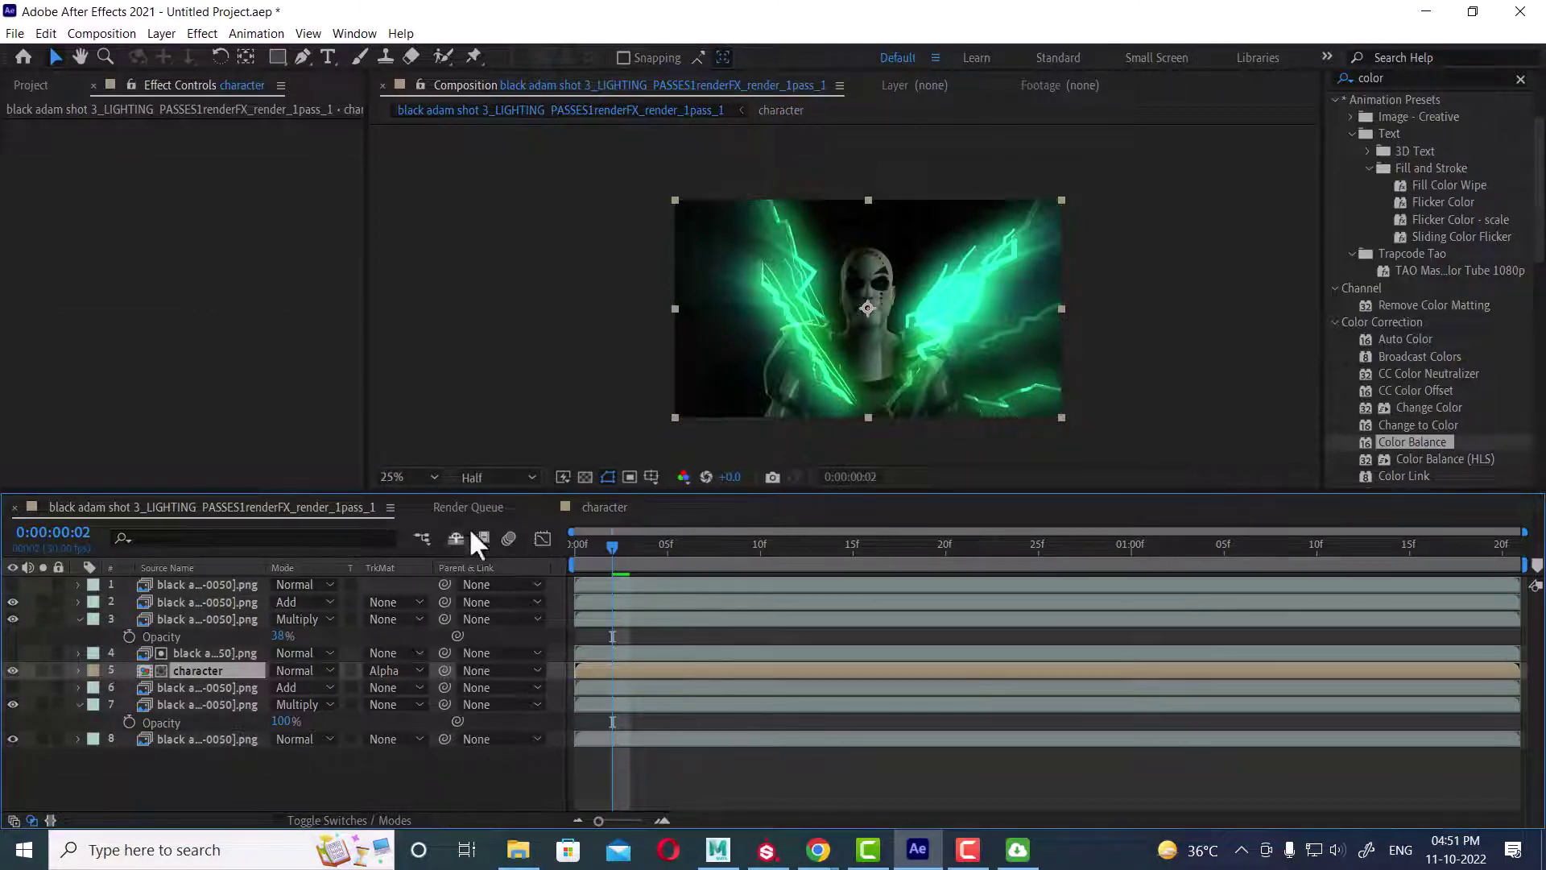
Step: Fine-tune the character adjustment layer's Color Balance shadow values and return to the lighting passes composition
{"action": "left_click", "coordinate": [602, 508]}
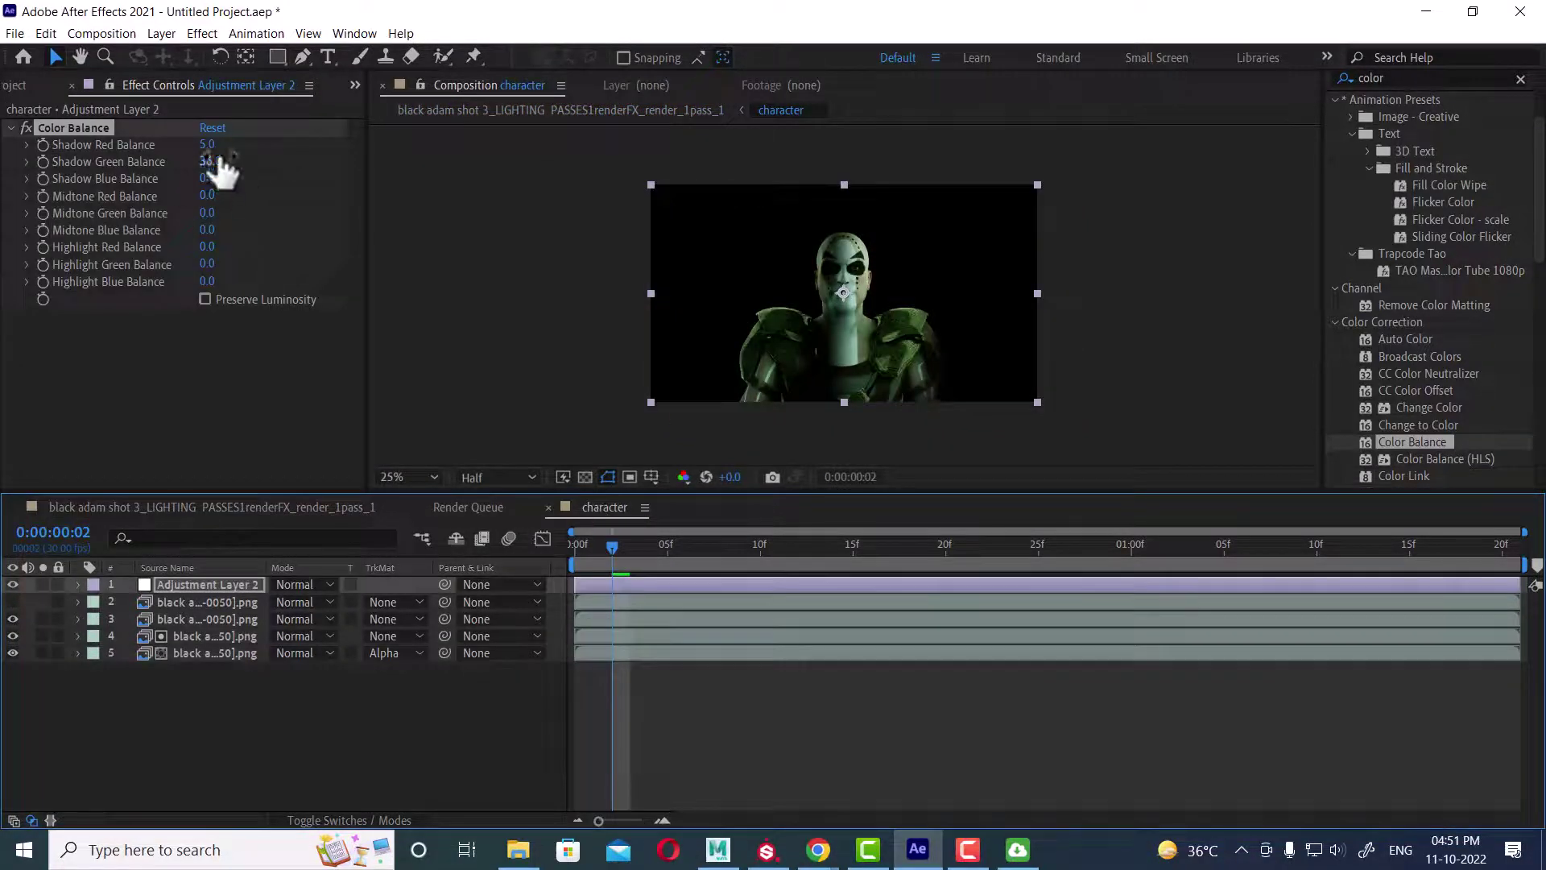
{"action": "mouse_move", "coordinate": [207, 155]}
{"action": "left_mouse_down"}
{"action": "mouse_move", "coordinate": [177, 143]}
{"action": "mouse_move", "coordinate": [193, 178]}
{"action": "mouse_move", "coordinate": [173, 178]}
{"action": "mouse_move", "coordinate": [212, 178]}
{"action": "left_mouse_up"}
{"action": "left_click", "coordinate": [230, 506]}
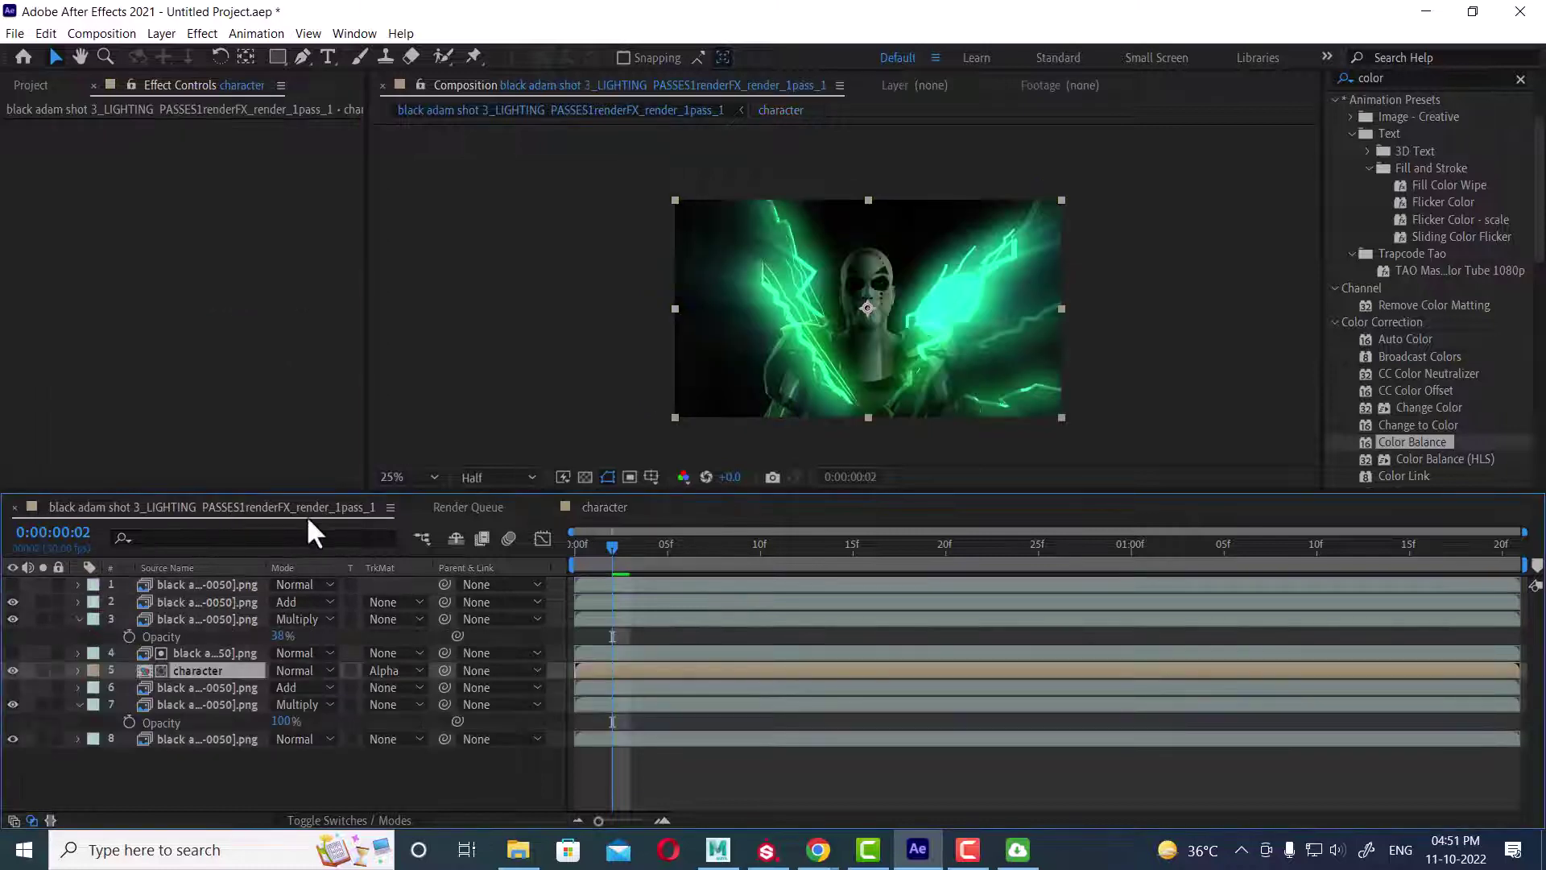
Step: Play back the lighting passes composition twice to examine the green-tinted character against the lightning
{"action": "key", "text": "space"}
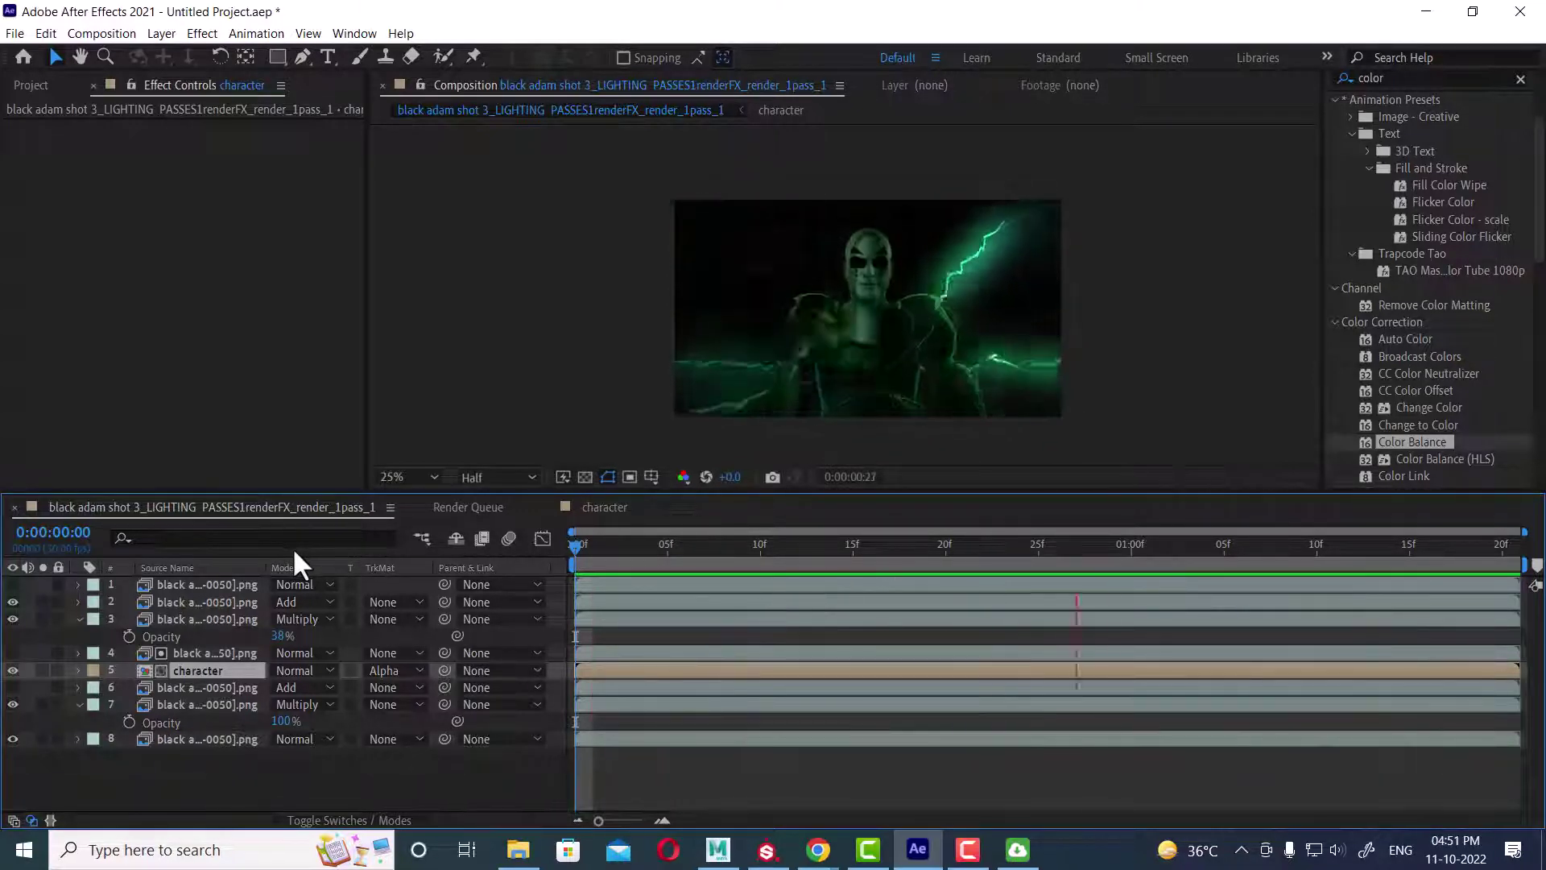
{"action": "key", "text": "space"}
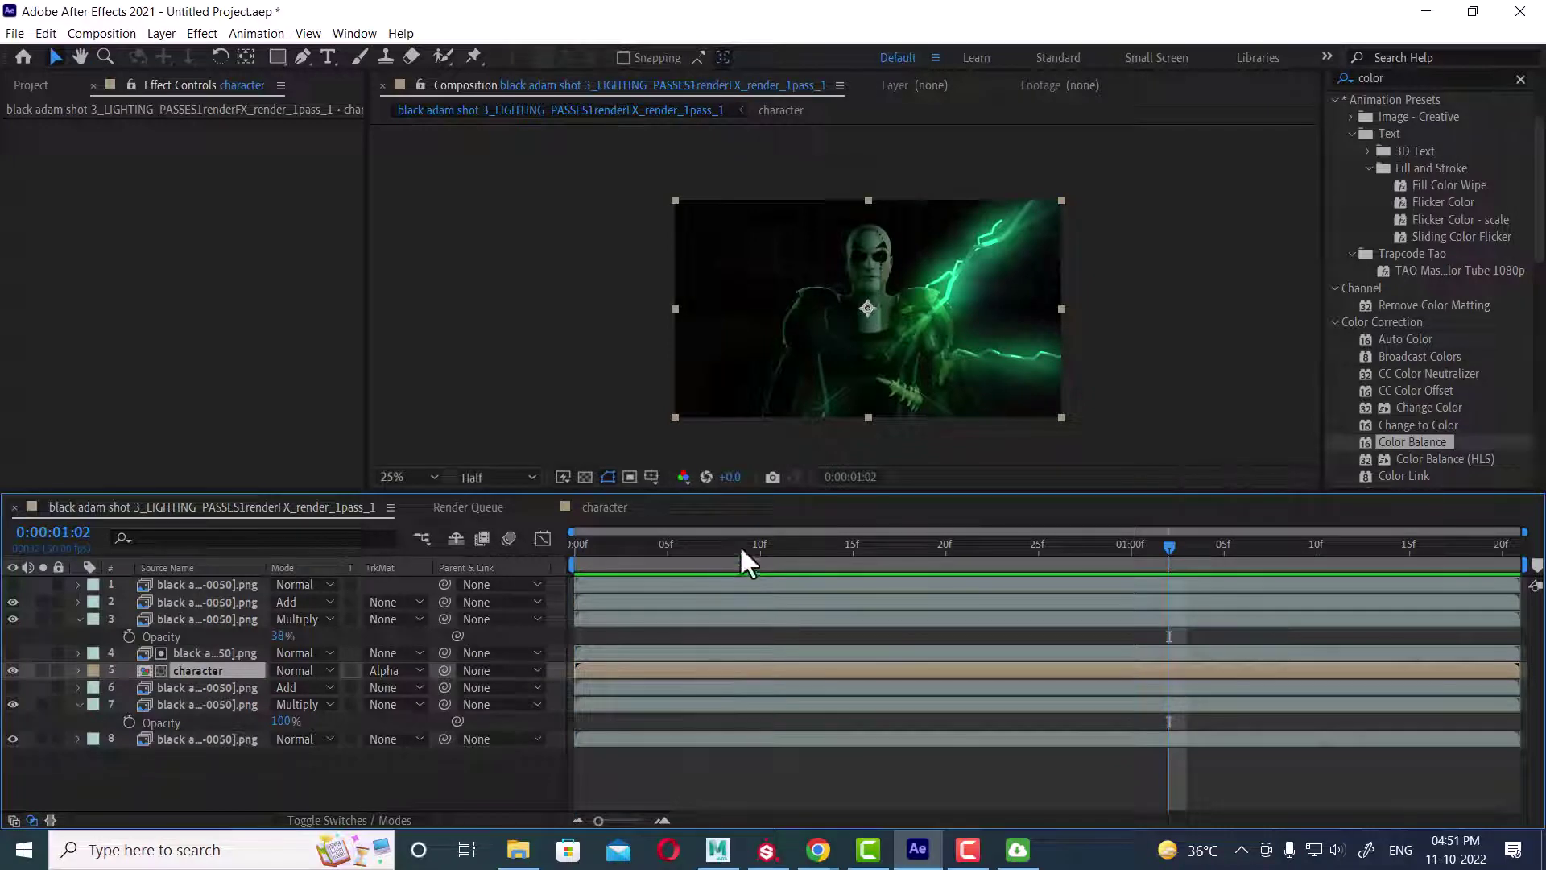
{"action": "key", "text": "space"}
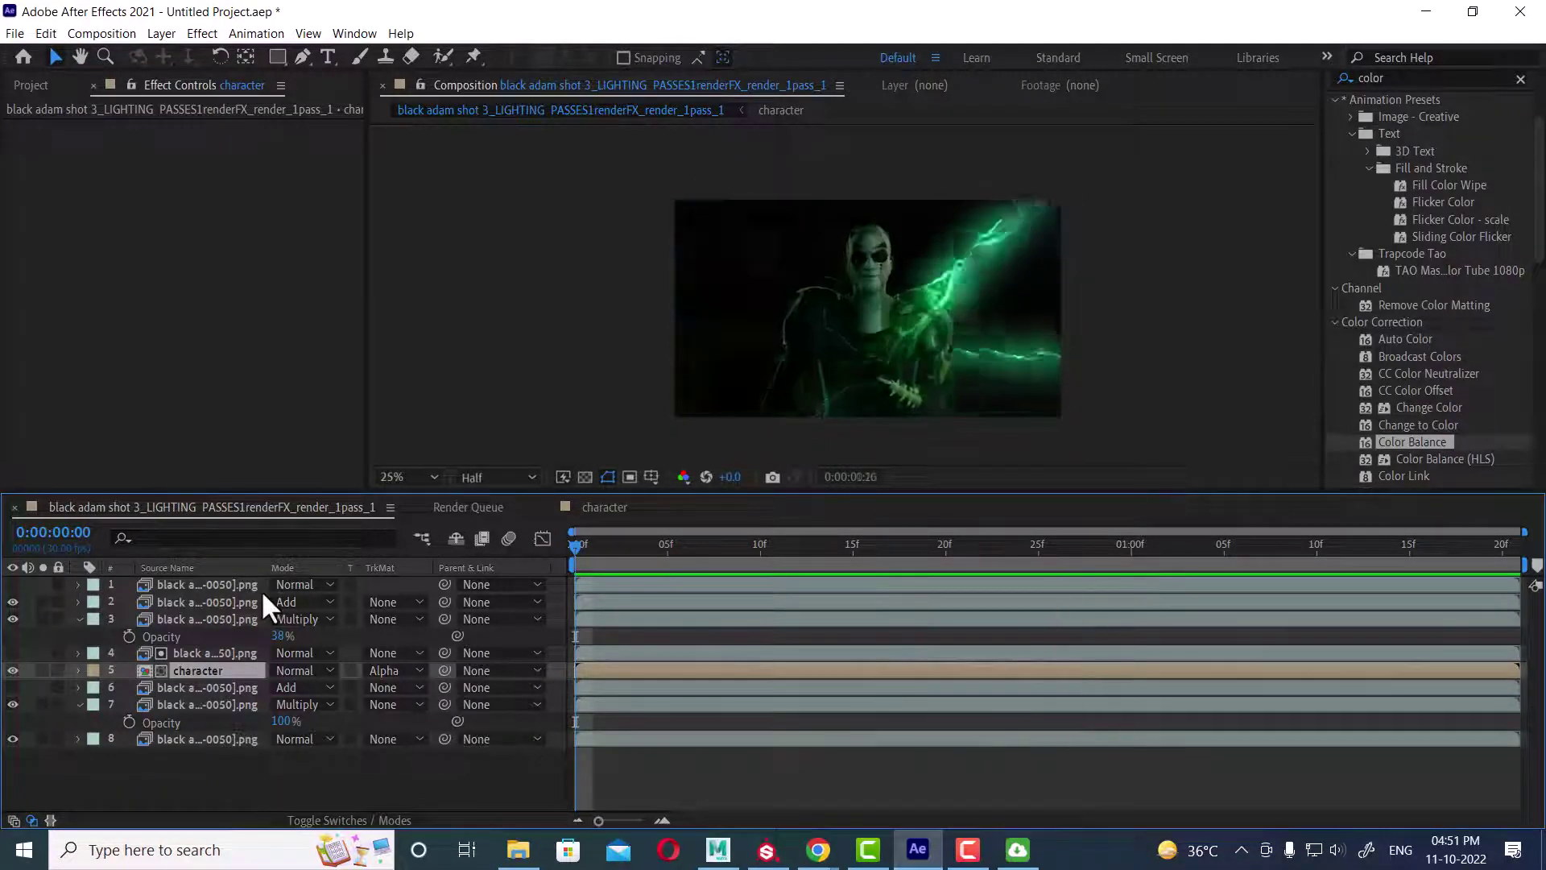
{"action": "key", "text": "space"}
Step: Compare layer 2 with and without its Glow effect, leaving Glow switched off
{"action": "left_click", "coordinate": [182, 601]}
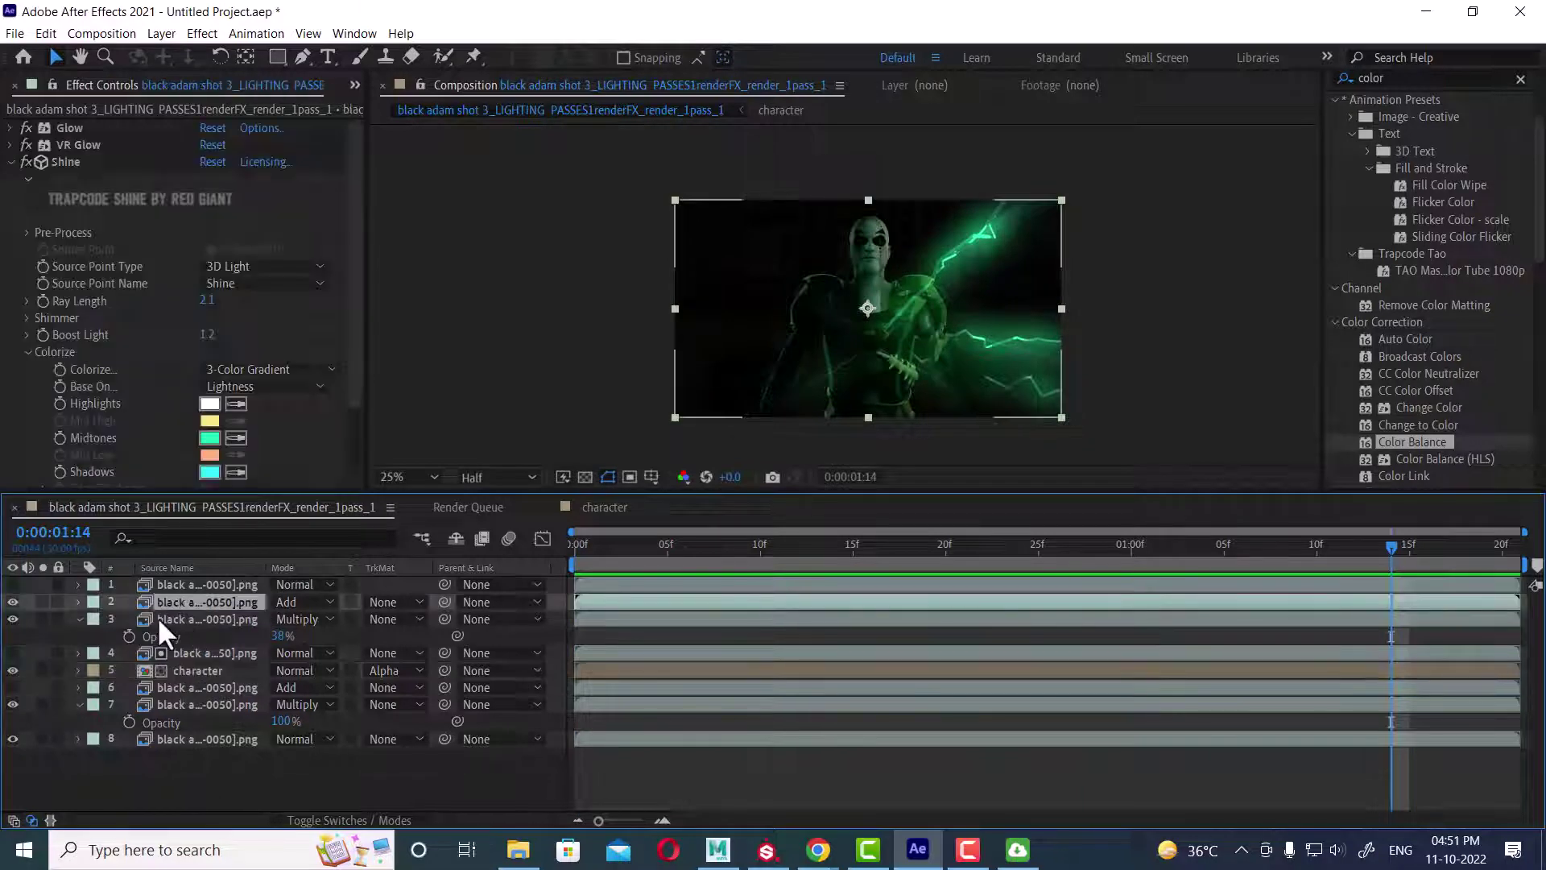
{"action": "left_click", "coordinate": [11, 161]}
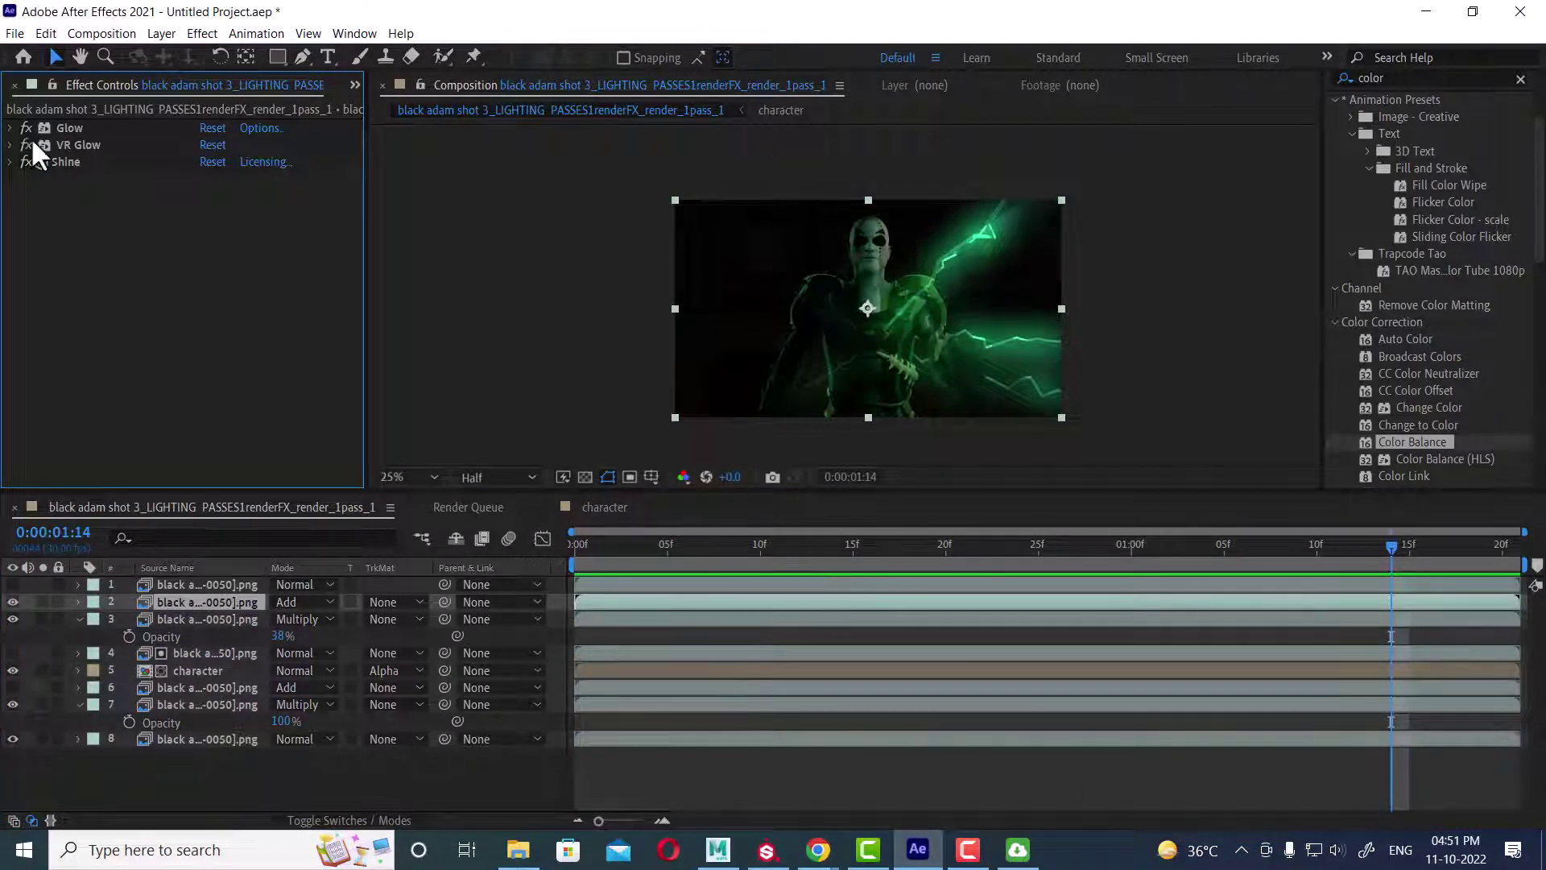
{"action": "left_click", "coordinate": [25, 127]}
{"action": "left_click", "coordinate": [25, 128]}
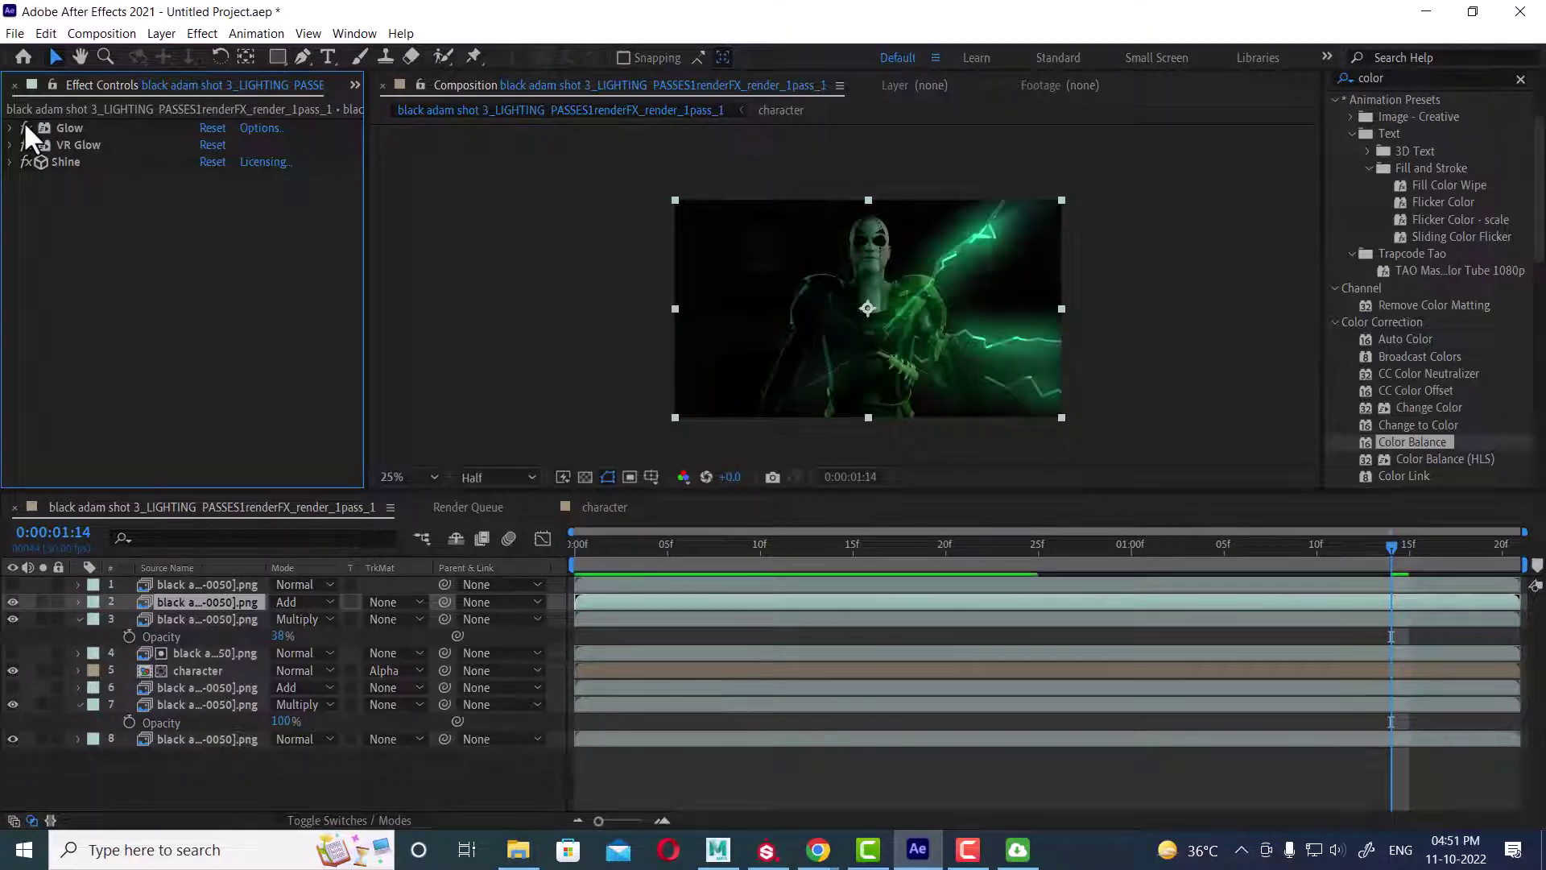
{"action": "left_click", "coordinate": [25, 127]}
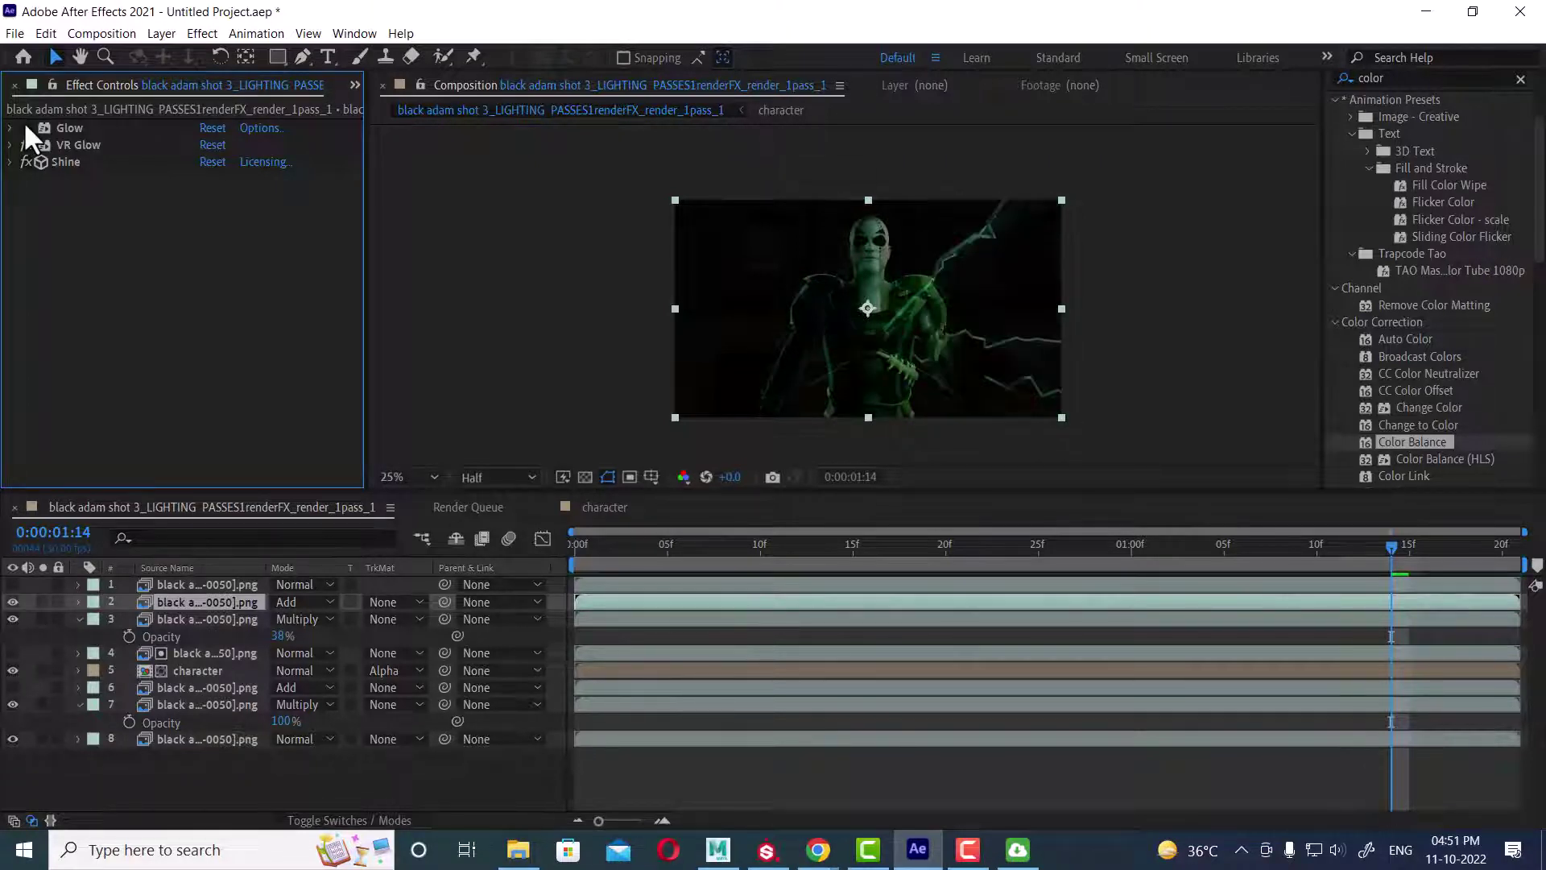
Step: Play back the opening frames to examine the lightning without Glow, and return to frame 0
{"action": "left_click_drag", "start_coordinate": [659, 549], "coordinate": [578, 545]}
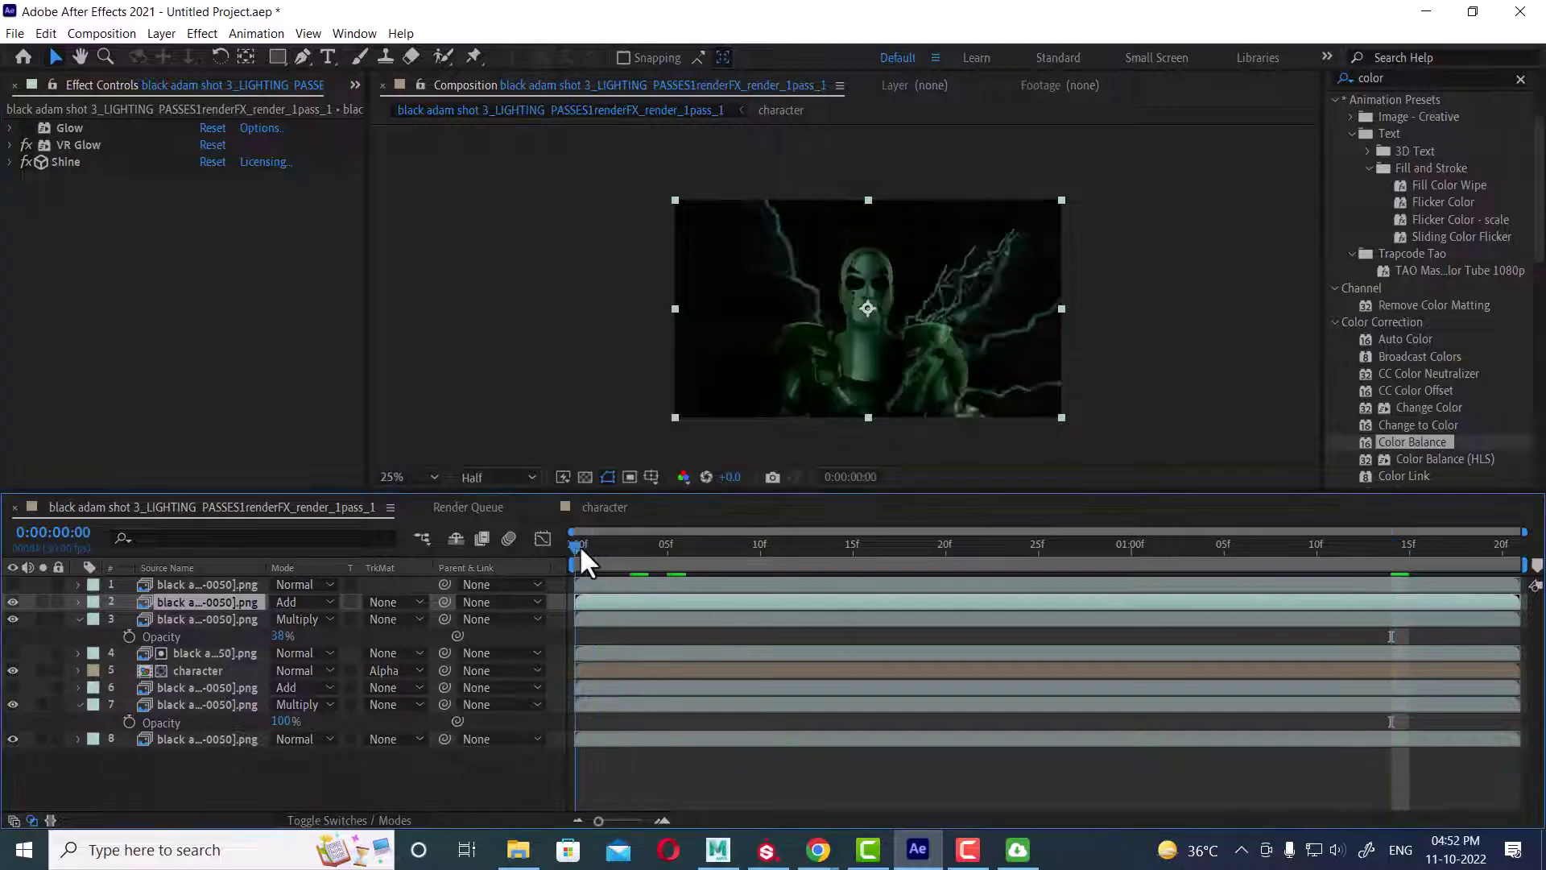
{"action": "key", "text": "space"}
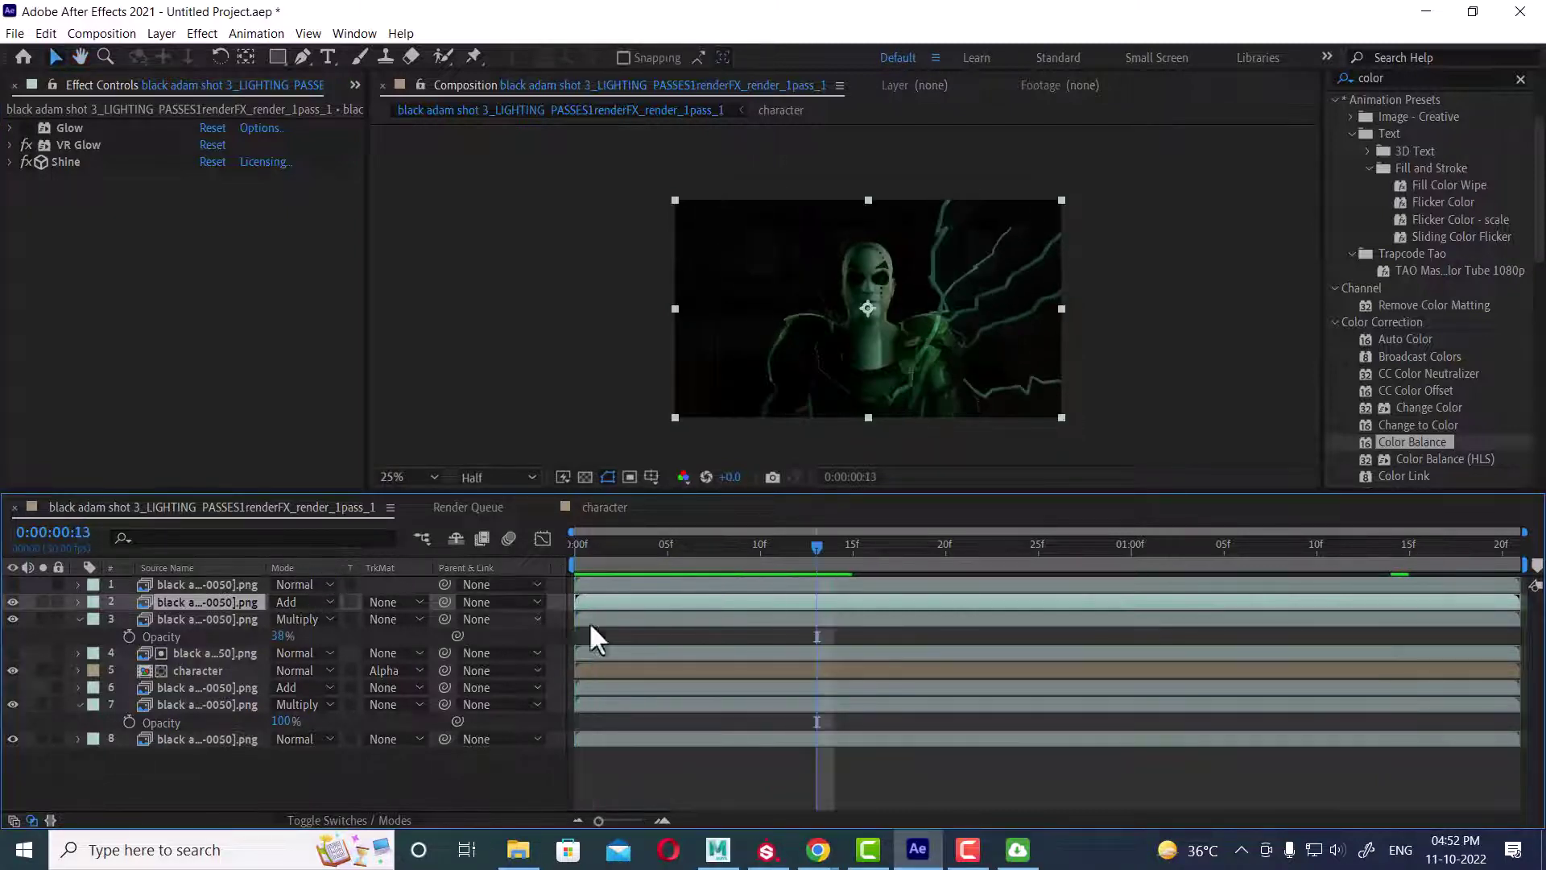
{"action": "left_click", "coordinate": [579, 542]}
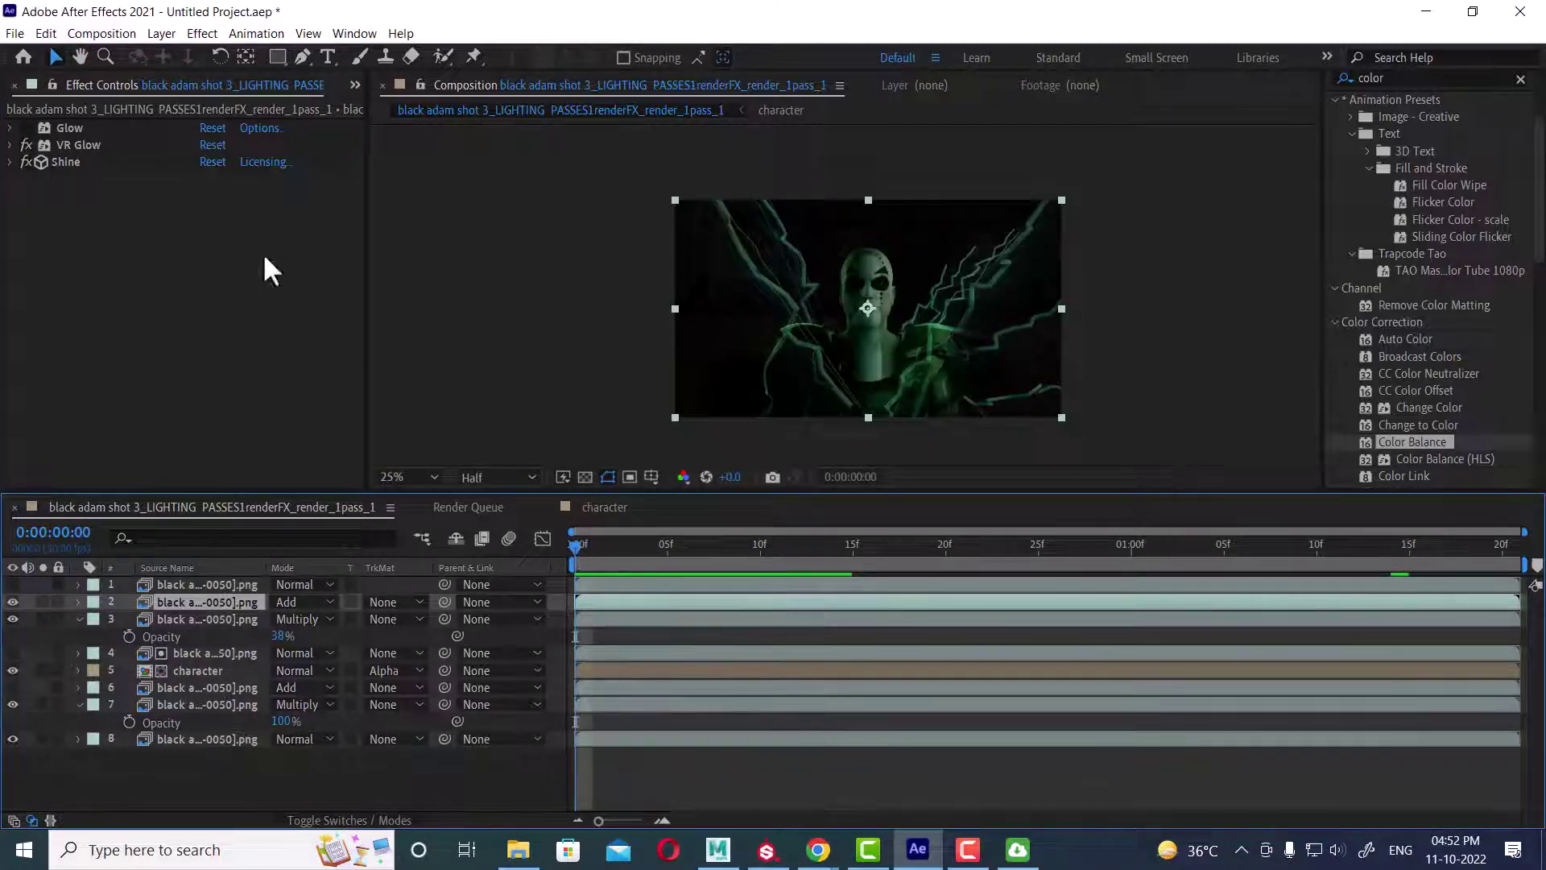
Step: Set layer 2's Shine Ray Length to 2.7 and Boost Light to 22.6, and collapse its Colorize settings
{"action": "left_click", "coordinate": [10, 162]}
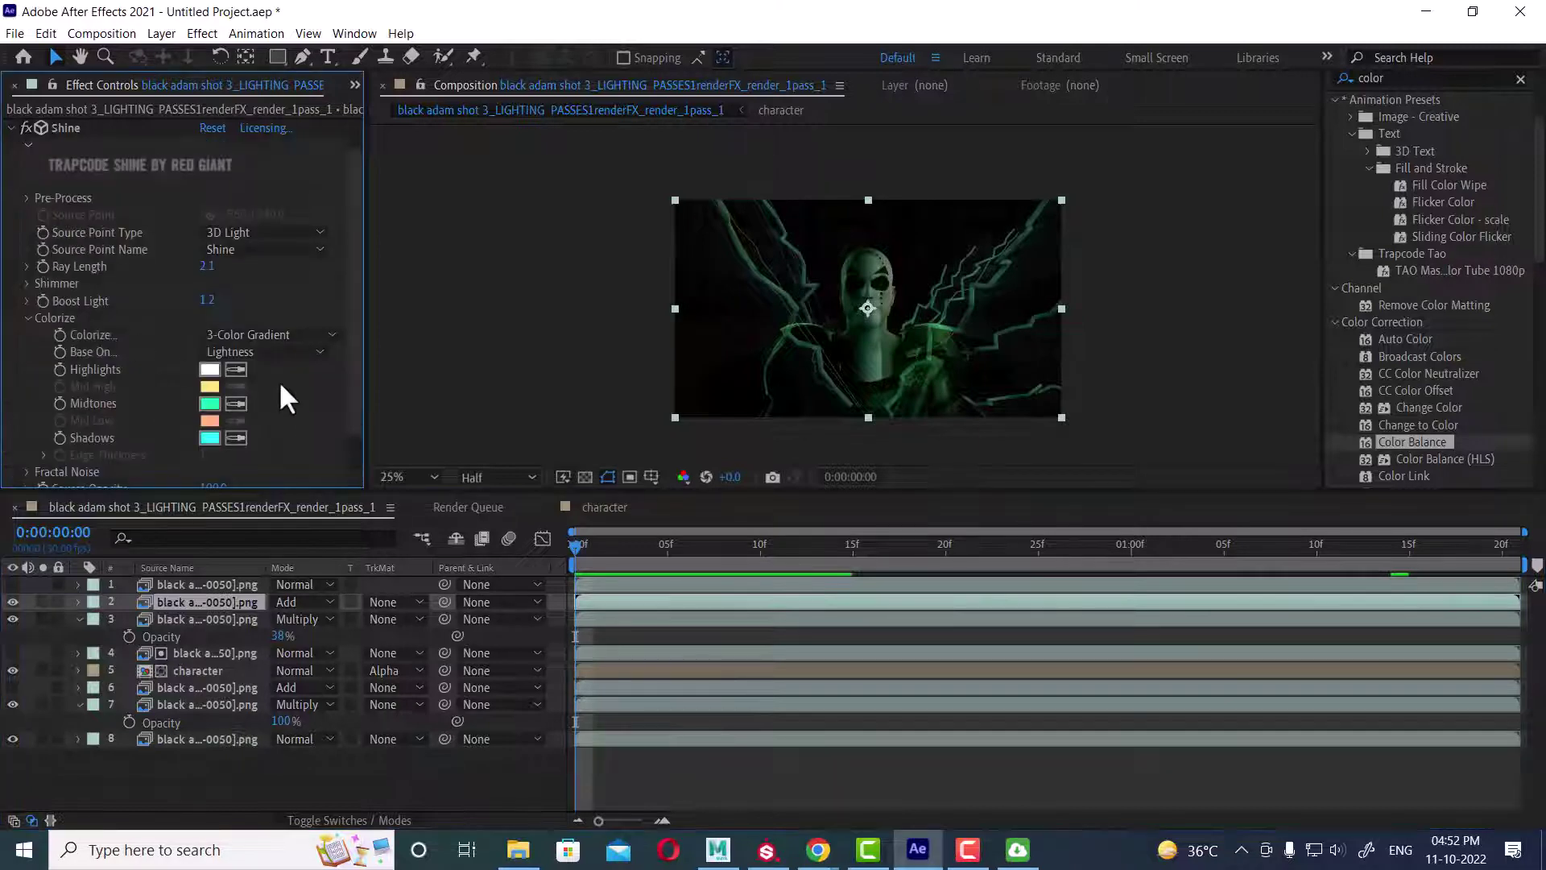
{"action": "left_click_drag", "start_coordinate": [204, 267], "coordinate": [117, 307]}
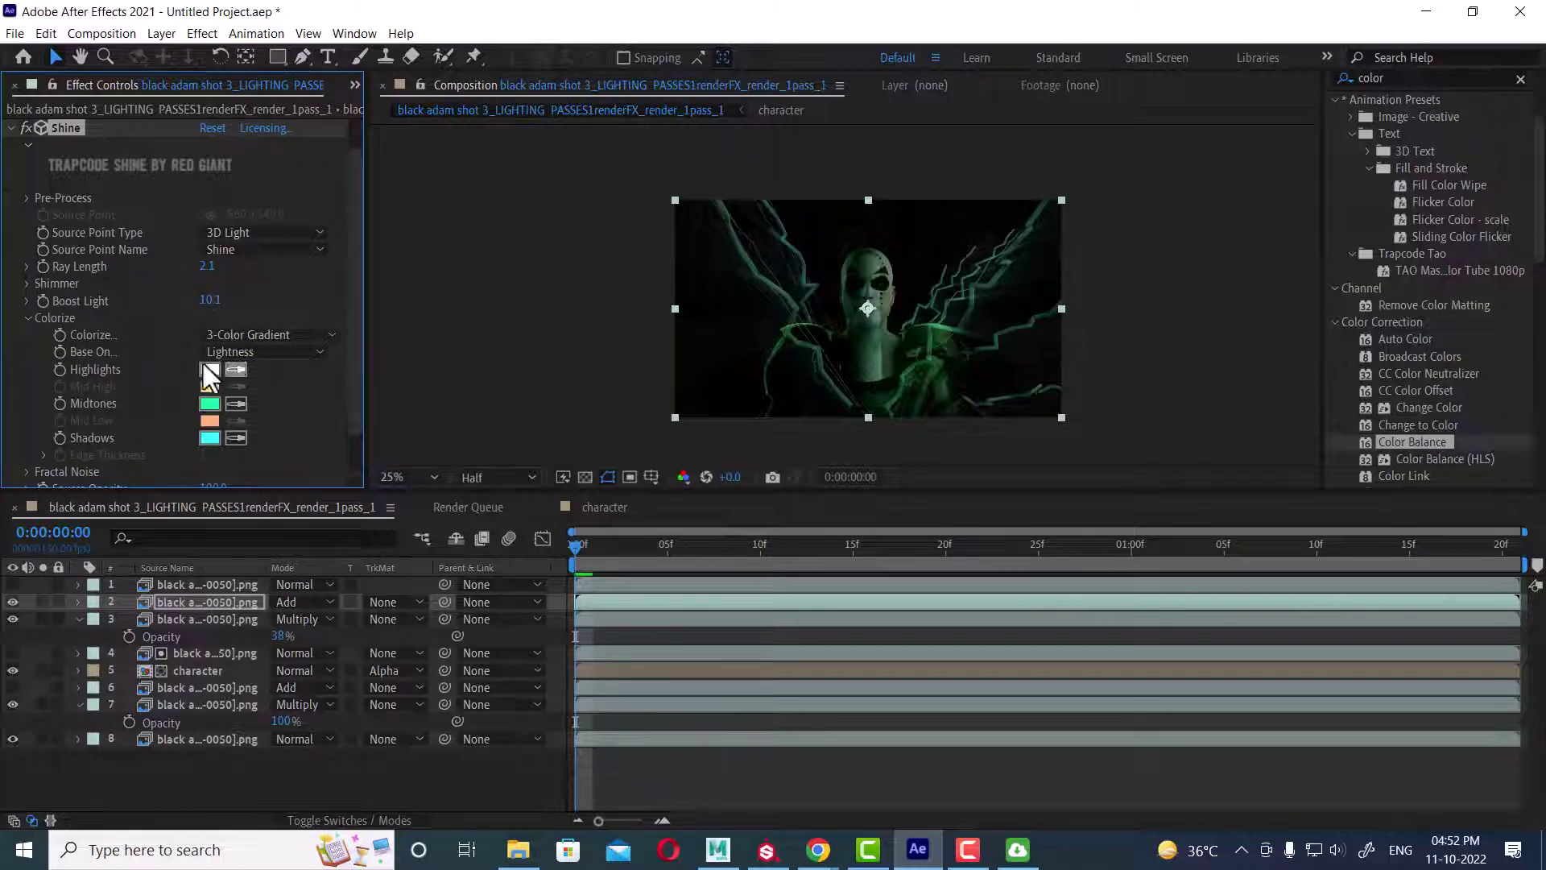
{"action": "scroll", "coordinate": [74, 270], "scroll_direction": "up", "scroll_amount": 1}
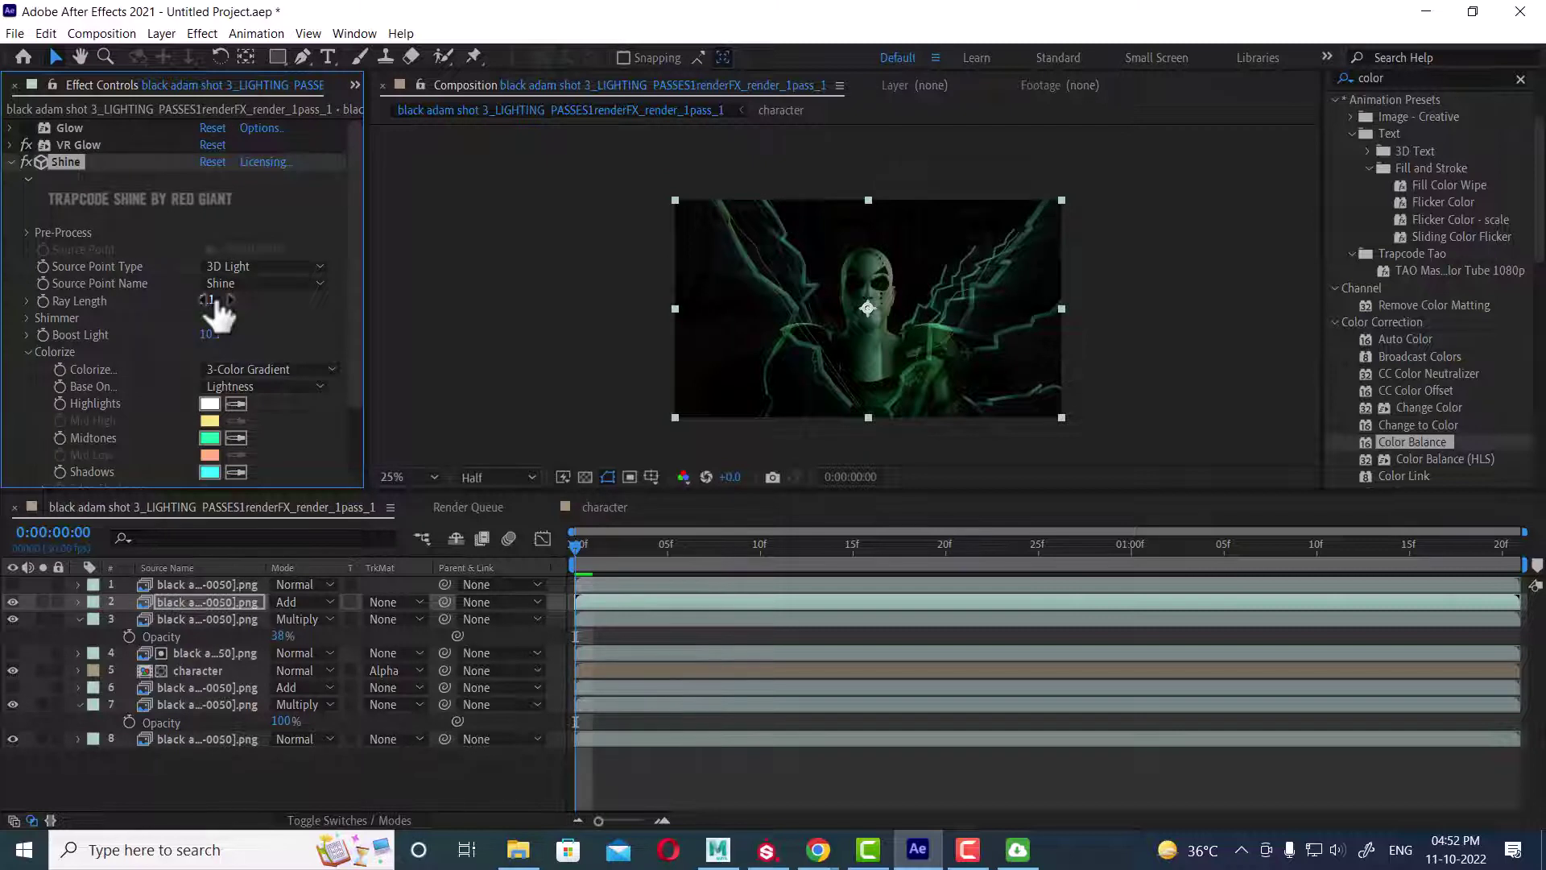
{"action": "left_click_drag", "start_coordinate": [218, 304], "coordinate": [332, 333]}
{"action": "left_click", "coordinate": [23, 352]}
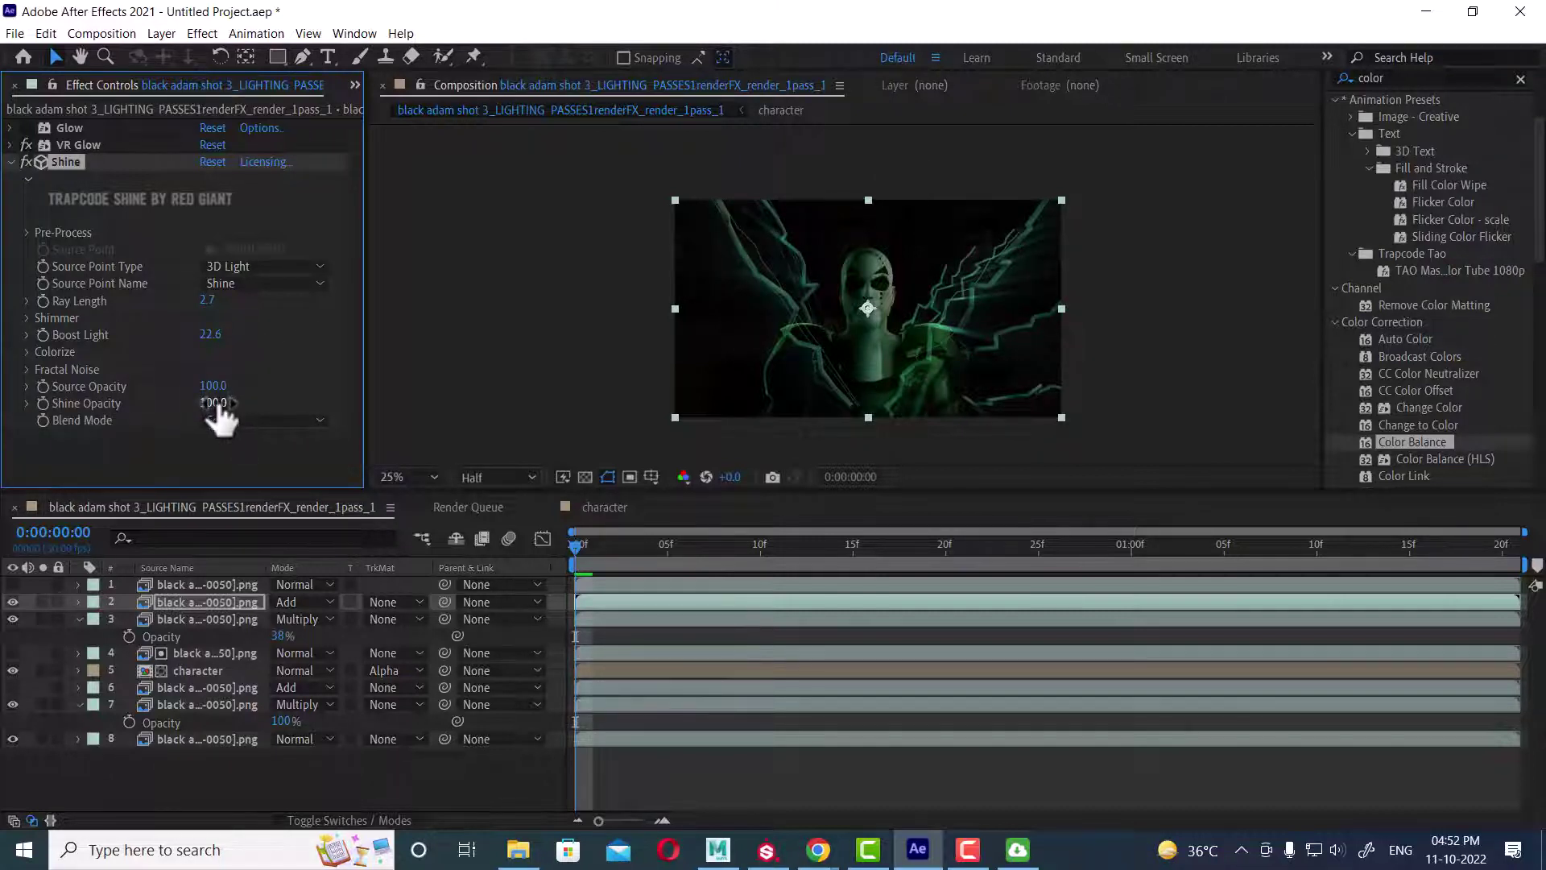
Step: Set layer 2's Shine Source Opacity to 60 and its Blend Mode to None
{"action": "left_click_drag", "start_coordinate": [216, 402], "coordinate": [135, 394]}
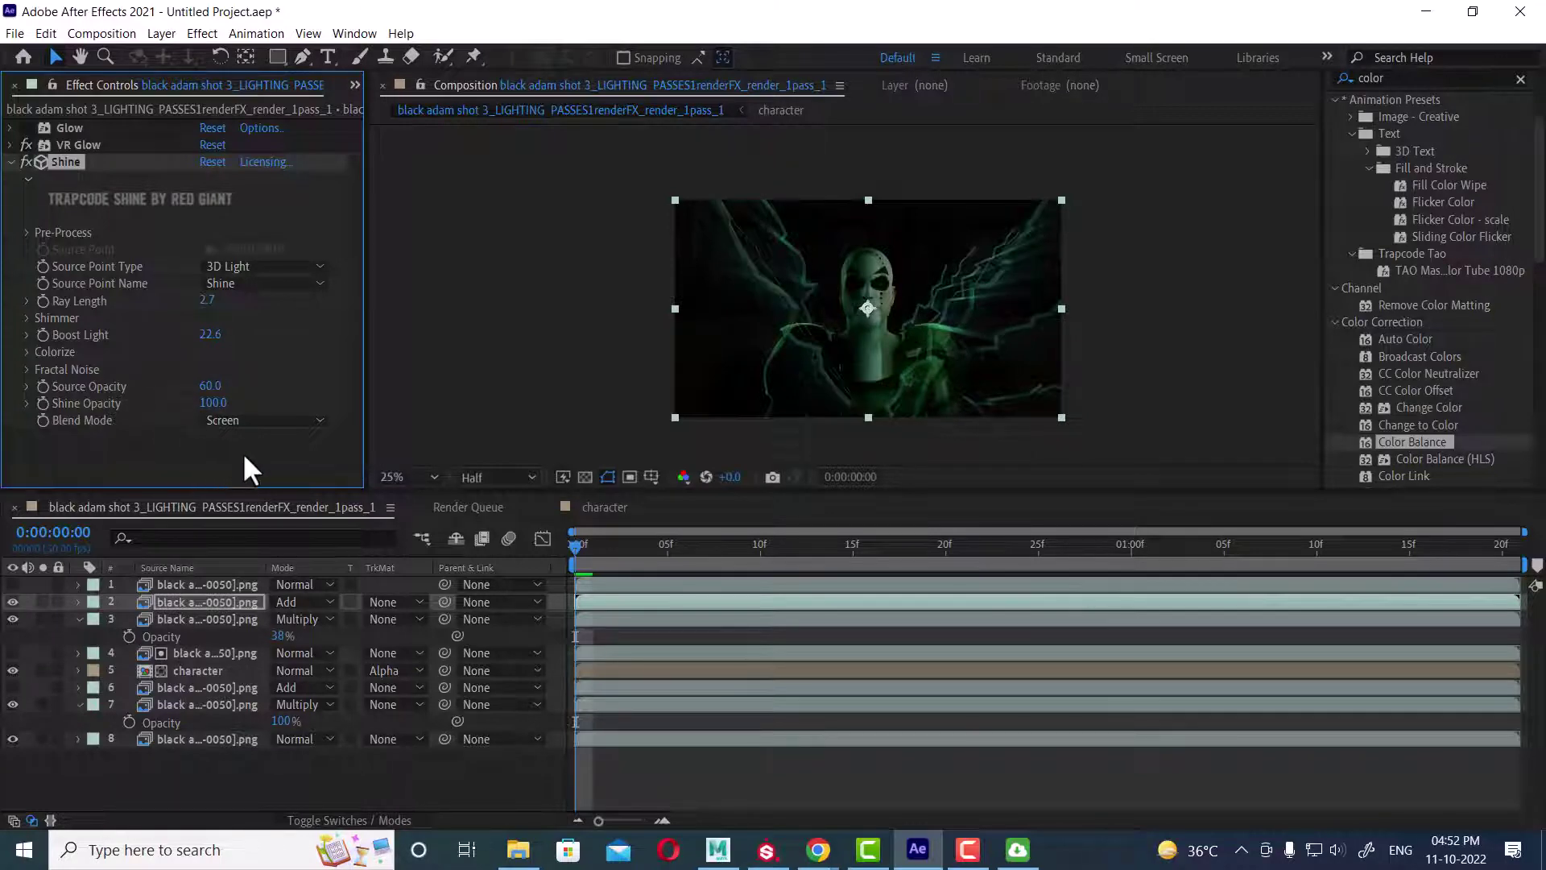
{"action": "left_click", "coordinate": [254, 422]}
{"action": "left_click", "coordinate": [261, 441]}
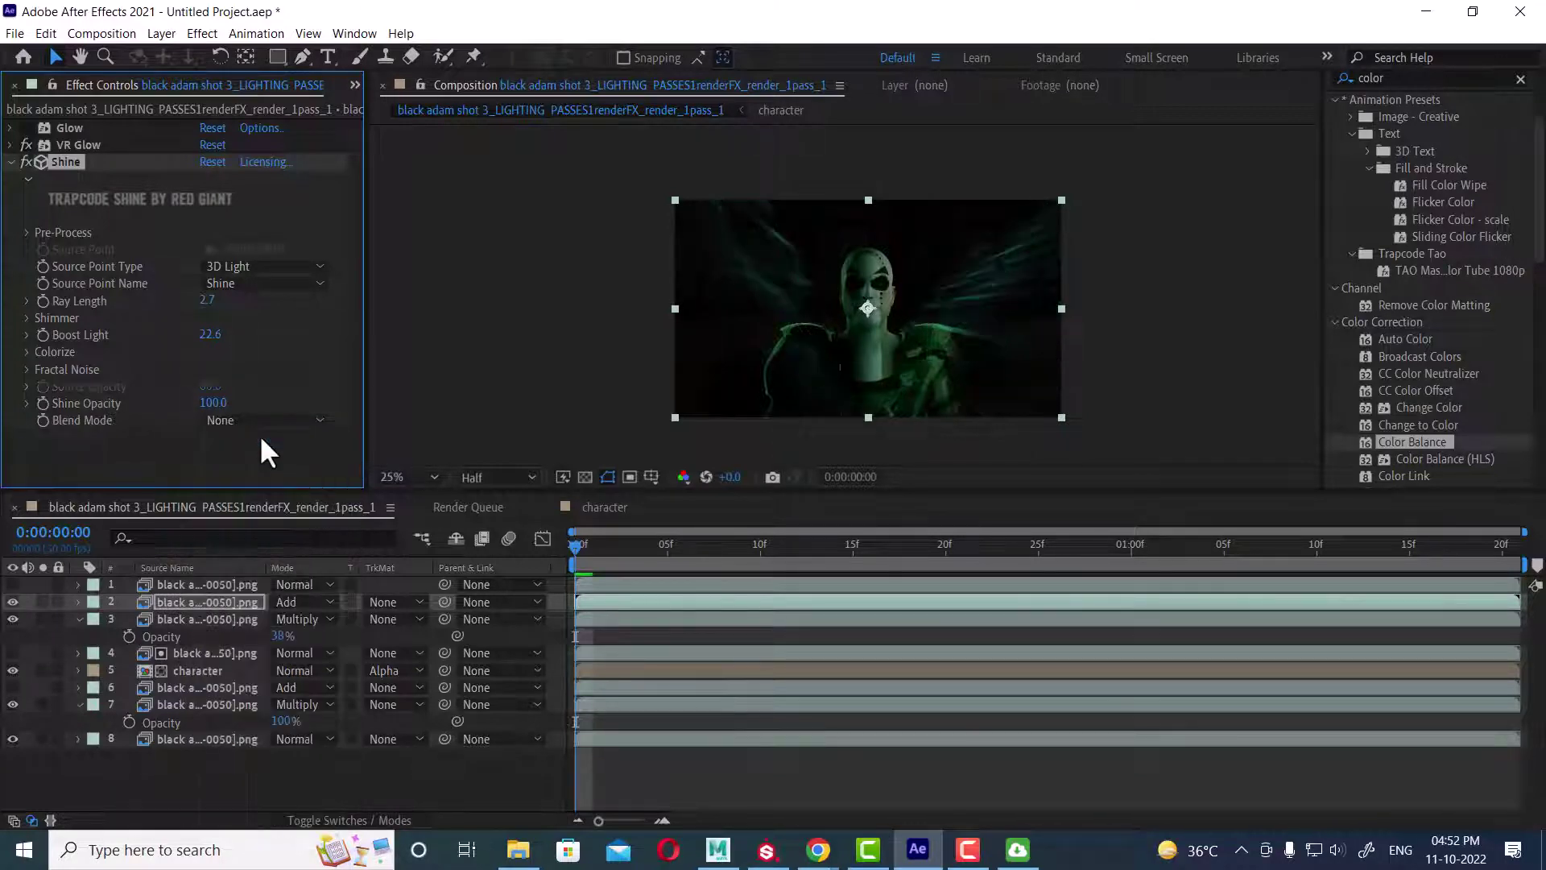
Step: Set layer 2's Shine Blend Mode to Screen and its Source Point Type to 2D
{"action": "left_click", "coordinate": [263, 420]}
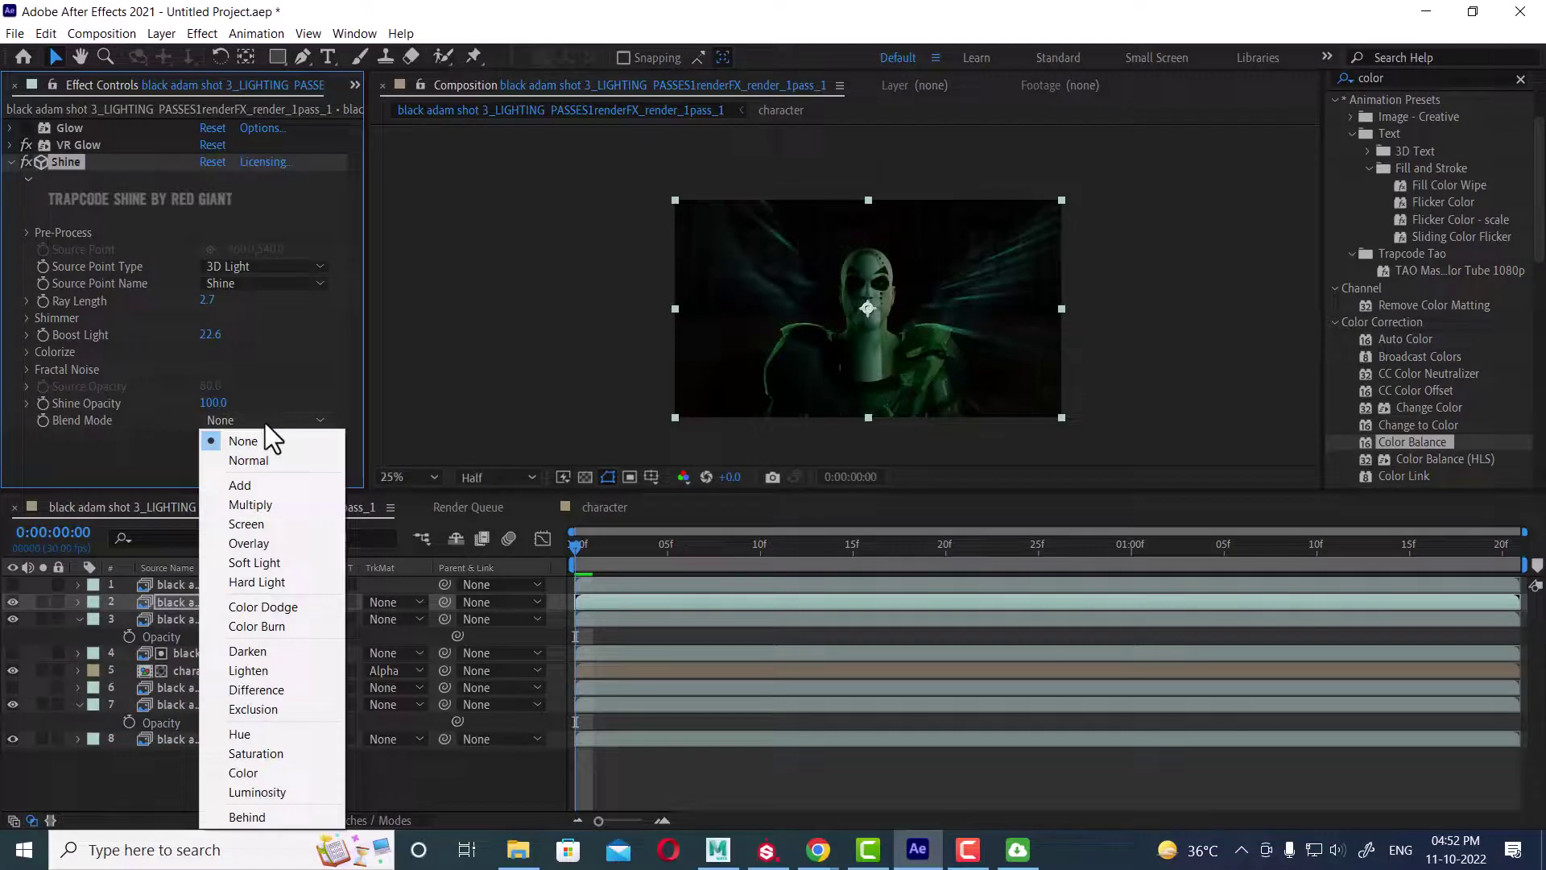
{"action": "left_click", "coordinate": [269, 523]}
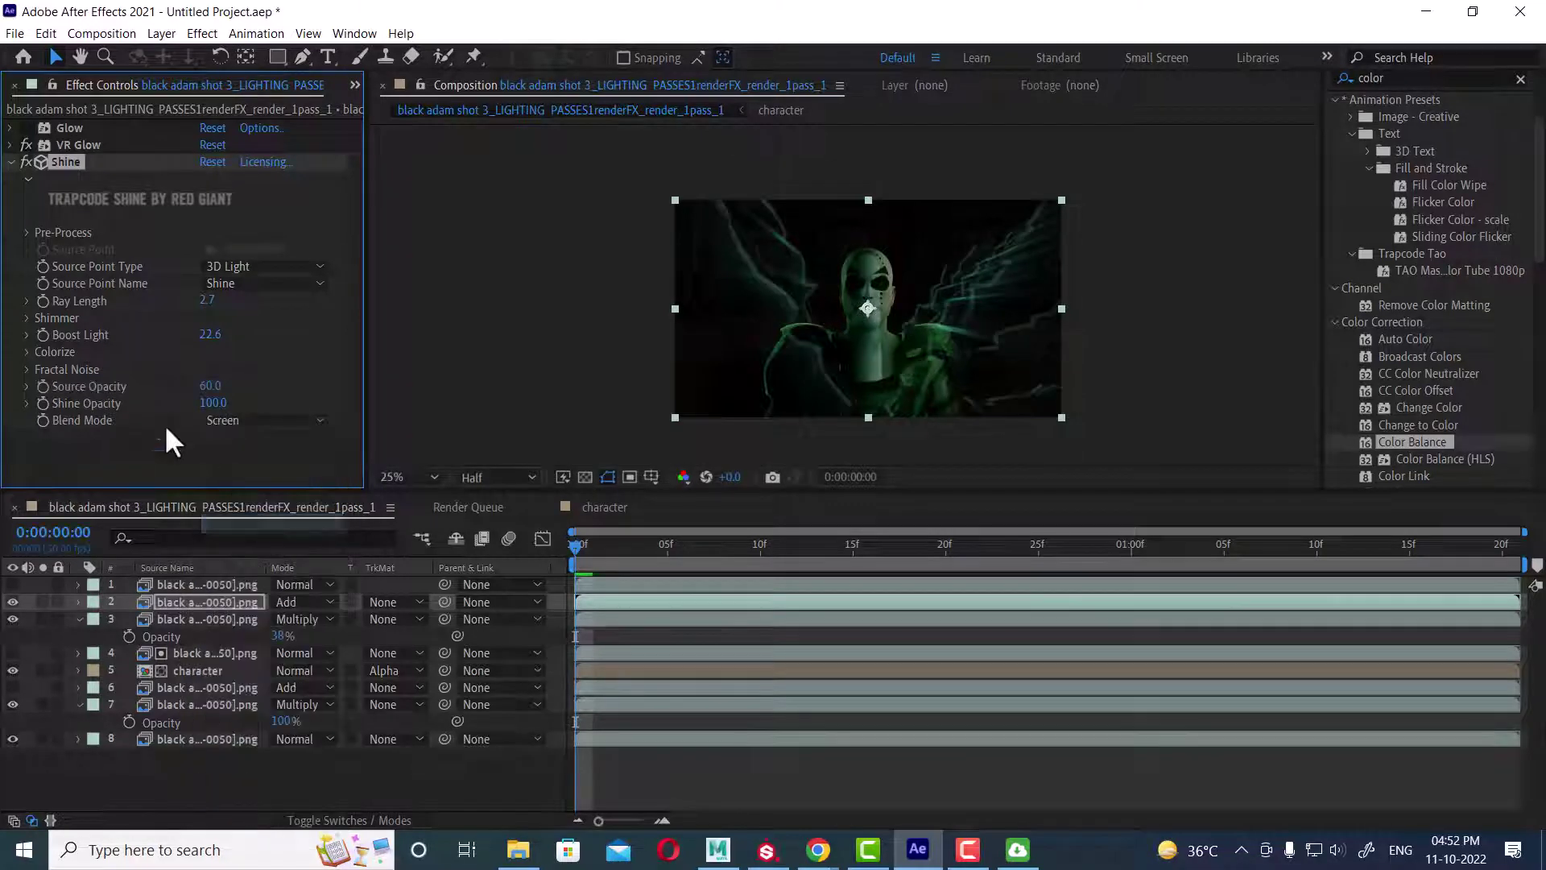
{"action": "left_click", "coordinate": [269, 267]}
{"action": "left_click", "coordinate": [266, 285]}
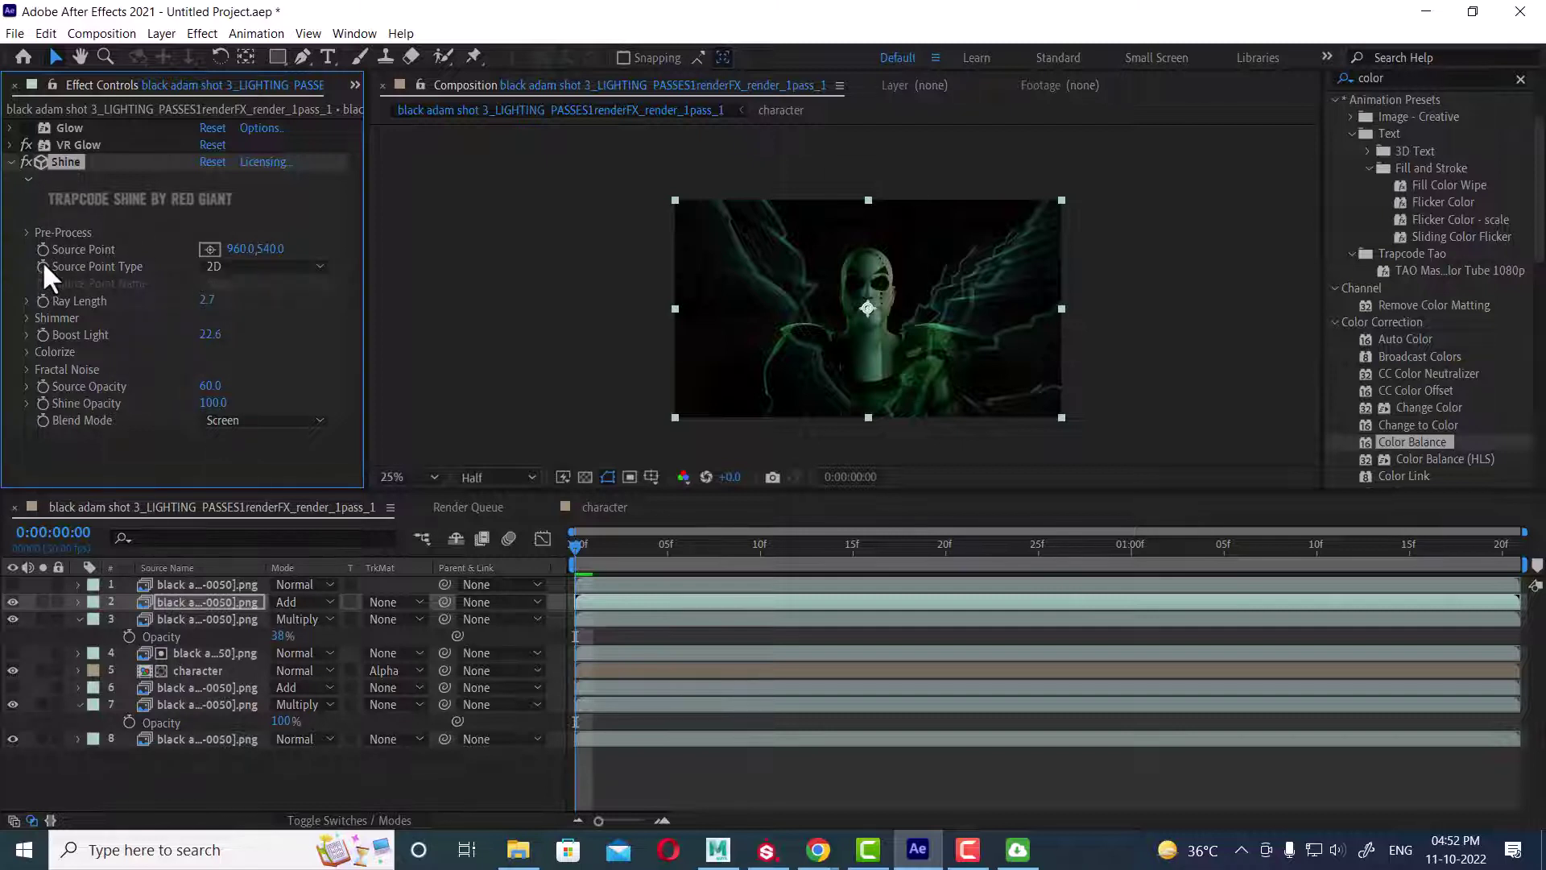
Step: Set layer 2's Shine Shimmer Amount to 110 and Detail to 20.6, with Ray Length 4.4 and Source Opacity 100
{"action": "left_click", "coordinate": [23, 316]}
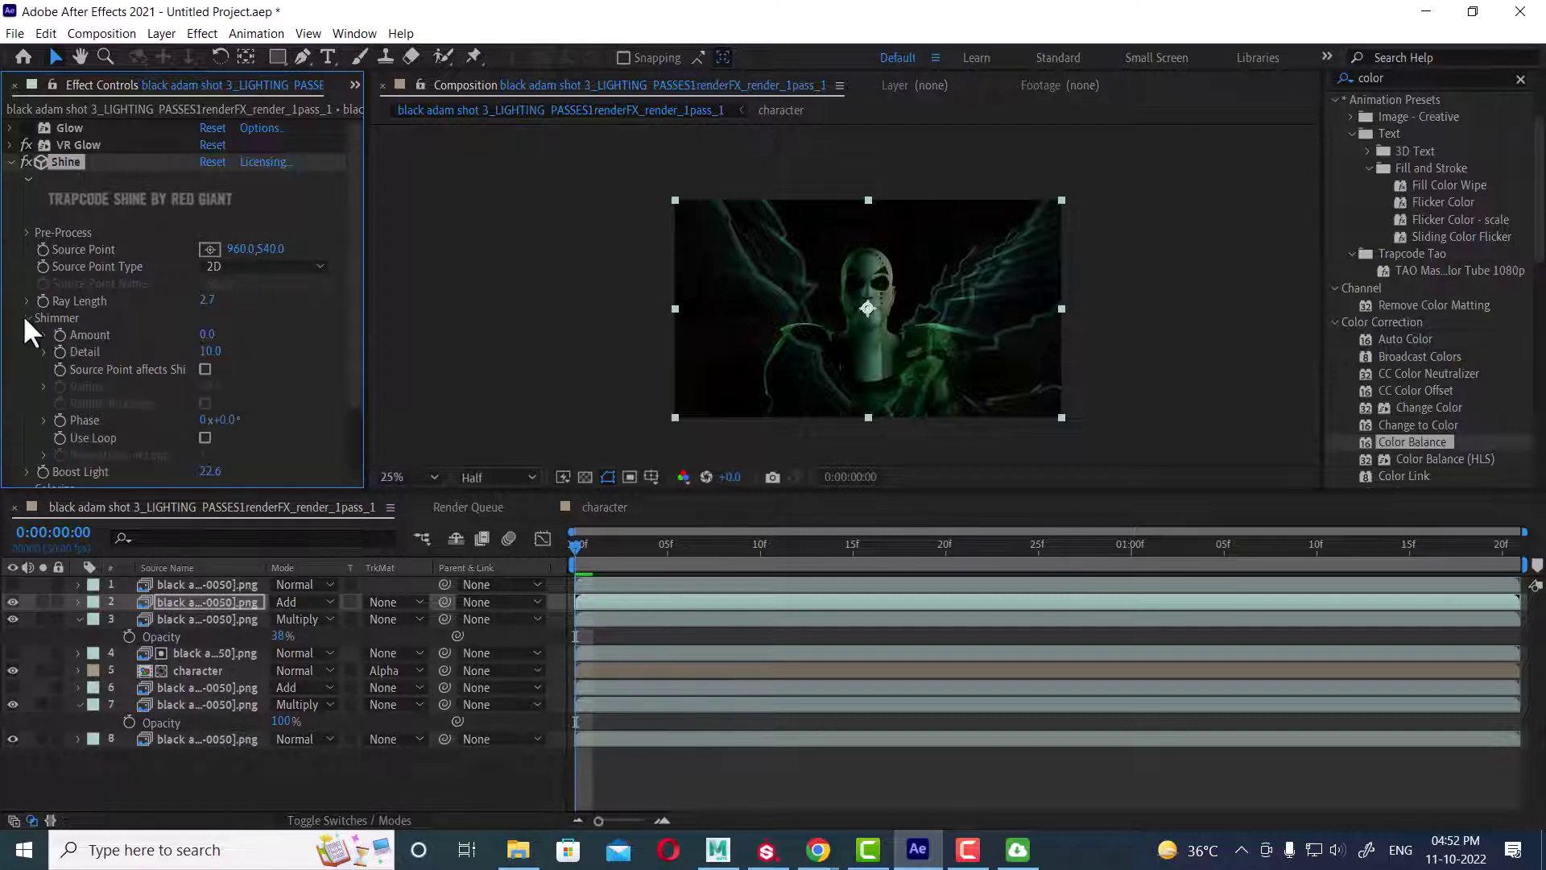
{"action": "left_click_drag", "start_coordinate": [207, 333], "coordinate": [303, 339]}
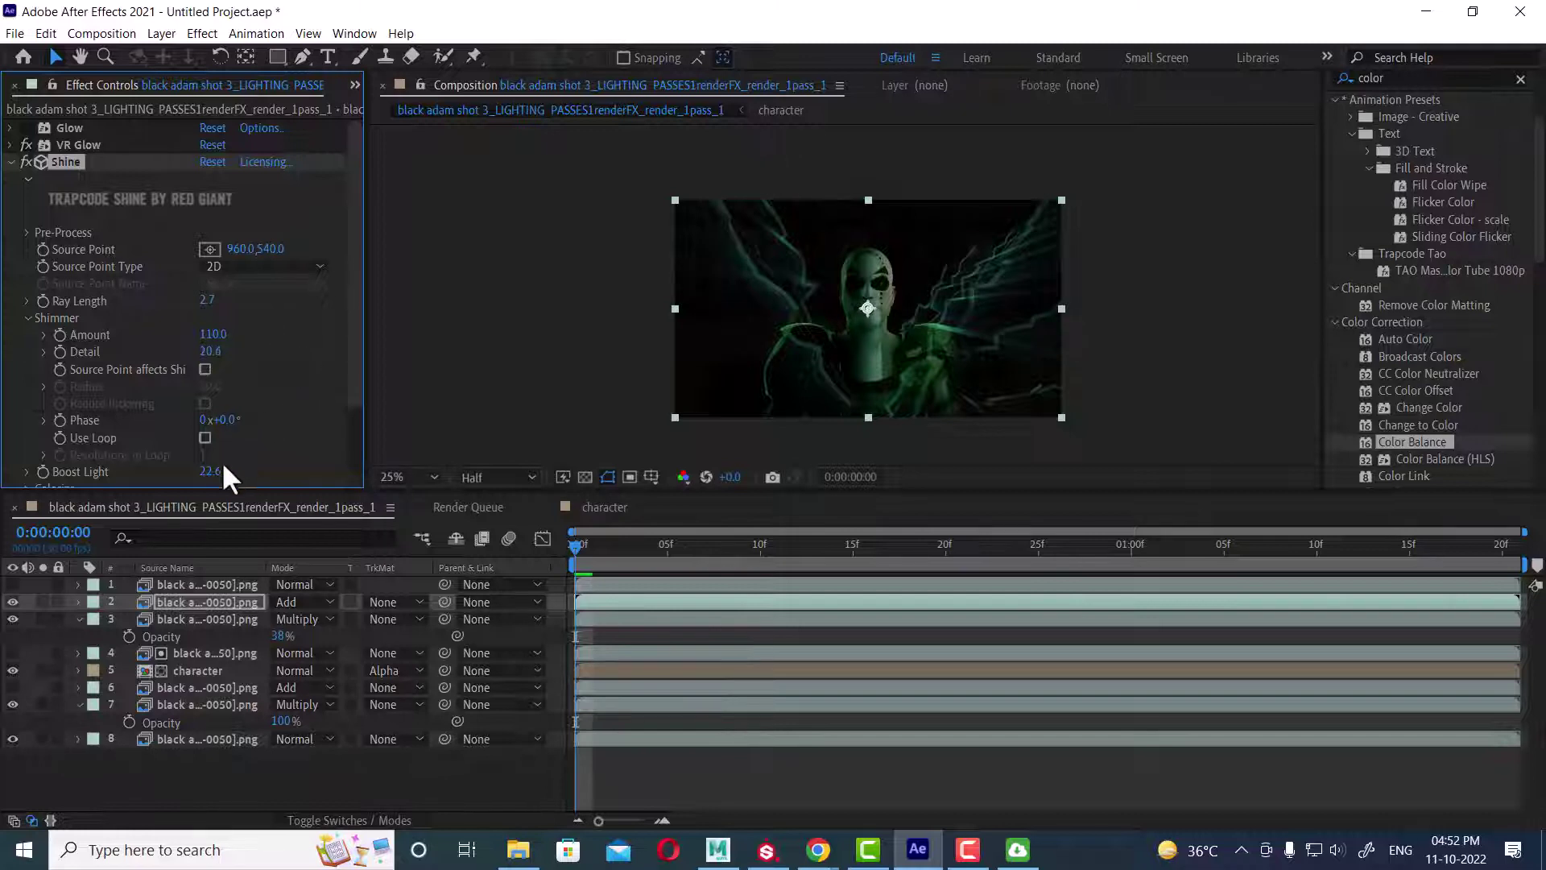
{"action": "left_click", "coordinate": [25, 318]}
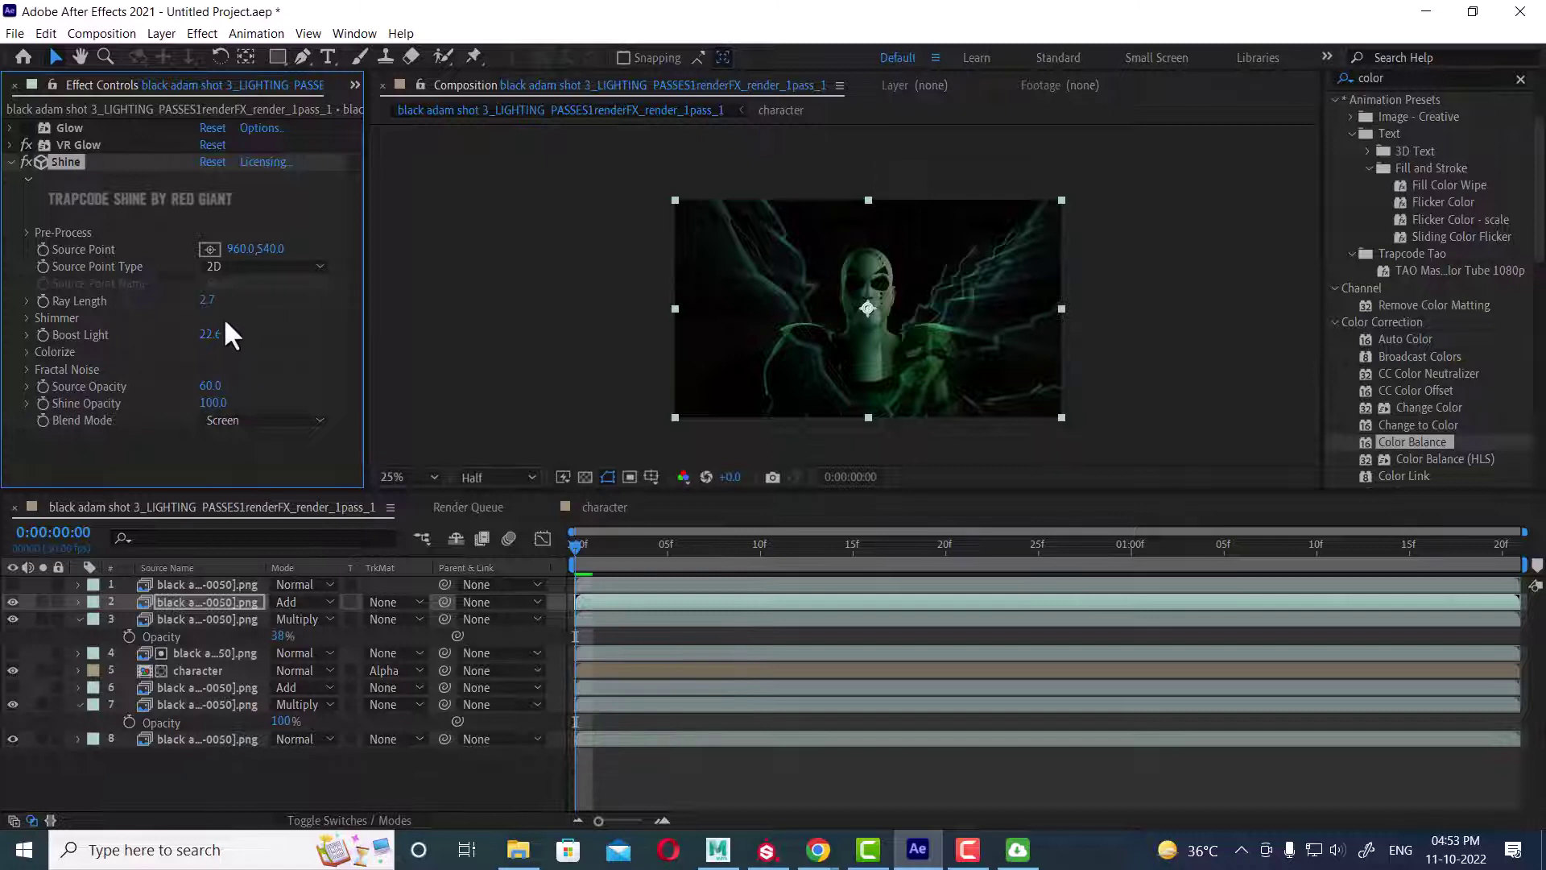
{"action": "left_click_drag", "start_coordinate": [208, 301], "coordinate": [161, 304]}
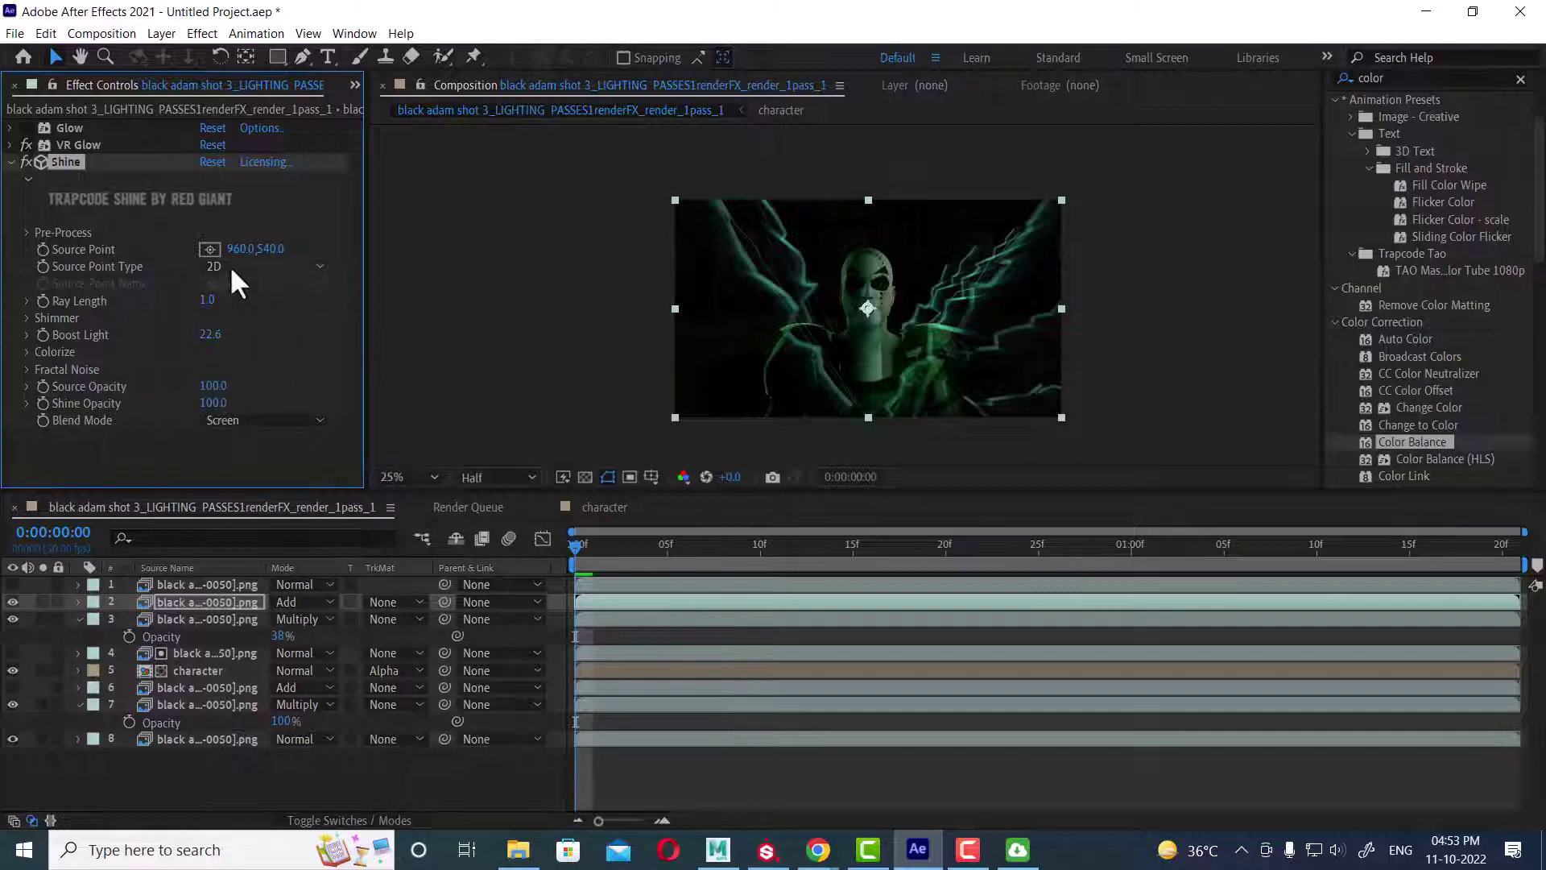
{"action": "mouse_move", "coordinate": [208, 305]}
{"action": "left_mouse_down"}
{"action": "mouse_move", "coordinate": [241, 303]}
{"action": "mouse_move", "coordinate": [192, 306]}
{"action": "mouse_move", "coordinate": [220, 304]}
{"action": "left_mouse_up"}
Step: Switch layer 2's Glow effect back on and set its Glow Threshold to 27.5%
{"action": "left_click", "coordinate": [26, 128]}
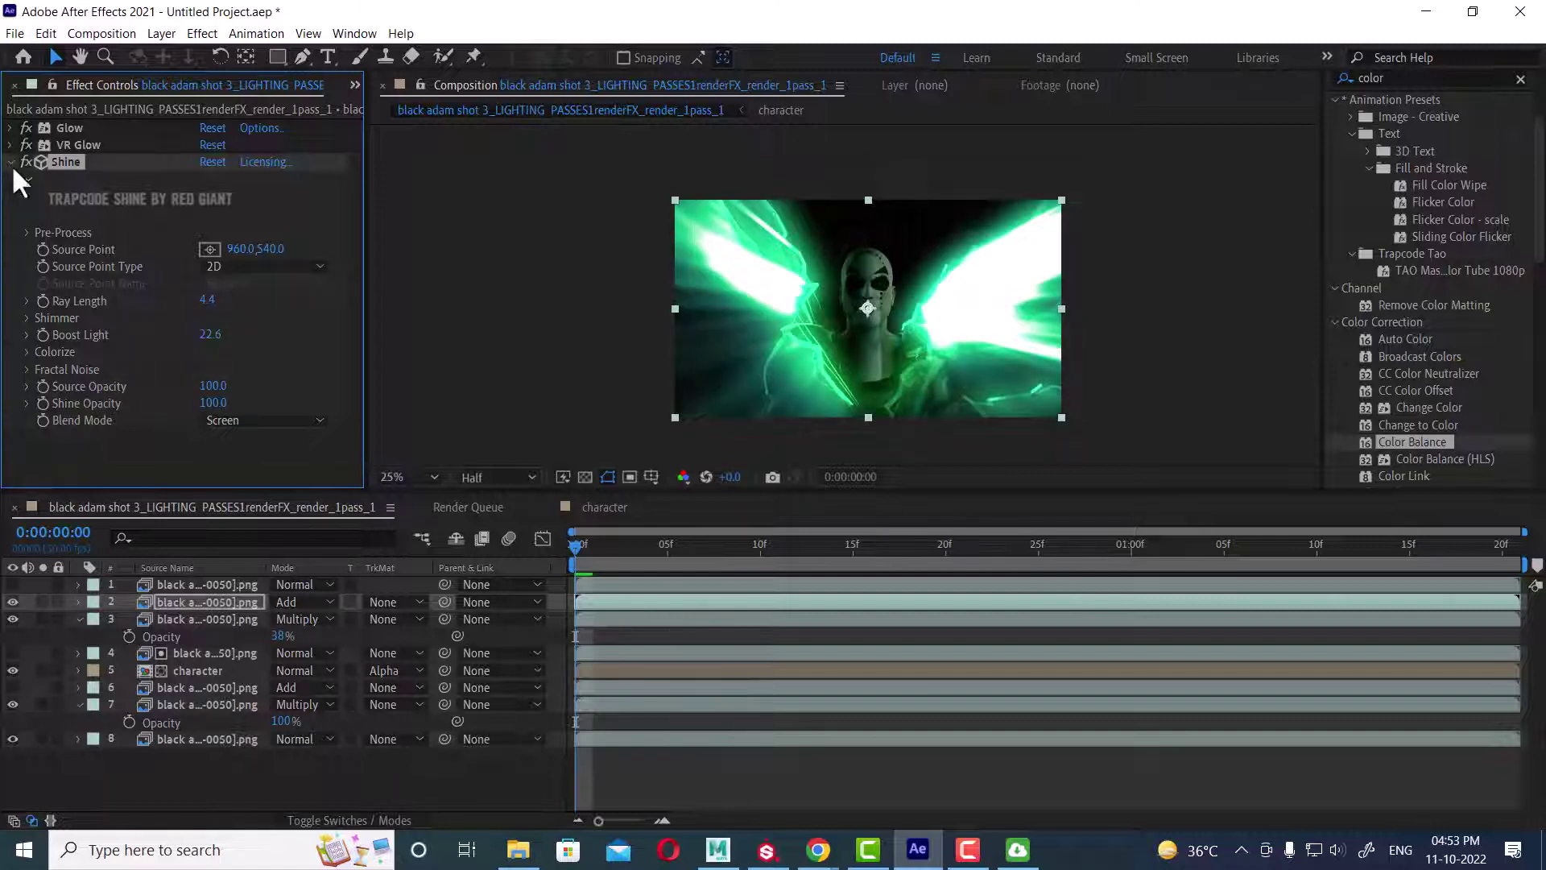
{"action": "left_click", "coordinate": [76, 127]}
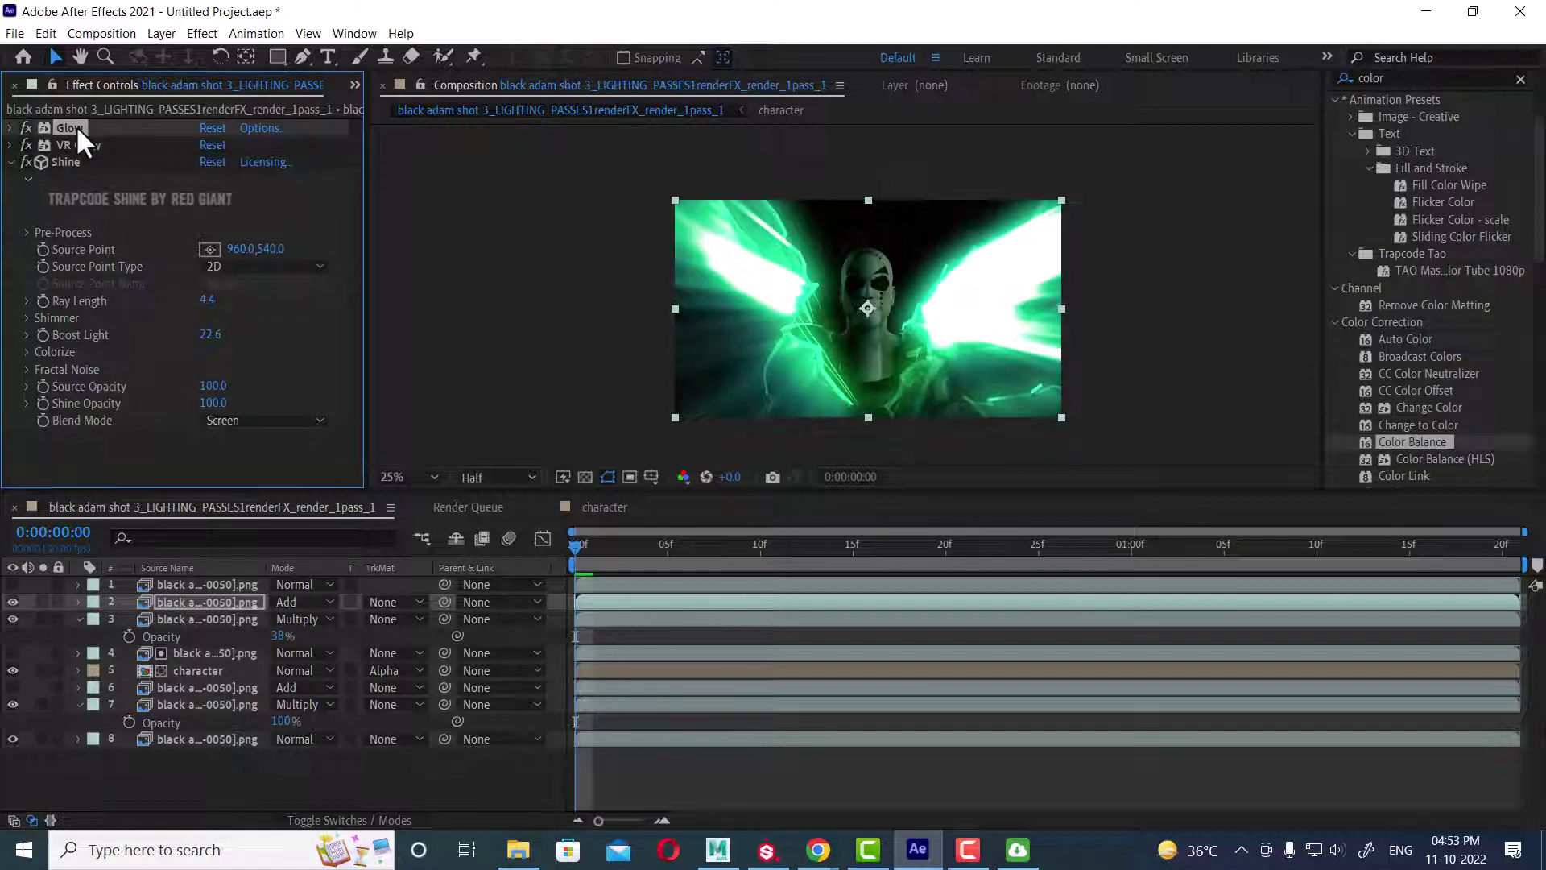
{"action": "left_click", "coordinate": [10, 128]}
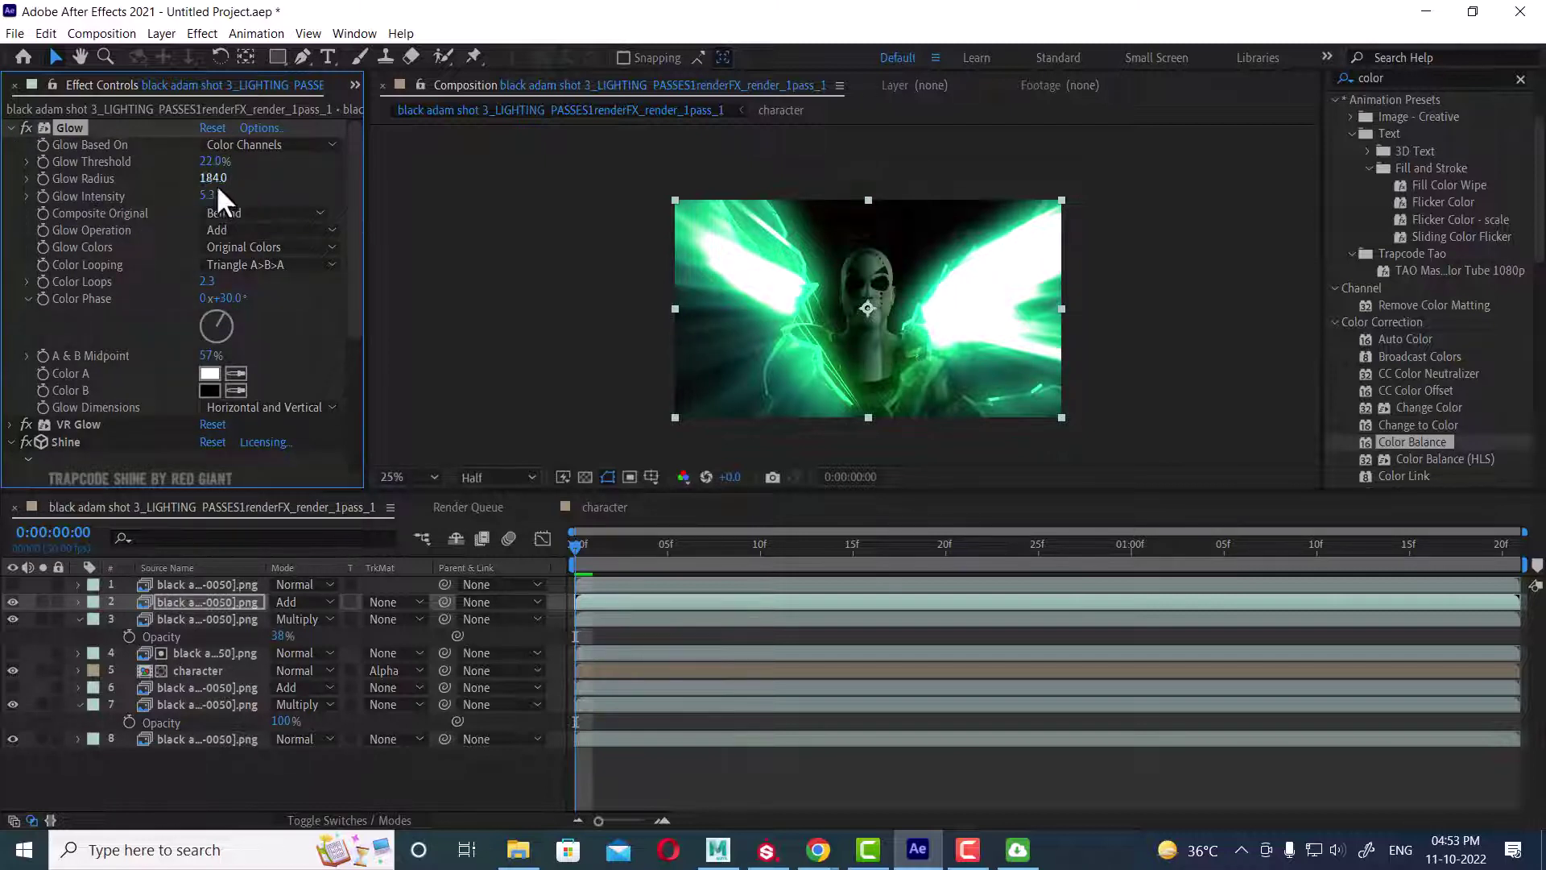
{"action": "mouse_move", "coordinate": [211, 161]}
{"action": "left_mouse_down"}
{"action": "mouse_move", "coordinate": [189, 161]}
{"action": "mouse_move", "coordinate": [220, 161]}
{"action": "left_mouse_up"}
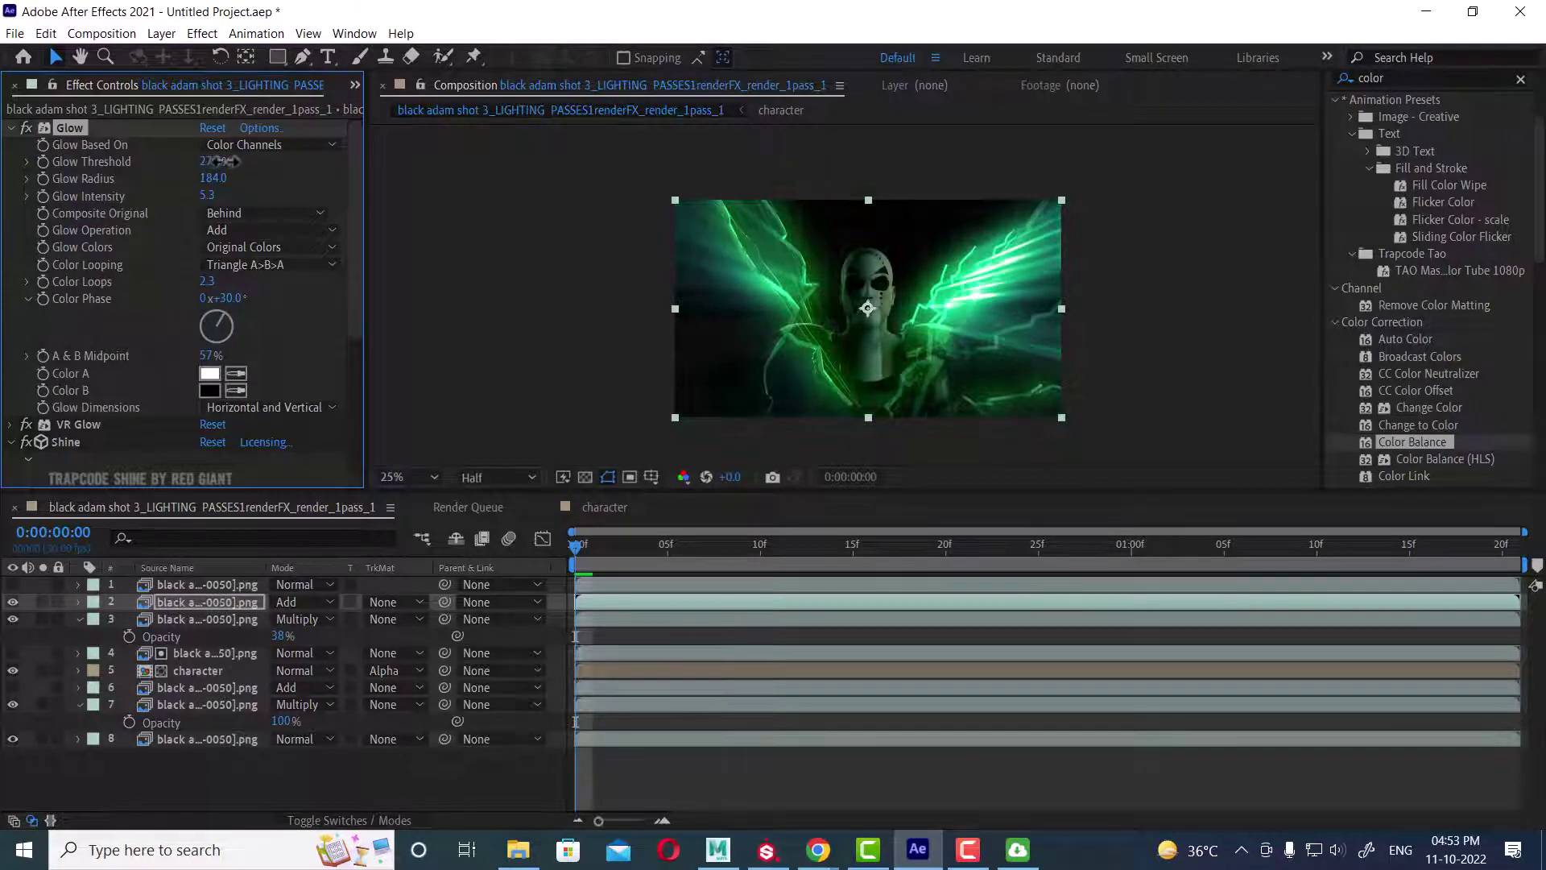
Step: Play back the composition to examine the lightning with Glow enabled, and return to frame 0
{"action": "left_click", "coordinate": [644, 555]}
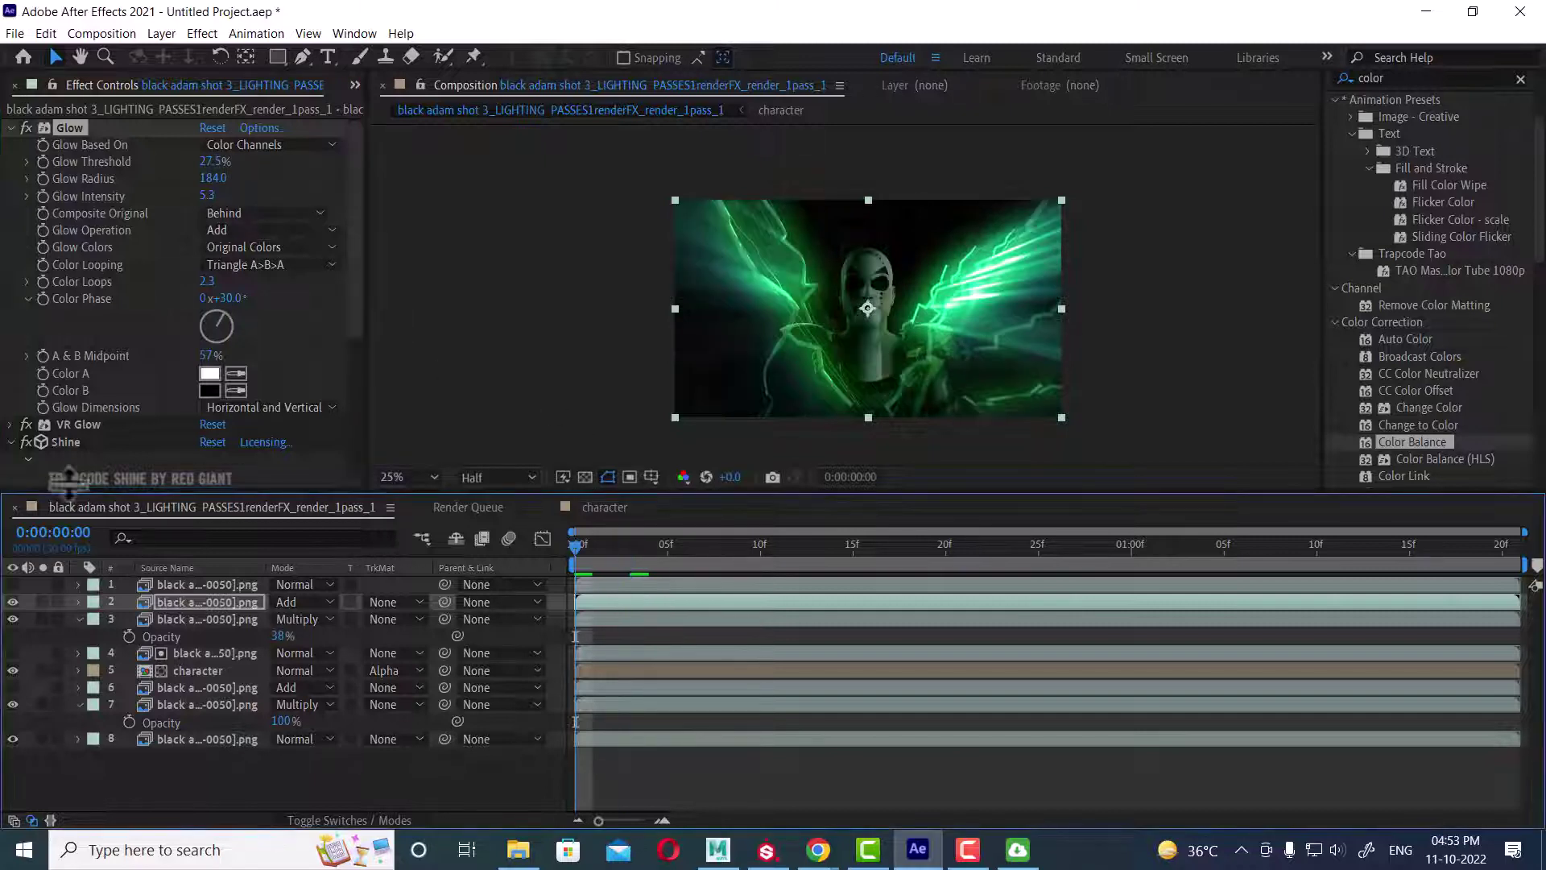
{"action": "key", "text": "space"}
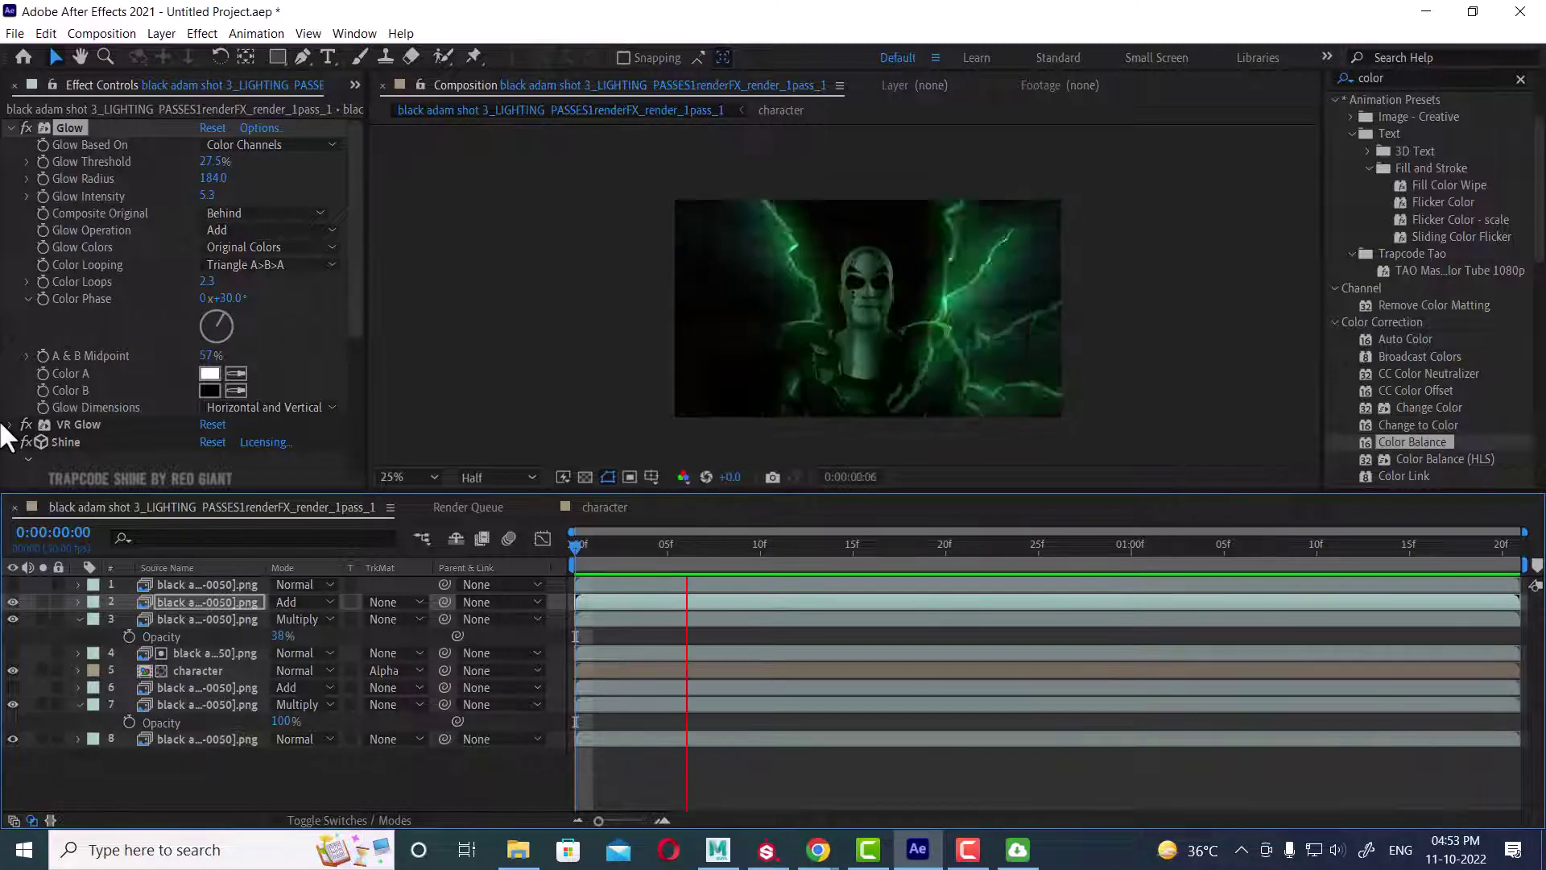
{"action": "key", "text": "space"}
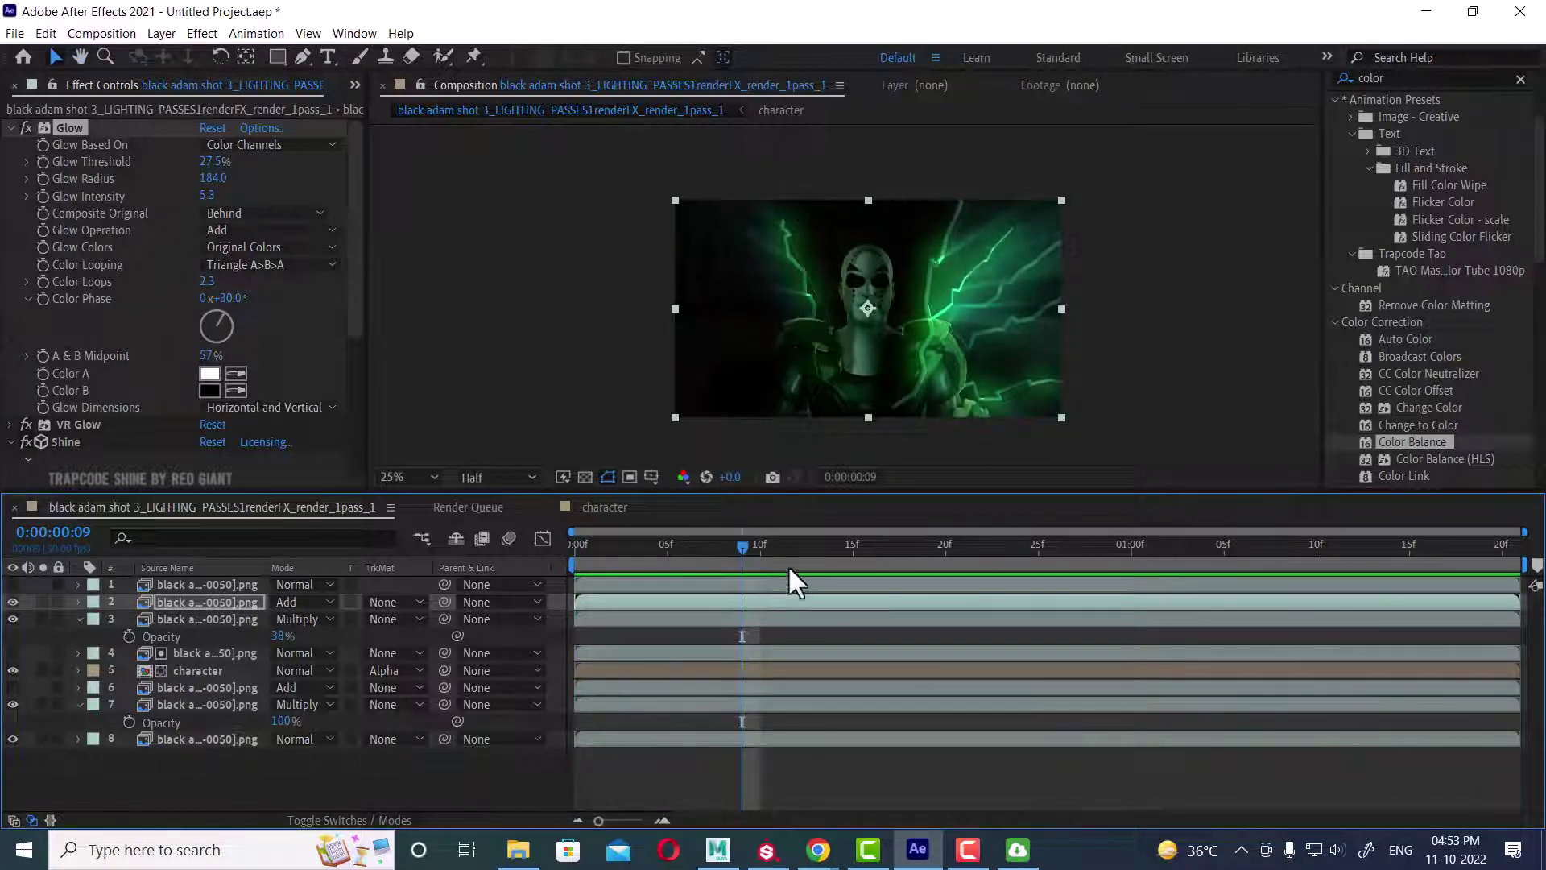
{"action": "left_click_drag", "start_coordinate": [741, 547], "coordinate": [525, 547]}
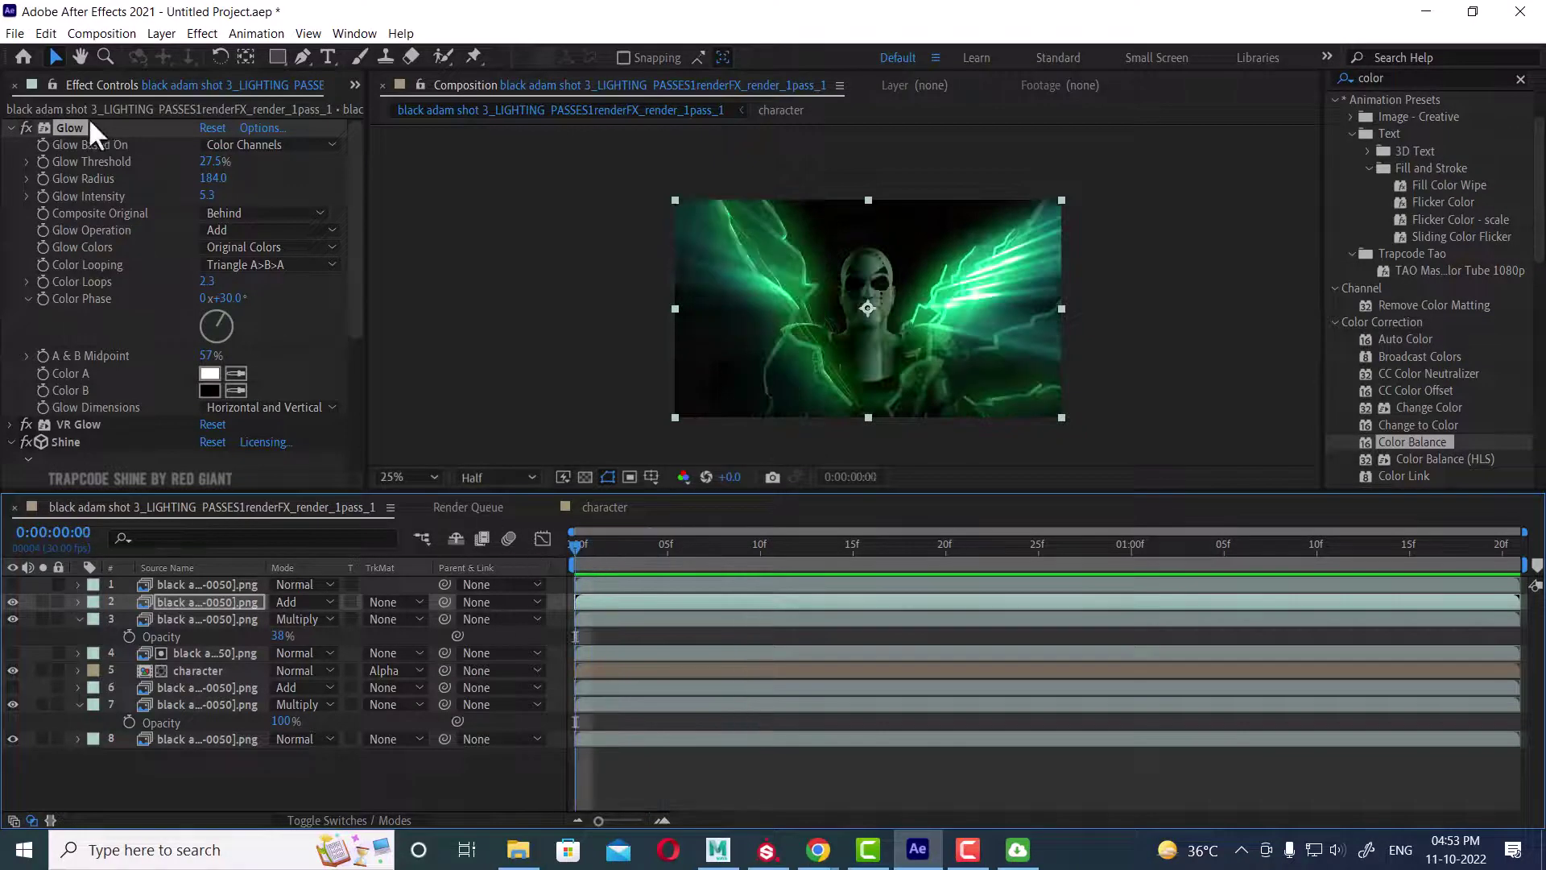
Step: Keyframe layer 2's Glow Threshold at 27.5% on frame 0, 22.4% on frame 9 and 19.2% on frame 27
{"action": "left_click", "coordinate": [41, 161]}
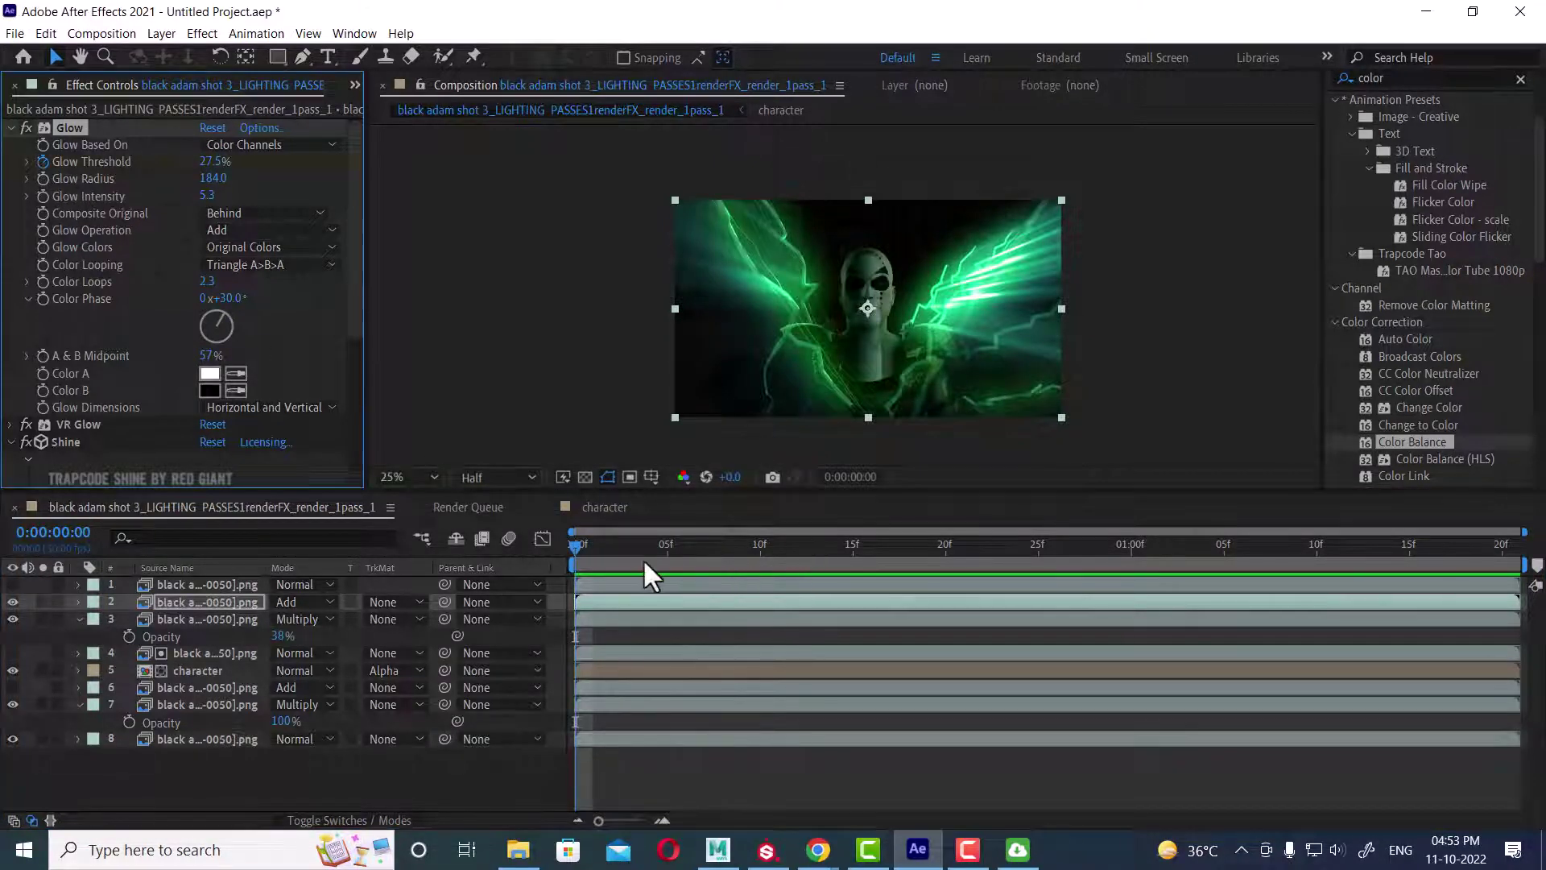
{"action": "left_click_drag", "start_coordinate": [601, 545], "coordinate": [732, 544]}
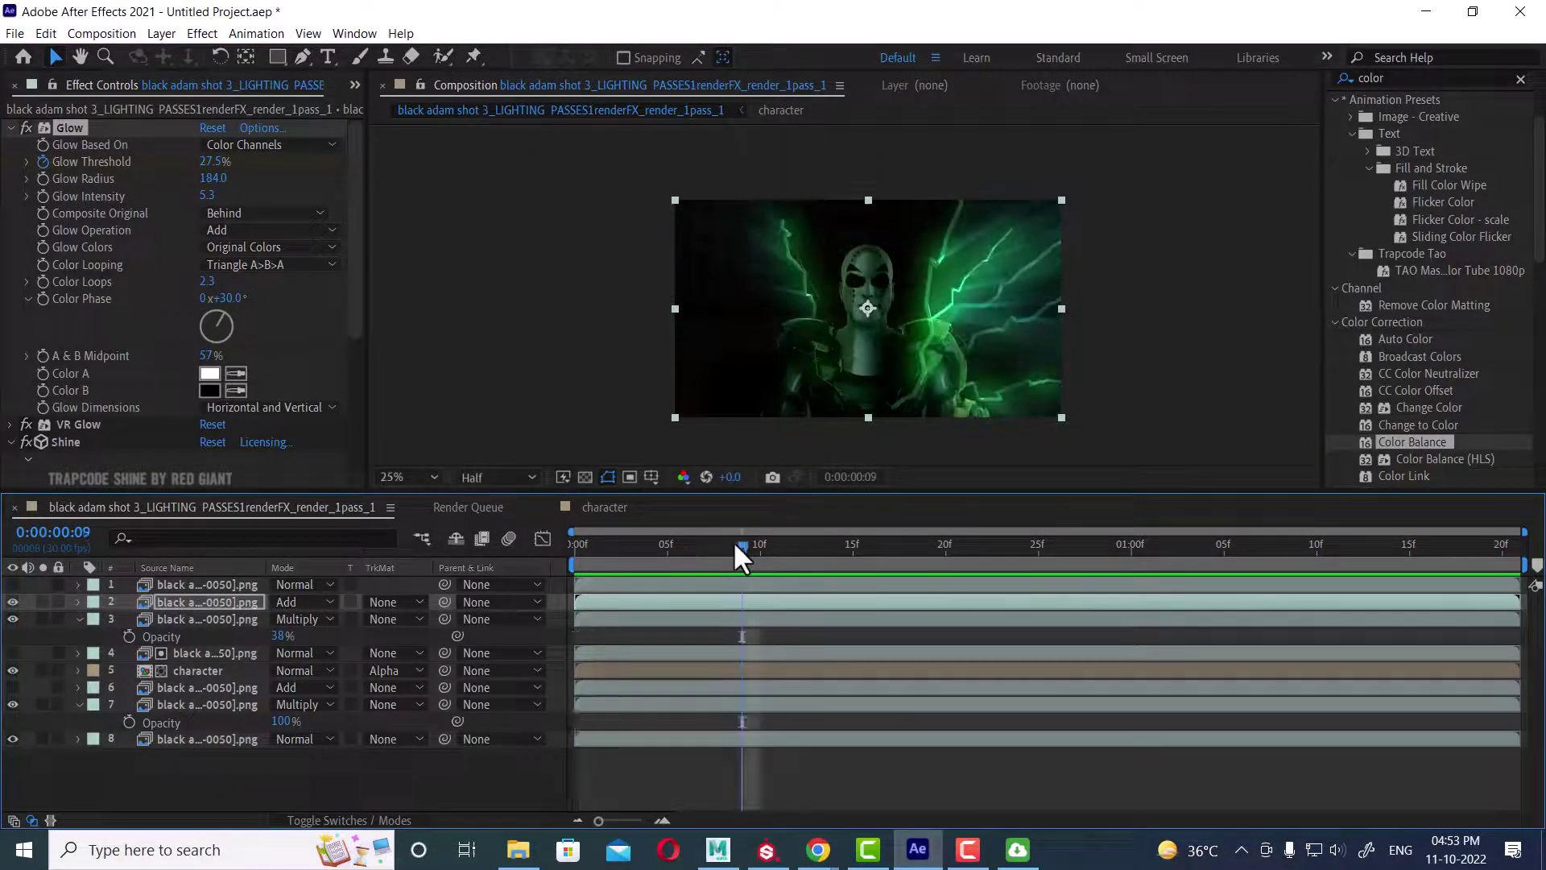
{"action": "left_click_drag", "start_coordinate": [213, 161], "coordinate": [202, 161]}
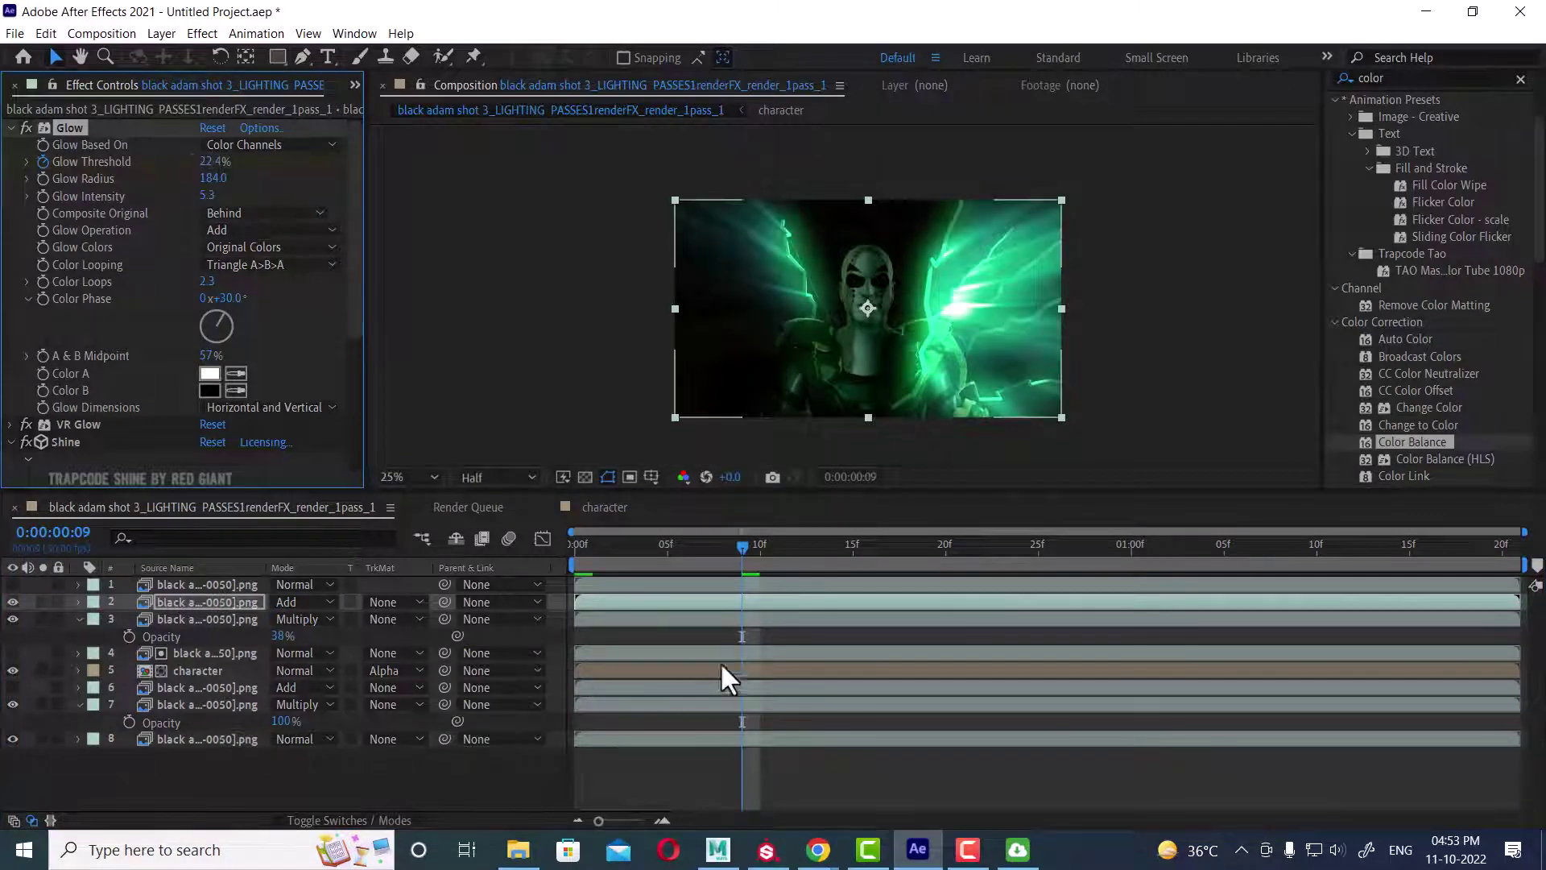
{"action": "left_click_drag", "start_coordinate": [742, 548], "coordinate": [1075, 552]}
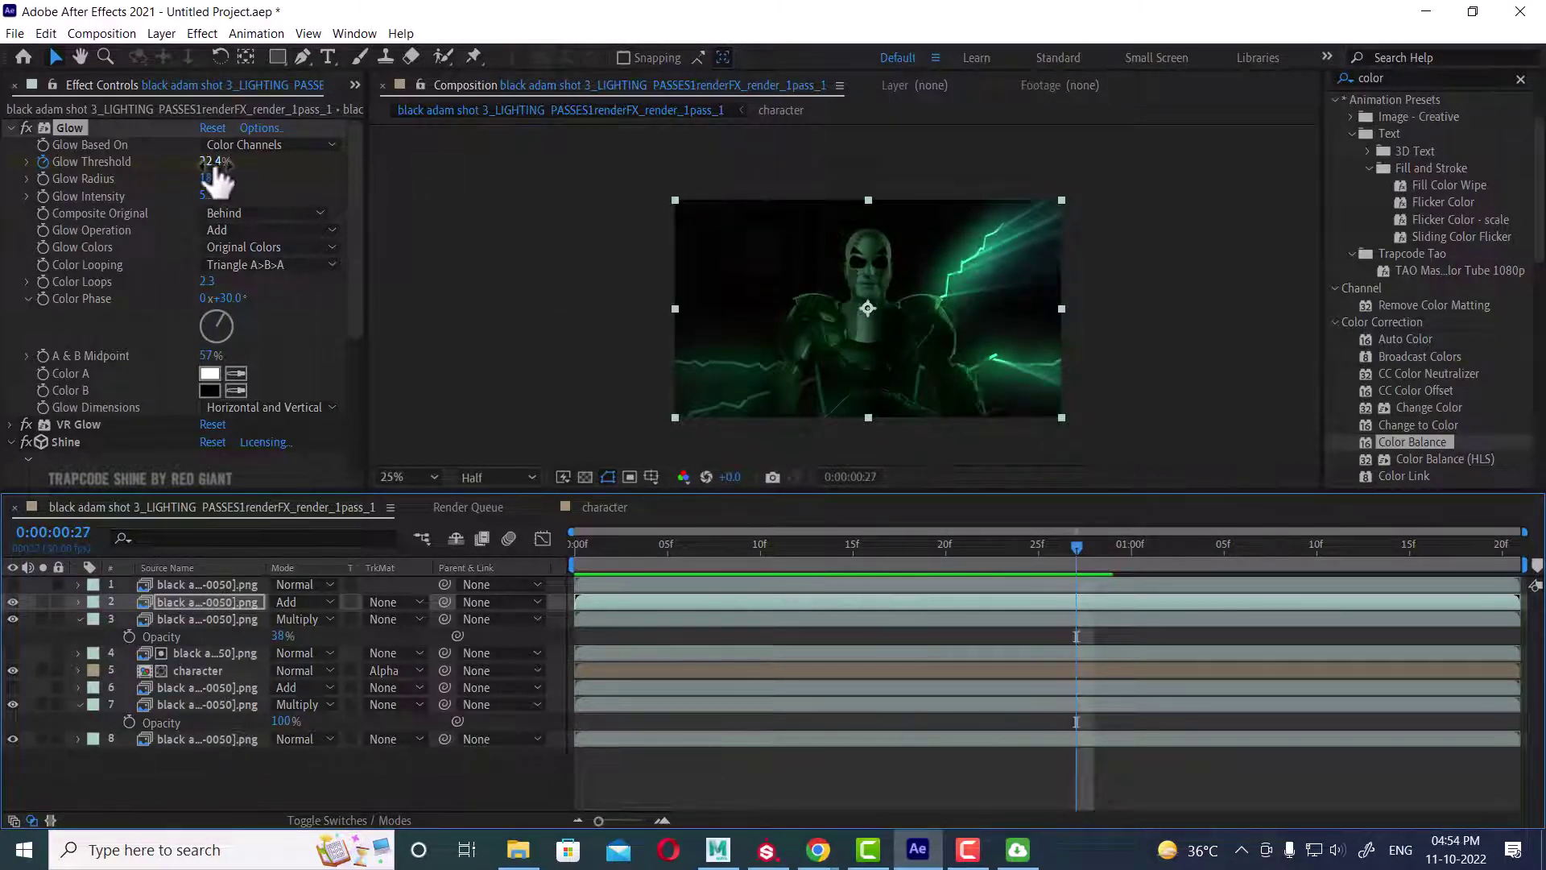
{"action": "left_click_drag", "start_coordinate": [212, 163], "coordinate": [211, 161]}
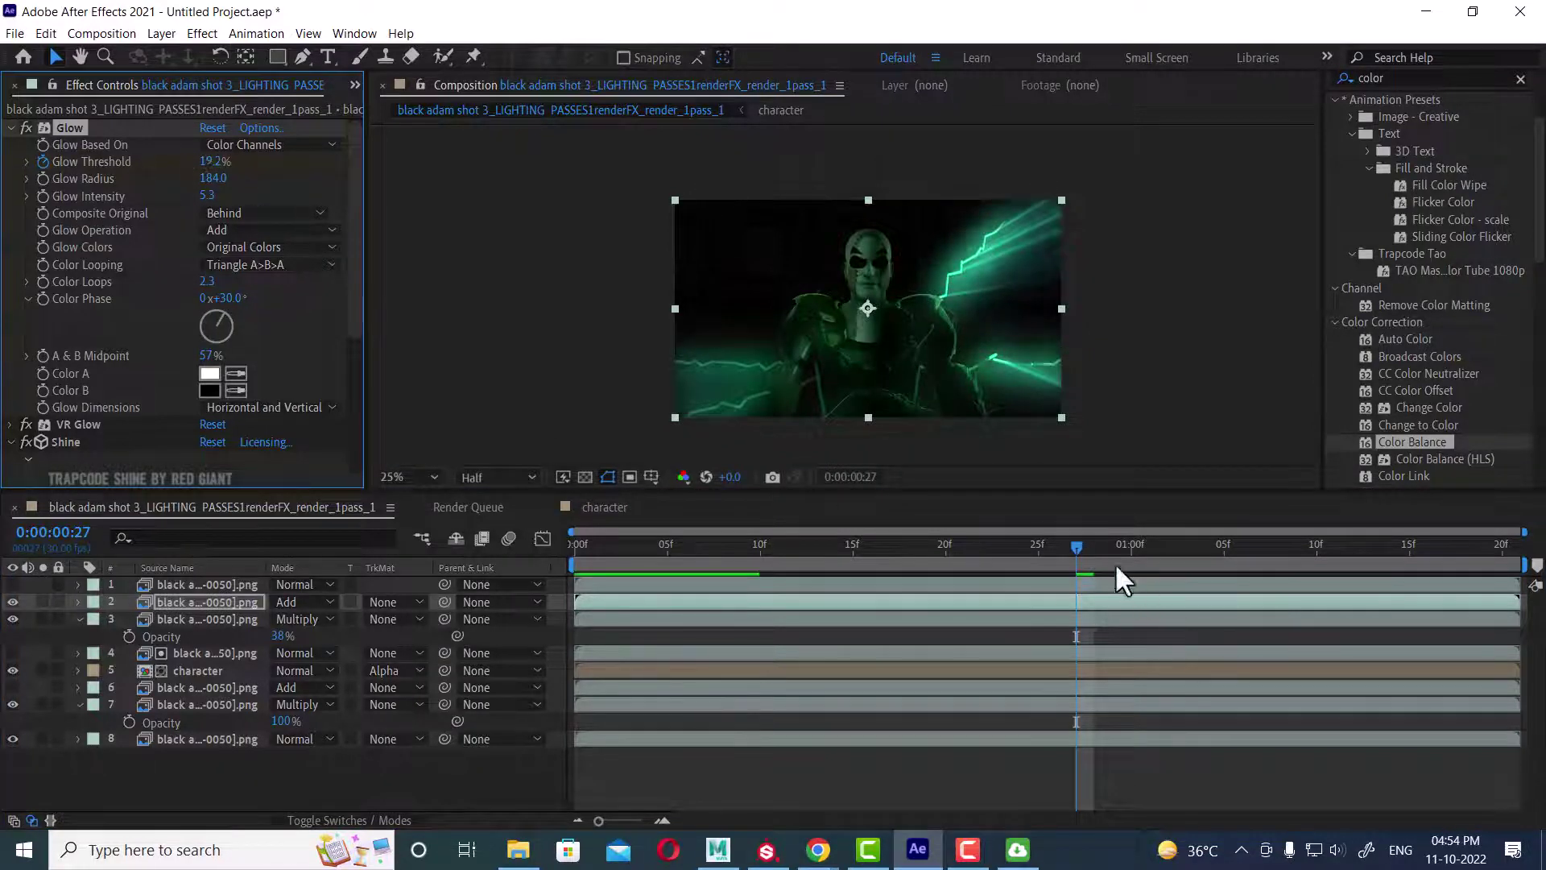
Step: Add a Glow Threshold keyframe of 25.3% on layer 2 at frame 17
{"action": "left_click_drag", "start_coordinate": [1071, 549], "coordinate": [892, 553]}
{"action": "key", "text": "ctrl+z"}
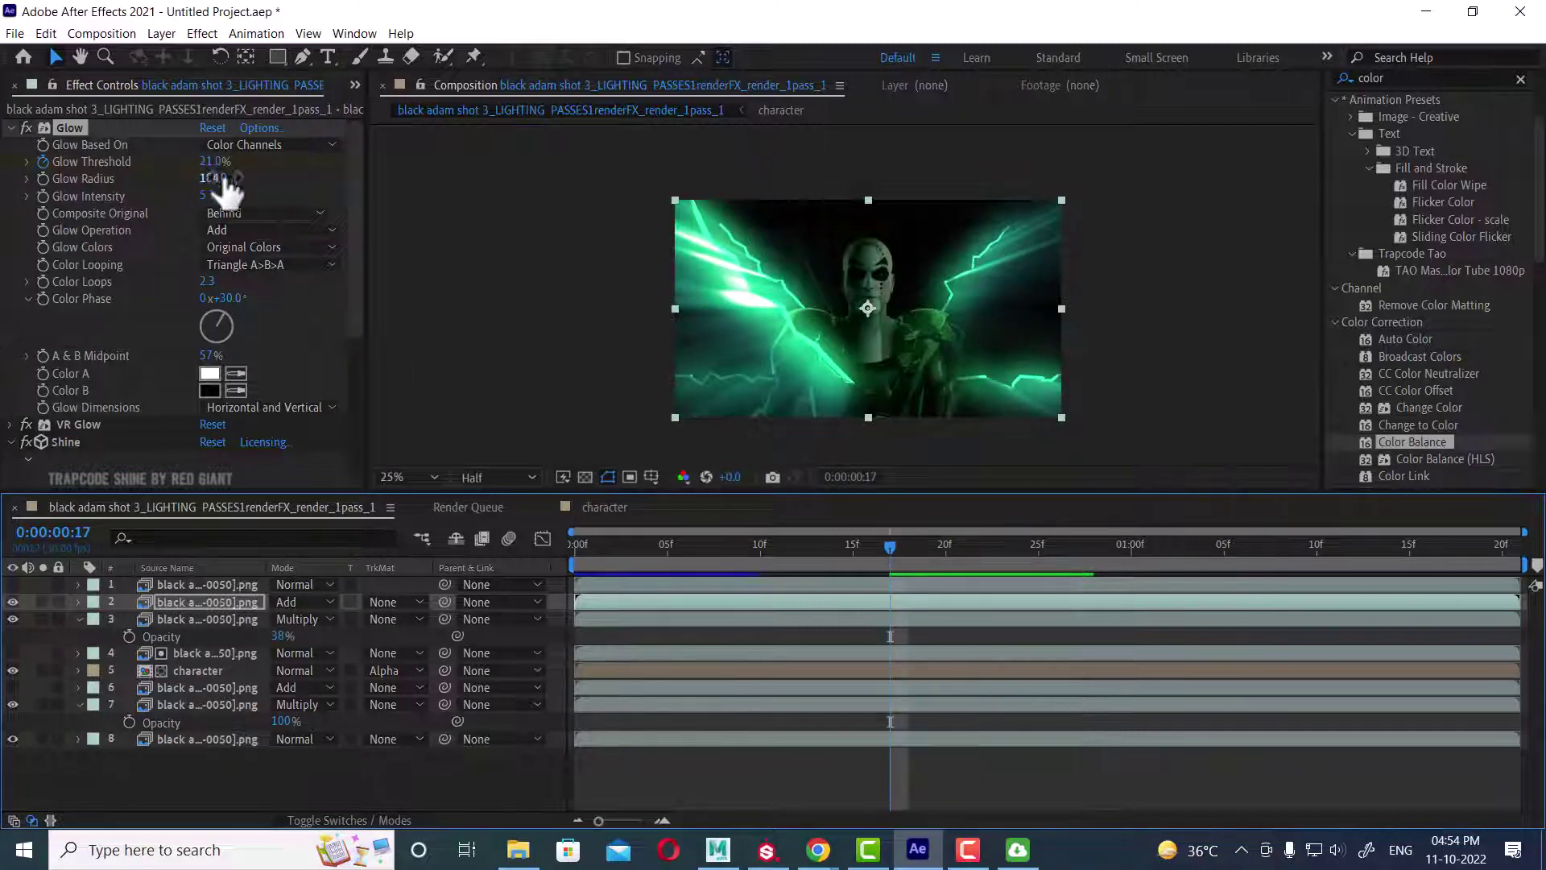
{"action": "mouse_move", "coordinate": [211, 162]}
{"action": "left_mouse_down"}
{"action": "mouse_move", "coordinate": [194, 162]}
{"action": "mouse_move", "coordinate": [233, 163]}
{"action": "left_mouse_up"}
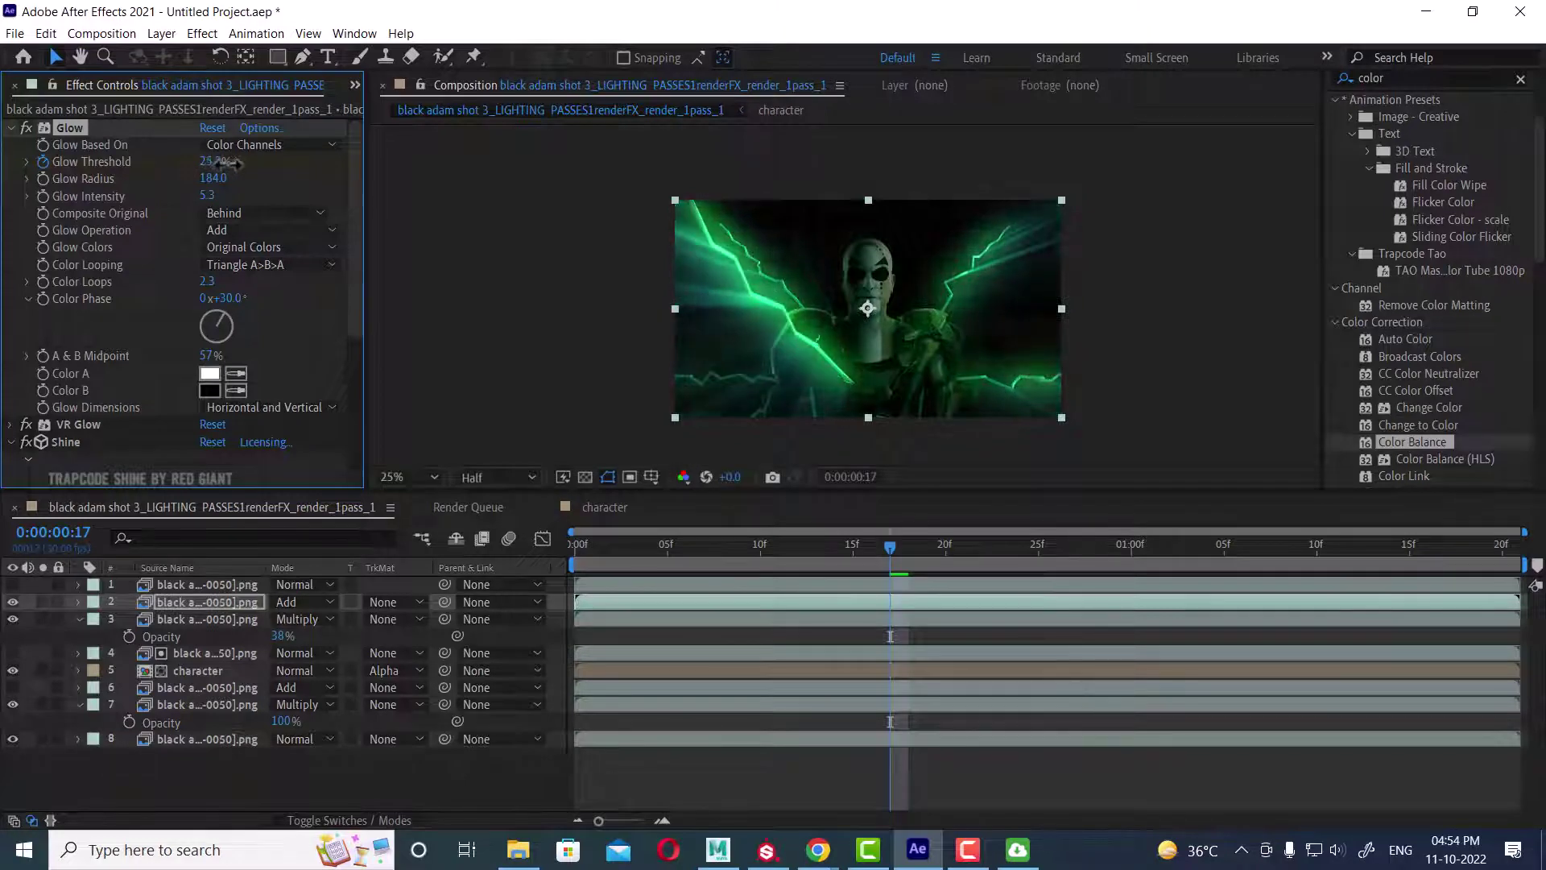
Step: Play back the composition, including from frame 0, to examine the animated Glow Threshold on the lightning
{"action": "key", "text": "space"}
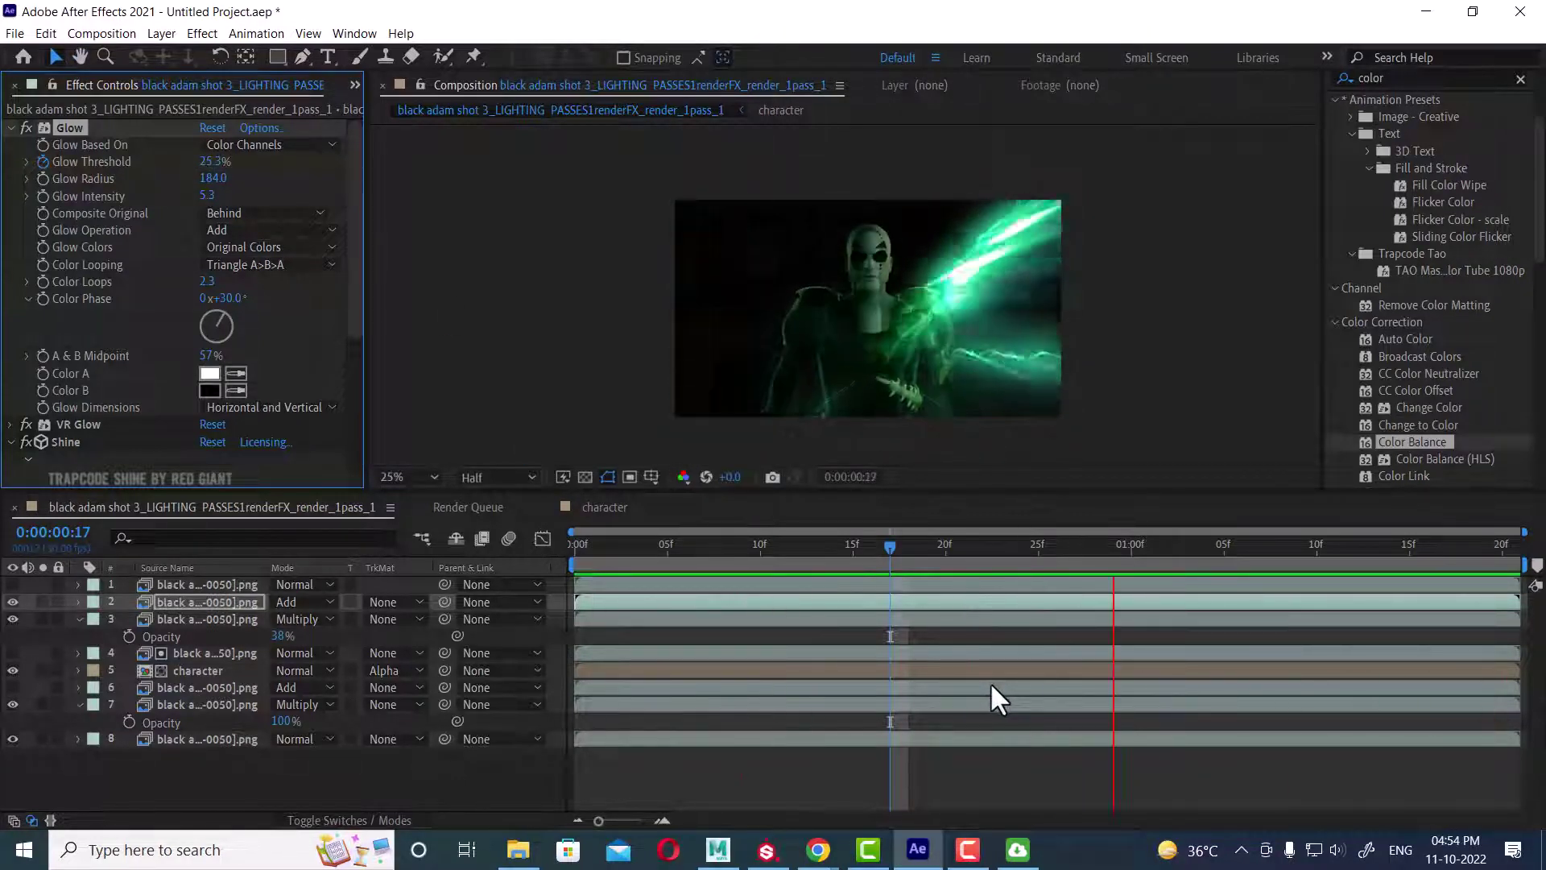
{"action": "key", "text": "space"}
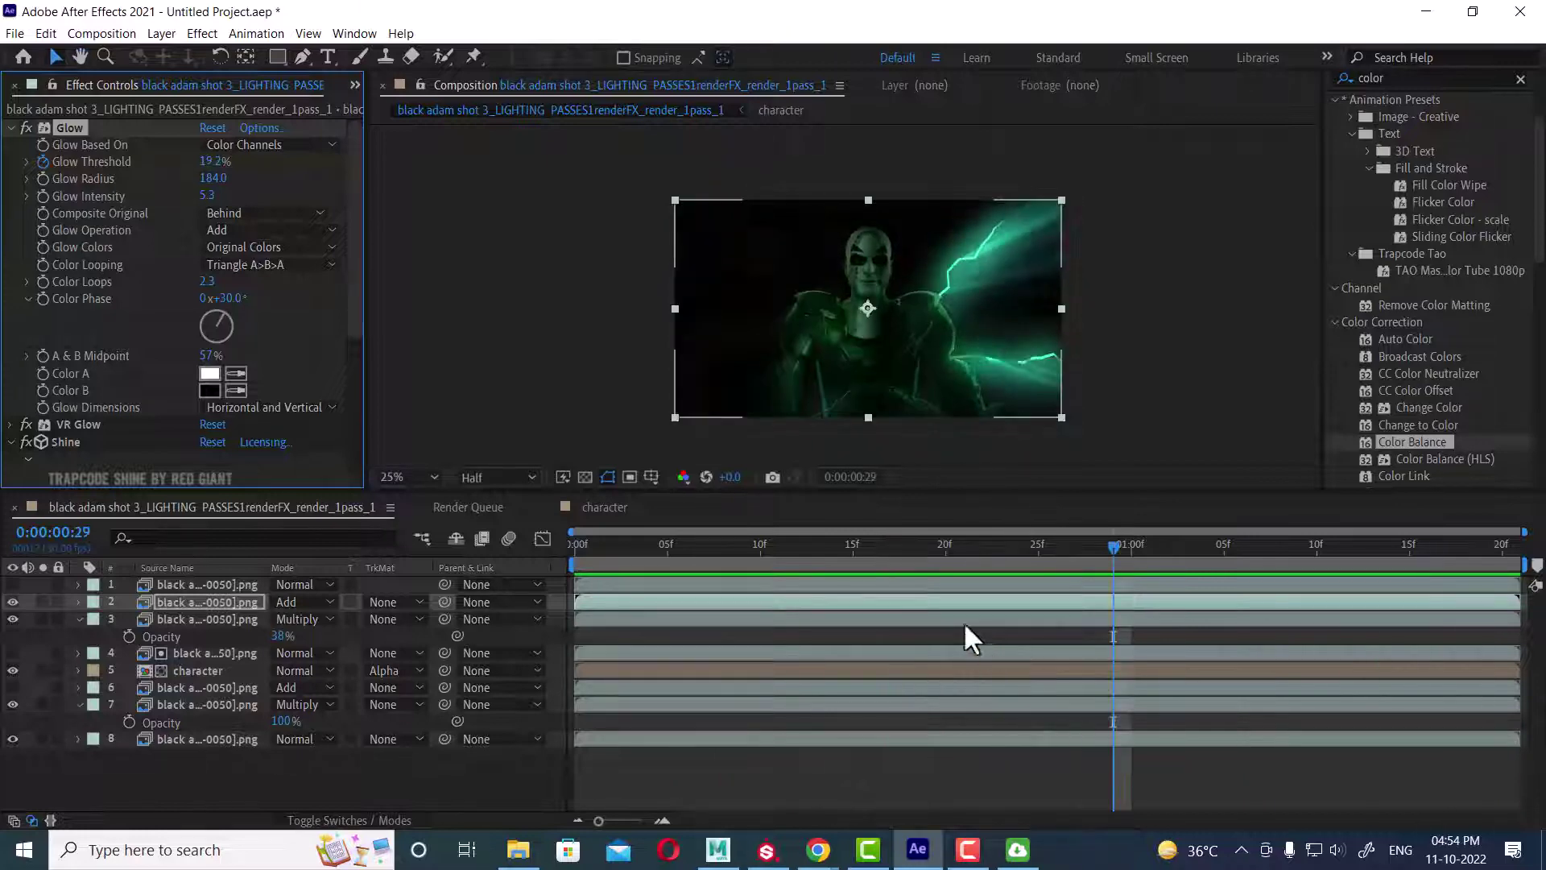
{"action": "left_click_drag", "start_coordinate": [793, 542], "coordinate": [475, 513]}
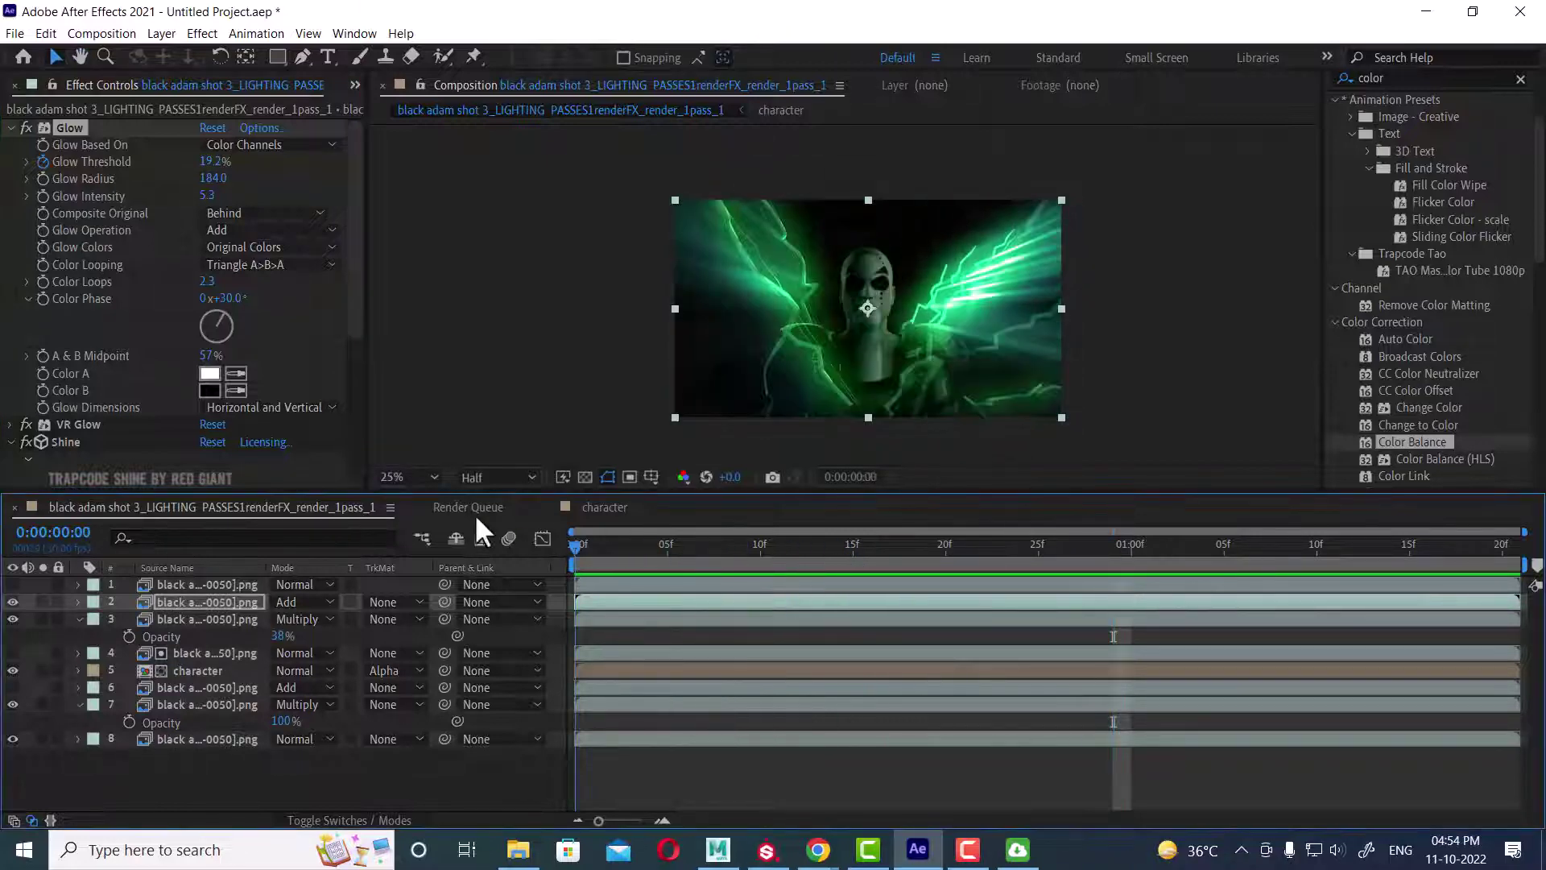
{"action": "key", "text": "space"}
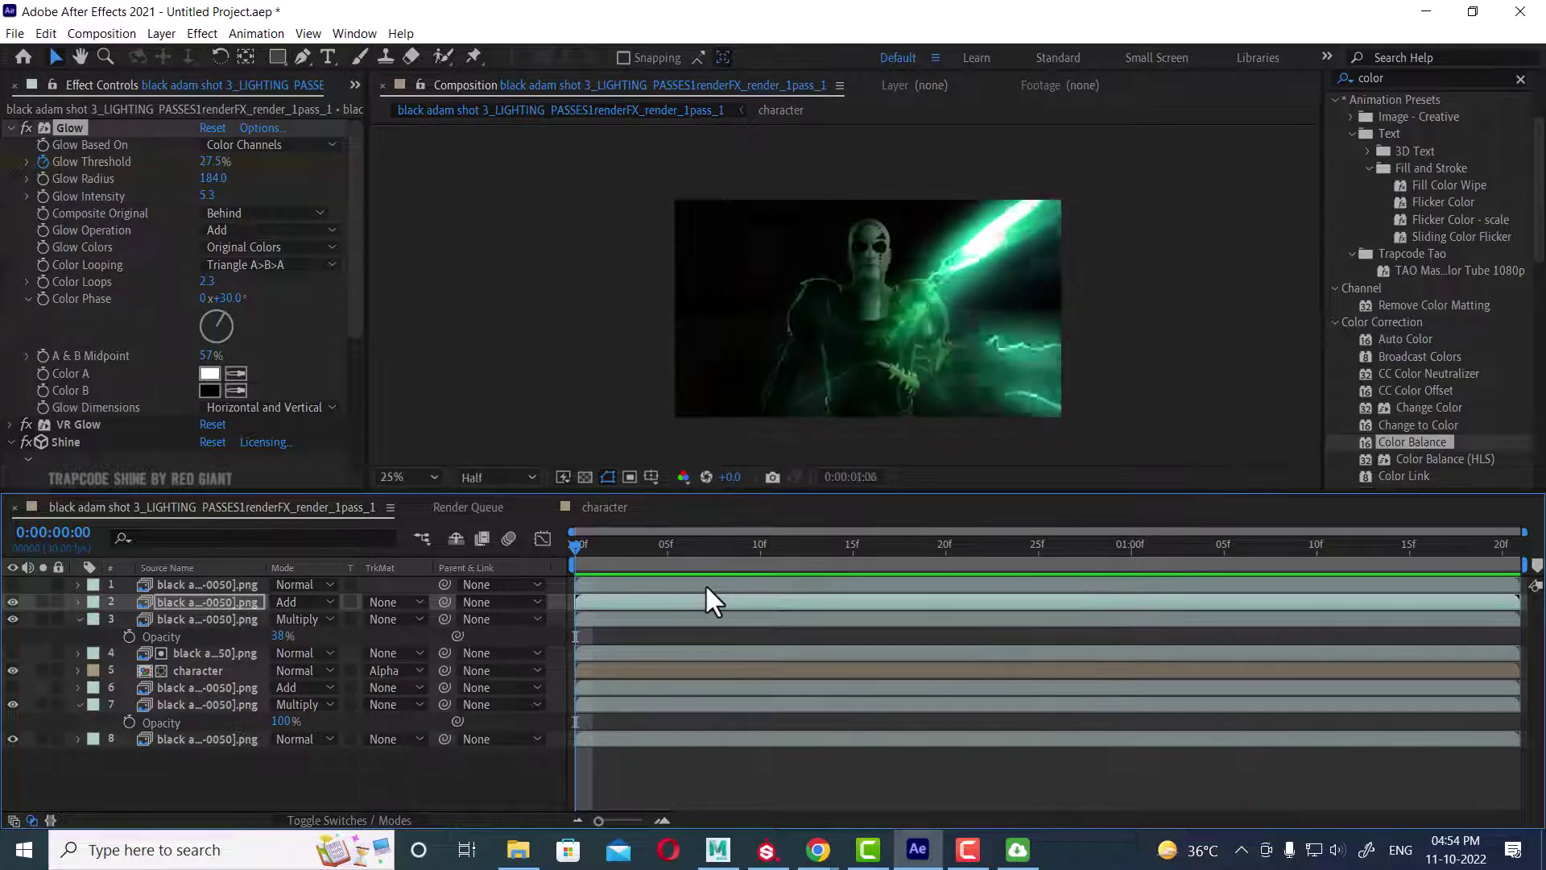
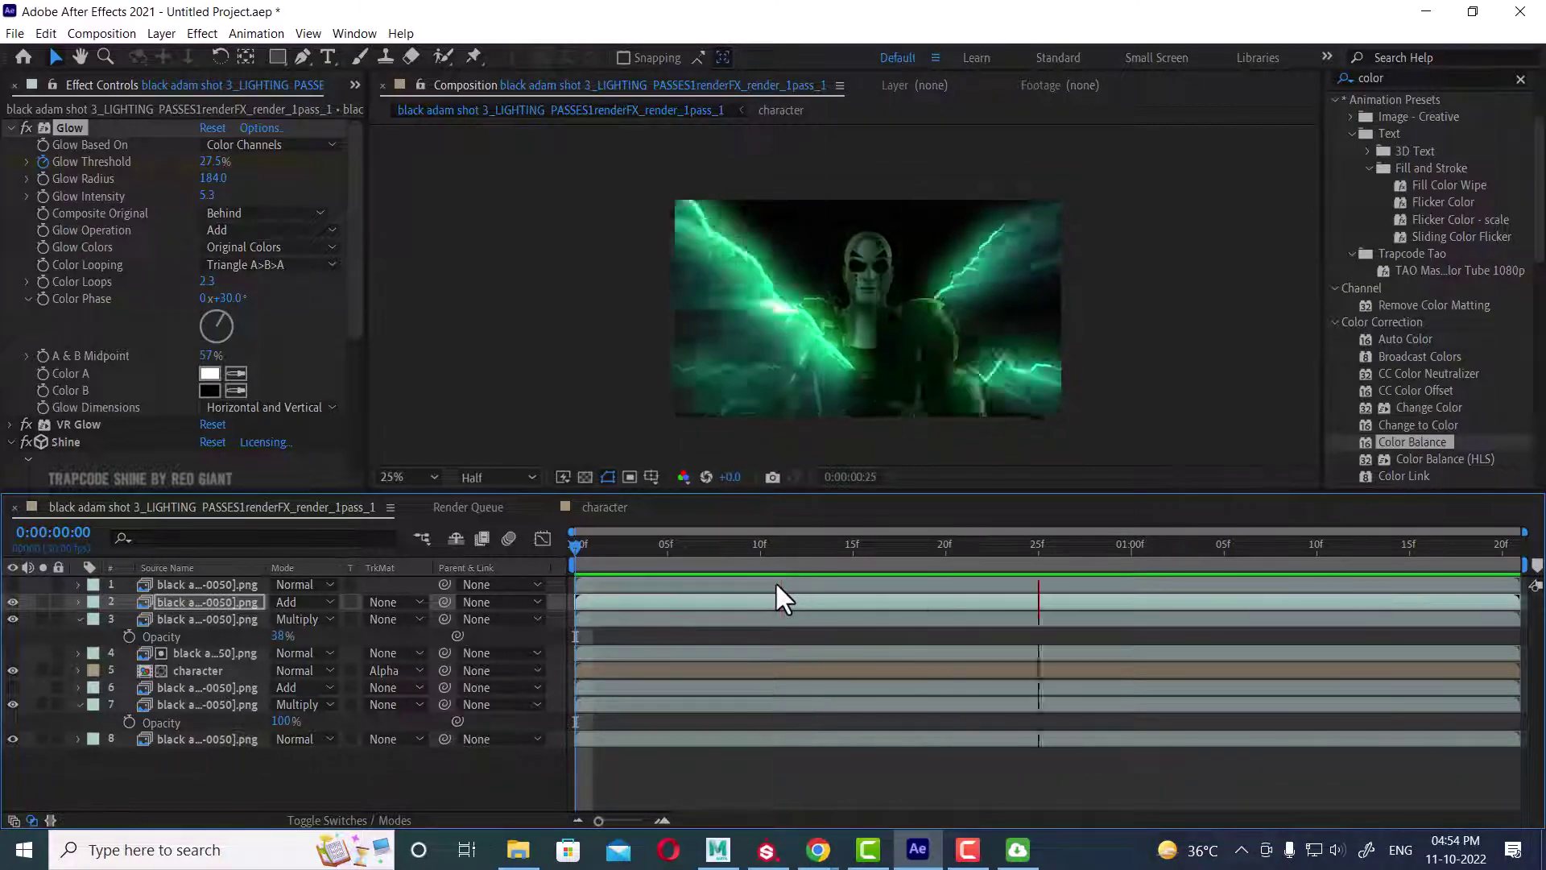
{"action": "key", "text": "space"}
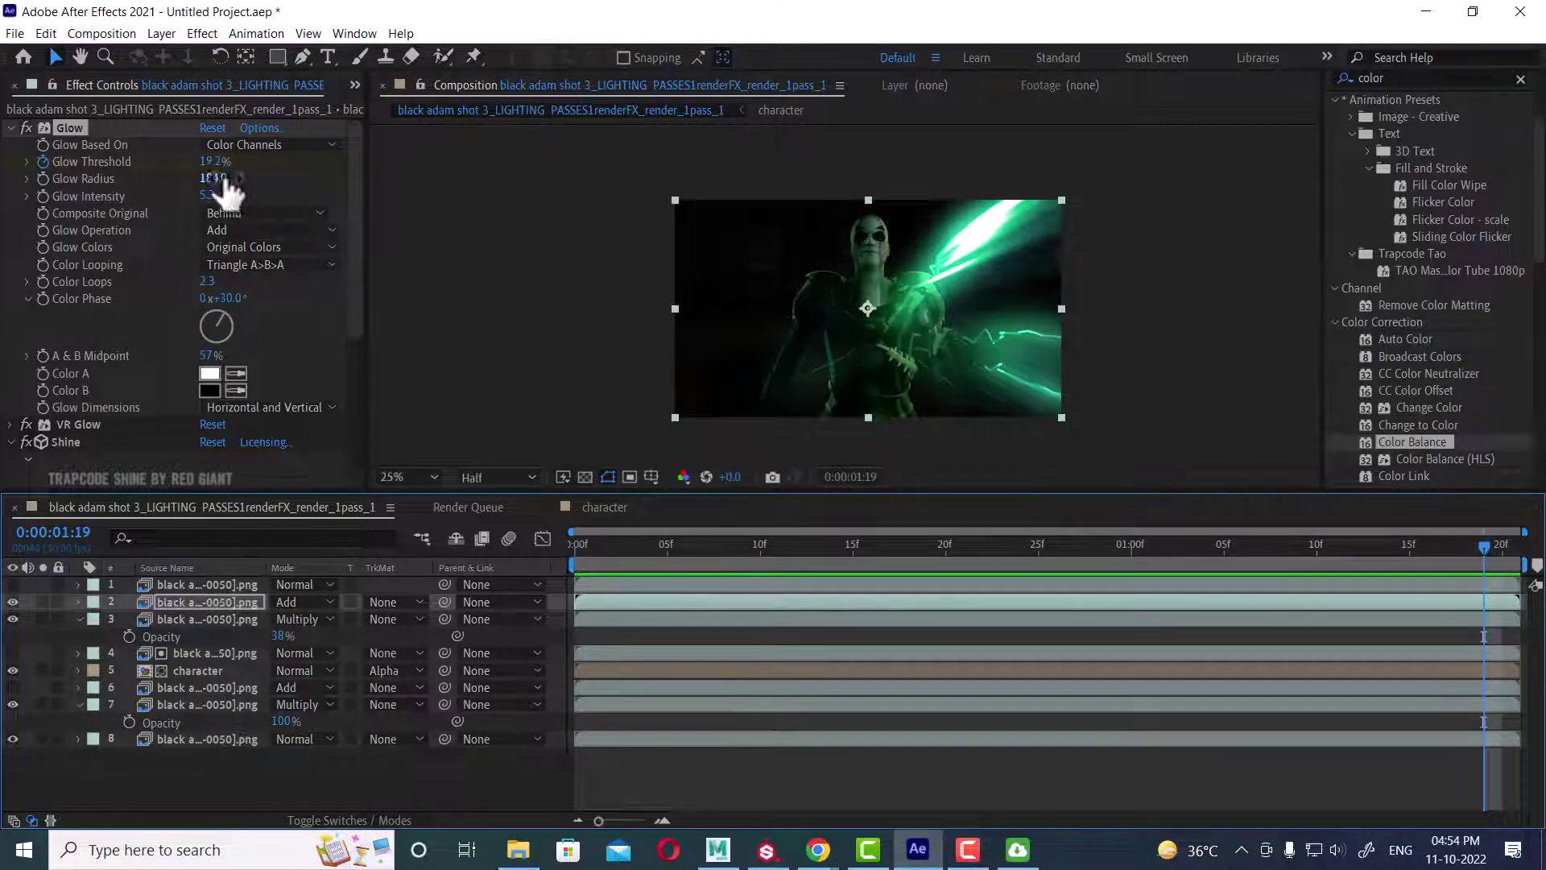
Step: Add a Glow Threshold keyframe of 20.8% on layer 2 at 0:00:01:19 and play back the result
{"action": "left_click_drag", "start_coordinate": [211, 162], "coordinate": [225, 163]}
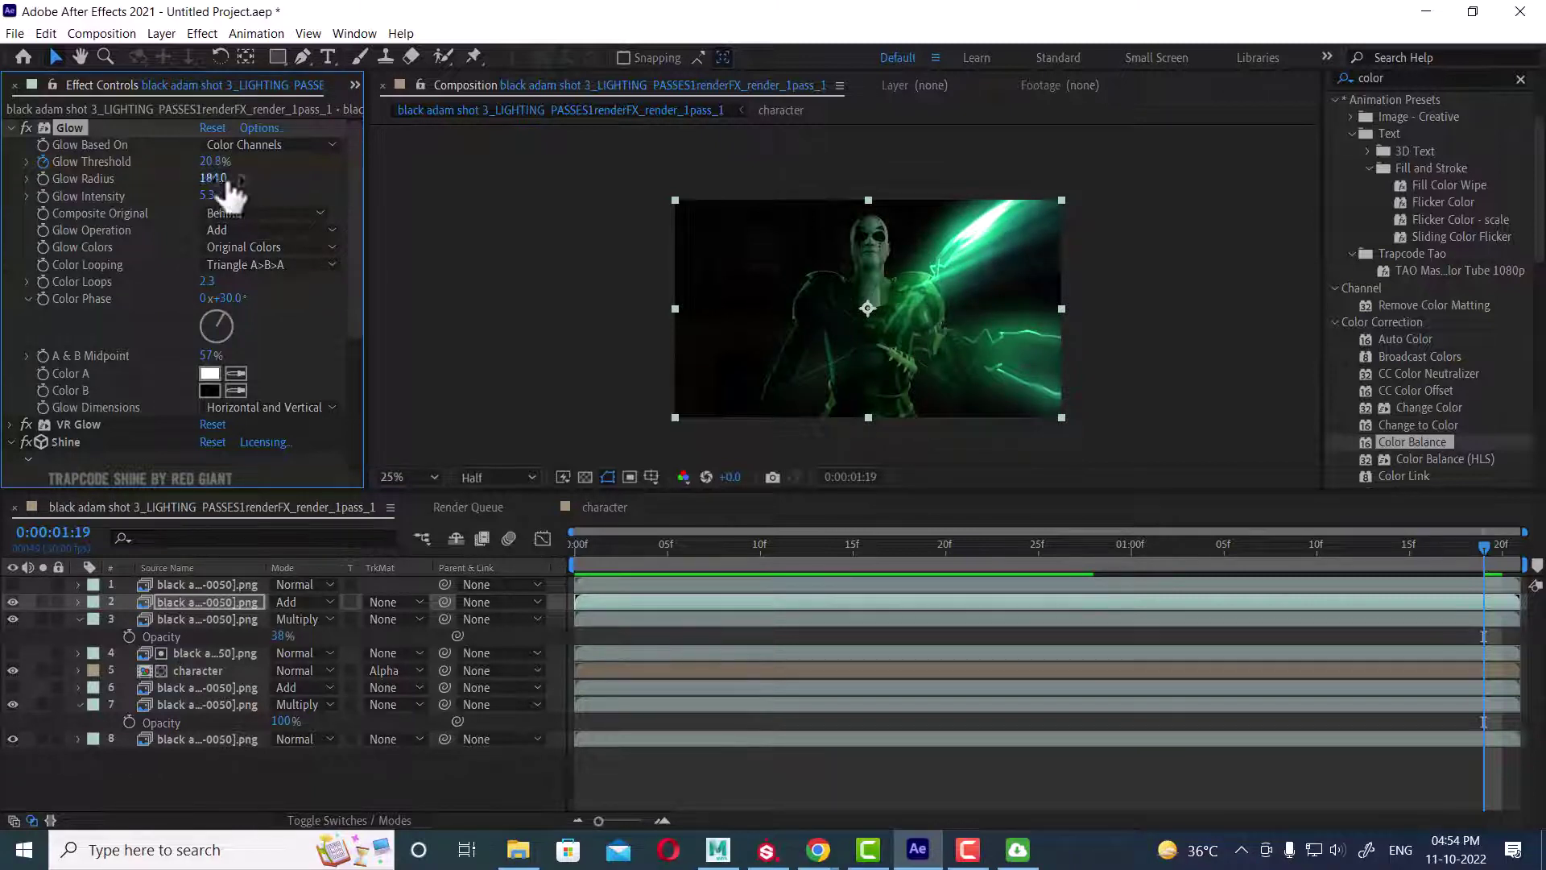
{"action": "key", "text": "space"}
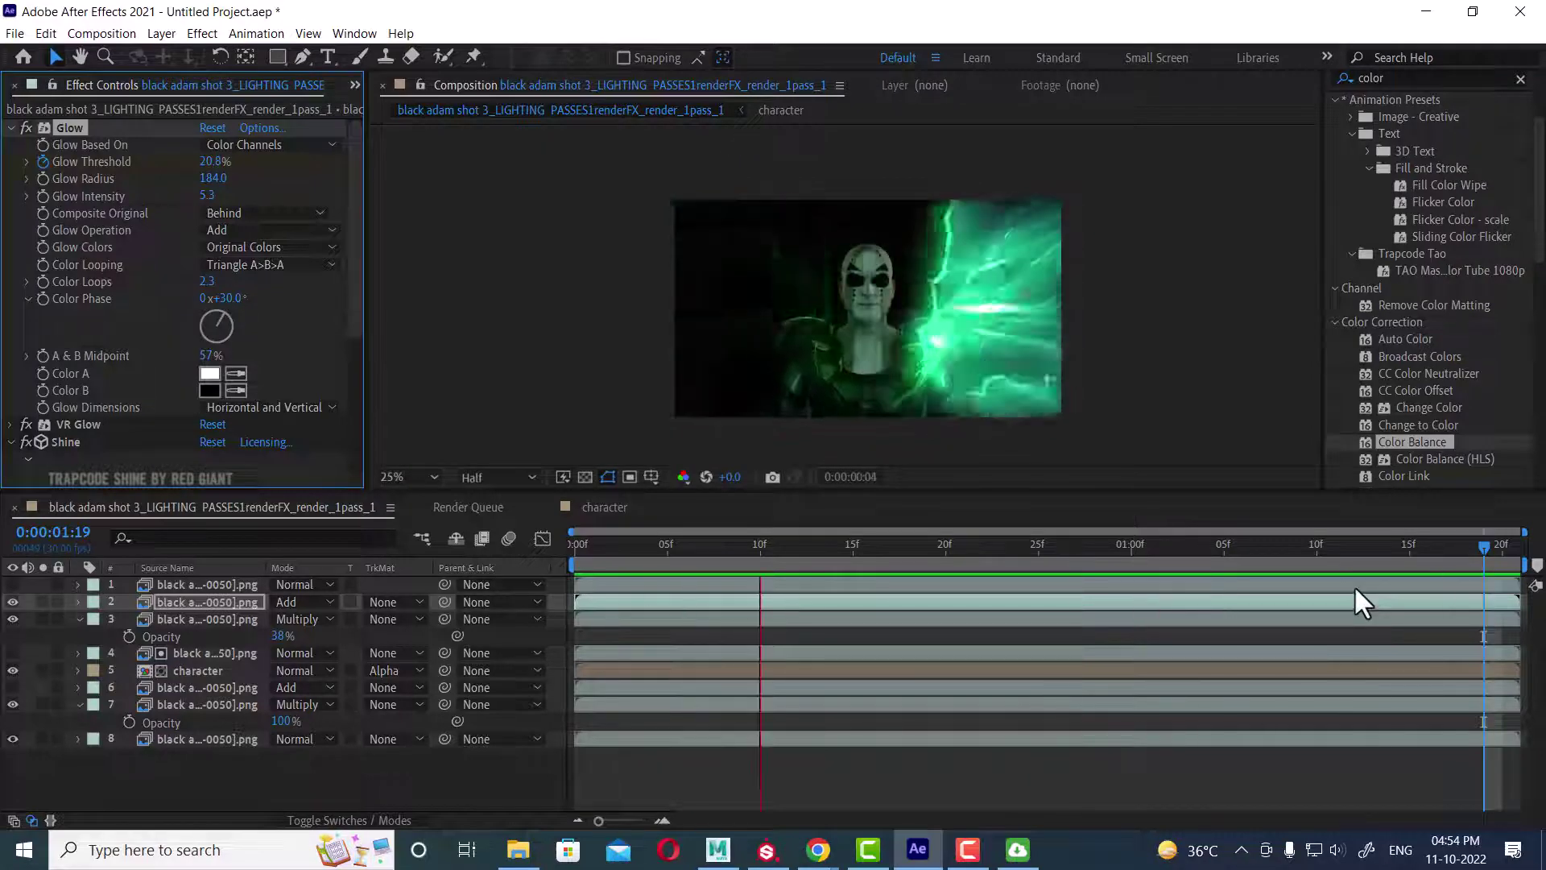
{"action": "key", "text": "space"}
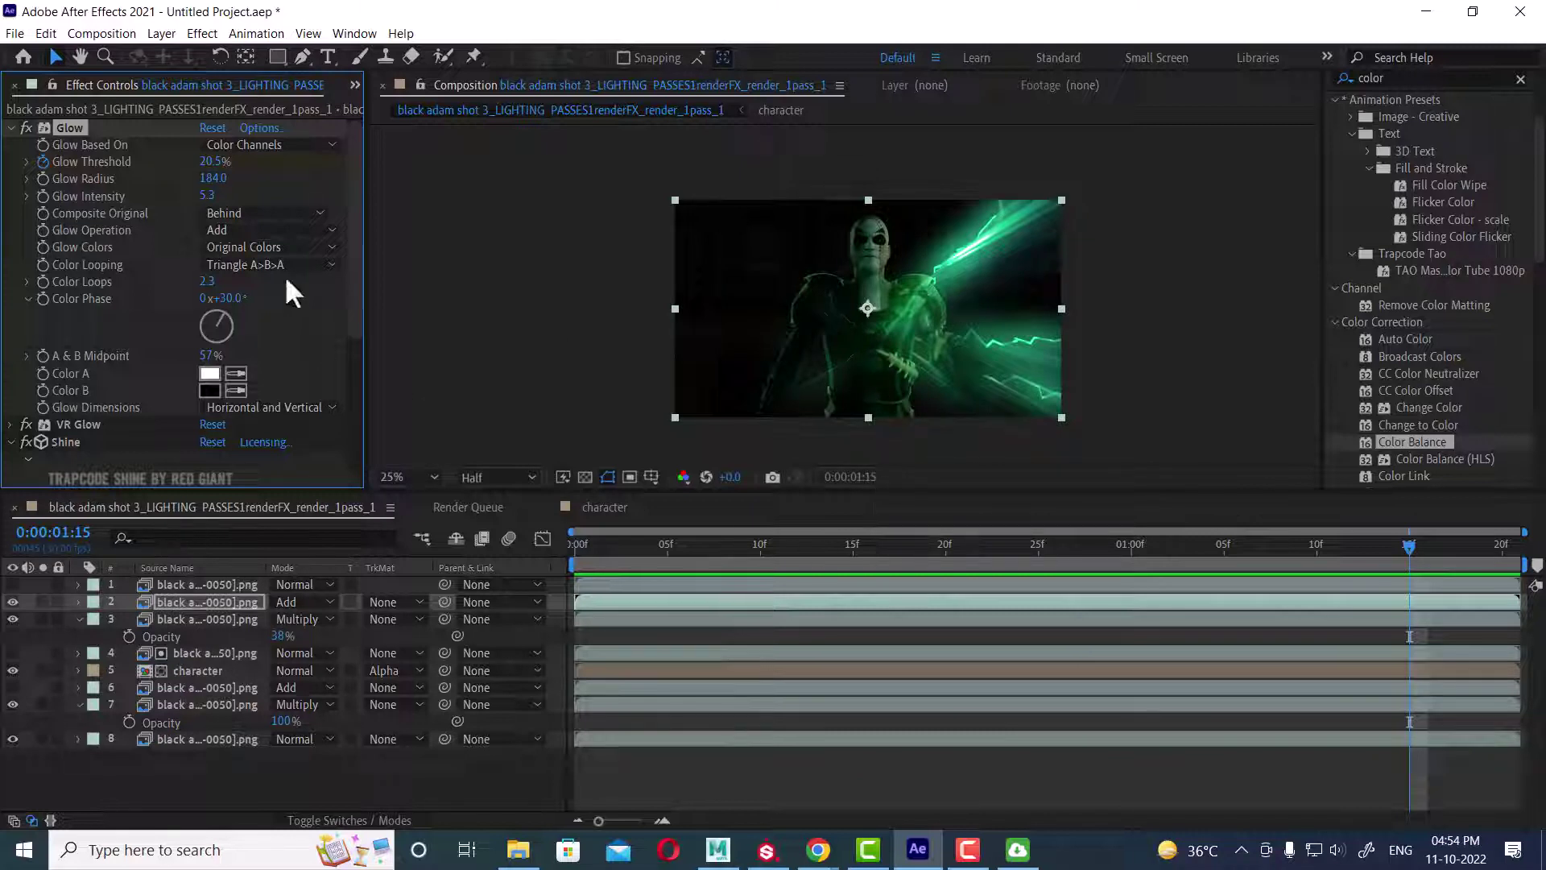
Step: Reduce layer 2's Glow Radius to 8 and play back the composition from frame 0
{"action": "left_click_drag", "start_coordinate": [215, 183], "coordinate": [149, 185]}
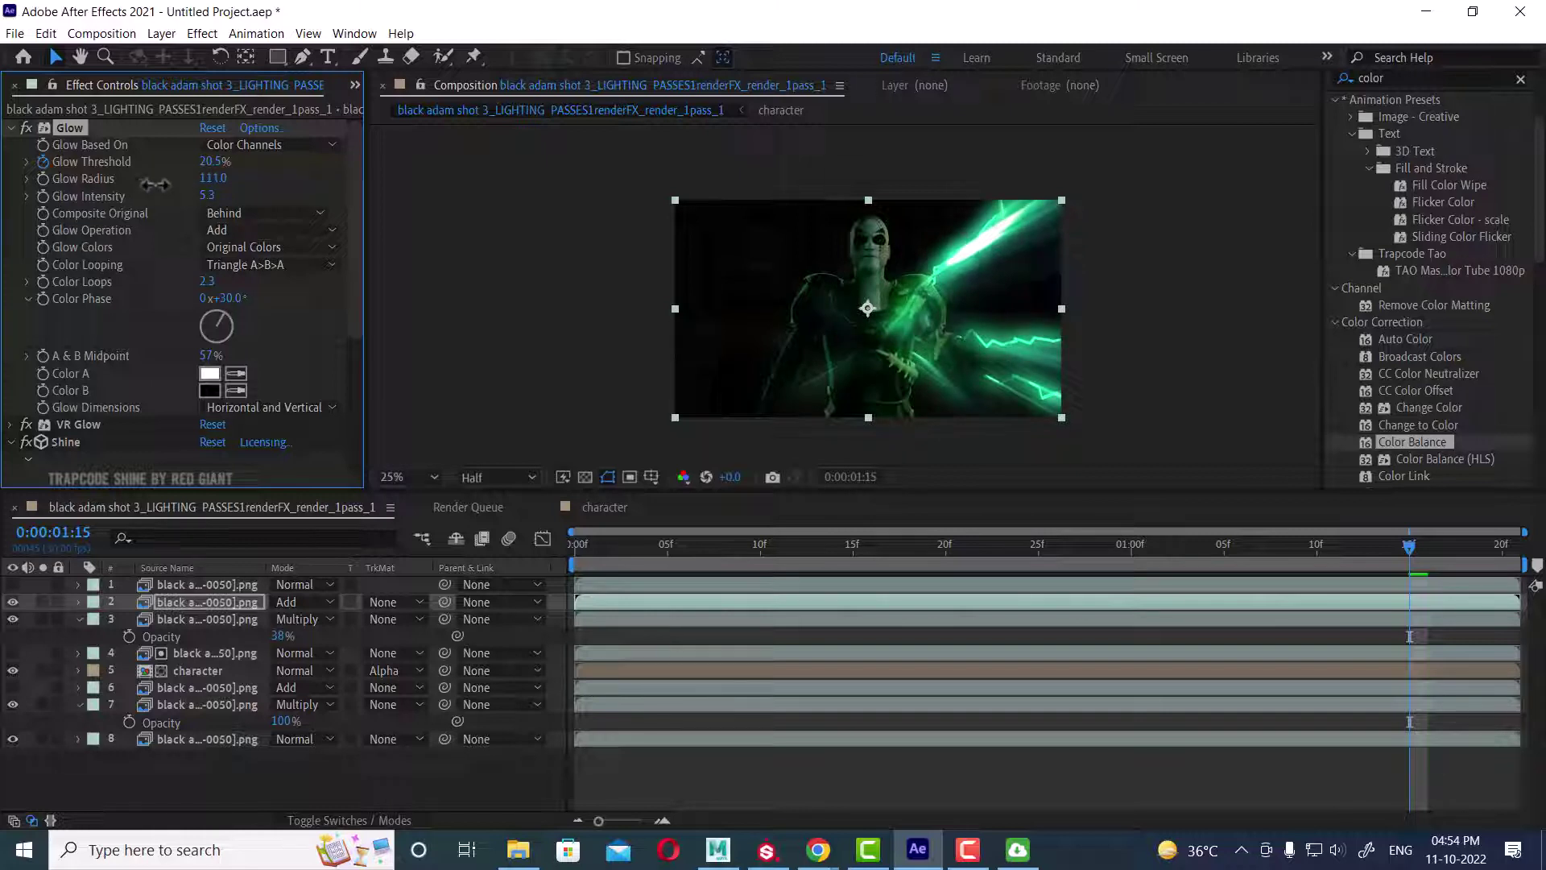
{"action": "left_click_drag", "start_coordinate": [151, 185], "coordinate": [60, 198]}
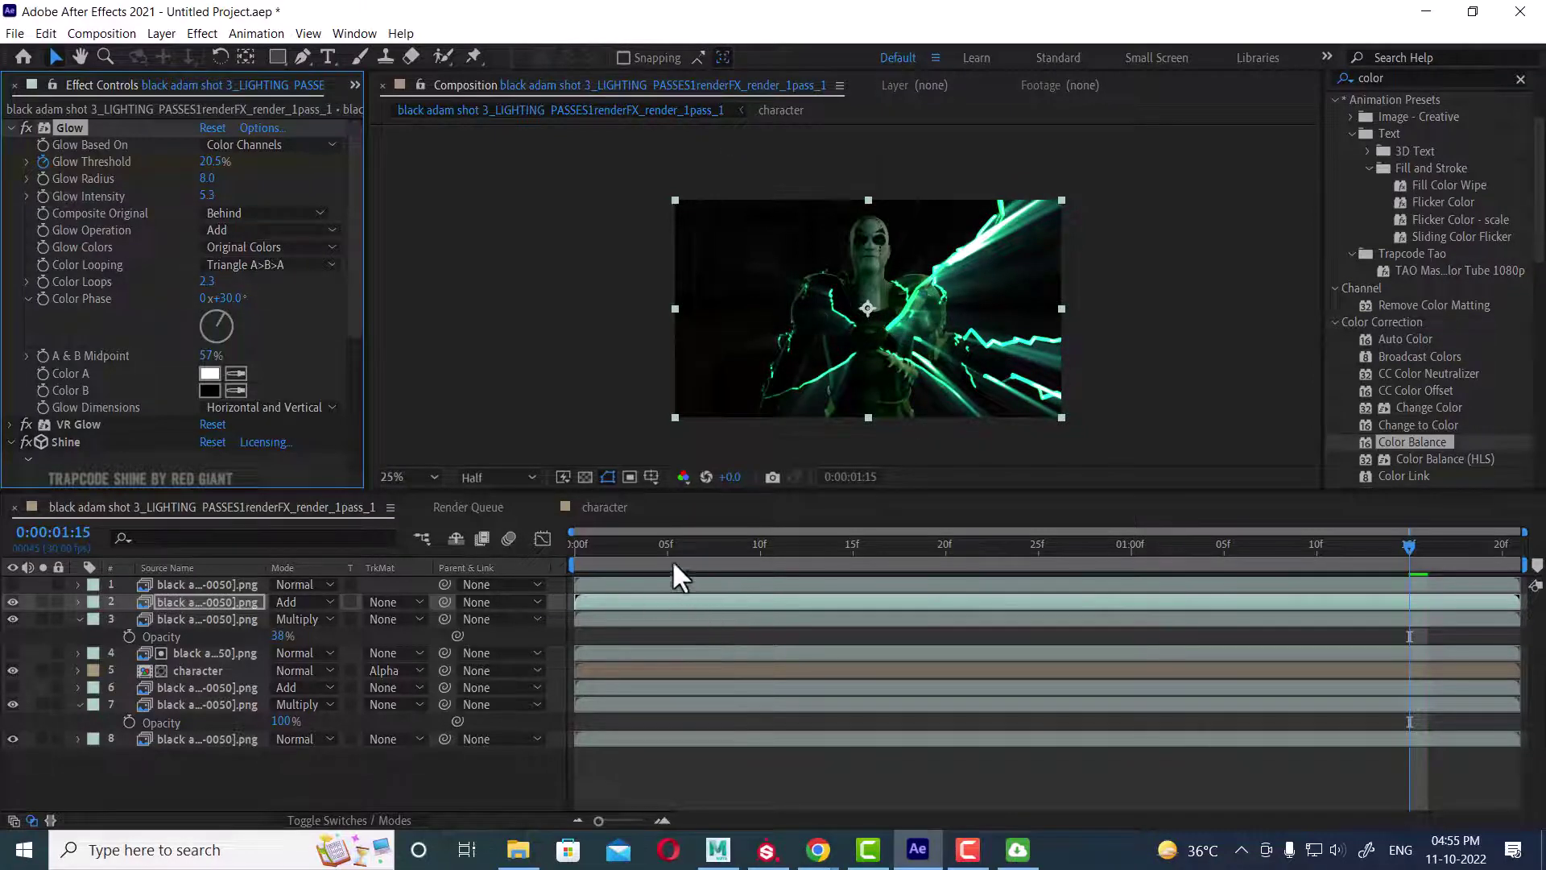
{"action": "left_click_drag", "start_coordinate": [660, 548], "coordinate": [456, 536]}
{"action": "key", "text": "space"}
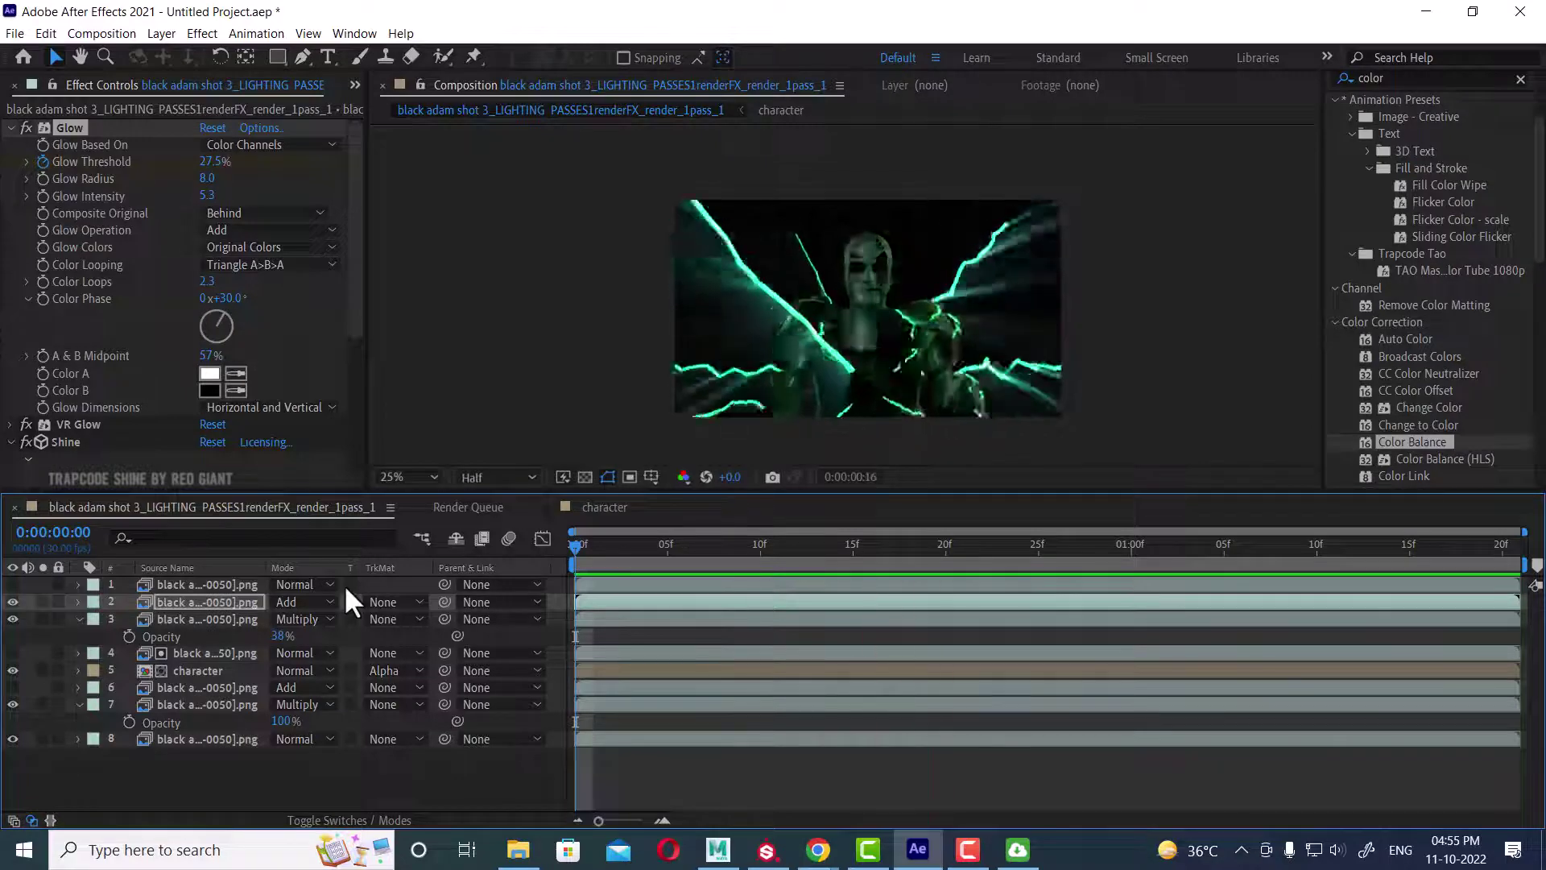
{"action": "key", "text": "space"}
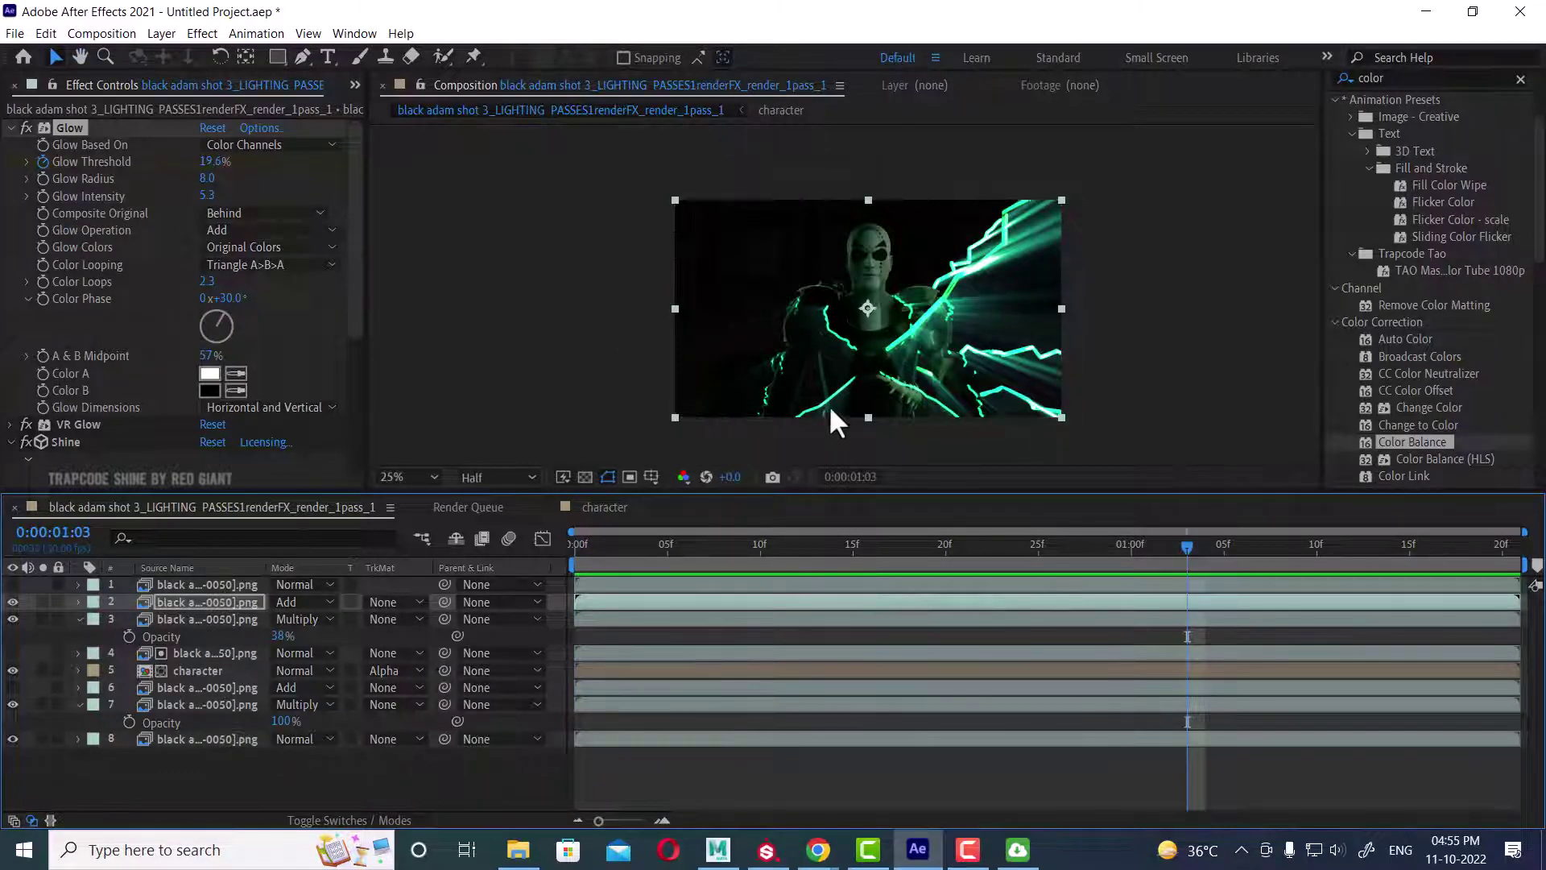
Step: Set layer 2's Glow Intensity to 4.2 and Glow Radius to 11, and play back the composition from frame 0
{"action": "scroll", "coordinate": [926, 383], "scroll_direction": "up", "scroll_amount": 2}
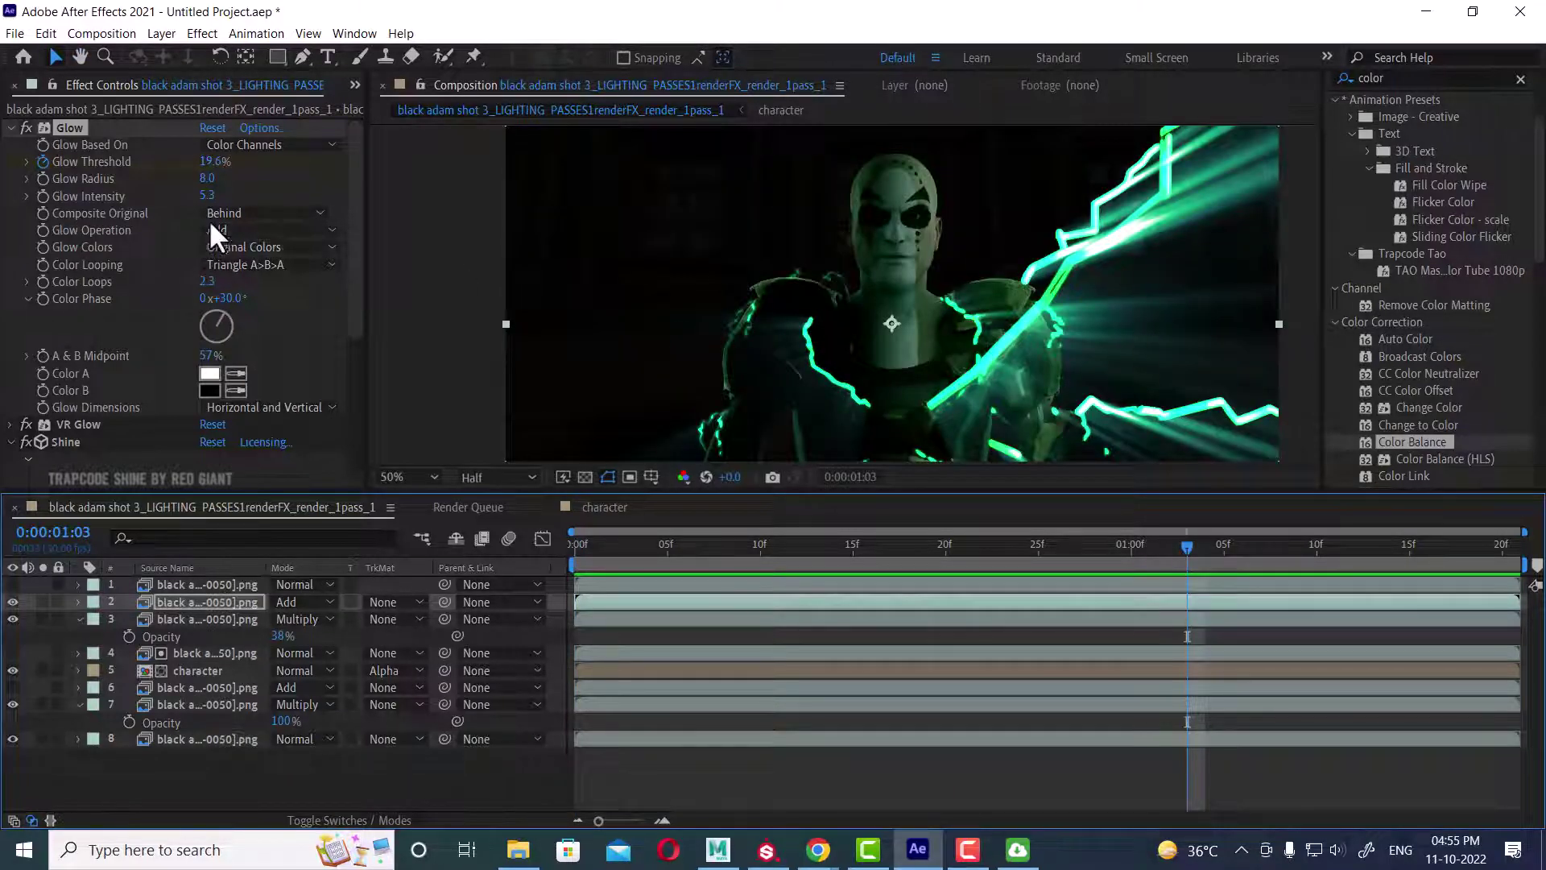
{"action": "mouse_move", "coordinate": [207, 196]}
{"action": "left_mouse_down"}
{"action": "mouse_move", "coordinate": [185, 207]}
{"action": "mouse_move", "coordinate": [219, 211]}
{"action": "left_mouse_up"}
{"action": "left_click_drag", "start_coordinate": [125, 212], "coordinate": [84, 222]}
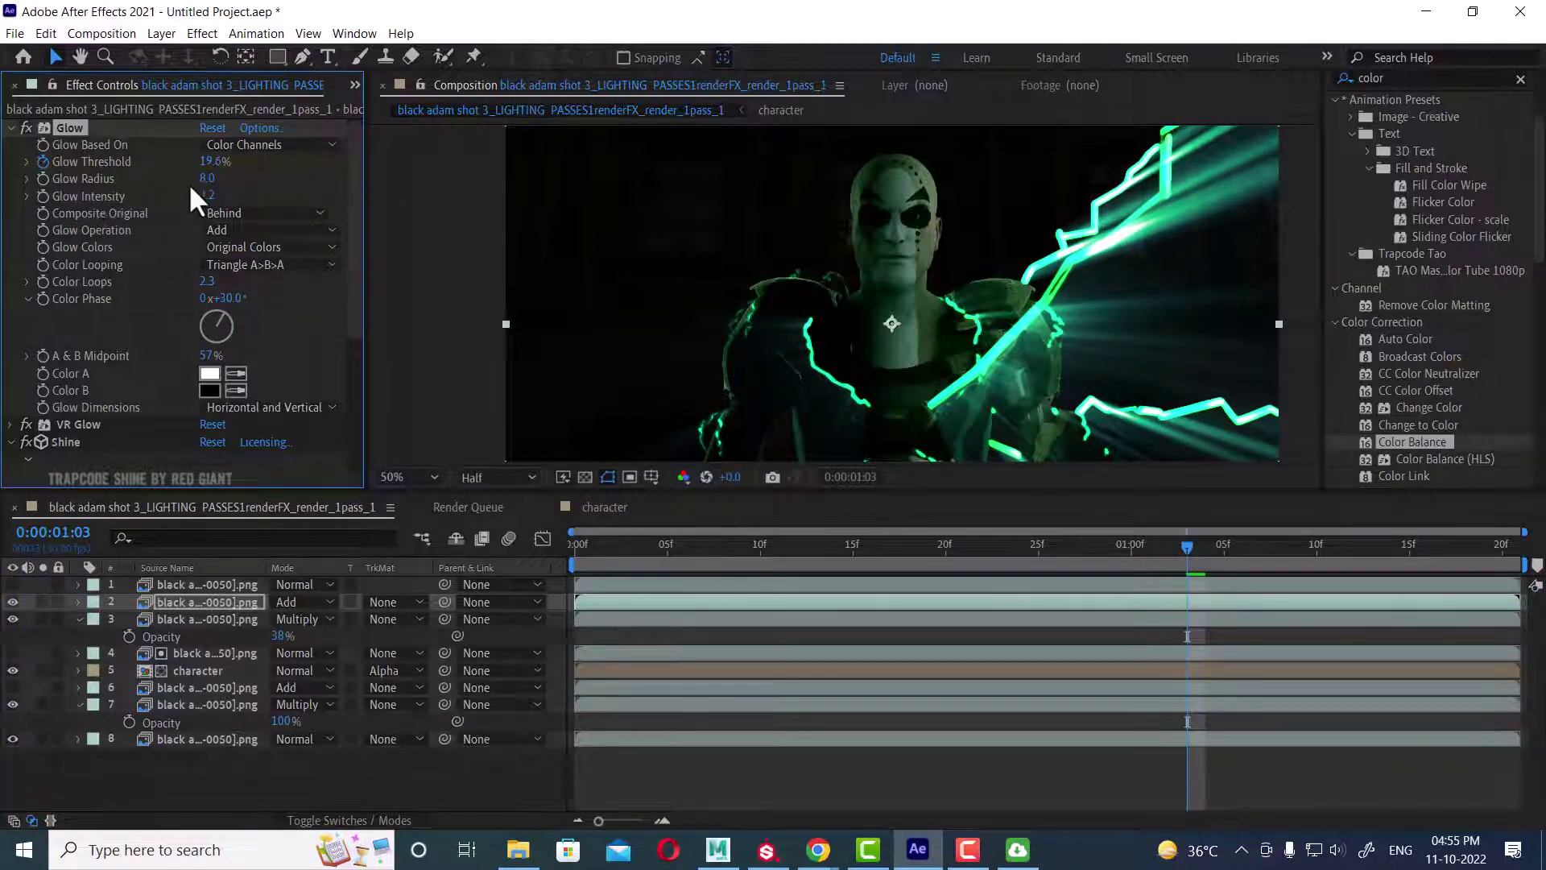
{"action": "mouse_move", "coordinate": [207, 178]}
{"action": "left_mouse_down"}
{"action": "mouse_move", "coordinate": [221, 178]}
{"action": "mouse_move", "coordinate": [183, 180]}
{"action": "left_mouse_up"}
{"action": "scroll", "coordinate": [828, 391], "scroll_direction": "down", "scroll_amount": 2}
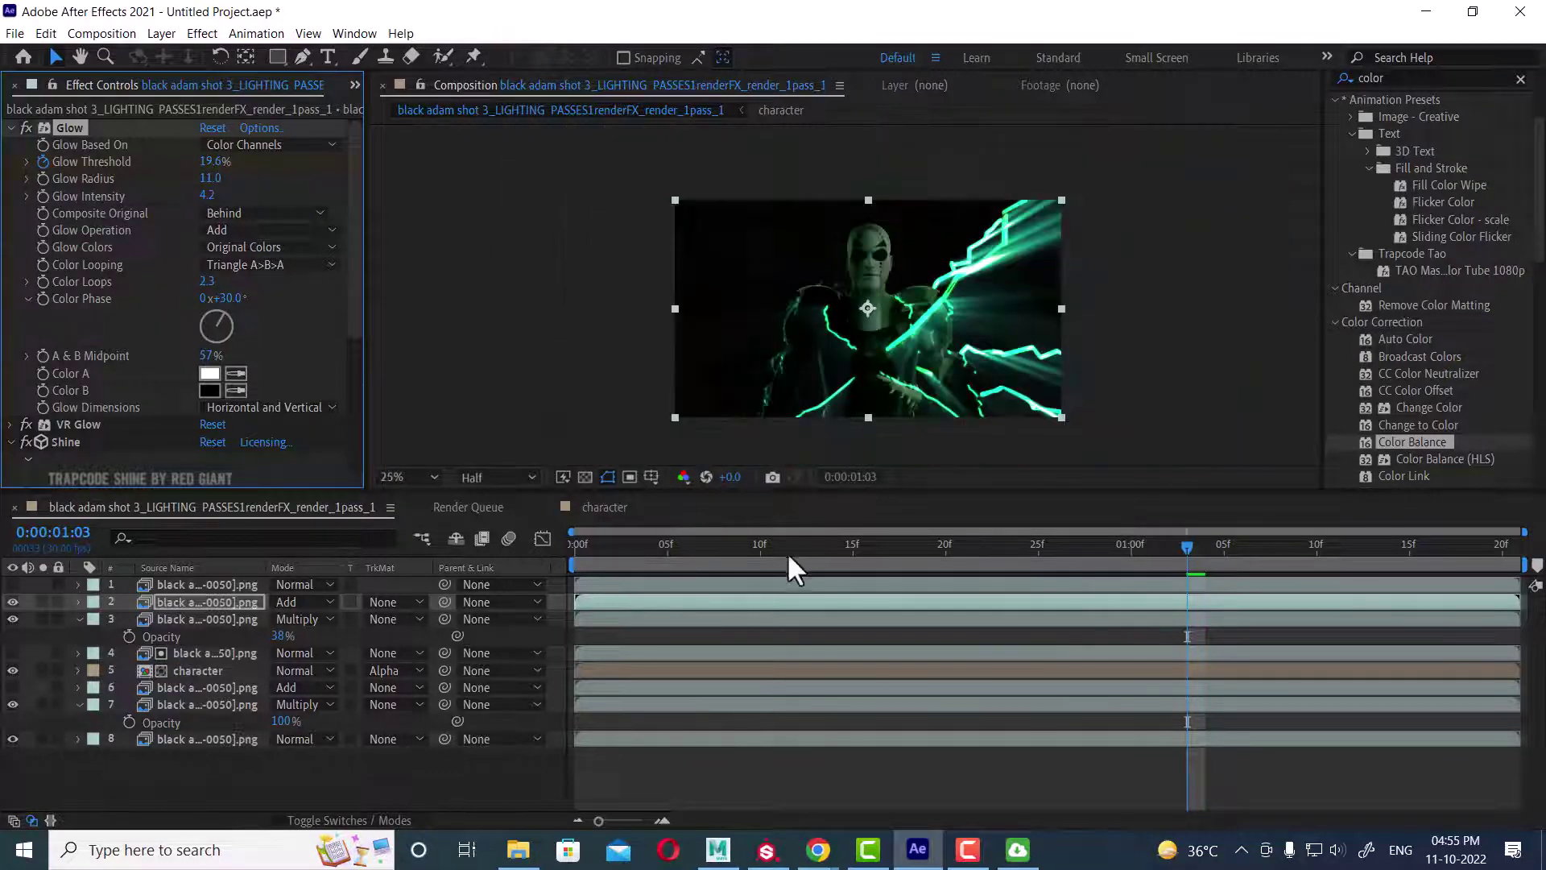
{"action": "left_click_drag", "start_coordinate": [672, 549], "coordinate": [382, 543]}
{"action": "key", "text": "space"}
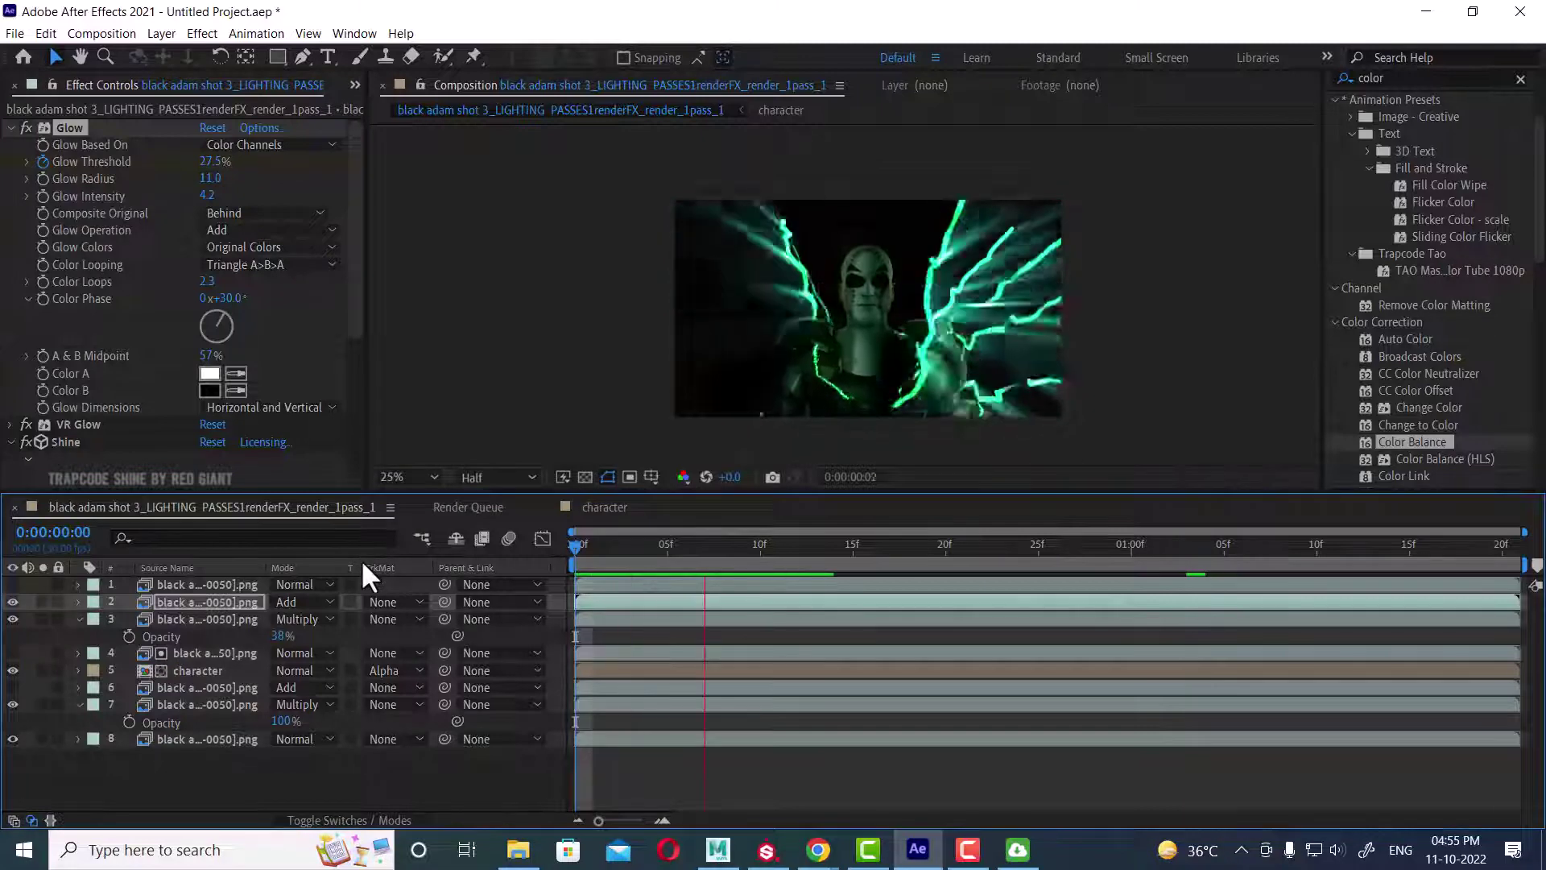
{"action": "key", "text": "space"}
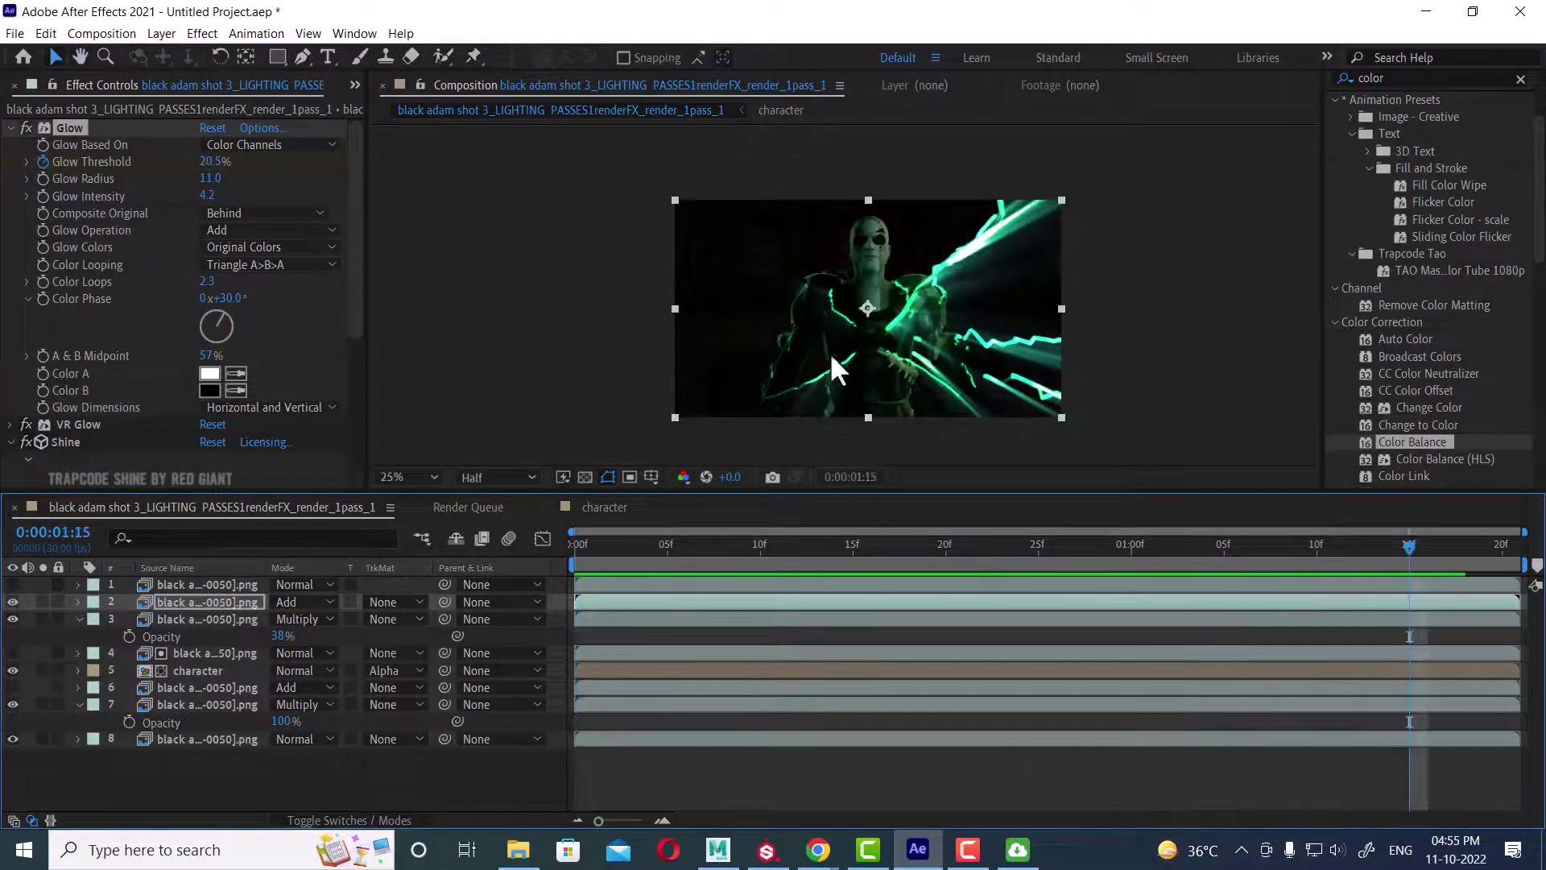
{"action": "key", "text": "space"}
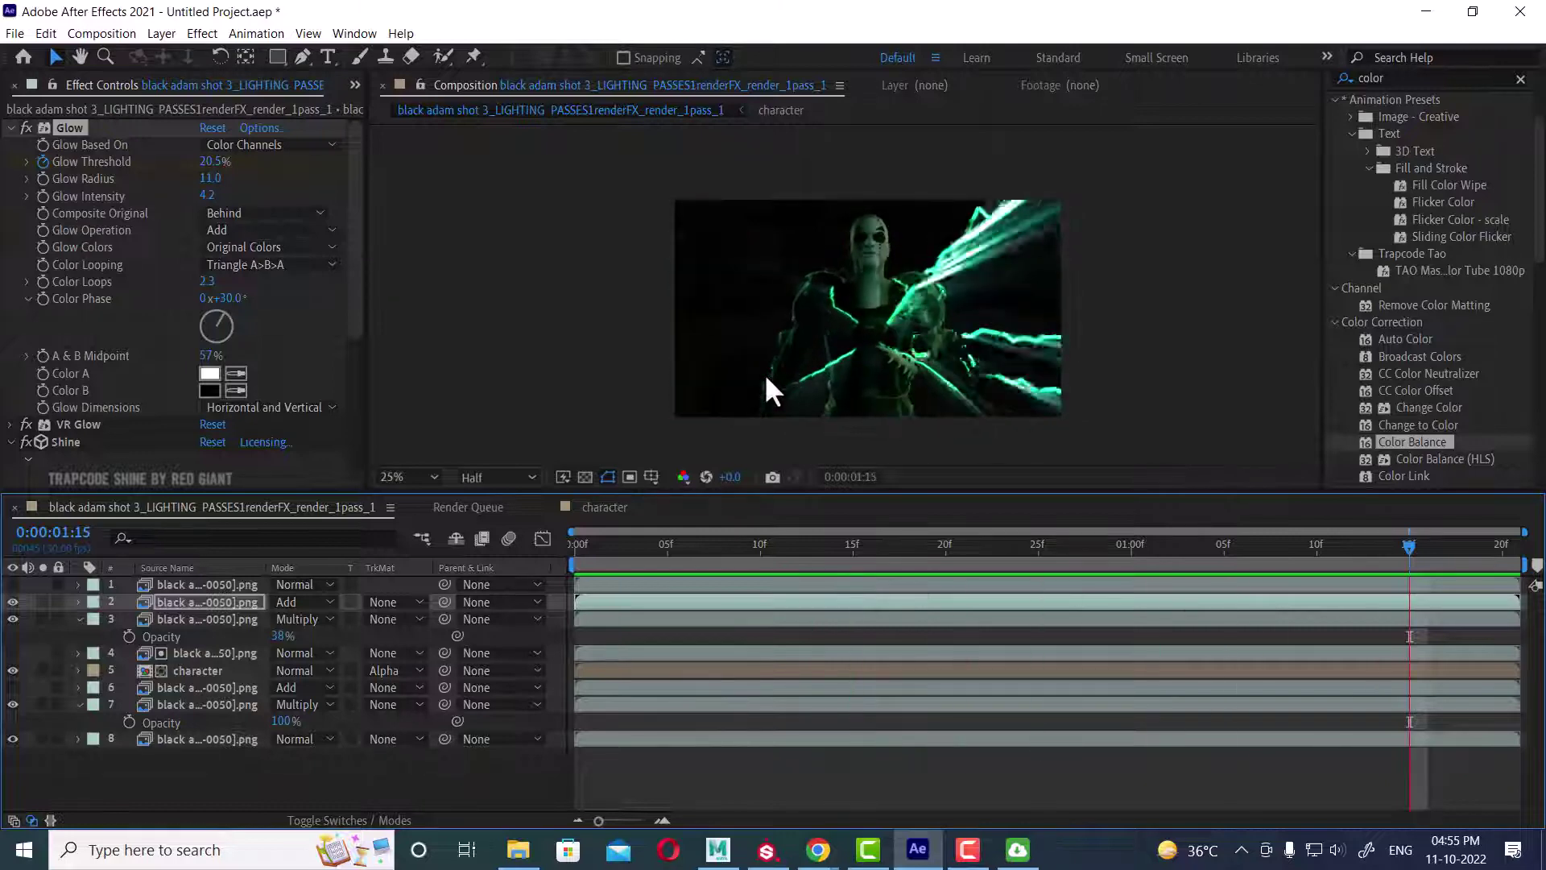
{"action": "key", "text": "space"}
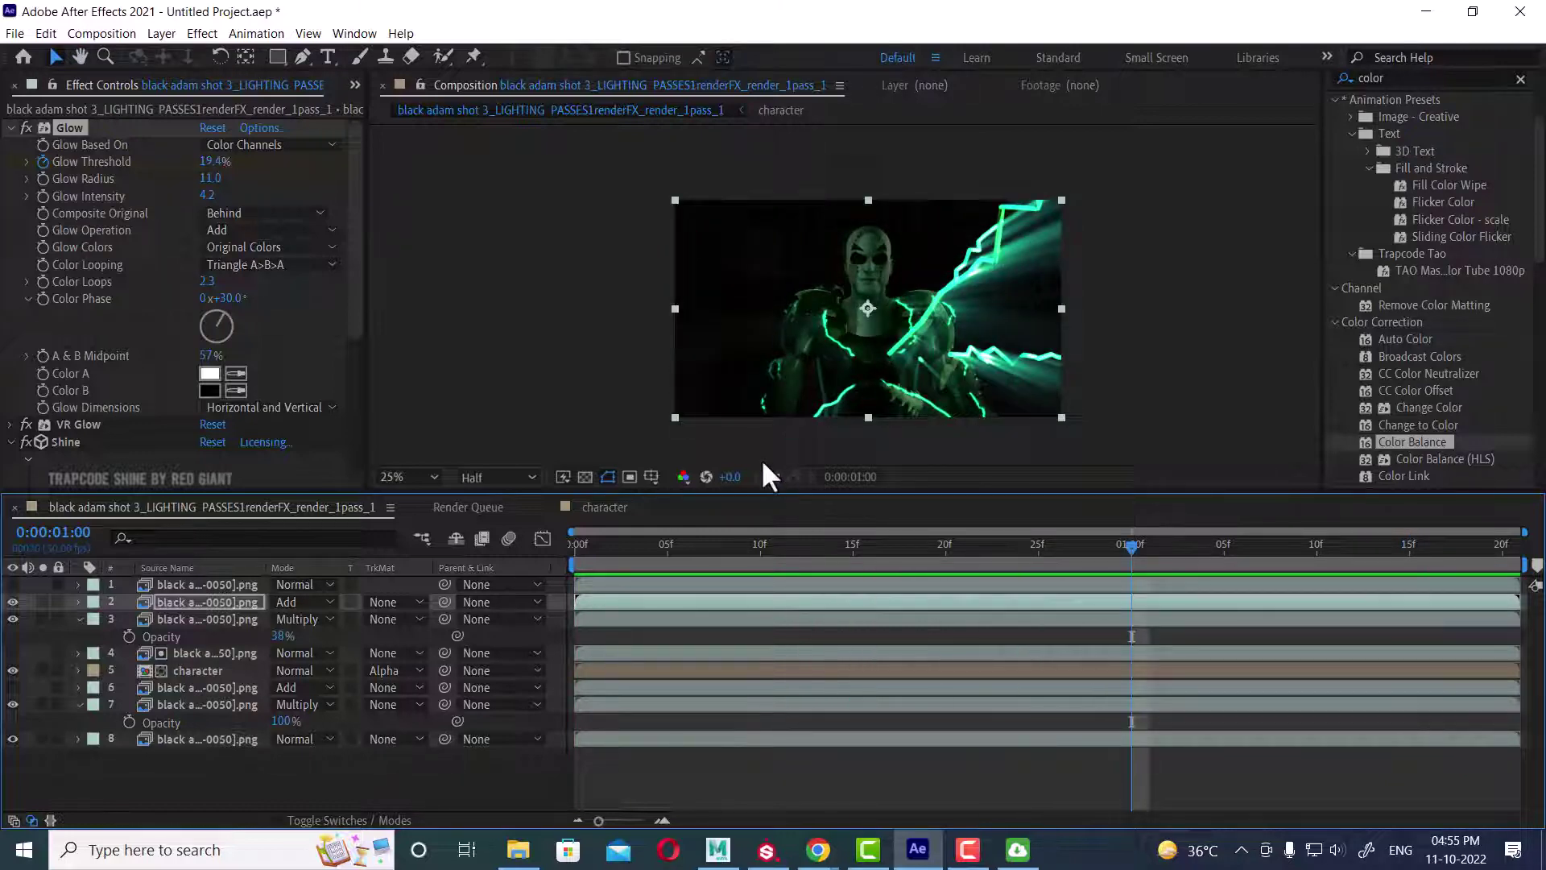
Step: Set layer 2's Glow Intensity to 5.3 and play back the composition from frame 0
{"action": "left_click_drag", "start_coordinate": [207, 194], "coordinate": [292, 181]}
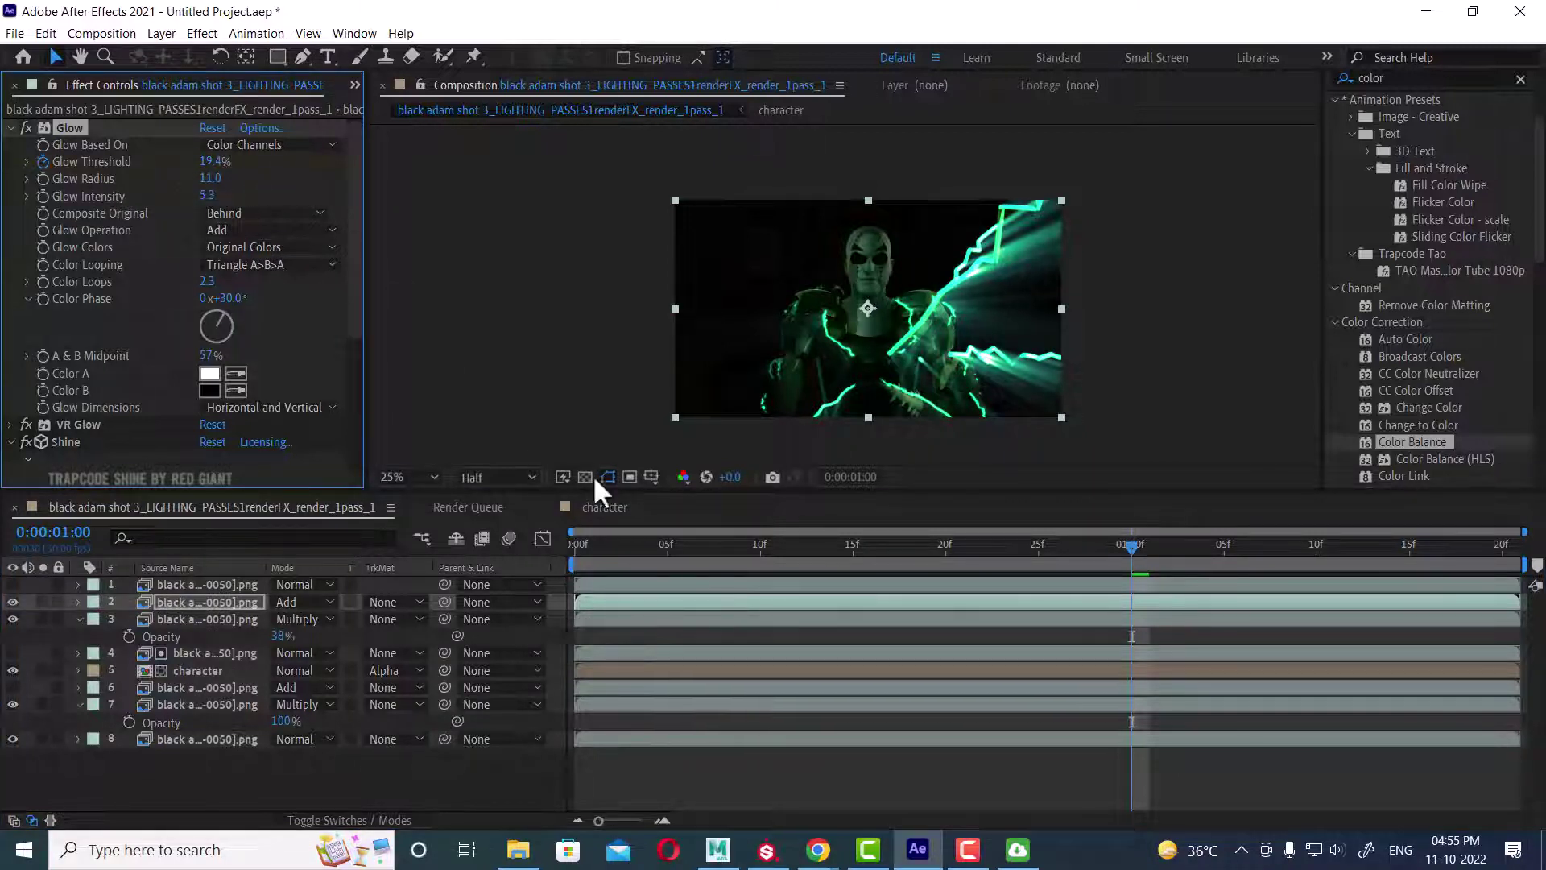
{"action": "left_click", "coordinate": [673, 553]}
{"action": "key", "text": "space"}
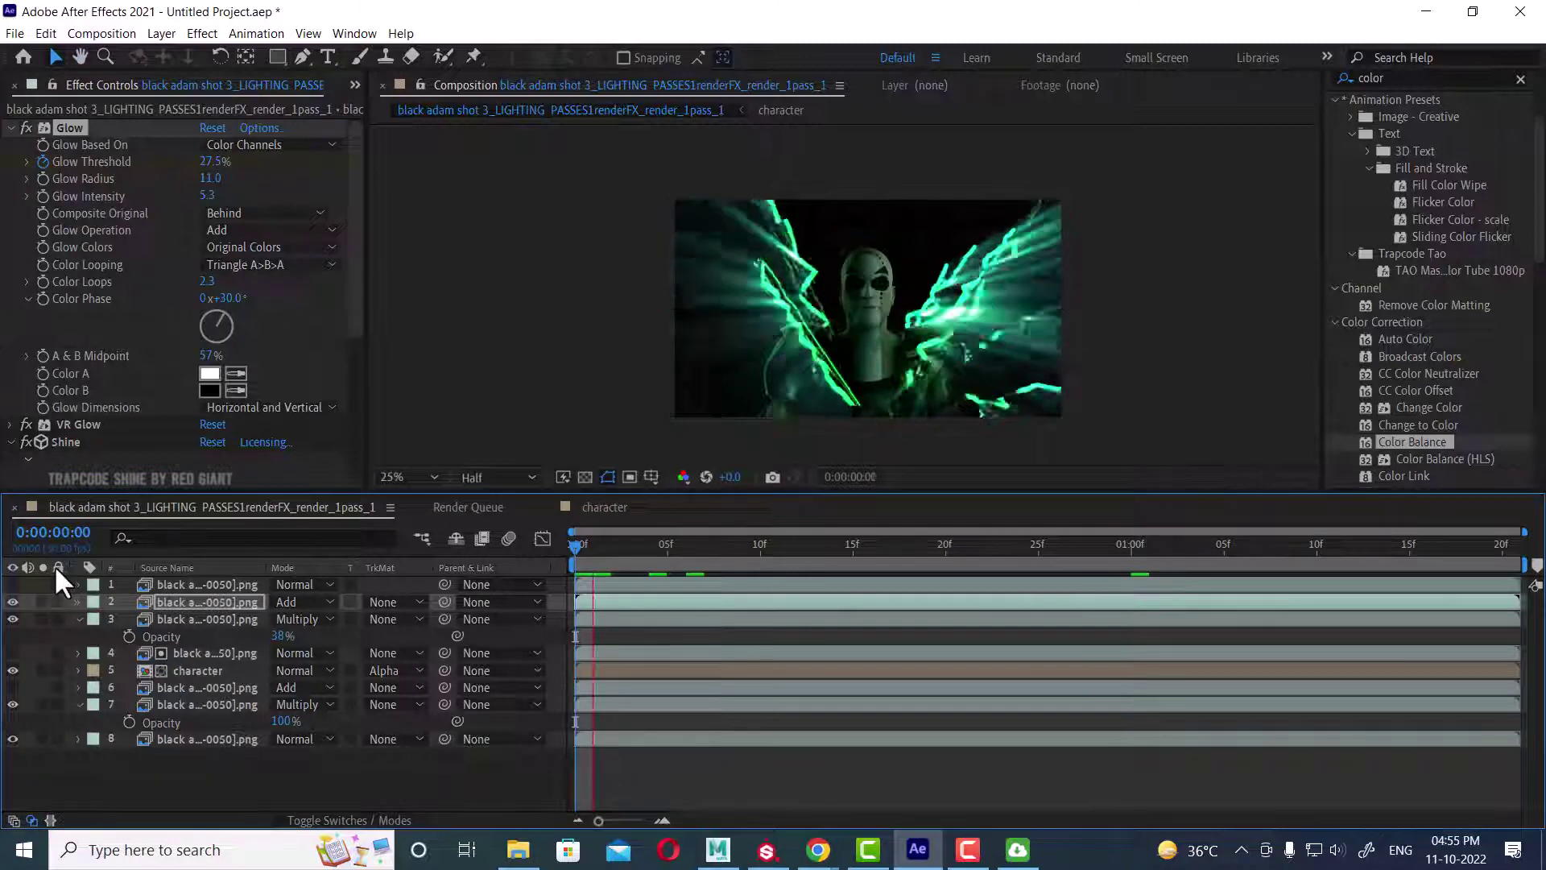
{"action": "key", "text": "space"}
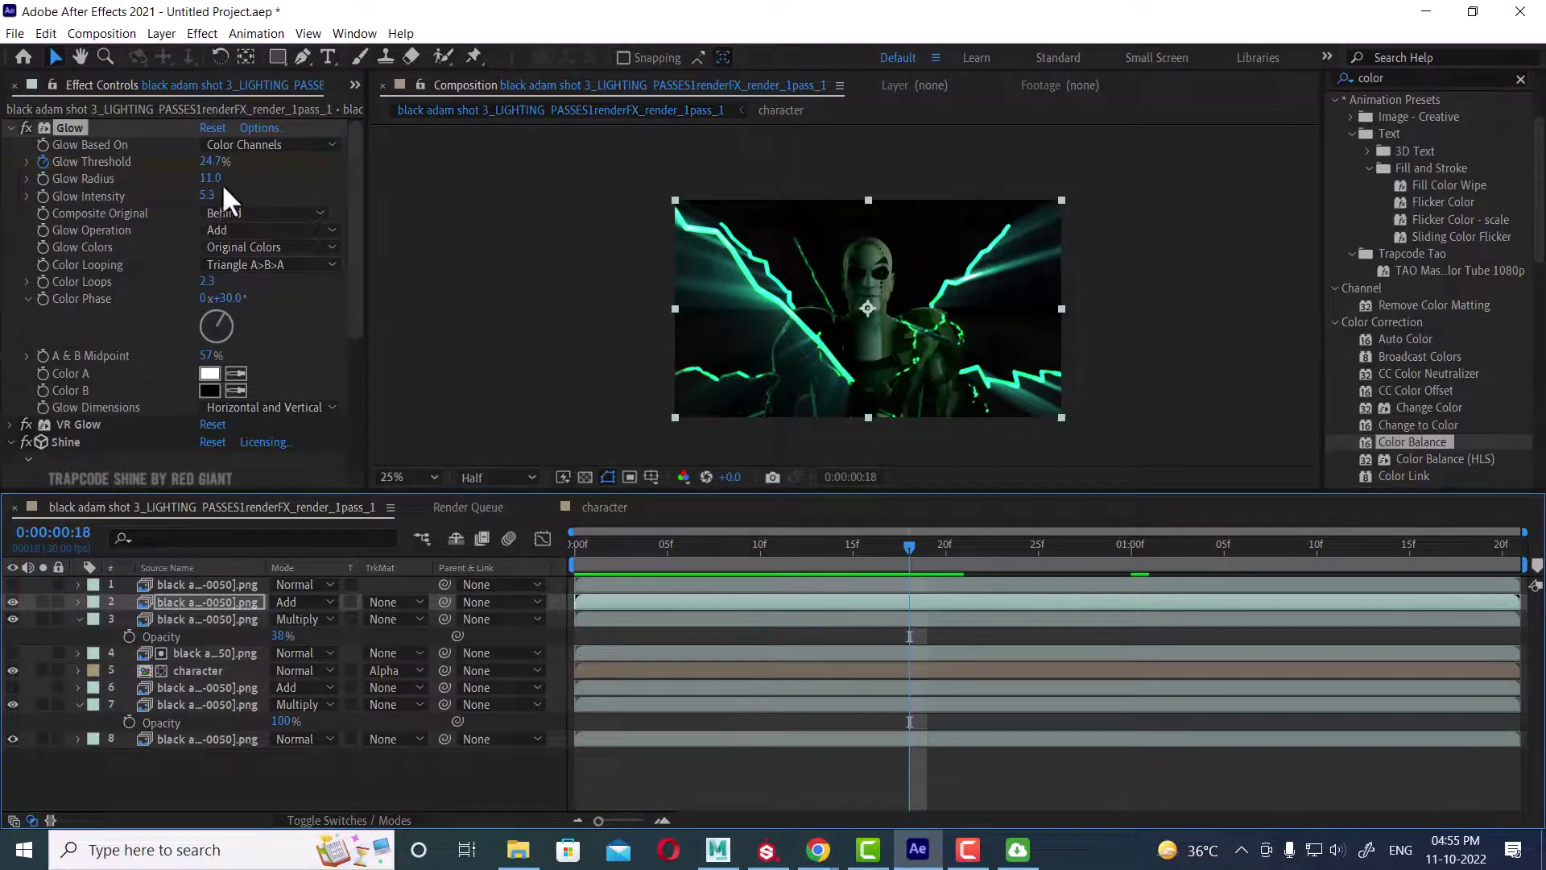
Step: Set layer 2's Glow Threshold to 22.3% at frame 18 and its Glow Radius to 15, and review the playback
{"action": "mouse_move", "coordinate": [216, 162]}
{"action": "left_mouse_down"}
{"action": "mouse_move", "coordinate": [181, 169]}
{"action": "mouse_move", "coordinate": [238, 170]}
{"action": "mouse_move", "coordinate": [207, 182]}
{"action": "left_mouse_up"}
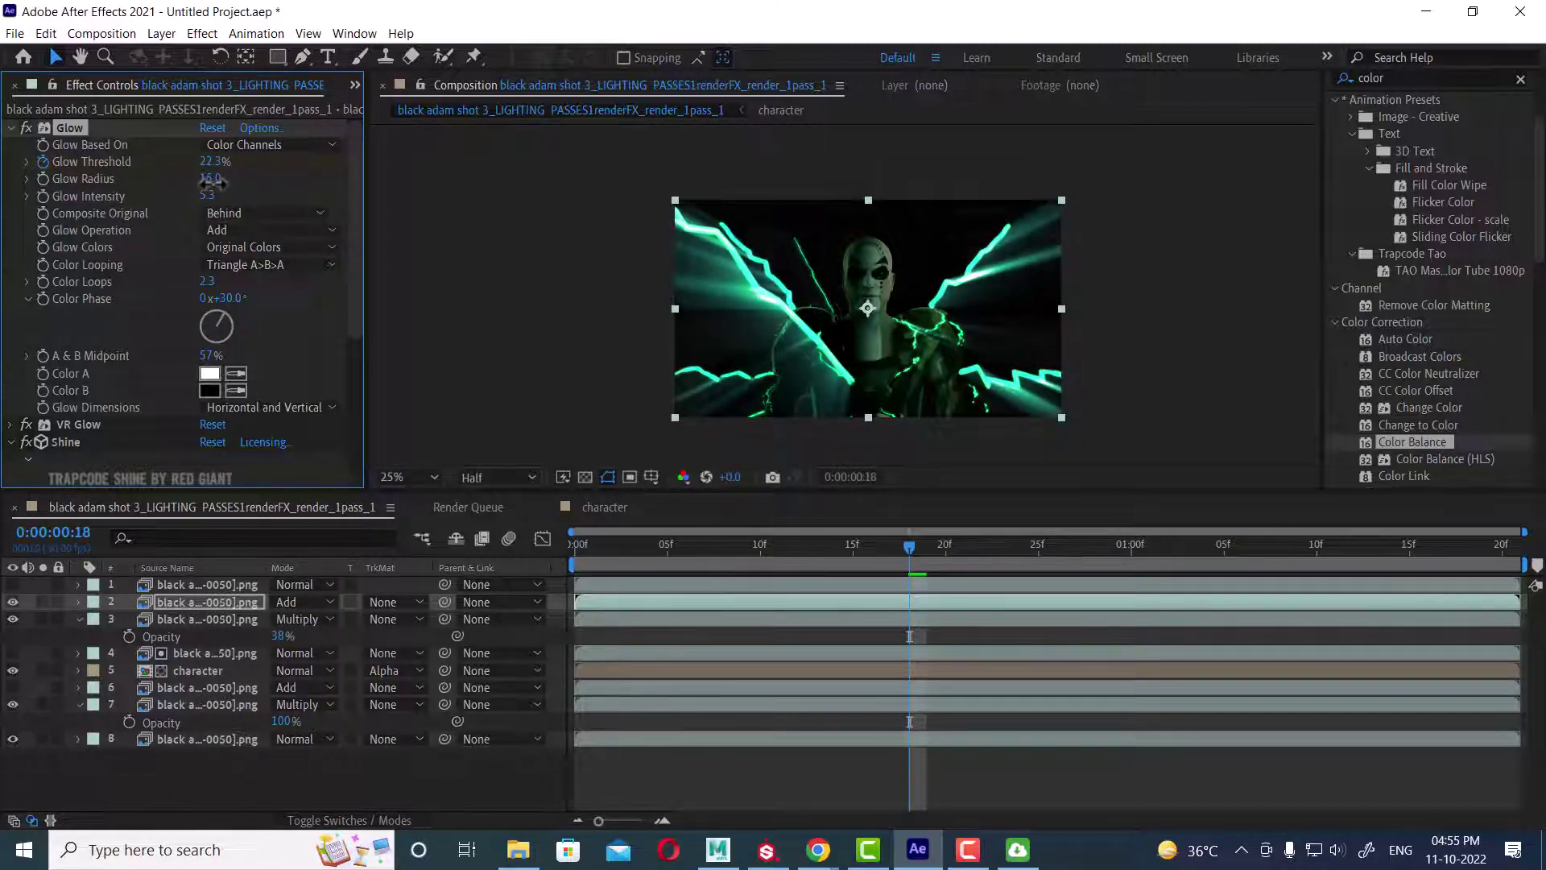
{"action": "key", "text": "space"}
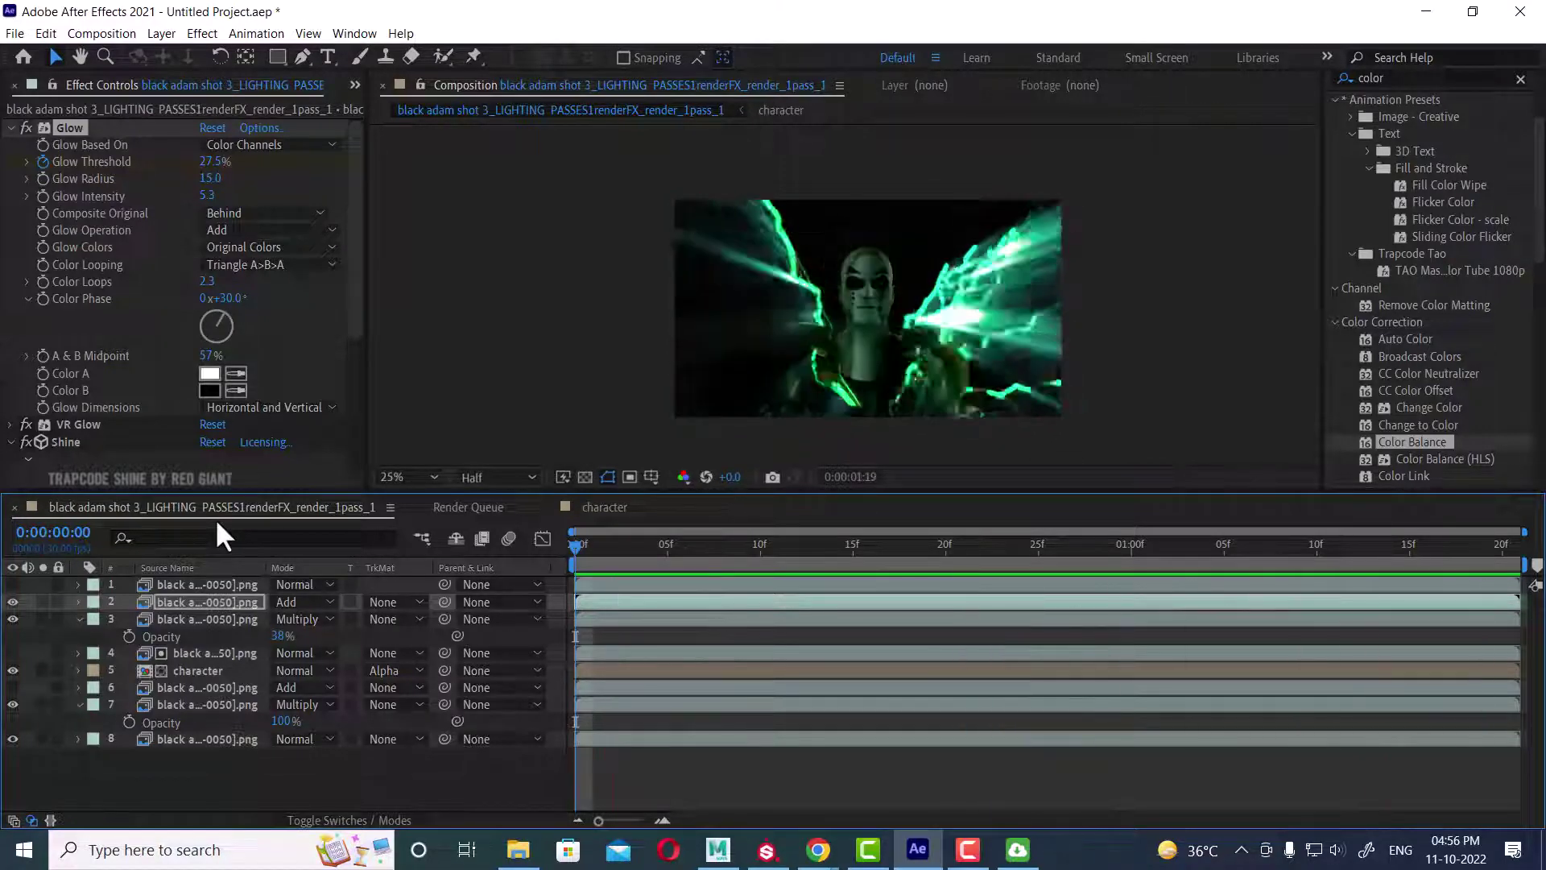
{"action": "key", "text": "space"}
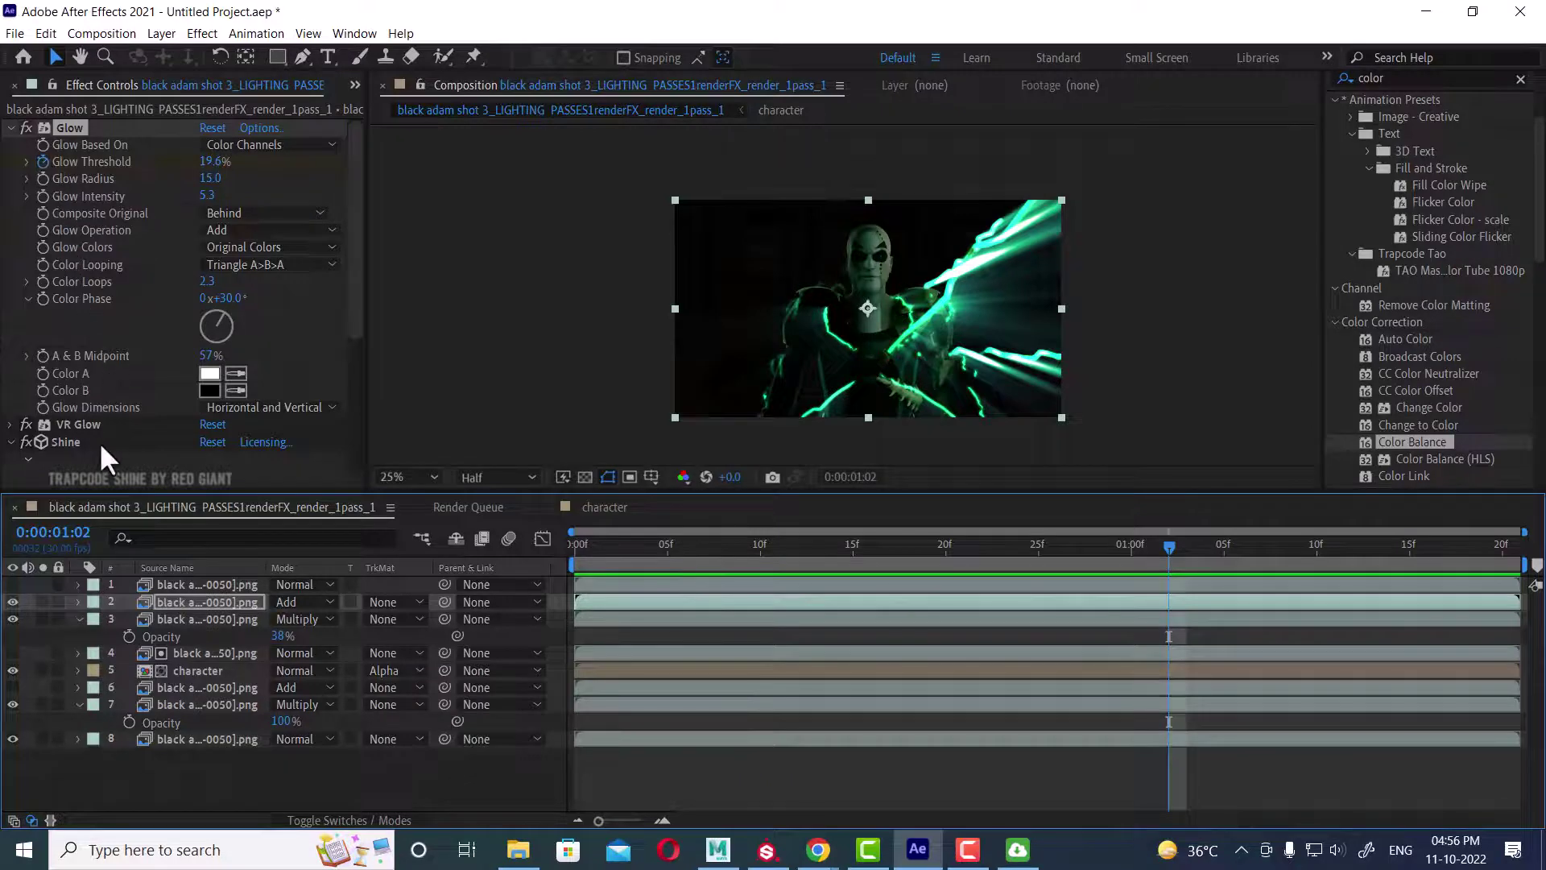
Step: Lower the Luma Threshold of layer 2's VR Glow to 0.08 and review the lightning during playback
{"action": "left_click", "coordinate": [11, 424]}
{"action": "scroll", "coordinate": [48, 435], "scroll_direction": "down", "scroll_amount": 3}
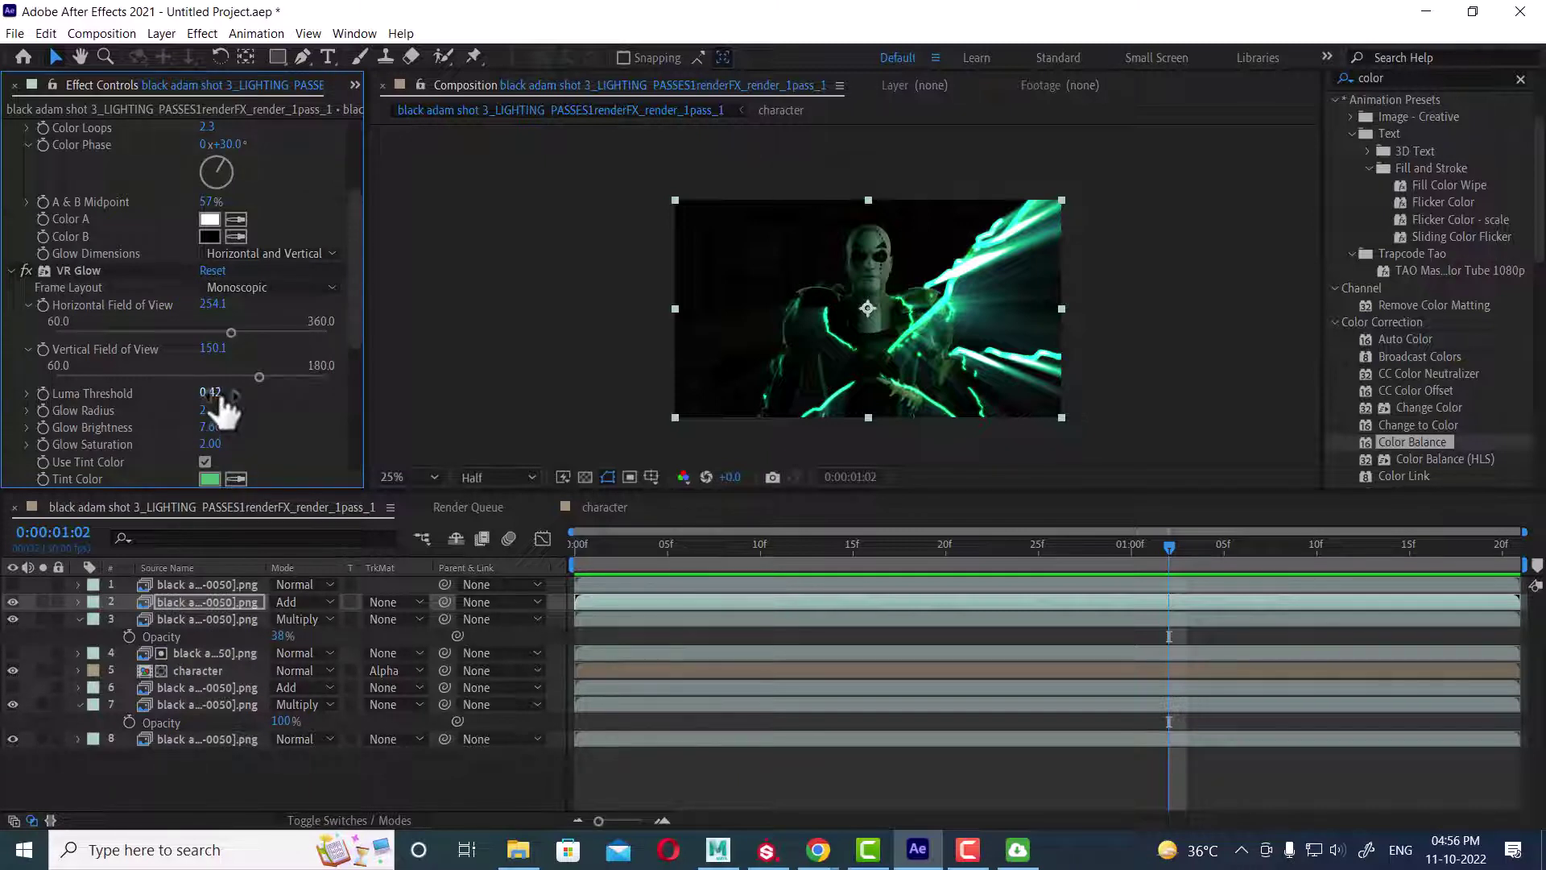
{"action": "left_click_drag", "start_coordinate": [221, 394], "coordinate": [185, 394]}
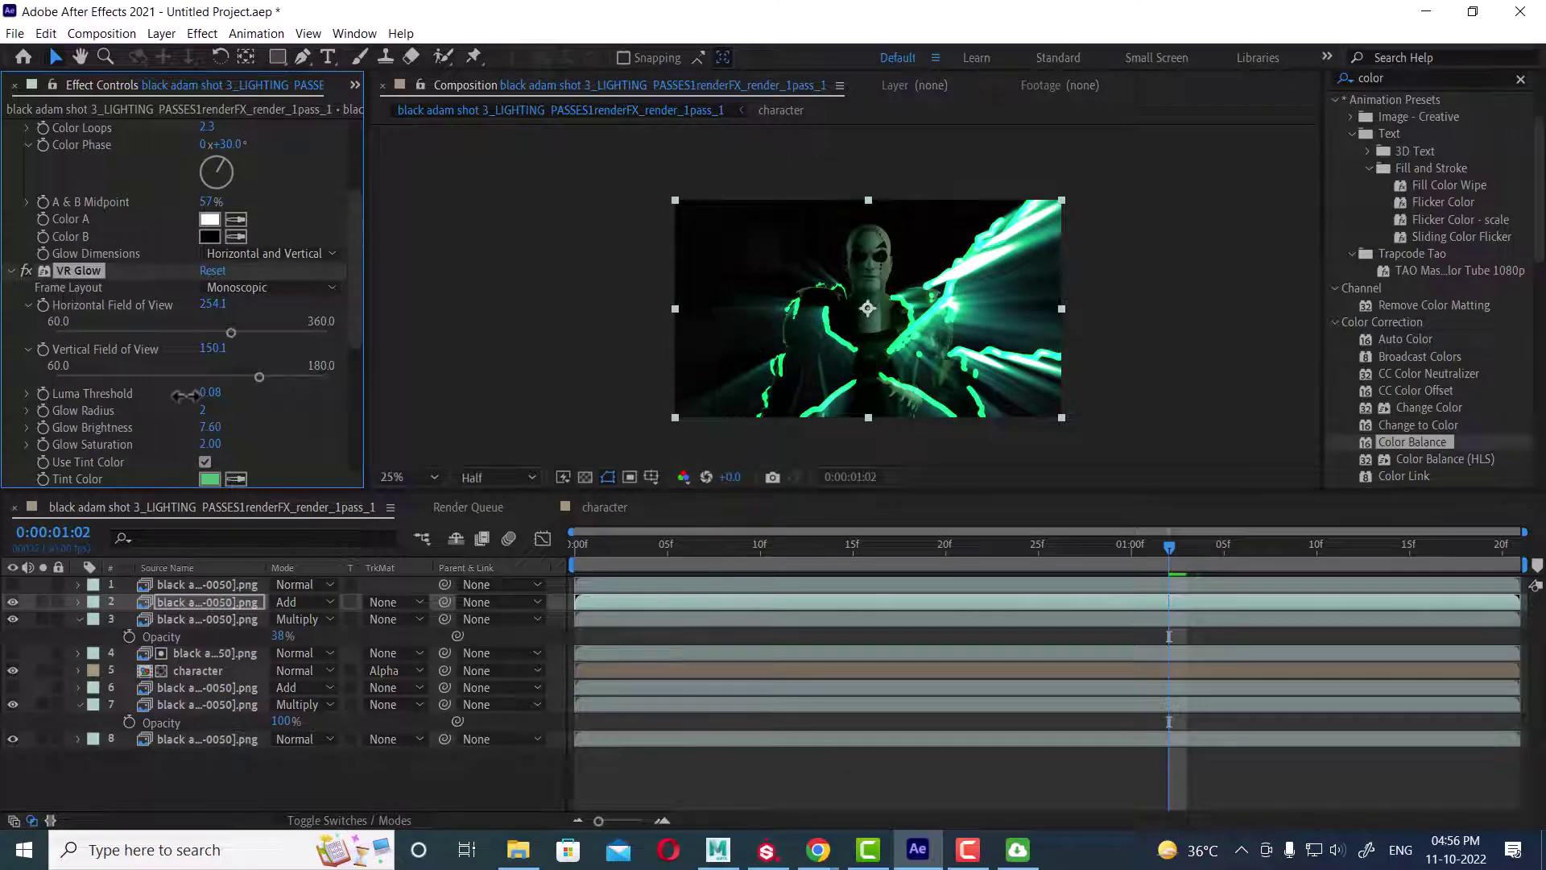
{"action": "key", "text": "space"}
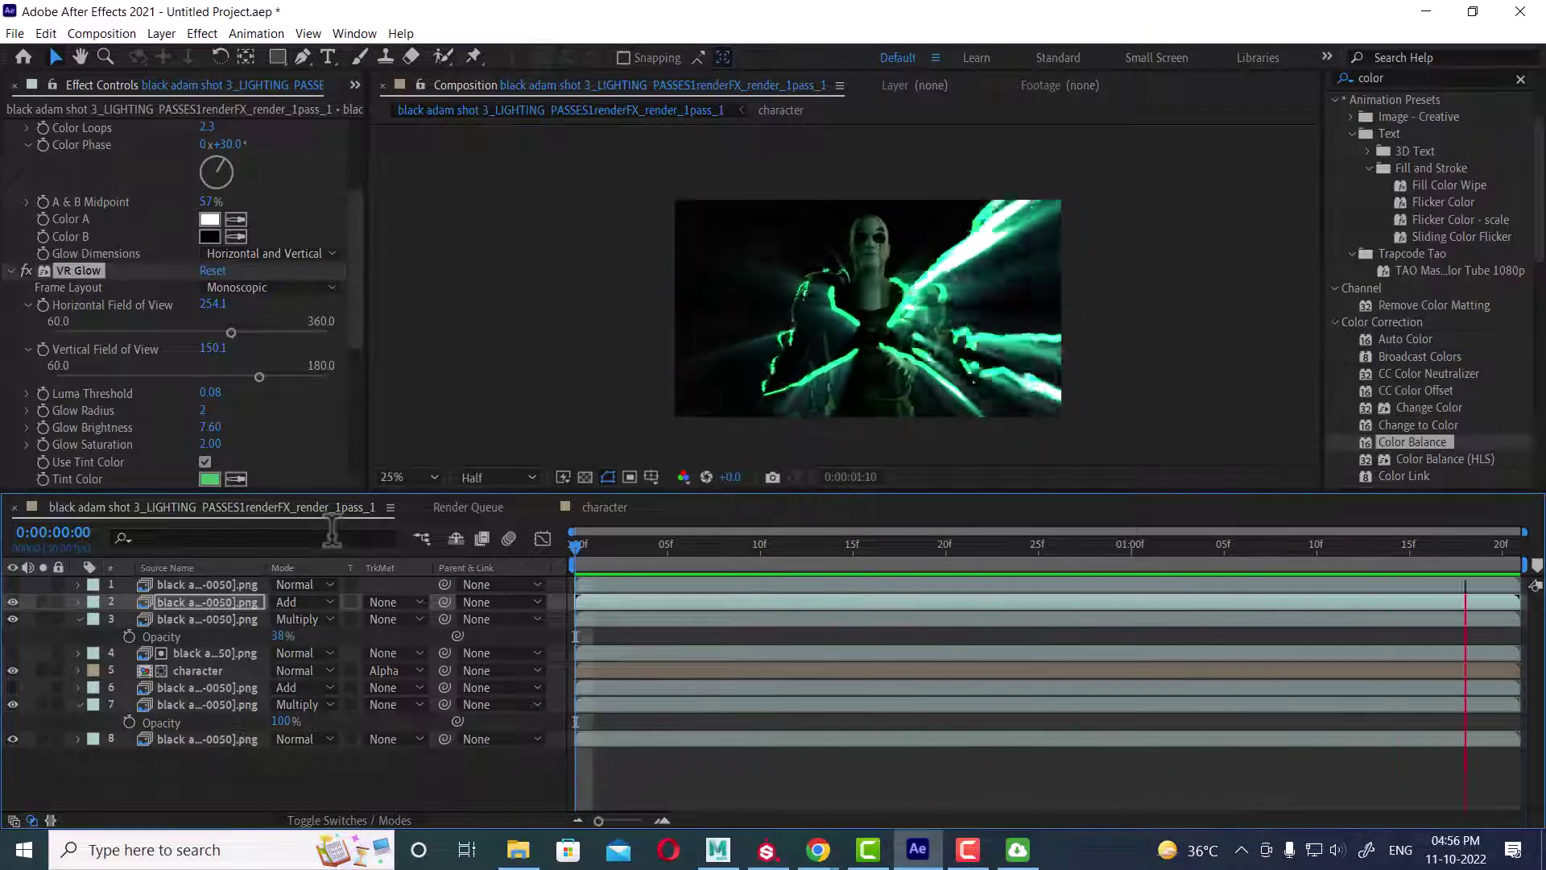
{"action": "key", "text": "space"}
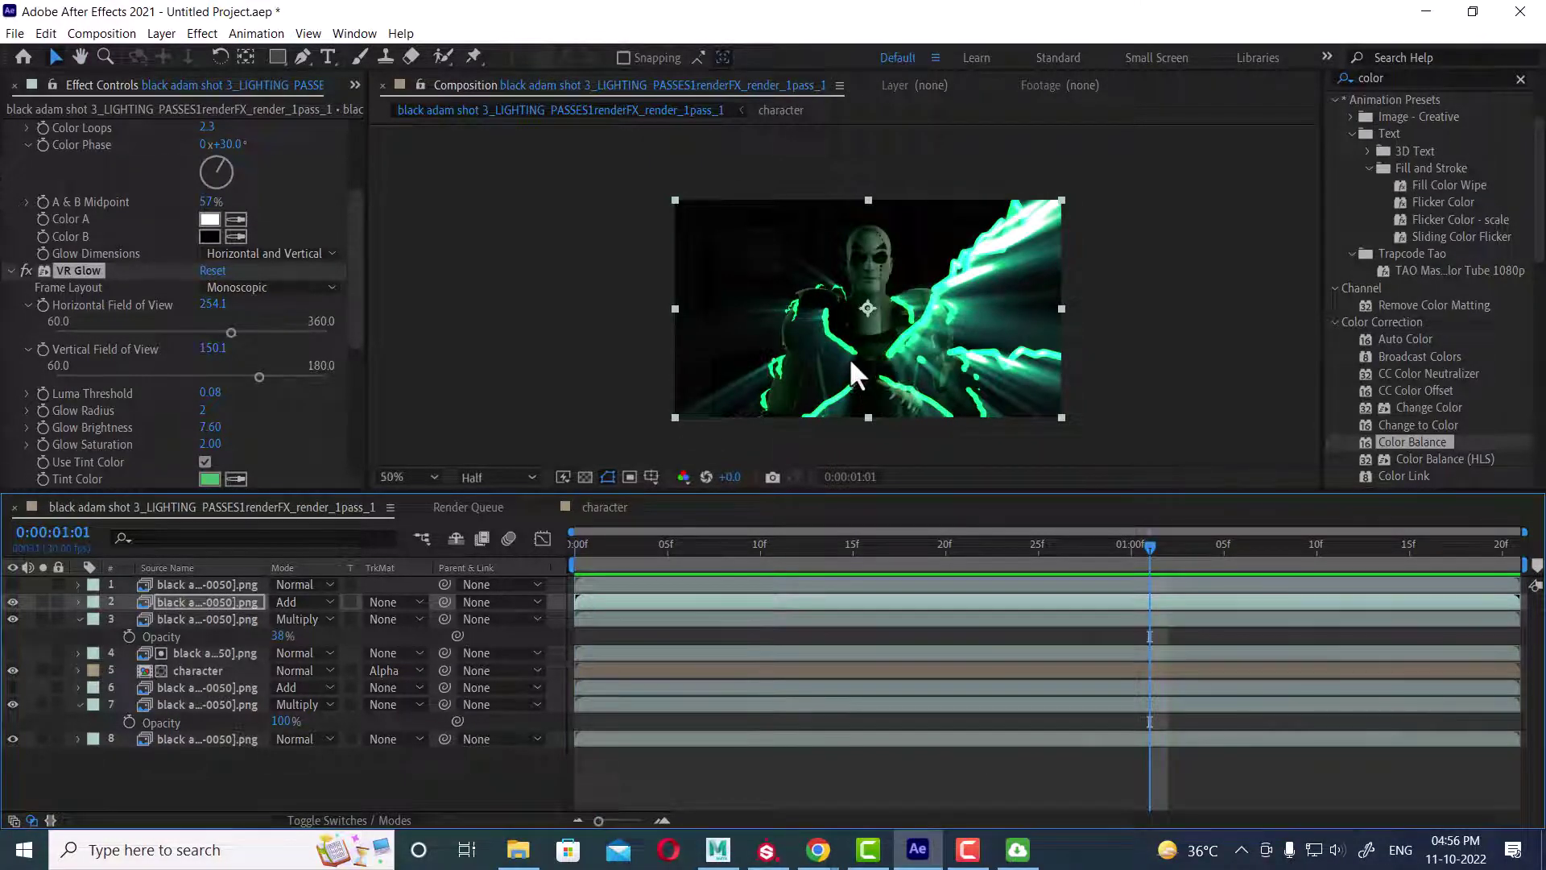
{"action": "scroll", "coordinate": [849, 356], "scroll_direction": "up", "scroll_amount": 2}
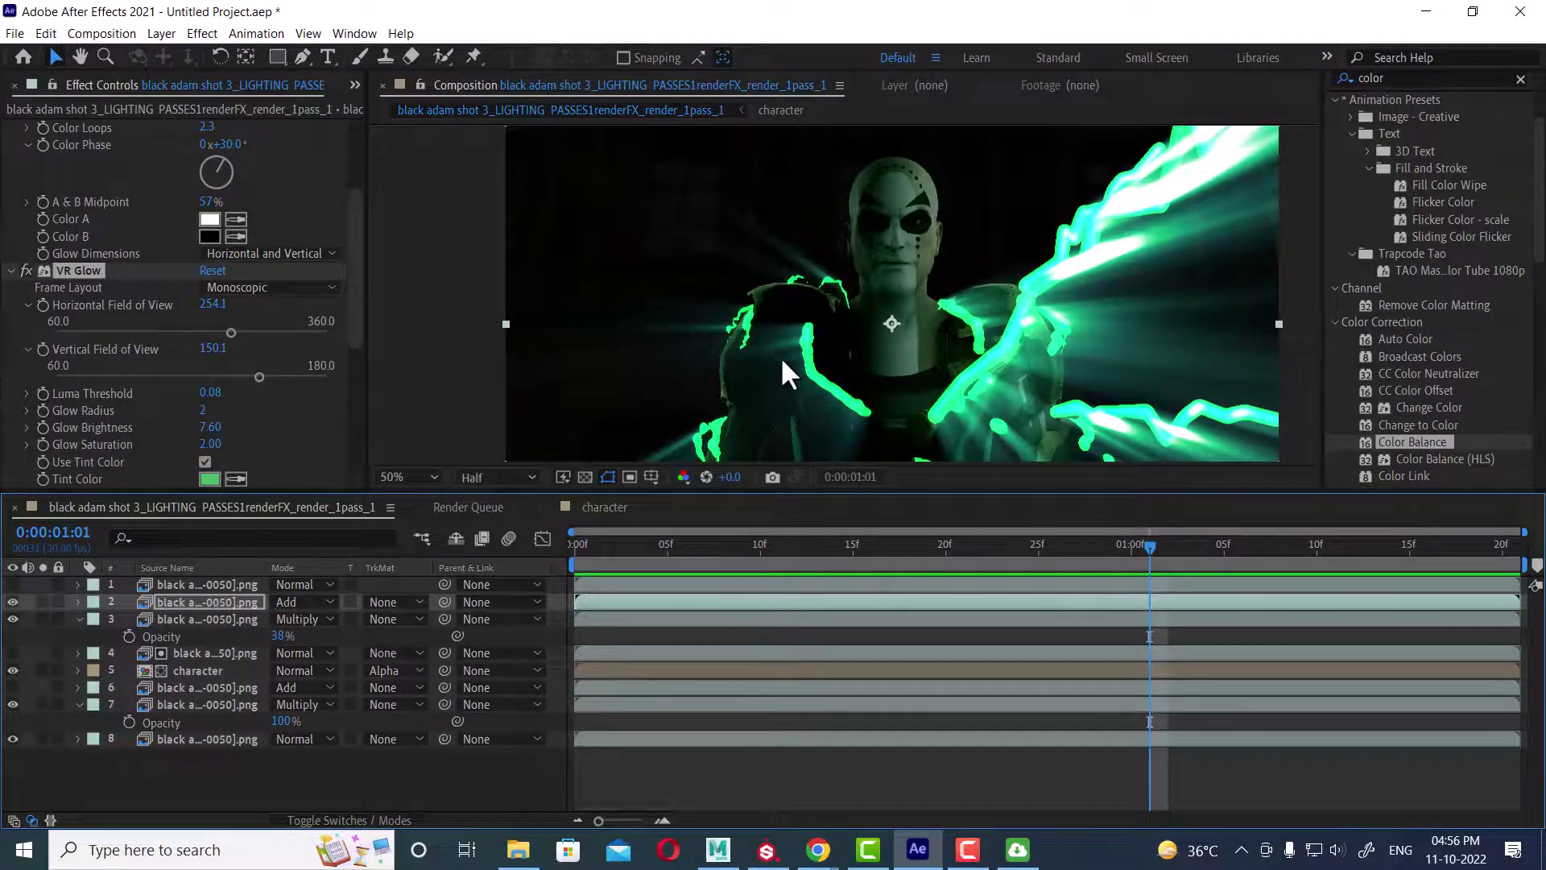
{"action": "scroll", "coordinate": [837, 419], "scroll_direction": "down", "scroll_amount": 2}
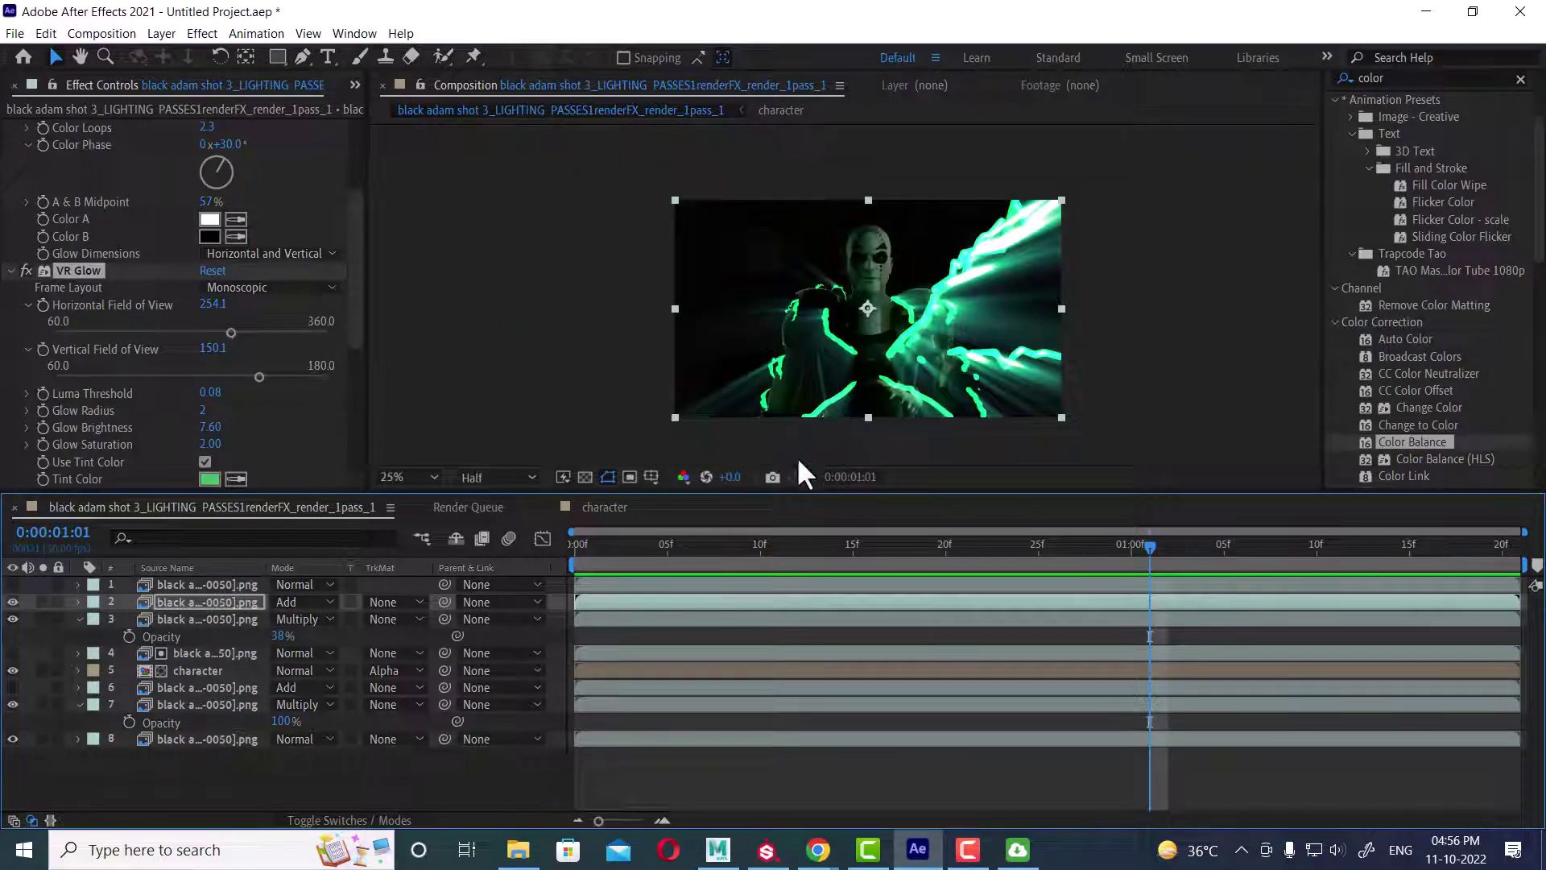
{"action": "key", "text": "space"}
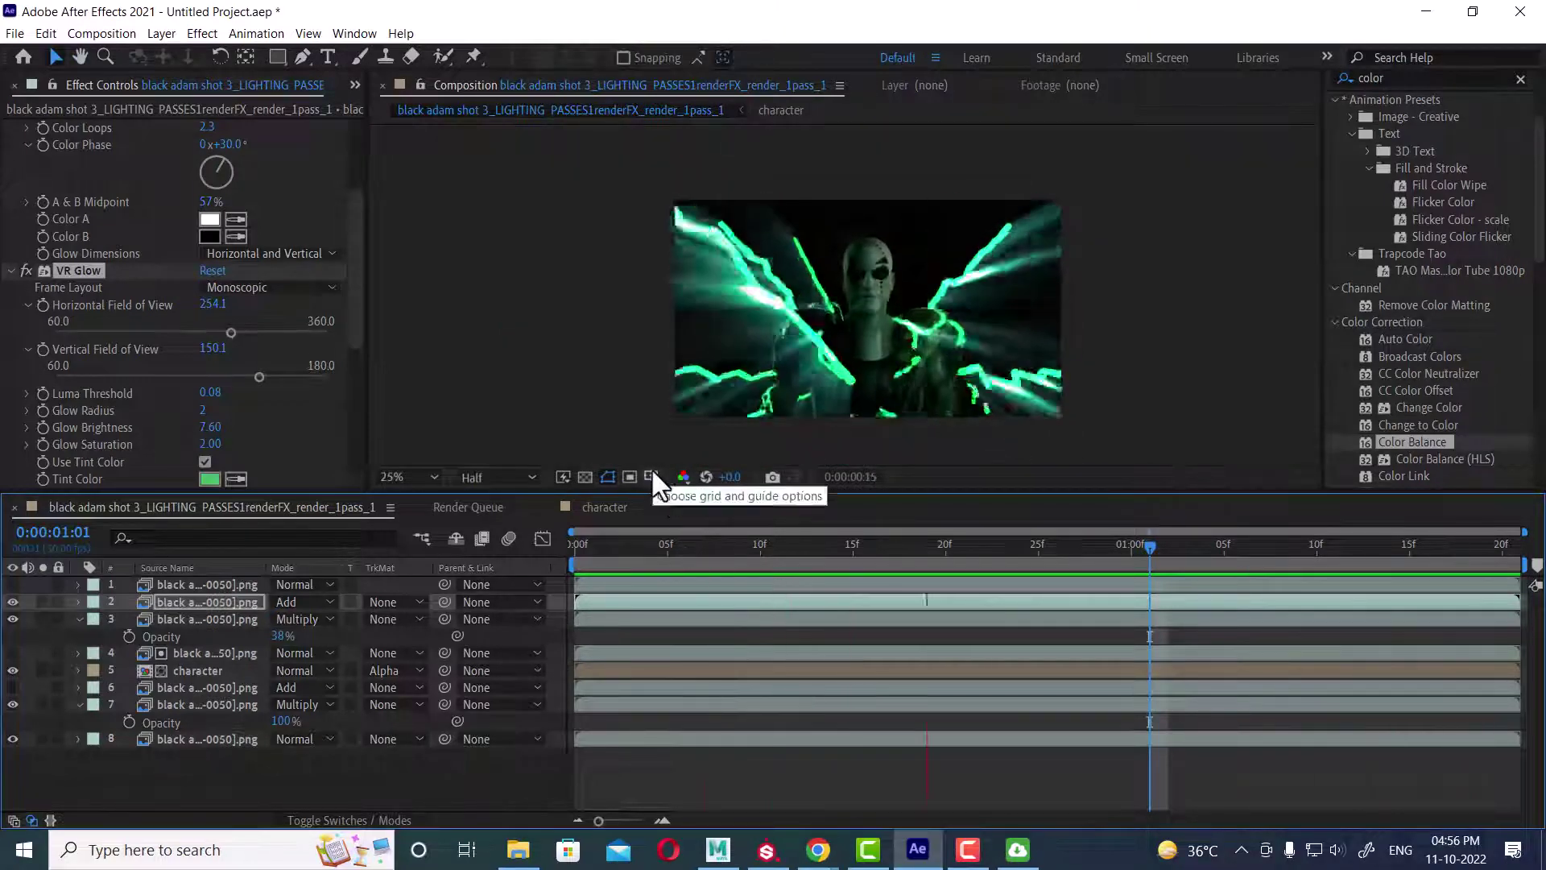
{"action": "key", "text": "space"}
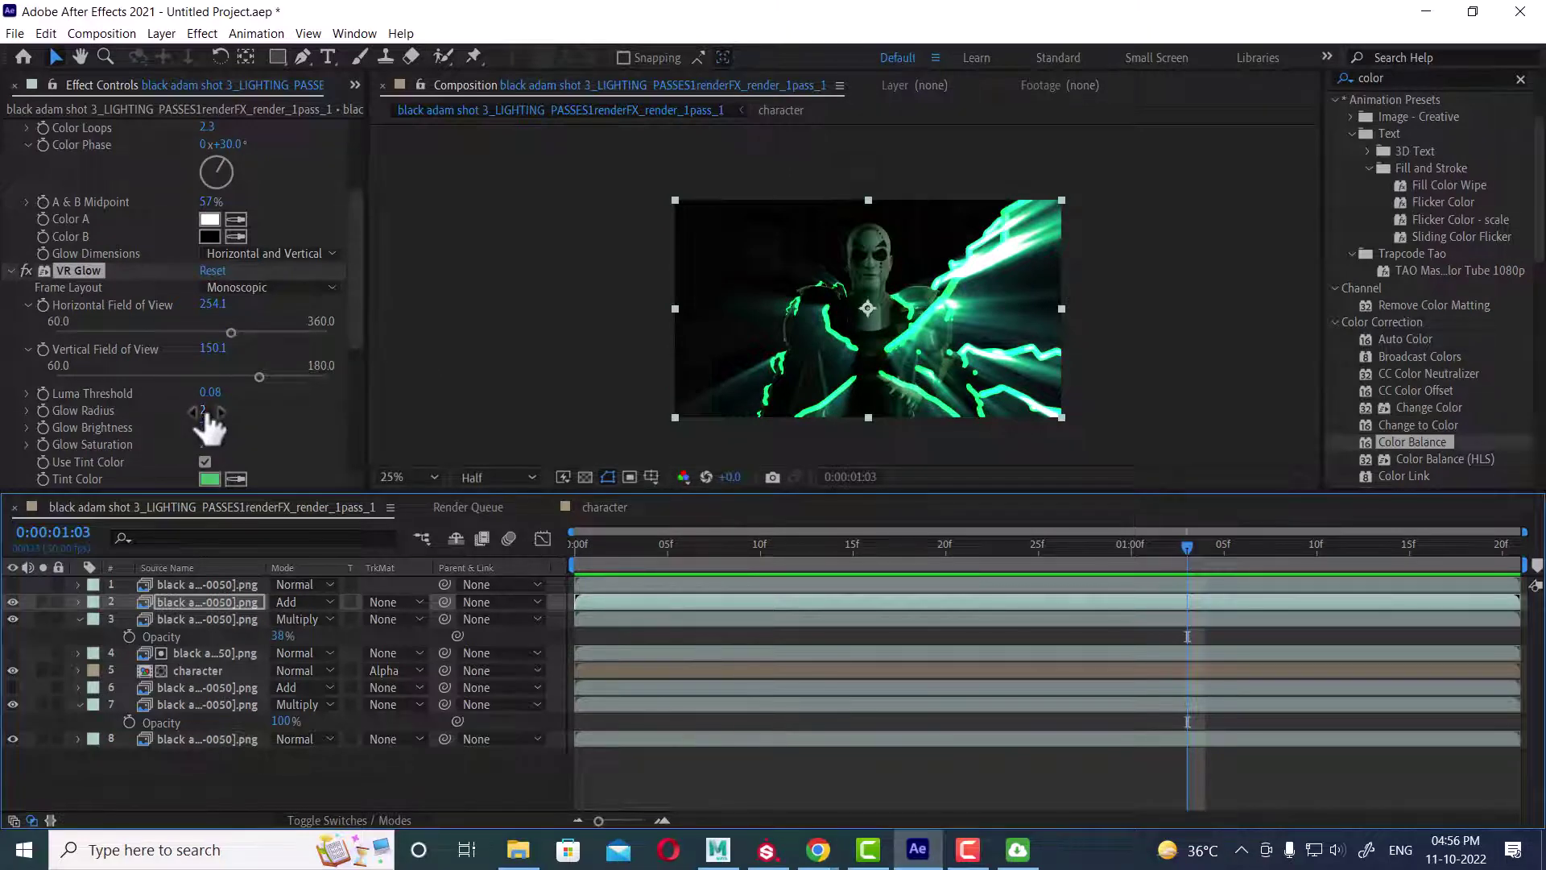
Step: Set VR Glow's Glow Radius to 10 and the Glow effect's Threshold at frame 0 to 32.9%, and review the playback
{"action": "left_click_drag", "start_coordinate": [208, 412], "coordinate": [149, 424]}
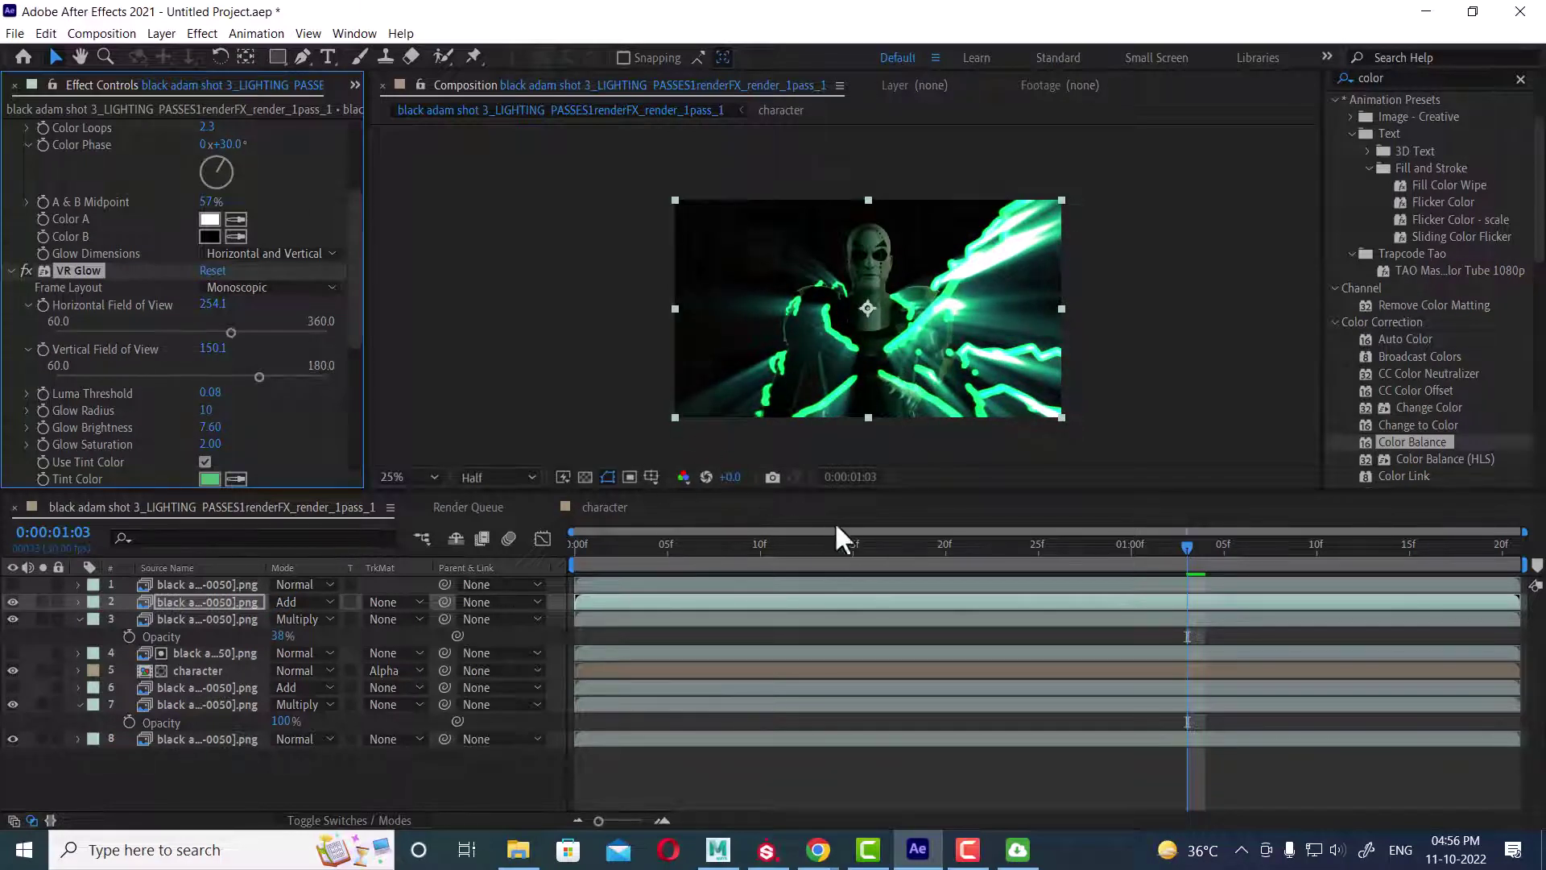
{"action": "left_click_drag", "start_coordinate": [740, 544], "coordinate": [577, 541]}
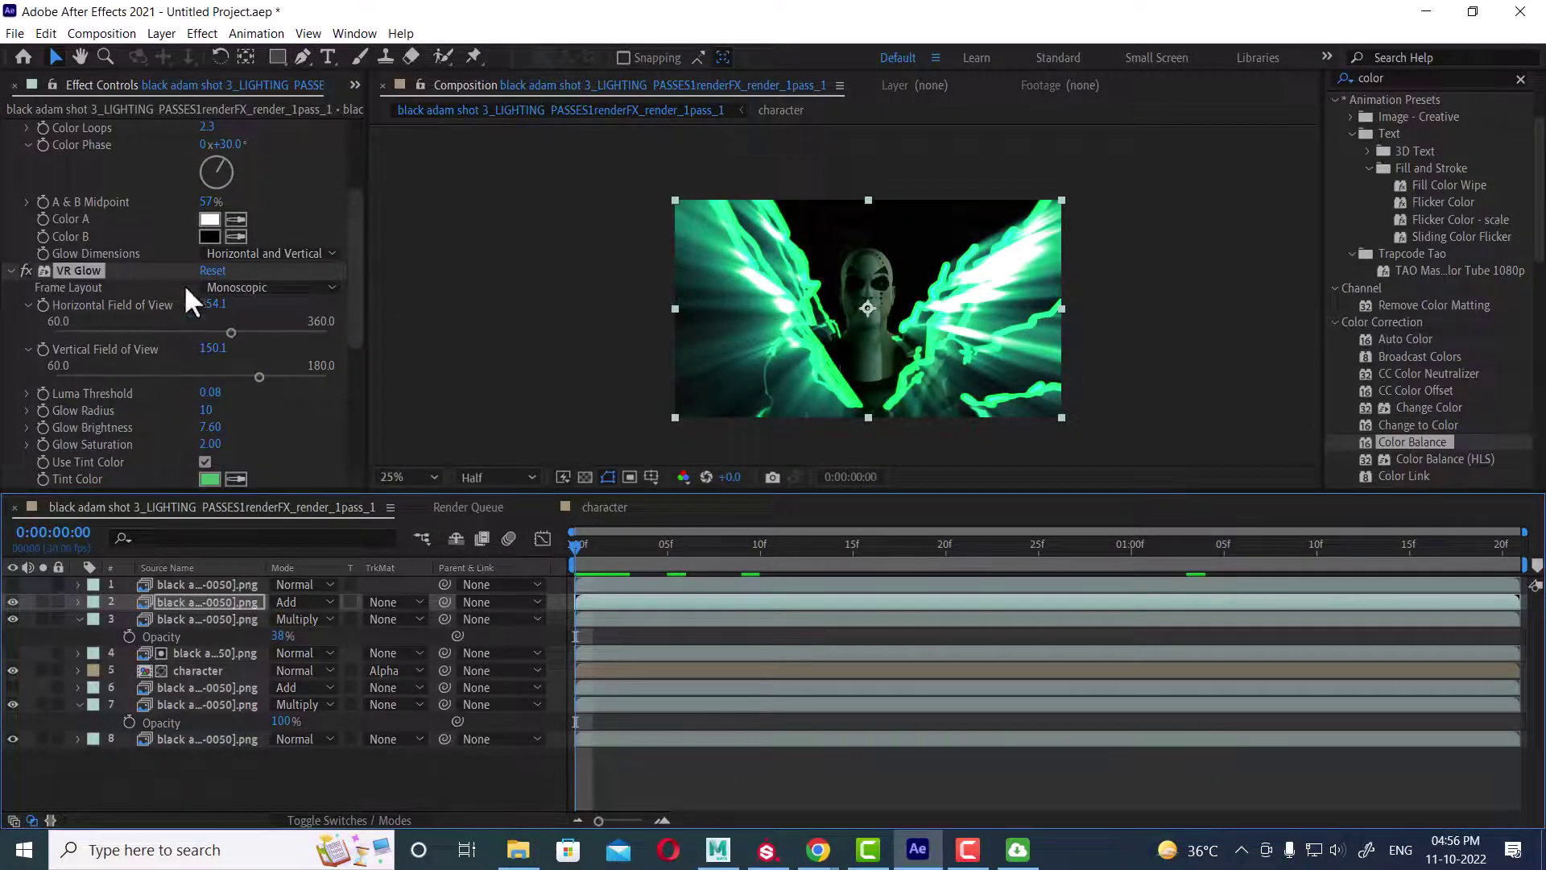
{"action": "scroll", "coordinate": [124, 311], "scroll_direction": "up", "scroll_amount": 4}
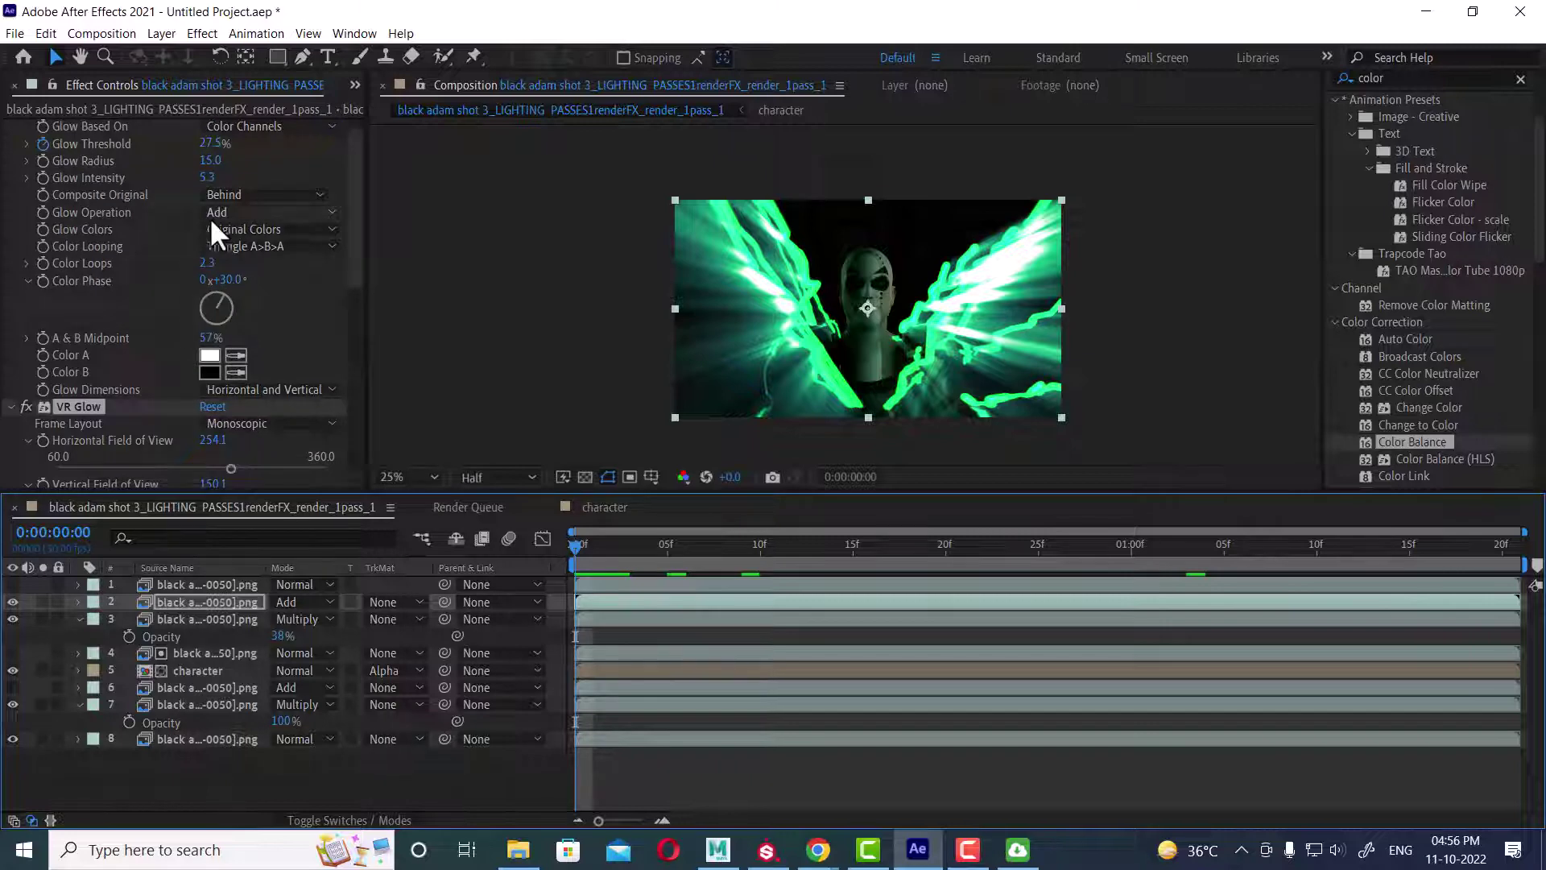
{"action": "mouse_move", "coordinate": [207, 146]}
{"action": "left_mouse_down"}
{"action": "mouse_move", "coordinate": [181, 147]}
{"action": "mouse_move", "coordinate": [222, 144]}
{"action": "left_mouse_up"}
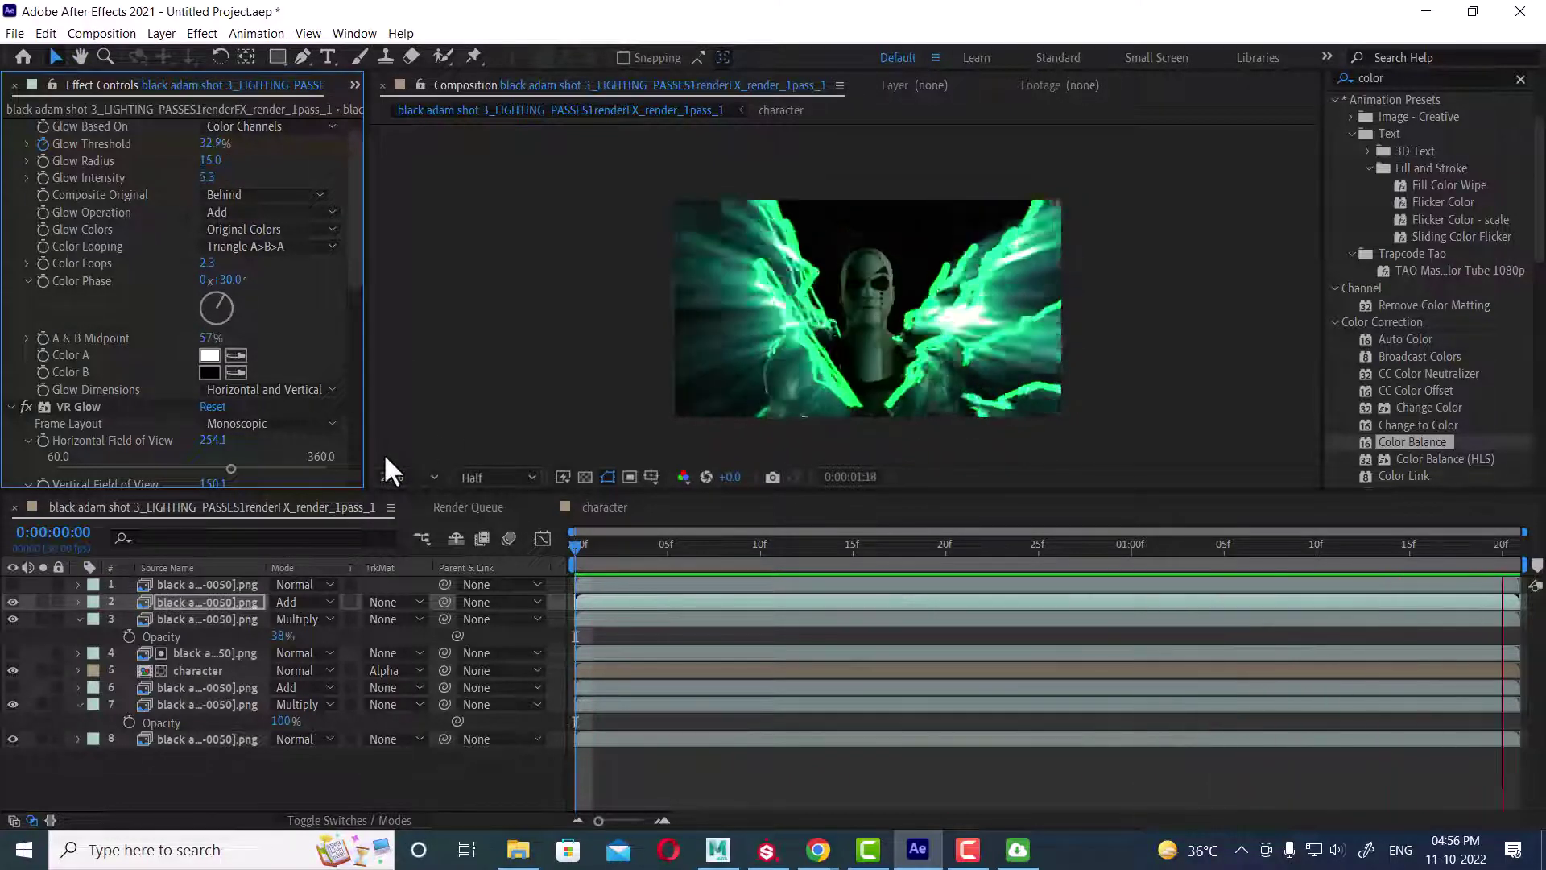
{"action": "key", "text": "space"}
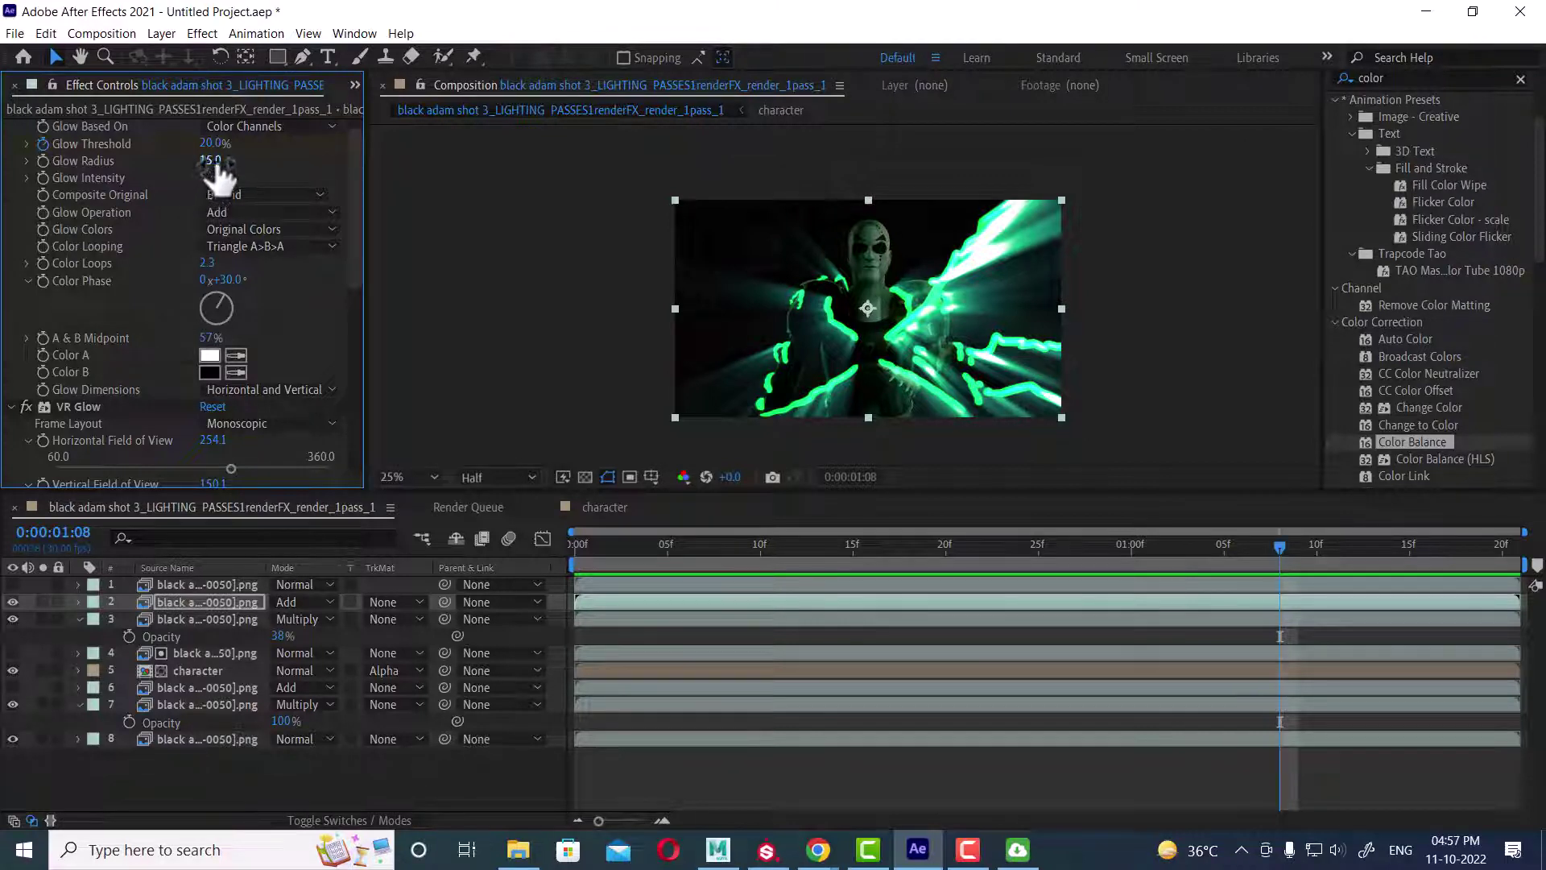
Step: Reduce the Glow effect's Glow Radius on layer 2 to 5 and play back the composition from frame 0
{"action": "left_click_drag", "start_coordinate": [206, 160], "coordinate": [198, 161]}
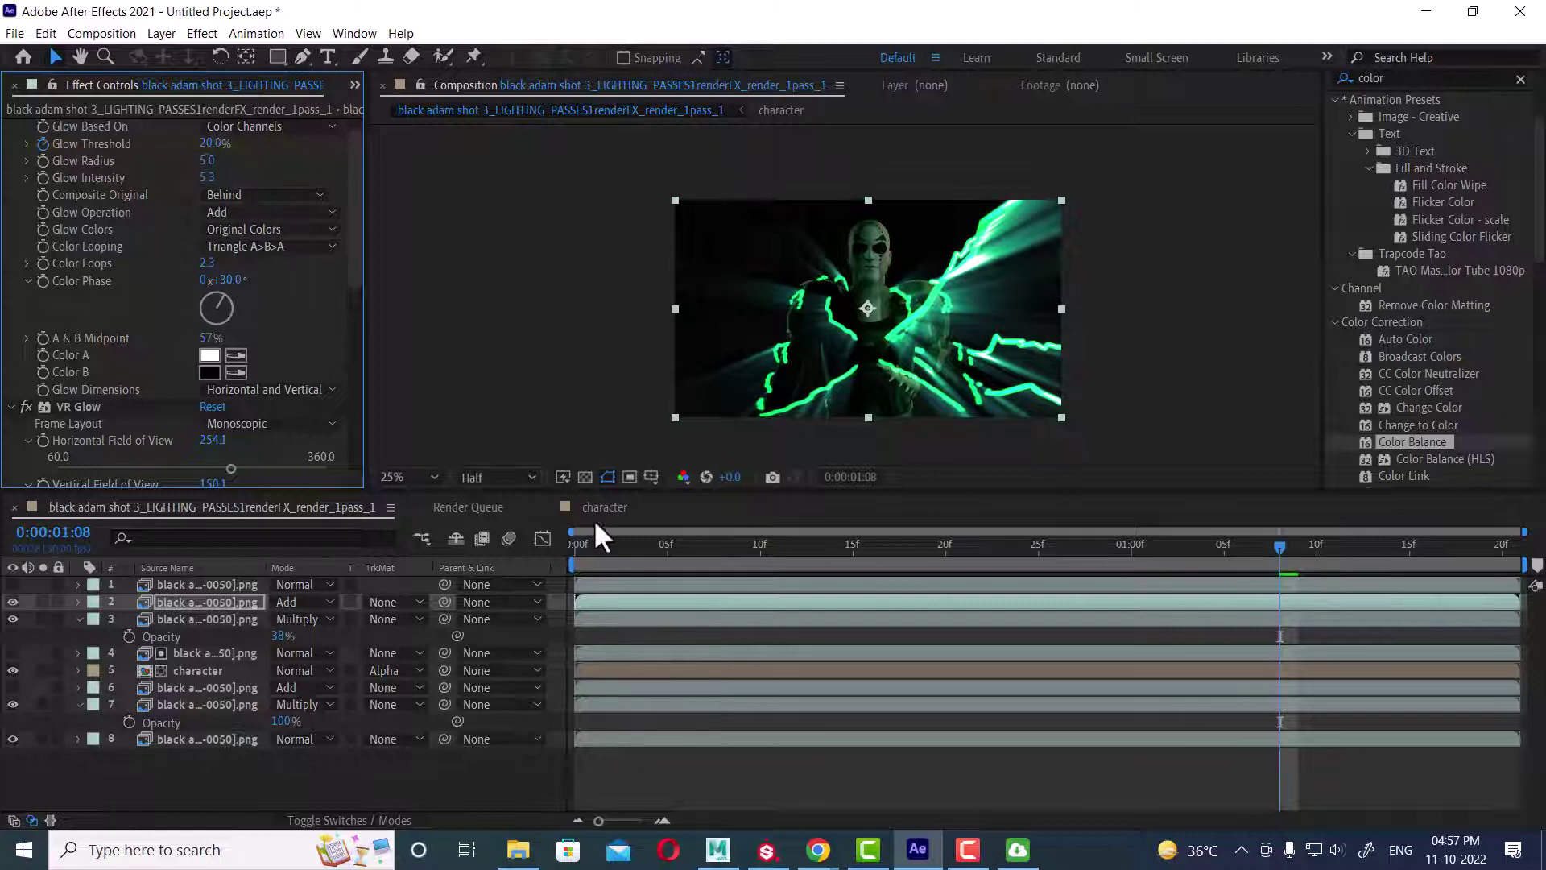
{"action": "left_click", "coordinate": [611, 545]}
{"action": "key", "text": "space"}
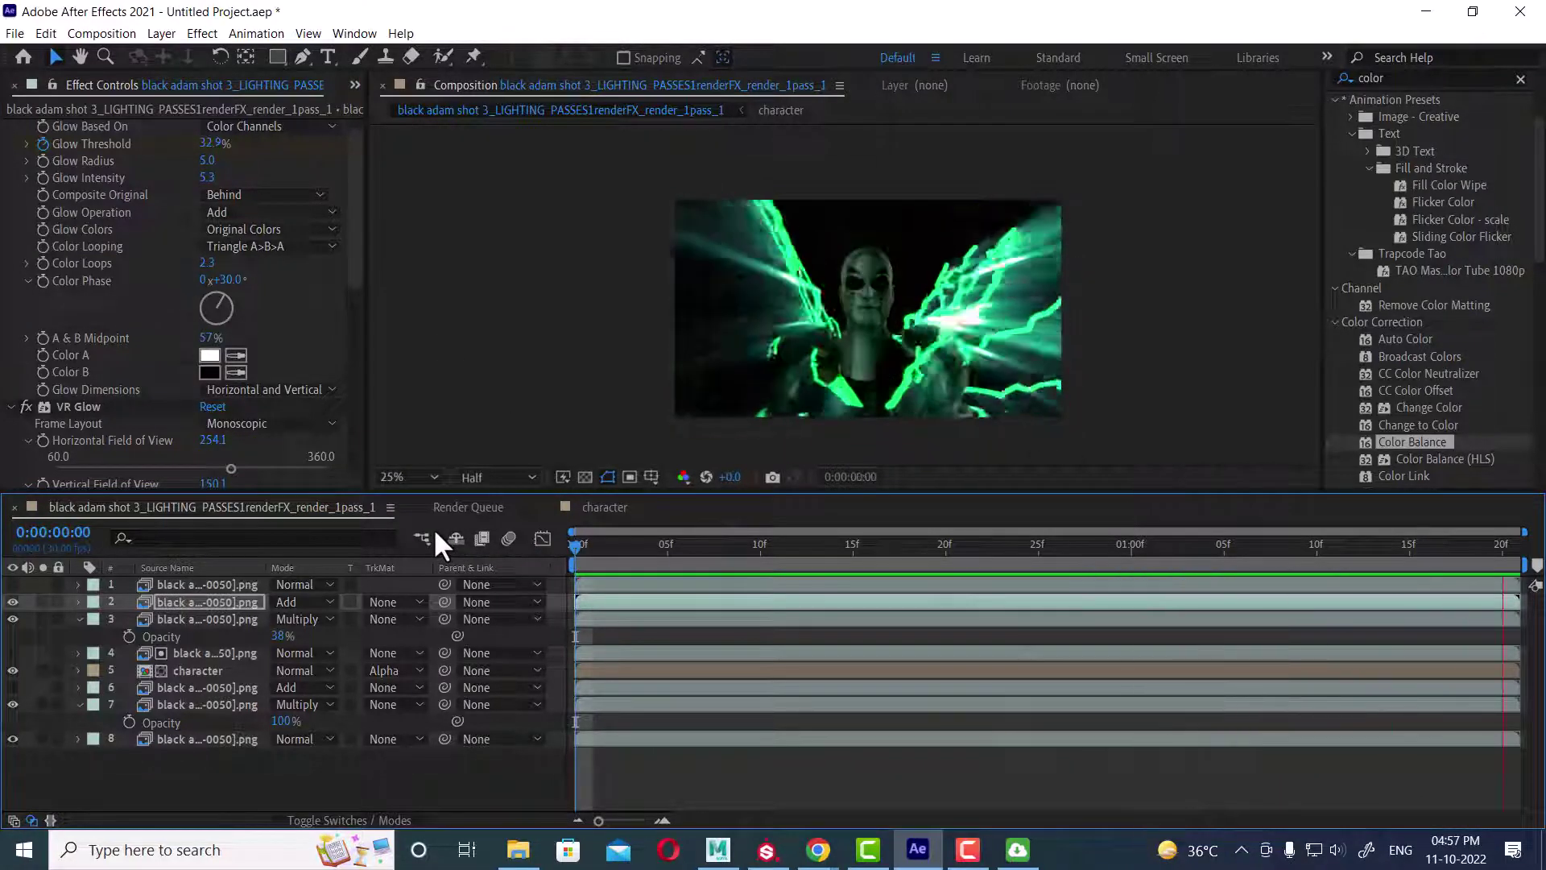
{"action": "key", "text": "space"}
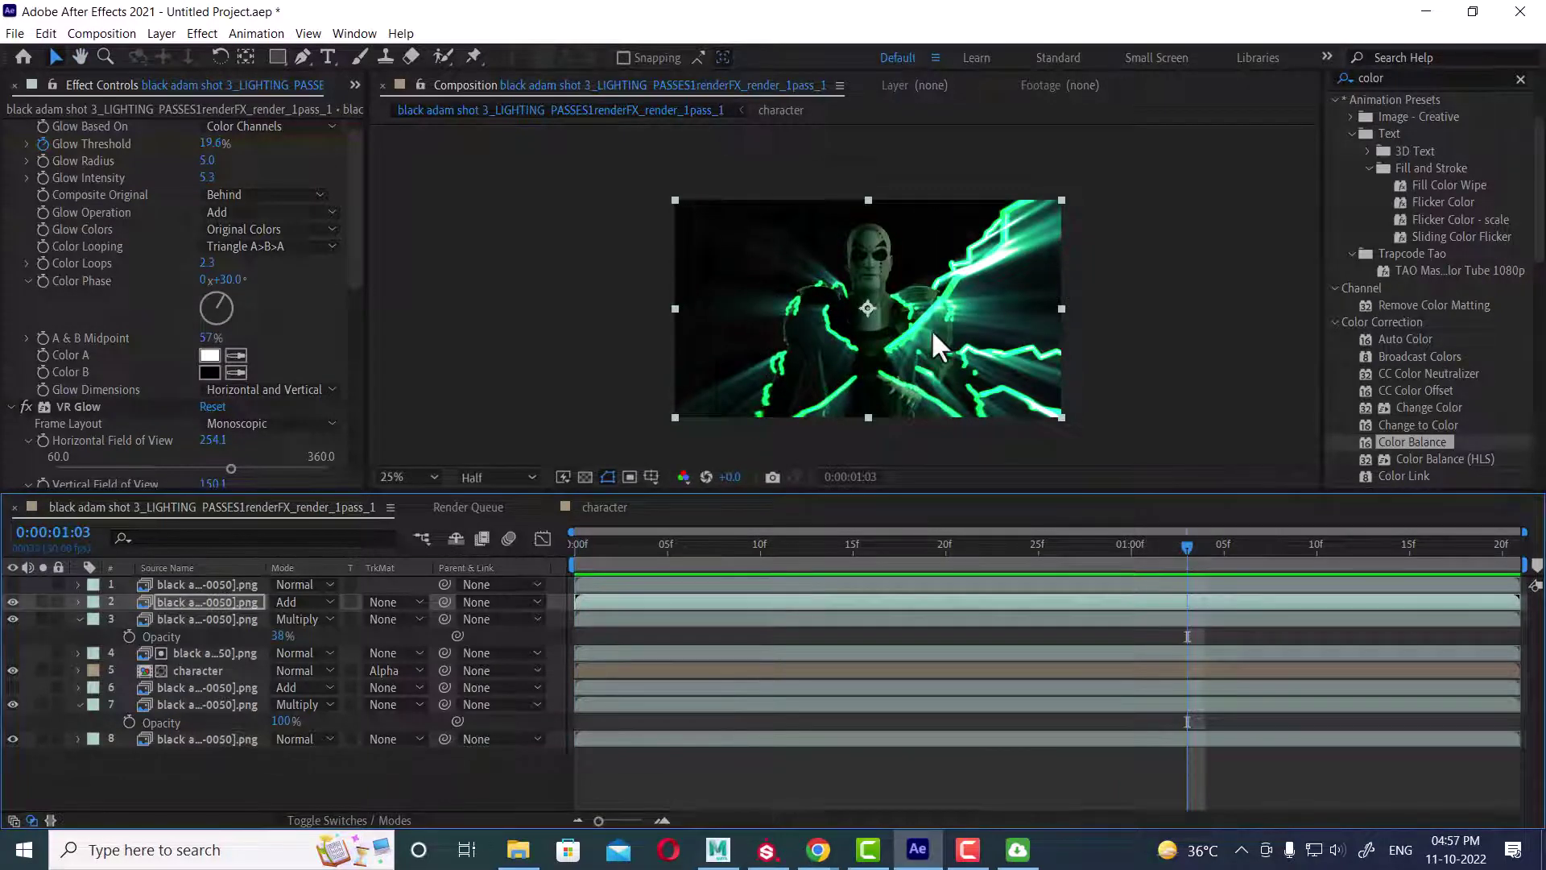
{"action": "key", "text": "space"}
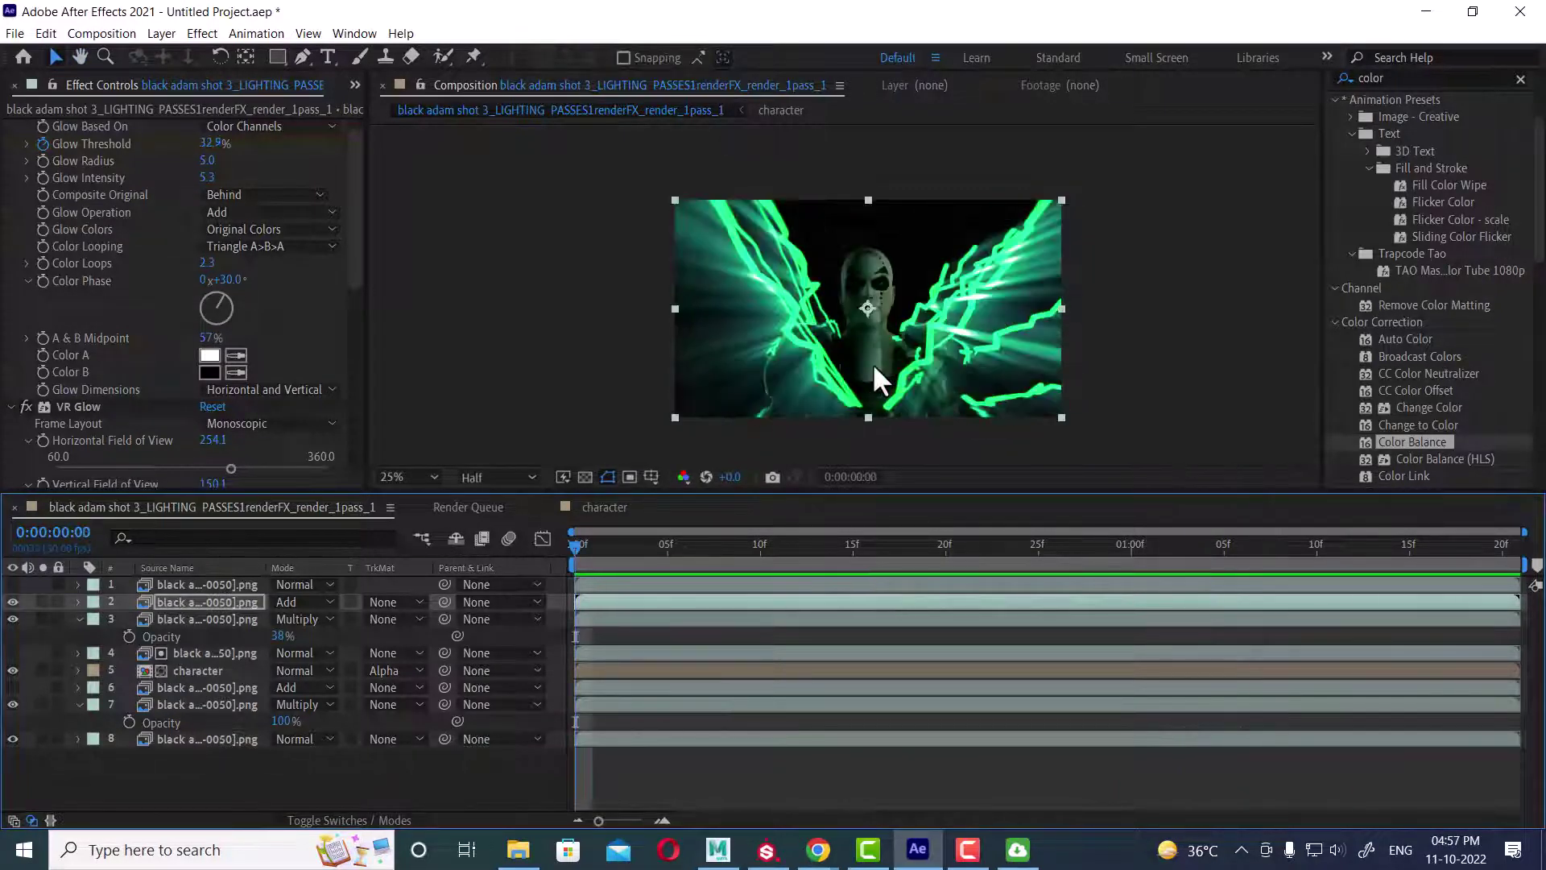
Step: Try Shine's Source Opacity at 71, restore it to 100, and play back the composition from frame 0
{"action": "scroll", "coordinate": [84, 261], "scroll_direction": "down", "scroll_amount": 15}
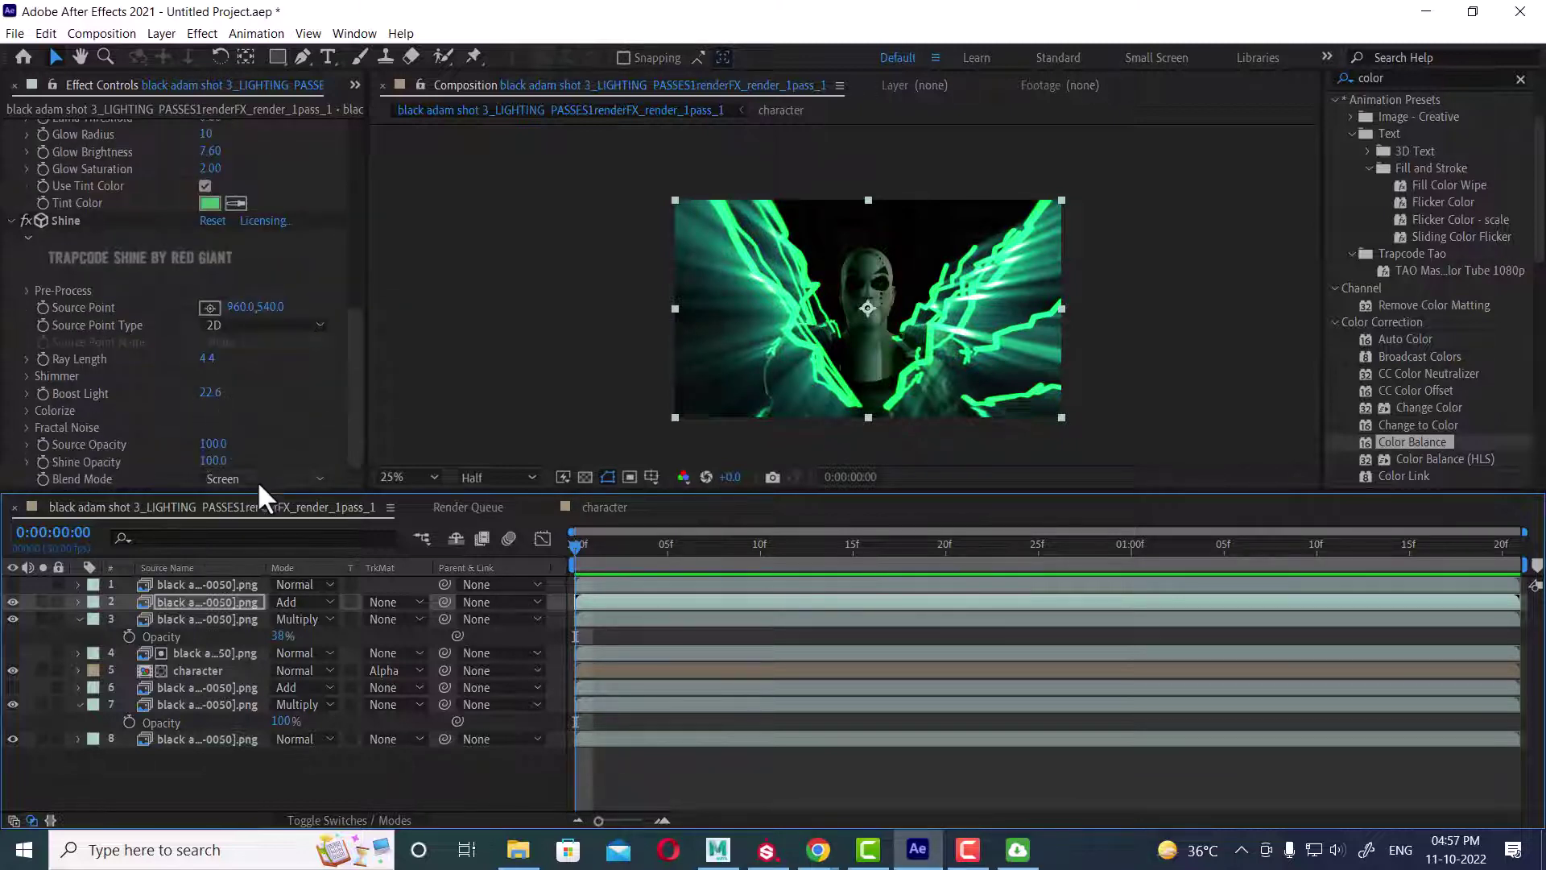
{"action": "mouse_move", "coordinate": [216, 448]}
{"action": "left_mouse_down"}
{"action": "mouse_move", "coordinate": [157, 450]}
{"action": "mouse_move", "coordinate": [246, 446]}
{"action": "mouse_move", "coordinate": [193, 444]}
{"action": "mouse_move", "coordinate": [212, 442]}
{"action": "left_mouse_up"}
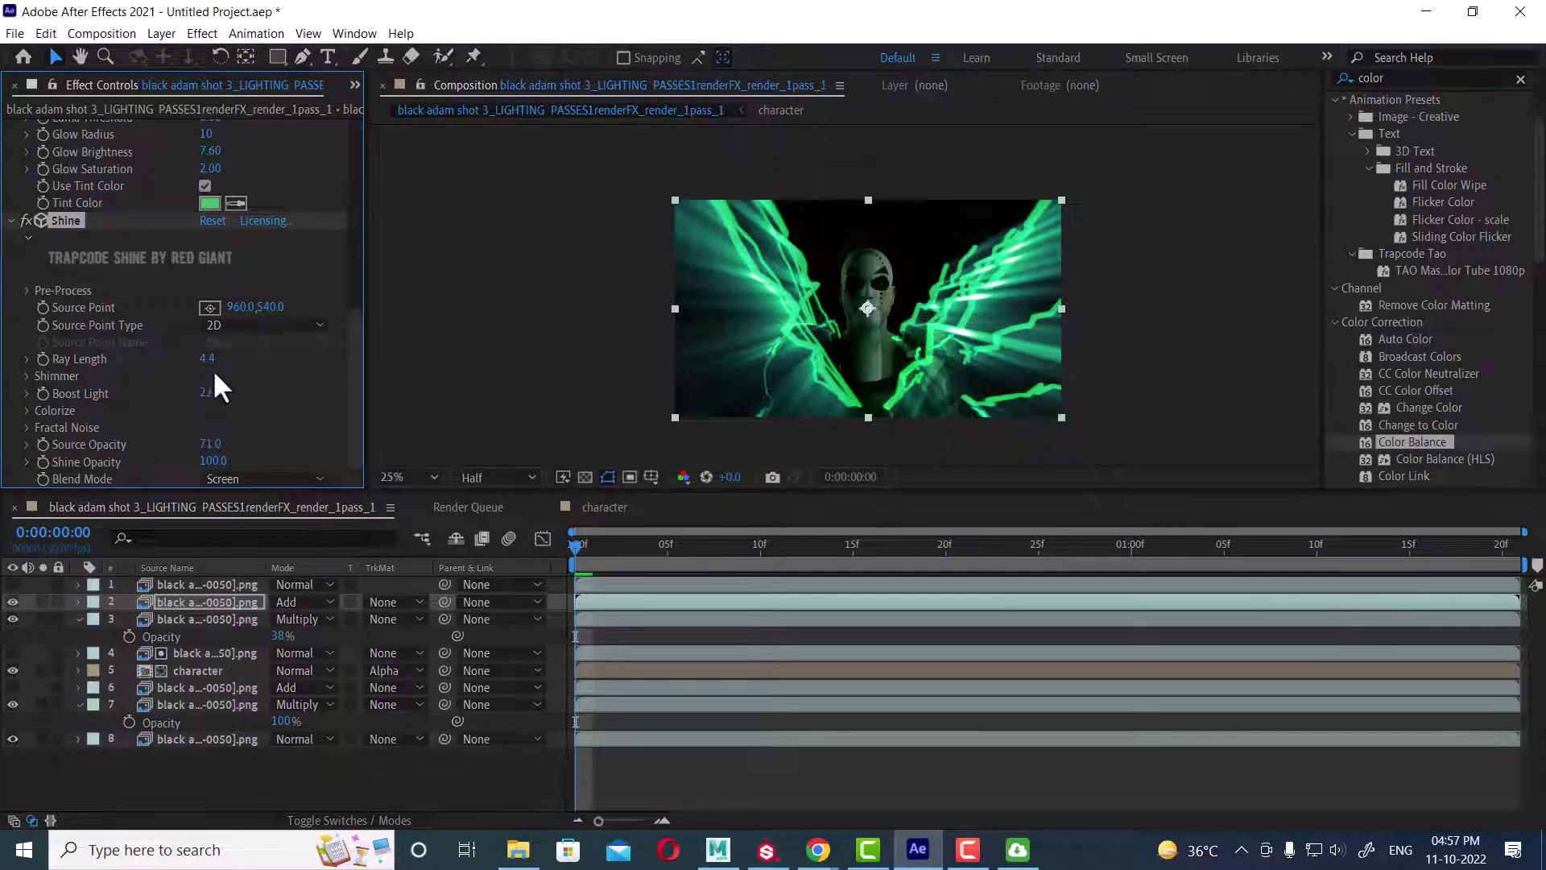
{"action": "key", "text": "space"}
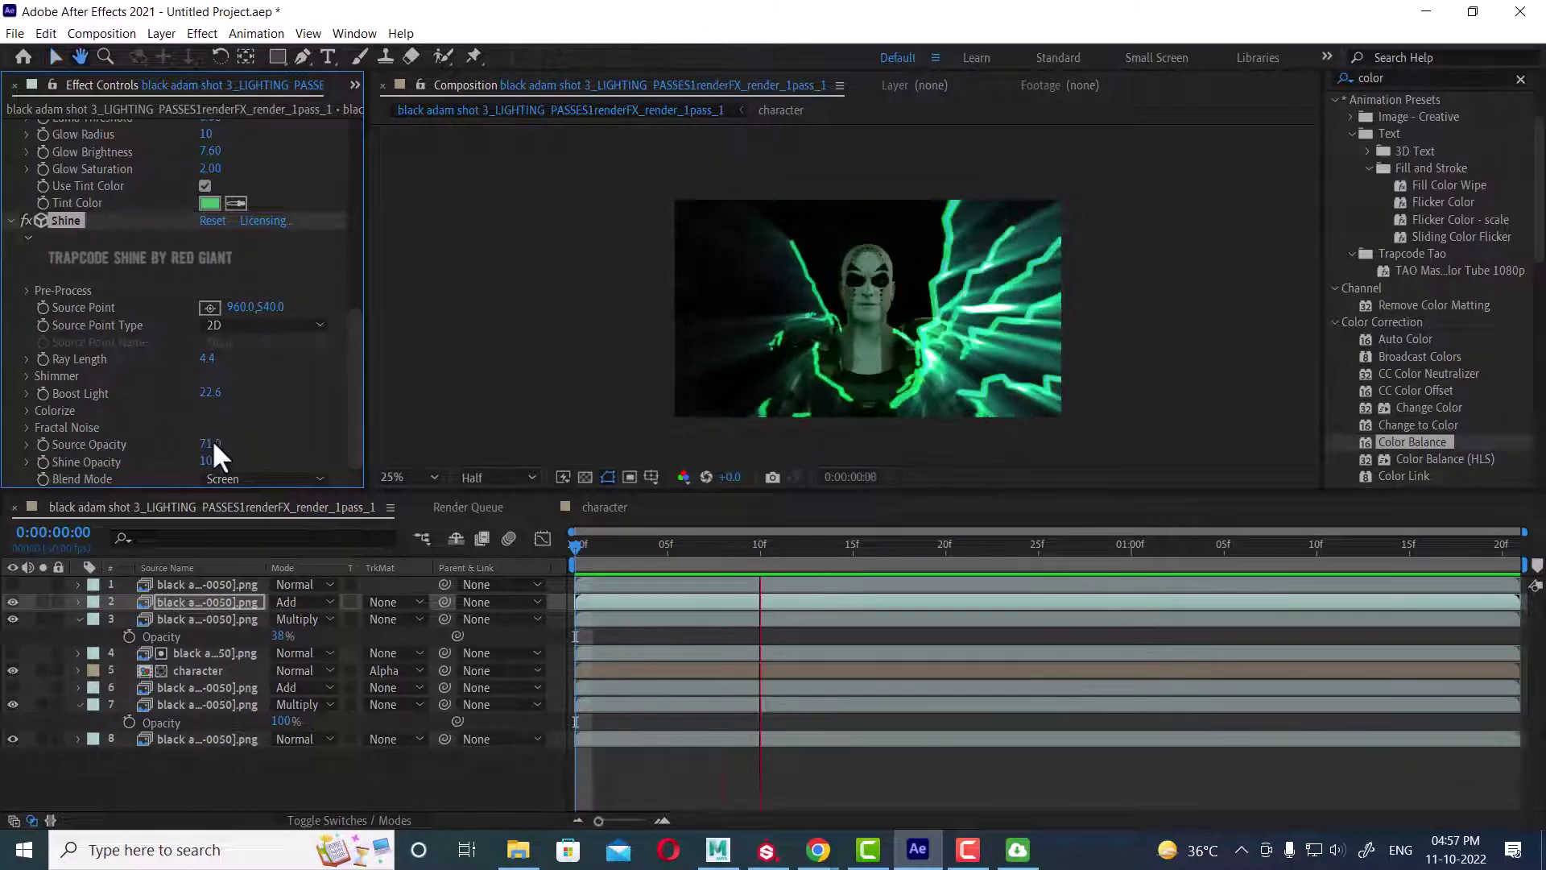
{"action": "left_click_drag", "start_coordinate": [211, 443], "coordinate": [282, 433]}
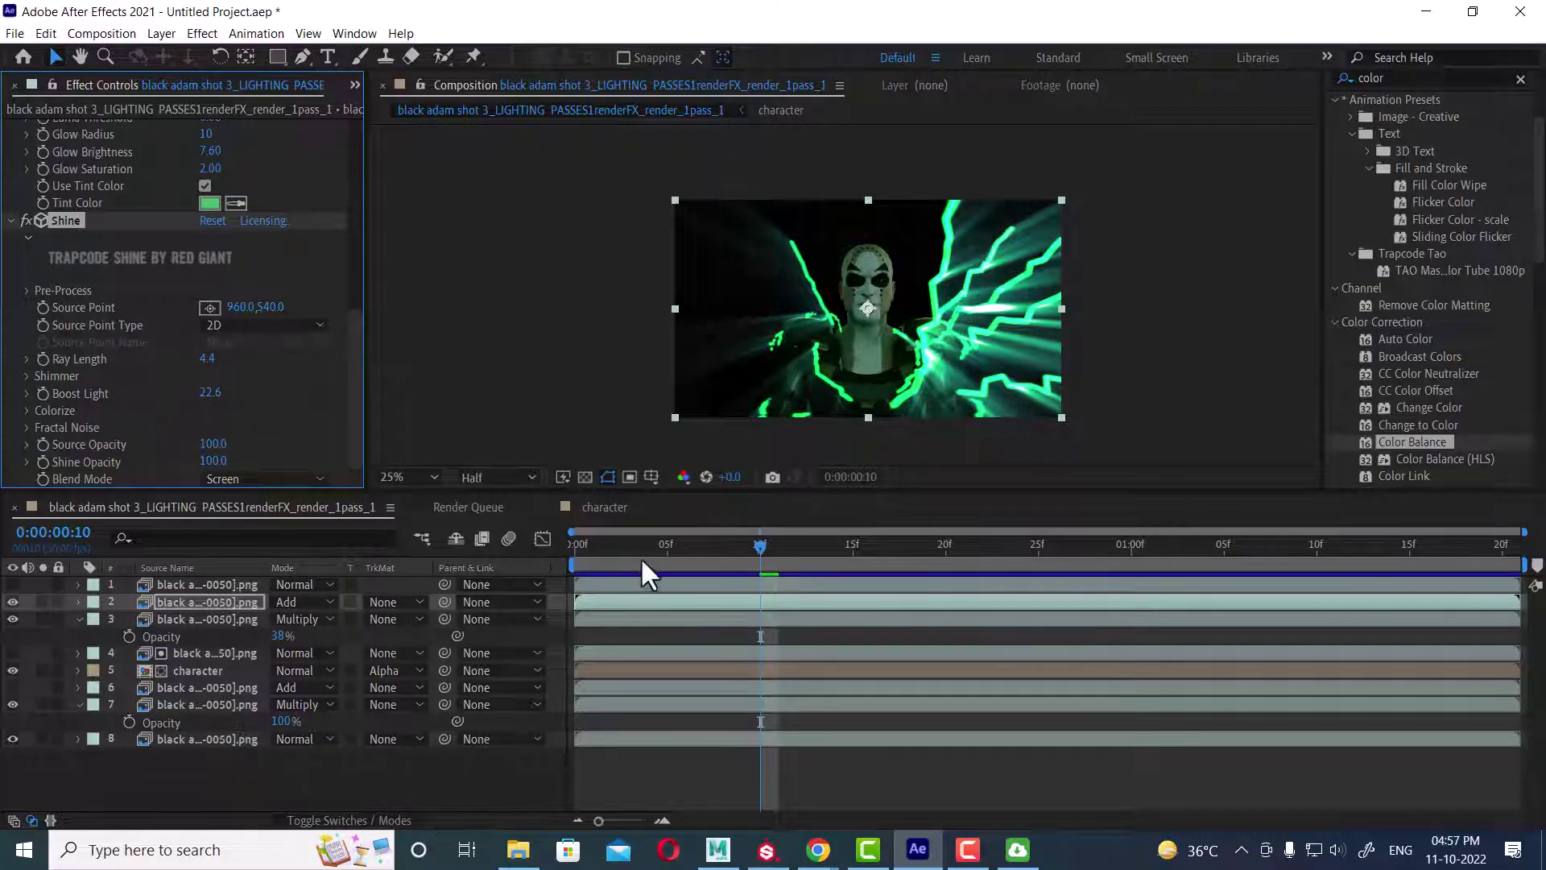
{"action": "left_click_drag", "start_coordinate": [627, 546], "coordinate": [382, 509]}
{"action": "key", "text": "space"}
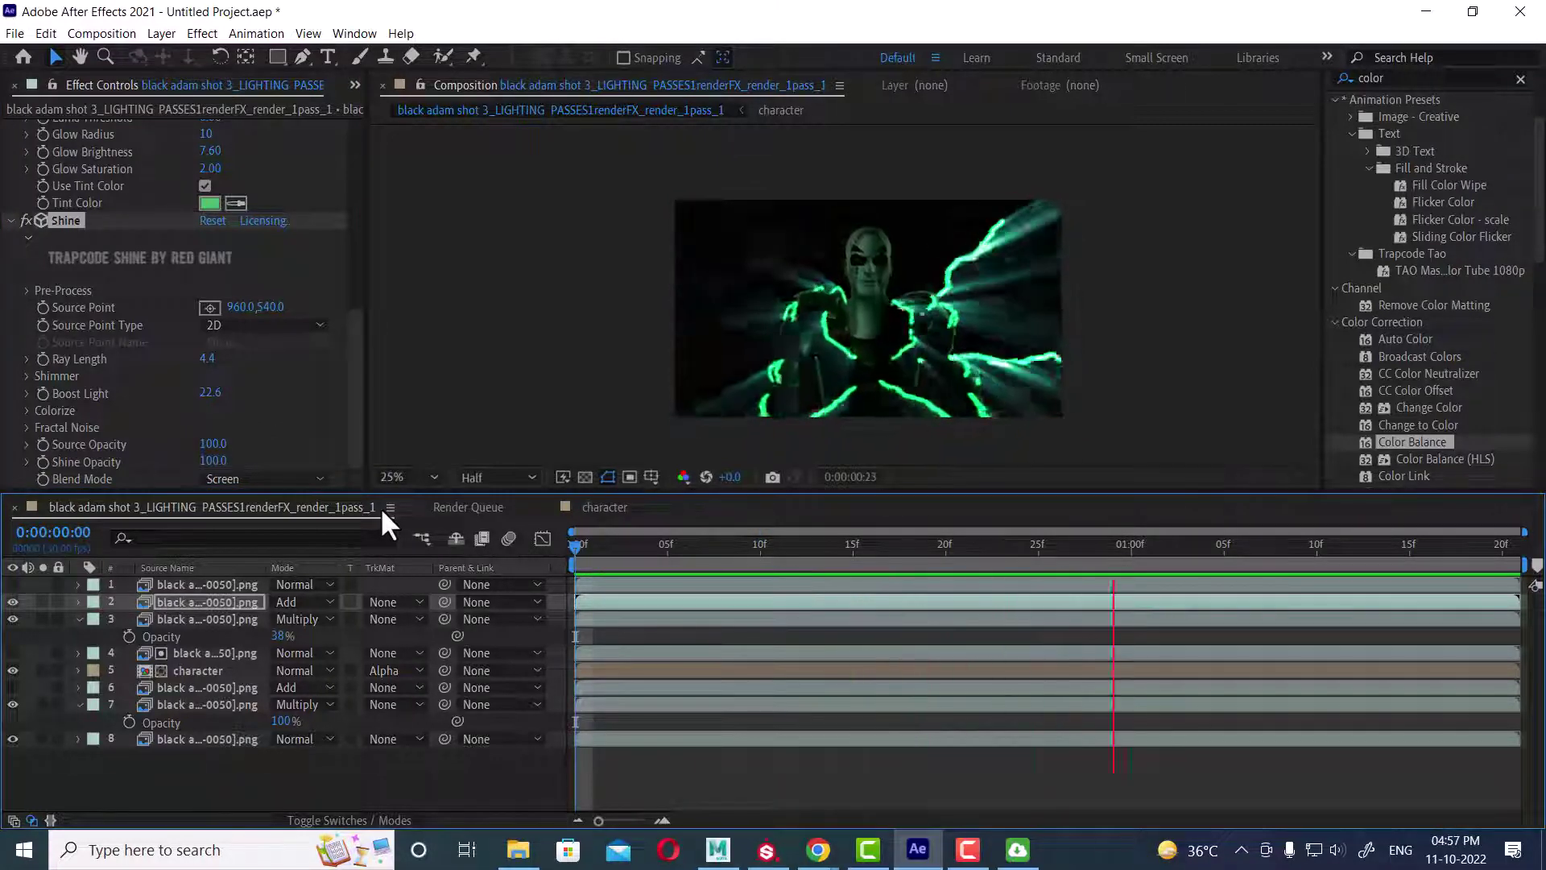
Step: Play back the composition and compare the shot with layer 2's lightning hidden and shown
{"action": "key", "text": "space"}
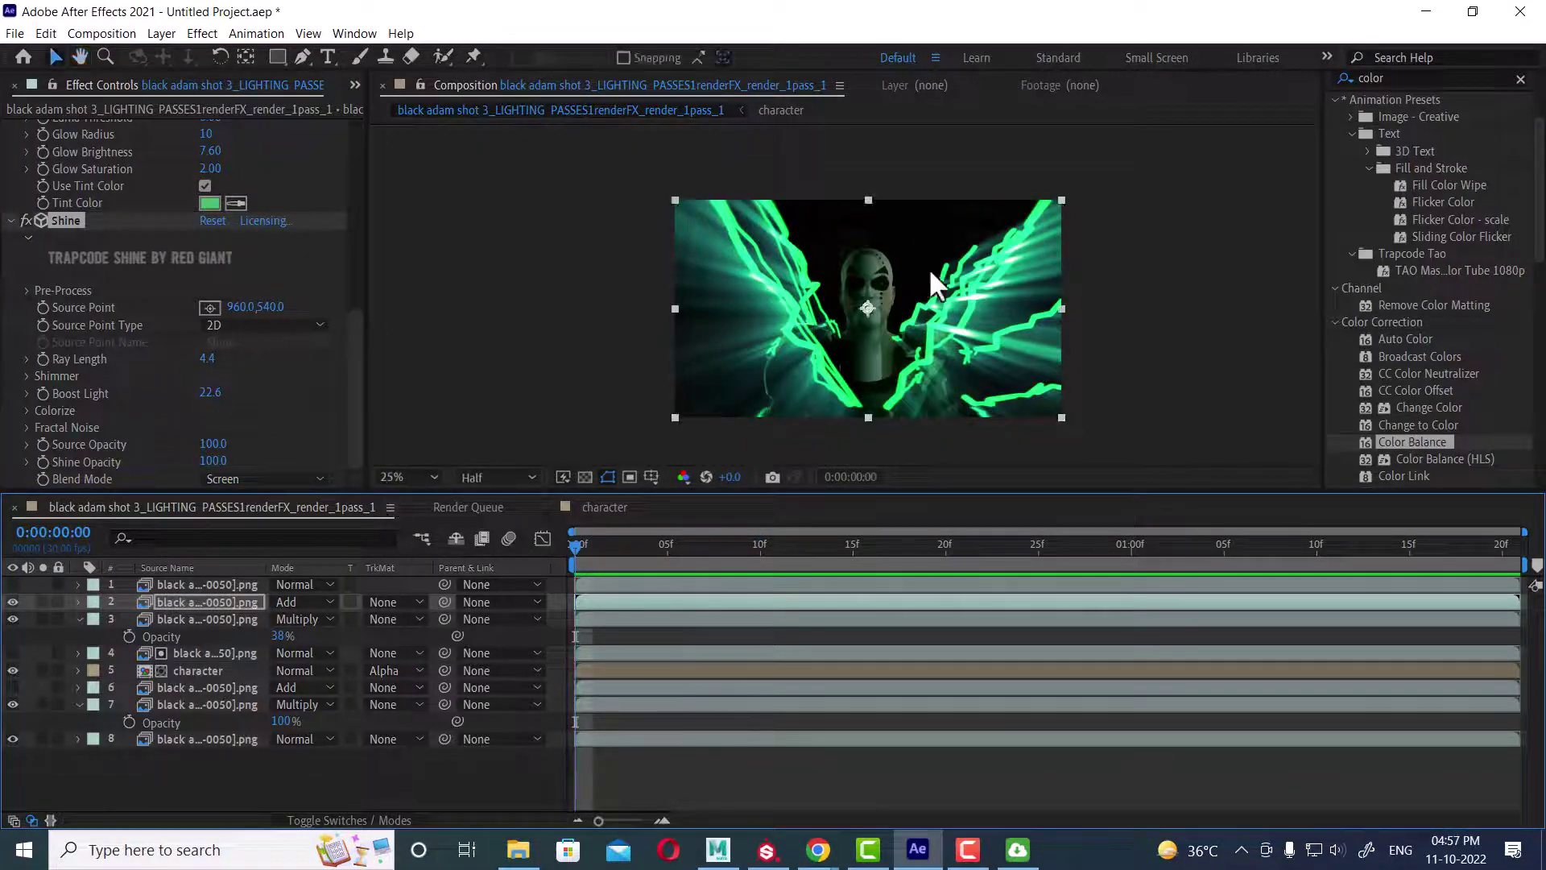
{"action": "key", "text": "space"}
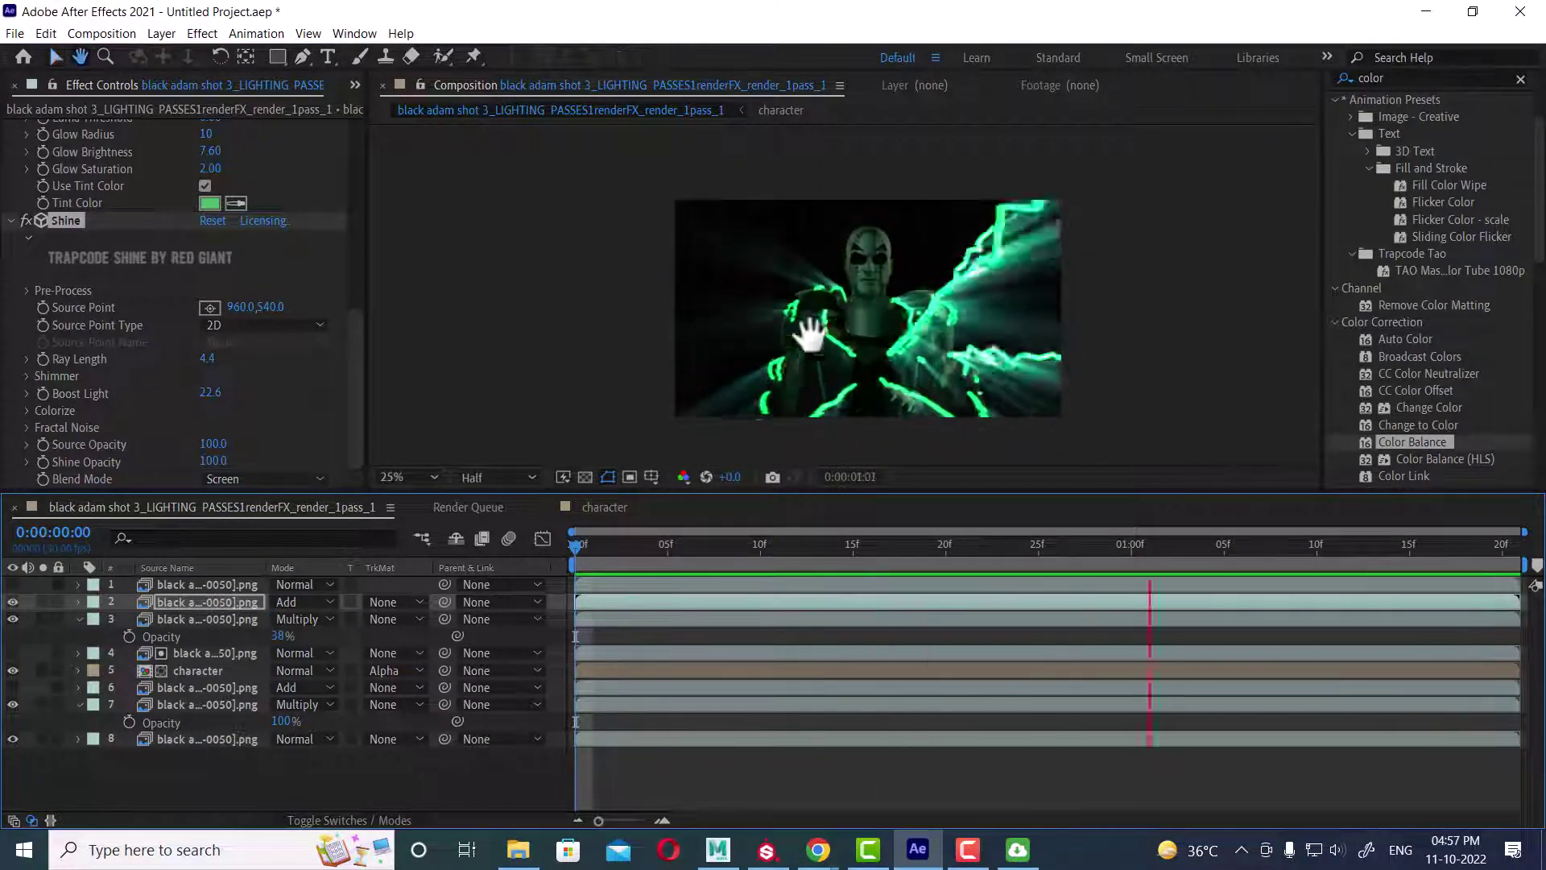
{"action": "key", "text": "space"}
{"action": "left_click", "coordinate": [12, 602]}
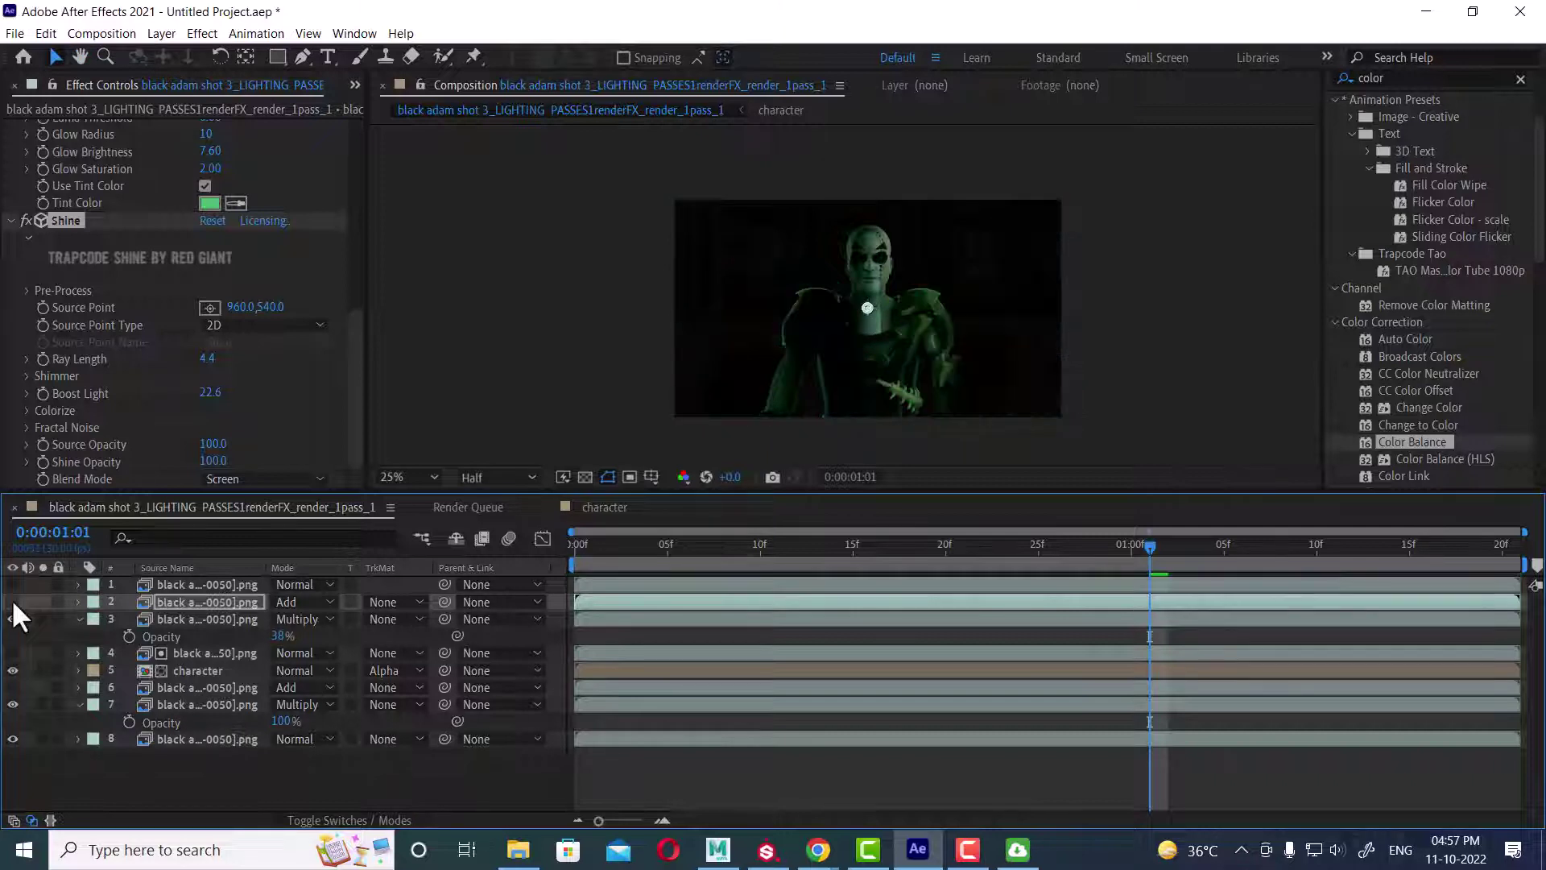
{"action": "left_click", "coordinate": [12, 601]}
Step: Search the effects for "blur" and apply Directional Blur to lightning layer 2
{"action": "left_click", "coordinate": [227, 601]}
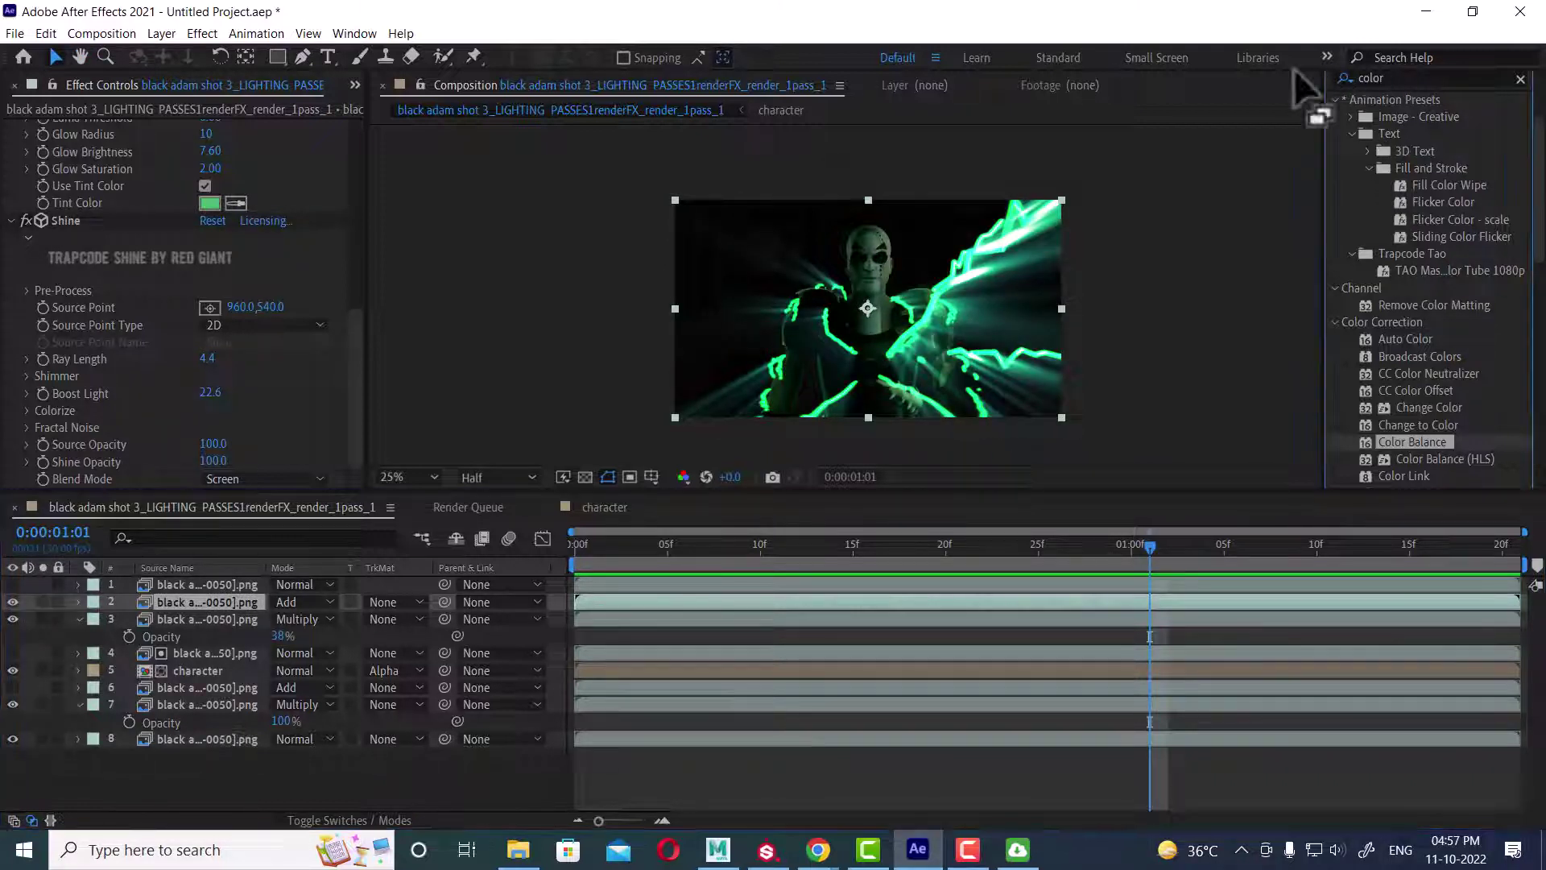
{"action": "left_click", "coordinate": [1405, 78]}
{"action": "type", "text": "blur"}
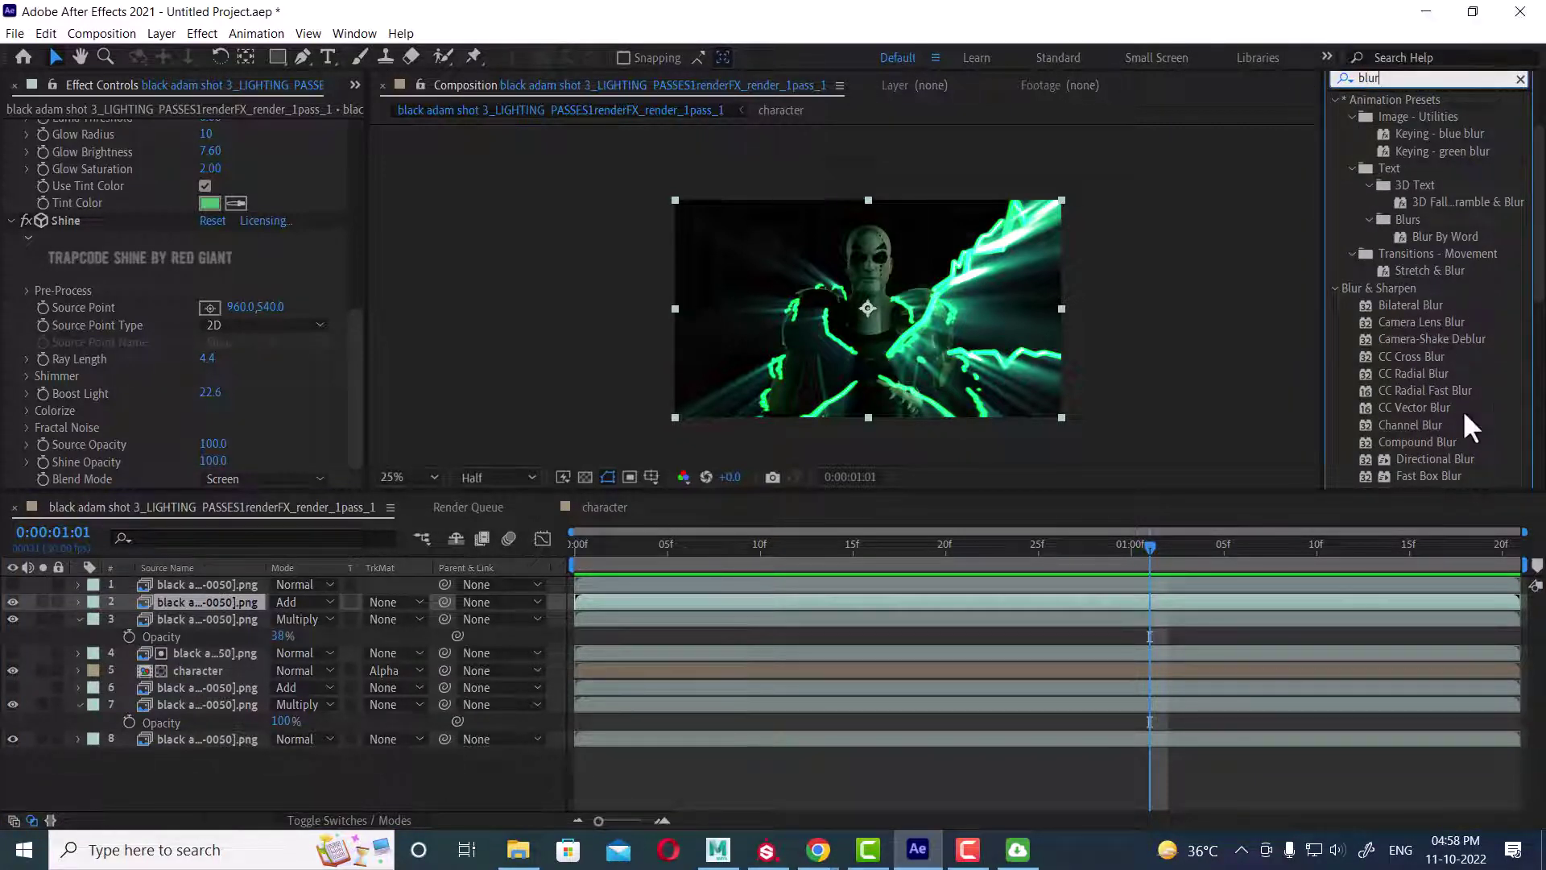
{"action": "scroll", "coordinate": [1461, 424], "scroll_direction": "down", "scroll_amount": 2}
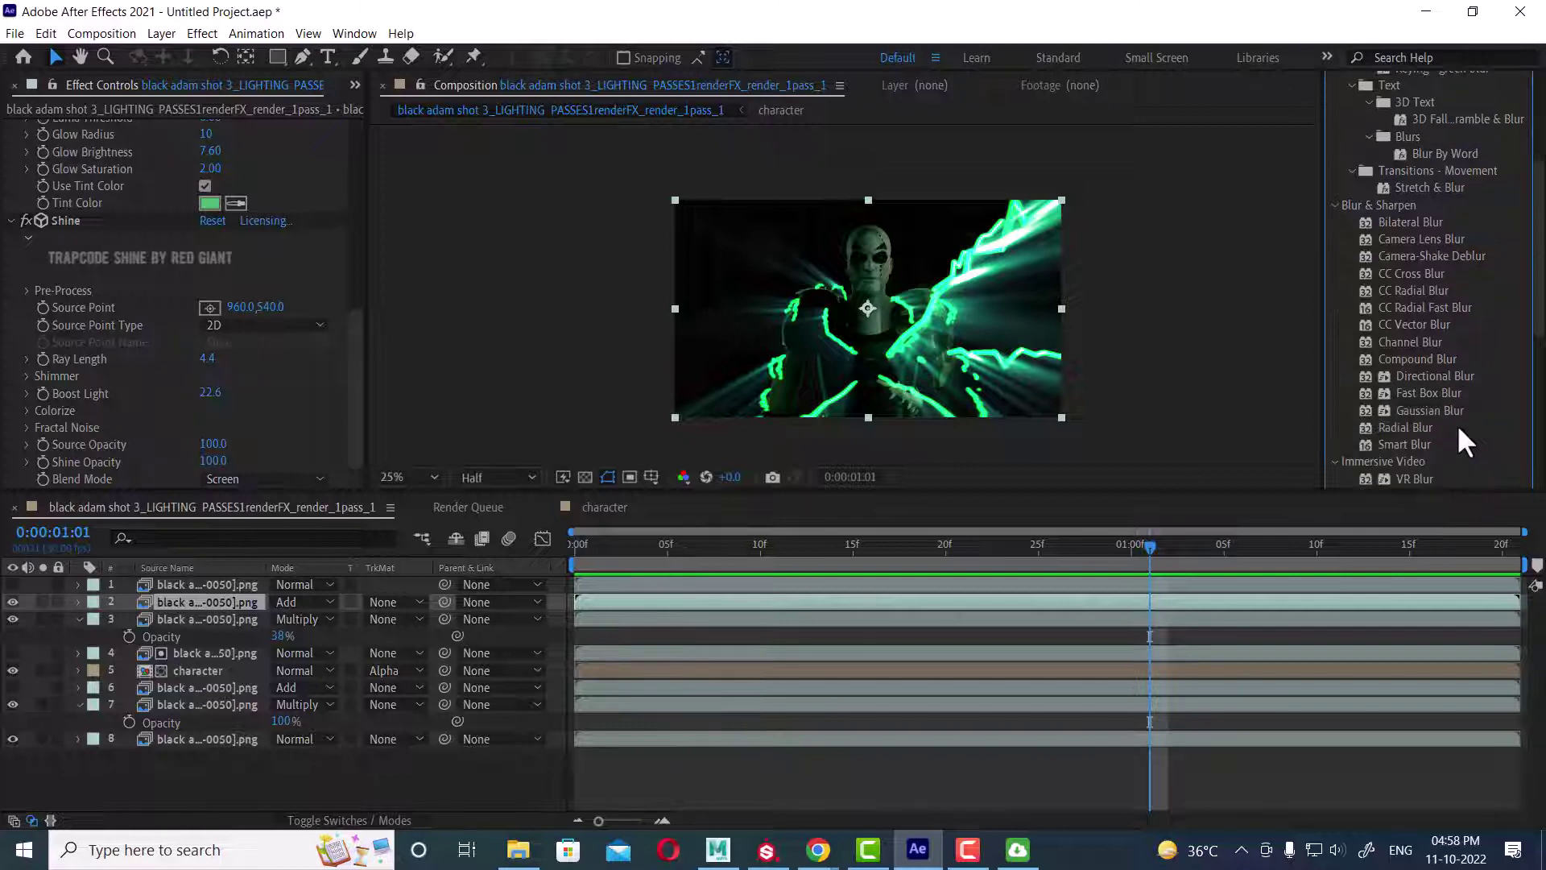
{"action": "left_click", "coordinate": [1454, 375]}
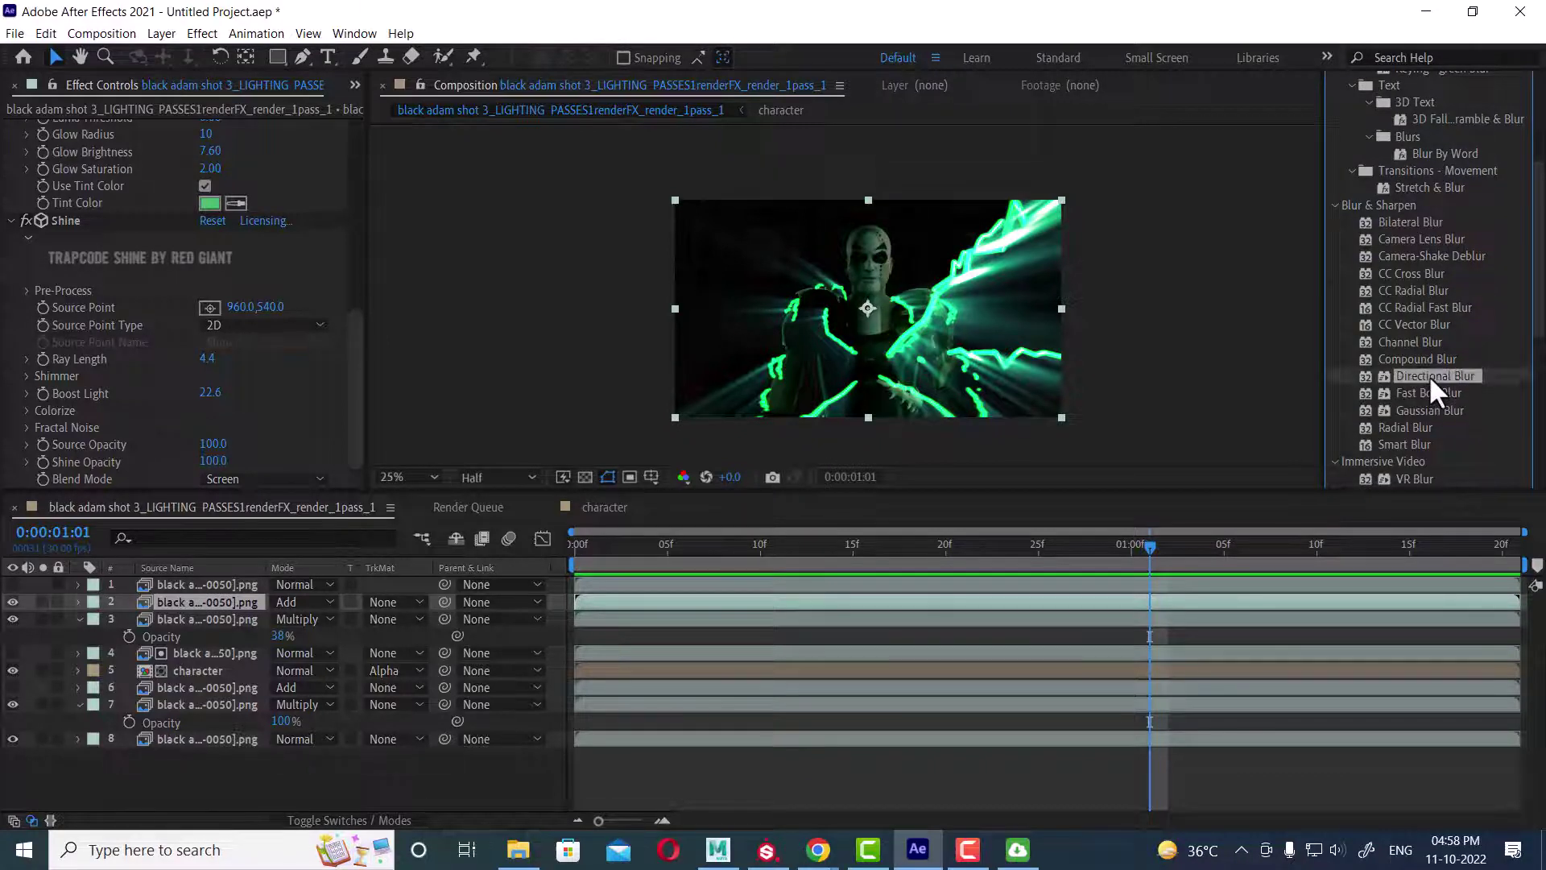
{"action": "left_click_drag", "start_coordinate": [1428, 374], "coordinate": [177, 597]}
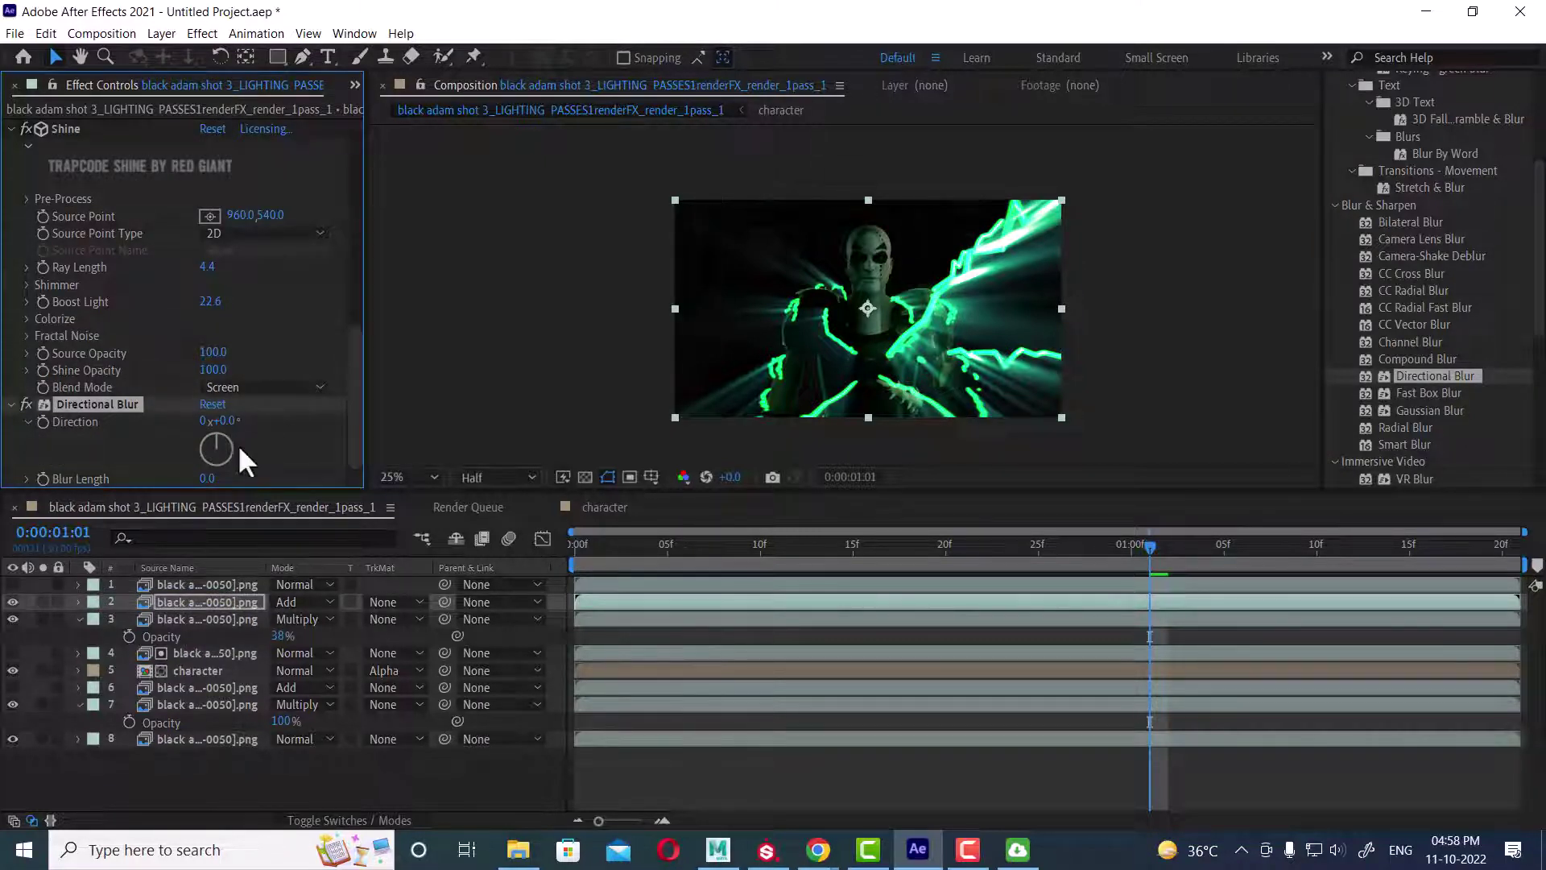
Step: Set Directional Blur's Direction to 16° and Blur Length to 23.8, and play back the composition from frame 0
{"action": "mouse_move", "coordinate": [231, 422]}
{"action": "left_mouse_down"}
{"action": "mouse_move", "coordinate": [325, 415]}
{"action": "mouse_move", "coordinate": [256, 428]}
{"action": "left_mouse_up"}
{"action": "left_click_drag", "start_coordinate": [203, 476], "coordinate": [354, 443]}
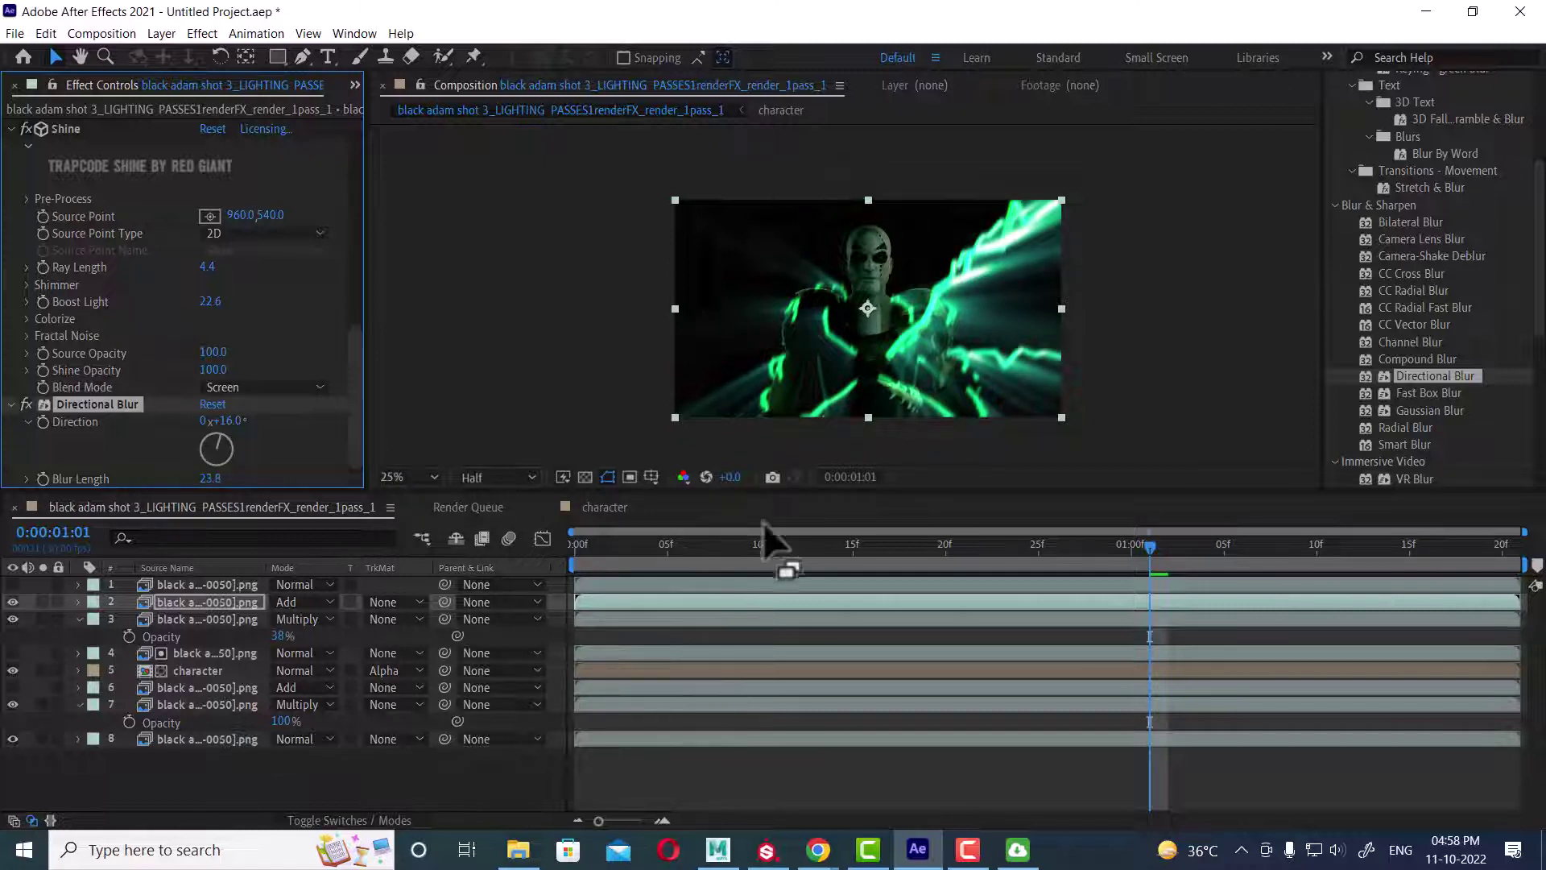
{"action": "left_click_drag", "start_coordinate": [729, 551], "coordinate": [451, 534]}
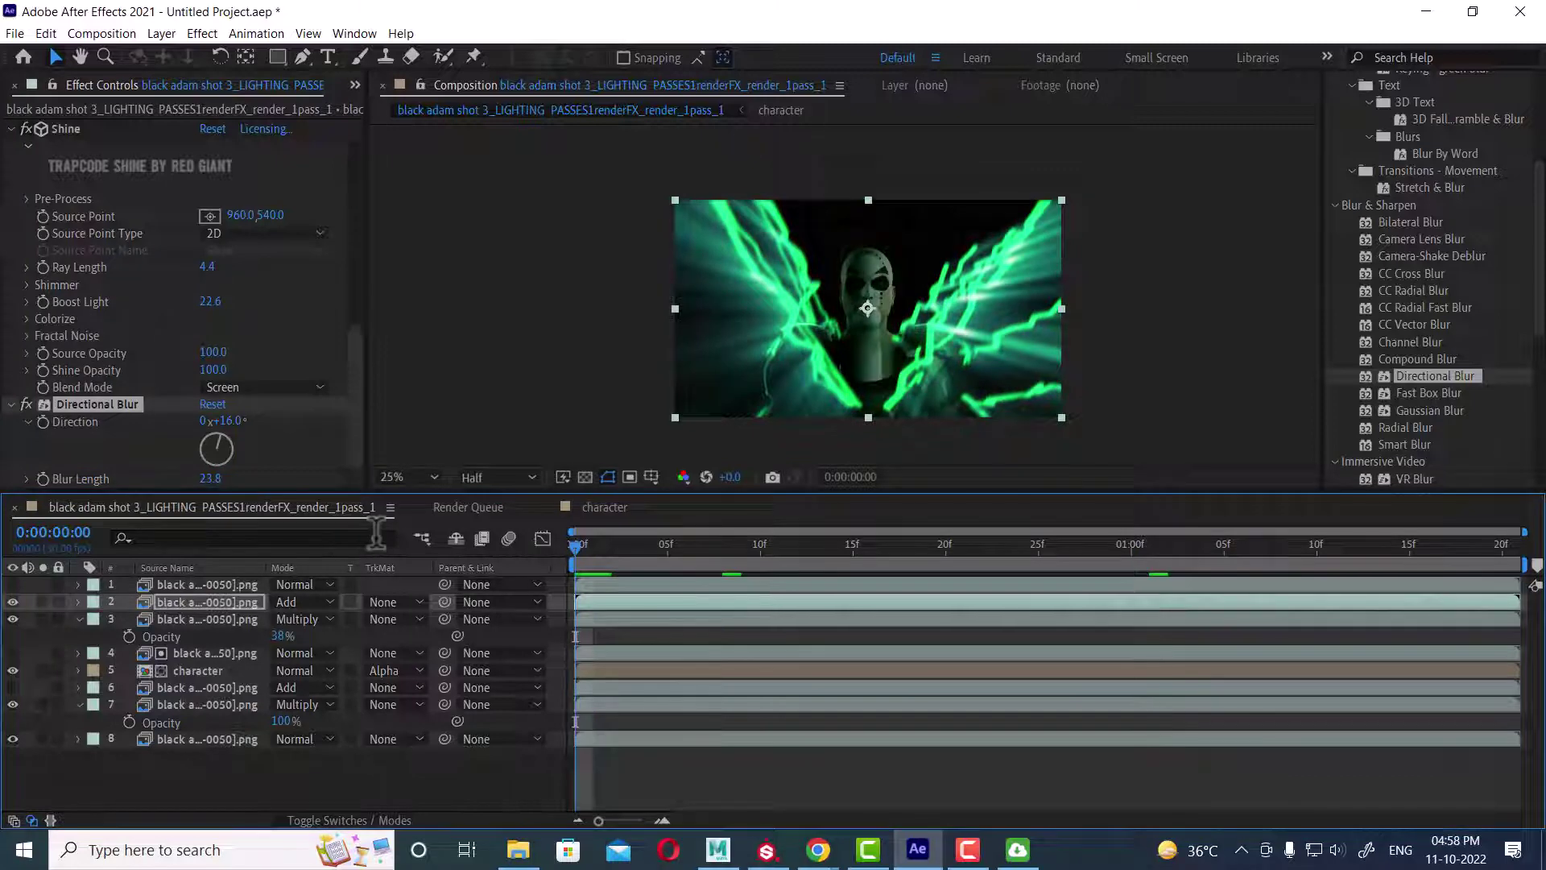
{"action": "key", "text": "space"}
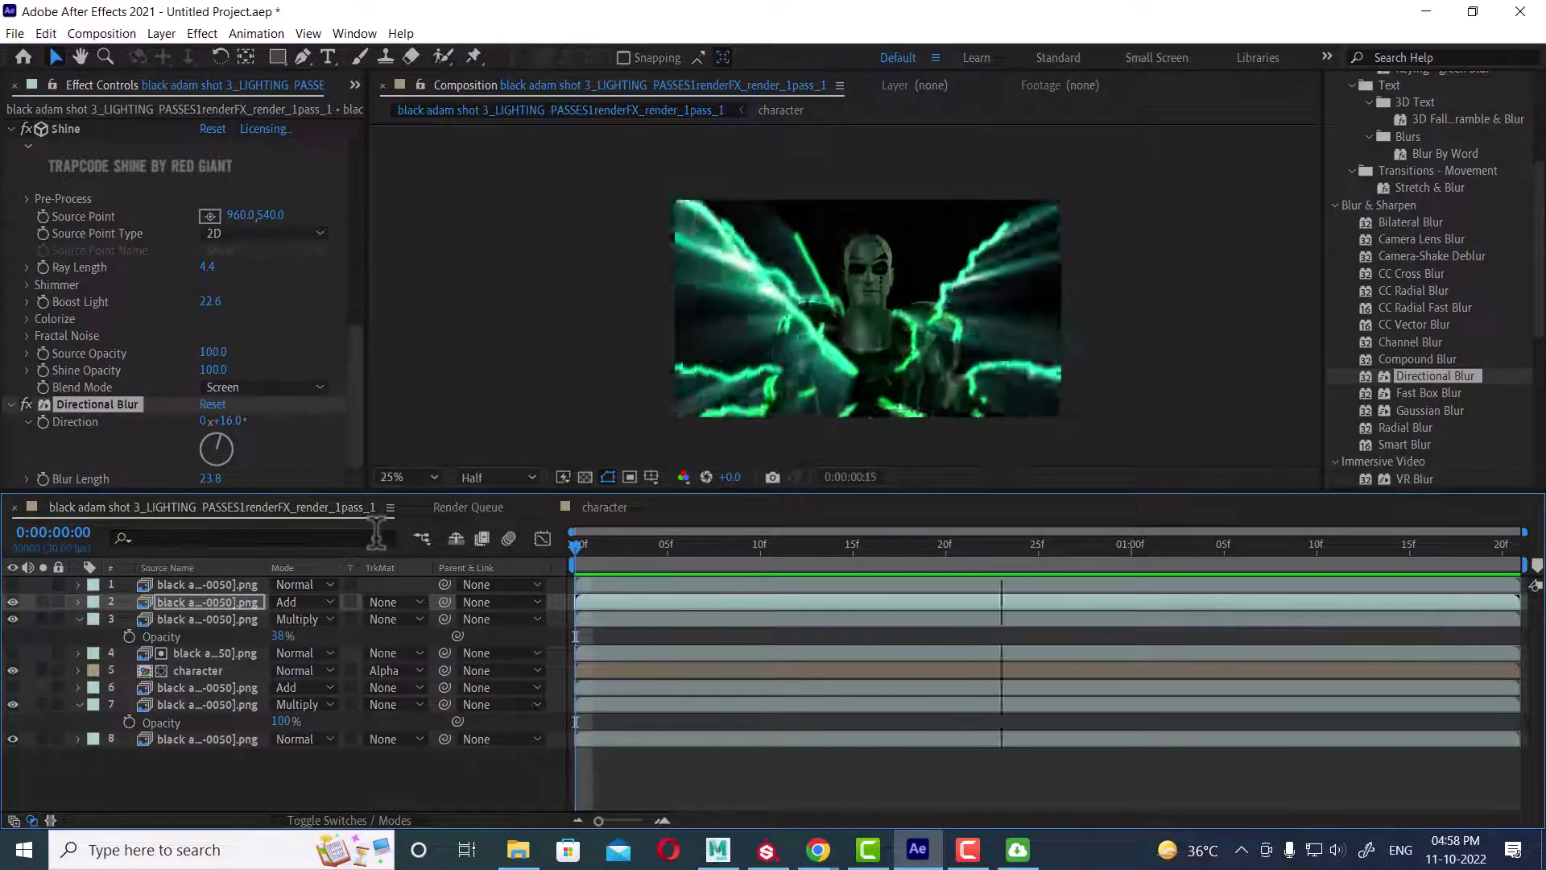
{"action": "key", "text": "space"}
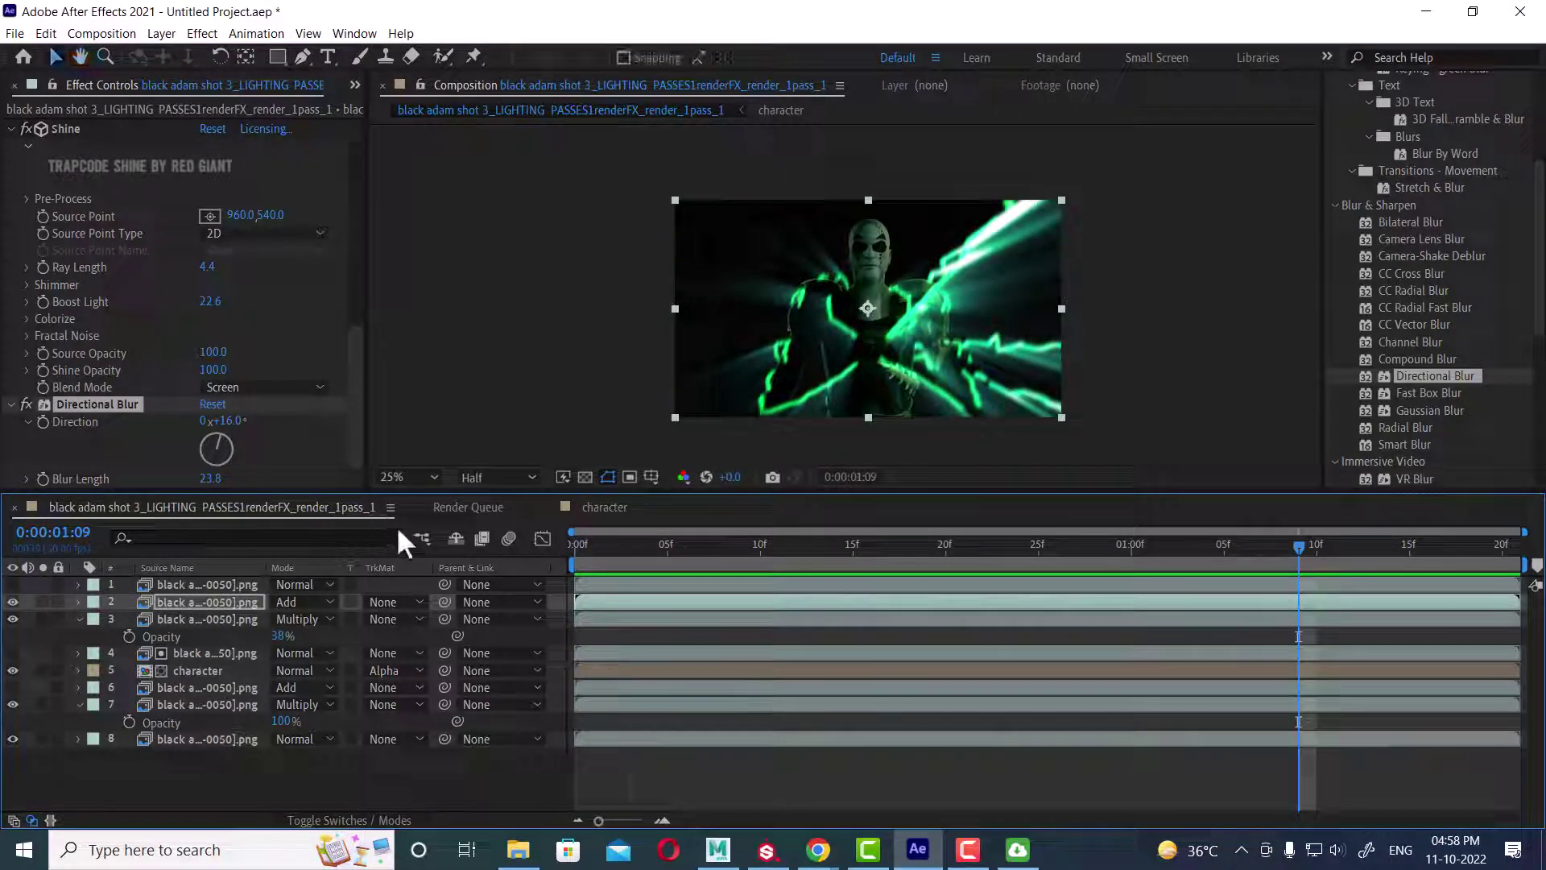
Step: Compare the composition with Multiply layer 7 hidden and shown
{"action": "left_click", "coordinate": [219, 771]}
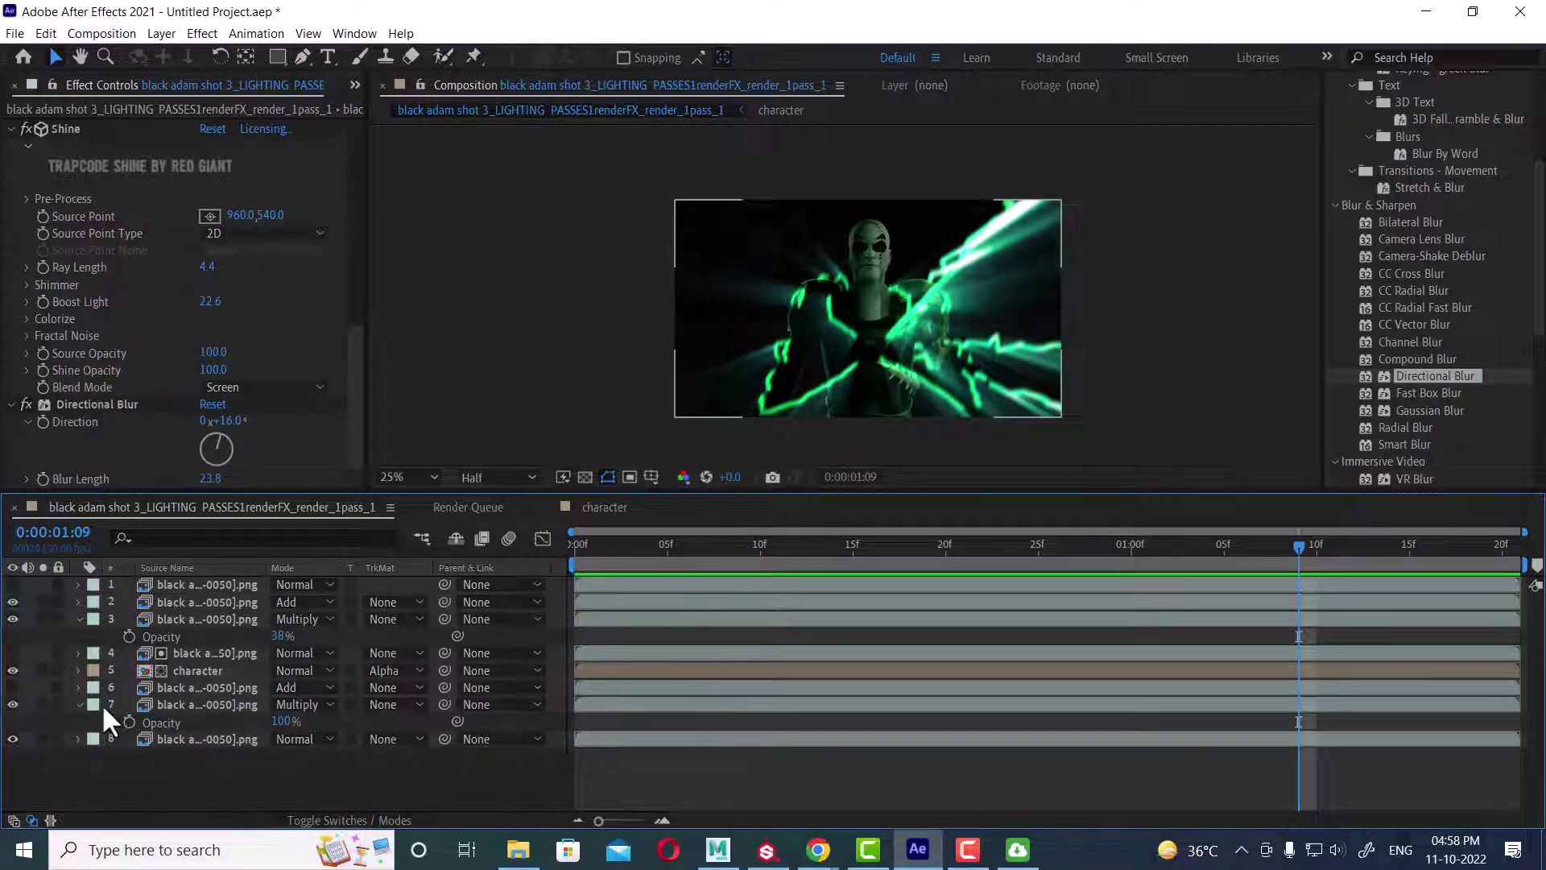
{"action": "left_click", "coordinate": [12, 703]}
{"action": "left_click", "coordinate": [12, 704]}
{"action": "left_click", "coordinate": [12, 703]}
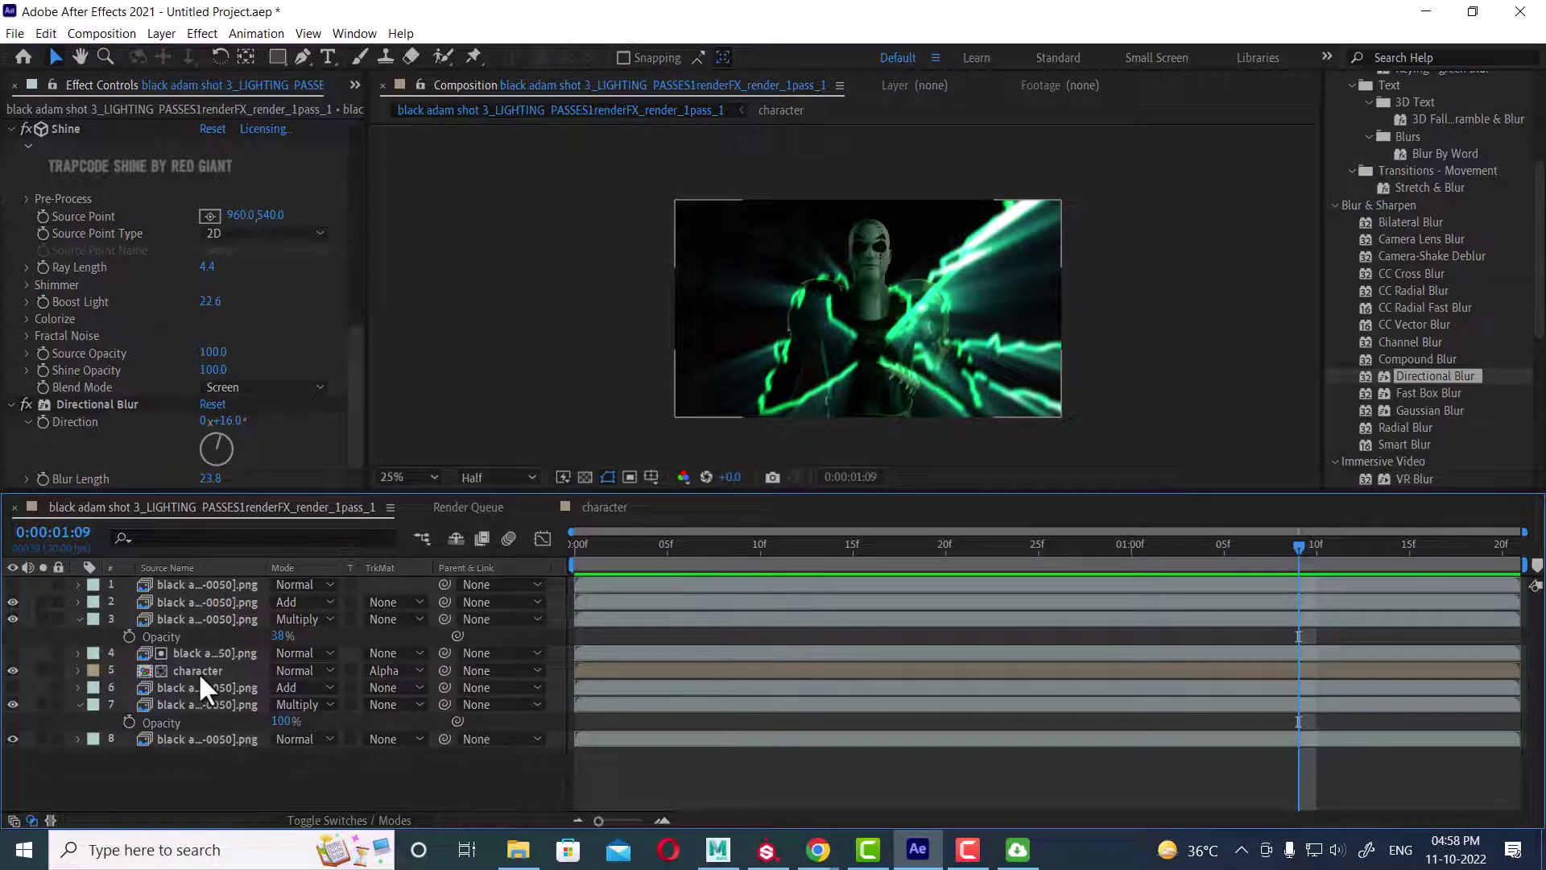
{"action": "left_click", "coordinate": [198, 706]}
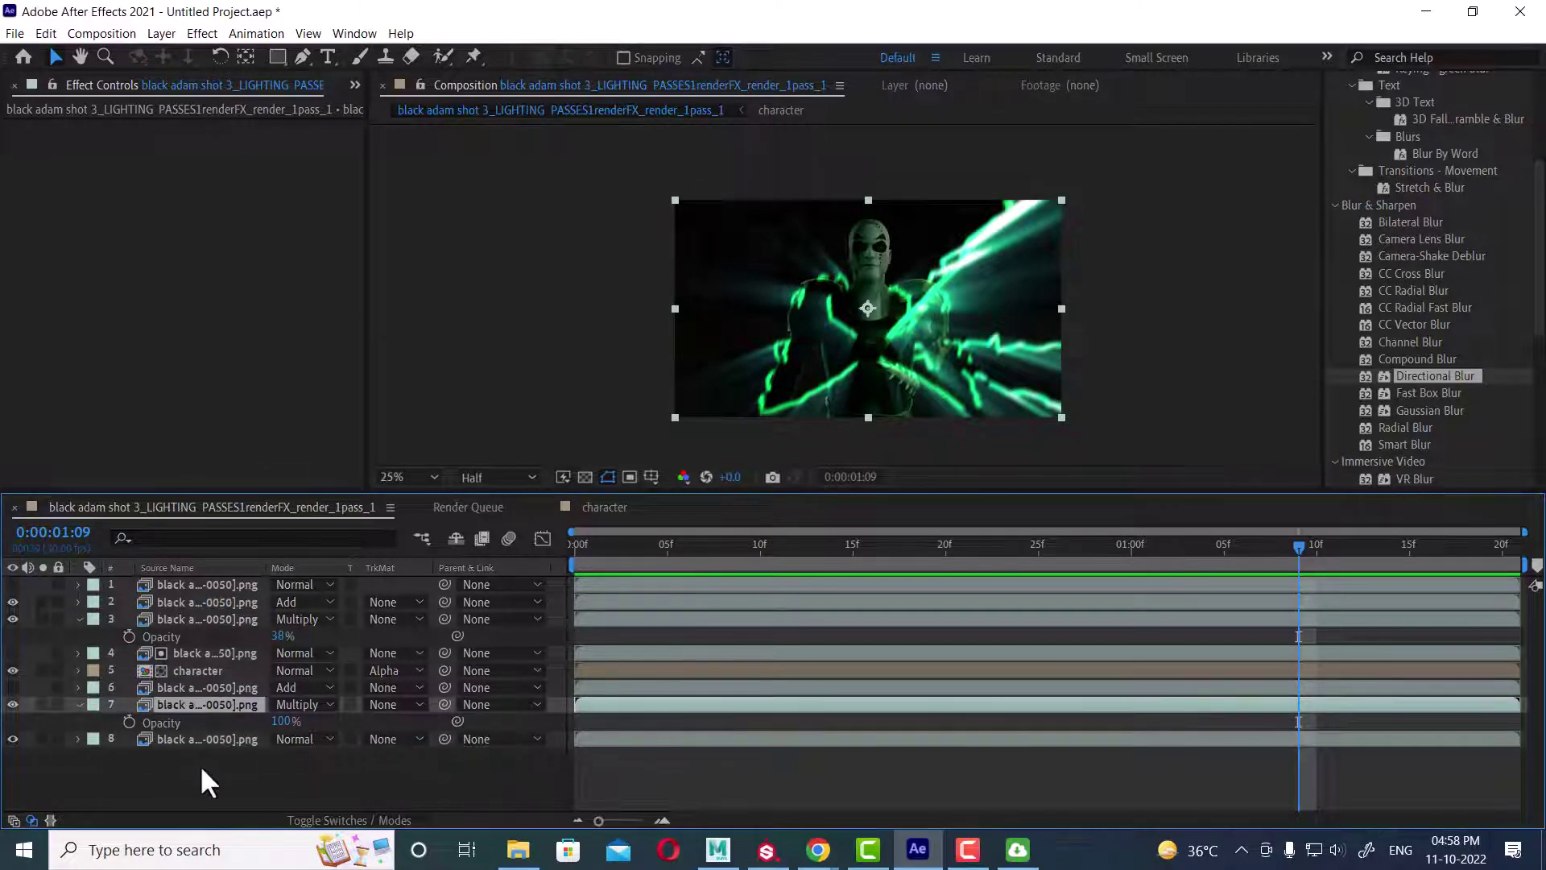
Step: Copy Adjustment Layer 2 from the character composition and paste it directly above the lower Multiply layer in the main composition
{"action": "double_click", "coordinate": [184, 674]}
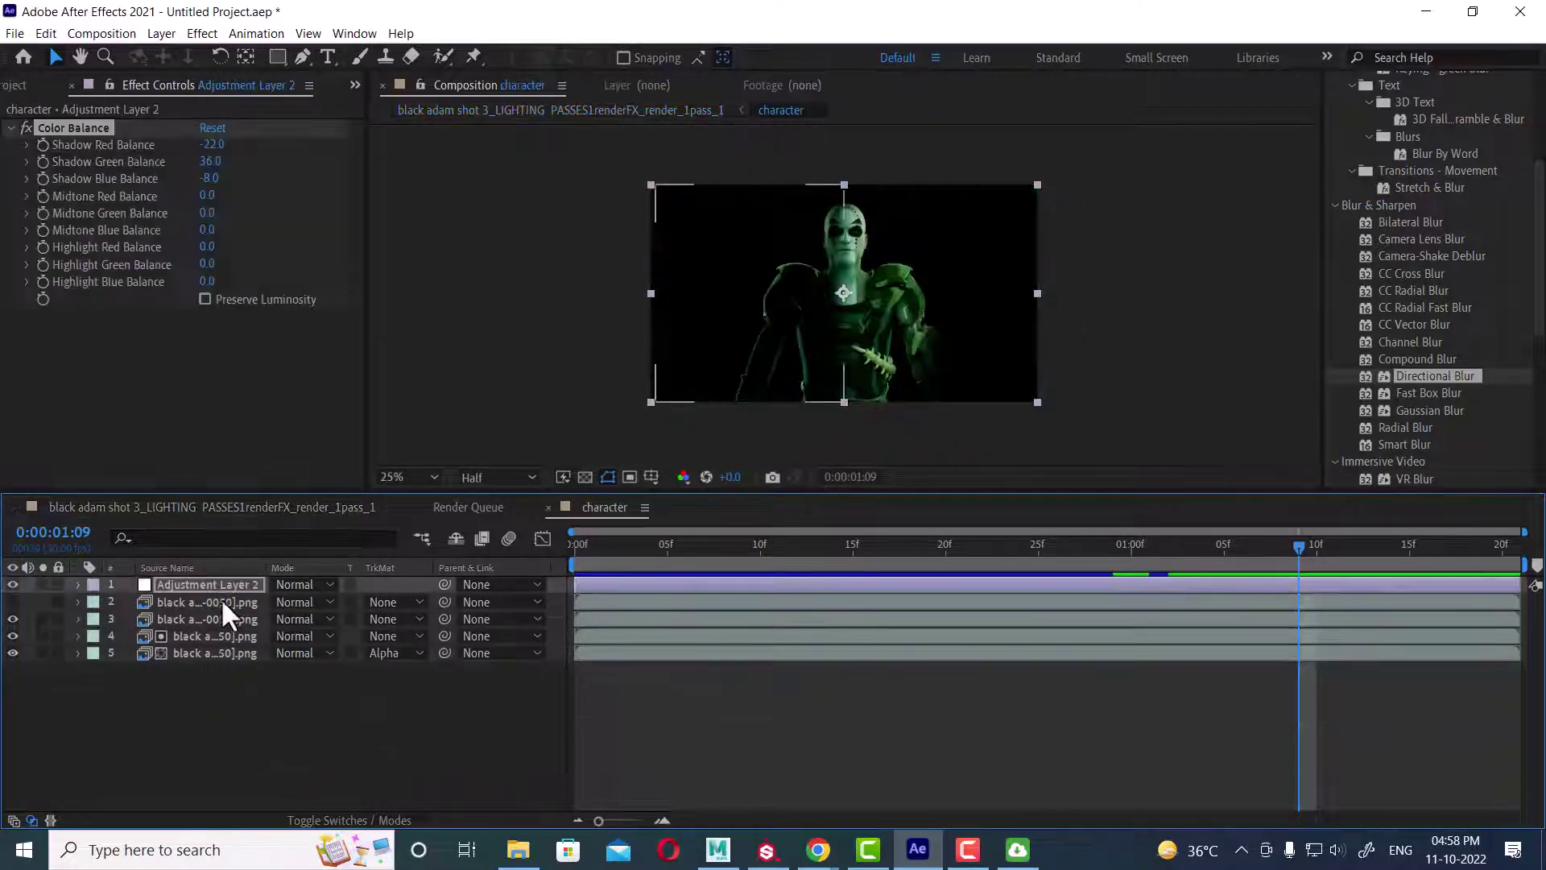
{"action": "left_click", "coordinate": [207, 582]}
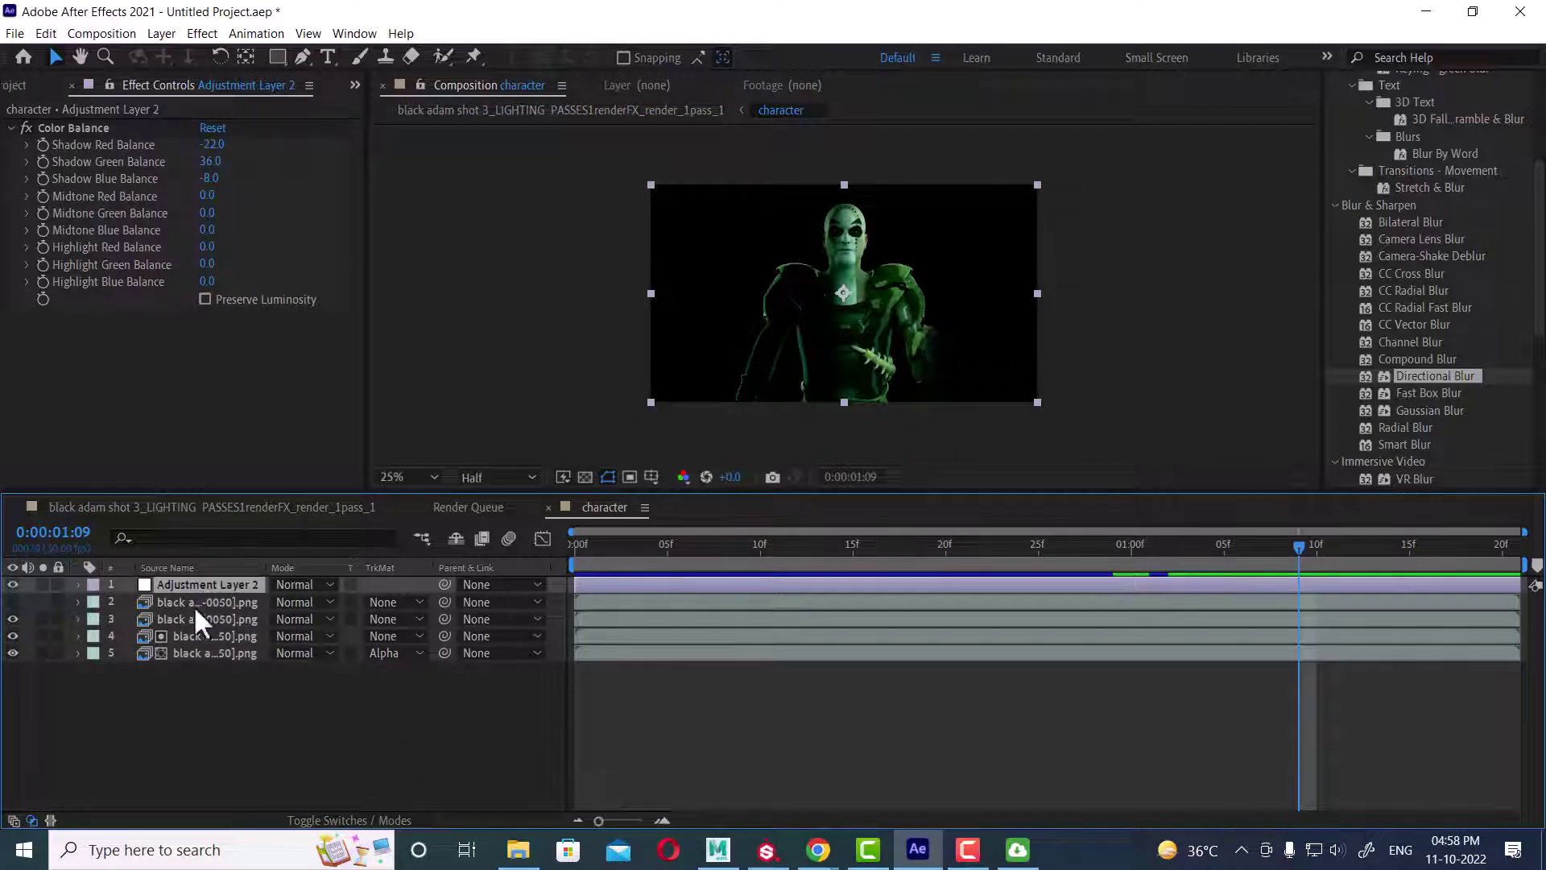
{"action": "left_click", "coordinate": [211, 507]}
{"action": "left_click", "coordinate": [220, 747]}
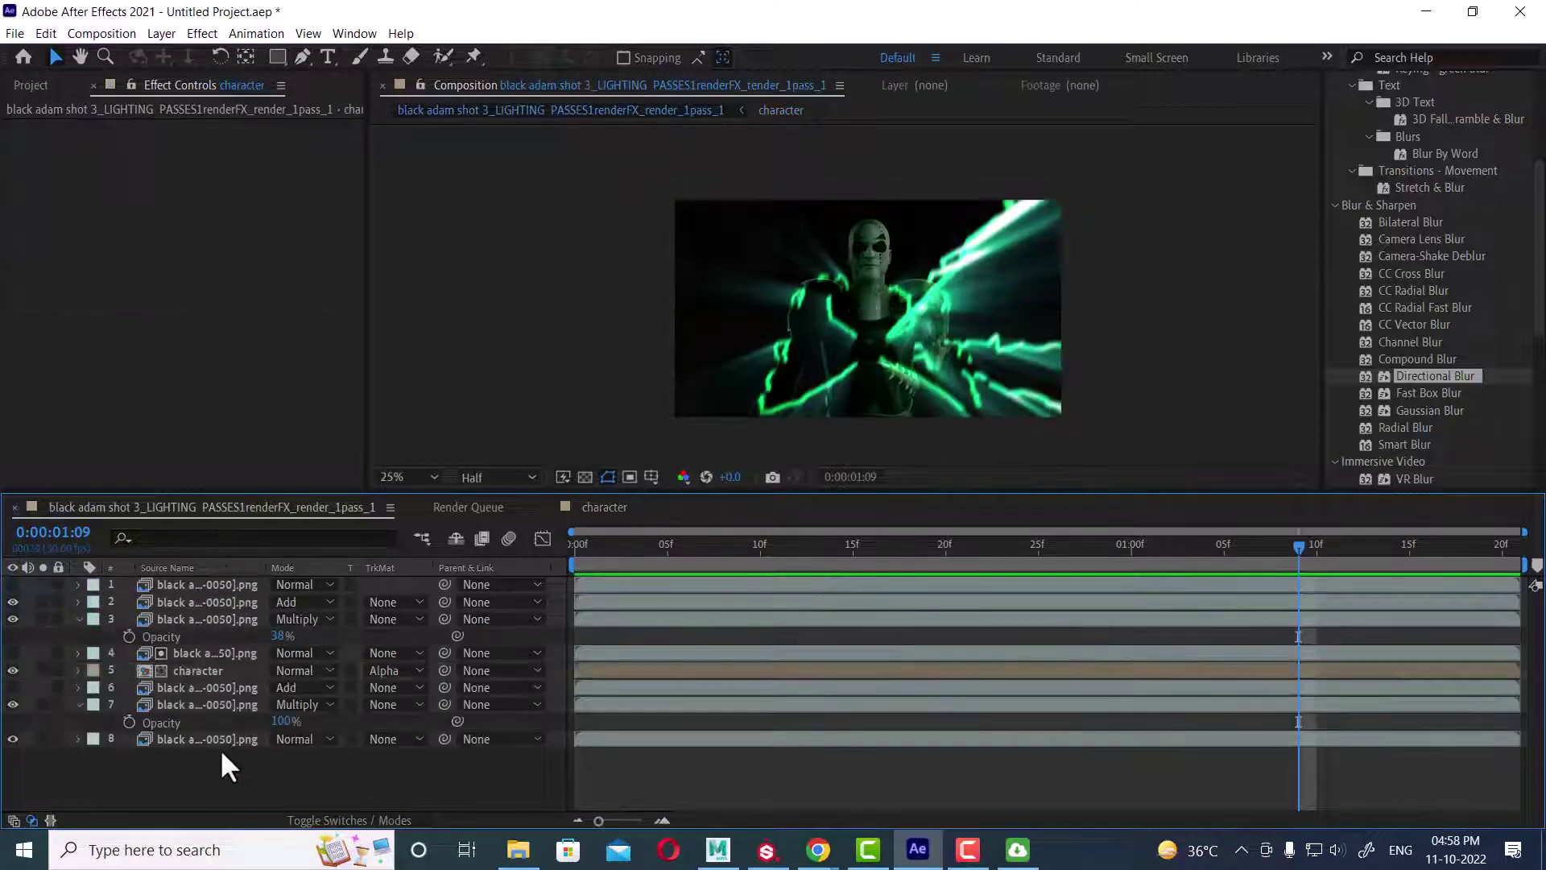
{"action": "left_click", "coordinate": [206, 705]}
{"action": "key", "text": "ctrl+v"}
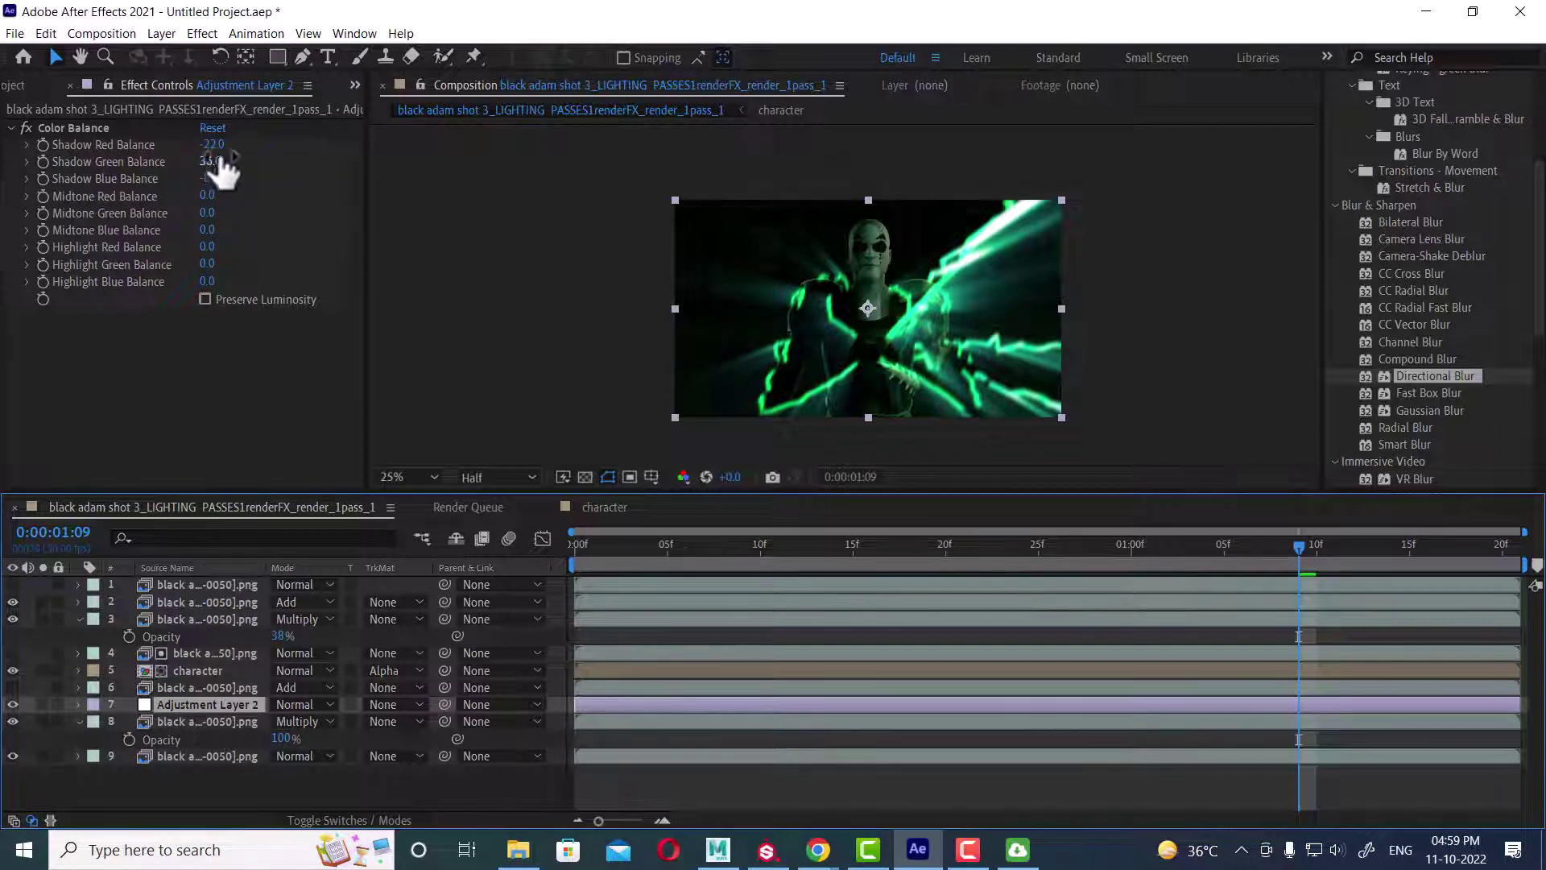
Step: Set the pasted Color Balance's Shadow Red Balance to -45 and Shadow Blue Balance to -44, and play back from frame 0
{"action": "left_click_drag", "start_coordinate": [222, 148], "coordinate": [193, 146]}
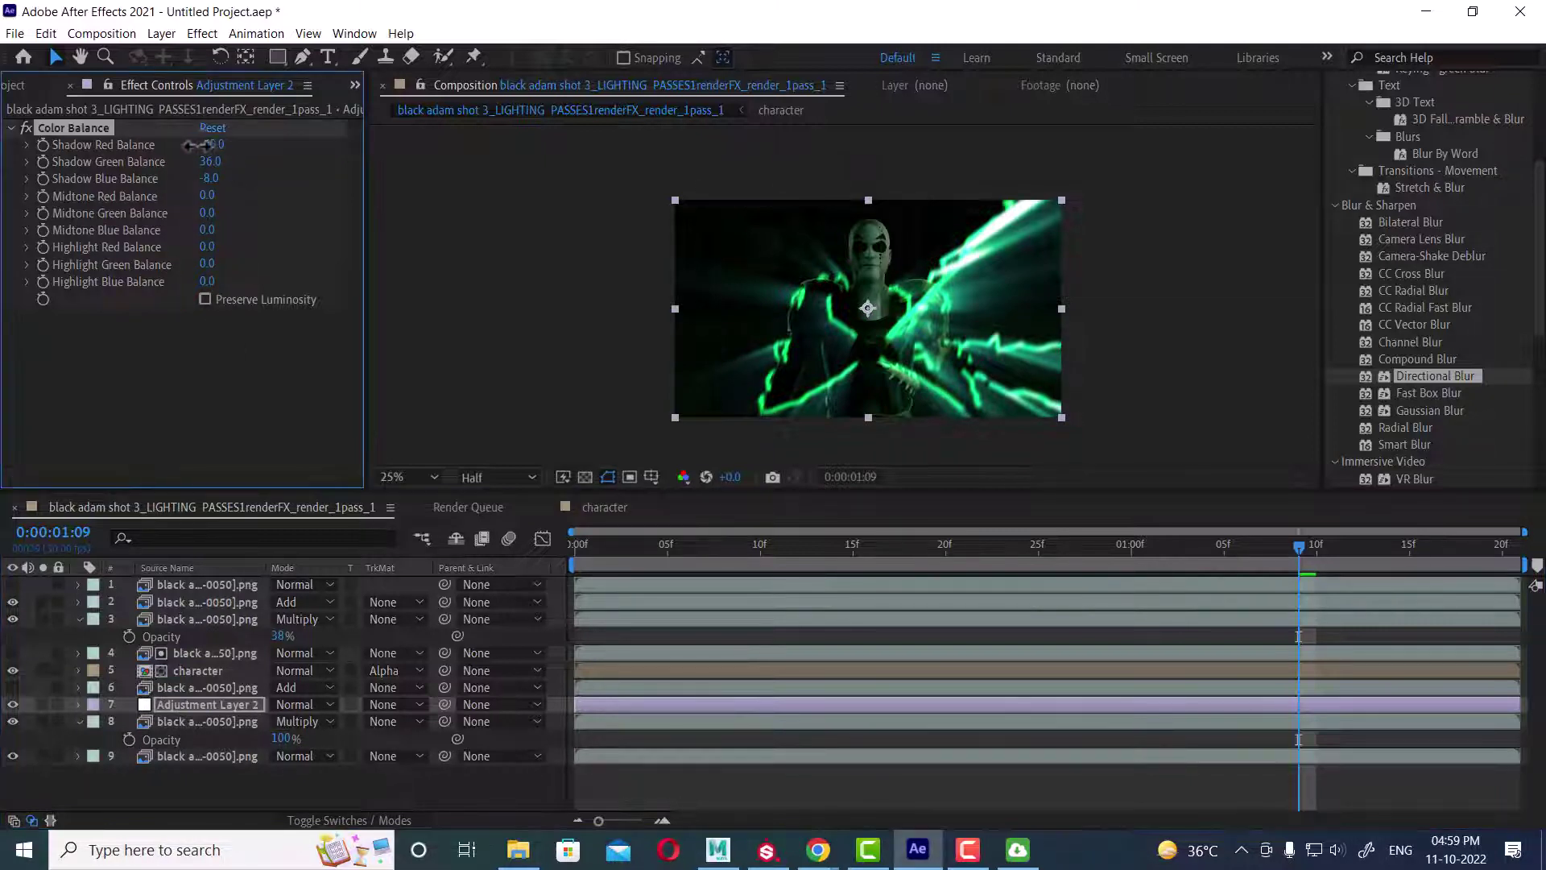
{"action": "left_click_drag", "start_coordinate": [213, 198], "coordinate": [240, 162]}
{"action": "left_click_drag", "start_coordinate": [762, 543], "coordinate": [428, 520]}
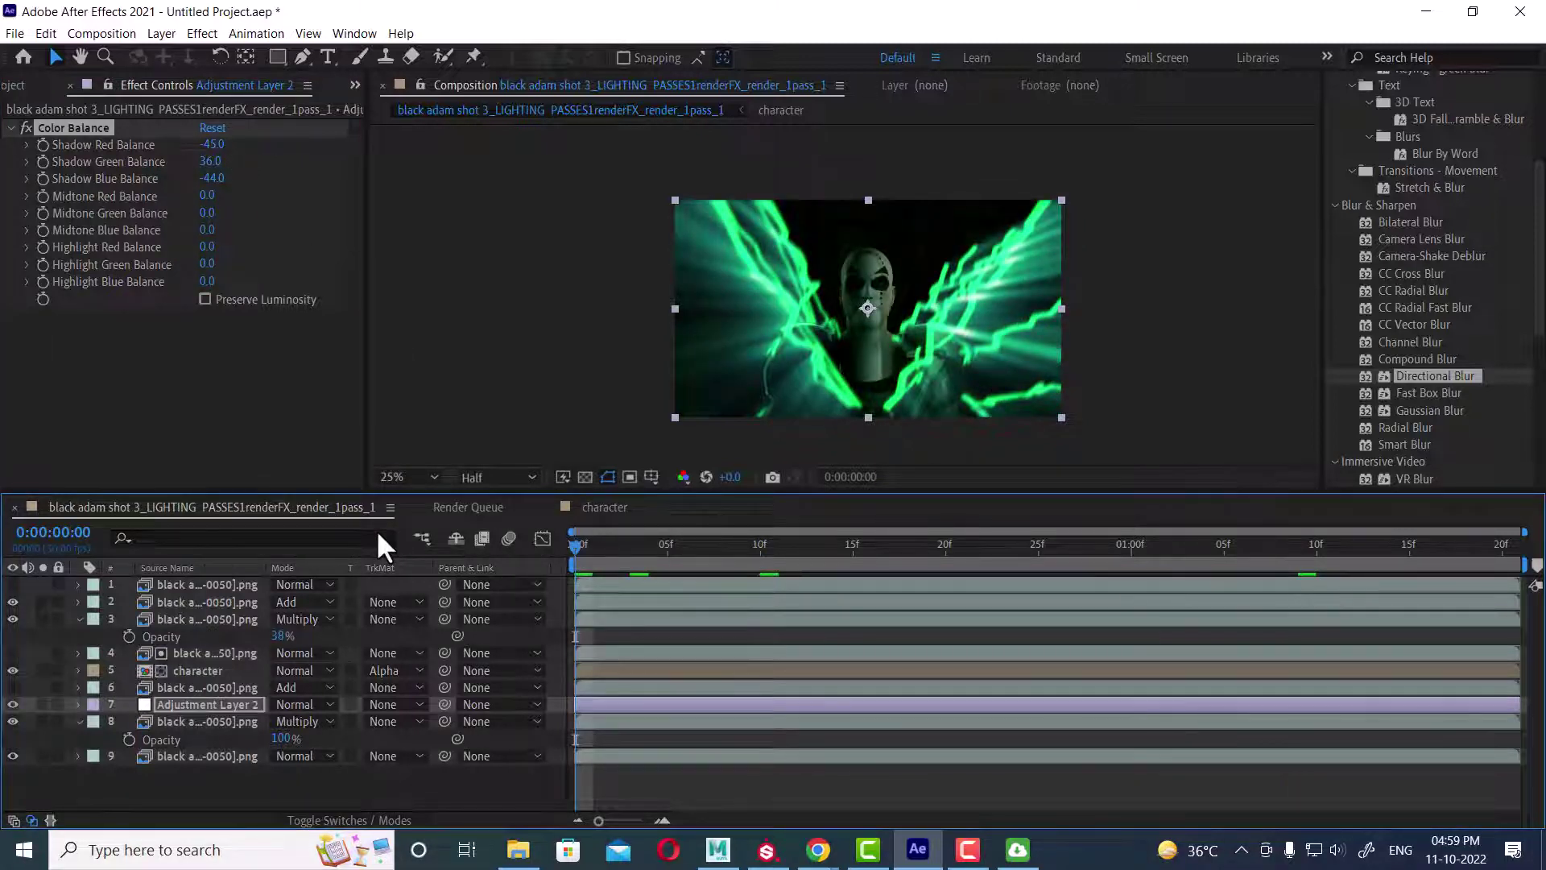
{"action": "key", "text": "space"}
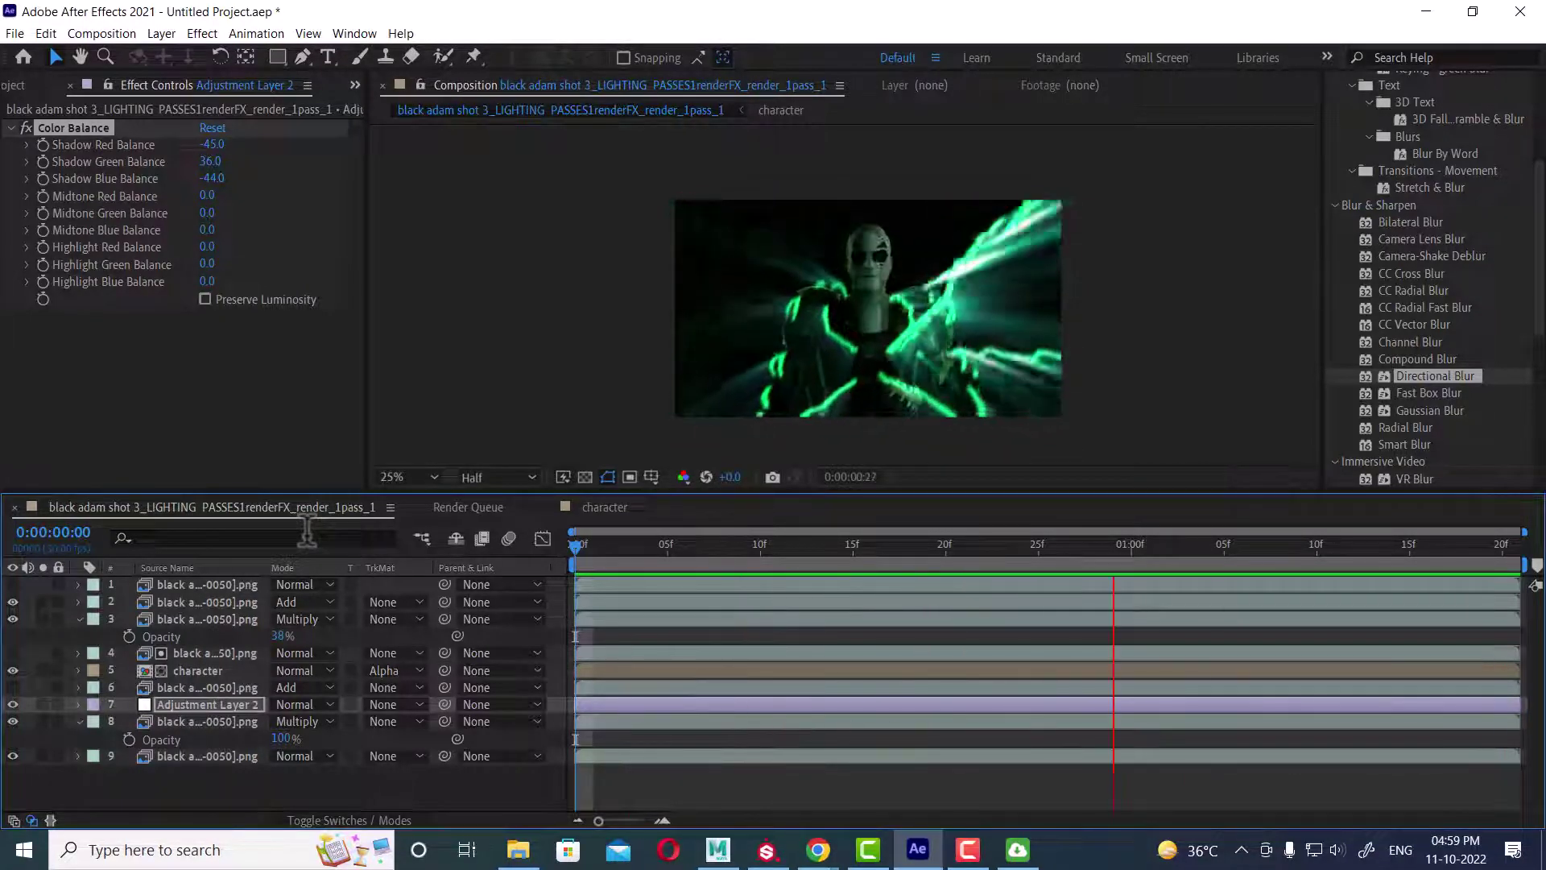
{"action": "key", "text": "space"}
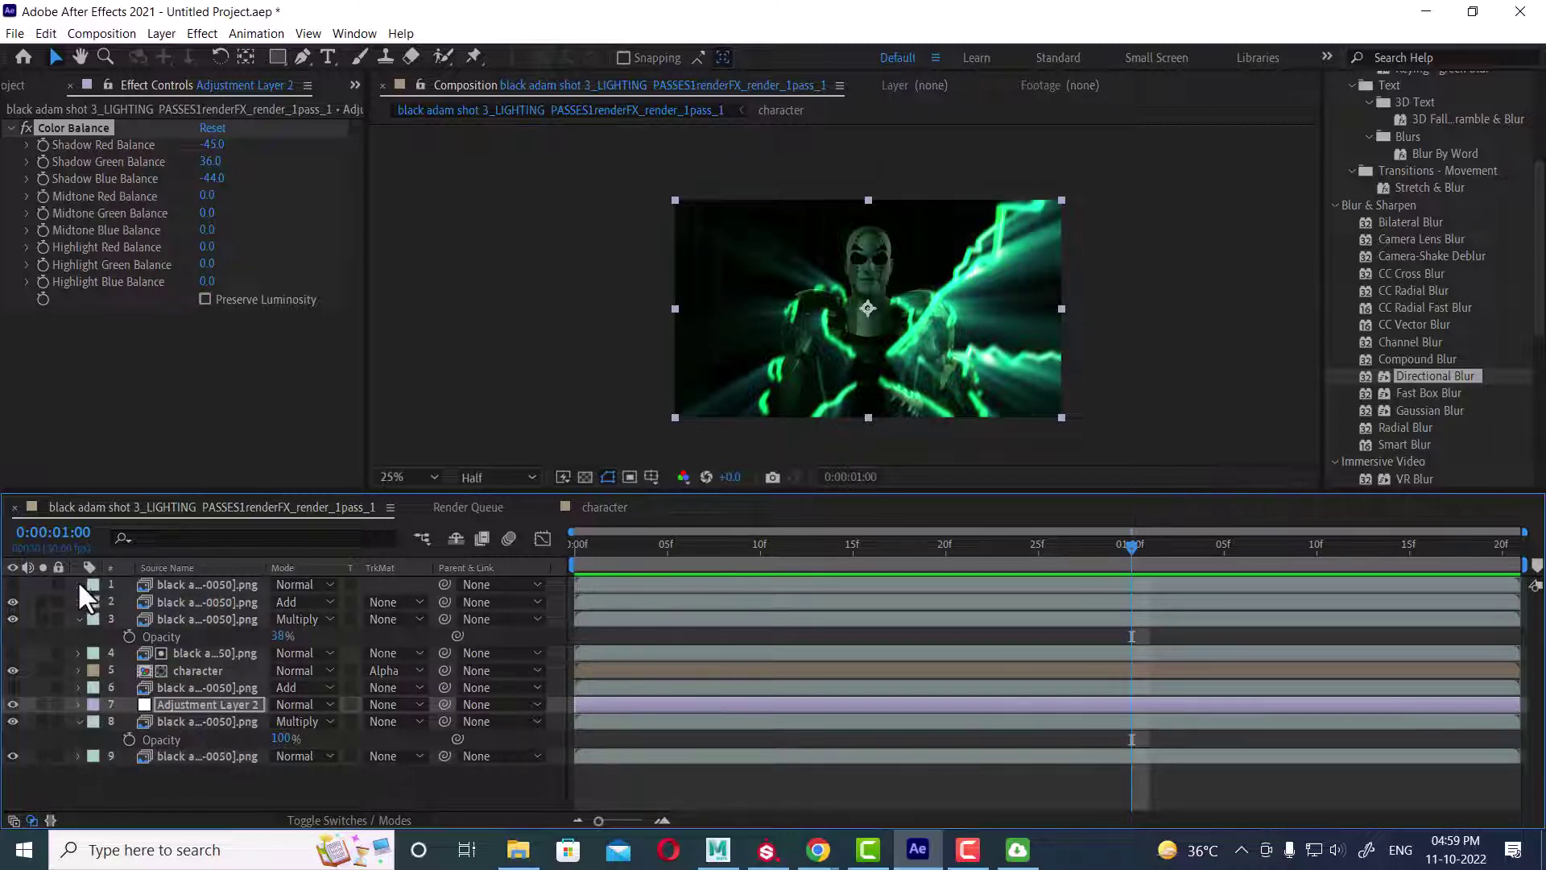
Step: Create a new adjustment layer and place it above all other layers in the main composition
{"action": "right_click", "coordinate": [233, 785]}
{"action": "mouse_move", "coordinate": [419, 585]}
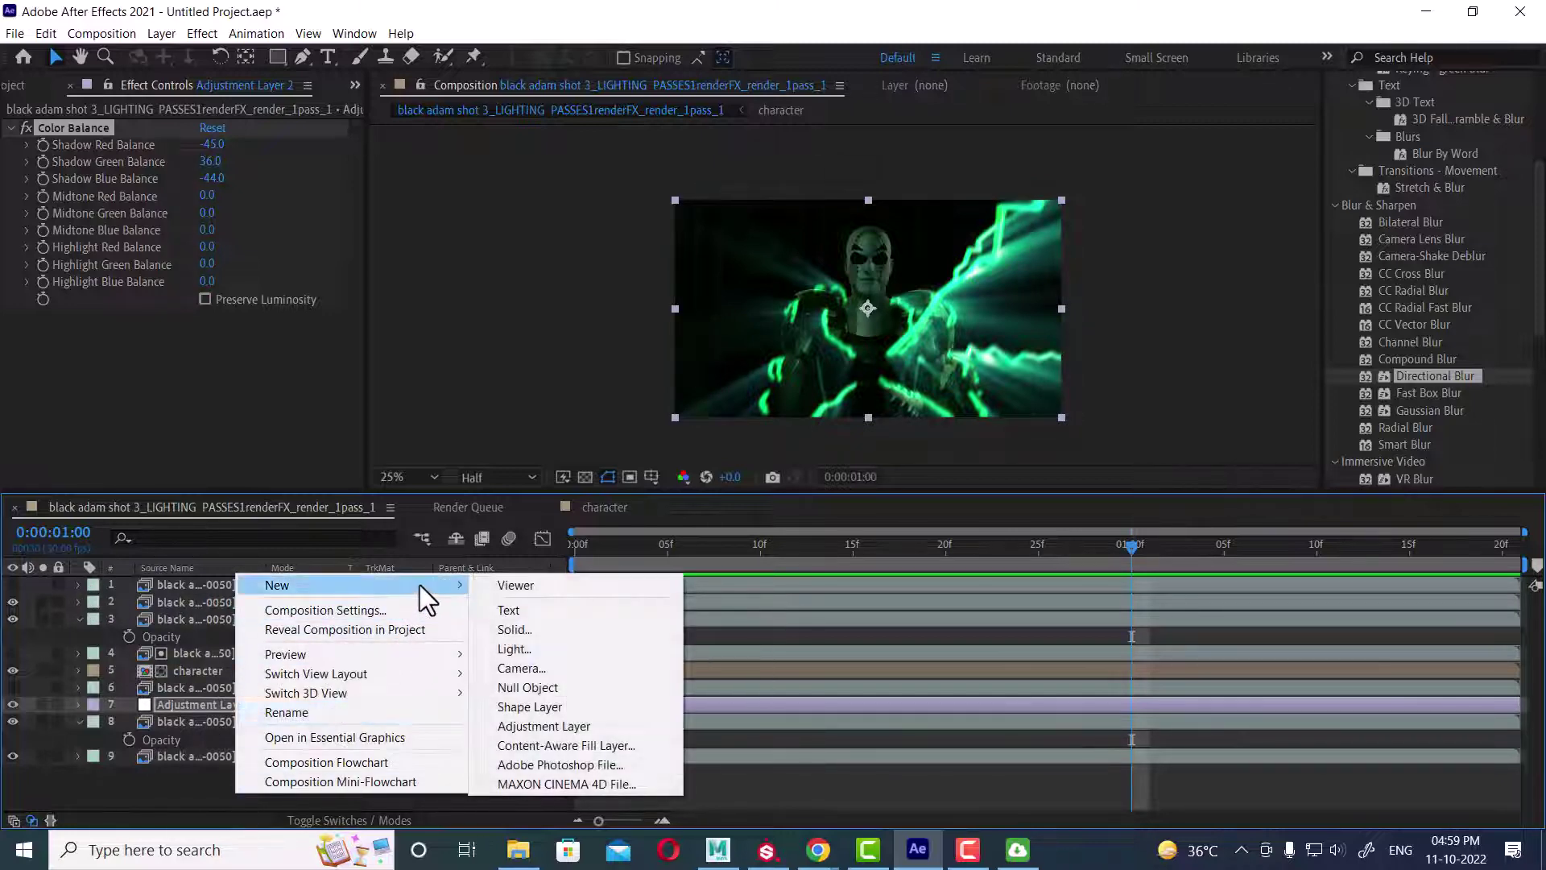
{"action": "left_click", "coordinate": [565, 726]}
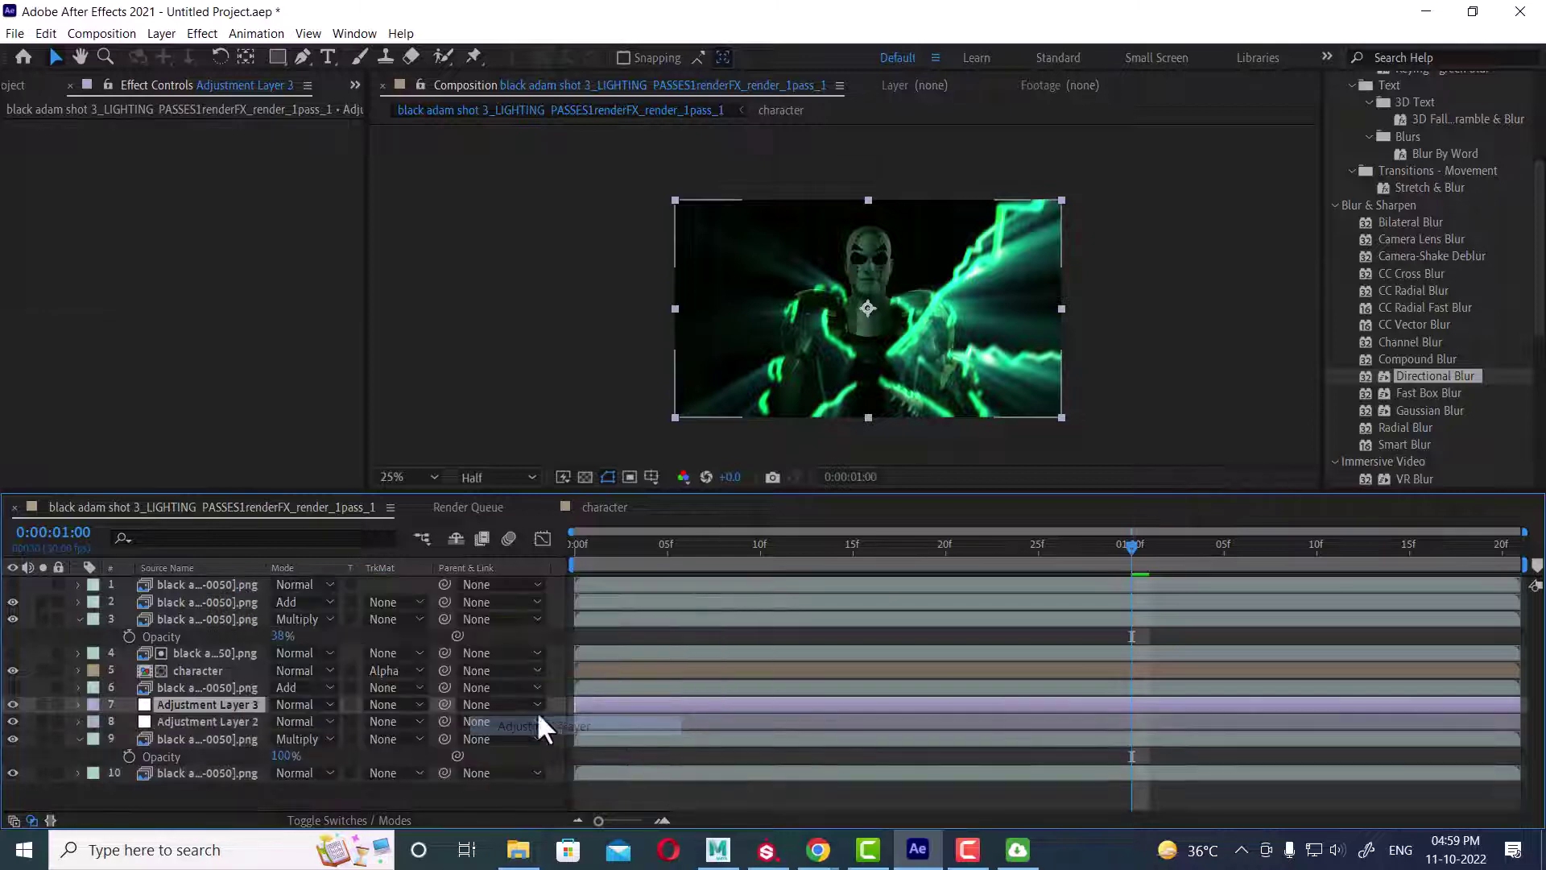
{"action": "left_click_drag", "start_coordinate": [239, 700], "coordinate": [234, 578]}
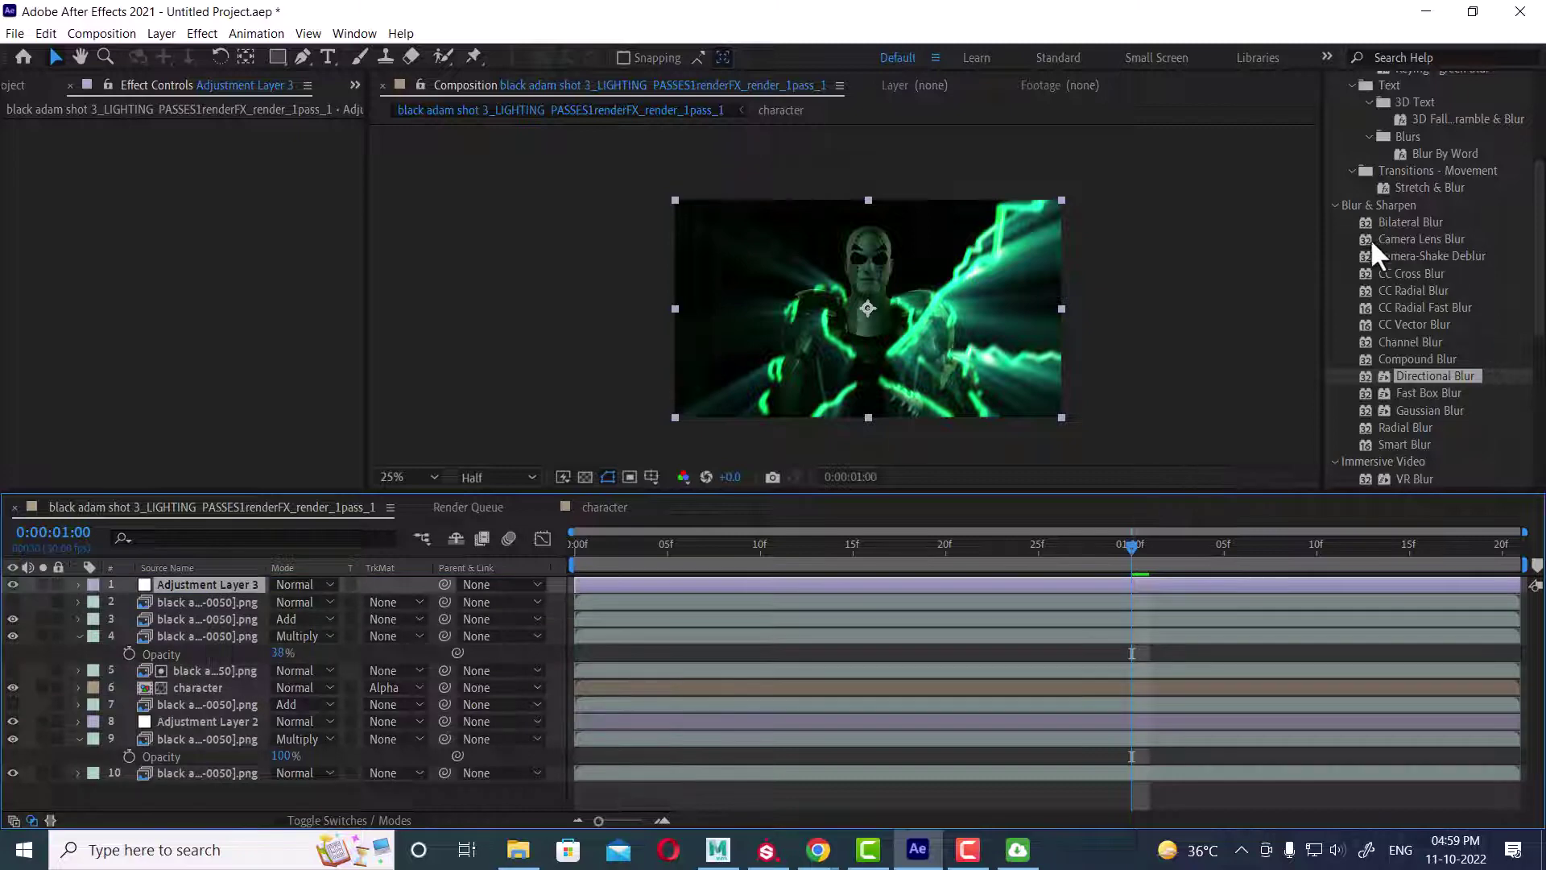
Step: Apply Lumetri Color to Adjustment Layer 3 with Exposure 0.8, Highlights 44, Shadows -15 and Blacks 3
{"action": "scroll", "coordinate": [1438, 248], "scroll_direction": "up", "scroll_amount": 5}
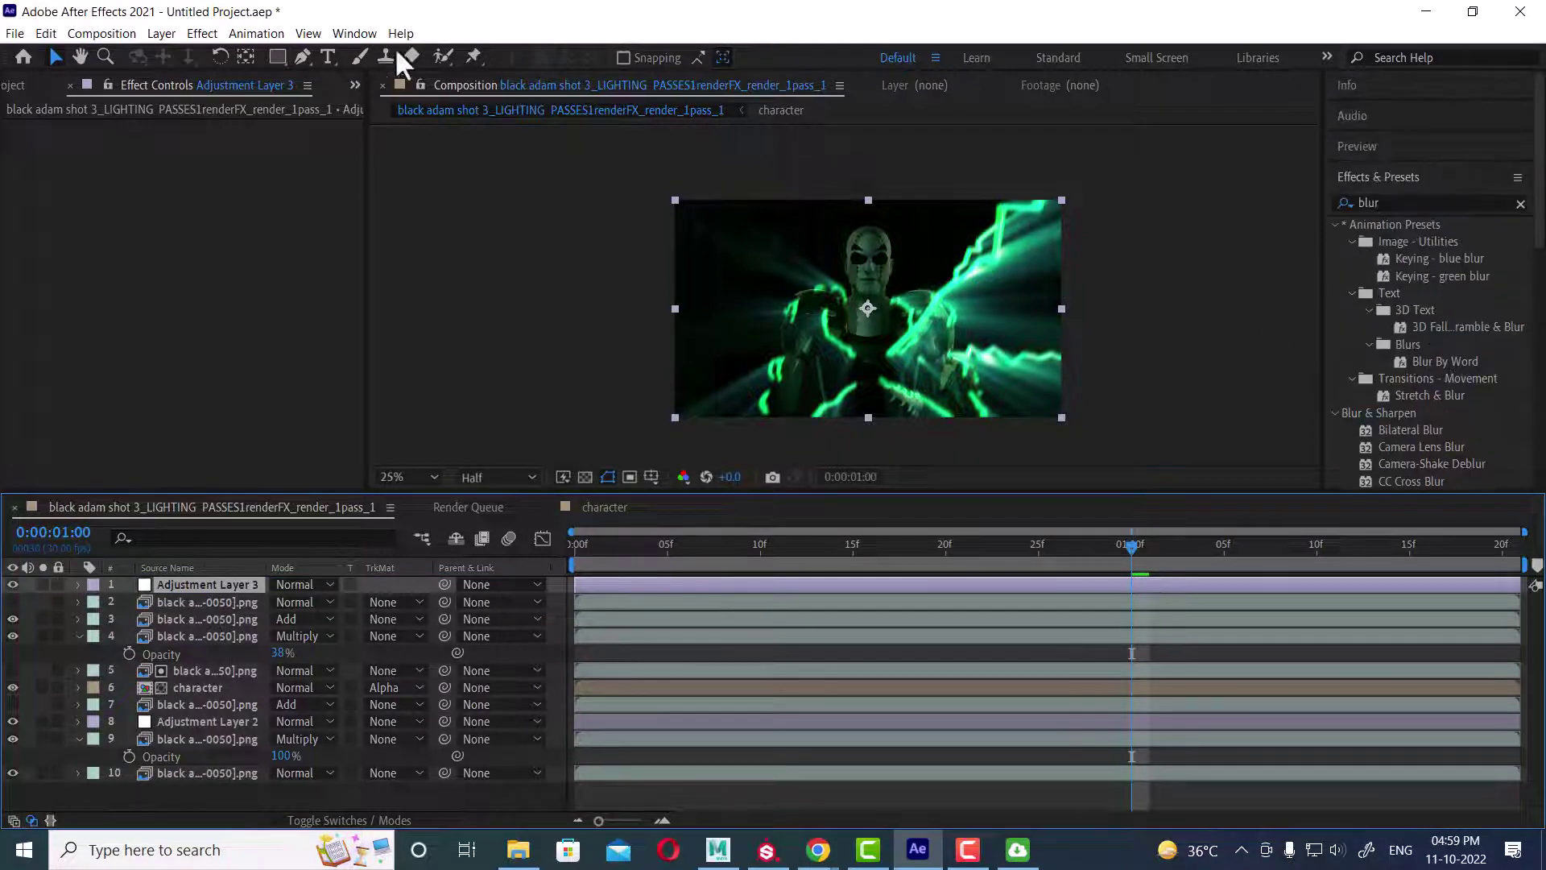
{"action": "left_click", "coordinate": [201, 33]}
{"action": "mouse_move", "coordinate": [366, 236]}
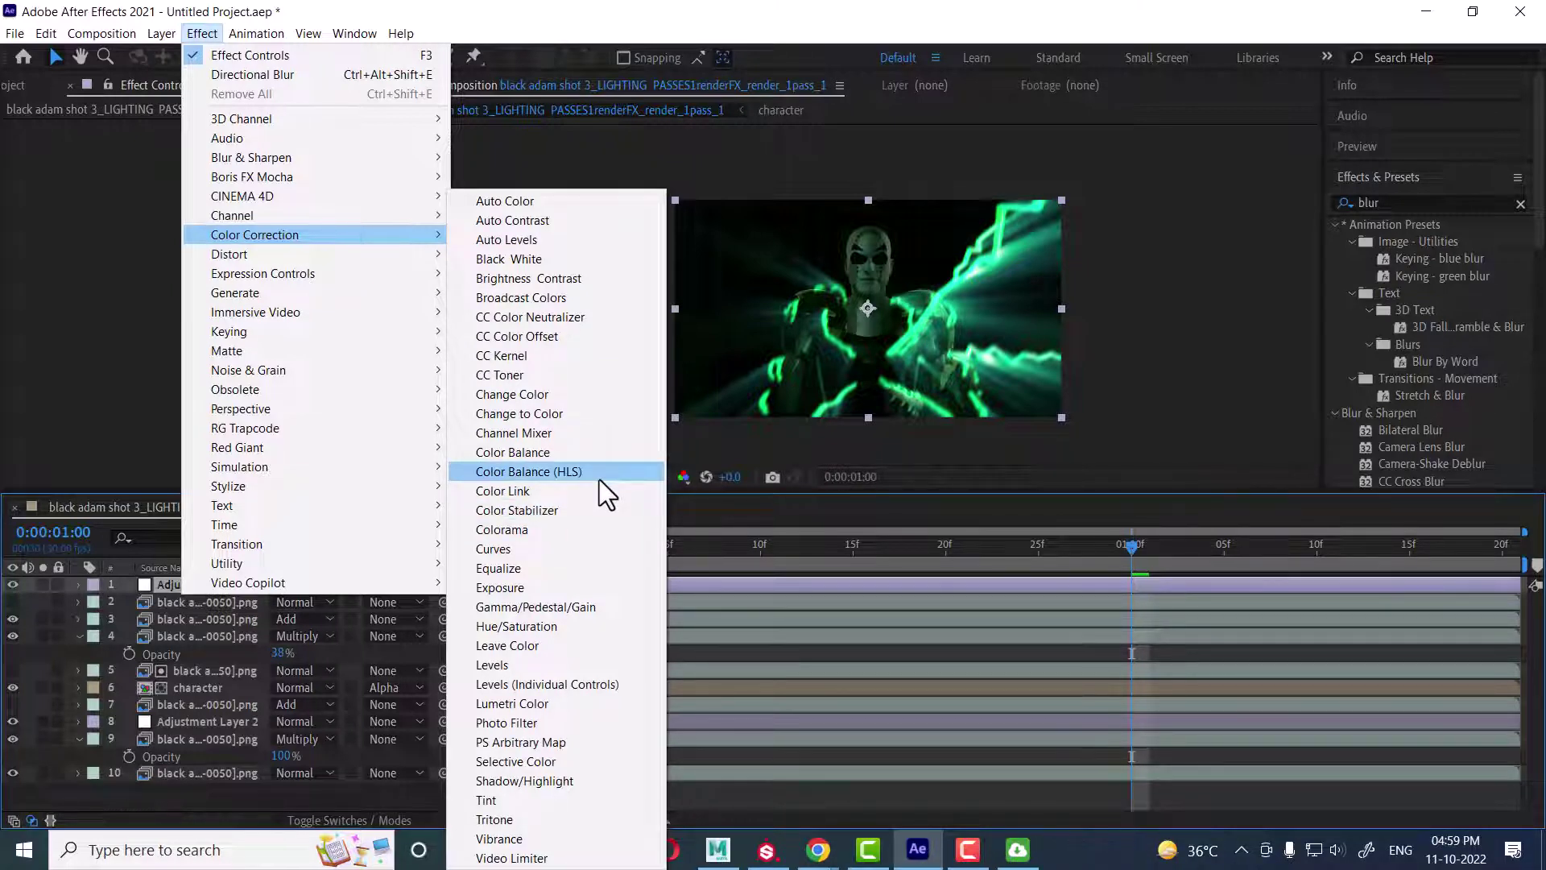
{"action": "left_click", "coordinate": [607, 704]}
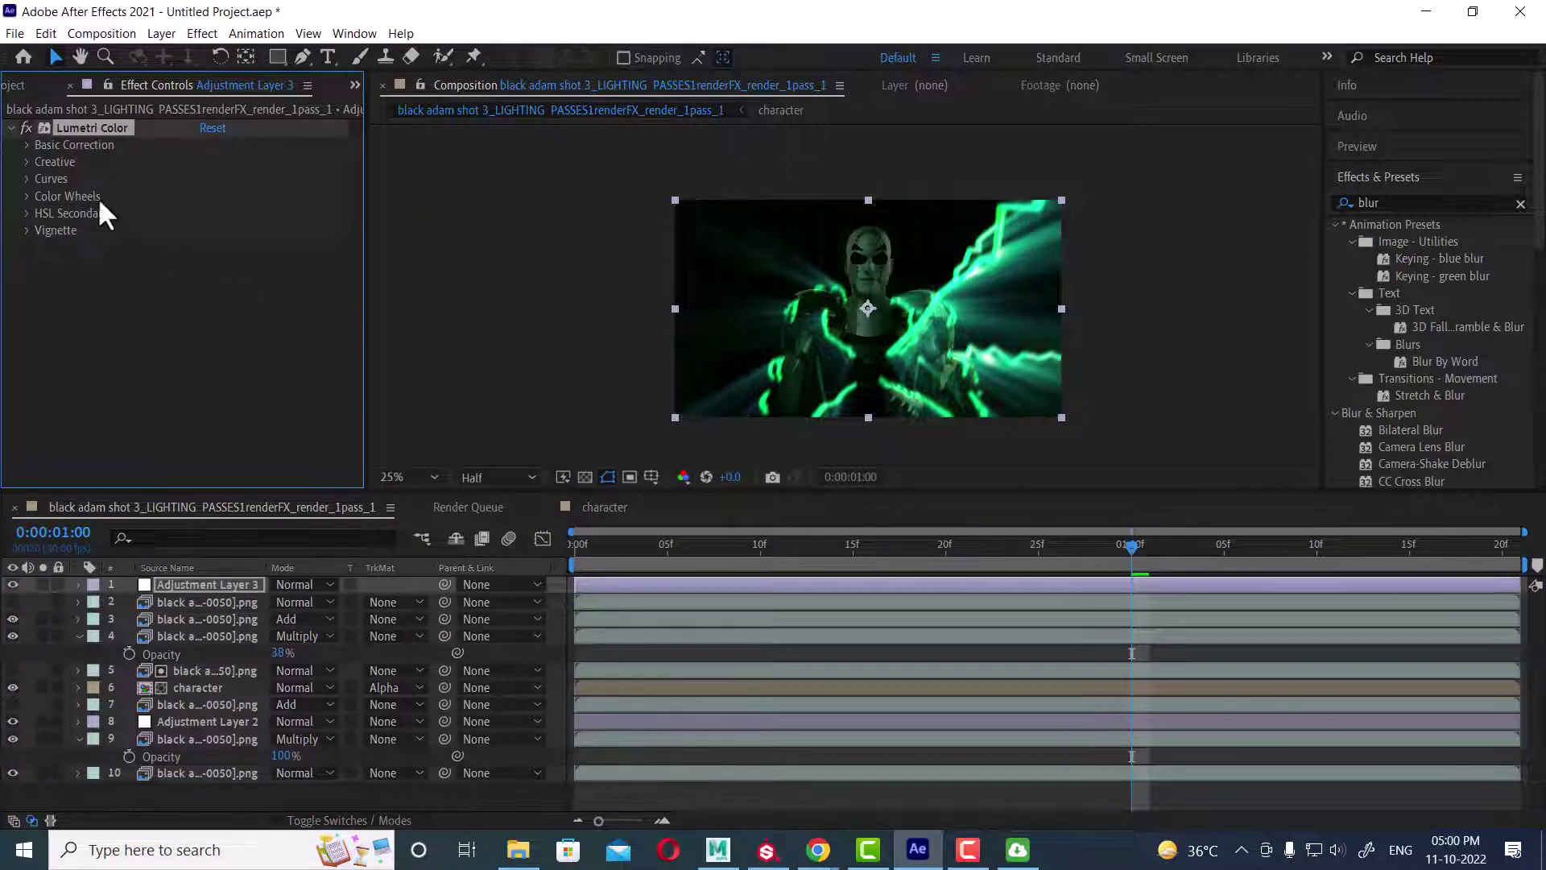
{"action": "left_click", "coordinate": [26, 144]}
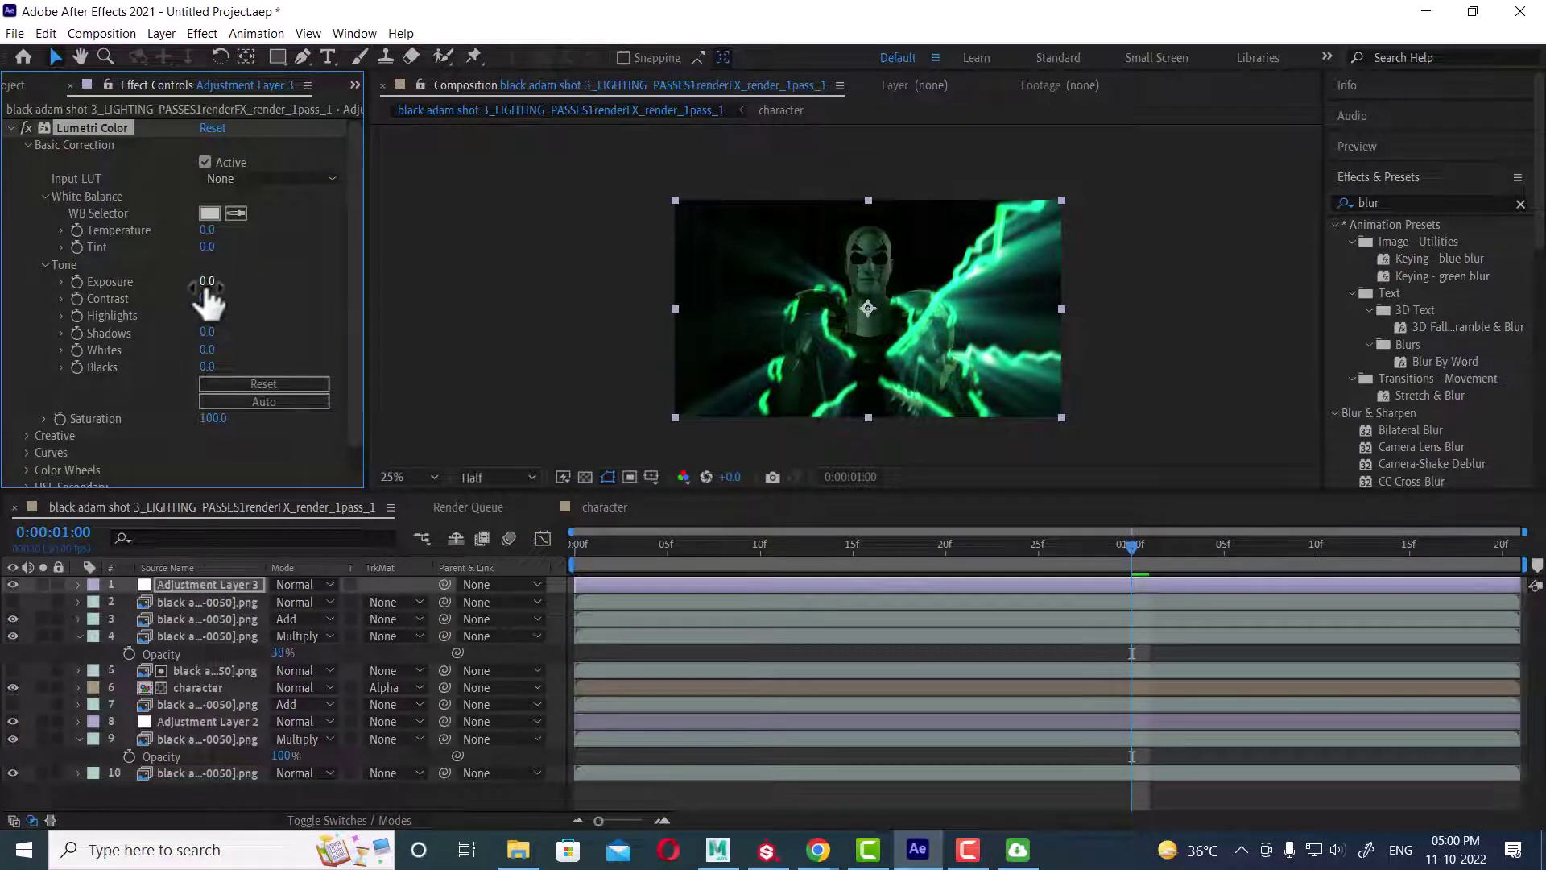
{"action": "left_click_drag", "start_coordinate": [207, 281], "coordinate": [193, 366]}
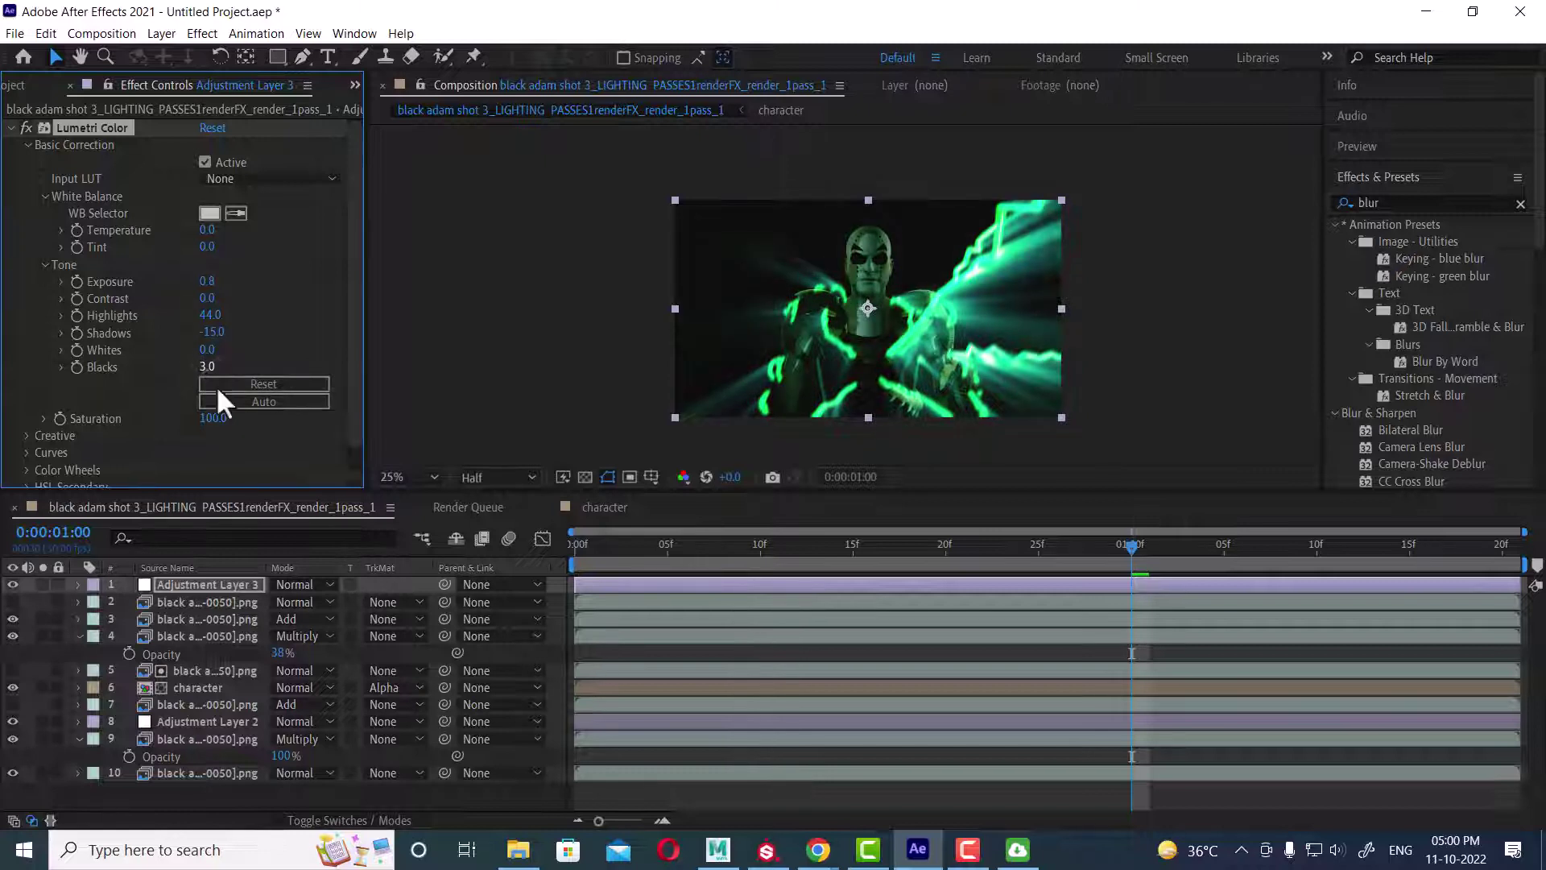
Step: Slightly lower the highlight end of the red channel in Lumetri Color's RGB Curves
{"action": "scroll", "coordinate": [121, 435], "scroll_direction": "down", "scroll_amount": 1}
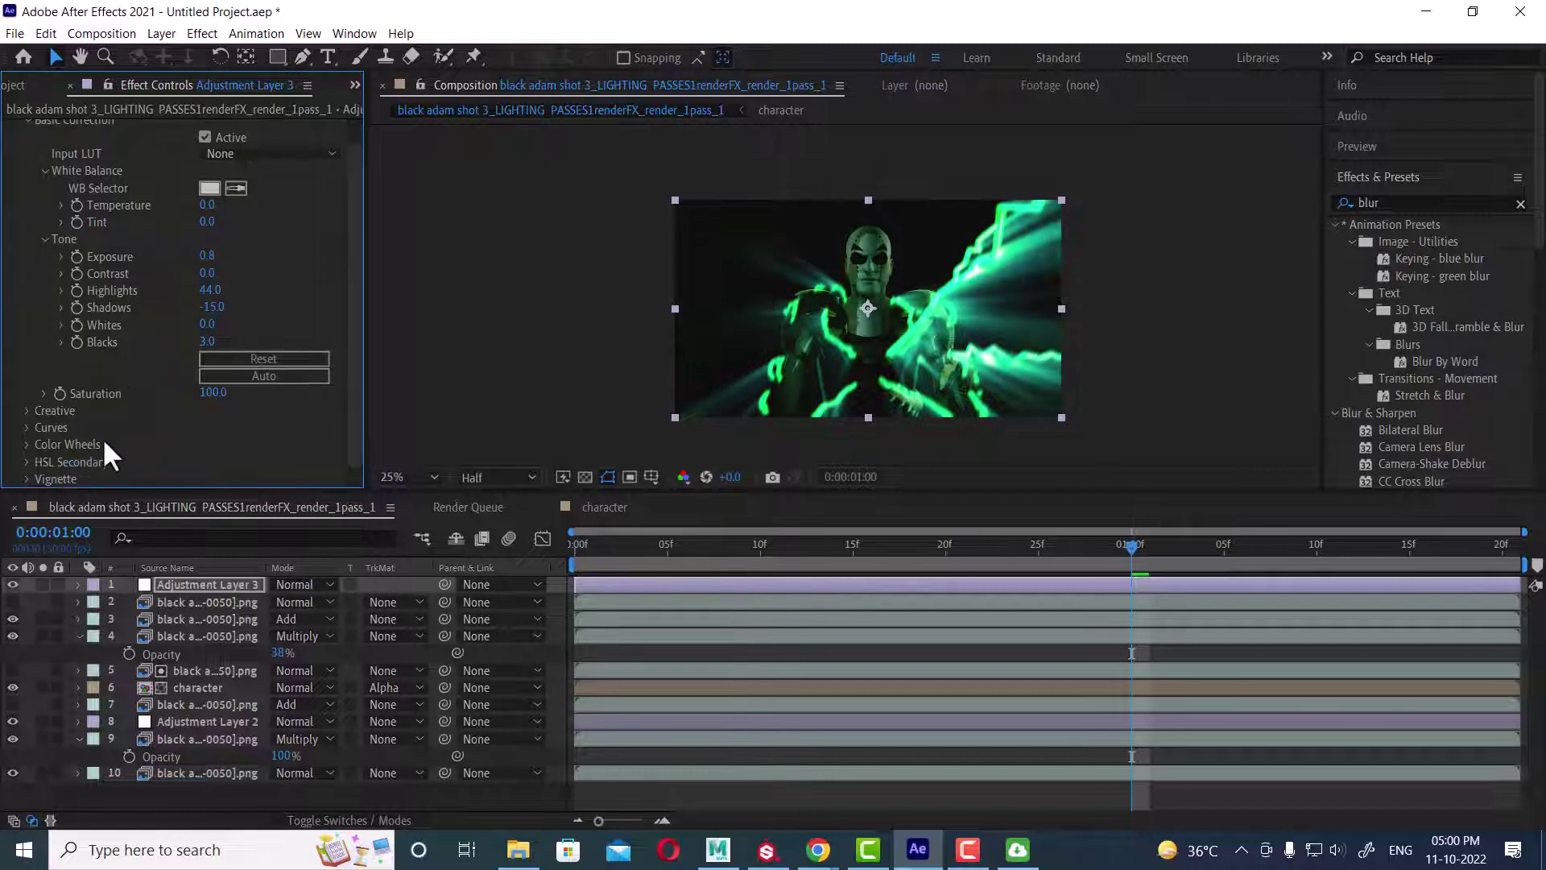
{"action": "left_click", "coordinate": [27, 427]}
{"action": "scroll", "coordinate": [121, 363], "scroll_direction": "down", "scroll_amount": 5}
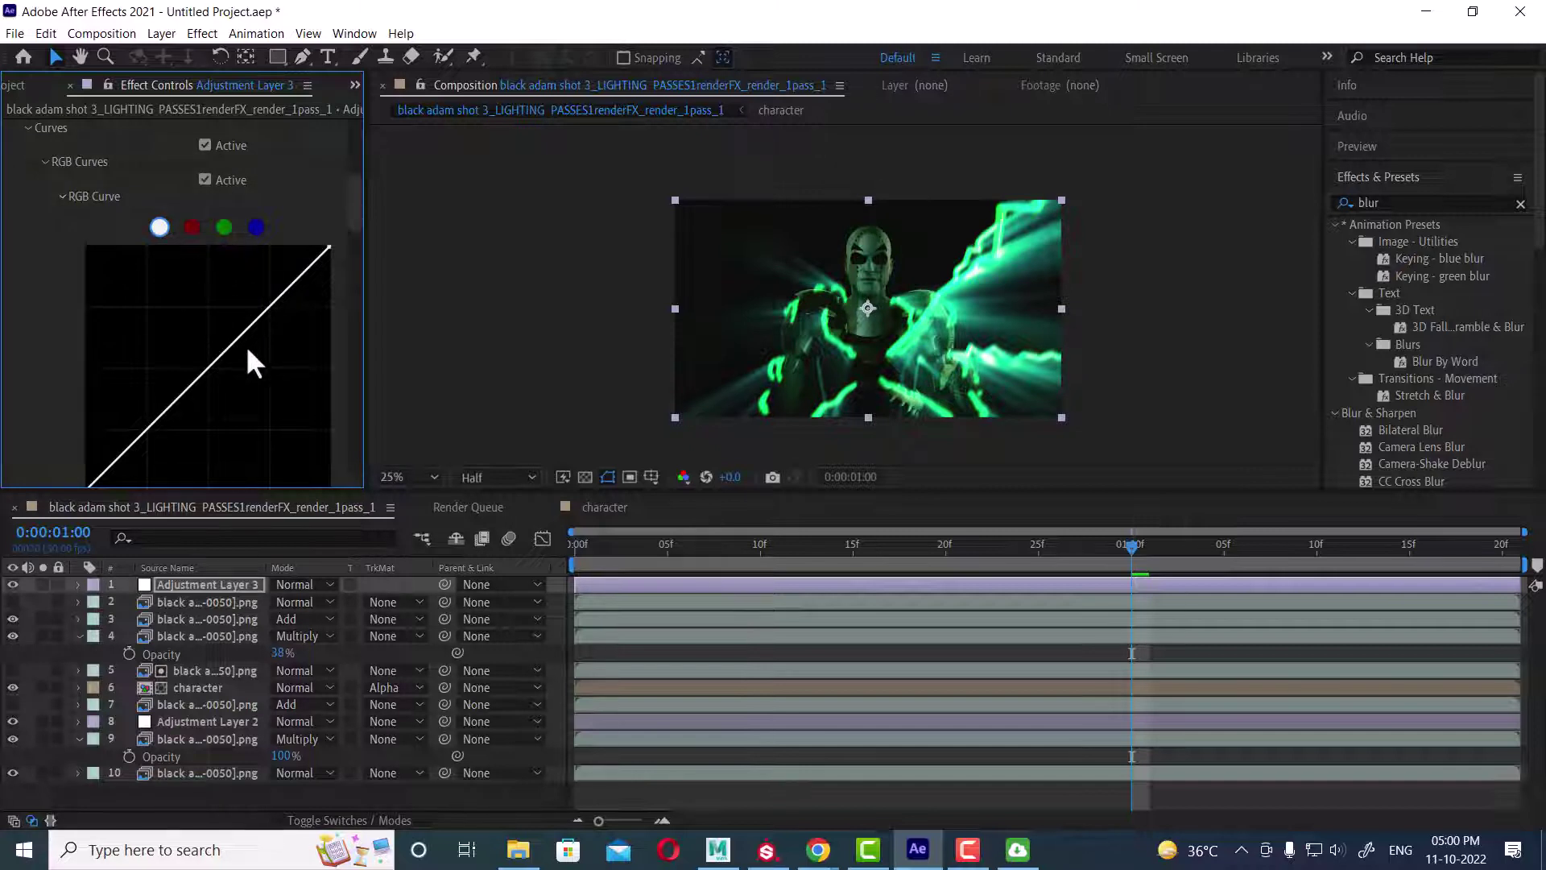
{"action": "left_click", "coordinate": [192, 227]}
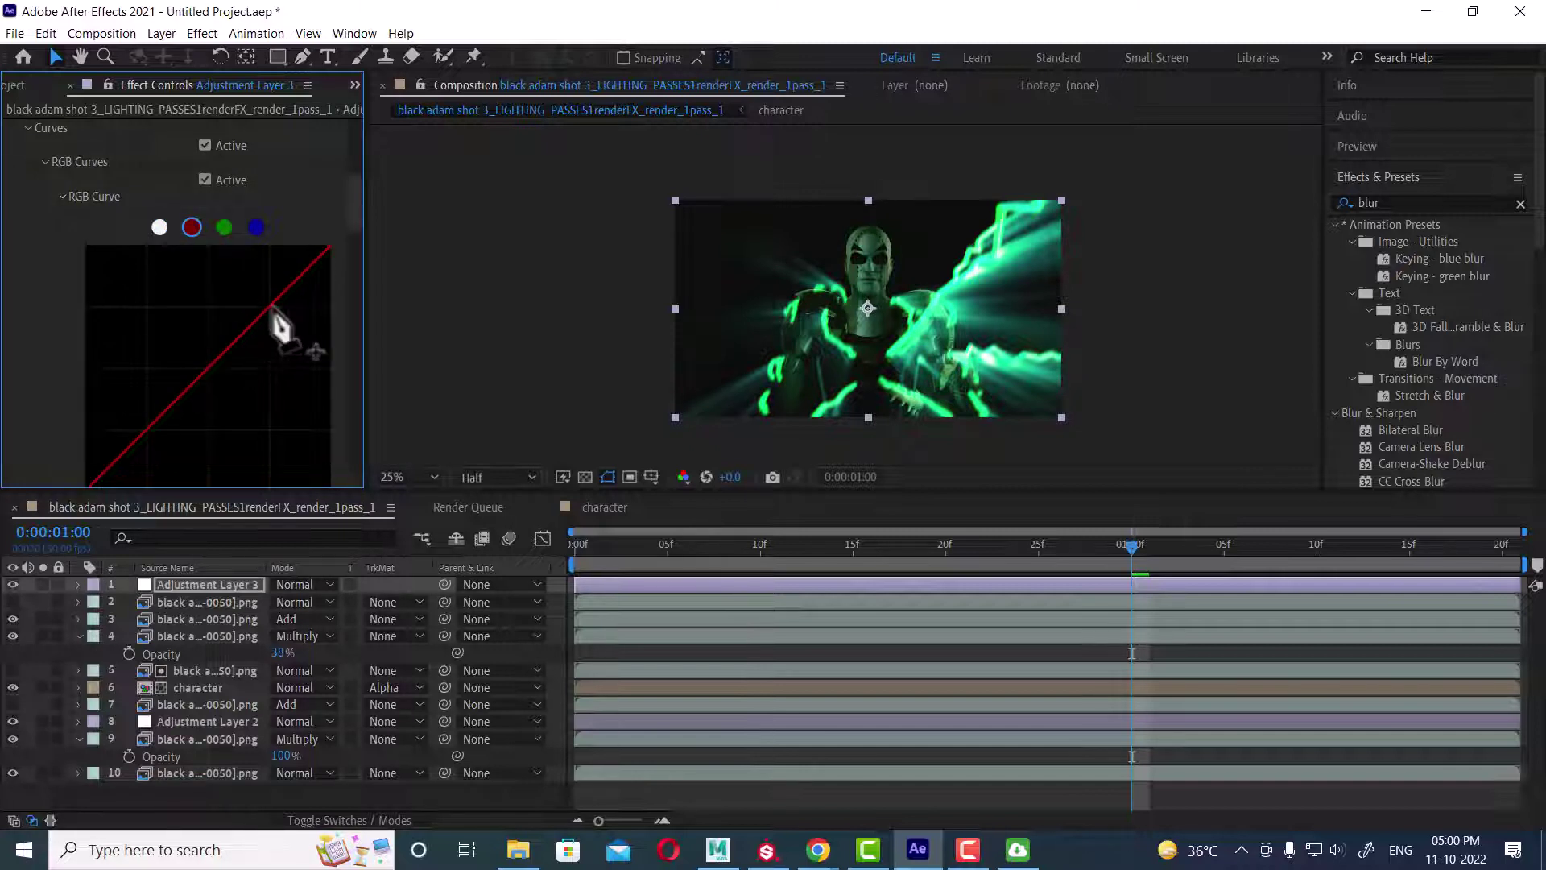
{"action": "left_click_drag", "start_coordinate": [333, 258], "coordinate": [332, 254]}
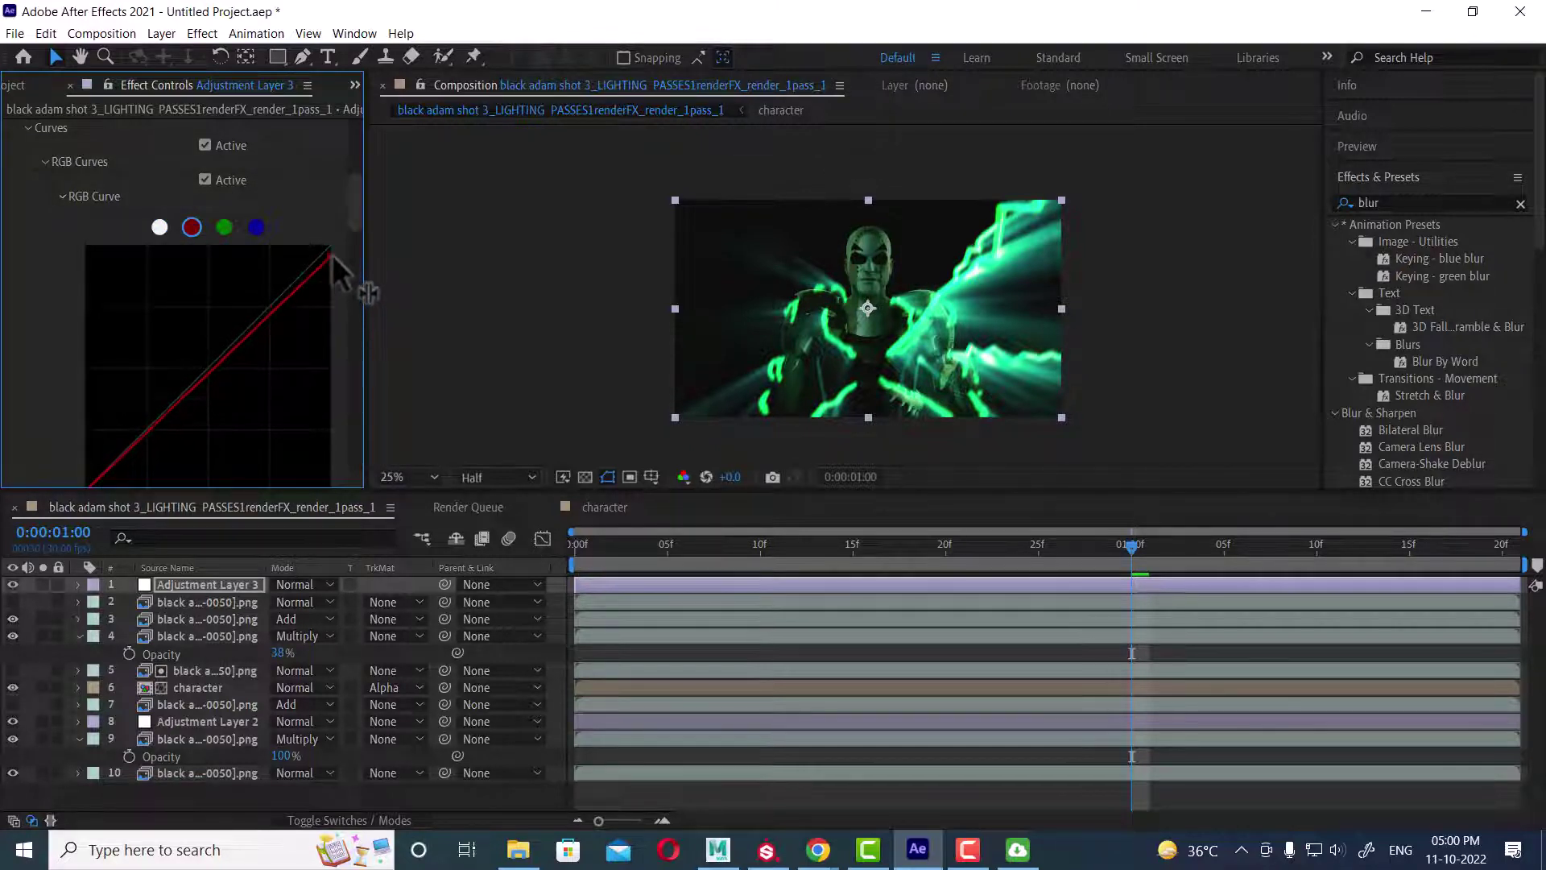
Step: Slightly lower the highlight end of the blue channel in Lumetri Color's RGB Curves and play back the shot
{"action": "left_click", "coordinate": [224, 227]}
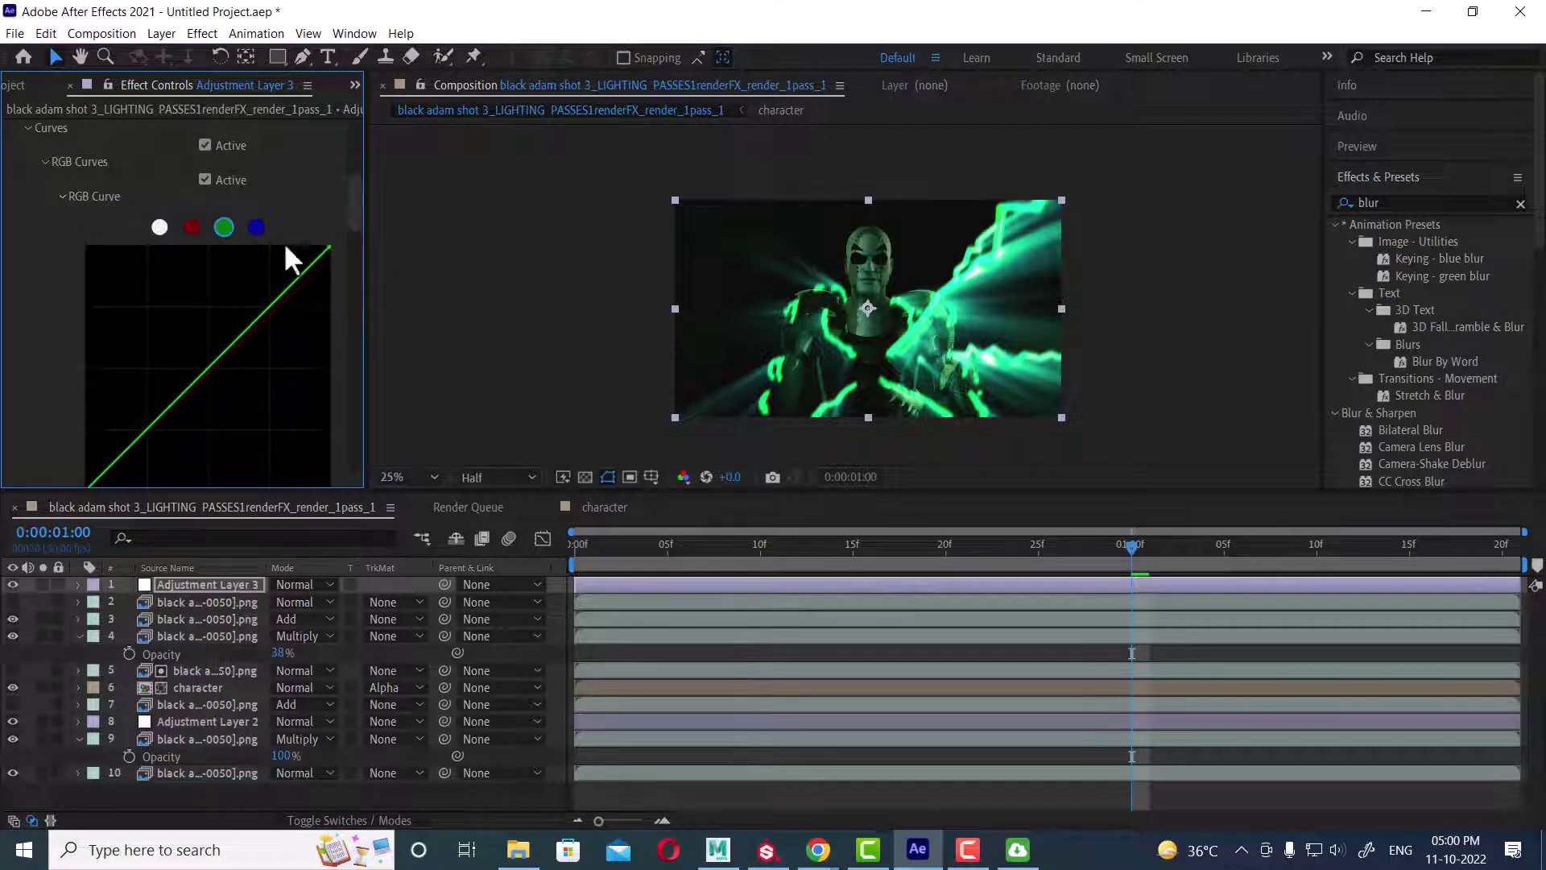
{"action": "left_click", "coordinate": [256, 227]}
{"action": "left_click_drag", "start_coordinate": [329, 255], "coordinate": [334, 267]}
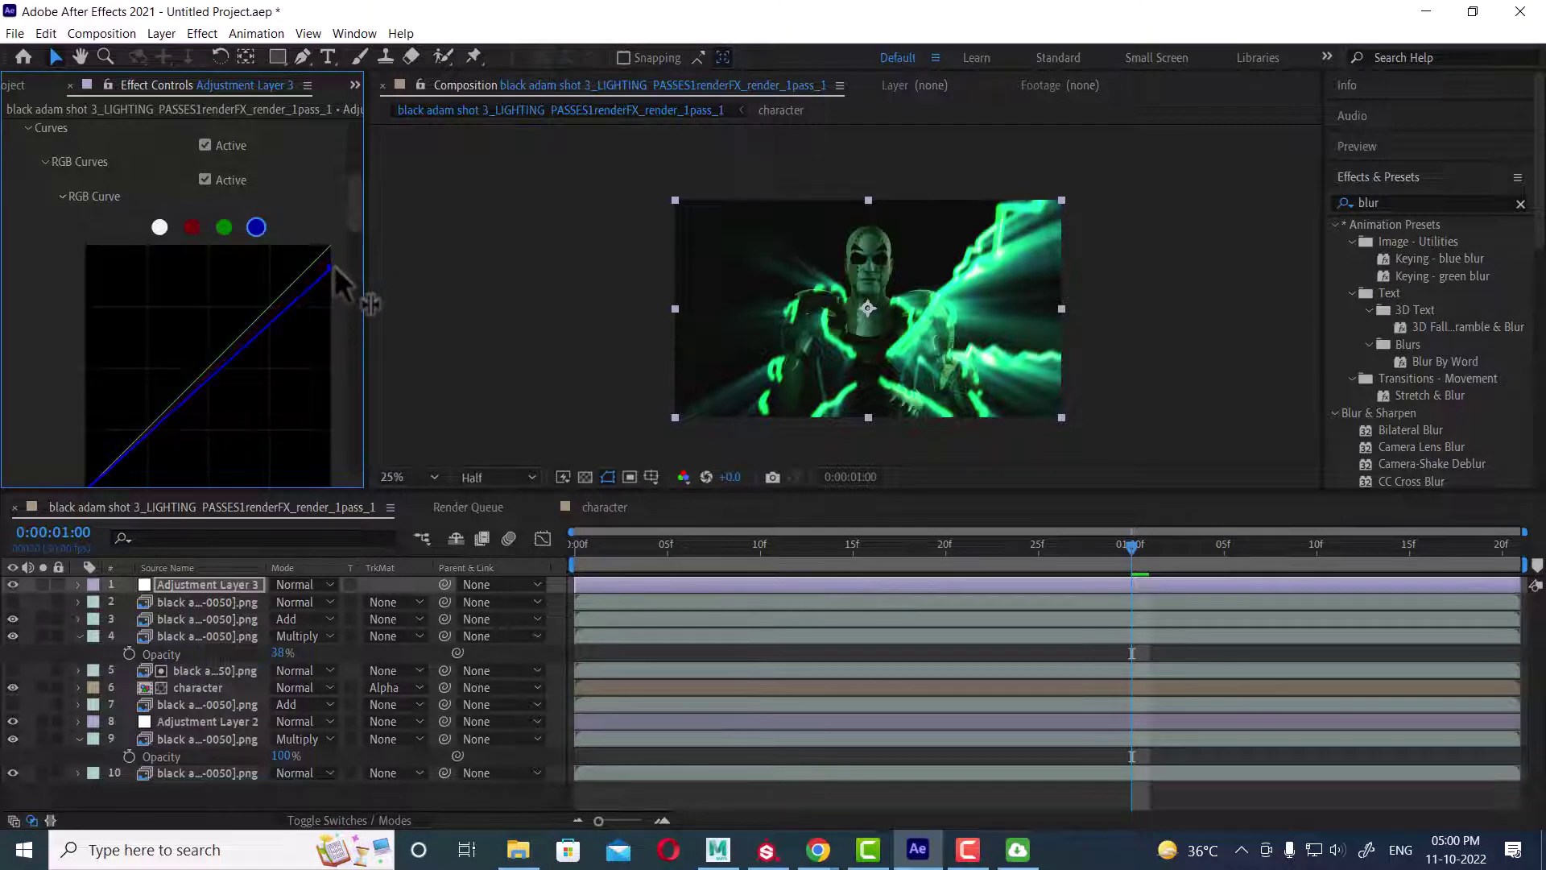
{"action": "key", "text": "space"}
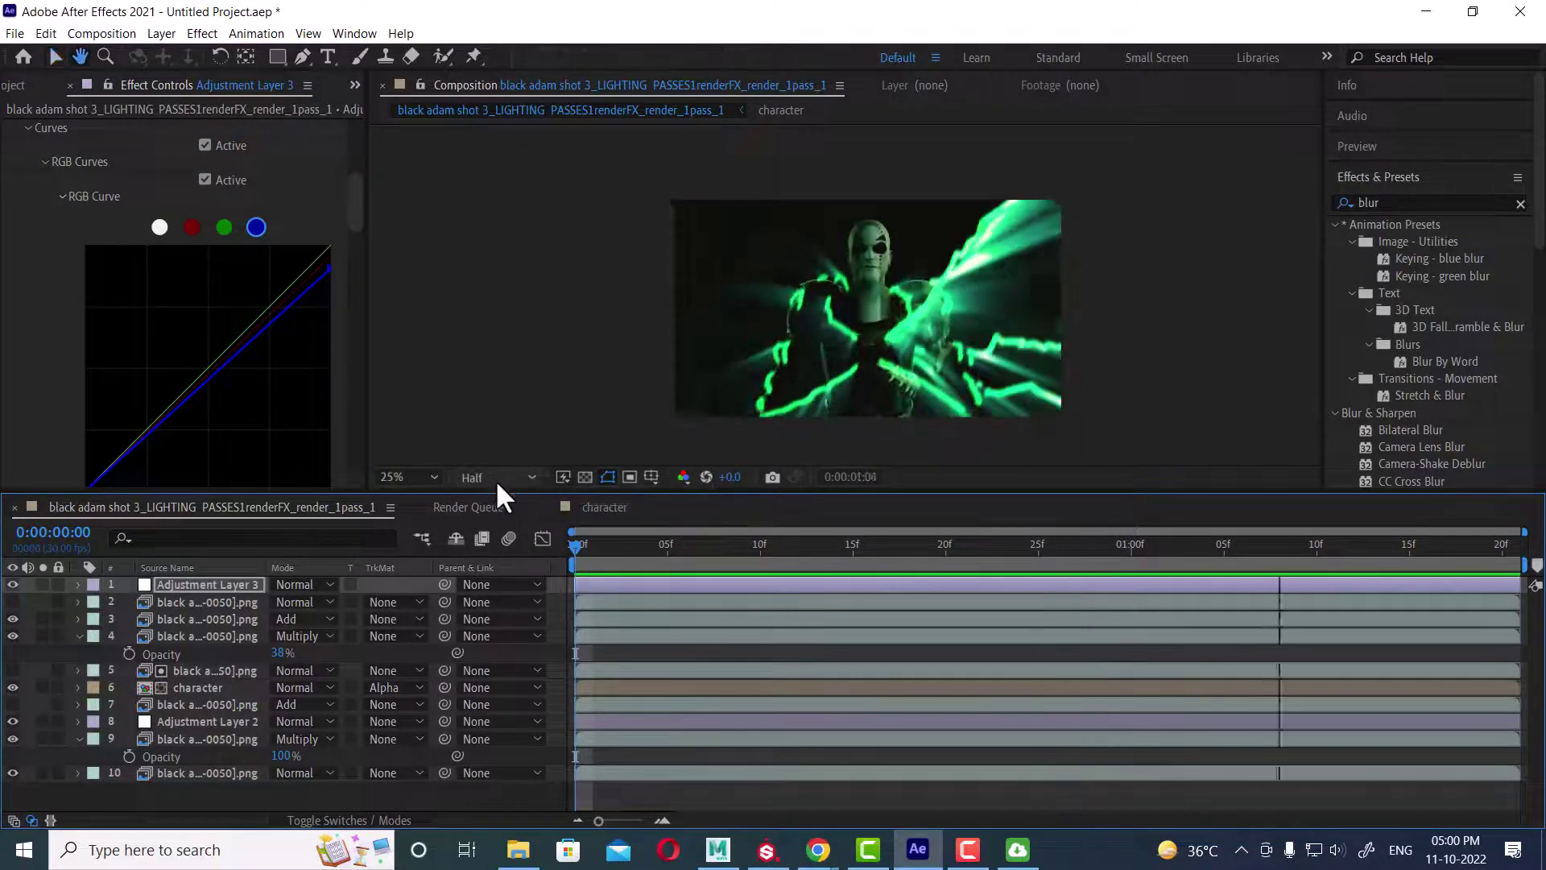
{"action": "key", "text": "space"}
{"action": "scroll", "coordinate": [26, 272], "scroll_direction": "up", "scroll_amount": 3}
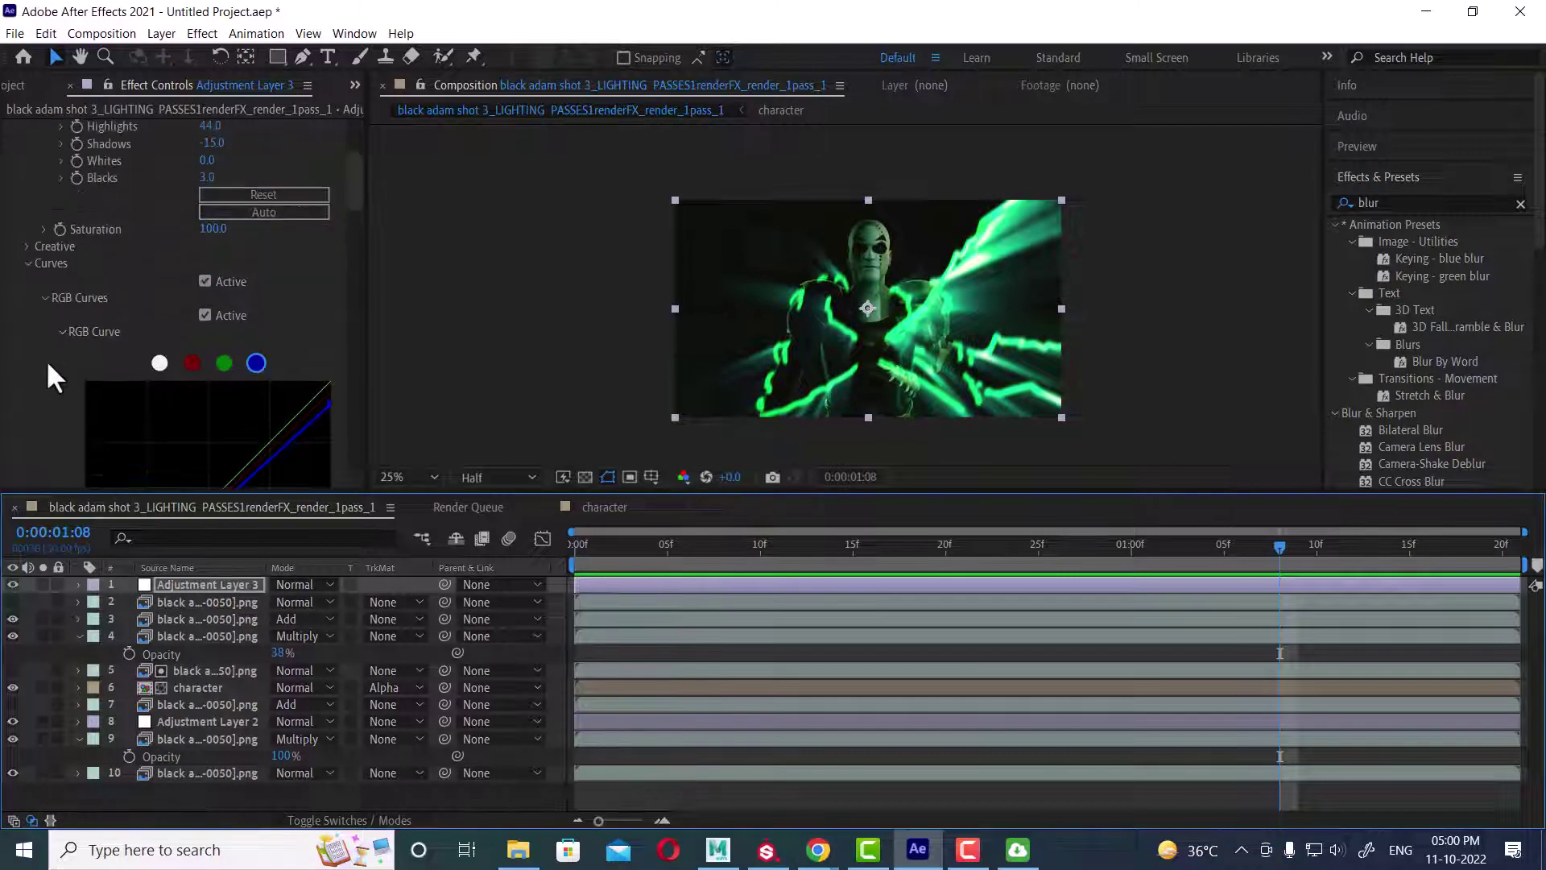
Step: Set Lumetri Color's Vignette on Adjustment Layer 3 to Amount 1.3 and Midpoint 83, and increase its Feather
{"action": "left_click", "coordinate": [29, 263]}
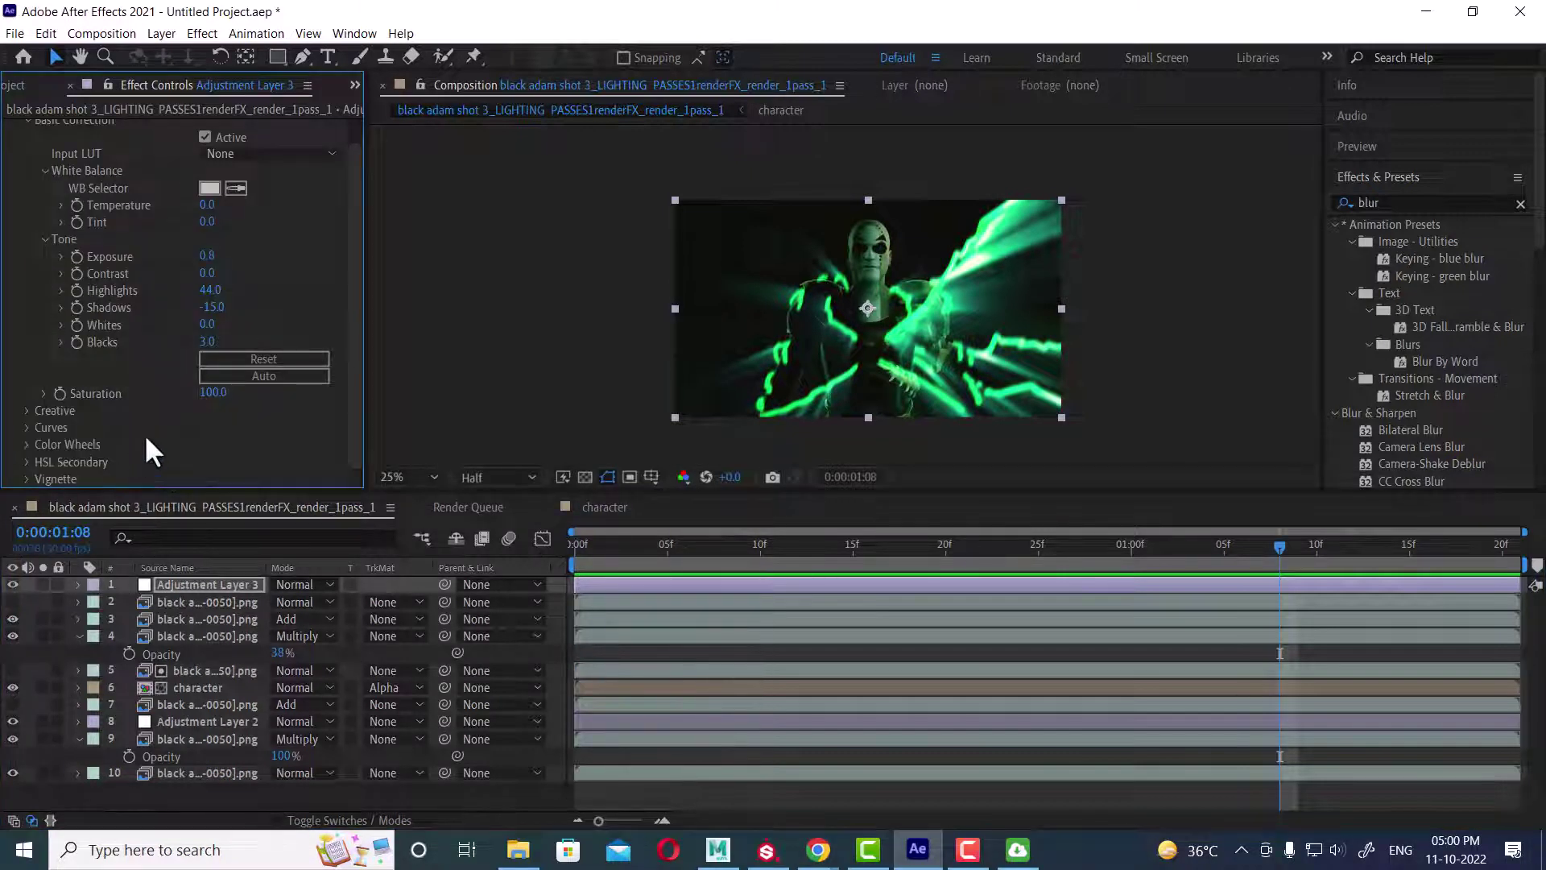
{"action": "left_click", "coordinate": [26, 476]}
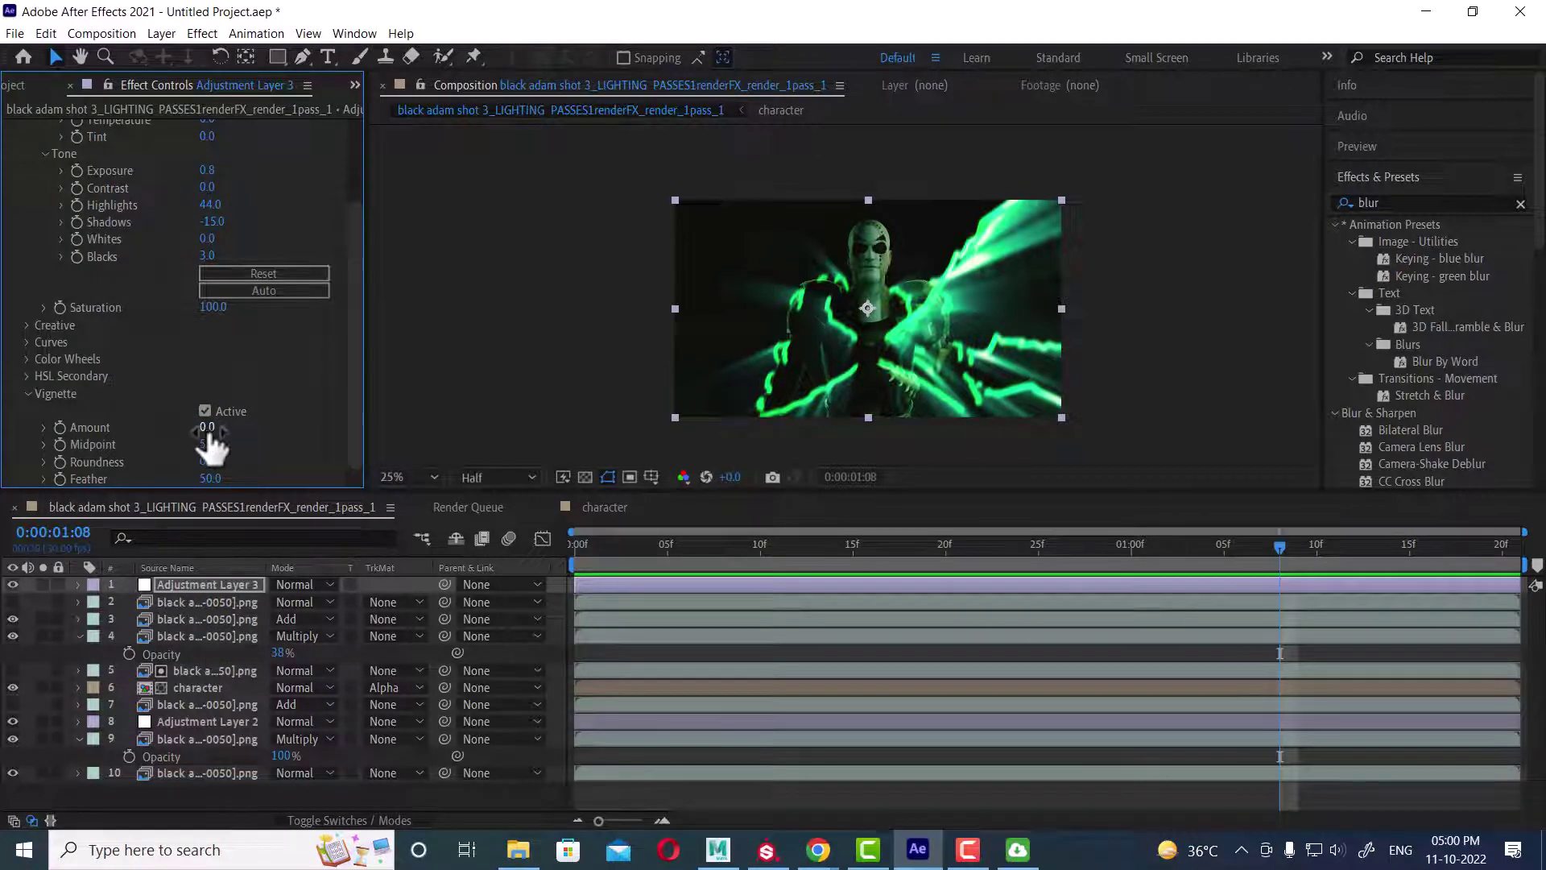
{"action": "left_click_drag", "start_coordinate": [201, 427], "coordinate": [321, 418]}
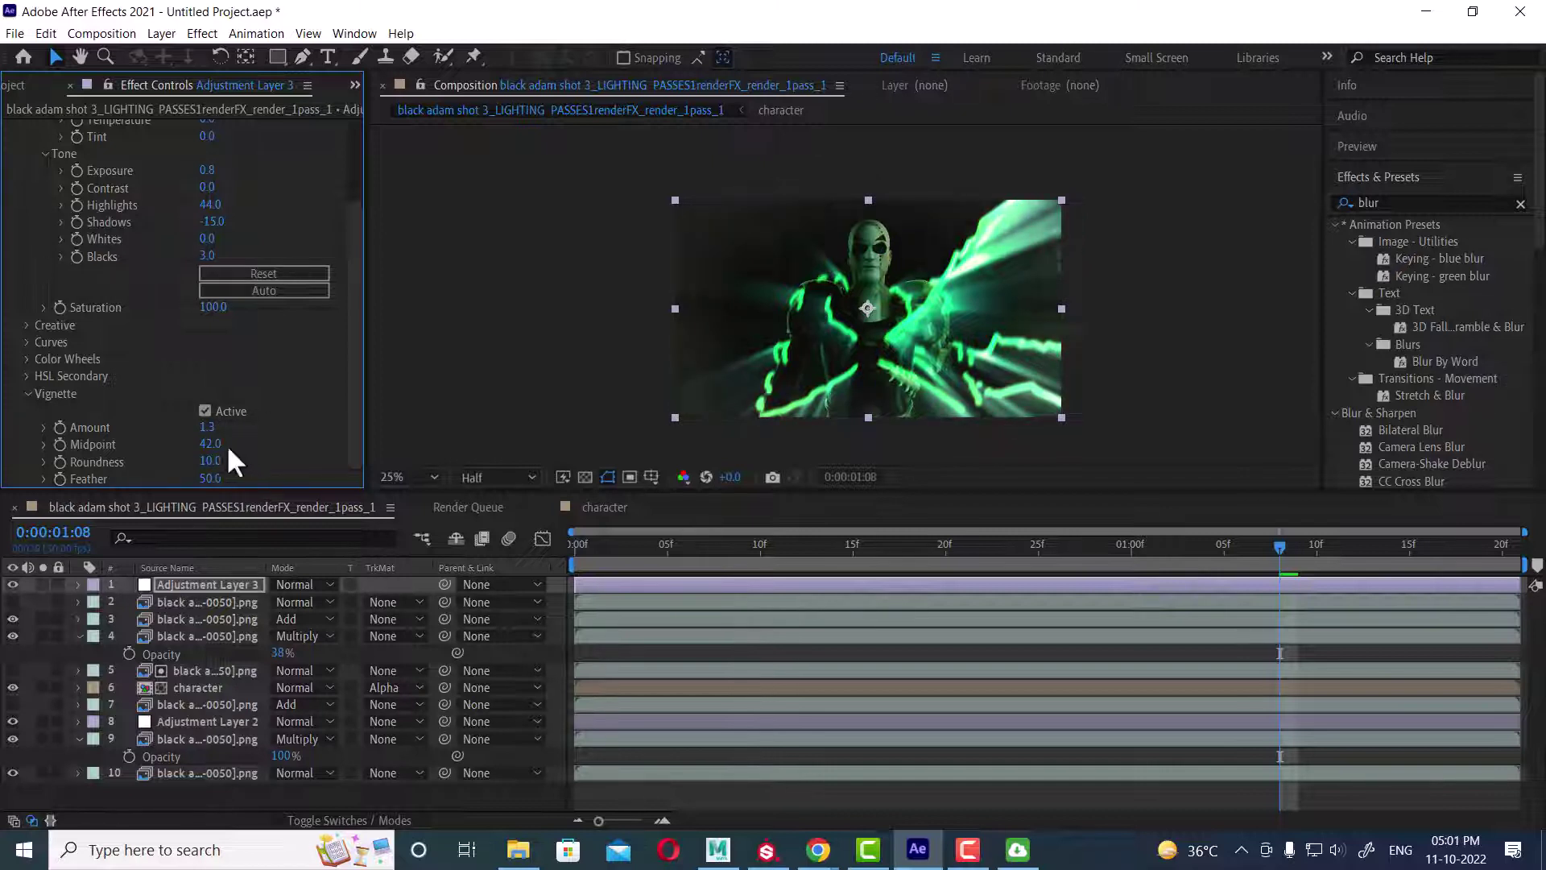
{"action": "left_click_drag", "start_coordinate": [211, 444], "coordinate": [164, 443]}
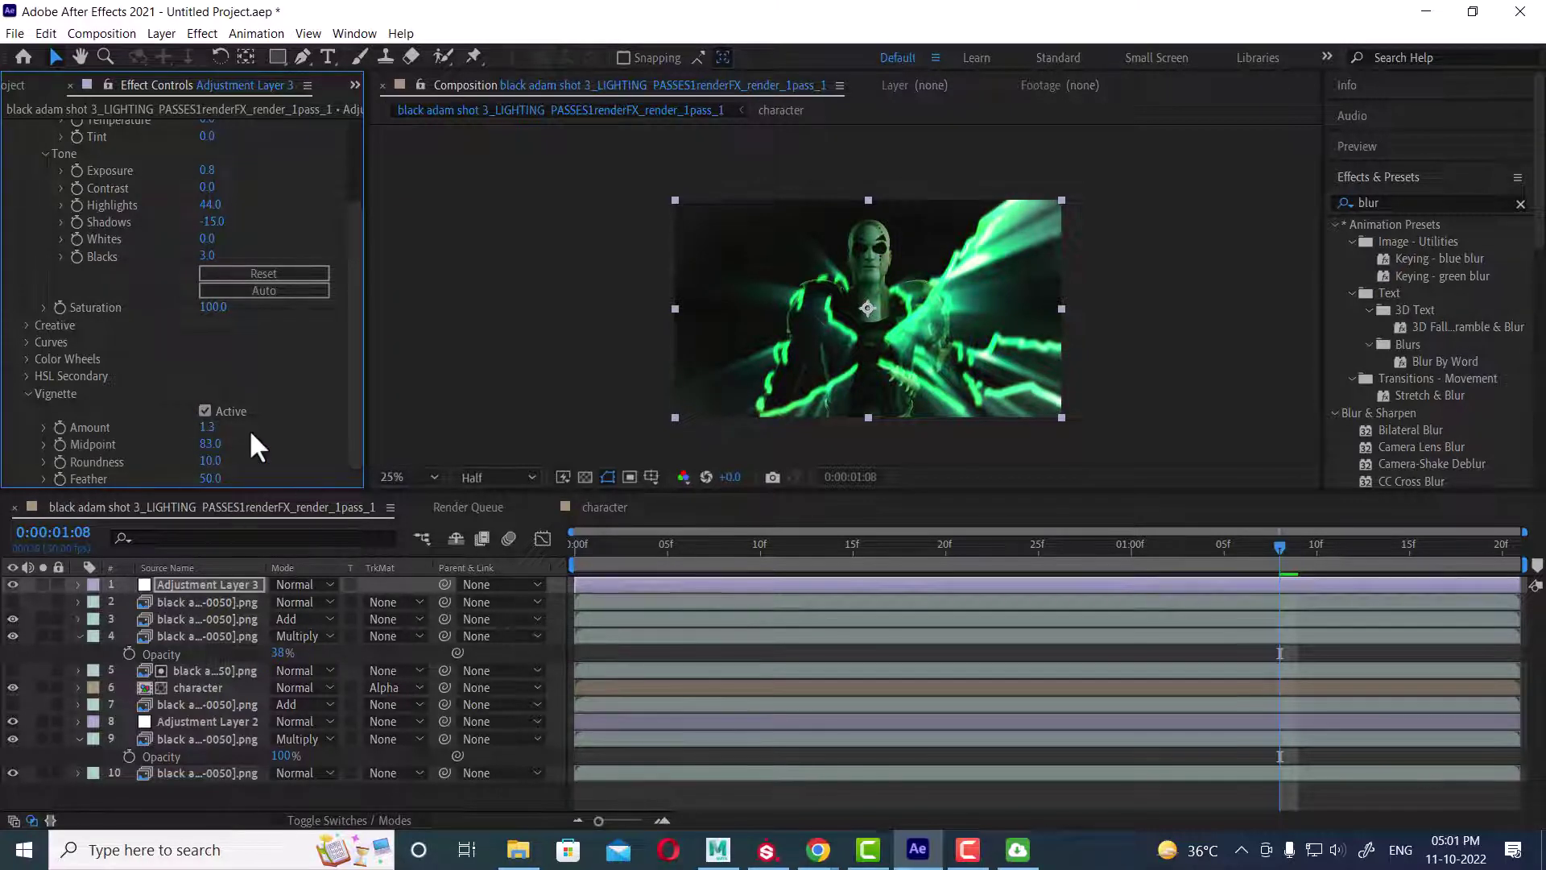
{"action": "mouse_move", "coordinate": [211, 479]}
{"action": "left_mouse_down"}
{"action": "mouse_move", "coordinate": [191, 478]}
{"action": "mouse_move", "coordinate": [226, 479]}
{"action": "left_mouse_up"}
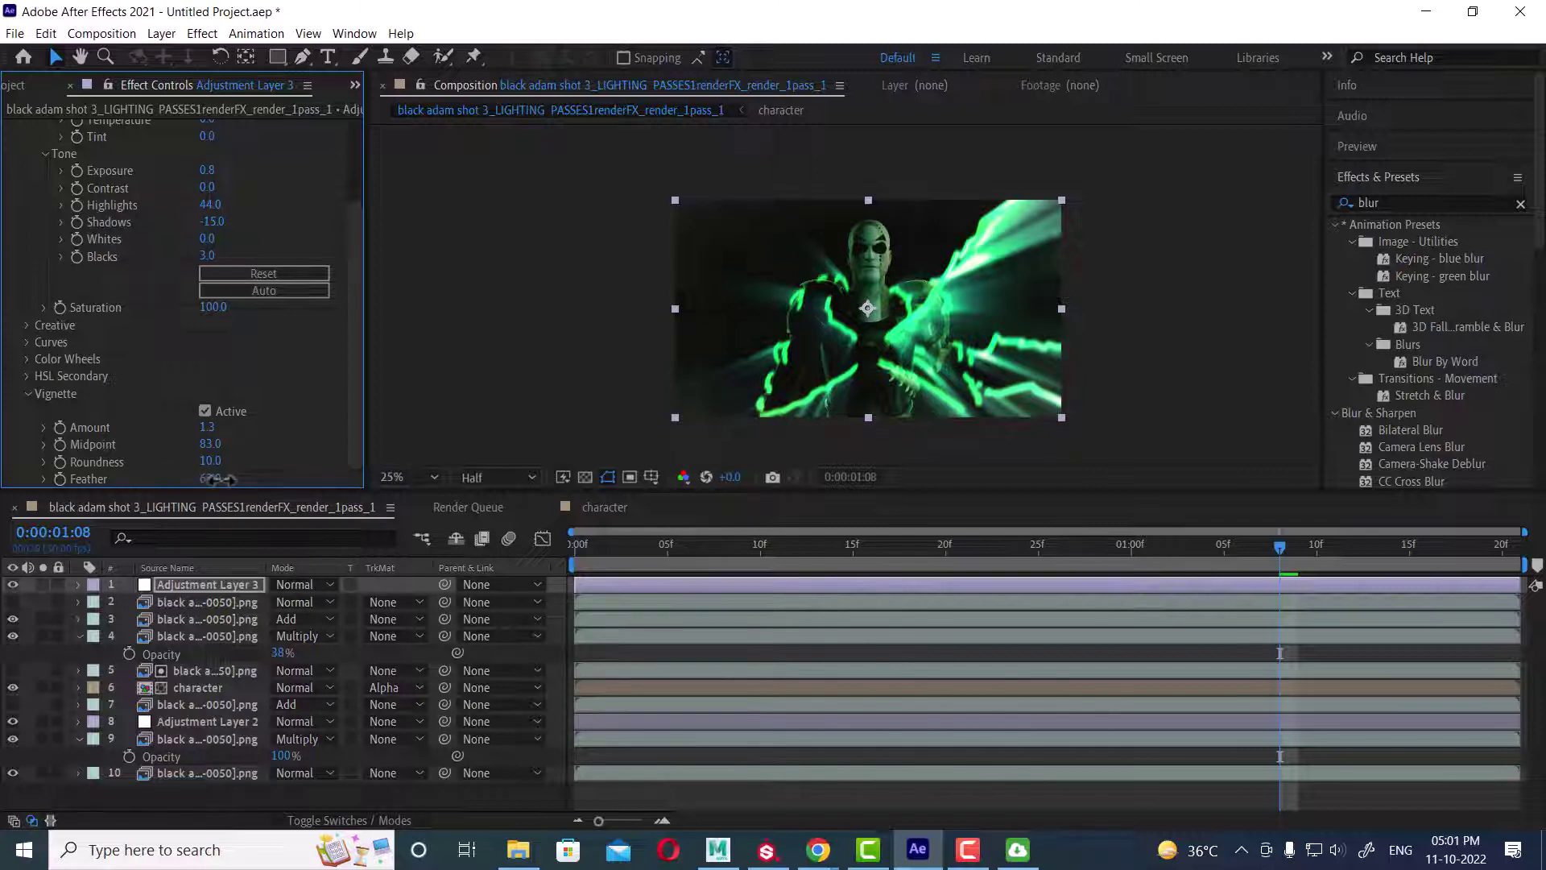
Step: Slightly adjust Lumetri Color's color wheels, shifting Midtones a little toward blue, and play back the shot from frame 0
{"action": "left_click", "coordinate": [26, 358]}
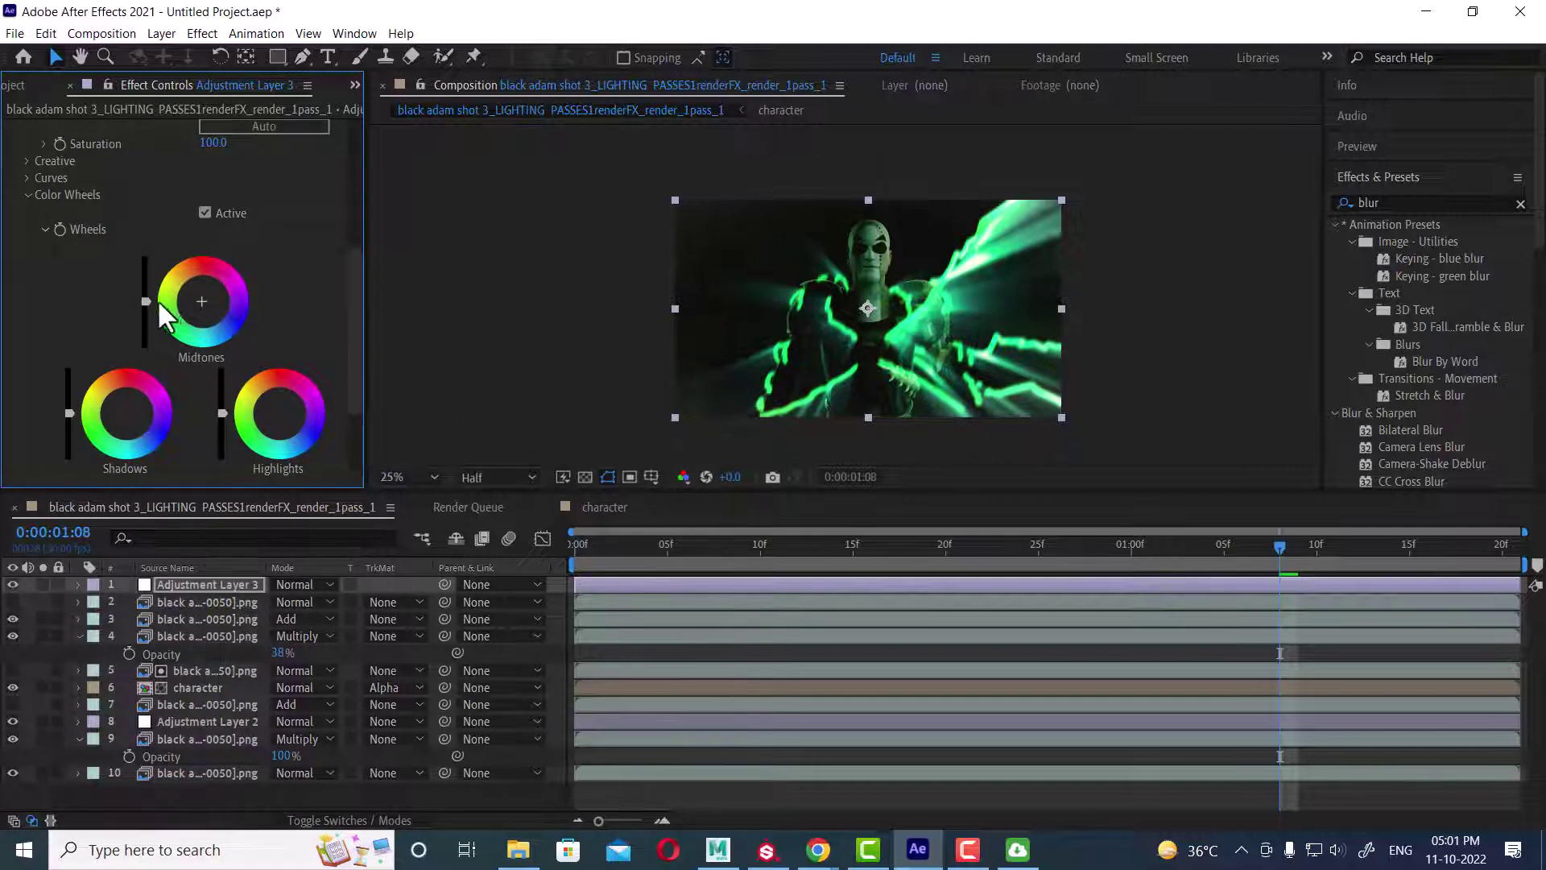
{"action": "left_click", "coordinate": [200, 302]}
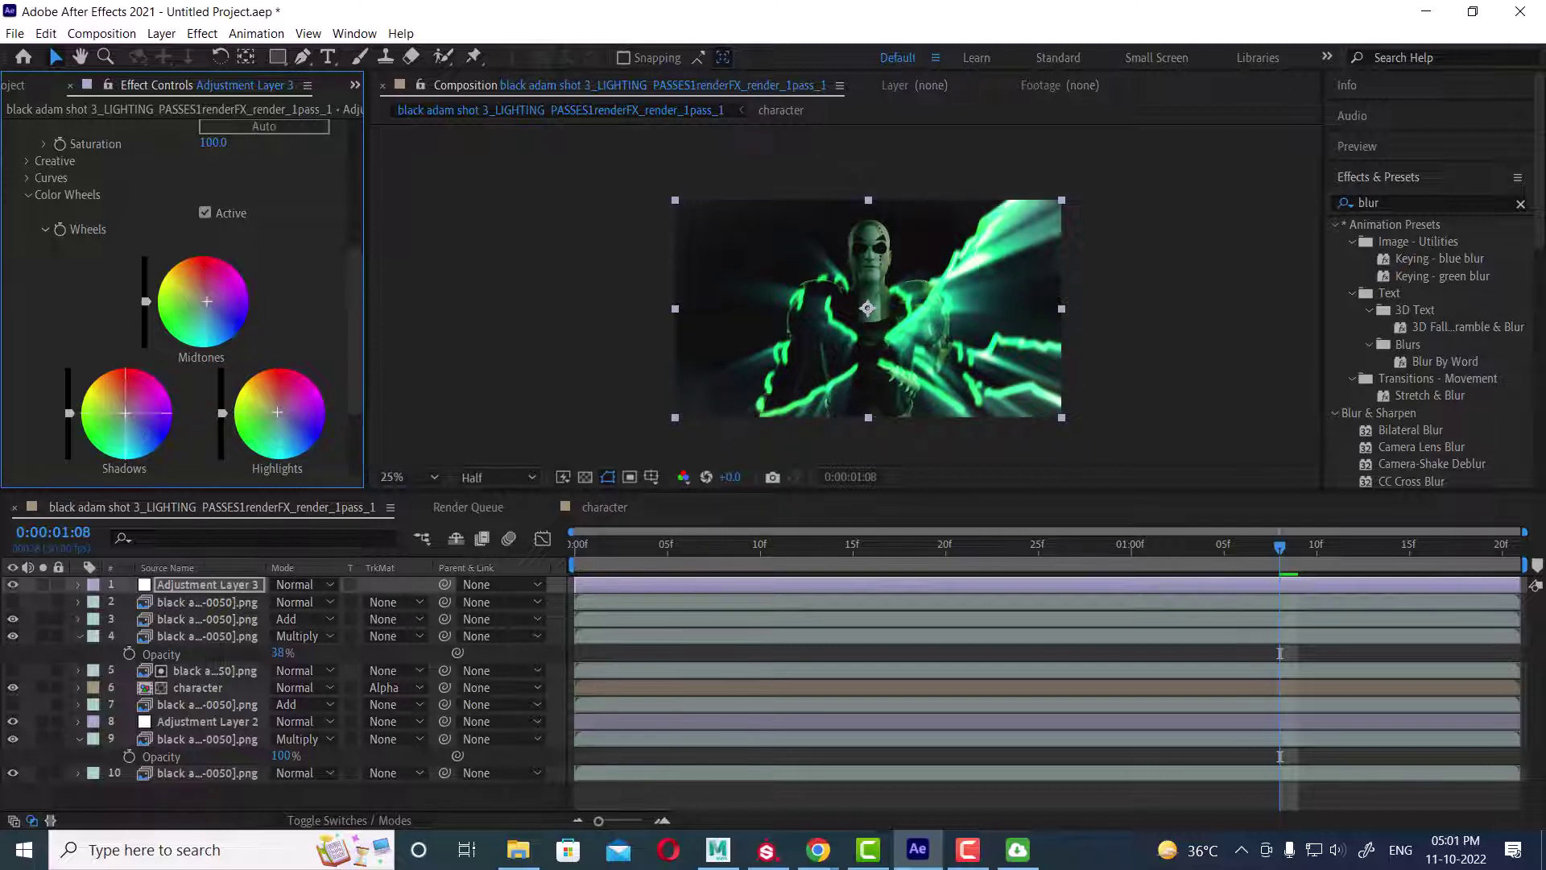
{"action": "left_click", "coordinate": [576, 544]}
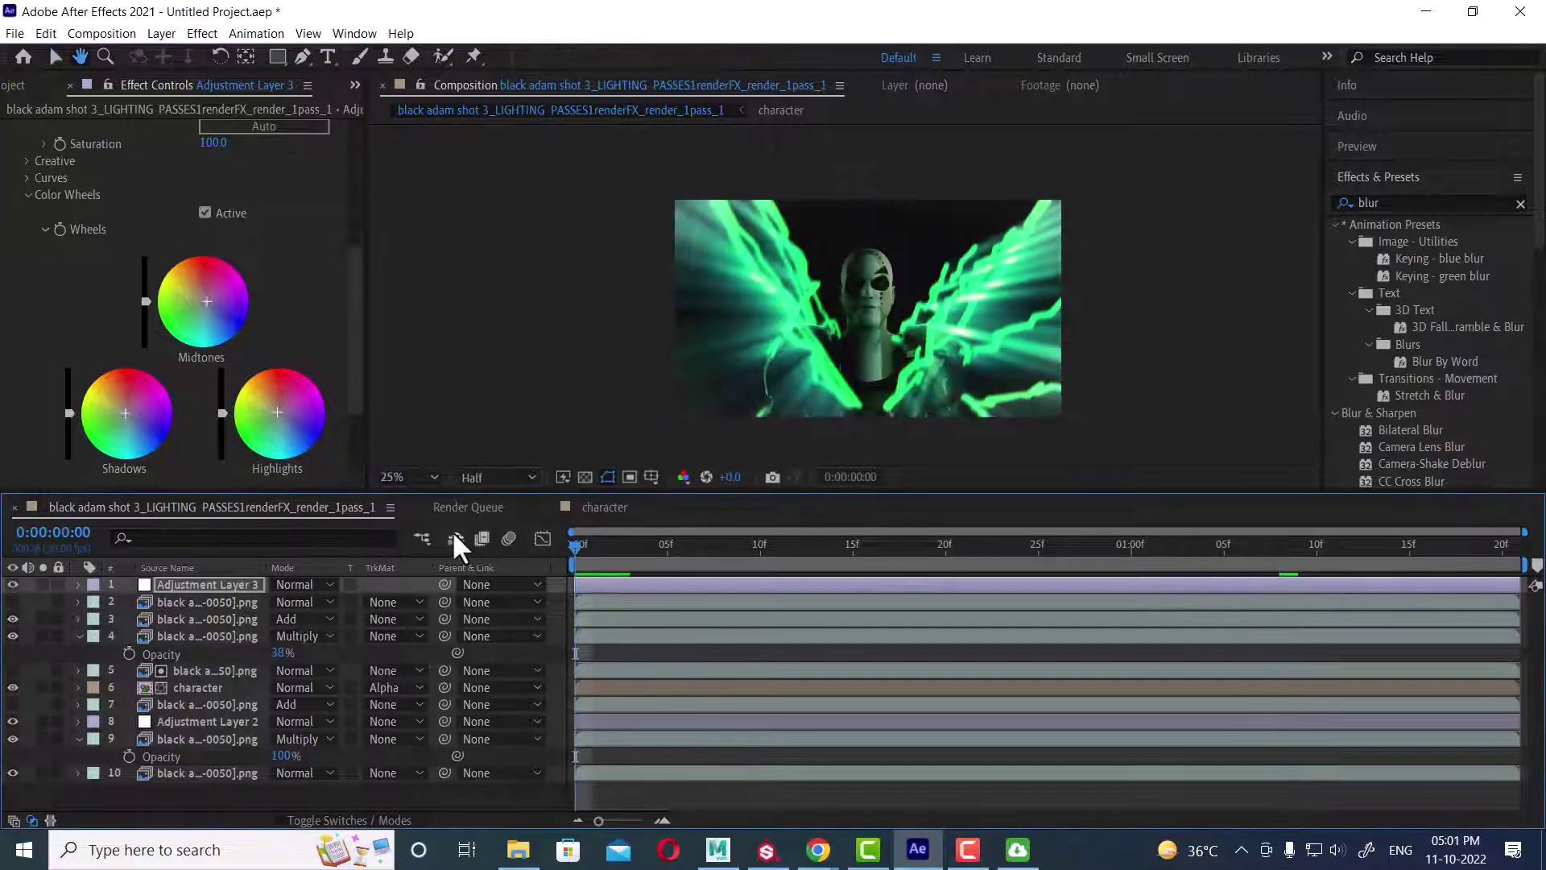
{"action": "key", "text": "space"}
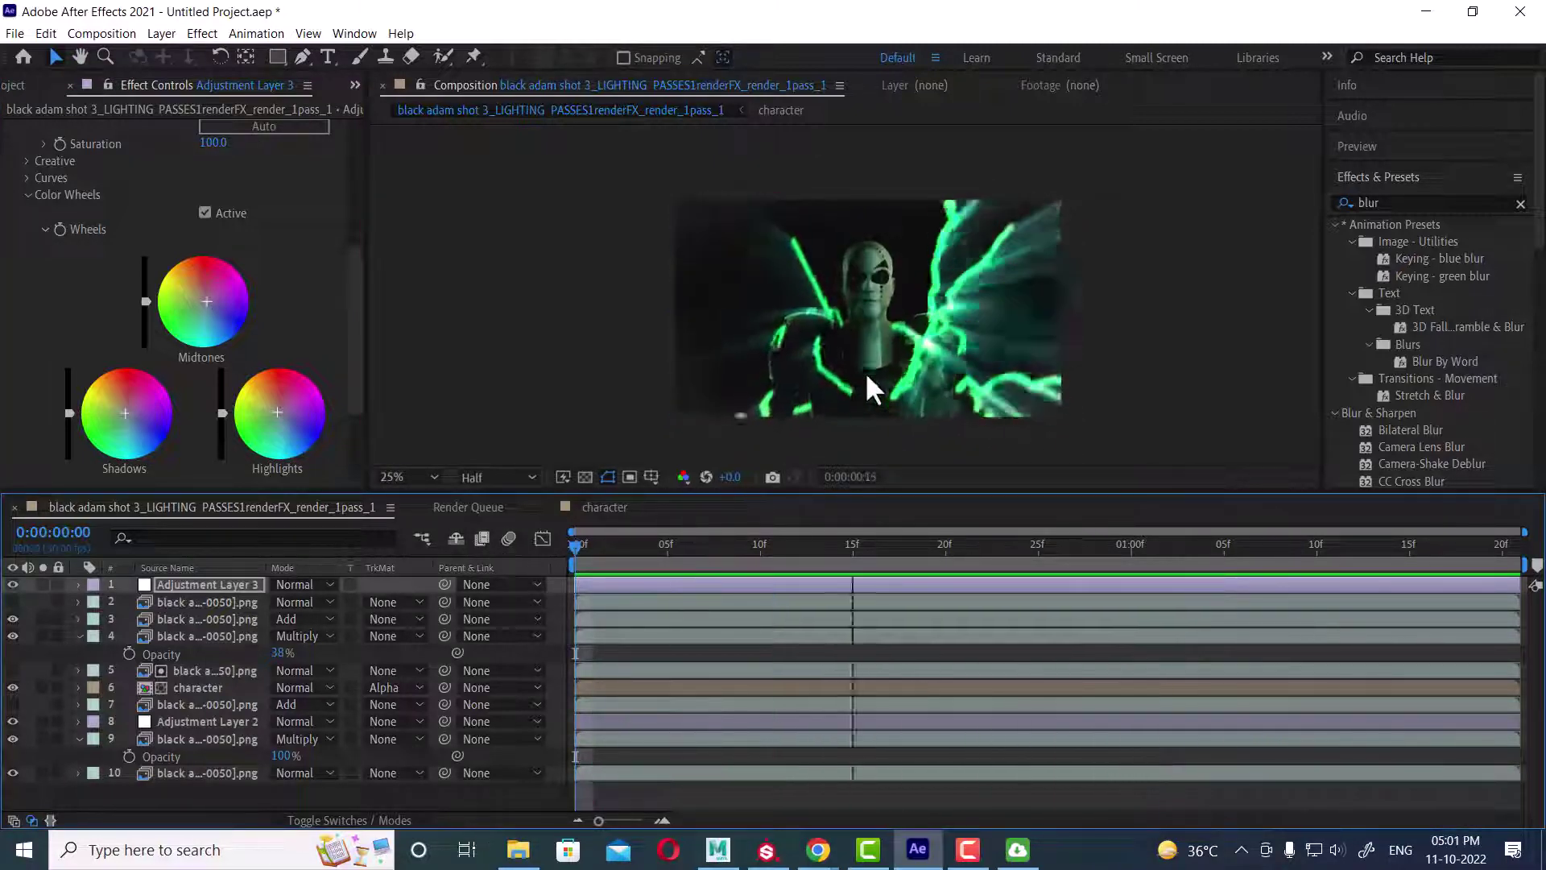
{"action": "key", "text": "space"}
Step: Enlarge the composition viewer and zoom in to inspect the graded frame
{"action": "key", "text": "grave"}
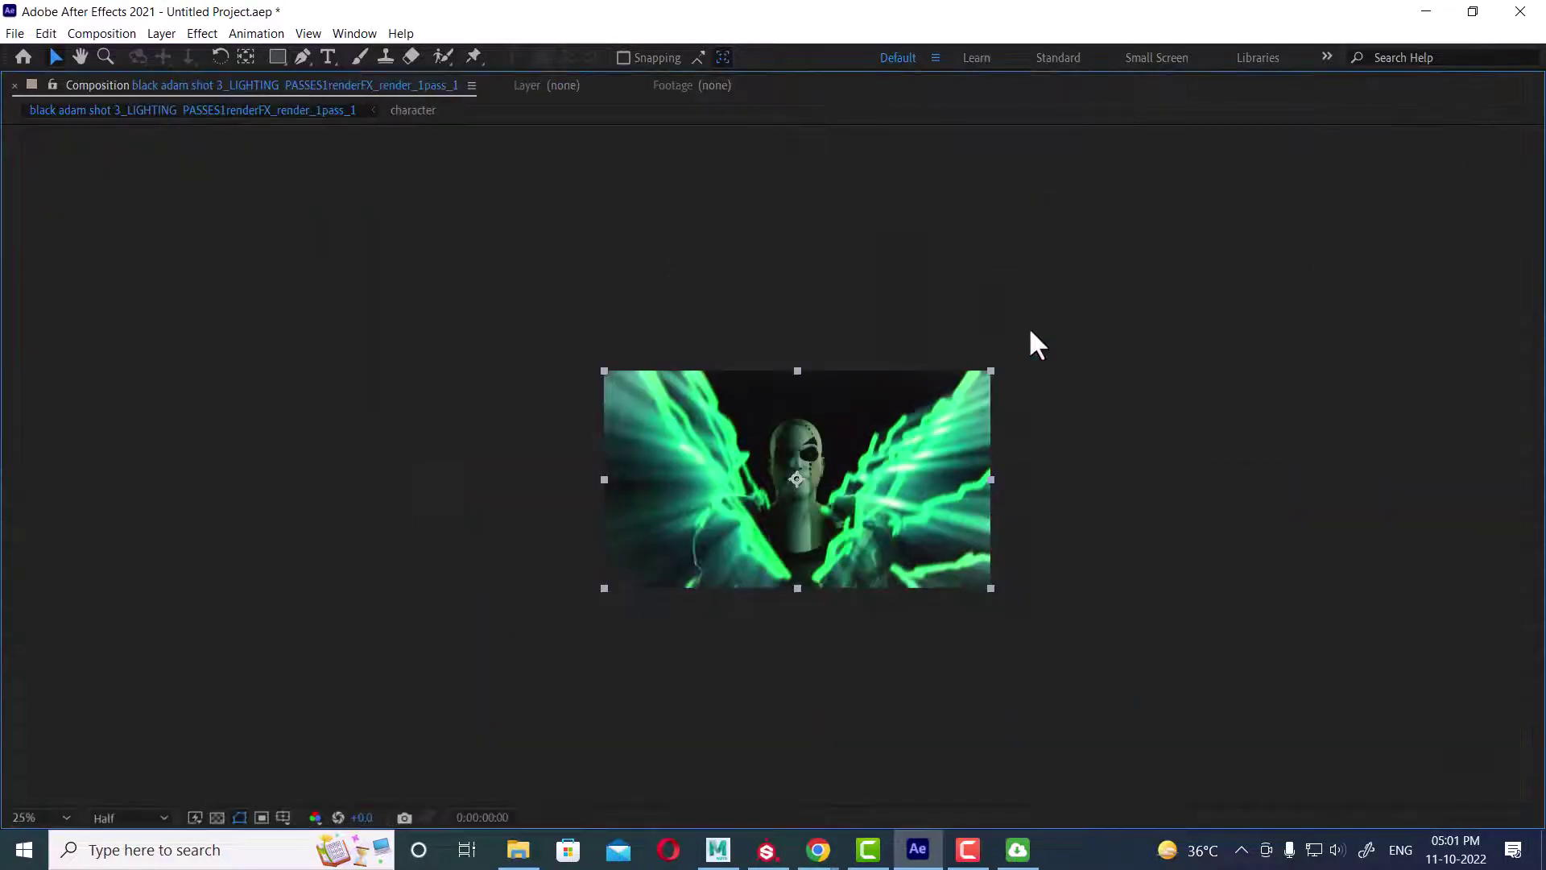
{"action": "key", "text": "period"}
{"action": "key", "text": "period"}
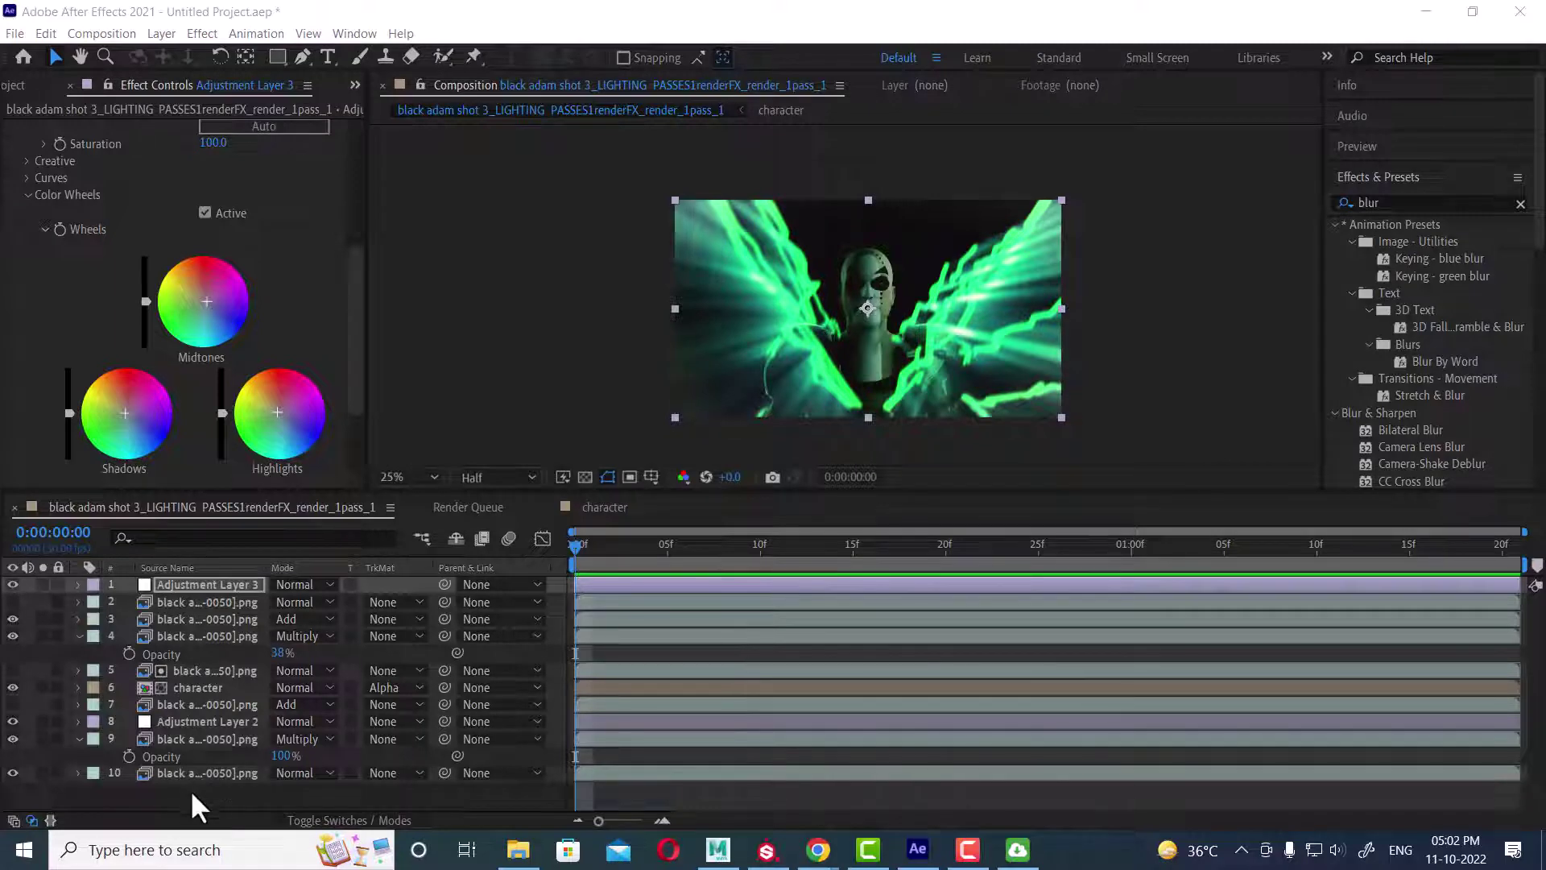
Step: Select all layers in the main composition and add the composition to the render queue
{"action": "left_click", "coordinate": [67, 508]}
{"action": "key", "text": "ctrl+a"}
{"action": "left_click", "coordinate": [15, 33]}
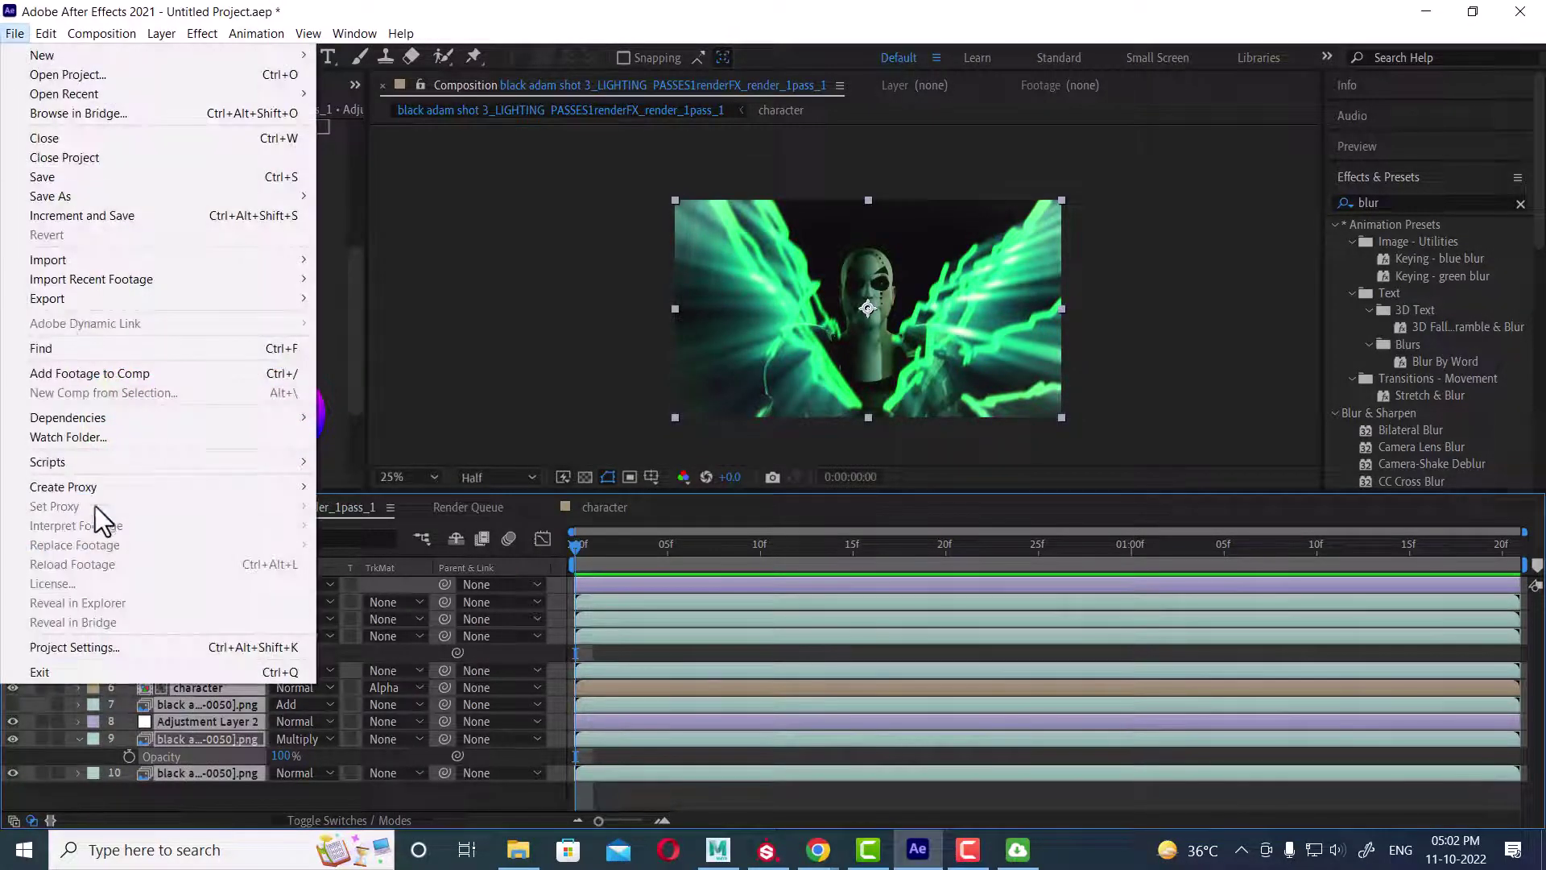
{"action": "mouse_move", "coordinate": [222, 299]}
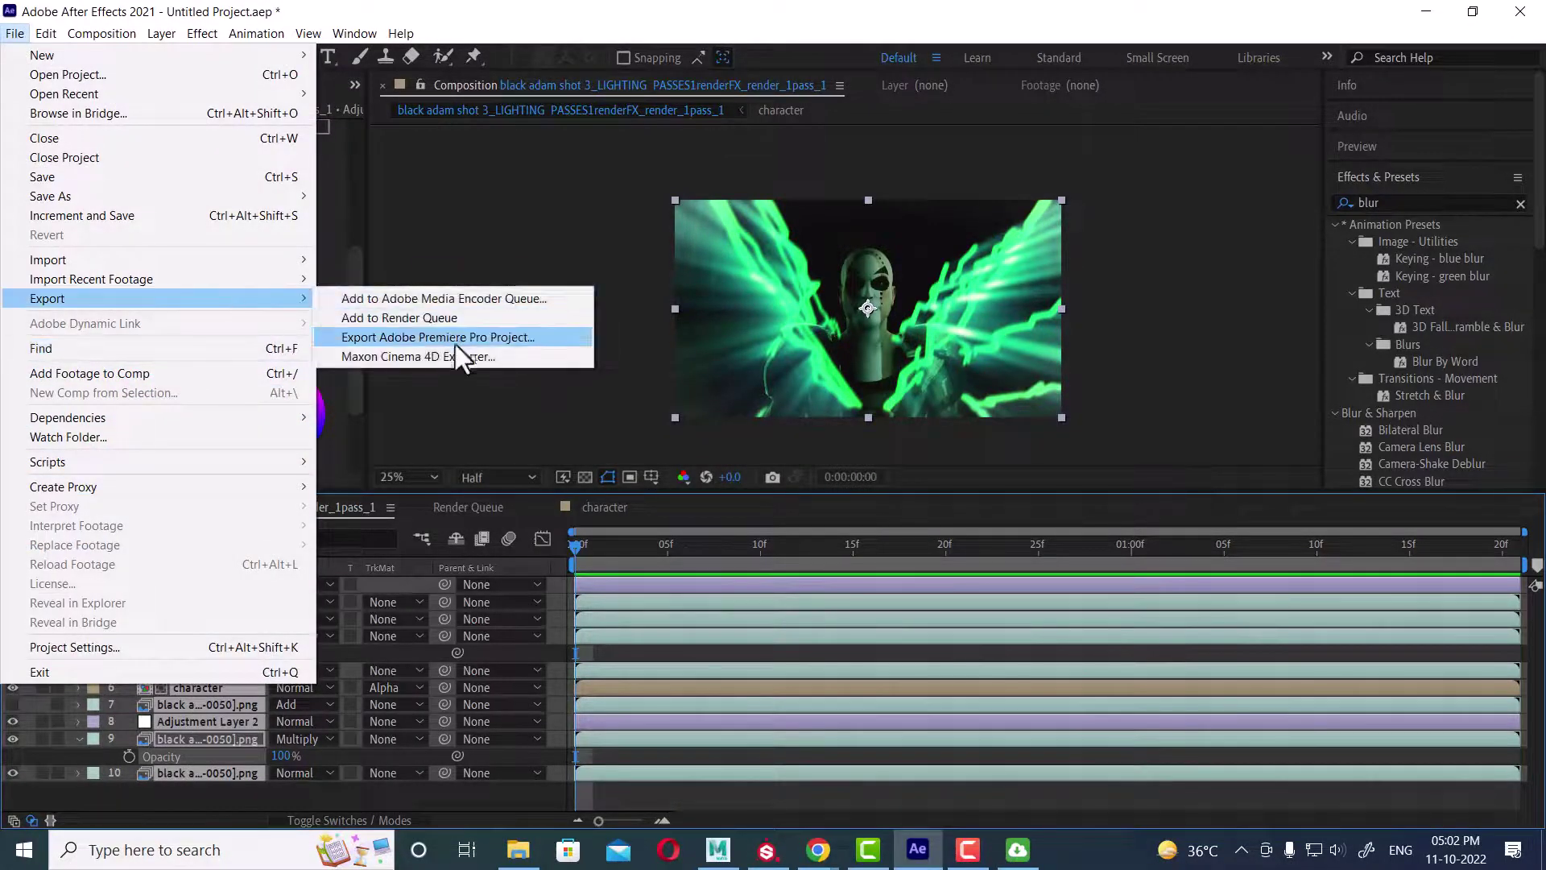
{"action": "left_click", "coordinate": [478, 318]}
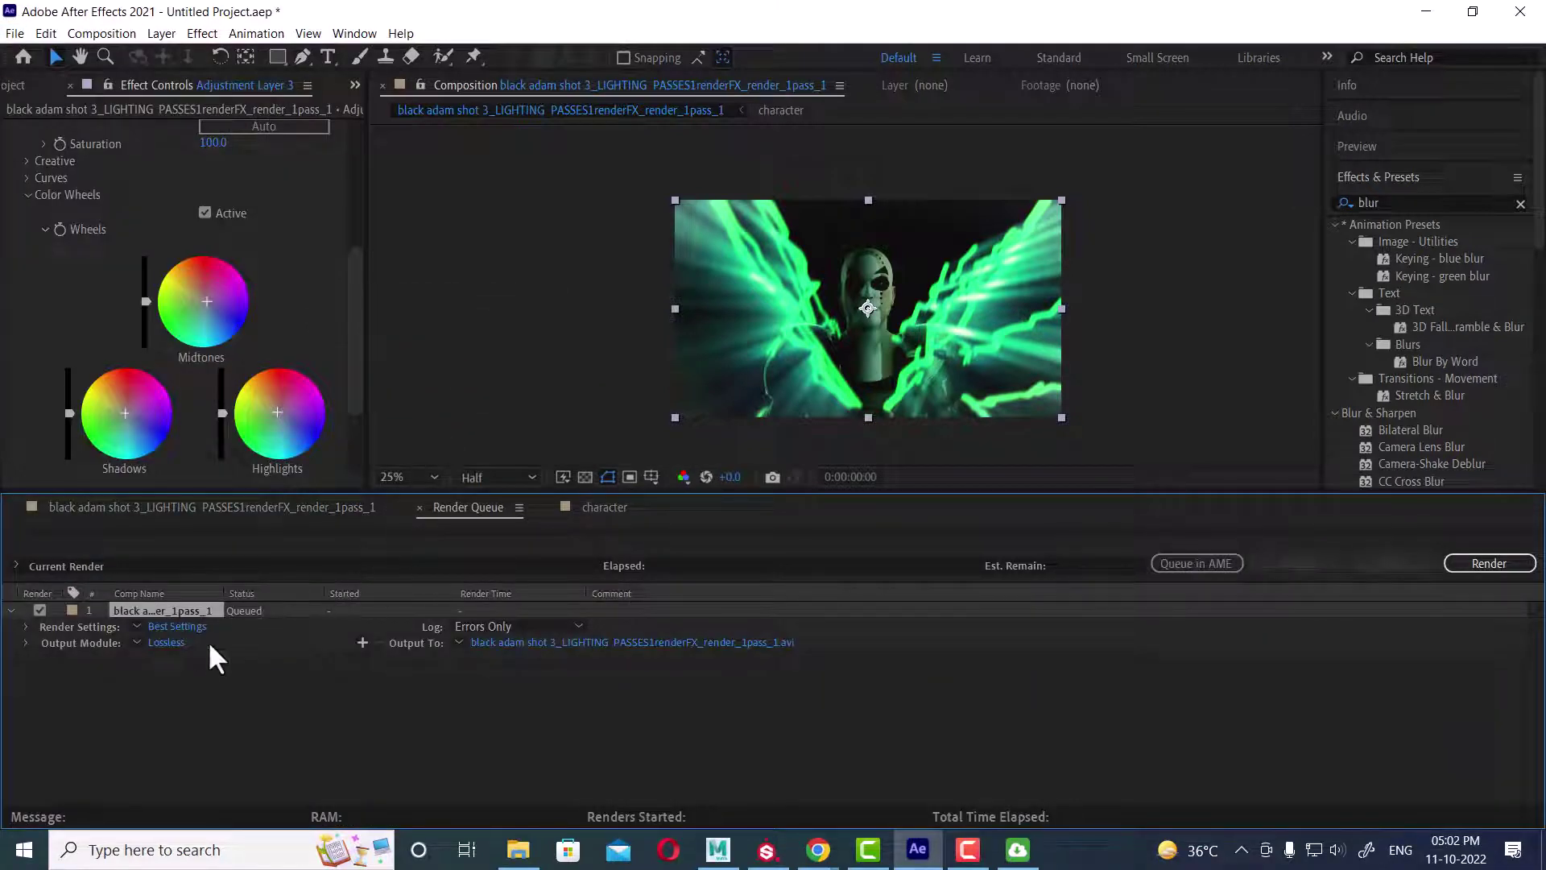
Step: Set the queued render's output module format to QuickTime and recheck its settings
{"action": "left_click", "coordinate": [175, 641]}
{"action": "left_click", "coordinate": [602, 123]}
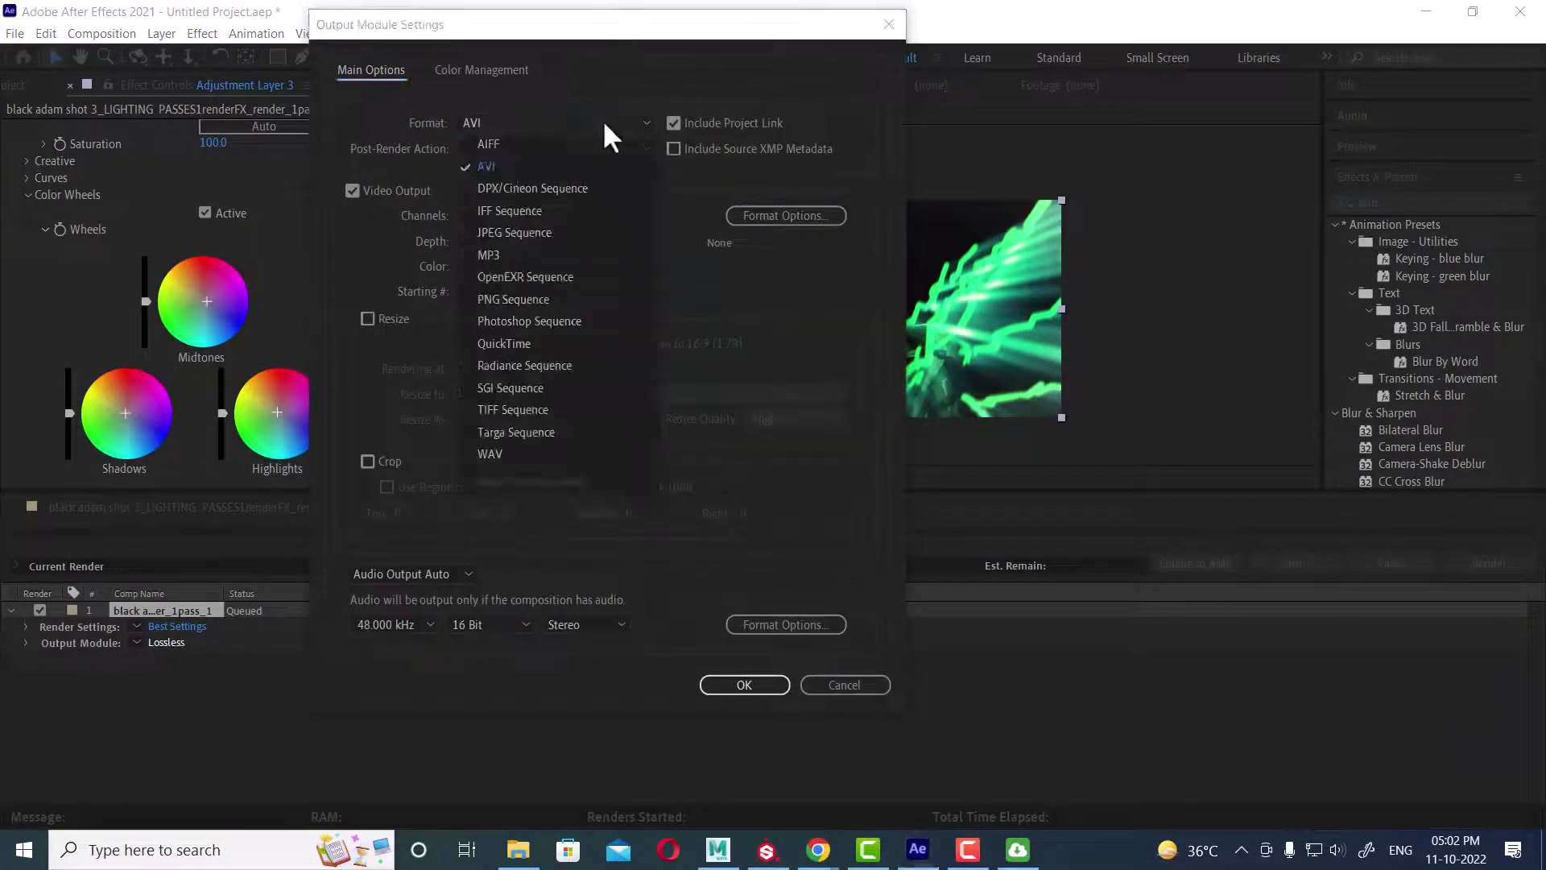
{"action": "left_click", "coordinate": [550, 348]}
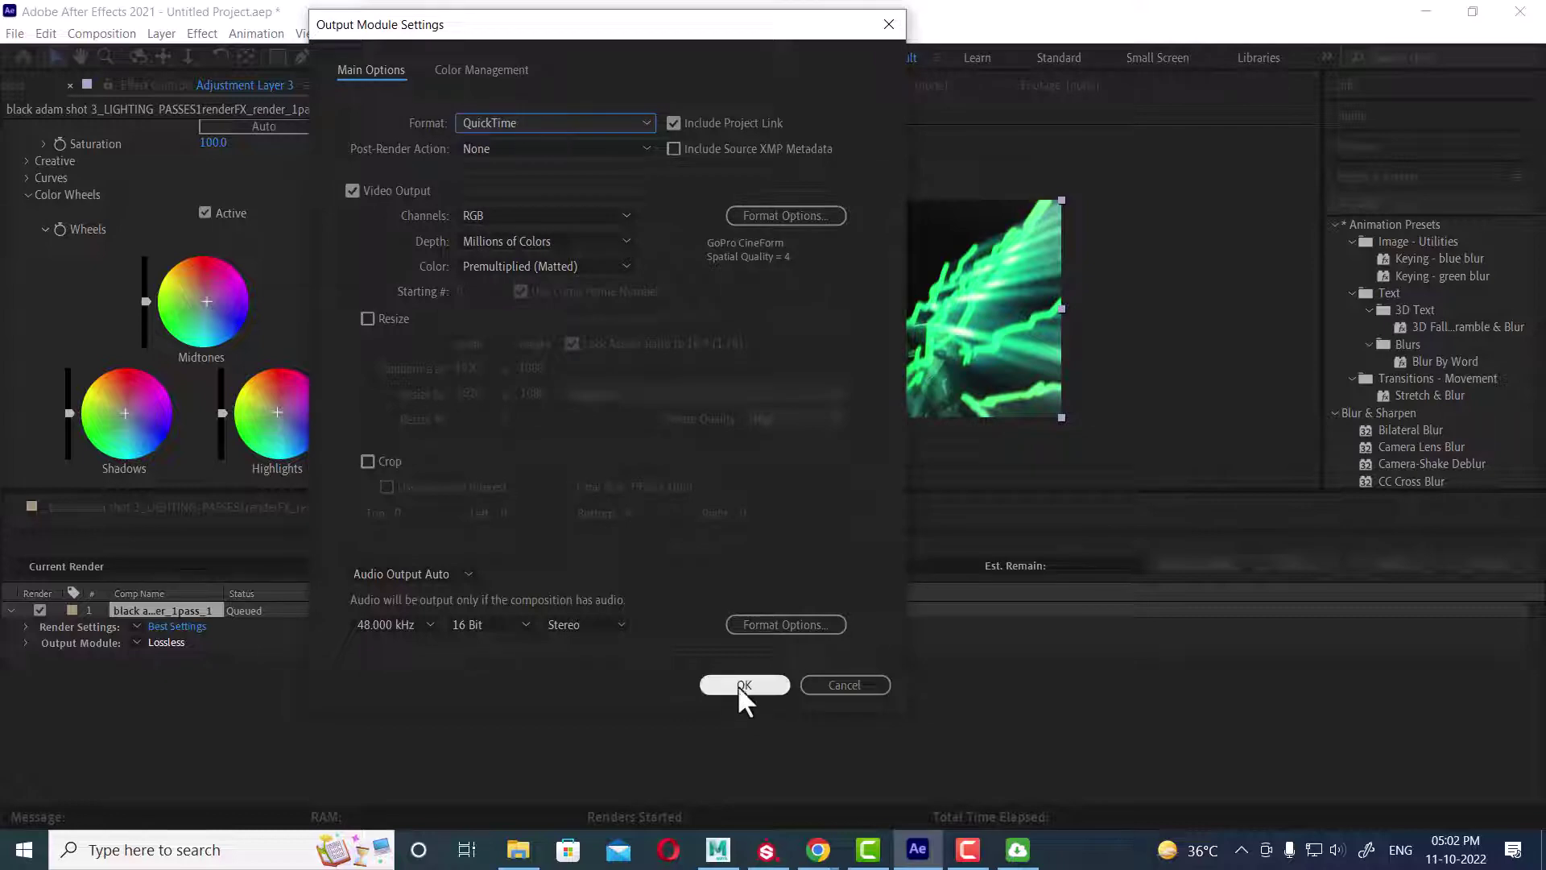
{"action": "left_click", "coordinate": [739, 685]}
{"action": "left_click", "coordinate": [195, 642]}
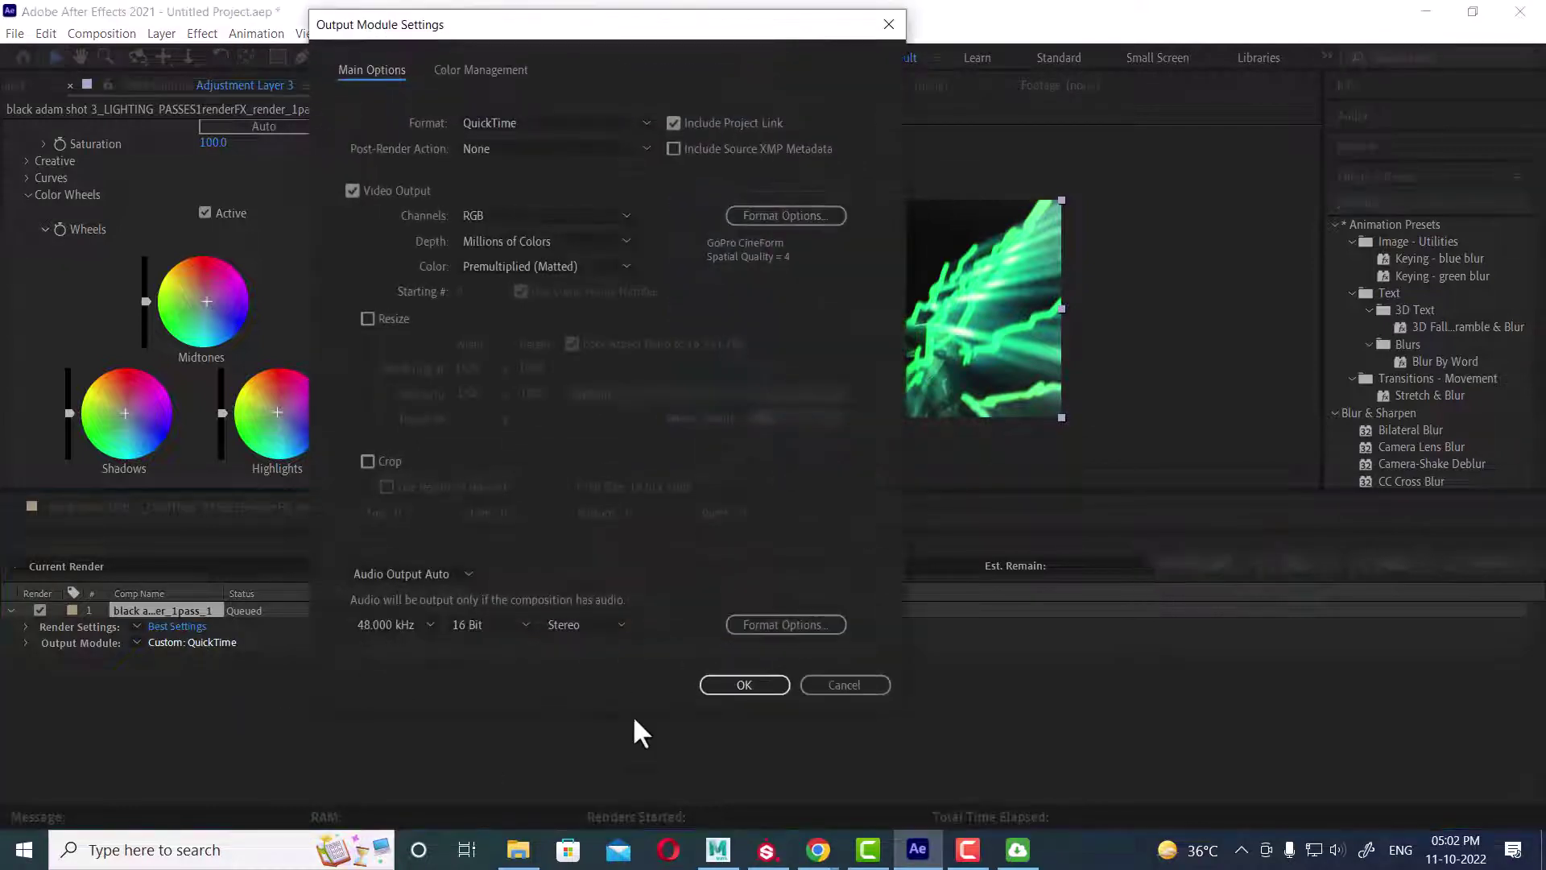
{"action": "left_click", "coordinate": [760, 681]}
Step: Set the output movie to "black adam" in the fx\class 2\images folder on drive G and render the queue
{"action": "left_click", "coordinate": [502, 641]}
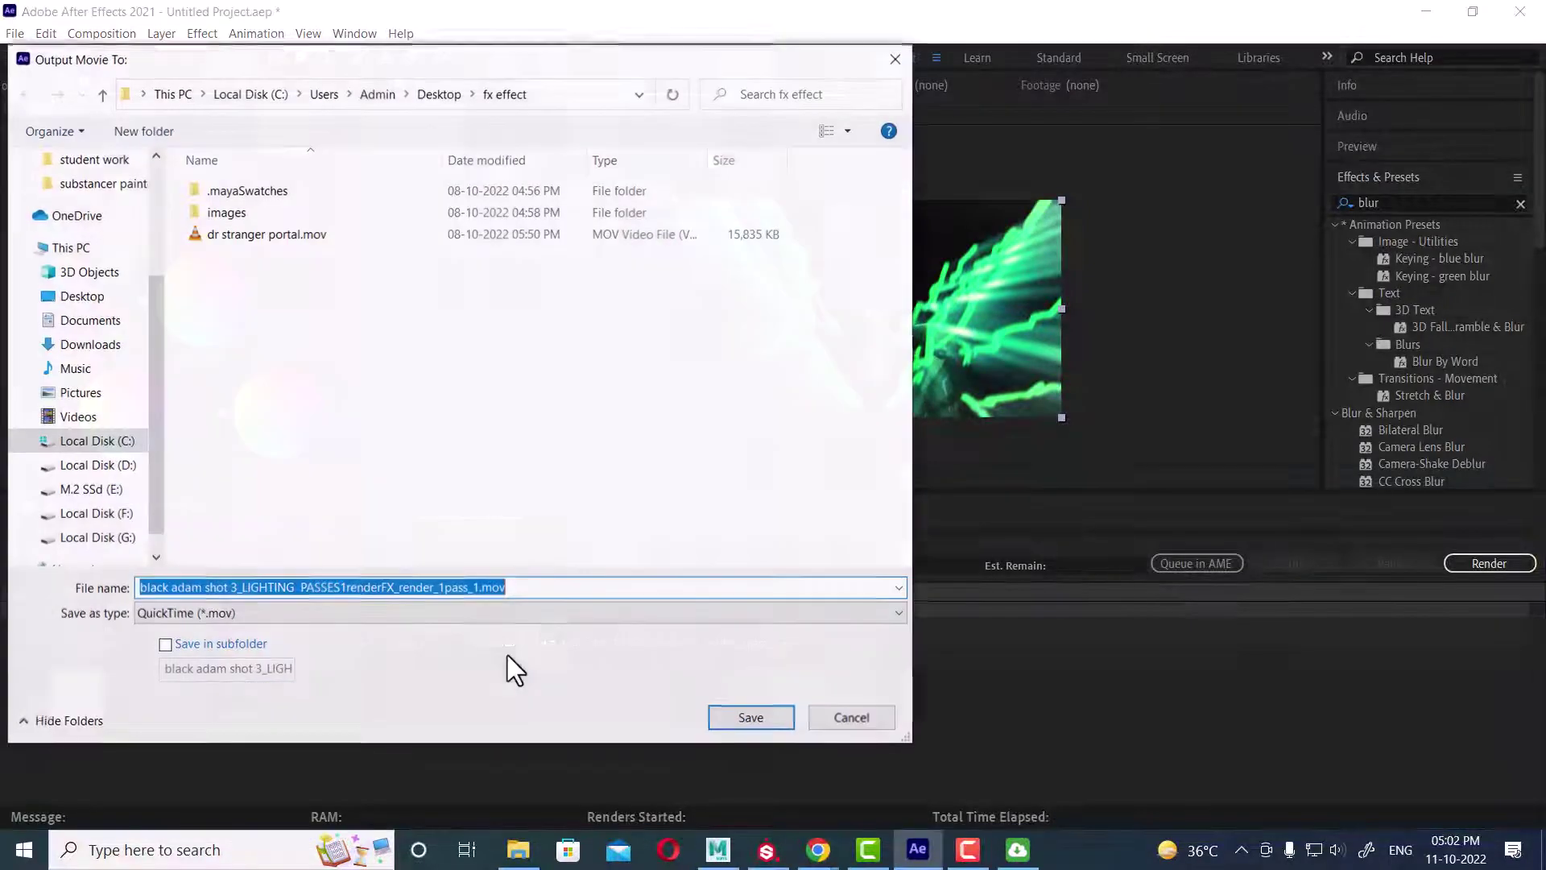
{"action": "type", "text": "G:\\Shavikant Batches\\TTS\\5_MAYA 4 TO 5\\fx\\class 2\\images"}
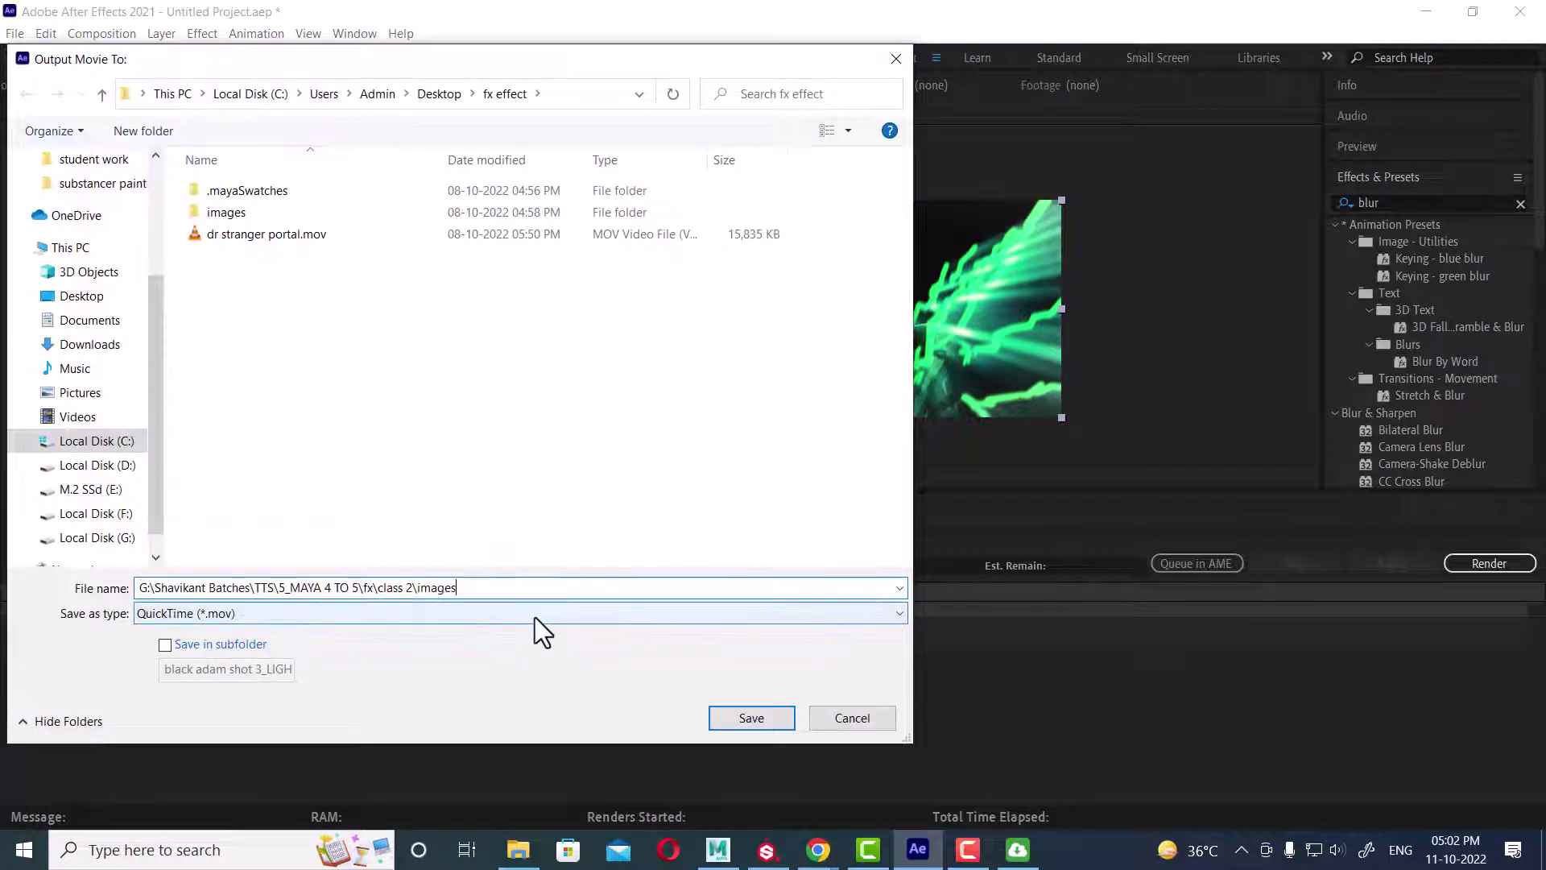
{"action": "key", "text": "Return"}
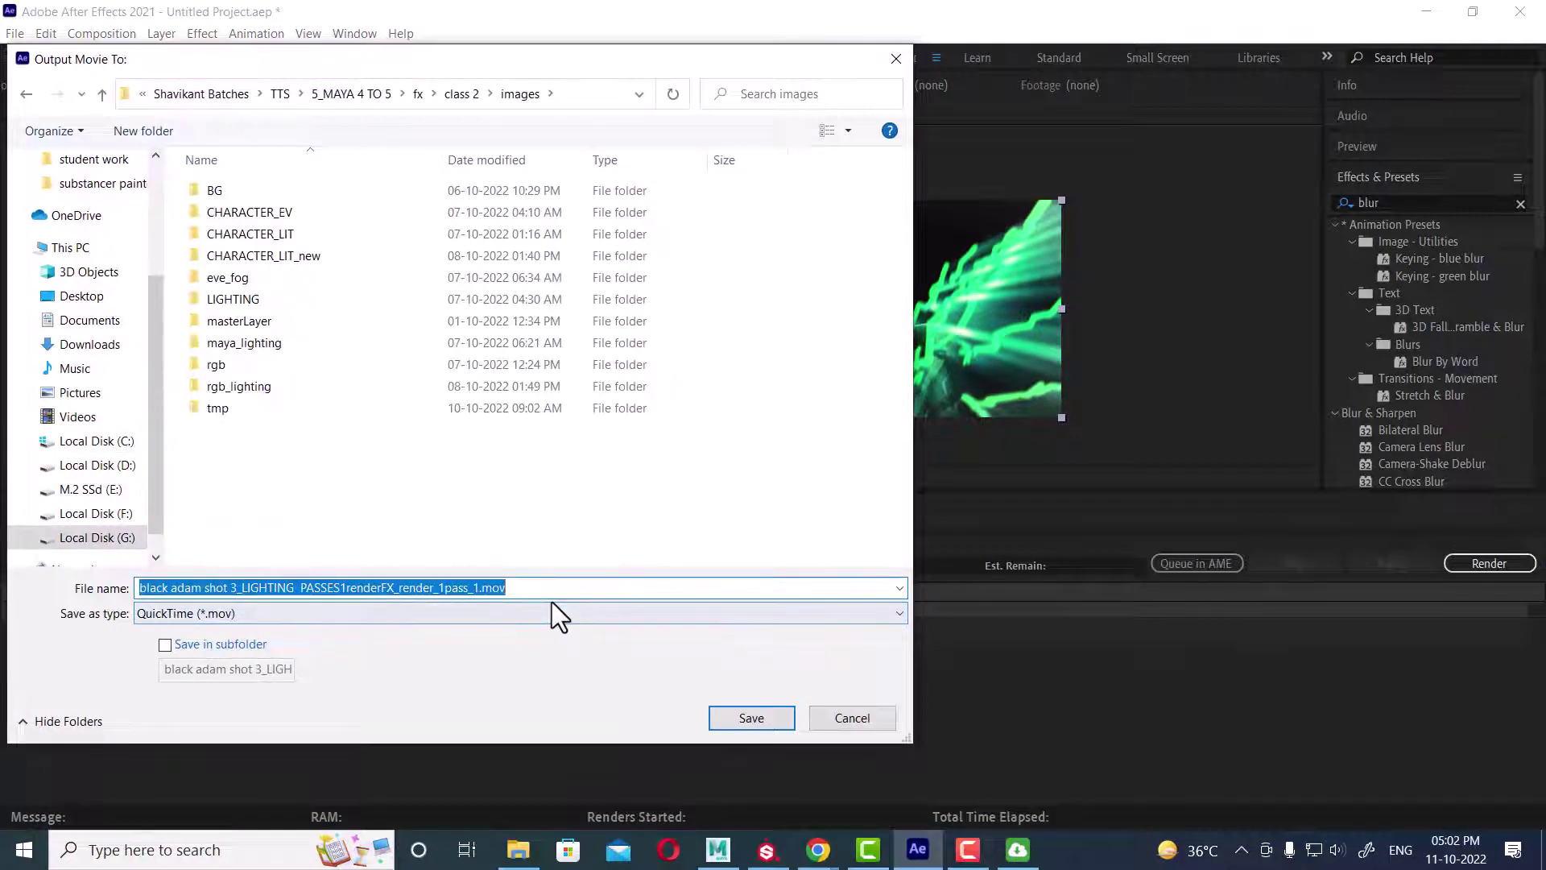
{"action": "type", "text": "black "}
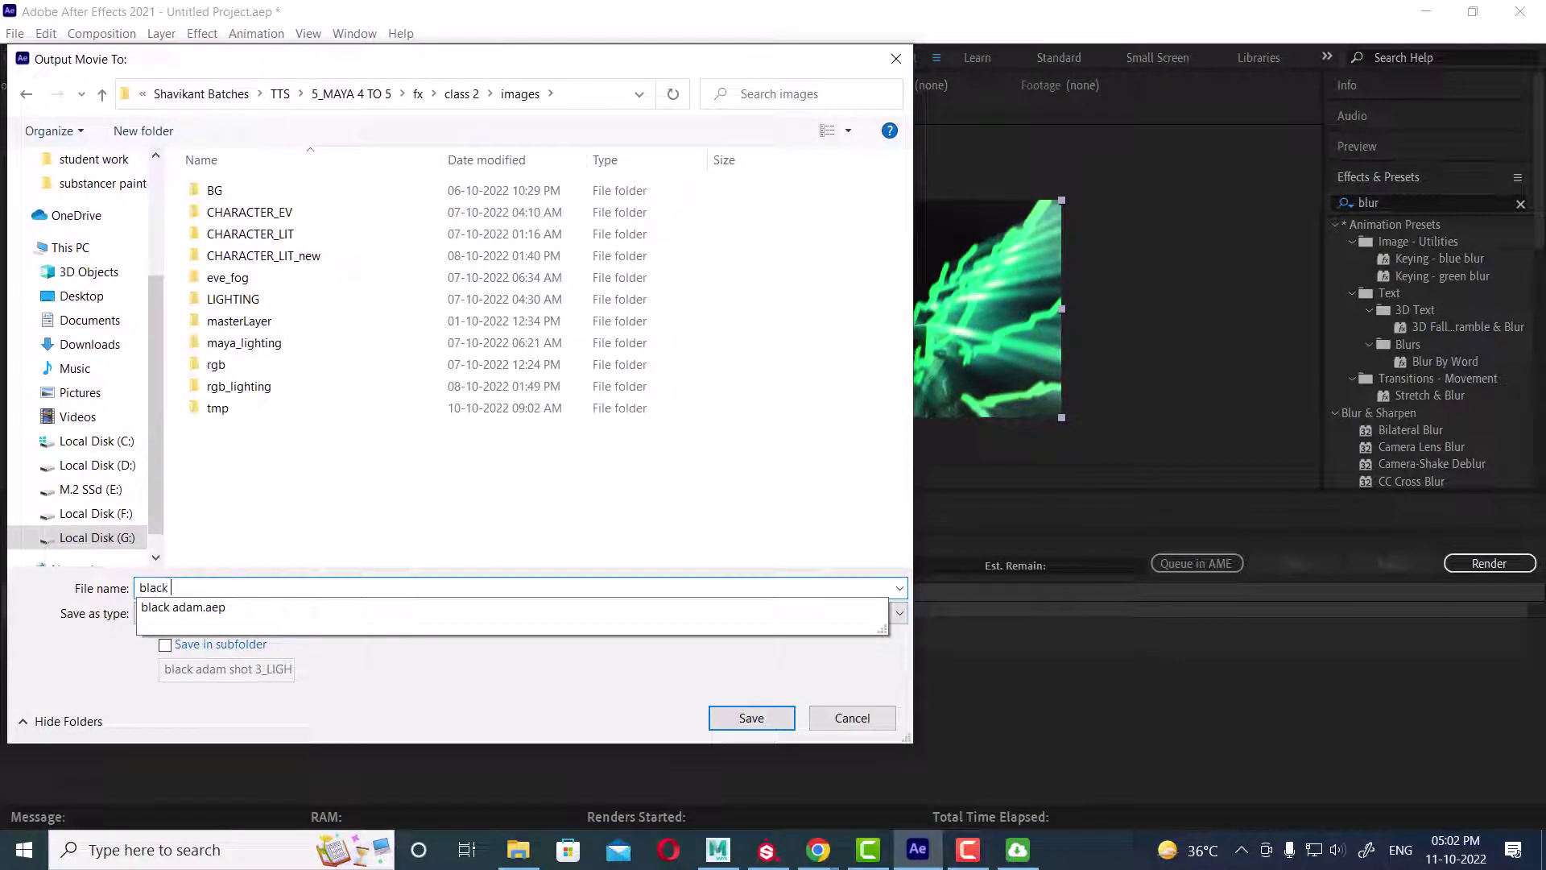
{"action": "type", "text": "adam"}
{"action": "left_click", "coordinate": [520, 517]}
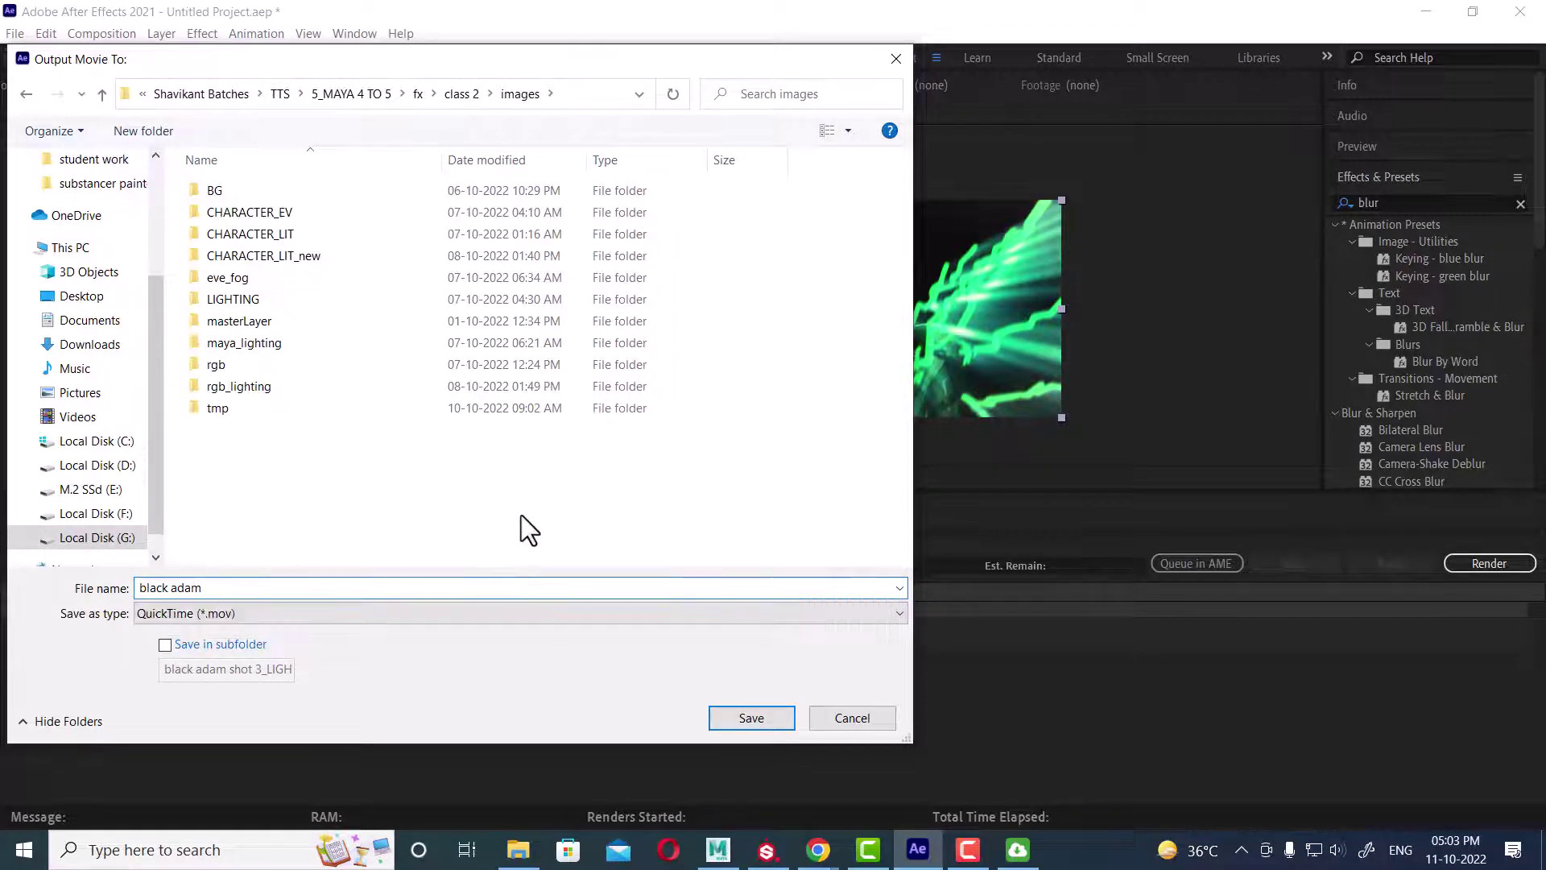
{"action": "left_click", "coordinate": [757, 717]}
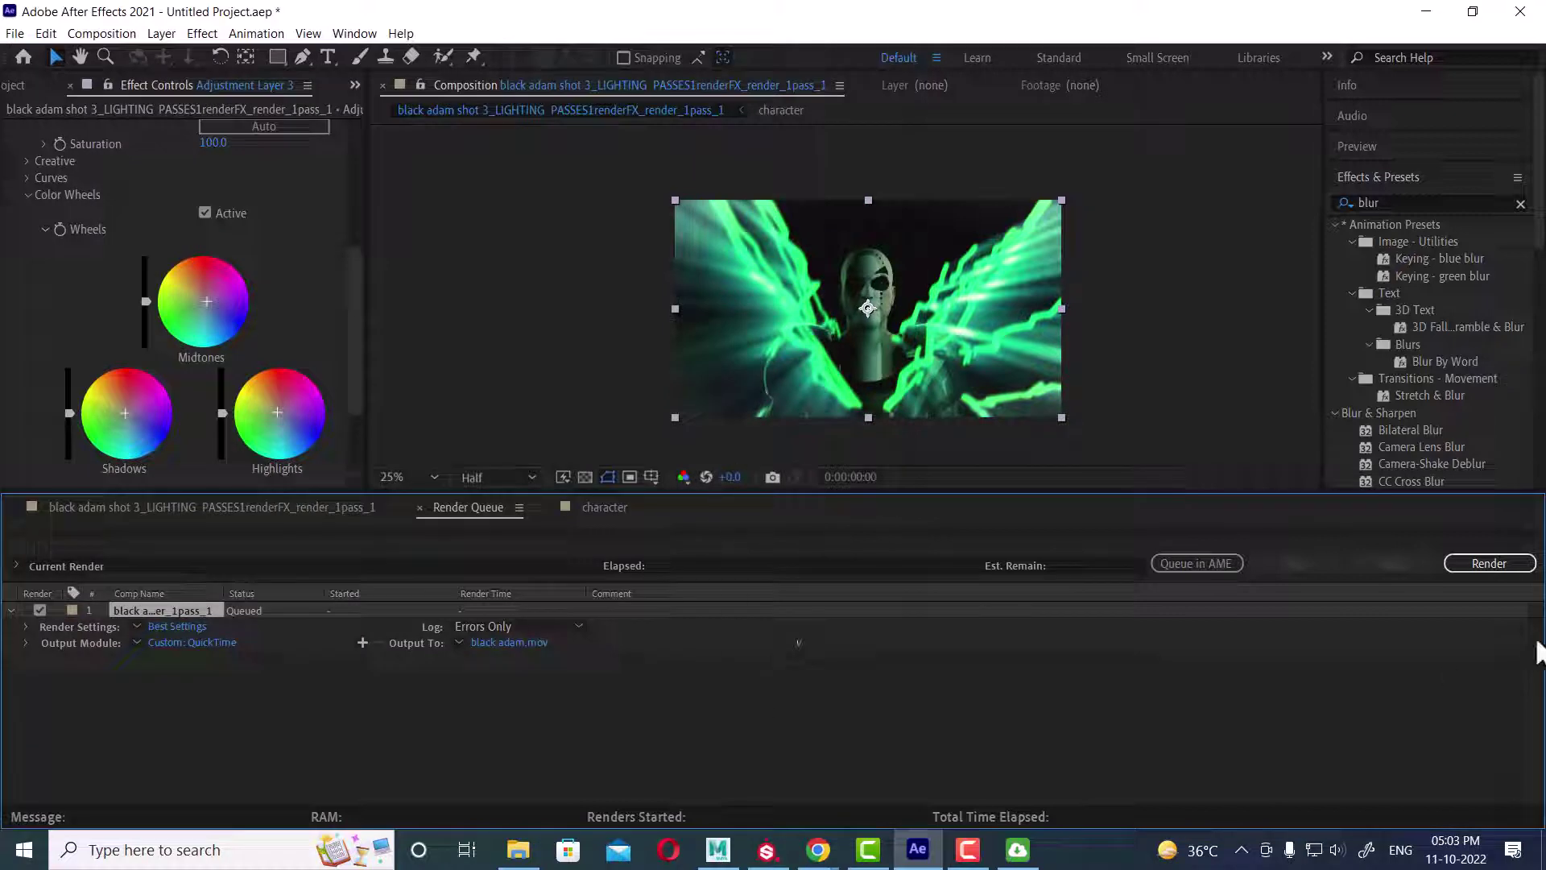
{"action": "left_click", "coordinate": [1491, 562]}
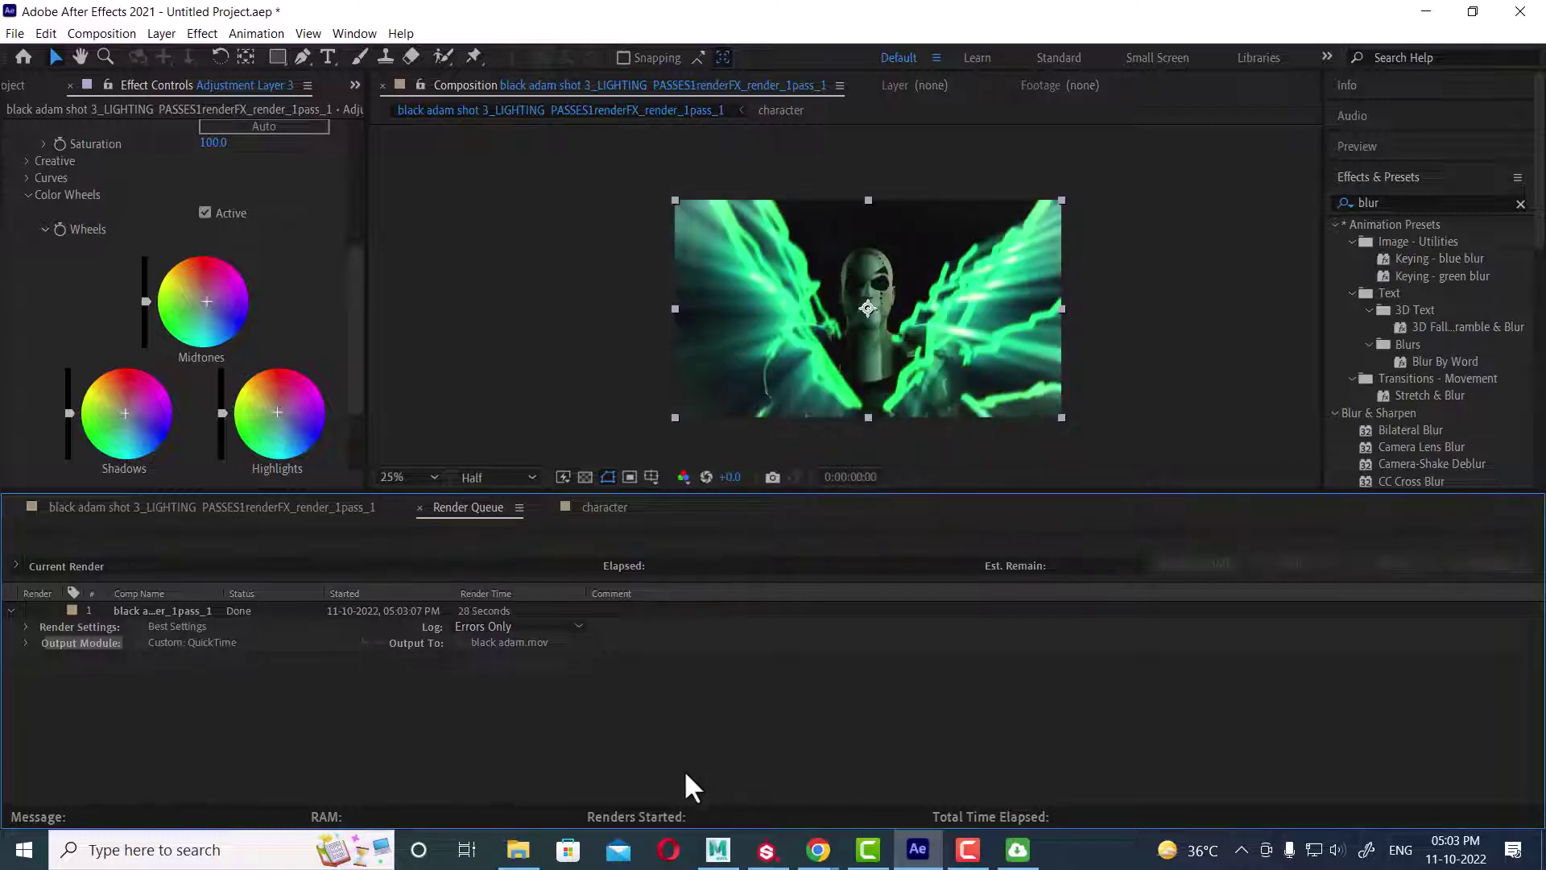
Step: Switch to File Explorer, open black adam.mov in VLC, and play it on loop in full screen
{"action": "left_click", "coordinate": [519, 850]}
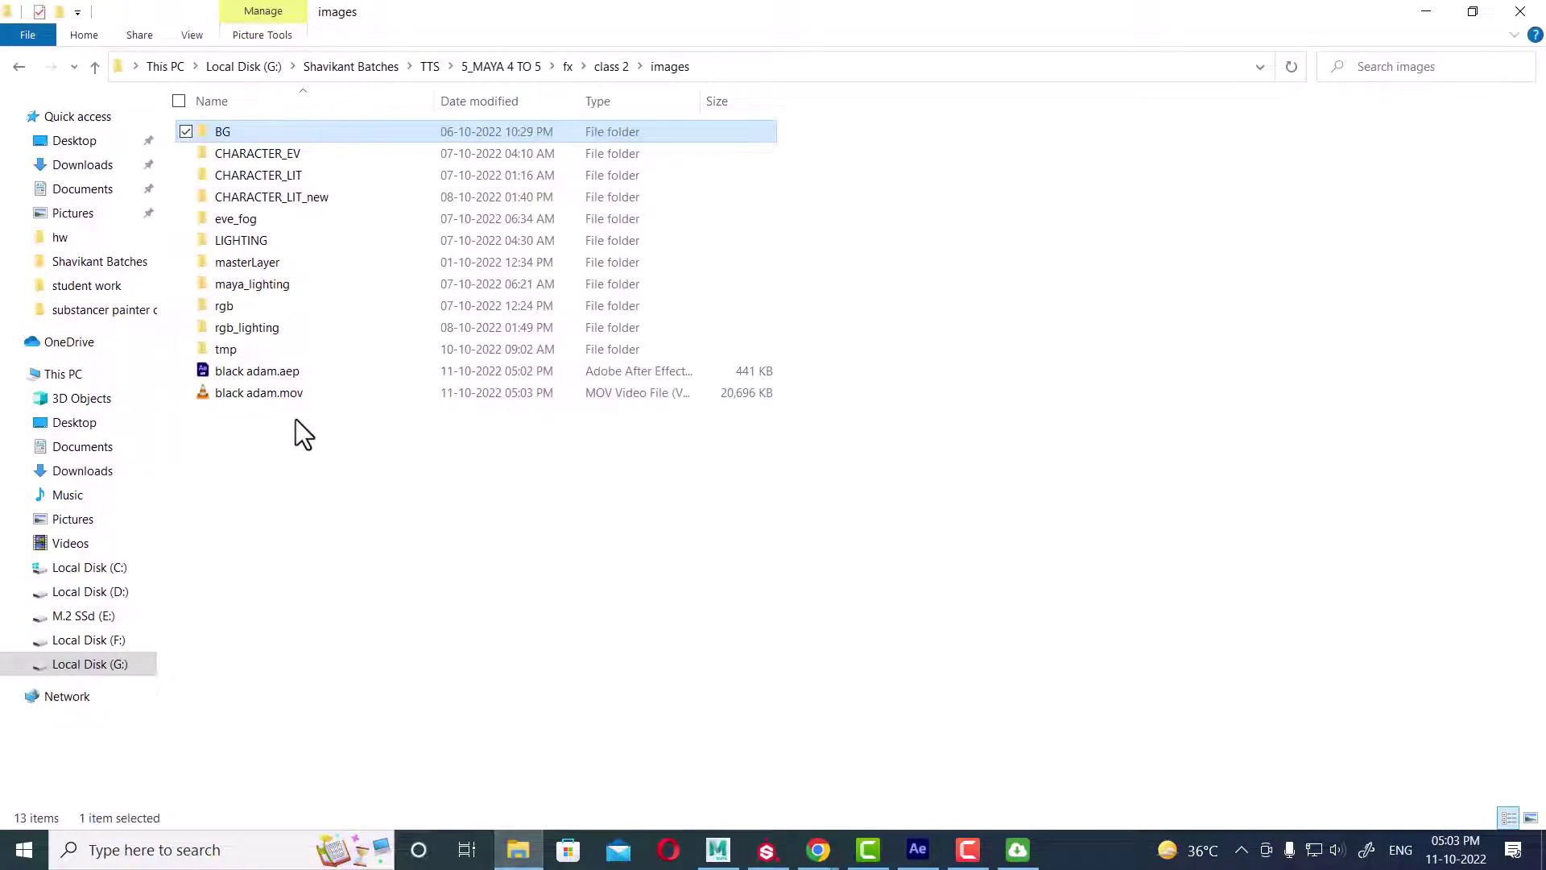
{"action": "left_click", "coordinate": [282, 398]}
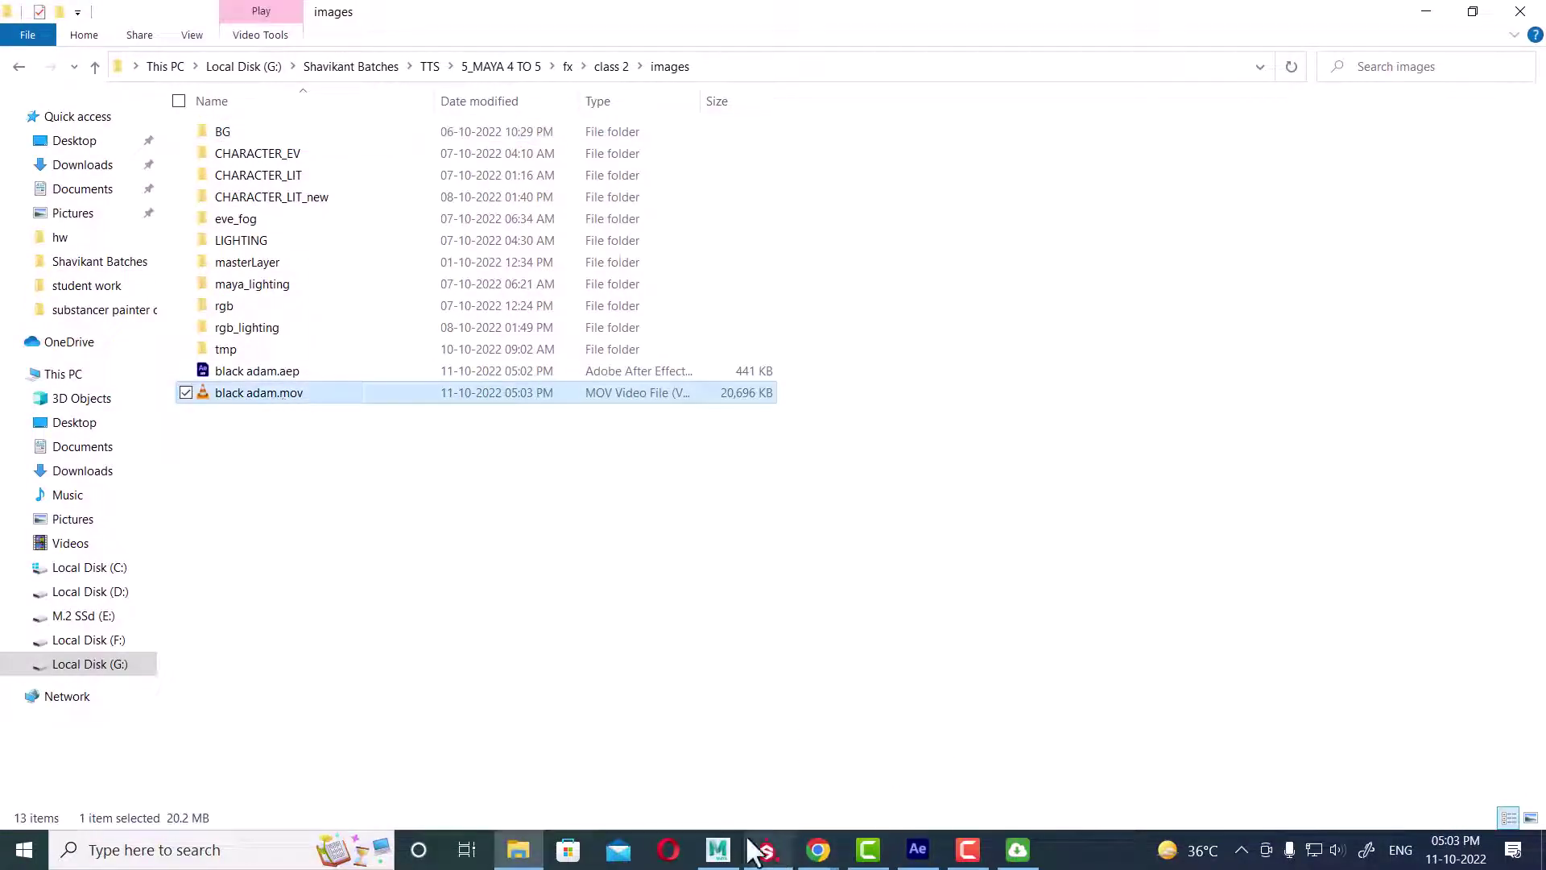
{"action": "key", "text": "Return"}
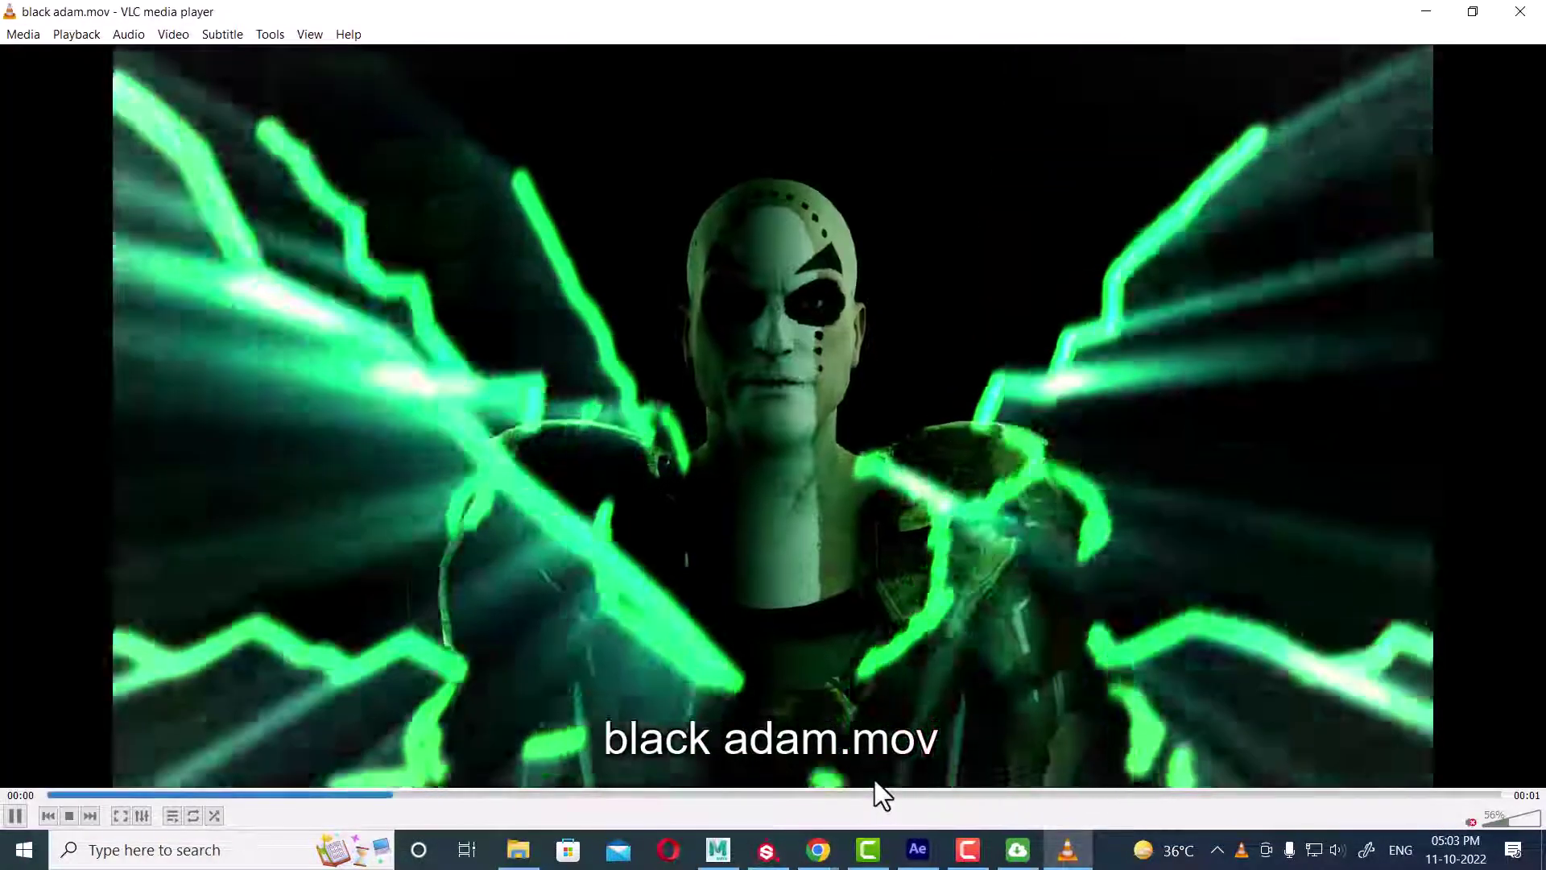
{"action": "key", "text": "space"}
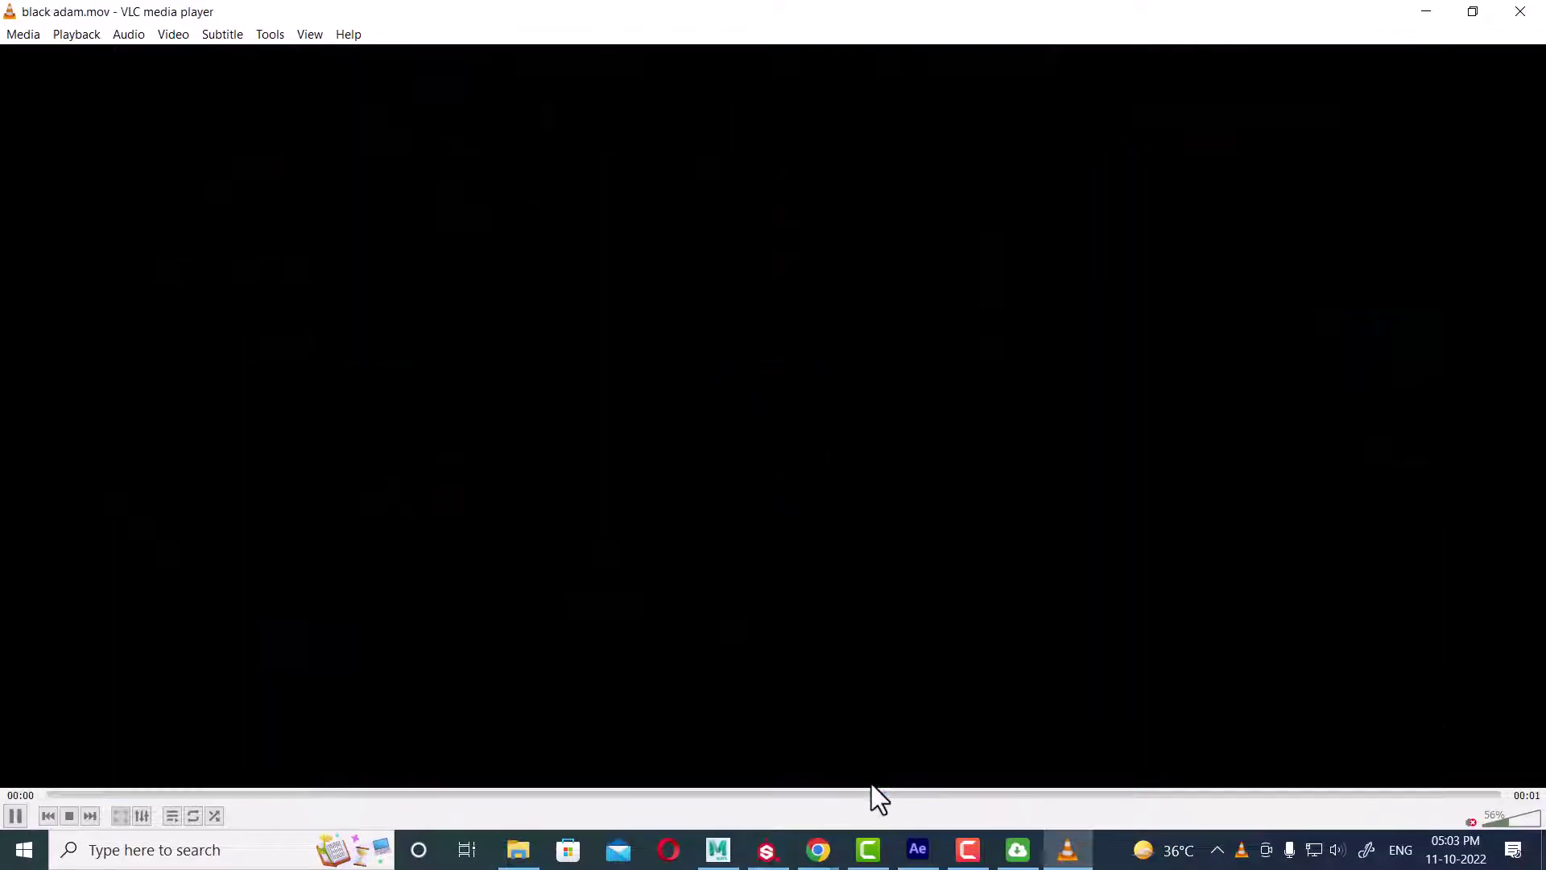
{"action": "key", "text": "l"}
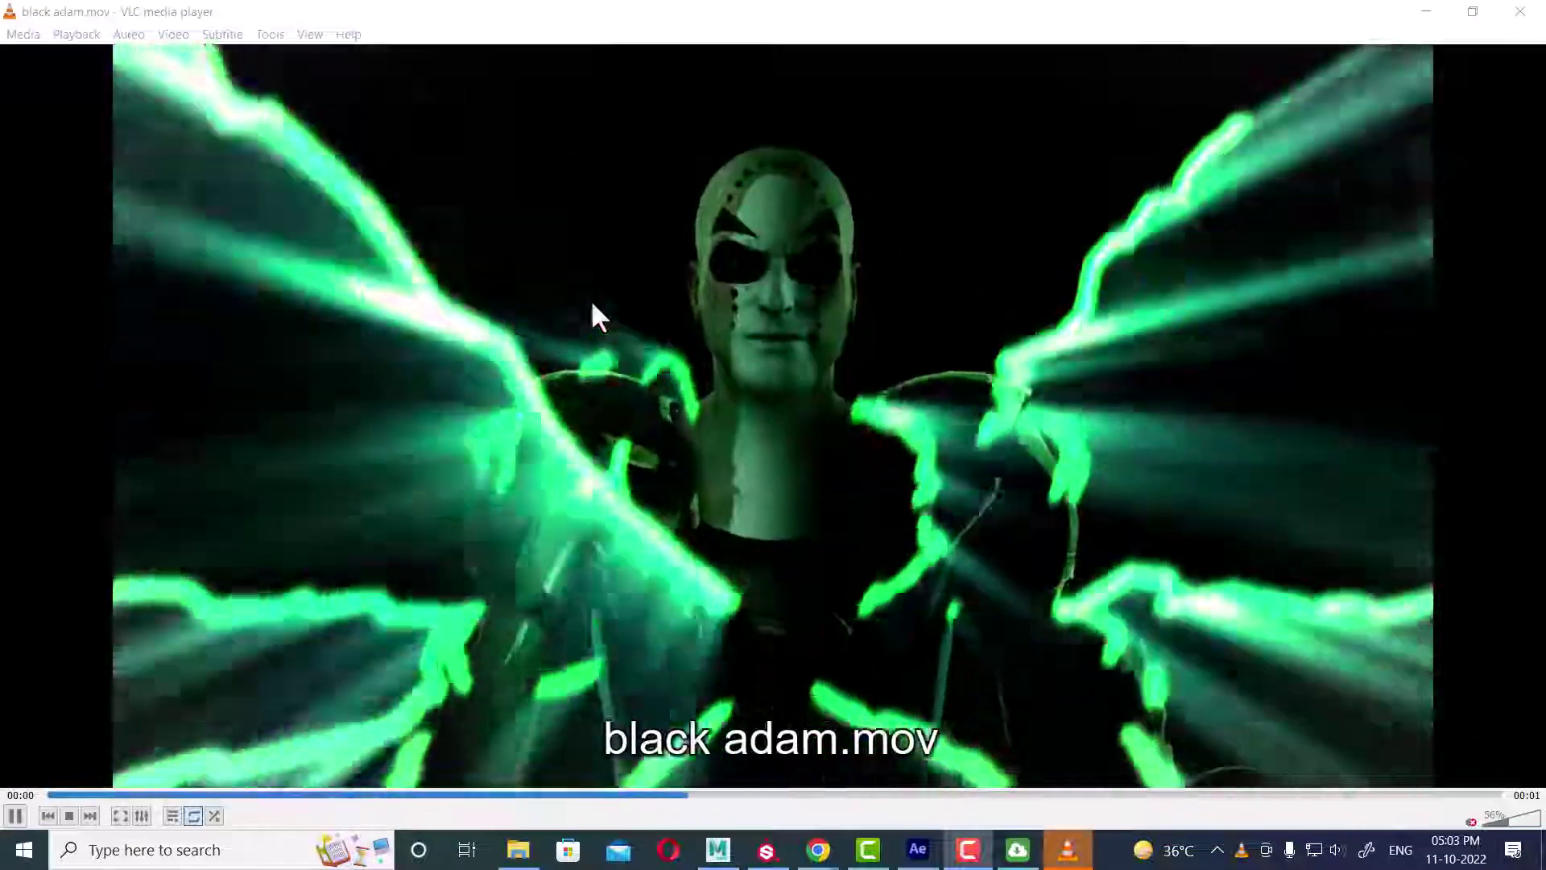
{"action": "double_click", "coordinate": [591, 298]}
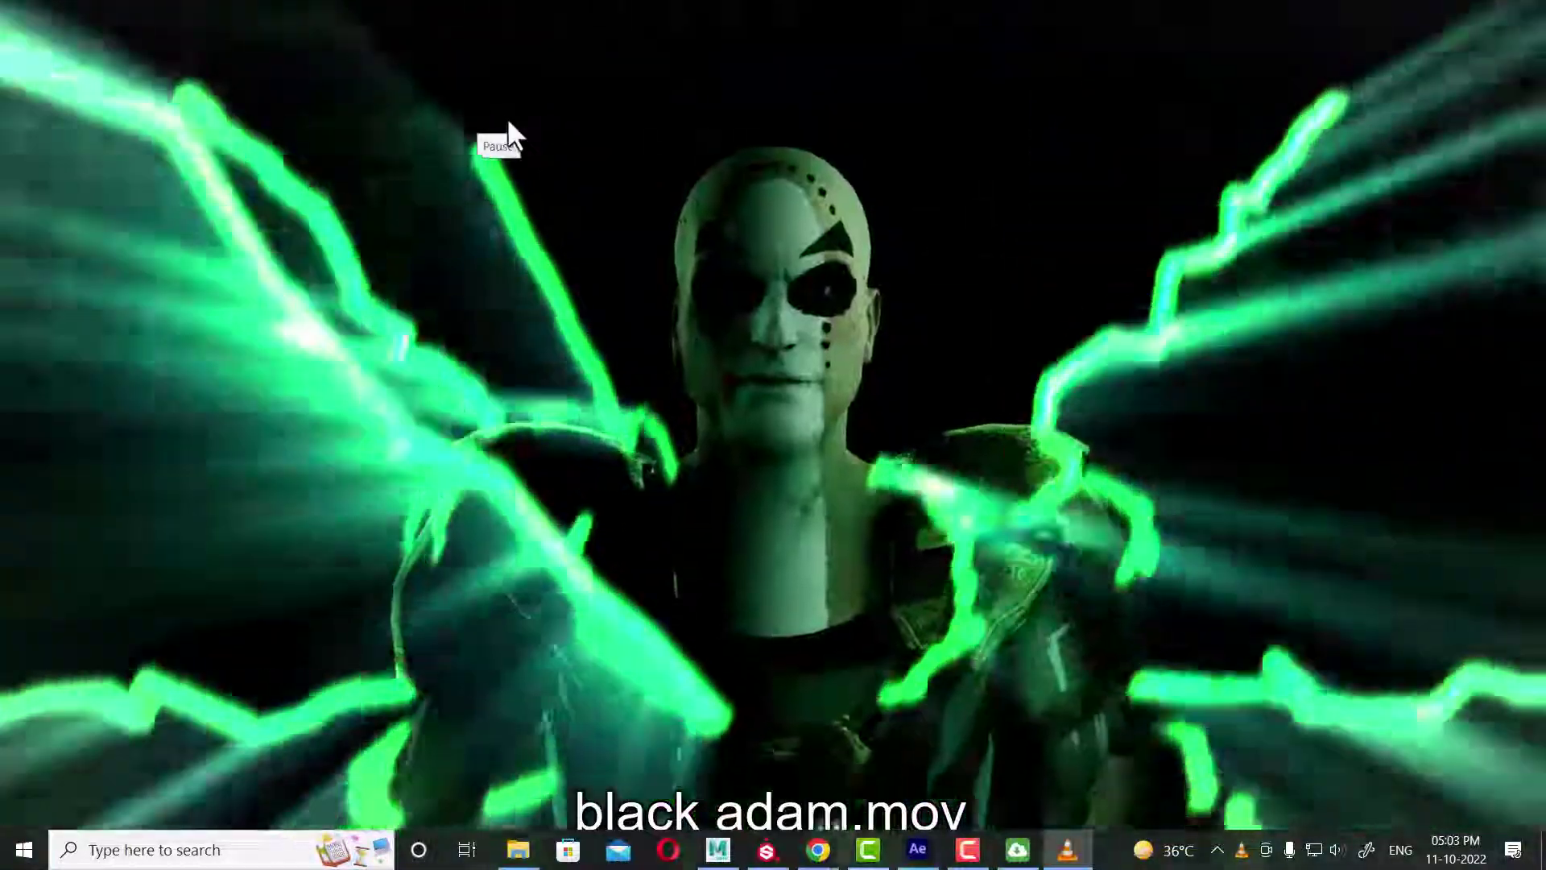